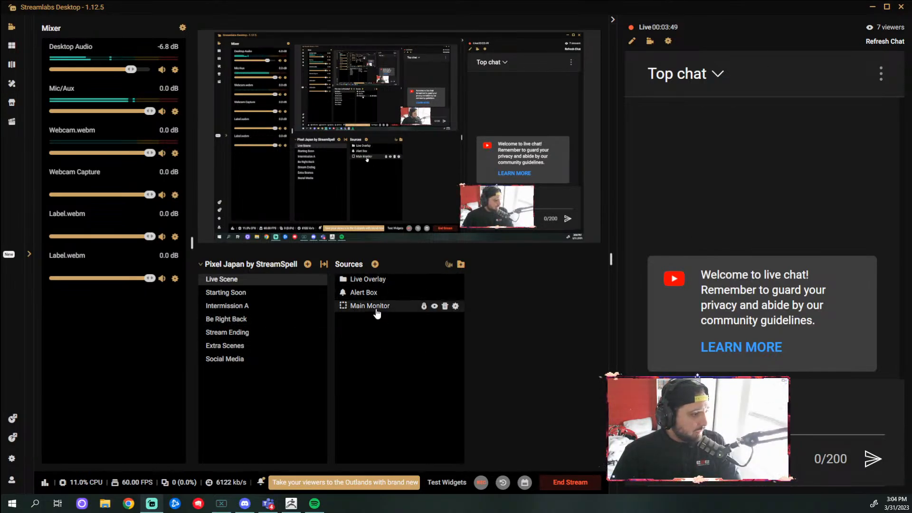
Open the settings of the Main Monitor source in the Live Scene
{"action": "left_click", "coordinate": [455, 306]}
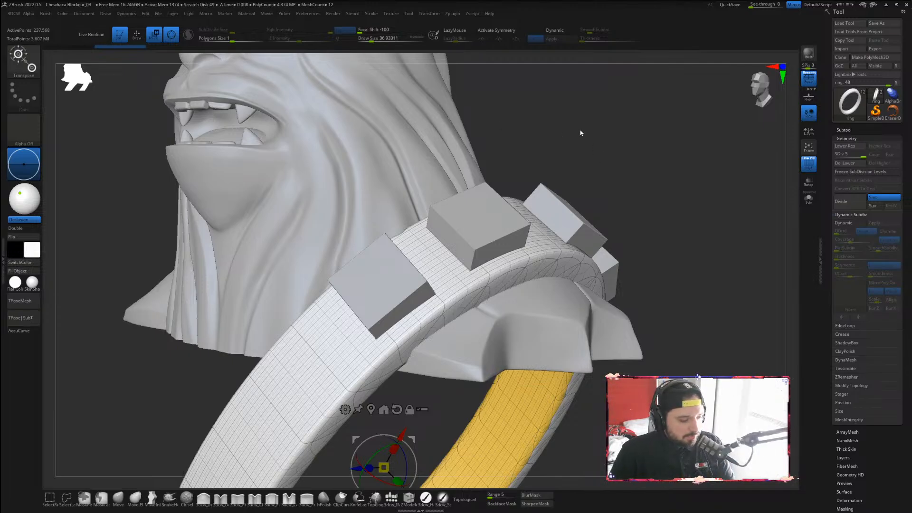
{"action": "left_click_drag", "start_coordinate": [554, 130], "coordinate": [583, 129]}
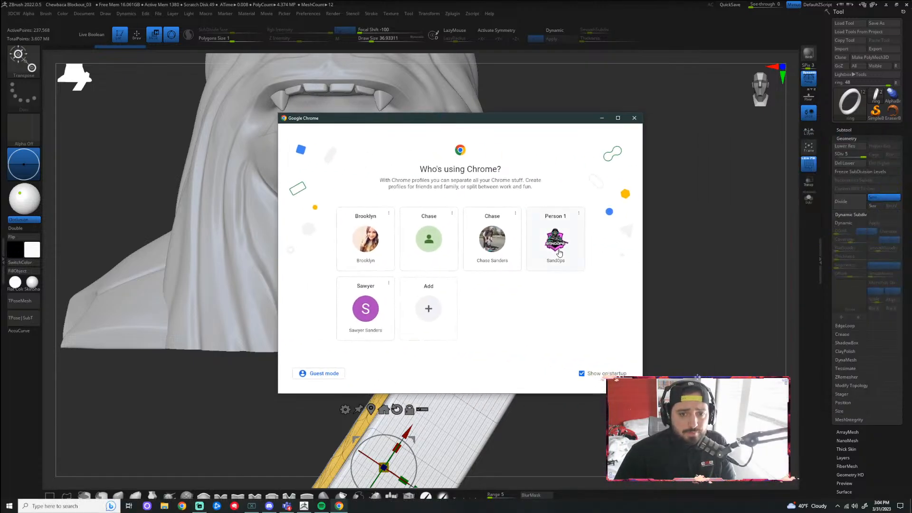
Switch to Chrome with the Person 1 profile, load utah.edu and open the CIS login page
{"action": "left_click", "coordinate": [556, 243]}
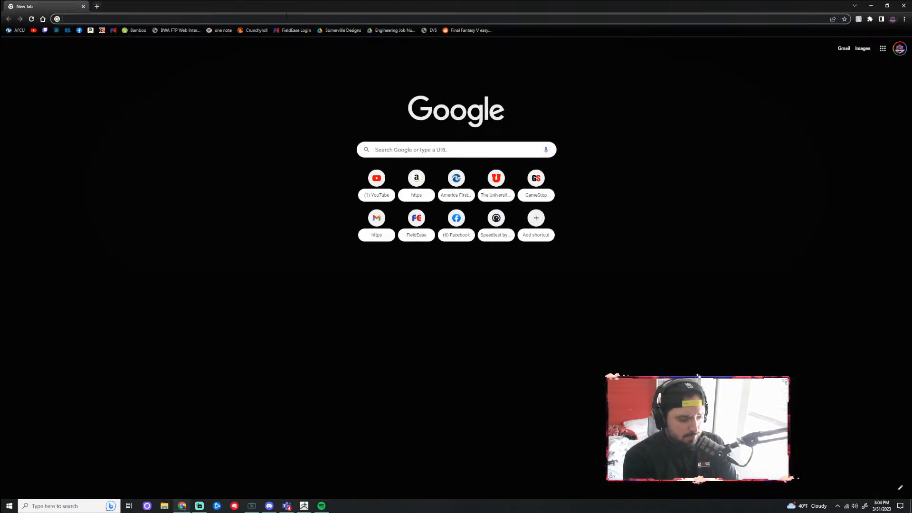
{"action": "type", "text": "utah.edu"}
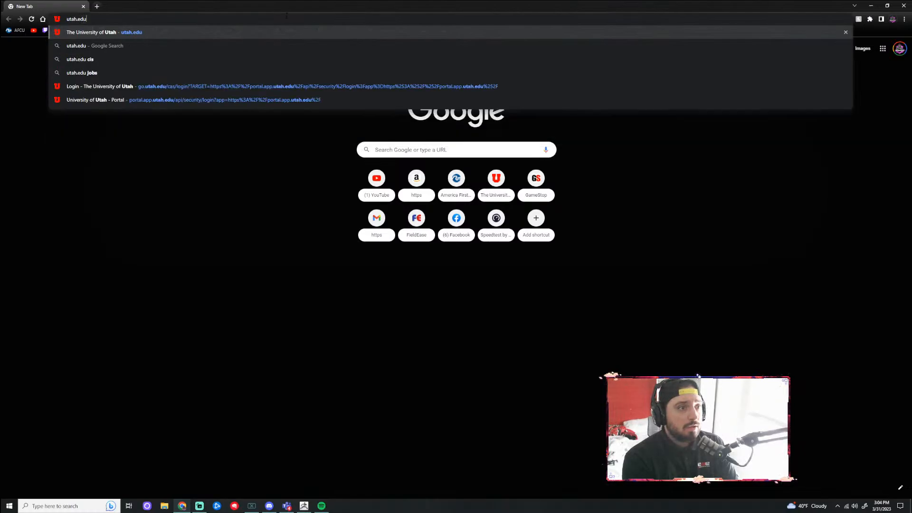
{"action": "key", "text": "Return"}
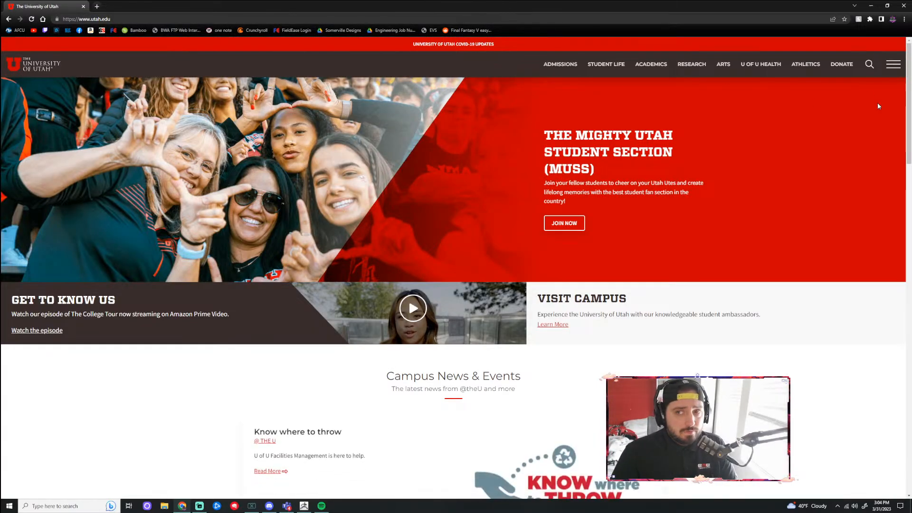
{"action": "left_click", "coordinate": [893, 64]}
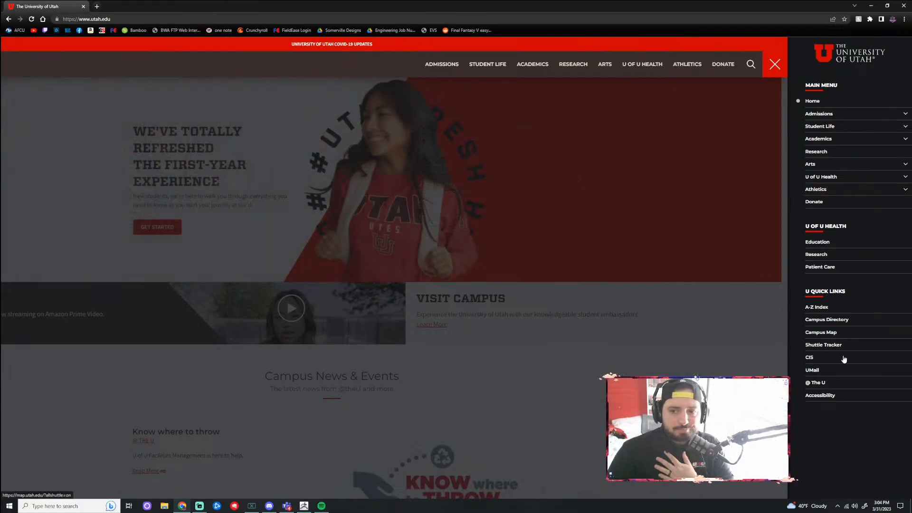
{"action": "left_click", "coordinate": [829, 362]}
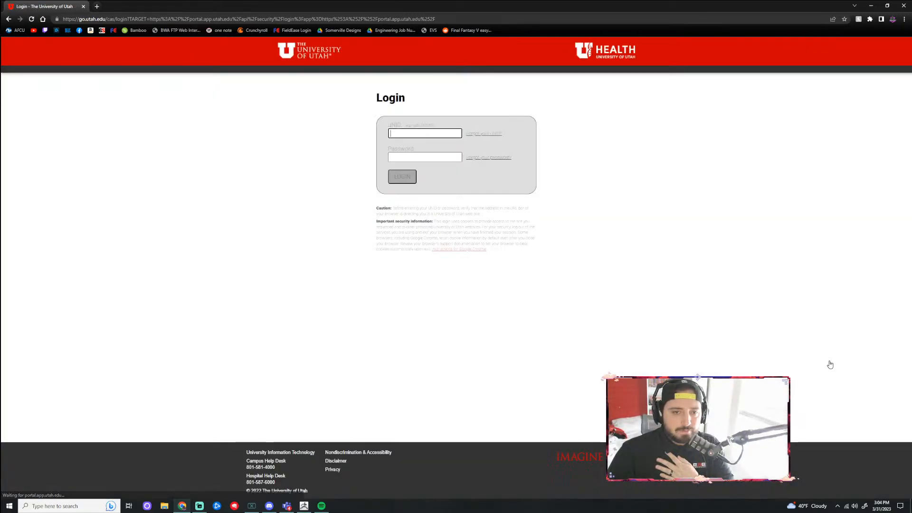
Submit the university login and authenticate with a Duo push, cancelling and resending pending requests
{"action": "left_click", "coordinate": [400, 178]}
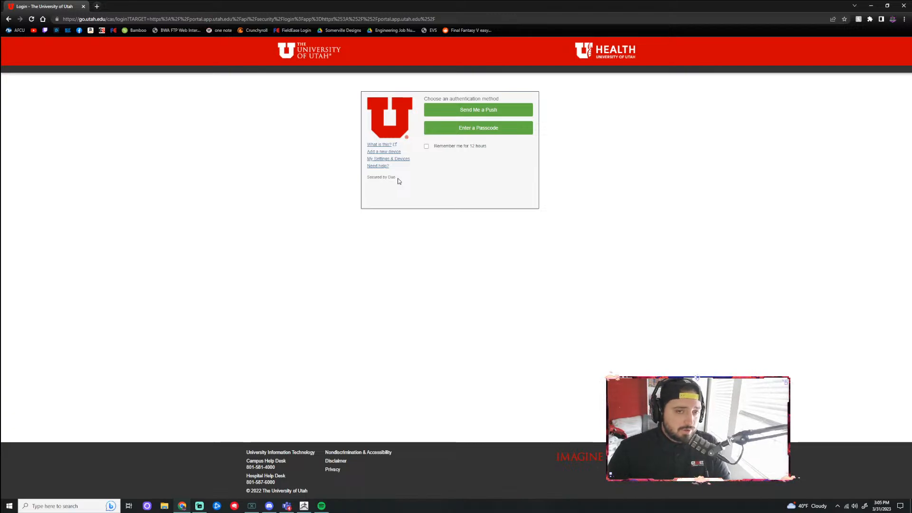
{"action": "left_click", "coordinate": [504, 112]}
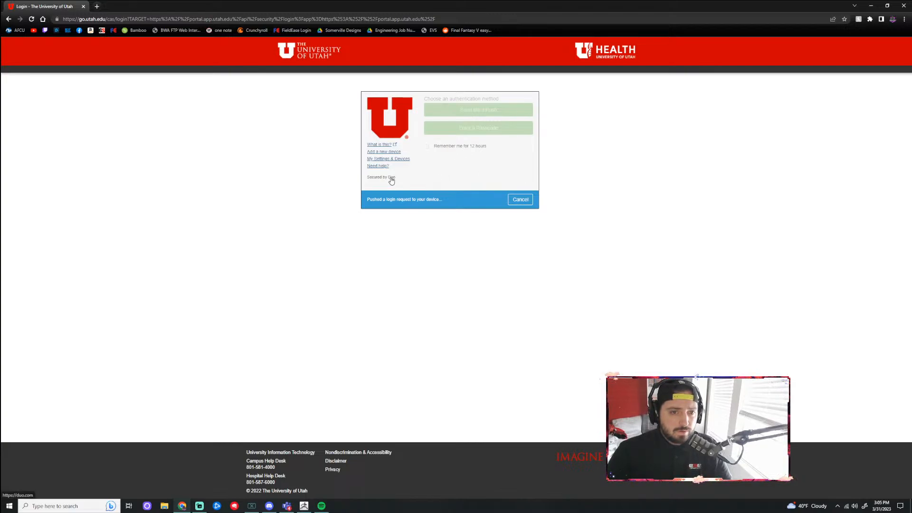
{"action": "left_click", "coordinate": [520, 200]}
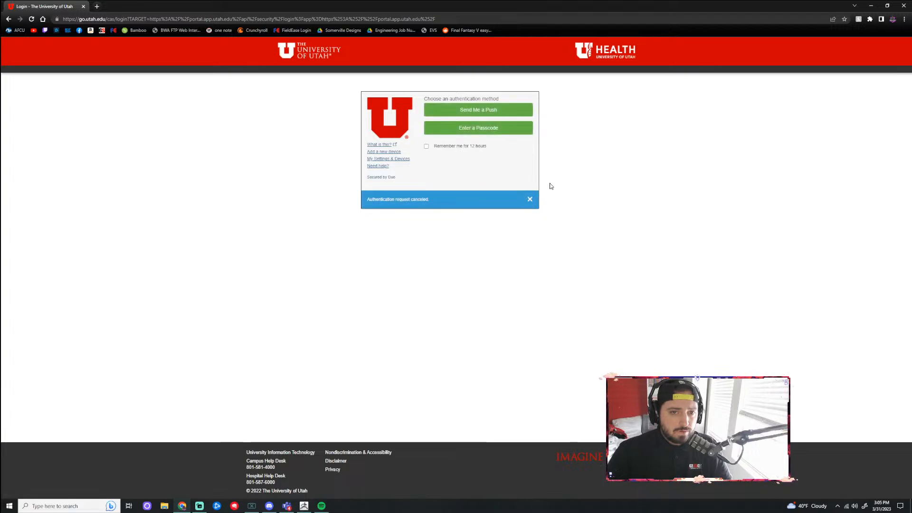
{"action": "left_click", "coordinate": [502, 117]}
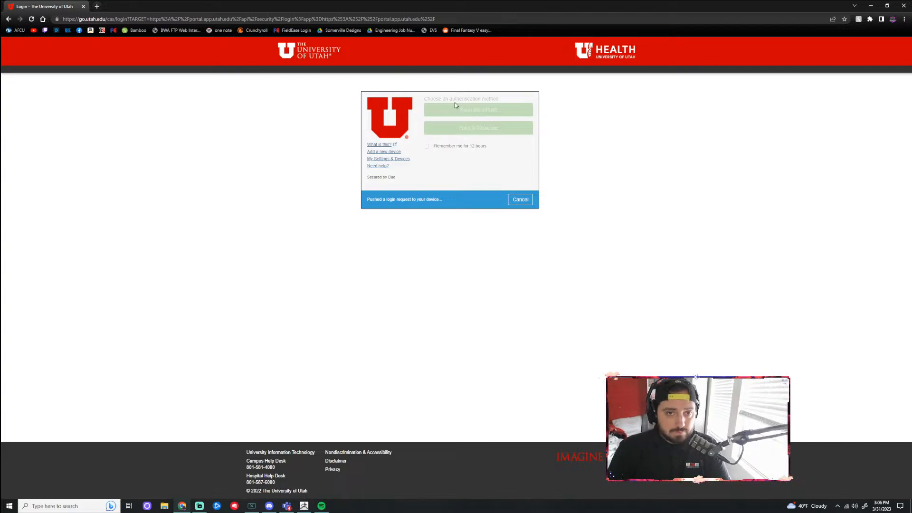
{"action": "left_click", "coordinate": [519, 199]}
{"action": "left_click", "coordinate": [516, 111]}
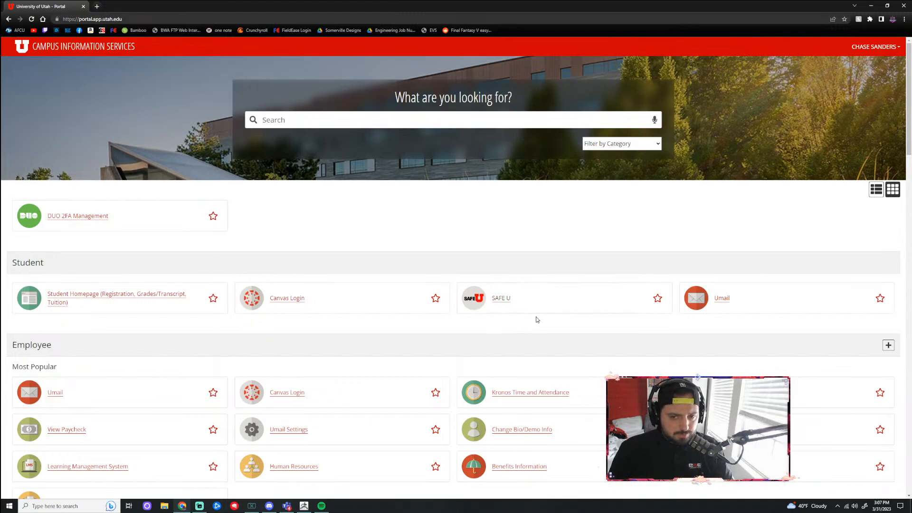
Open the EAE 2600-002 Spring 2023 course in Canvas and go to the Project 2 (Stylized Bust Sculpt) assignments
{"action": "left_click", "coordinate": [294, 300]}
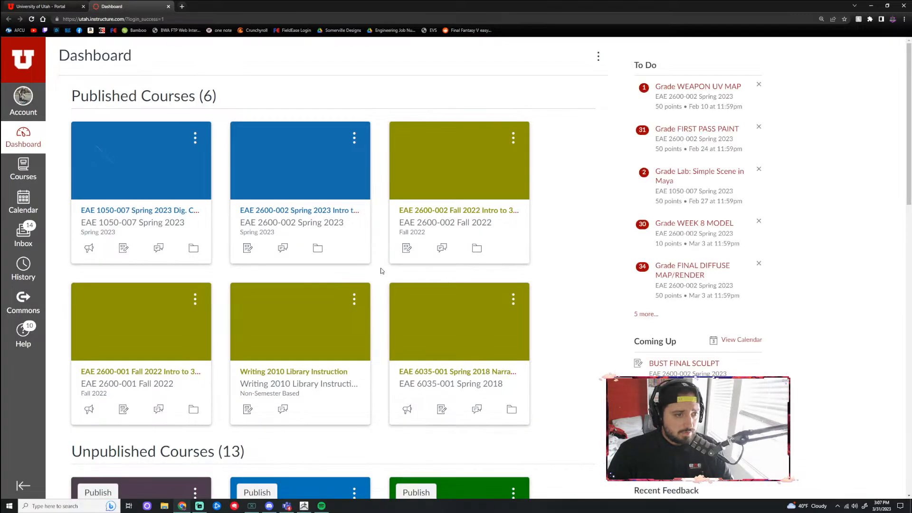
{"action": "left_click", "coordinate": [280, 215]}
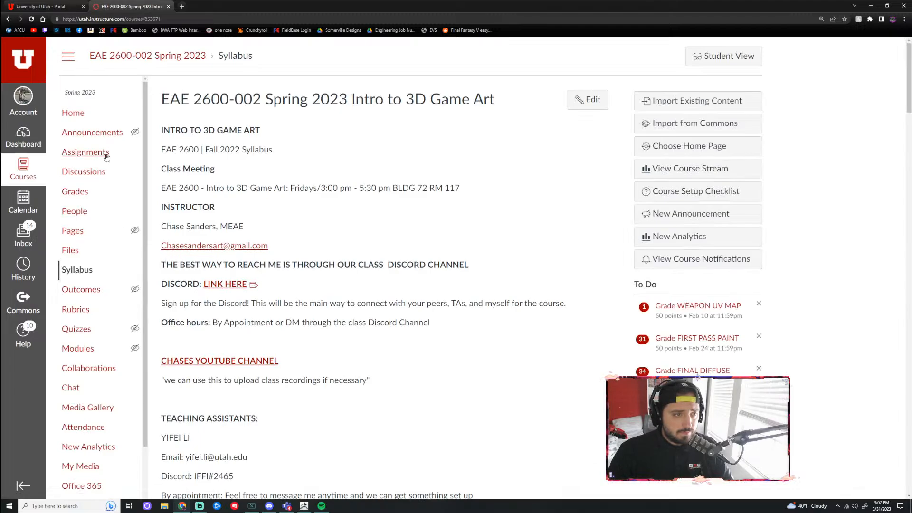
{"action": "left_click", "coordinate": [86, 152]}
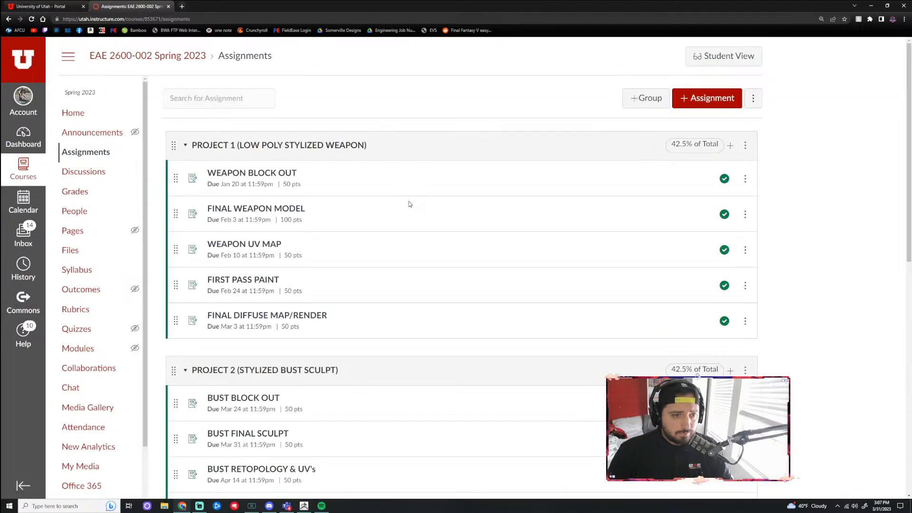
{"action": "scroll", "coordinate": [471, 281], "scroll_direction": "down", "scroll_amount": 4}
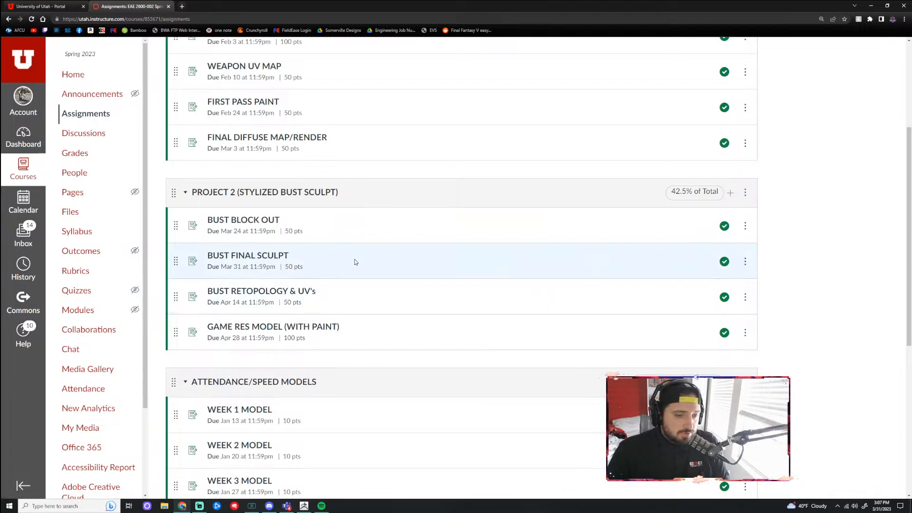
Check the calendar, change the BUST FINAL SCULPT assignment's due date to Apr 7, 2023 11:59pm and save it
{"action": "left_click", "coordinate": [883, 507]}
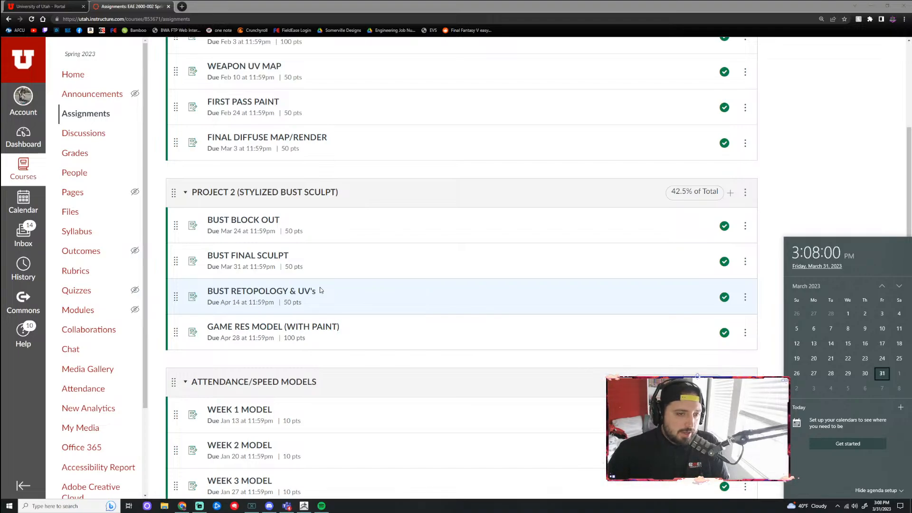
{"action": "left_click", "coordinate": [380, 265]}
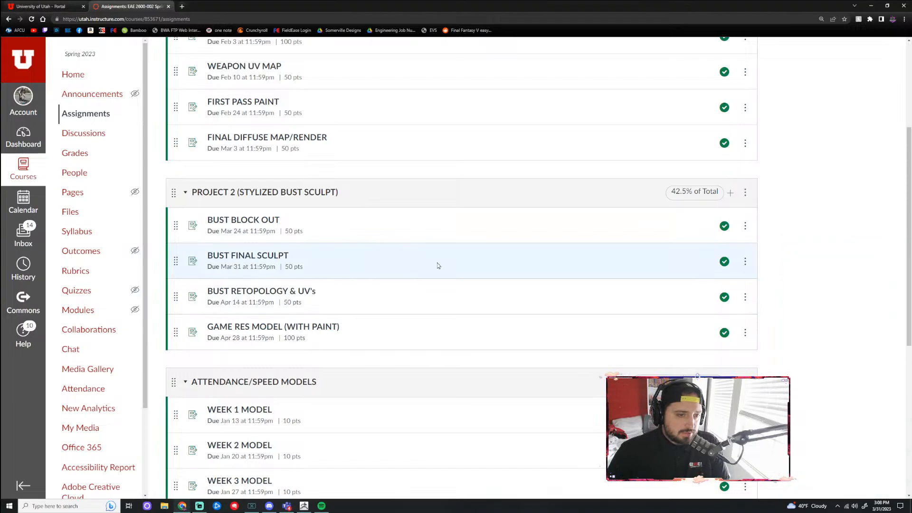
{"action": "left_click", "coordinate": [745, 262]}
{"action": "left_click", "coordinate": [724, 289]}
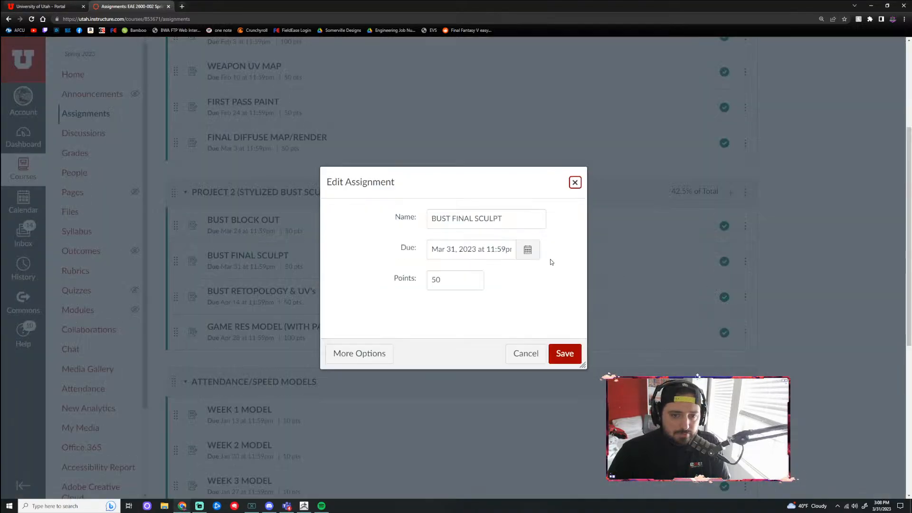
{"action": "left_click", "coordinate": [528, 249]}
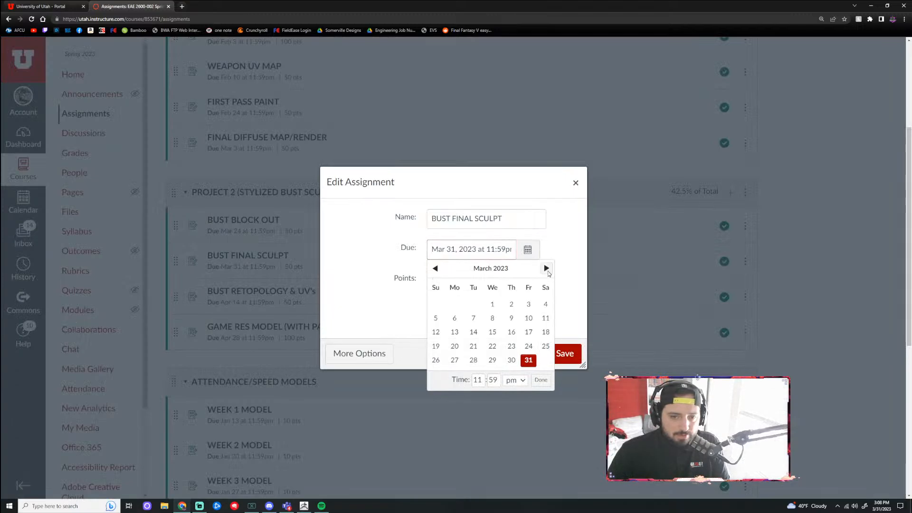
{"action": "left_click", "coordinate": [547, 269]}
{"action": "left_click", "coordinate": [529, 317]}
{"action": "left_click", "coordinate": [541, 380]}
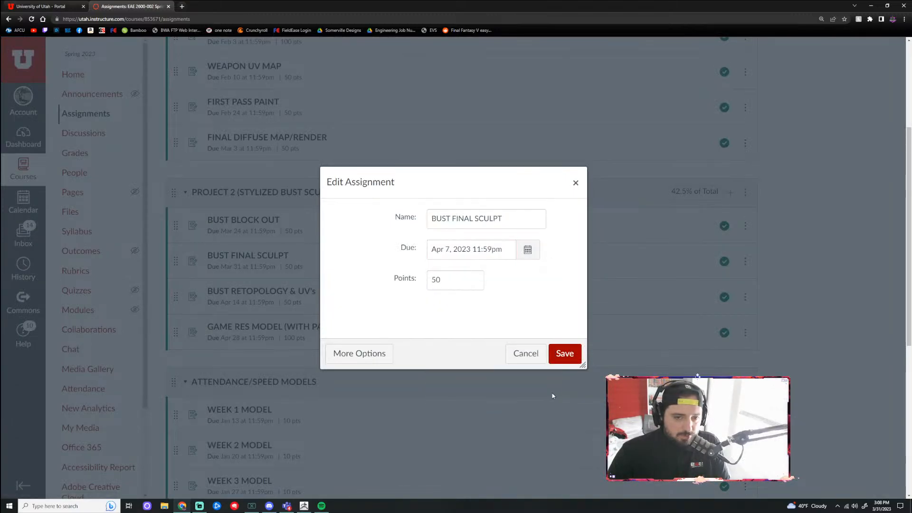
{"action": "left_click", "coordinate": [575, 355]}
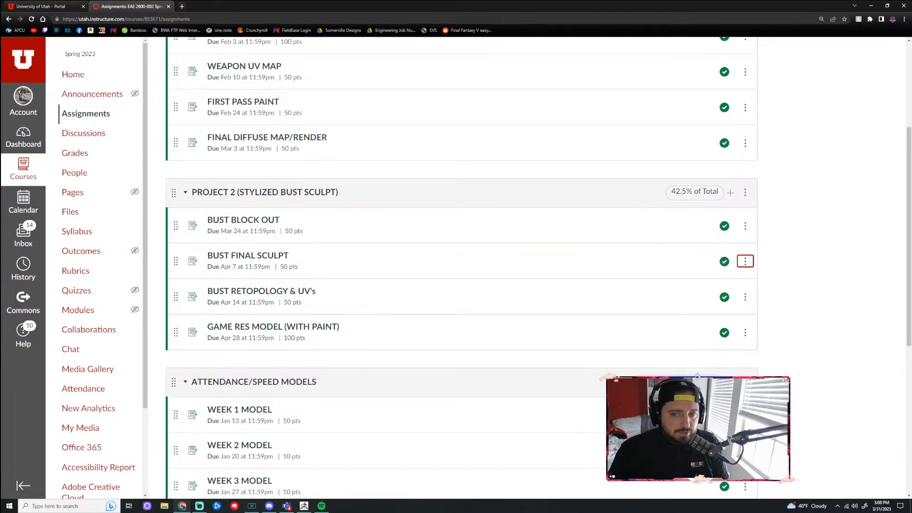
Switch to ZBrush and select the front cube on the ring strap beside the bust
{"action": "left_click", "coordinate": [305, 506]}
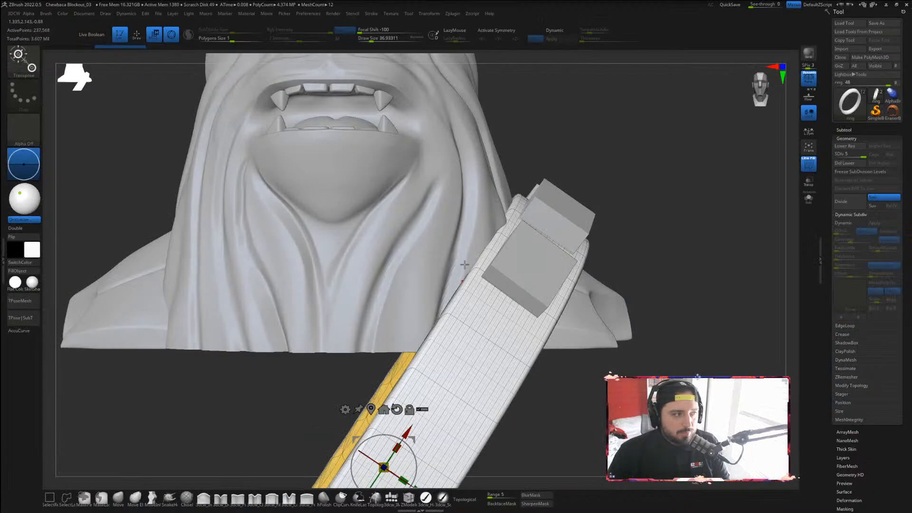
{"action": "mouse_move", "coordinate": [632, 195]}
{"action": "left_mouse_down", "text": "alt"}
{"action": "mouse_move", "coordinate": [649, 202]}
{"action": "mouse_move", "coordinate": [570, 183]}
{"action": "mouse_move", "coordinate": [573, 206]}
{"action": "mouse_move", "coordinate": [627, 194]}
{"action": "left_mouse_up", "text": "alt"}
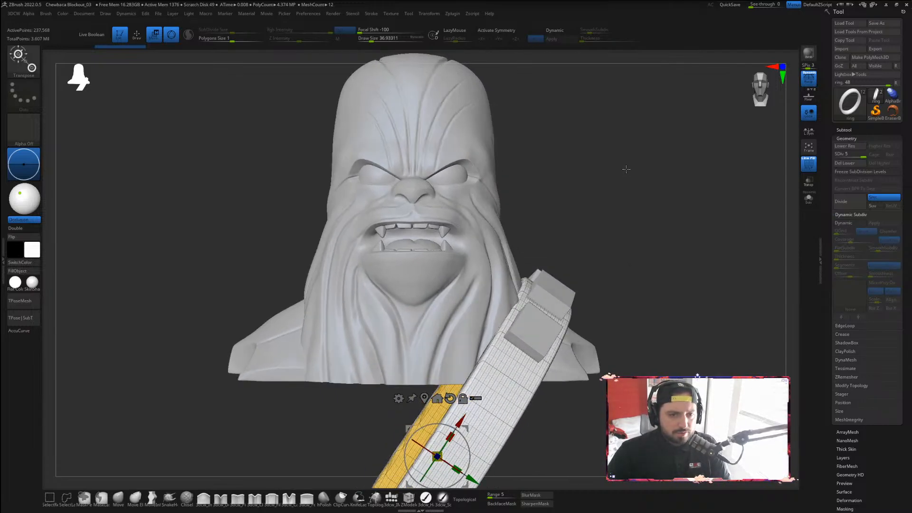
{"action": "left_click_drag", "start_coordinate": [626, 169], "coordinate": [568, 176], "text": "alt"}
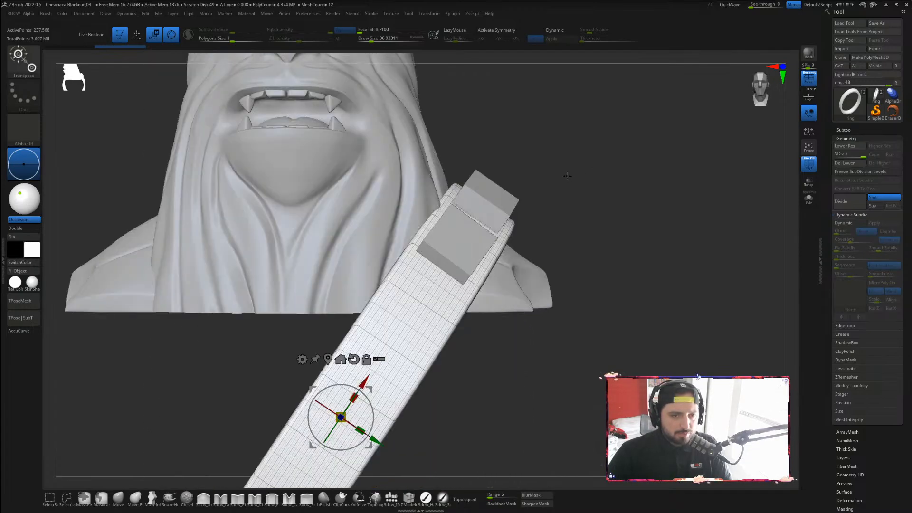
{"action": "left_click", "coordinate": [489, 245]}
{"action": "left_click_drag", "start_coordinate": [624, 195], "coordinate": [706, 202]}
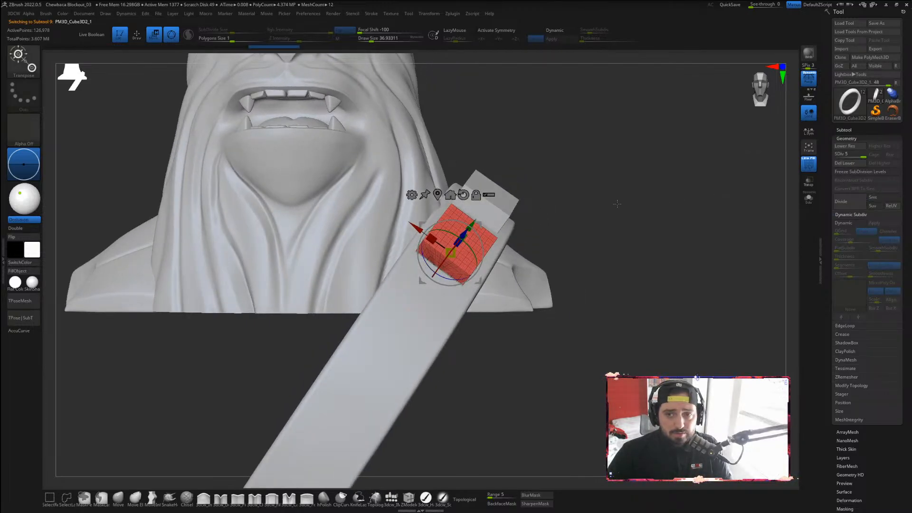
{"action": "left_click_drag", "start_coordinate": [651, 195], "coordinate": [618, 191]}
Expand the subtool list, set its visible count to 6 and select the strap's ring subtool
{"action": "left_click", "coordinate": [844, 130]}
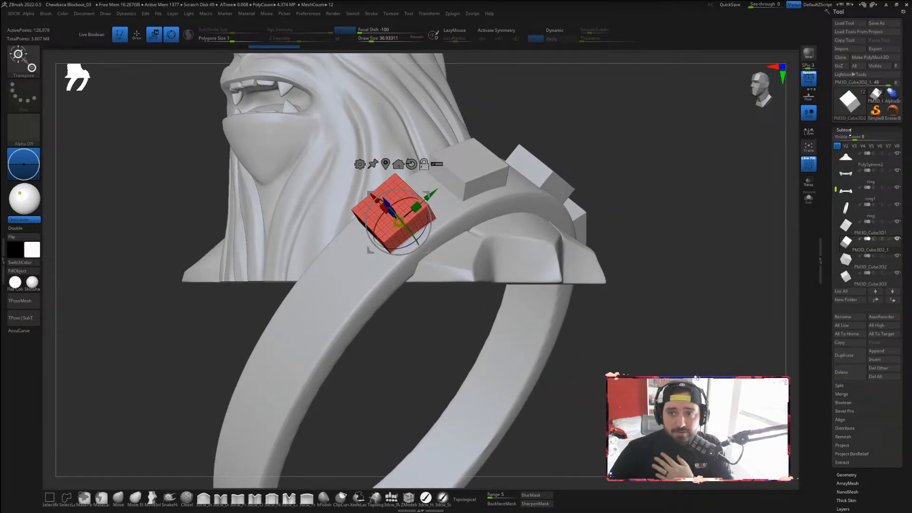
{"action": "left_click", "coordinate": [849, 137]}
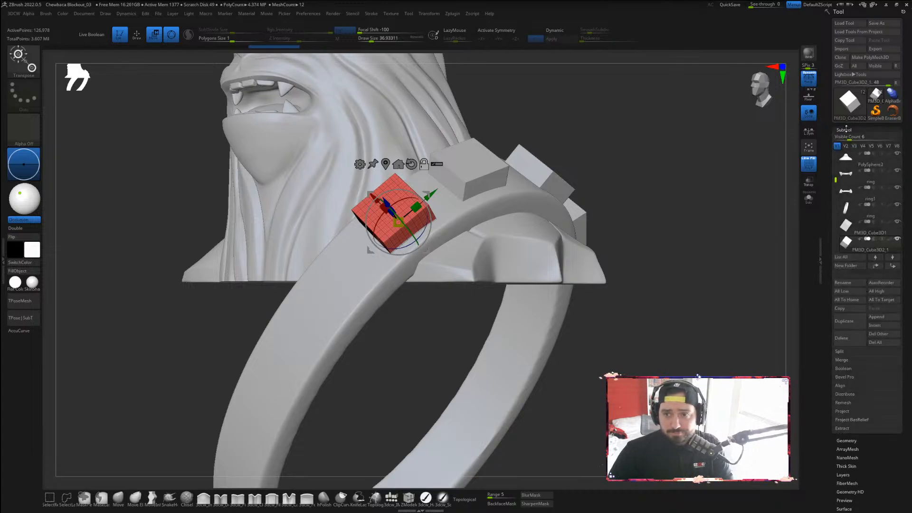
{"action": "left_click", "coordinate": [853, 207]}
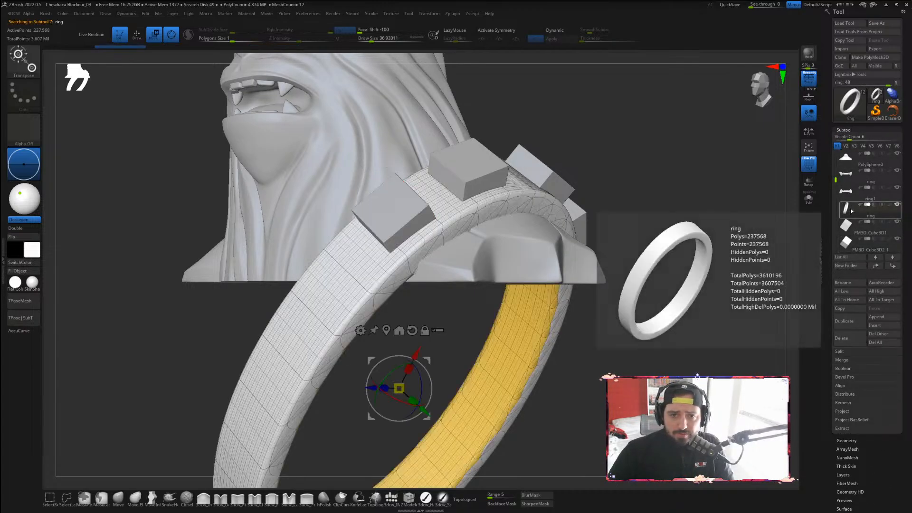
Save the project on the Desktop as Chewbaca Blockout_03, replacing the existing file
{"action": "left_click", "coordinate": [162, 14]}
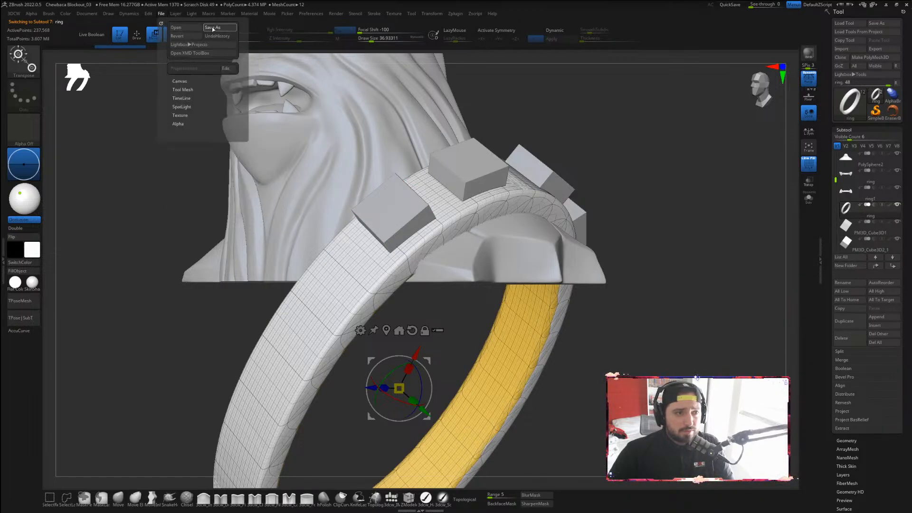
{"action": "scroll", "coordinate": [512, 265], "scroll_direction": "down", "scroll_amount": 5}
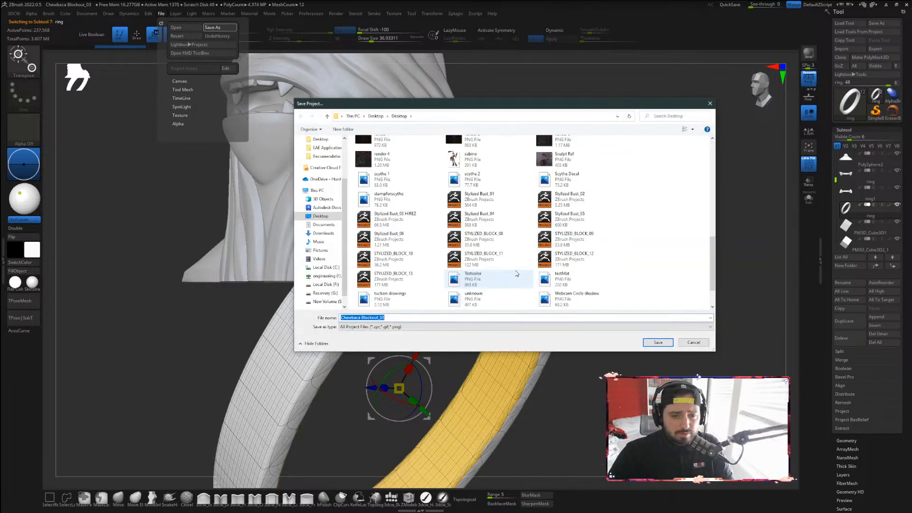
{"action": "scroll", "coordinate": [513, 264], "scroll_direction": "down", "scroll_amount": 1}
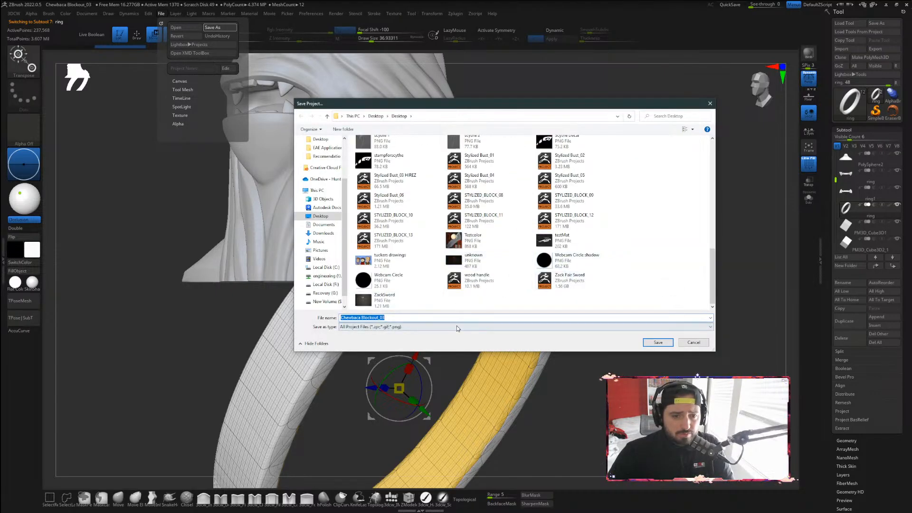
{"action": "left_click", "coordinate": [658, 342]}
{"action": "left_click", "coordinate": [513, 278]}
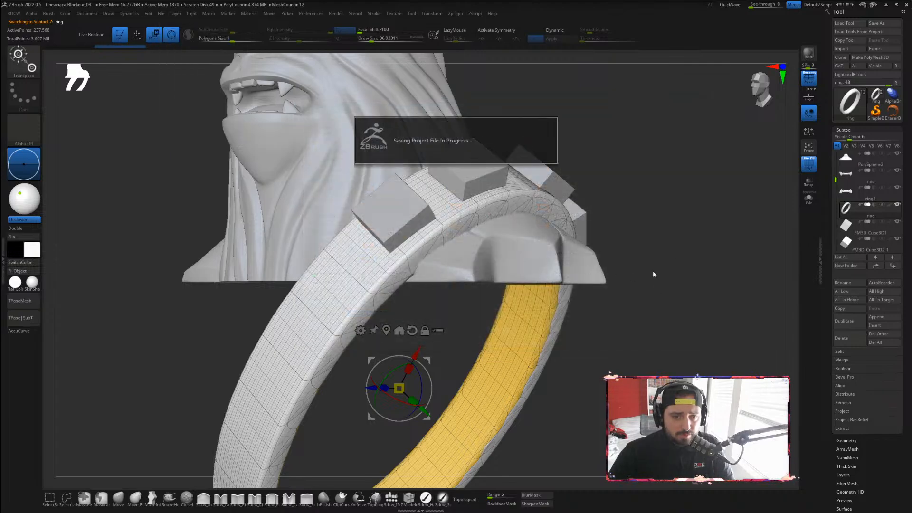
Select the PM3D_Cube3D1 subtool and switch back to the ring subtool above it
{"action": "left_click", "coordinate": [846, 231]}
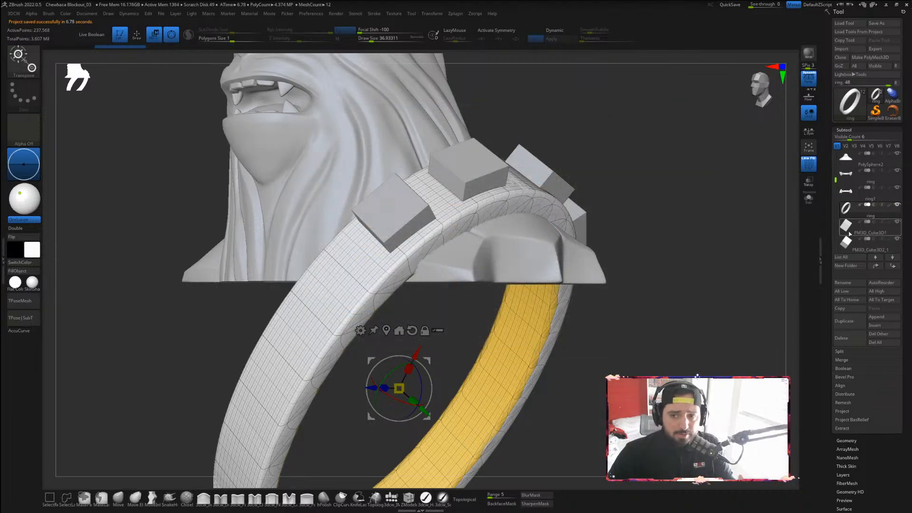
{"action": "left_click", "coordinate": [846, 209]}
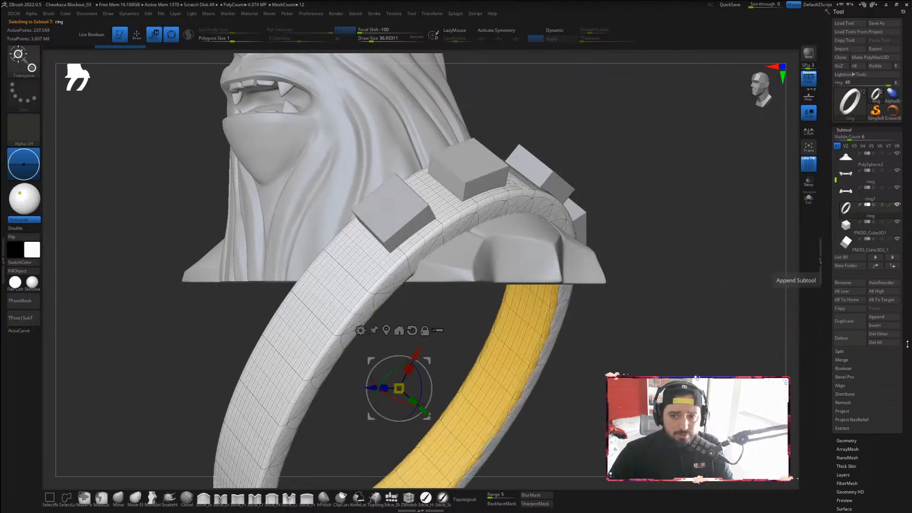
Merge the strap's ring subtool down with the four cube subtools listed beneath it, accepting each merge
{"action": "left_click", "coordinate": [846, 362]}
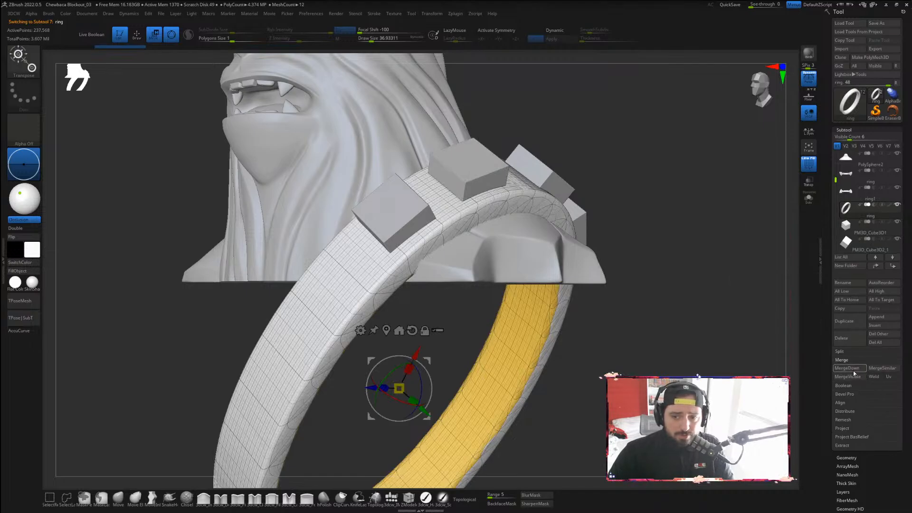
{"action": "left_click", "coordinate": [848, 369]}
{"action": "key", "text": "Return"}
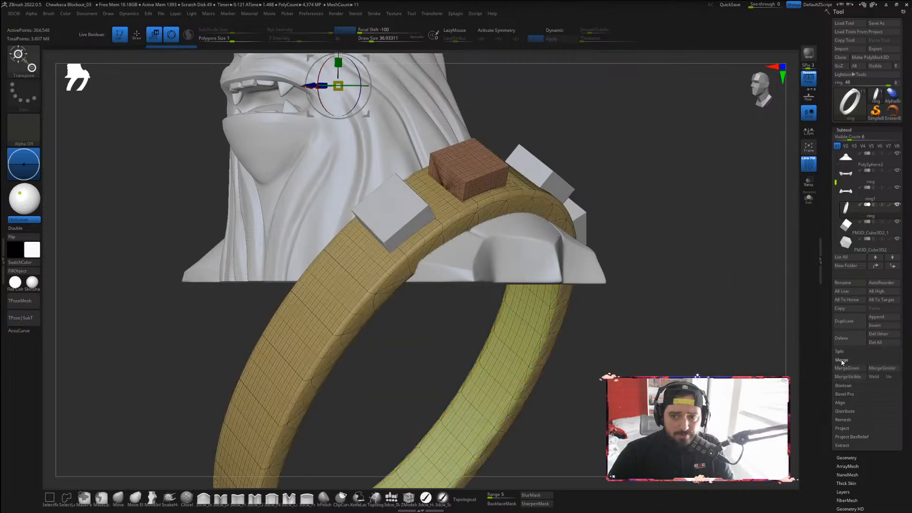
{"action": "left_click", "coordinate": [841, 370]}
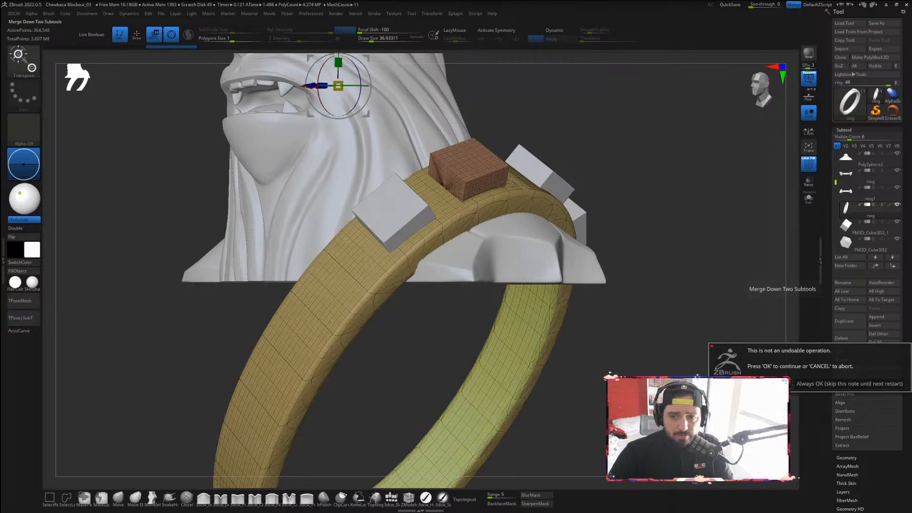
{"action": "key", "text": "Return"}
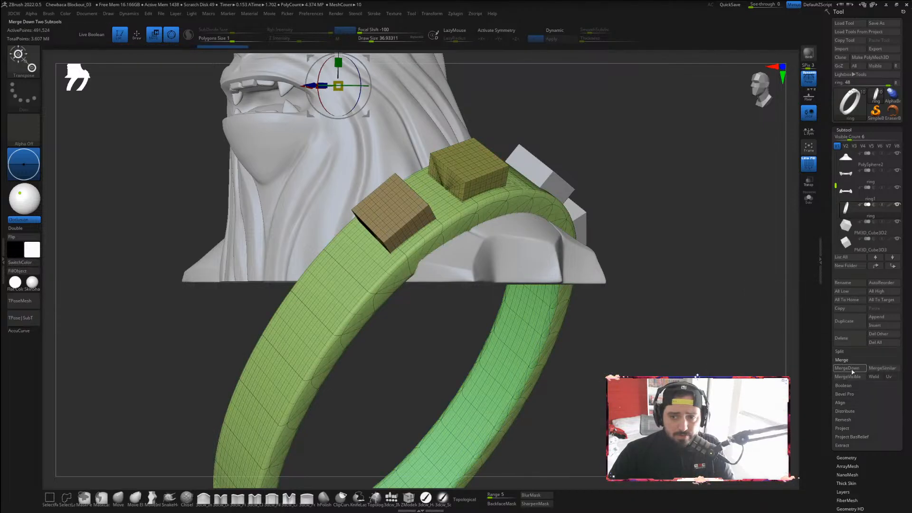
{"action": "left_click", "coordinate": [847, 369]}
{"action": "left_click", "coordinate": [876, 395]}
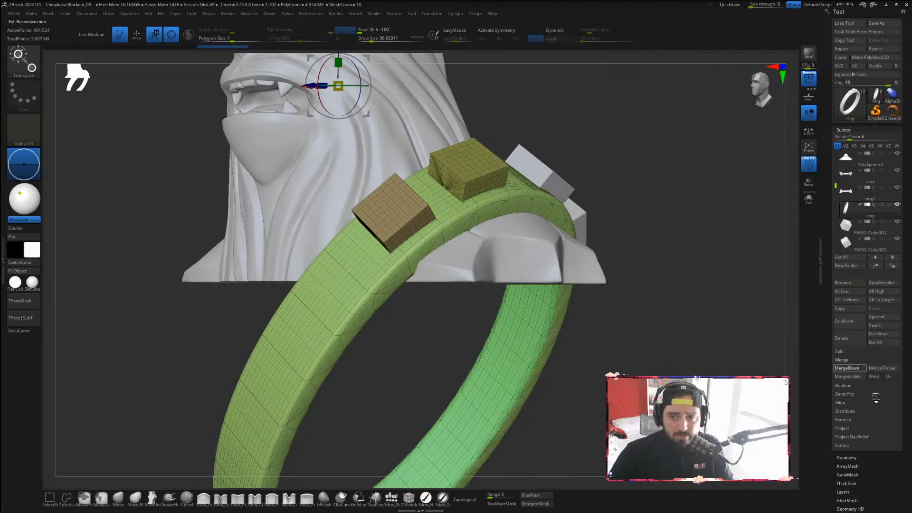
{"action": "left_click", "coordinate": [847, 368]}
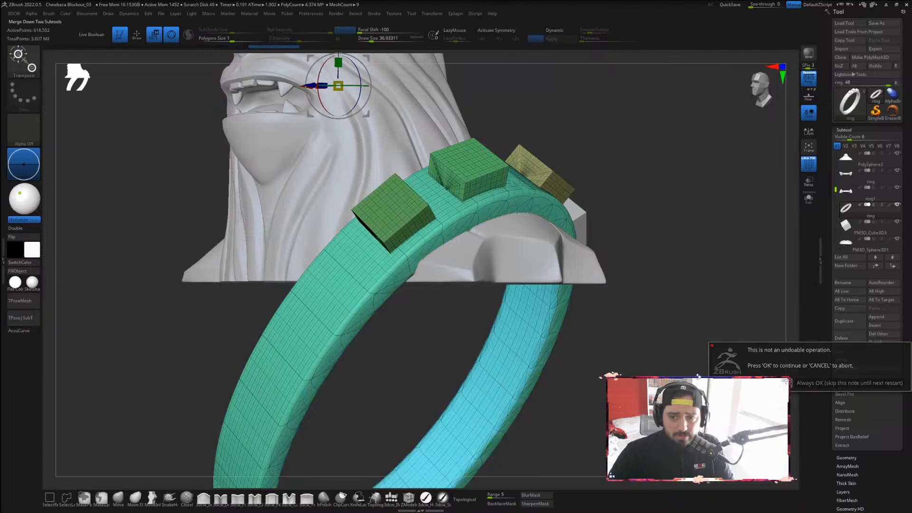
{"action": "key", "text": "Return"}
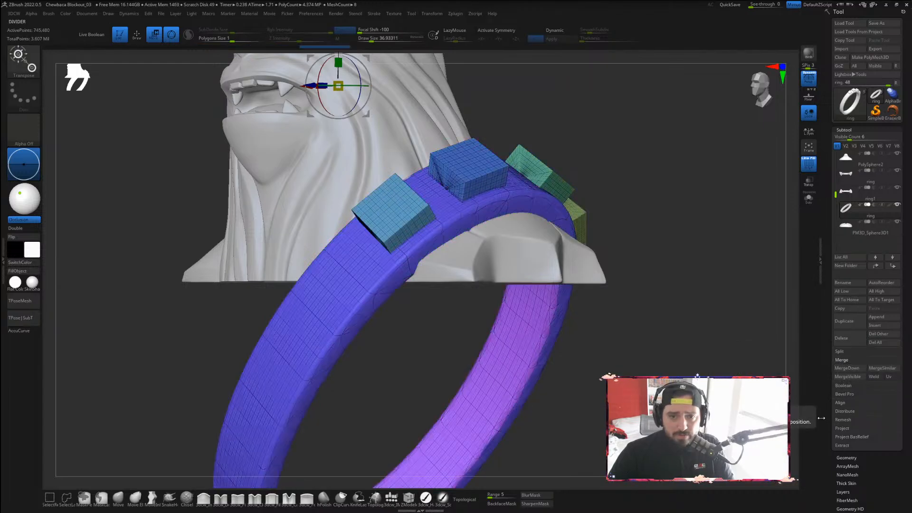
Begin renaming the merged strap subtool, entering Band as the start of its title
{"action": "mouse_move", "coordinate": [702, 224]}
{"action": "left_mouse_down"}
{"action": "mouse_move", "coordinate": [713, 223]}
{"action": "mouse_move", "coordinate": [710, 215]}
{"action": "left_mouse_up"}
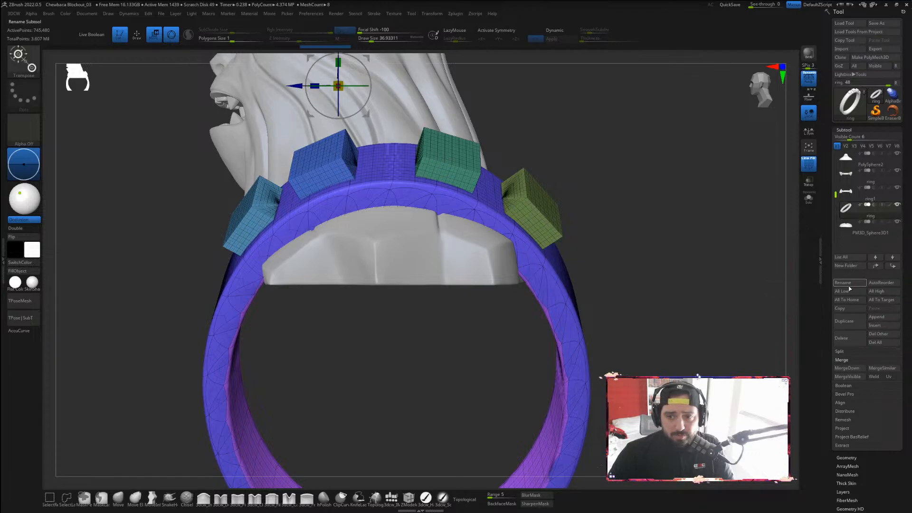
{"action": "left_click", "coordinate": [847, 284]}
{"action": "type", "text": "B"}
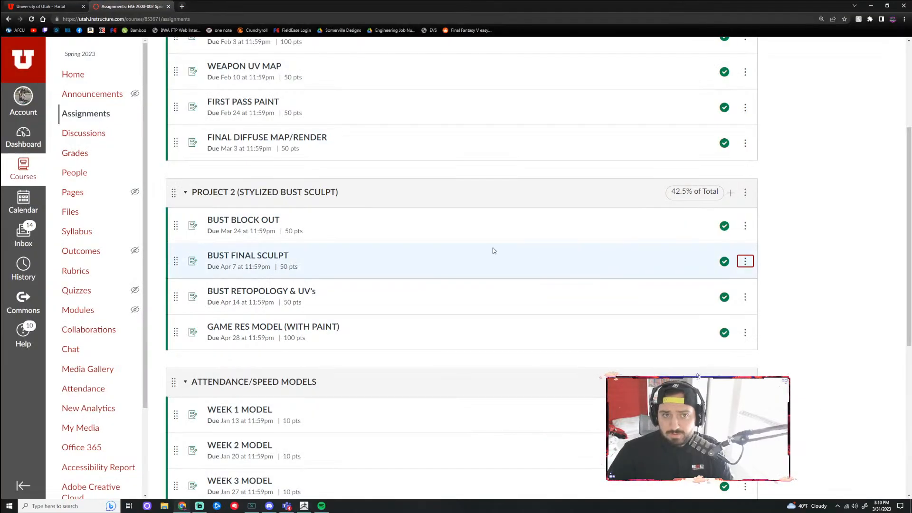
Switch to the browser and search Google for bandolier in a new tab to check the spelling
{"action": "left_click", "coordinate": [182, 7]}
{"action": "type", "text": "ba"}
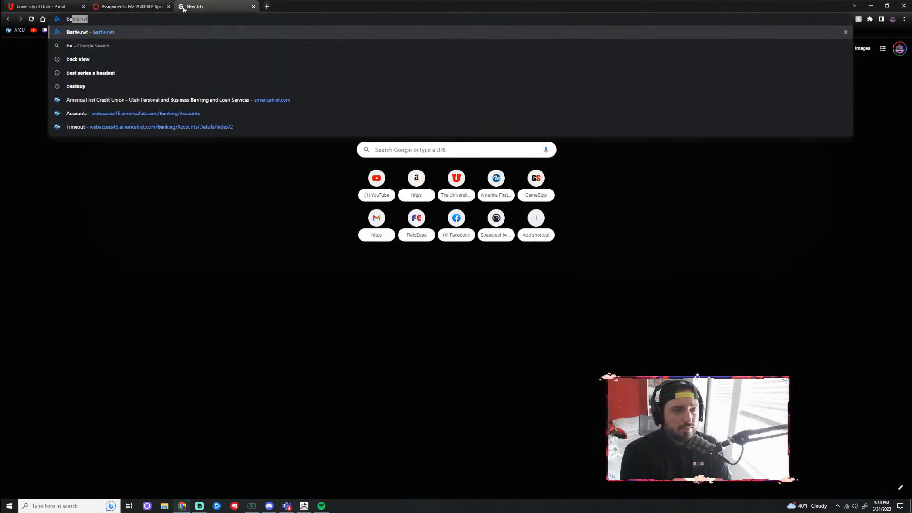
{"action": "type", "text": "ndol"}
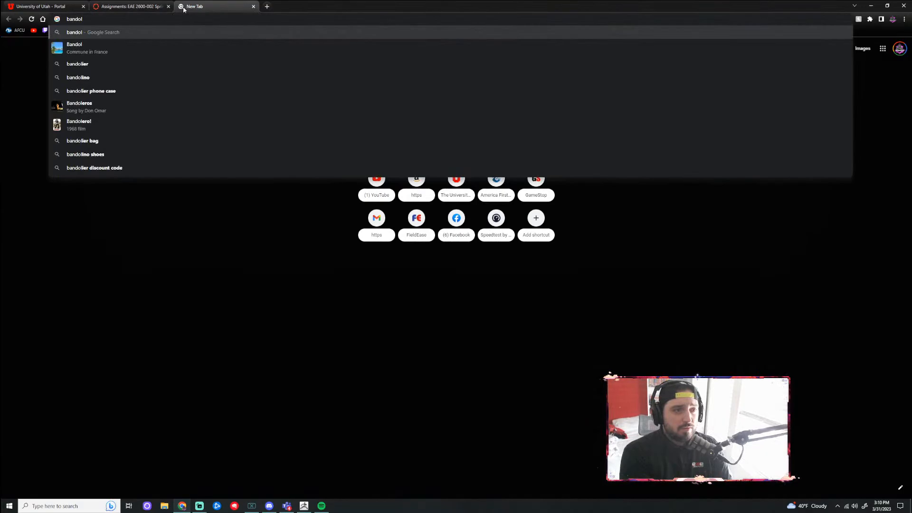
{"action": "key", "text": "Down"}
{"action": "key", "text": "Down"}
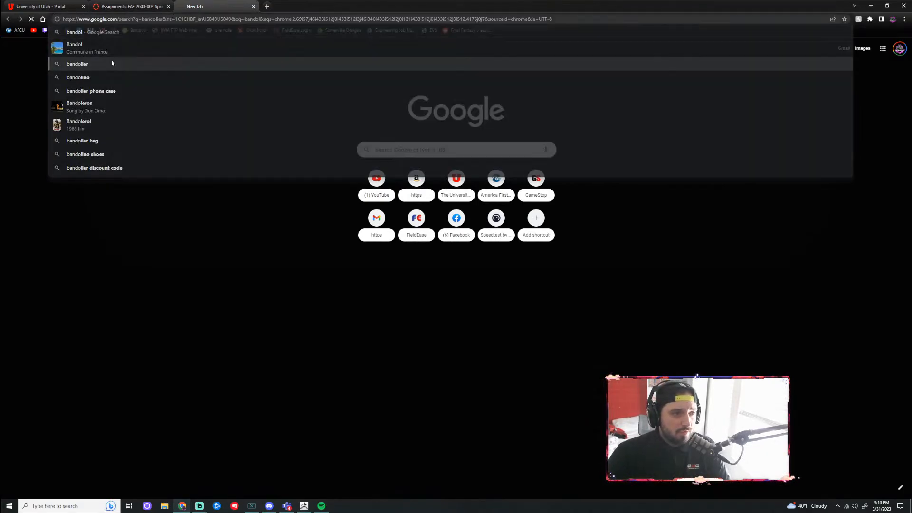
{"action": "key", "text": "Return"}
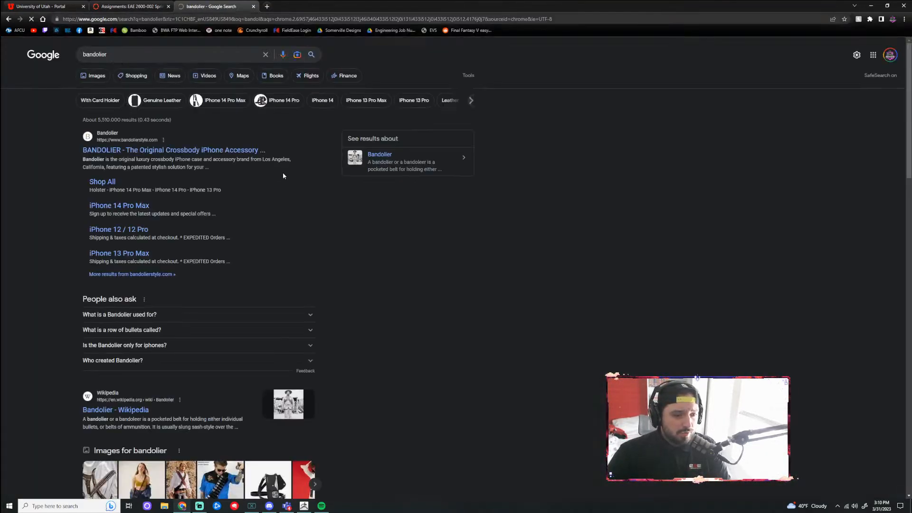
Switch back to ZBrush and finish naming the merged strap subtool Bandolier
{"action": "key", "text": "alt+Tab"}
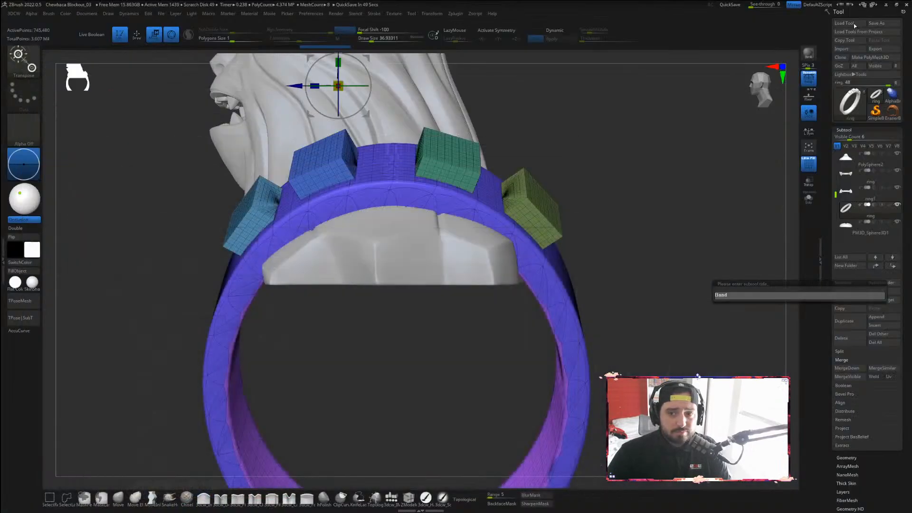
{"action": "type", "text": "Band"}
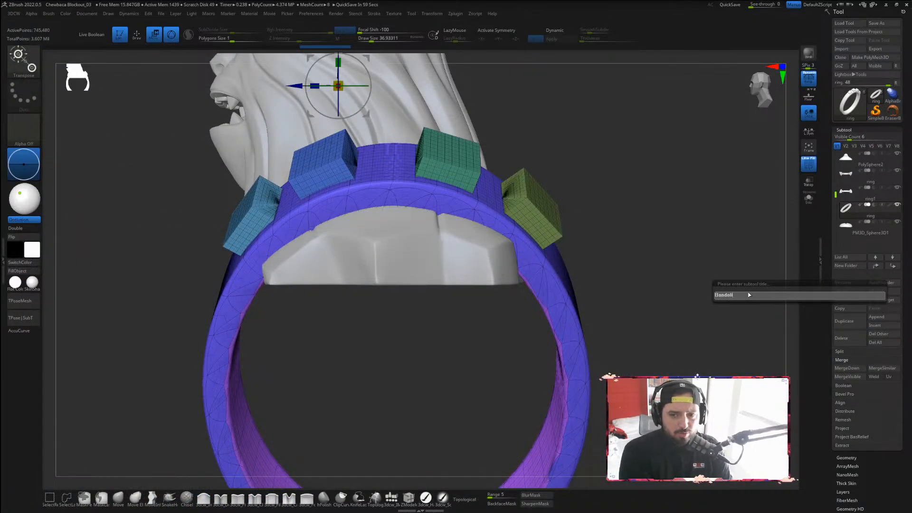
{"action": "key", "text": "Return"}
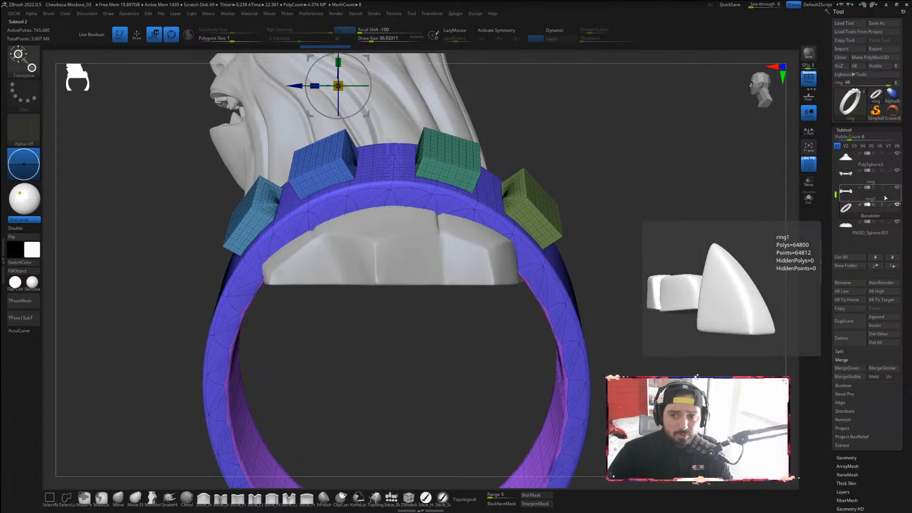
Select the ring1 subtool containing the lower teeth and rename it Bottom Teeth
{"action": "left_click", "coordinate": [880, 199]}
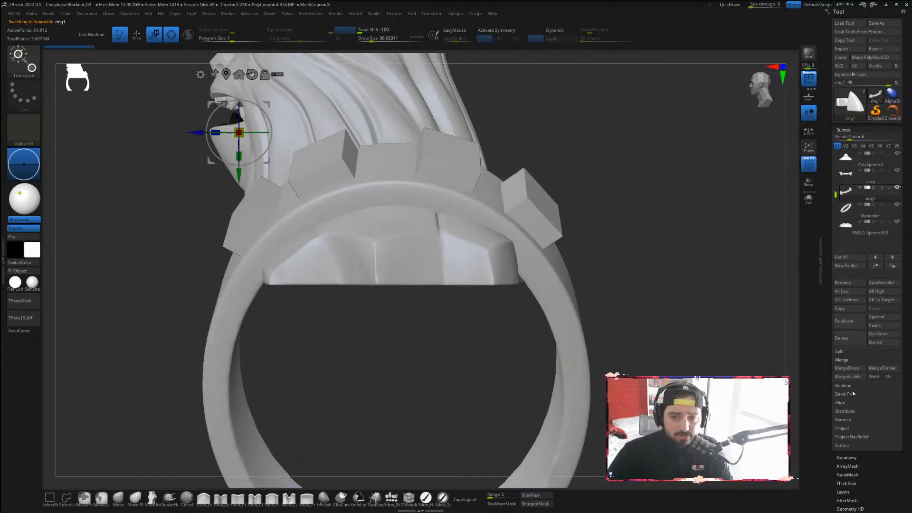
{"action": "left_click", "coordinate": [855, 285]}
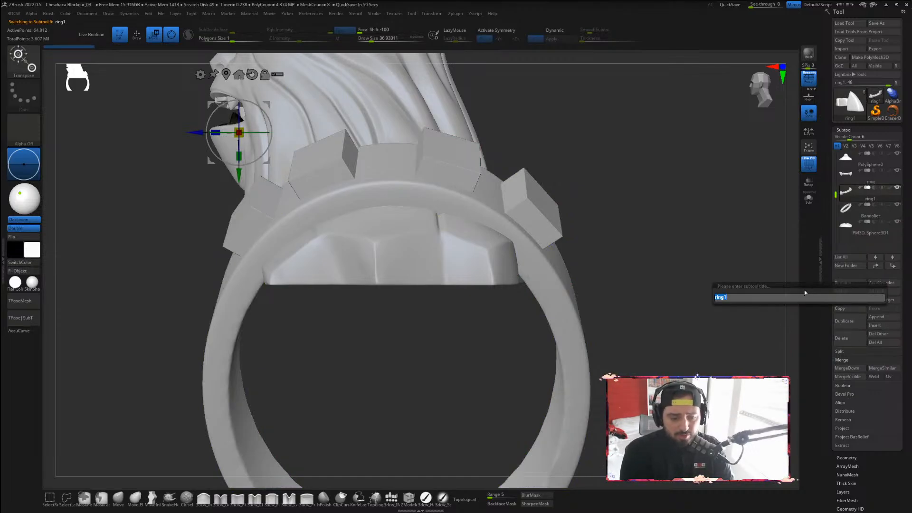
{"action": "type", "text": "Bottom Teeth"}
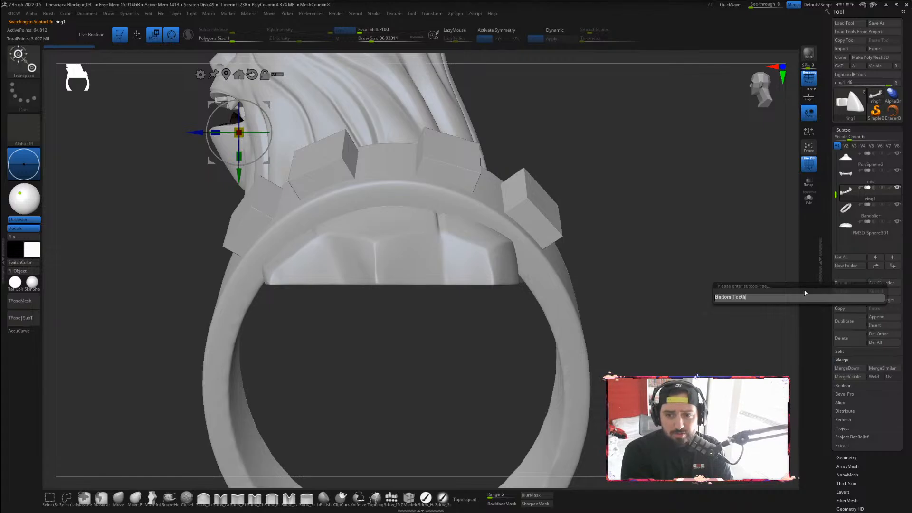
{"action": "key", "text": "Return"}
Select the remaining ring subtool containing the upper teeth and rename it Top Teeth
{"action": "left_click", "coordinate": [857, 175]}
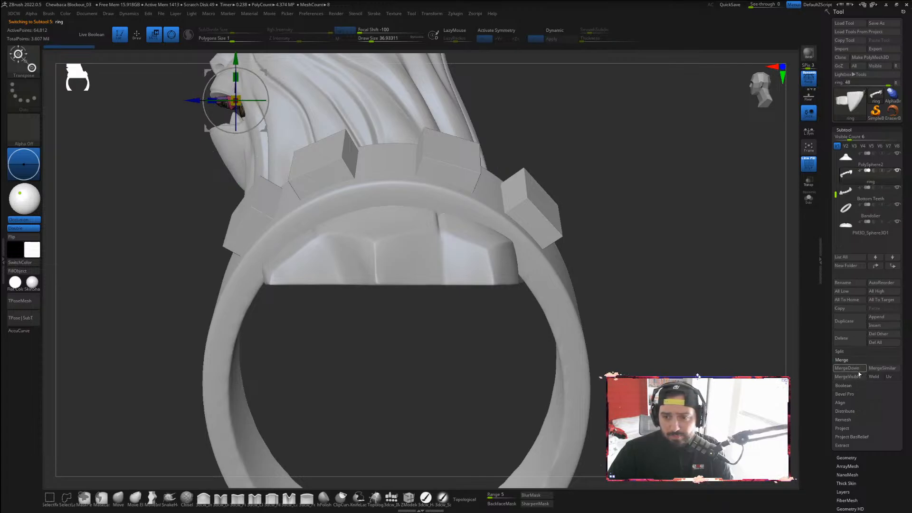
{"action": "left_click", "coordinate": [856, 283]}
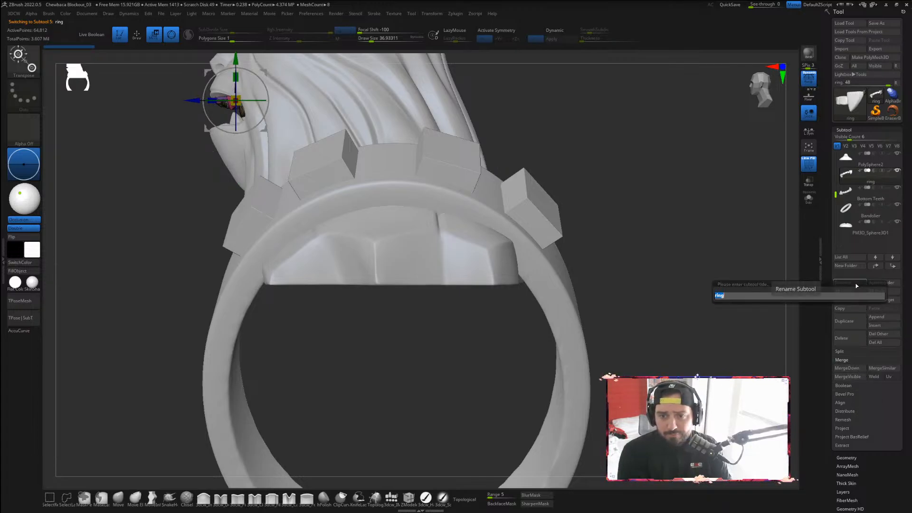
{"action": "type", "text": "Top "}
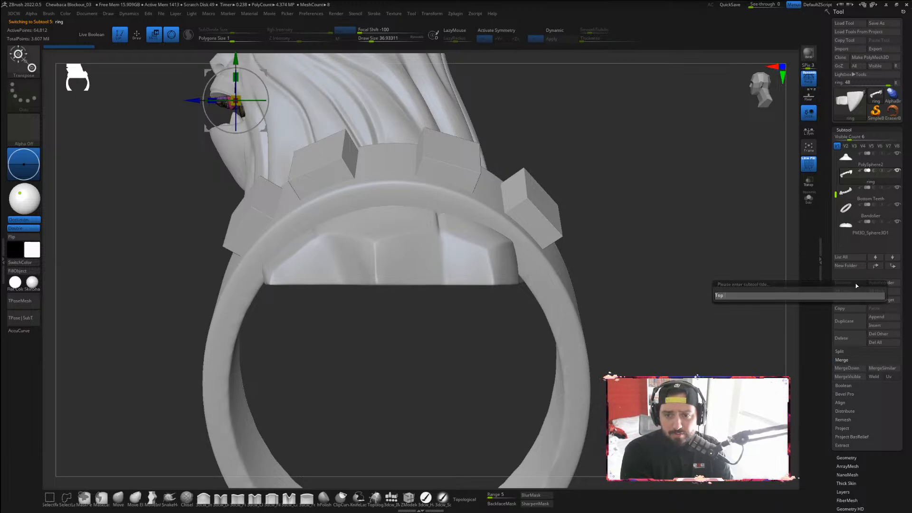
{"action": "type", "text": "Teeth"}
{"action": "key", "text": "Return"}
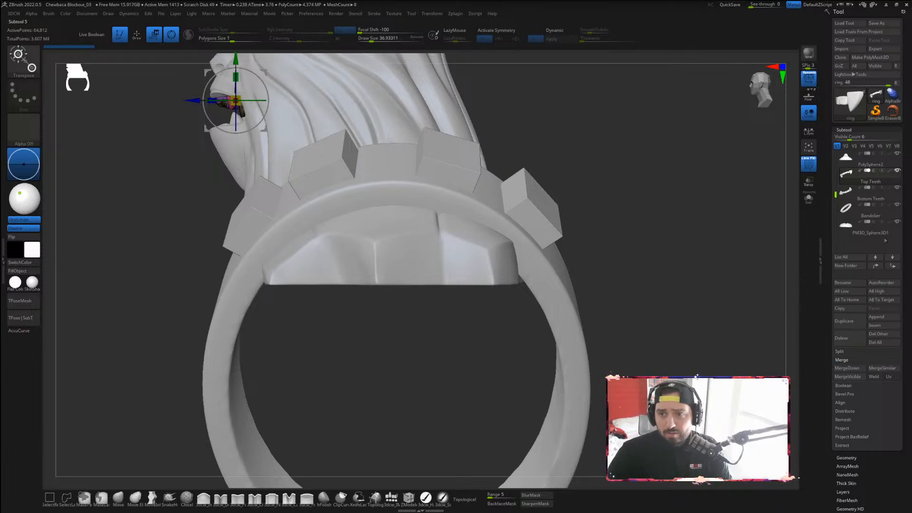
Select the PolySphere2 subtool that forms the bust's shoulders and rename it shoulders
{"action": "mouse_move", "coordinate": [862, 179]}
{"action": "left_click", "coordinate": [858, 160]}
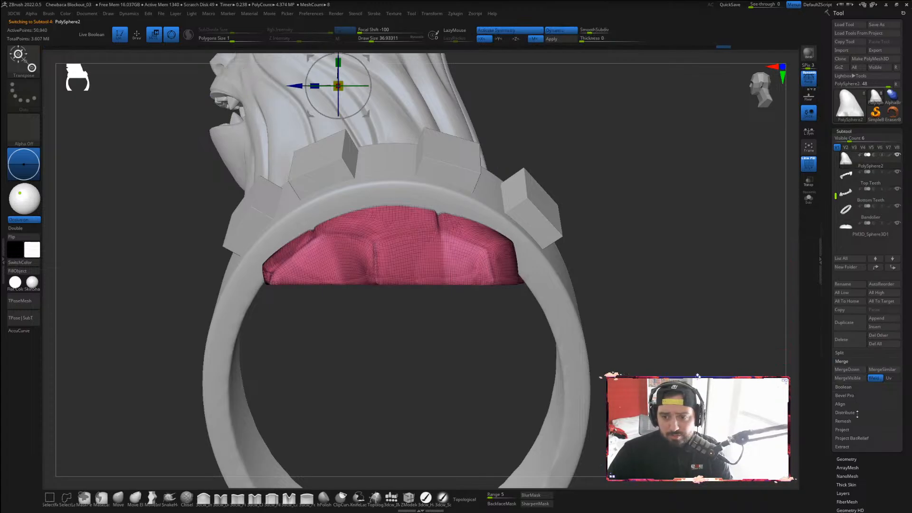
{"action": "mouse_move", "coordinate": [671, 198]}
{"action": "left_mouse_down"}
{"action": "mouse_move", "coordinate": [625, 194]}
{"action": "mouse_move", "coordinate": [727, 240]}
{"action": "left_mouse_up"}
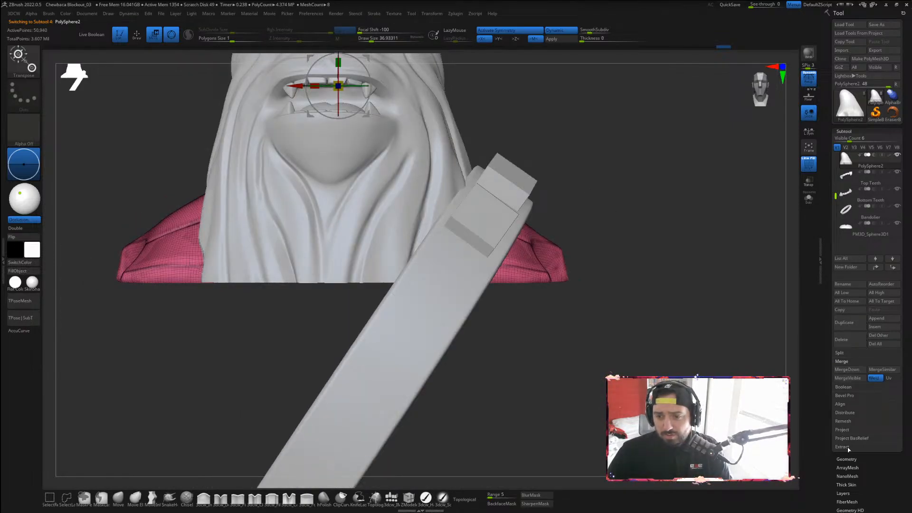
{"action": "left_click", "coordinate": [843, 284]}
{"action": "type", "text": "shoulders"}
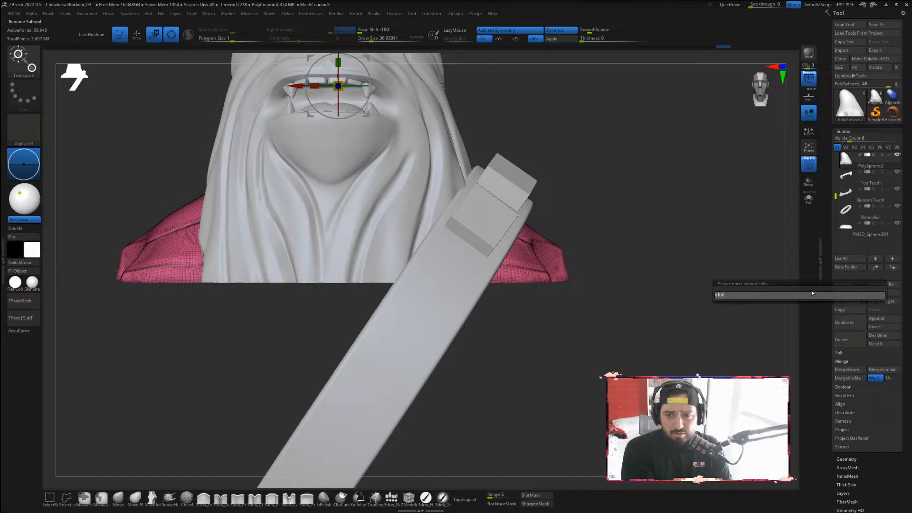
{"action": "key", "text": "Return"}
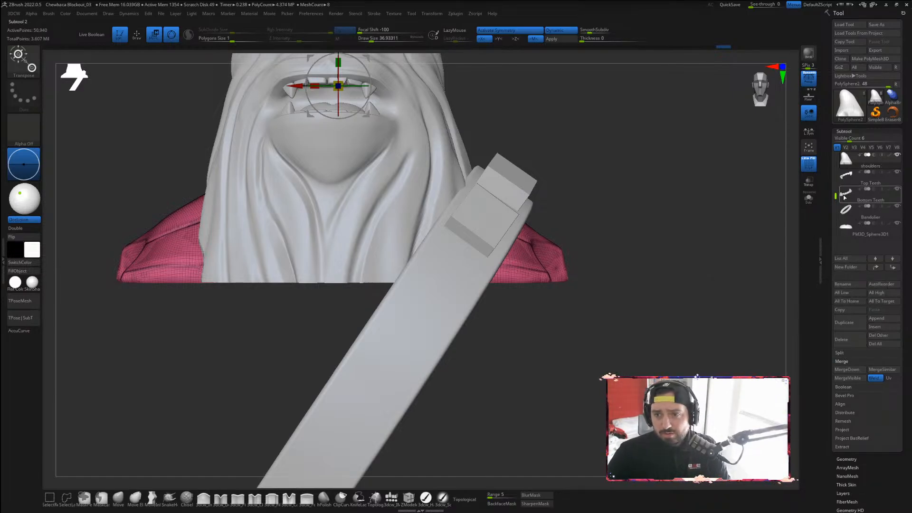
Select the PolySphere3 subtool of the bust's face and hair and rename it head
{"action": "left_click_drag", "start_coordinate": [831, 174], "coordinate": [831, 166]}
{"action": "left_click", "coordinate": [846, 176]}
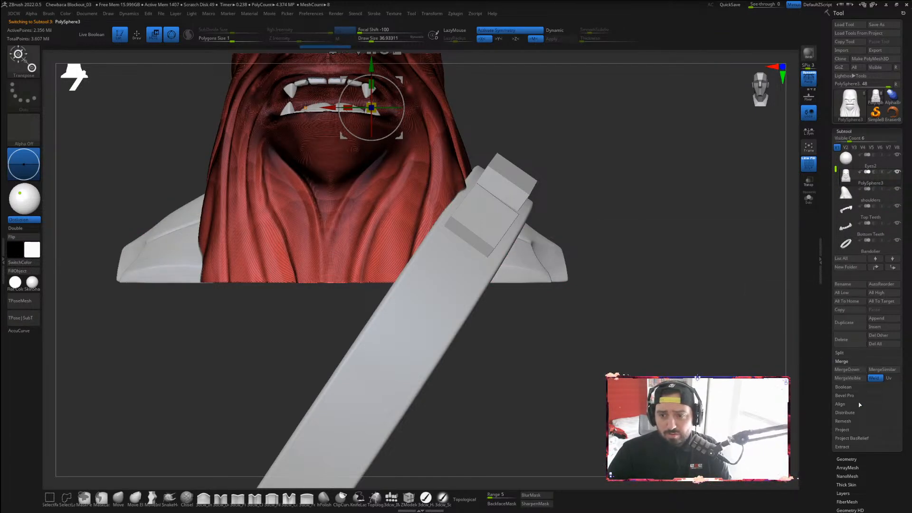
{"action": "left_click", "coordinate": [851, 284]}
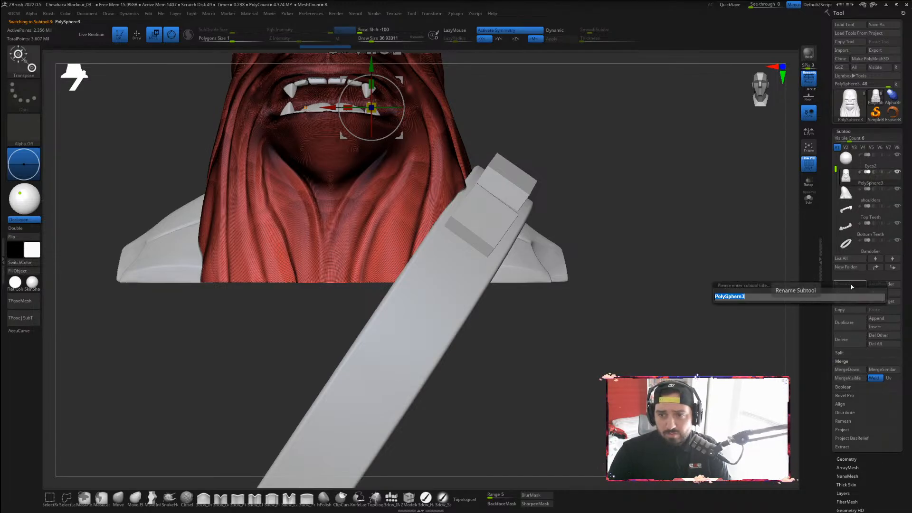
{"action": "type", "text": "head"}
{"action": "key", "text": "Return"}
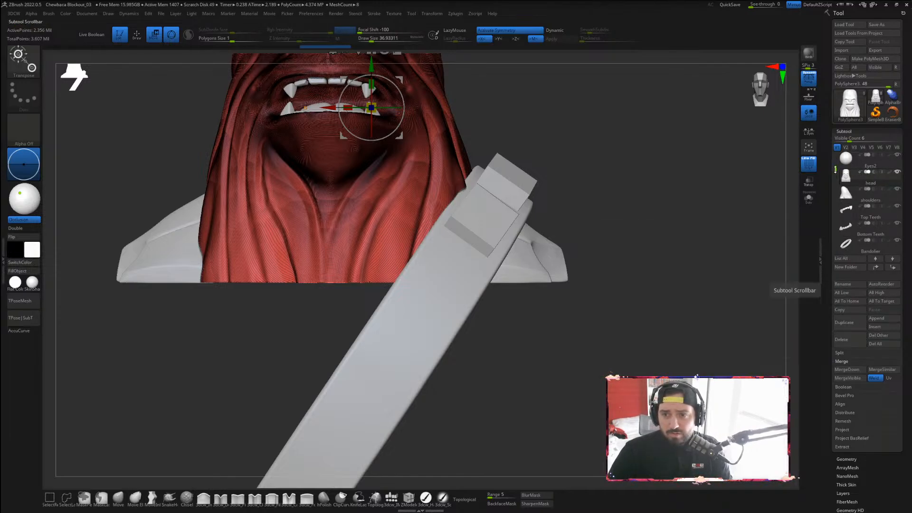
Merge the Eyes1 subtool down with Eyes2 and rename the merged subtool Eyes
{"action": "scroll", "coordinate": [836, 159], "scroll_direction": "up", "scroll_amount": 1}
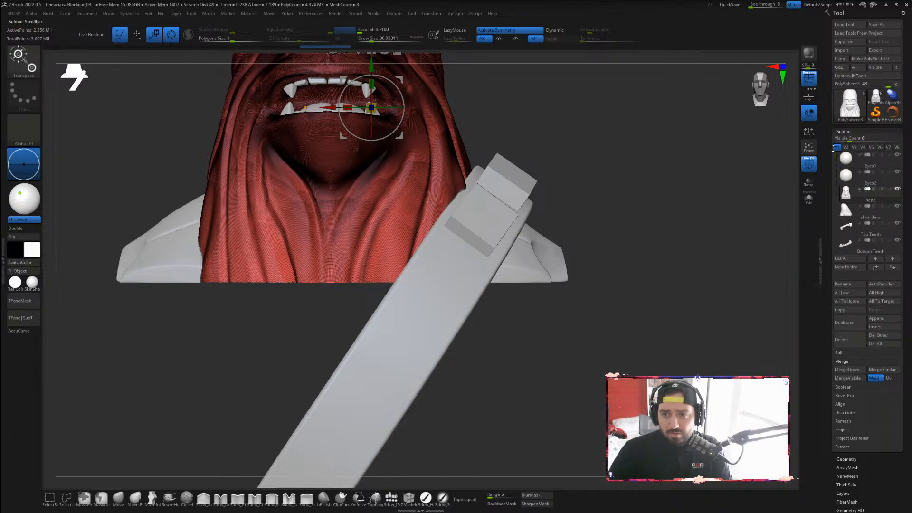
{"action": "left_click", "coordinate": [859, 169]}
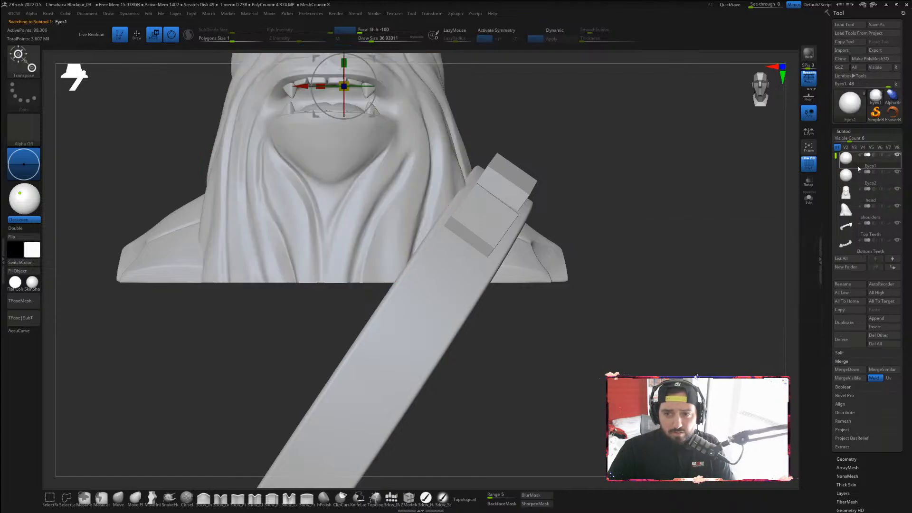
{"action": "left_click", "coordinate": [850, 370]}
{"action": "left_click", "coordinate": [755, 386]}
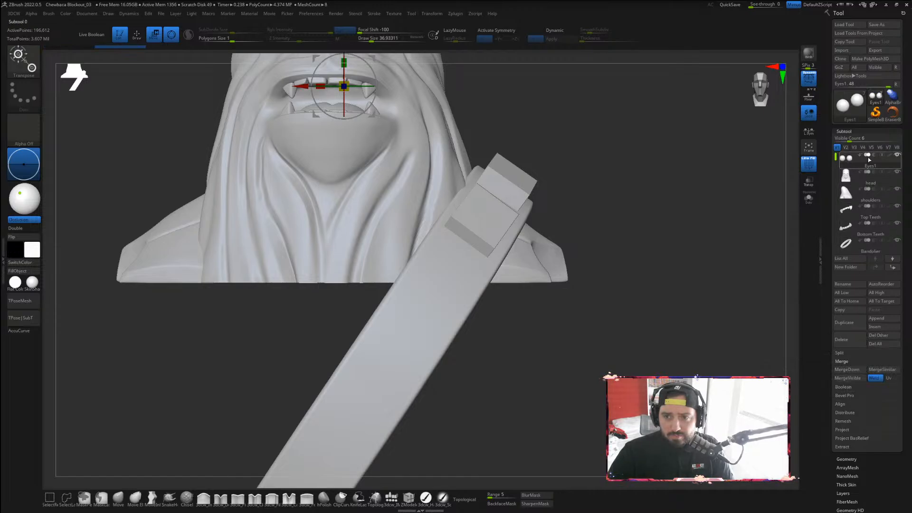
{"action": "left_click", "coordinate": [850, 284]}
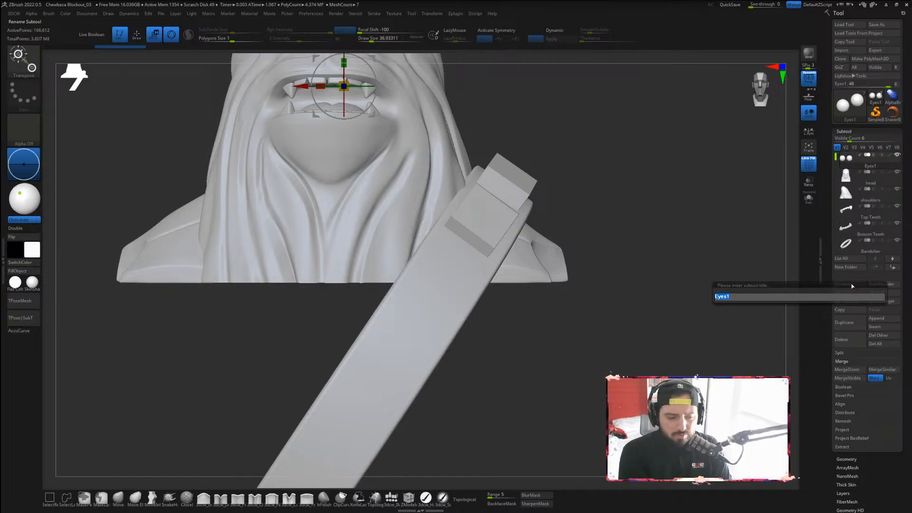
{"action": "key", "text": "Return"}
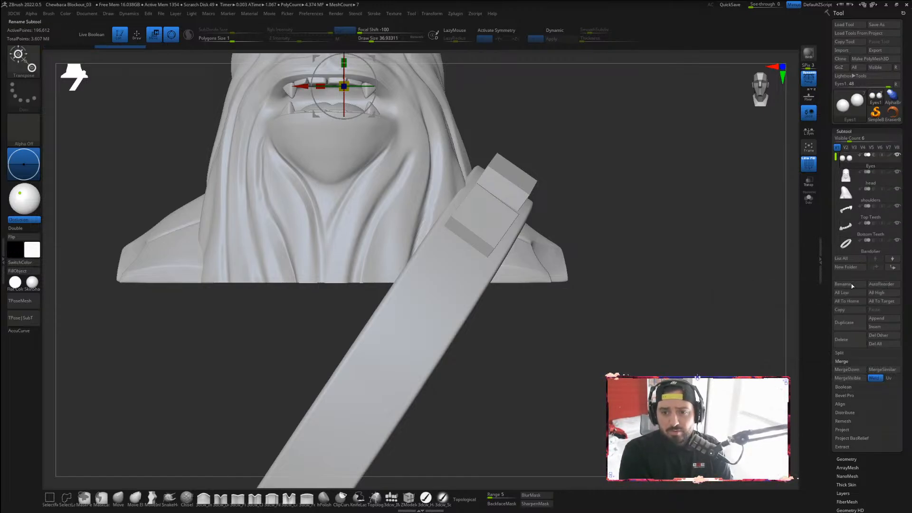
Make the Bandolier the active subtool and turn off the polyframe display
{"action": "scroll", "coordinate": [850, 200], "scroll_direction": "down", "scroll_amount": 3}
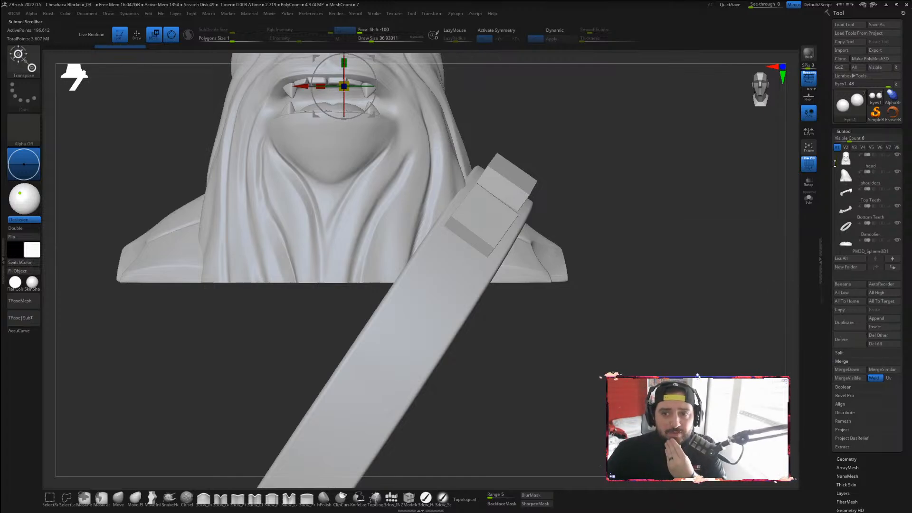
{"action": "left_click", "coordinate": [845, 214]}
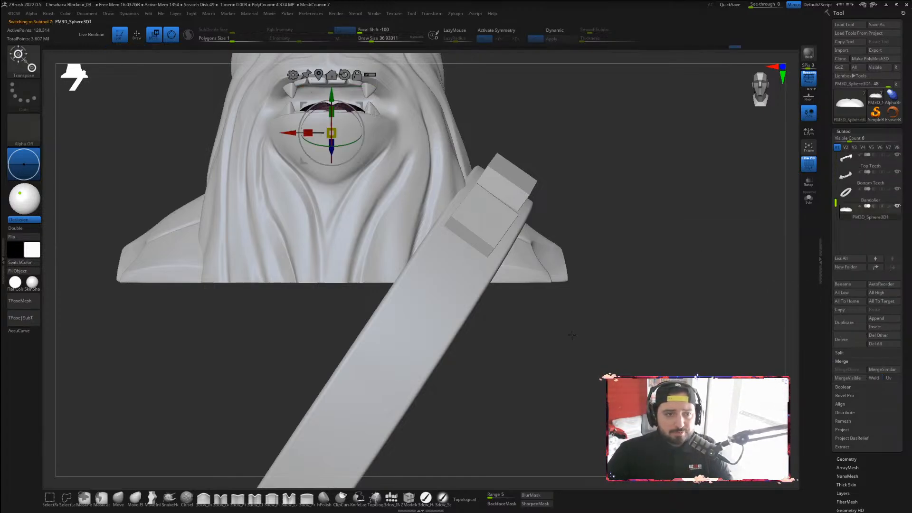
{"action": "left_click", "coordinate": [865, 195]}
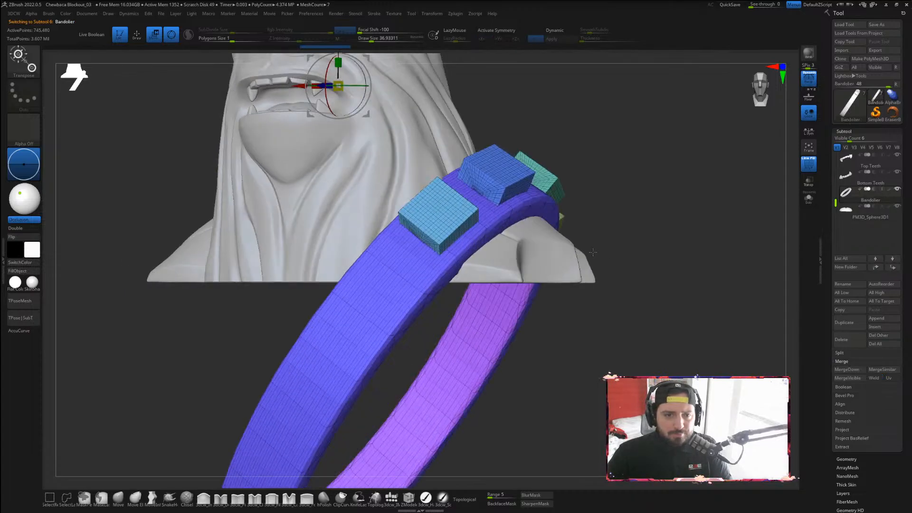
{"action": "left_click", "coordinate": [808, 165]}
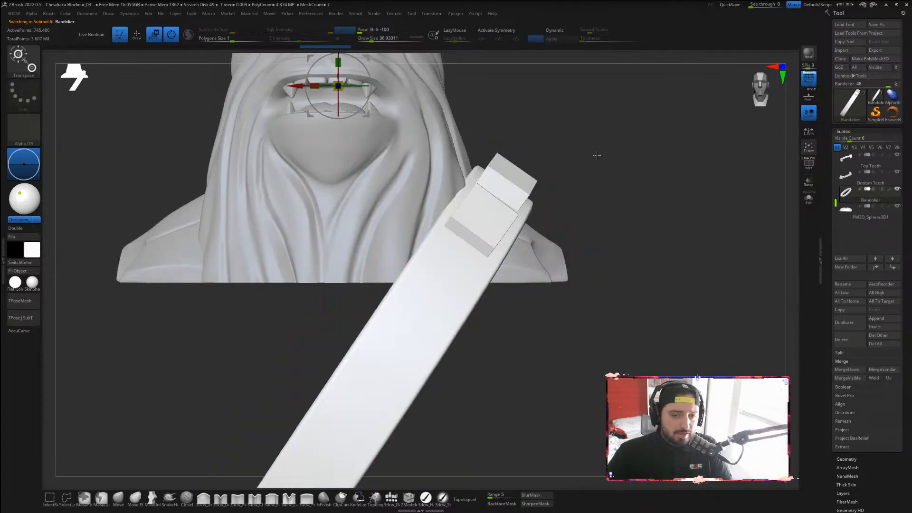
{"action": "left_click_drag", "start_coordinate": [597, 155], "coordinate": [580, 210]}
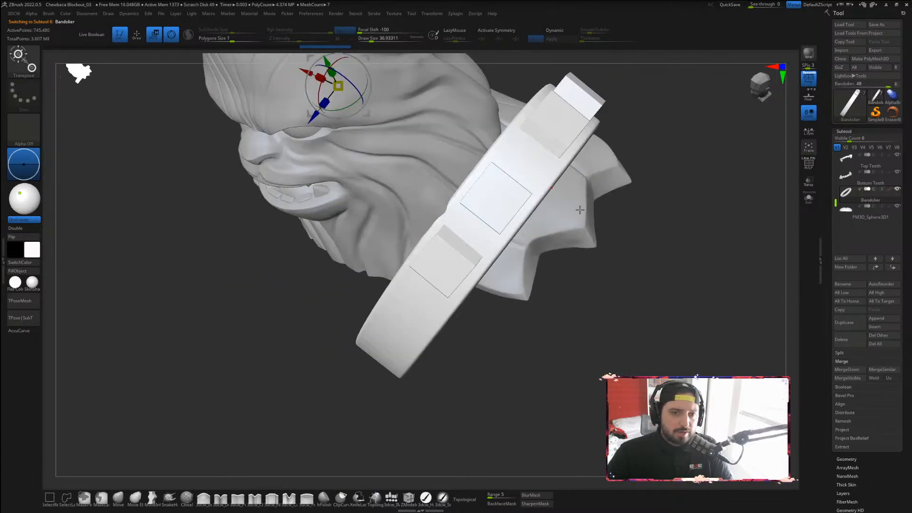
{"action": "left_click_drag", "start_coordinate": [643, 206], "coordinate": [656, 194], "text": "shift"}
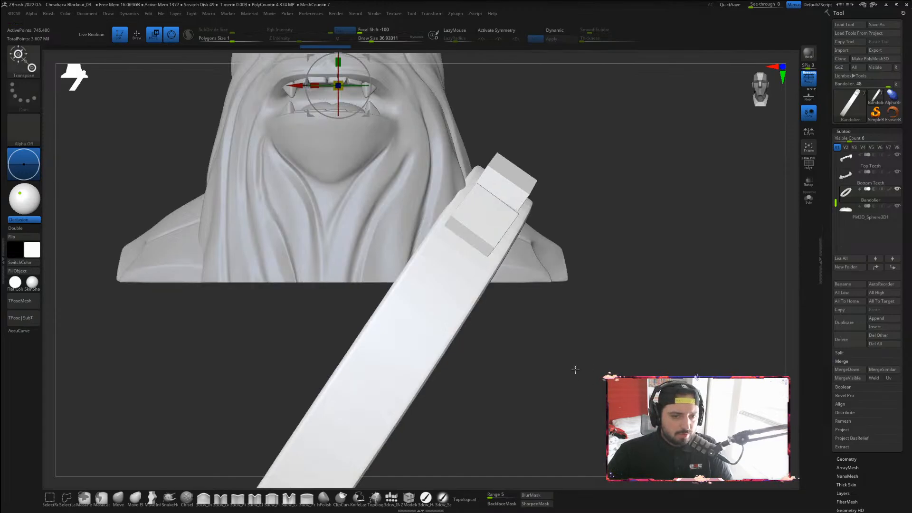
{"action": "left_click_drag", "start_coordinate": [574, 369], "coordinate": [576, 407], "text": "alt"}
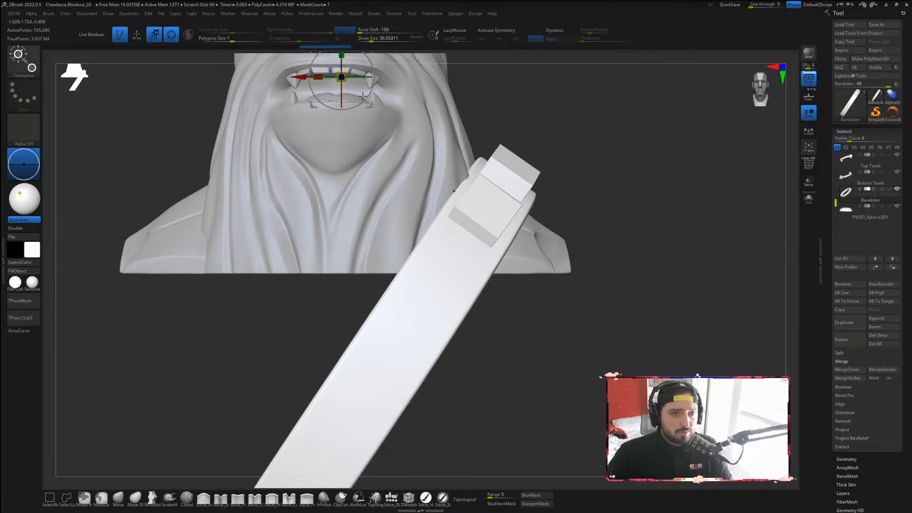
Centre the gizmo on the Bandolier, rotate the strap until it stands vertical in the front view, and reset the gizmo's orientation
{"action": "left_click_drag", "start_coordinate": [600, 174], "coordinate": [594, 254], "text": "alt"}
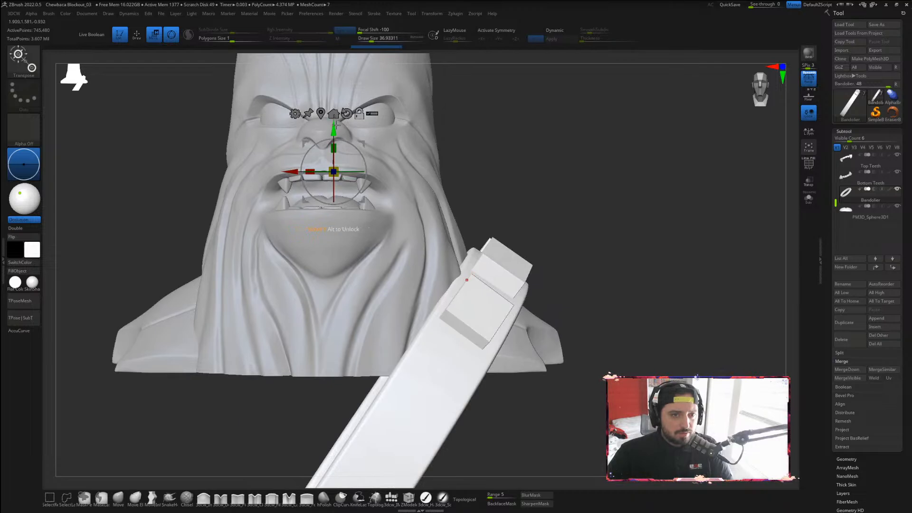
{"action": "left_click", "coordinate": [322, 114]}
{"action": "left_click_drag", "start_coordinate": [605, 246], "coordinate": [594, 155], "text": "alt"}
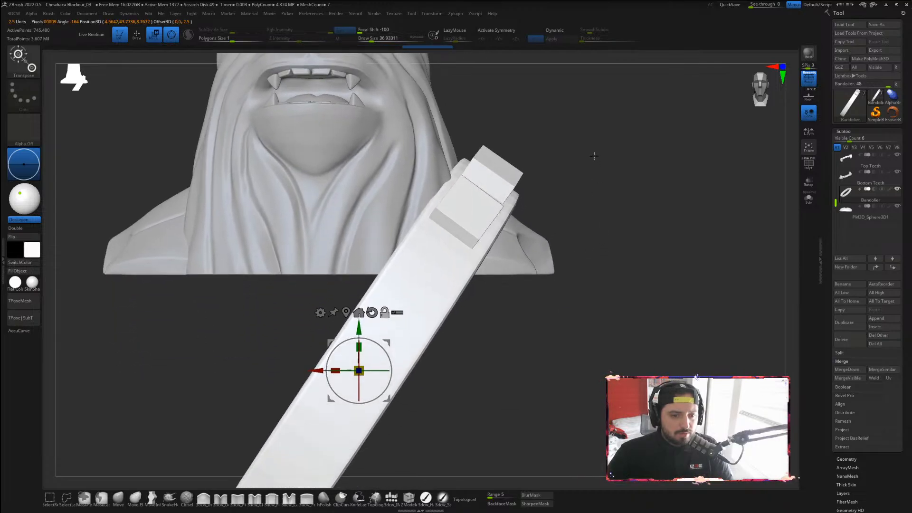
{"action": "left_click_drag", "start_coordinate": [368, 341], "coordinate": [346, 325]}
{"action": "left_click_drag", "start_coordinate": [430, 292], "coordinate": [408, 290], "text": "alt"}
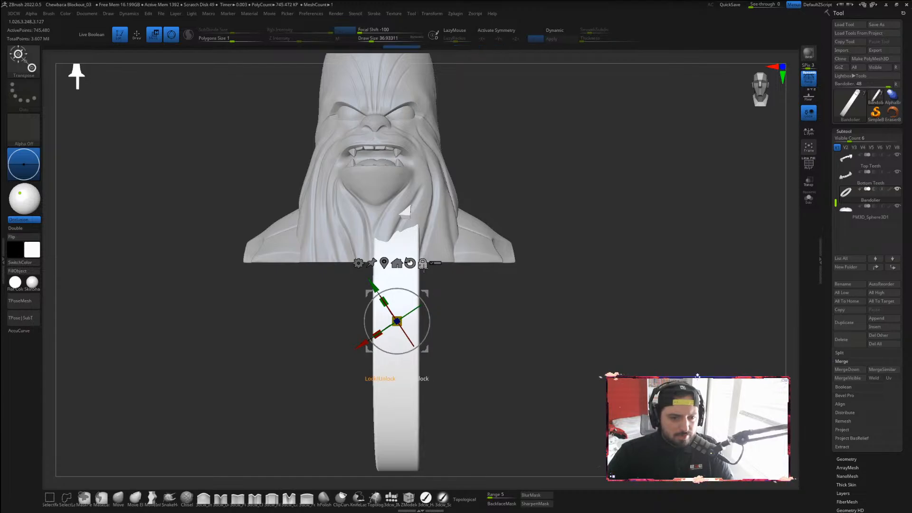
{"action": "left_click", "coordinate": [409, 263]}
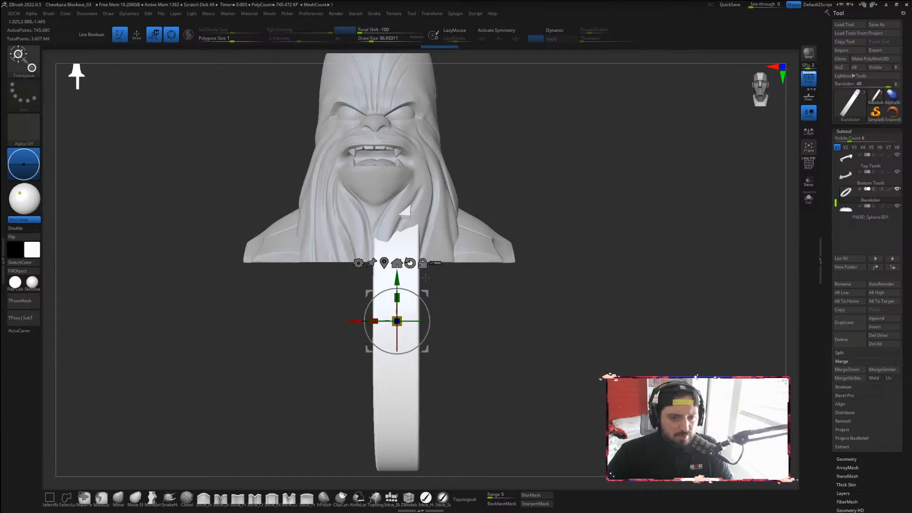
{"action": "left_click_drag", "start_coordinate": [388, 320], "coordinate": [388, 319]}
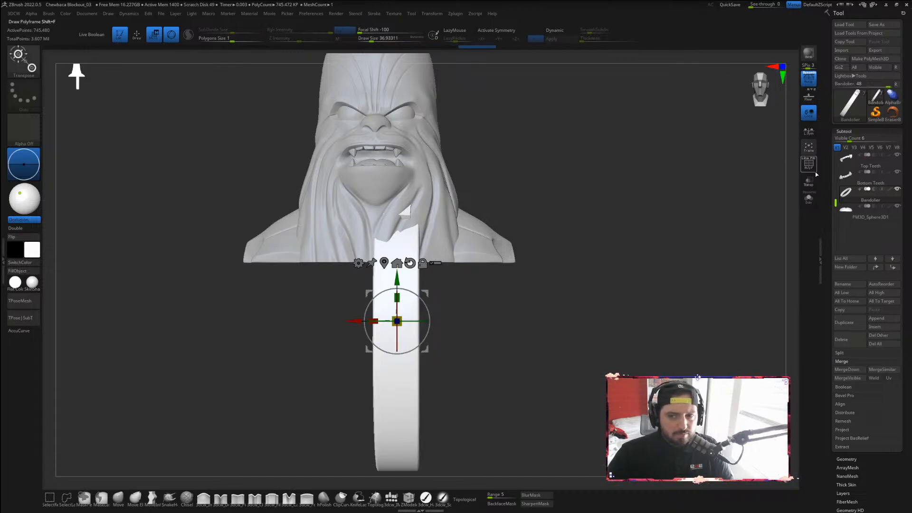
Hide all the other subtools and reselect the Bandolier so only the strap is shown
{"action": "scroll", "coordinate": [870, 181], "scroll_direction": "up", "scroll_amount": 3}
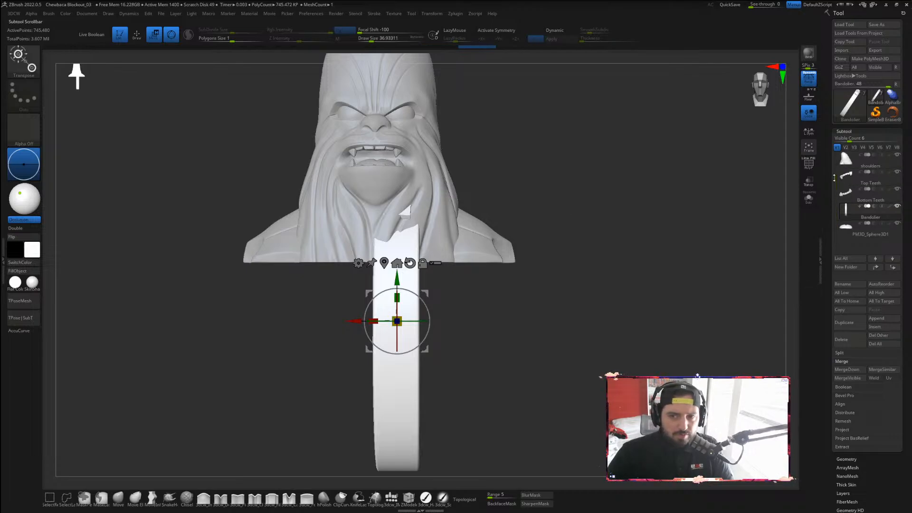
{"action": "left_click", "coordinate": [897, 155]}
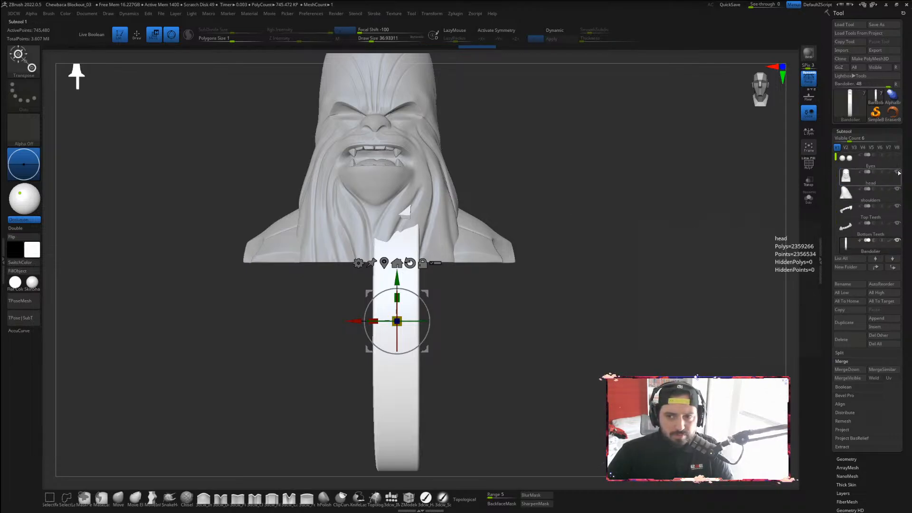
{"action": "left_click", "coordinate": [897, 171]}
{"action": "left_click", "coordinate": [897, 188]}
{"action": "left_click", "coordinate": [897, 205]}
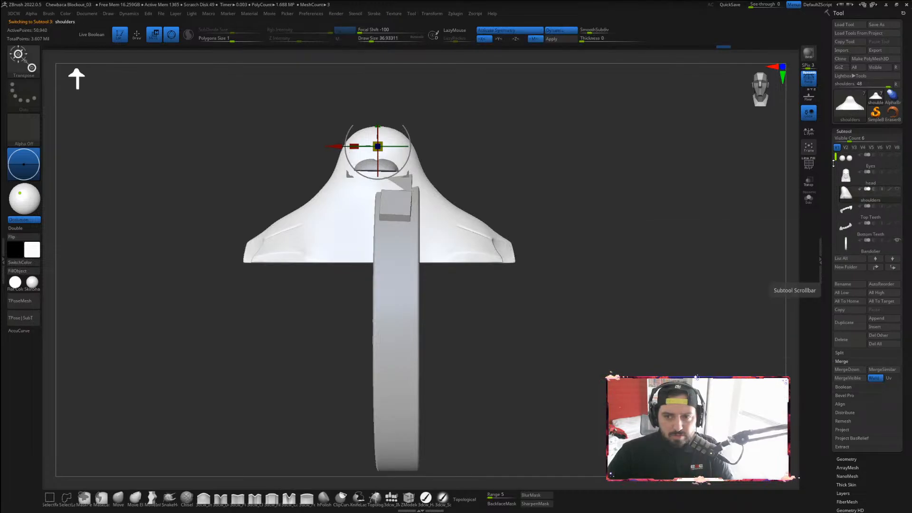
{"action": "left_click_drag", "start_coordinate": [834, 163], "coordinate": [834, 181]}
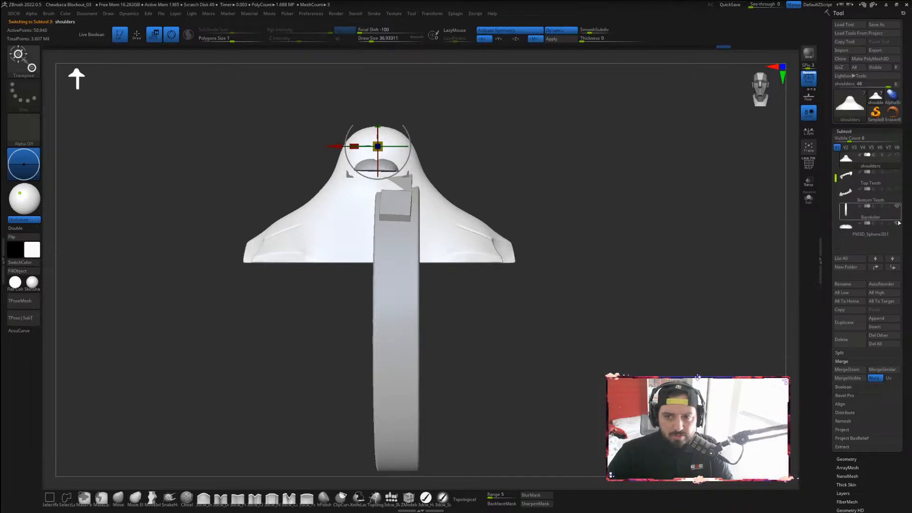
{"action": "mouse_move", "coordinate": [898, 223]}
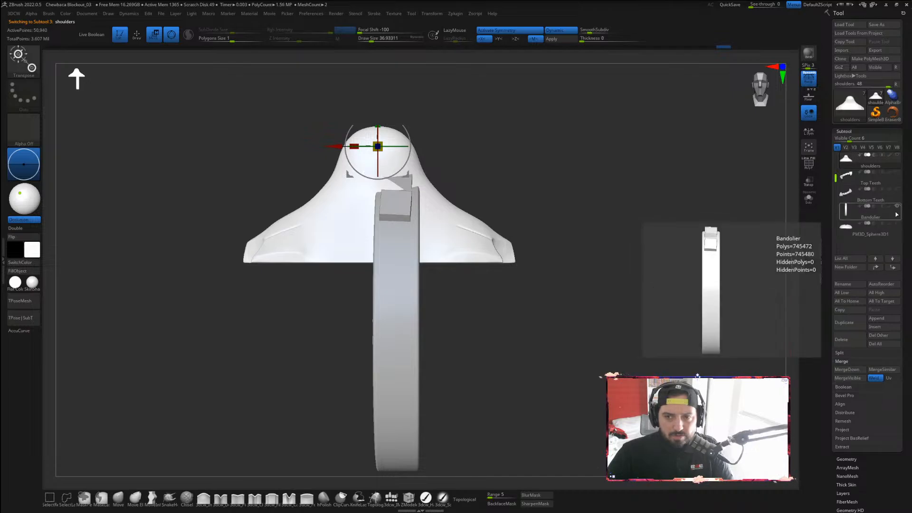
{"action": "left_click", "coordinate": [870, 215]}
{"action": "left_click_drag", "start_coordinate": [481, 203], "coordinate": [487, 167], "text": "alt"}
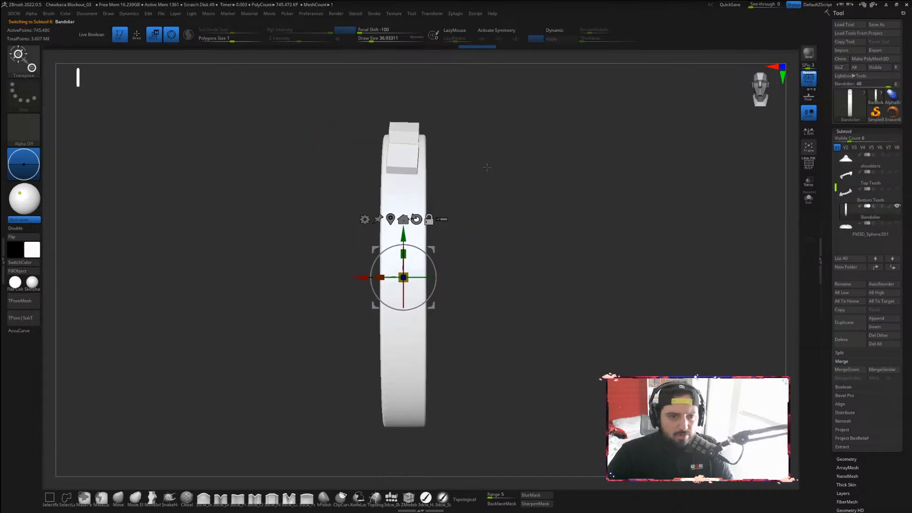
{"action": "mouse_move", "coordinate": [531, 135]}
{"action": "left_mouse_down", "text": "alt"}
{"action": "mouse_move", "coordinate": [533, 123]}
{"action": "mouse_move", "coordinate": [542, 145]}
{"action": "left_mouse_up", "text": "alt"}
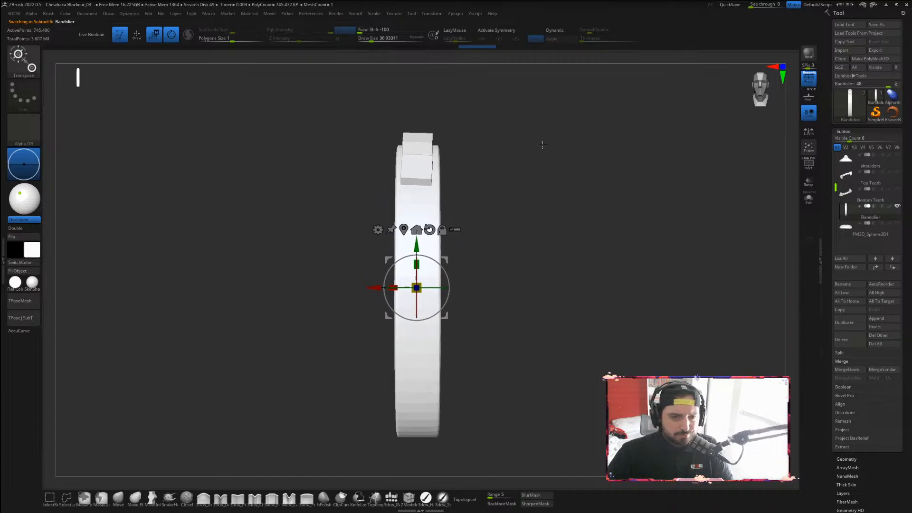
{"action": "left_click_drag", "start_coordinate": [426, 100], "coordinate": [417, 438], "text": "ctrl"}
{"action": "key", "text": "ctrl+z"}
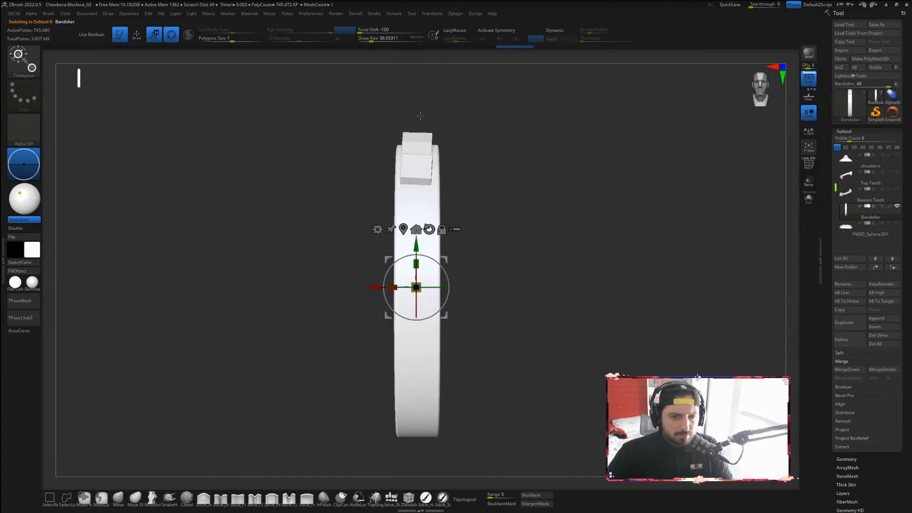
{"action": "left_click_drag", "start_coordinate": [419, 108], "coordinate": [412, 445], "text": "ctrl"}
{"action": "key", "text": "ctrl+z"}
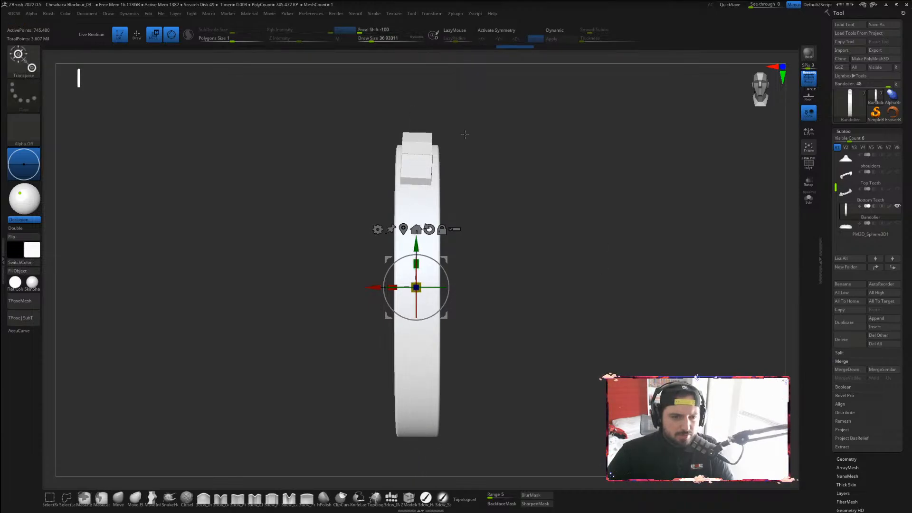
Mask a narrow vertical strip down the middle of the Bandolier and invert the mask so only that strip is editable
{"action": "left_click_drag", "start_coordinate": [421, 110], "coordinate": [418, 476], "text": "ctrl"}
{"action": "left_click_drag", "start_coordinate": [589, 188], "coordinate": [556, 203]}
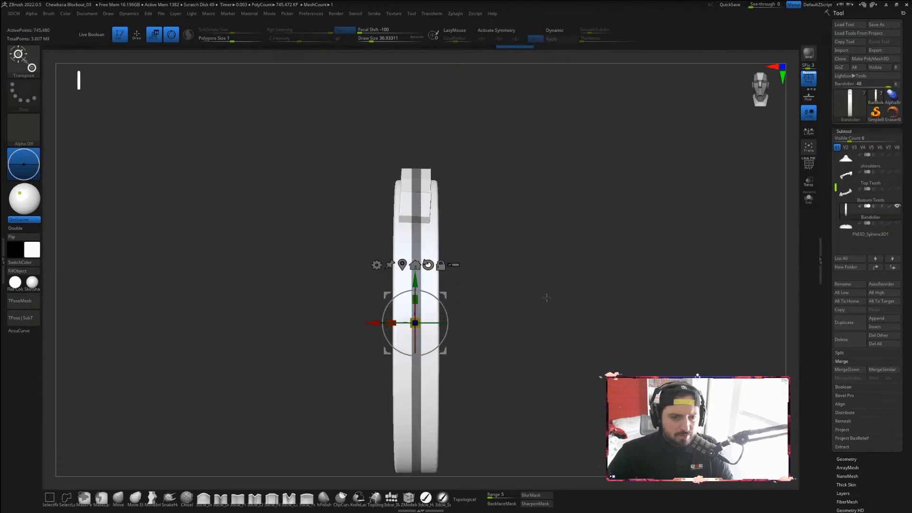
{"action": "left_click_drag", "start_coordinate": [589, 248], "coordinate": [566, 204]}
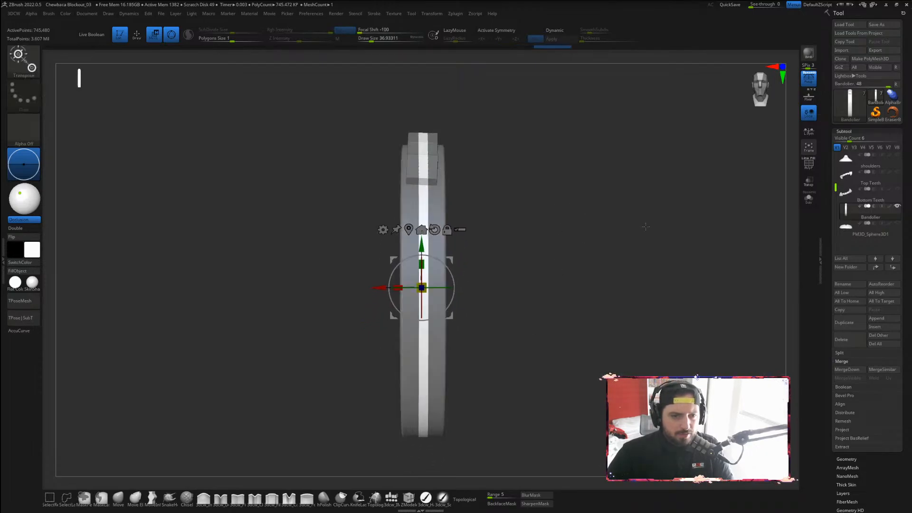
Try to scale the unmasked centre strip of the Bandolier to offset it from the strap's surface
{"action": "left_click_drag", "start_coordinate": [460, 247], "coordinate": [411, 296]}
{"action": "left_click_drag", "start_coordinate": [585, 269], "coordinate": [580, 272], "text": "shift"}
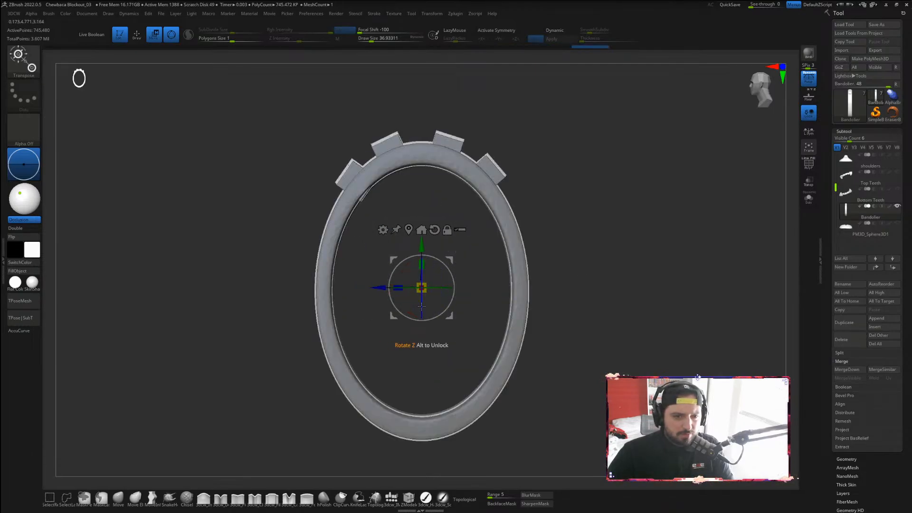
{"action": "left_click_drag", "start_coordinate": [401, 292], "coordinate": [384, 286]}
{"action": "left_click_drag", "start_coordinate": [431, 256], "coordinate": [434, 257]}
{"action": "left_click_drag", "start_coordinate": [632, 216], "coordinate": [574, 230]}
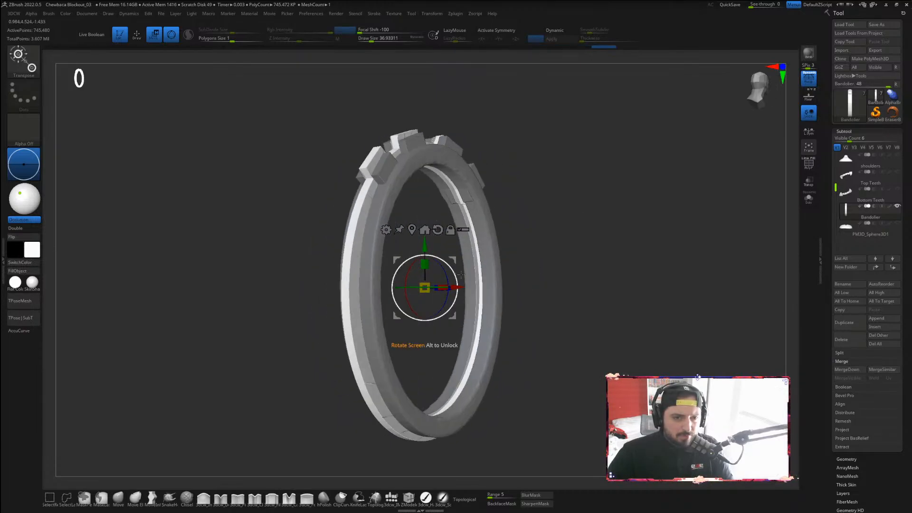
{"action": "key", "text": "ctrl+z"}
{"action": "left_click_drag", "start_coordinate": [602, 177], "coordinate": [634, 190], "text": "alt"}
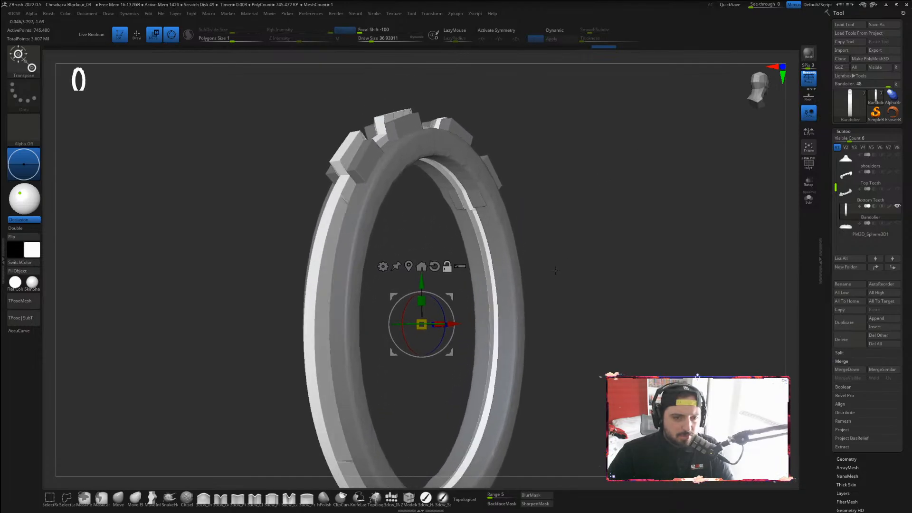
{"action": "left_click_drag", "start_coordinate": [423, 325], "coordinate": [416, 324]}
{"action": "left_click_drag", "start_coordinate": [418, 325], "coordinate": [420, 324]}
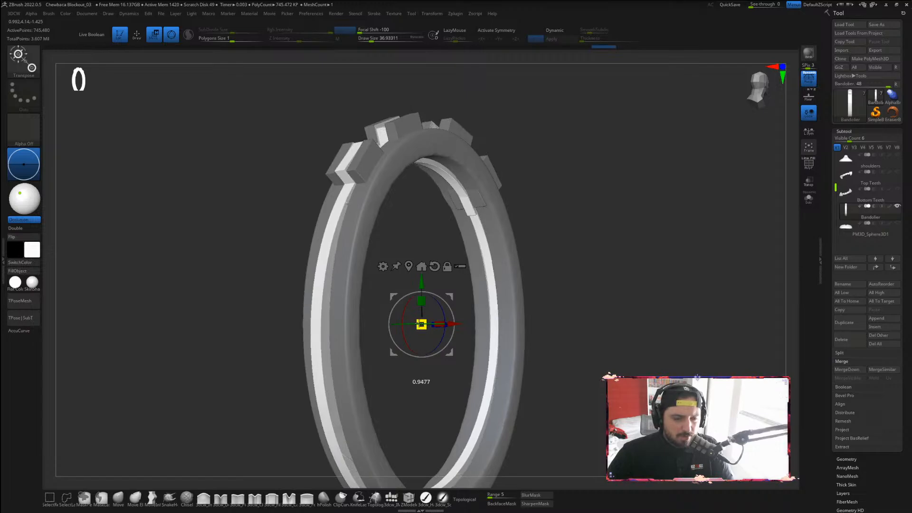
{"action": "mouse_move", "coordinate": [626, 296]}
{"action": "left_mouse_down"}
{"action": "mouse_move", "coordinate": [640, 274]}
{"action": "mouse_move", "coordinate": [659, 277]}
{"action": "left_mouse_up"}
{"action": "key", "text": "ctrl"}
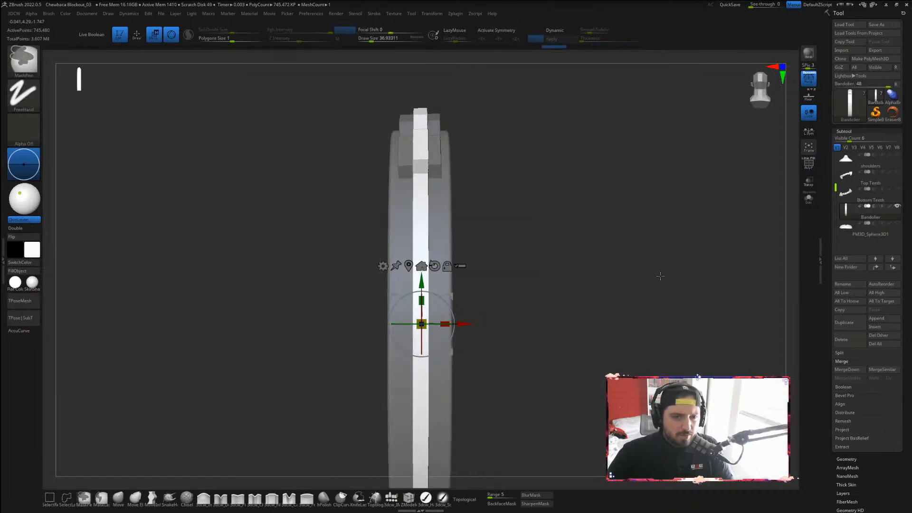
{"action": "left_click", "coordinate": [658, 274], "text": "ctrl"}
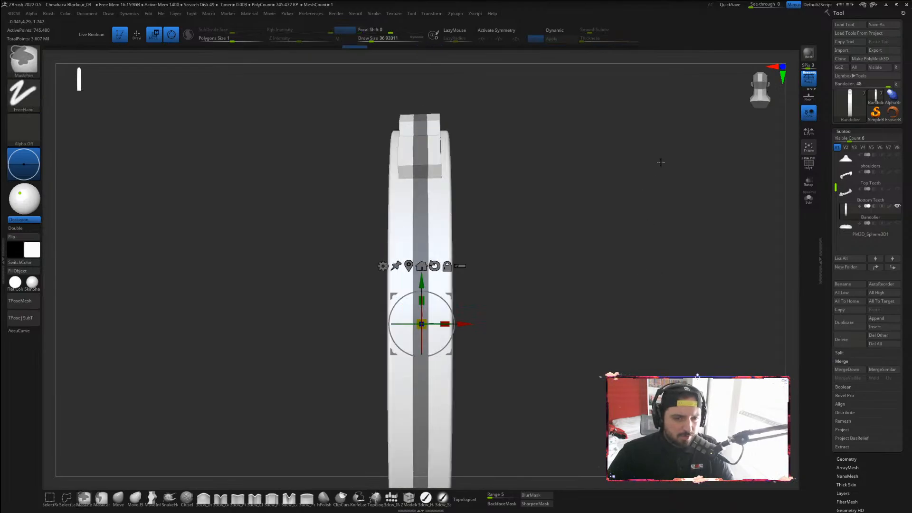
{"action": "left_click_drag", "start_coordinate": [660, 163], "coordinate": [646, 185], "text": "ctrl"}
{"action": "key", "text": "ctrl+z"}
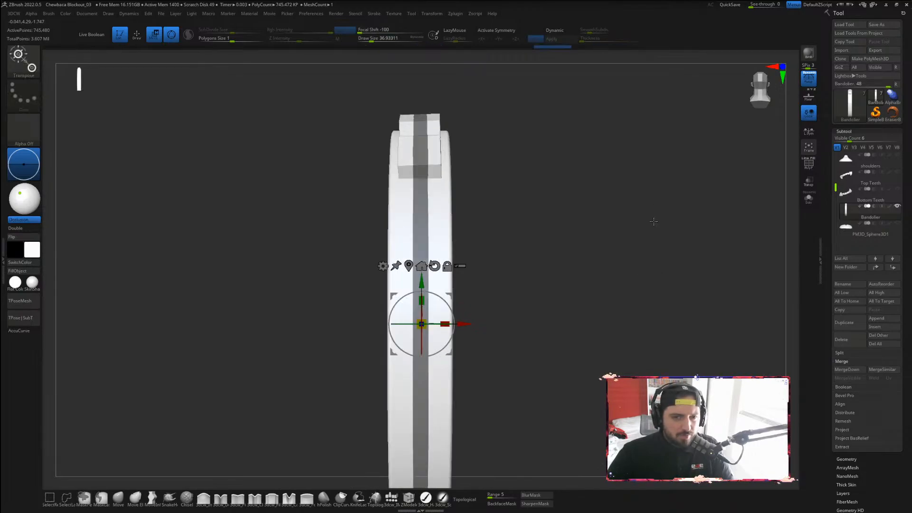
{"action": "left_click", "coordinate": [635, 184], "text": "ctrl"}
Scale the unmasked centre strip outward uniformly and along Z so it forms a raised band around the strap and its pouches
{"action": "left_click_drag", "start_coordinate": [559, 272], "coordinate": [557, 273]}
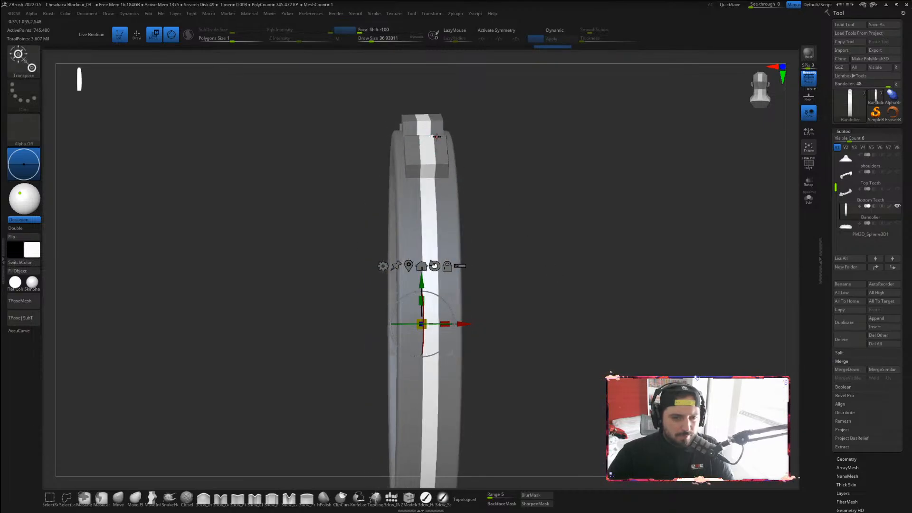
{"action": "left_click_drag", "start_coordinate": [482, 299], "coordinate": [603, 280]}
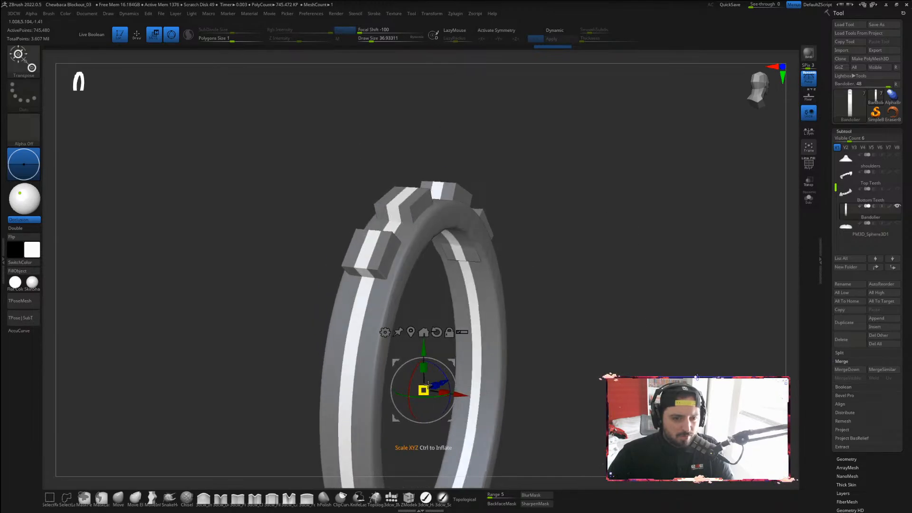
{"action": "left_click_drag", "start_coordinate": [429, 388], "coordinate": [427, 389]}
{"action": "left_click_drag", "start_coordinate": [494, 373], "coordinate": [513, 359]}
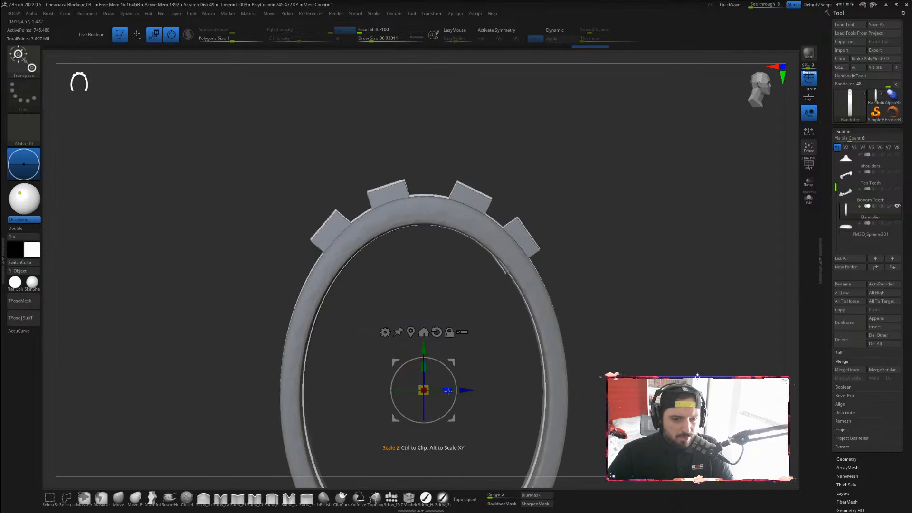
{"action": "left_click_drag", "start_coordinate": [448, 391], "coordinate": [471, 390]}
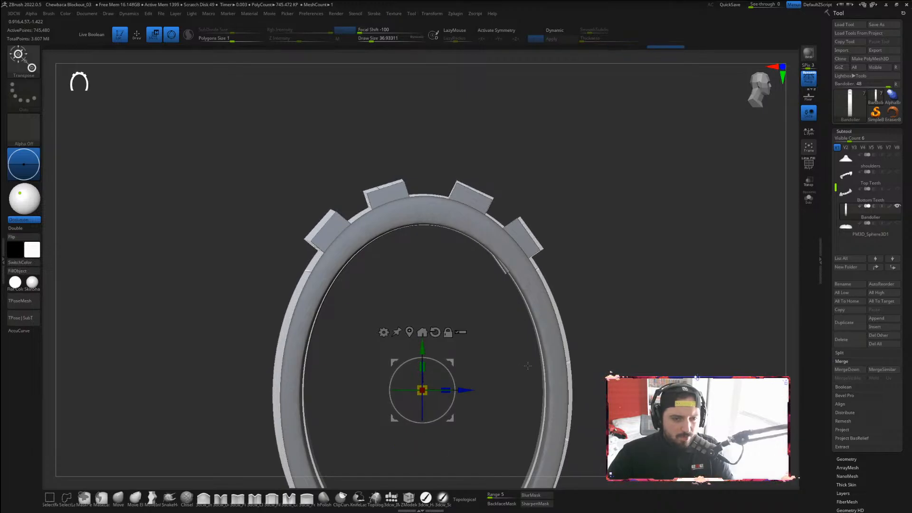
{"action": "left_click_drag", "start_coordinate": [457, 309], "coordinate": [597, 235]}
{"action": "left_click_drag", "start_coordinate": [590, 180], "coordinate": [540, 219]}
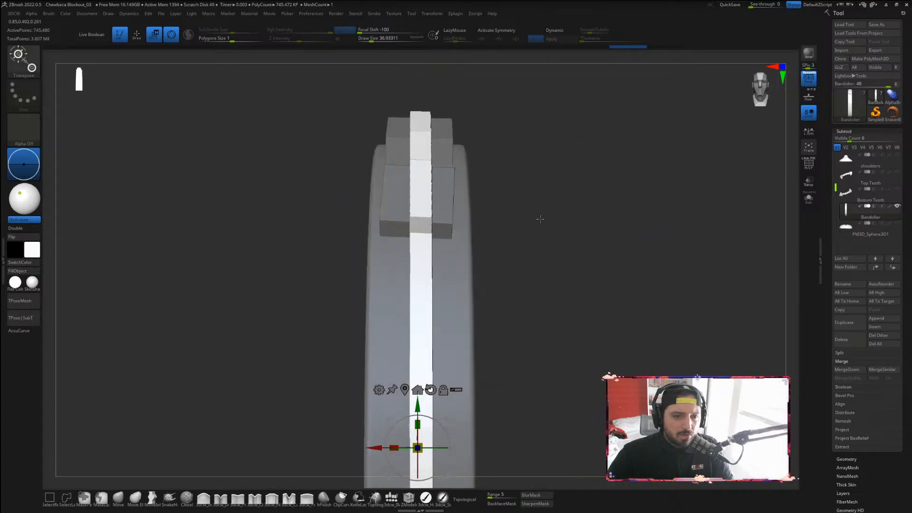
Try to reposition the unmasked centre strip along X, Y and Z so it sits evenly around the Bandolier
{"action": "left_click_drag", "start_coordinate": [376, 448], "coordinate": [372, 448]}
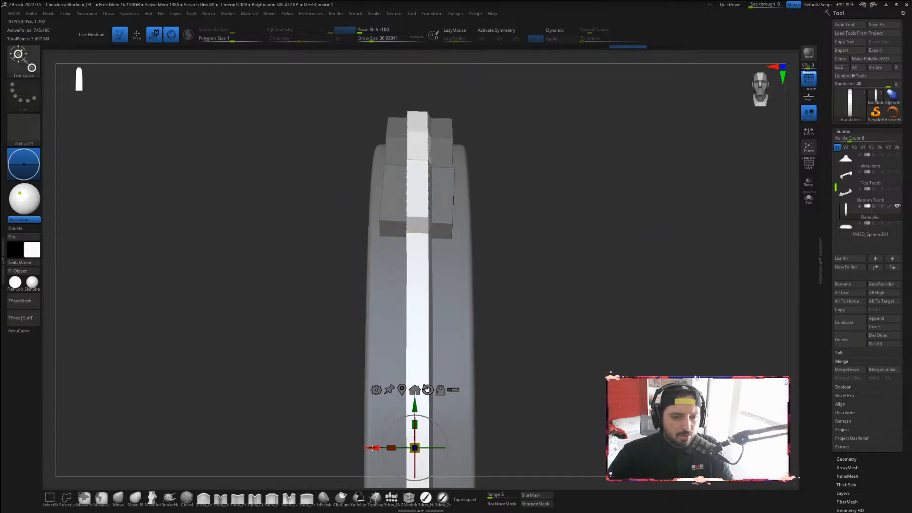
{"action": "left_click_drag", "start_coordinate": [575, 286], "coordinate": [584, 278]}
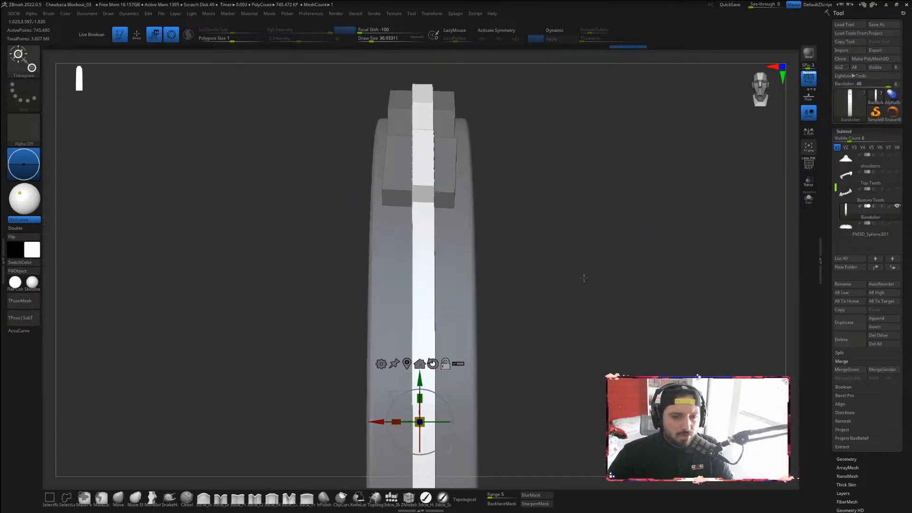
{"action": "left_click_drag", "start_coordinate": [560, 178], "coordinate": [587, 144]}
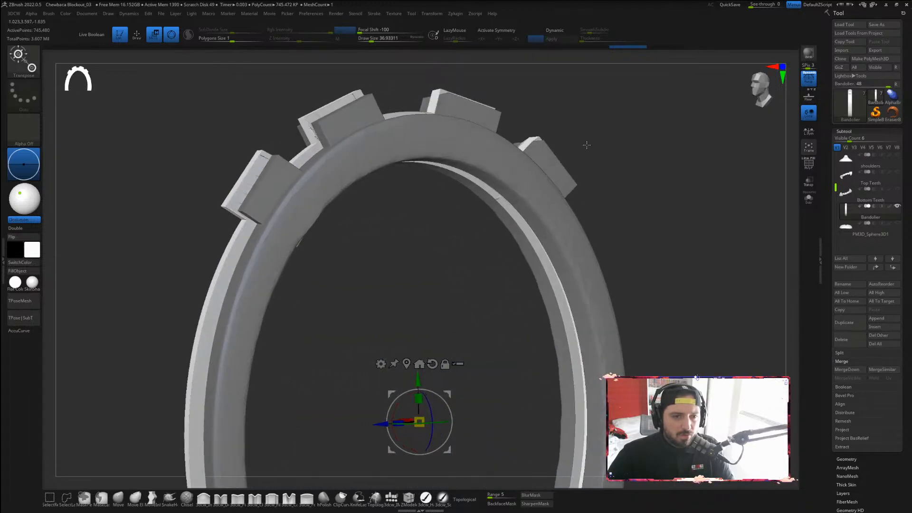
{"action": "left_click_drag", "start_coordinate": [431, 374], "coordinate": [422, 386]}
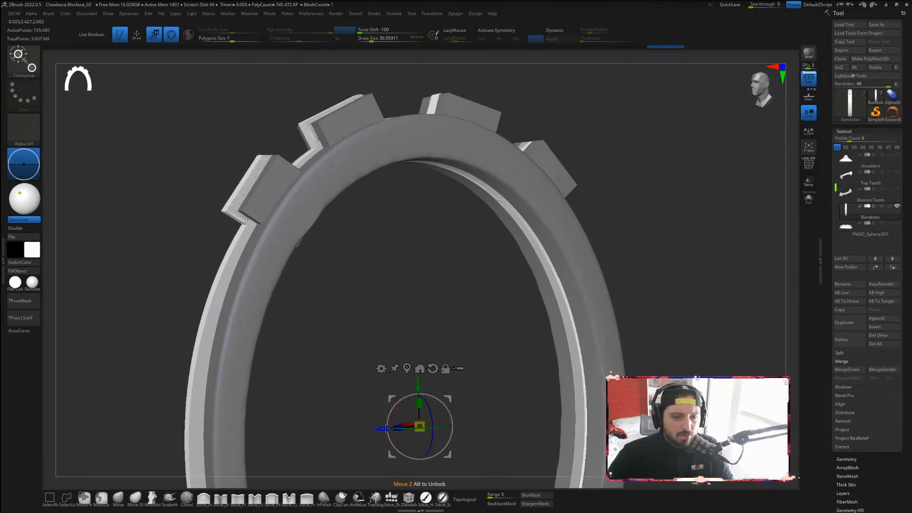
{"action": "left_click_drag", "start_coordinate": [385, 429], "coordinate": [391, 428]}
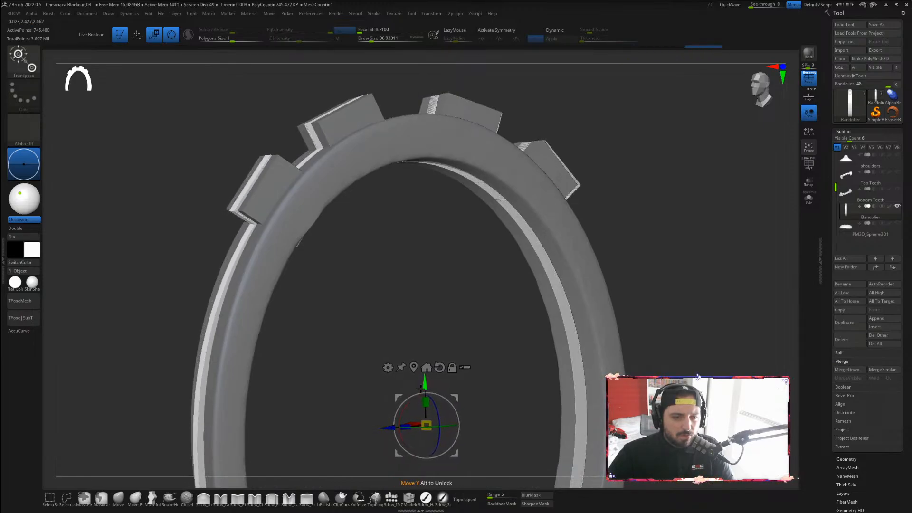
{"action": "left_click_drag", "start_coordinate": [422, 389], "coordinate": [424, 380]}
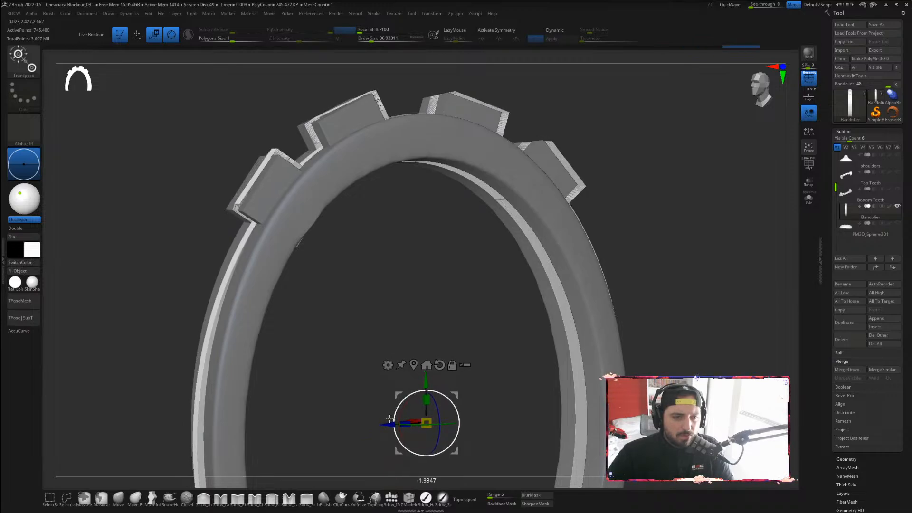
{"action": "left_click_drag", "start_coordinate": [390, 426], "coordinate": [391, 426]}
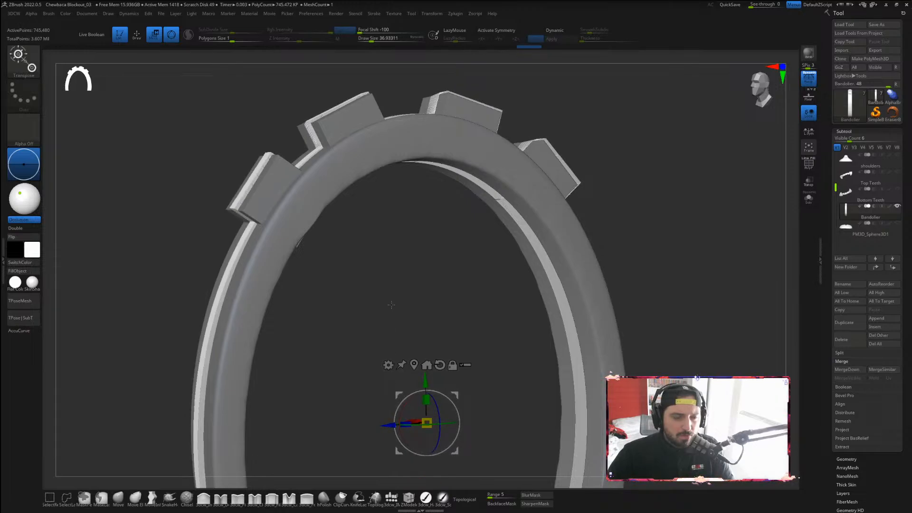
Pick the 3dcw fill brush for the Bandolier and enlarge its draw size to about 93
{"action": "left_click_drag", "start_coordinate": [451, 285], "coordinate": [530, 281], "text": "shift"}
{"action": "left_click_drag", "start_coordinate": [578, 232], "coordinate": [694, 228]}
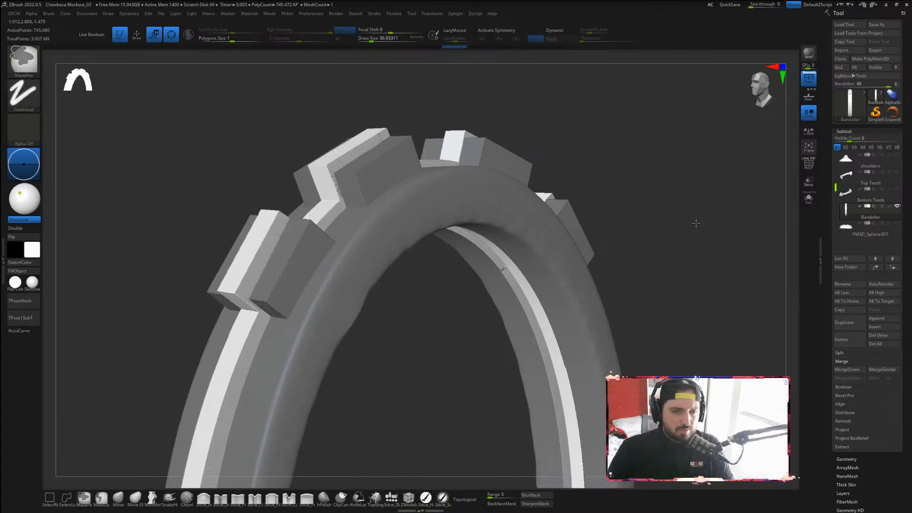
{"action": "left_click_drag", "start_coordinate": [658, 205], "coordinate": [666, 208]}
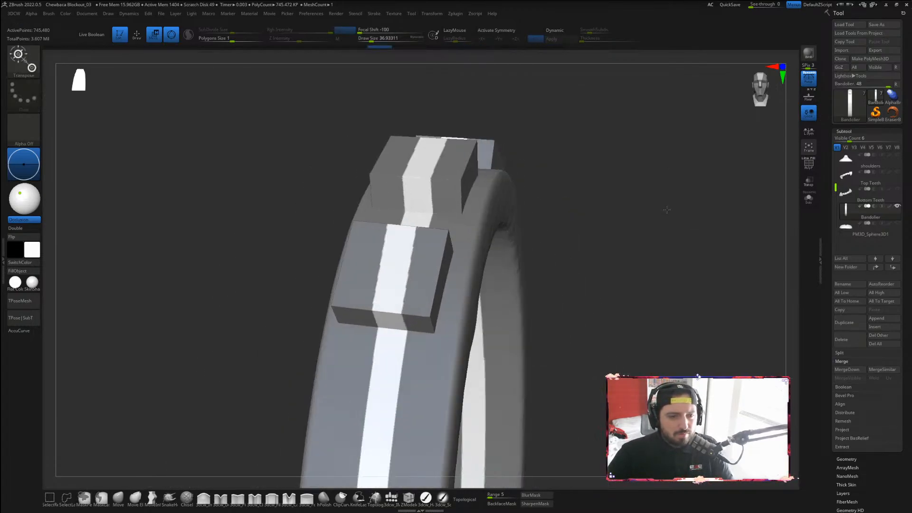
{"action": "left_click_drag", "start_coordinate": [663, 261], "coordinate": [589, 210], "text": "alt"}
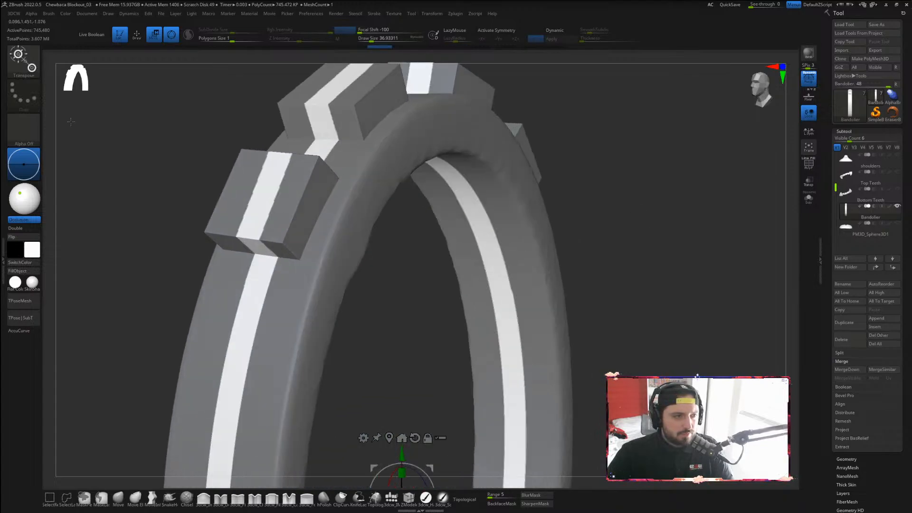
{"action": "left_click", "coordinate": [23, 70]}
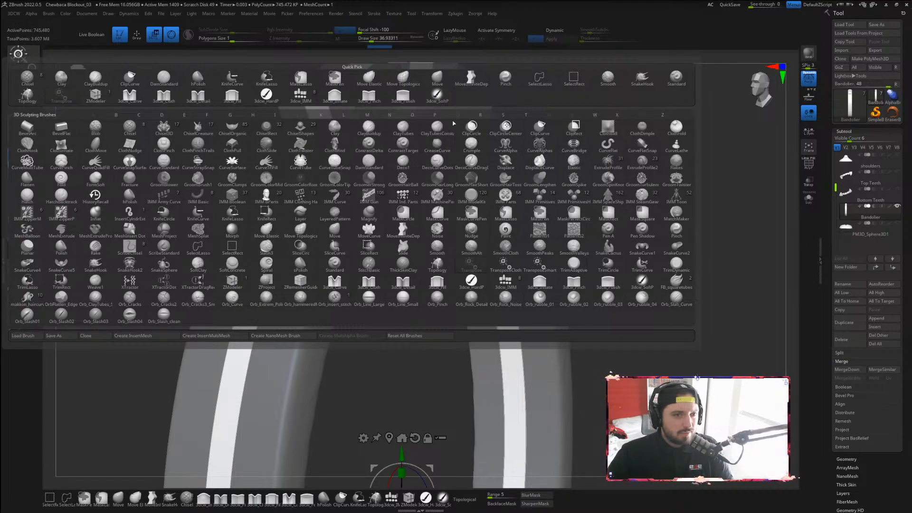
{"action": "left_click", "coordinate": [243, 98]}
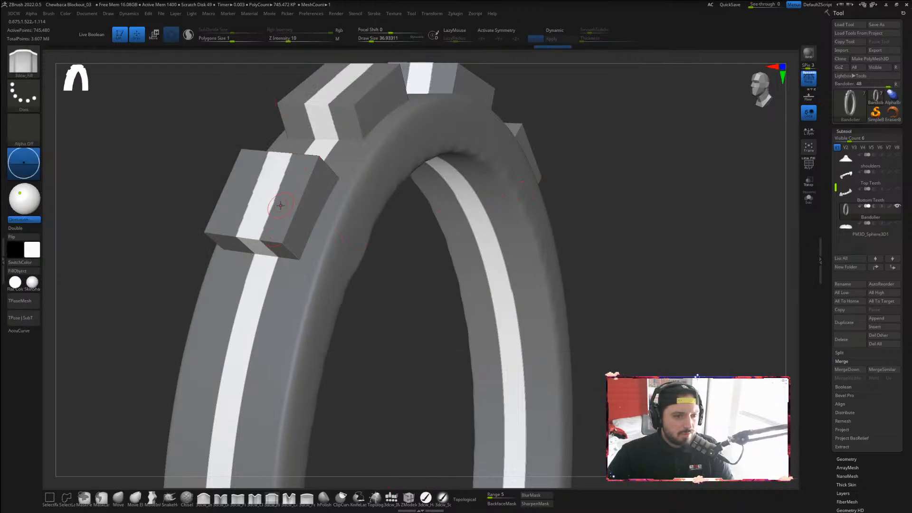
{"action": "key", "text": "bracketright"}
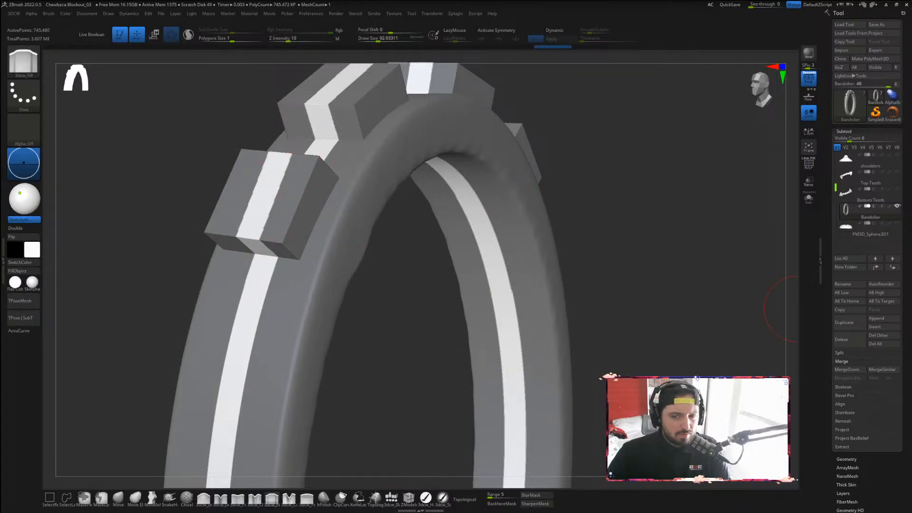
Sharpen the Bandolier's mask so the edges of the unmasked centre strip become crisper
{"action": "left_click", "coordinate": [845, 131]}
{"action": "left_click", "coordinate": [847, 139]}
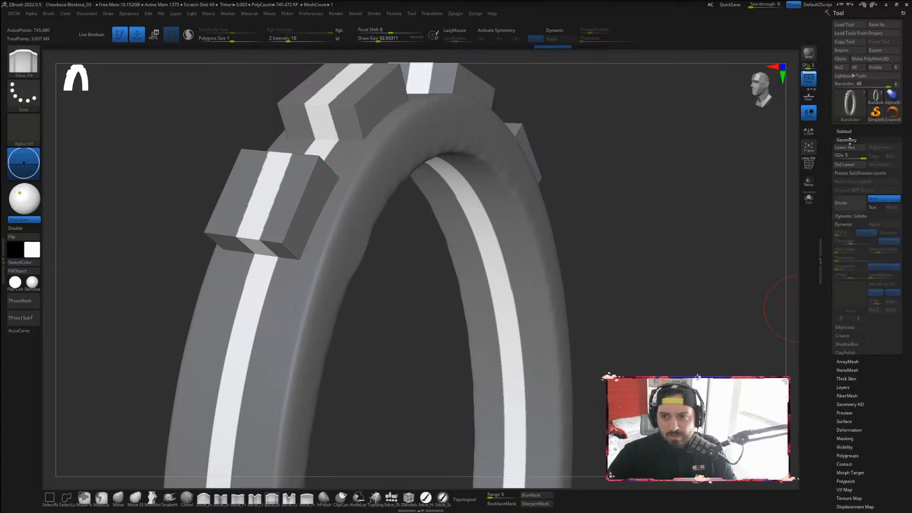
{"action": "left_click", "coordinate": [849, 140]}
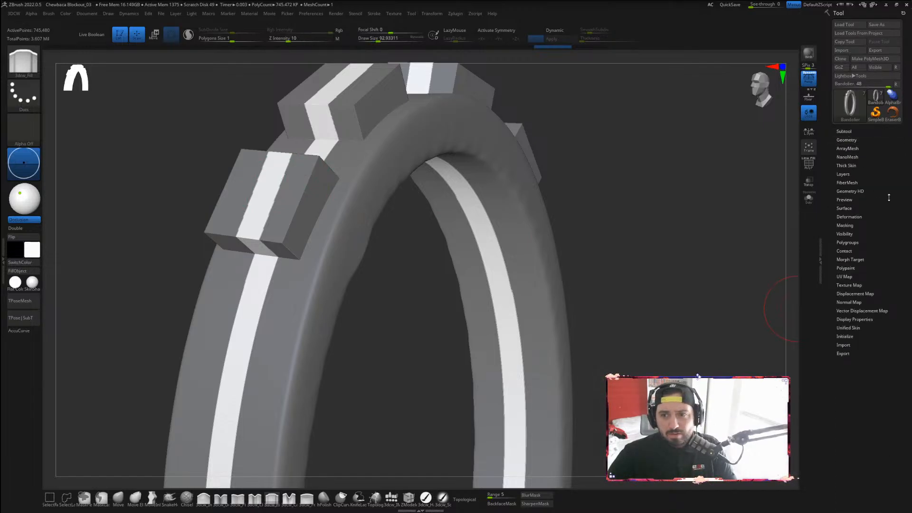
{"action": "left_click", "coordinate": [844, 131]}
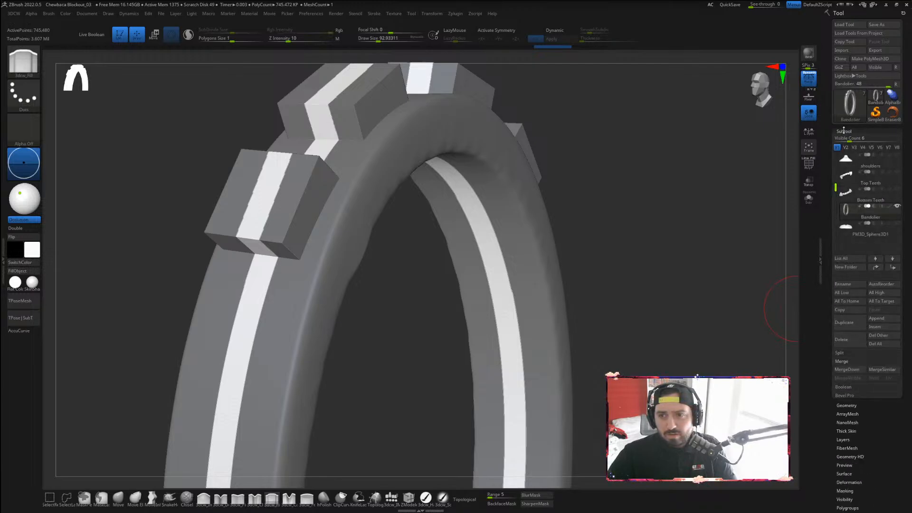
{"action": "left_click", "coordinate": [844, 130]}
{"action": "left_click", "coordinate": [848, 139]}
{"action": "left_click", "coordinate": [847, 139]}
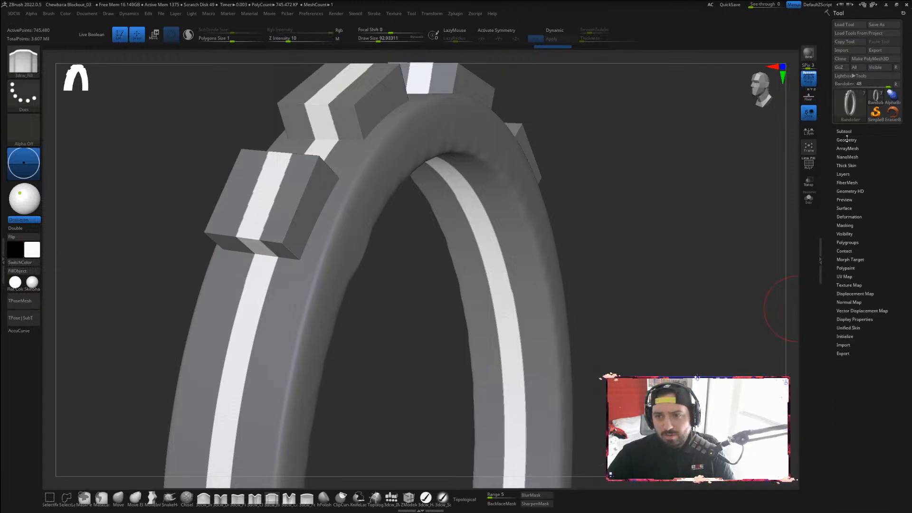
{"action": "left_click", "coordinate": [849, 216]}
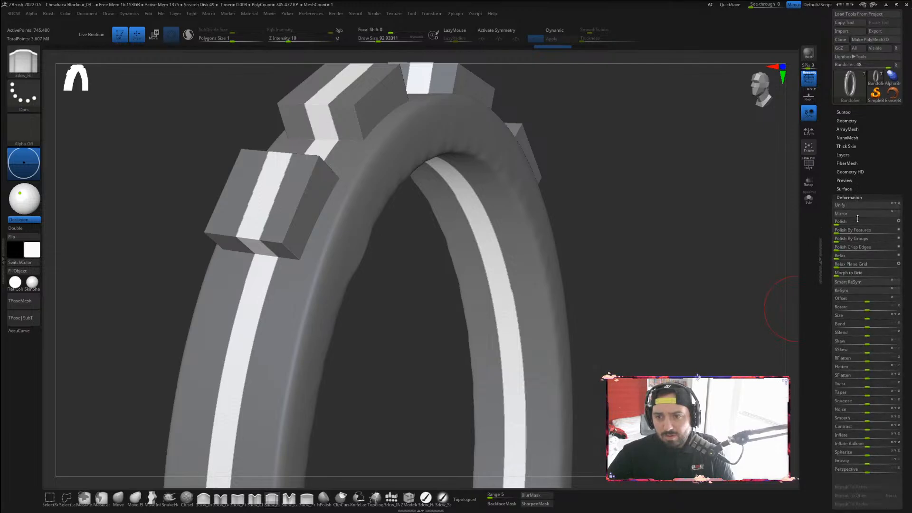
{"action": "left_click", "coordinate": [845, 112]}
{"action": "left_click", "coordinate": [844, 112]}
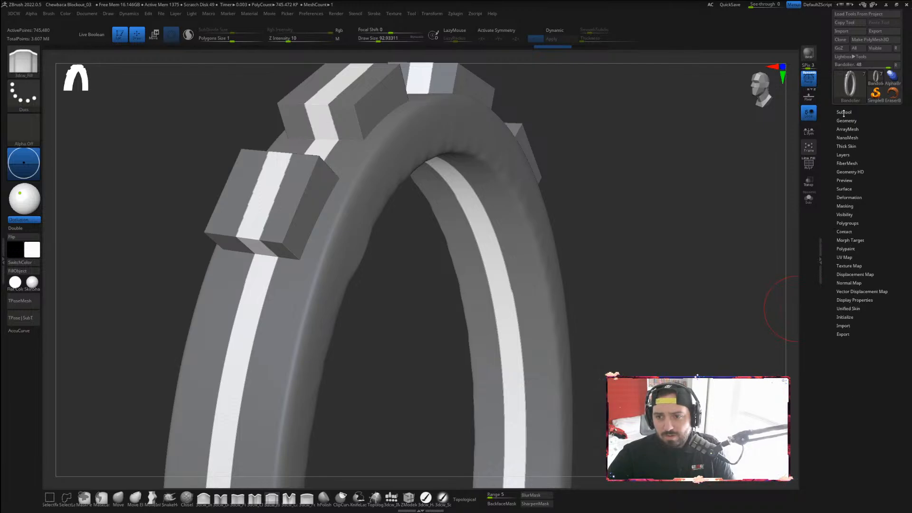
{"action": "left_click", "coordinate": [845, 206]}
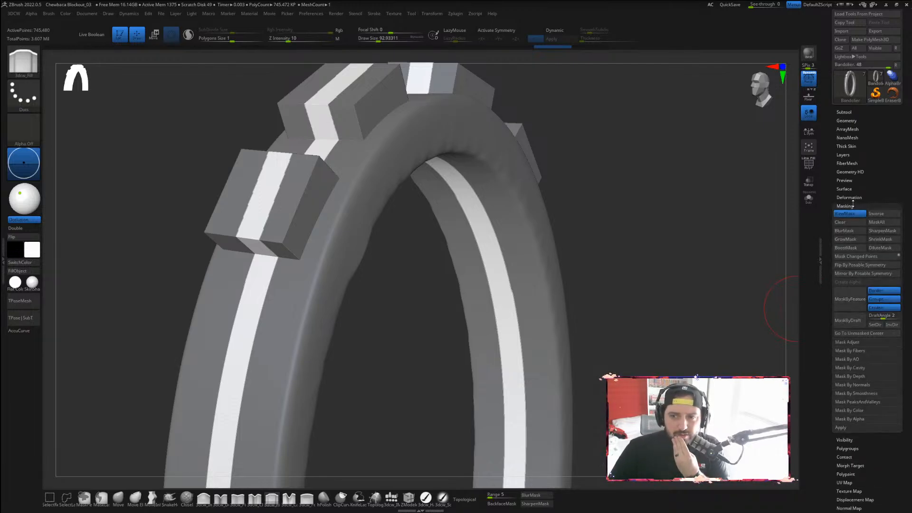
{"action": "left_click", "coordinate": [883, 234]}
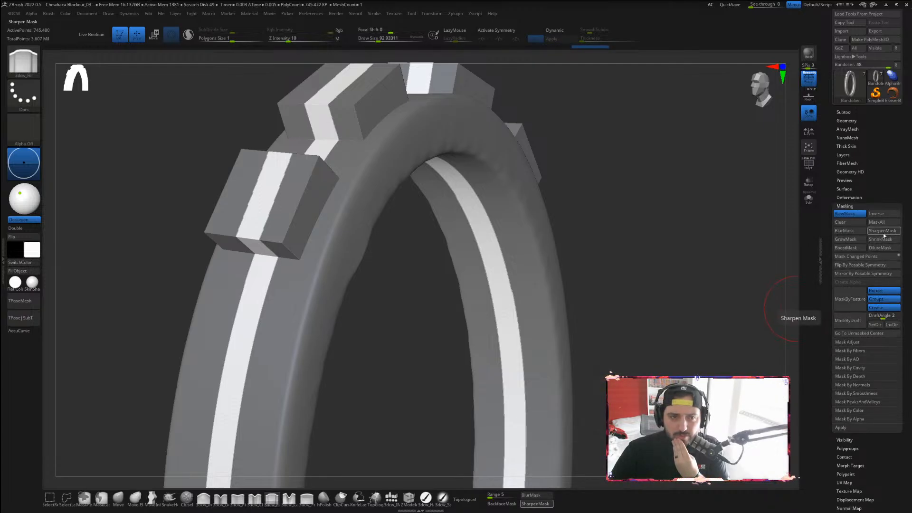
Try to raise the unmasked centre strip with a ClayBuildup stroke across the pouch and down the strap
{"action": "mouse_move", "coordinate": [707, 218]}
{"action": "left_mouse_down"}
{"action": "mouse_move", "coordinate": [651, 195]}
{"action": "mouse_move", "coordinate": [616, 230]}
{"action": "left_mouse_up"}
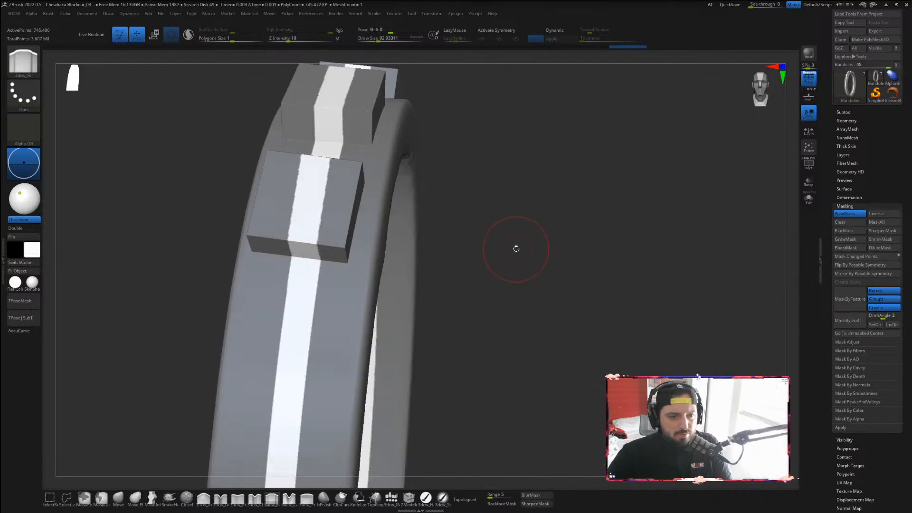
{"action": "left_click_drag", "start_coordinate": [517, 249], "coordinate": [521, 241]}
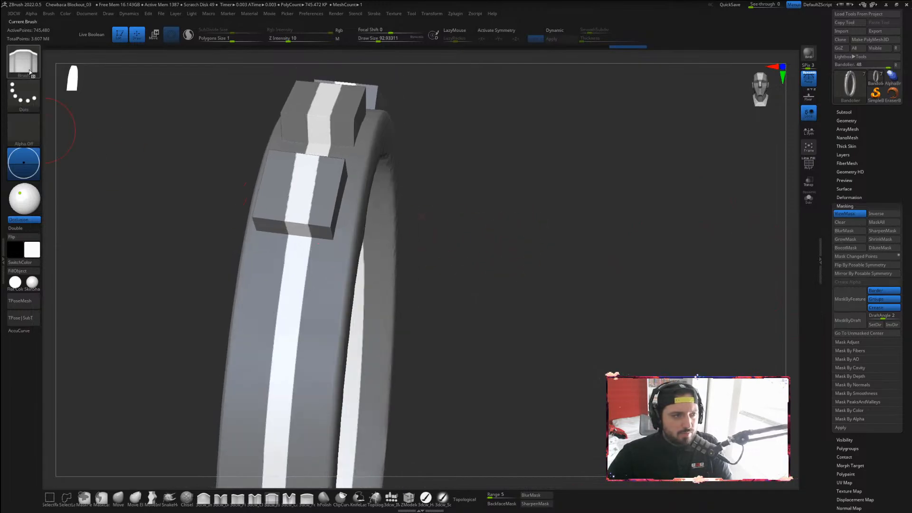
{"action": "left_click_drag", "start_coordinate": [482, 226], "coordinate": [414, 152], "text": "alt"}
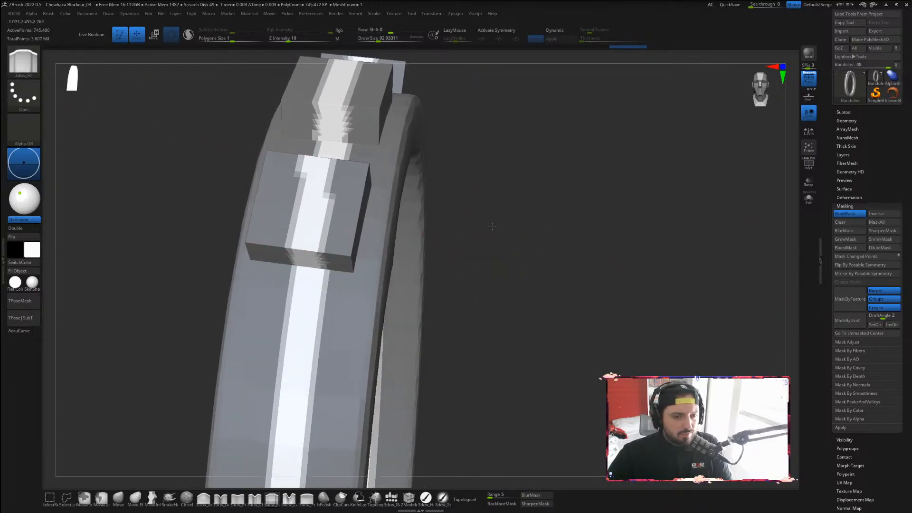
{"action": "left_click", "coordinate": [27, 65]}
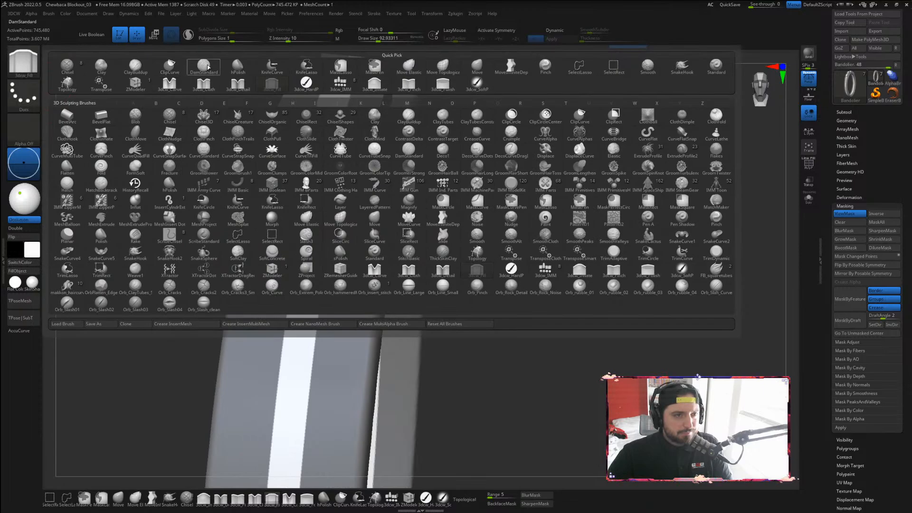
{"action": "left_click", "coordinate": [133, 65]}
{"action": "mouse_move", "coordinate": [328, 147]}
{"action": "left_mouse_down"}
{"action": "mouse_move", "coordinate": [332, 169]}
{"action": "mouse_move", "coordinate": [315, 180]}
{"action": "mouse_move", "coordinate": [301, 258]}
{"action": "mouse_move", "coordinate": [303, 358]}
{"action": "left_mouse_up"}
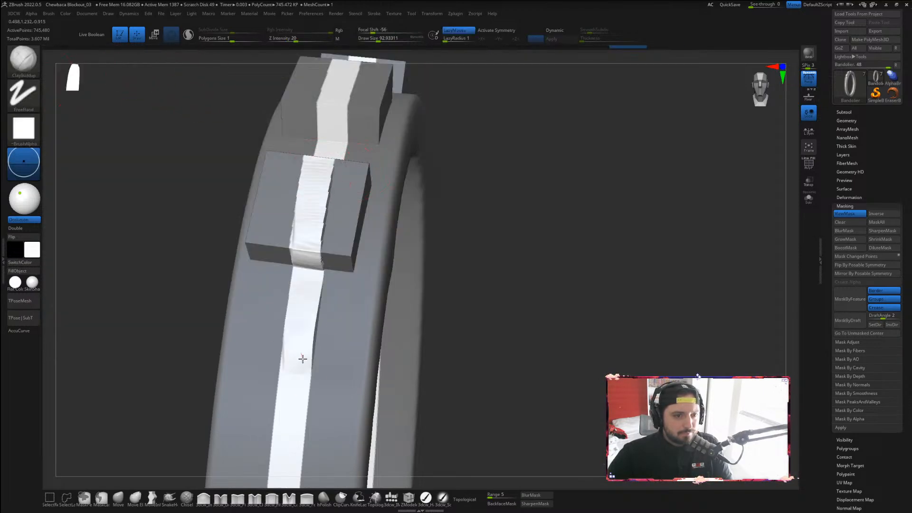
{"action": "left_click_drag", "start_coordinate": [666, 214], "coordinate": [587, 200]}
{"action": "key", "text": "ctrl+z"}
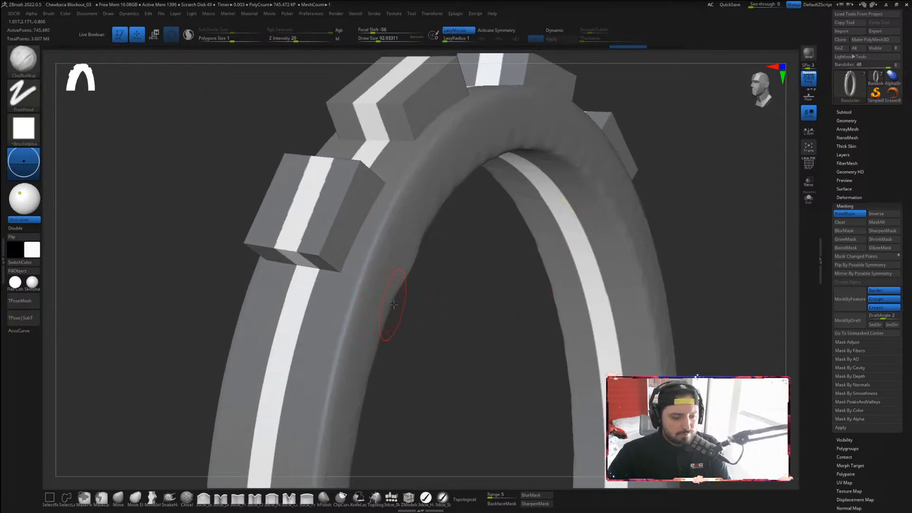
Try ClayBuildup strokes at a draw size of about 189 over the lower pouch's centre strip, and undo them
{"action": "key", "text": "bracketright"}
{"action": "key", "text": "bracketright"}
{"action": "key", "text": "bracketright"}
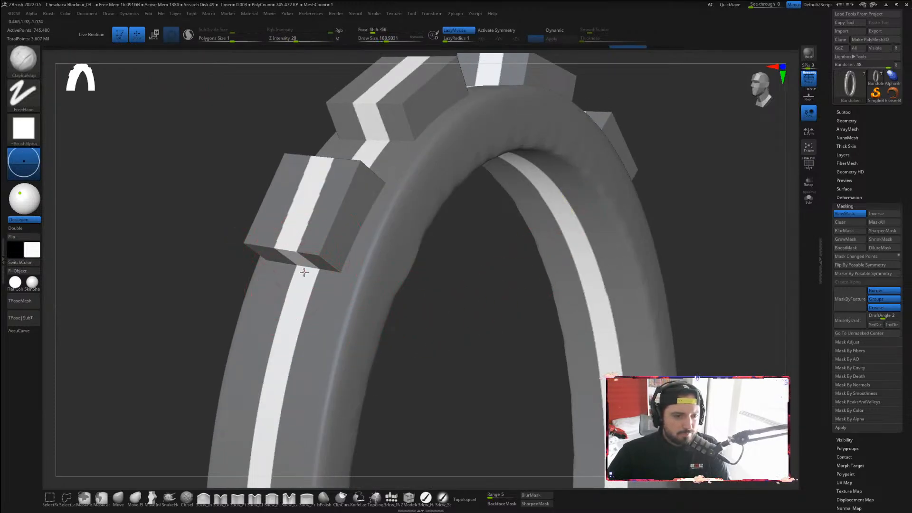
{"action": "left_click_drag", "start_coordinate": [303, 283], "coordinate": [348, 264]}
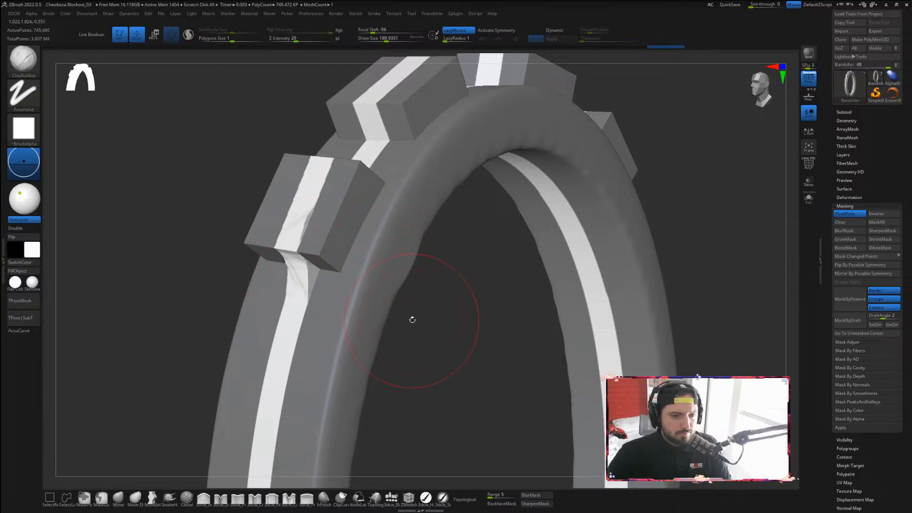
{"action": "key", "text": "ctrl+z"}
{"action": "mouse_move", "coordinate": [298, 285]}
{"action": "left_mouse_down"}
{"action": "mouse_move", "coordinate": [318, 167]}
{"action": "mouse_move", "coordinate": [292, 266]}
{"action": "mouse_move", "coordinate": [288, 241]}
{"action": "mouse_move", "coordinate": [295, 290]}
{"action": "left_mouse_up"}
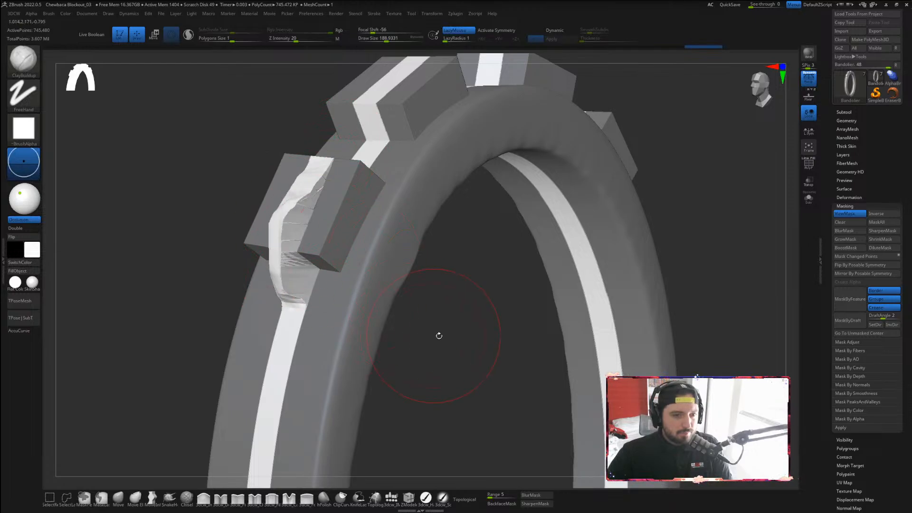
{"action": "left_click_drag", "start_coordinate": [437, 336], "coordinate": [484, 328]}
{"action": "key", "text": "ctrl+z"}
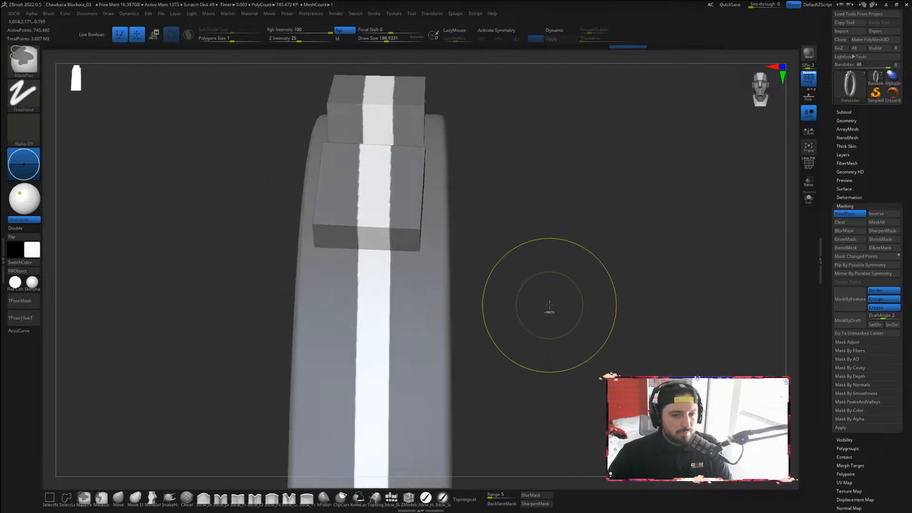
{"action": "key", "text": "ctrl+z"}
{"action": "key", "text": "ctrl+z"}
{"action": "key", "text": "ctrl+z"}
{"action": "key", "text": "ctrl+z"}
Scale the unmasked centre strip uniformly outward so it stands raised above the strap and pouches
{"action": "left_click_drag", "start_coordinate": [564, 297], "coordinate": [420, 332], "text": "alt"}
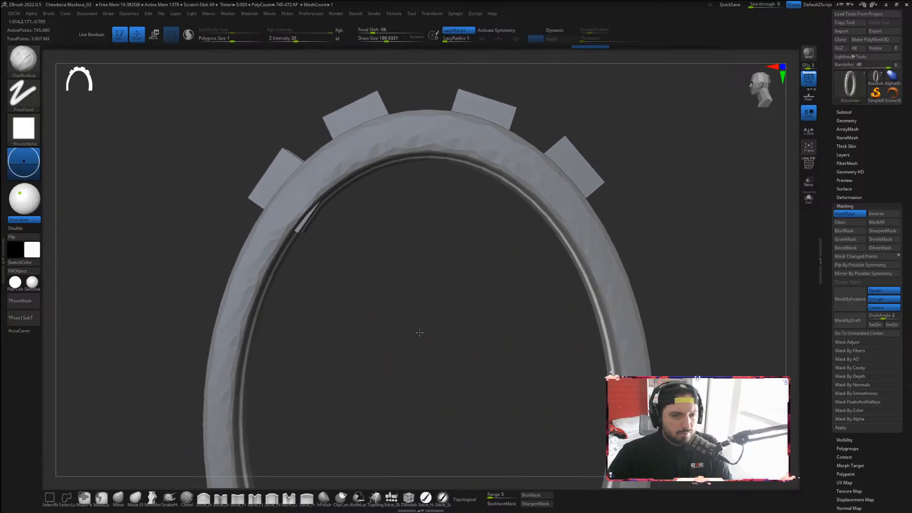
{"action": "key", "text": "w"}
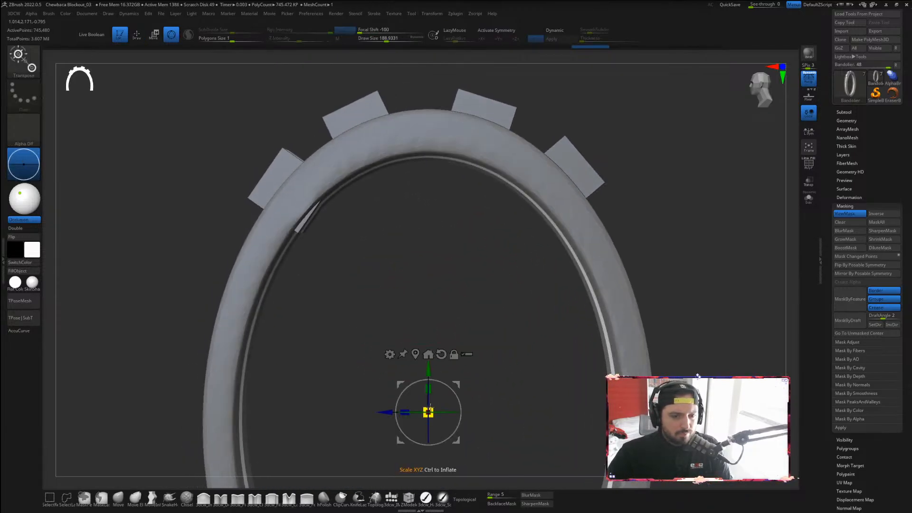
{"action": "left_click_drag", "start_coordinate": [432, 405], "coordinate": [438, 406]}
{"action": "left_click_drag", "start_coordinate": [462, 291], "coordinate": [430, 292]}
{"action": "key", "text": "q"}
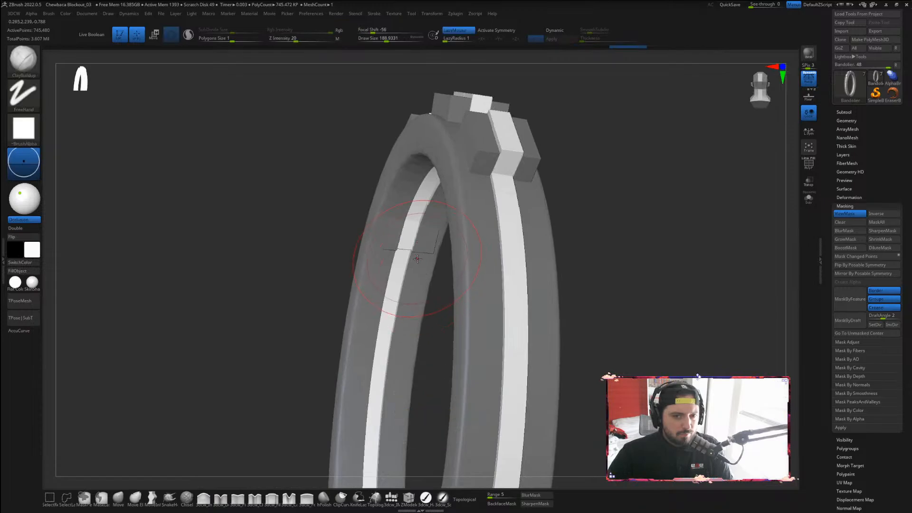
{"action": "mouse_move", "coordinate": [616, 250]}
{"action": "left_mouse_down"}
{"action": "mouse_move", "coordinate": [655, 229]}
{"action": "mouse_move", "coordinate": [623, 224]}
{"action": "left_mouse_up"}
{"action": "left_click_drag", "start_coordinate": [571, 163], "coordinate": [514, 154]}
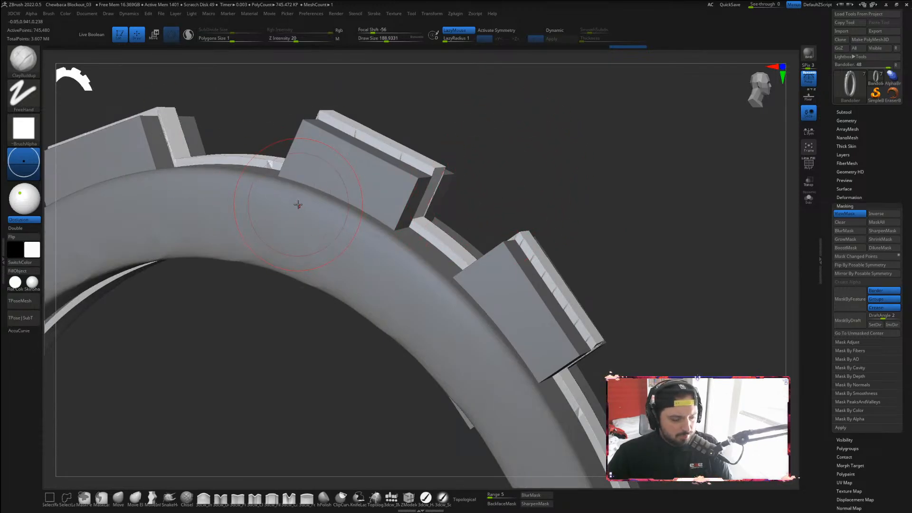
Pull the raised centre strip outward at the lower end of the upper pouch with the Move brush
{"action": "key", "text": "b"}
{"action": "key", "text": "m"}
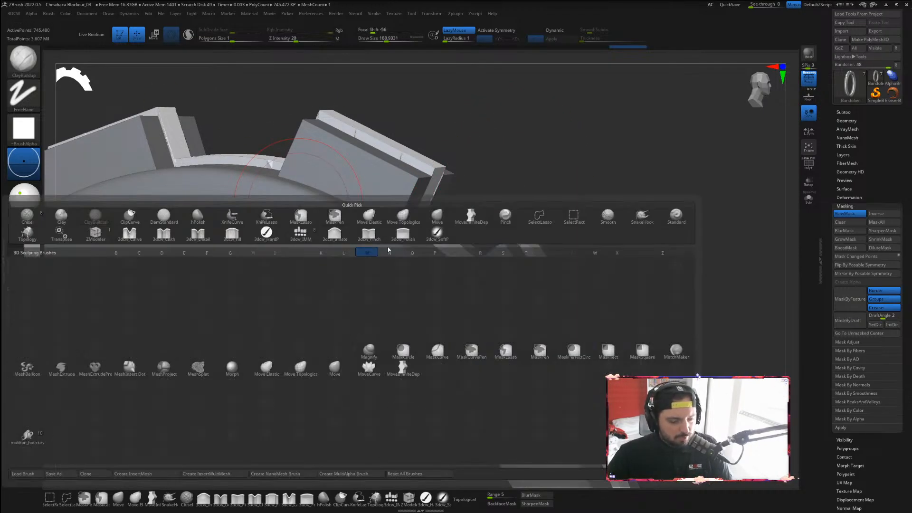
{"action": "key", "text": "v"}
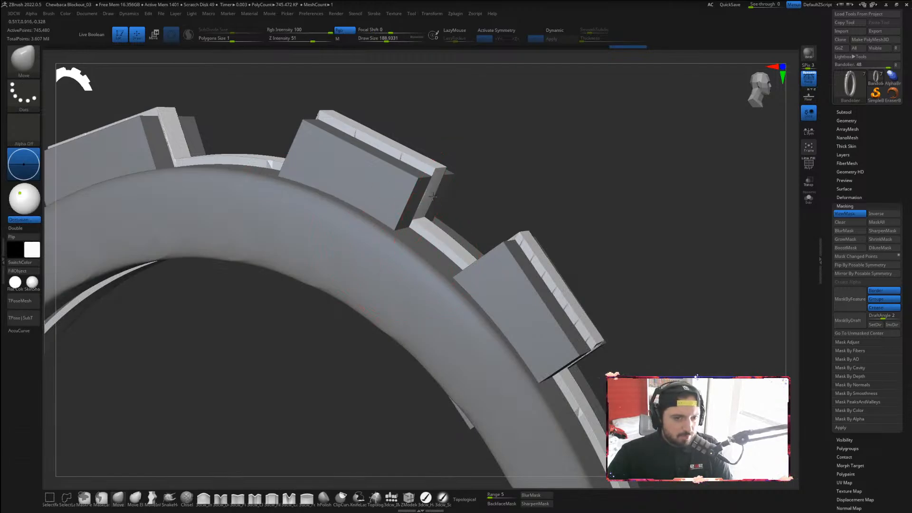
{"action": "mouse_move", "coordinate": [442, 202]}
{"action": "left_mouse_down"}
{"action": "mouse_move", "coordinate": [496, 190]}
{"action": "mouse_move", "coordinate": [448, 176]}
{"action": "left_mouse_up"}
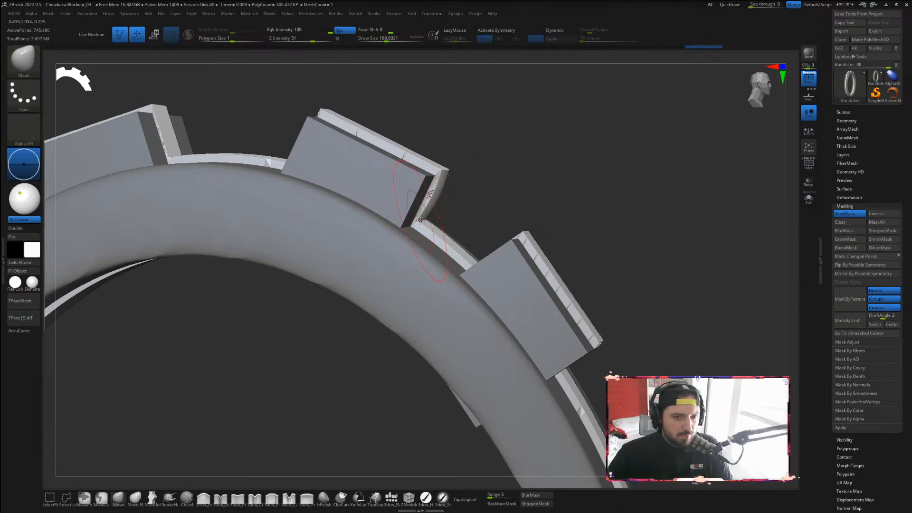
Try smoothing the centre strip at the lower end of the upper pouch, and undo it
{"action": "key", "text": "shift"}
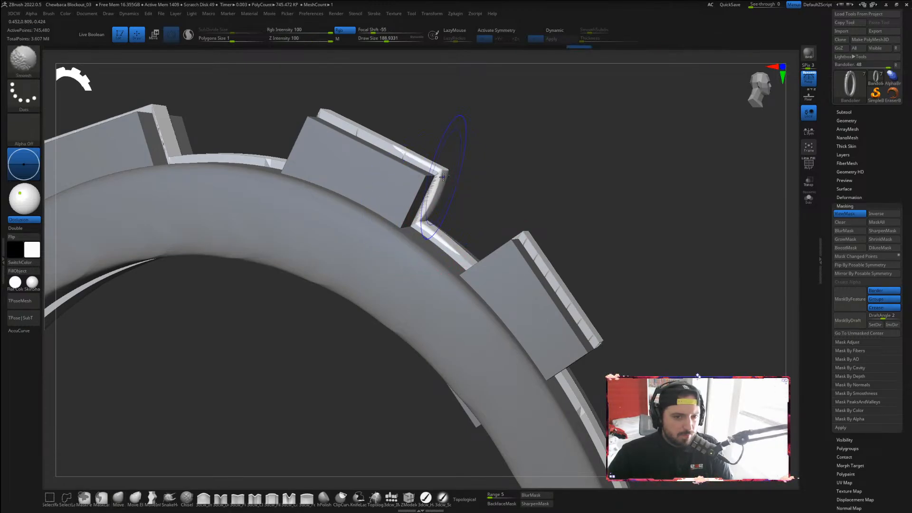
{"action": "left_click_drag", "start_coordinate": [493, 177], "coordinate": [625, 222]}
{"action": "key", "text": "ctrl"}
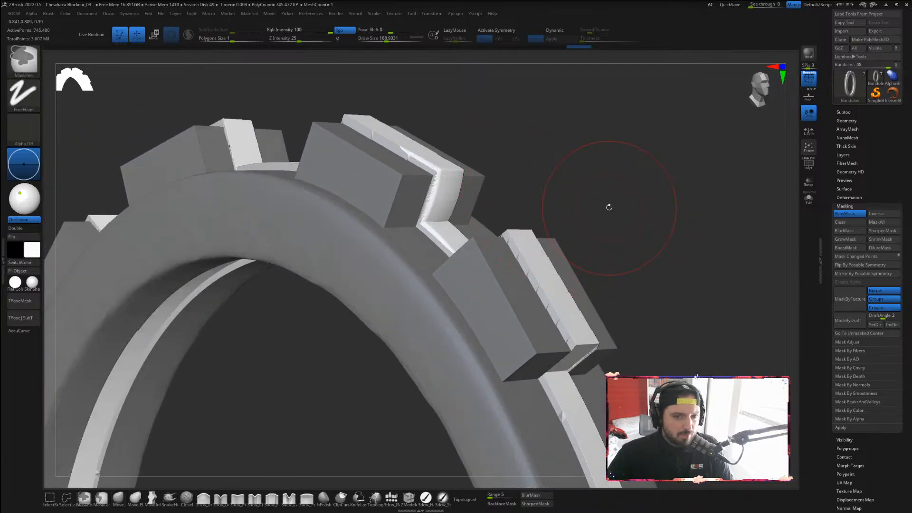
{"action": "key", "text": "ctrl+z"}
{"action": "key", "text": "ctrl+z"}
Pull the centre strip outward with the Move brush on the facing end walls of the neighbouring pouches along the top of the strap
{"action": "mouse_move", "coordinate": [604, 186]}
{"action": "left_mouse_down"}
{"action": "mouse_move", "coordinate": [586, 164]}
{"action": "mouse_move", "coordinate": [524, 177]}
{"action": "left_mouse_up"}
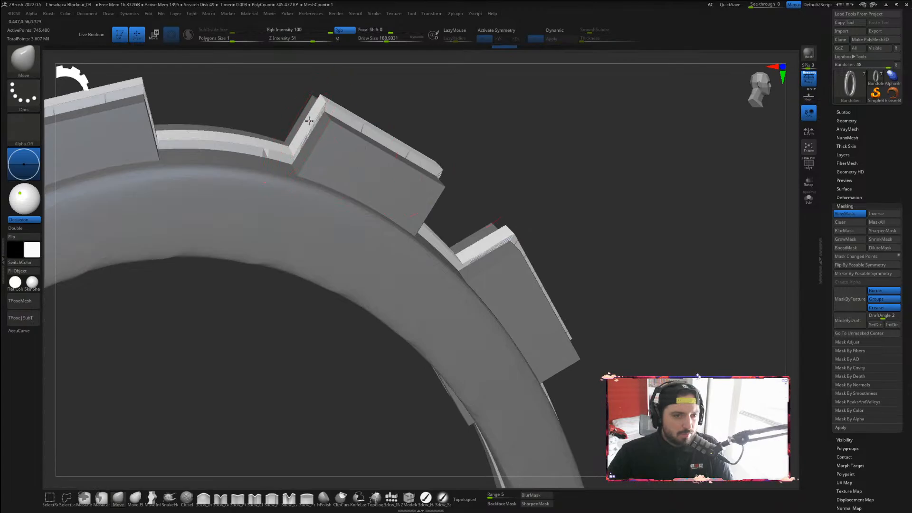
{"action": "left_click_drag", "start_coordinate": [306, 119], "coordinate": [309, 116]}
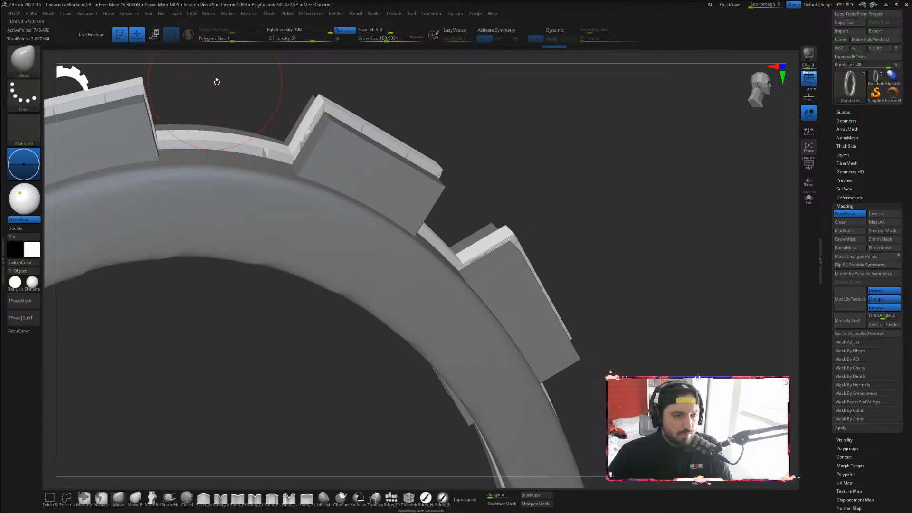
{"action": "mouse_move", "coordinate": [217, 82]}
{"action": "left_mouse_down"}
{"action": "mouse_move", "coordinate": [165, 98]}
{"action": "mouse_move", "coordinate": [173, 131]}
{"action": "left_mouse_up"}
{"action": "mouse_move", "coordinate": [194, 313]}
{"action": "left_mouse_down"}
{"action": "mouse_move", "coordinate": [216, 330]}
{"action": "mouse_move", "coordinate": [194, 335]}
{"action": "left_mouse_up"}
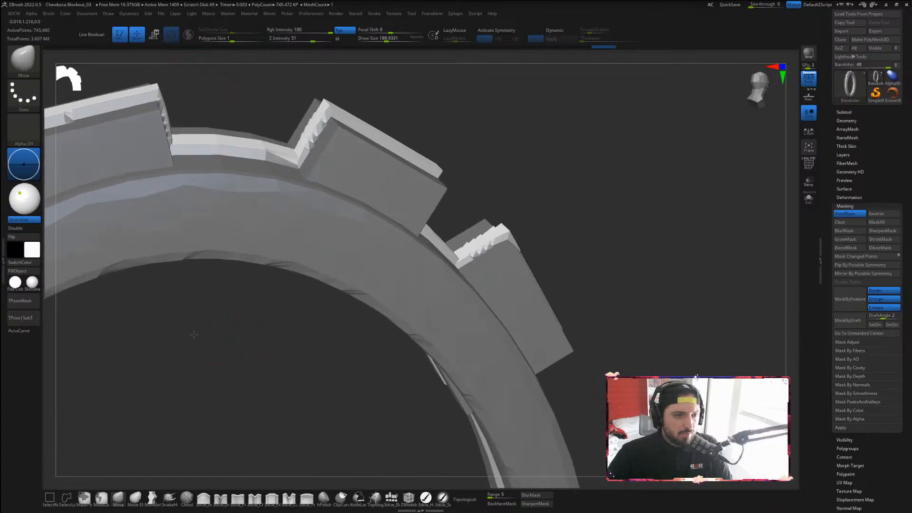
{"action": "left_click_drag", "start_coordinate": [187, 104], "coordinate": [162, 97]}
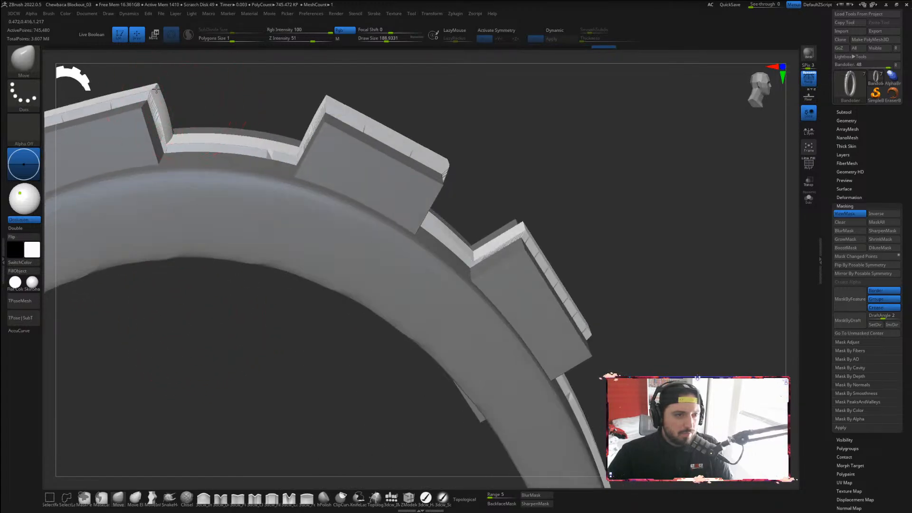
{"action": "left_click_drag", "start_coordinate": [218, 87], "coordinate": [478, 75], "text": "alt"}
{"action": "left_click_drag", "start_coordinate": [461, 319], "coordinate": [438, 312]}
{"action": "left_click_drag", "start_coordinate": [273, 125], "coordinate": [263, 126]}
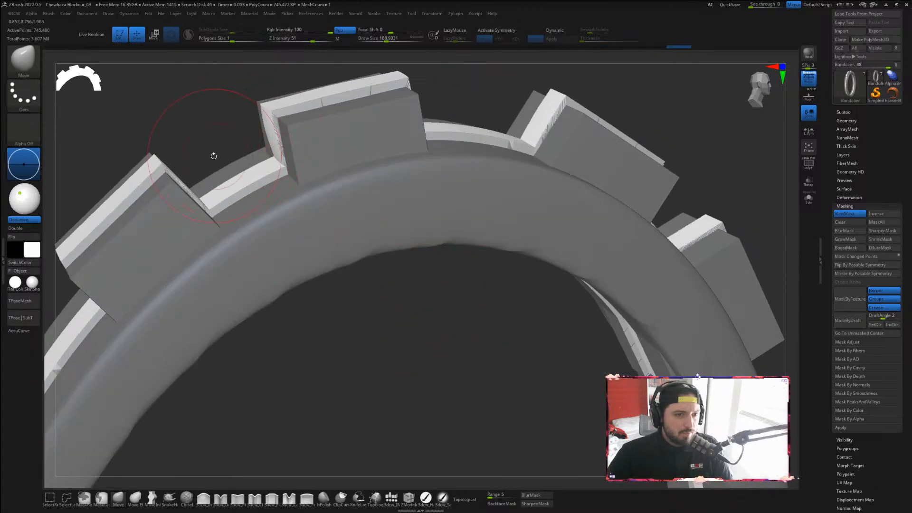
Bulge the centre strip out on the lower end wall of the pouch at the far end of the row and even out its curve
{"action": "left_click_drag", "start_coordinate": [214, 156], "coordinate": [424, 53]}
{"action": "left_click_drag", "start_coordinate": [475, 285], "coordinate": [551, 294]}
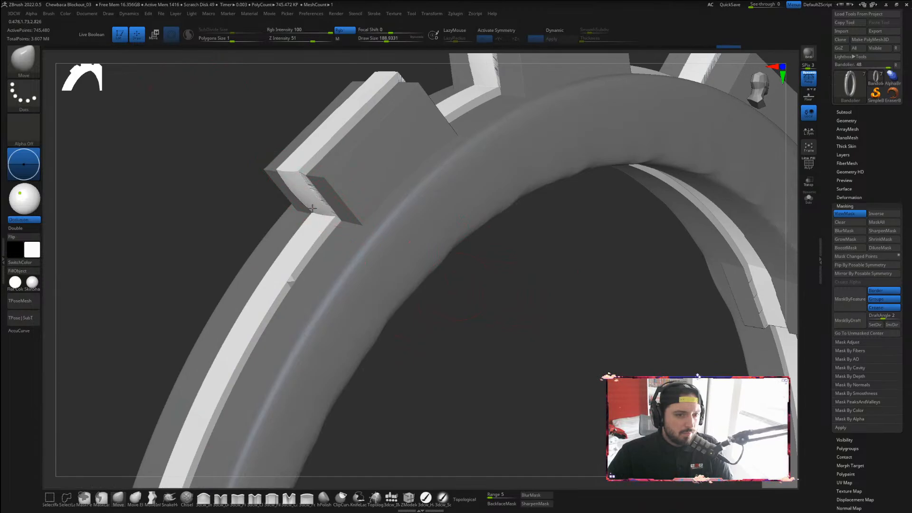
{"action": "left_click_drag", "start_coordinate": [313, 208], "coordinate": [301, 190]}
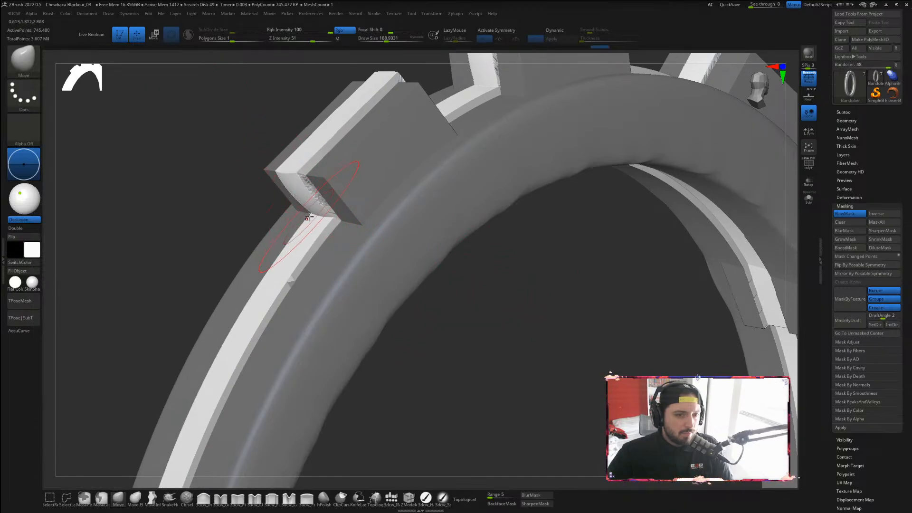
{"action": "left_click_drag", "start_coordinate": [464, 283], "coordinate": [511, 275]}
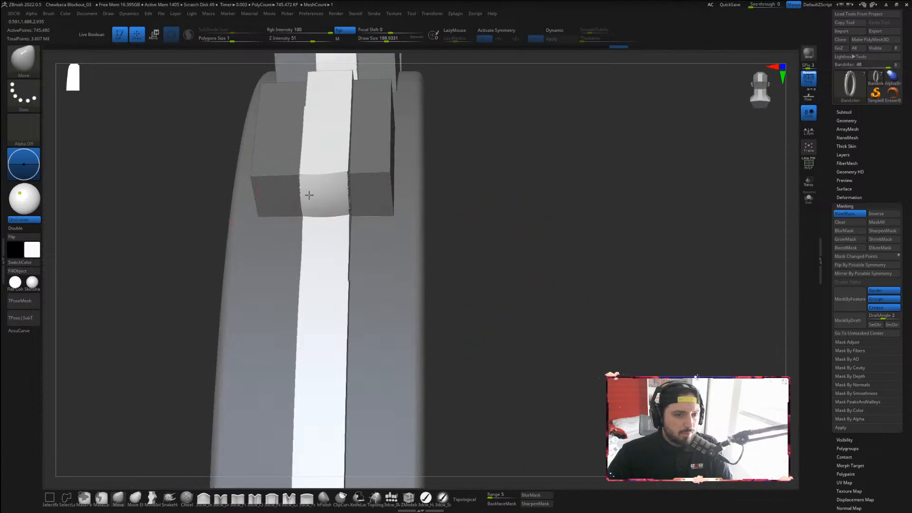
{"action": "mouse_move", "coordinate": [322, 187]}
{"action": "left_mouse_down"}
{"action": "mouse_move", "coordinate": [350, 81]}
{"action": "mouse_move", "coordinate": [333, 176]}
{"action": "mouse_move", "coordinate": [346, 184]}
{"action": "left_mouse_up"}
Inspect the pouches along the strap and pull the centre strip outward on the last pouch's upper end wall
{"action": "mouse_move", "coordinate": [526, 186]}
{"action": "left_mouse_down"}
{"action": "mouse_move", "coordinate": [544, 189]}
{"action": "mouse_move", "coordinate": [475, 163]}
{"action": "mouse_move", "coordinate": [560, 208]}
{"action": "mouse_move", "coordinate": [354, 285]}
{"action": "mouse_move", "coordinate": [403, 332]}
{"action": "mouse_move", "coordinate": [362, 315]}
{"action": "mouse_move", "coordinate": [466, 310]}
{"action": "mouse_move", "coordinate": [369, 232]}
{"action": "left_mouse_up"}
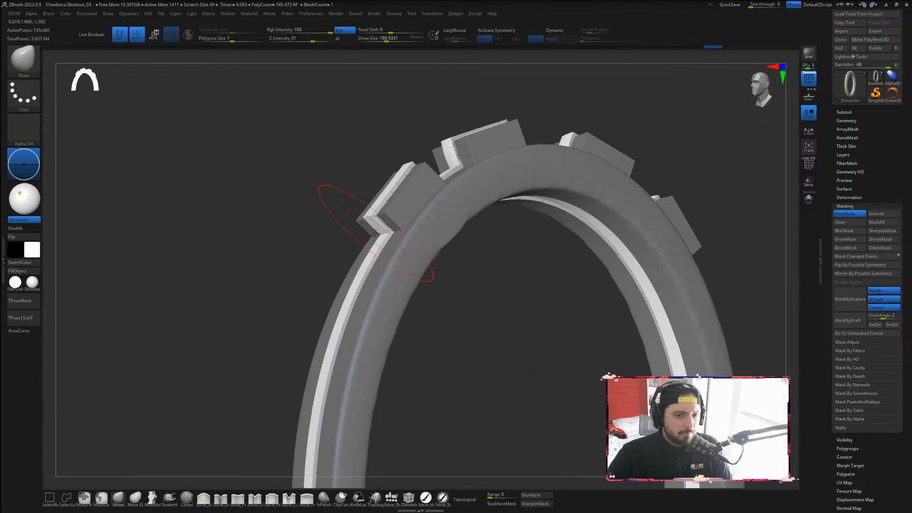
{"action": "mouse_move", "coordinate": [372, 196]}
{"action": "left_mouse_down"}
{"action": "mouse_move", "coordinate": [538, 346]}
{"action": "mouse_move", "coordinate": [434, 241]}
{"action": "mouse_move", "coordinate": [544, 317]}
{"action": "mouse_move", "coordinate": [573, 360]}
{"action": "mouse_move", "coordinate": [436, 368]}
{"action": "left_mouse_up"}
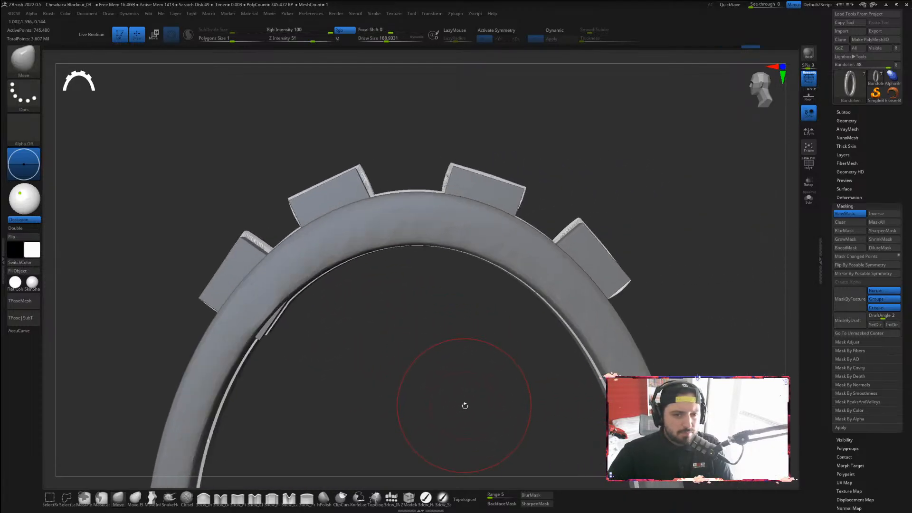
{"action": "mouse_move", "coordinate": [465, 406]}
{"action": "left_mouse_down"}
{"action": "mouse_move", "coordinate": [344, 394]}
{"action": "mouse_move", "coordinate": [369, 363]}
{"action": "left_mouse_up"}
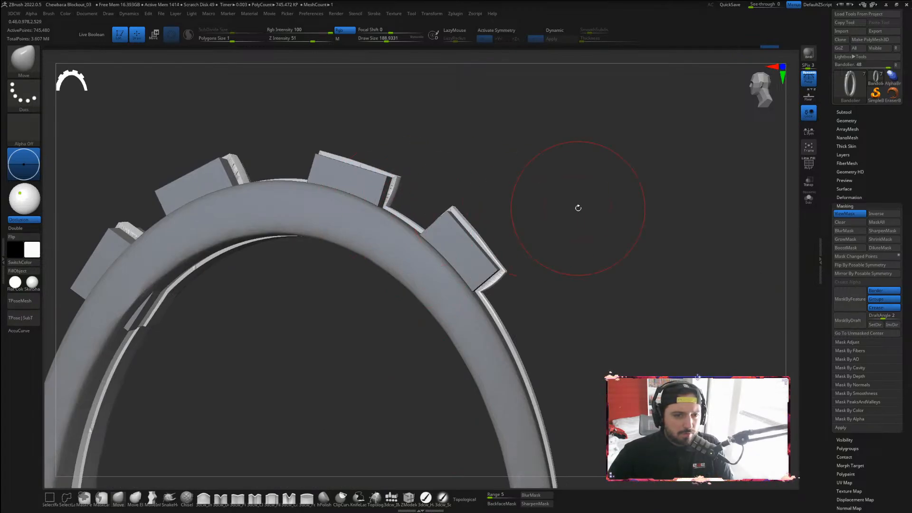
{"action": "left_click_drag", "start_coordinate": [579, 207], "coordinate": [574, 217]}
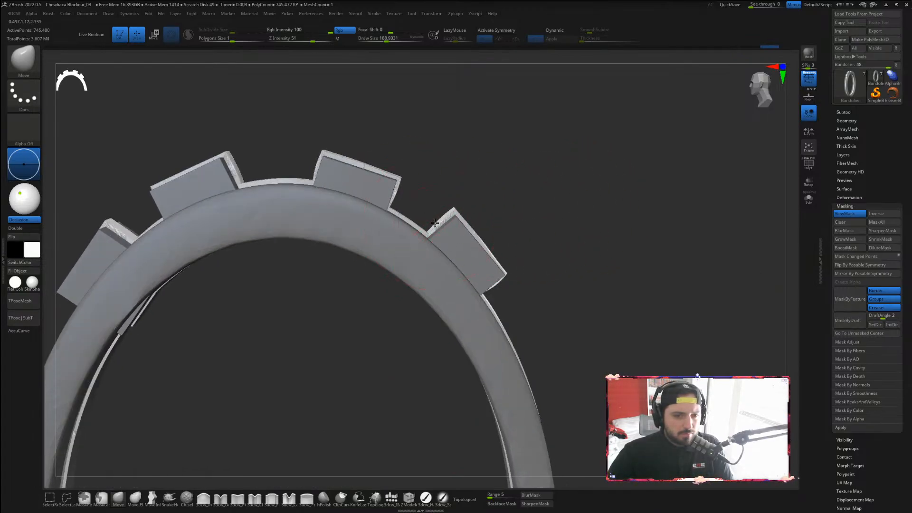
{"action": "left_click_drag", "start_coordinate": [442, 216], "coordinate": [495, 201]}
Hide the mask display and smooth the centre strip on the lower pouch with the Smooth brush at Z Intensity 1
{"action": "mouse_move", "coordinate": [634, 307]}
{"action": "left_mouse_down"}
{"action": "mouse_move", "coordinate": [621, 218]}
{"action": "mouse_move", "coordinate": [367, 189]}
{"action": "left_mouse_up"}
{"action": "key", "text": "ctrl+h"}
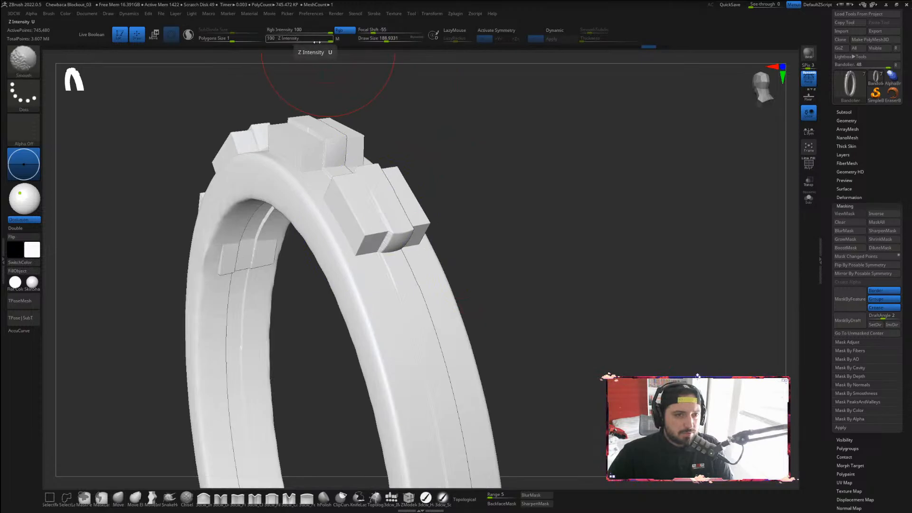
{"action": "left_click", "coordinate": [282, 41], "text": "shift"}
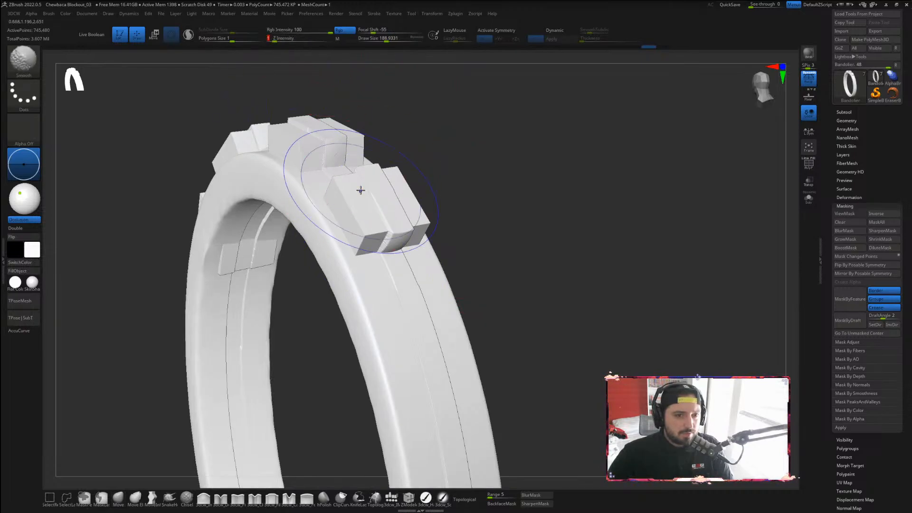
{"action": "mouse_move", "coordinate": [362, 191]}
{"action": "left_mouse_down", "text": "shift"}
{"action": "mouse_move", "coordinate": [396, 219]}
{"action": "mouse_move", "coordinate": [394, 230]}
{"action": "left_mouse_up", "text": "shift"}
Reduce the draw size to about 57 and smooth the jagged strip edge on the lower pouch's end wall
{"action": "mouse_move", "coordinate": [536, 186]}
{"action": "left_mouse_down", "text": "alt"}
{"action": "mouse_move", "coordinate": [606, 253]}
{"action": "mouse_move", "coordinate": [472, 285]}
{"action": "left_mouse_up", "text": "alt"}
{"action": "key", "text": "bracketleft"}
{"action": "key", "text": "bracketleft"}
{"action": "key", "text": "bracketleft"}
{"action": "key", "text": "bracketleft"}
{"action": "key", "text": "bracketleft"}
{"action": "key", "text": "bracketleft"}
{"action": "key", "text": "bracketleft"}
{"action": "key", "text": "bracketleft"}
{"action": "key", "text": "bracketleft"}
{"action": "key", "text": "bracketleft"}
{"action": "key", "text": "bracketleft"}
{"action": "key", "text": "bracketleft"}
{"action": "key", "text": "bracketleft"}
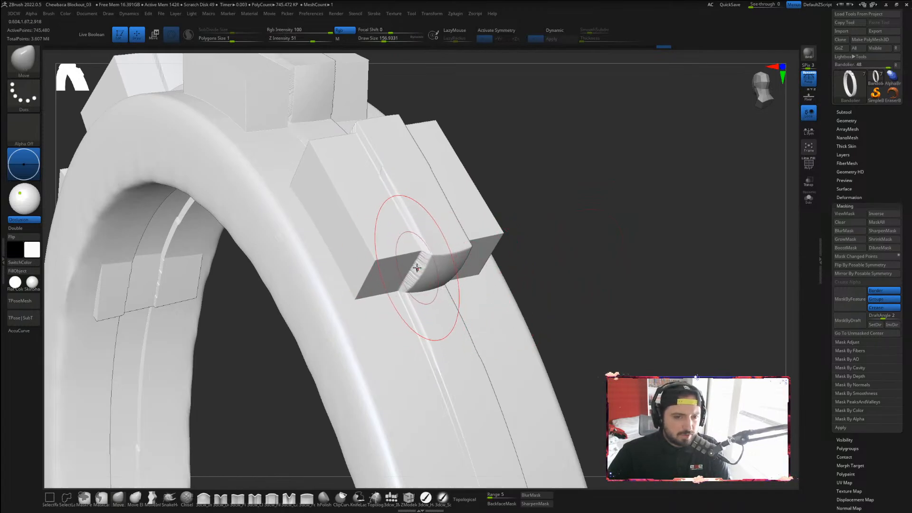
{"action": "left_click_drag", "start_coordinate": [420, 257], "coordinate": [422, 262], "text": "shift"}
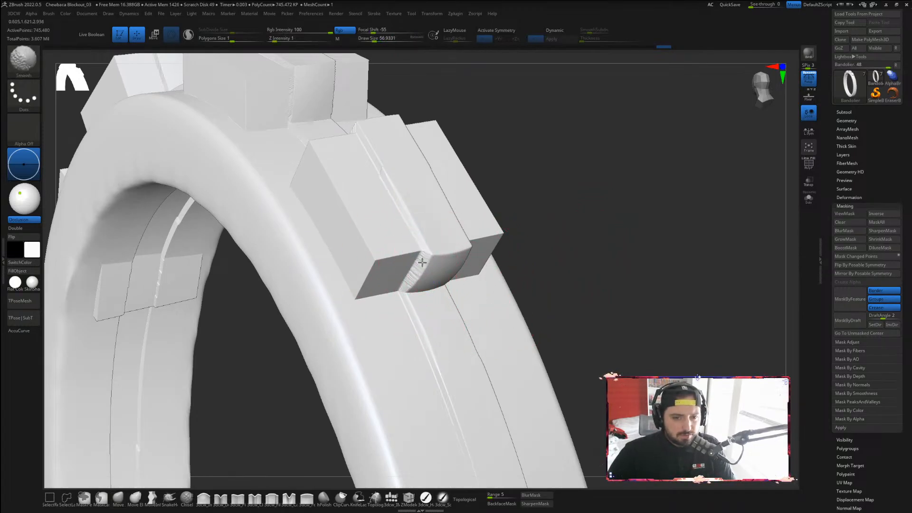
Try remeshing the Bandolier with ZRemesher at a target polygon count of 5, inspect the pouches, and undo it
{"action": "left_click", "coordinate": [845, 206]}
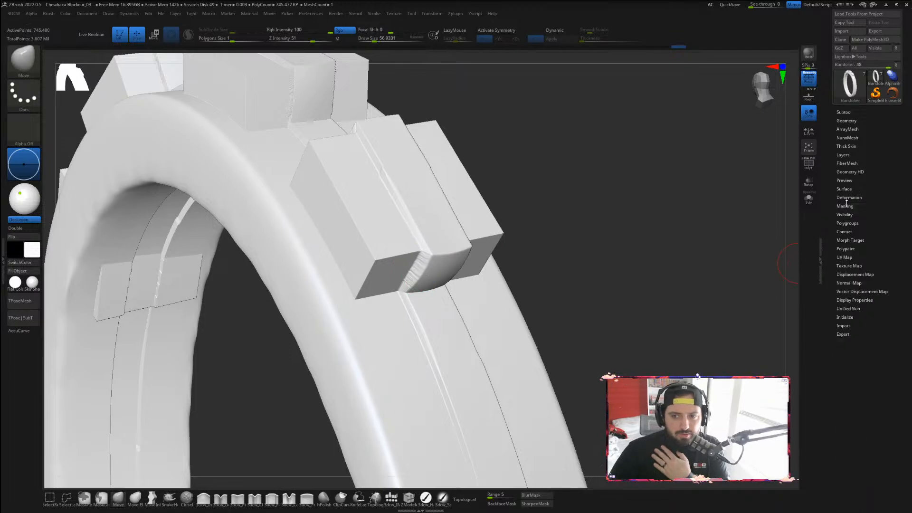
{"action": "left_click", "coordinate": [844, 112]}
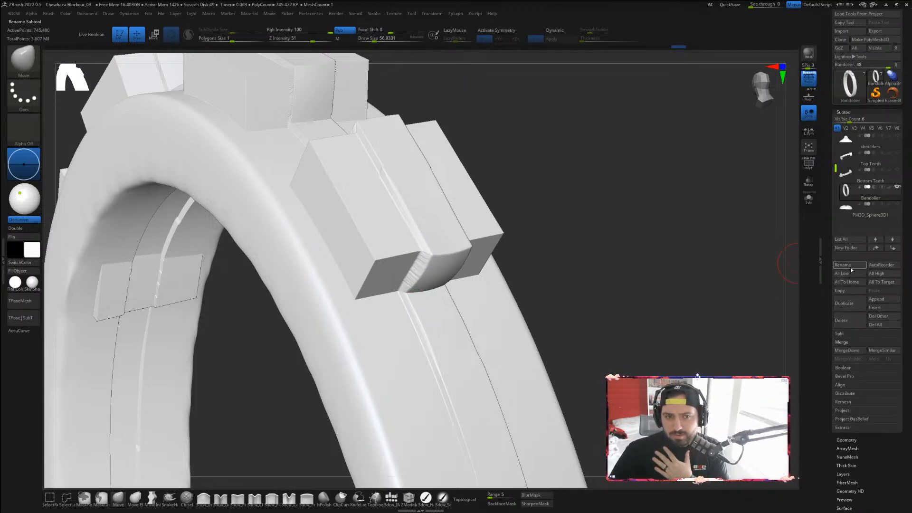
{"action": "left_click", "coordinate": [844, 112]}
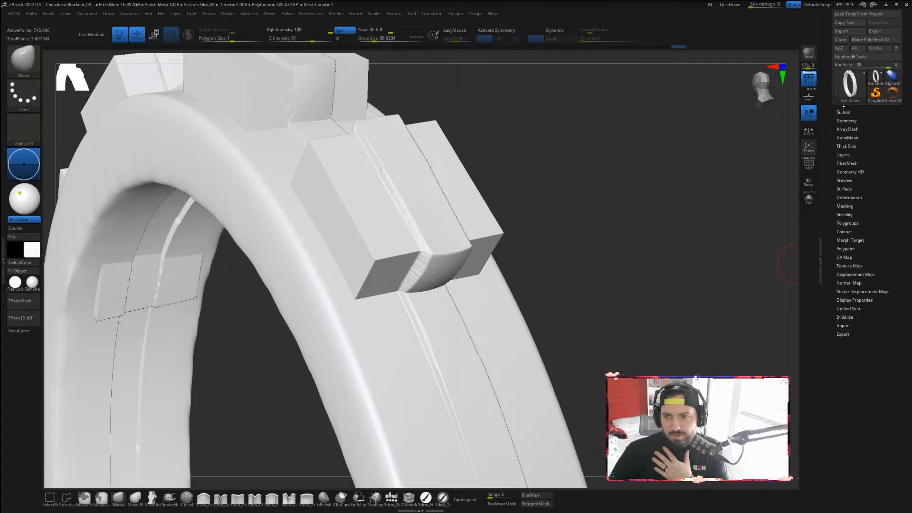
{"action": "left_click", "coordinate": [844, 112]}
{"action": "left_click", "coordinate": [844, 112]}
{"action": "left_click", "coordinate": [847, 121]}
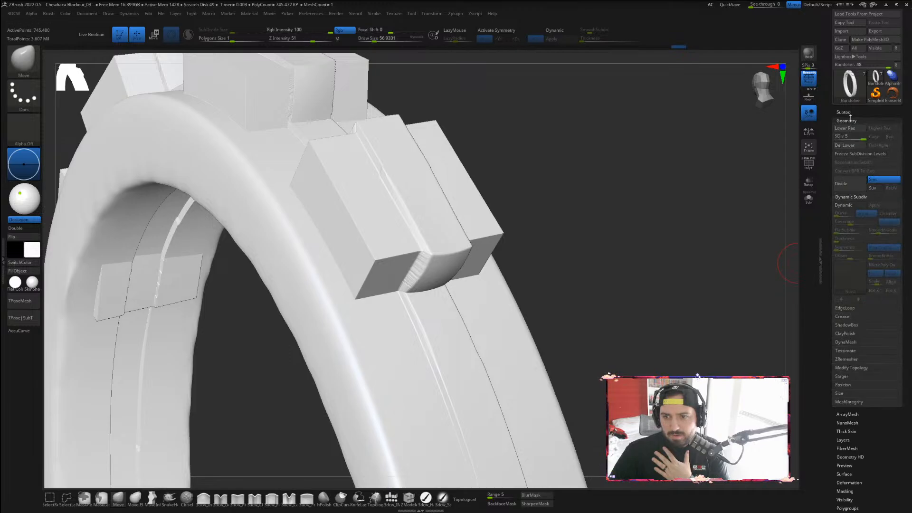
{"action": "left_click", "coordinate": [854, 361]}
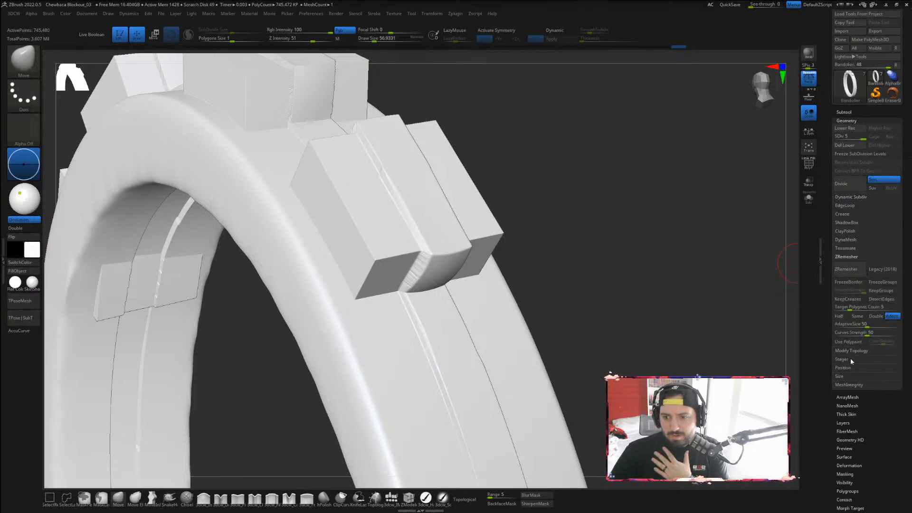
{"action": "left_click", "coordinate": [848, 272]}
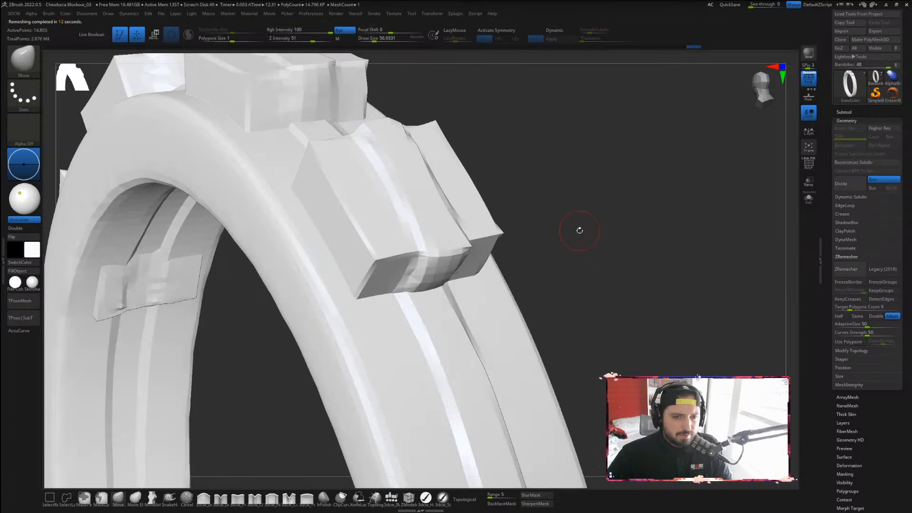
{"action": "left_click_drag", "start_coordinate": [594, 233], "coordinate": [557, 227]}
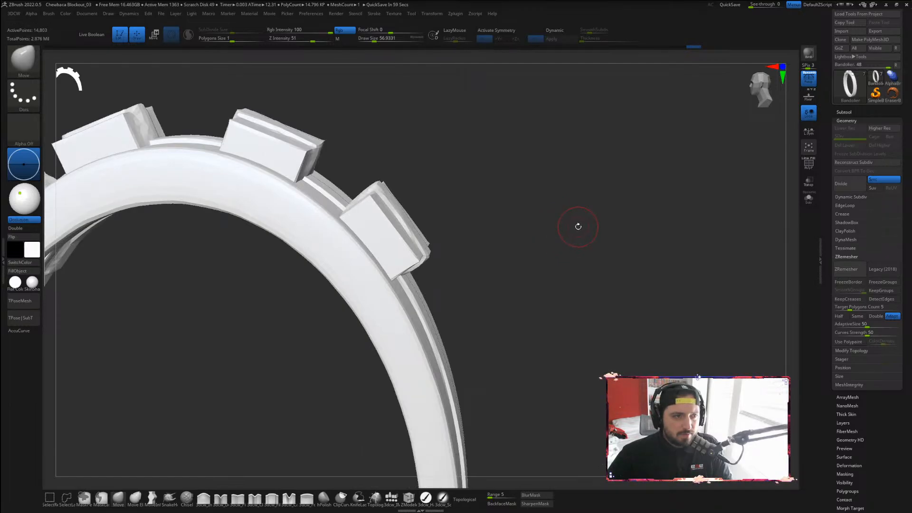
{"action": "mouse_move", "coordinate": [576, 225]}
{"action": "left_mouse_down"}
{"action": "mouse_move", "coordinate": [556, 227]}
{"action": "mouse_move", "coordinate": [579, 224]}
{"action": "mouse_move", "coordinate": [553, 191]}
{"action": "mouse_move", "coordinate": [589, 218]}
{"action": "mouse_move", "coordinate": [578, 214]}
{"action": "left_mouse_up"}
{"action": "key", "text": "ctrl+z"}
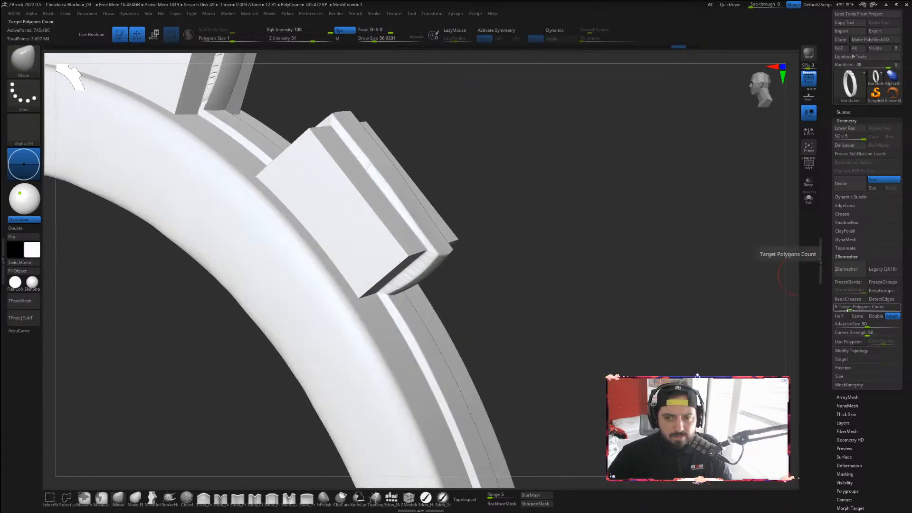
Set the ZRemesher target polygon count to 40 and remesh the Bandolier
{"action": "left_click_drag", "start_coordinate": [849, 309], "coordinate": [877, 312]}
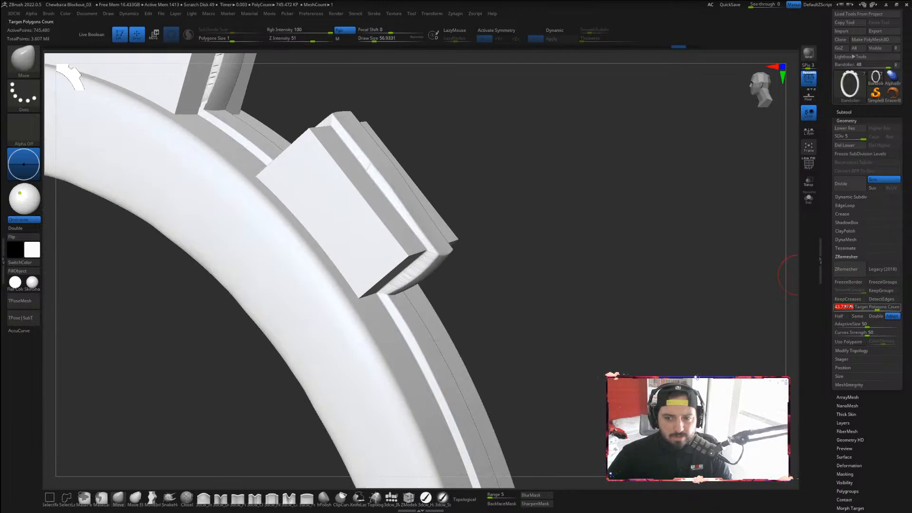
{"action": "type", "text": "40"}
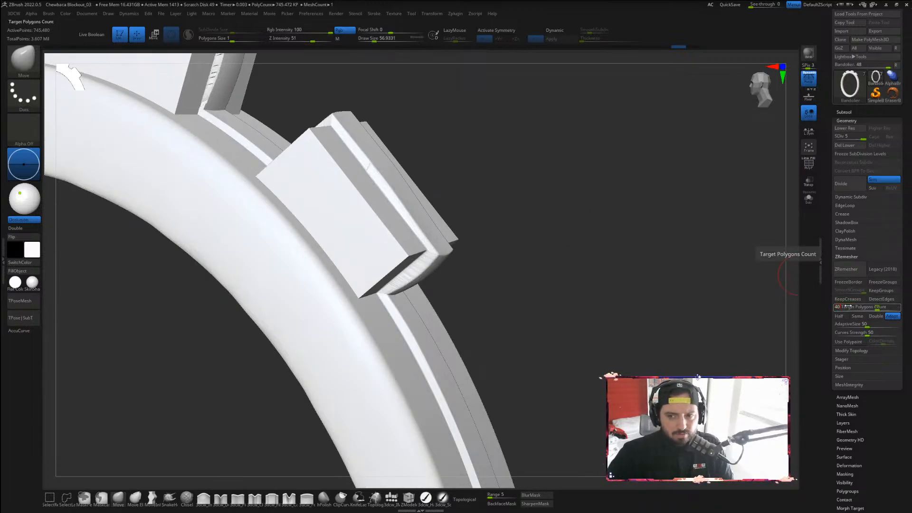
{"action": "key", "text": "Return"}
{"action": "left_click", "coordinate": [896, 432]}
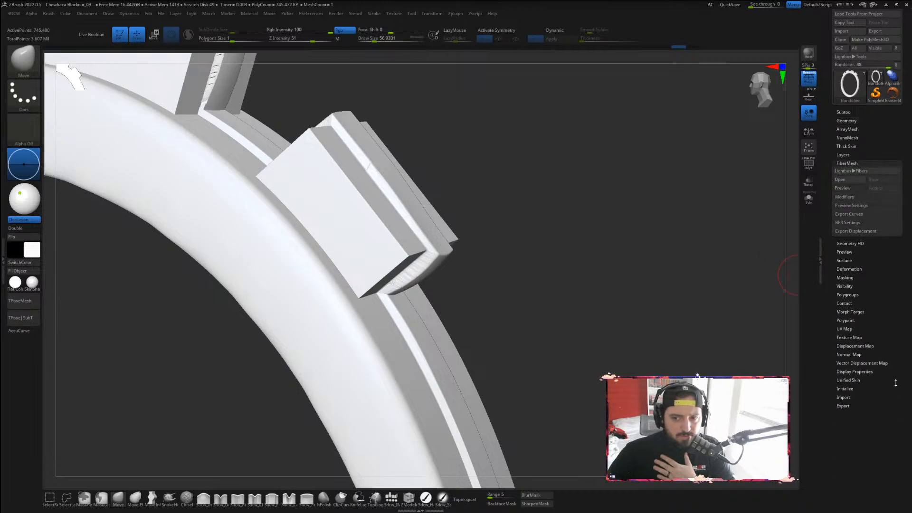
{"action": "left_click", "coordinate": [846, 120]}
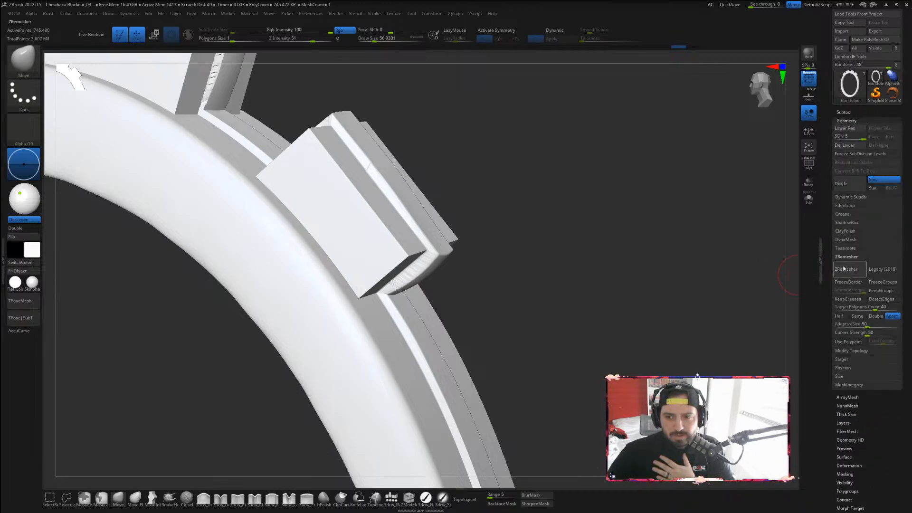
{"action": "left_click", "coordinate": [845, 269]}
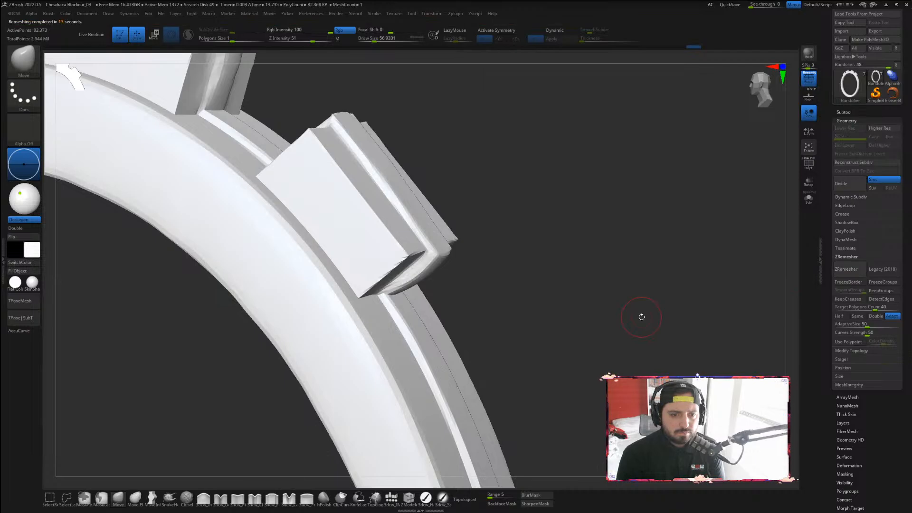
Try smoothing the remeshed lower pouch's end wall, then undo the smoothing and the remesh
{"action": "mouse_move", "coordinate": [606, 290]}
{"action": "left_mouse_down"}
{"action": "mouse_move", "coordinate": [619, 256]}
{"action": "mouse_move", "coordinate": [628, 258]}
{"action": "left_mouse_up"}
{"action": "mouse_move", "coordinate": [410, 264]}
{"action": "left_mouse_down", "text": "shift"}
{"action": "mouse_move", "coordinate": [372, 257]}
{"action": "mouse_move", "coordinate": [364, 281]}
{"action": "left_mouse_up", "text": "shift"}
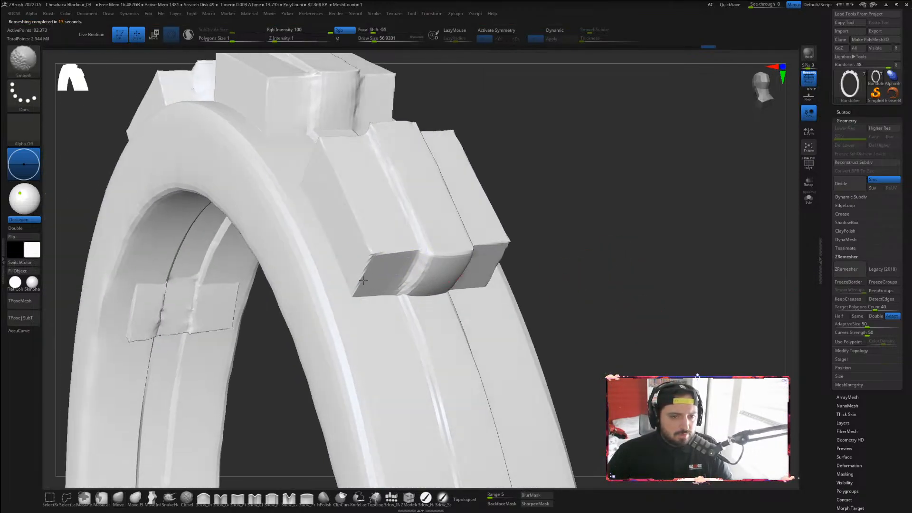
{"action": "left_click_drag", "start_coordinate": [373, 248], "coordinate": [355, 289], "text": "shift"}
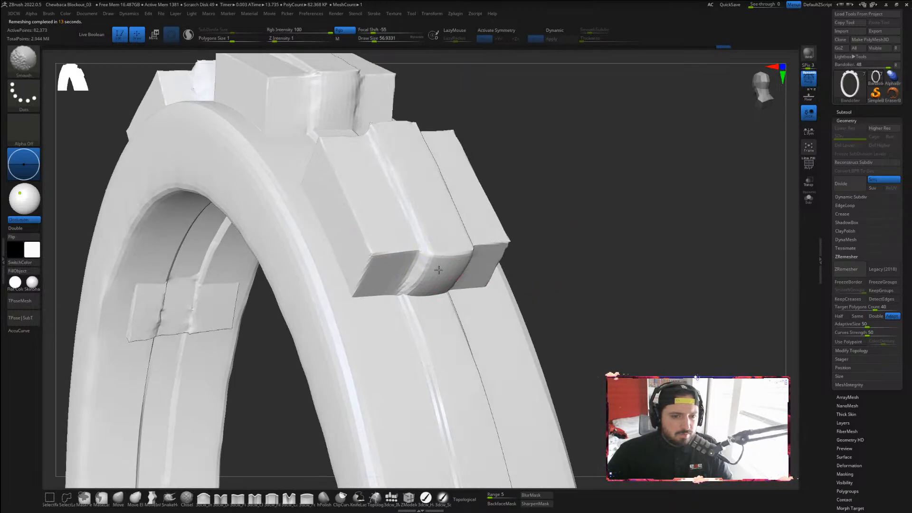
{"action": "left_click_drag", "start_coordinate": [574, 210], "coordinate": [595, 206]}
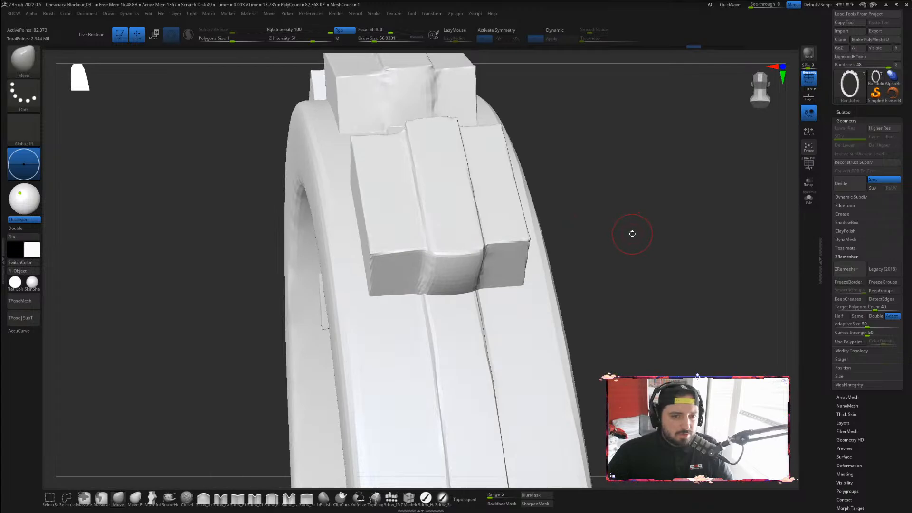
{"action": "key", "text": "ctrl+z"}
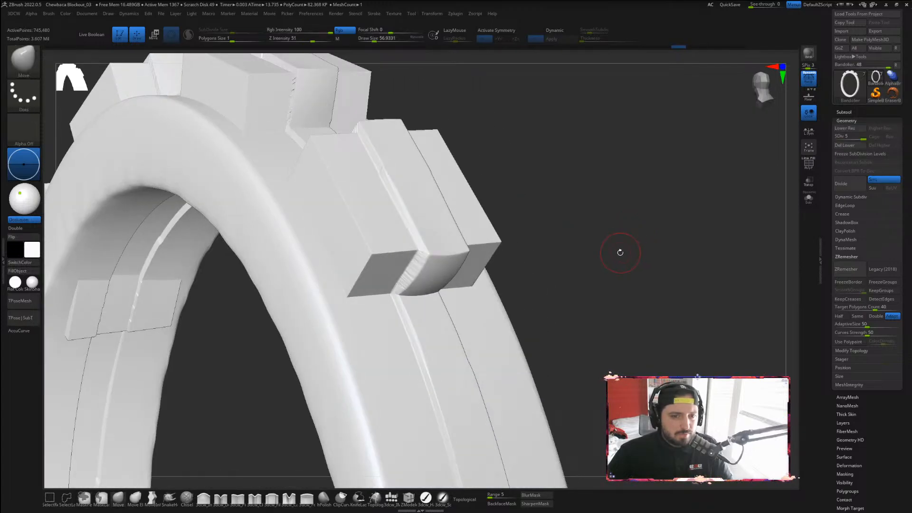
Try converting the Bandolier with DynaMesh at resolution 512 with its subdivision levels frozen, and undo the conversion
{"action": "mouse_move", "coordinate": [621, 252]}
{"action": "left_mouse_down"}
{"action": "mouse_move", "coordinate": [609, 243]}
{"action": "mouse_move", "coordinate": [610, 259]}
{"action": "left_mouse_up"}
{"action": "left_click_drag", "start_coordinate": [450, 252], "coordinate": [452, 247], "text": "shift"}
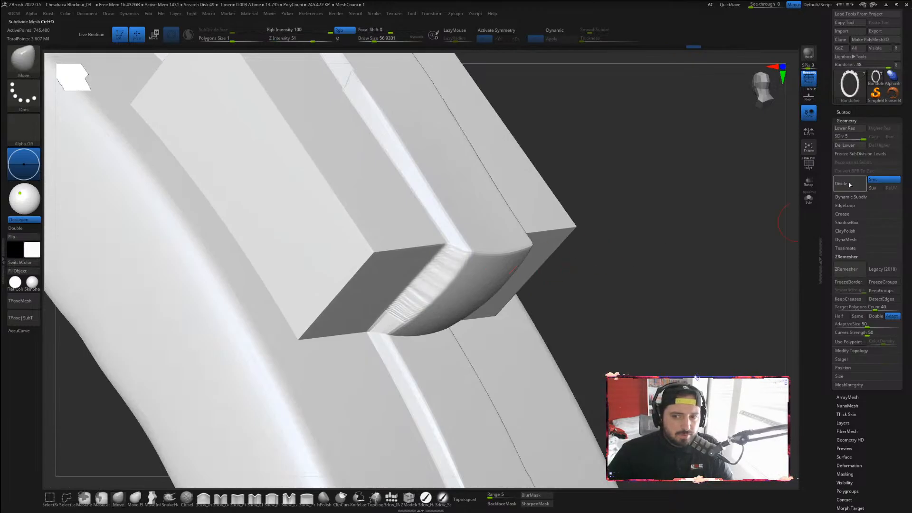
{"action": "left_click", "coordinate": [849, 120]}
{"action": "left_click", "coordinate": [849, 120]}
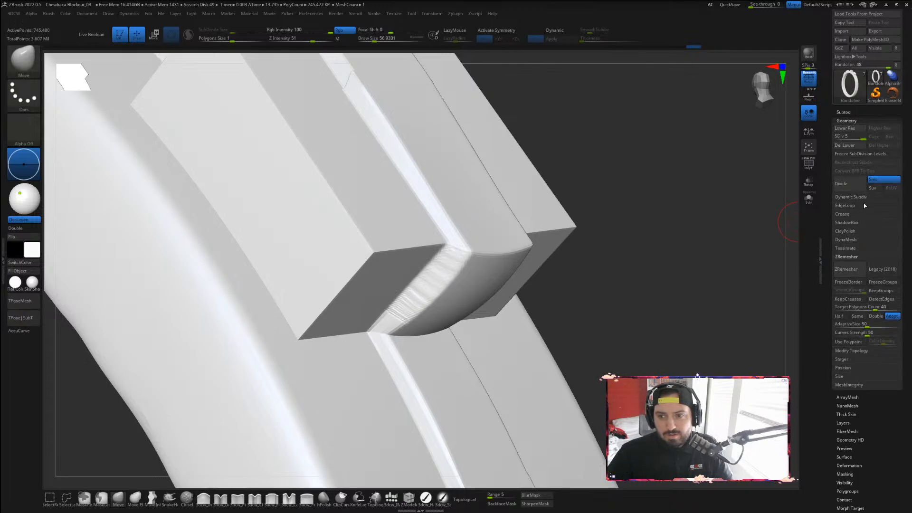
{"action": "left_click", "coordinate": [854, 240]}
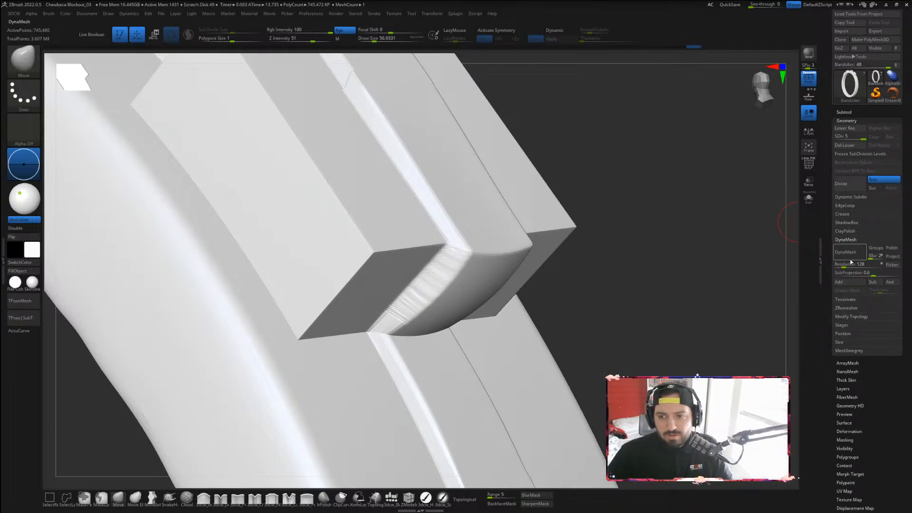
{"action": "left_click", "coordinate": [851, 265]}
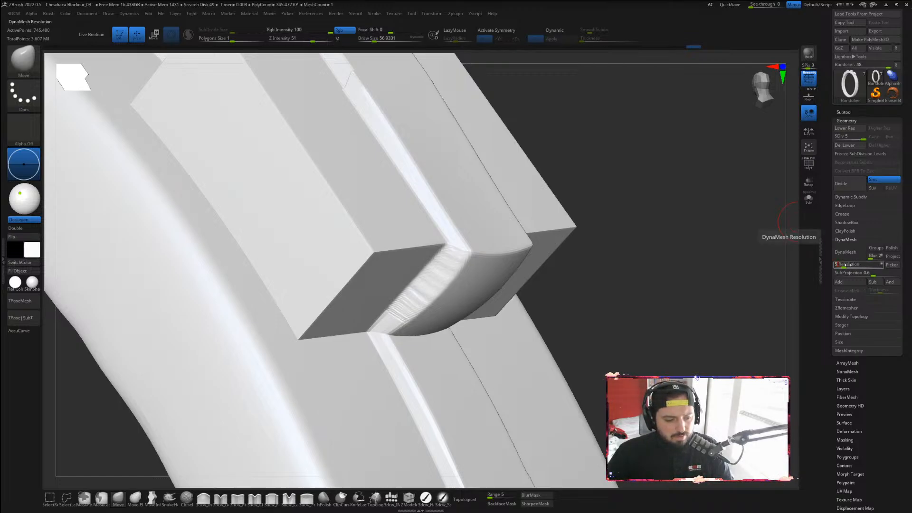
{"action": "type", "text": "512"}
{"action": "key", "text": "Return"}
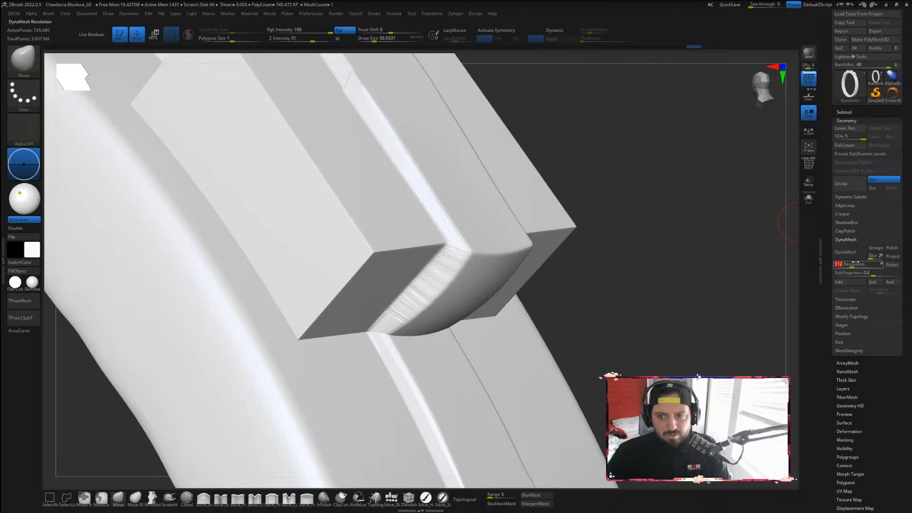
{"action": "left_click", "coordinate": [845, 252]}
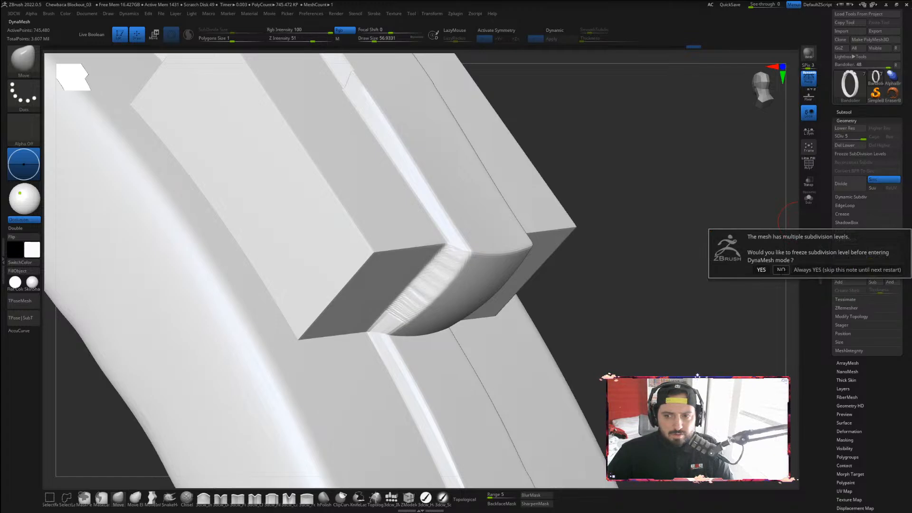
{"action": "left_click", "coordinate": [781, 270]}
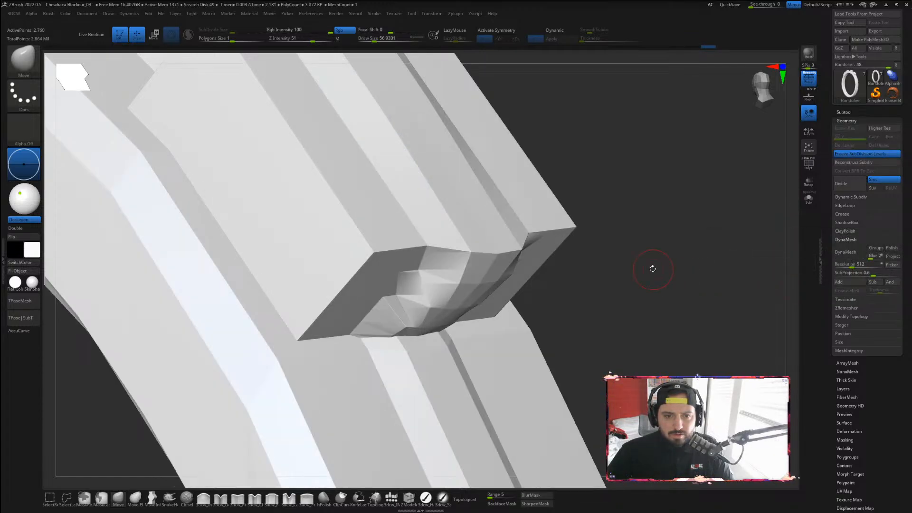
{"action": "left_click_drag", "start_coordinate": [653, 268], "coordinate": [613, 238]}
{"action": "key", "text": "ctrl+z"}
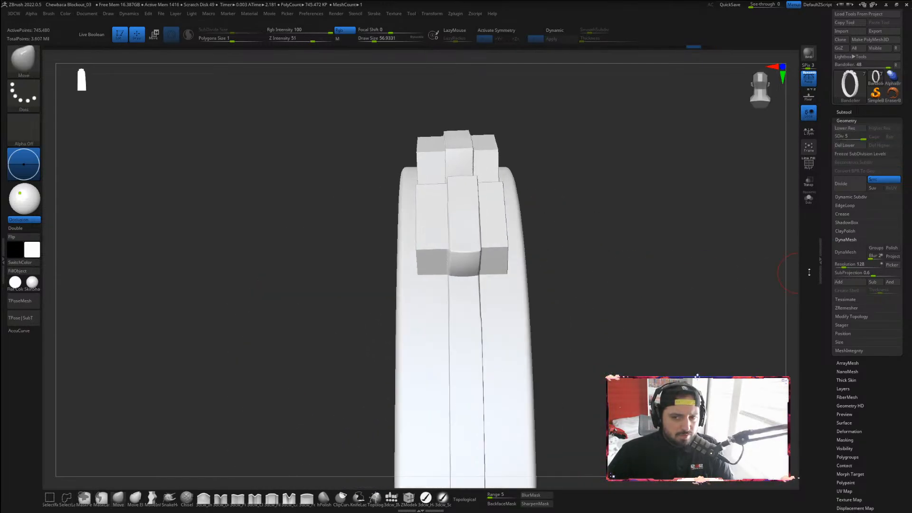
Try DynaMesh on the Bandolier at resolution 936 with its subdivision levels frozen, and undo it
{"action": "left_click_drag", "start_coordinate": [842, 264], "coordinate": [851, 267]}
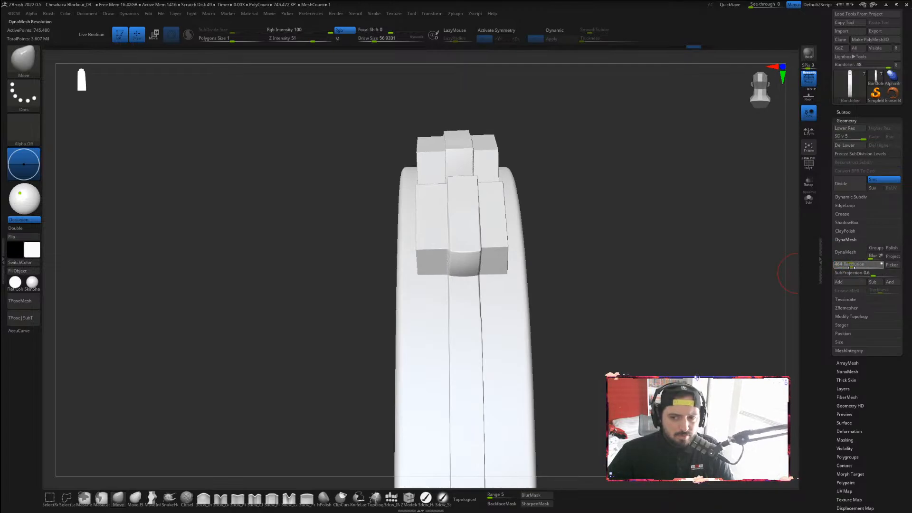
{"action": "left_click", "coordinate": [846, 252]}
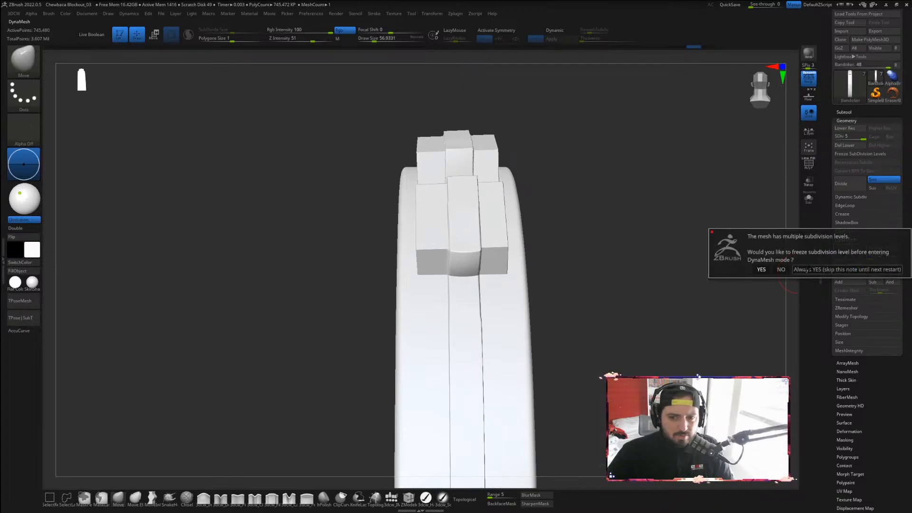
{"action": "left_click", "coordinate": [761, 270]}
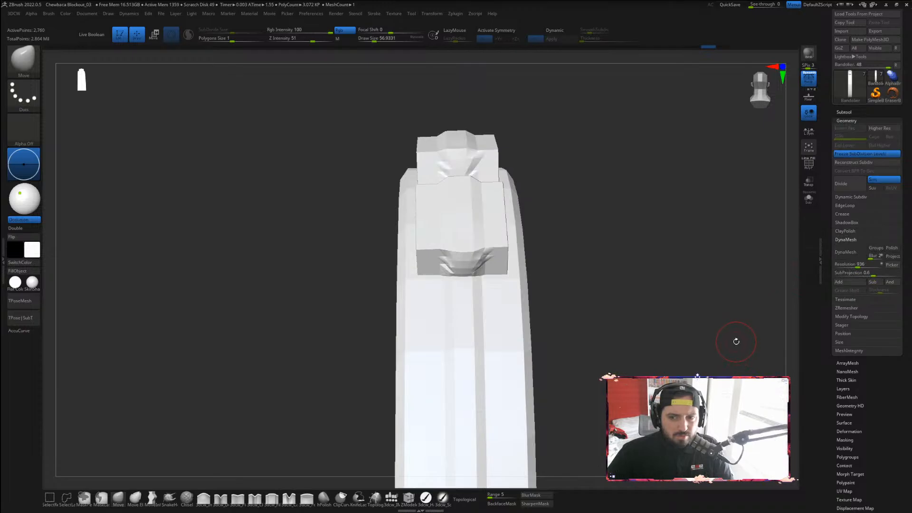
{"action": "key", "text": "ctrl+z"}
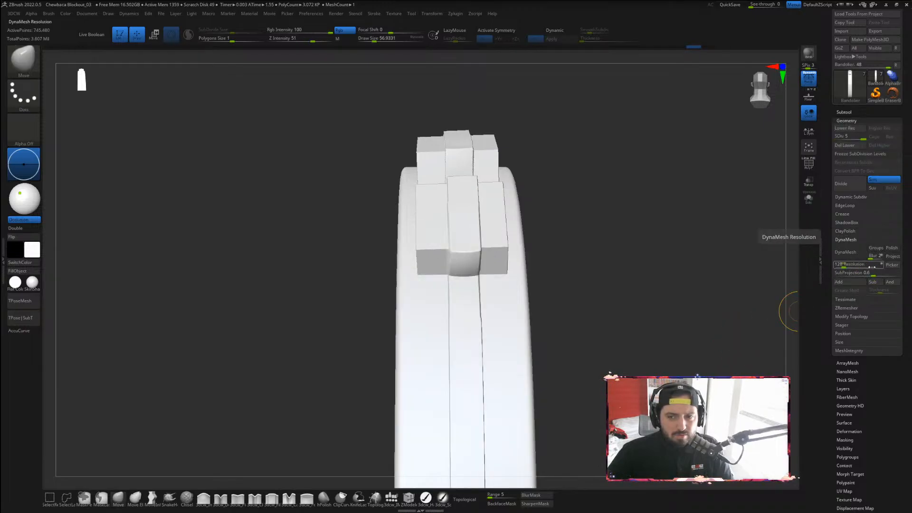
Apply DynaMesh to the Bandolier at resolution 1960 without freezing its subdivision levels
{"action": "left_click_drag", "start_coordinate": [846, 267], "coordinate": [848, 267]}
{"action": "left_click", "coordinate": [868, 268]}
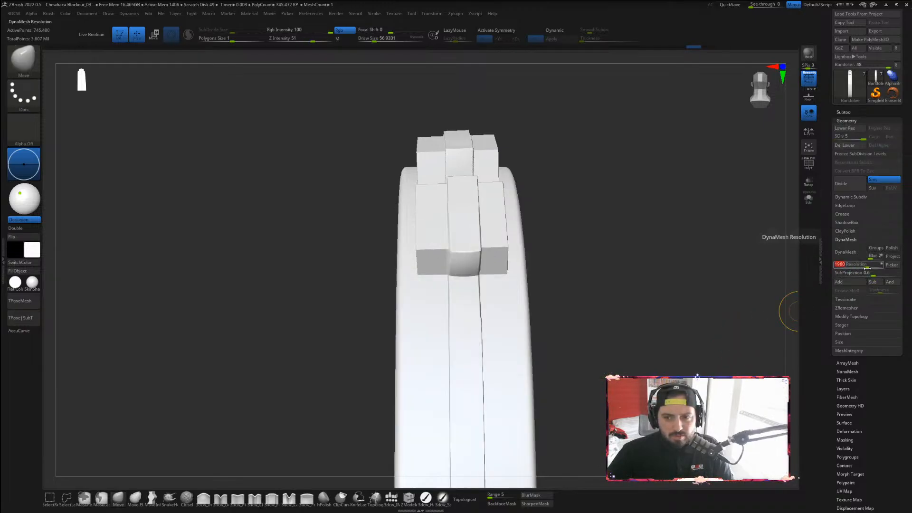
{"action": "left_click", "coordinate": [848, 252]}
{"action": "left_click", "coordinate": [782, 269]}
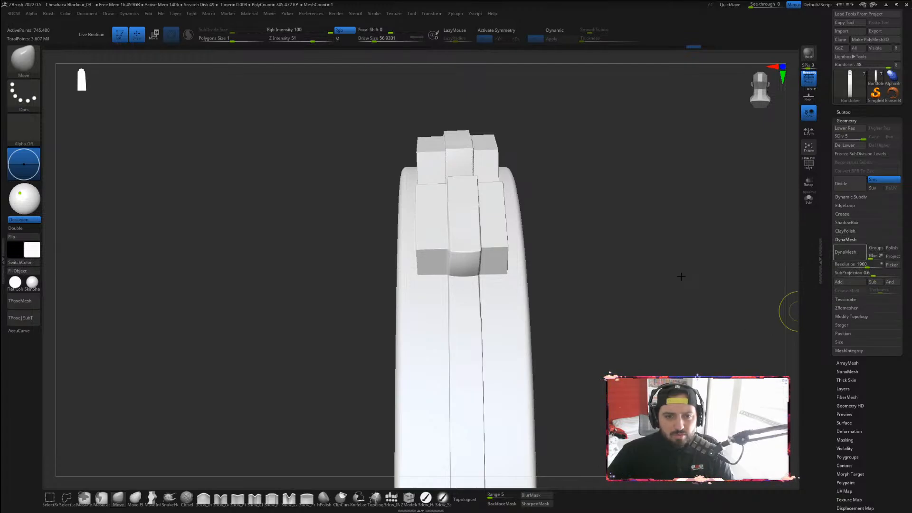
{"action": "left_click_drag", "start_coordinate": [633, 268], "coordinate": [652, 267]}
{"action": "left_click_drag", "start_coordinate": [573, 219], "coordinate": [605, 267], "text": "alt"}
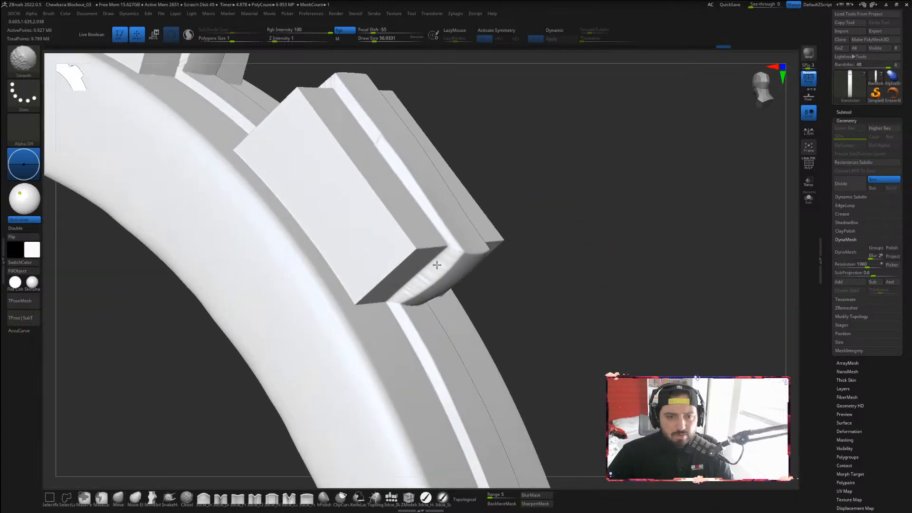
Smooth the centre strip's ragged edge on the lower pouch's end wall and try to reconstruct the Bandolier's subdivision levels
{"action": "left_click", "coordinate": [808, 164]}
{"action": "left_click", "coordinate": [809, 164]}
{"action": "key", "text": "shift"}
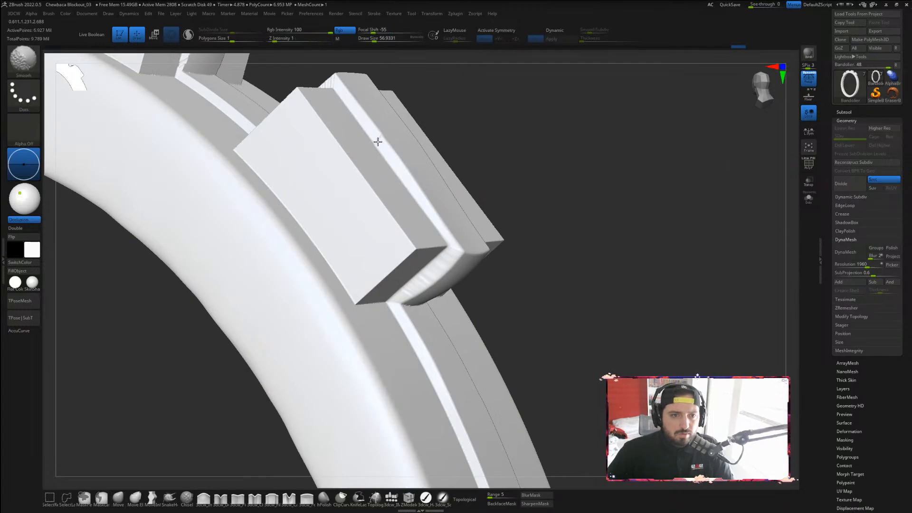
{"action": "mouse_move", "coordinate": [638, 212]}
{"action": "left_mouse_down"}
{"action": "mouse_move", "coordinate": [654, 259]}
{"action": "mouse_move", "coordinate": [636, 267]}
{"action": "left_mouse_up"}
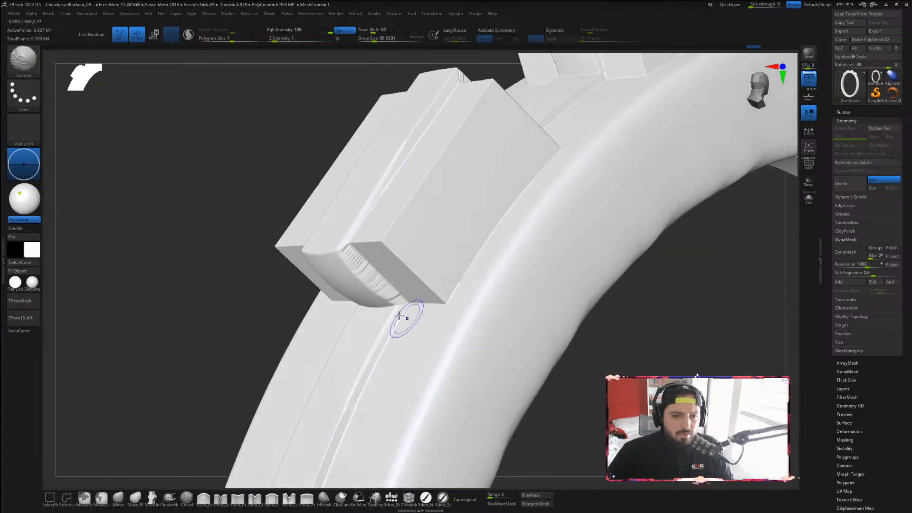
{"action": "left_click_drag", "start_coordinate": [391, 287], "coordinate": [384, 281], "text": "shift"}
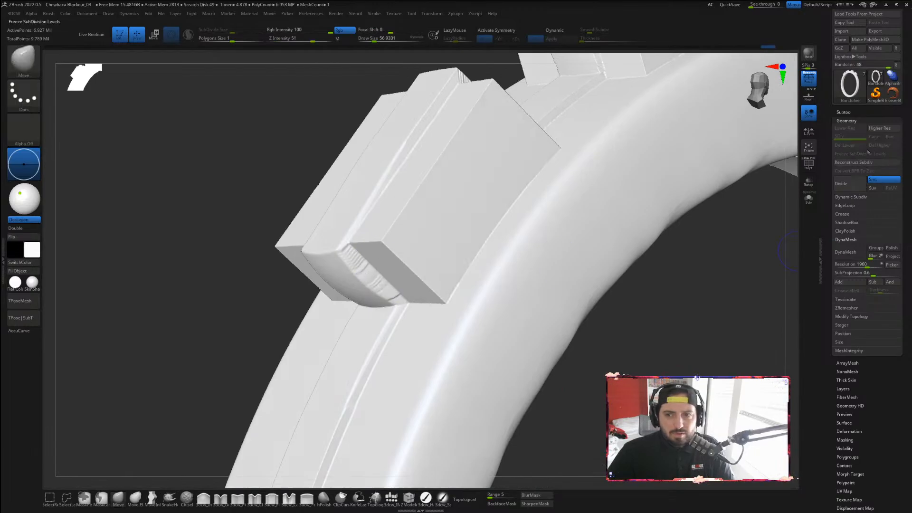
{"action": "left_click", "coordinate": [854, 162]}
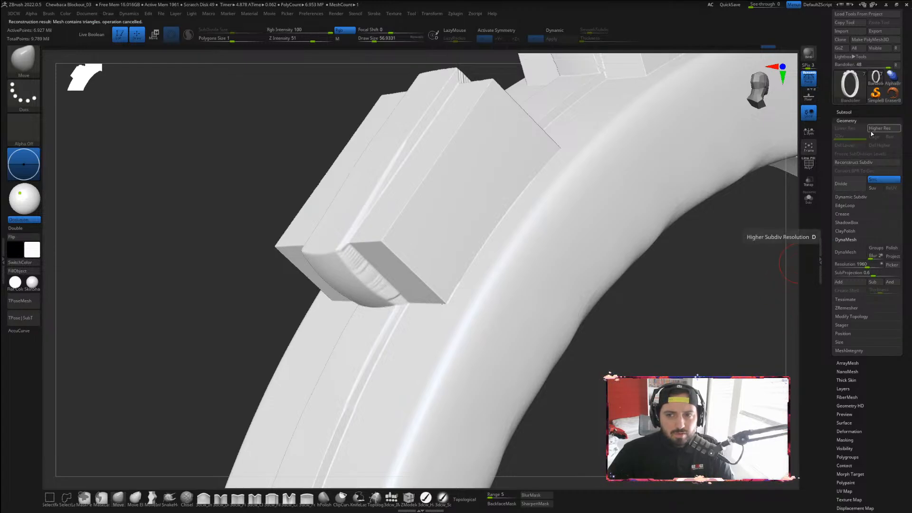
{"action": "left_click_drag", "start_coordinate": [655, 350], "coordinate": [624, 360], "text": "shift"}
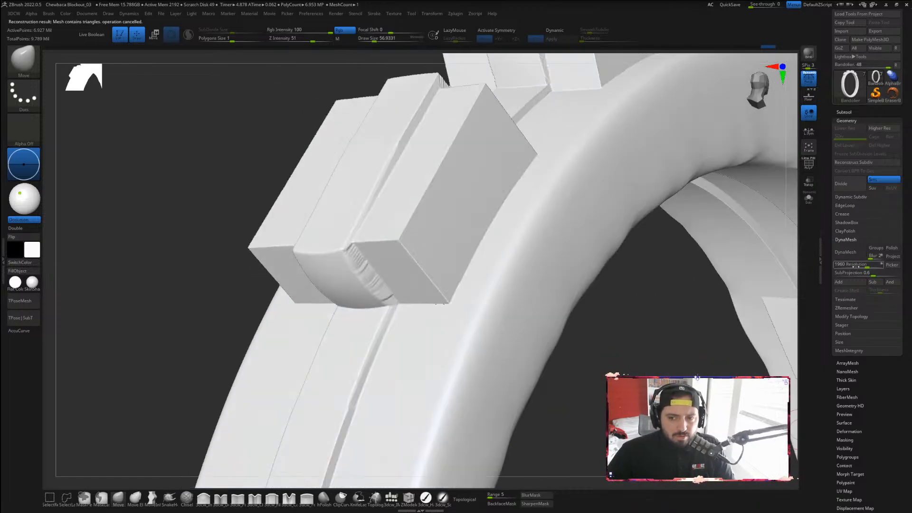
Try remeshing the Bandolier with ZRemesher set to keep the same polygon count, and undo the remesh
{"action": "left_click", "coordinate": [846, 299]}
{"action": "left_click", "coordinate": [846, 282]}
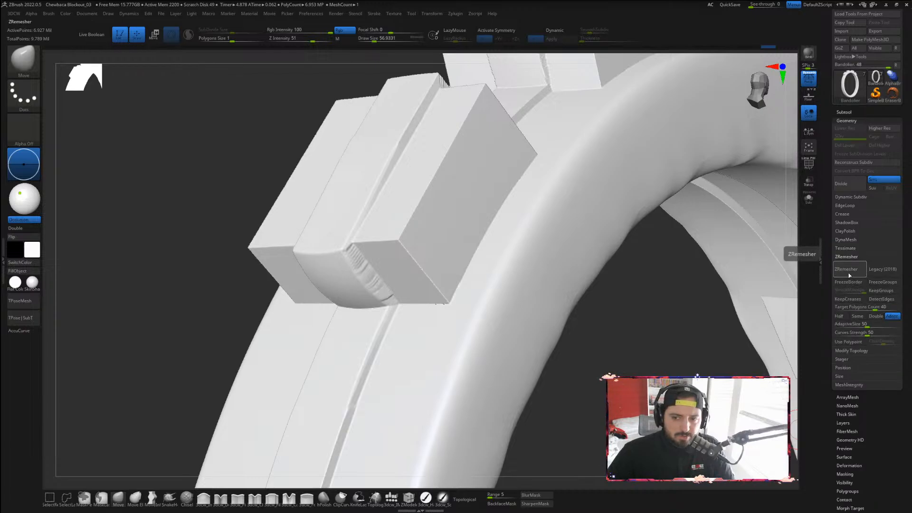
{"action": "left_click", "coordinate": [857, 317]}
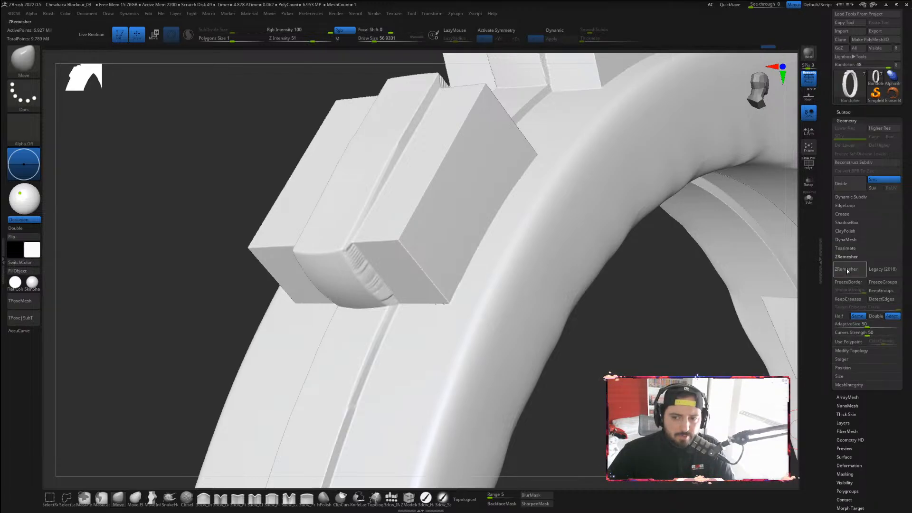
{"action": "left_click", "coordinate": [847, 269]}
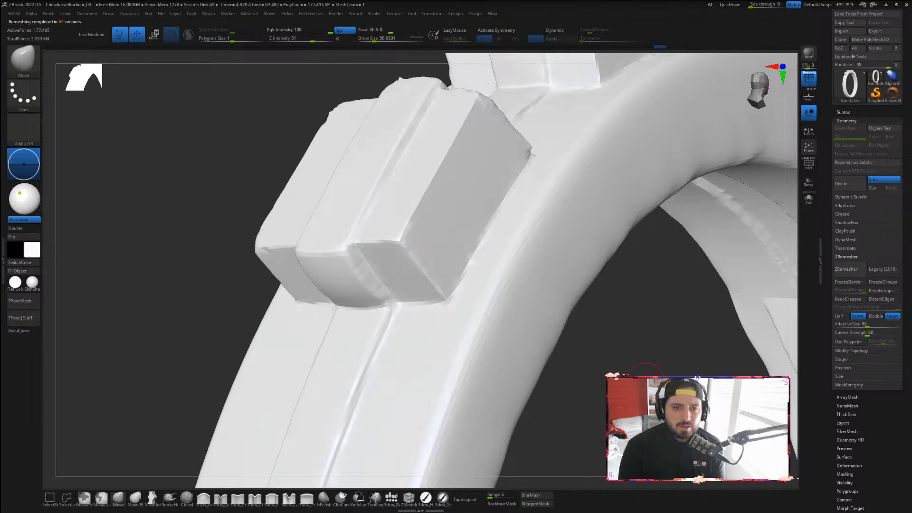
{"action": "key", "text": "ctrl"}
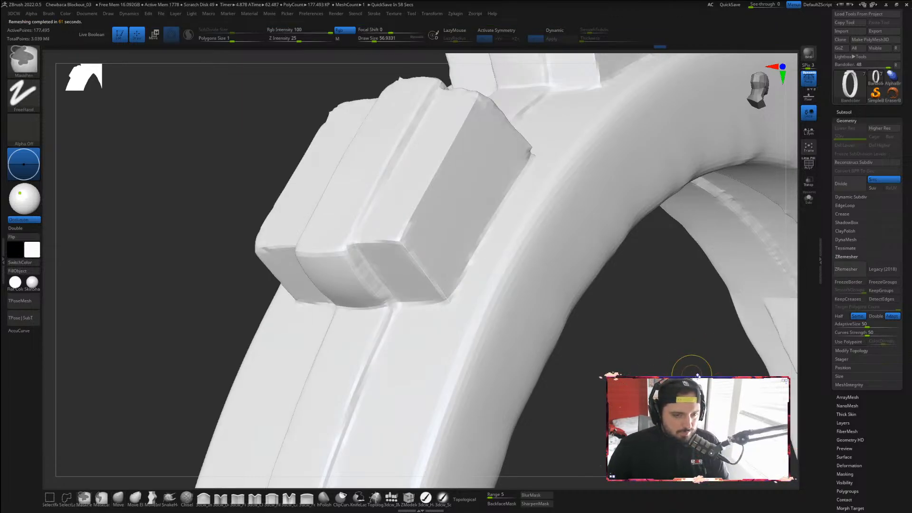
{"action": "key", "text": "ctrl+z"}
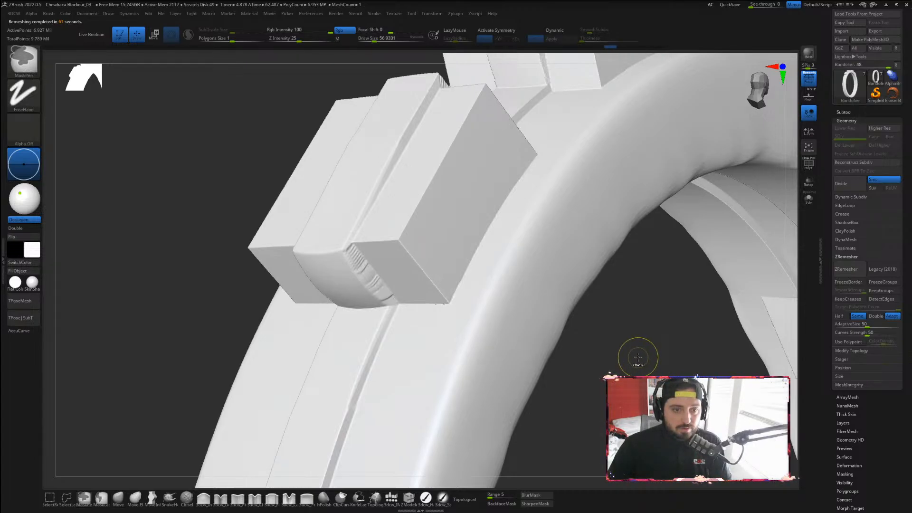
Step back through the Bandolier's undo history to the pre-DynaMesh state where everything except the centre strip is masked
{"action": "key", "text": "ctrl"}
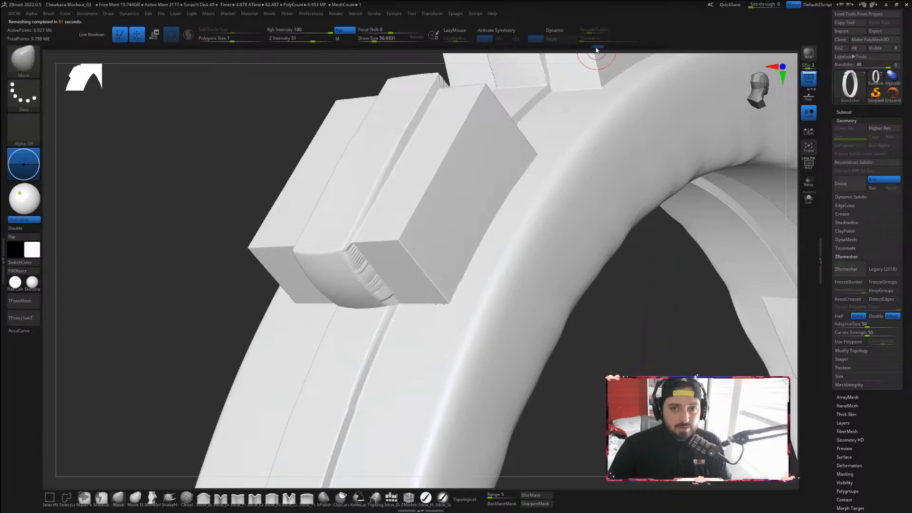
{"action": "left_click", "coordinate": [575, 47]}
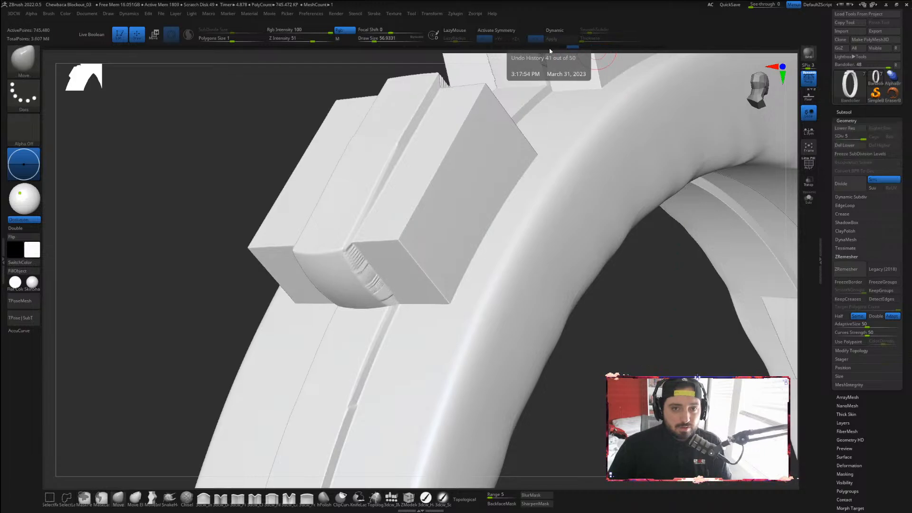
{"action": "left_click", "coordinate": [560, 47]}
{"action": "key", "text": "shift"}
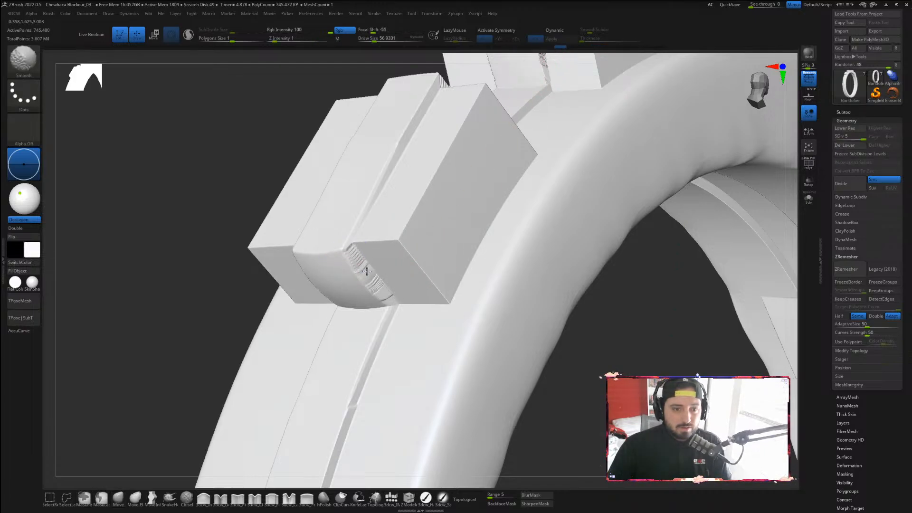
{"action": "left_click", "coordinate": [807, 163]}
{"action": "left_click", "coordinate": [807, 163]}
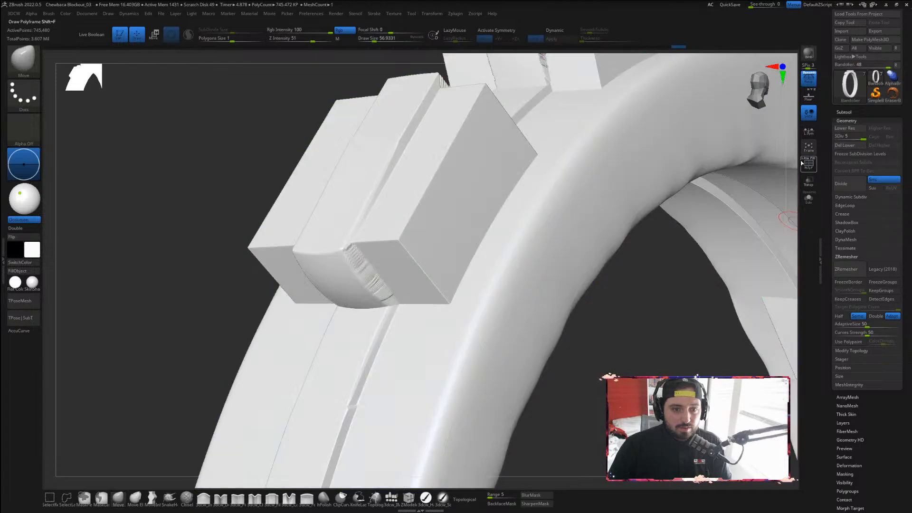
{"action": "left_click", "coordinate": [664, 47]}
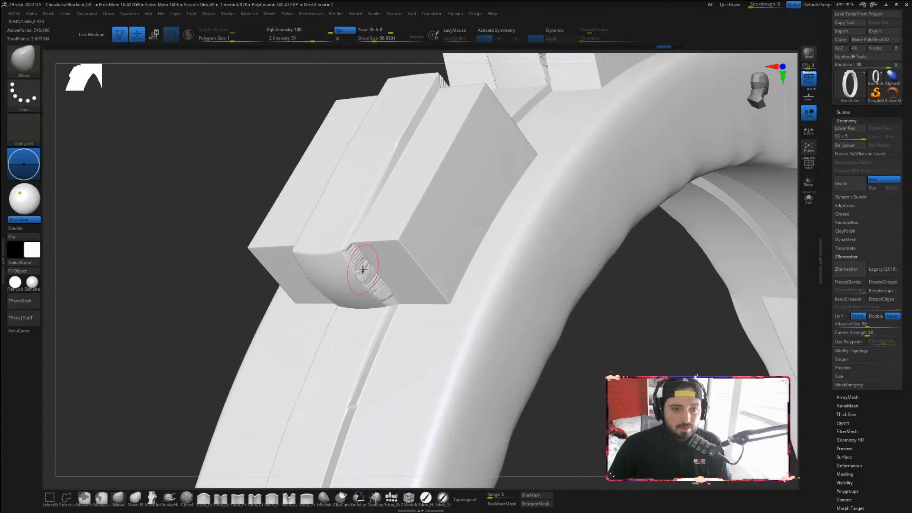
{"action": "left_click", "coordinate": [650, 48]}
{"action": "left_click", "coordinate": [638, 48]}
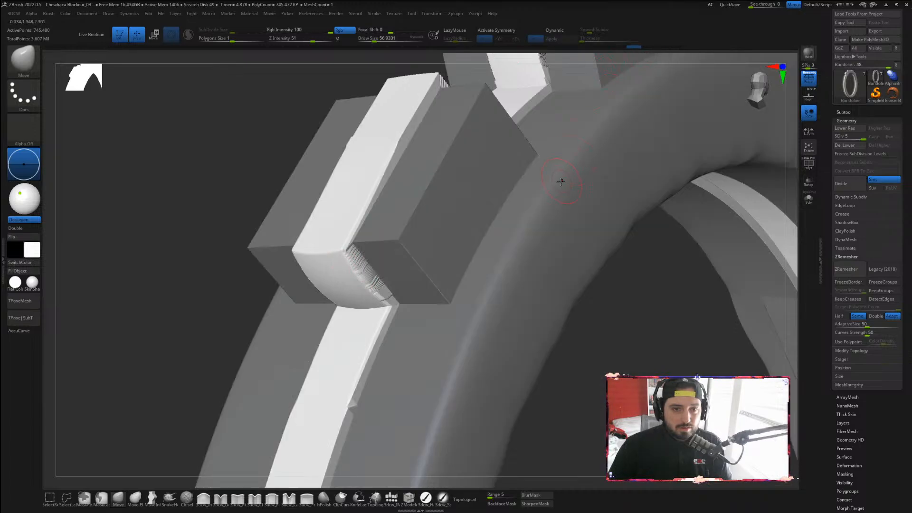
Step back through the Bandolier's undo history to the unmasked state with the pouches in place and no raised centre strip
{"action": "left_click_drag", "start_coordinate": [651, 364], "coordinate": [664, 363], "text": "shift"}
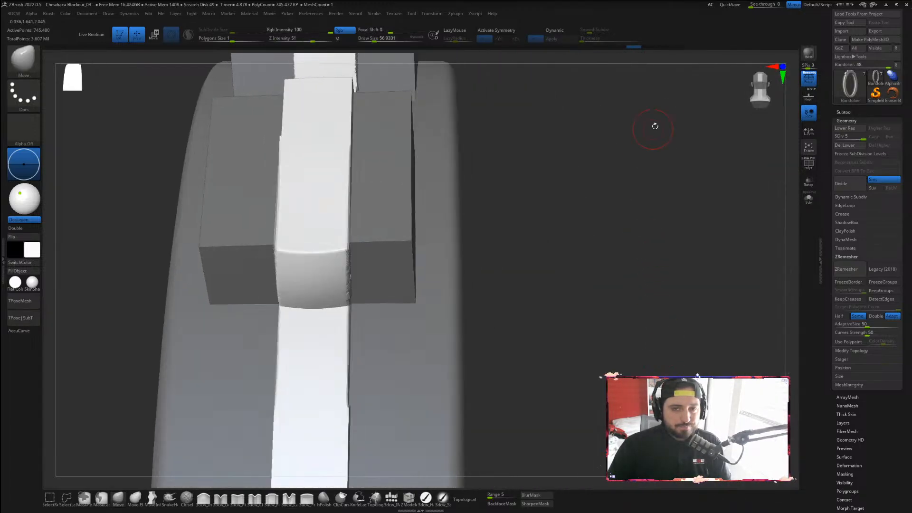
{"action": "left_click_drag", "start_coordinate": [598, 226], "coordinate": [485, 210], "text": "alt"}
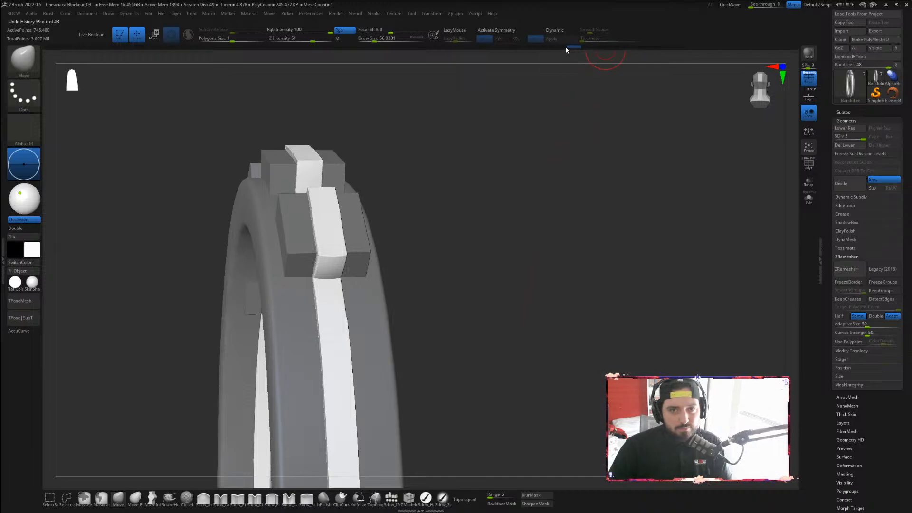
{"action": "left_click_drag", "start_coordinate": [589, 232], "coordinate": [534, 161]}
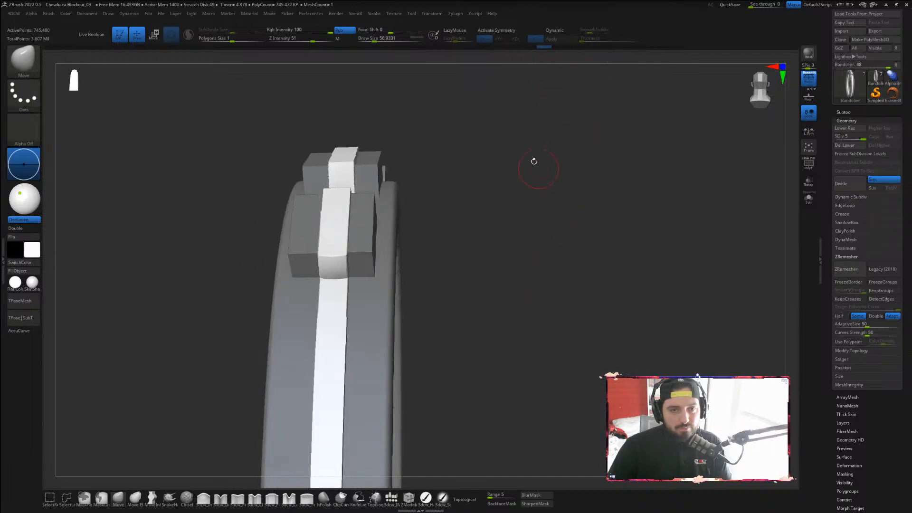
{"action": "left_click", "coordinate": [434, 48]}
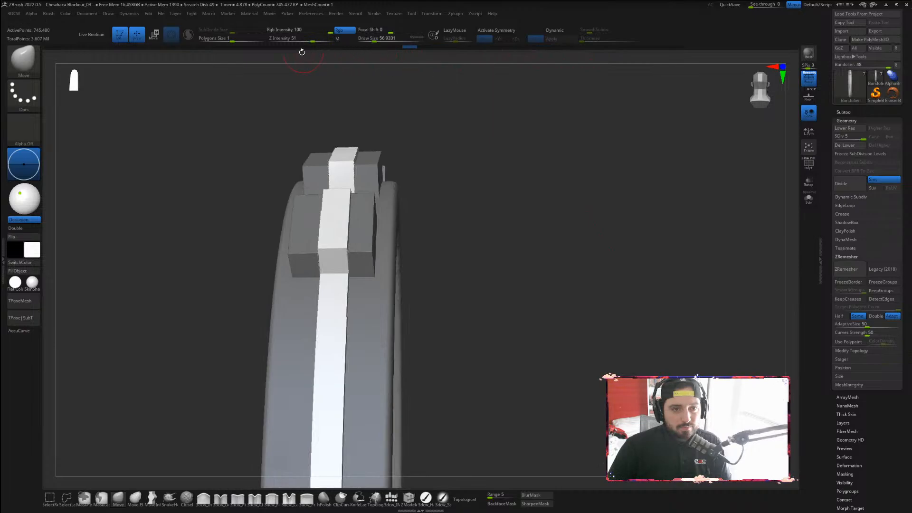
{"action": "left_click", "coordinate": [230, 46]}
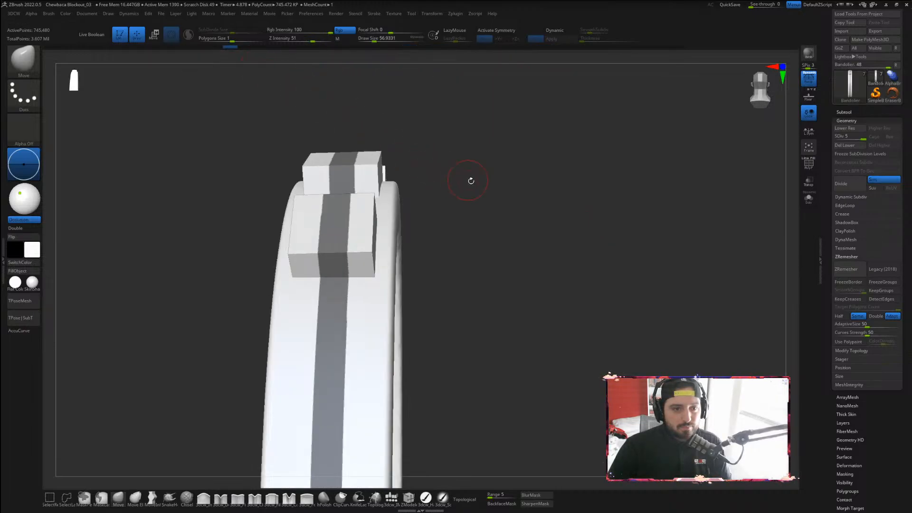
{"action": "left_click", "coordinate": [95, 46]}
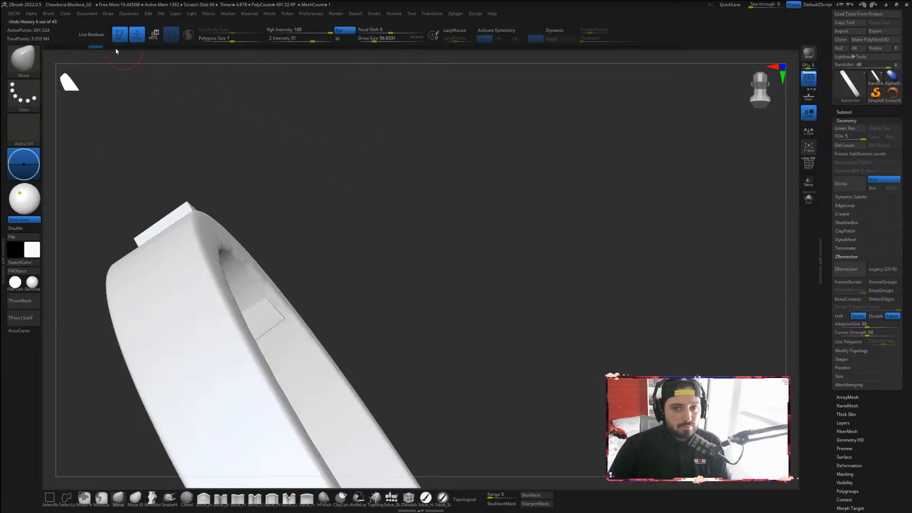
{"action": "left_click", "coordinate": [114, 47]}
{"action": "left_click", "coordinate": [140, 47]}
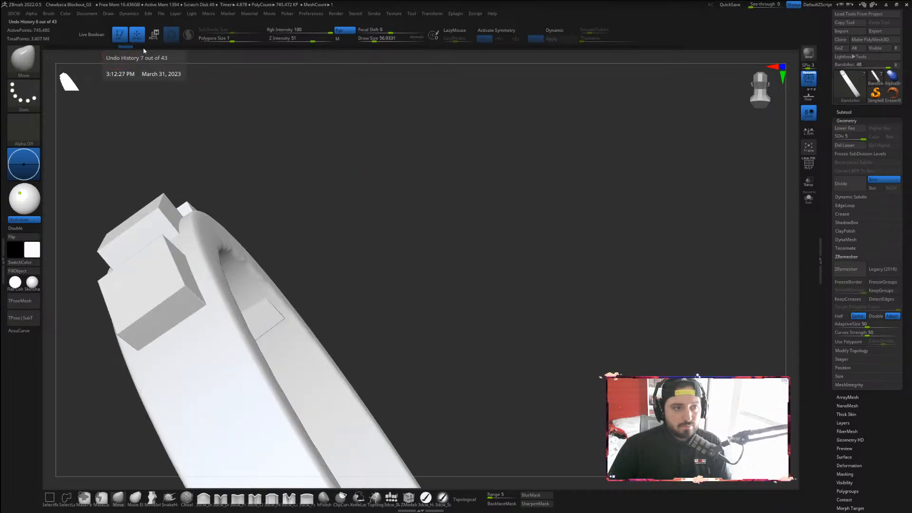
{"action": "left_click", "coordinate": [445, 150]}
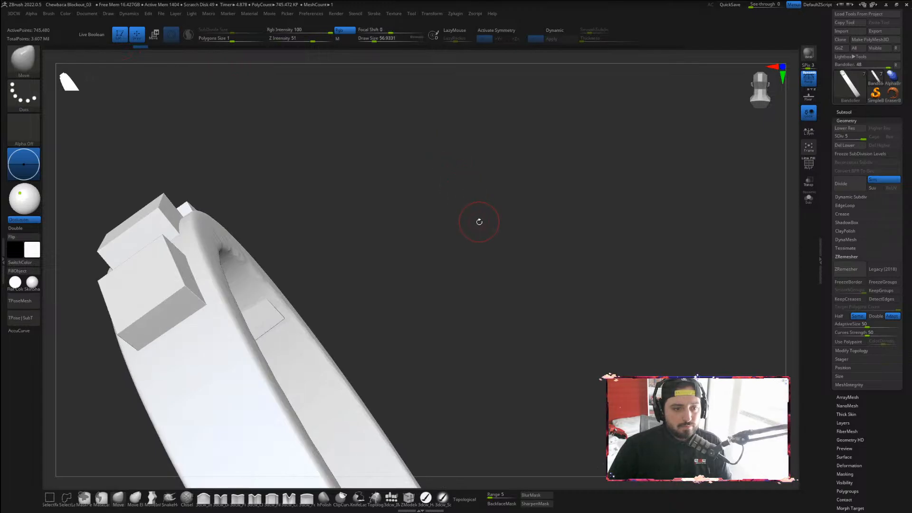
Step forward in the Bandolier's undo history to the masked centre strip and invert the mask so only the strip is editable
{"action": "left_click_drag", "start_coordinate": [472, 265], "coordinate": [293, 180], "text": "alt"}
{"action": "left_click_drag", "start_coordinate": [354, 170], "coordinate": [468, 163]}
{"action": "mouse_move", "coordinate": [467, 163]}
{"action": "left_mouse_down", "text": "alt"}
{"action": "mouse_move", "coordinate": [550, 173]}
{"action": "mouse_move", "coordinate": [535, 171]}
{"action": "mouse_move", "coordinate": [618, 209]}
{"action": "mouse_move", "coordinate": [607, 148]}
{"action": "mouse_move", "coordinate": [561, 105]}
{"action": "left_mouse_up", "text": "alt"}
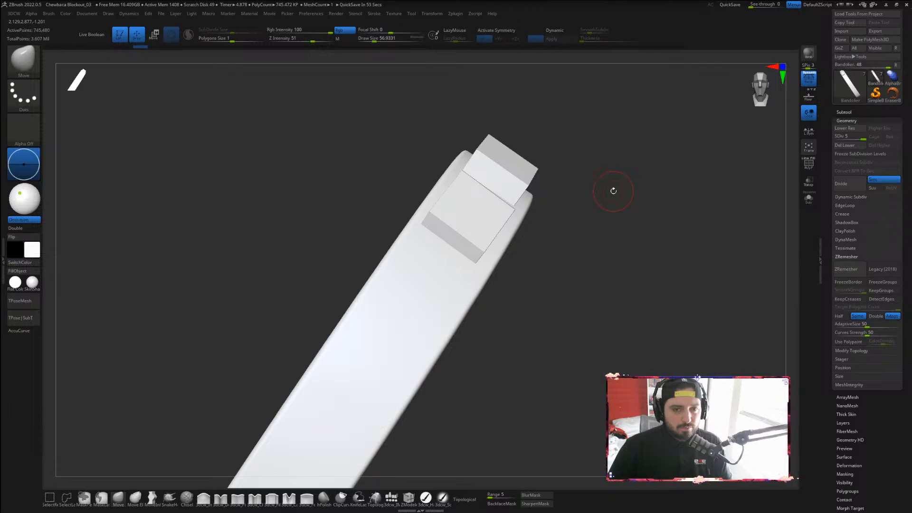
{"action": "left_click", "coordinate": [171, 47]}
{"action": "left_click", "coordinate": [199, 48]}
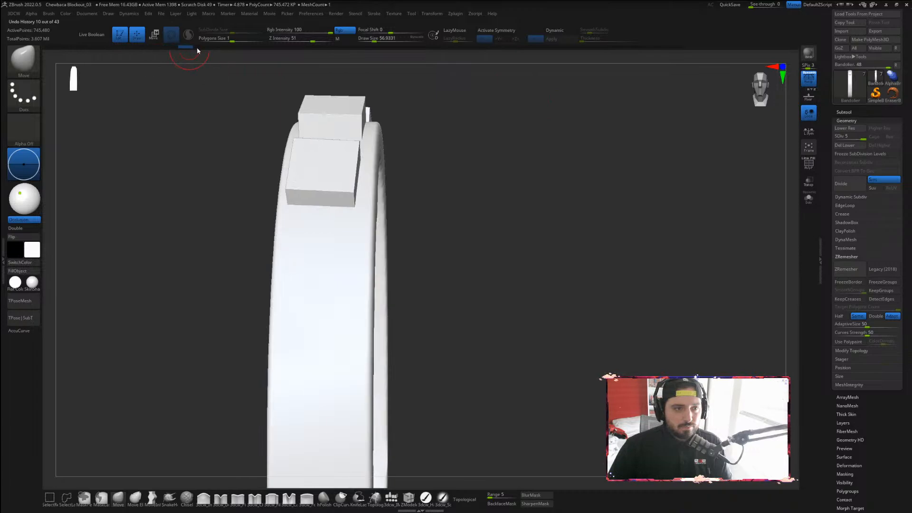
{"action": "left_click", "coordinate": [229, 48]}
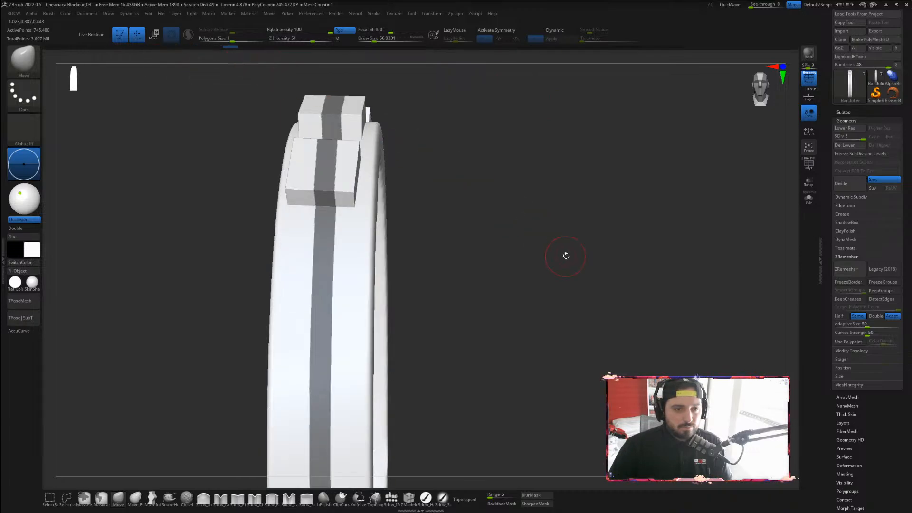
{"action": "left_click", "coordinate": [573, 280], "text": "ctrl"}
{"action": "left_click", "coordinate": [570, 277]}
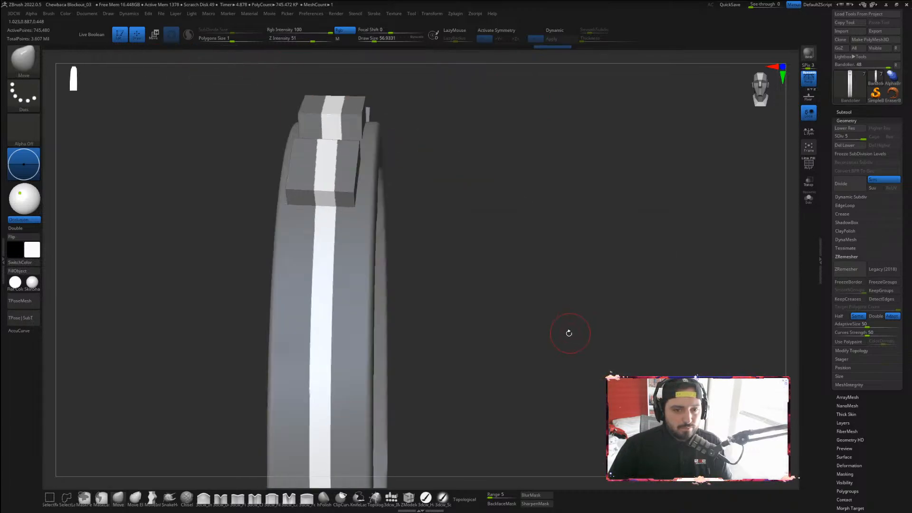
Try scaling the unmasked centre strip up uniformly with the transform gizmo and nudging it slightly upward
{"action": "left_click_drag", "start_coordinate": [468, 169], "coordinate": [478, 177]}
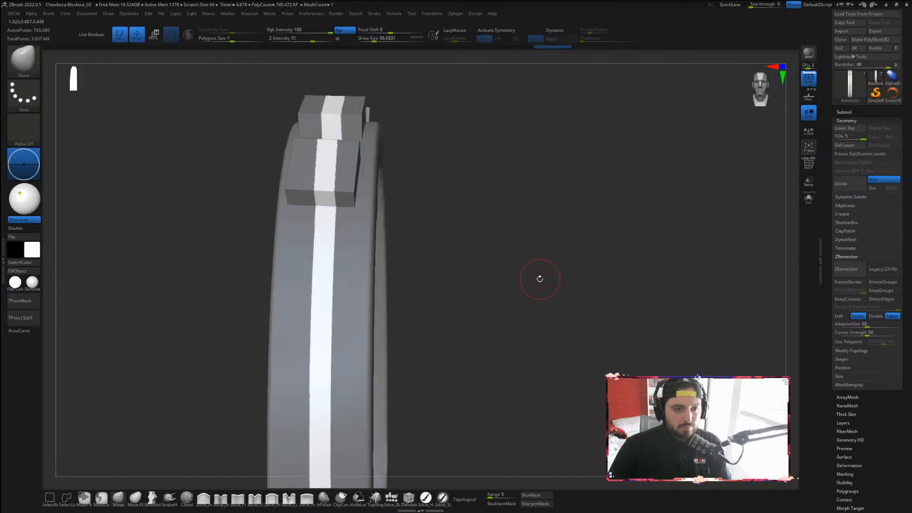
{"action": "left_click_drag", "start_coordinate": [507, 247], "coordinate": [529, 248]}
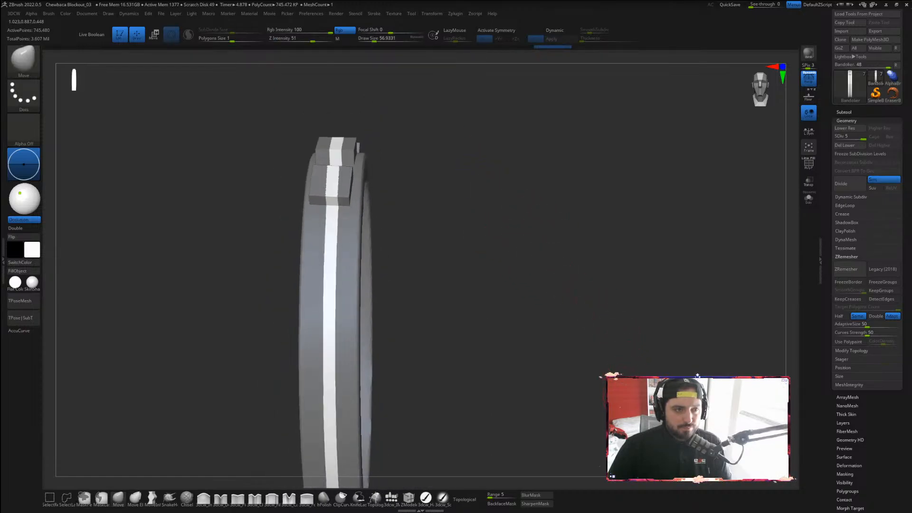
{"action": "left_click_drag", "start_coordinate": [593, 294], "coordinate": [518, 218]}
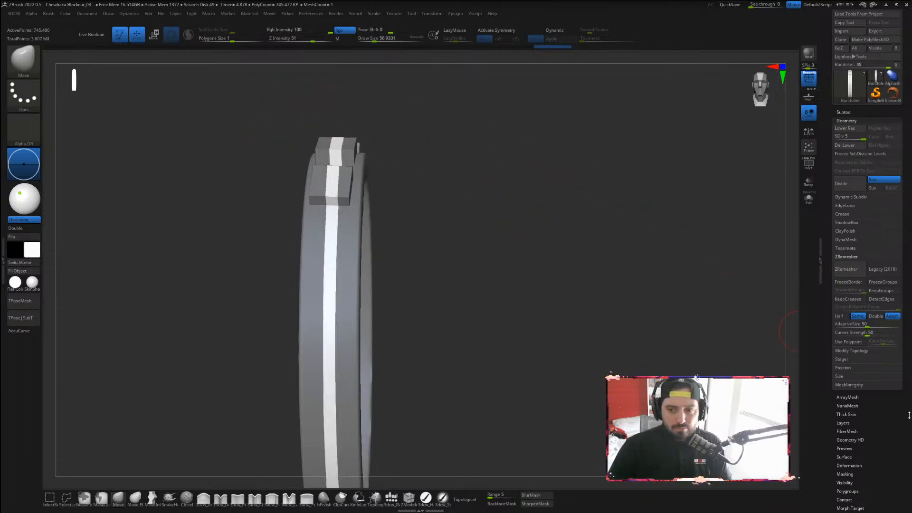
{"action": "left_click_drag", "start_coordinate": [893, 424], "coordinate": [890, 364]}
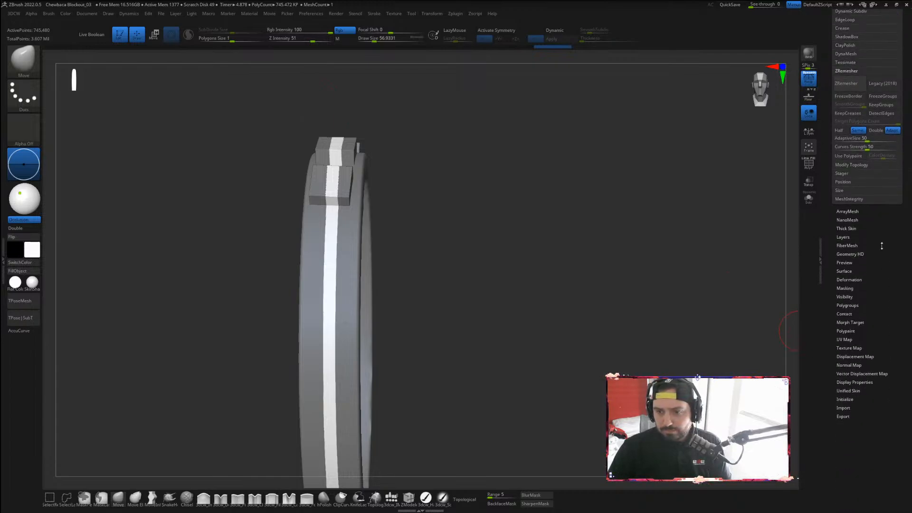
{"action": "left_click_drag", "start_coordinate": [709, 234], "coordinate": [656, 252]}
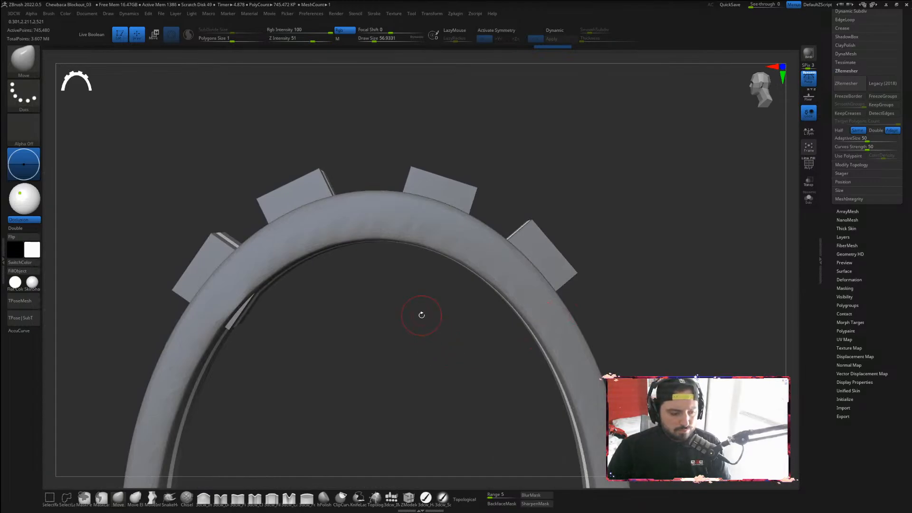
{"action": "key", "text": "r"}
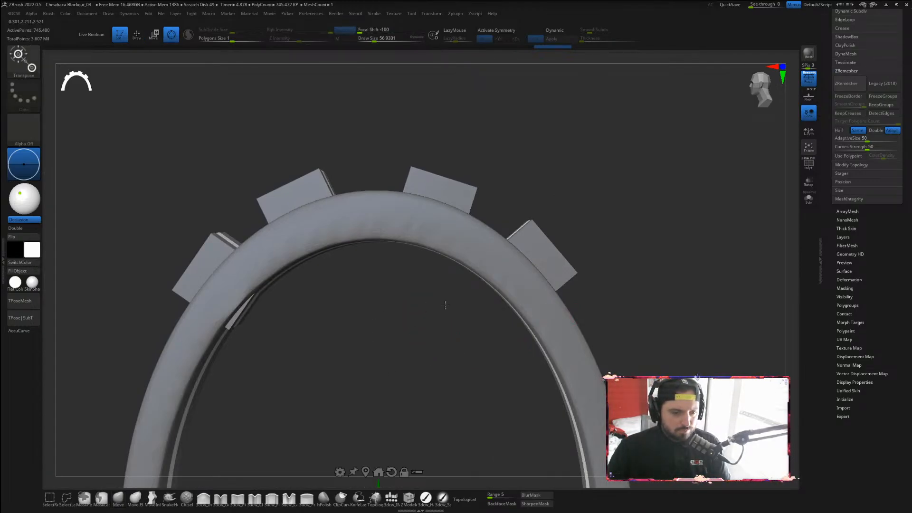
{"action": "mouse_move", "coordinate": [604, 282]}
{"action": "left_mouse_down"}
{"action": "mouse_move", "coordinate": [609, 296]}
{"action": "mouse_move", "coordinate": [561, 282]}
{"action": "mouse_move", "coordinate": [572, 116]}
{"action": "left_mouse_up"}
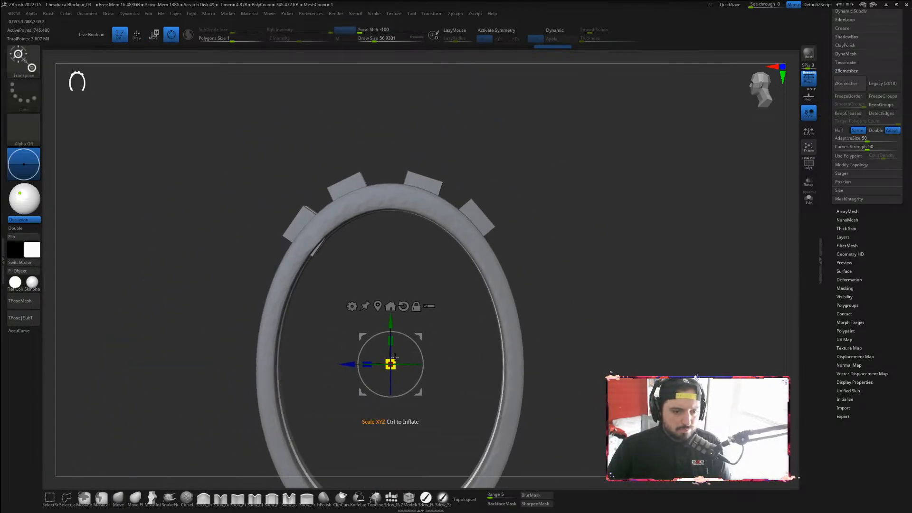
{"action": "left_click_drag", "start_coordinate": [392, 365], "coordinate": [404, 361]}
{"action": "left_click_drag", "start_coordinate": [575, 272], "coordinate": [558, 254]}
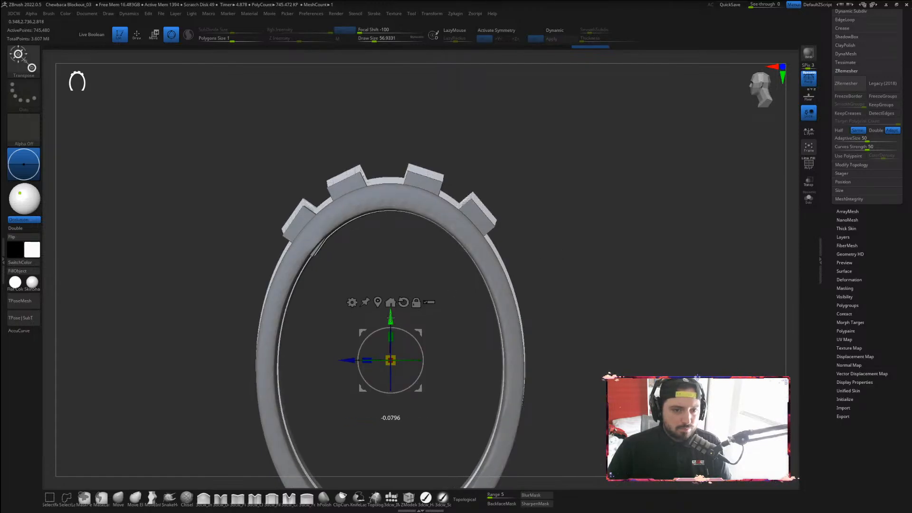
Move the gizmo to the ring's crown, try stretching the centre strip along Z, and adjust its height and depth offset
{"action": "left_click_drag", "start_coordinate": [390, 323], "coordinate": [390, 155]}
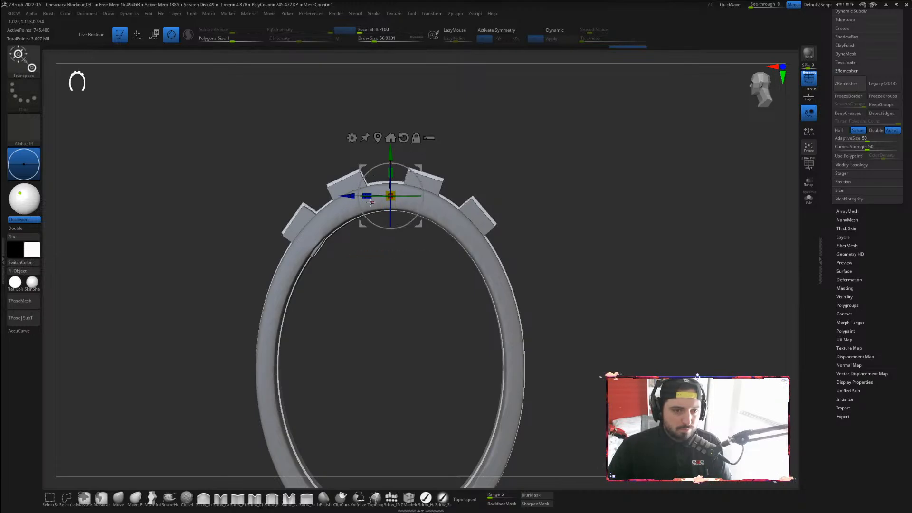
{"action": "left_click_drag", "start_coordinate": [366, 196], "coordinate": [410, 195]}
{"action": "mouse_move", "coordinate": [368, 197]}
{"action": "left_mouse_down"}
{"action": "mouse_move", "coordinate": [386, 199]}
{"action": "mouse_move", "coordinate": [351, 198]}
{"action": "left_mouse_up"}
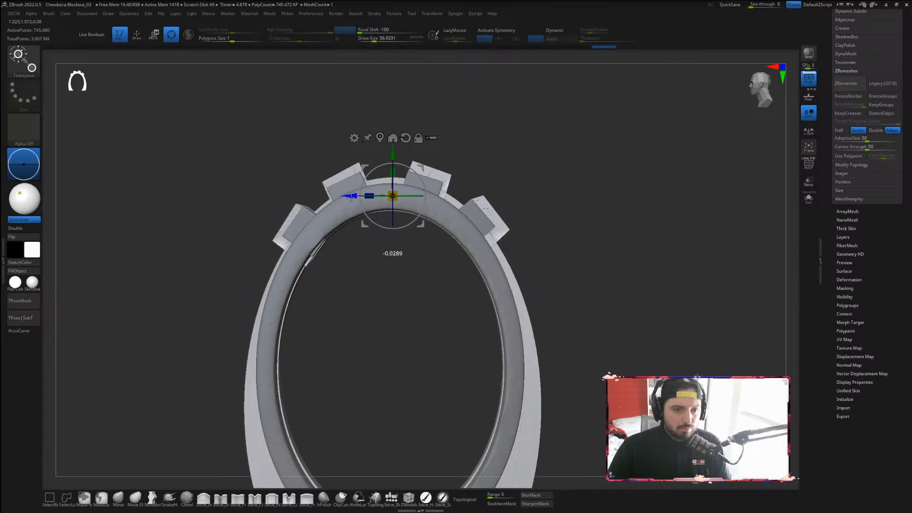
{"action": "left_click_drag", "start_coordinate": [388, 154], "coordinate": [392, 162]}
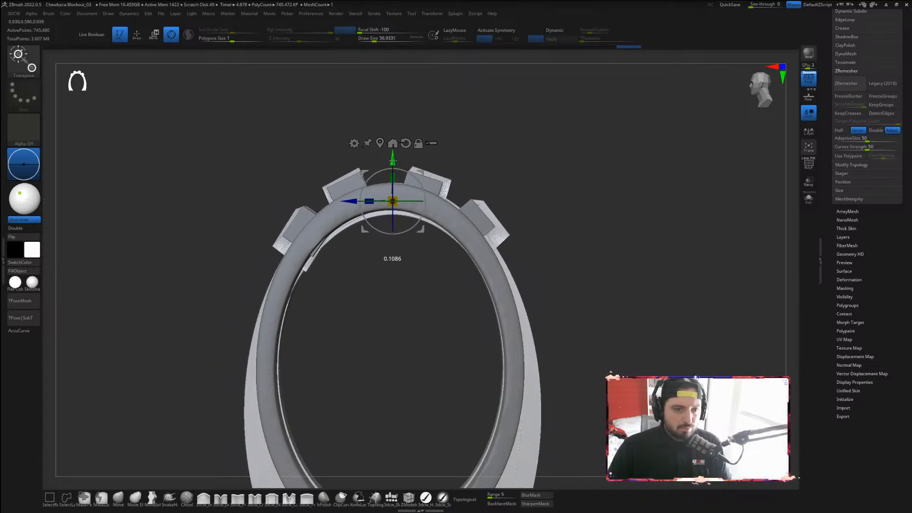
{"action": "left_click_drag", "start_coordinate": [370, 194], "coordinate": [362, 200]}
{"action": "left_click_drag", "start_coordinate": [386, 162], "coordinate": [391, 156]}
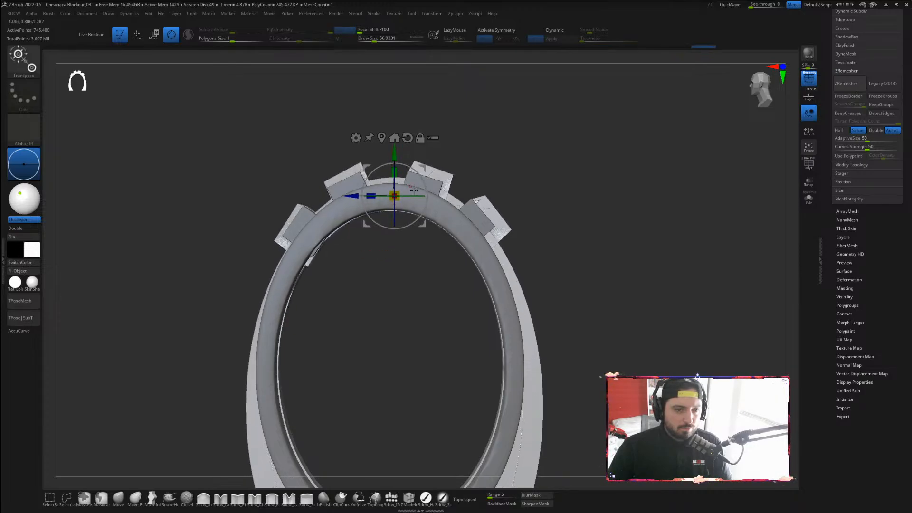
Undo the centre strip's trial scaling and moves, and inspect the strip over the pouches
{"action": "mouse_move", "coordinate": [413, 189]}
{"action": "left_mouse_down"}
{"action": "mouse_move", "coordinate": [632, 316]}
{"action": "mouse_move", "coordinate": [620, 317]}
{"action": "mouse_move", "coordinate": [598, 261]}
{"action": "mouse_move", "coordinate": [617, 263]}
{"action": "mouse_move", "coordinate": [533, 197]}
{"action": "mouse_move", "coordinate": [551, 200]}
{"action": "left_mouse_up"}
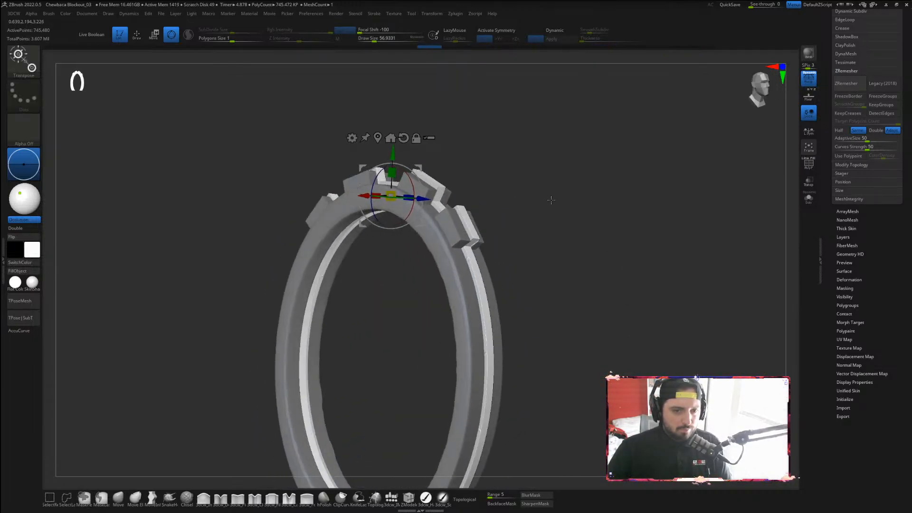
{"action": "left_click_drag", "start_coordinate": [544, 169], "coordinate": [532, 200]}
{"action": "left_click_drag", "start_coordinate": [504, 116], "coordinate": [614, 164]}
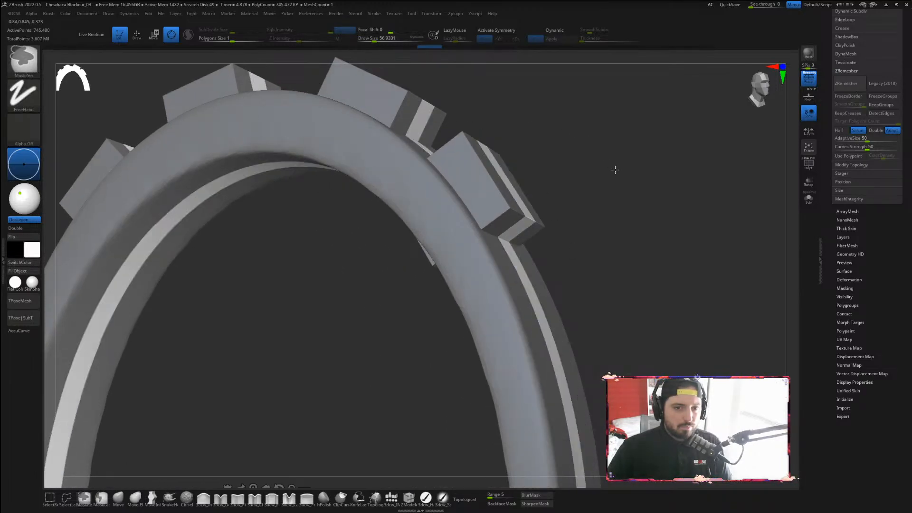
{"action": "left_click_drag", "start_coordinate": [617, 196], "coordinate": [587, 218]}
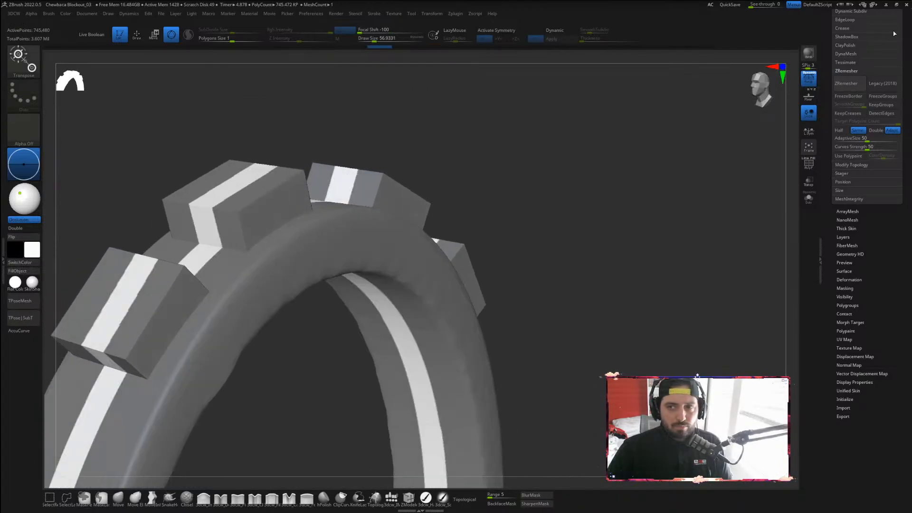
Show the shoulders subtool together with the Bandolier and clear the Bandolier's mask
{"action": "left_click_drag", "start_coordinate": [909, 64], "coordinate": [906, 141]}
{"action": "left_click", "coordinate": [842, 131]}
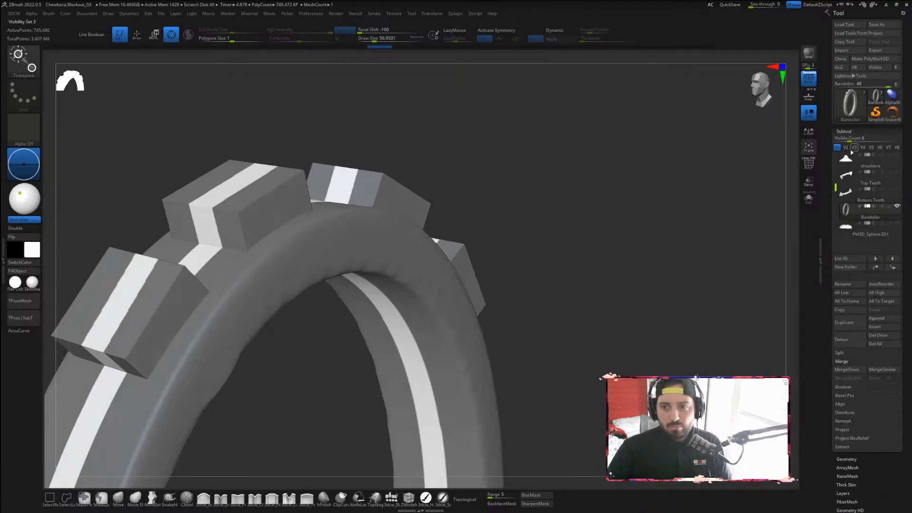
{"action": "left_click", "coordinate": [897, 155]}
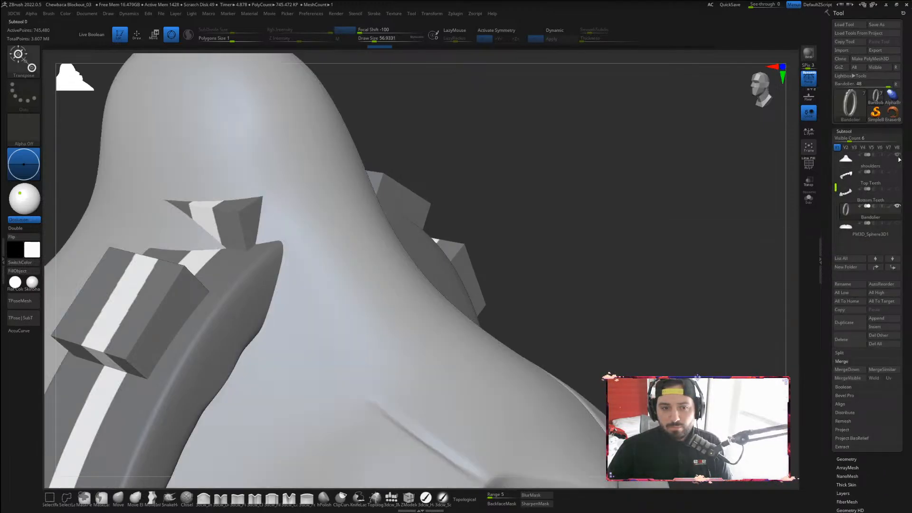
{"action": "left_click_drag", "start_coordinate": [558, 245], "coordinate": [507, 102], "text": "alt"}
{"action": "mouse_move", "coordinate": [533, 199]}
{"action": "left_mouse_down"}
{"action": "mouse_move", "coordinate": [472, 202]}
{"action": "mouse_move", "coordinate": [537, 217]}
{"action": "mouse_move", "coordinate": [554, 209]}
{"action": "mouse_move", "coordinate": [560, 267]}
{"action": "mouse_move", "coordinate": [580, 271]}
{"action": "mouse_move", "coordinate": [545, 285]}
{"action": "mouse_move", "coordinate": [557, 199]}
{"action": "left_mouse_up"}
{"action": "left_click", "coordinate": [551, 208], "text": "ctrl"}
{"action": "left_click_drag", "start_coordinate": [548, 152], "coordinate": [625, 137], "text": "alt"}
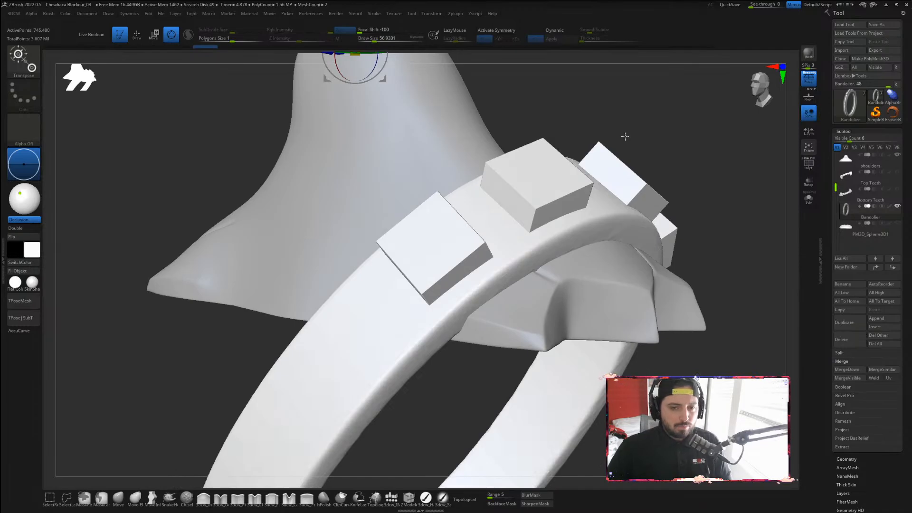
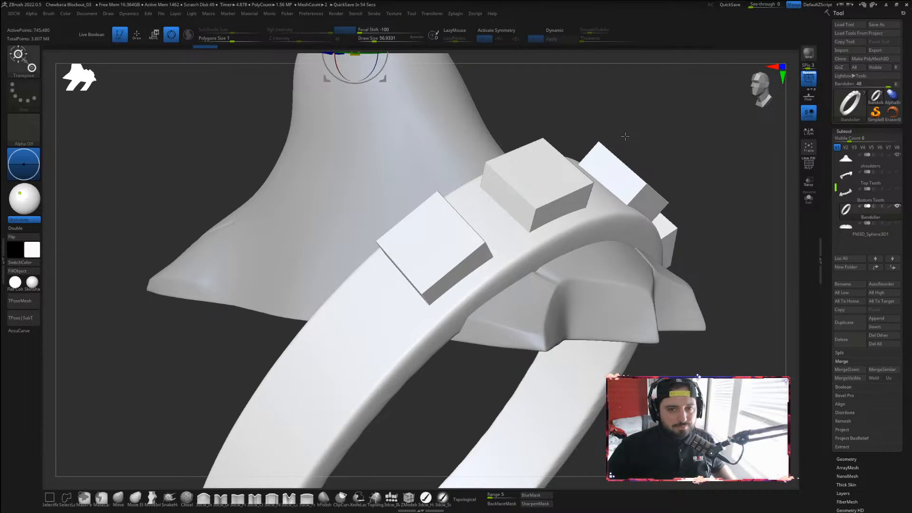
{"action": "left_click_drag", "start_coordinate": [625, 136], "coordinate": [496, 198]}
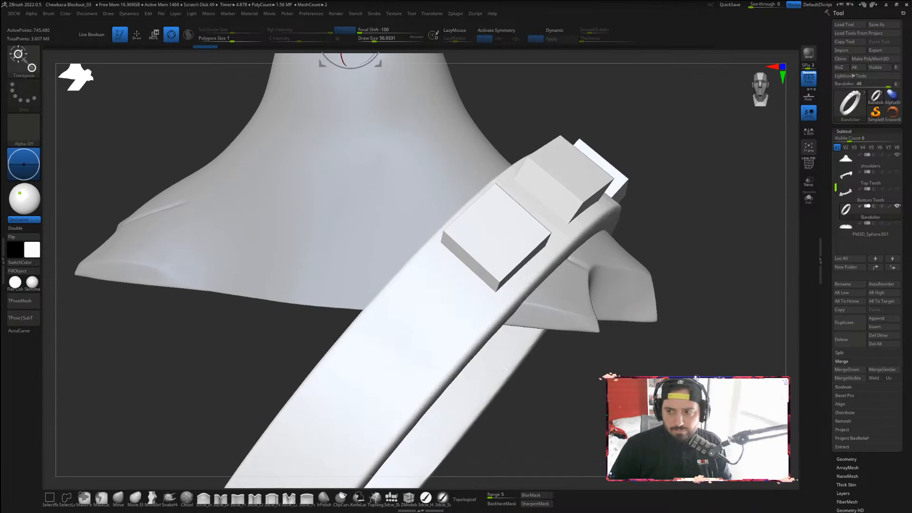
Switch to File Explorer, open the recent Chewbacca reference image maxresdefault.jpg to check its bandolier, and delete the image from the viewer
{"action": "key", "text": "super+e"}
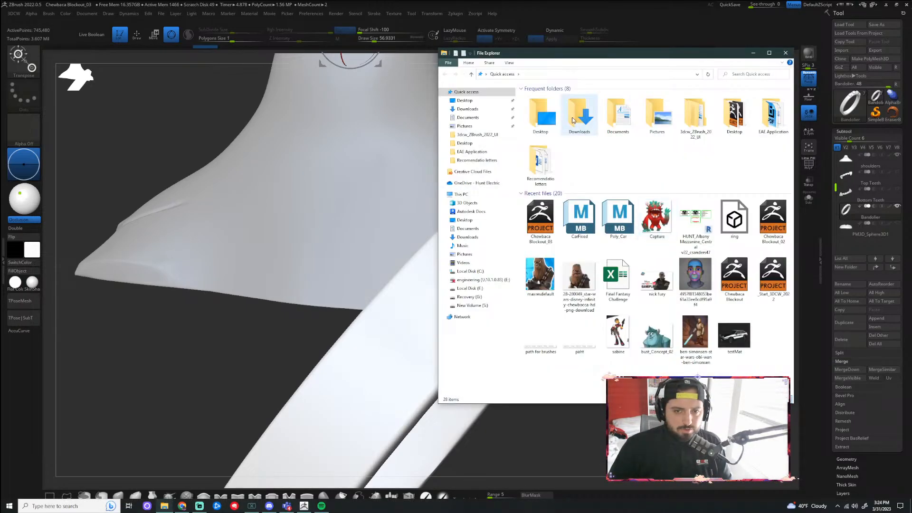
{"action": "left_click", "coordinate": [548, 277]}
{"action": "double_click", "coordinate": [546, 277]}
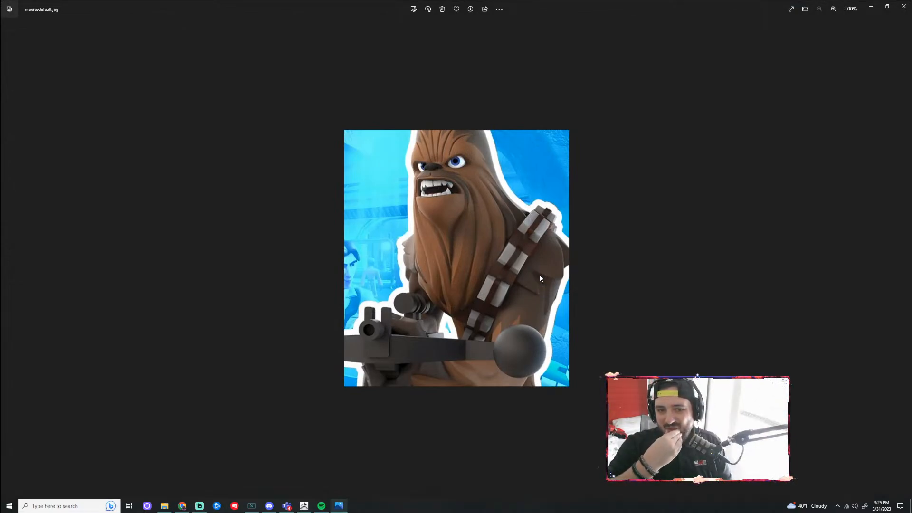
{"action": "key", "text": "Delete"}
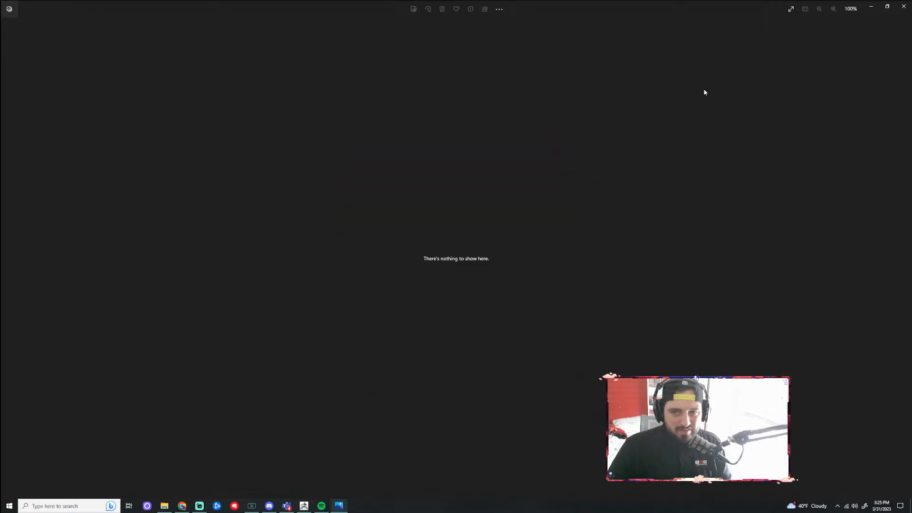
Check the Disney Infinity Chewbacca reference image's bandolier from the recent files, and return to ZBrush
{"action": "left_click", "coordinate": [903, 7]}
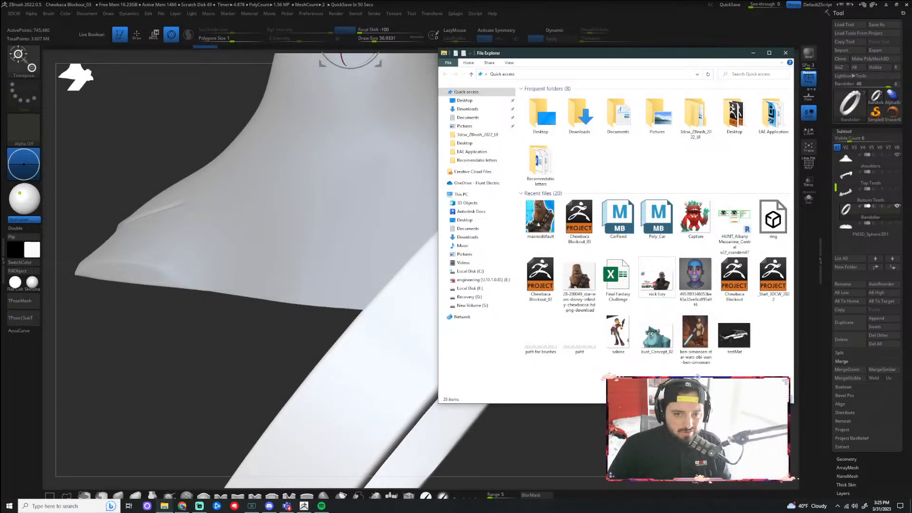
{"action": "double_click", "coordinate": [579, 283]}
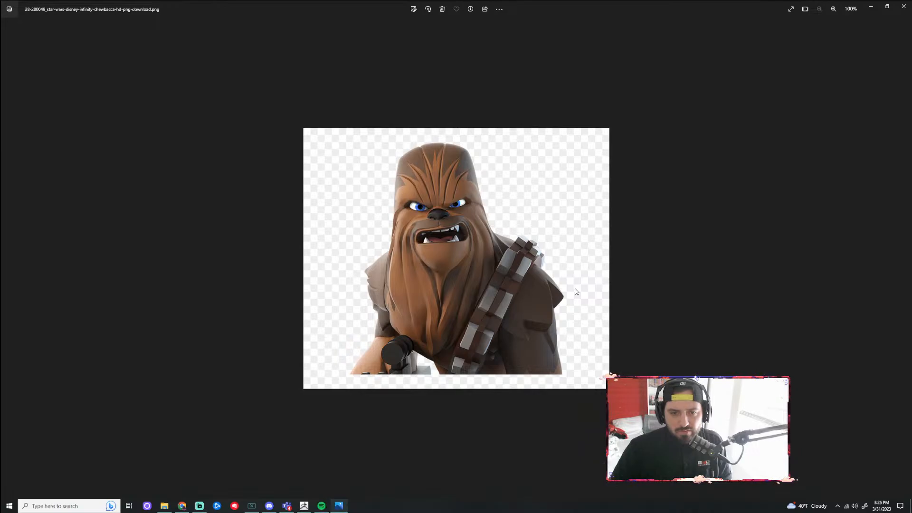
{"action": "left_click", "coordinate": [904, 6]}
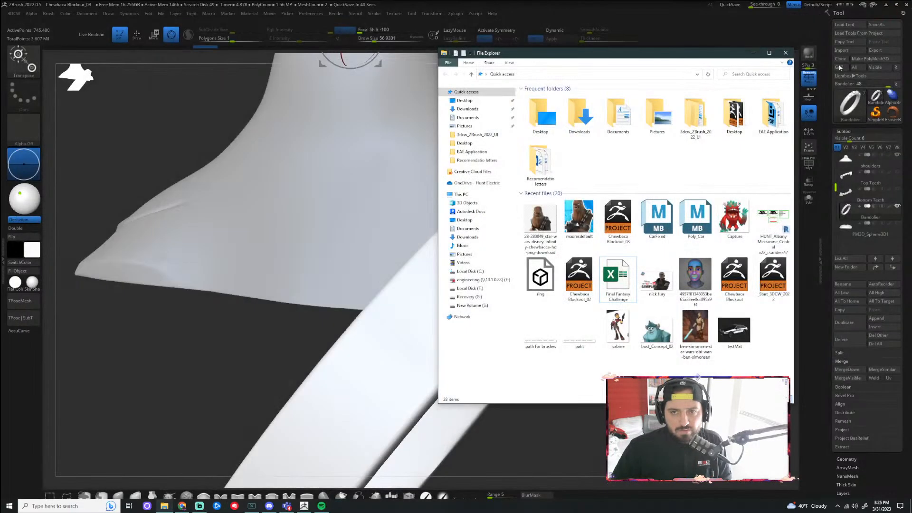
{"action": "left_click", "coordinate": [755, 53]}
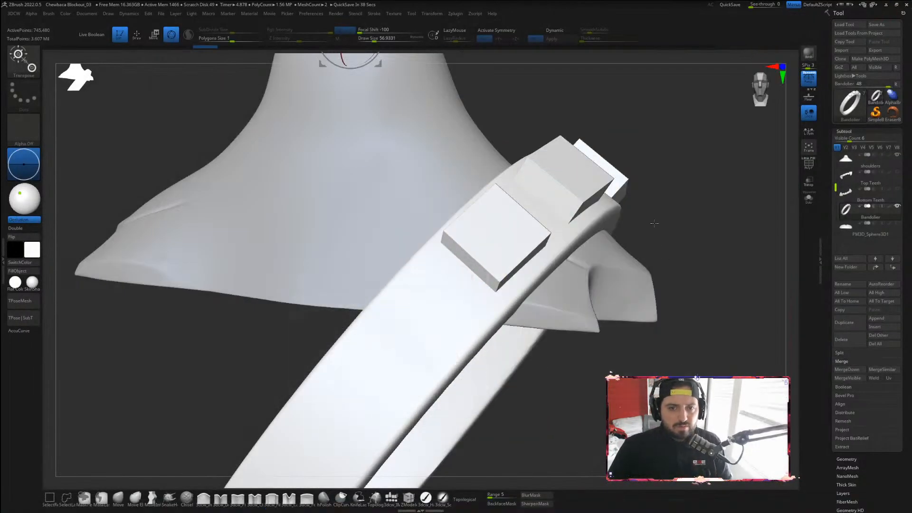
Restore the Bandolier to its earlier upright, untilted state in the undo history, and hide the shoulders subtool
{"action": "left_click_drag", "start_coordinate": [654, 223], "coordinate": [710, 236]}
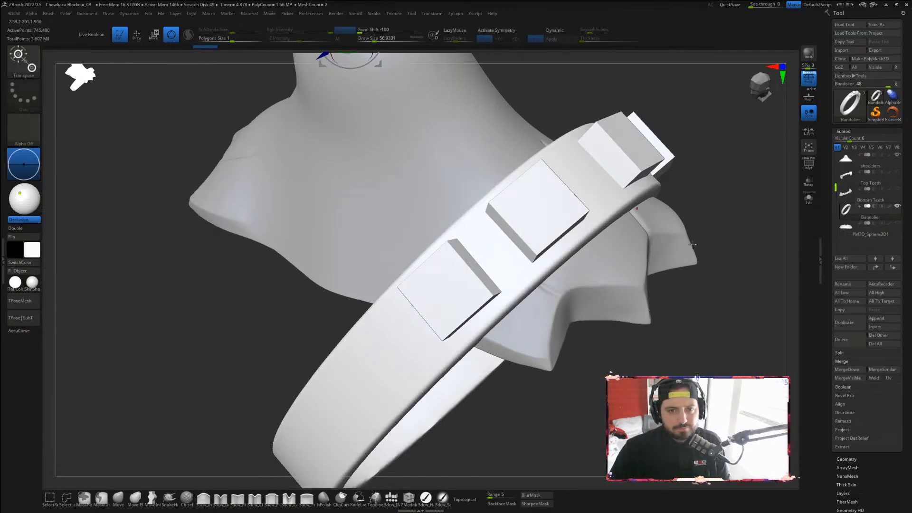
{"action": "key", "text": "q"}
{"action": "mouse_move", "coordinate": [693, 244]}
{"action": "left_mouse_down"}
{"action": "mouse_move", "coordinate": [719, 244]}
{"action": "mouse_move", "coordinate": [726, 230]}
{"action": "left_mouse_up"}
{"action": "left_click_drag", "start_coordinate": [717, 337], "coordinate": [583, 319], "text": "alt"}
{"action": "left_click", "coordinate": [231, 46]}
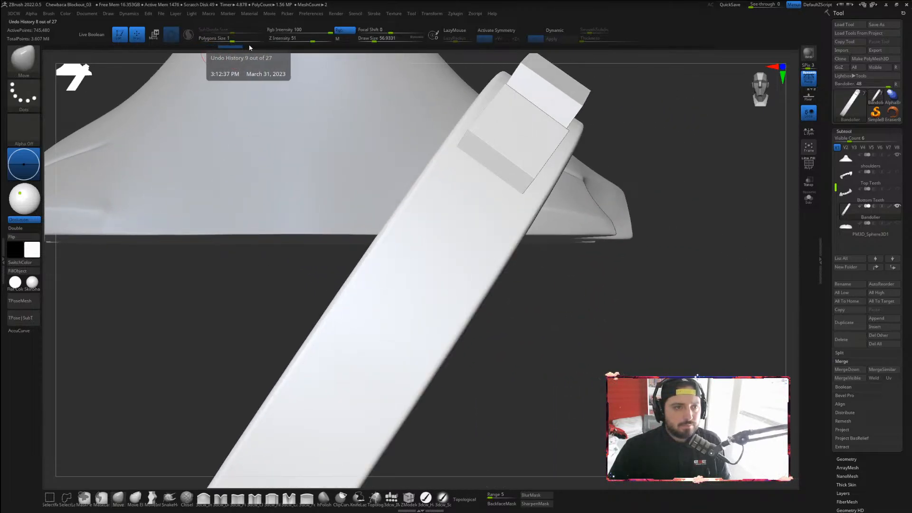
{"action": "left_click", "coordinate": [254, 46]}
{"action": "left_click_drag", "start_coordinate": [546, 291], "coordinate": [544, 289]}
{"action": "key", "text": "f"}
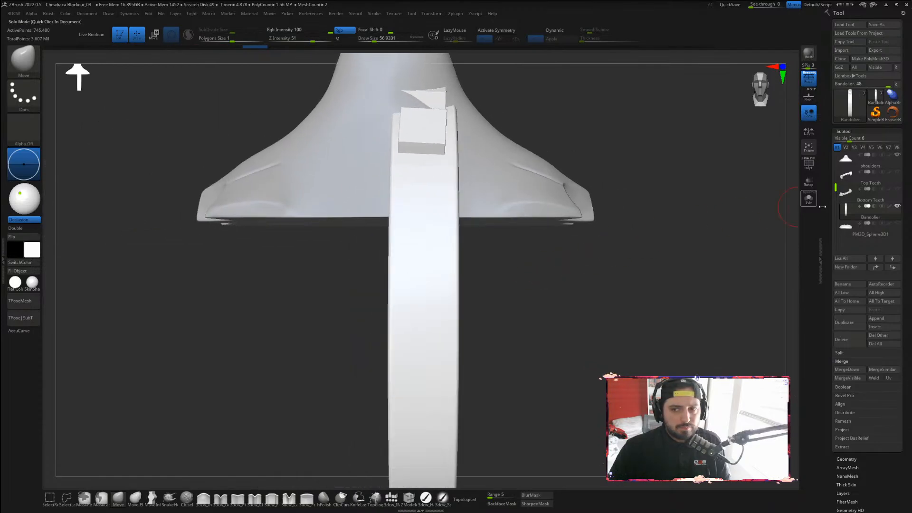
{"action": "left_click", "coordinate": [898, 156]}
{"action": "left_click_drag", "start_coordinate": [528, 157], "coordinate": [532, 195], "text": "alt"}
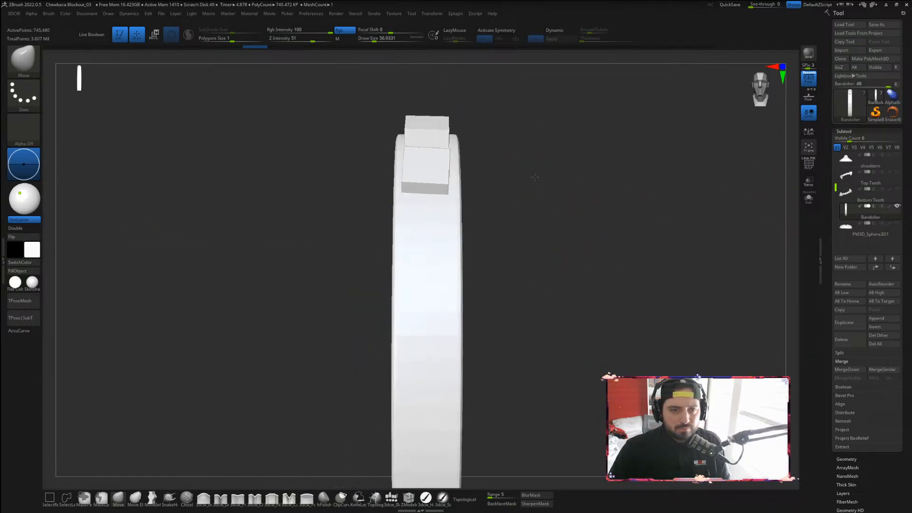
{"action": "left_click_drag", "start_coordinate": [422, 83], "coordinate": [423, 409], "text": "ctrl"}
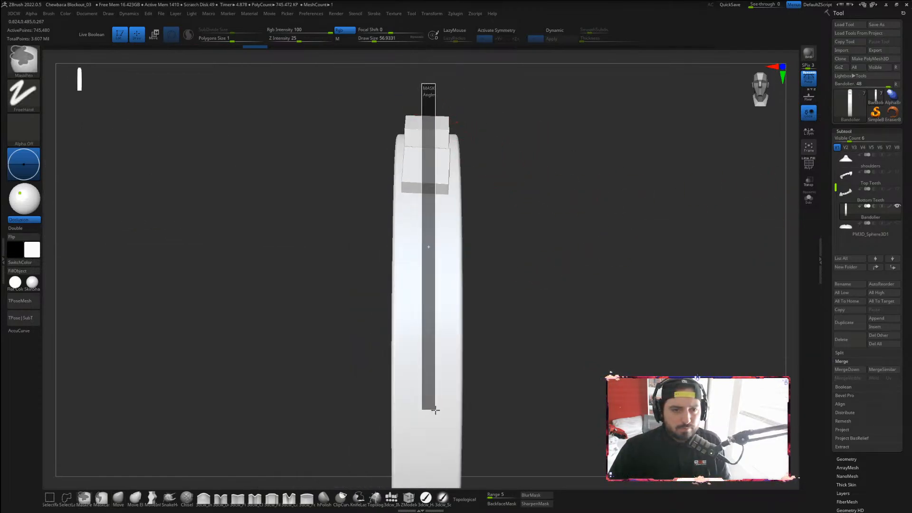
{"action": "left_click_drag", "start_coordinate": [573, 302], "coordinate": [603, 275]}
{"action": "key", "text": "ctrl+z"}
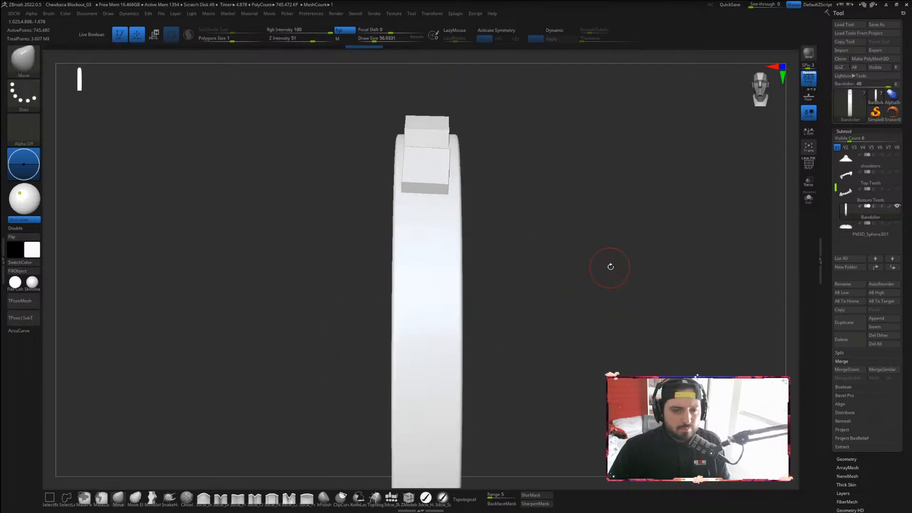
Select the PM3D_Sphere3D1 subtool and append a Cube3D as a new subtool
{"action": "left_click", "coordinate": [851, 234]}
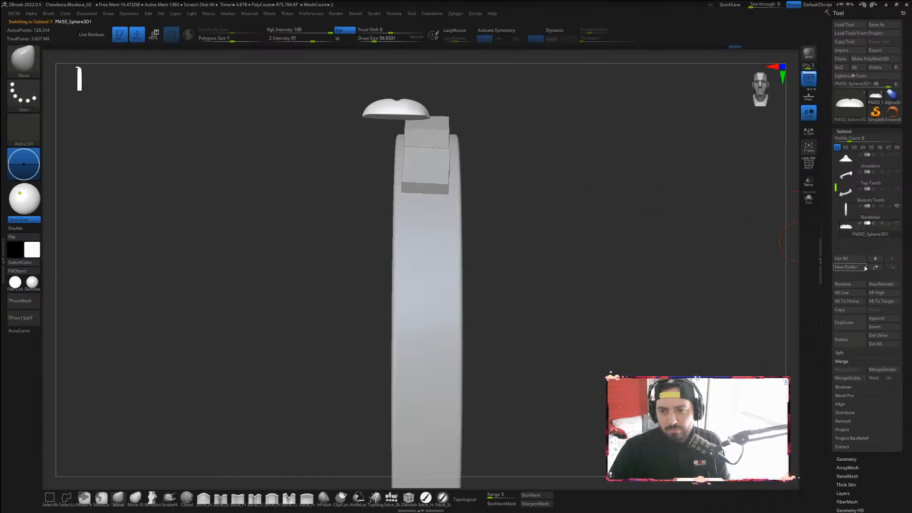
{"action": "left_click", "coordinate": [893, 319]}
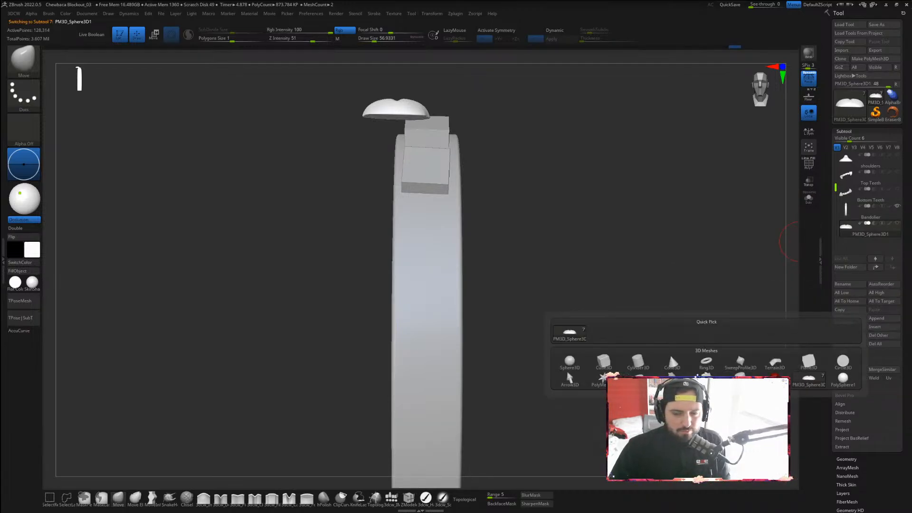
{"action": "left_click", "coordinate": [840, 384]}
{"action": "left_click", "coordinate": [897, 319]}
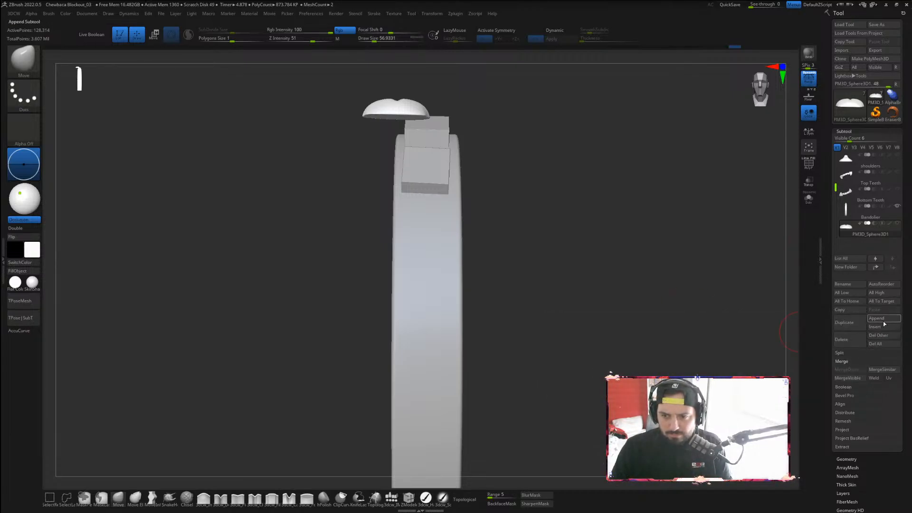
{"action": "left_click", "coordinate": [883, 318]}
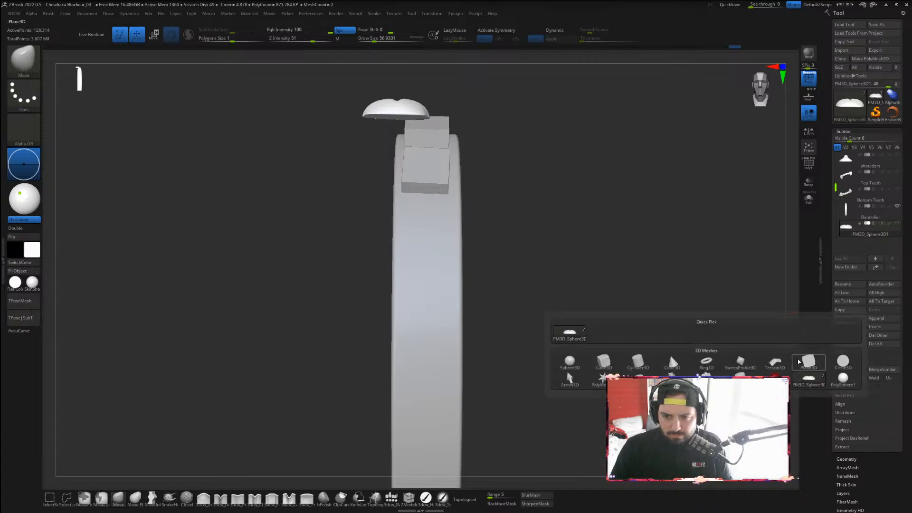
{"action": "left_click", "coordinate": [608, 364]}
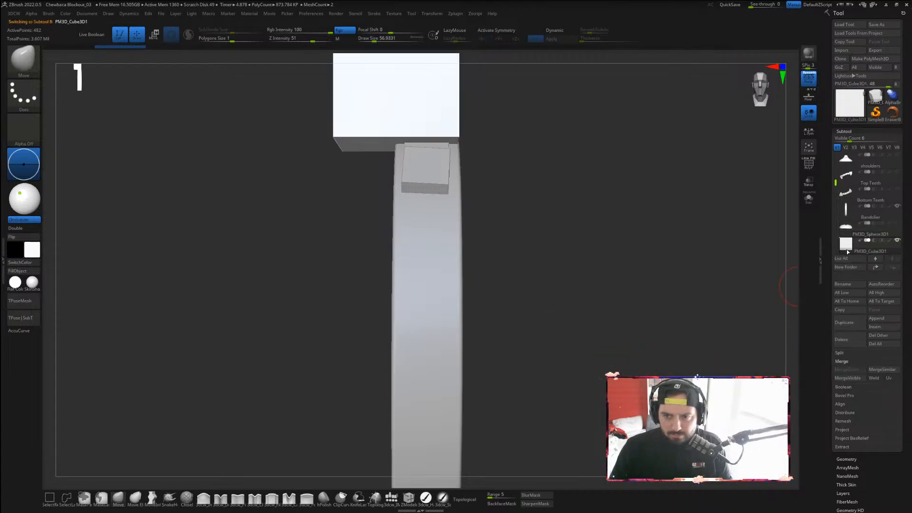
Import the ring mesh from the main Desktop folder to replace the appended cube
{"action": "left_click", "coordinate": [842, 50]}
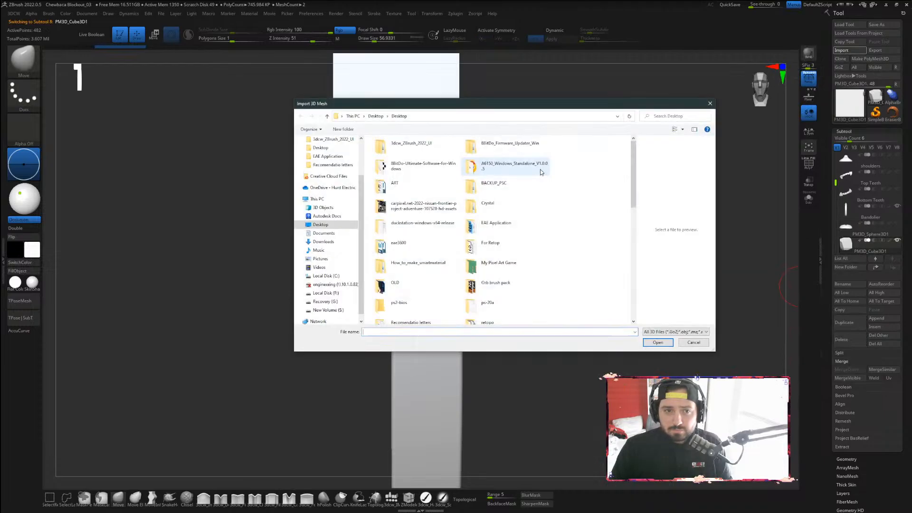
{"action": "scroll", "coordinate": [638, 197], "scroll_direction": "down", "scroll_amount": 15}
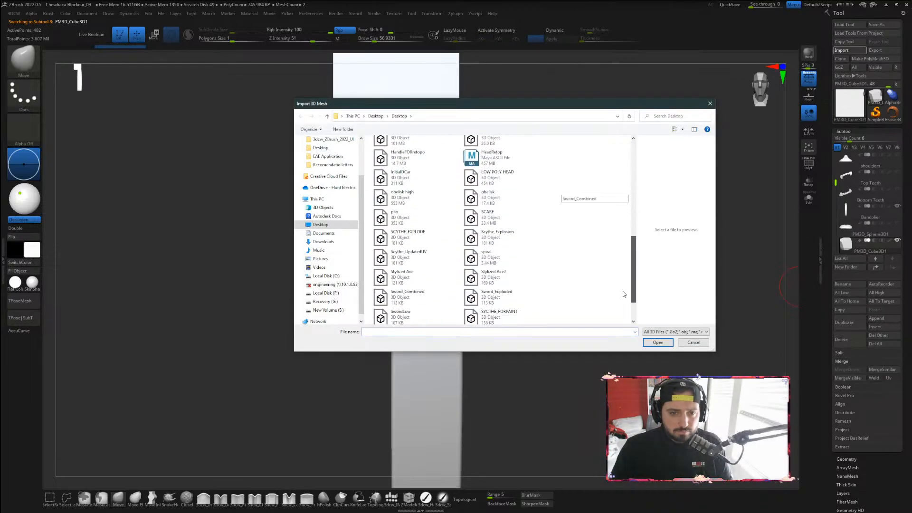
{"action": "scroll", "coordinate": [622, 321], "scroll_direction": "up", "scroll_amount": 15}
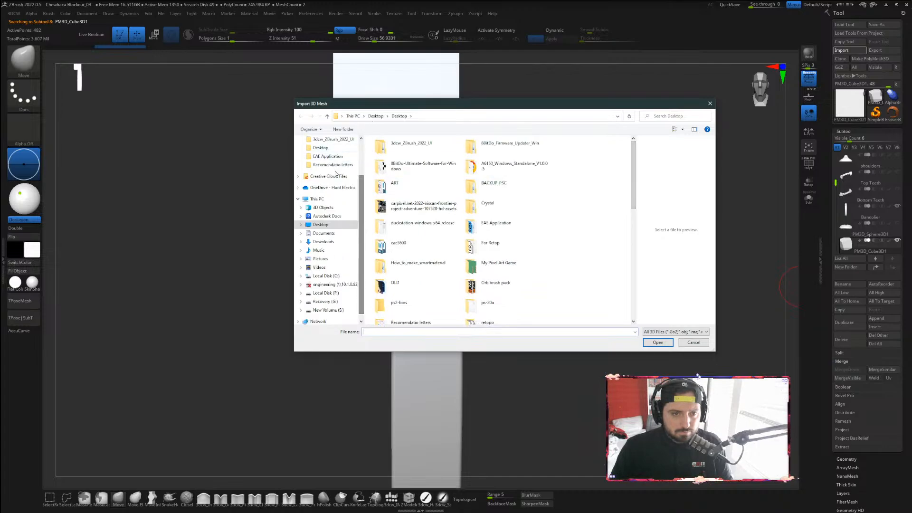
{"action": "left_click", "coordinate": [326, 224]}
{"action": "left_click", "coordinate": [502, 209]}
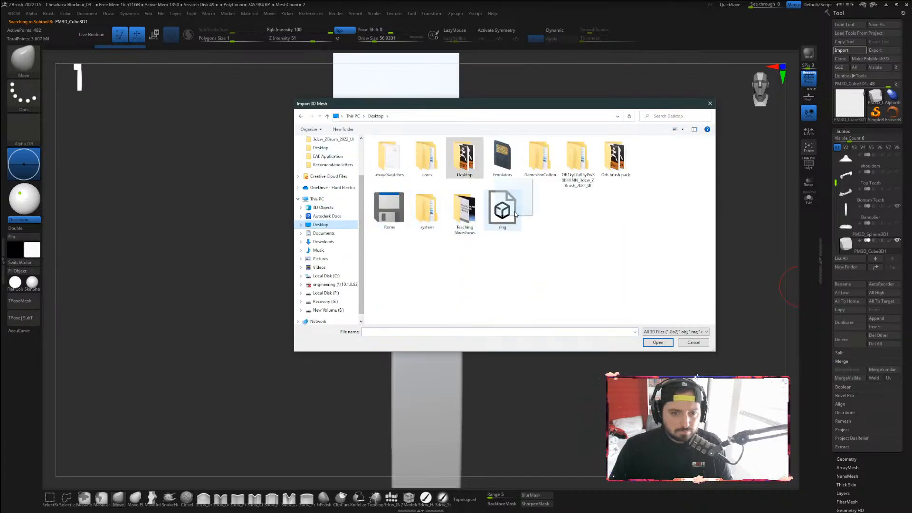
{"action": "left_click", "coordinate": [656, 343]}
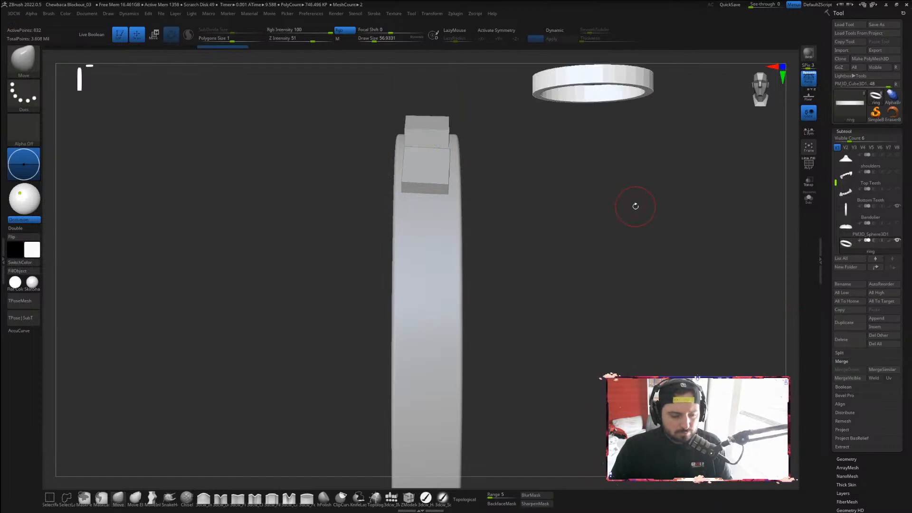
Centre the gizmo on the imported ring, rotate the ring upright, and move it in line with the Bandolier's centre
{"action": "key", "text": "w"}
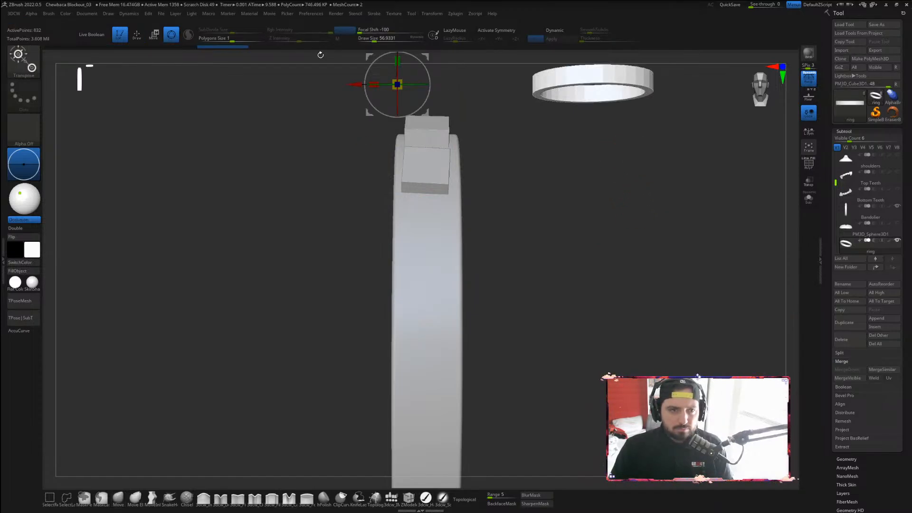
{"action": "left_click_drag", "start_coordinate": [515, 106], "coordinate": [483, 198], "text": "alt"}
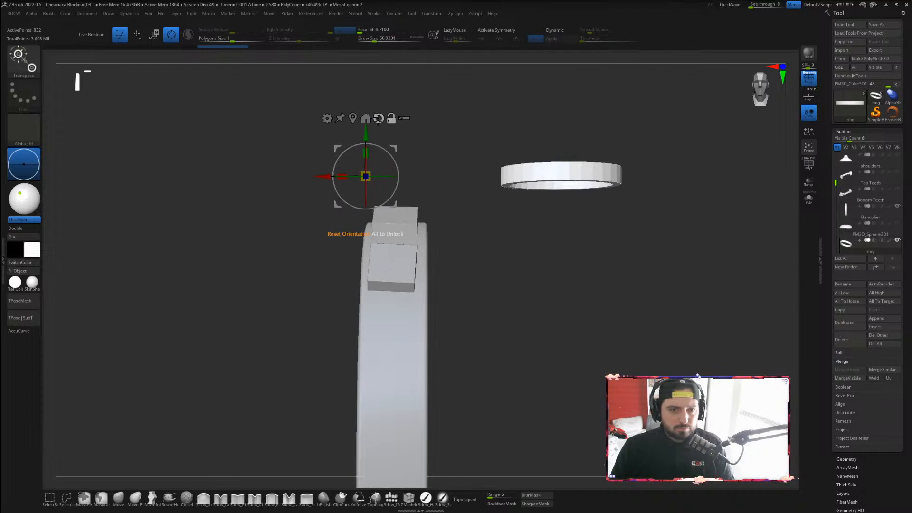
{"action": "left_click", "coordinate": [560, 176]}
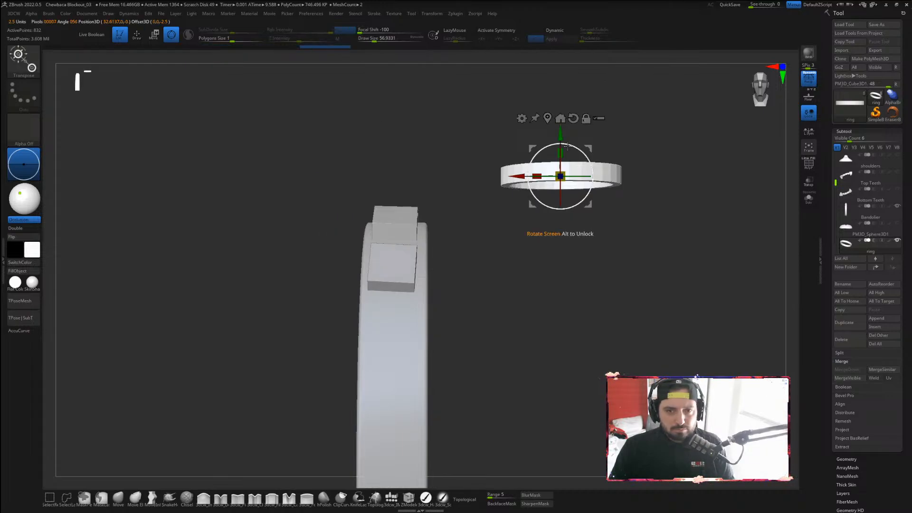
{"action": "left_click_drag", "start_coordinate": [569, 144], "coordinate": [440, 183]}
{"action": "left_click_drag", "start_coordinate": [397, 135], "coordinate": [398, 225]}
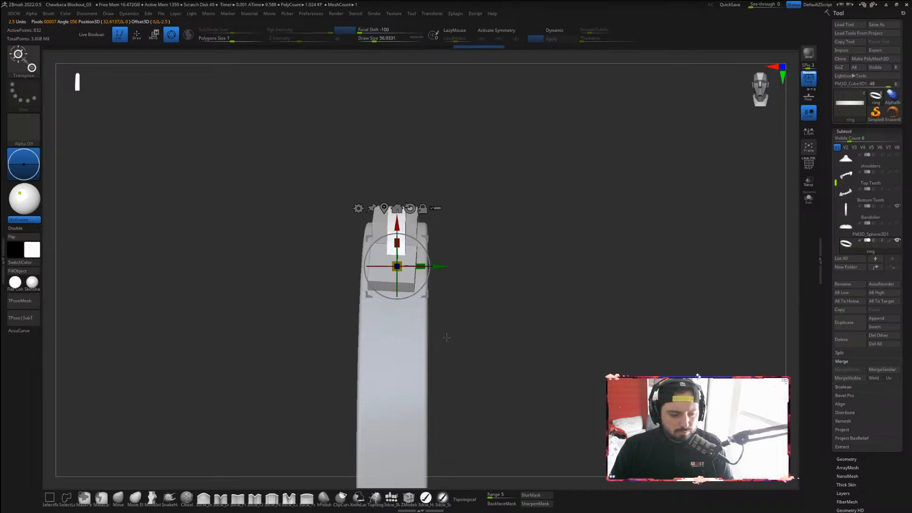
Move the ring concentric with the Bandolier in side view, and scale it into an oval of matching proportions
{"action": "left_click_drag", "start_coordinate": [399, 266], "coordinate": [565, 177]}
{"action": "left_click_drag", "start_coordinate": [454, 74], "coordinate": [454, 116]}
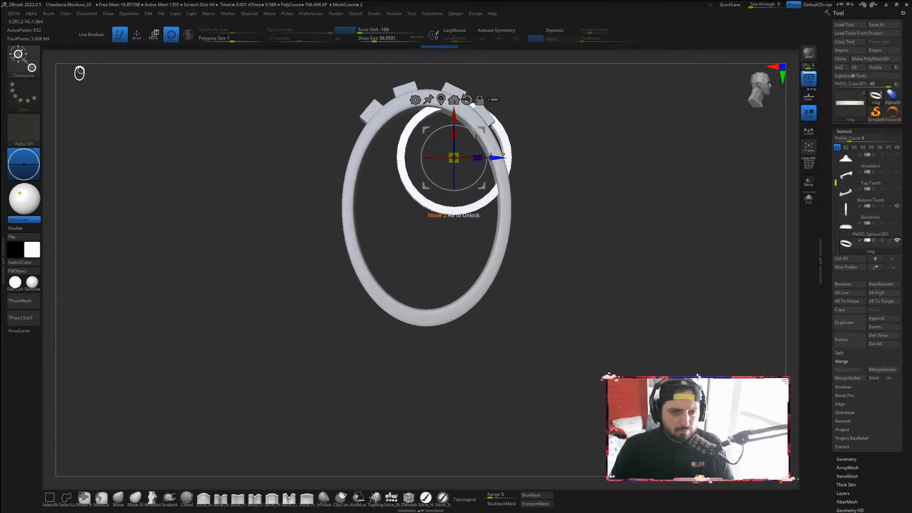
{"action": "left_click_drag", "start_coordinate": [498, 159], "coordinate": [427, 220]}
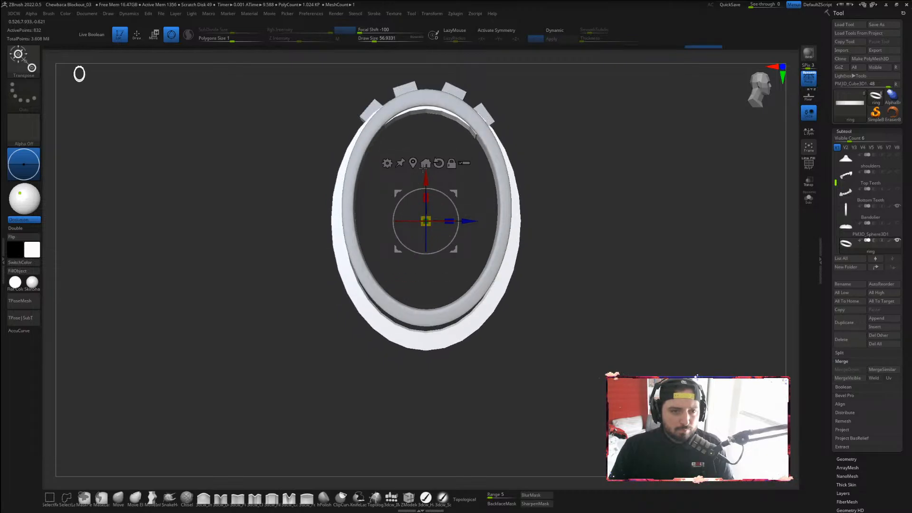
{"action": "right_click_drag", "start_coordinate": [423, 169], "coordinate": [583, 183]}
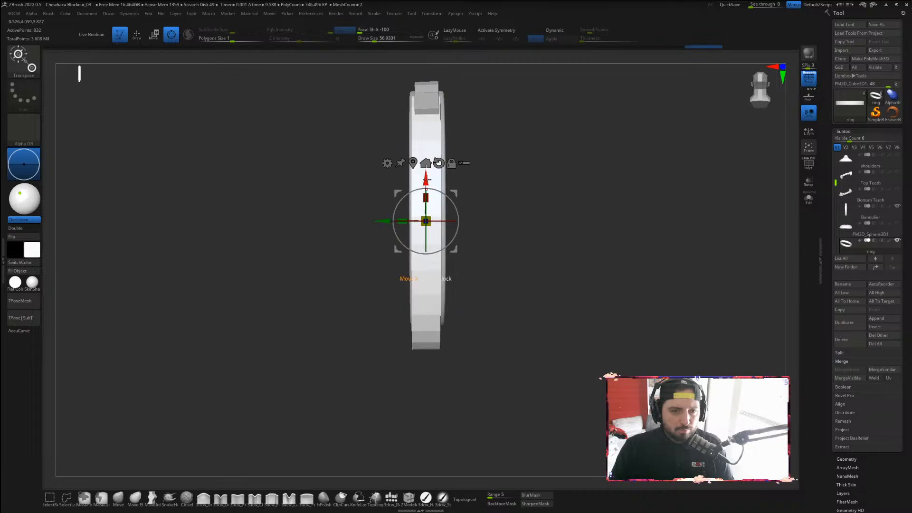
{"action": "left_click_drag", "start_coordinate": [427, 180], "coordinate": [427, 172]}
Nudge the ring across the Bandolier's width and narrow it into a thin centre strip
{"action": "right_click_drag", "start_coordinate": [516, 136], "coordinate": [498, 174], "text": "ctrl"}
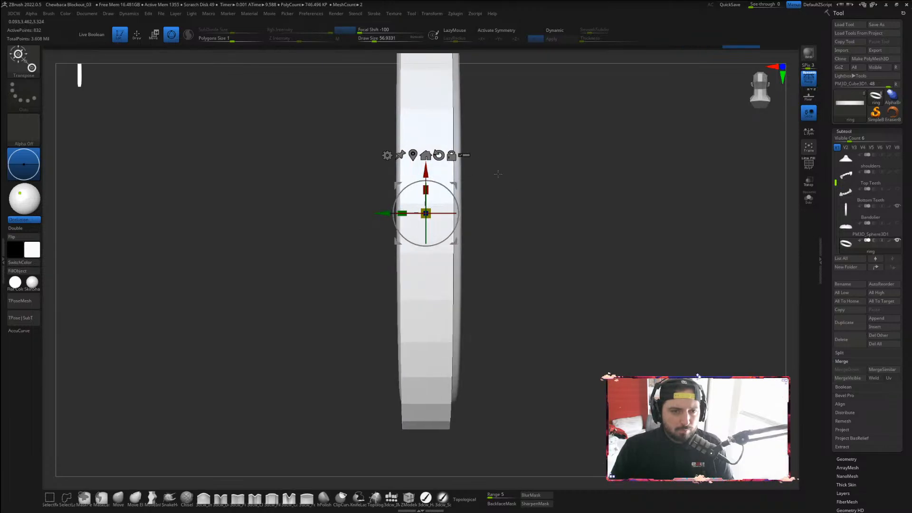
{"action": "left_click_drag", "start_coordinate": [382, 214], "coordinate": [383, 214]}
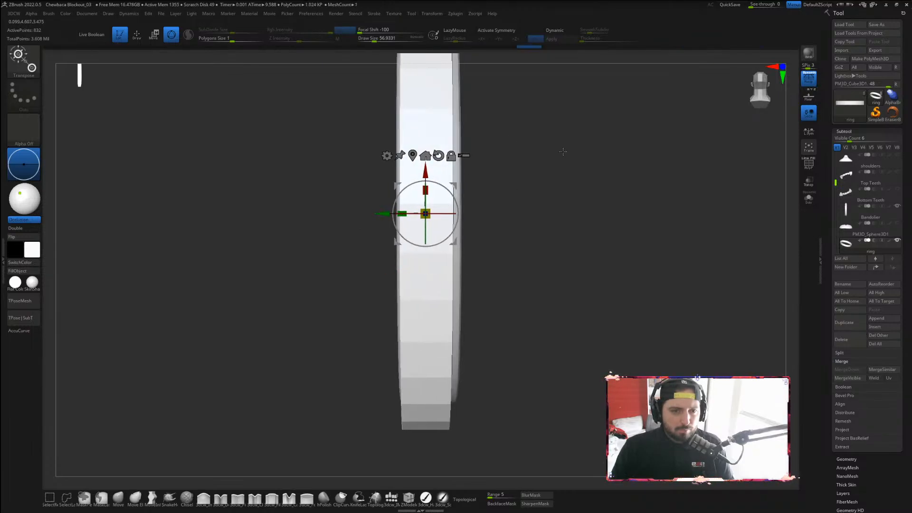
{"action": "right_click_drag", "start_coordinate": [558, 147], "coordinate": [580, 260], "text": "alt"}
{"action": "left_click_drag", "start_coordinate": [425, 327], "coordinate": [483, 333]}
{"action": "right_click_drag", "start_coordinate": [556, 276], "coordinate": [588, 256]}
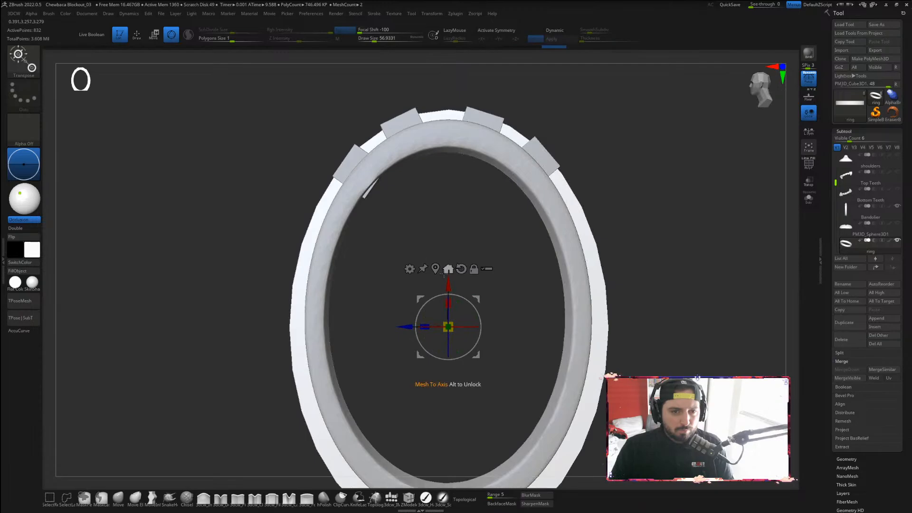
Lower the narrow ring slightly beneath the pouch tops and centre it sideways on the Bandolier
{"action": "left_click_drag", "start_coordinate": [445, 276], "coordinate": [448, 279]}
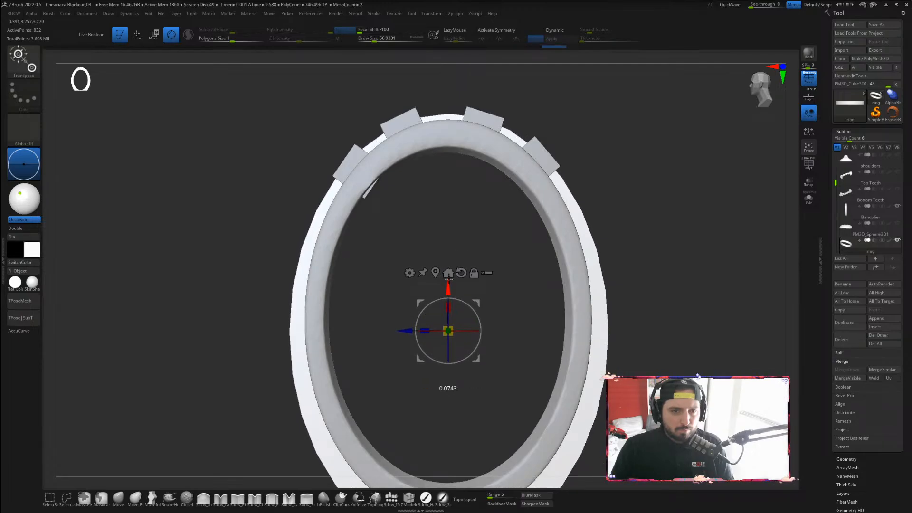
{"action": "right_click_drag", "start_coordinate": [630, 233], "coordinate": [593, 244]}
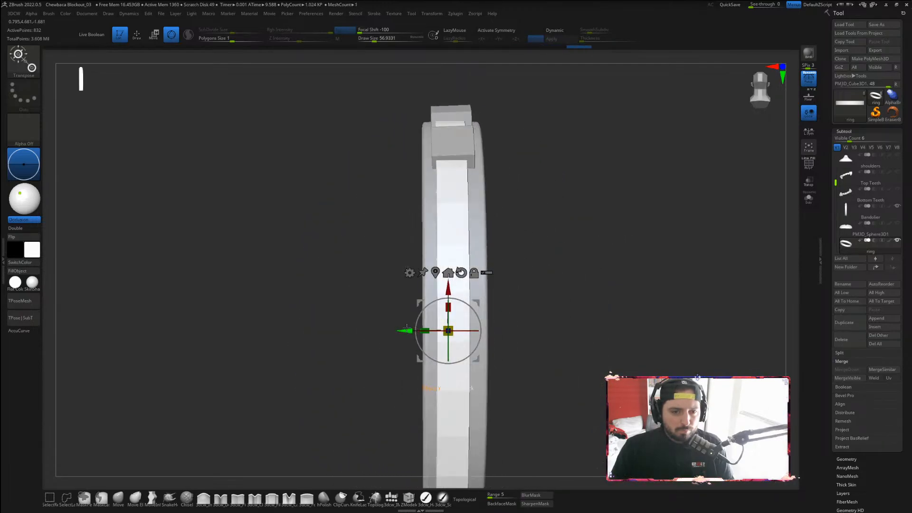
{"action": "left_click_drag", "start_coordinate": [406, 328], "coordinate": [410, 329]}
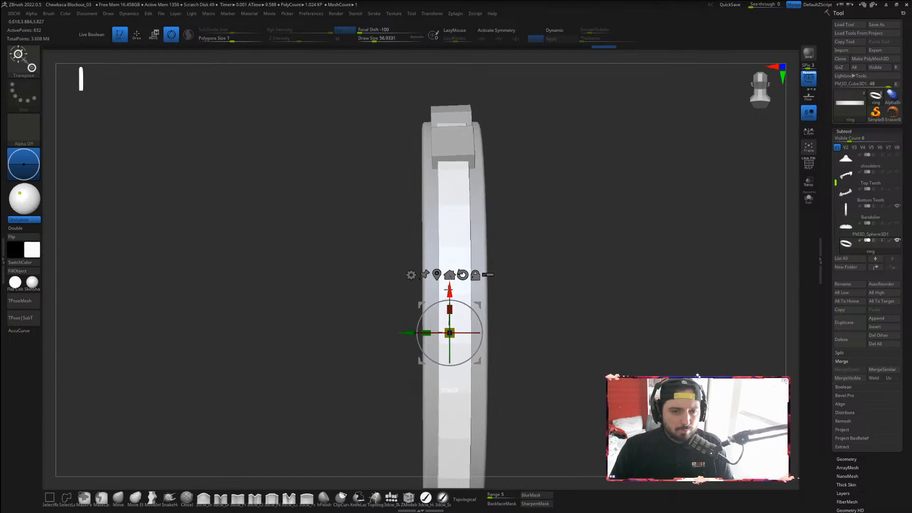
{"action": "left_click_drag", "start_coordinate": [446, 289], "coordinate": [447, 297]}
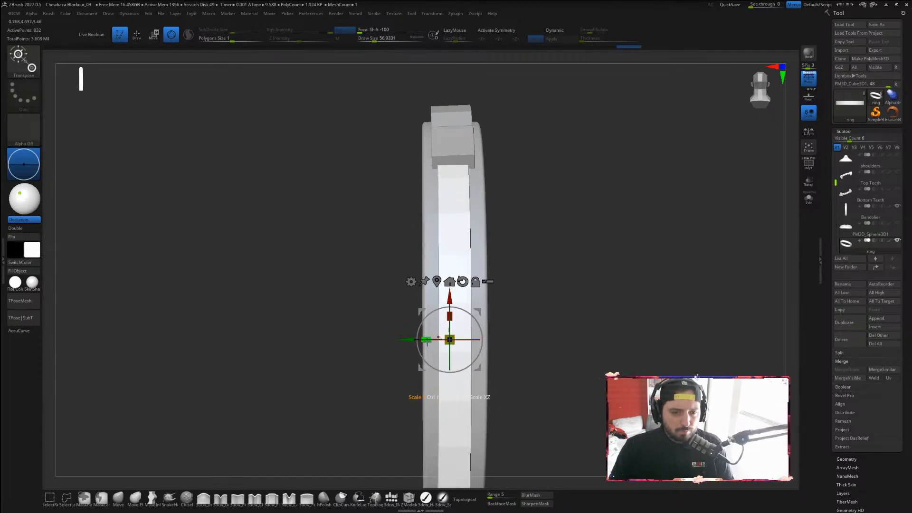
Enlarge the narrow ring slightly and raise it so the centre strip sits evenly above the Bandolier's outer surface
{"action": "left_click_drag", "start_coordinate": [433, 342], "coordinate": [443, 346]}
{"action": "left_click_drag", "start_coordinate": [406, 339], "coordinate": [407, 338]}
{"action": "left_click_drag", "start_coordinate": [525, 299], "coordinate": [471, 340]}
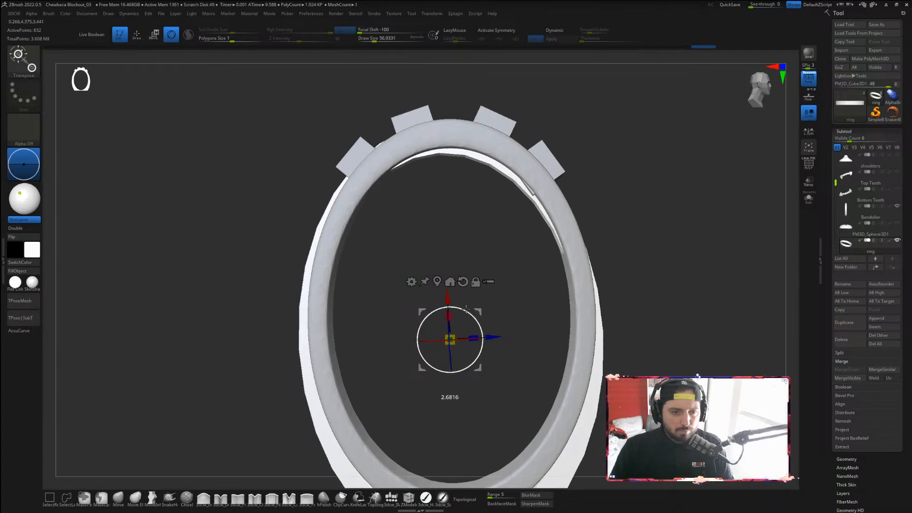
{"action": "left_click_drag", "start_coordinate": [449, 295], "coordinate": [449, 285], "text": "ctrl"}
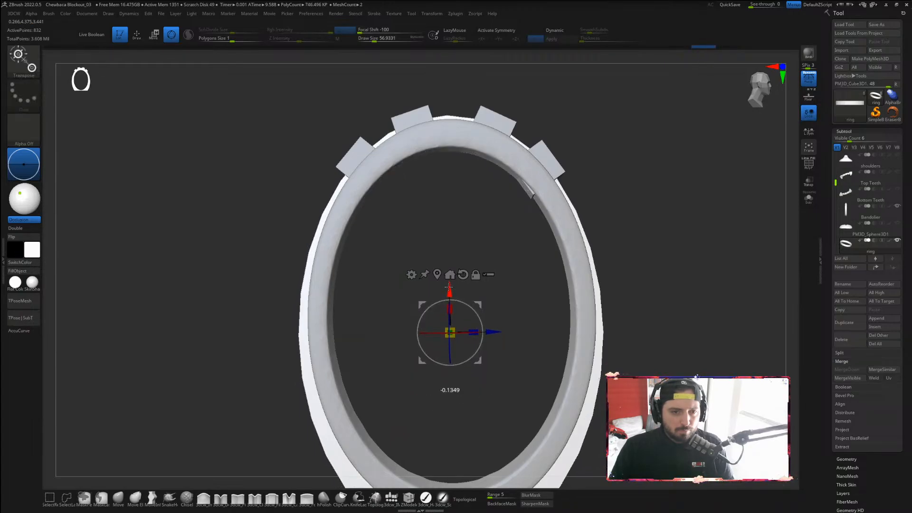
{"action": "left_click_drag", "start_coordinate": [618, 232], "coordinate": [702, 237]}
{"action": "left_click_drag", "start_coordinate": [493, 335], "coordinate": [492, 331], "text": "ctrl"}
{"action": "left_click_drag", "start_coordinate": [574, 225], "coordinate": [576, 288]}
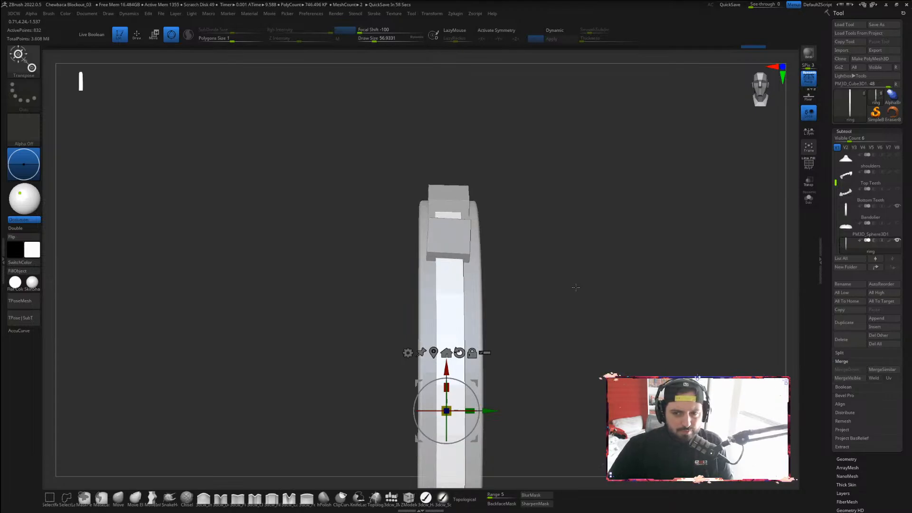
Subdivide the ring to subdivision level 4 to smooth the centre strip
{"action": "left_click_drag", "start_coordinate": [578, 205], "coordinate": [660, 234]}
{"action": "left_click", "coordinate": [844, 132]}
{"action": "left_click", "coordinate": [846, 140]}
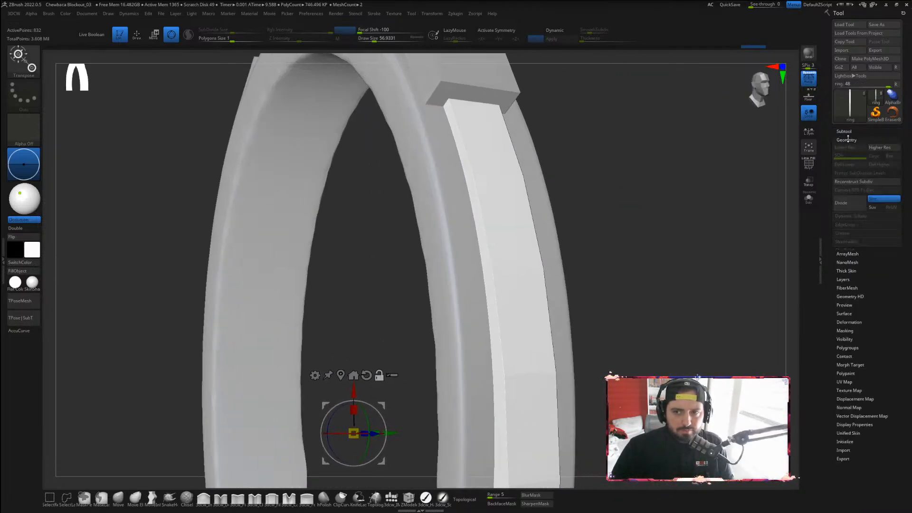
{"action": "left_click", "coordinate": [854, 202]}
{"action": "left_click", "coordinate": [851, 202]}
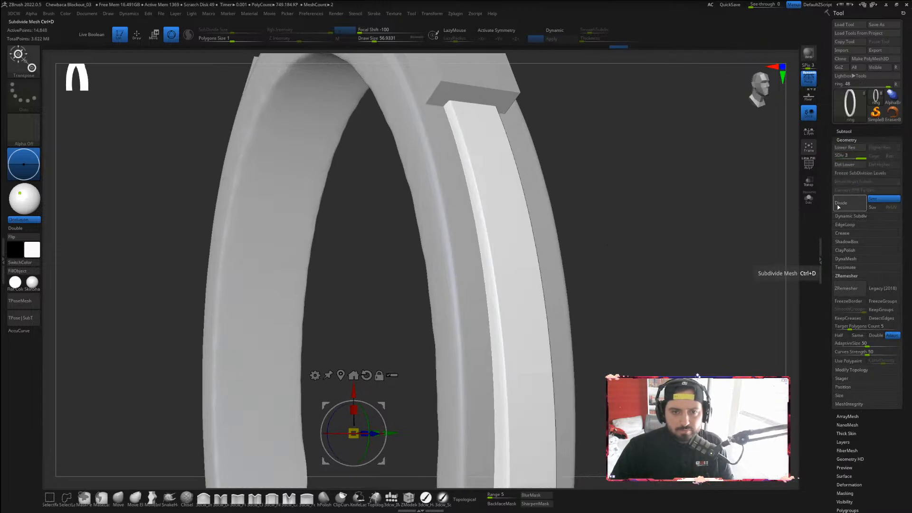
{"action": "left_click_drag", "start_coordinate": [695, 214], "coordinate": [677, 204]}
{"action": "left_click_drag", "start_coordinate": [586, 196], "coordinate": [557, 243]}
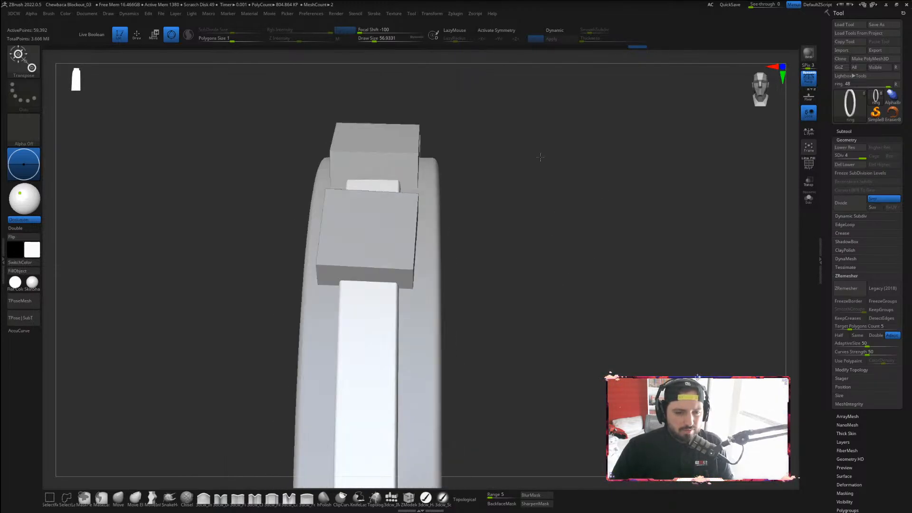
{"action": "left_click_drag", "start_coordinate": [588, 369], "coordinate": [585, 137]}
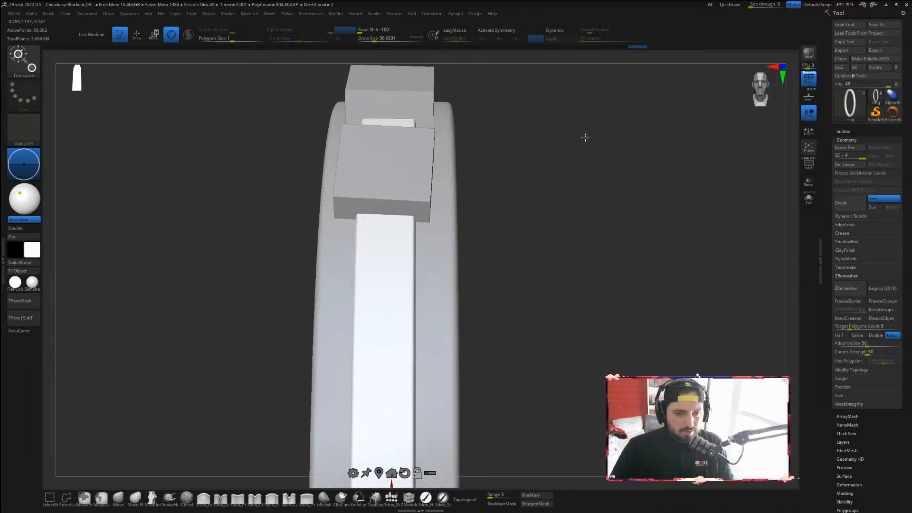
Append a Cube3D primitive as a new subtool
{"action": "left_click", "coordinate": [845, 132]}
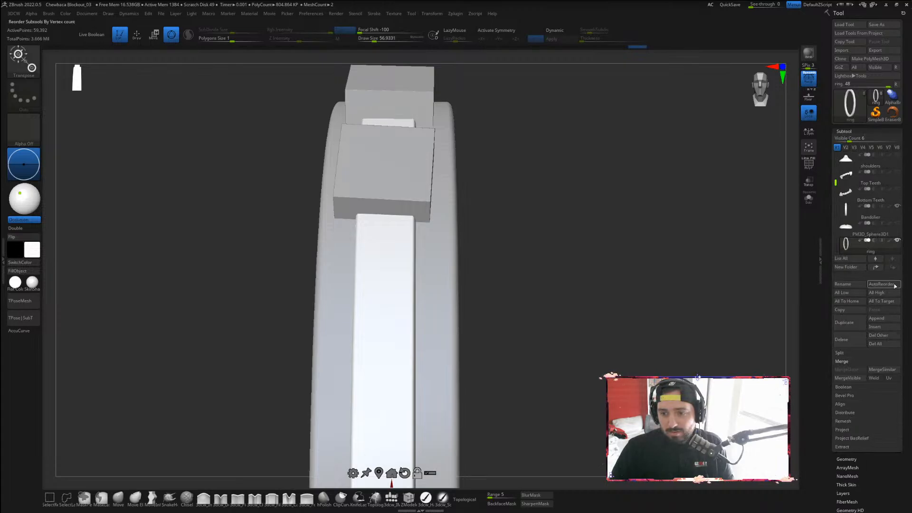
{"action": "key", "text": "space"}
{"action": "left_click", "coordinate": [896, 321]}
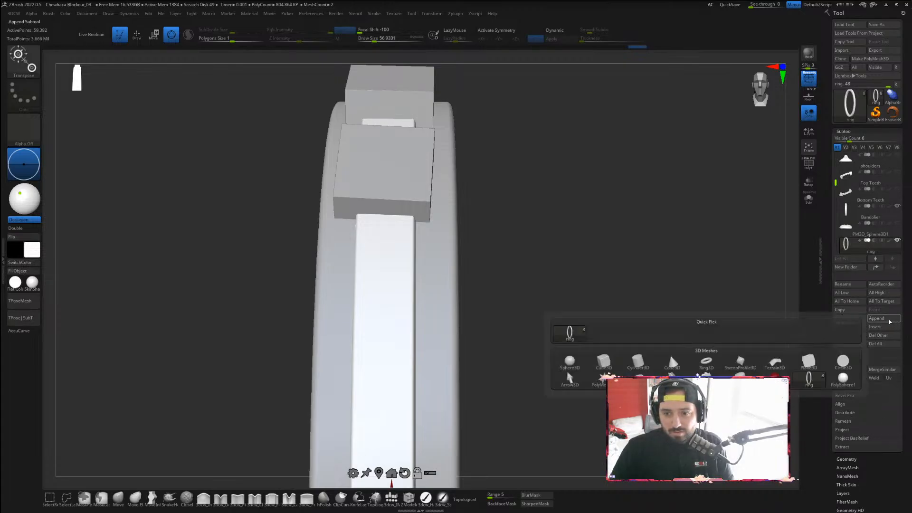
{"action": "left_click", "coordinate": [879, 320]}
{"action": "left_click", "coordinate": [879, 320]}
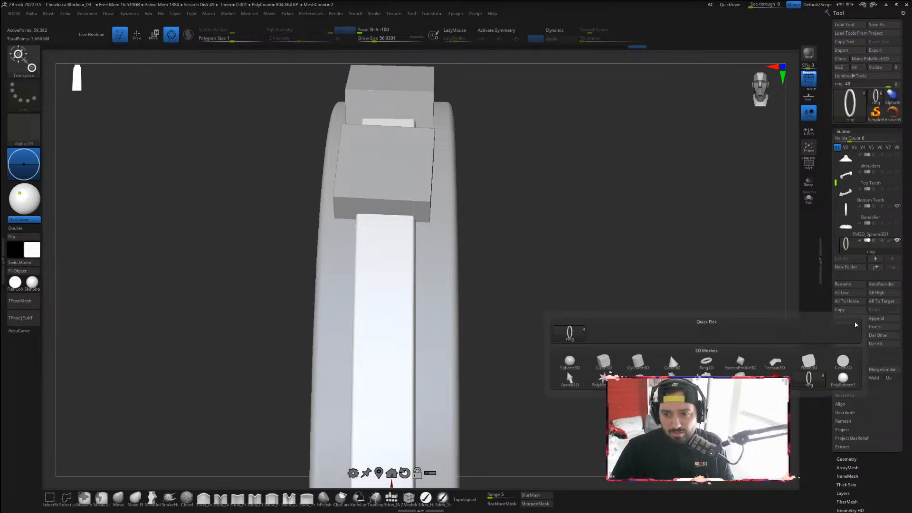
{"action": "left_click", "coordinate": [610, 362]}
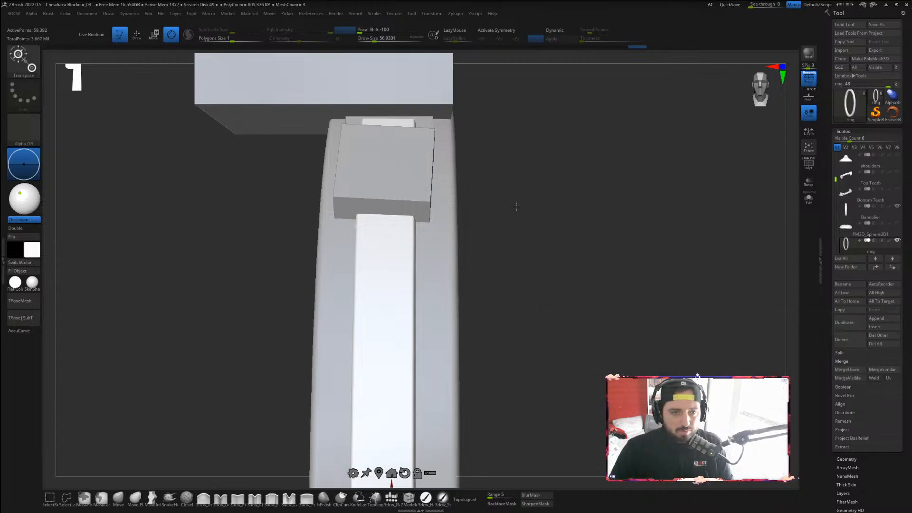
Shrink the appended cube to a small block and place it on the lowest front pouch, rotated to match the pouch's slope
{"action": "left_click_drag", "start_coordinate": [516, 206], "coordinate": [528, 212]}
{"action": "left_click_drag", "start_coordinate": [599, 269], "coordinate": [548, 255]}
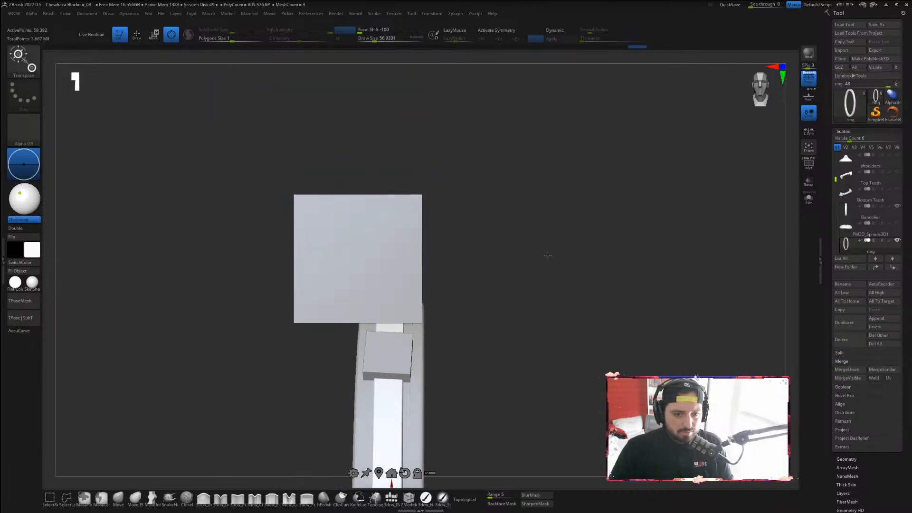
{"action": "left_click", "coordinate": [373, 260]}
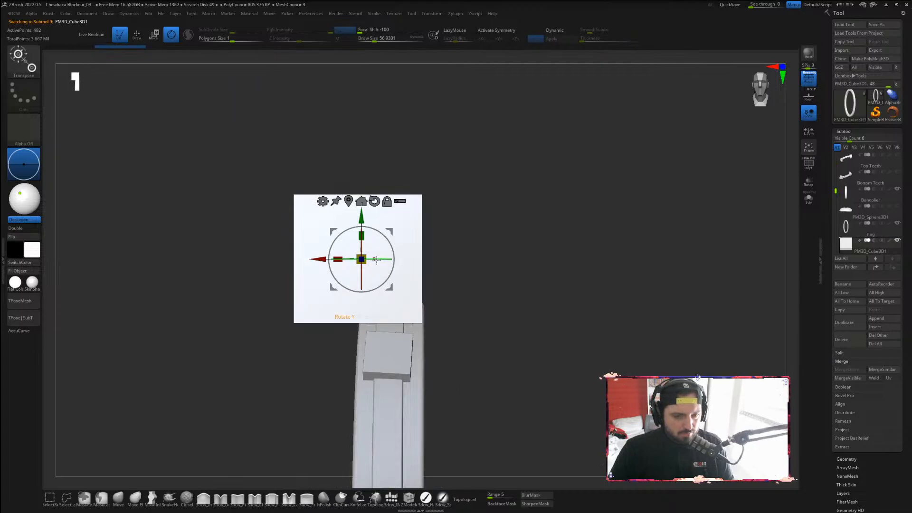
{"action": "mouse_move", "coordinate": [317, 258]}
{"action": "left_mouse_down"}
{"action": "mouse_move", "coordinate": [378, 264]}
{"action": "mouse_move", "coordinate": [314, 259]}
{"action": "left_mouse_up"}
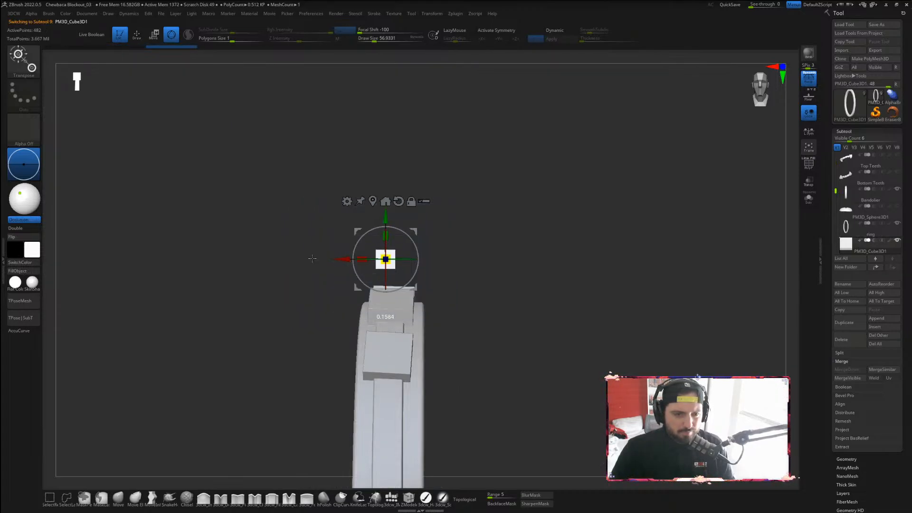
{"action": "left_click_drag", "start_coordinate": [443, 227], "coordinate": [476, 222]}
{"action": "left_click_drag", "start_coordinate": [384, 227], "coordinate": [329, 308]}
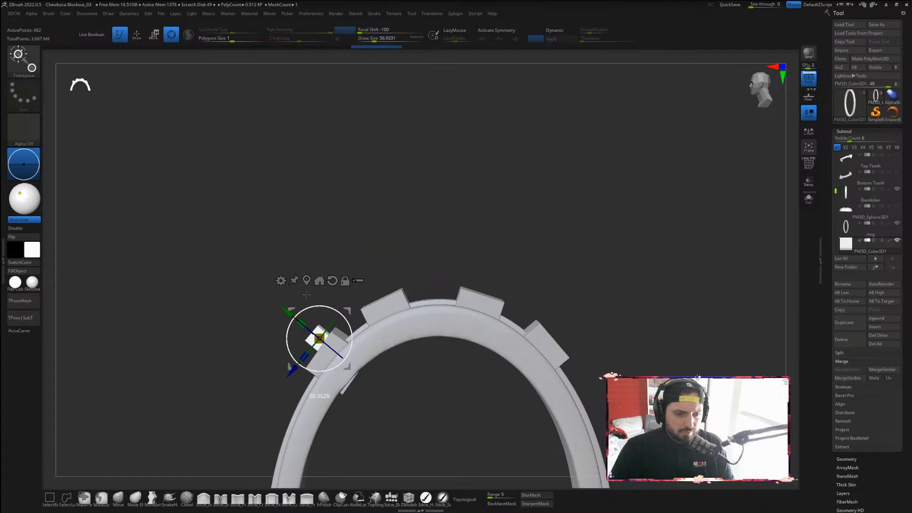
Centre the small block sideways on the pouch and widen it to match the centre strip
{"action": "left_click_drag", "start_coordinate": [499, 263], "coordinate": [558, 266]}
{"action": "left_click_drag", "start_coordinate": [452, 249], "coordinate": [623, 197], "text": "alt"}
{"action": "mouse_move", "coordinate": [318, 213]}
{"action": "left_mouse_down"}
{"action": "mouse_move", "coordinate": [305, 213]}
{"action": "mouse_move", "coordinate": [331, 214]}
{"action": "left_mouse_up"}
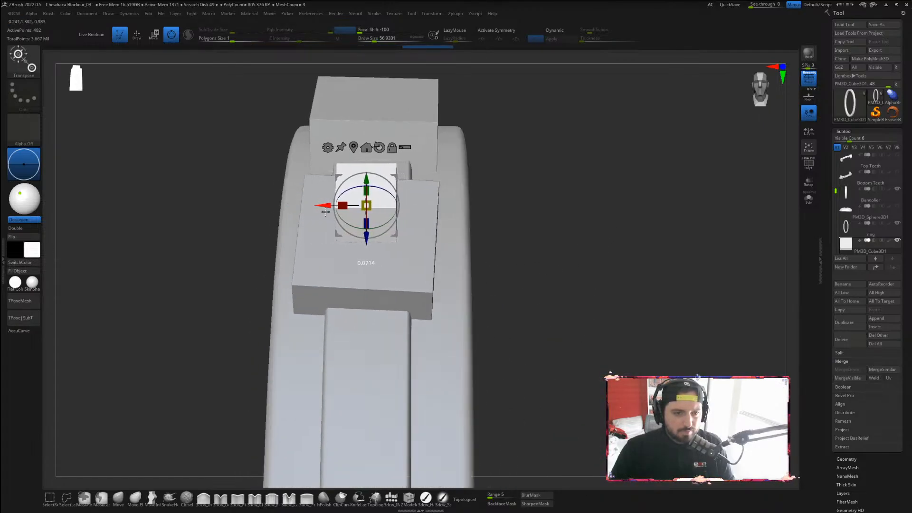
{"action": "left_click_drag", "start_coordinate": [373, 177], "coordinate": [369, 192]}
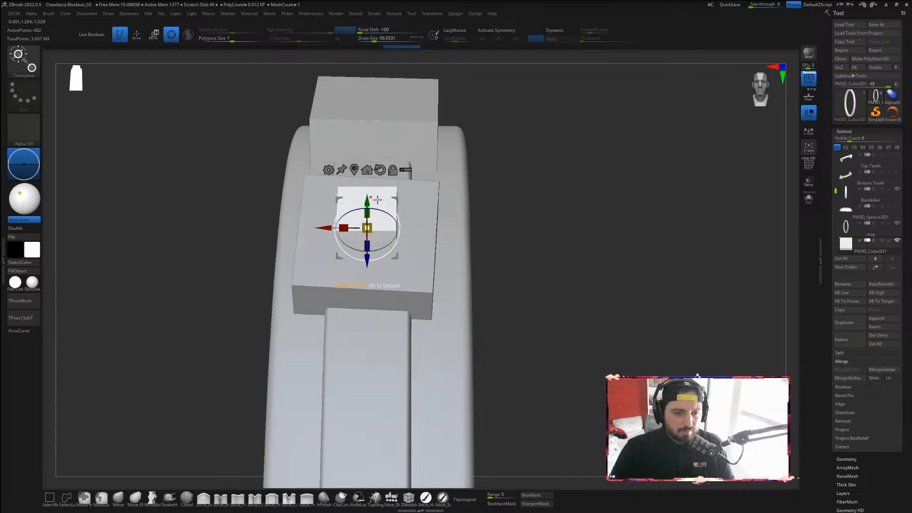
{"action": "left_click_drag", "start_coordinate": [494, 223], "coordinate": [505, 249]}
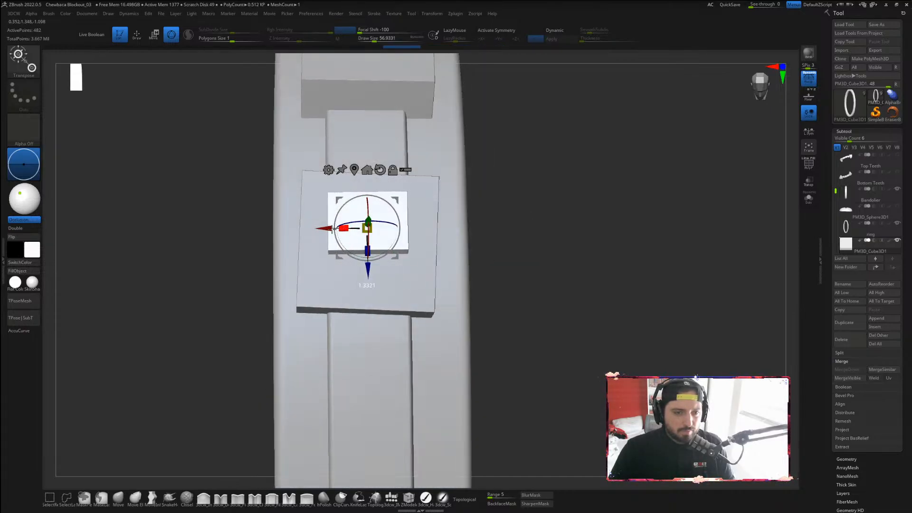
{"action": "left_click_drag", "start_coordinate": [494, 232], "coordinate": [446, 275]}
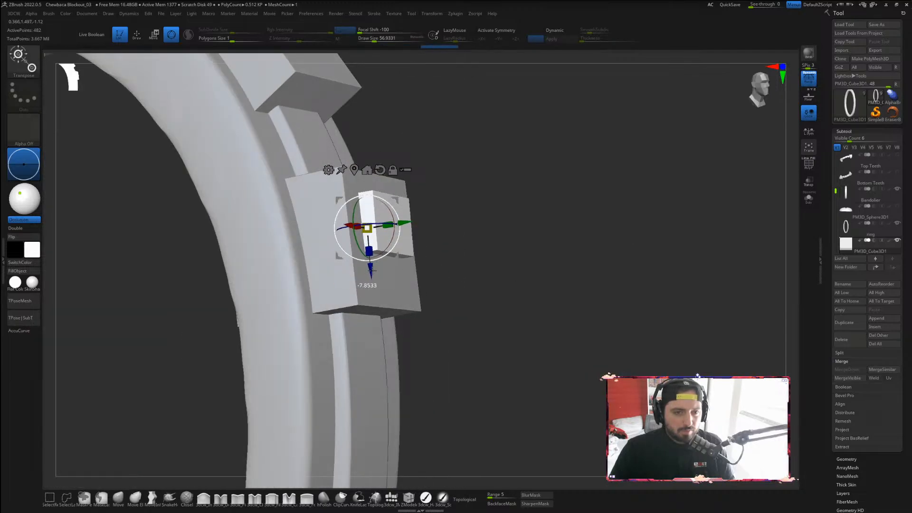
{"action": "left_click_drag", "start_coordinate": [528, 261], "coordinate": [504, 260]}
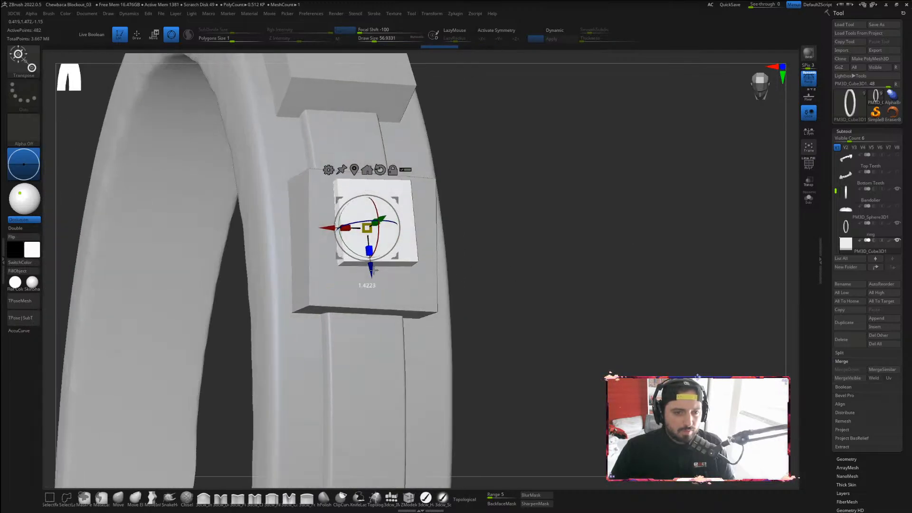
Lengthen the block past both ends of the pouch and sink it partly into the pouch's outer face
{"action": "left_click_drag", "start_coordinate": [374, 270], "coordinate": [526, 280]}
{"action": "left_click_drag", "start_coordinate": [484, 192], "coordinate": [357, 215]}
{"action": "left_click_drag", "start_coordinate": [349, 262], "coordinate": [345, 259]}
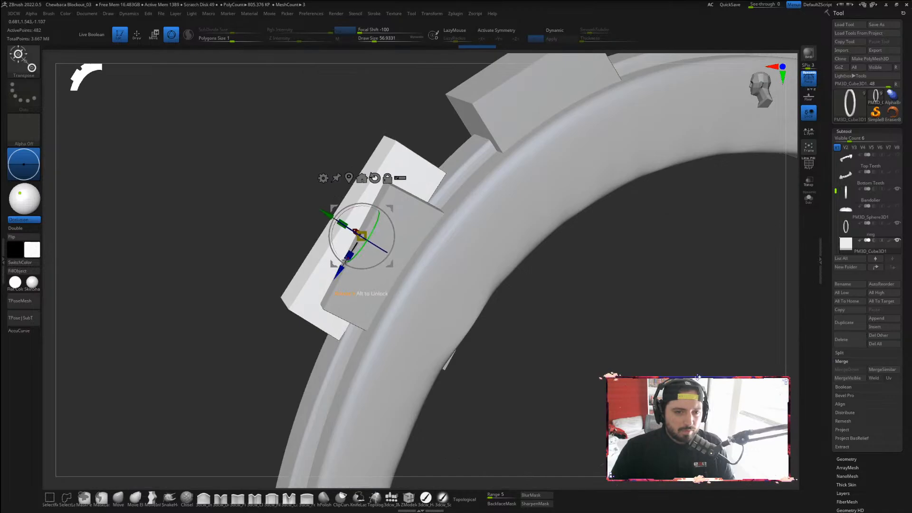
{"action": "mouse_move", "coordinate": [326, 214]}
{"action": "left_mouse_down"}
{"action": "mouse_move", "coordinate": [372, 211]}
{"action": "mouse_move", "coordinate": [337, 221]}
{"action": "left_mouse_up"}
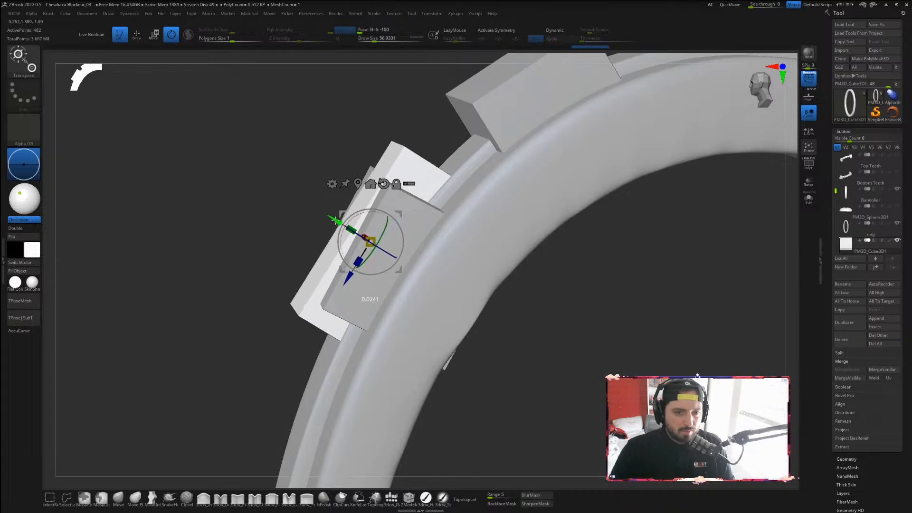
{"action": "left_click_drag", "start_coordinate": [353, 279], "coordinate": [348, 278]}
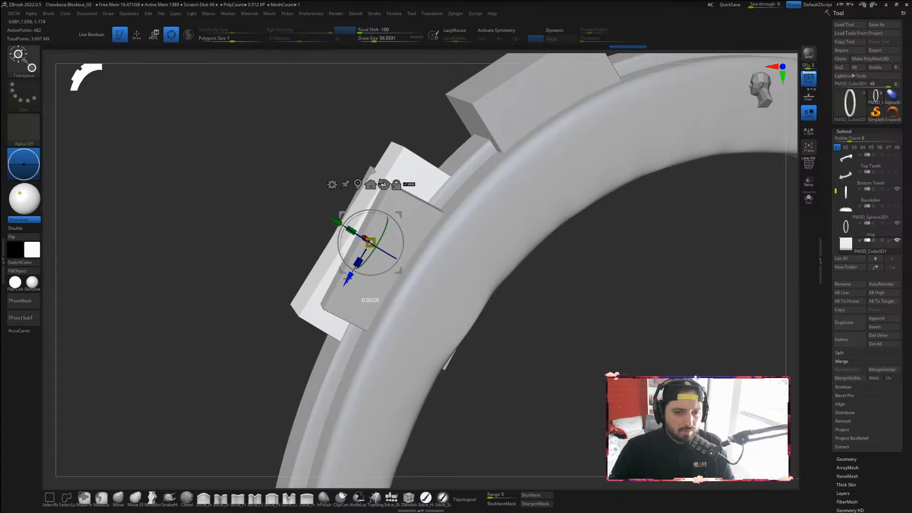
Align the block's angle and depth with the pouch so it overlaps the outer face and both ends
{"action": "left_click_drag", "start_coordinate": [510, 332], "coordinate": [574, 370]}
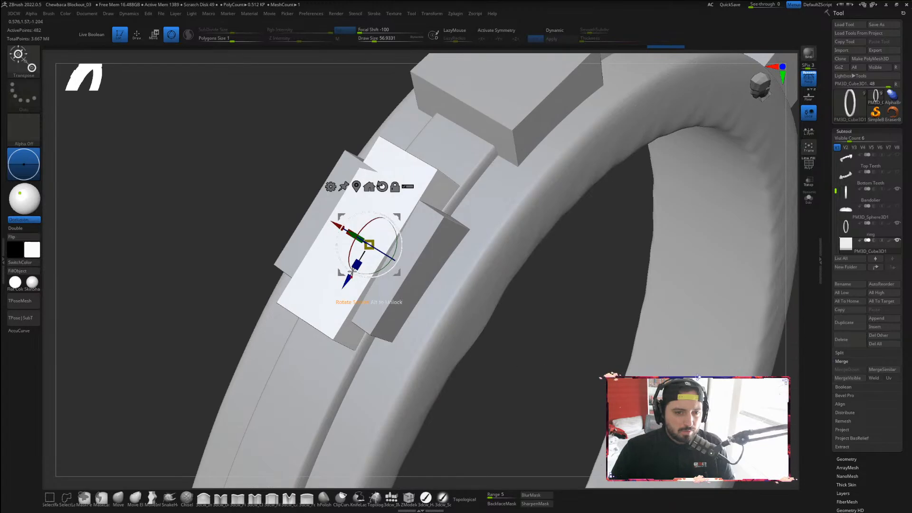
{"action": "left_click_drag", "start_coordinate": [494, 285], "coordinate": [665, 324]}
{"action": "mouse_move", "coordinate": [367, 217]}
{"action": "left_mouse_down"}
{"action": "mouse_move", "coordinate": [305, 228]}
{"action": "mouse_move", "coordinate": [349, 239]}
{"action": "mouse_move", "coordinate": [383, 225]}
{"action": "left_mouse_up"}
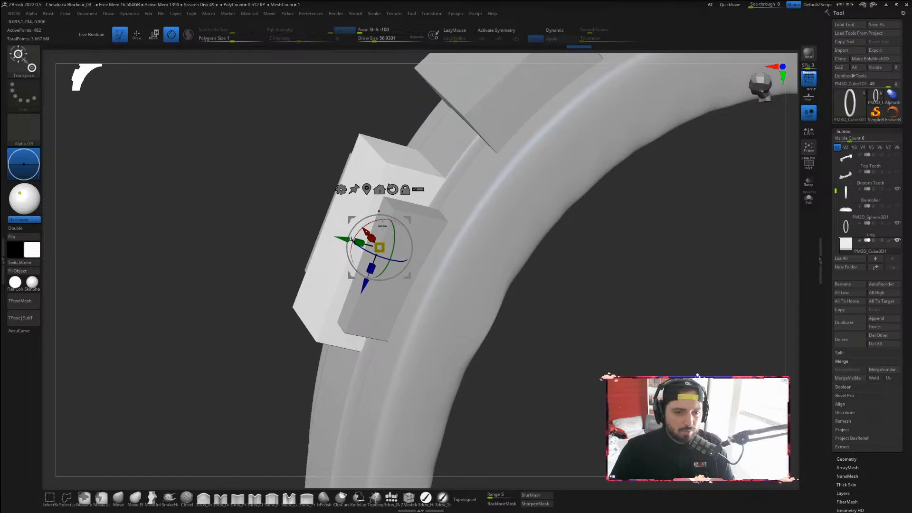
{"action": "left_click_drag", "start_coordinate": [566, 280], "coordinate": [599, 312]}
{"action": "left_click_drag", "start_coordinate": [372, 269], "coordinate": [384, 258]}
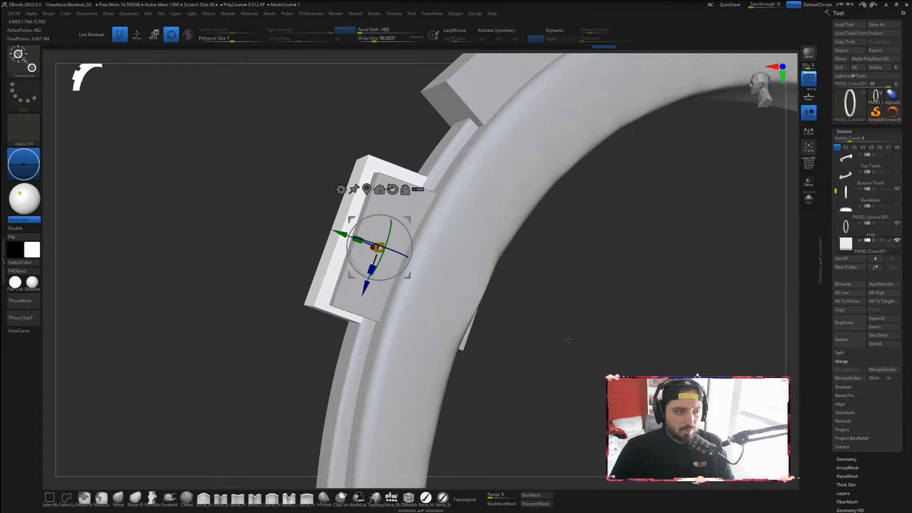
{"action": "left_click_drag", "start_coordinate": [570, 339], "coordinate": [590, 354]}
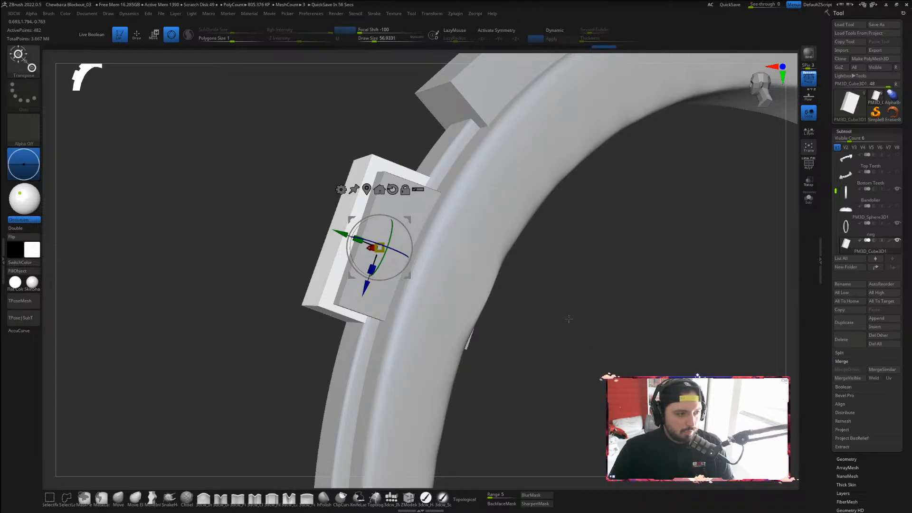
Nudge the block slightly inward and along the pouch, and centre it sideways over the strip
{"action": "left_click_drag", "start_coordinate": [571, 309], "coordinate": [551, 316]}
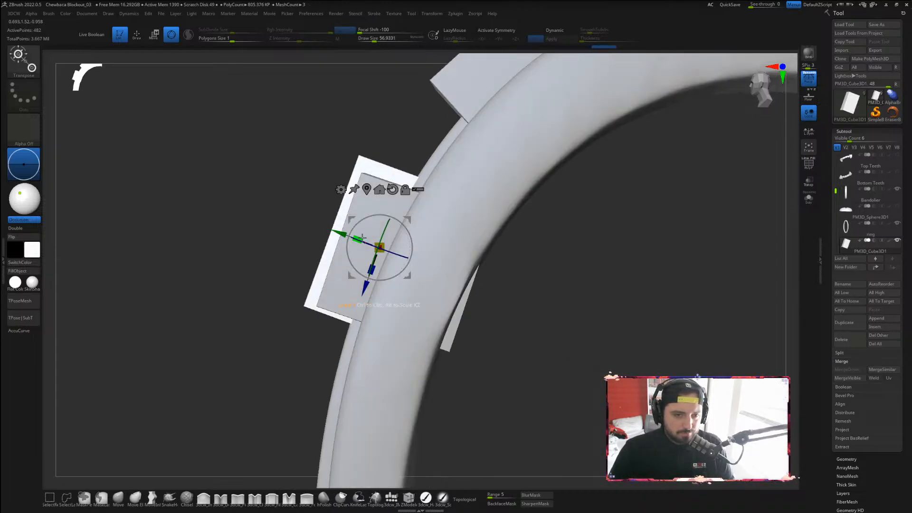
{"action": "left_click_drag", "start_coordinate": [340, 235], "coordinate": [342, 237]}
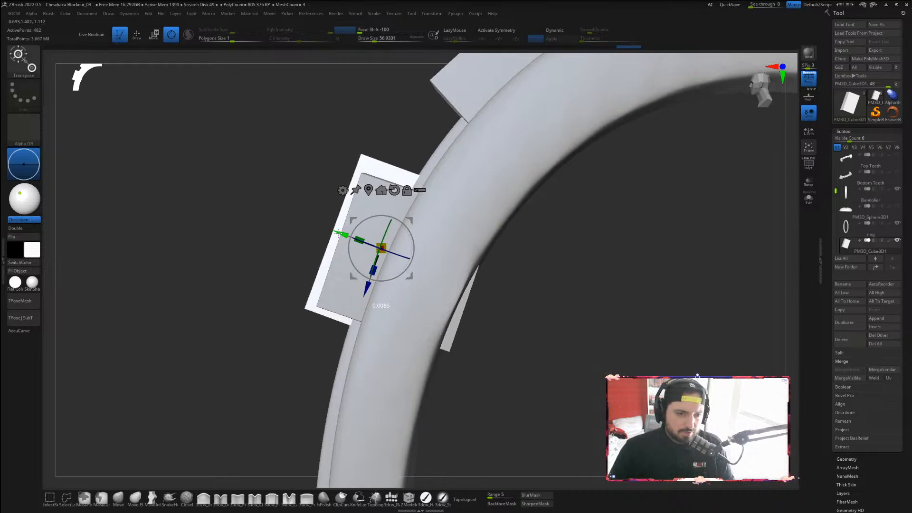
{"action": "left_click_drag", "start_coordinate": [367, 285], "coordinate": [365, 286]}
{"action": "left_click_drag", "start_coordinate": [518, 336], "coordinate": [547, 345]}
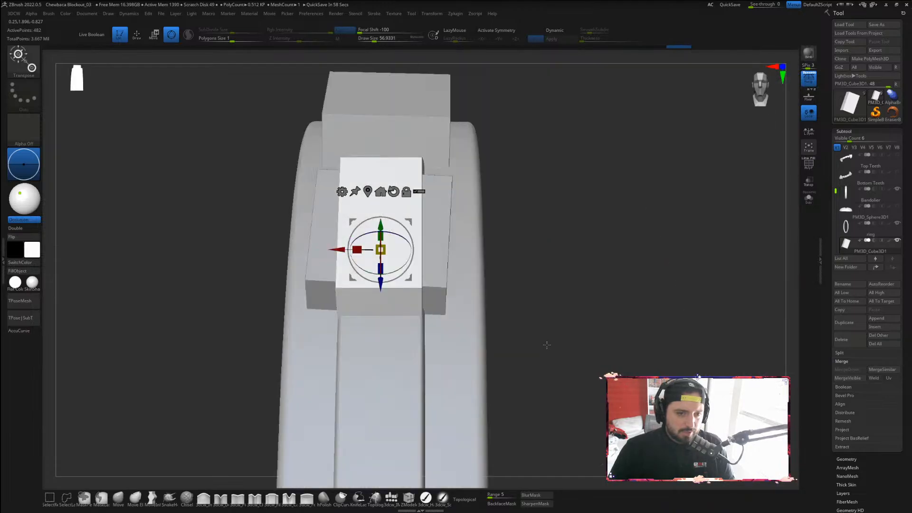
{"action": "left_click_drag", "start_coordinate": [338, 252], "coordinate": [340, 252]}
{"action": "left_click_drag", "start_coordinate": [551, 311], "coordinate": [574, 312]}
Subdivide the block to subdivision level 4 for rounded edges, and nudge it sideways in line with the centre strip
{"action": "left_click", "coordinate": [844, 131]}
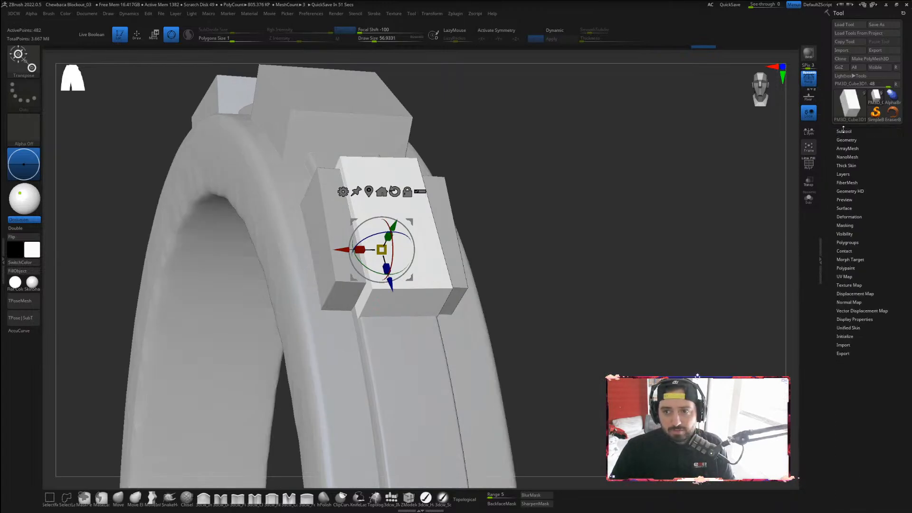
{"action": "left_click", "coordinate": [847, 140]}
{"action": "left_click", "coordinate": [845, 204]}
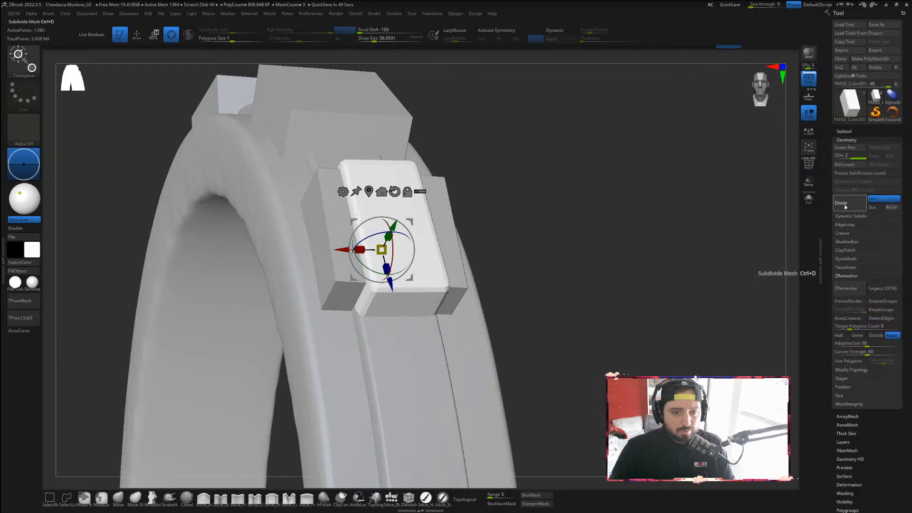
{"action": "left_click", "coordinate": [845, 208]}
{"action": "left_click", "coordinate": [845, 207]}
{"action": "left_click_drag", "start_coordinate": [703, 245], "coordinate": [470, 306]}
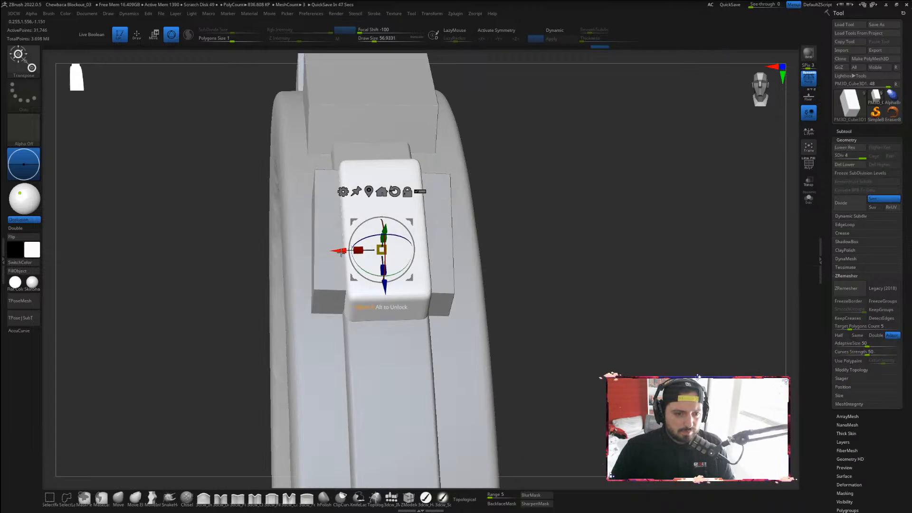
{"action": "left_click_drag", "start_coordinate": [341, 252], "coordinate": [342, 253]}
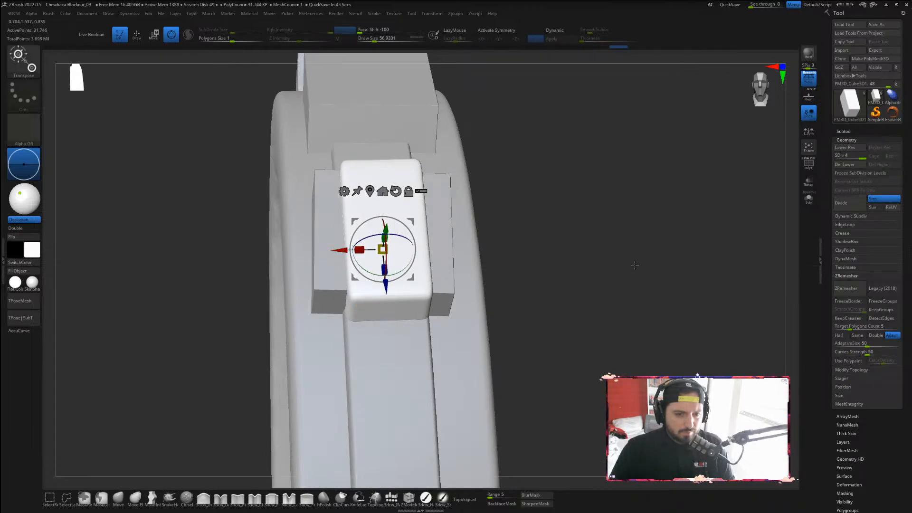
{"action": "left_click_drag", "start_coordinate": [635, 265], "coordinate": [675, 203]}
{"action": "left_click_drag", "start_coordinate": [595, 192], "coordinate": [654, 308]}
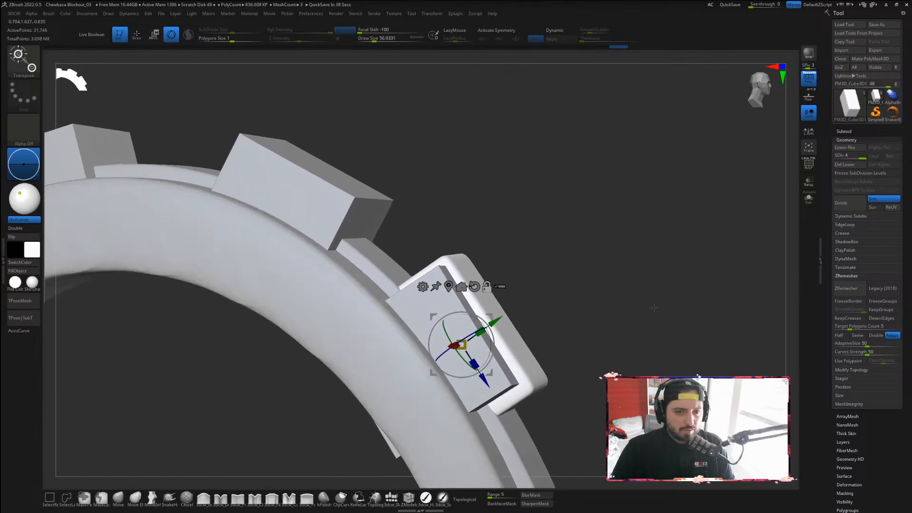
Nudge the strap block into place, then duplicate it and shift and turn the copy onto the next pouch
{"action": "left_click_drag", "start_coordinate": [485, 380], "coordinate": [482, 378]}
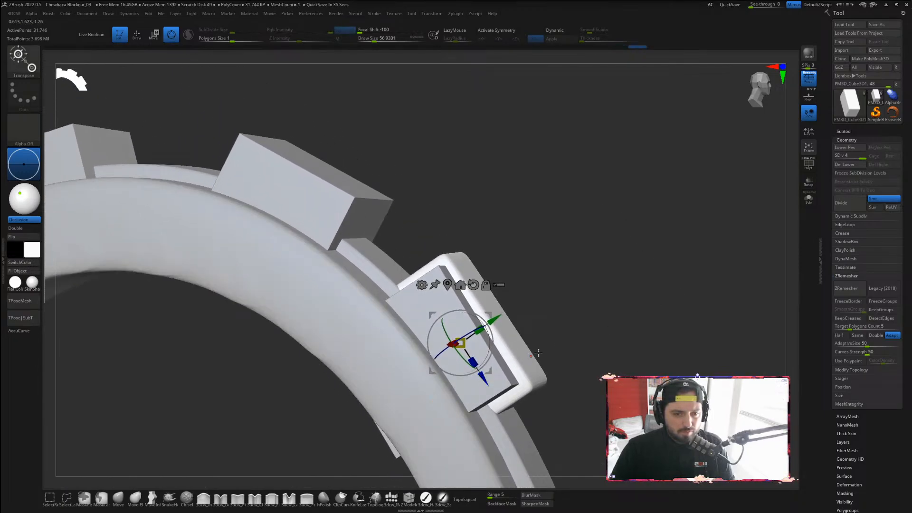
{"action": "left_click_drag", "start_coordinate": [656, 281], "coordinate": [627, 336]}
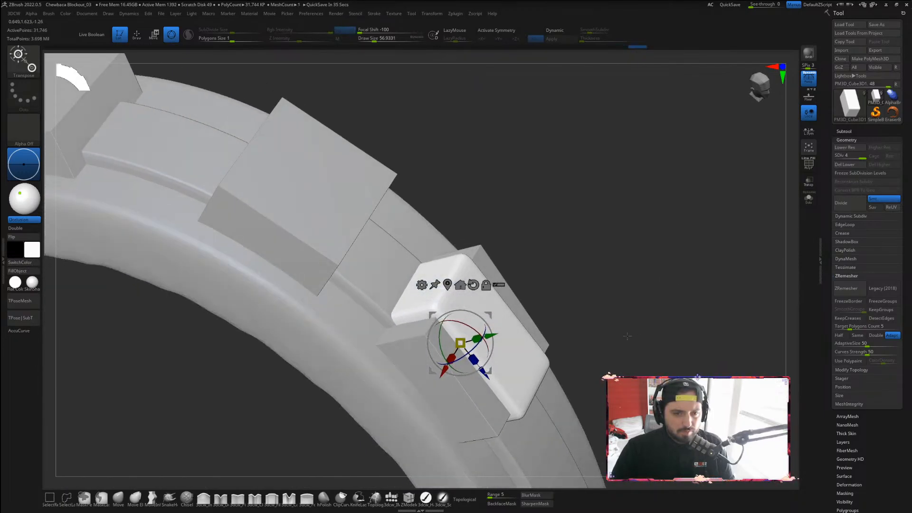
{"action": "left_click", "coordinate": [849, 131]}
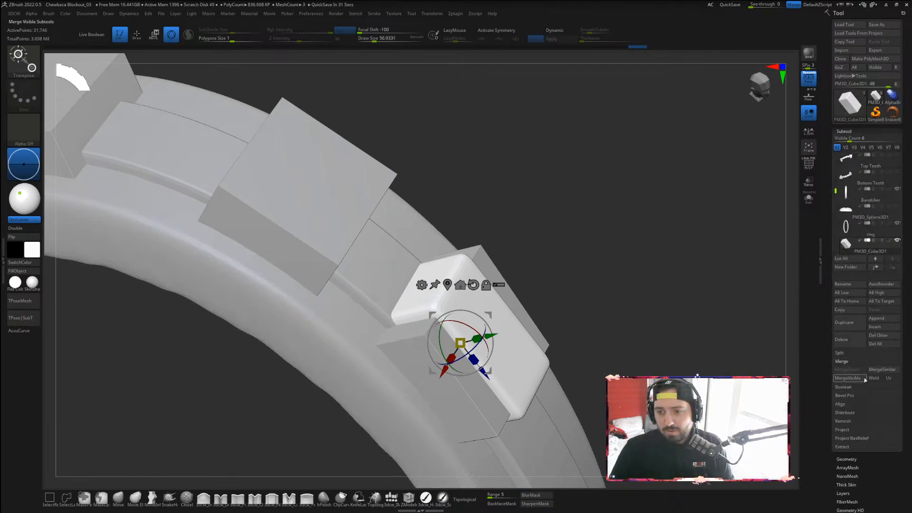
{"action": "left_click", "coordinate": [851, 324]}
{"action": "left_click_drag", "start_coordinate": [486, 374], "coordinate": [330, 241]}
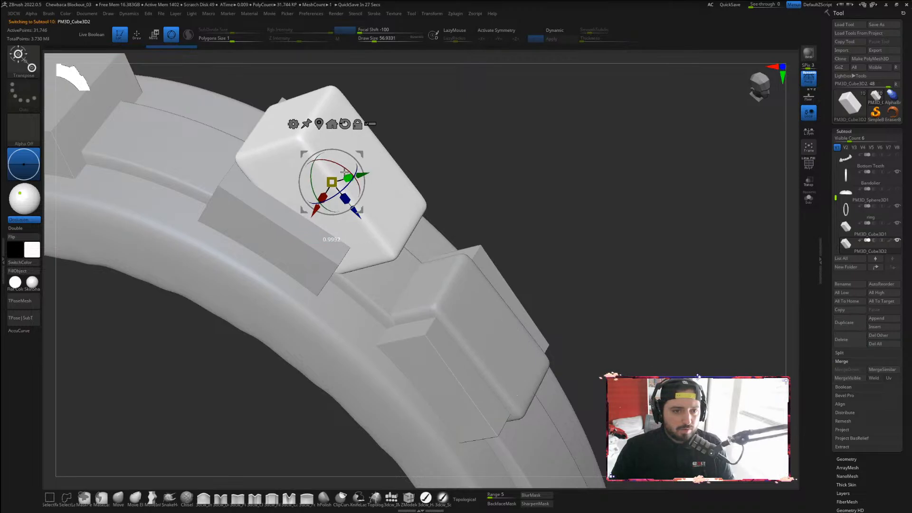
{"action": "left_click_drag", "start_coordinate": [341, 166], "coordinate": [323, 153]}
Align the copied block with its pouch and lower it so it wraps the outer face and both ends
{"action": "left_click_drag", "start_coordinate": [515, 133], "coordinate": [642, 155], "text": "alt"}
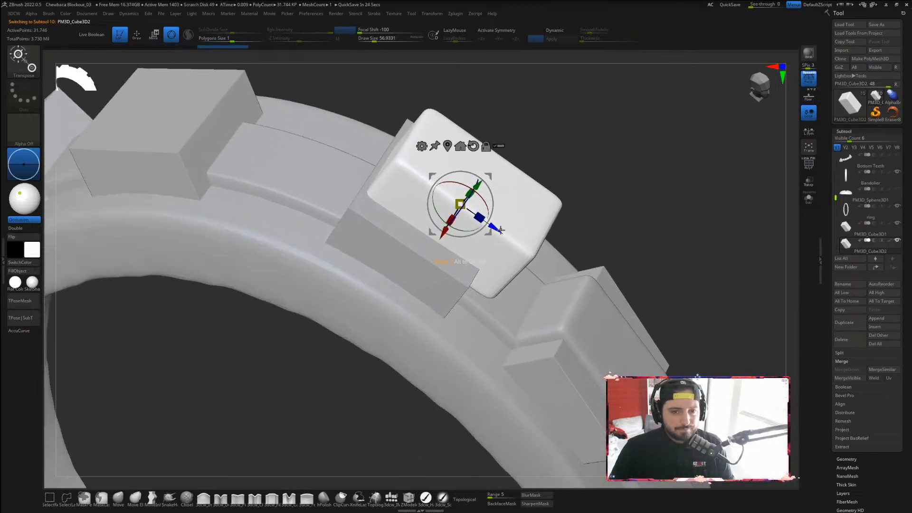
{"action": "left_click_drag", "start_coordinate": [496, 229], "coordinate": [480, 220]}
{"action": "left_click_drag", "start_coordinate": [466, 180], "coordinate": [449, 202]}
{"action": "left_click_drag", "start_coordinate": [580, 144], "coordinate": [545, 121]}
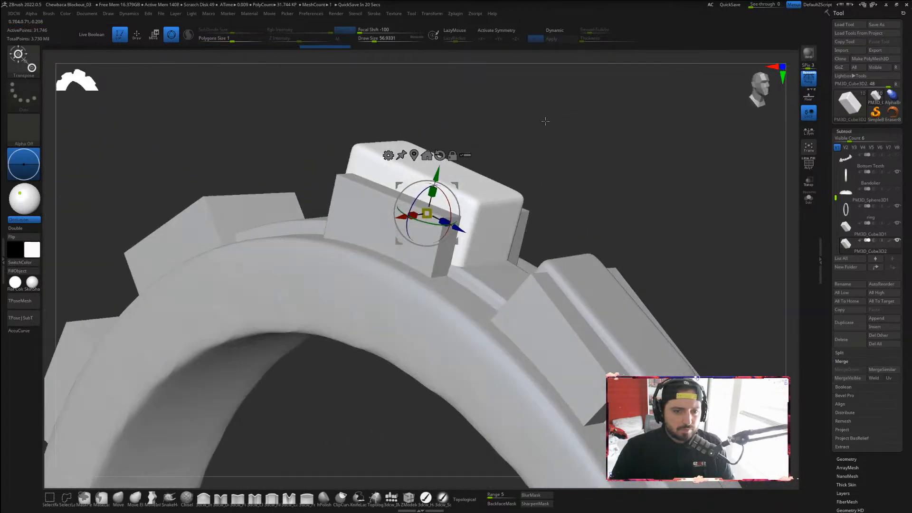
{"action": "mouse_move", "coordinate": [440, 170]}
{"action": "left_mouse_down"}
{"action": "mouse_move", "coordinate": [441, 200]}
{"action": "mouse_move", "coordinate": [431, 185]}
{"action": "left_mouse_up"}
{"action": "left_click_drag", "start_coordinate": [600, 154], "coordinate": [593, 186]}
{"action": "left_click_drag", "start_coordinate": [384, 224], "coordinate": [383, 224]}
Duplicate the second strap block and move the copy above the next uncovered pouch along the ring
{"action": "left_click_drag", "start_coordinate": [636, 220], "coordinate": [570, 222]}
{"action": "mouse_move", "coordinate": [657, 270]}
{"action": "left_mouse_down", "text": "alt"}
{"action": "mouse_move", "coordinate": [655, 323]}
{"action": "mouse_move", "coordinate": [610, 314]}
{"action": "mouse_move", "coordinate": [584, 355]}
{"action": "left_mouse_up", "text": "alt"}
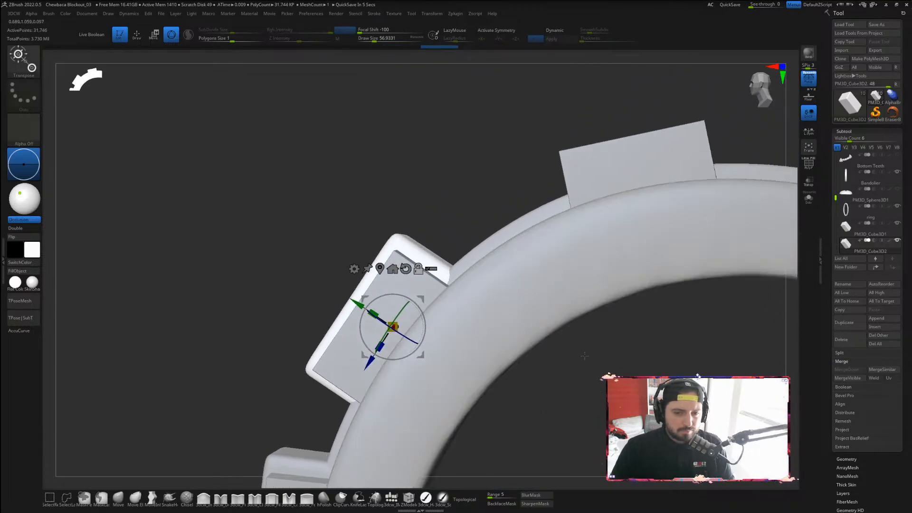
{"action": "left_click", "coordinate": [853, 323]}
{"action": "left_click_drag", "start_coordinate": [368, 364], "coordinate": [497, 170]}
{"action": "left_click_drag", "start_coordinate": [582, 402], "coordinate": [487, 403], "text": "alt"}
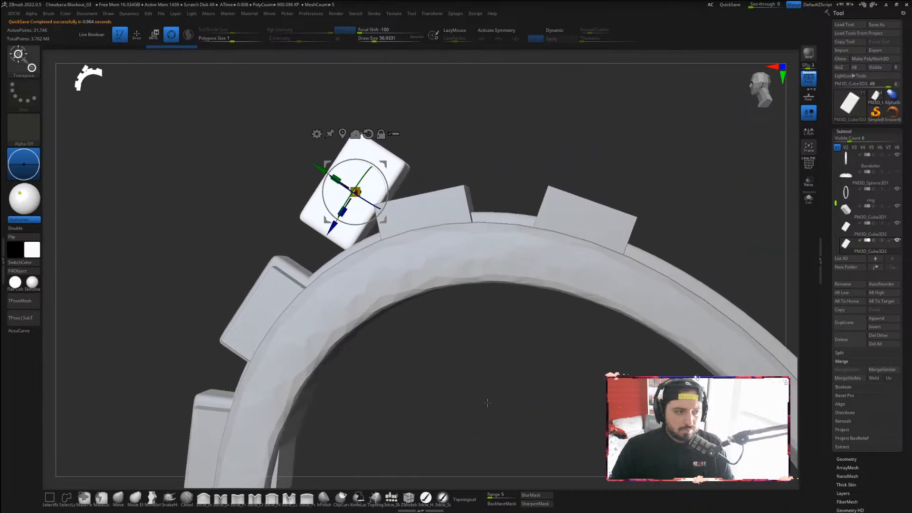
{"action": "left_click_drag", "start_coordinate": [522, 144], "coordinate": [527, 144], "text": "shift"}
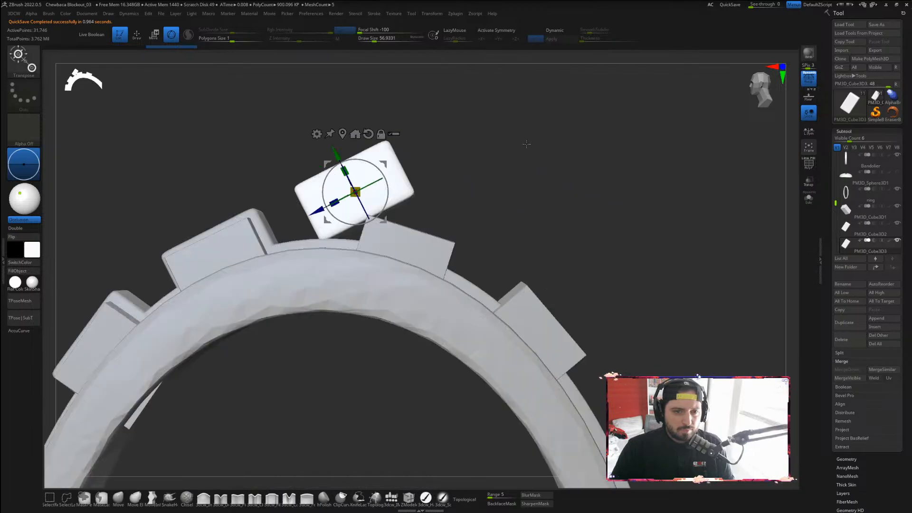
{"action": "left_click_drag", "start_coordinate": [318, 212], "coordinate": [363, 206]}
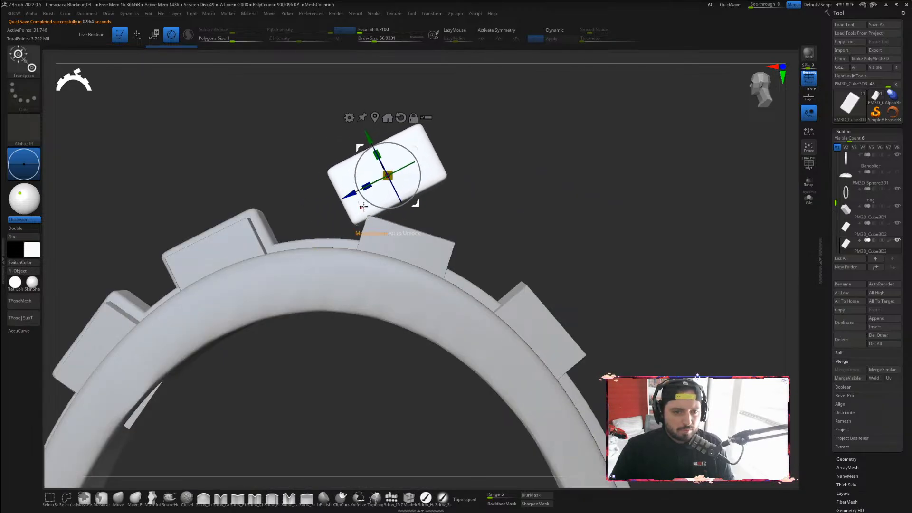
Rotate the third block to the pouch's angle and sink it evenly over the outer face and both ends
{"action": "left_click_drag", "start_coordinate": [369, 133], "coordinate": [406, 209]}
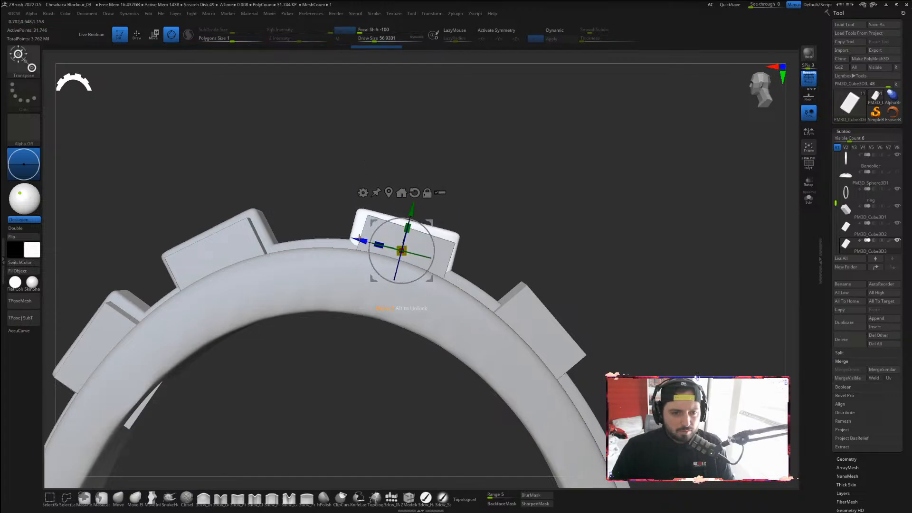
{"action": "left_click_drag", "start_coordinate": [359, 237], "coordinate": [364, 242]}
{"action": "mouse_move", "coordinate": [414, 223]}
{"action": "left_mouse_down"}
{"action": "mouse_move", "coordinate": [424, 223]}
{"action": "mouse_move", "coordinate": [420, 214]}
{"action": "left_mouse_up"}
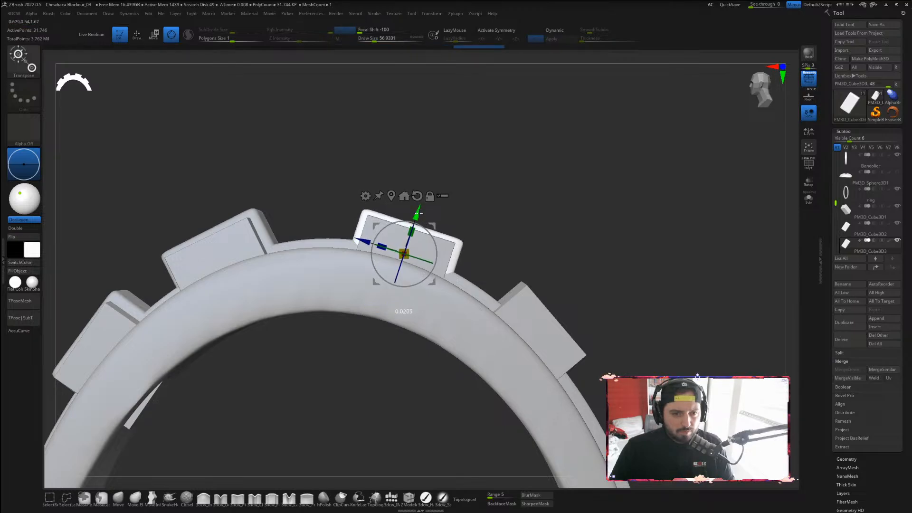
{"action": "left_click_drag", "start_coordinate": [364, 237], "coordinate": [361, 238]}
Duplicate the third strap block and fit the copy over the following pouch, matching its angle and depth
{"action": "left_click_drag", "start_coordinate": [561, 211], "coordinate": [480, 181], "text": "alt"}
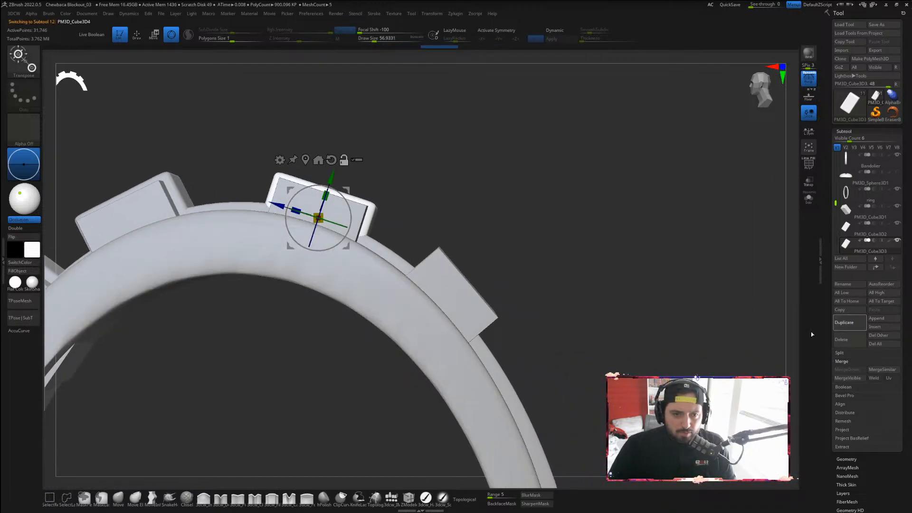
{"action": "left_click", "coordinate": [842, 324]}
{"action": "left_click_drag", "start_coordinate": [276, 212], "coordinate": [339, 231]}
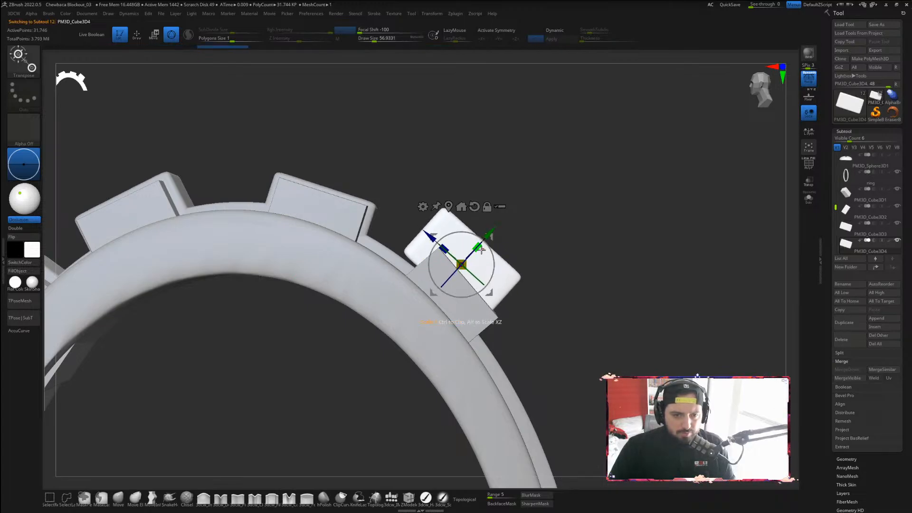
{"action": "left_click_drag", "start_coordinate": [473, 244], "coordinate": [470, 248]}
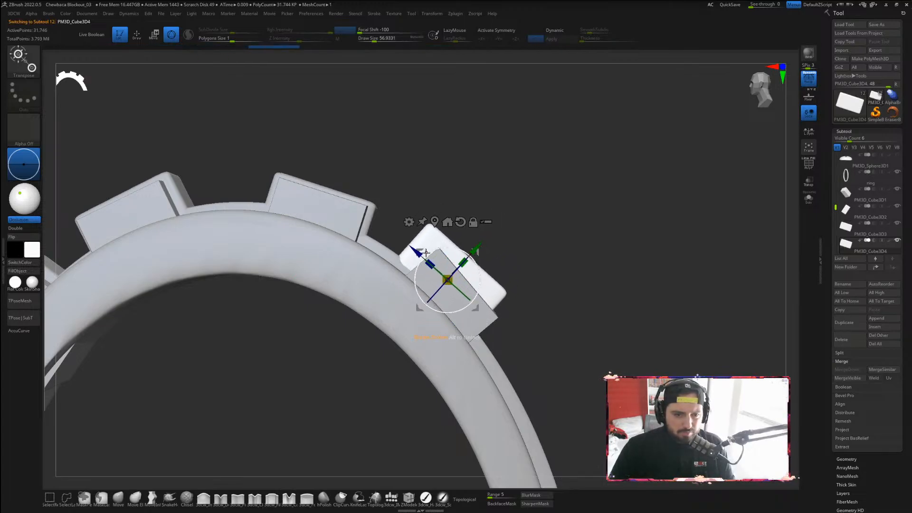
{"action": "left_click_drag", "start_coordinate": [419, 264], "coordinate": [477, 275]}
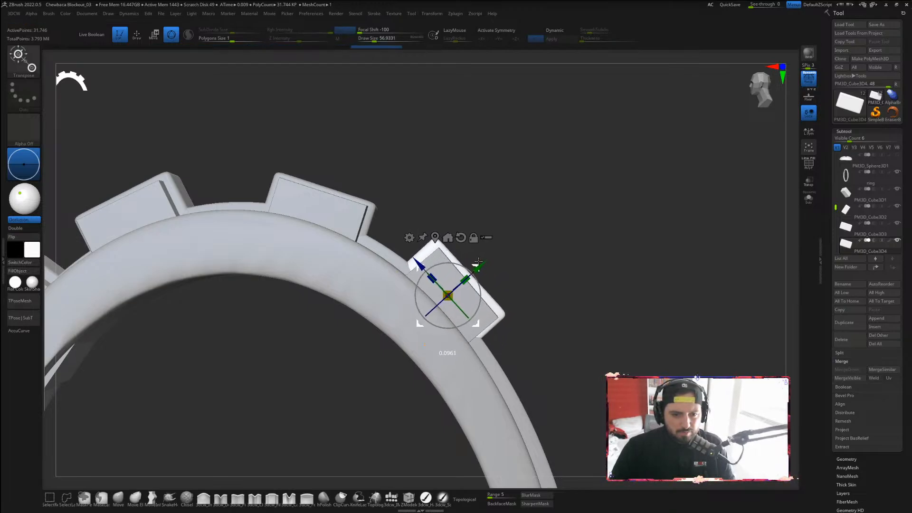
{"action": "left_click", "coordinate": [422, 265]}
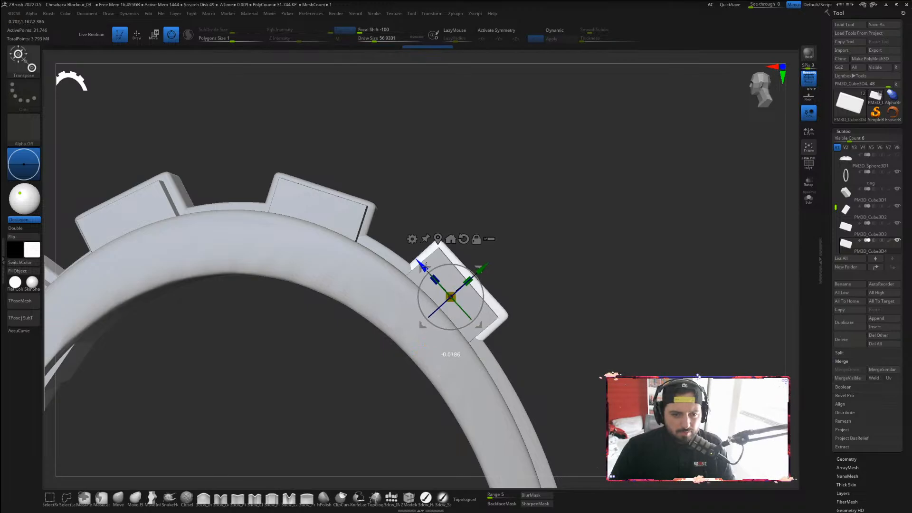
Merge the rounded strap blocks down into the ring subtool, accepting that the merges cannot be undone
{"action": "left_click_drag", "start_coordinate": [554, 258], "coordinate": [580, 263], "text": "shift"}
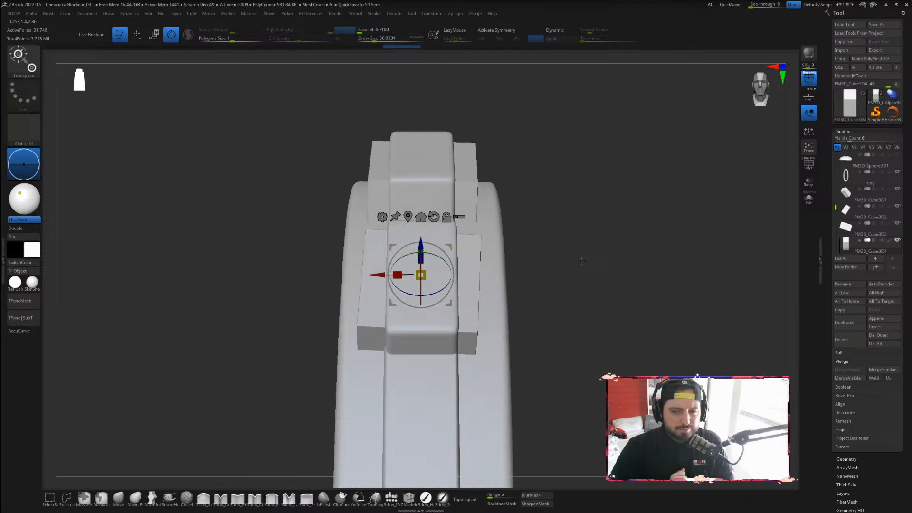
{"action": "left_click", "coordinate": [859, 179]}
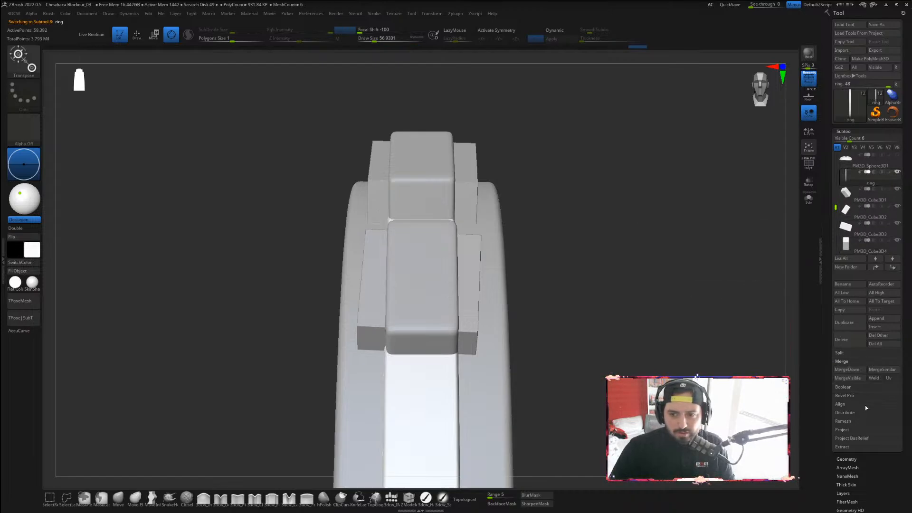
{"action": "left_click", "coordinate": [858, 371]}
{"action": "left_click", "coordinate": [846, 387]}
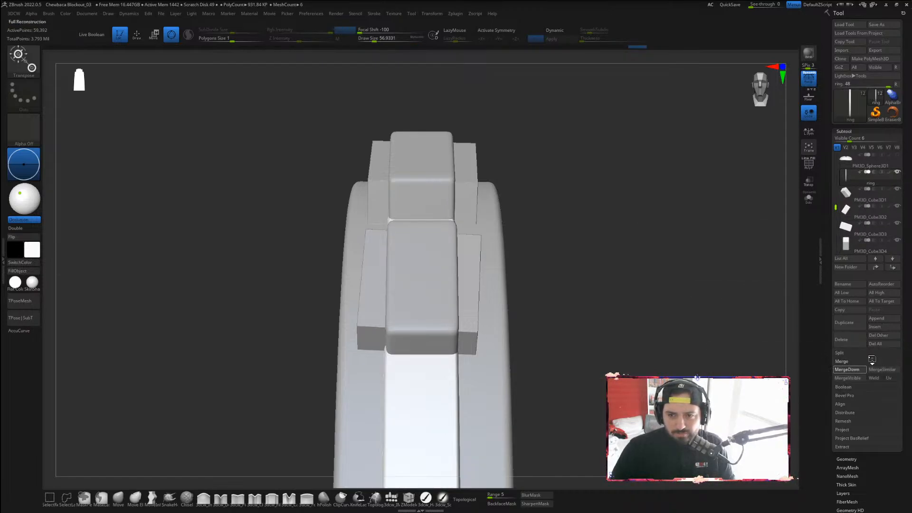
{"action": "left_click", "coordinate": [844, 370]}
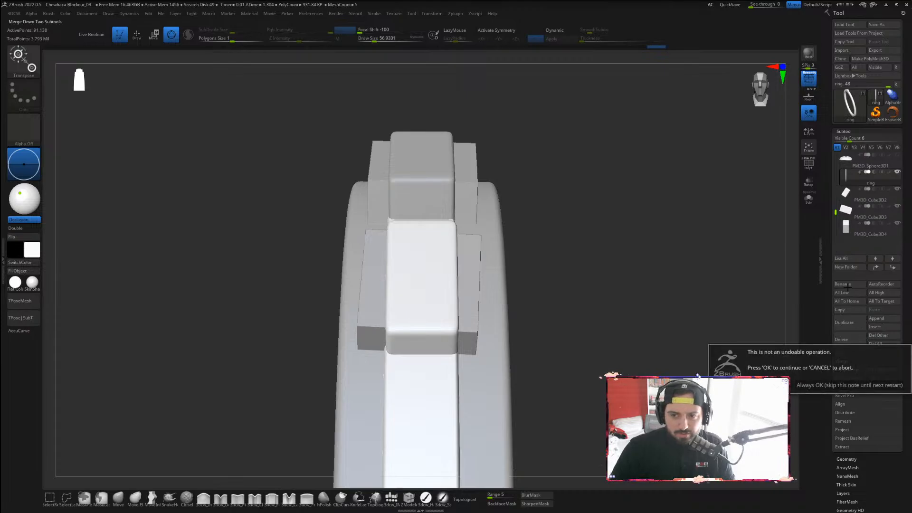
{"action": "left_click", "coordinate": [846, 387]}
{"action": "left_click", "coordinate": [844, 370]}
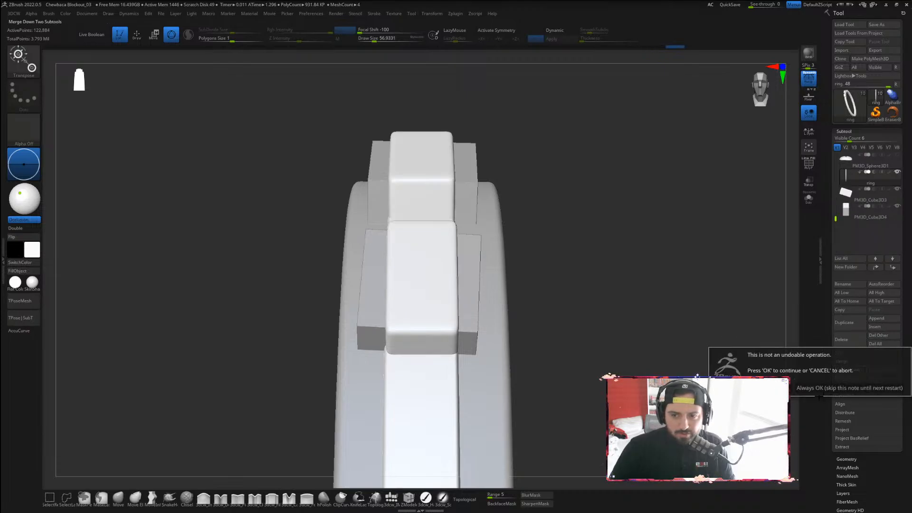
Merge the two remaining cube subtools, PM3D_Cube3D3 and PM3D_Cube3D4, down into the ring subtool
{"action": "left_click", "coordinate": [846, 387]}
{"action": "left_click", "coordinate": [847, 370]}
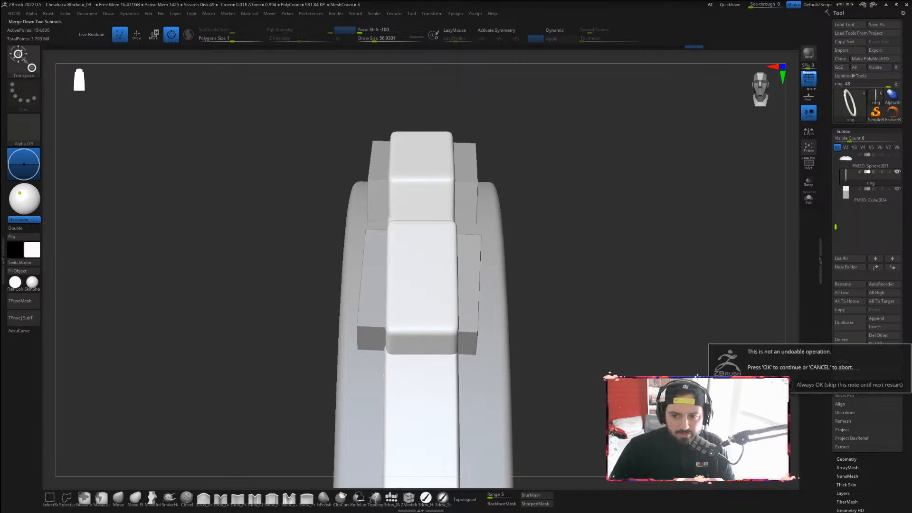
{"action": "left_click", "coordinate": [846, 387]}
{"action": "left_click_drag", "start_coordinate": [350, 72], "coordinate": [716, 324]}
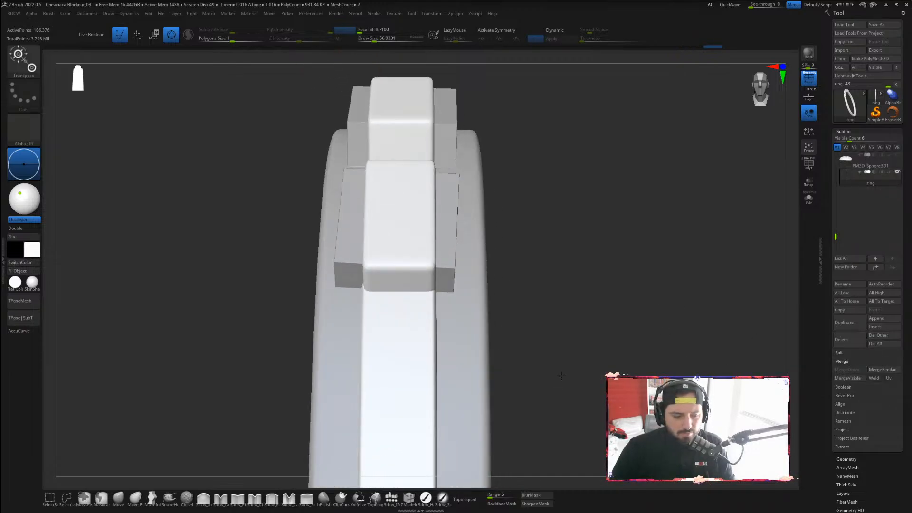
Nudge the merged ring slightly along its horizontal axes with the move gizmo to align it with the bandolier
{"action": "left_click_drag", "start_coordinate": [567, 224], "coordinate": [423, 158]}
{"action": "key", "text": "w"}
{"action": "left_click", "coordinate": [373, 356]}
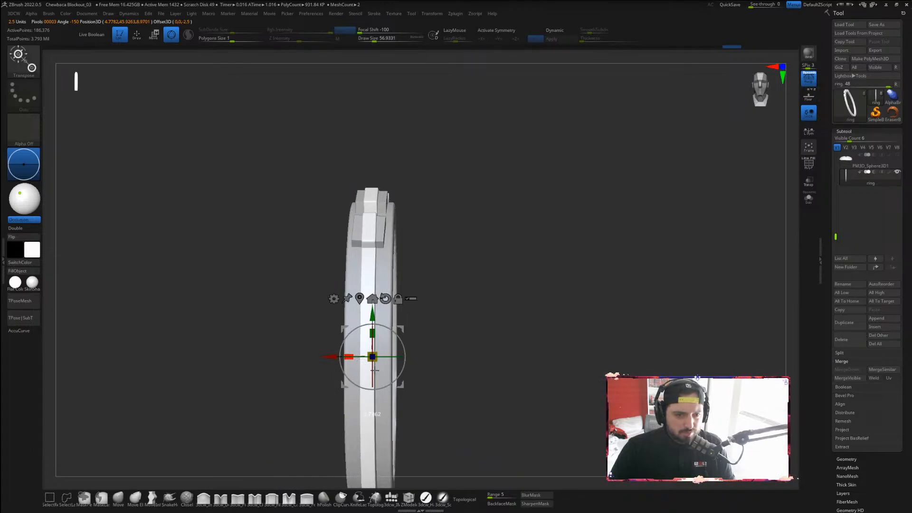
{"action": "left_click", "coordinate": [332, 355]}
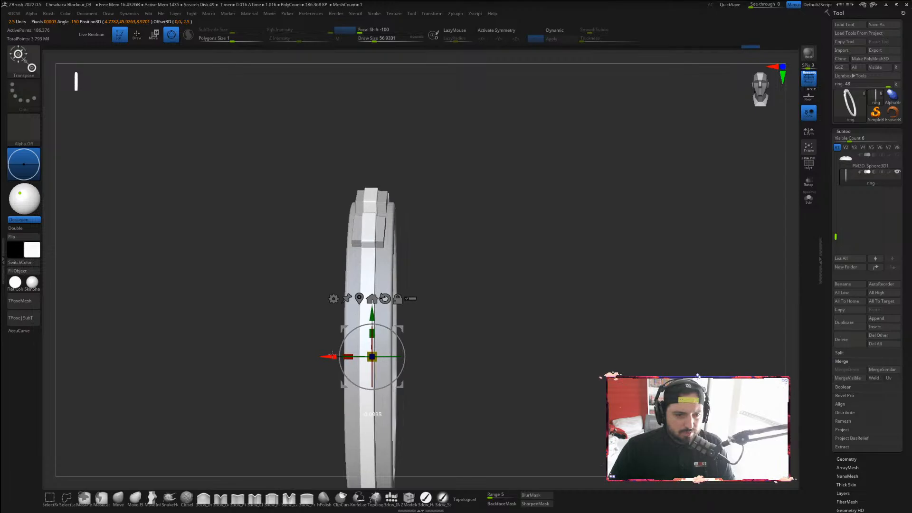
{"action": "left_click", "coordinate": [332, 355]}
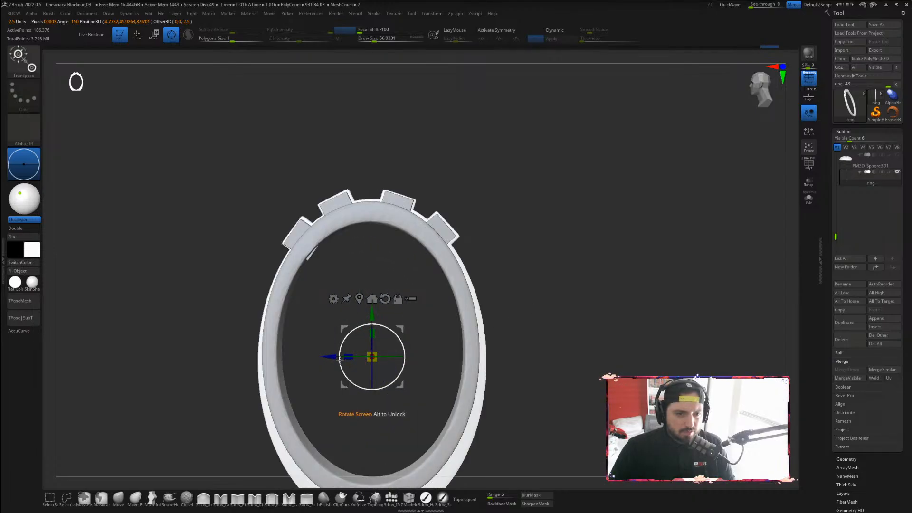
{"action": "left_click_drag", "start_coordinate": [333, 358], "coordinate": [333, 357]}
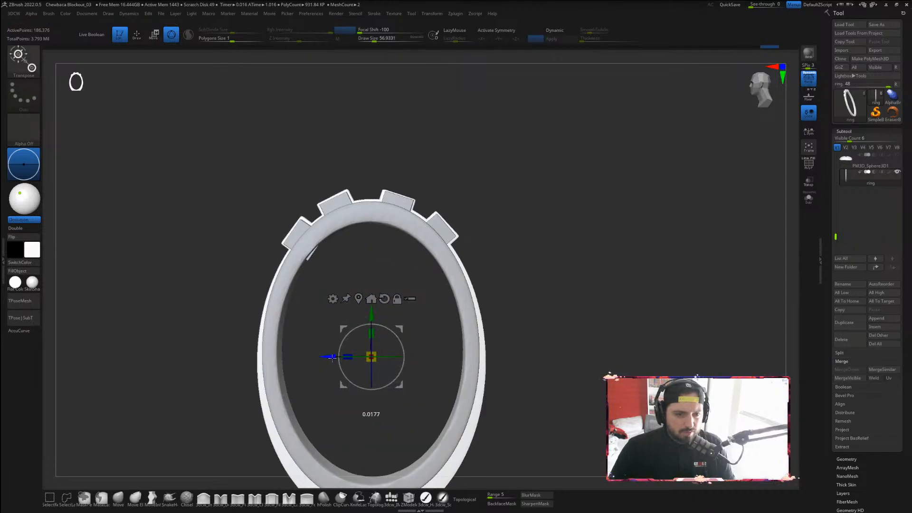
{"action": "left_click", "coordinate": [332, 356]}
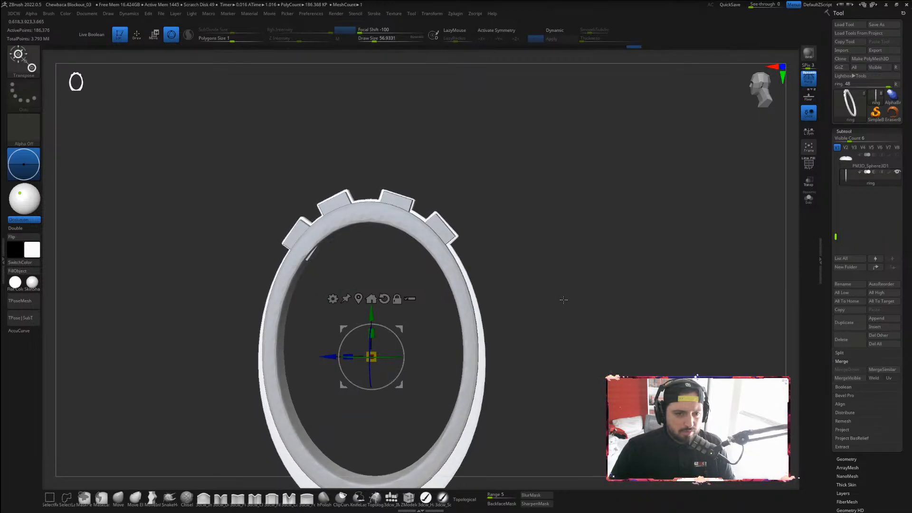
Try to DynaMesh the merged ring at resolution 128 with its subdivision levels frozen
{"action": "left_click_drag", "start_coordinate": [470, 199], "coordinate": [609, 359], "text": "alt"}
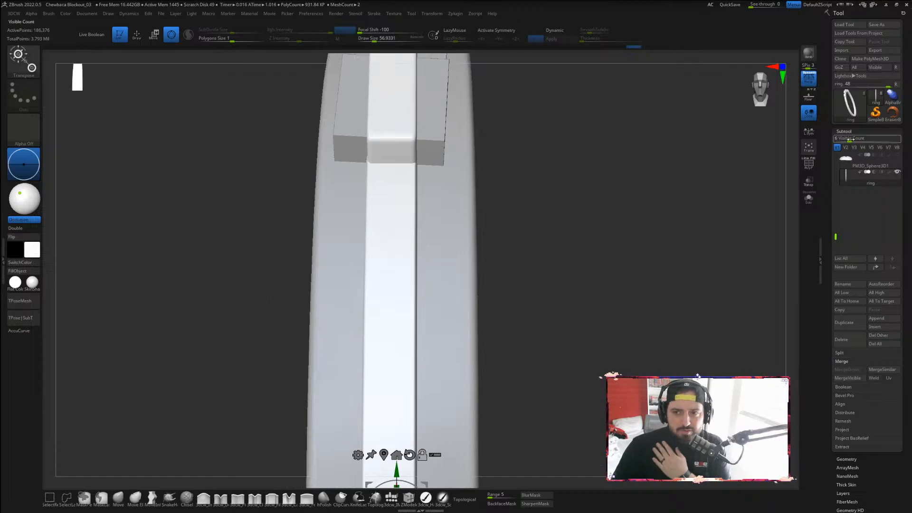
{"action": "left_click", "coordinate": [849, 131]}
{"action": "left_click", "coordinate": [846, 140]}
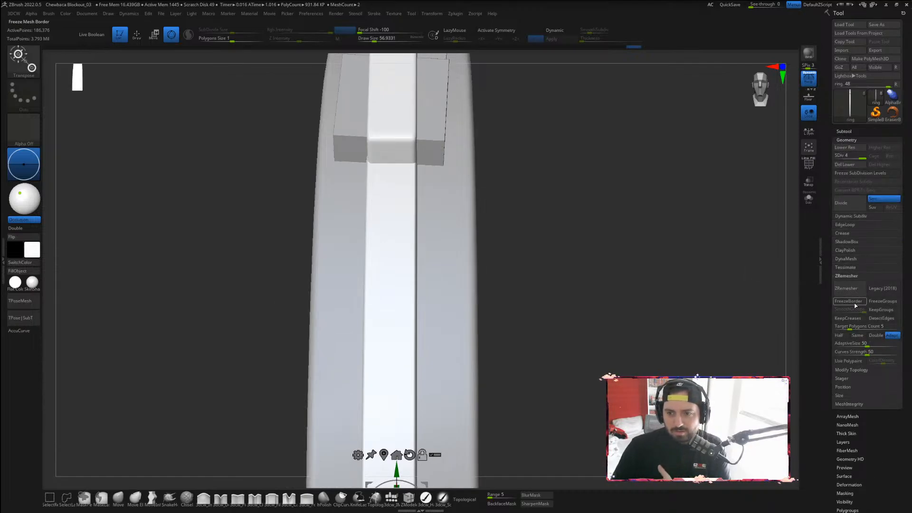
{"action": "left_click", "coordinate": [845, 259]}
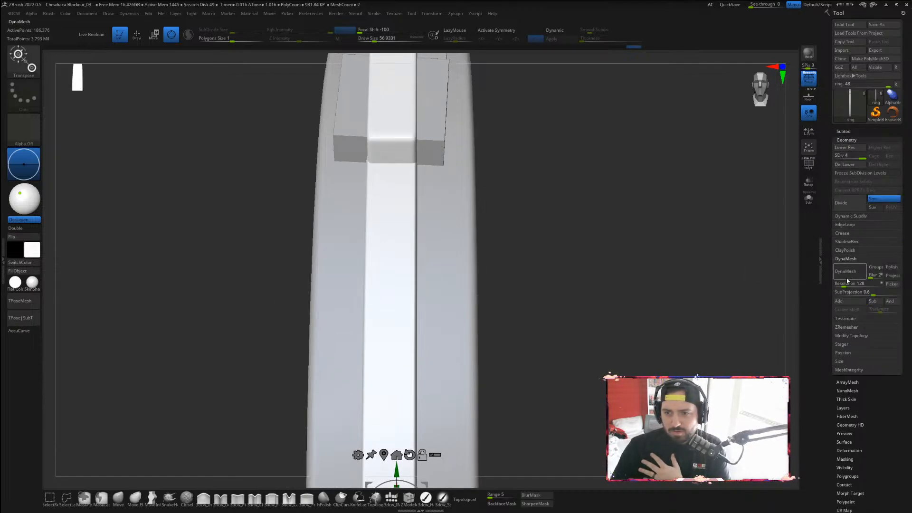
{"action": "left_click", "coordinate": [847, 273]}
{"action": "left_click", "coordinate": [761, 288]}
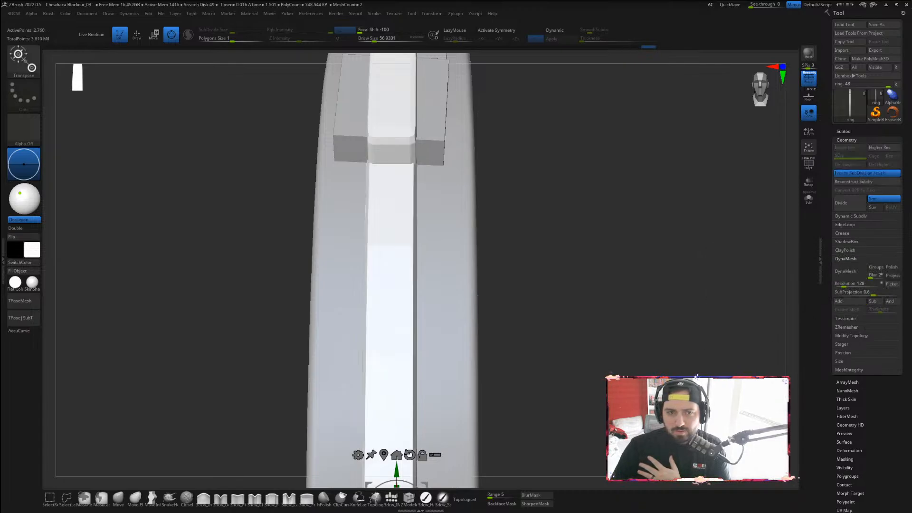
Inspect the ring with its wireframe shown, and undo the DynaMesh attempt made with frozen subdivision levels
{"action": "left_click_drag", "start_coordinate": [675, 362], "coordinate": [636, 203]}
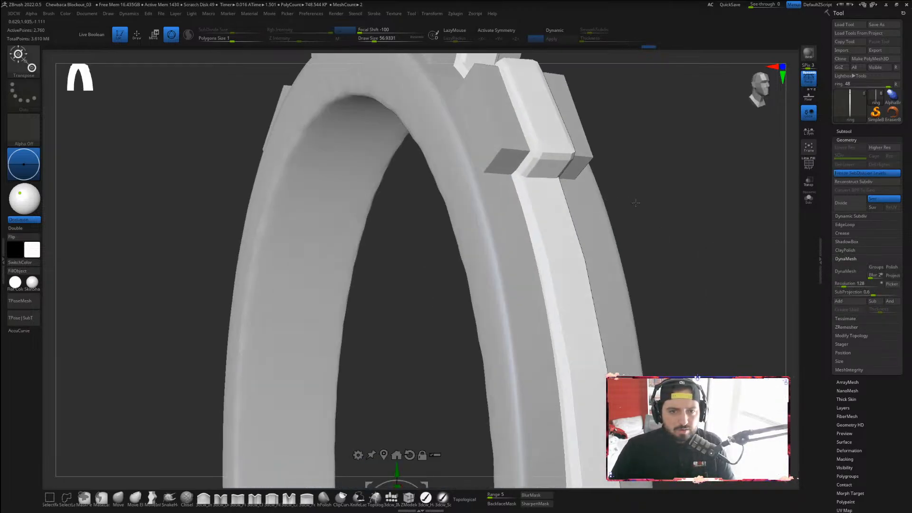
{"action": "left_click_drag", "start_coordinate": [701, 190], "coordinate": [682, 286]}
{"action": "mouse_move", "coordinate": [673, 206]}
{"action": "left_mouse_down"}
{"action": "mouse_move", "coordinate": [653, 173]}
{"action": "mouse_move", "coordinate": [665, 224]}
{"action": "left_mouse_up"}
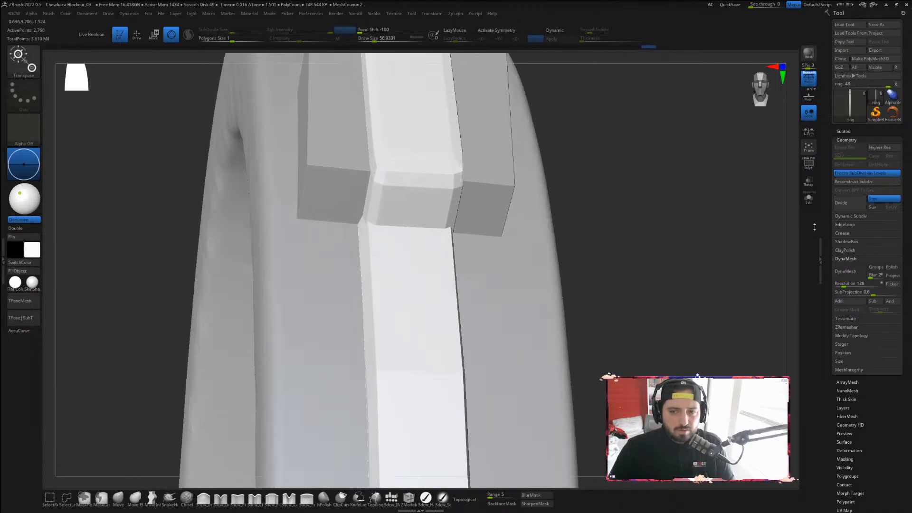
{"action": "left_click", "coordinate": [810, 164]}
{"action": "left_click_drag", "start_coordinate": [690, 243], "coordinate": [705, 245]}
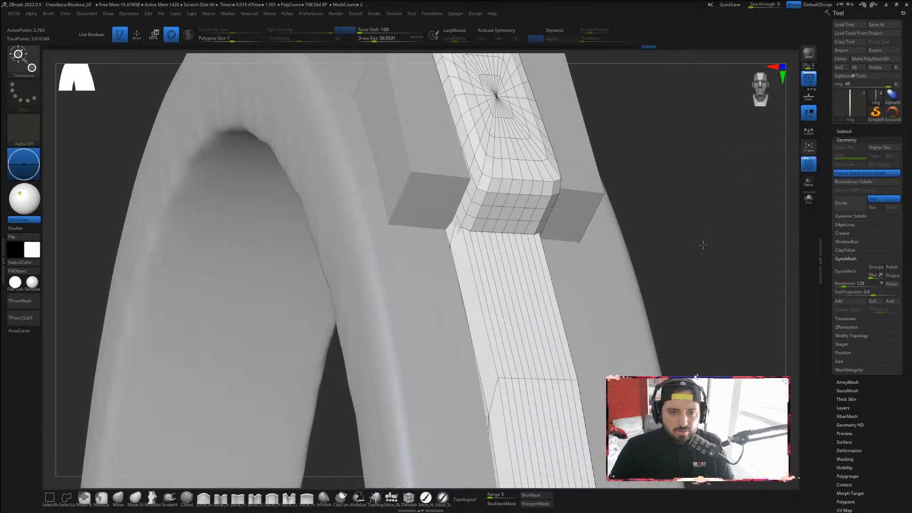
{"action": "key", "text": "ctrl+z"}
{"action": "key", "text": "ctrl+z"}
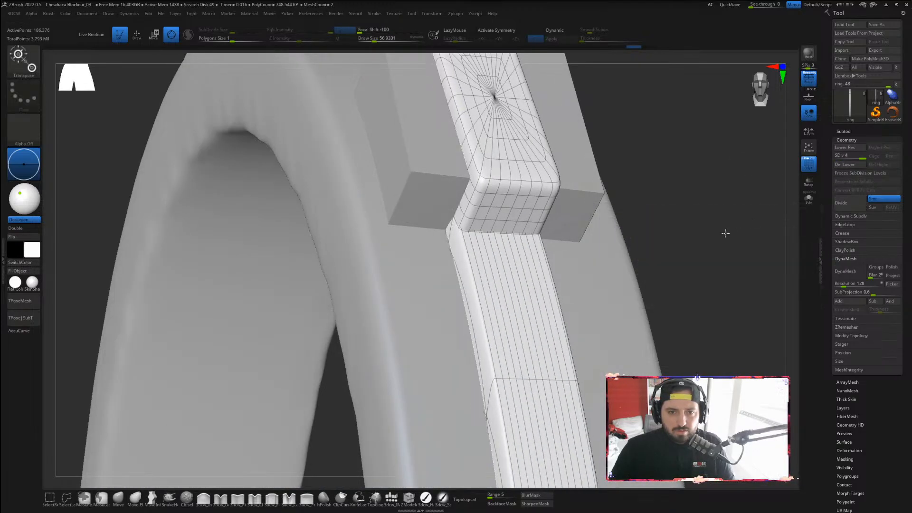
Delete the ring's lower subdivision levels, remesh it with DynaMesh at resolution 128, and hide the wireframe
{"action": "left_click", "coordinate": [847, 174]}
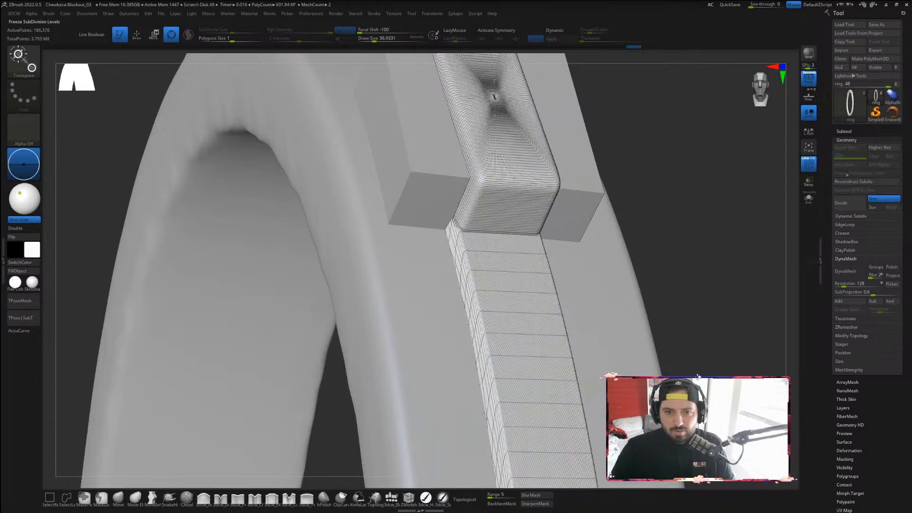
{"action": "left_click", "coordinate": [854, 270]}
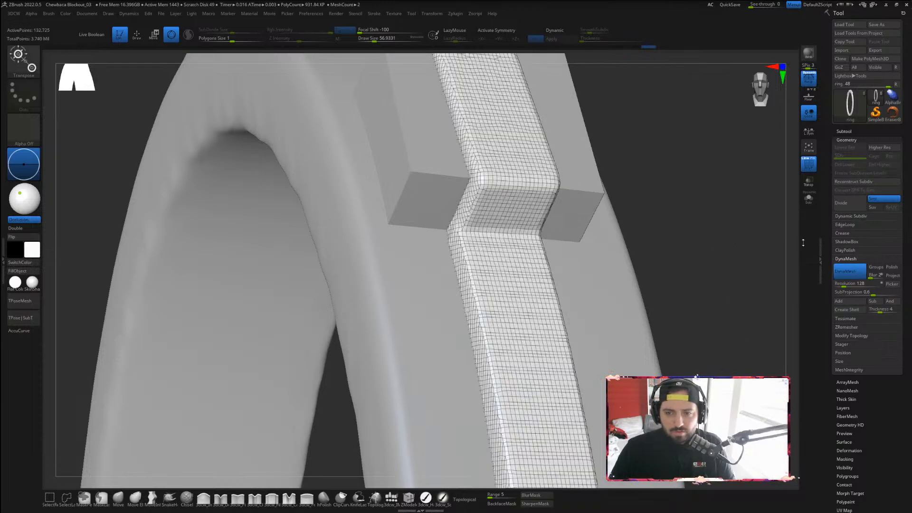
{"action": "left_click", "coordinate": [851, 271]}
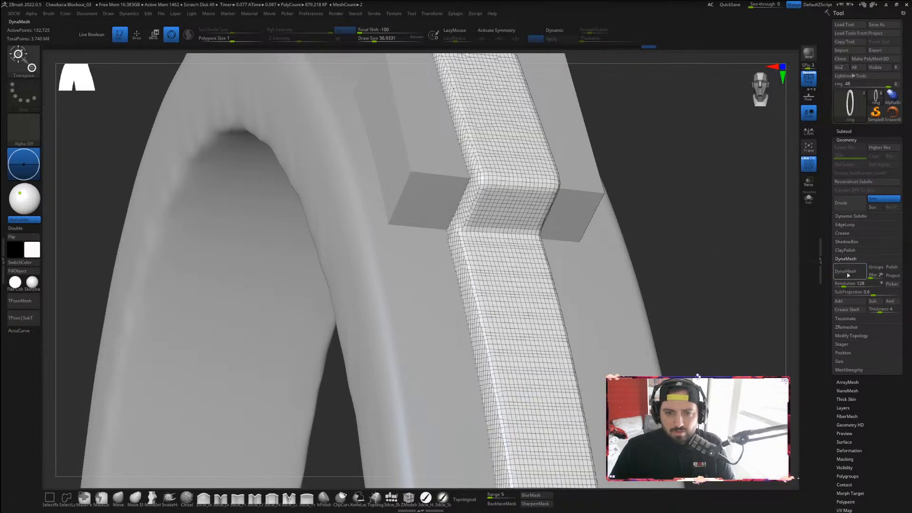
{"action": "left_click", "coordinate": [806, 163]}
Divide the remeshed ring up to subdivision level 4 to smooth its raised blocks and edges
{"action": "left_click_drag", "start_coordinate": [703, 203], "coordinate": [656, 240], "text": "alt"}
{"action": "left_click_drag", "start_coordinate": [593, 310], "coordinate": [608, 158], "text": "alt"}
{"action": "left_click_drag", "start_coordinate": [554, 210], "coordinate": [570, 260]}
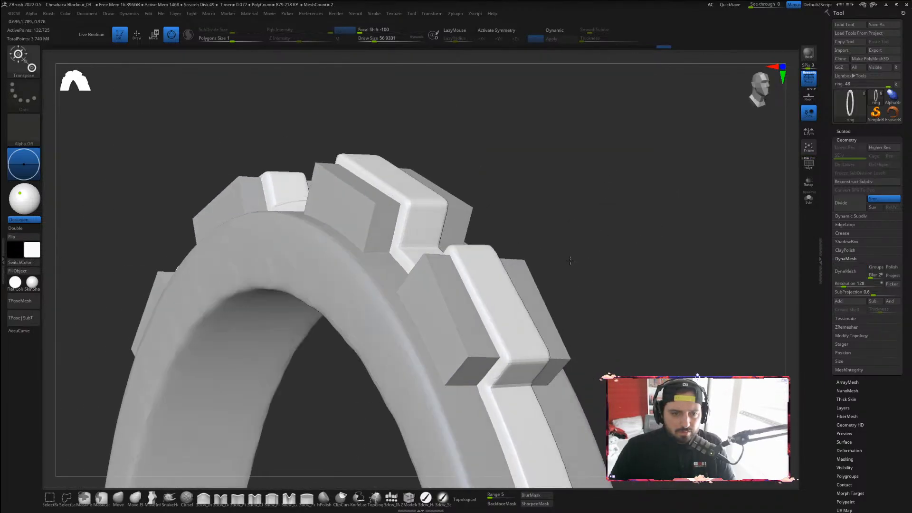
{"action": "left_click", "coordinate": [852, 207]}
{"action": "left_click", "coordinate": [852, 207]}
{"action": "left_click_drag", "start_coordinate": [676, 340], "coordinate": [664, 234], "text": "alt"}
{"action": "left_click_drag", "start_coordinate": [473, 197], "coordinate": [273, 401], "text": "alt"}
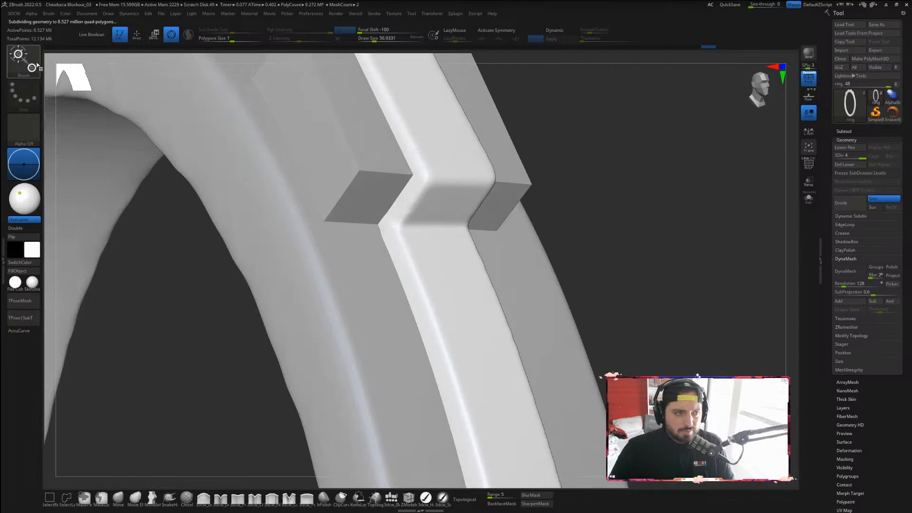
Try to slice the ring with a straight vertical KnifeCurve cut along the band's side
{"action": "left_click_drag", "start_coordinate": [630, 173], "coordinate": [620, 238]}
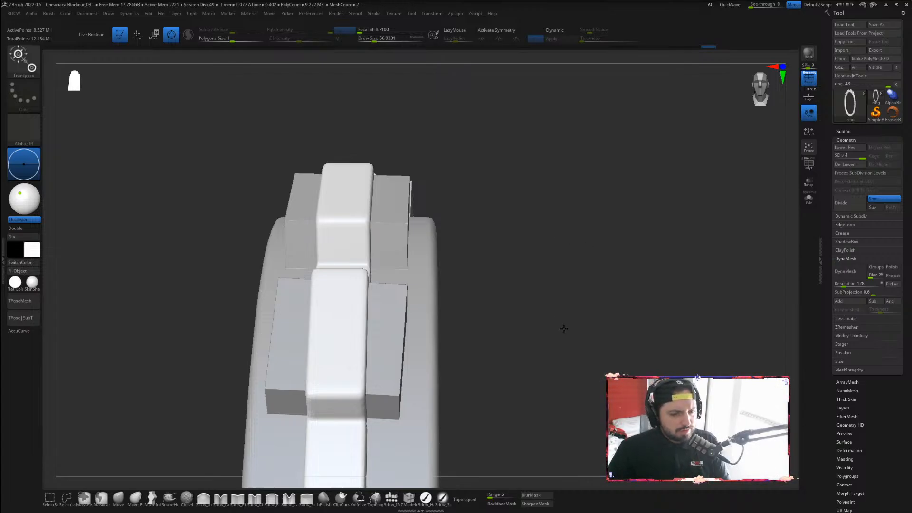
{"action": "left_click_drag", "start_coordinate": [545, 305], "coordinate": [527, 175]}
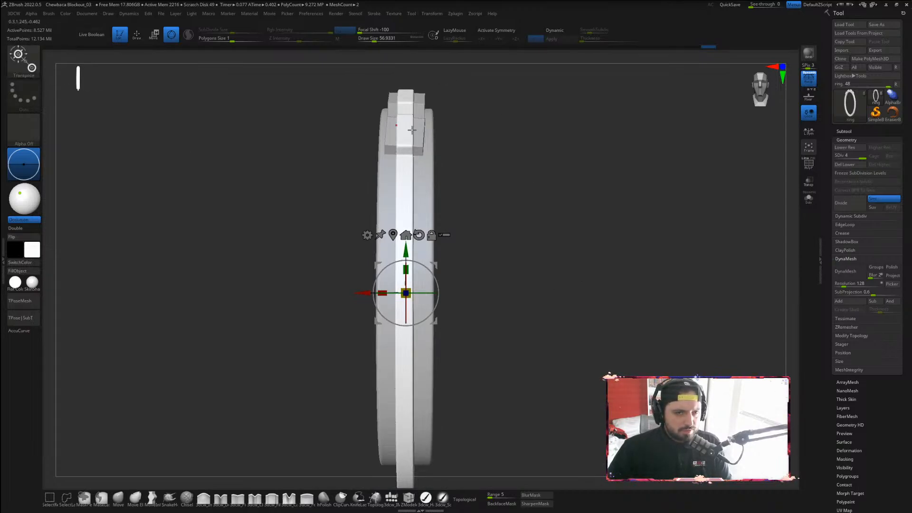
{"action": "left_click_drag", "start_coordinate": [481, 138], "coordinate": [560, 124]}
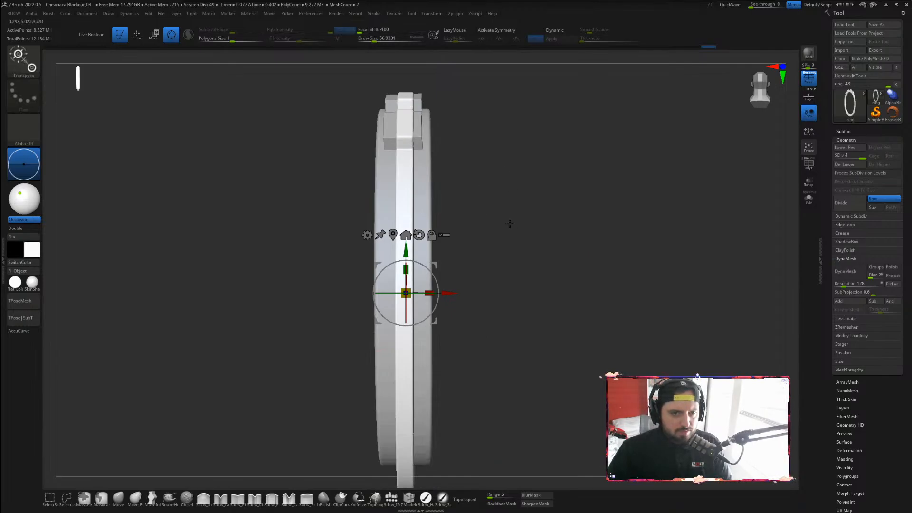
{"action": "key", "text": "q"}
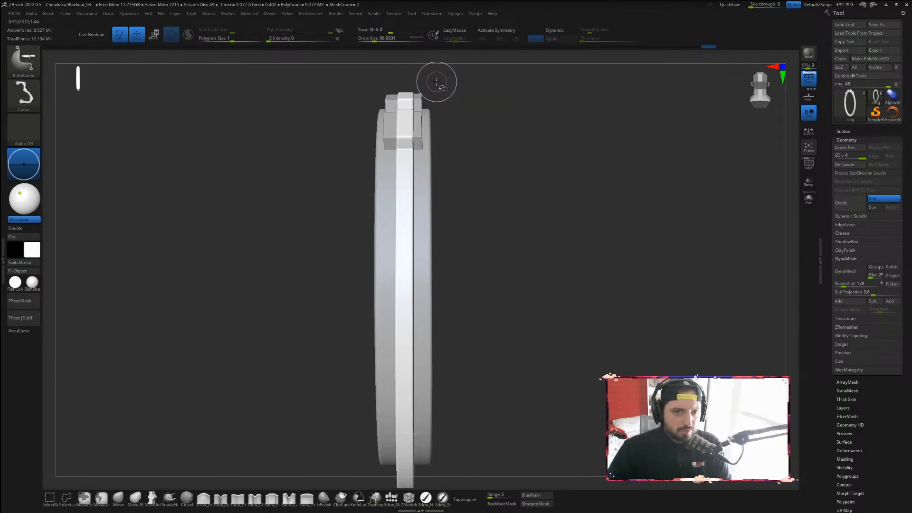
{"action": "left_click_drag", "start_coordinate": [436, 81], "coordinate": [436, 489], "text": "ctrl+shift"}
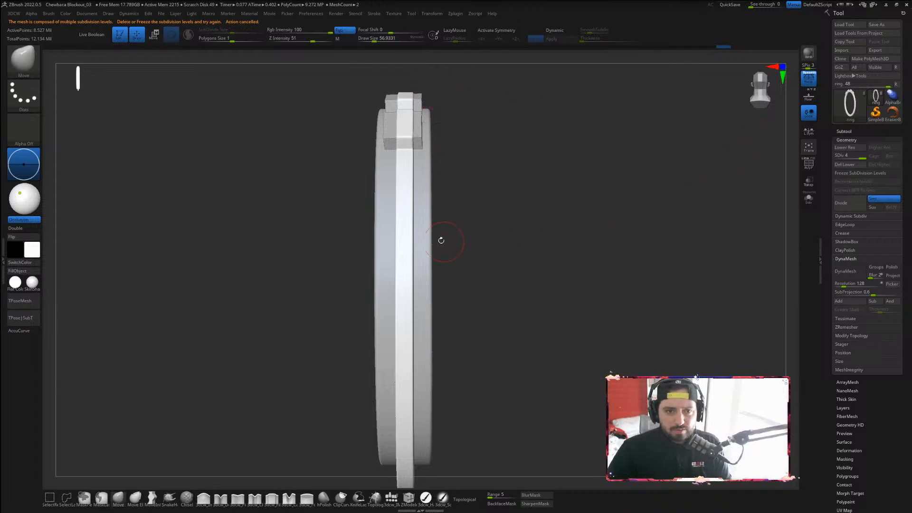
Select the Bandolier subtool, delete its lower subdivision levels, and trim one side flat with a straight vertical KnifeCurve cut
{"action": "left_click", "coordinate": [420, 219], "text": "alt"}
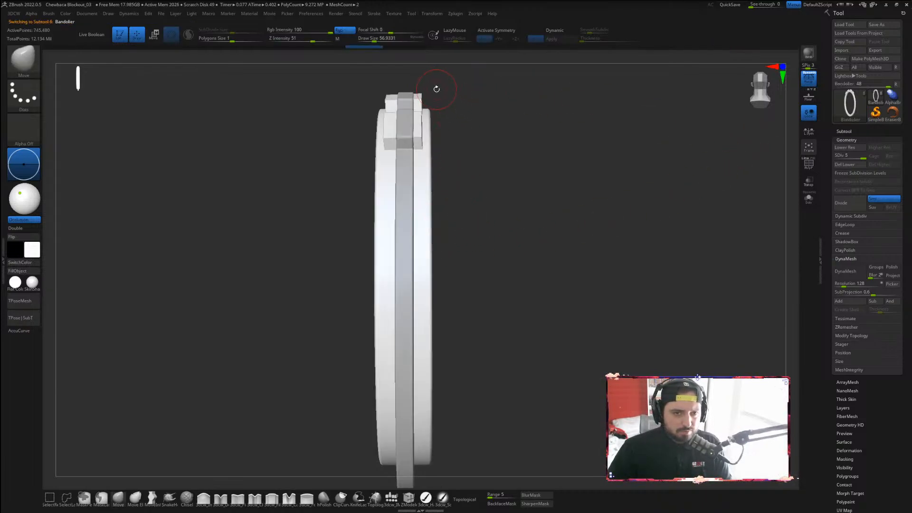
{"action": "left_click_drag", "start_coordinate": [430, 88], "coordinate": [429, 488], "text": "ctrl+shift"}
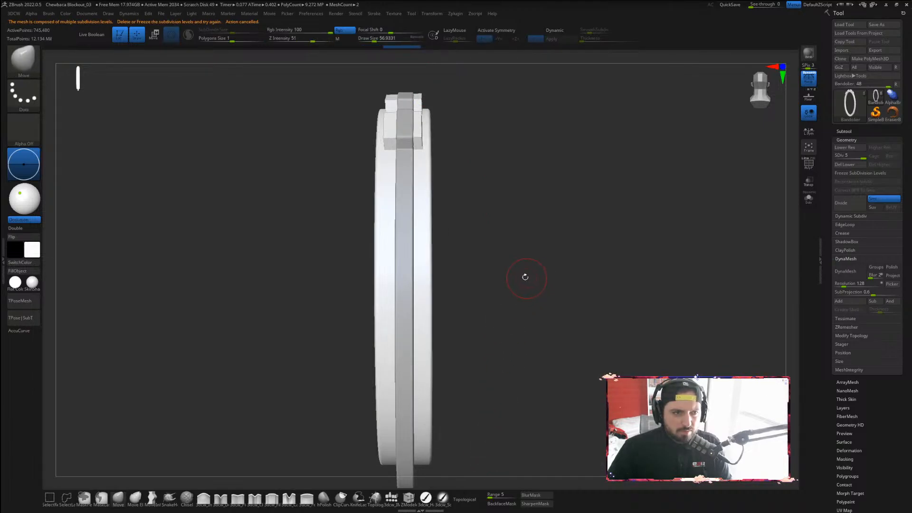
{"action": "left_click", "coordinate": [864, 163]}
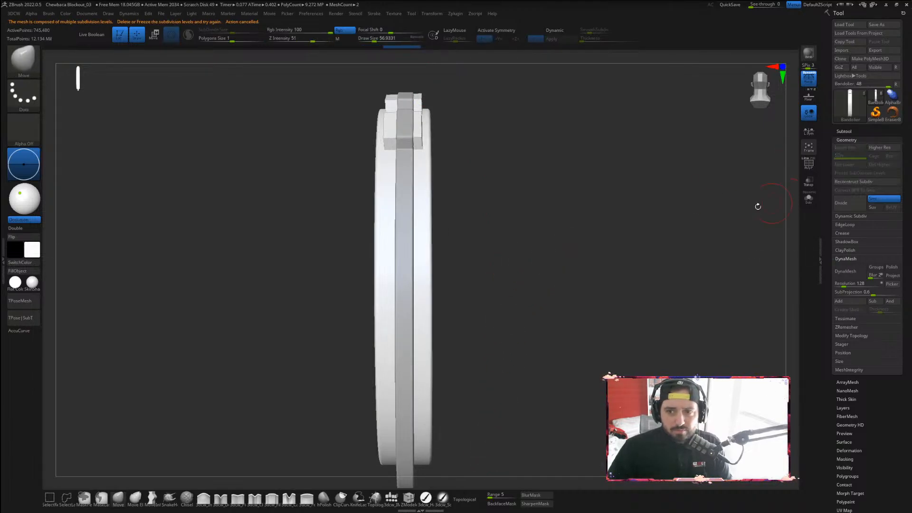
{"action": "left_click_drag", "start_coordinate": [429, 102], "coordinate": [428, 488], "text": "ctrl+shift"}
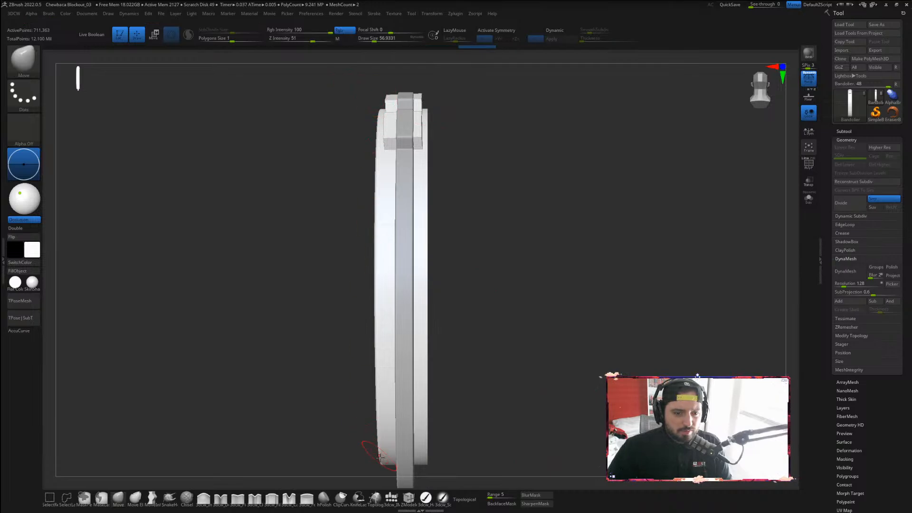
Trim the opposite side of the bandolier flat with another straight vertical KnifeCurve cut
{"action": "mouse_move", "coordinate": [538, 413]}
{"action": "left_mouse_down"}
{"action": "mouse_move", "coordinate": [530, 379]}
{"action": "mouse_move", "coordinate": [576, 285]}
{"action": "mouse_move", "coordinate": [529, 369]}
{"action": "left_mouse_up"}
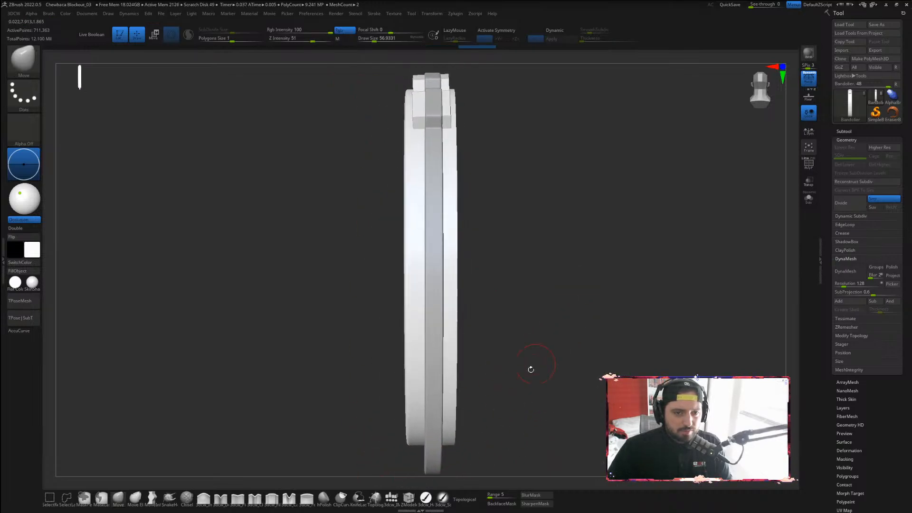
{"action": "left_click_drag", "start_coordinate": [413, 461], "coordinate": [408, 74], "text": "ctrl+shift"}
{"action": "left_click_drag", "start_coordinate": [591, 233], "coordinate": [587, 259]}
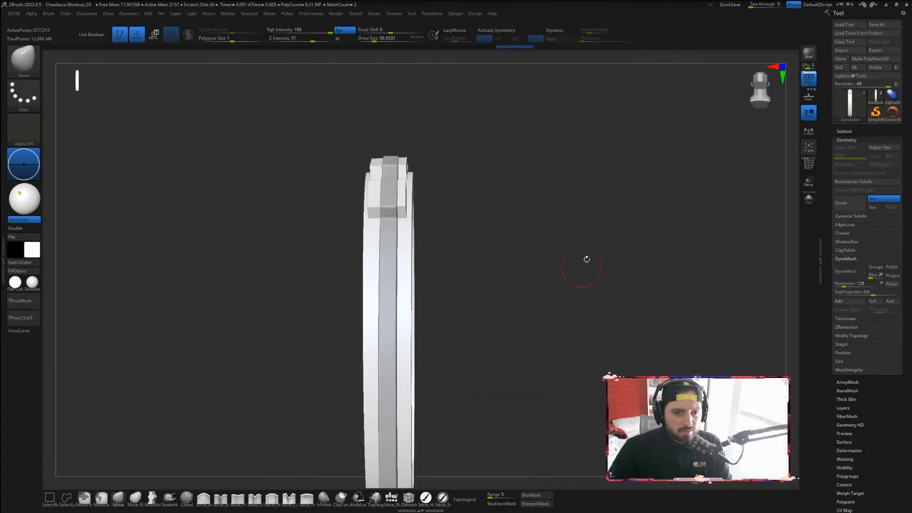
Make the Eyes, head, shoulders, Top Teeth and Bottom Teeth subtools visible together with the bandolier
{"action": "left_click", "coordinate": [851, 132]}
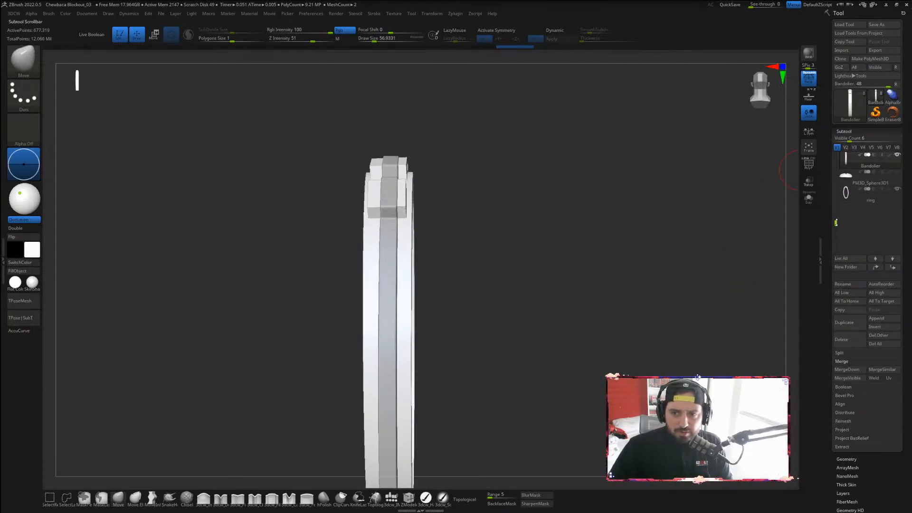
{"action": "left_click_drag", "start_coordinate": [837, 222], "coordinate": [837, 154]}
{"action": "left_click", "coordinate": [897, 155]}
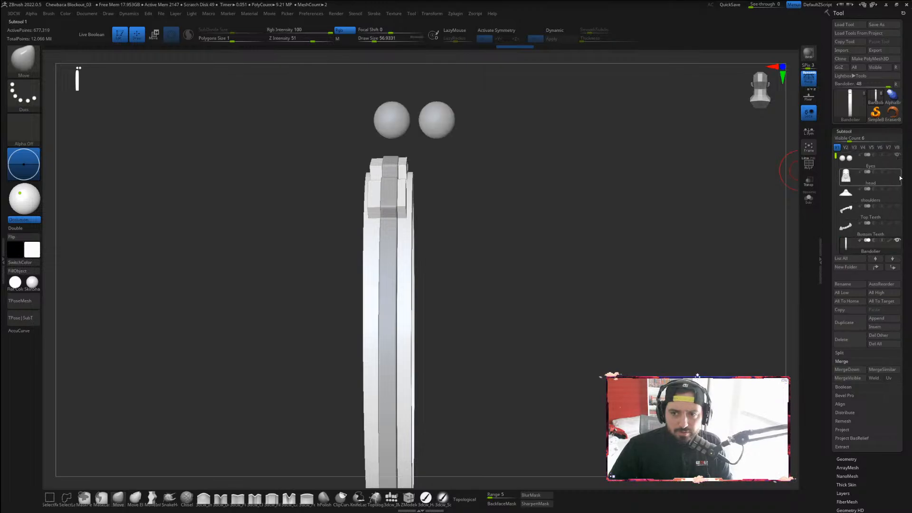
{"action": "left_click", "coordinate": [898, 172]}
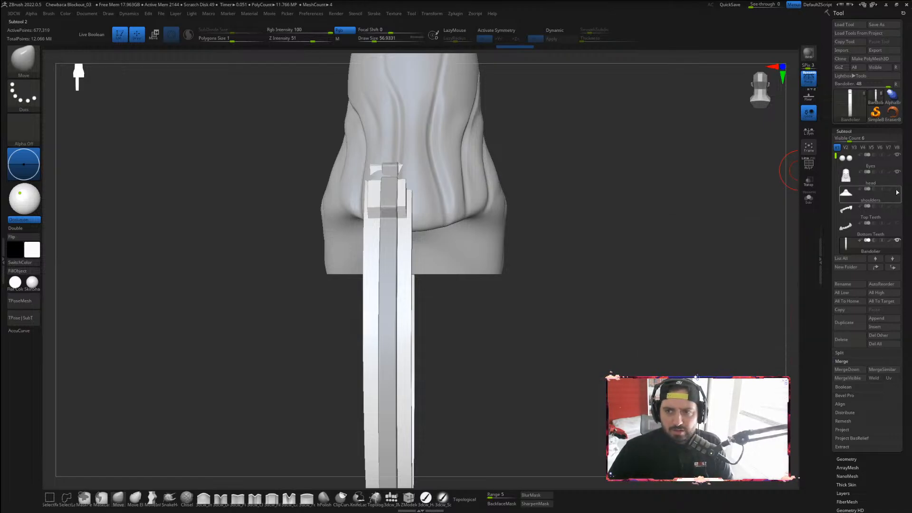
{"action": "left_click", "coordinate": [897, 189]}
{"action": "left_click", "coordinate": [897, 206]}
{"action": "left_click", "coordinate": [898, 224]}
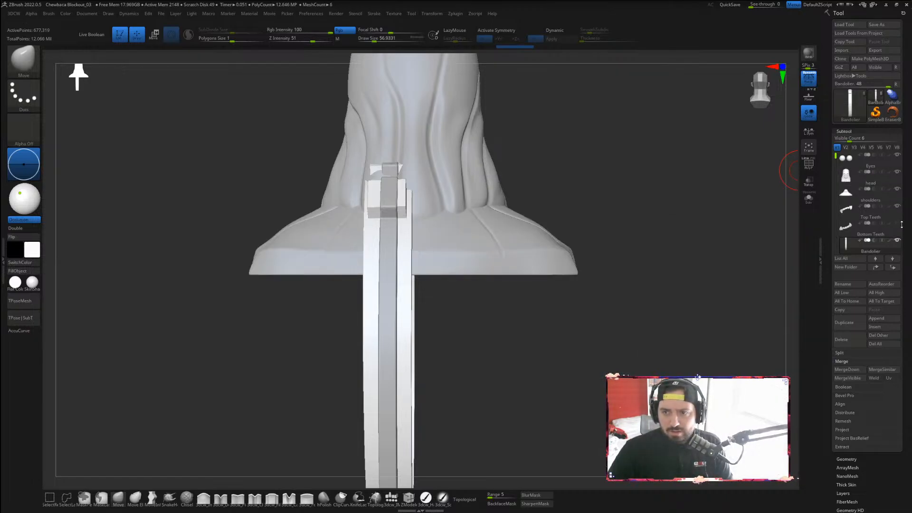
Reorder the Bandolier subtool to sit directly above the ring subtool and merge the two together
{"action": "mouse_move", "coordinate": [633, 305]}
{"action": "left_mouse_down"}
{"action": "mouse_move", "coordinate": [604, 312]}
{"action": "mouse_move", "coordinate": [624, 311]}
{"action": "mouse_move", "coordinate": [657, 371]}
{"action": "mouse_move", "coordinate": [625, 318]}
{"action": "left_mouse_up"}
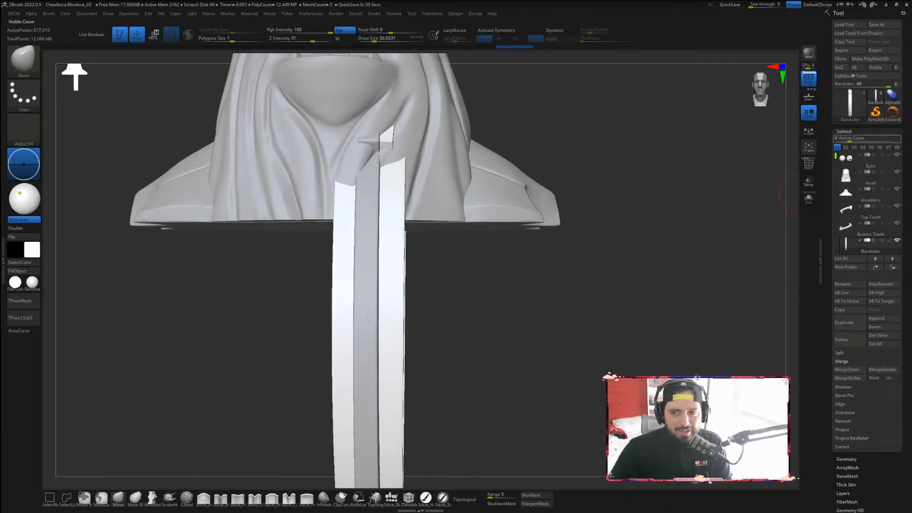
{"action": "left_click_drag", "start_coordinate": [837, 157], "coordinate": [834, 187]}
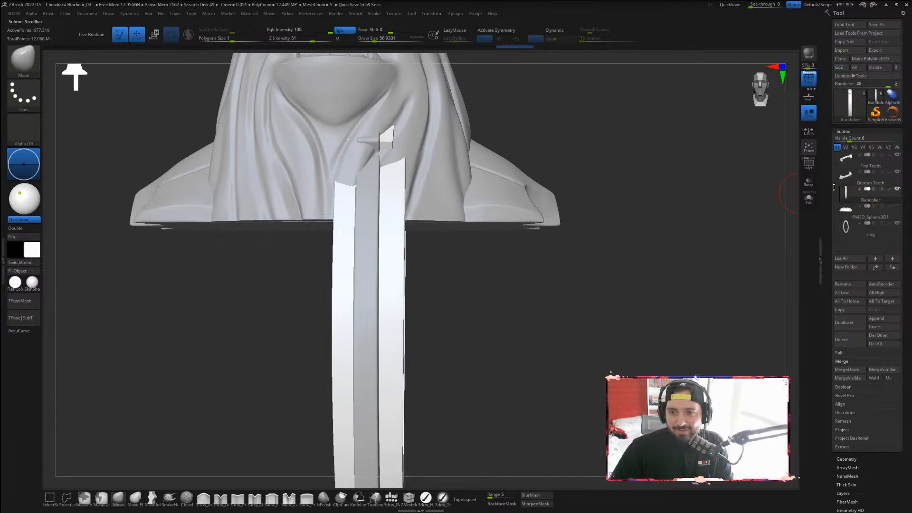
{"action": "left_click", "coordinate": [893, 261]}
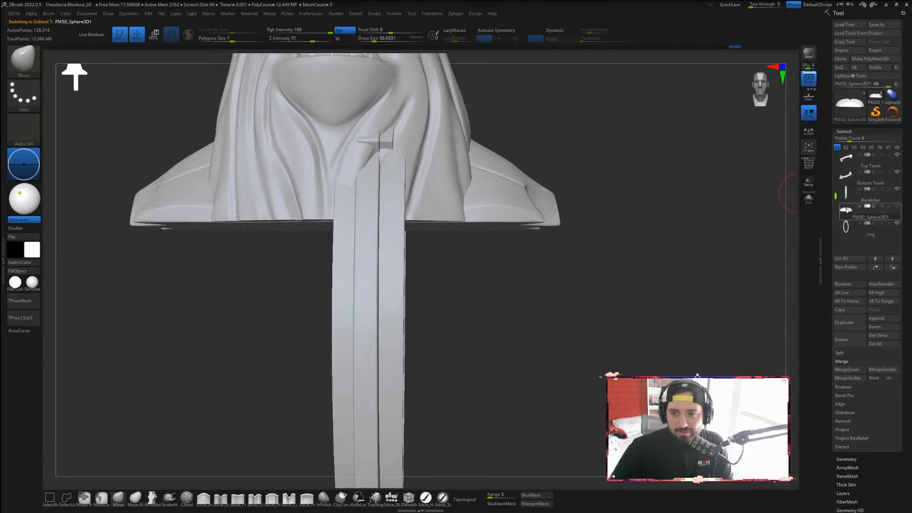
{"action": "left_click_drag", "start_coordinate": [846, 192], "coordinate": [851, 200]}
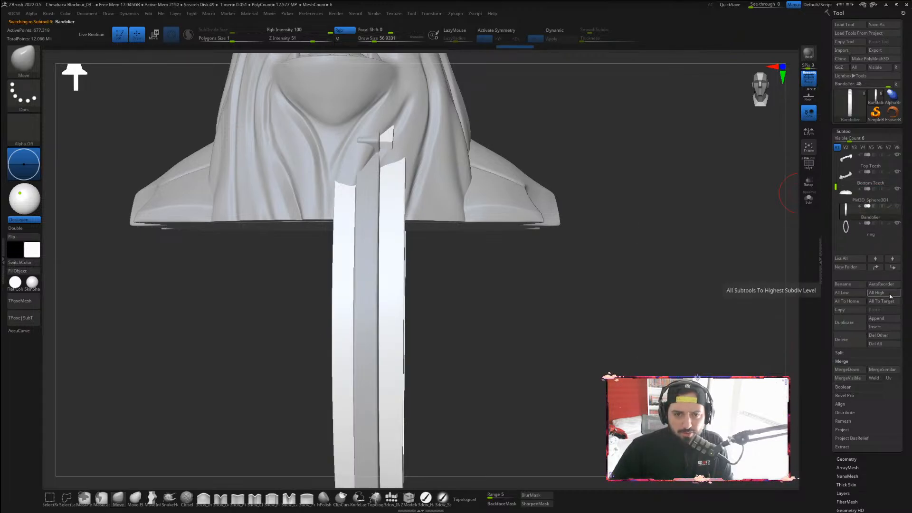
{"action": "left_click", "coordinate": [847, 370]}
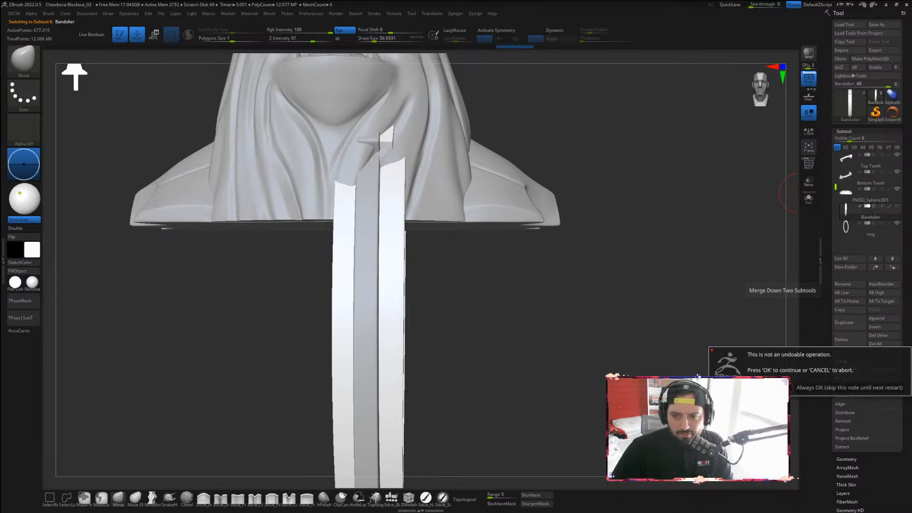
{"action": "key", "text": "Return"}
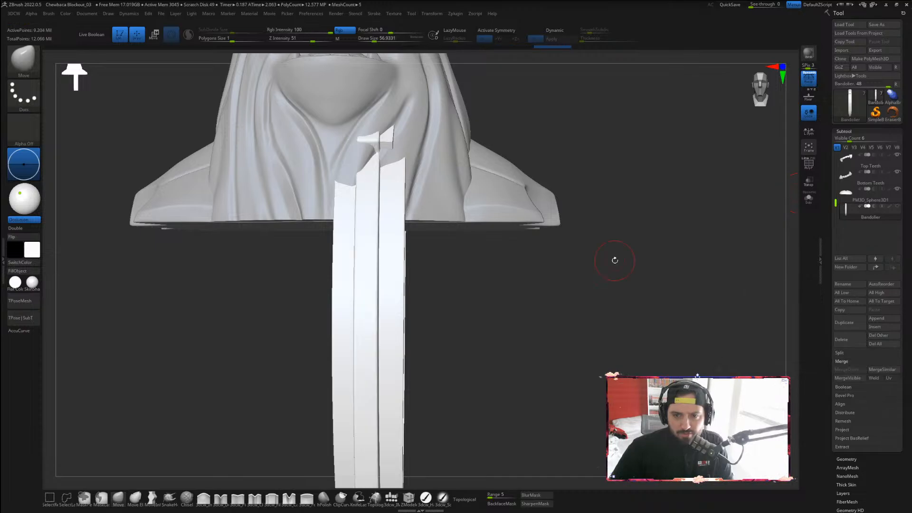
Reset the gizmo orientation, shift the merged bandolier along X, and tilt it diagonally over the bust's shoulder
{"action": "key", "text": "w"}
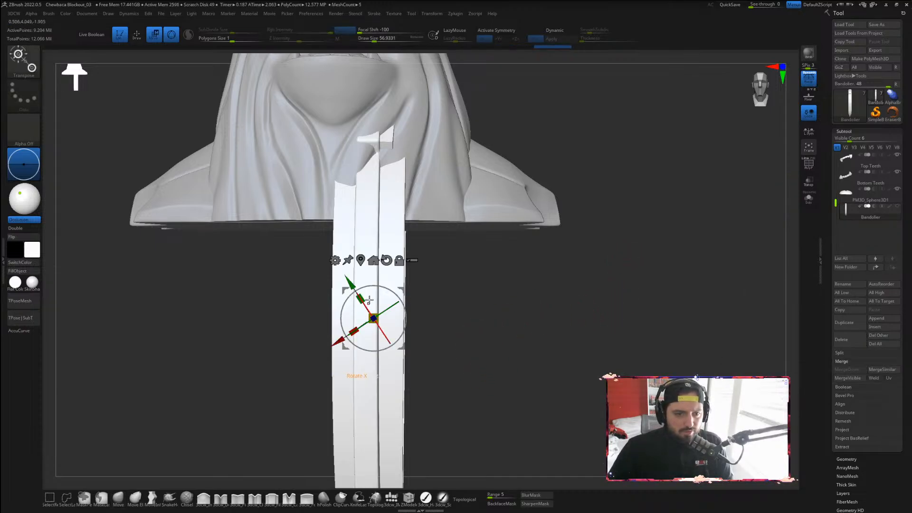
{"action": "left_click", "coordinate": [386, 260]}
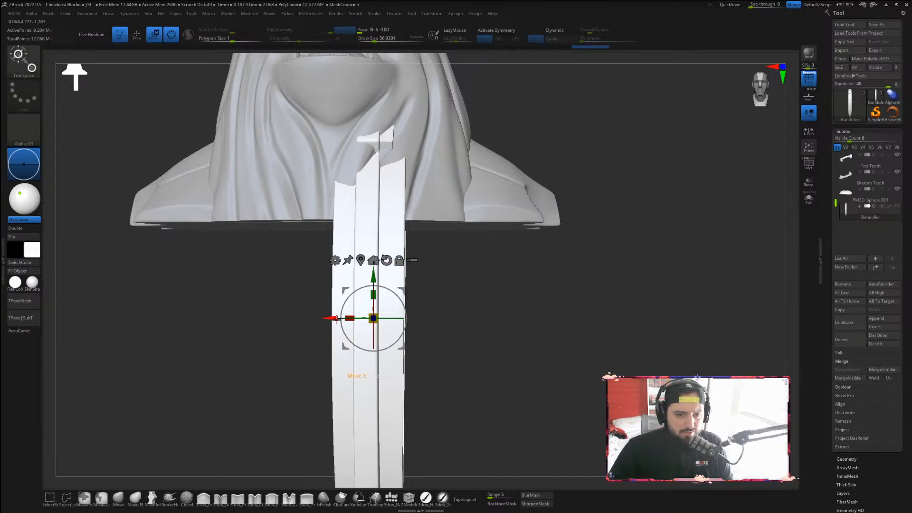
{"action": "left_click_drag", "start_coordinate": [337, 320], "coordinate": [459, 325]}
{"action": "left_click_drag", "start_coordinate": [505, 290], "coordinate": [393, 290]}
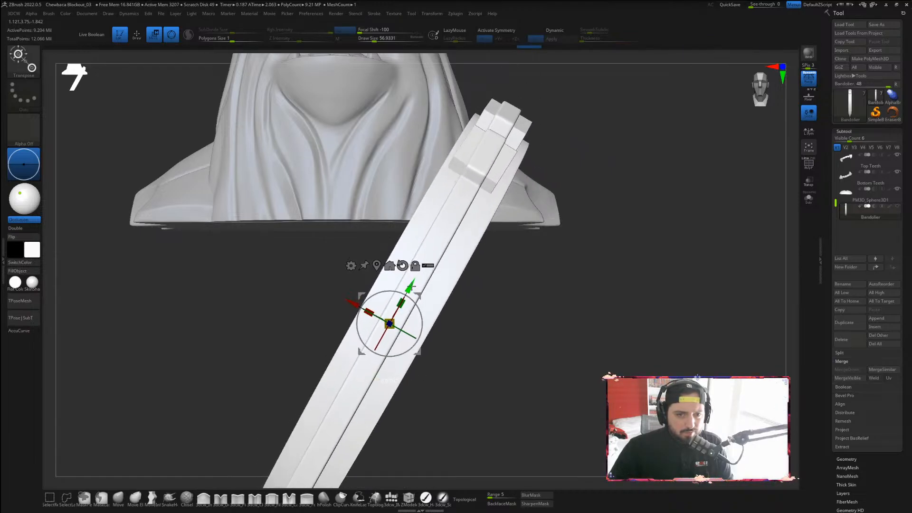
{"action": "left_click_drag", "start_coordinate": [480, 295], "coordinate": [401, 297]}
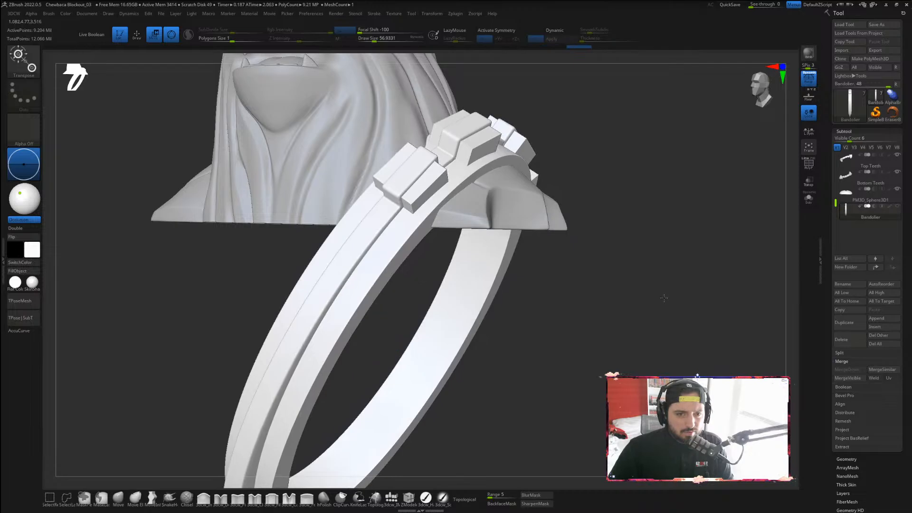
{"action": "mouse_move", "coordinate": [475, 305]}
{"action": "left_mouse_down"}
{"action": "mouse_move", "coordinate": [672, 304]}
{"action": "mouse_move", "coordinate": [670, 247]}
{"action": "mouse_move", "coordinate": [683, 324]}
{"action": "mouse_move", "coordinate": [604, 294]}
{"action": "mouse_move", "coordinate": [209, 328]}
{"action": "mouse_move", "coordinate": [148, 308]}
{"action": "mouse_move", "coordinate": [143, 292]}
{"action": "left_mouse_up"}
{"action": "key", "text": "ctrl+z"}
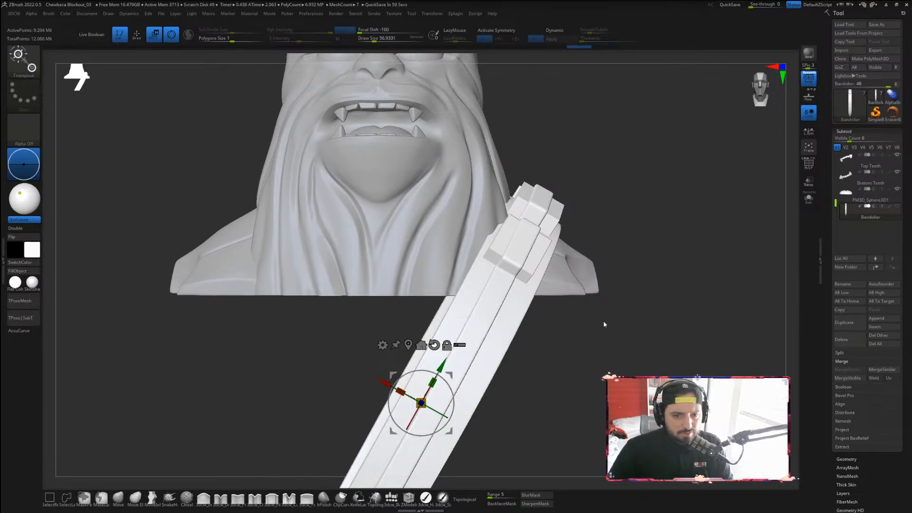
{"action": "left_click", "coordinate": [598, 293]}
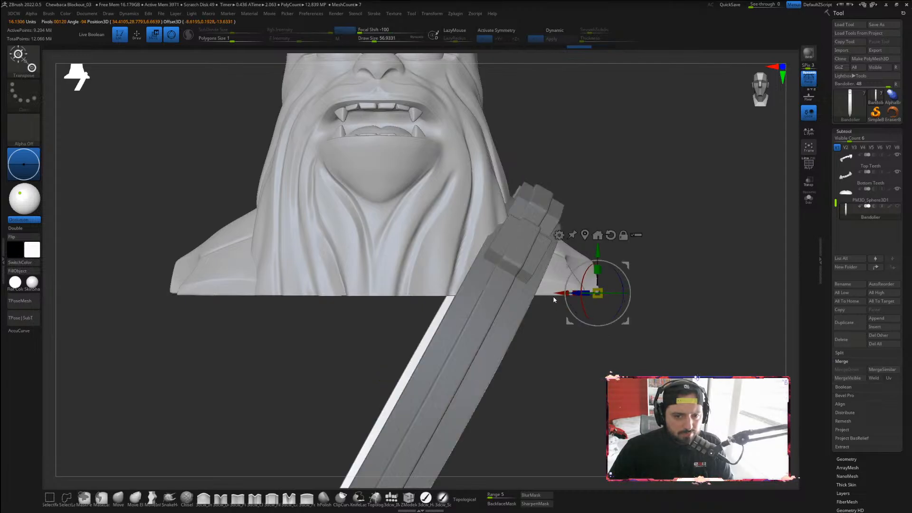
{"action": "key", "text": "ctrl+z"}
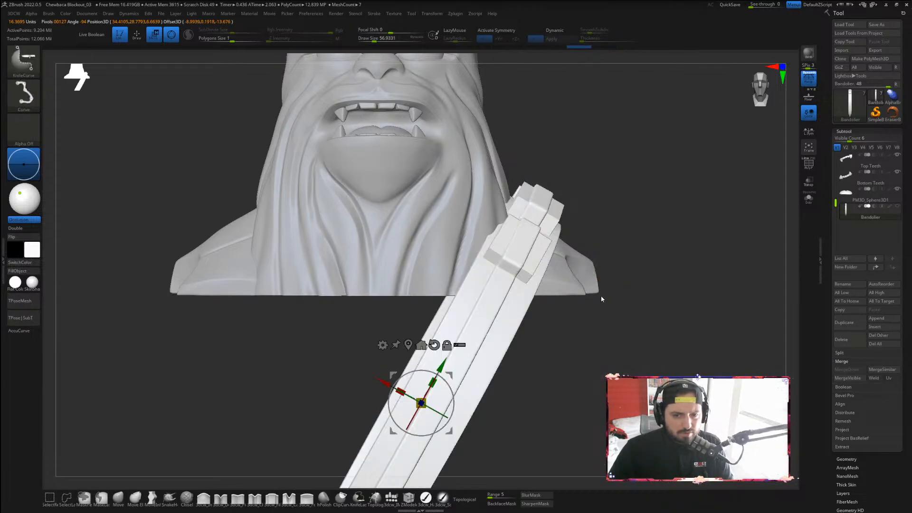
{"action": "left_click", "coordinate": [597, 294]}
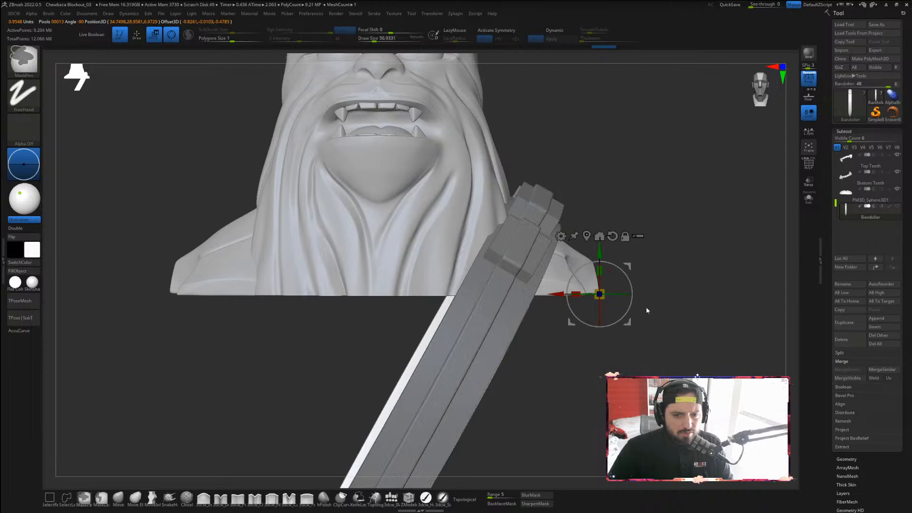
{"action": "key", "text": "ctrl+z"}
Try to slice off the bandolier below the bust's lower edge with a horizontal KnifeCurve cut in perspective view
{"action": "key", "text": "q"}
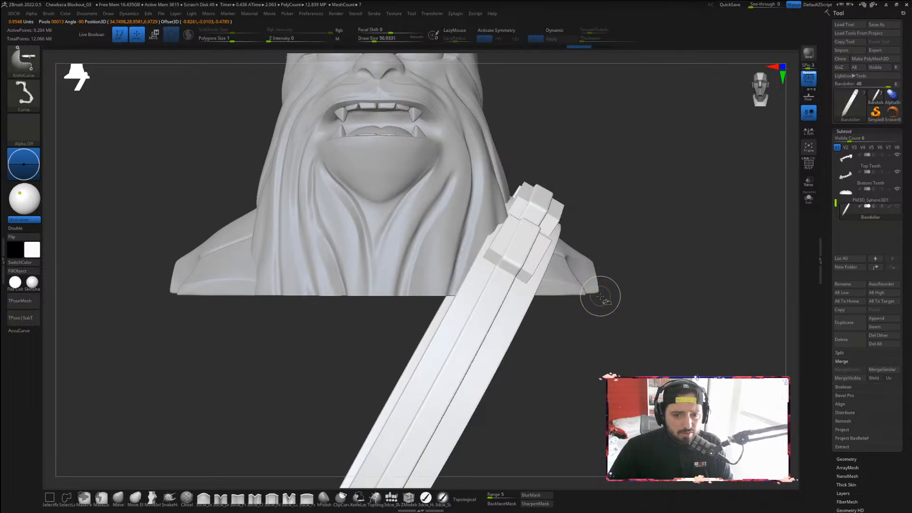
{"action": "left_click_drag", "start_coordinate": [601, 294], "coordinate": [91, 293], "text": "ctrl+shift"}
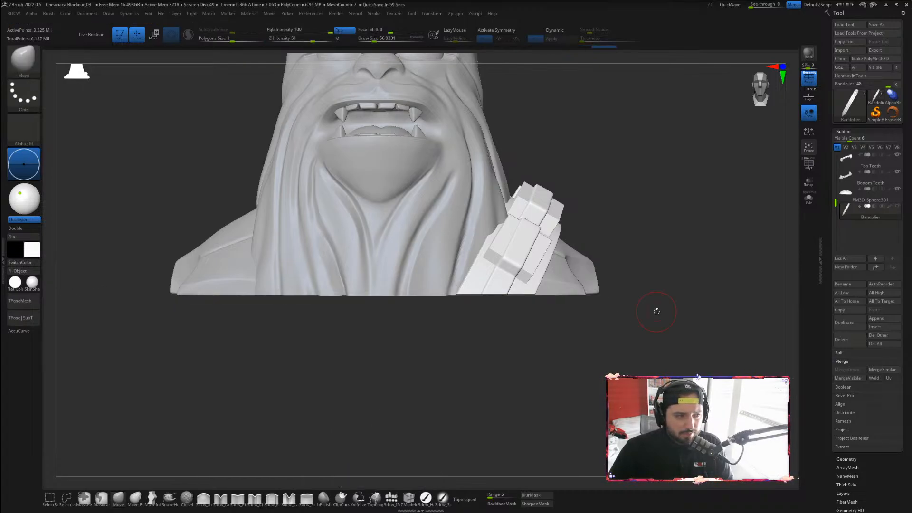
{"action": "key", "text": "ctrl+z"}
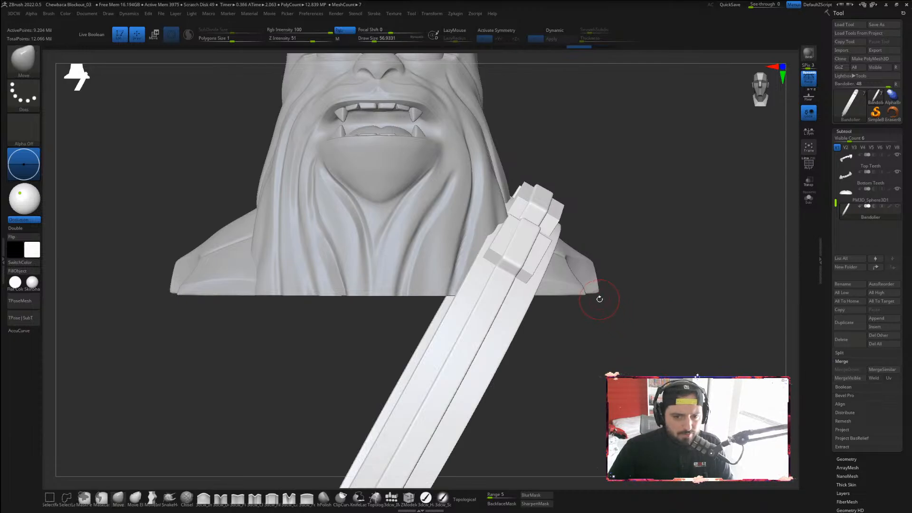
{"action": "left_click_drag", "start_coordinate": [601, 296], "coordinate": [164, 300], "text": "ctrl+shift"}
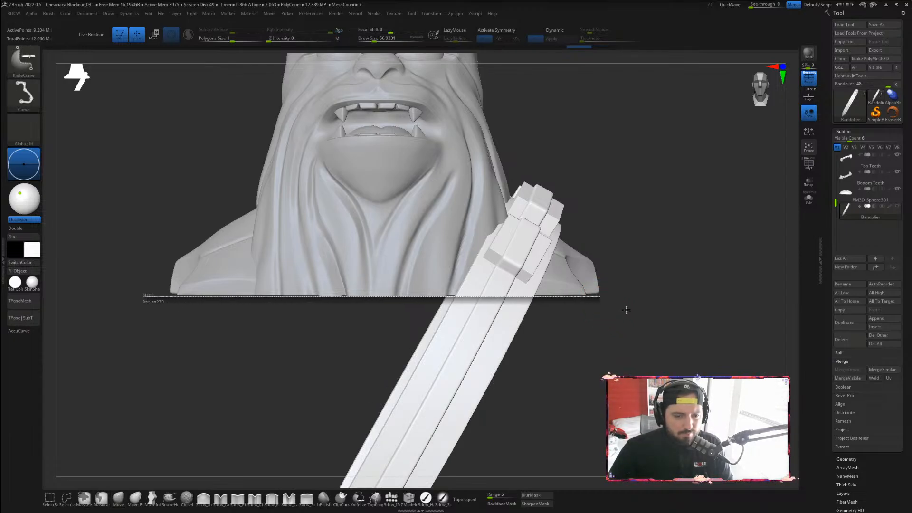
{"action": "mouse_move", "coordinate": [627, 310]}
{"action": "left_mouse_down", "text": "ctrl+shift"}
{"action": "mouse_move", "coordinate": [653, 286]}
{"action": "mouse_move", "coordinate": [667, 298]}
{"action": "mouse_move", "coordinate": [682, 256]}
{"action": "left_mouse_up", "text": "ctrl+shift"}
{"action": "key", "text": "ctrl+z"}
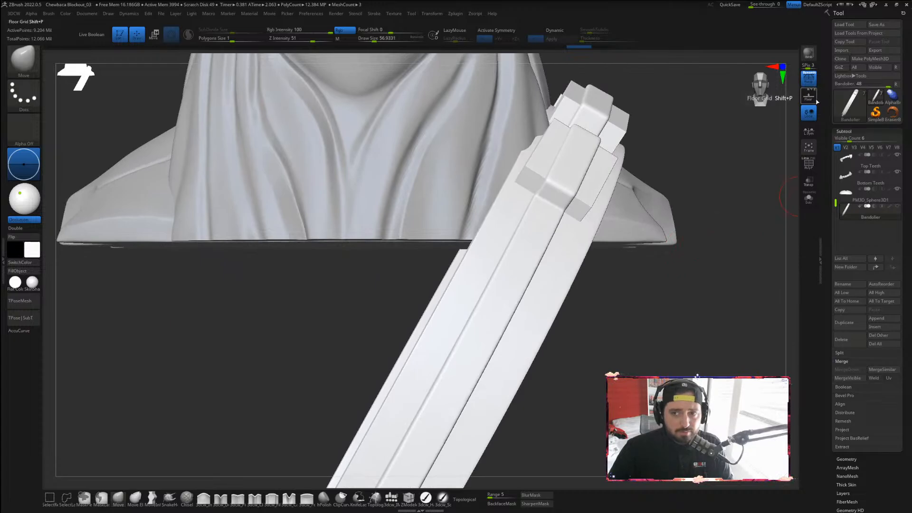
Turn perspective off, trim the bandolier flush with the bust's flat underside using straight horizontal KnifeCurve cuts, and restore perspective
{"action": "left_click", "coordinate": [809, 78]}
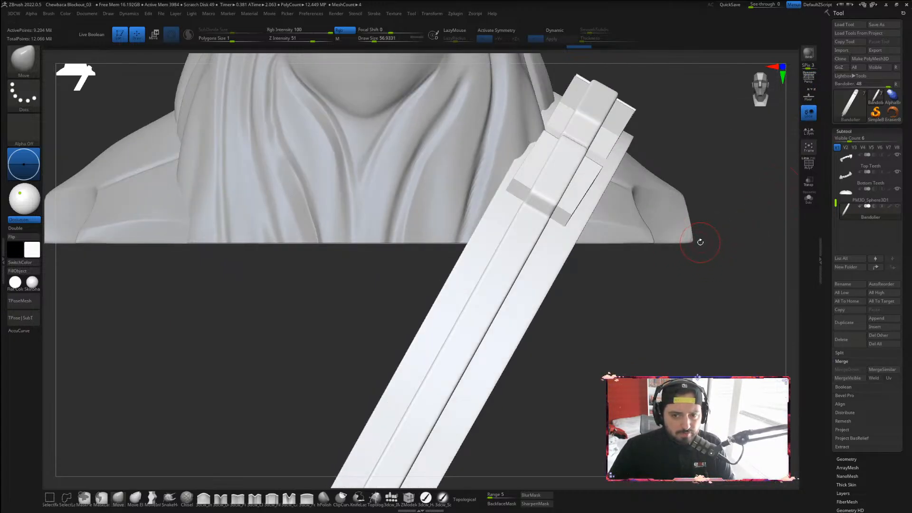
{"action": "left_click_drag", "start_coordinate": [698, 243], "coordinate": [601, 247], "text": "ctrl+shift"}
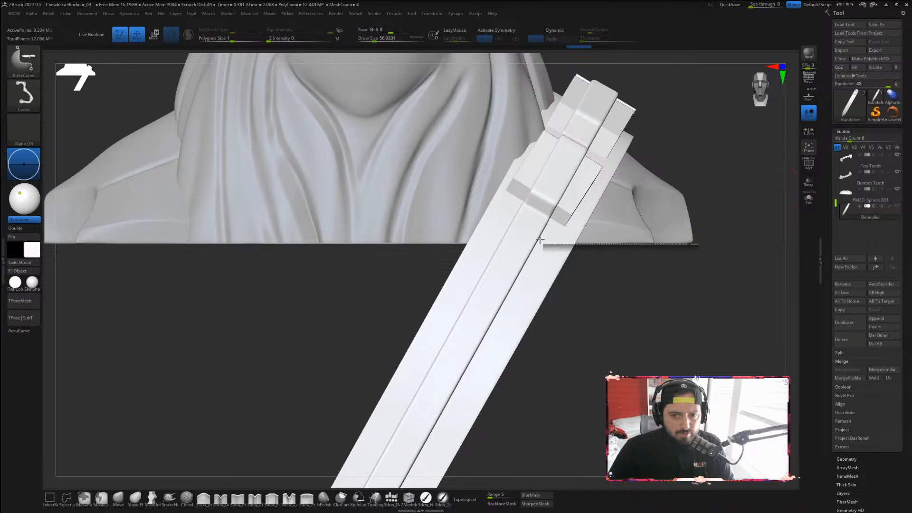
{"action": "left_click_drag", "start_coordinate": [540, 240], "coordinate": [33, 242], "text": "ctrl+shift"}
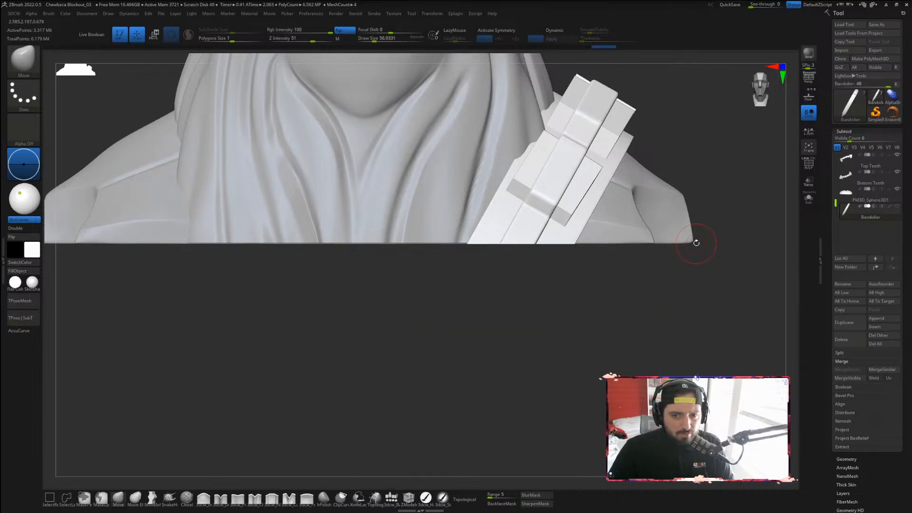
{"action": "left_click_drag", "start_coordinate": [696, 243], "coordinate": [44, 243], "text": "ctrl+shift"}
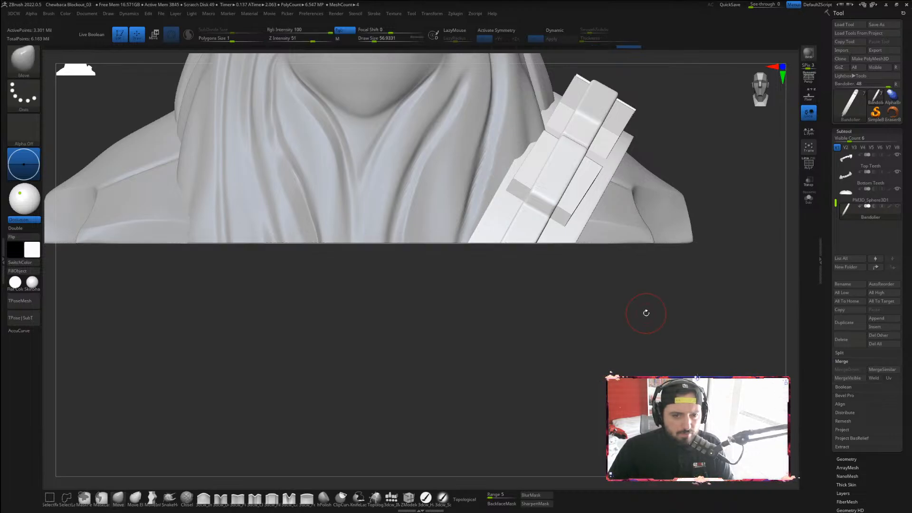
{"action": "key", "text": "p"}
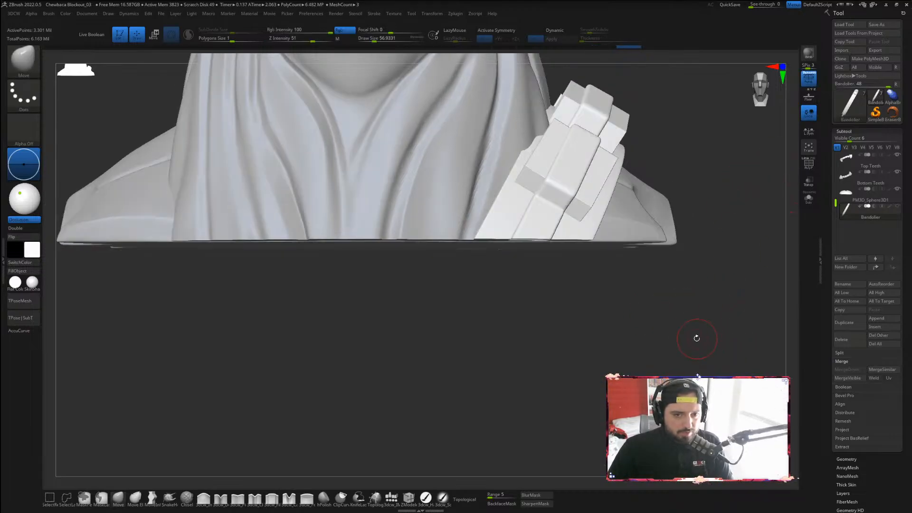
{"action": "left_click_drag", "start_coordinate": [697, 338], "coordinate": [679, 283]}
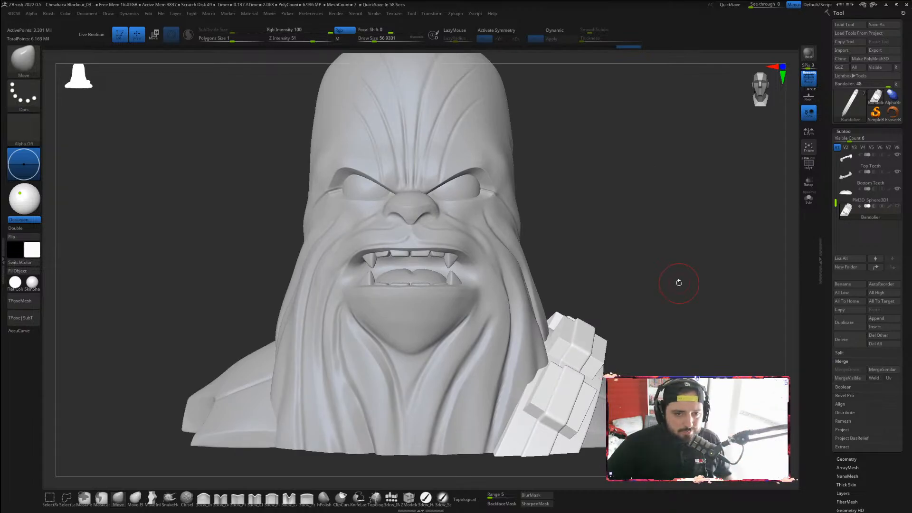
Append a Cylinder3D subtool, select it, and move it straight down below the bust
{"action": "left_click_drag", "start_coordinate": [603, 250], "coordinate": [626, 266]}
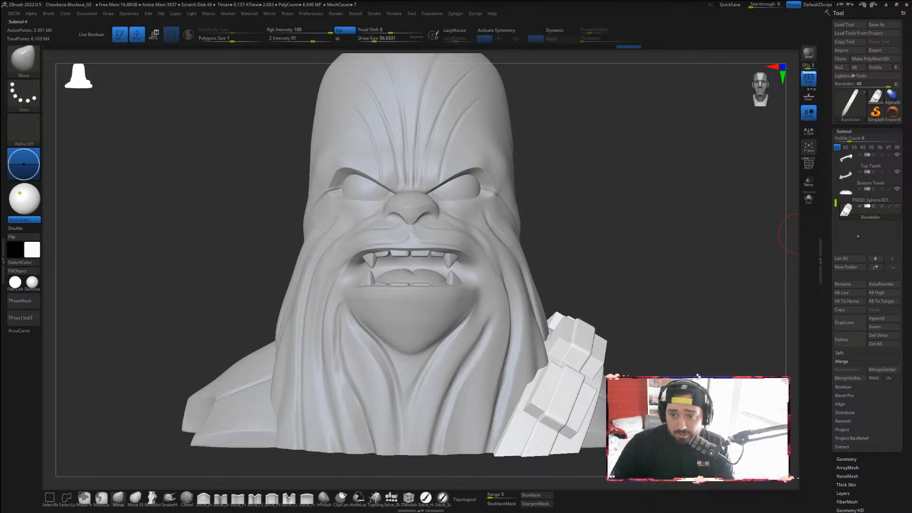
{"action": "left_click", "coordinate": [879, 319]}
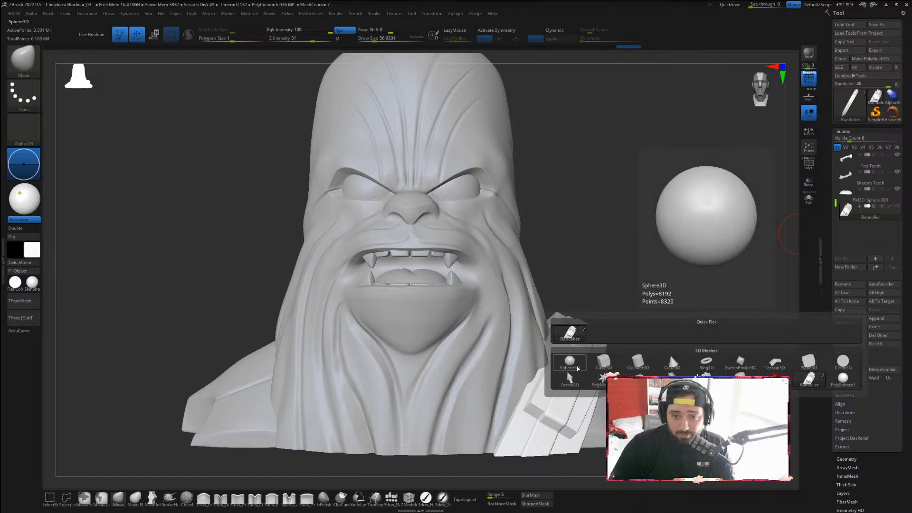
{"action": "left_click", "coordinate": [638, 362]}
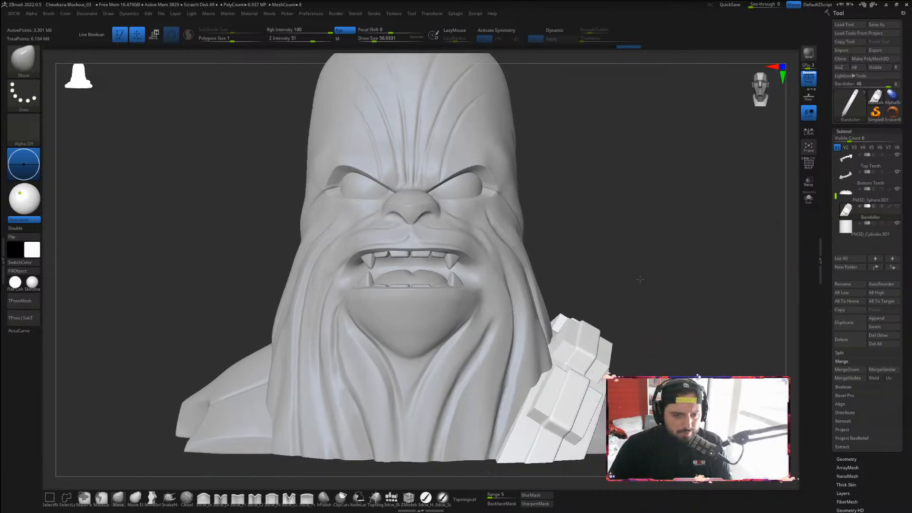
{"action": "key", "text": "f"}
{"action": "key", "text": "r"}
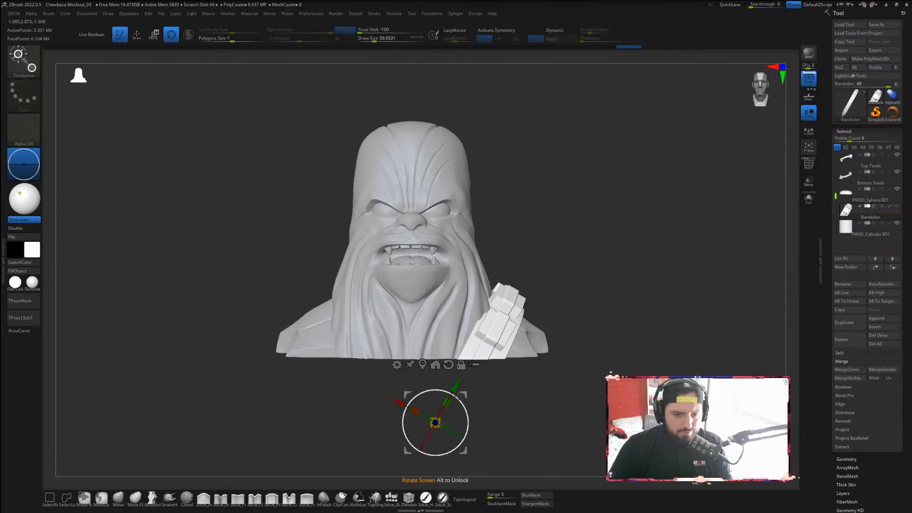
{"action": "left_click", "coordinate": [450, 366]}
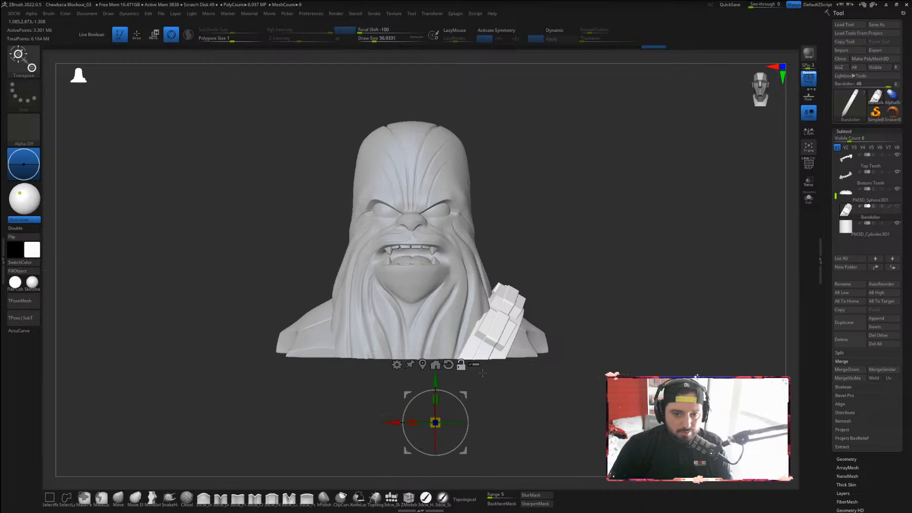
{"action": "left_click", "coordinate": [841, 228]}
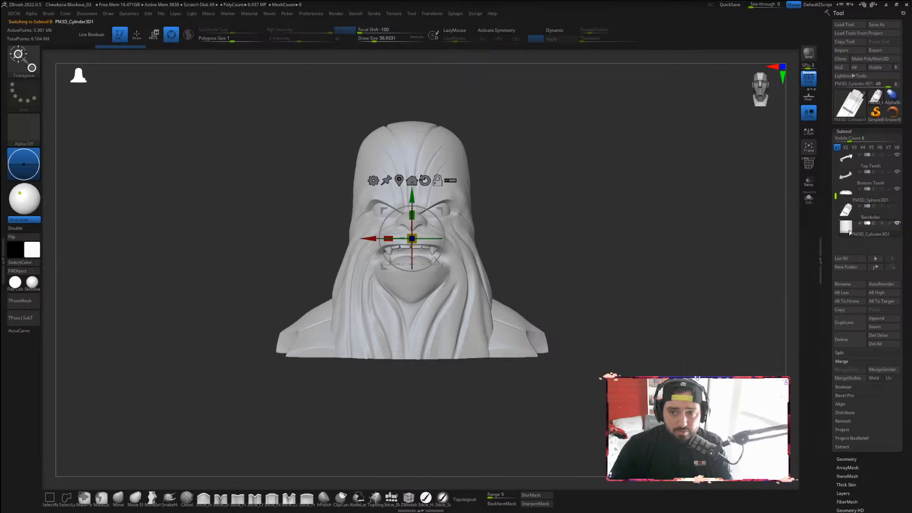
{"action": "left_click_drag", "start_coordinate": [413, 199], "coordinate": [451, 482]}
{"action": "left_click", "coordinate": [898, 207]}
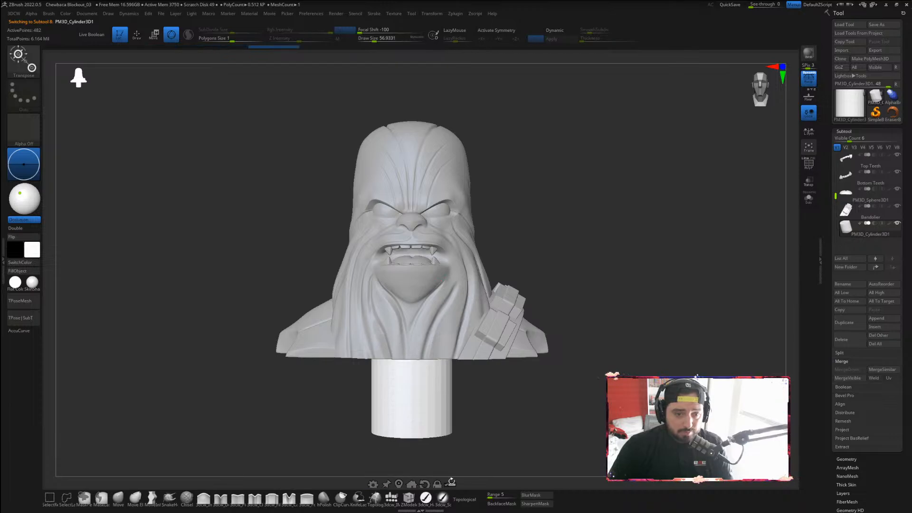
Center the gizmo on the cylinder, scale the cylinder up uniformly, and flatten it along Y into a wide, thin disc
{"action": "left_click_drag", "start_coordinate": [578, 405], "coordinate": [585, 265], "text": "alt"}
{"action": "left_click_drag", "start_coordinate": [419, 366], "coordinate": [419, 380]}
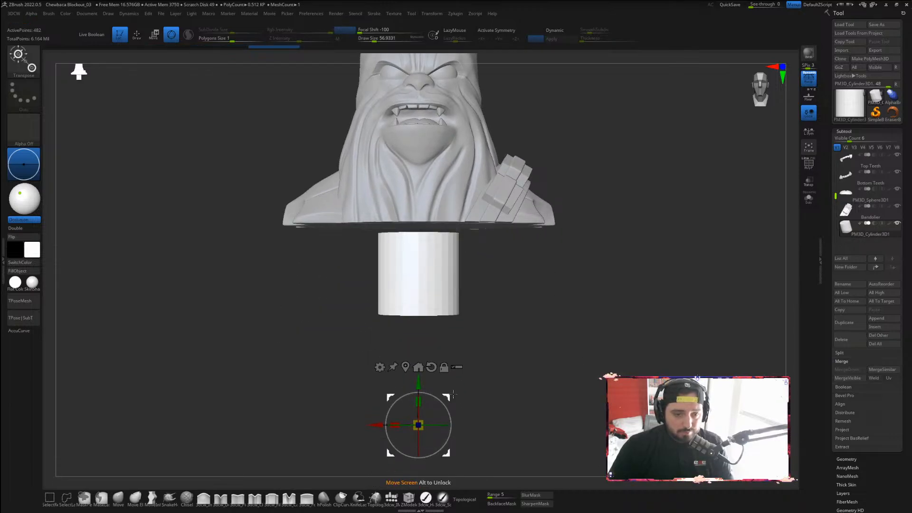
{"action": "left_click", "coordinate": [405, 367]}
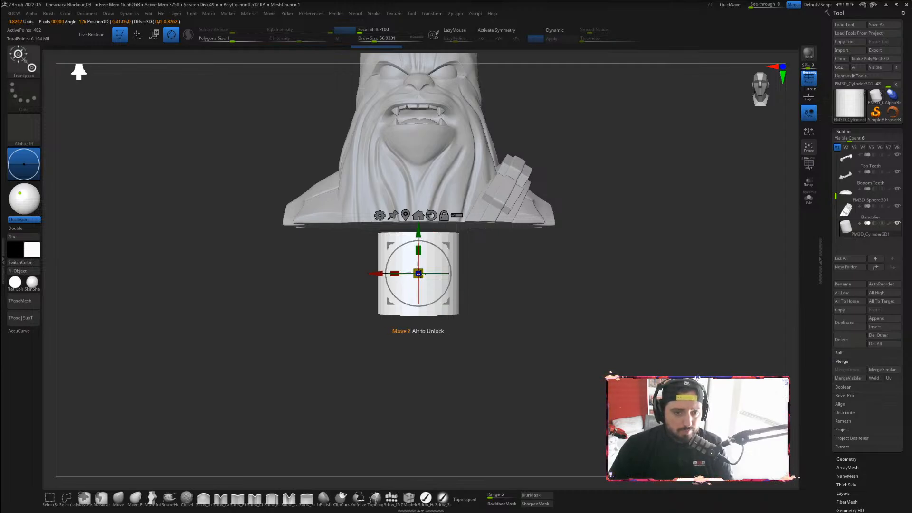
{"action": "left_click_drag", "start_coordinate": [421, 277], "coordinate": [694, 289]}
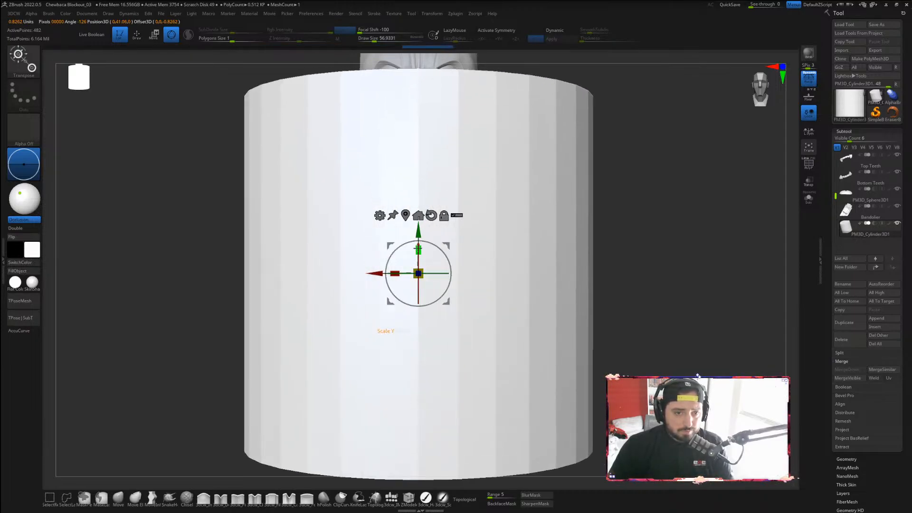
{"action": "left_click_drag", "start_coordinate": [418, 249], "coordinate": [417, 443]}
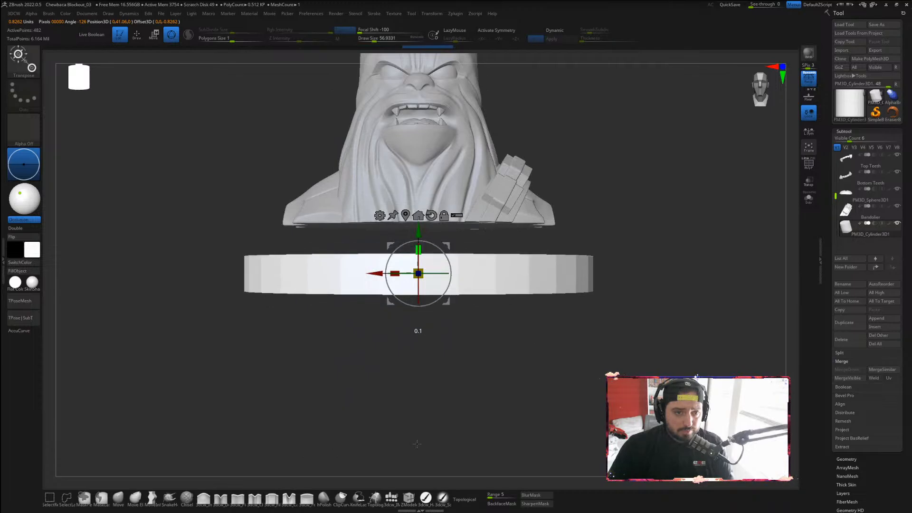
Raise the disc under the bust, shift it back beneath the shoulders, and shrink it slightly around the bust's footprint
{"action": "left_click_drag", "start_coordinate": [420, 252], "coordinate": [418, 185]}
{"action": "left_click_drag", "start_coordinate": [631, 186], "coordinate": [614, 229]}
{"action": "left_click_drag", "start_coordinate": [459, 241], "coordinate": [440, 241]}
{"action": "left_click_drag", "start_coordinate": [540, 147], "coordinate": [544, 242]}
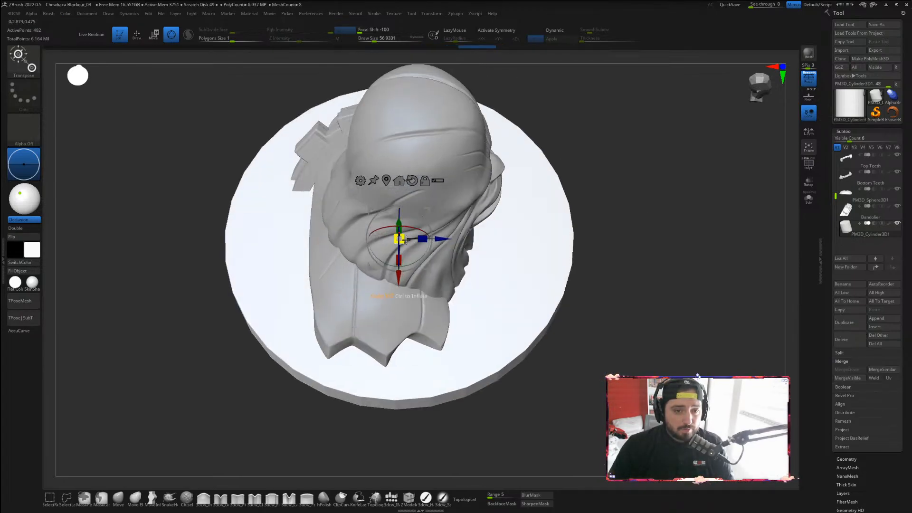
{"action": "left_click_drag", "start_coordinate": [404, 239], "coordinate": [370, 236]}
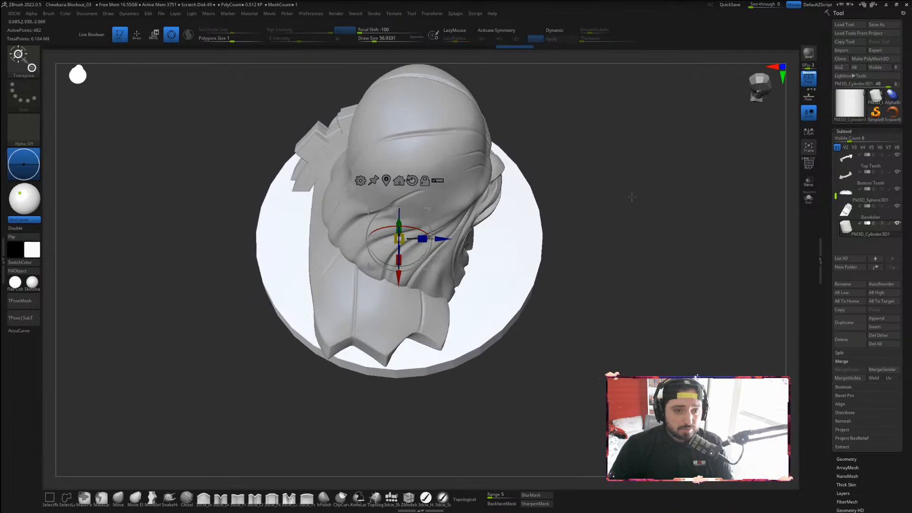
Stretch the disc along X into an oval that clears both shoulders, and nudge it back along Z
{"action": "left_click_drag", "start_coordinate": [632, 197], "coordinate": [597, 198], "text": "shift"}
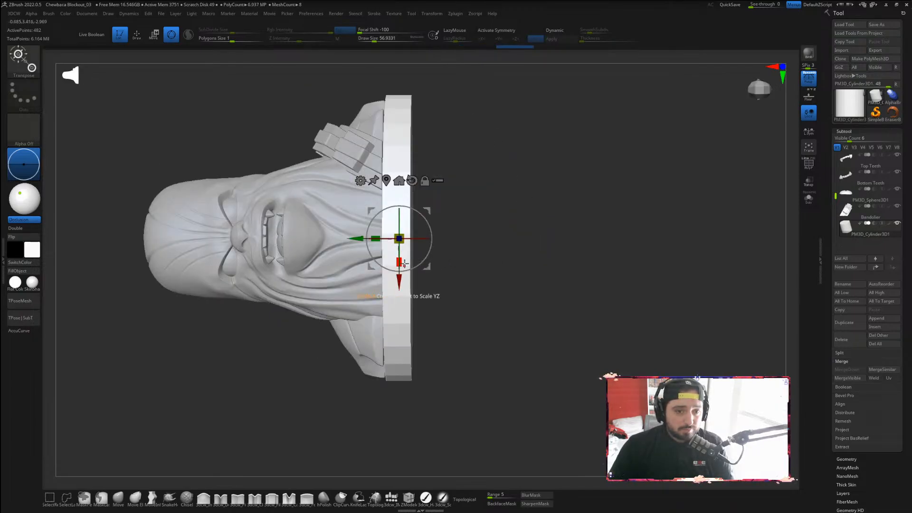
{"action": "left_click_drag", "start_coordinate": [403, 264], "coordinate": [404, 282]}
{"action": "left_click_drag", "start_coordinate": [484, 211], "coordinate": [555, 211]}
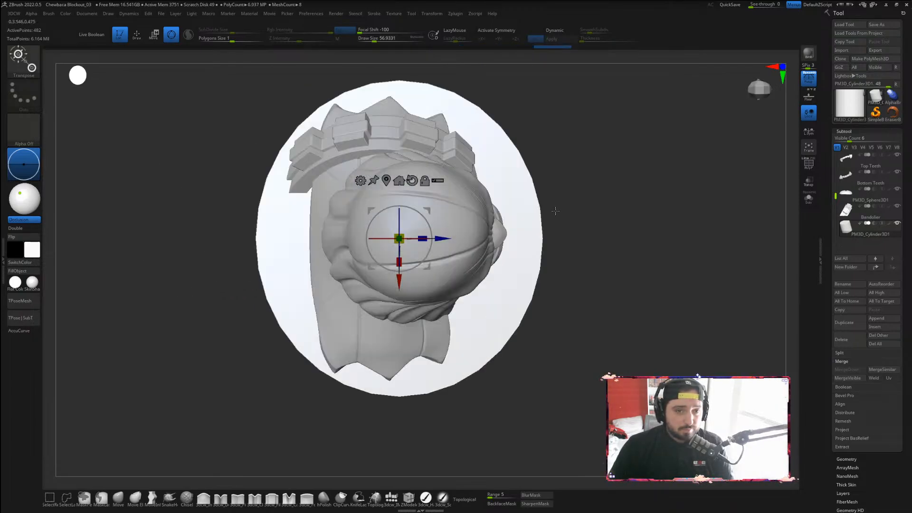
{"action": "left_click_drag", "start_coordinate": [400, 262], "coordinate": [400, 270]}
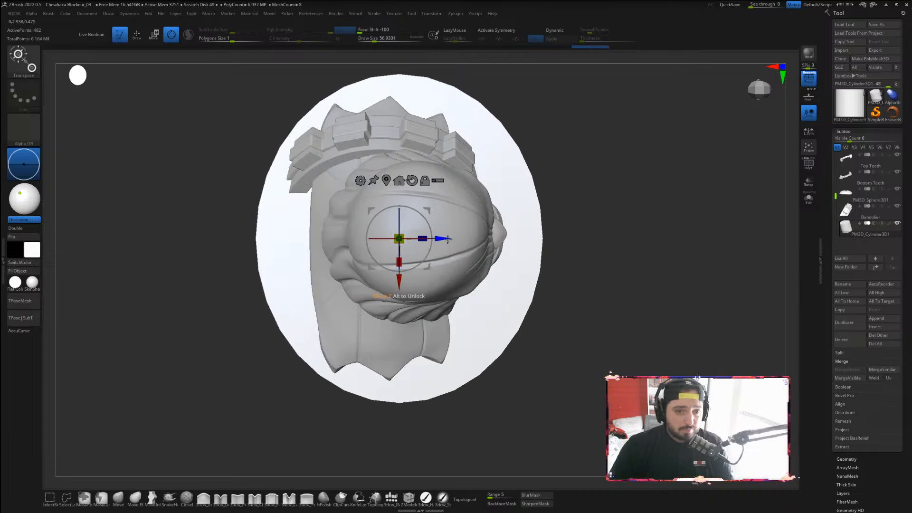
{"action": "left_click_drag", "start_coordinate": [448, 239], "coordinate": [443, 239]}
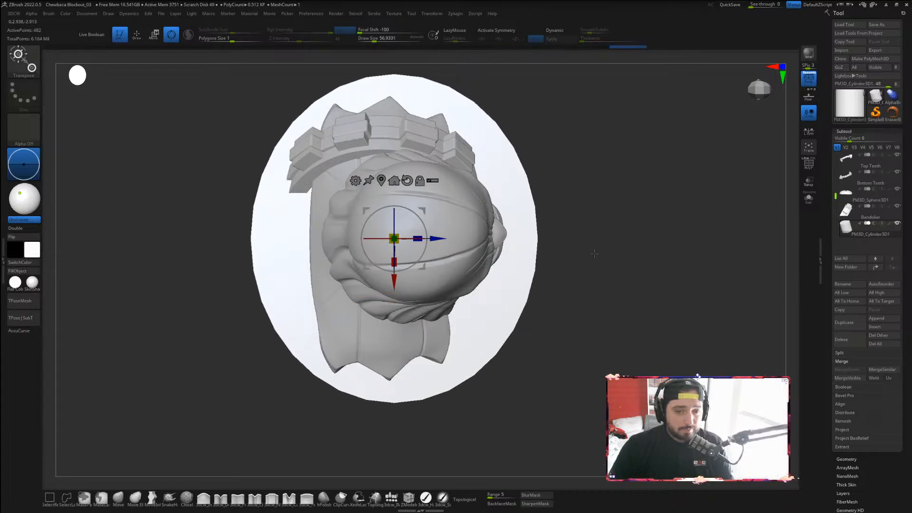
Adjust the oval disc's height along Y, leaving a small gap below the bust's flat underside
{"action": "left_click_drag", "start_coordinate": [594, 254], "coordinate": [590, 221]}
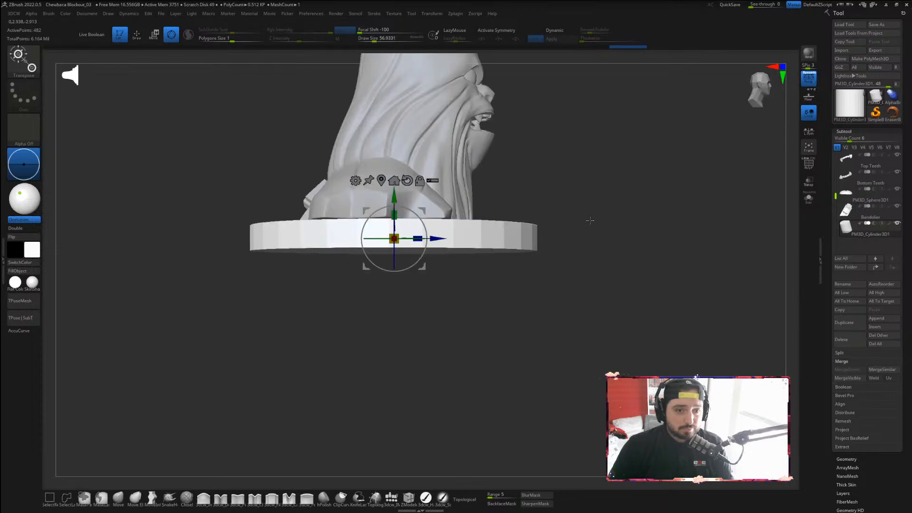
{"action": "left_click_drag", "start_coordinate": [658, 219], "coordinate": [611, 224]}
{"action": "left_click_drag", "start_coordinate": [397, 200], "coordinate": [397, 197]}
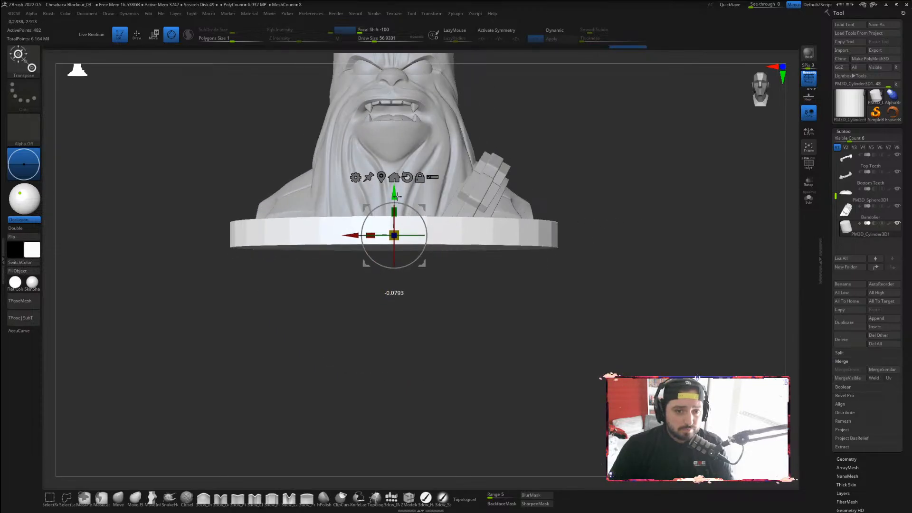
{"action": "left_click_drag", "start_coordinate": [631, 166], "coordinate": [646, 225]}
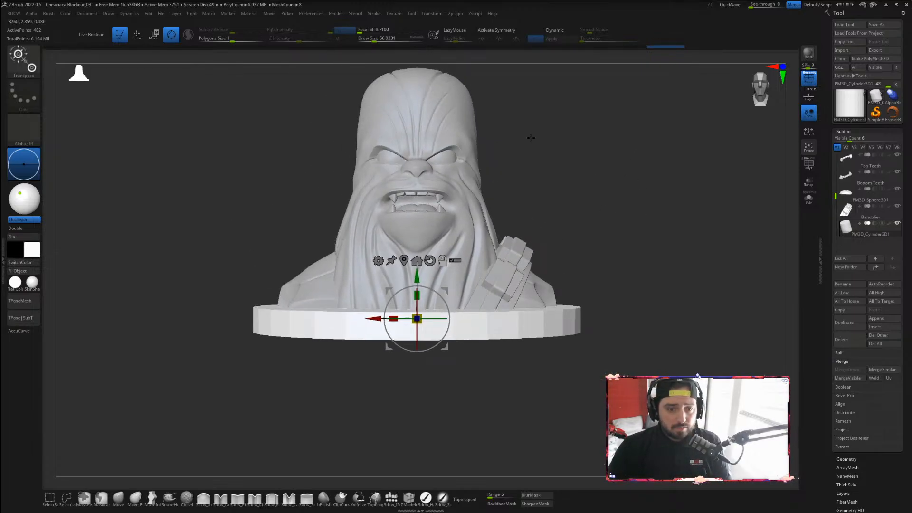
{"action": "left_click_drag", "start_coordinate": [417, 276], "coordinate": [417, 284]}
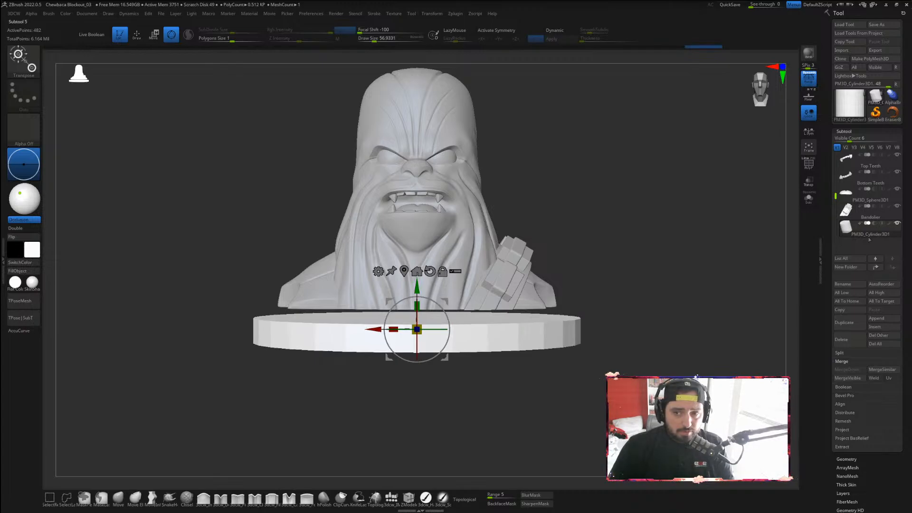
Duplicate the disc, scale the copy down slightly, and seat it as a shallow upper tier between the disc and the bust
{"action": "left_click", "coordinate": [851, 323]}
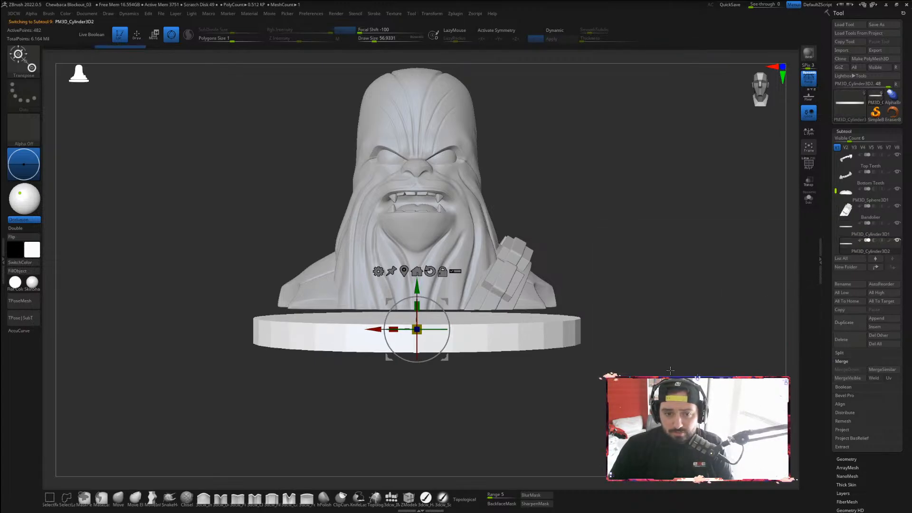
{"action": "left_click_drag", "start_coordinate": [420, 301], "coordinate": [456, 334]}
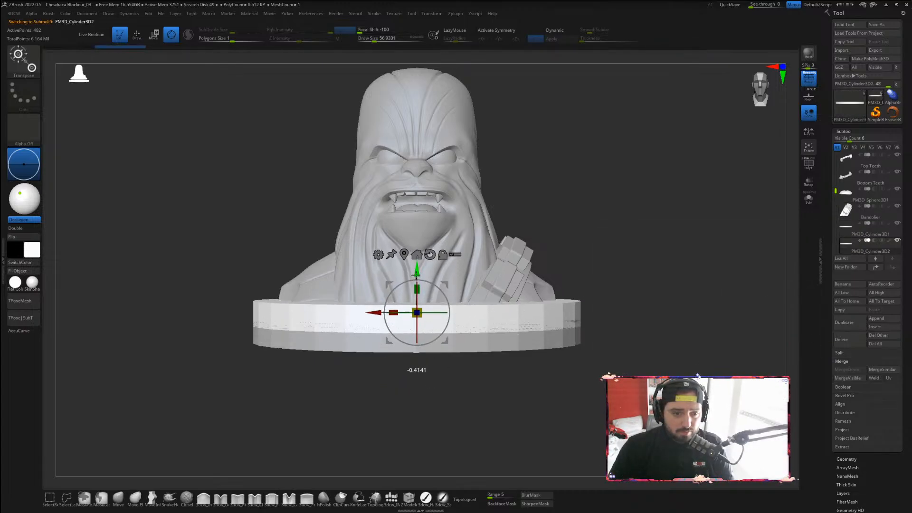
{"action": "left_click_drag", "start_coordinate": [416, 312], "coordinate": [413, 311]}
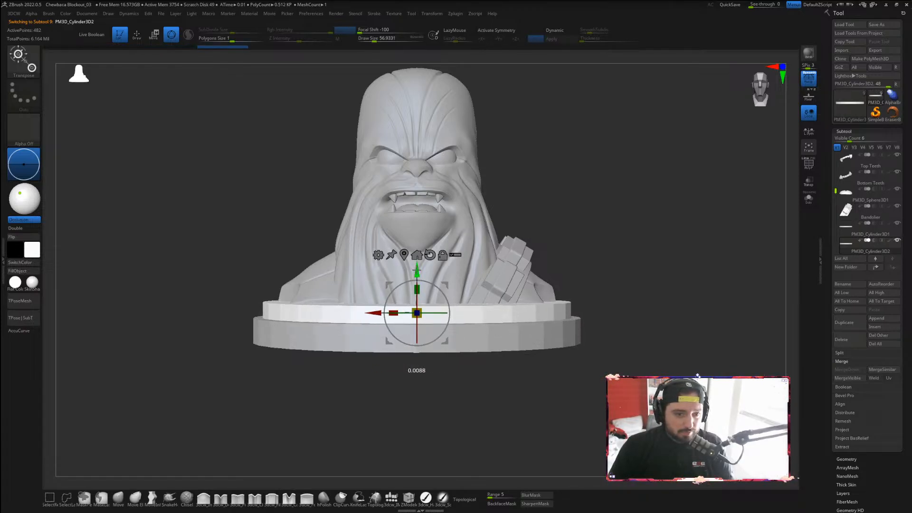
{"action": "left_click_drag", "start_coordinate": [417, 270], "coordinate": [417, 279]}
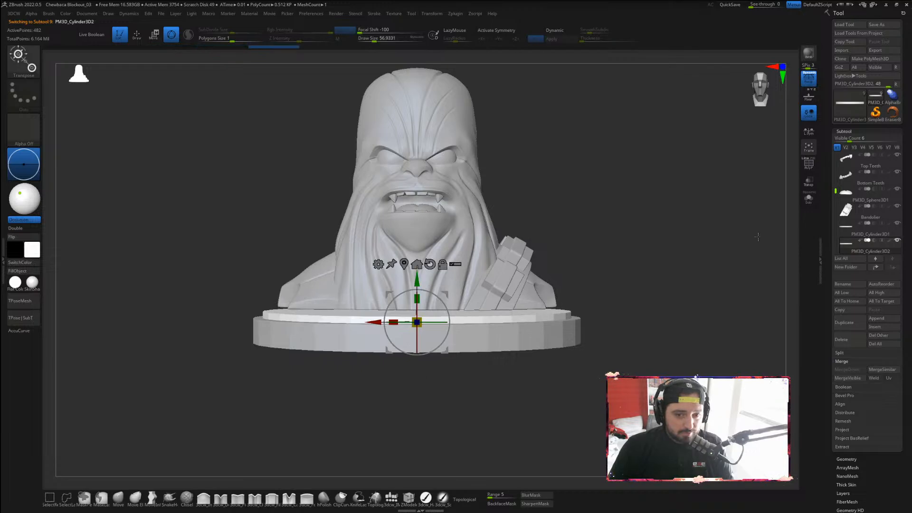
Select the lower disc, switch to the ZModeler brush in draw mode, and show its polyframe
{"action": "left_click", "coordinate": [848, 226]}
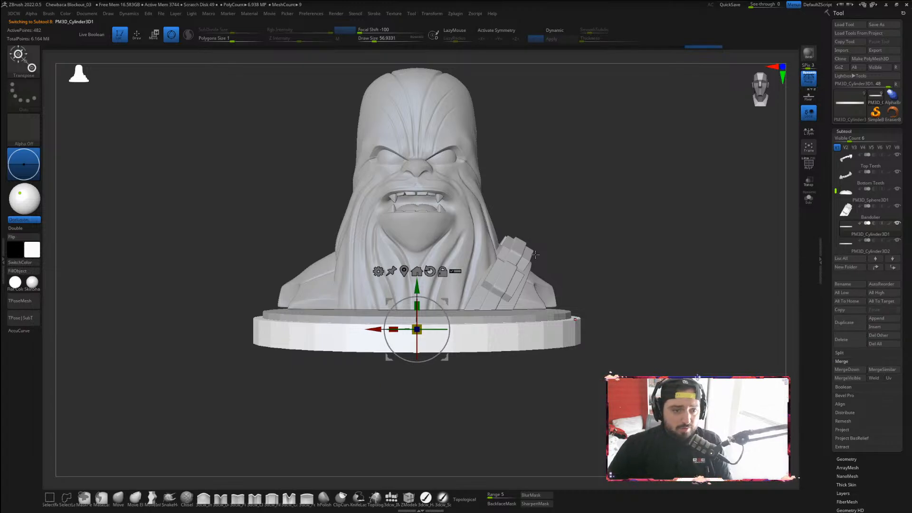
{"action": "right_click_drag", "start_coordinate": [536, 255], "coordinate": [532, 223], "text": "ctrl"}
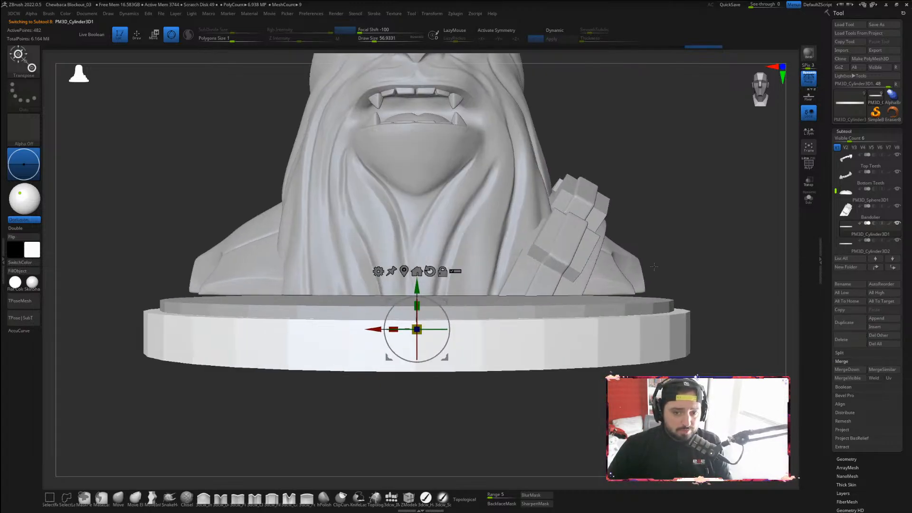
{"action": "left_click", "coordinate": [19, 68]}
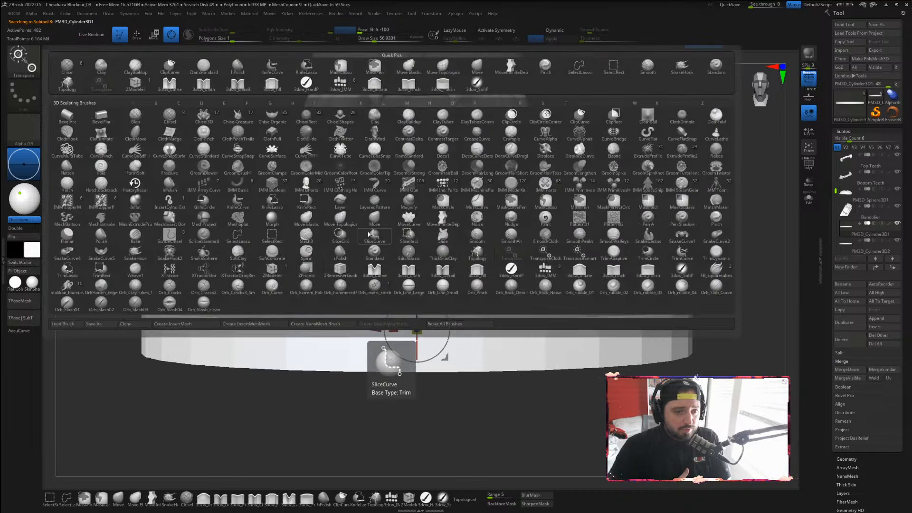
{"action": "left_click", "coordinate": [272, 269]}
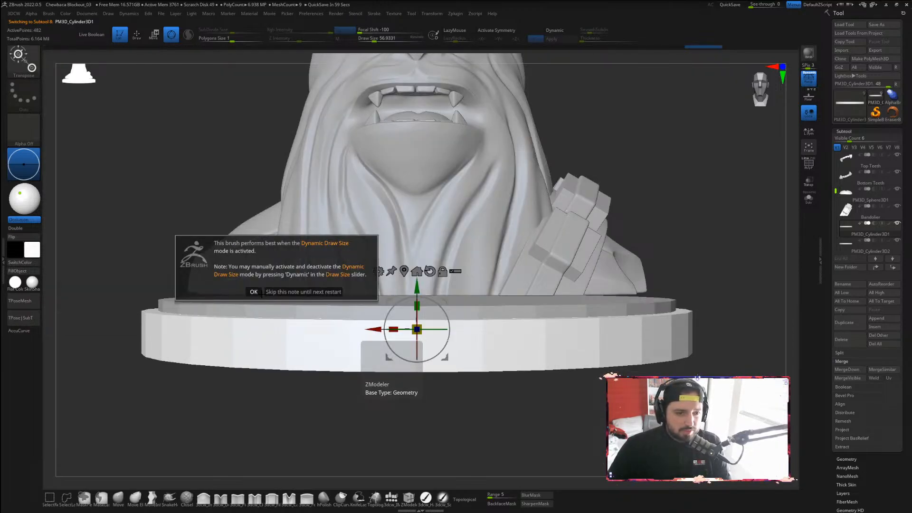
{"action": "left_click", "coordinate": [254, 292]}
{"action": "key", "text": "q"}
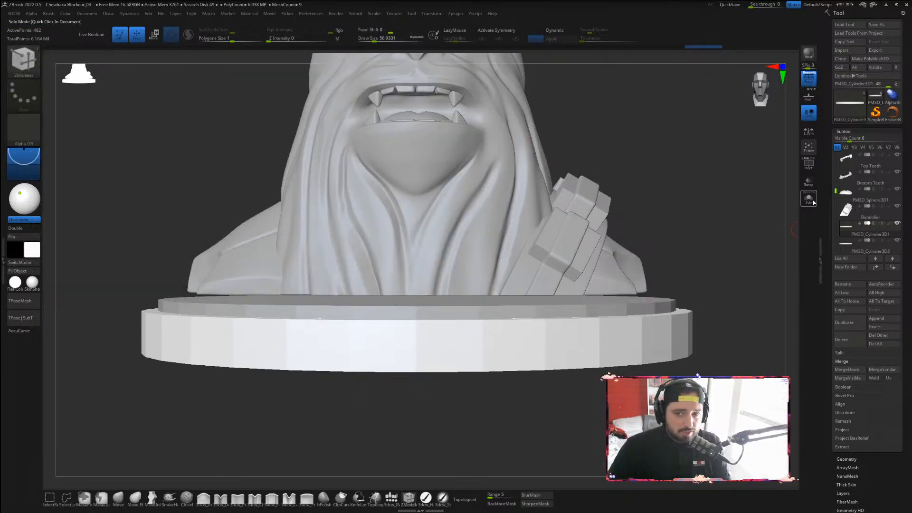
{"action": "left_click", "coordinate": [809, 163]}
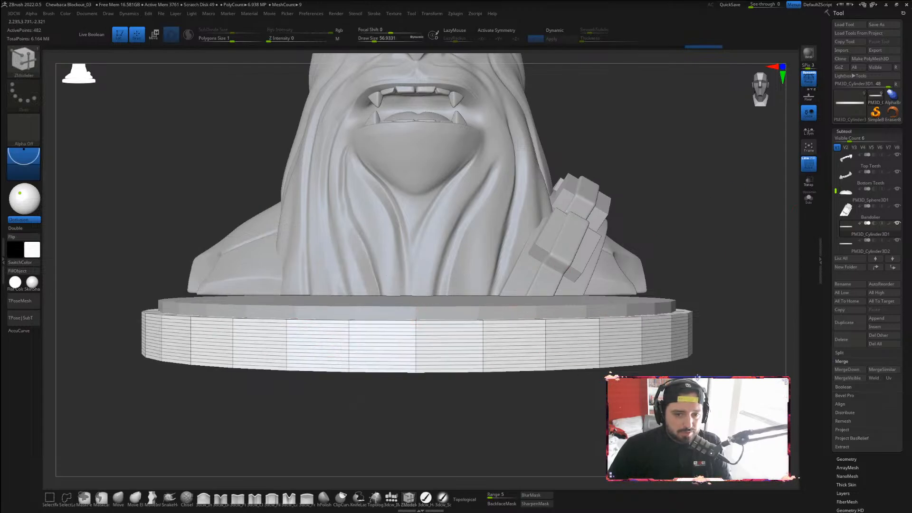
Edit the lower disc's edge loops with ZModeler, inserting a supporting loop close to its upper rim
{"action": "mouse_move", "coordinate": [333, 428]}
{"action": "left_mouse_down"}
{"action": "mouse_move", "coordinate": [335, 471]}
{"action": "mouse_move", "coordinate": [335, 428]}
{"action": "left_mouse_up"}
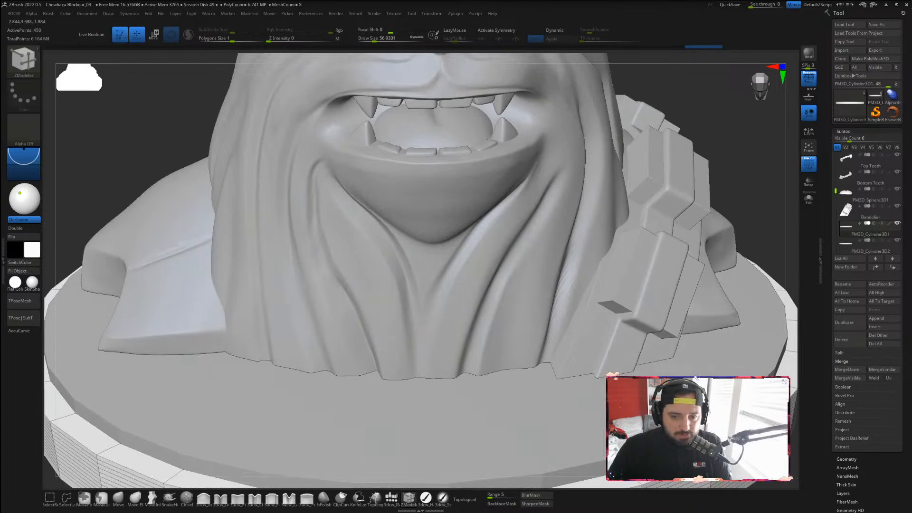
{"action": "mouse_move", "coordinate": [737, 459]}
{"action": "left_mouse_down", "text": "alt"}
{"action": "mouse_move", "coordinate": [727, 424]}
{"action": "mouse_move", "coordinate": [686, 365]}
{"action": "left_mouse_up", "text": "alt"}
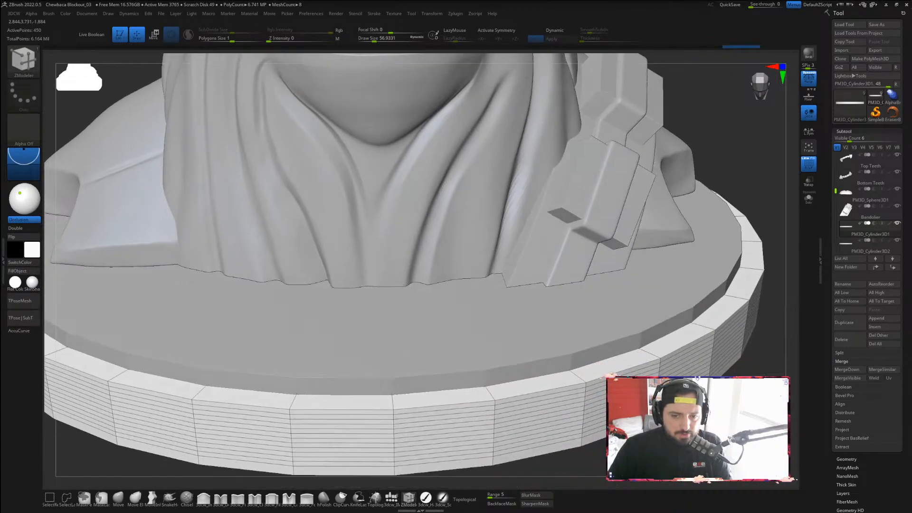
{"action": "key", "text": "ctrl"}
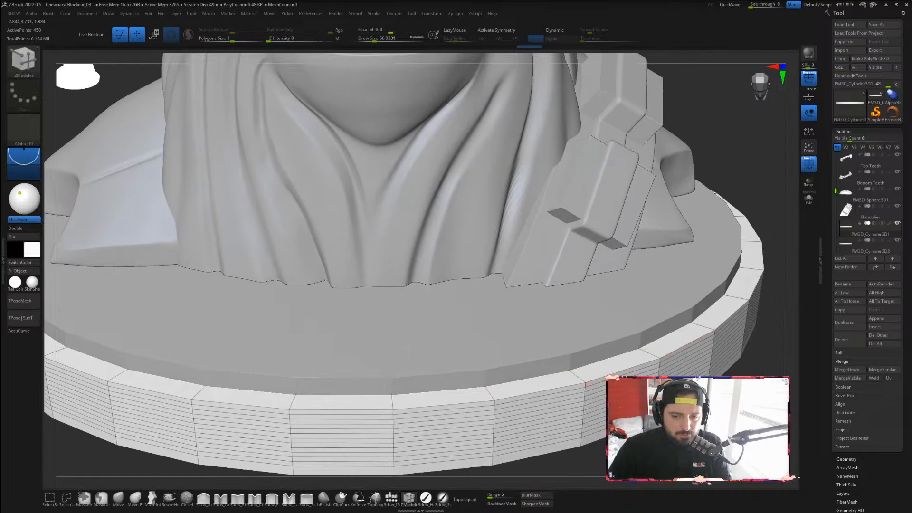
{"action": "left_click_drag", "start_coordinate": [609, 375], "coordinate": [576, 372]}
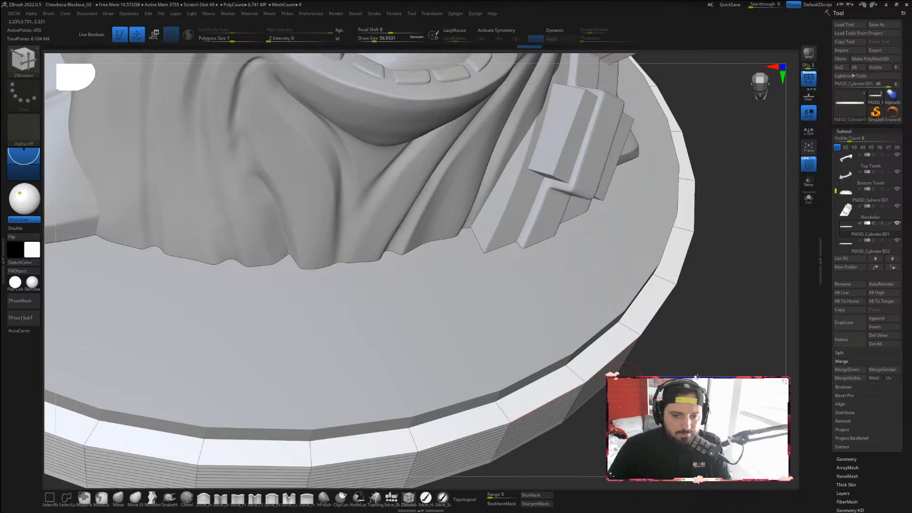
{"action": "left_click_drag", "start_coordinate": [620, 372], "coordinate": [512, 421]}
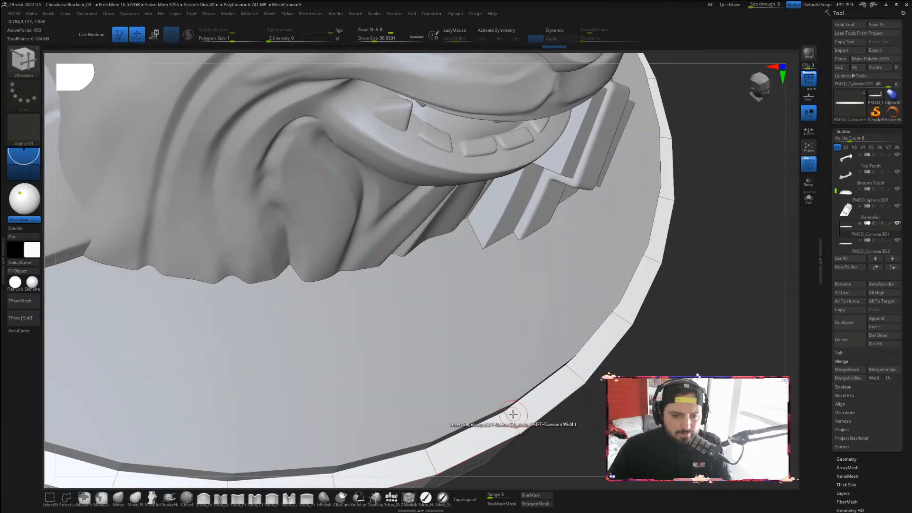
{"action": "right_click_drag", "start_coordinate": [517, 423], "coordinate": [472, 320]}
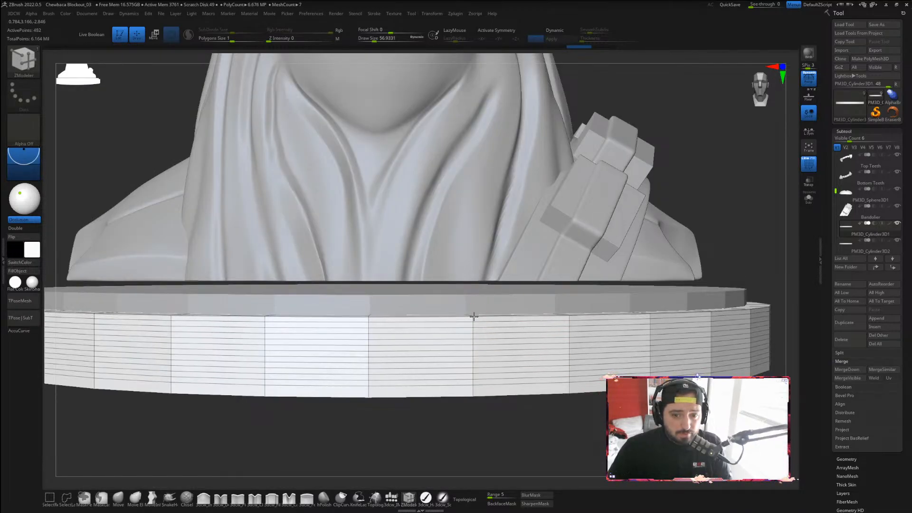
{"action": "right_click_drag", "start_coordinate": [473, 316], "coordinate": [477, 404]}
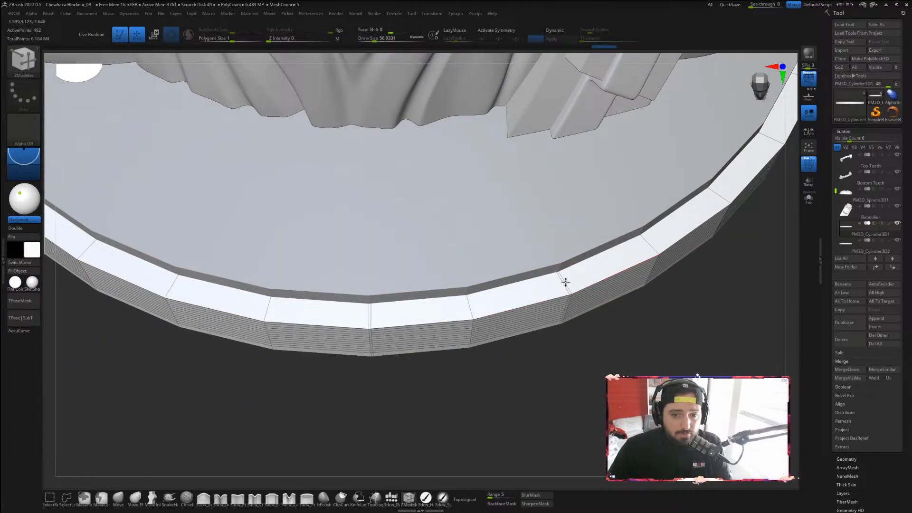
Insert a supporting edge loop close to the lower disc's bottom rim with ZModeler
{"action": "right_click_drag", "start_coordinate": [613, 321], "coordinate": [489, 372]}
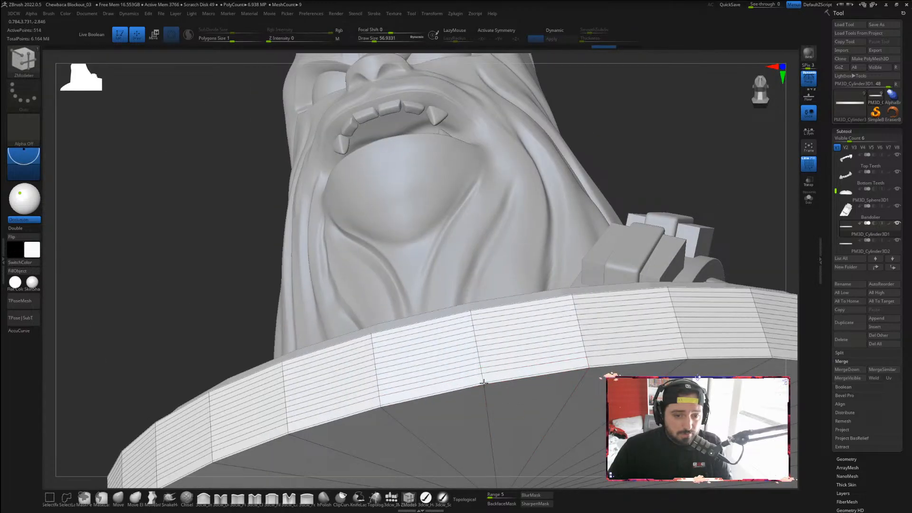
{"action": "left_click", "coordinate": [484, 382]}
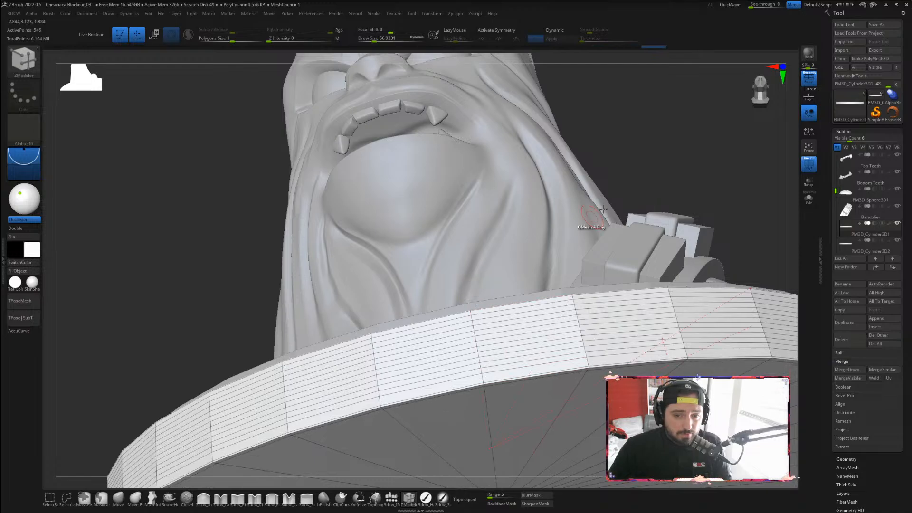
{"action": "right_click_drag", "start_coordinate": [590, 220], "coordinate": [684, 294]}
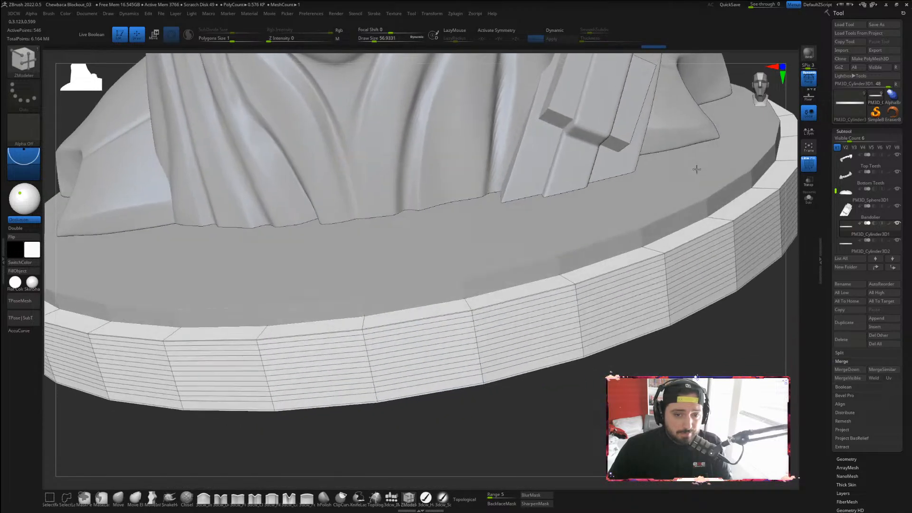
Select the upper disc and insert supporting edge loops close to its top rim, on the top face and the side, with ZModeler
{"action": "left_click", "coordinate": [473, 233], "text": "alt"}
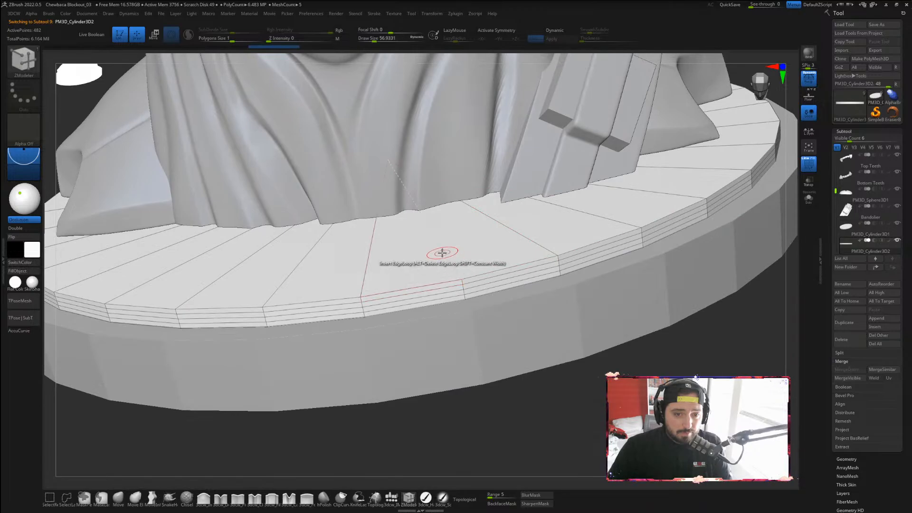
{"action": "left_click", "coordinate": [451, 263]}
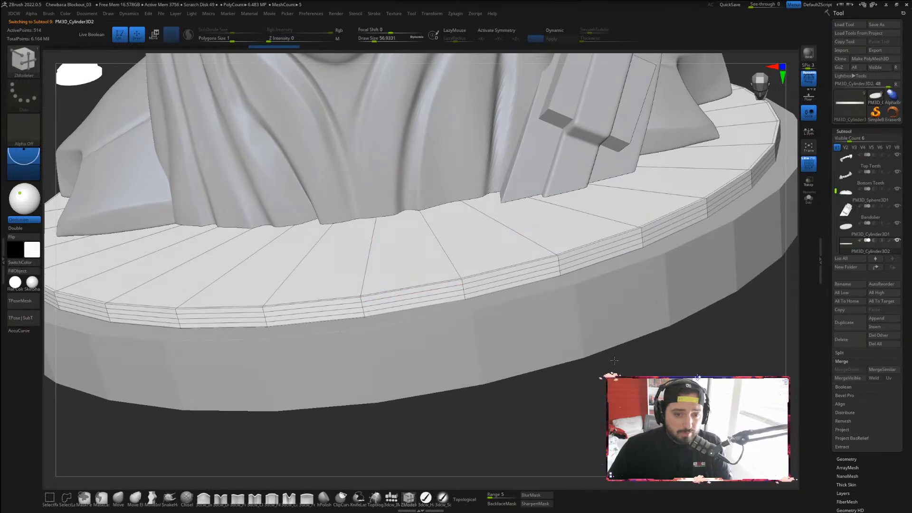
{"action": "left_click_drag", "start_coordinate": [614, 360], "coordinate": [617, 428], "text": "alt"}
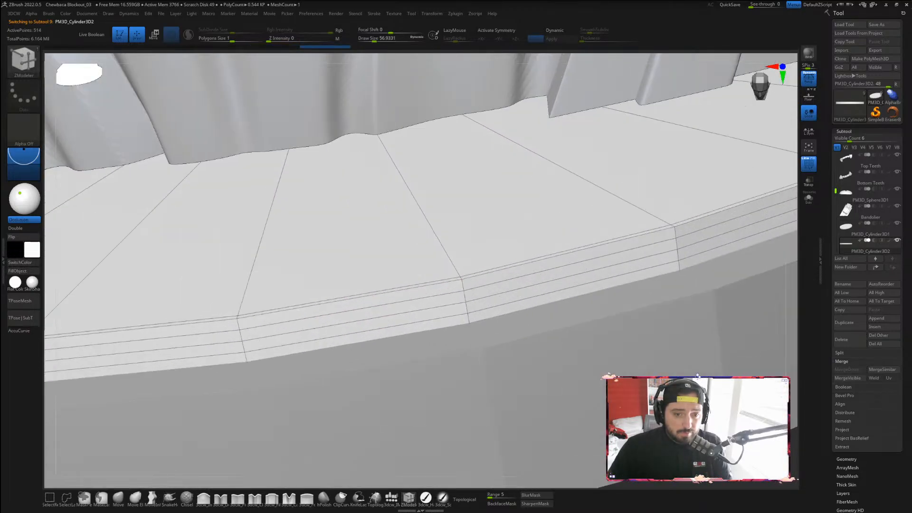
{"action": "left_click", "coordinate": [462, 286]}
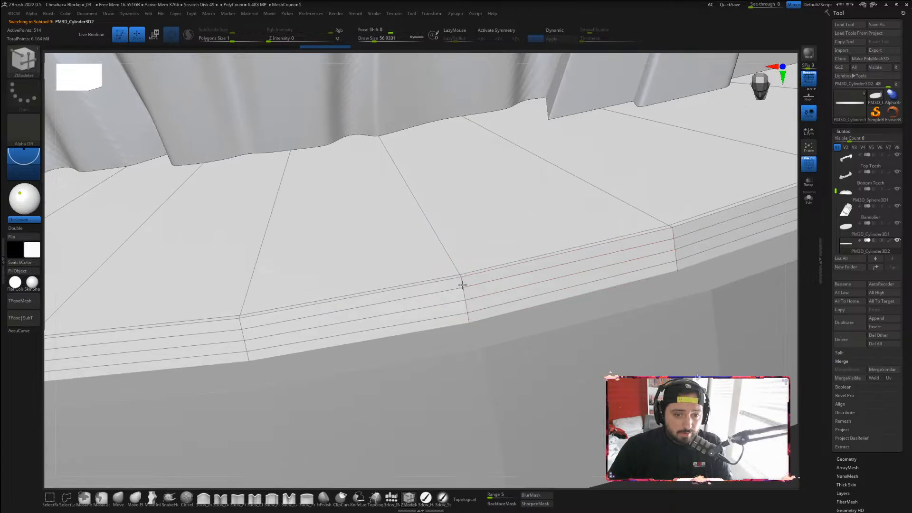
{"action": "key", "text": "ctrl+z"}
{"action": "left_click", "coordinate": [463, 285]}
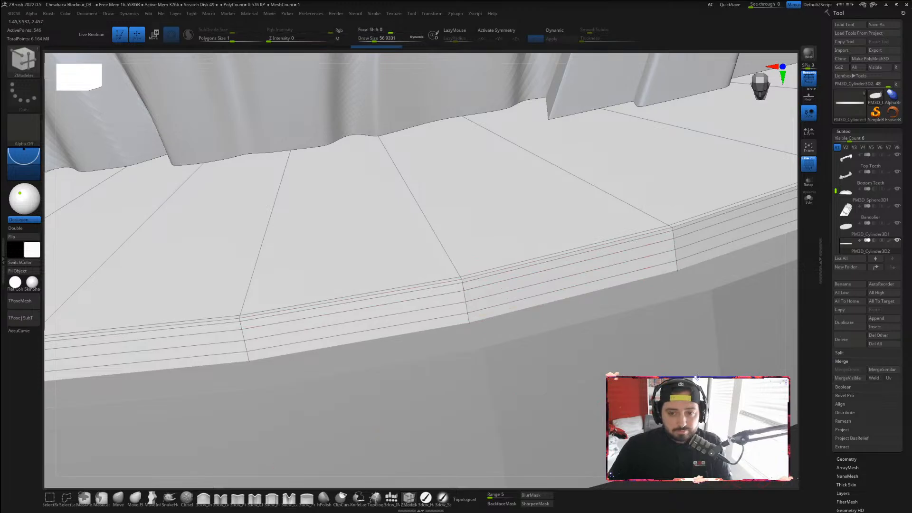
{"action": "right_click_drag", "start_coordinate": [475, 300], "coordinate": [475, 190], "text": "ctrl"}
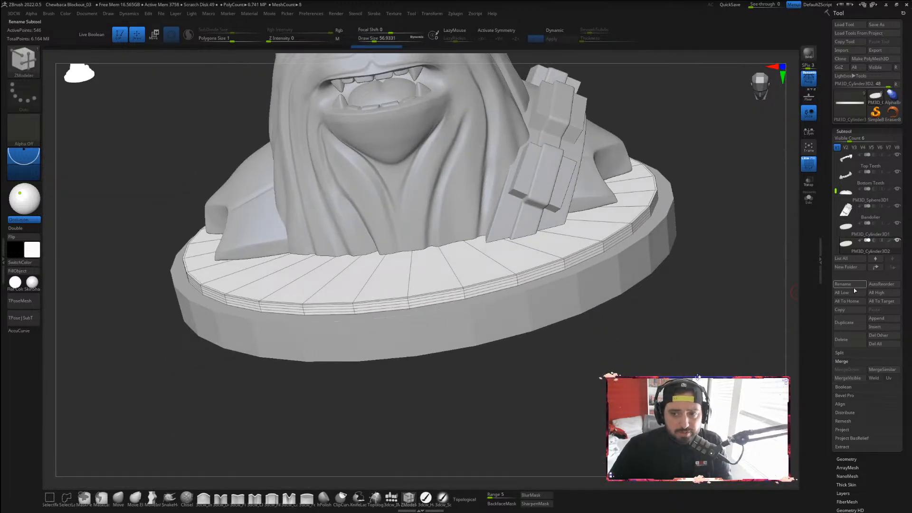
Divide the upper disc's mesh up to subdivision level 5 to smooth it
{"action": "left_click", "coordinate": [844, 131]}
{"action": "left_click", "coordinate": [846, 139]}
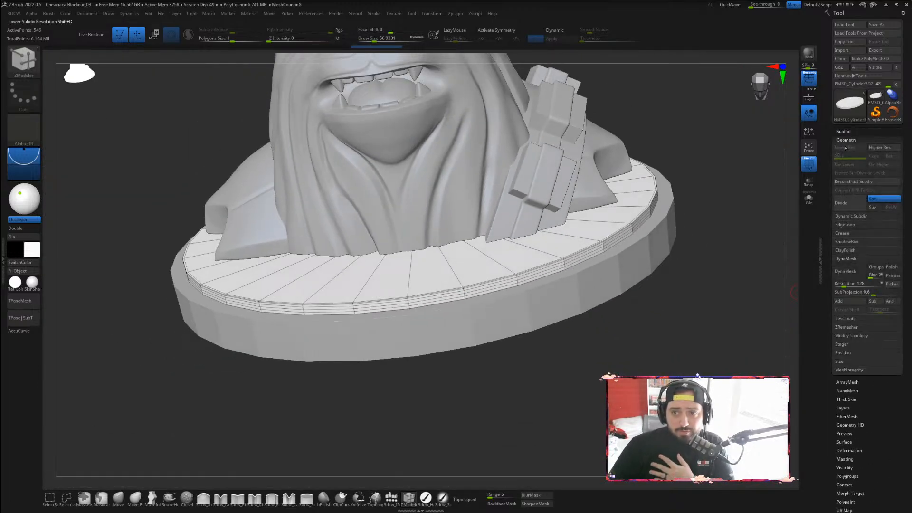
{"action": "left_click", "coordinate": [853, 203]}
{"action": "left_click", "coordinate": [854, 204]}
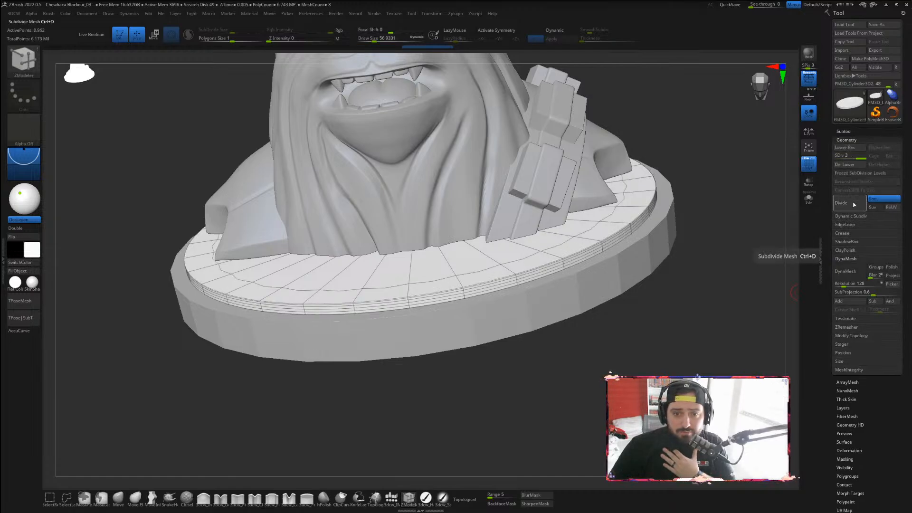
{"action": "left_click", "coordinate": [854, 204]}
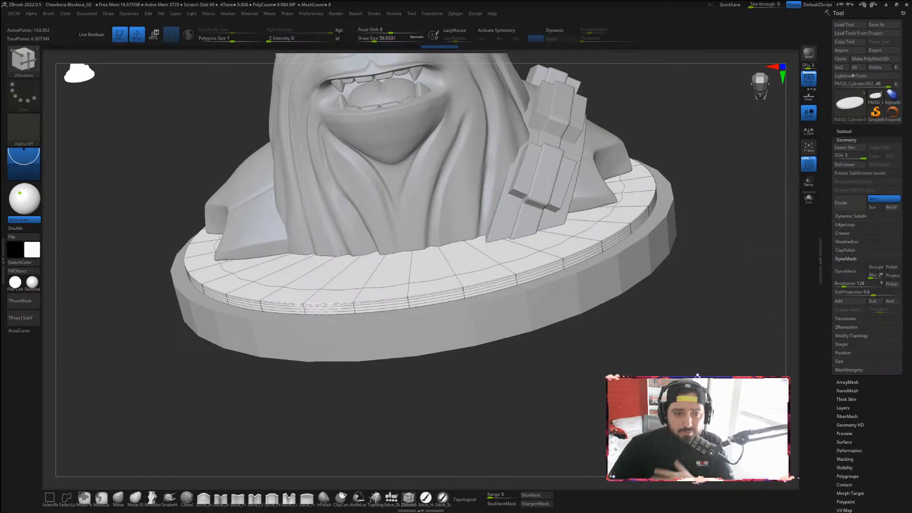
Select the lower disc, divide its mesh up to subdivision level 6, and turn off the polyframe
{"action": "left_click_drag", "start_coordinate": [598, 393], "coordinate": [795, 325], "text": "shift"}
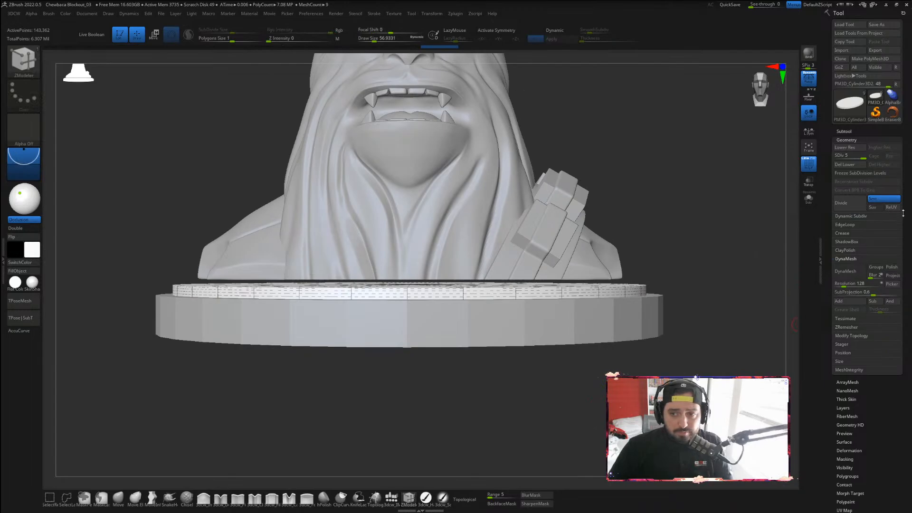
{"action": "left_click", "coordinate": [844, 132]}
{"action": "left_click", "coordinate": [848, 227]}
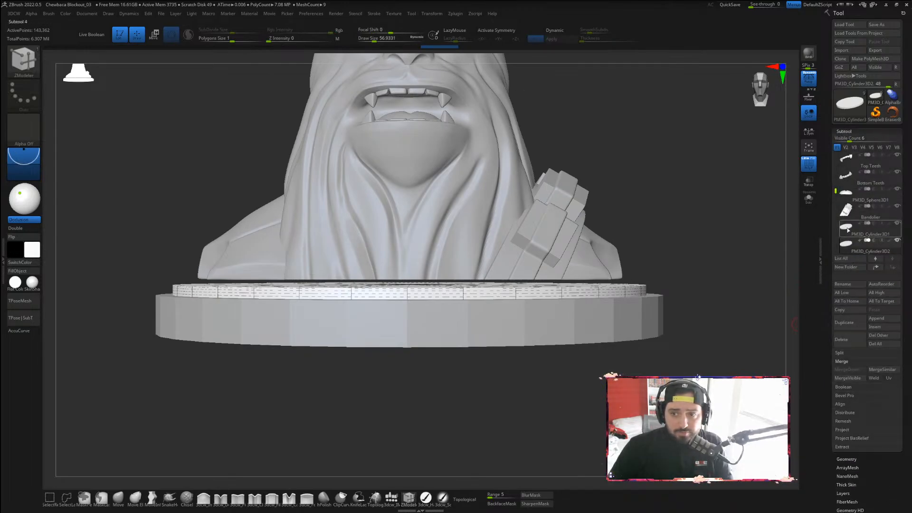
{"action": "left_click", "coordinate": [844, 132]}
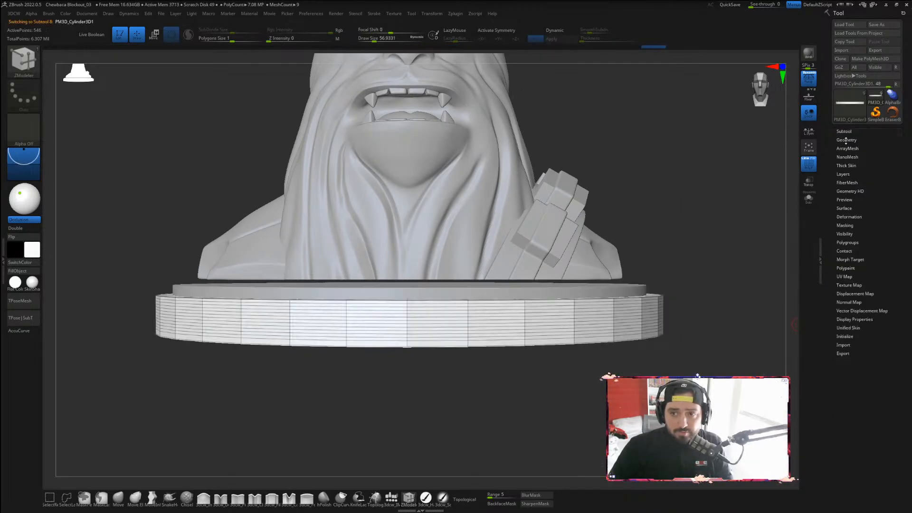
{"action": "left_click", "coordinate": [846, 140]}
{"action": "left_click", "coordinate": [852, 203]}
{"action": "left_click", "coordinate": [852, 204]}
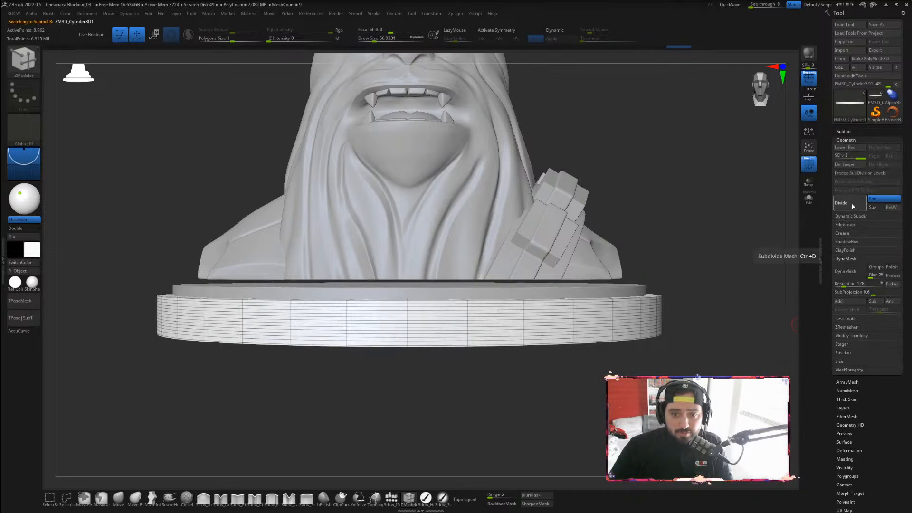
{"action": "left_click", "coordinate": [852, 204]}
{"action": "left_click", "coordinate": [851, 204]}
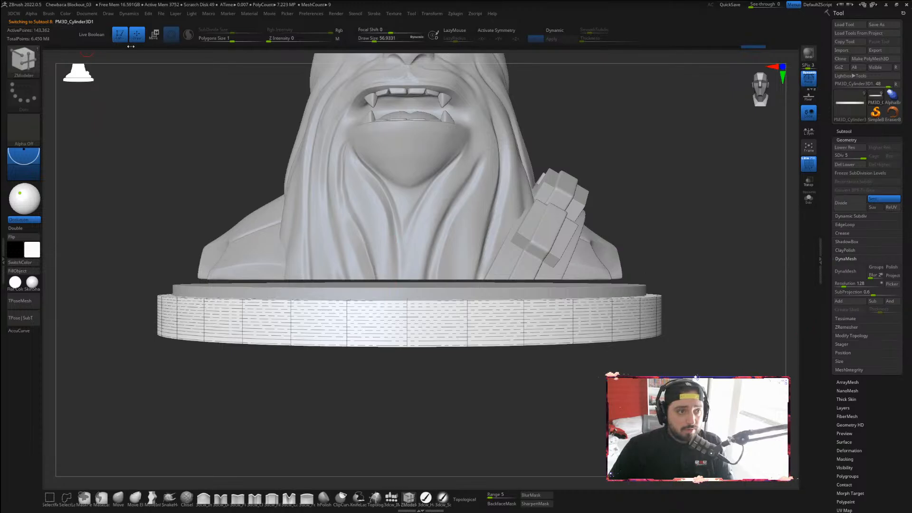
{"action": "left_click", "coordinate": [809, 165]}
{"action": "left_click_drag", "start_coordinate": [656, 187], "coordinate": [711, 167]}
{"action": "left_click", "coordinate": [846, 204]}
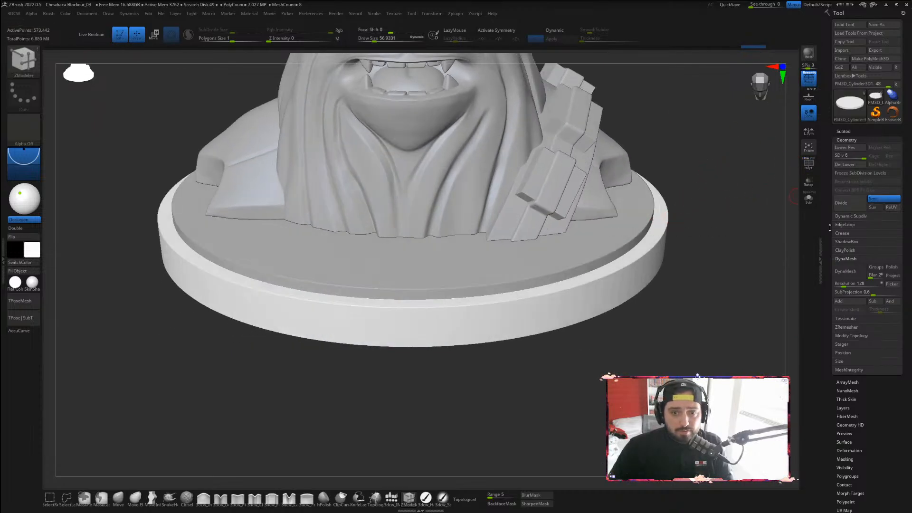
Merge the lower disc down with the upper disc into a single pedestal subtool, accepting the non-undoable operation
{"action": "left_click_drag", "start_coordinate": [678, 325], "coordinate": [779, 247]}
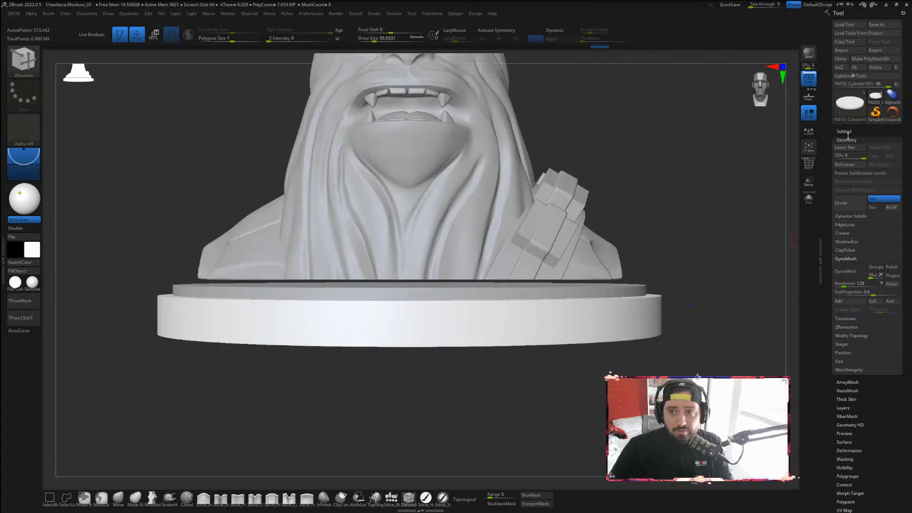
{"action": "left_click", "coordinate": [873, 131]}
{"action": "left_click", "coordinate": [873, 130]}
{"action": "left_click", "coordinate": [846, 140]}
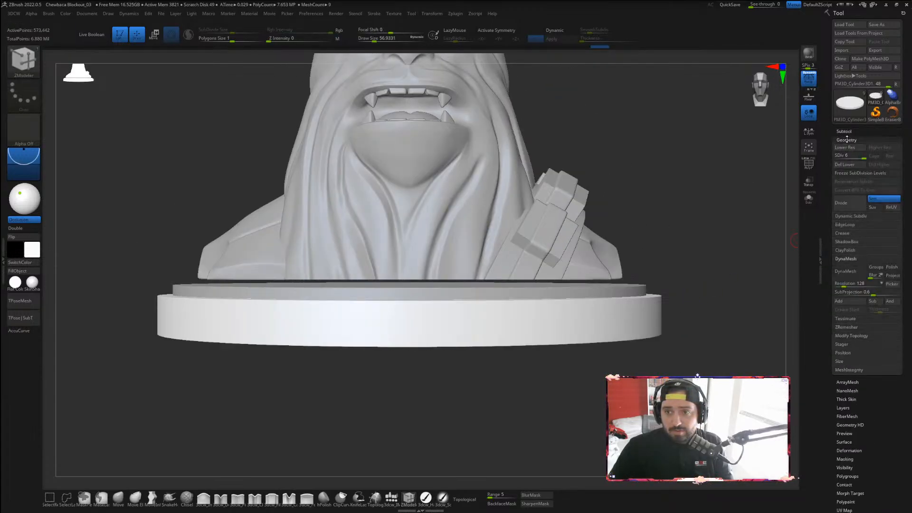
{"action": "left_click", "coordinate": [851, 131]}
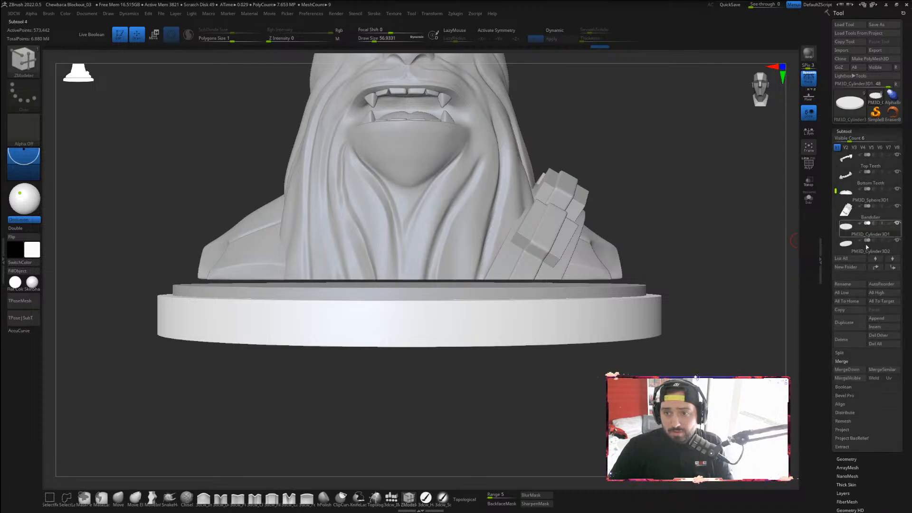
{"action": "left_click", "coordinate": [851, 370]}
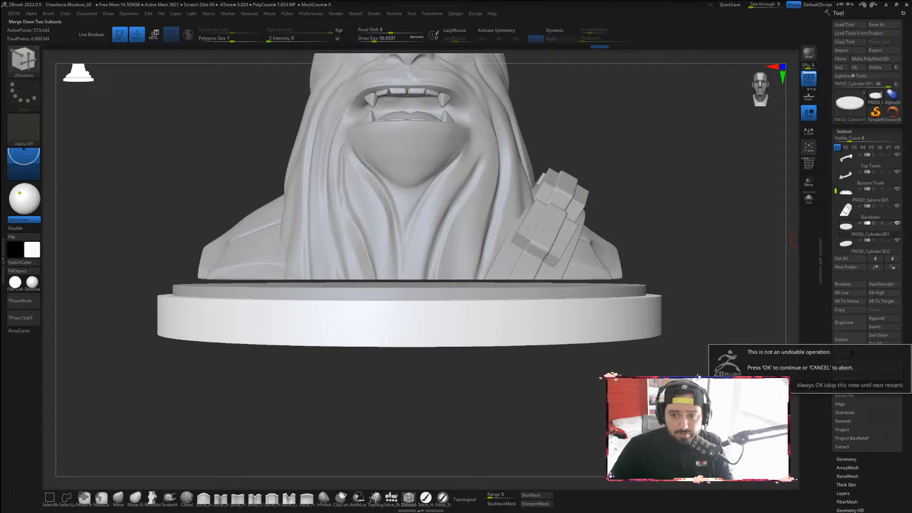
{"action": "left_click", "coordinate": [758, 385]}
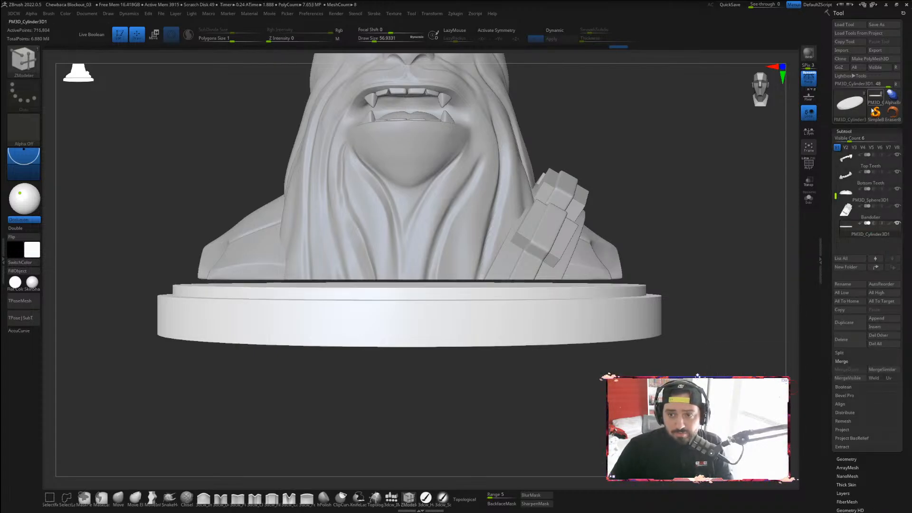
Move the merged pedestal straight up until its top closes the gap beneath the bust
{"action": "key", "text": "w"}
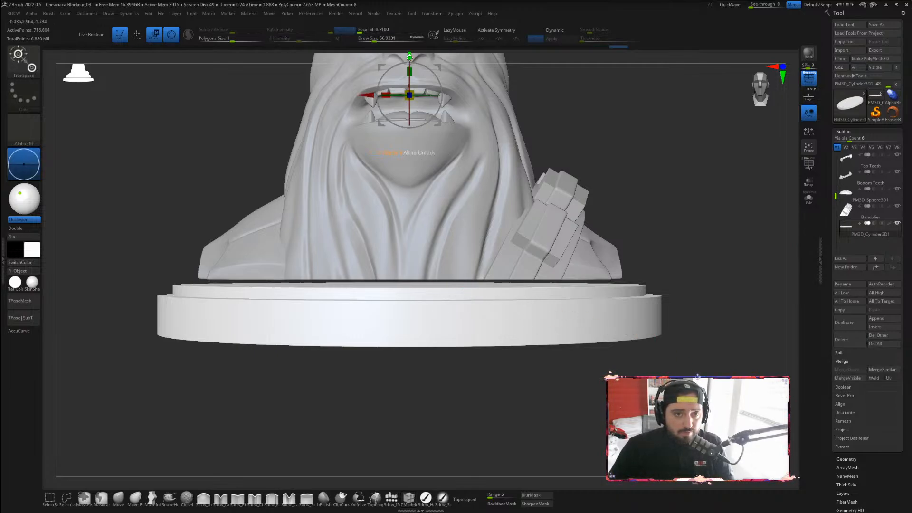
{"action": "left_click_drag", "start_coordinate": [410, 57], "coordinate": [411, 48]}
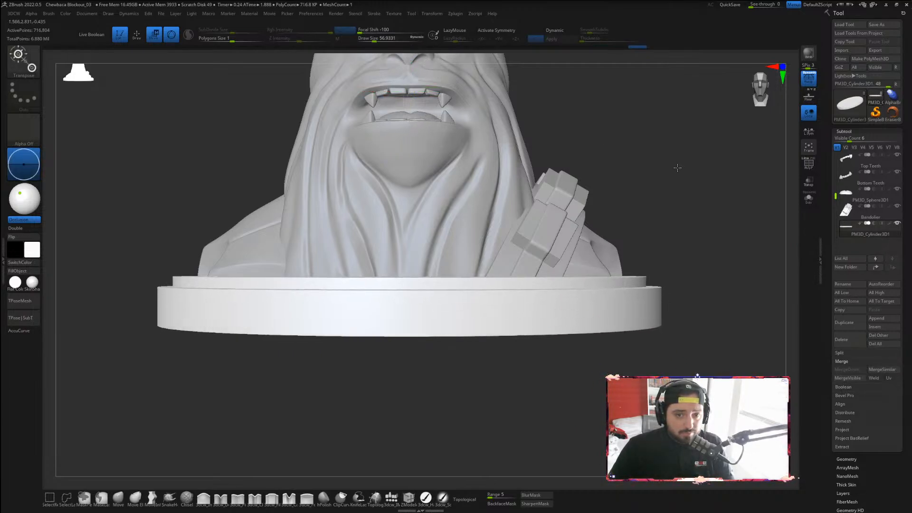
{"action": "left_click_drag", "start_coordinate": [677, 167], "coordinate": [640, 302]}
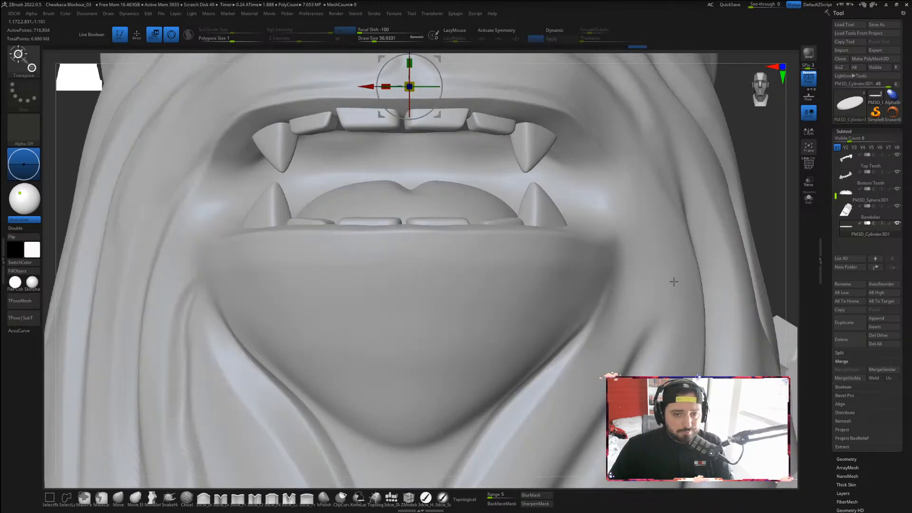
{"action": "left_click_drag", "start_coordinate": [766, 215], "coordinate": [613, 258]}
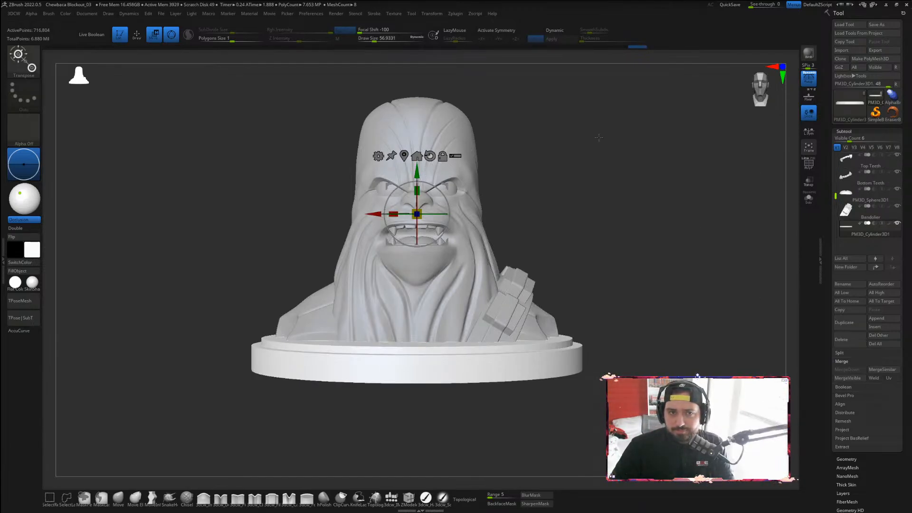
Return to draw mode and save the project to the Desktop as "Chewbaca Blockout_Final"
{"action": "key", "text": "q"}
{"action": "left_click_drag", "start_coordinate": [607, 190], "coordinate": [612, 223]}
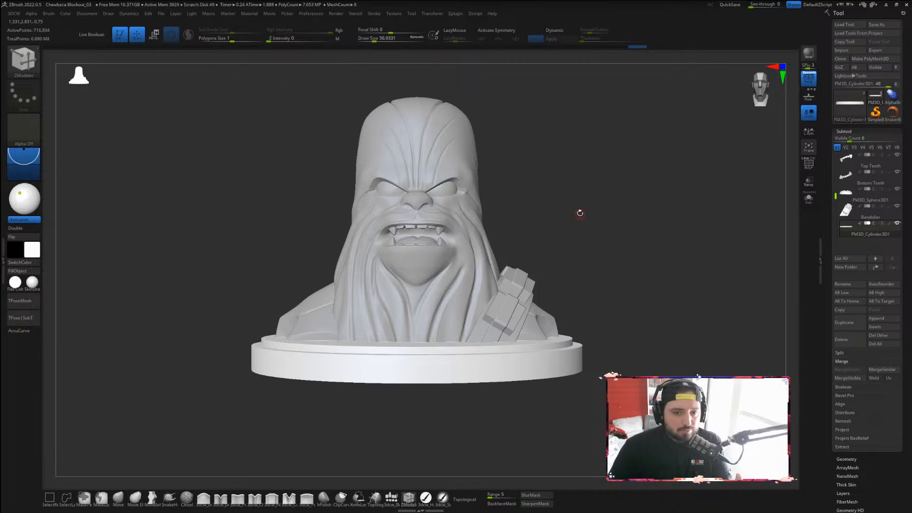
{"action": "left_click", "coordinate": [162, 13]}
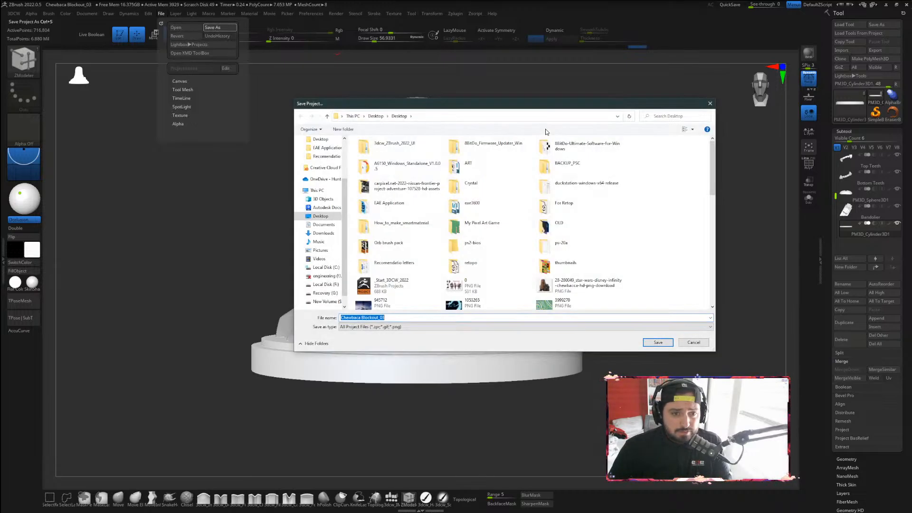
{"action": "left_click", "coordinate": [448, 317]}
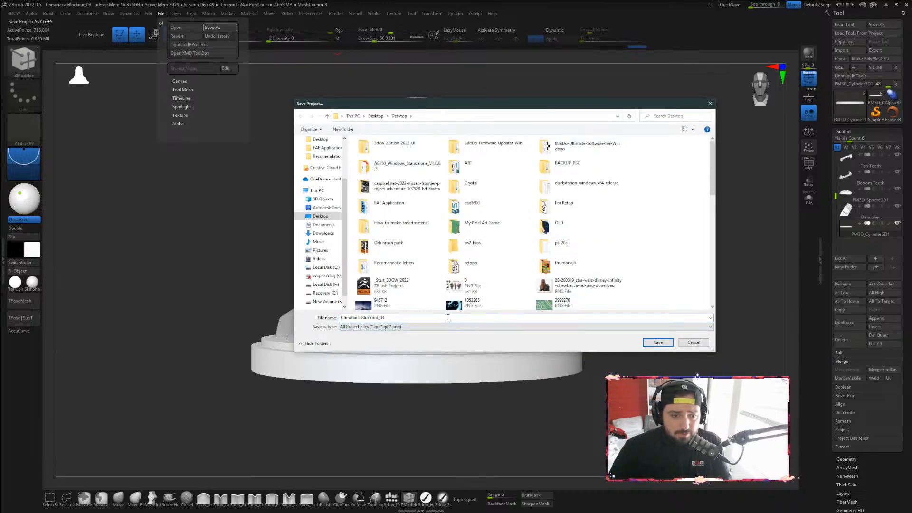
{"action": "key", "text": "BackSpace"}
{"action": "key", "text": "BackSpace"}
{"action": "type", "text": "Fi"}
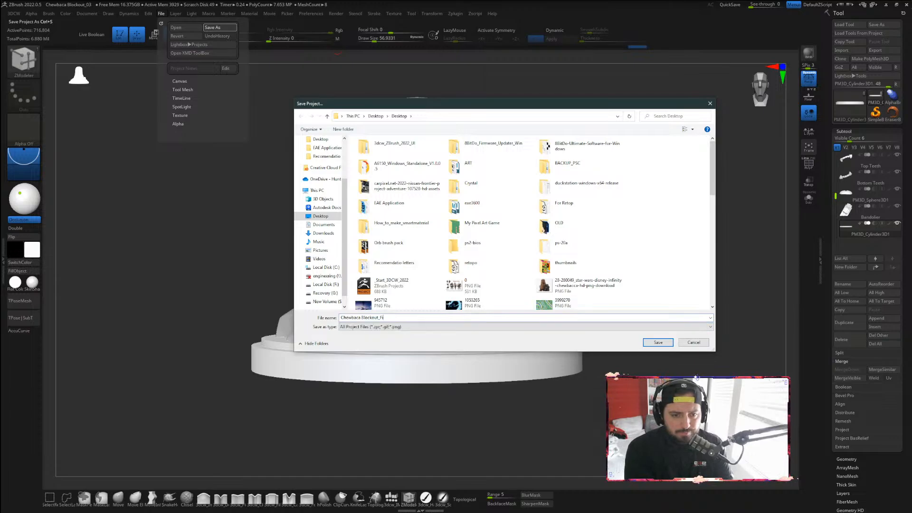
{"action": "type", "text": "nal"}
{"action": "key", "text": "Return"}
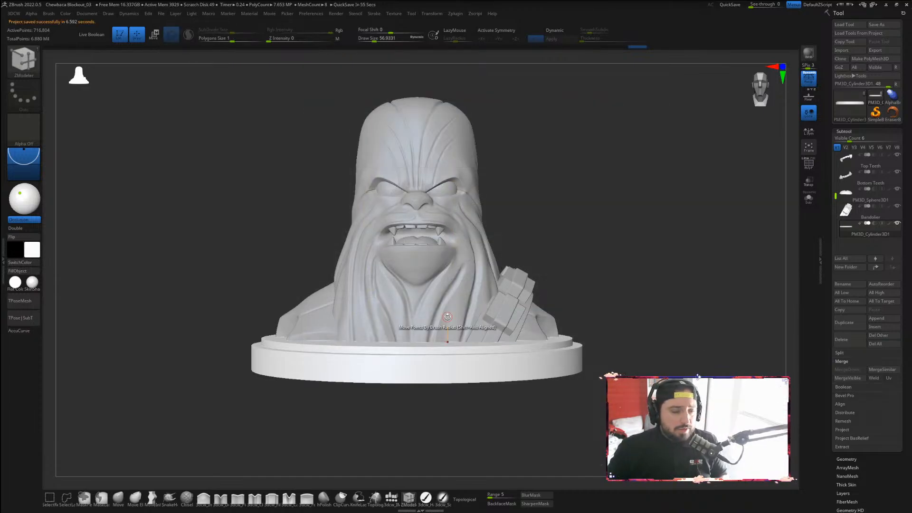
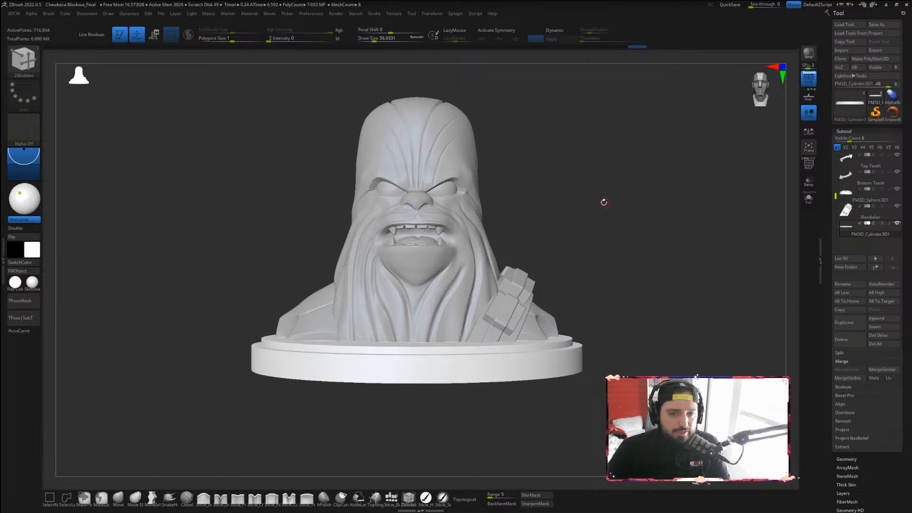
Hide the Top Teeth and Bottom Teeth subtools and check the bust's face and mouth from several angles
{"action": "right_click_drag", "start_coordinate": [575, 180], "coordinate": [655, 212], "text": "ctrl"}
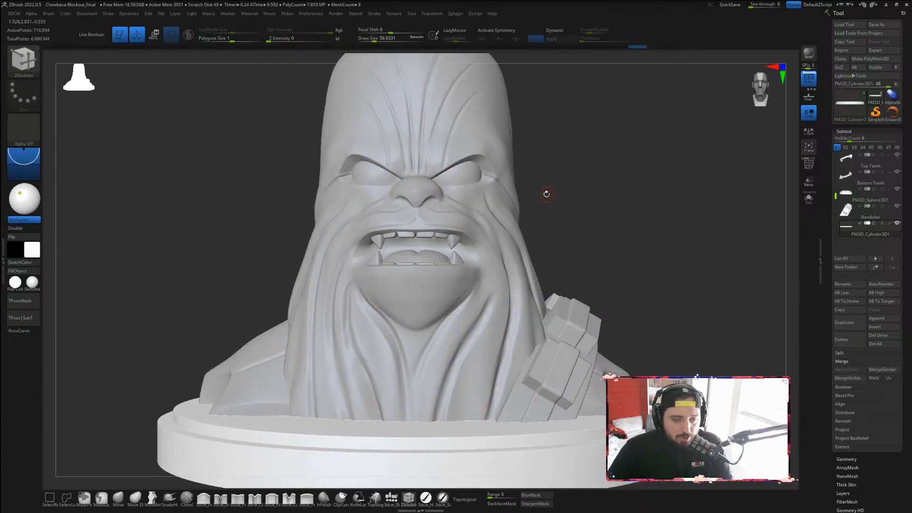
{"action": "left_click", "coordinate": [898, 155]}
{"action": "left_click", "coordinate": [898, 172]}
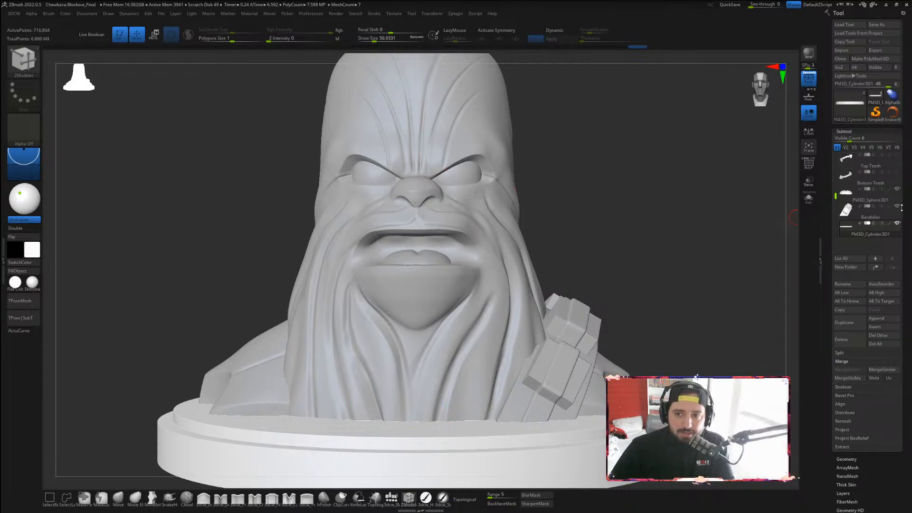
{"action": "left_click", "coordinate": [897, 206]}
{"action": "left_click_drag", "start_coordinate": [637, 226], "coordinate": [656, 261]}
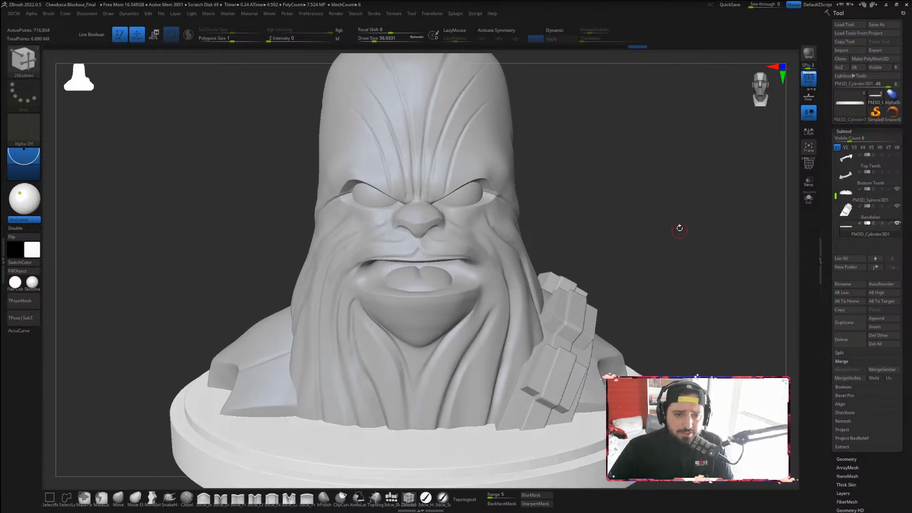
{"action": "left_click_drag", "start_coordinate": [680, 229], "coordinate": [683, 212]}
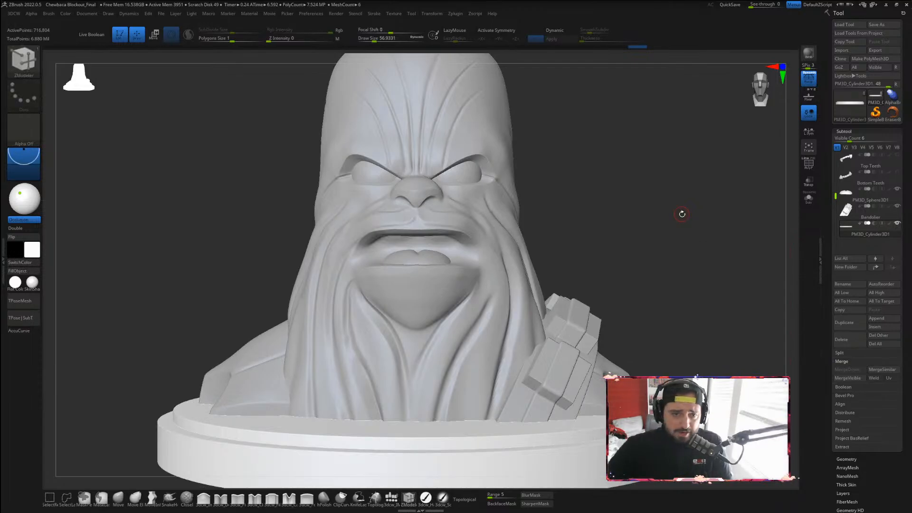
{"action": "left_click_drag", "start_coordinate": [625, 153], "coordinate": [580, 225]}
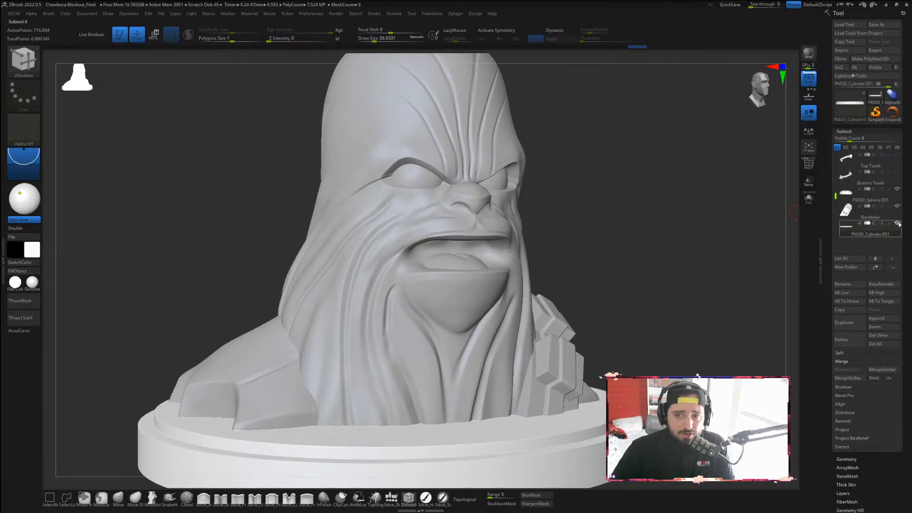
Rename the sphere subtool in the mouth as "Tongue"
{"action": "left_click_drag", "start_coordinate": [674, 242], "coordinate": [692, 243], "text": "shift"}
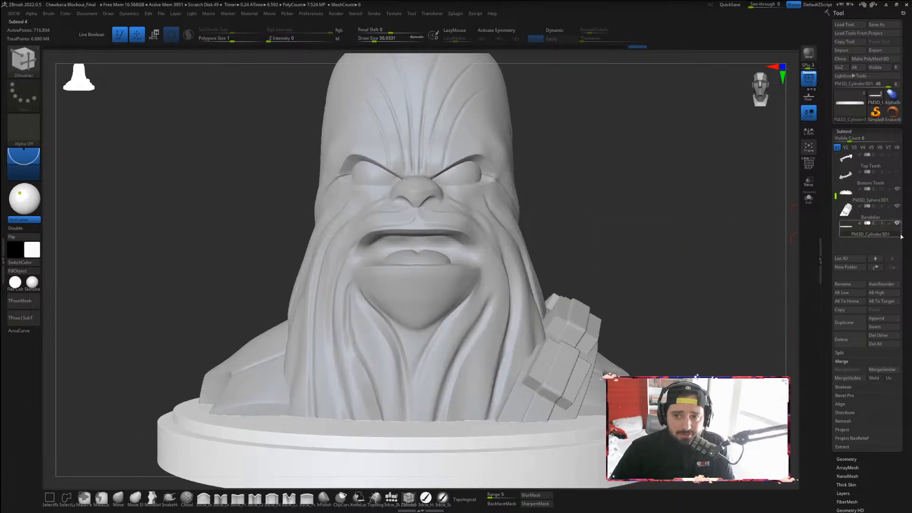
{"action": "left_click_drag", "start_coordinate": [729, 206], "coordinate": [704, 319], "text": "alt"}
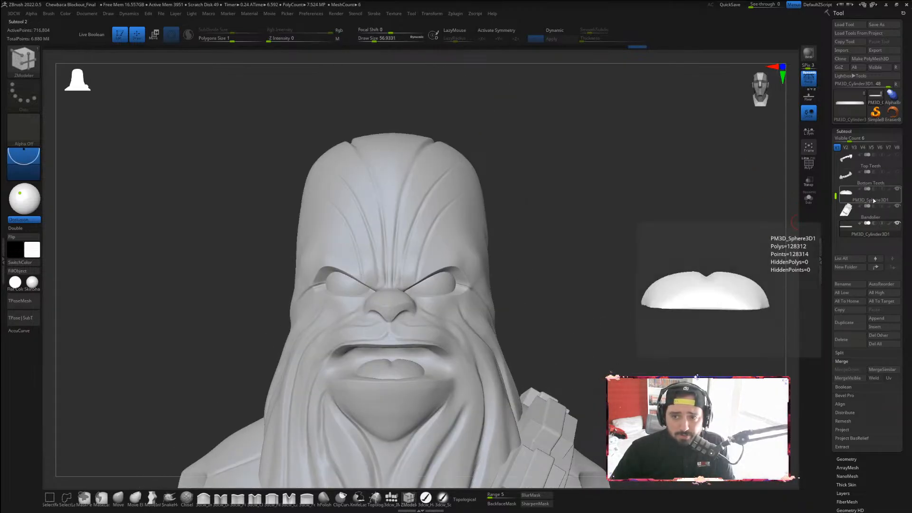
{"action": "left_click", "coordinate": [871, 196]}
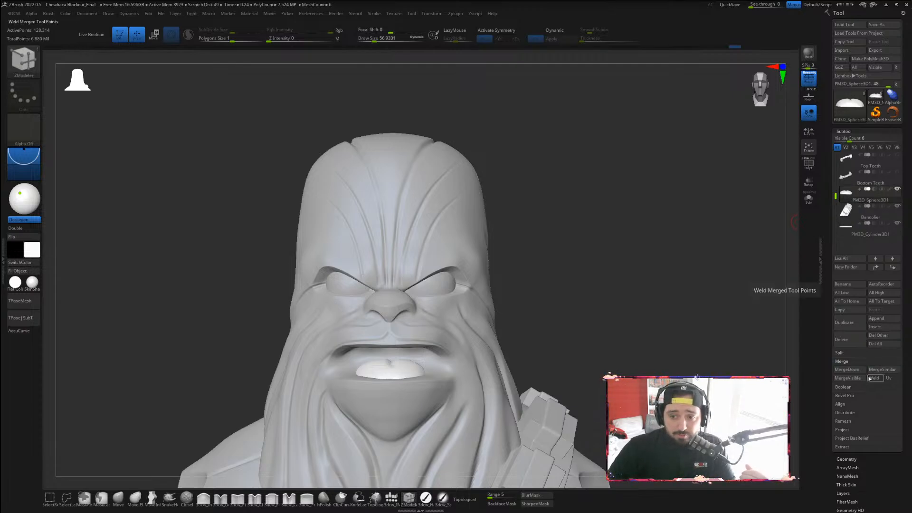
{"action": "left_click", "coordinate": [845, 284]}
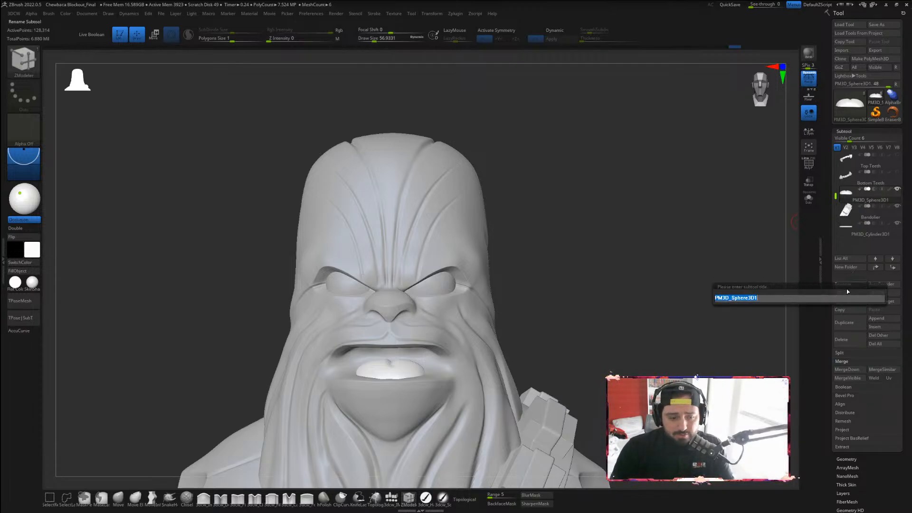
{"action": "type", "text": "Tongu"}
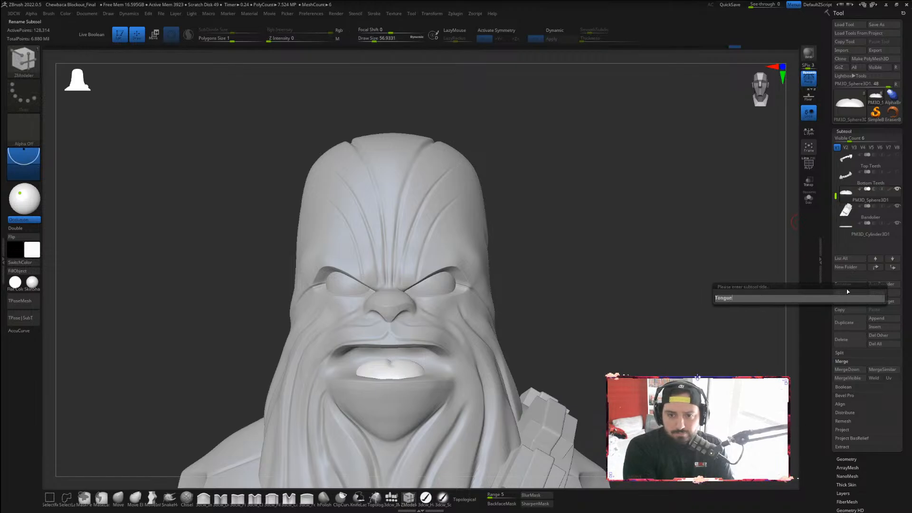
{"action": "type", "text": "e"}
{"action": "key", "text": "Return"}
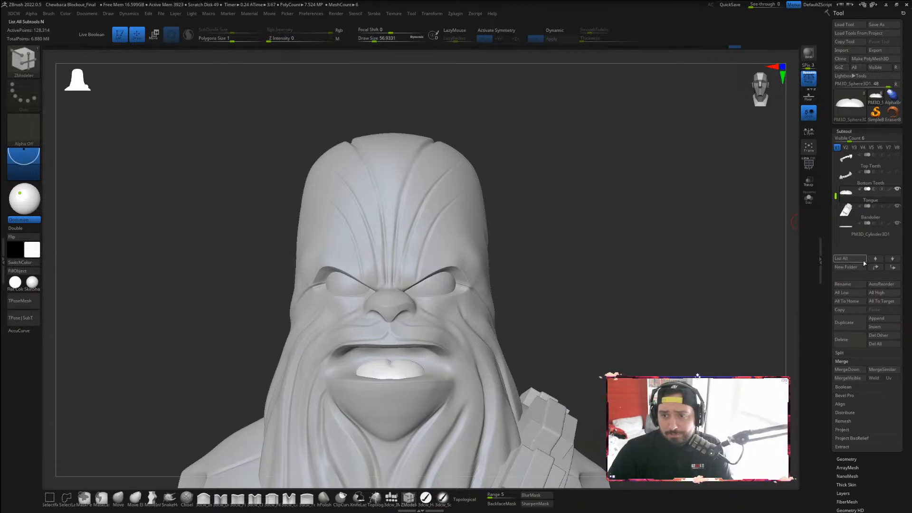
Rename the merged cylinder pedestal subtool as "Sculpt Base"
{"action": "left_click", "coordinate": [865, 233]}
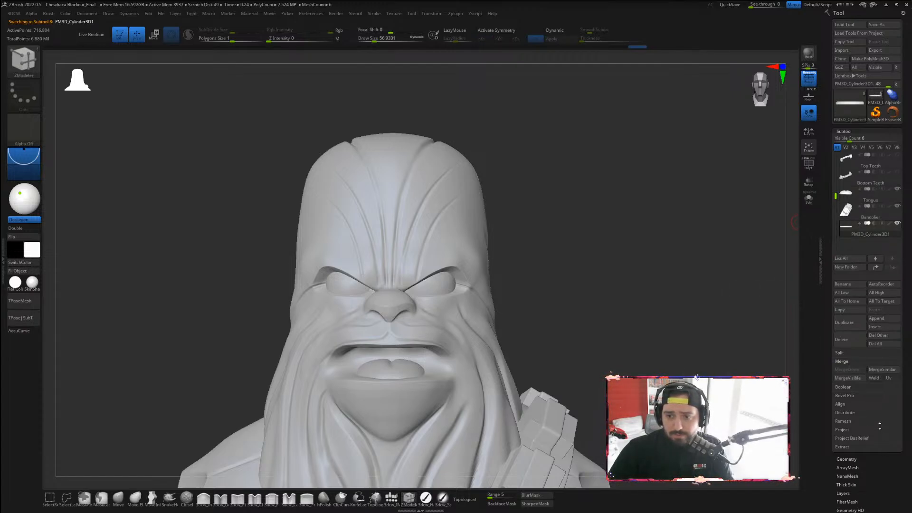
{"action": "left_click", "coordinate": [849, 286]}
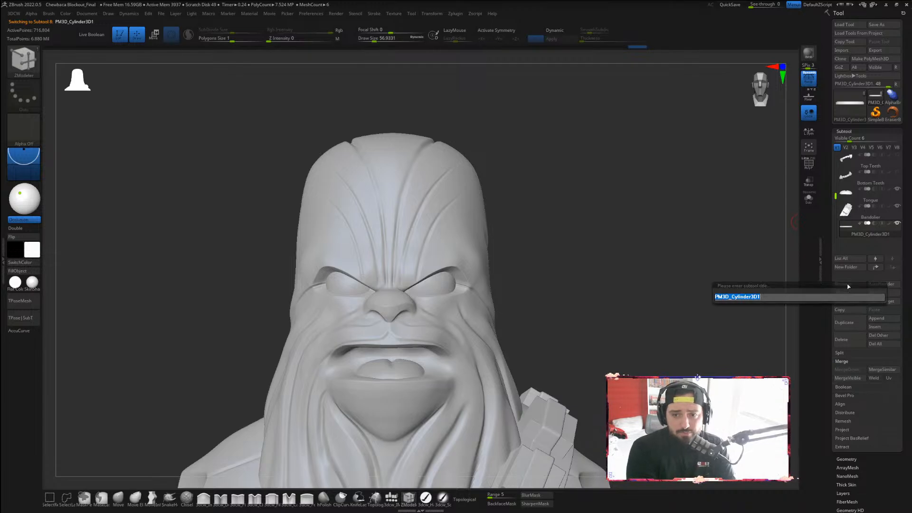
{"action": "key", "text": "shift"}
{"action": "type", "text": "Sculpt"}
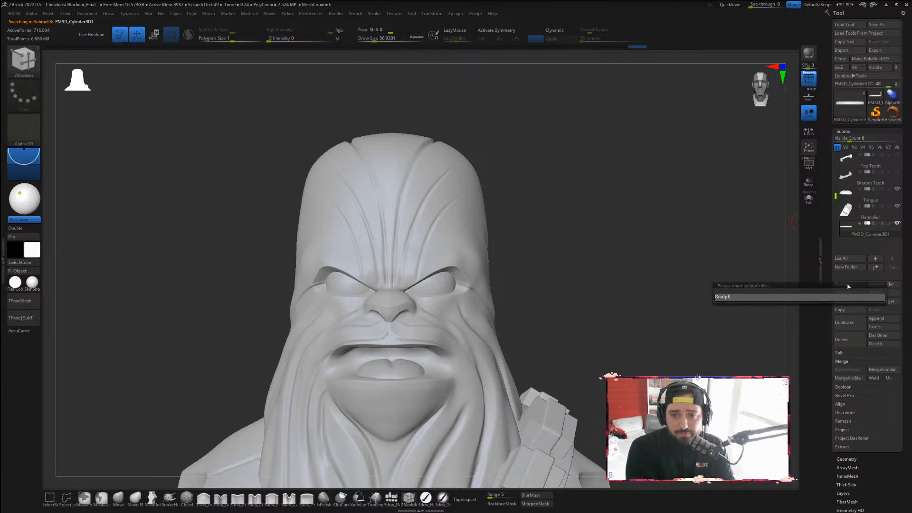
{"action": "key", "text": "shift"}
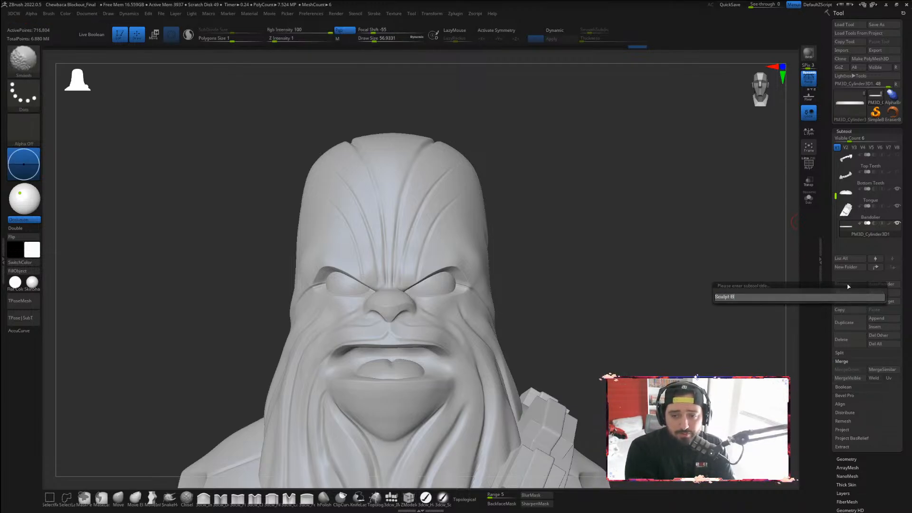
{"action": "key", "text": "BackSpace"}
{"action": "key", "text": "BackSpace"}
{"action": "key", "text": "BackSpace"}
{"action": "key", "text": "BackSpace"}
{"action": "key", "text": "BackSpace"}
{"action": "key", "text": "BackSpace"}
{"action": "type", "text": "Sculpt Base"}
{"action": "key", "text": "Return"}
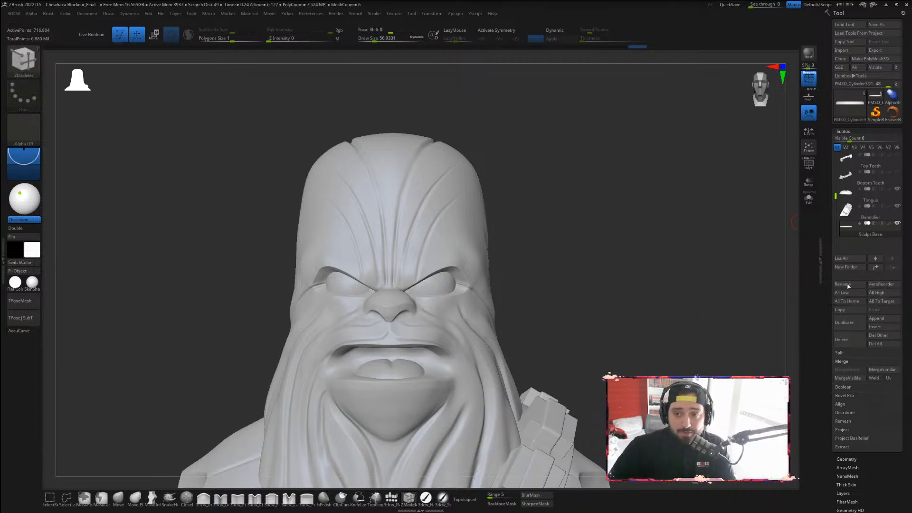
Merge the head subtool down with the shoulders subtool, accepting the non-undoable operation
{"action": "left_click_drag", "start_coordinate": [836, 195], "coordinate": [831, 152]}
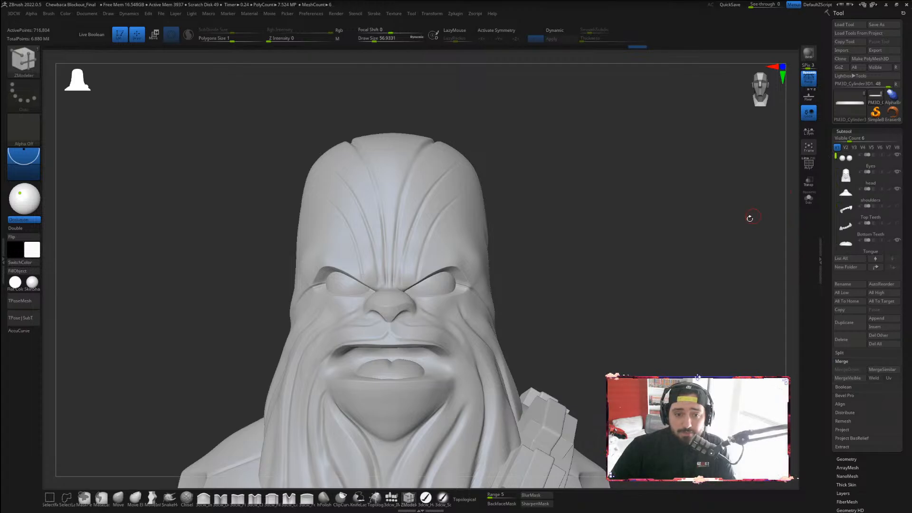
{"action": "left_click_drag", "start_coordinate": [615, 316], "coordinate": [596, 212], "text": "alt"}
{"action": "left_click", "coordinate": [851, 177]}
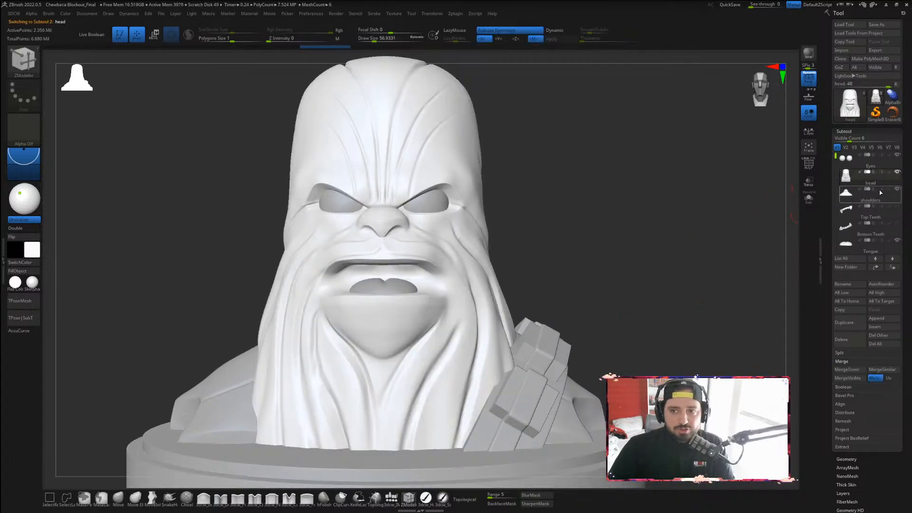
{"action": "mouse_move", "coordinate": [870, 202]}
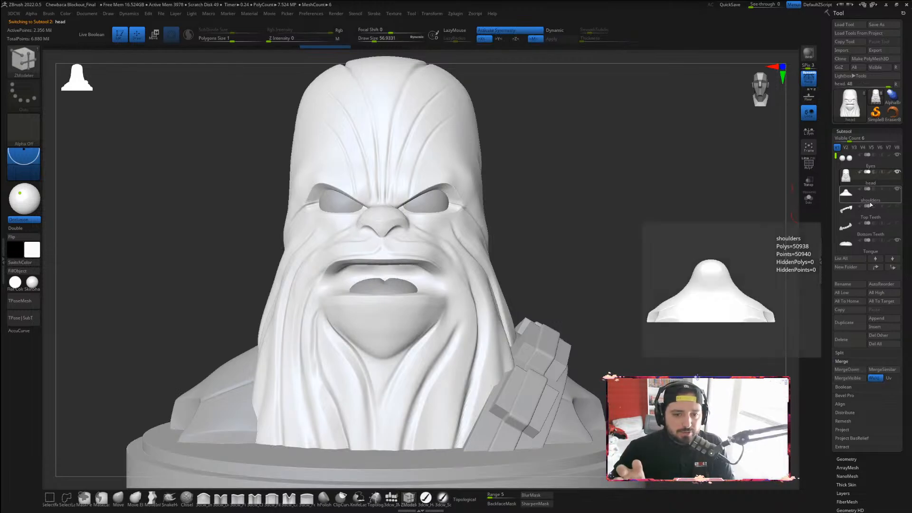
{"action": "key", "text": "shift"}
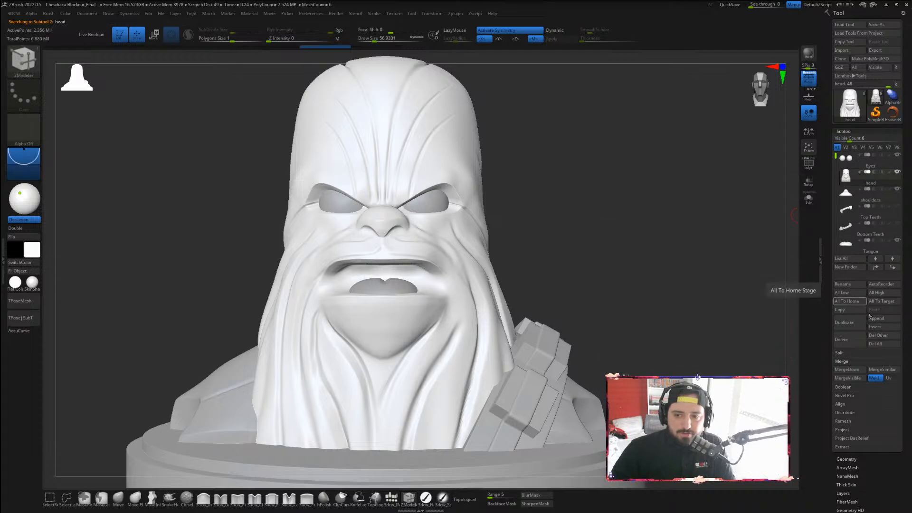
{"action": "left_click", "coordinate": [849, 370]}
{"action": "left_click", "coordinate": [758, 388]}
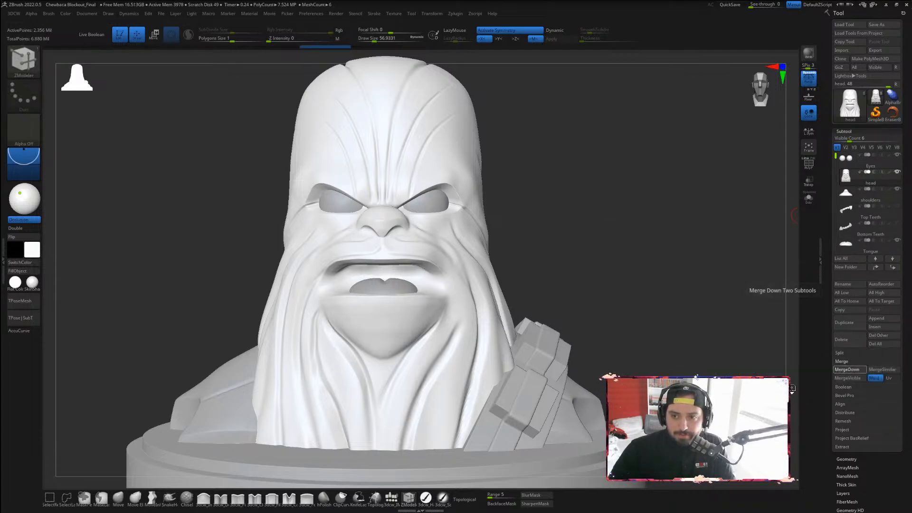
{"action": "left_click_drag", "start_coordinate": [616, 209], "coordinate": [651, 223]}
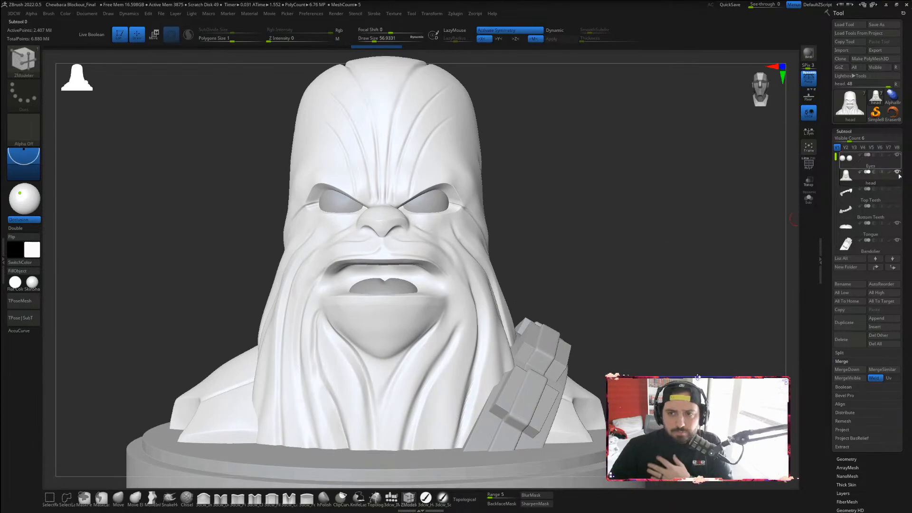
Start exporting the merged head mesh and create a folder named "Exported Model" on the Desktop
{"action": "left_click", "coordinate": [877, 50]}
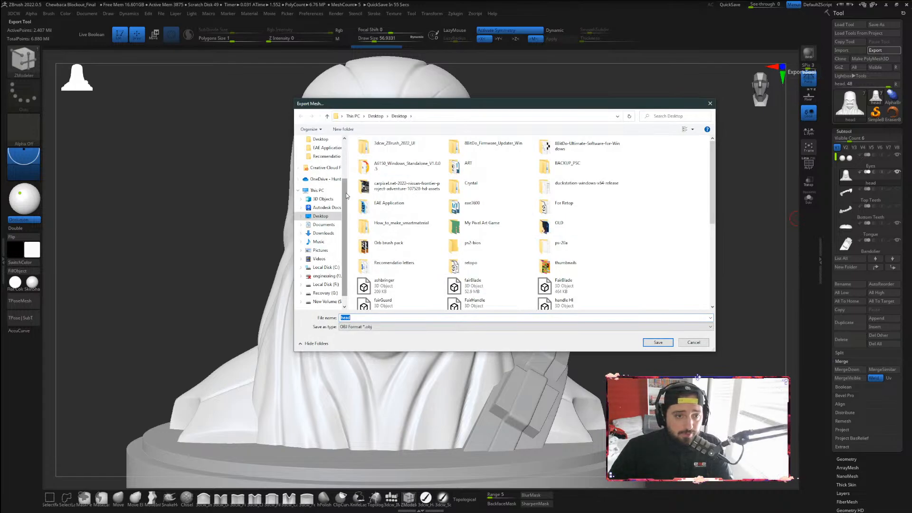
{"action": "scroll", "coordinate": [346, 193], "scroll_direction": "up", "scroll_amount": 3}
{"action": "left_click", "coordinate": [320, 154]}
{"action": "right_click", "coordinate": [410, 220]}
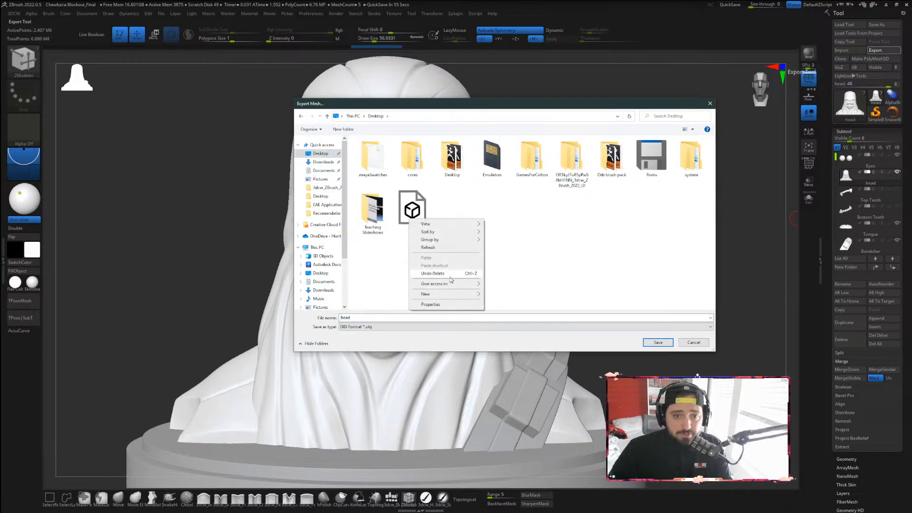
{"action": "mouse_move", "coordinate": [447, 294]}
{"action": "left_click", "coordinate": [511, 295]}
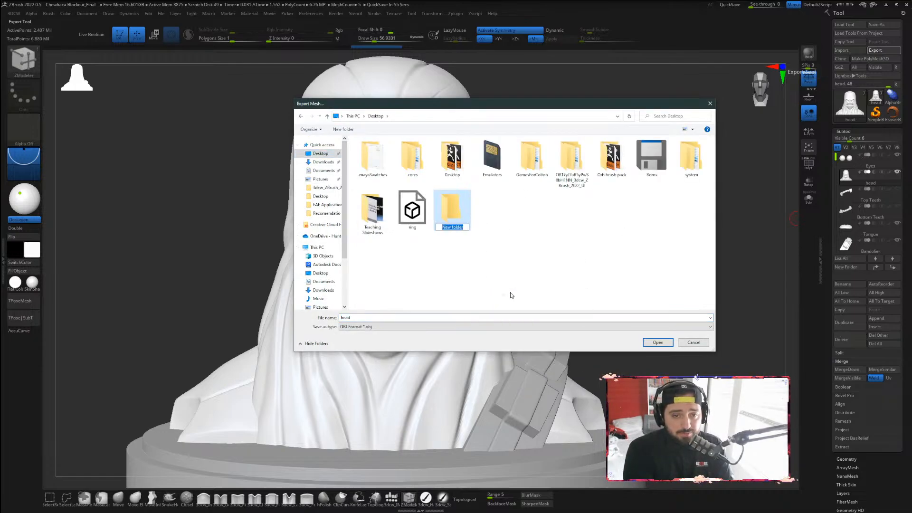
{"action": "type", "text": "Exported"}
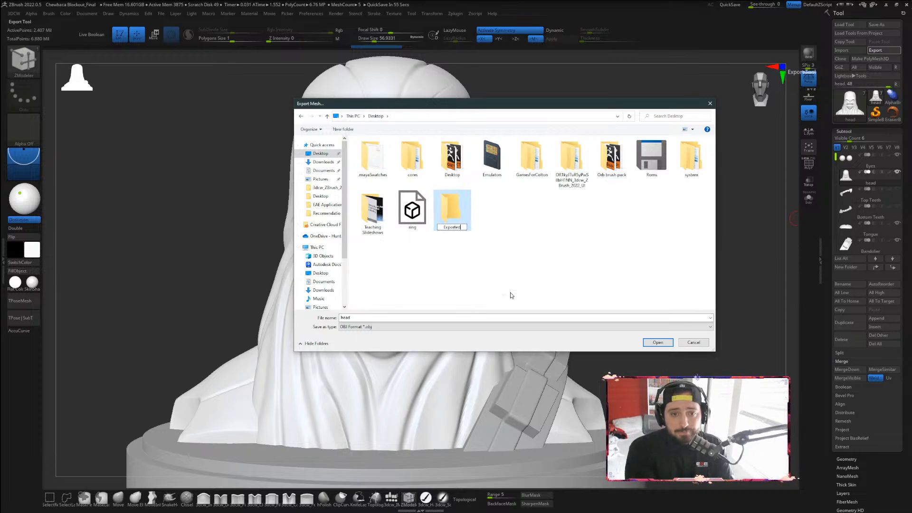
{"action": "type", "text": " Model"}
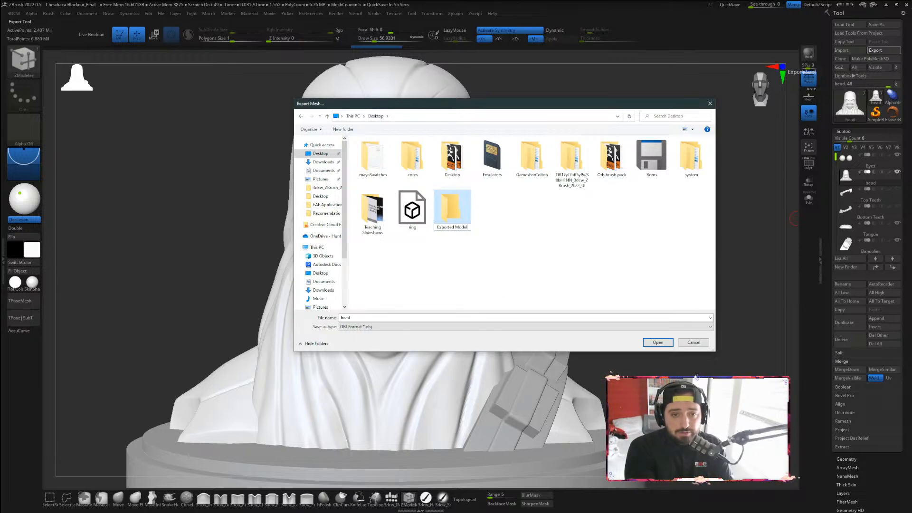
{"action": "key", "text": "Return"}
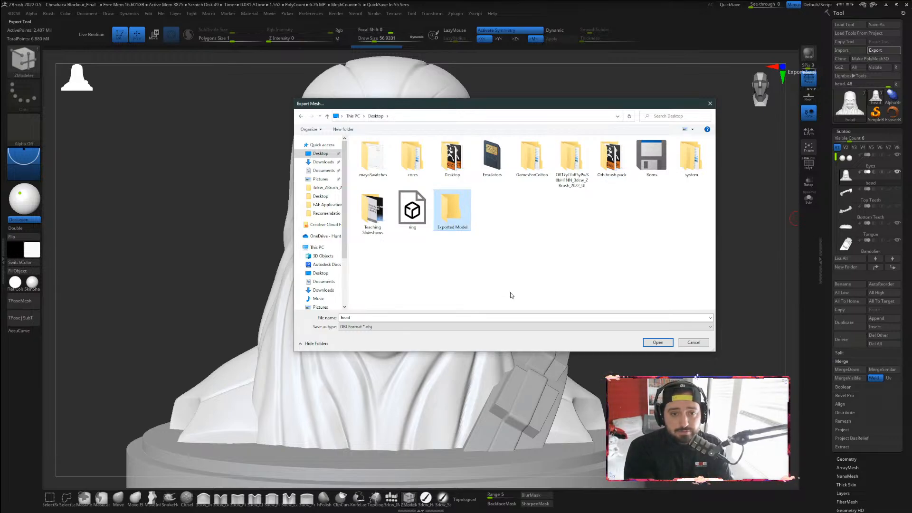
Create a subfolder named "HighPolyMesh" inside the Exported Model folder
{"action": "double_click", "coordinate": [454, 210]}
{"action": "right_click", "coordinate": [416, 191]}
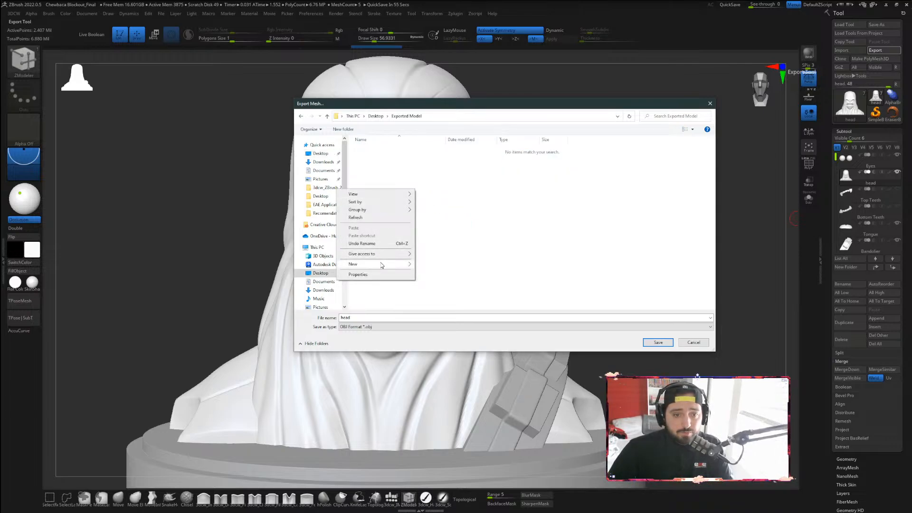
{"action": "mouse_move", "coordinate": [375, 264]}
{"action": "left_click", "coordinate": [430, 264]}
{"action": "type", "text": "Hi"}
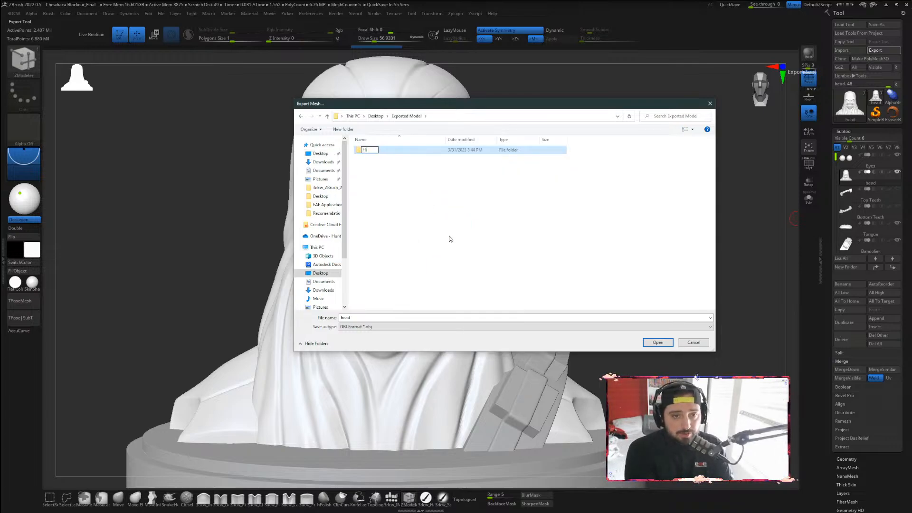
{"action": "type", "text": "ghPolyMesh"}
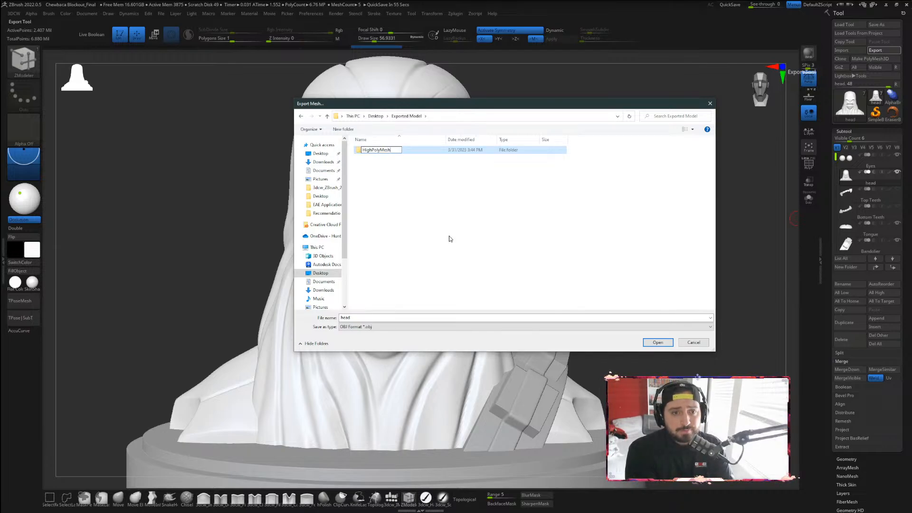
{"action": "key", "text": "Return"}
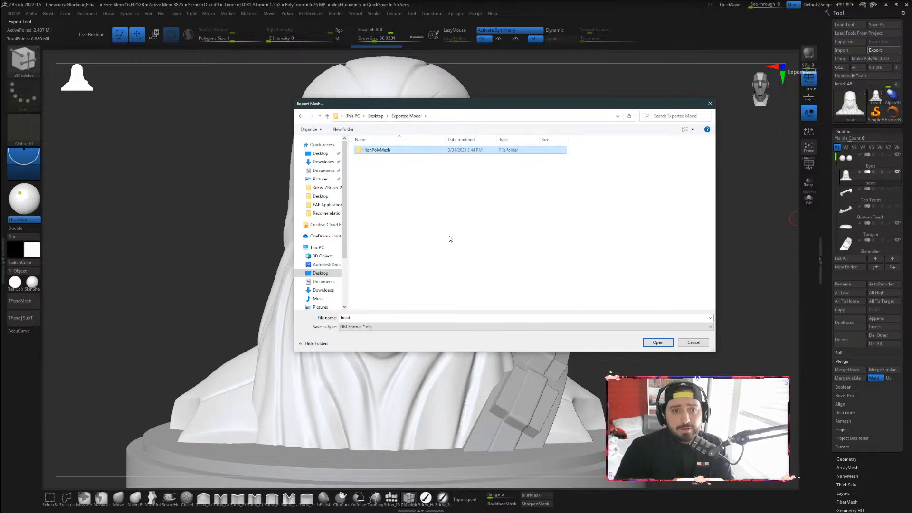
Export the head mesh in OBJ format as "Head_High" into the HighPolyMesh folder
{"action": "double_click", "coordinate": [398, 152]}
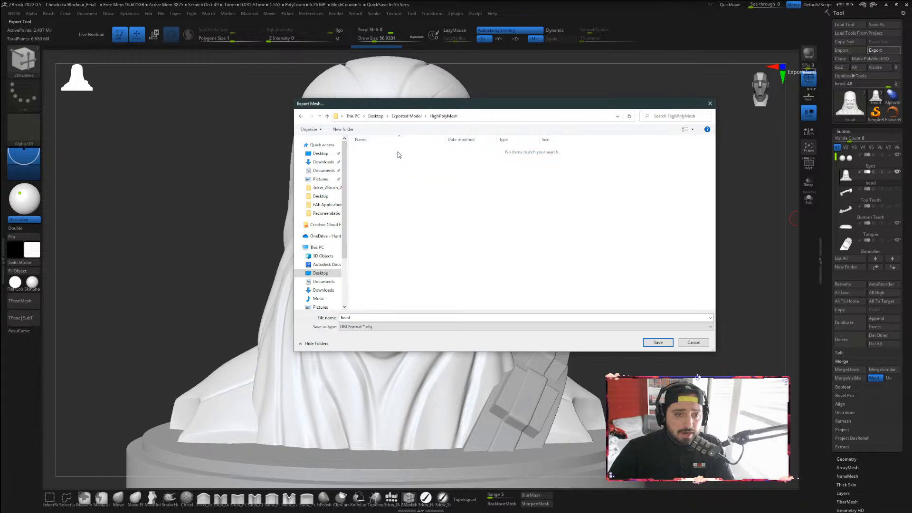
{"action": "double_click", "coordinate": [393, 317]}
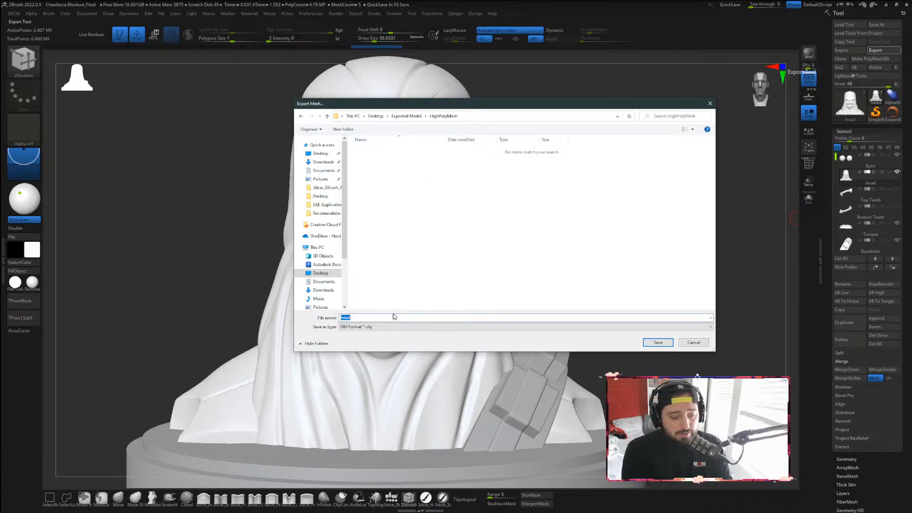
{"action": "type", "text": "Head"}
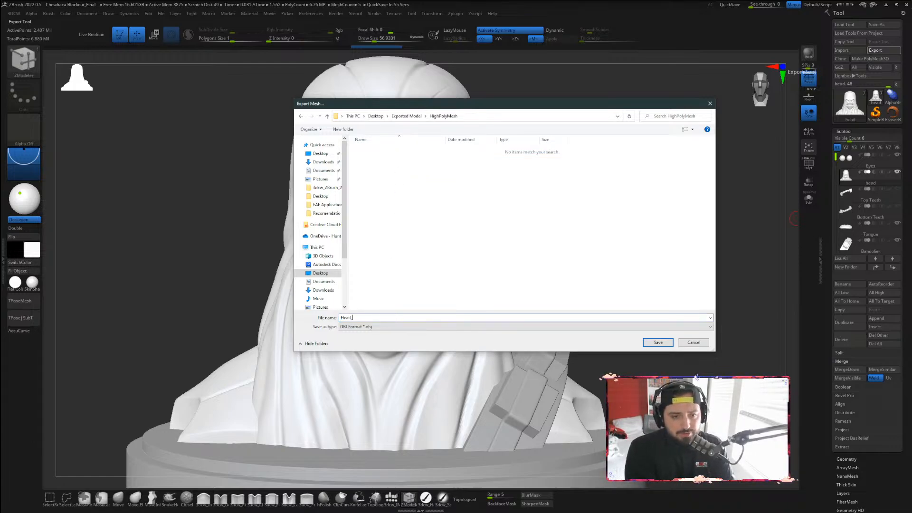
{"action": "type", "text": "_High"}
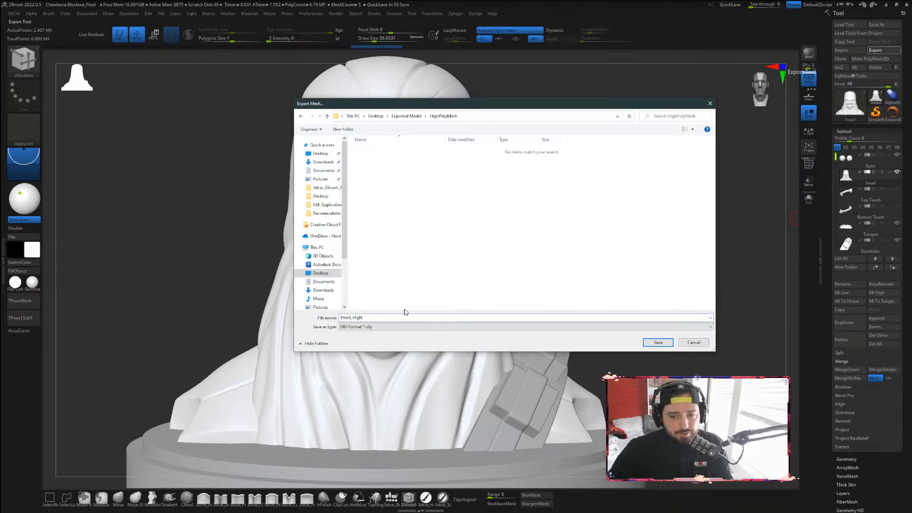
{"action": "left_click", "coordinate": [665, 342]}
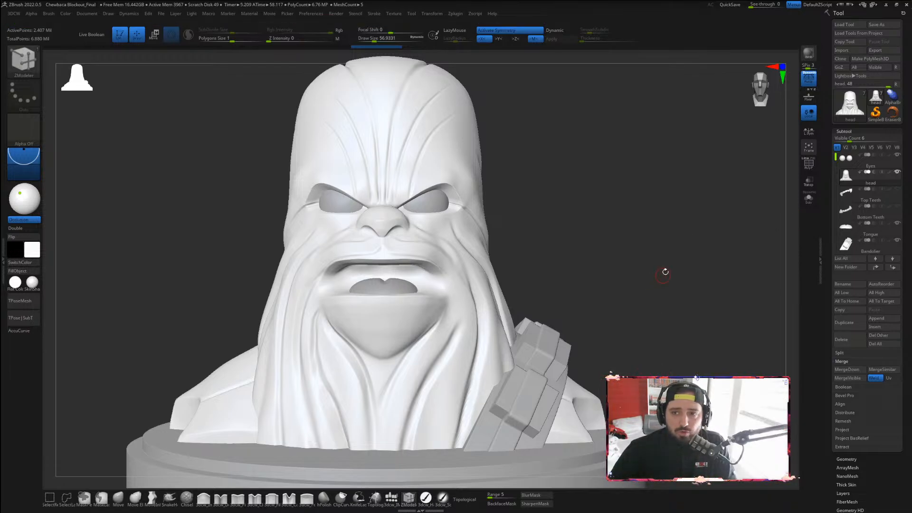
Export the Eyes subtool in OBJ format as "Eyes_High" into the HighPolyMesh folder
{"action": "left_click", "coordinate": [847, 162]}
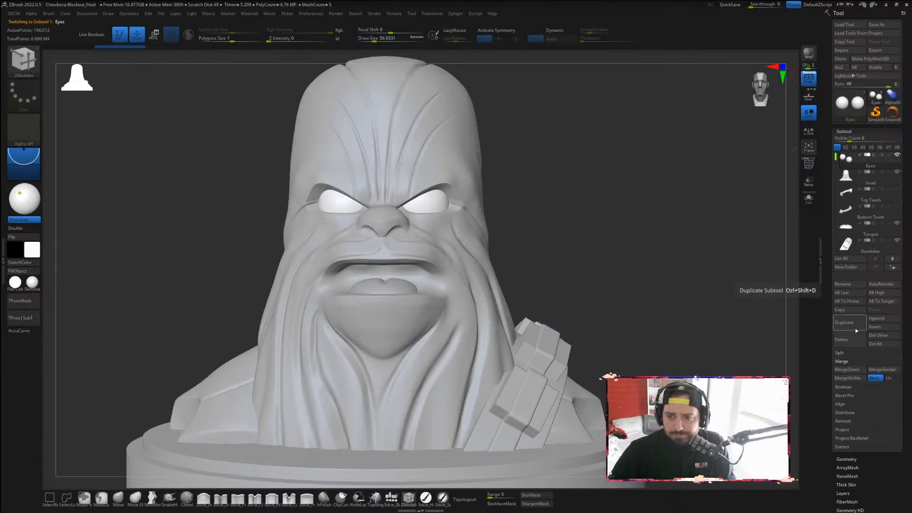
{"action": "left_click", "coordinate": [877, 50]}
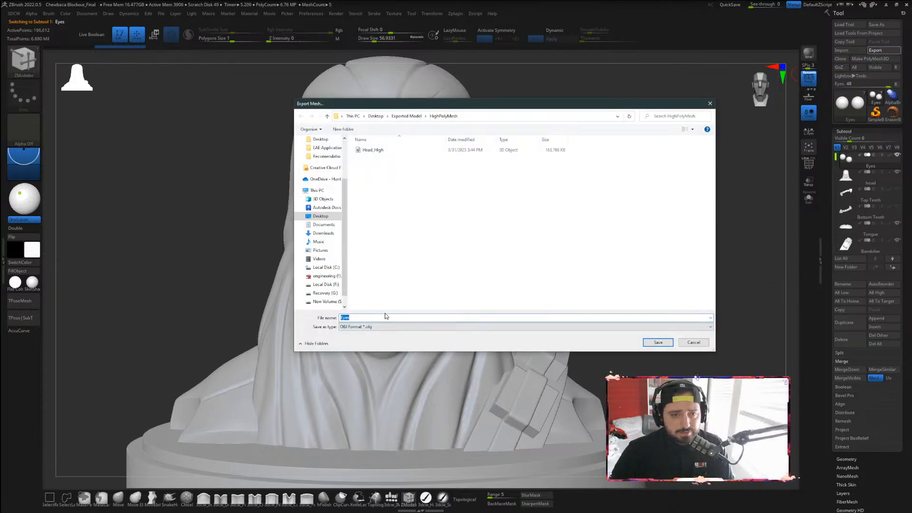
{"action": "left_click", "coordinate": [408, 316]}
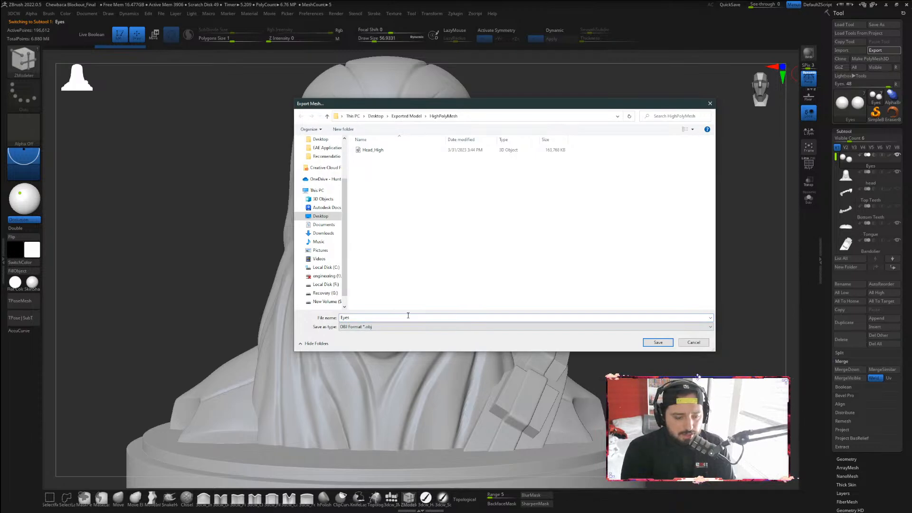
{"action": "type", "text": "_High"}
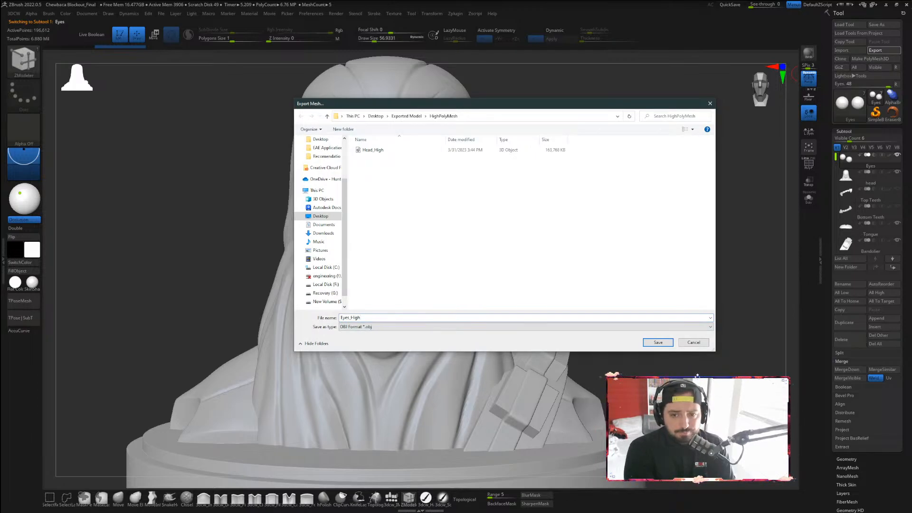
{"action": "key", "text": "Return"}
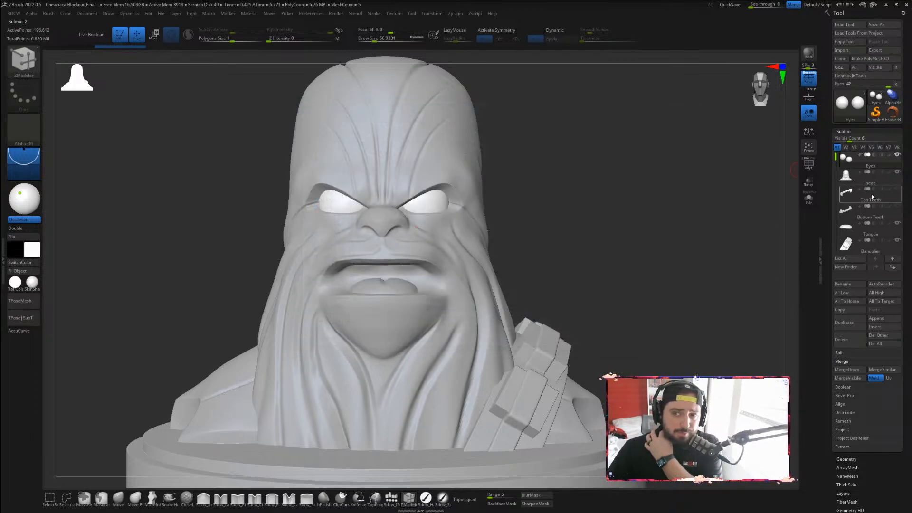
Unhide the Top Teeth and Bottom Teeth subtools and merge them down into one, accepting the non-undoable operation
{"action": "left_click", "coordinate": [897, 190]}
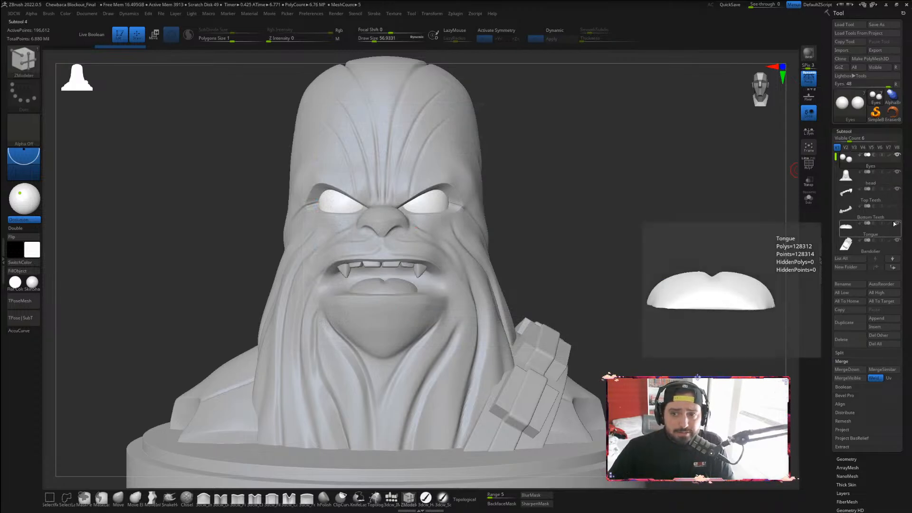
{"action": "left_click", "coordinate": [897, 206]}
{"action": "left_click", "coordinate": [850, 199]}
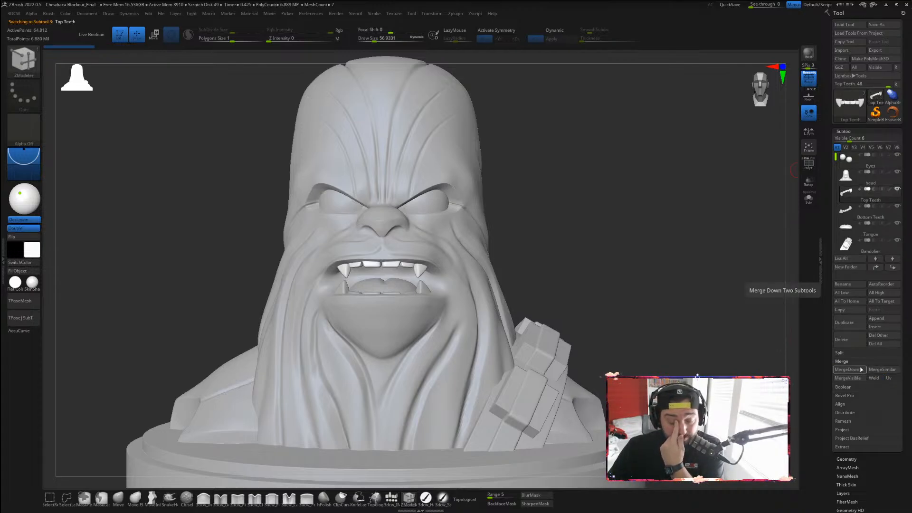
{"action": "left_click", "coordinate": [861, 369]}
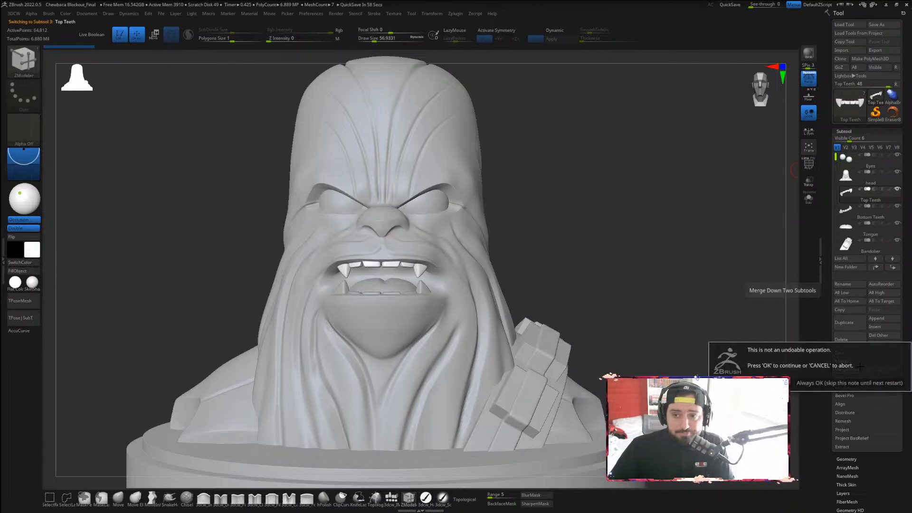
{"action": "left_click", "coordinate": [757, 383]}
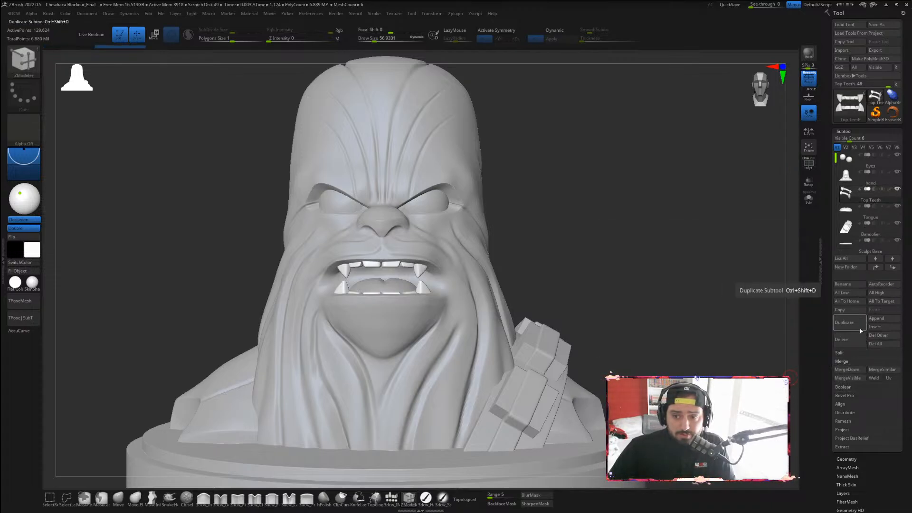
Rename the merged teeth subtool to "Teeth"
{"action": "left_click", "coordinate": [853, 284]}
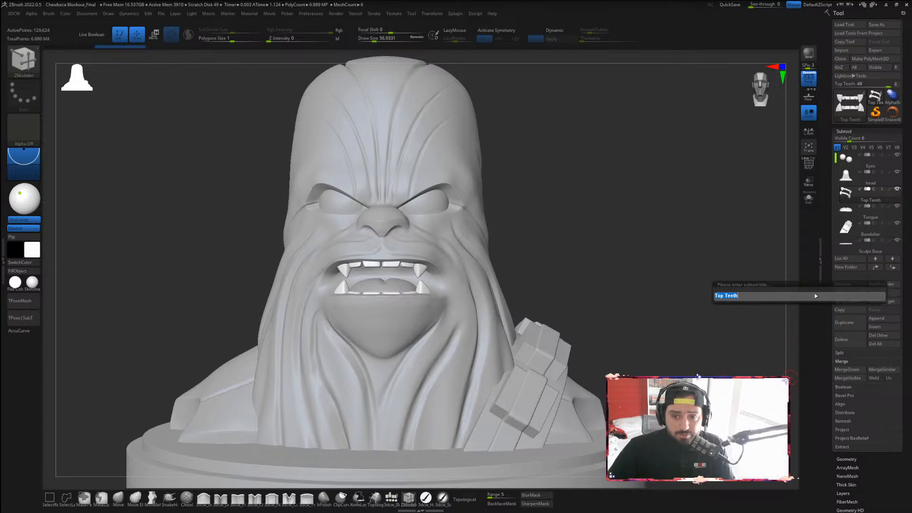
{"action": "type", "text": "Teeth"}
{"action": "key", "text": "Return"}
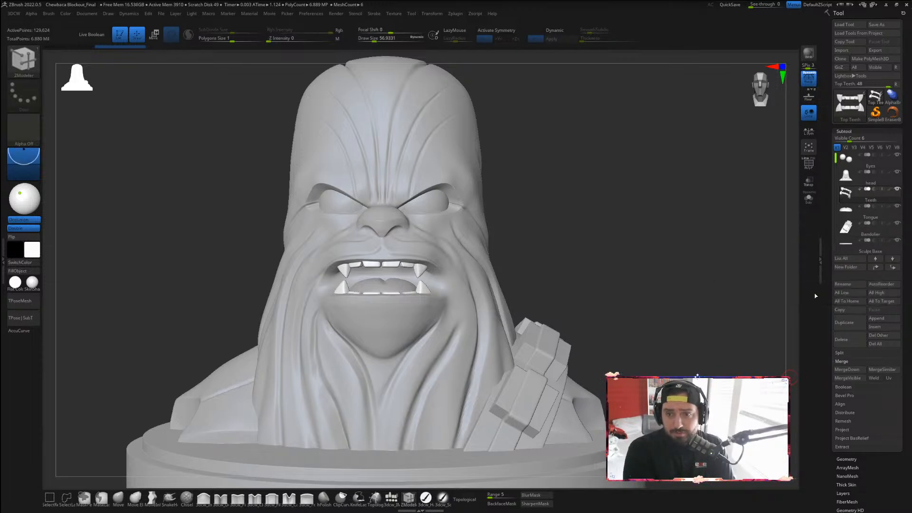
Export the merged teeth mesh in OBJ format as "Teeth_High" into the HighPolyMesh folder
{"action": "left_click", "coordinate": [887, 50]}
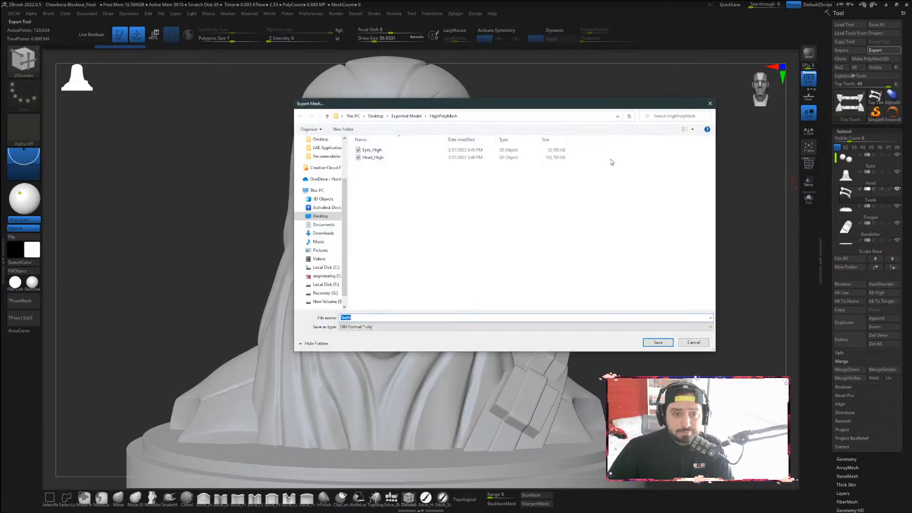
{"action": "left_click", "coordinate": [386, 317]}
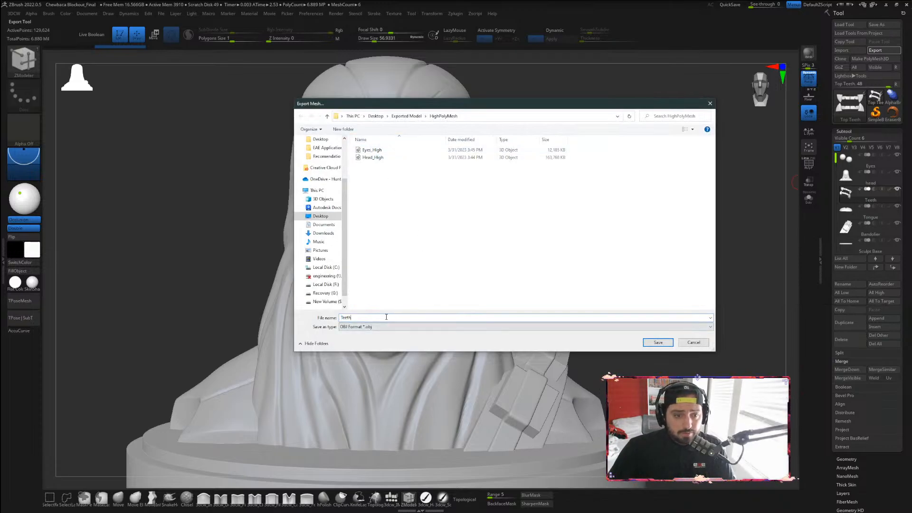
{"action": "type", "text": "_"}
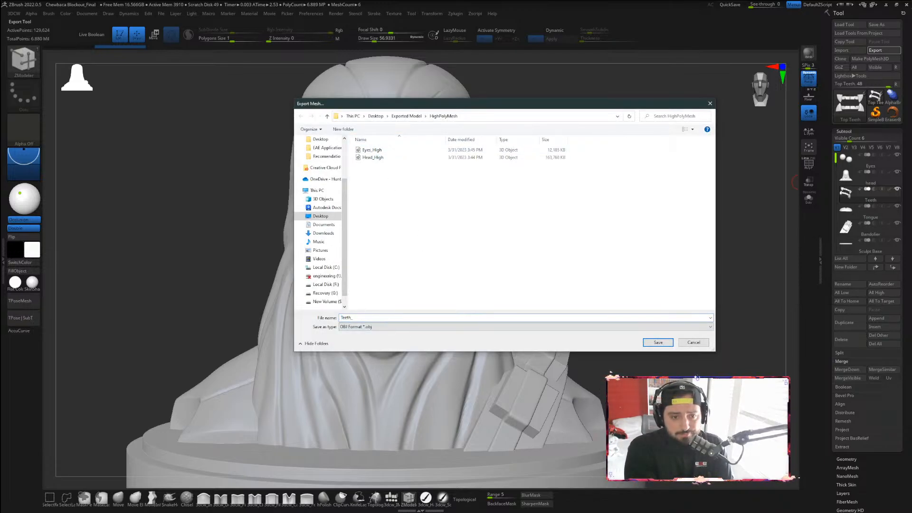
{"action": "type", "text": "High"}
{"action": "key", "text": "Return"}
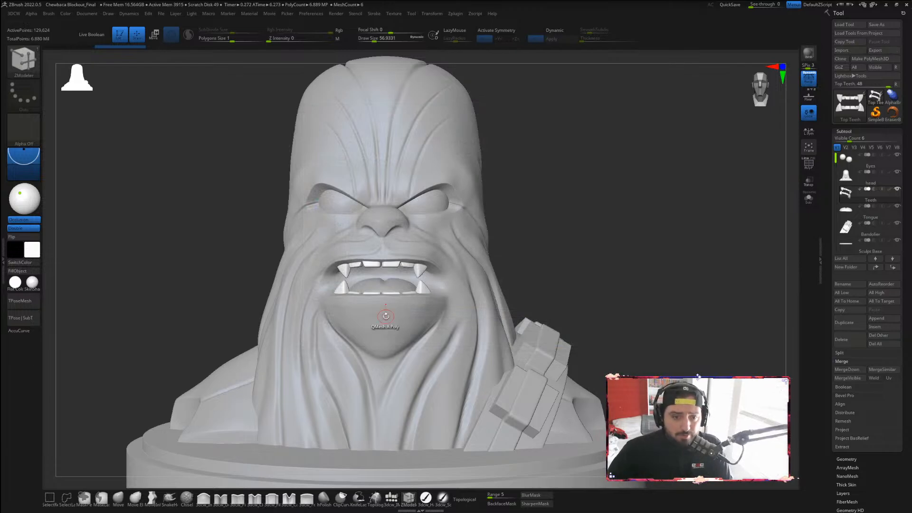
Export the Tongue subtool in OBJ format as "Tongue_High" into the HighPolyMesh folder
{"action": "left_click", "coordinate": [848, 215]}
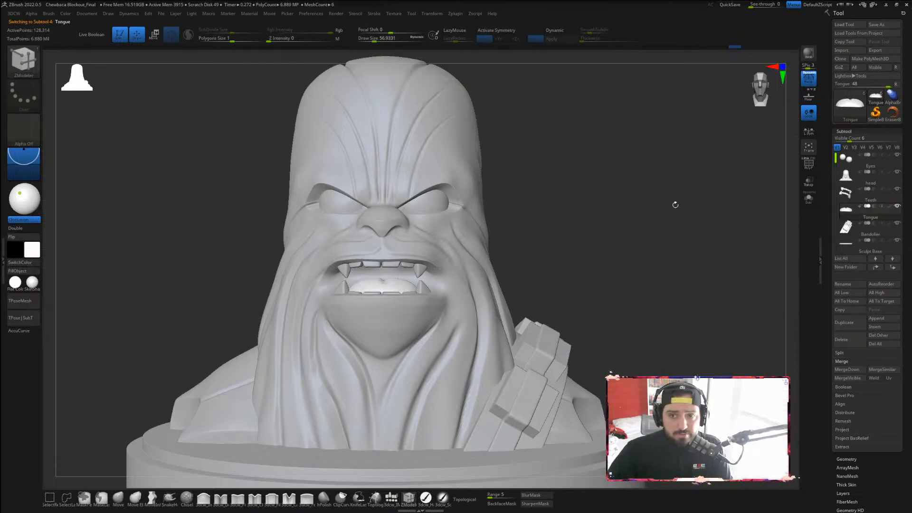
{"action": "left_click", "coordinate": [845, 131]}
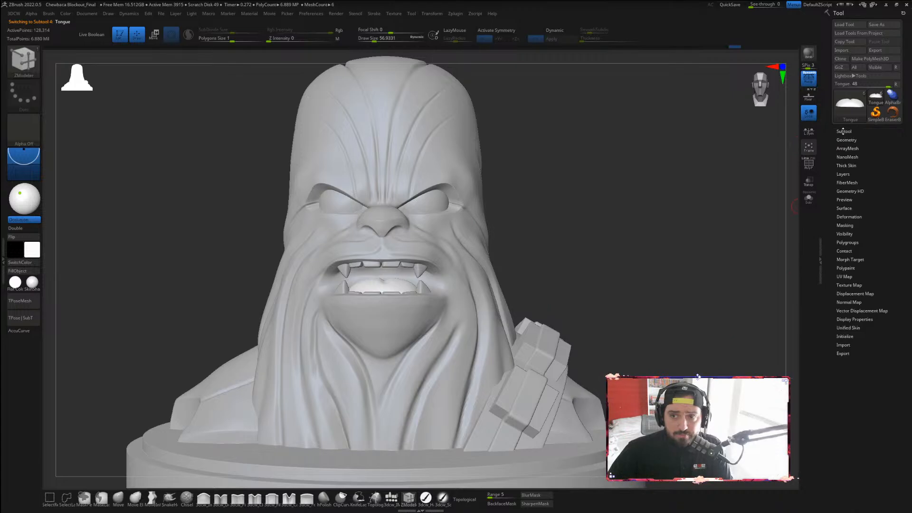
{"action": "left_click_drag", "start_coordinate": [577, 191], "coordinate": [648, 237], "text": "alt"}
{"action": "left_click_drag", "start_coordinate": [726, 219], "coordinate": [734, 236]}
{"action": "key", "text": "f"}
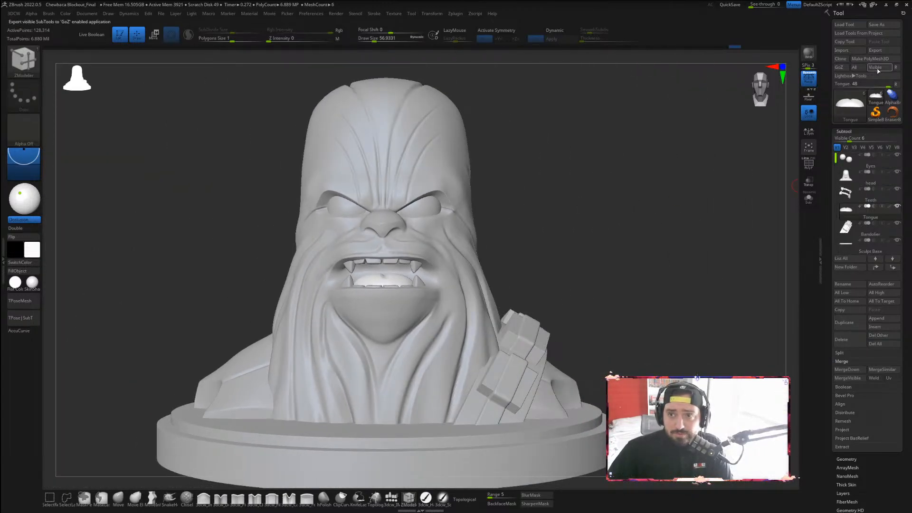
{"action": "left_click", "coordinate": [877, 51]}
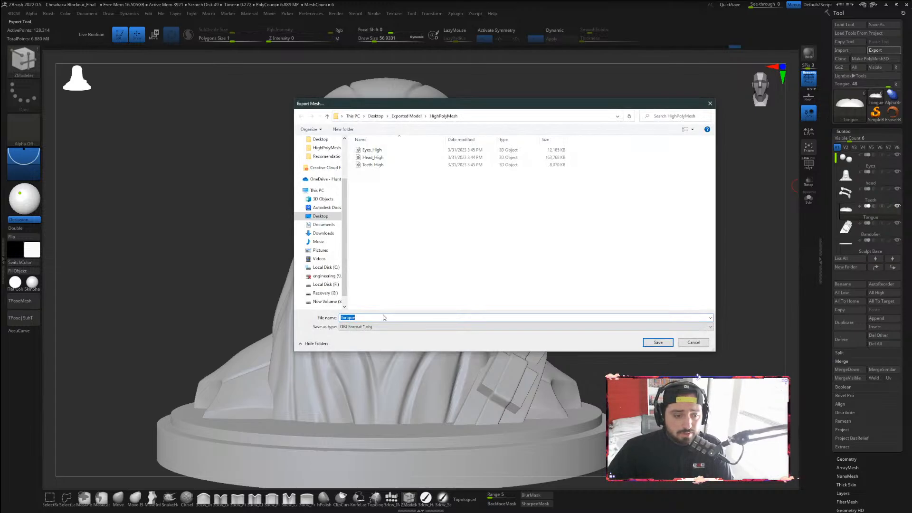
{"action": "left_click", "coordinate": [390, 317]}
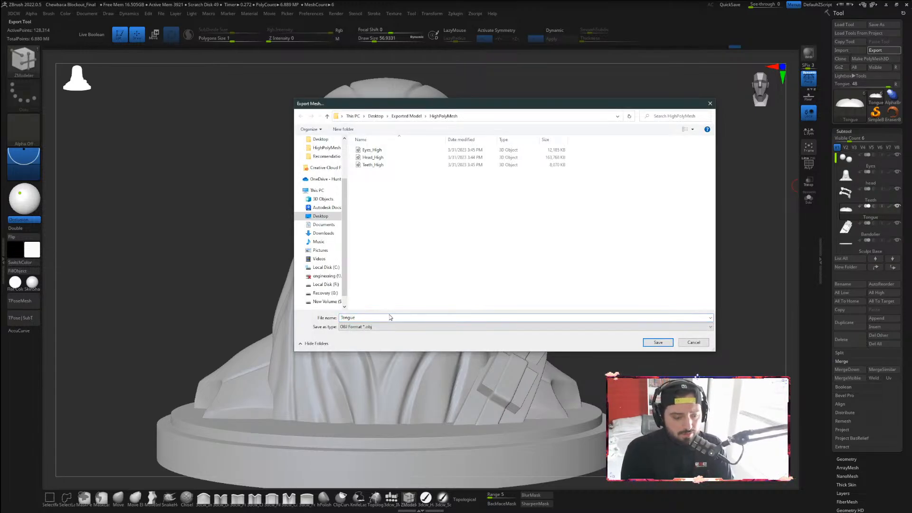
{"action": "type", "text": "_"}
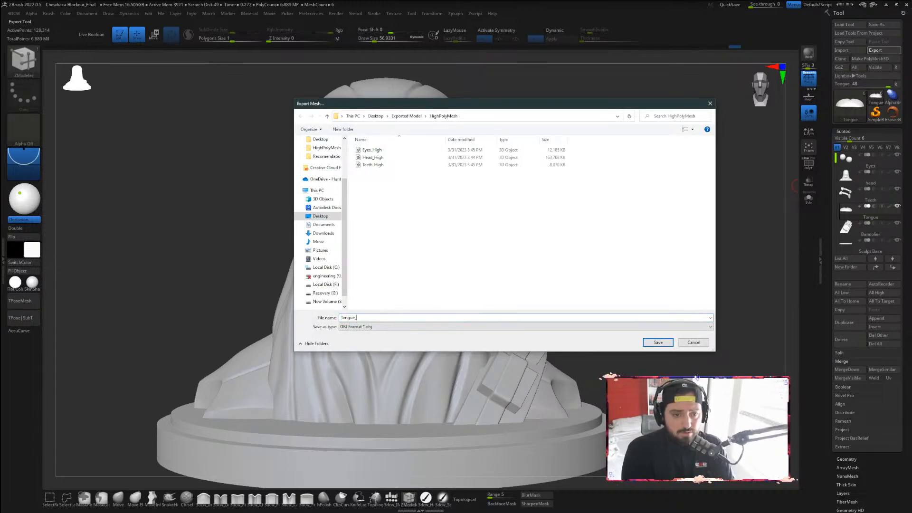
{"action": "type", "text": "highHigh"}
{"action": "key", "text": "Return"}
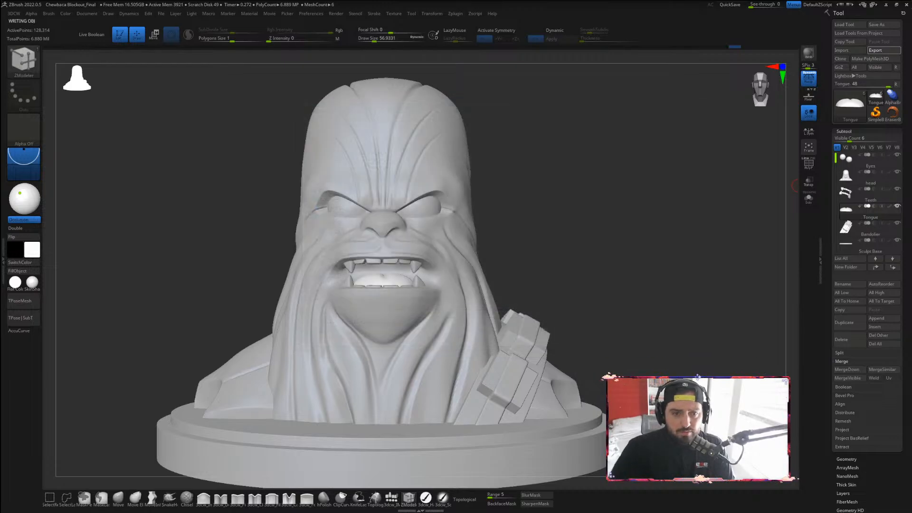
Export the Bandolier subtool in OBJ format as "Bandolier_High" into the HighPolyMesh folder
{"action": "left_click", "coordinate": [846, 235]}
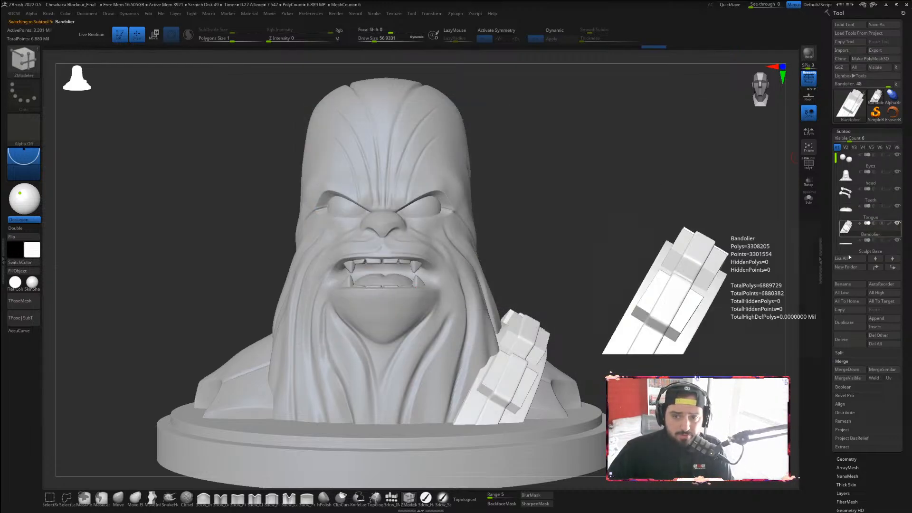
{"action": "left_click", "coordinate": [883, 50]}
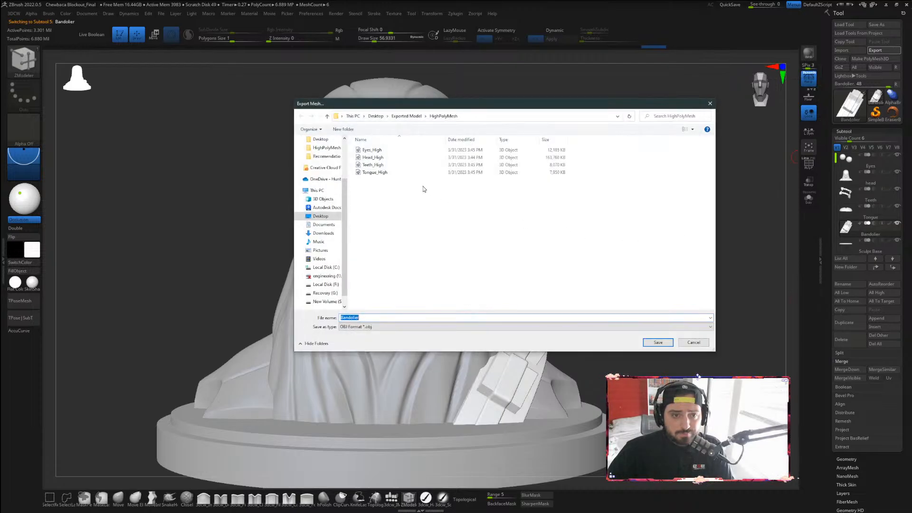
{"action": "left_click", "coordinate": [409, 318]}
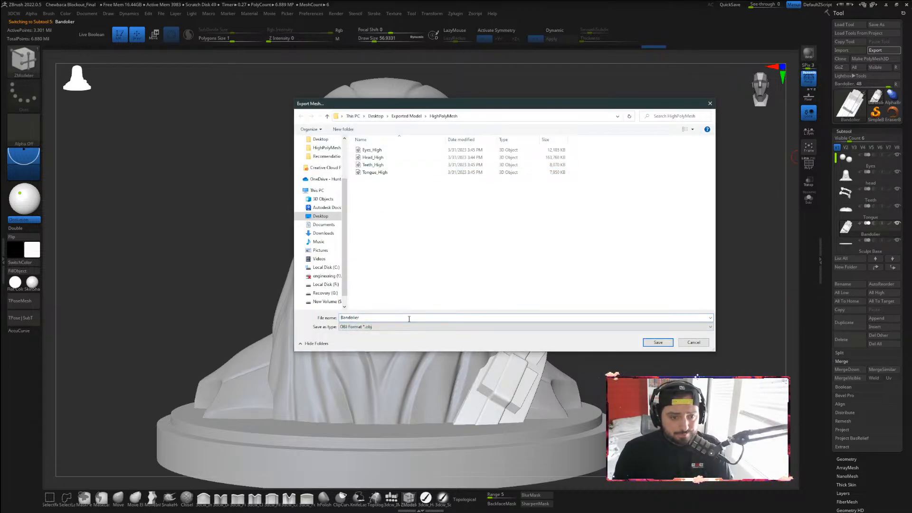
{"action": "type", "text": "_"}
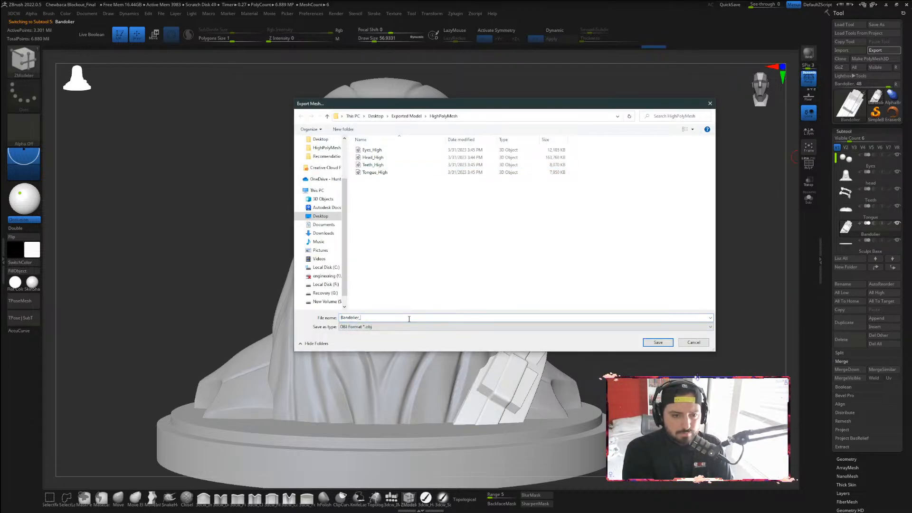
{"action": "type", "text": "High"}
{"action": "key", "text": "Return"}
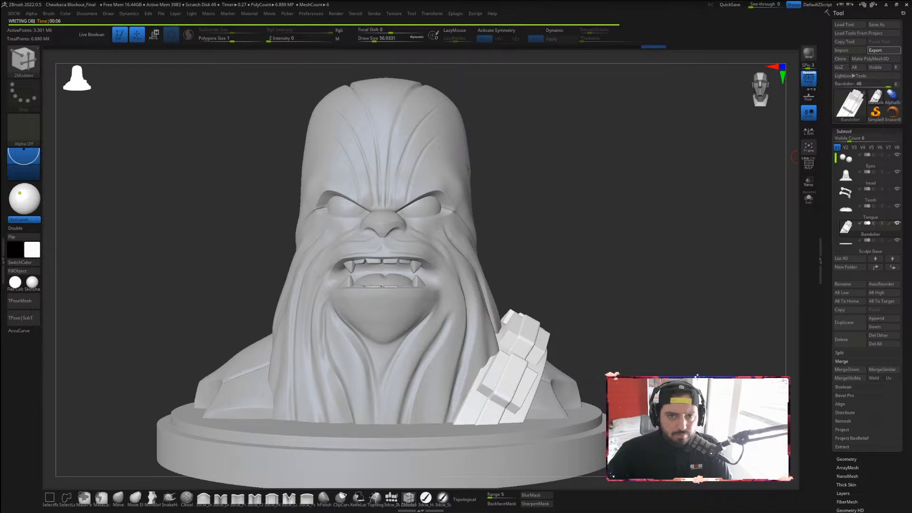
{"action": "mouse_move", "coordinate": [592, 230]}
{"action": "left_mouse_down"}
{"action": "mouse_move", "coordinate": [526, 224]}
{"action": "mouse_move", "coordinate": [573, 230]}
{"action": "left_mouse_up"}
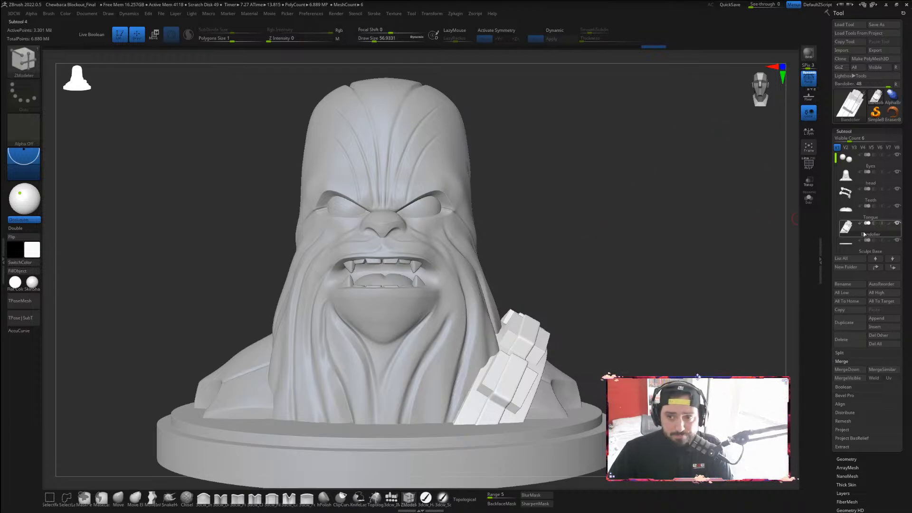
Export the Sculpt Base subtool in OBJ format as "SculptBase_High" into the HighPolyMesh folder
{"action": "left_click", "coordinate": [845, 247]}
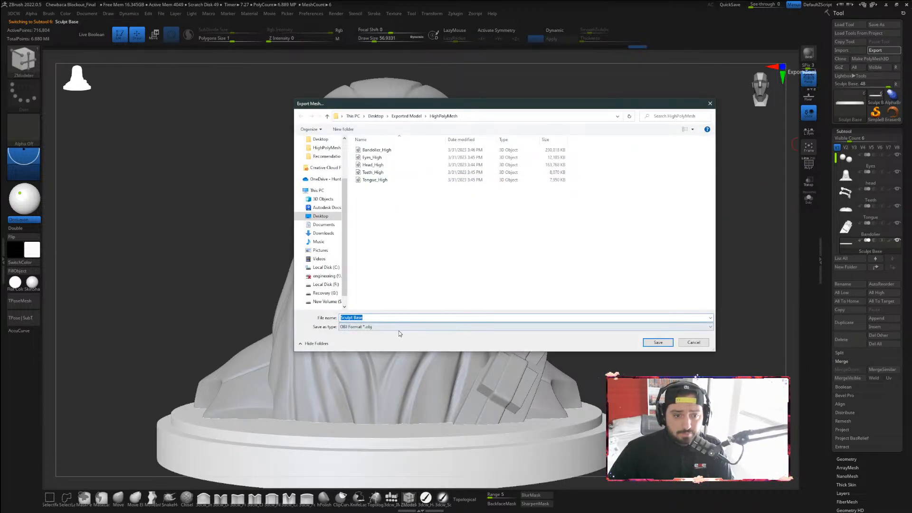
{"action": "left_click", "coordinate": [392, 317]}
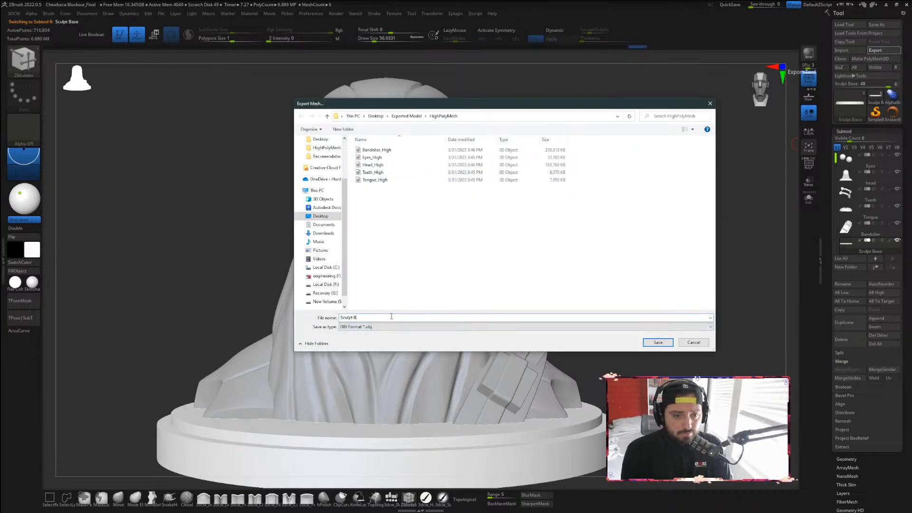
{"action": "type", "text": "Base_high"}
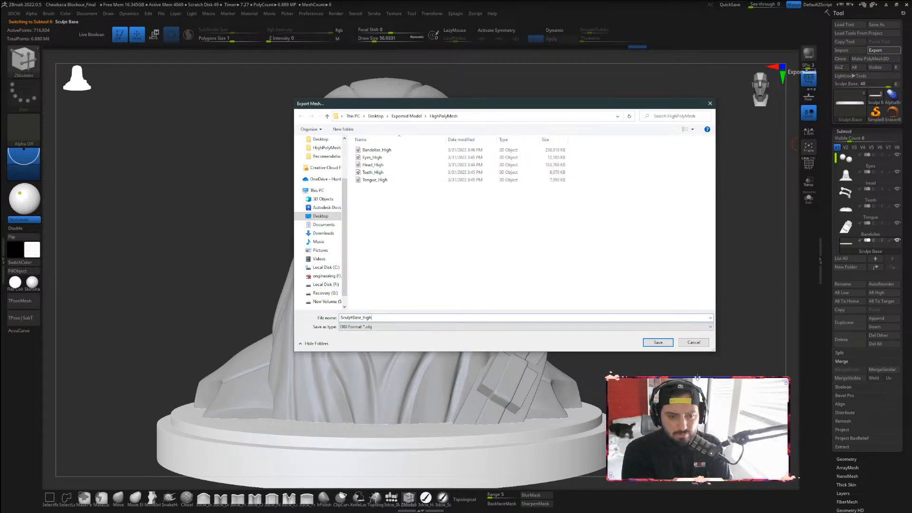
{"action": "key", "text": "BackSpace"}
{"action": "key", "text": "BackSpace"}
{"action": "key", "text": "BackSpace"}
{"action": "type", "text": "igh"}
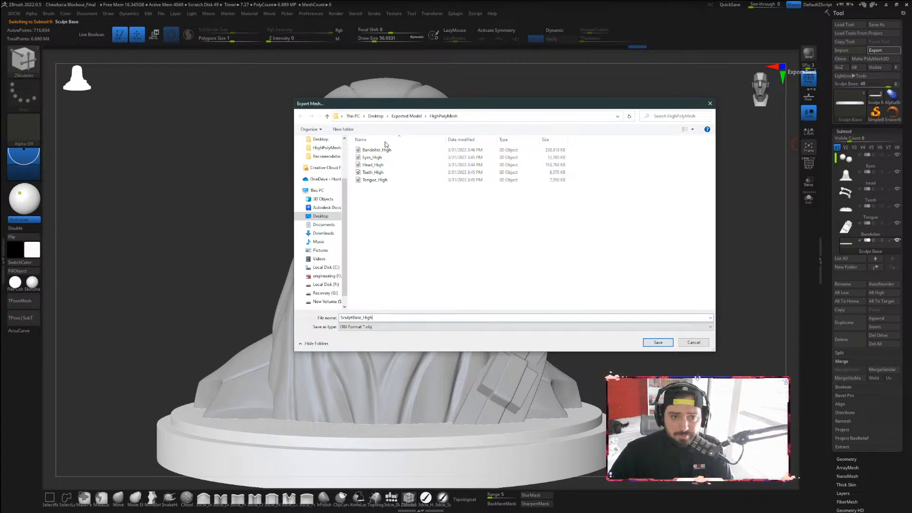
{"action": "left_click", "coordinate": [658, 343]}
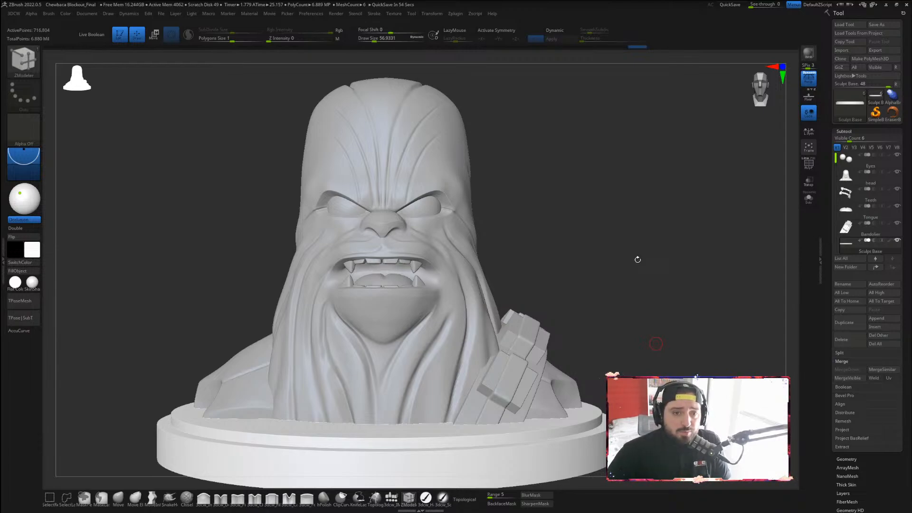
Minimize the ZBrush and GoXLR windows to get to the Windows desktop
{"action": "left_click", "coordinate": [886, 5]}
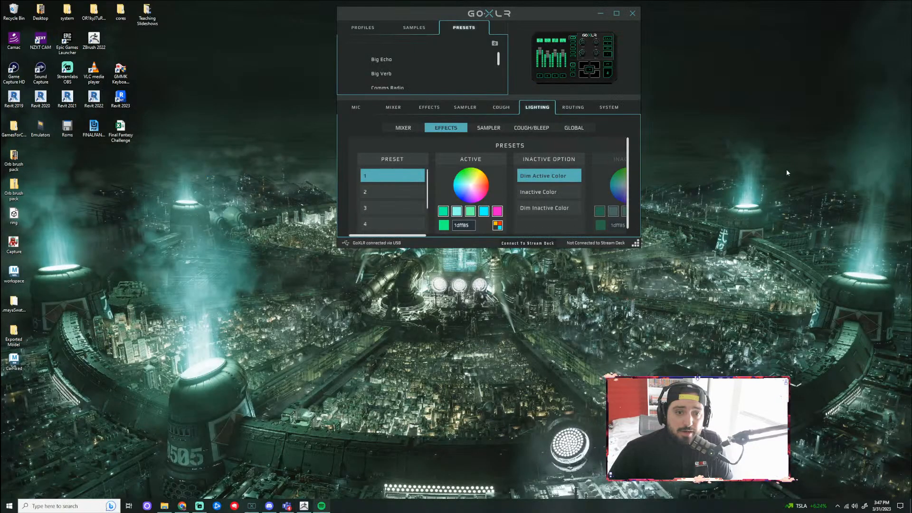
{"action": "left_click", "coordinate": [600, 14]}
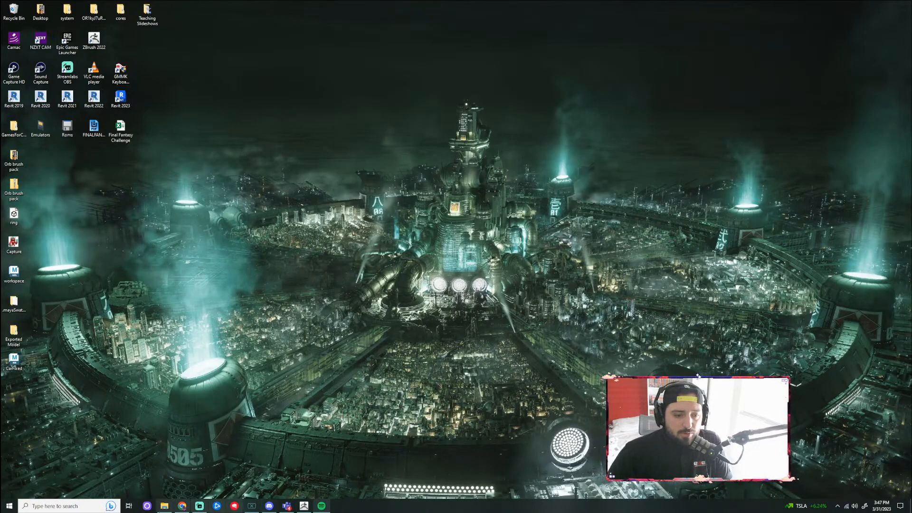
Launch Maya 2023 and start a new empty scene
{"action": "left_click", "coordinate": [78, 506]}
{"action": "type", "text": "maya"}
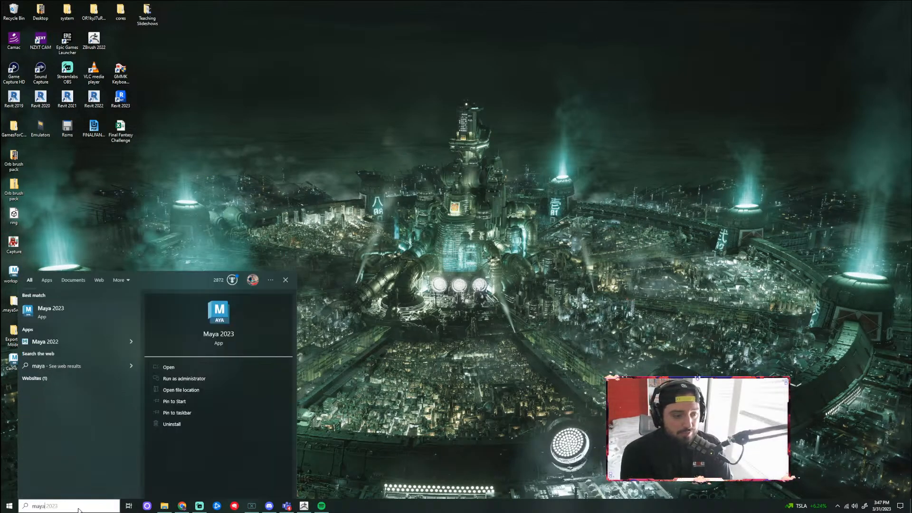
{"action": "left_click", "coordinate": [62, 309]}
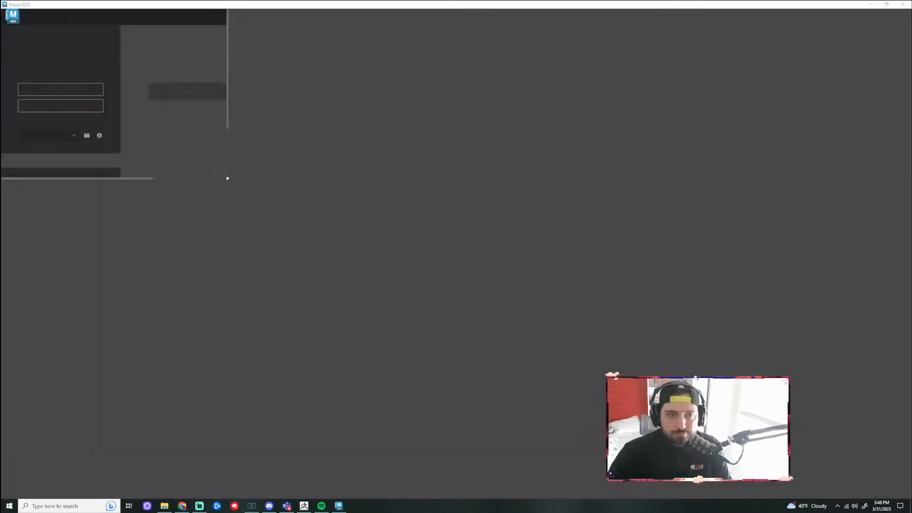
{"action": "left_click", "coordinate": [60, 95]}
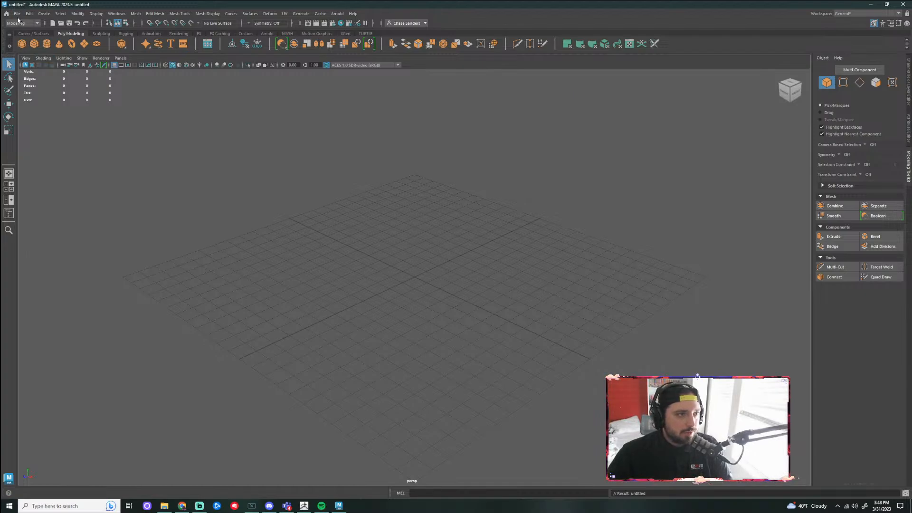
Import Head_High.obj from the HighPolyMesh folder inside Exported Model on the desktop
{"action": "left_click", "coordinate": [17, 14]}
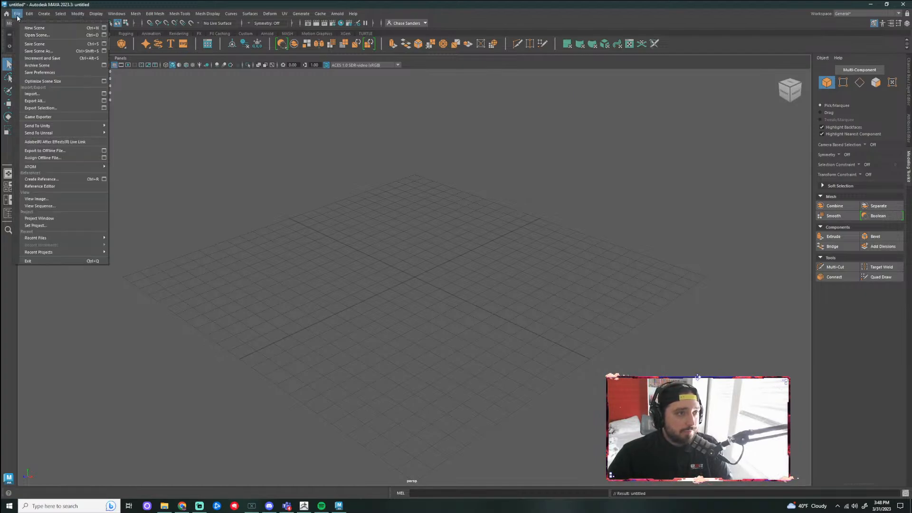
{"action": "left_click", "coordinate": [74, 95]}
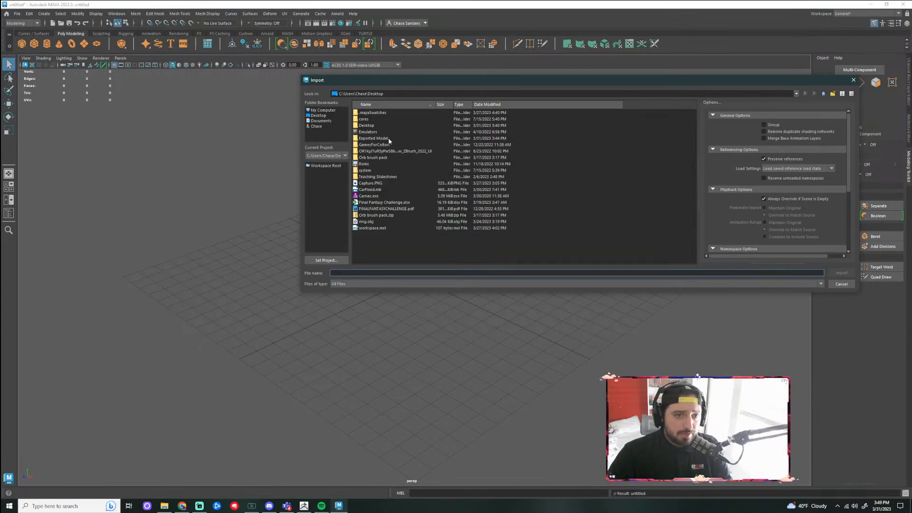
{"action": "left_click", "coordinate": [319, 116]}
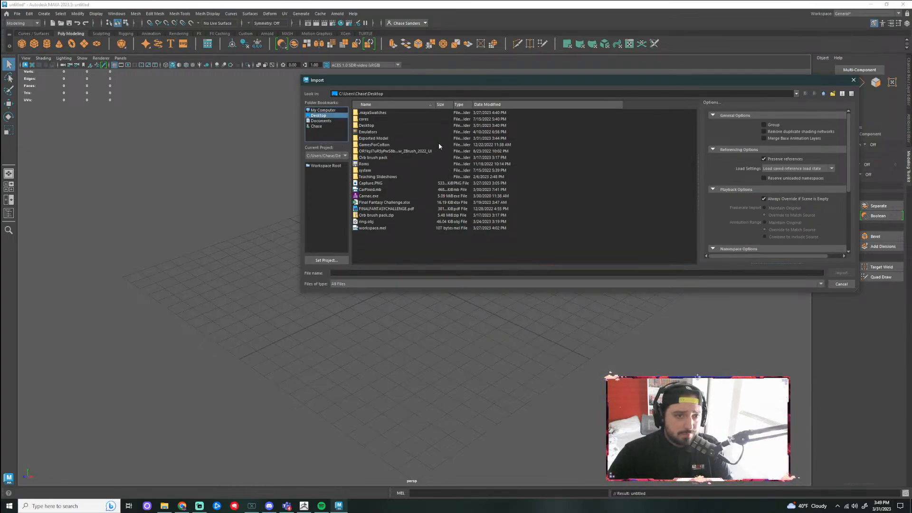
{"action": "double_click", "coordinate": [385, 138]}
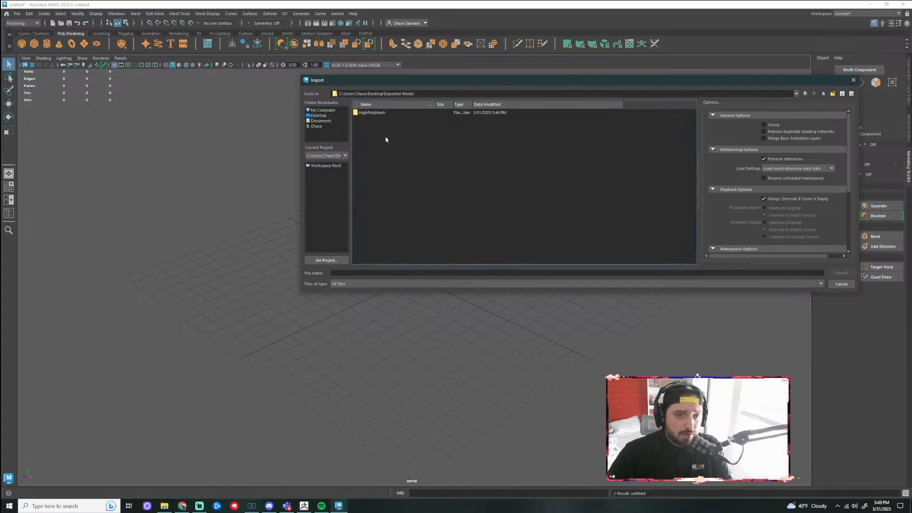
{"action": "double_click", "coordinate": [386, 113]}
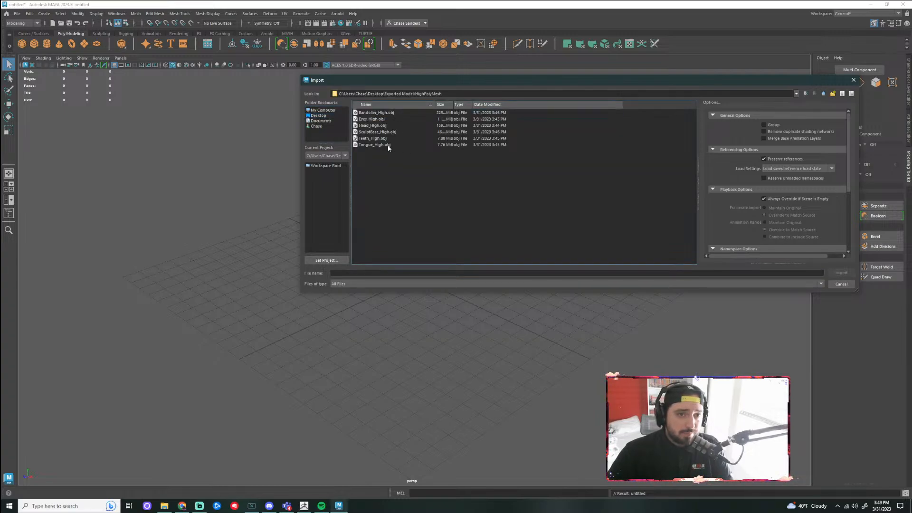
{"action": "left_click", "coordinate": [375, 126]}
{"action": "left_click", "coordinate": [842, 272]}
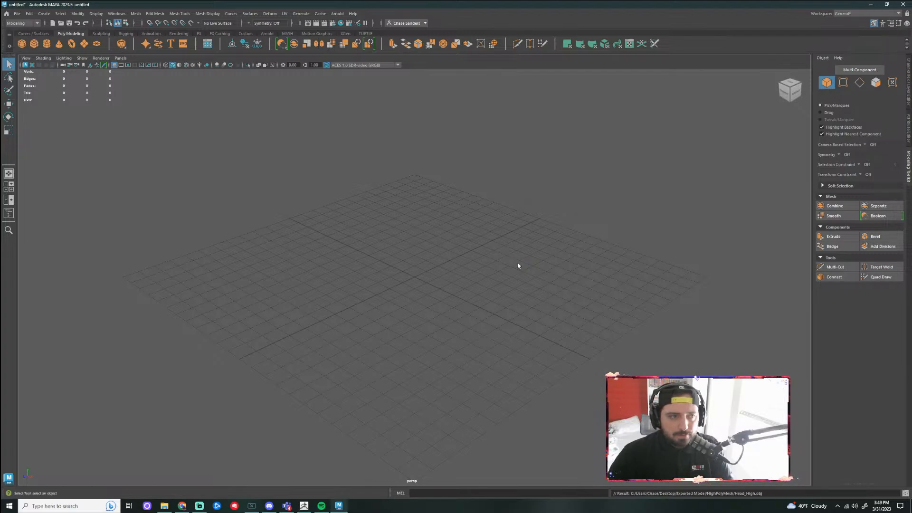
Frame the imported head and select its pieces to examine how the mesh is divided
{"action": "key", "text": "f"}
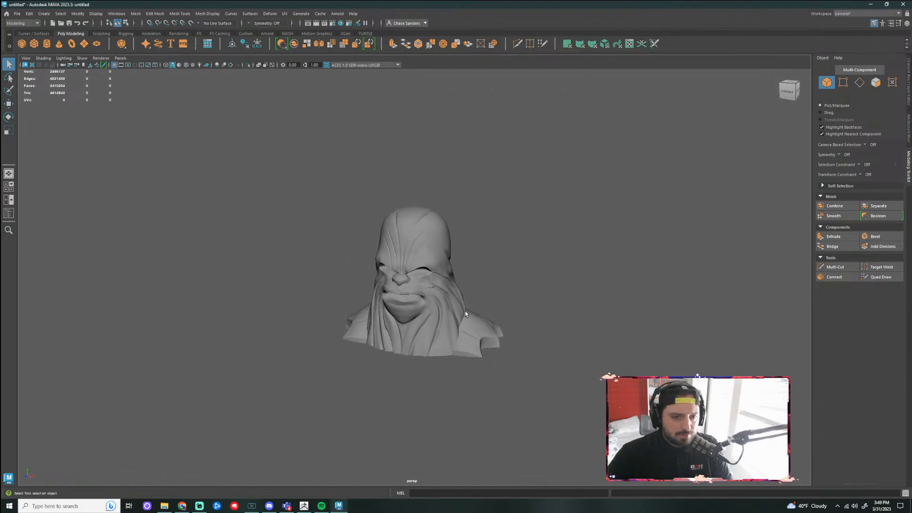
{"action": "left_click", "coordinate": [465, 310]}
{"action": "left_click", "coordinate": [497, 327]}
{"action": "left_click_drag", "start_coordinate": [567, 153], "coordinate": [337, 414]}
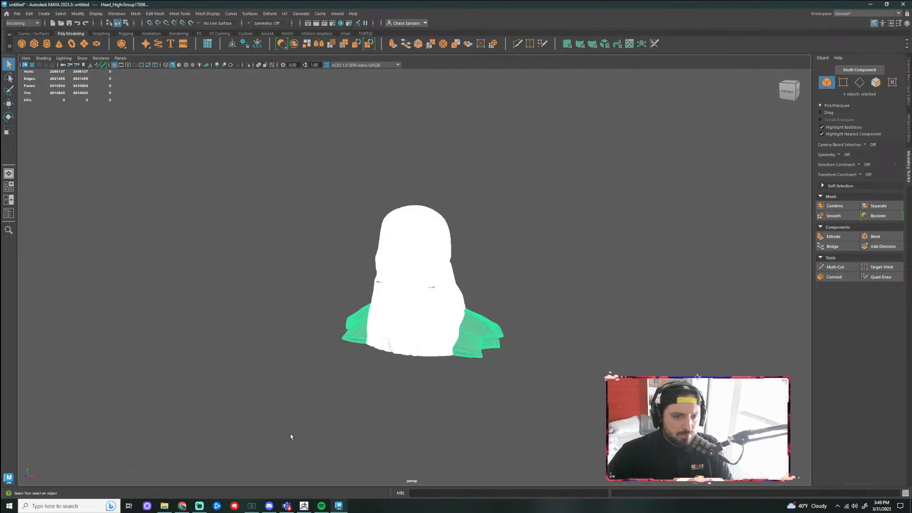
{"action": "mouse_move", "coordinate": [531, 266]}
{"action": "left_mouse_down"}
{"action": "mouse_move", "coordinate": [545, 259]}
{"action": "mouse_move", "coordinate": [582, 277]}
{"action": "mouse_move", "coordinate": [648, 279]}
{"action": "mouse_move", "coordinate": [607, 299]}
{"action": "mouse_move", "coordinate": [581, 280]}
{"action": "mouse_move", "coordinate": [477, 275]}
{"action": "mouse_move", "coordinate": [547, 274]}
{"action": "left_mouse_up"}
{"action": "scroll", "coordinate": [532, 291], "scroll_direction": "up", "scroll_amount": 8}
{"action": "scroll", "coordinate": [577, 278], "scroll_direction": "down", "scroll_amount": 5}
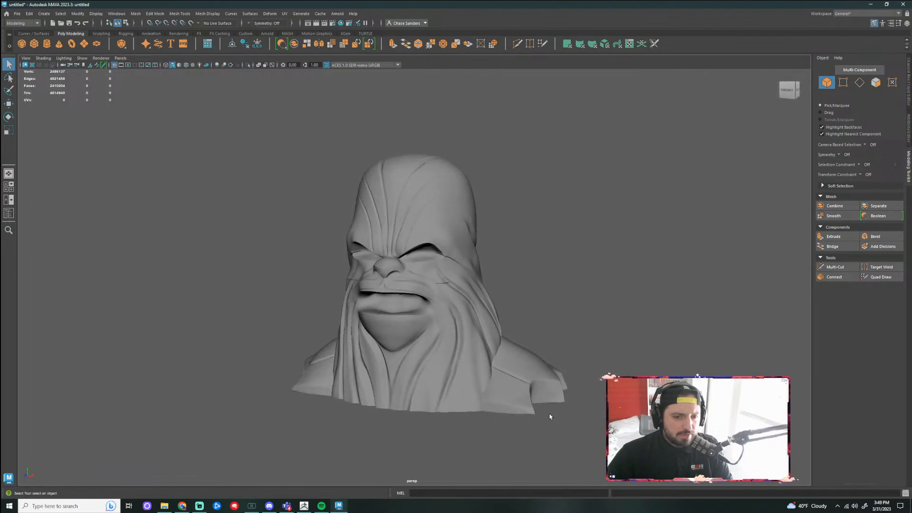
{"action": "scroll", "coordinate": [570, 333], "scroll_direction": "up", "scroll_amount": 3}
{"action": "left_click_drag", "start_coordinate": [589, 355], "coordinate": [613, 352], "text": "alt"}
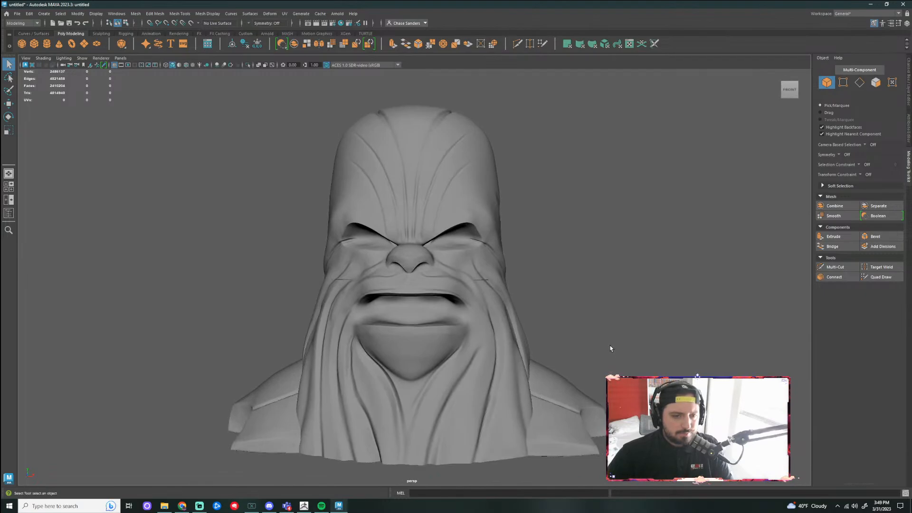
{"action": "mouse_move", "coordinate": [552, 312]}
{"action": "left_mouse_down", "text": "alt"}
{"action": "mouse_move", "coordinate": [706, 305]}
{"action": "mouse_move", "coordinate": [552, 312]}
{"action": "left_mouse_up", "text": "alt"}
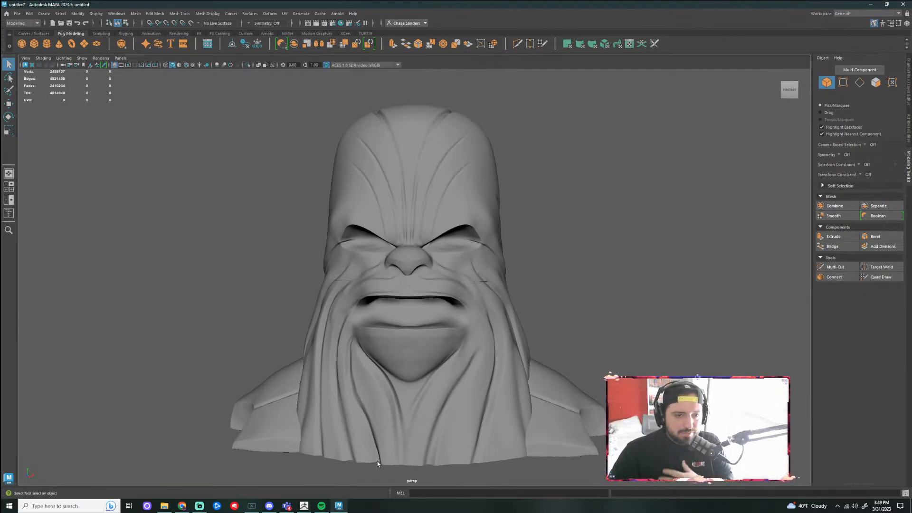
{"action": "left_click_drag", "start_coordinate": [588, 333], "coordinate": [590, 327], "text": "alt"}
Switch to ZBrush, select the head subtool and display its polyframe with line and fill to examine its polygroups
{"action": "left_click", "coordinate": [304, 506]}
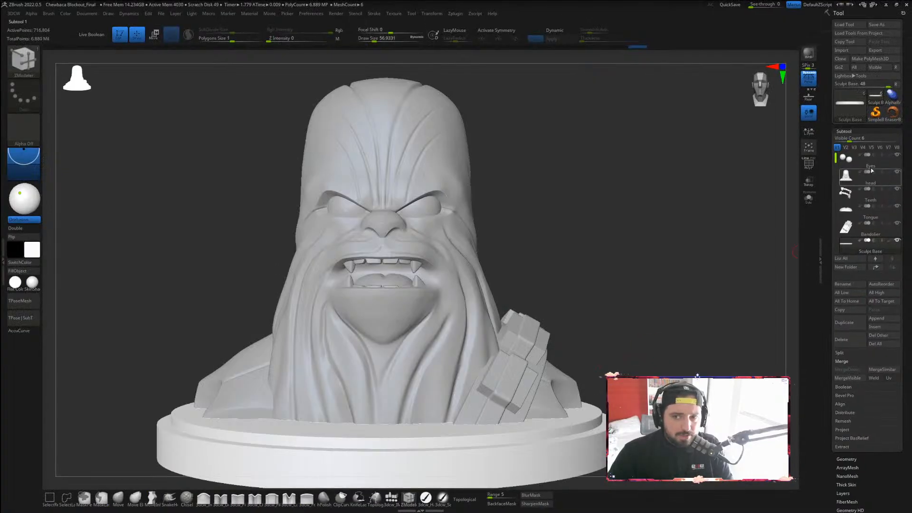
{"action": "left_click", "coordinate": [885, 195]}
{"action": "left_click", "coordinate": [879, 177]}
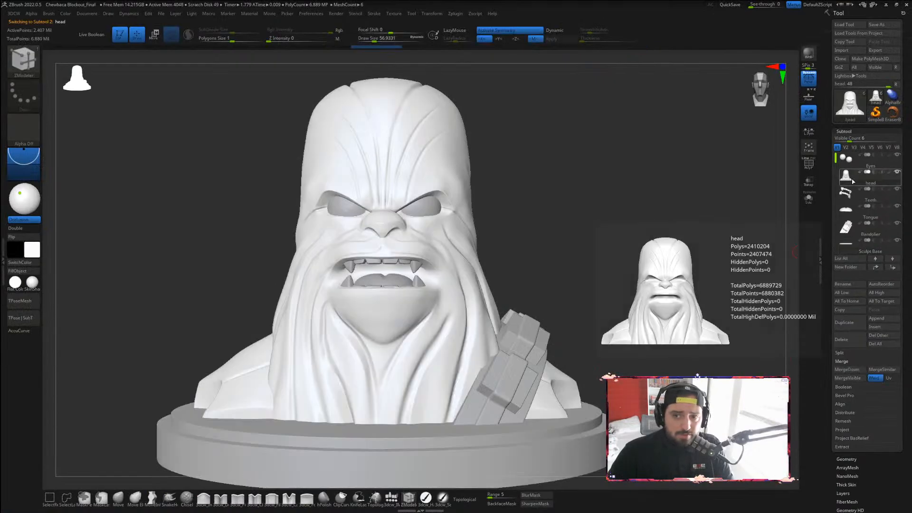
{"action": "left_click", "coordinate": [808, 164]}
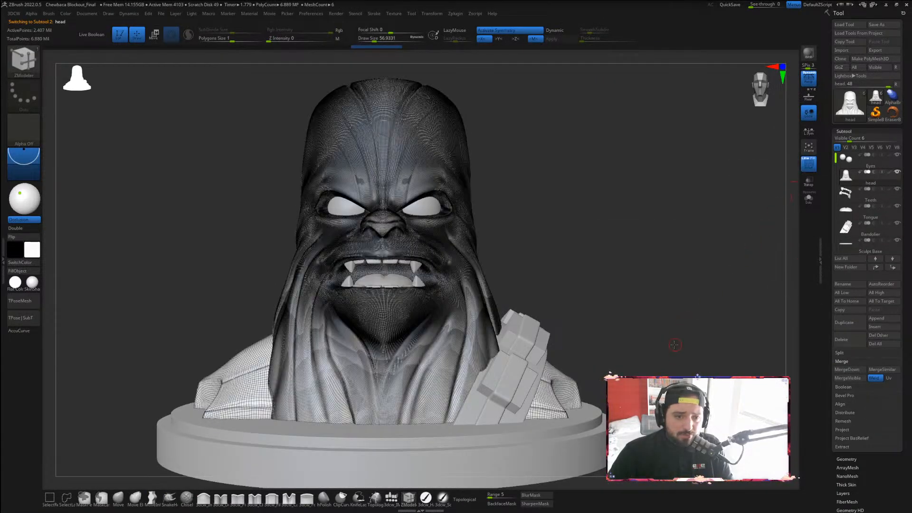
{"action": "left_click_drag", "start_coordinate": [677, 350], "coordinate": [642, 374], "text": "alt"}
{"action": "left_click", "coordinate": [813, 159]}
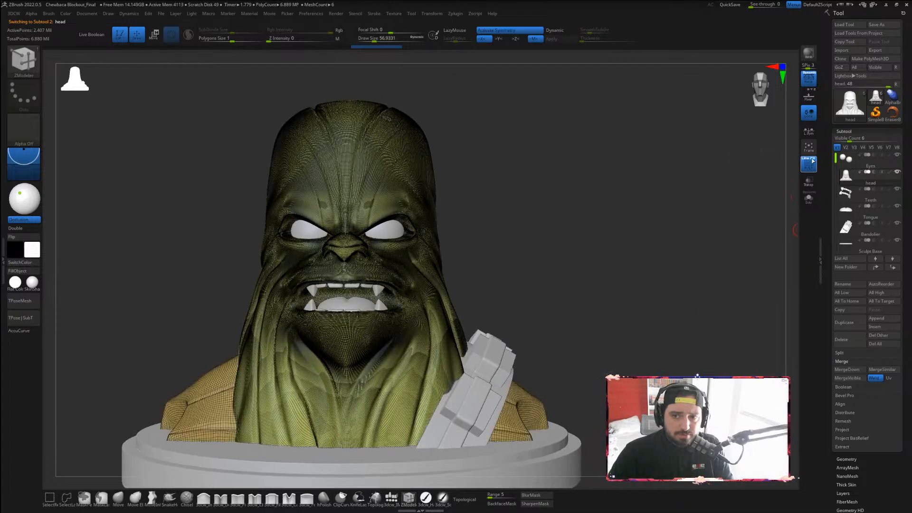
{"action": "left_click_drag", "start_coordinate": [637, 255], "coordinate": [513, 257]}
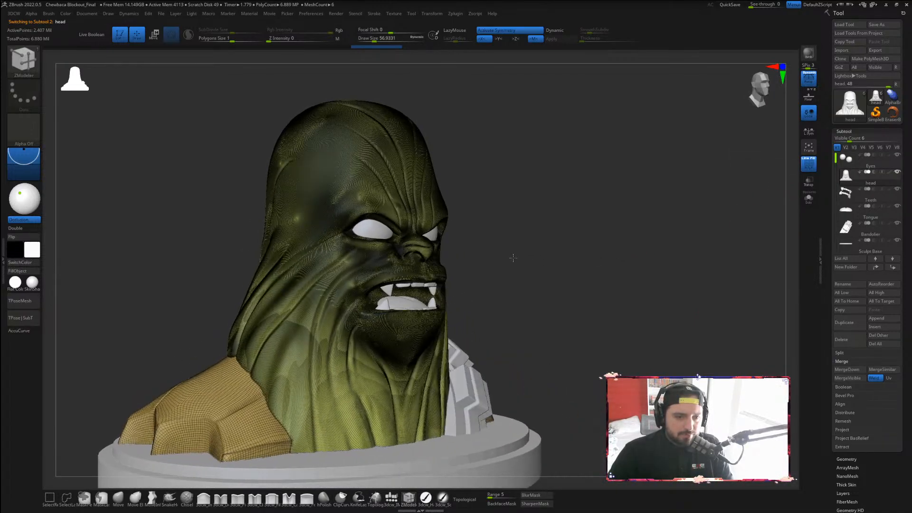
{"action": "left_click_drag", "start_coordinate": [558, 334], "coordinate": [577, 236], "text": "alt"}
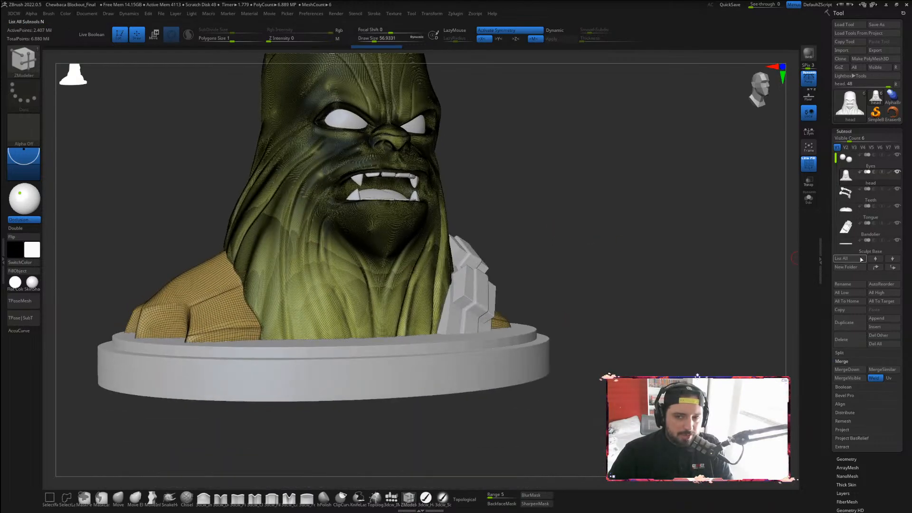
Combine the whole head subtool into a single polygroup with GroupVisible
{"action": "left_click_drag", "start_coordinate": [895, 473], "coordinate": [893, 400]}
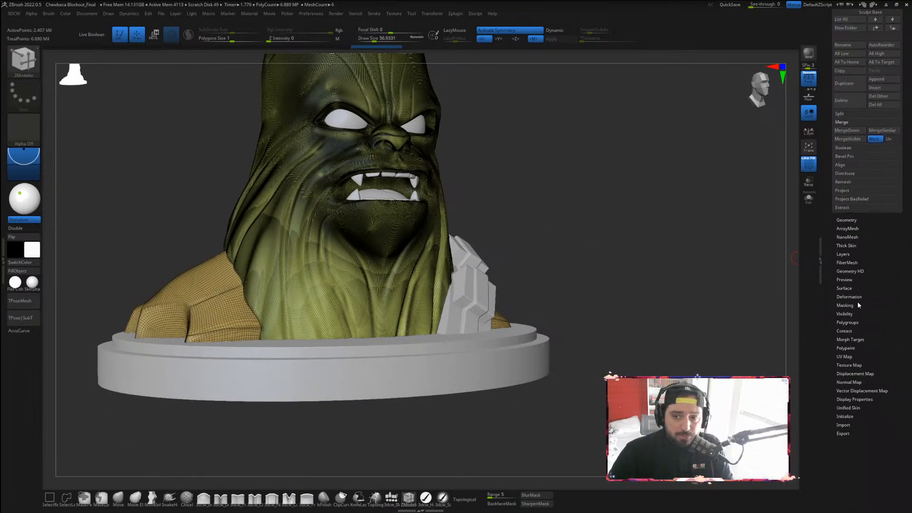
{"action": "left_click", "coordinate": [848, 323]}
{"action": "left_click_drag", "start_coordinate": [857, 327], "coordinate": [866, 110]}
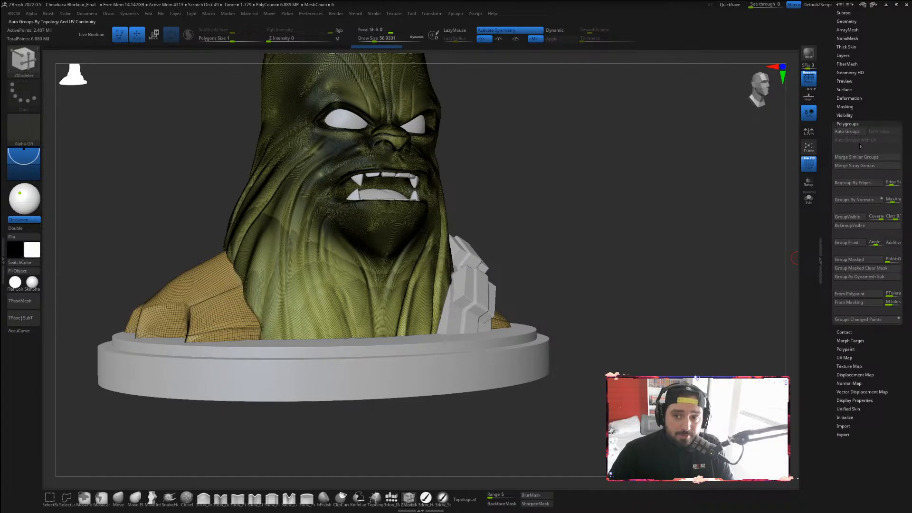
{"action": "left_click", "coordinate": [851, 217]}
{"action": "mouse_move", "coordinate": [644, 275]}
{"action": "left_mouse_down"}
{"action": "mouse_move", "coordinate": [589, 275]}
{"action": "mouse_move", "coordinate": [641, 273]}
{"action": "left_mouse_up"}
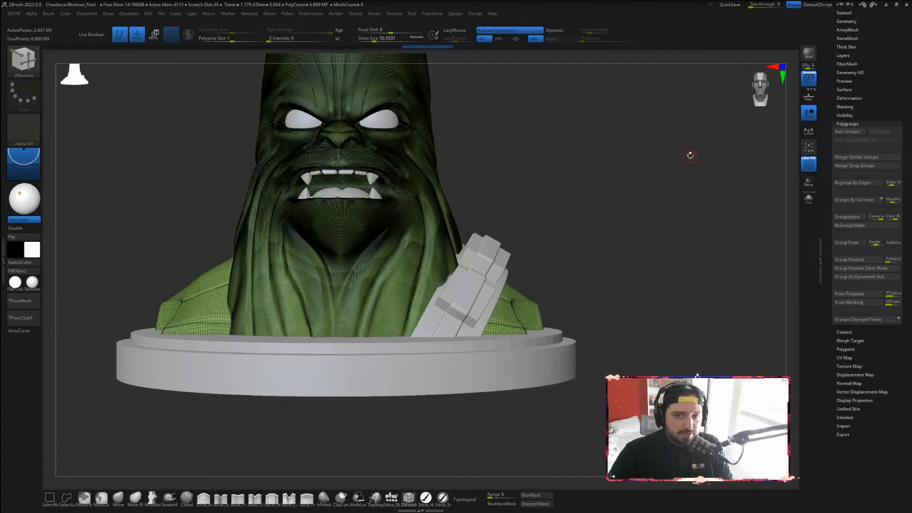
{"action": "left_click_drag", "start_coordinate": [690, 155], "coordinate": [697, 279]}
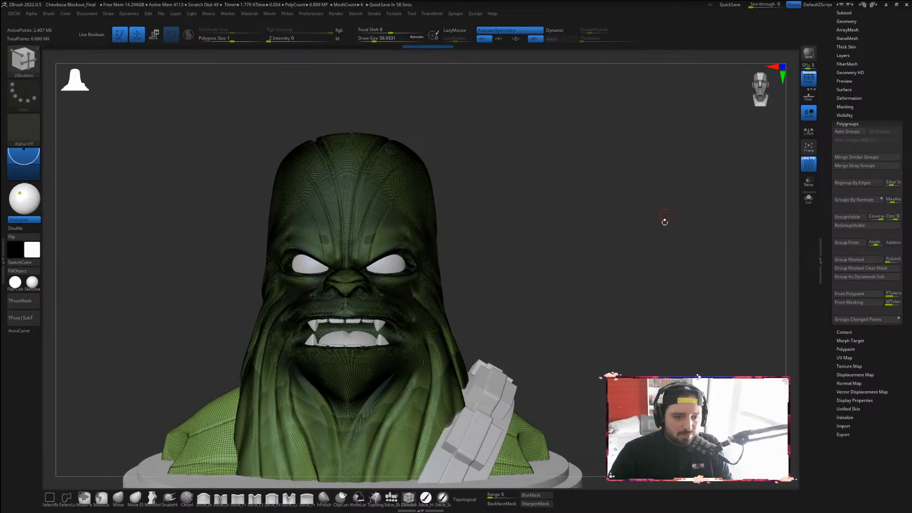
Export the head subtool in OBJ format again, overwriting "Head_High" in the HighPolyMesh folder
{"action": "scroll", "coordinate": [877, 97], "scroll_direction": "up", "scroll_amount": 5}
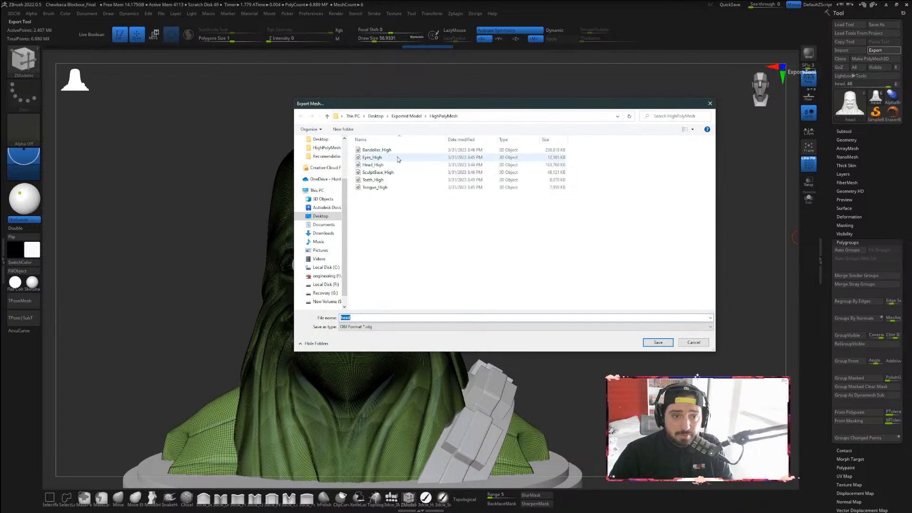
{"action": "left_click", "coordinate": [387, 166]}
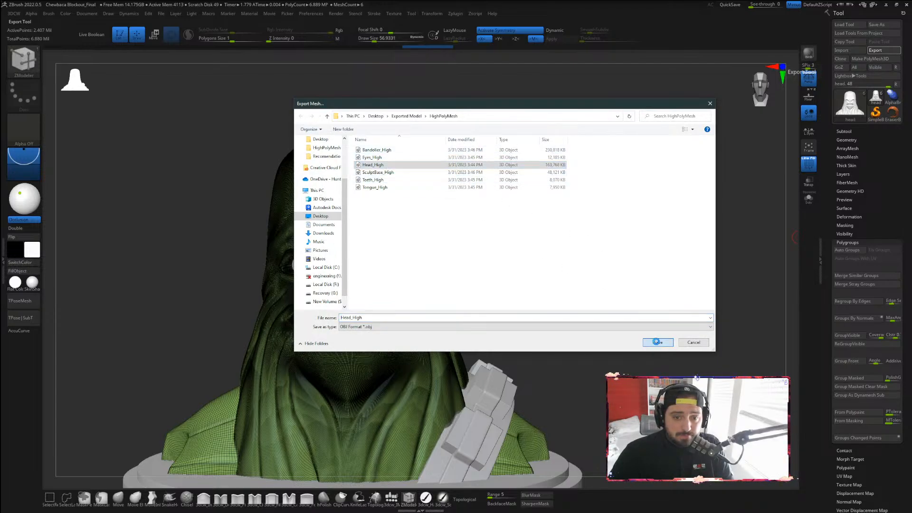
{"action": "left_click", "coordinate": [658, 342]}
{"action": "left_click", "coordinate": [473, 254]}
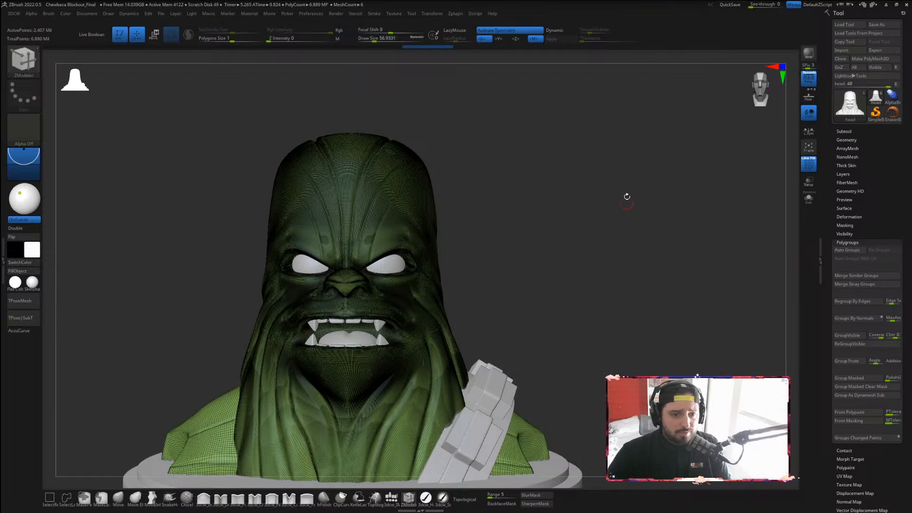
Return to Maya and delete all the imported head meshes from the scene
{"action": "left_click", "coordinate": [886, 4]}
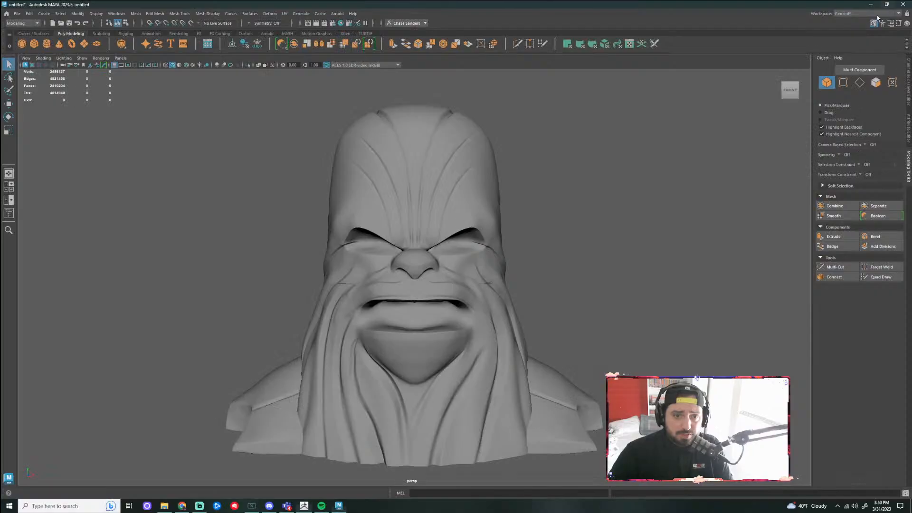
{"action": "left_click", "coordinate": [466, 195]}
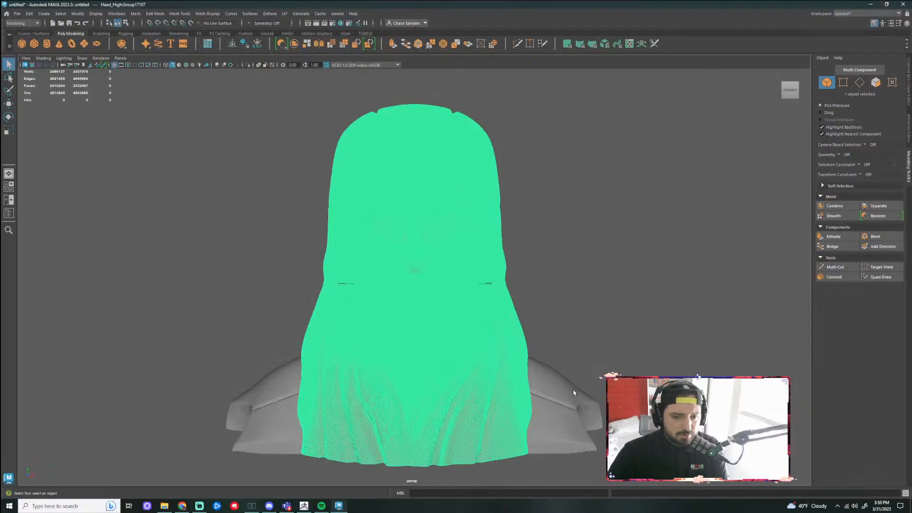
{"action": "left_click_drag", "start_coordinate": [472, 483], "coordinate": [199, 86]}
{"action": "key", "text": "Delete"}
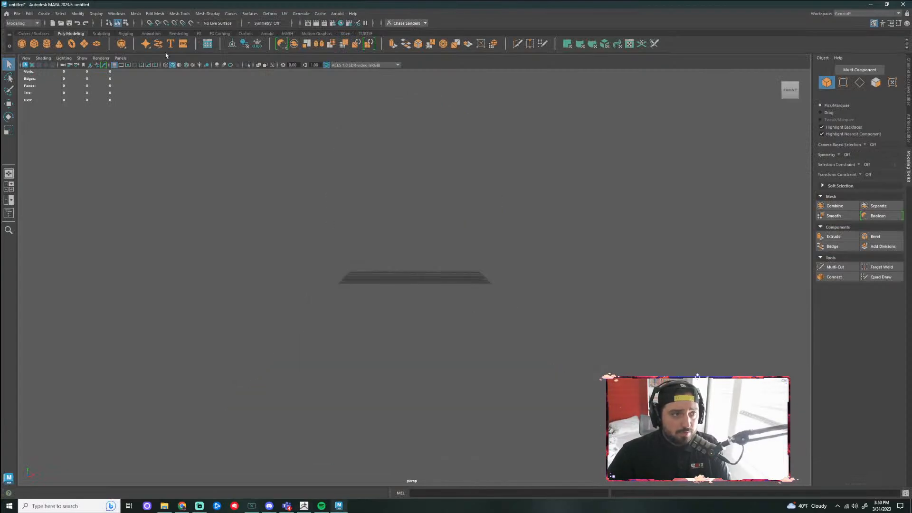
{"action": "left_click", "coordinate": [19, 14]}
{"action": "left_click", "coordinate": [40, 93]}
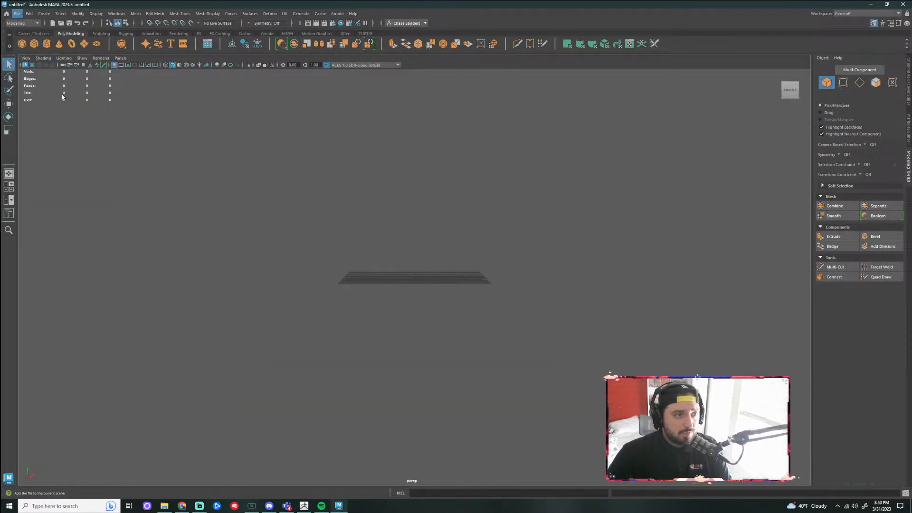
{"action": "left_click", "coordinate": [319, 115]}
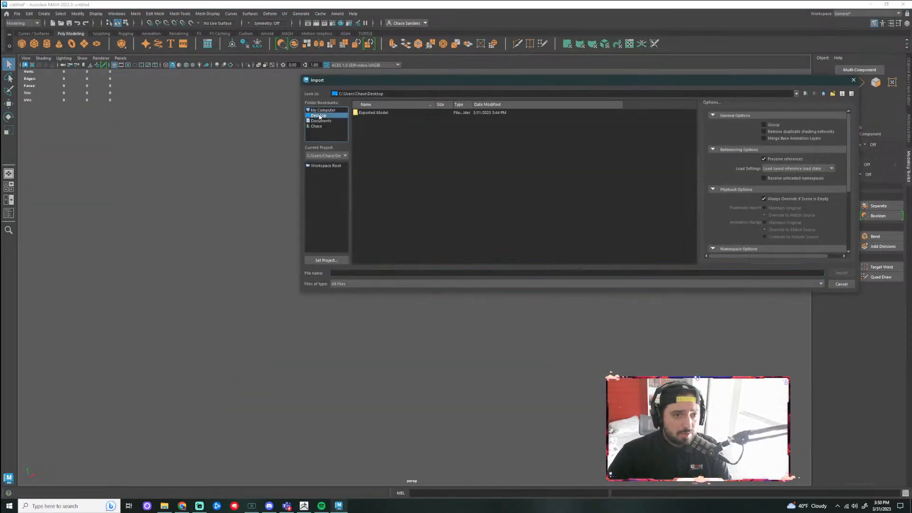
{"action": "double_click", "coordinate": [373, 113]}
{"action": "double_click", "coordinate": [378, 114]}
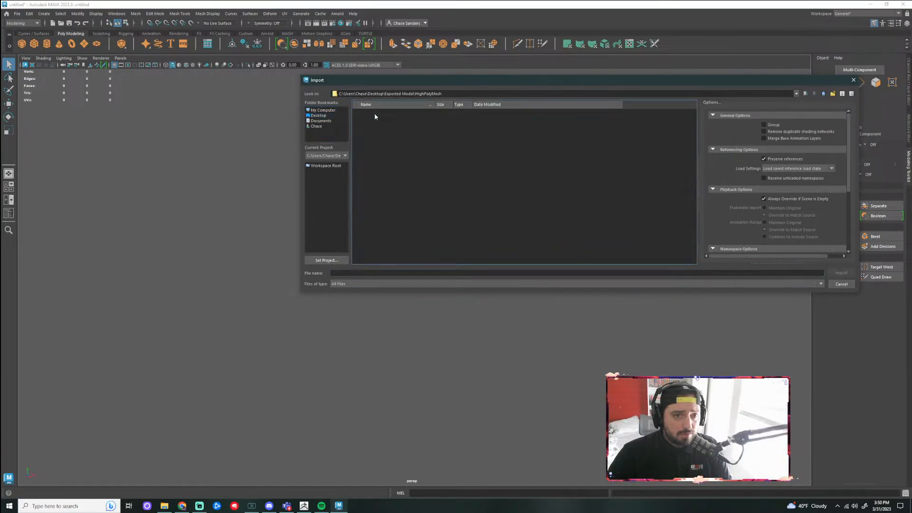
{"action": "left_click", "coordinate": [852, 82]}
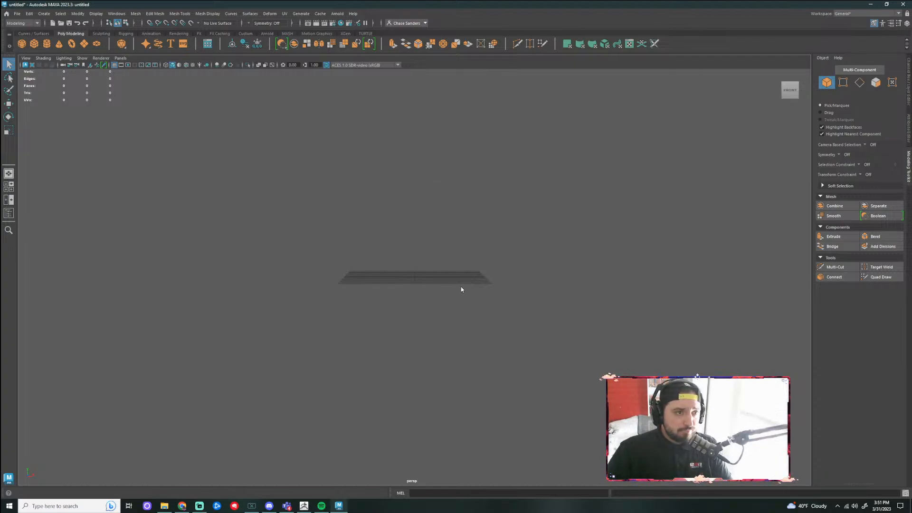
Switch to ZBrush, select the Eyes subtool and toggle its polyframe to examine the polygroups of both eyes
{"action": "left_click", "coordinate": [304, 506]}
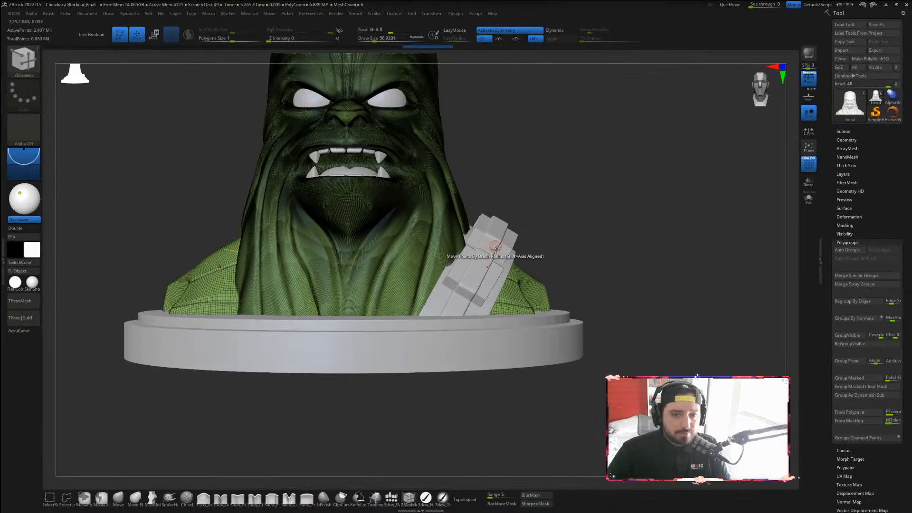
{"action": "left_click", "coordinate": [845, 131]}
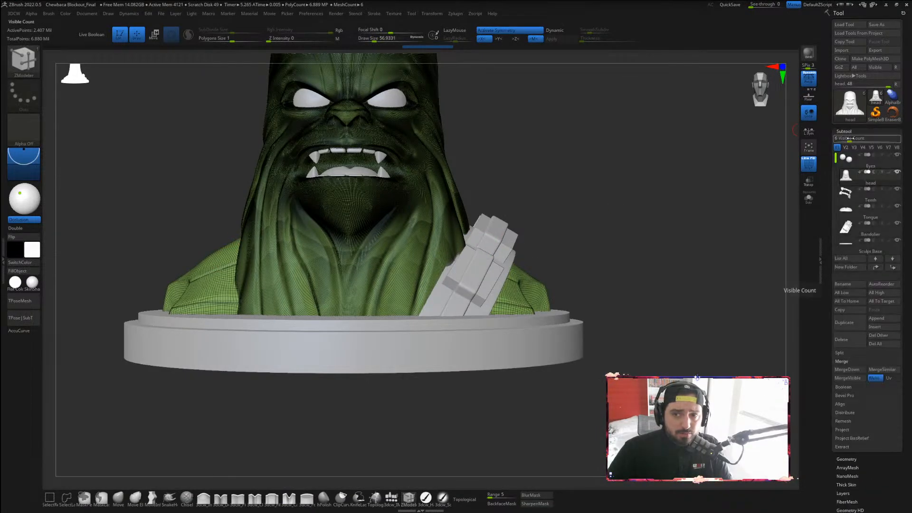
{"action": "left_click", "coordinate": [846, 158]}
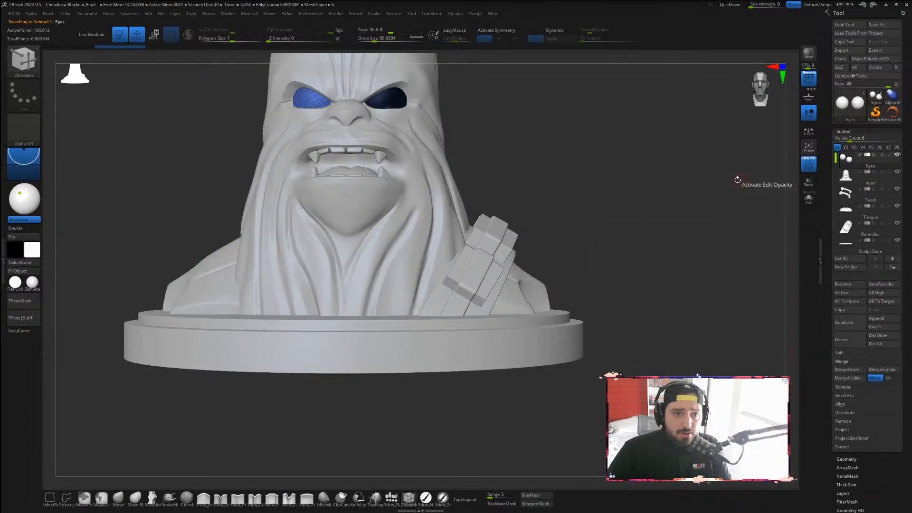
{"action": "left_click_drag", "start_coordinate": [508, 143], "coordinate": [556, 189]}
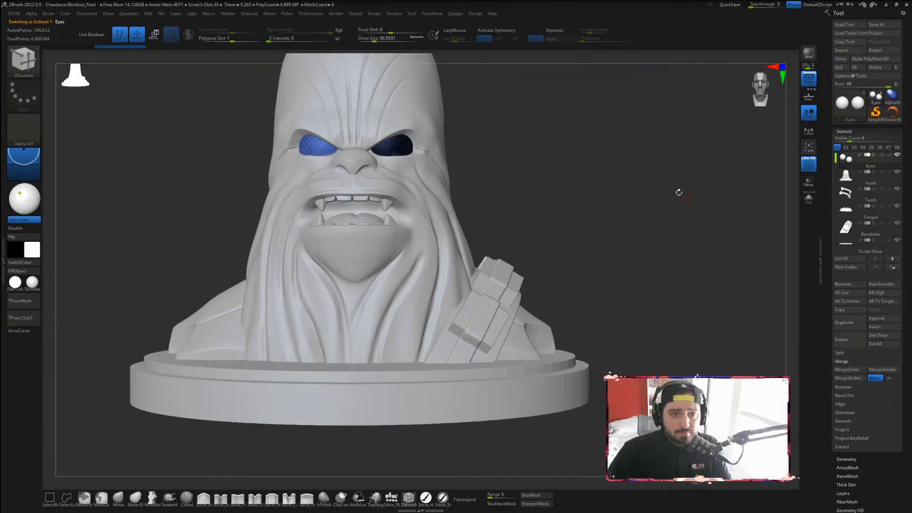
{"action": "left_click_drag", "start_coordinate": [678, 193], "coordinate": [529, 157], "text": "alt"}
{"action": "left_click", "coordinate": [809, 163]}
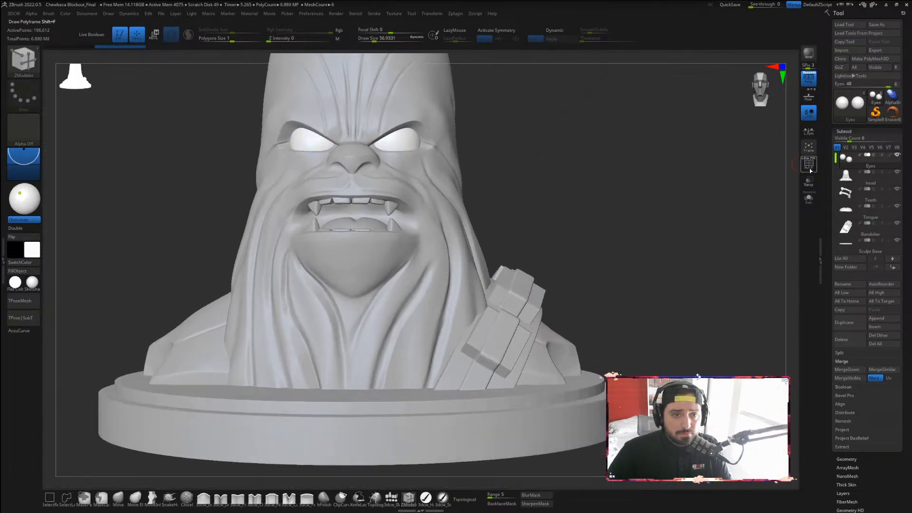
{"action": "left_click_drag", "start_coordinate": [738, 159], "coordinate": [597, 175], "text": "alt"}
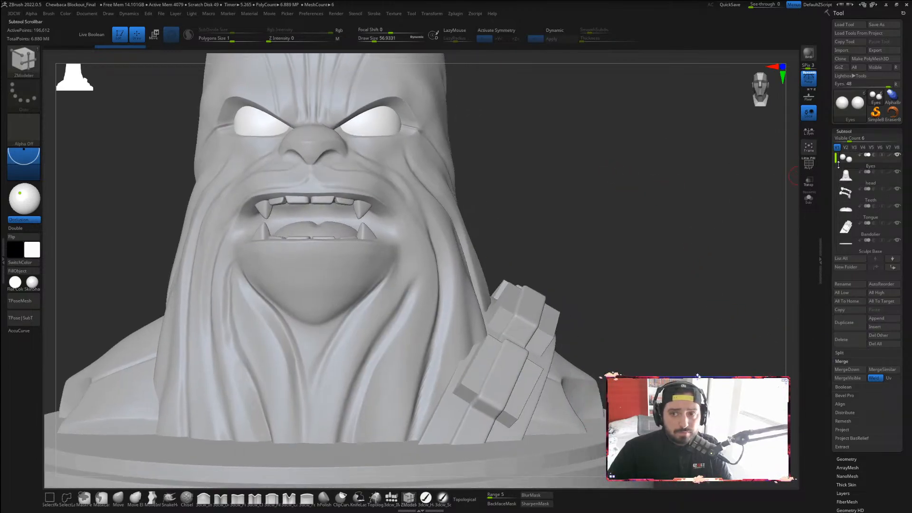
{"action": "left_click_drag", "start_coordinate": [655, 148], "coordinate": [722, 179], "text": "alt"}
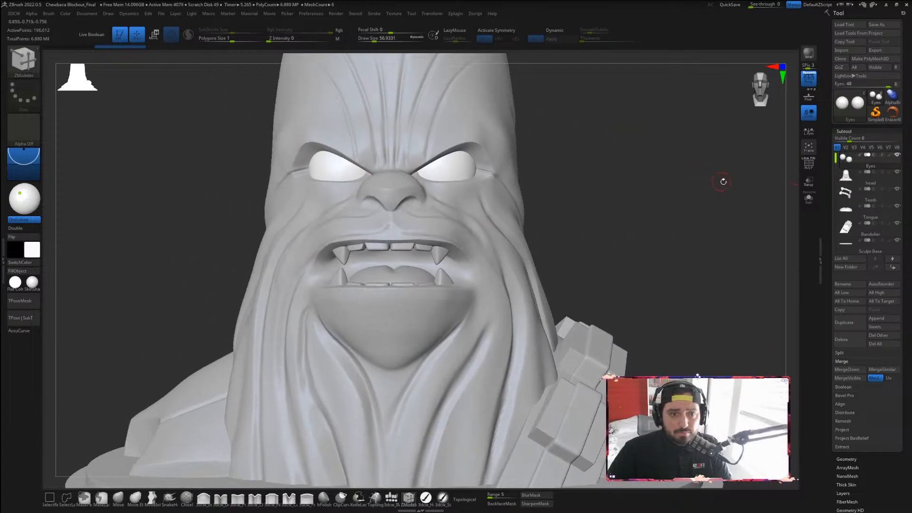
{"action": "left_click", "coordinate": [810, 165]}
{"action": "left_click", "coordinate": [810, 165]}
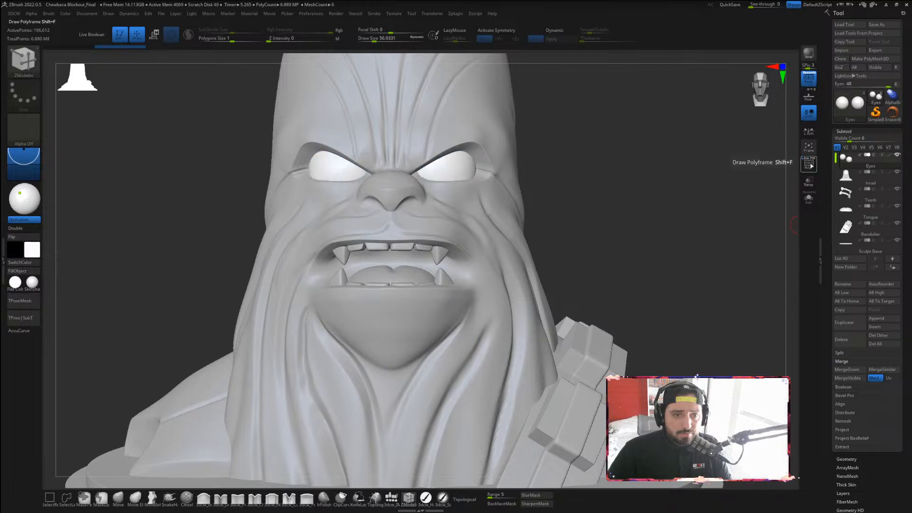
{"action": "left_click", "coordinate": [811, 165]}
{"action": "left_click", "coordinate": [810, 165]}
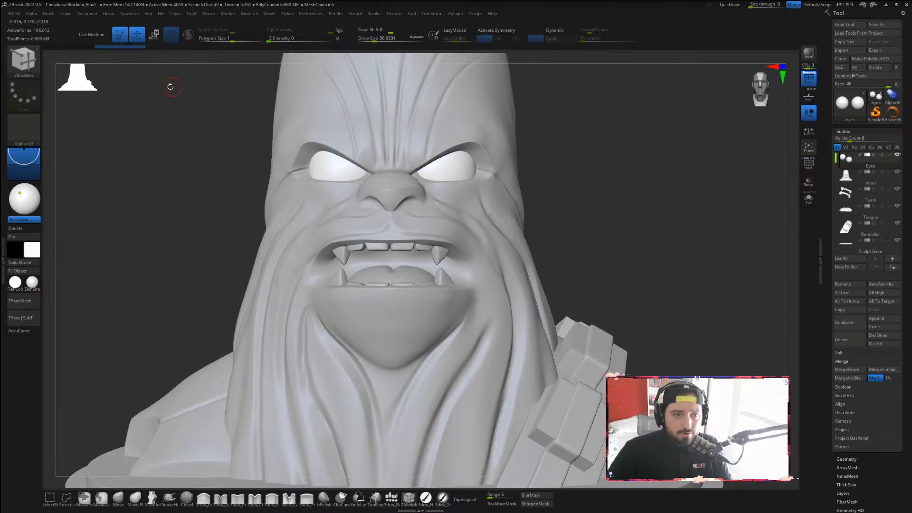
Mask the character's right eye and split the masked points off into a separate subtool
{"action": "left_click_drag", "start_coordinate": [168, 87], "coordinate": [393, 299], "text": "ctrl"}
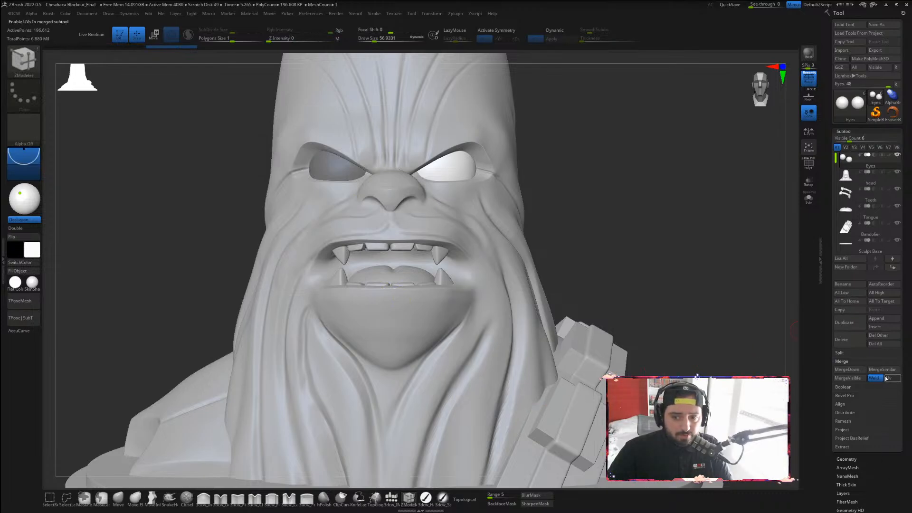
{"action": "left_click", "coordinate": [840, 353]}
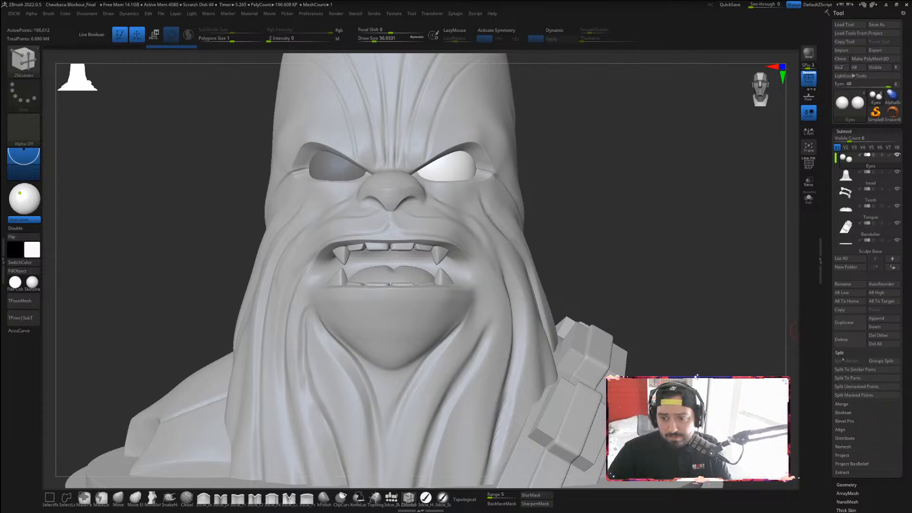
{"action": "left_click", "coordinate": [857, 395]}
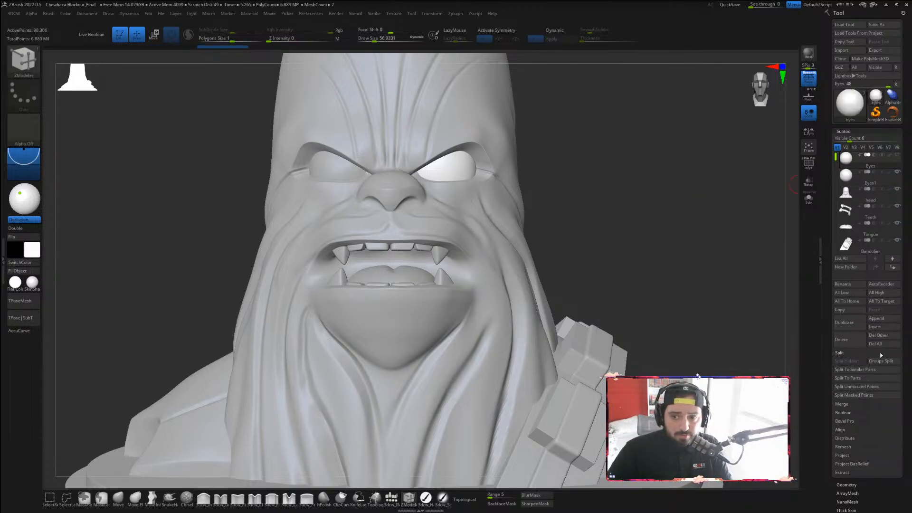
Delete the subtool of the character's left eye and duplicate the remaining eye
{"action": "left_click", "coordinate": [851, 346]}
{"action": "left_click", "coordinate": [789, 360]}
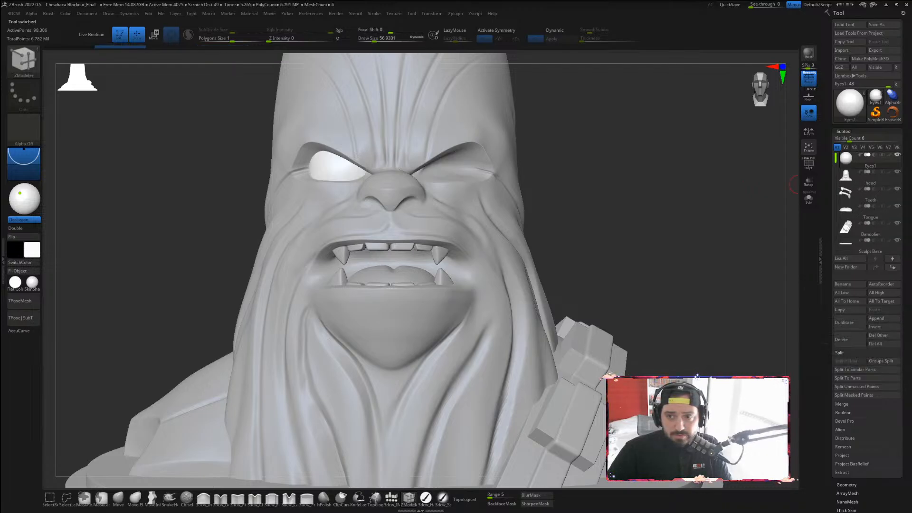
{"action": "key", "text": "f"}
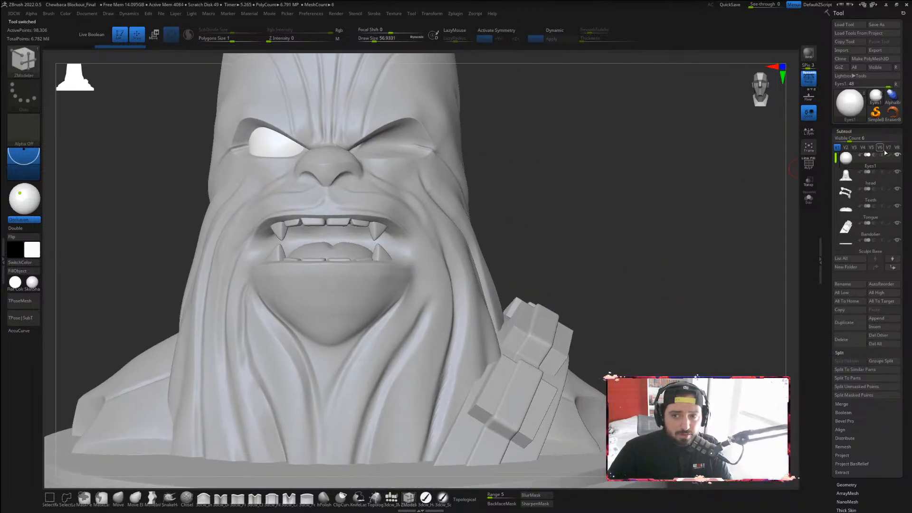
{"action": "left_click", "coordinate": [879, 369]}
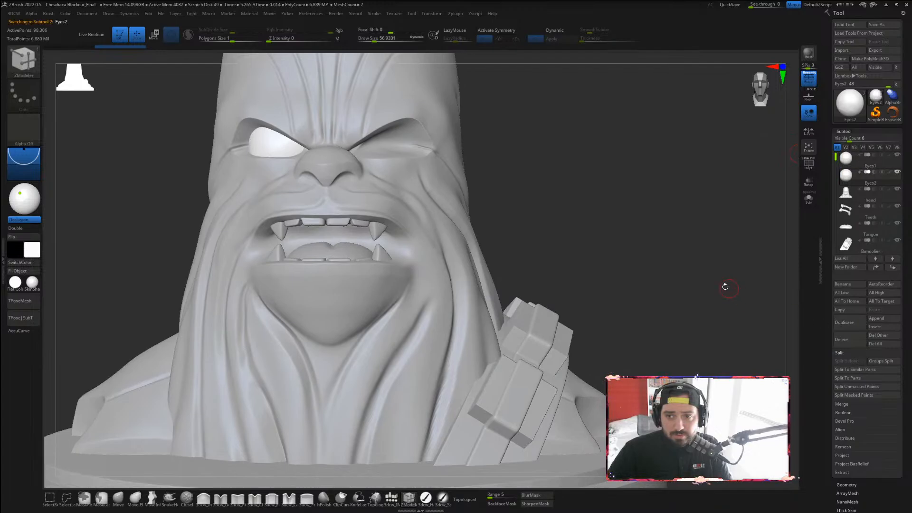
Mirror the duplicated eye into the empty left eye socket with the Mirror deformation
{"action": "left_click_drag", "start_coordinate": [734, 318], "coordinate": [589, 207], "text": "alt"}
{"action": "left_click", "coordinate": [844, 133]}
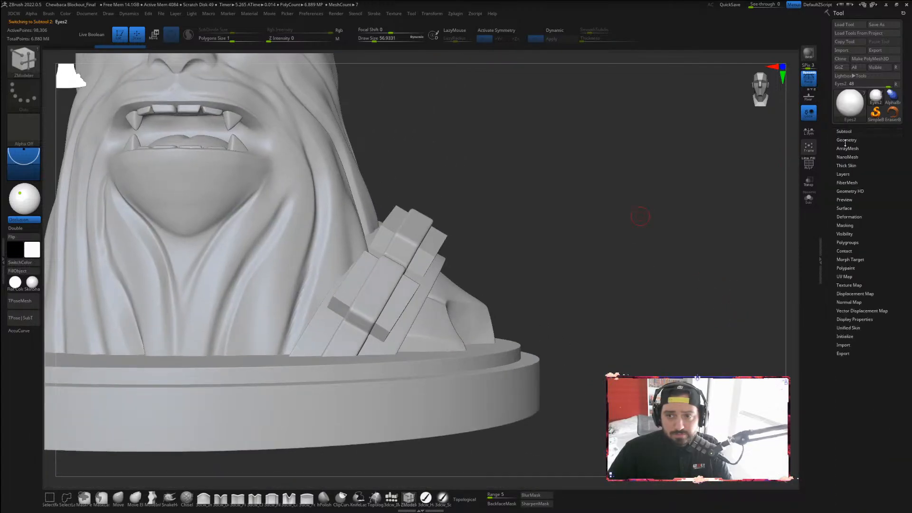
{"action": "left_click", "coordinate": [845, 141]}
{"action": "left_click", "coordinate": [845, 140]}
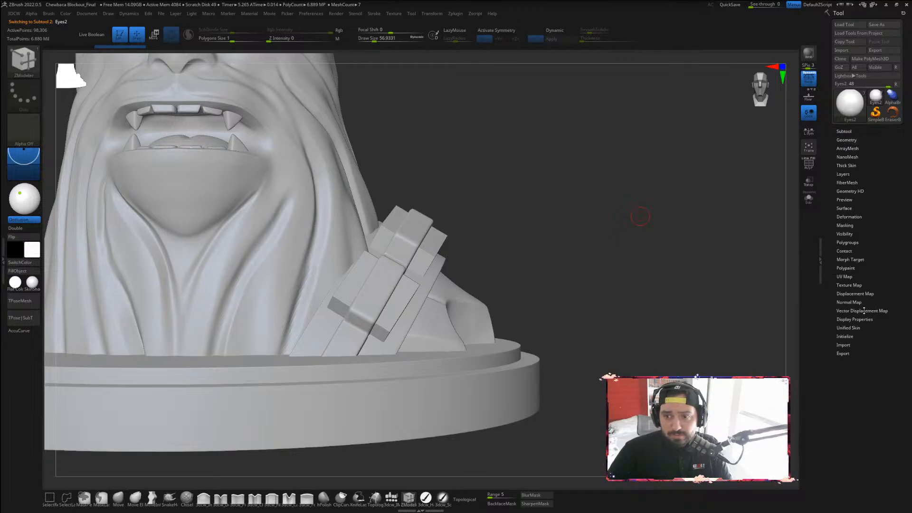
{"action": "left_click", "coordinate": [850, 217]}
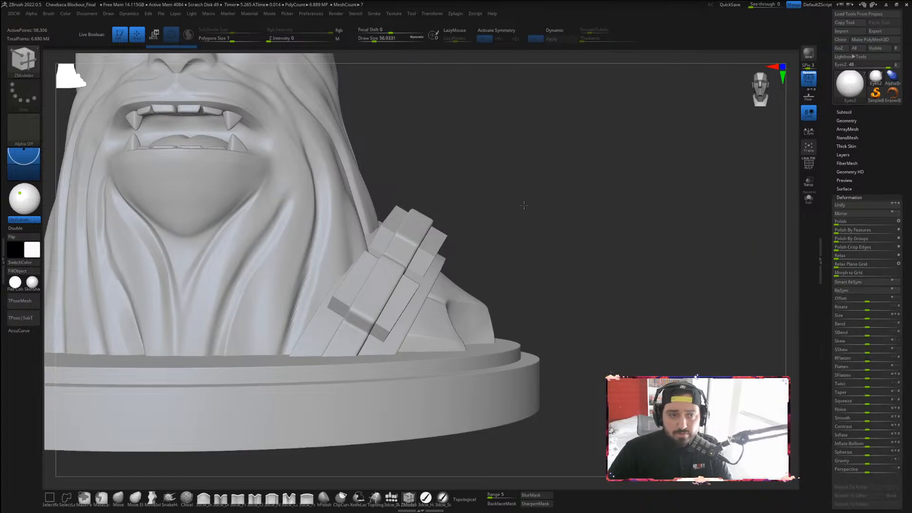
{"action": "left_click_drag", "start_coordinate": [523, 203], "coordinate": [524, 295], "text": "alt"}
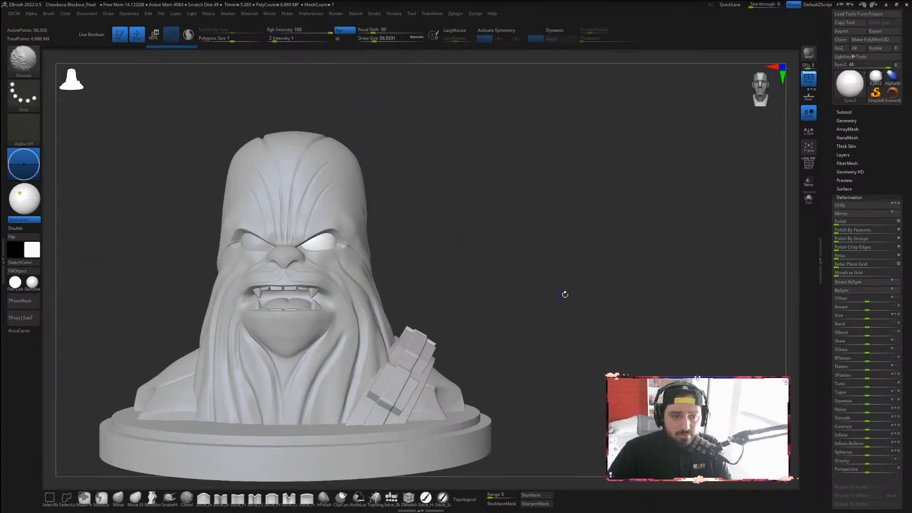
Merge the Eyes1 subtool with Eyes2 using MergeDown and check the polygroups in the polyframe display
{"action": "left_click", "coordinate": [844, 113]}
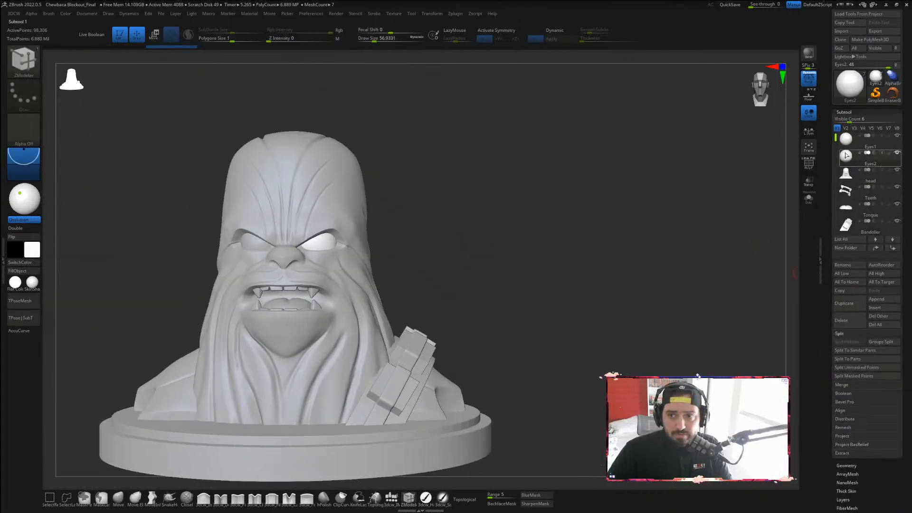
{"action": "left_click", "coordinate": [870, 140]}
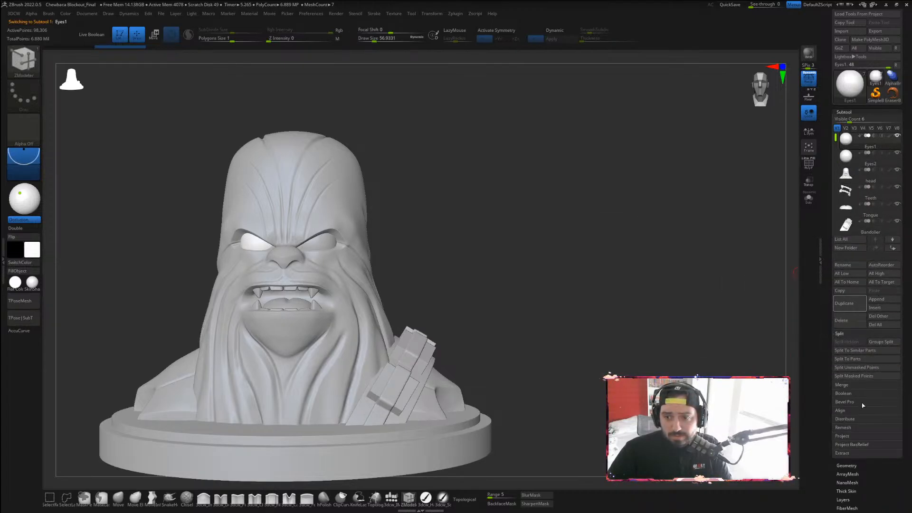
{"action": "left_click", "coordinate": [844, 385]}
{"action": "left_click", "coordinate": [848, 351]}
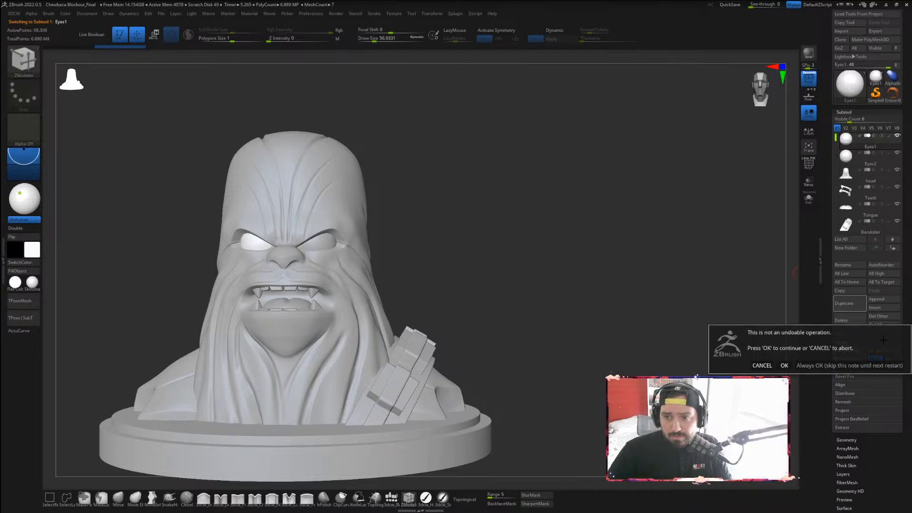
{"action": "left_click", "coordinate": [784, 366]}
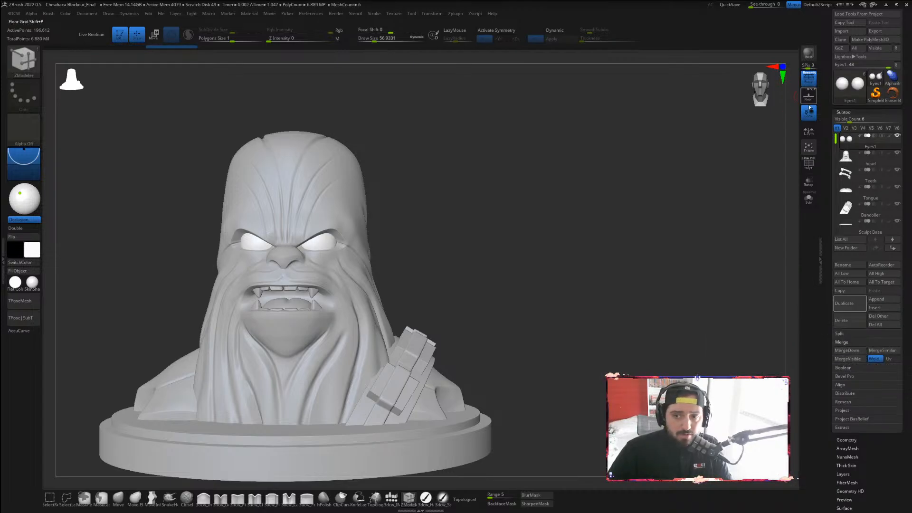
{"action": "left_click", "coordinate": [808, 166]}
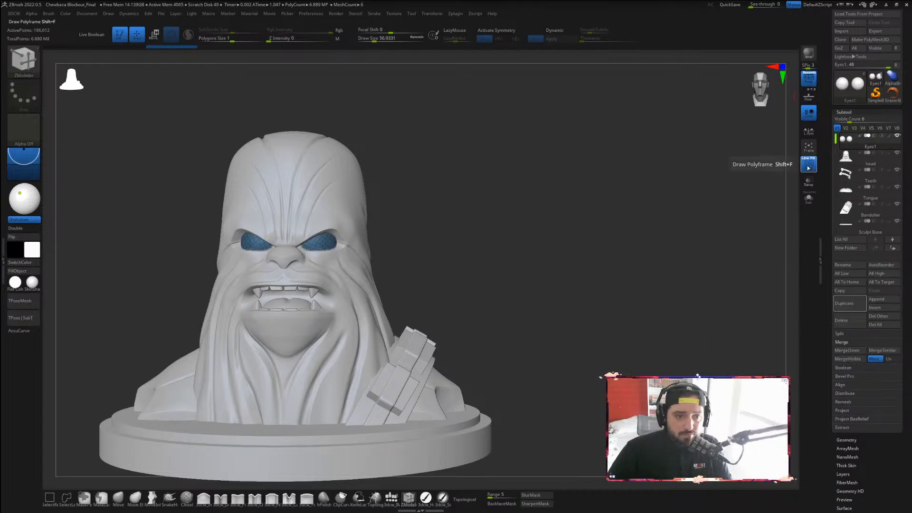
{"action": "left_click", "coordinate": [808, 167]}
{"action": "left_click_drag", "start_coordinate": [538, 189], "coordinate": [637, 223], "text": "alt"}
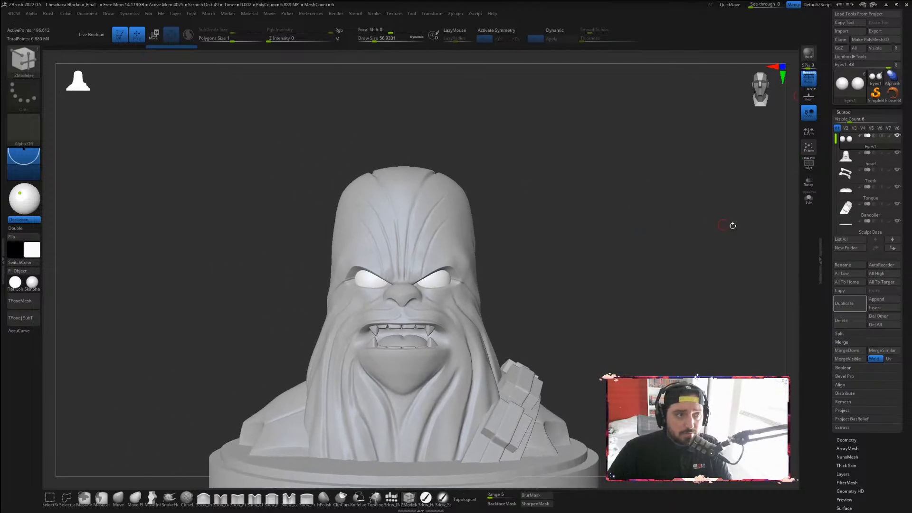
Export the merged eyes in OBJ format, overwriting "Eyes_High" in the HighPolyMesh folder
{"action": "left_click", "coordinate": [844, 113]}
{"action": "left_click", "coordinate": [847, 122]}
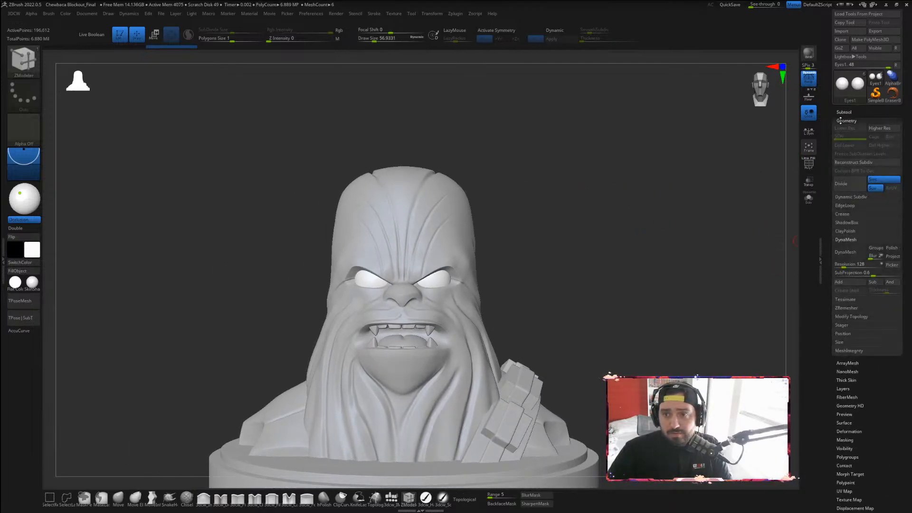
{"action": "left_click", "coordinate": [847, 122]}
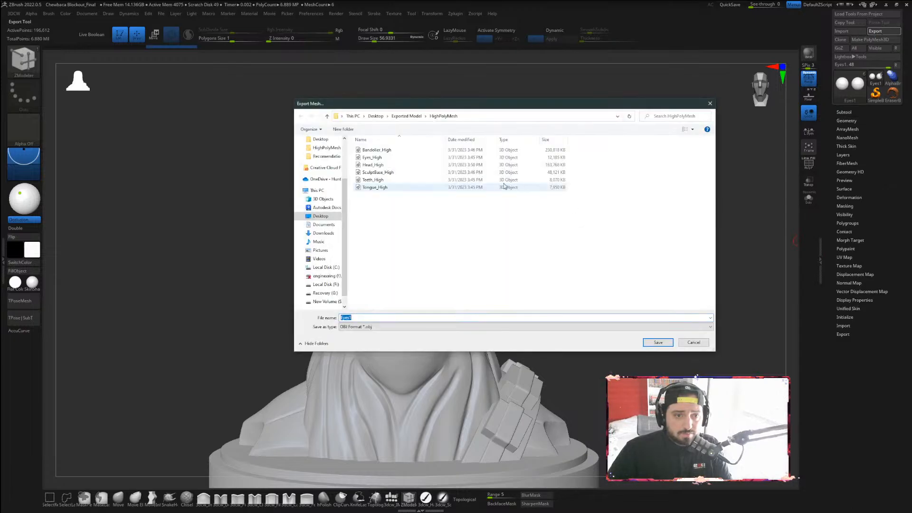
{"action": "left_click", "coordinate": [372, 158]}
{"action": "left_click", "coordinate": [658, 342]}
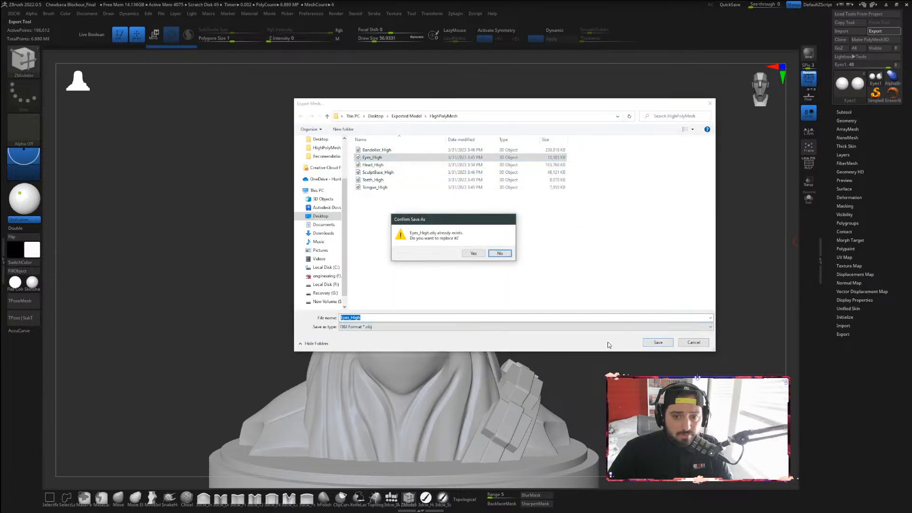
{"action": "left_click", "coordinate": [474, 252]}
Toggle the polyframe on the merged eyes to recheck their polygroups
{"action": "left_click_drag", "start_coordinate": [541, 307], "coordinate": [535, 205], "text": "alt"}
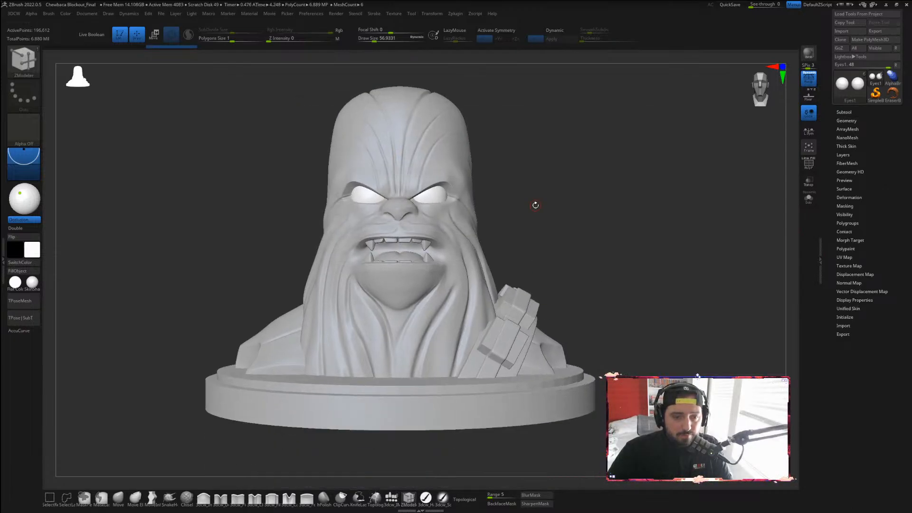
{"action": "left_click_drag", "start_coordinate": [555, 164], "coordinate": [561, 173], "text": "alt"}
{"action": "left_click", "coordinate": [815, 168]}
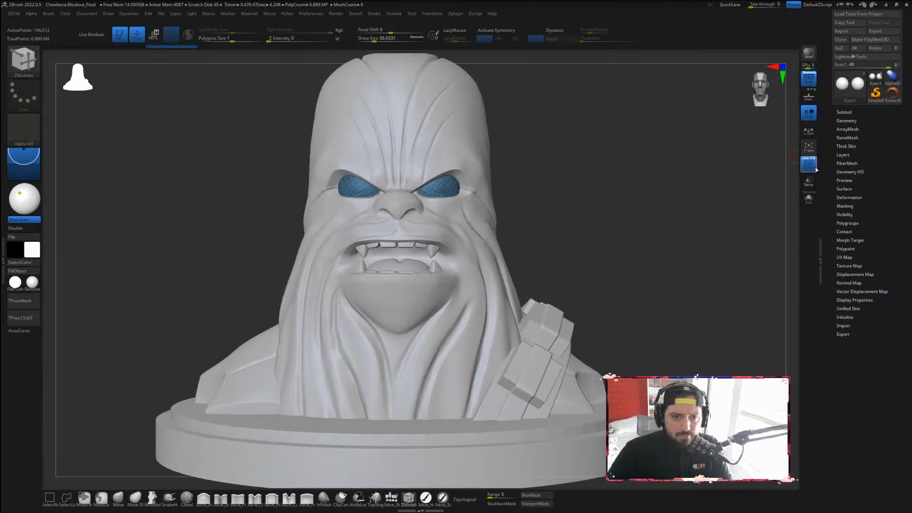
{"action": "left_click", "coordinate": [816, 170]}
{"action": "left_click_drag", "start_coordinate": [652, 251], "coordinate": [654, 208], "text": "alt"}
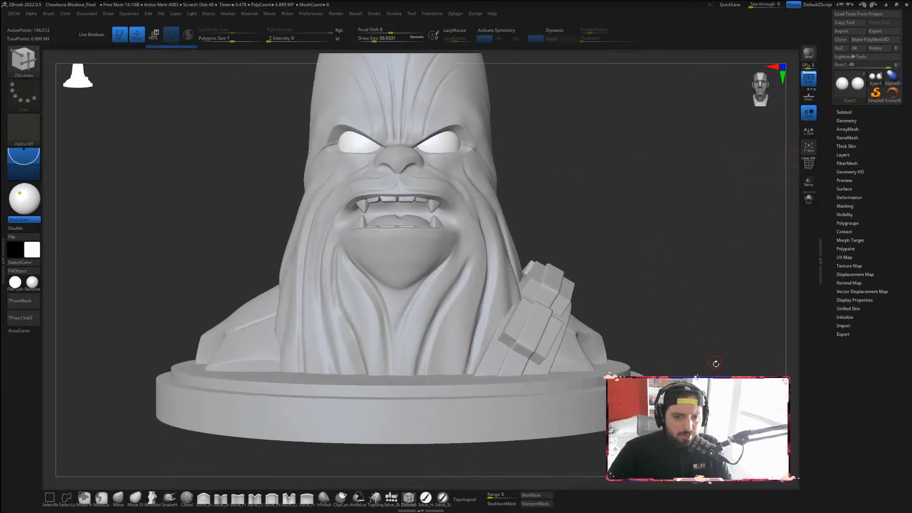
Select the Teeth subtool and display its polyframe to examine the polygroups of the individual teeth
{"action": "scroll", "coordinate": [879, 126], "scroll_direction": "up", "scroll_amount": 2}
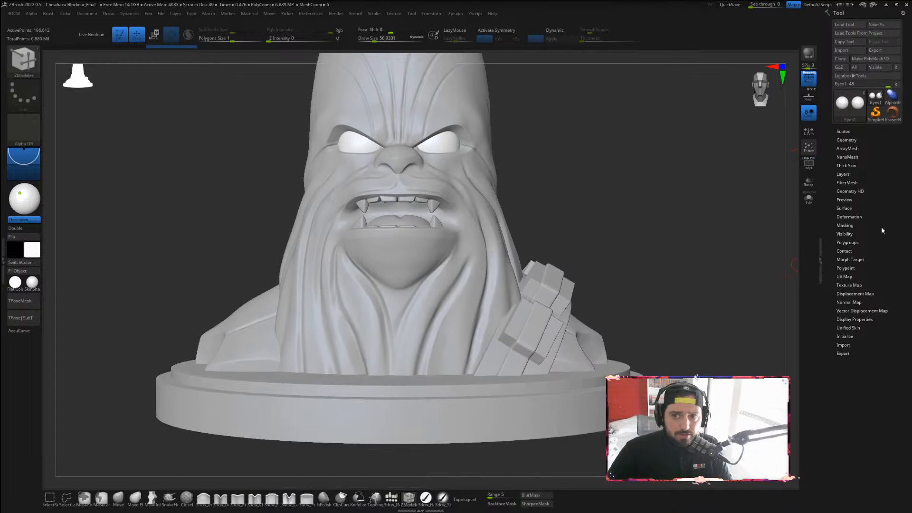
{"action": "left_click", "coordinate": [848, 140]}
{"action": "left_click", "coordinate": [847, 139]}
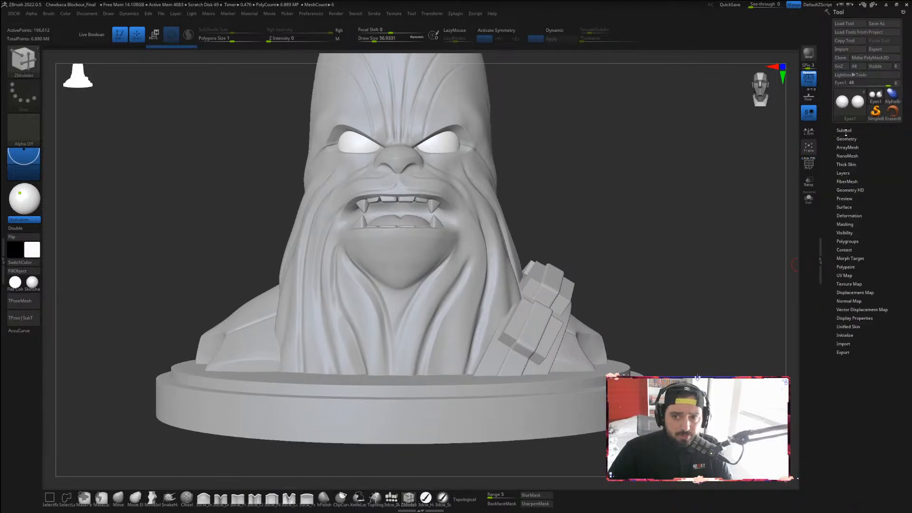
{"action": "left_click", "coordinate": [844, 131]}
{"action": "left_click", "coordinate": [847, 192]}
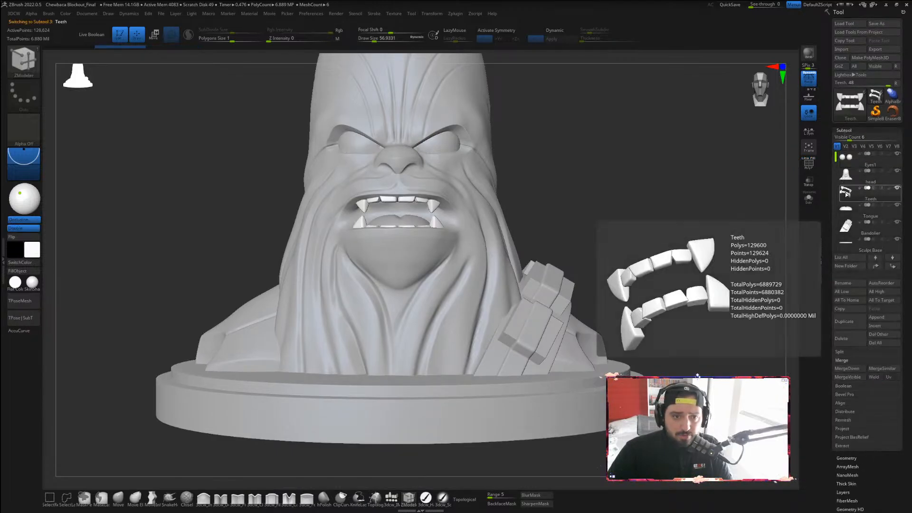
{"action": "left_click", "coordinate": [811, 166]}
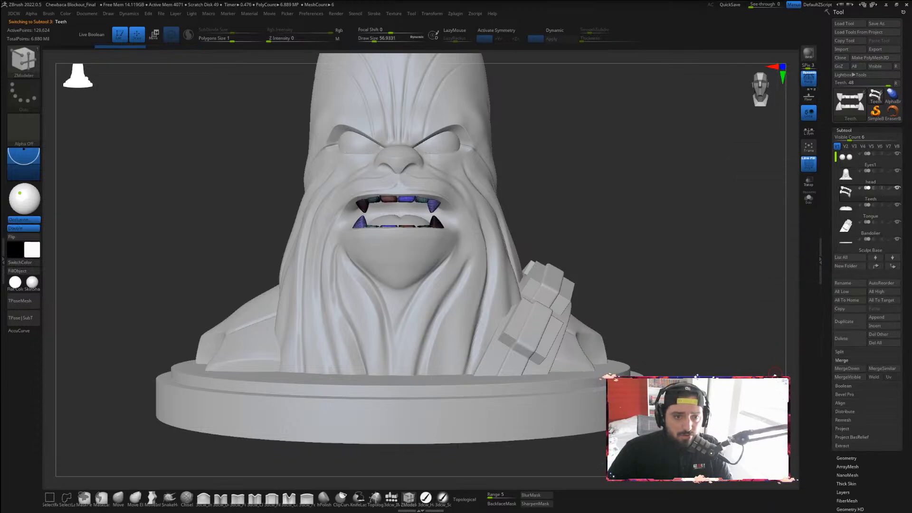
Combine all polygroups of the Teeth subtool into a single polygroup with GroupVisible
{"action": "scroll", "coordinate": [892, 474], "scroll_direction": "down", "scroll_amount": 5}
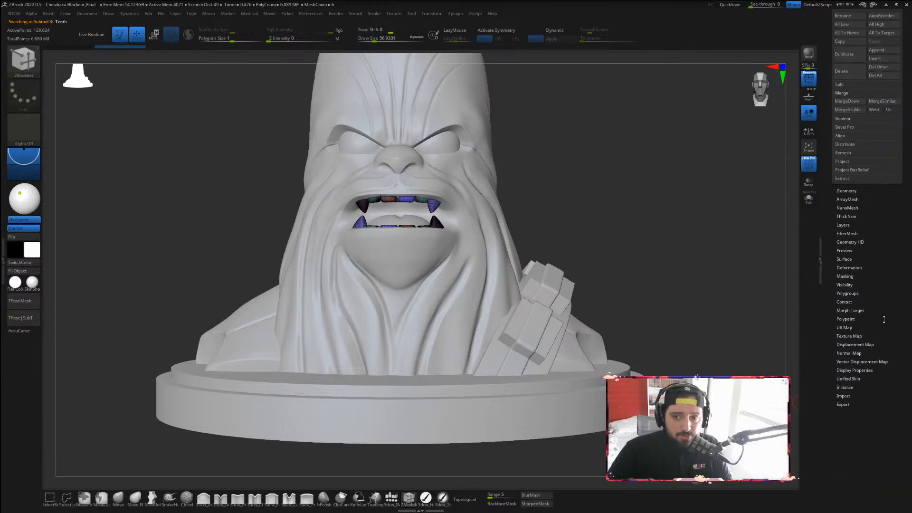
{"action": "left_click", "coordinate": [857, 293]}
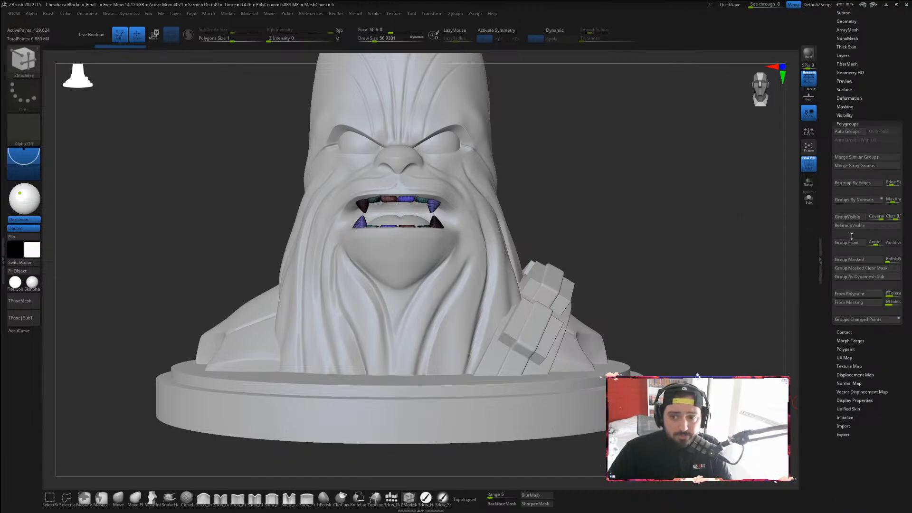
{"action": "left_click", "coordinate": [853, 219]}
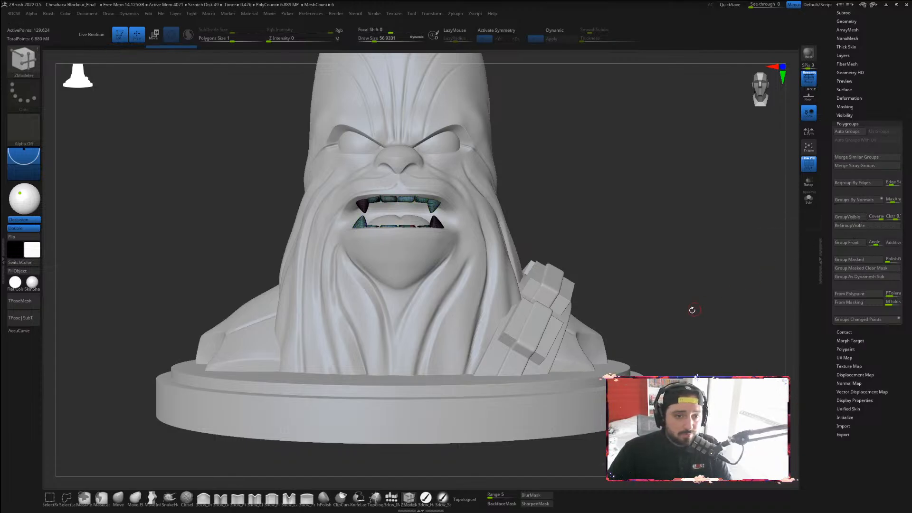
Export the Teeth subtool in OBJ format, overwriting "Teeth_High" in the HighPolyMesh folder
{"action": "left_click_drag", "start_coordinate": [892, 97], "coordinate": [888, 174]}
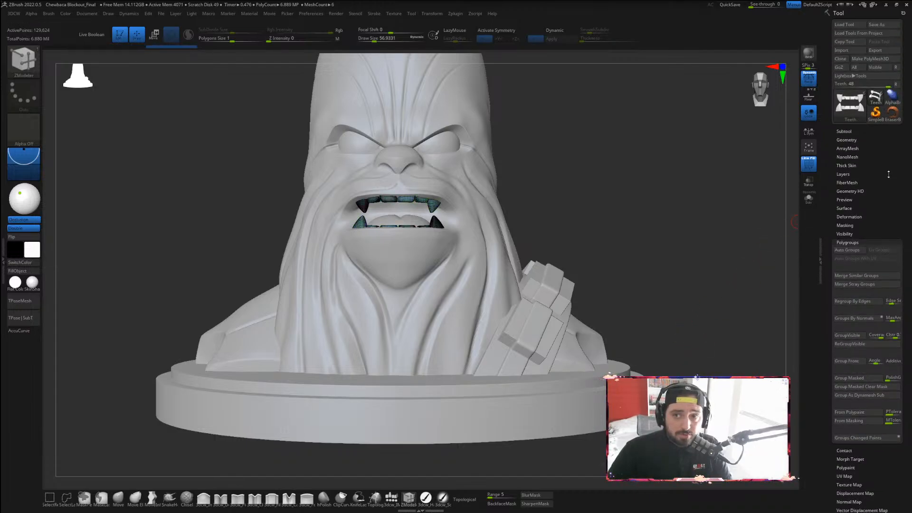
{"action": "left_click", "coordinate": [884, 50]}
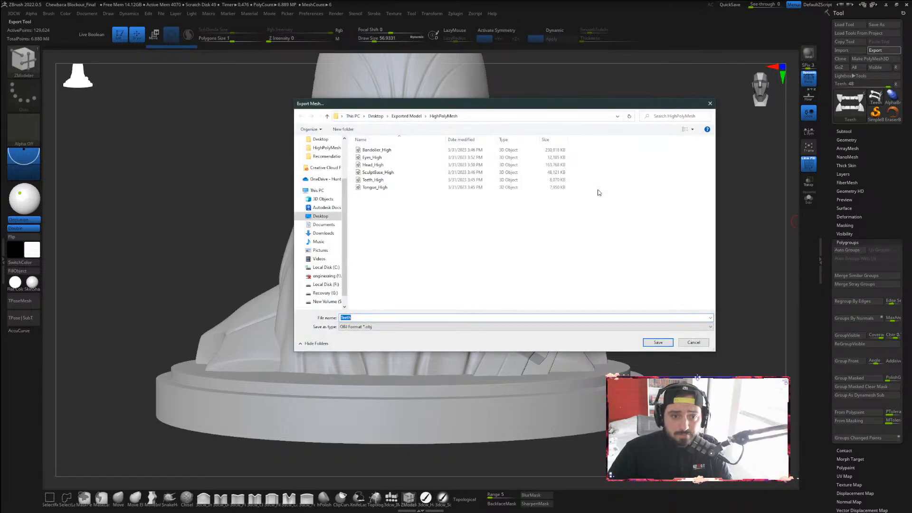
{"action": "left_click", "coordinate": [373, 180]}
{"action": "left_click", "coordinate": [658, 342]}
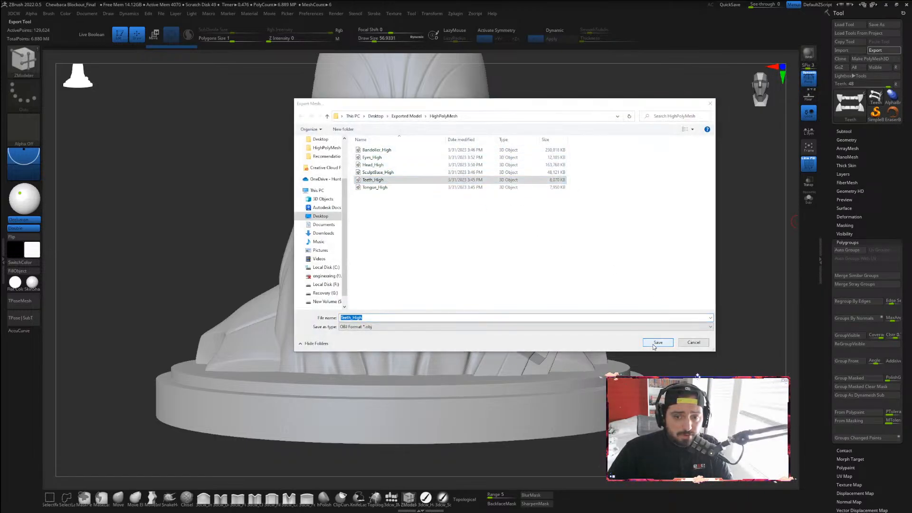
{"action": "left_click", "coordinate": [471, 253]}
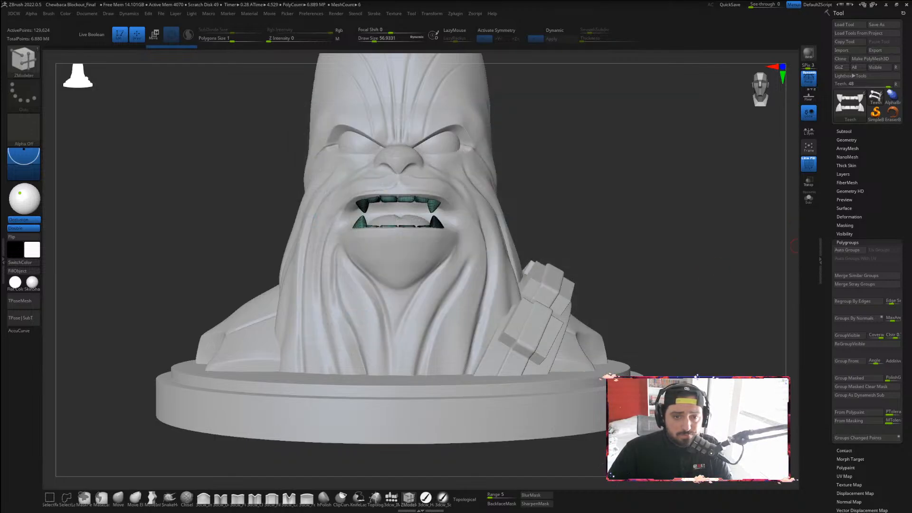
Select the Bandolier subtool and combine all its polygroups into a single one with GroupVisible
{"action": "left_click", "coordinate": [845, 132]}
{"action": "mouse_move", "coordinate": [849, 216]}
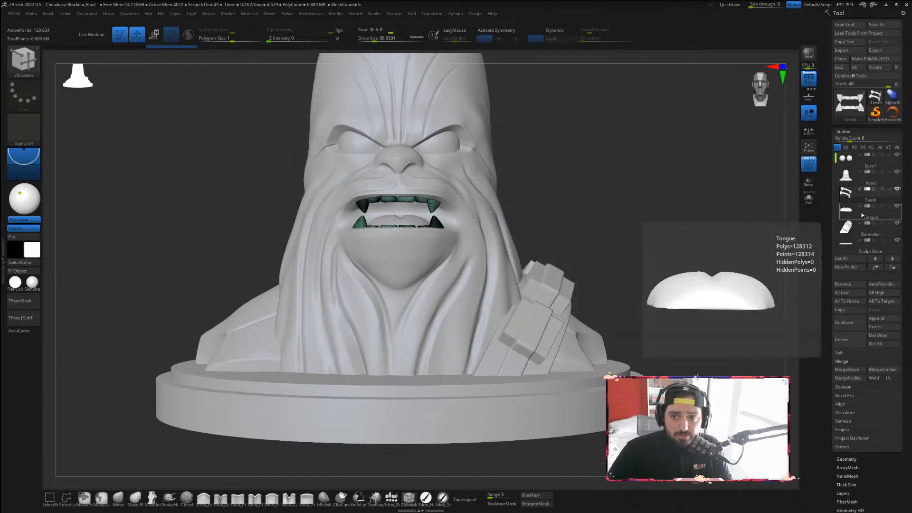
{"action": "left_click", "coordinate": [846, 227]}
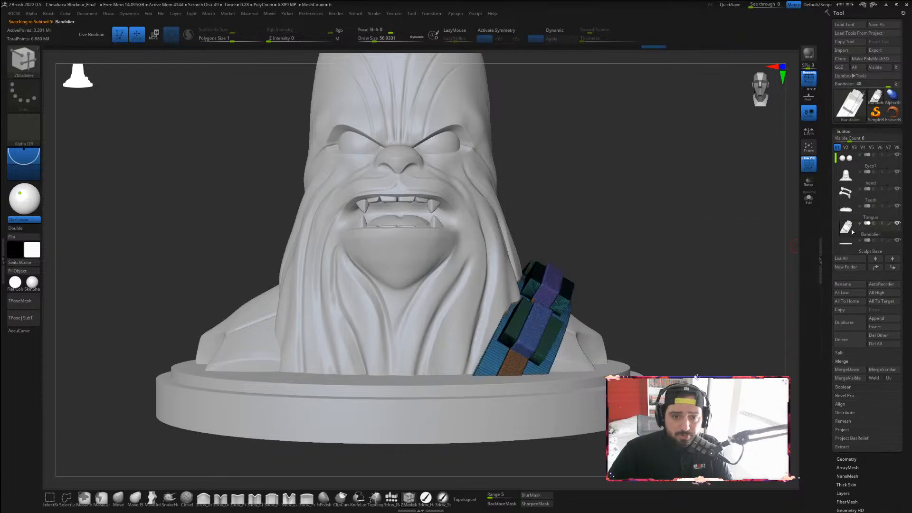
{"action": "scroll", "coordinate": [856, 176], "scroll_direction": "down", "scroll_amount": 6}
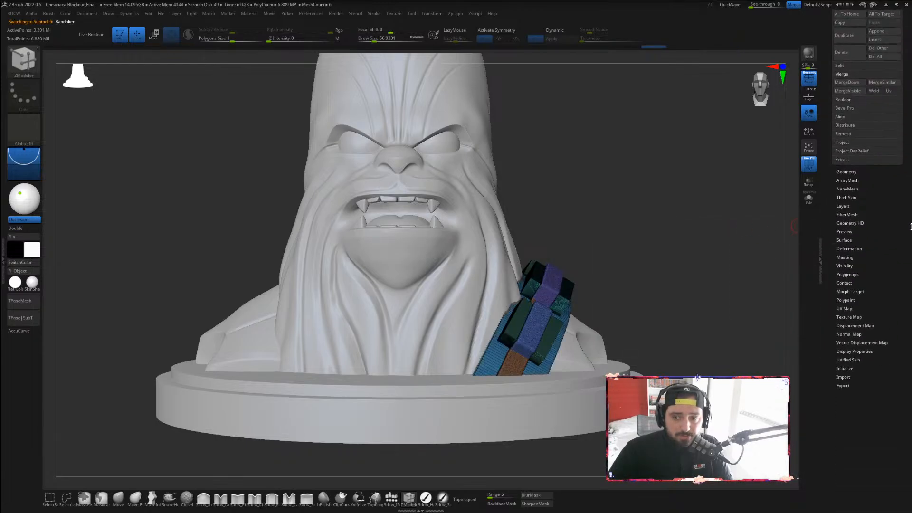
{"action": "left_click", "coordinate": [846, 166]}
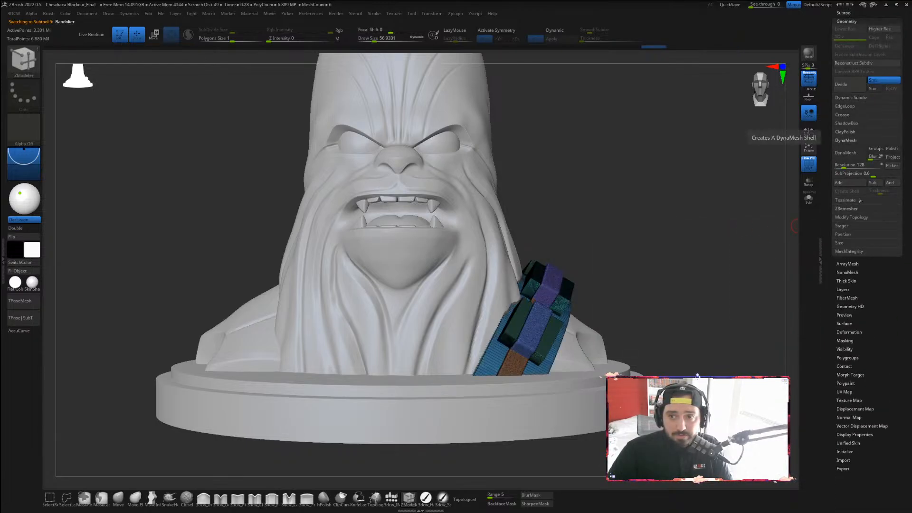
{"action": "left_click", "coordinate": [850, 21]}
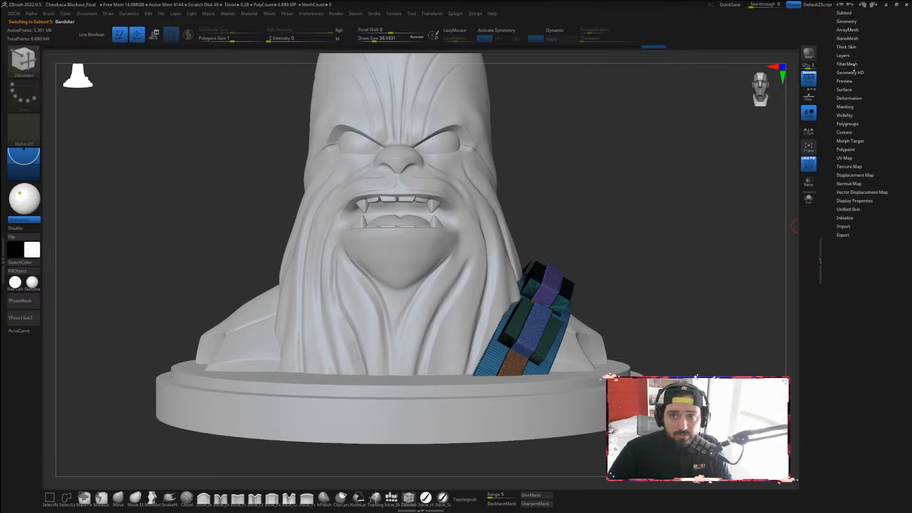
{"action": "left_click", "coordinate": [858, 124]}
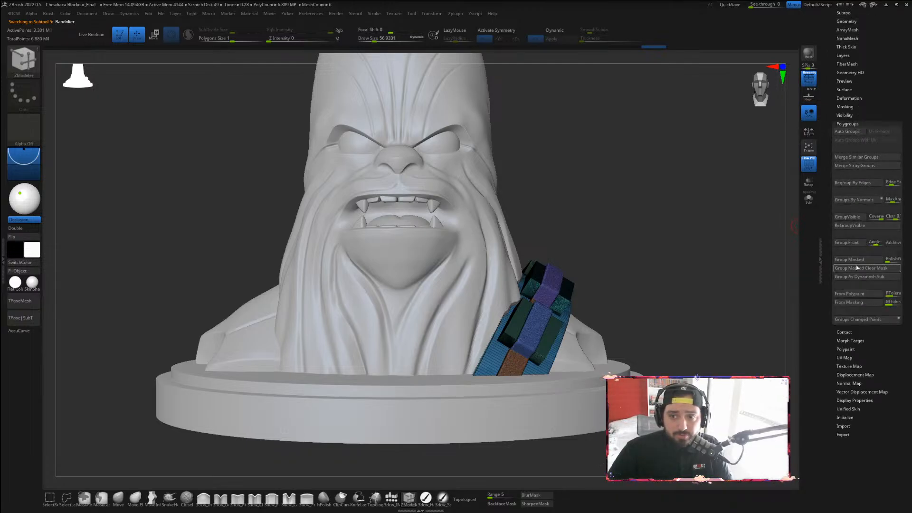
{"action": "left_click", "coordinate": [850, 218]}
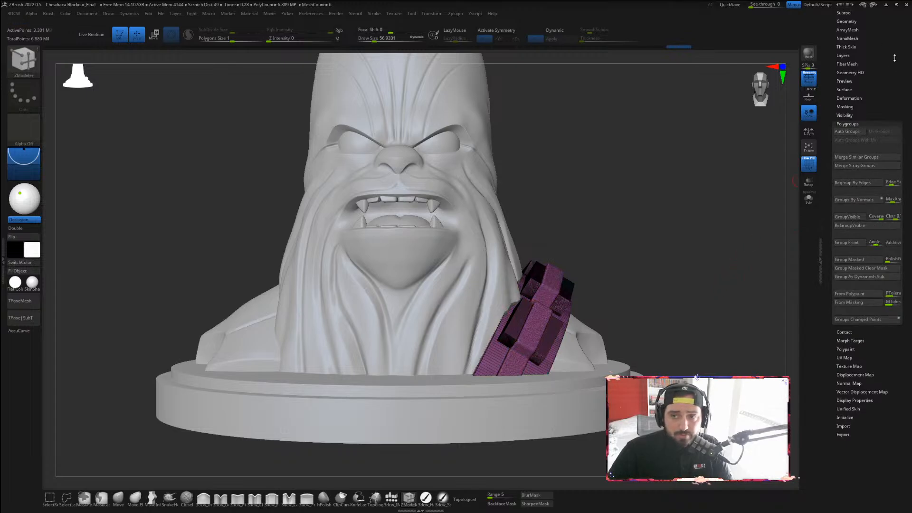
Export the Bandolier subtool in OBJ format, overwriting "Bandolier_High" in the HighPolyMesh folder
{"action": "left_click_drag", "start_coordinate": [902, 85], "coordinate": [898, 141]}
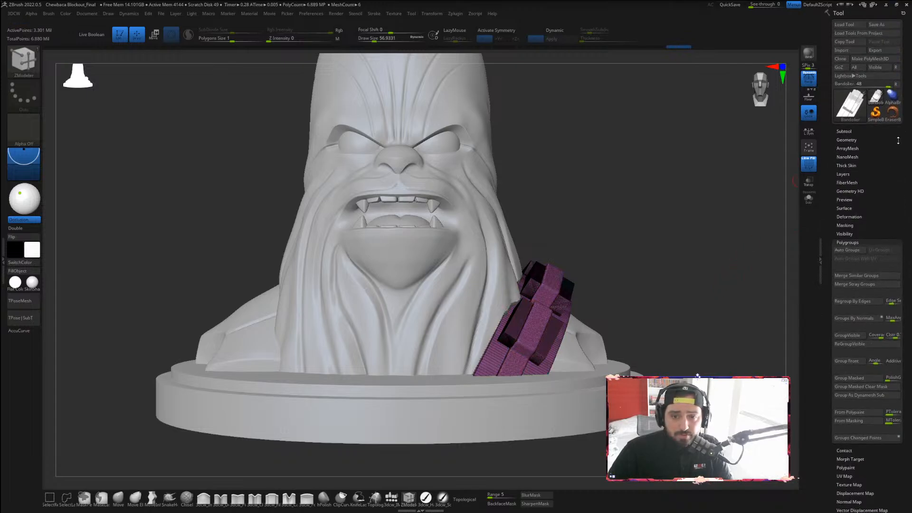
{"action": "left_click", "coordinate": [875, 50]}
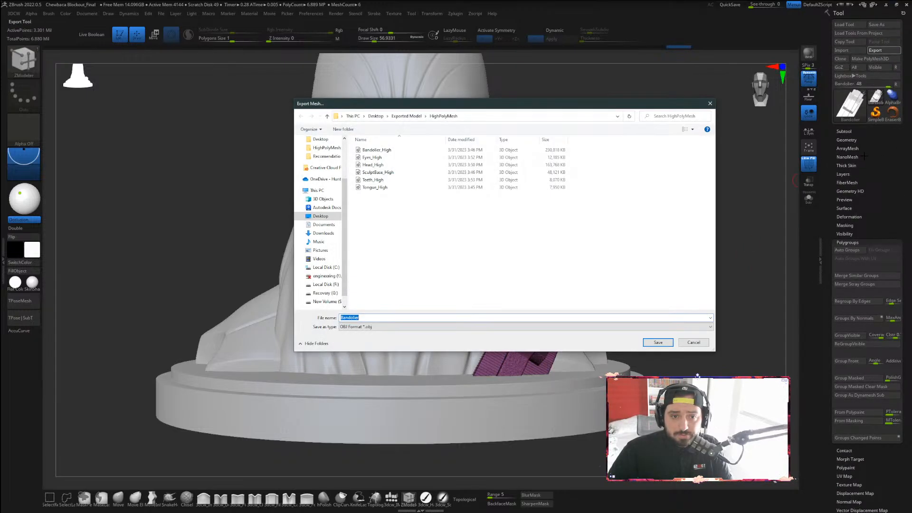
{"action": "left_click", "coordinate": [376, 150]}
{"action": "left_click", "coordinate": [662, 344]}
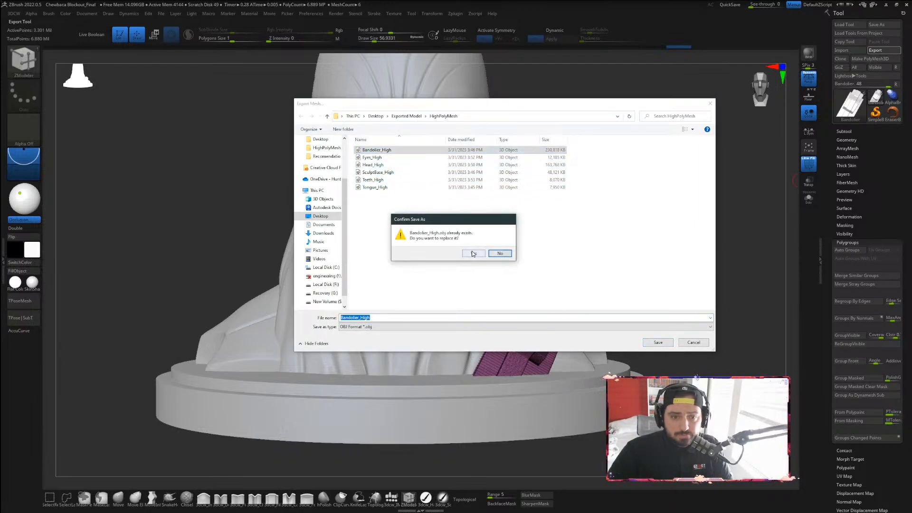
{"action": "left_click", "coordinate": [473, 254]}
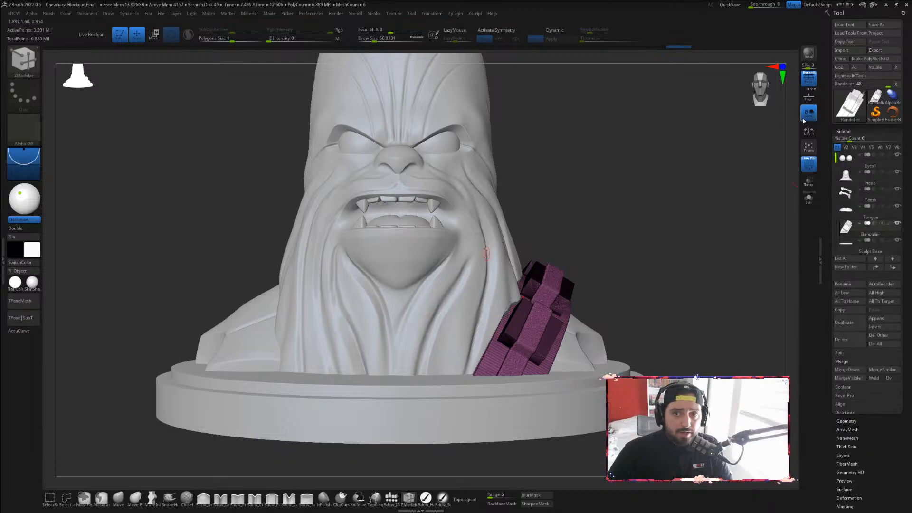
Switch from ZBrush to the empty Maya scene
{"action": "left_click", "coordinate": [890, 7]}
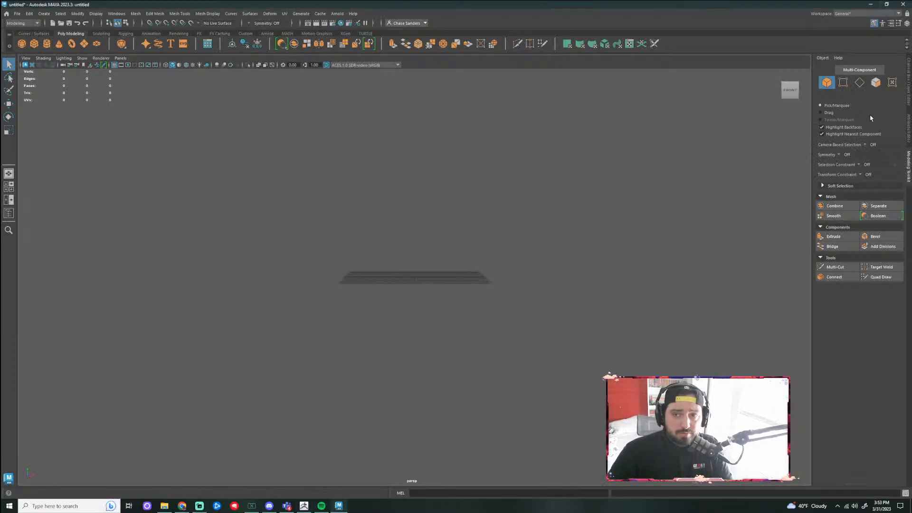
{"action": "left_click", "coordinate": [18, 14]}
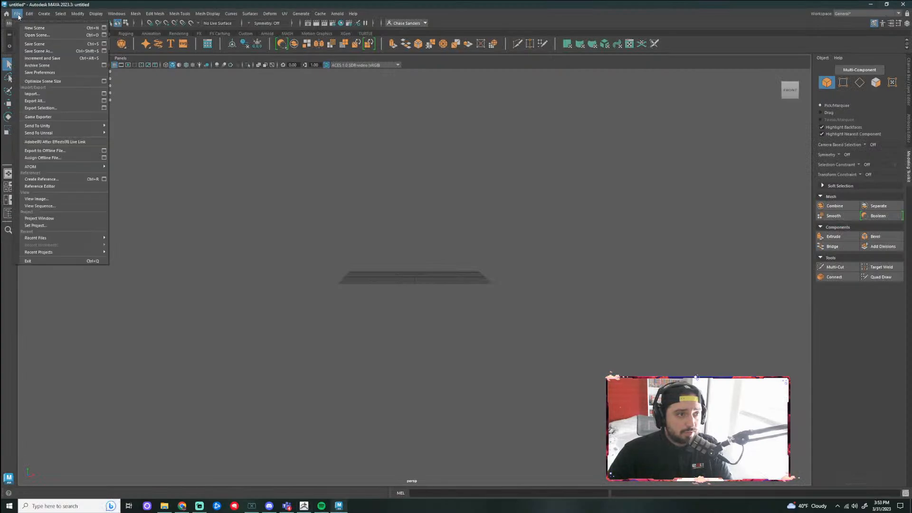
{"action": "left_click", "coordinate": [53, 94]}
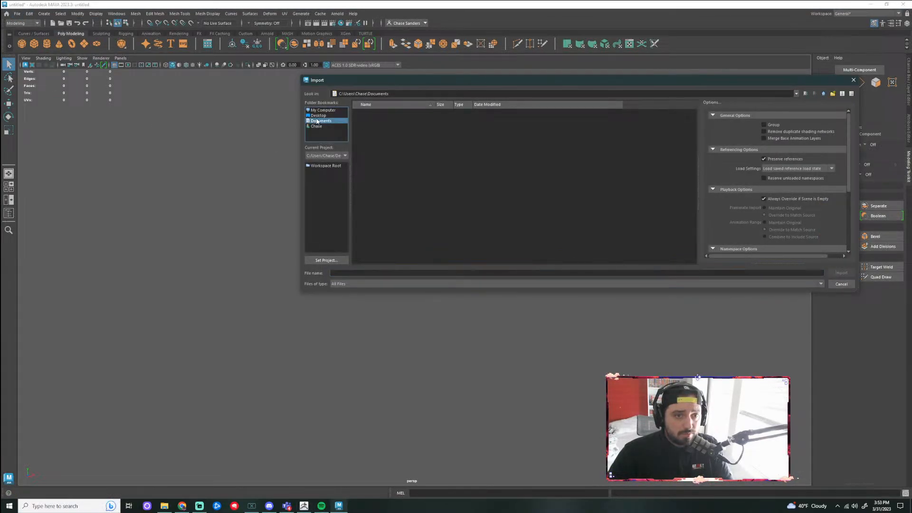
{"action": "left_click", "coordinate": [317, 116]}
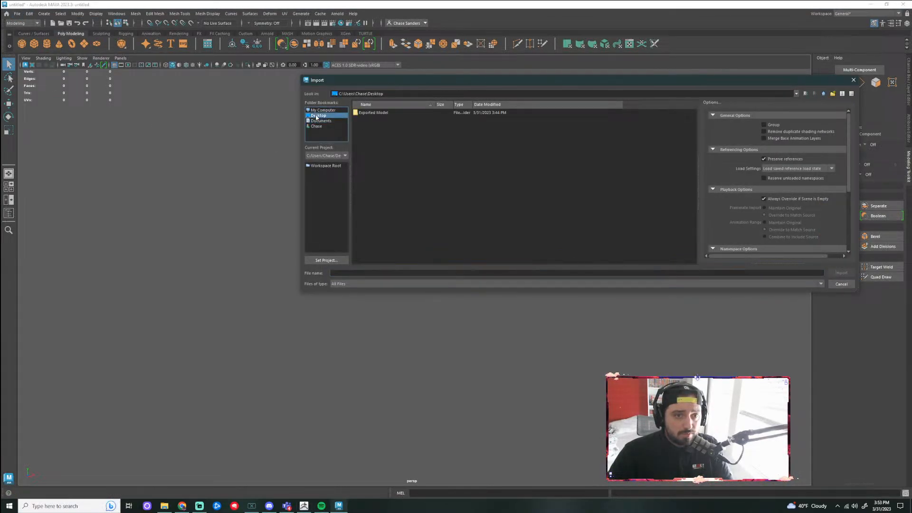
{"action": "left_click", "coordinate": [854, 81]}
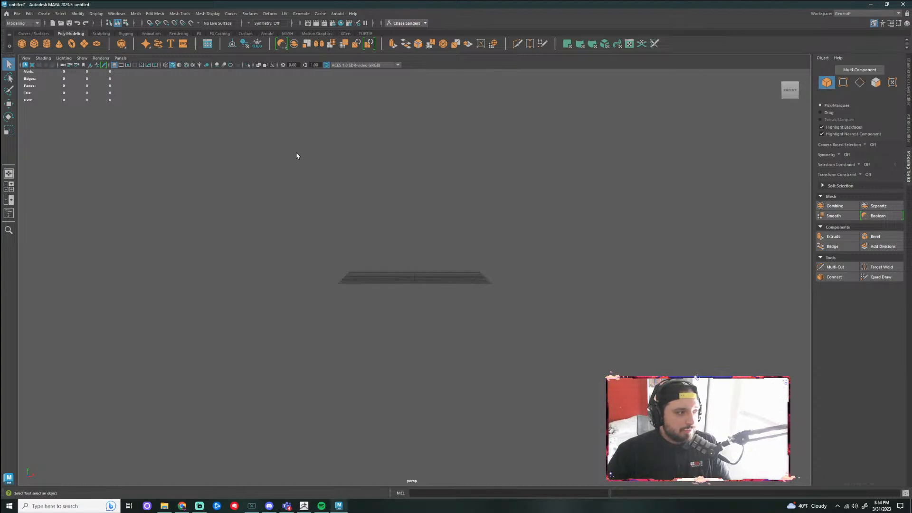
Import Head_High.obj from the HighPolyMesh folder into the Maya scene and select the head to check that it is one mesh
{"action": "left_click", "coordinate": [17, 13]}
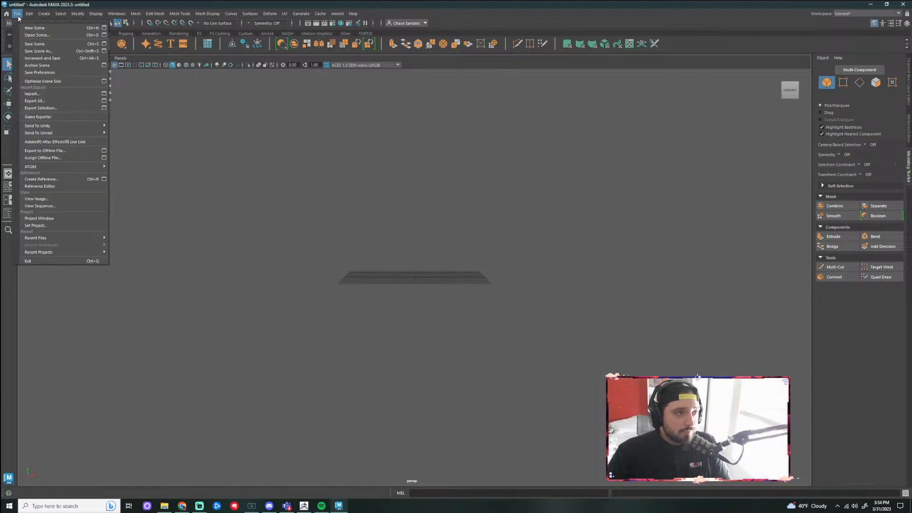
{"action": "left_click", "coordinate": [32, 94]}
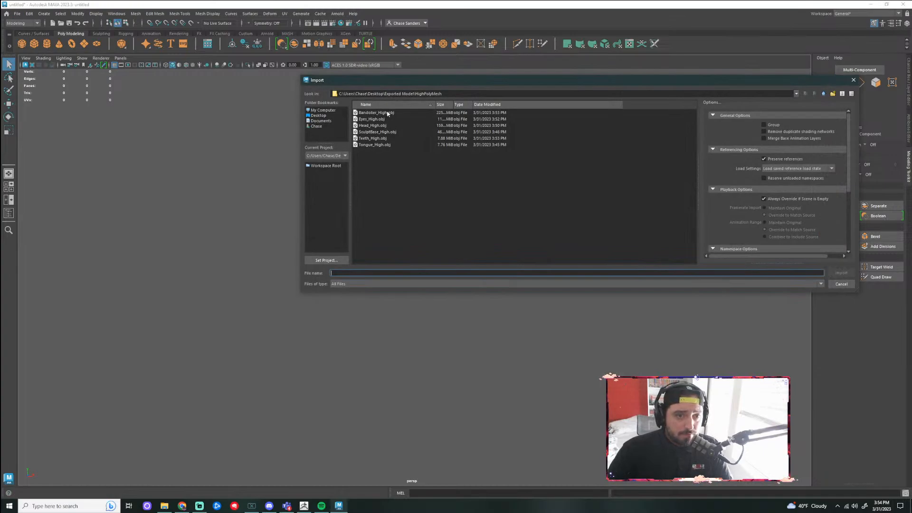
{"action": "left_click", "coordinate": [373, 126]}
{"action": "left_click", "coordinate": [372, 114]}
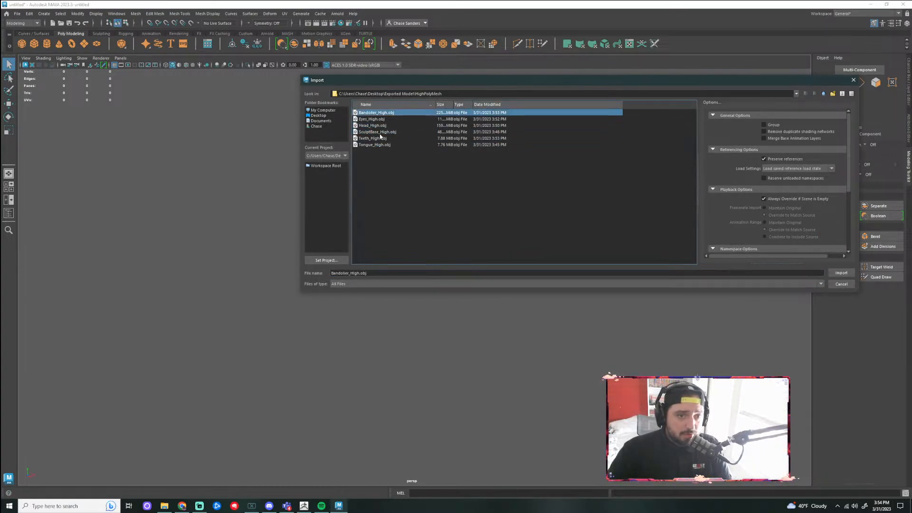
{"action": "left_click", "coordinate": [376, 144]}
{"action": "left_click", "coordinate": [373, 114]}
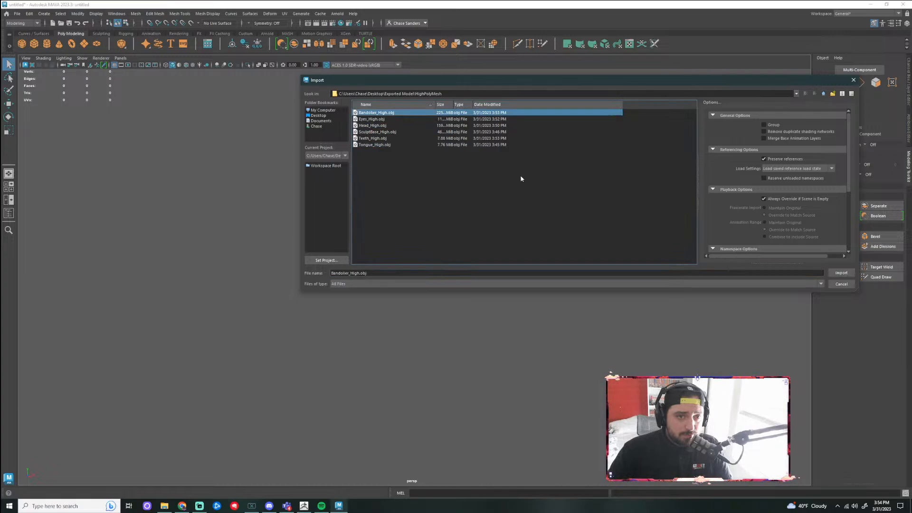
{"action": "left_click", "coordinate": [408, 127]}
{"action": "key", "text": "Return"}
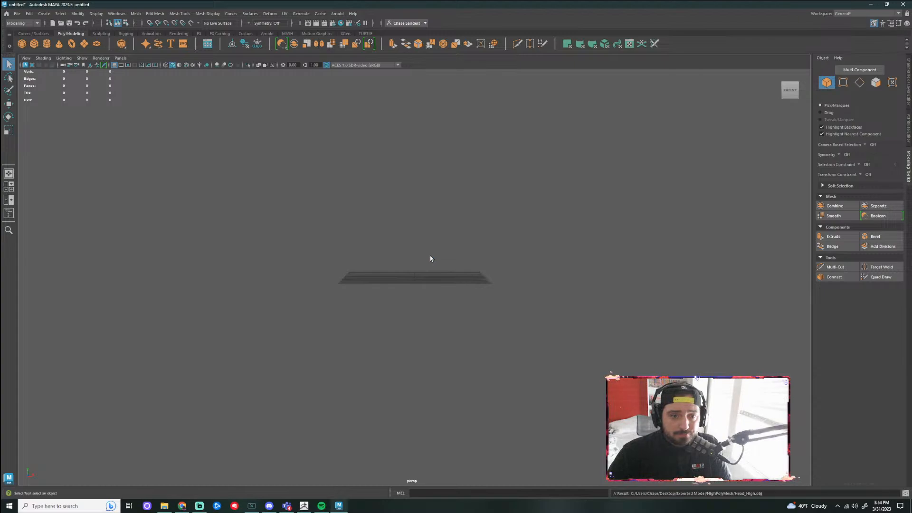
{"action": "left_click", "coordinate": [492, 298]}
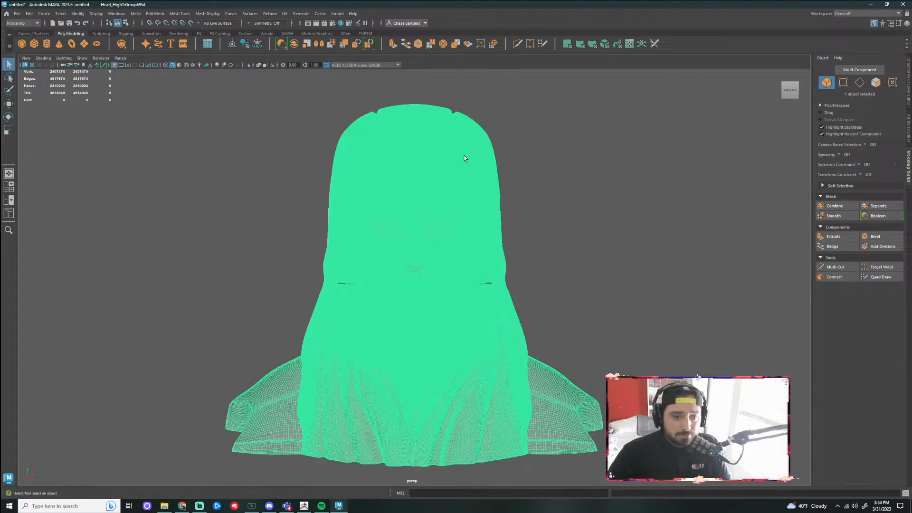
{"action": "left_click", "coordinate": [207, 148]}
{"action": "left_click", "coordinate": [15, 13]}
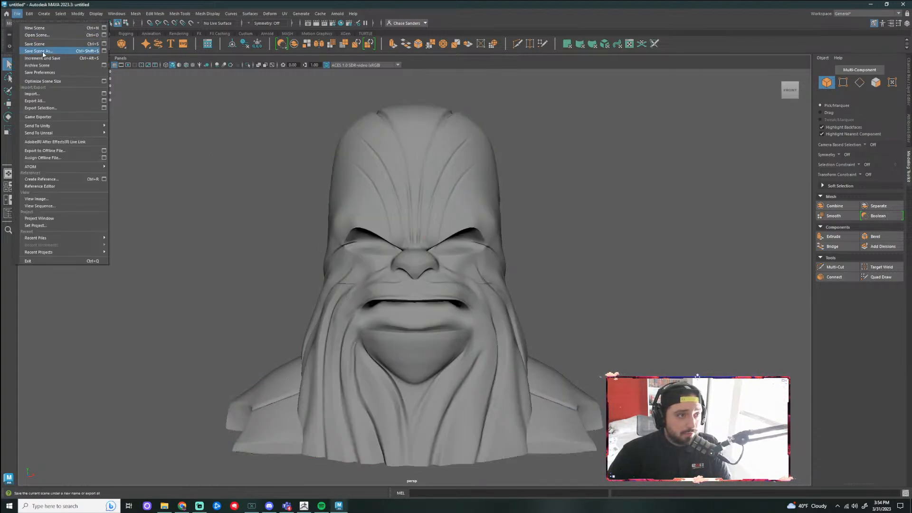
{"action": "left_click", "coordinate": [51, 94]}
{"action": "left_click", "coordinate": [319, 116]}
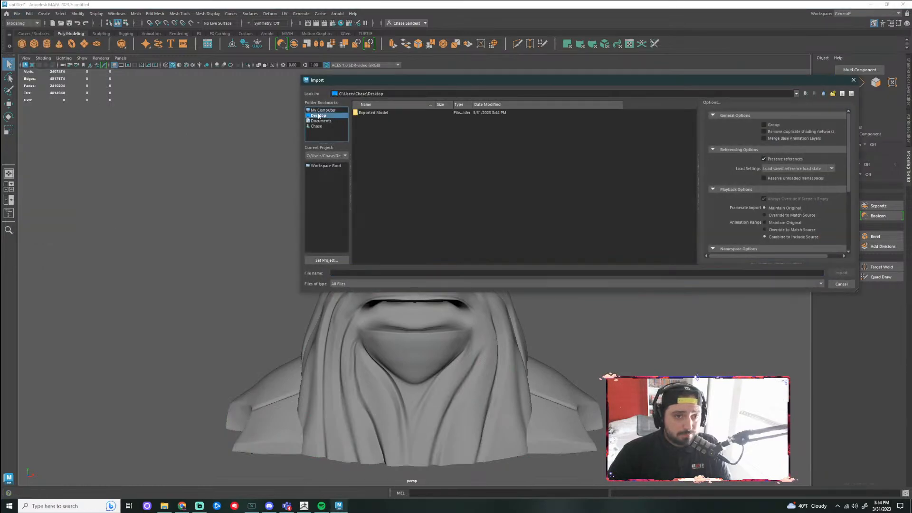
{"action": "double_click", "coordinate": [383, 114]}
{"action": "double_click", "coordinate": [383, 114]}
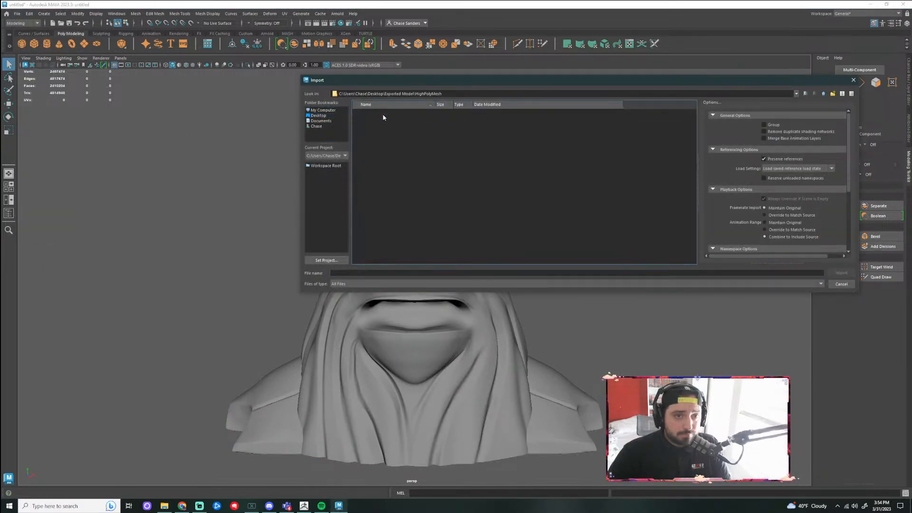
{"action": "left_click", "coordinate": [853, 80]}
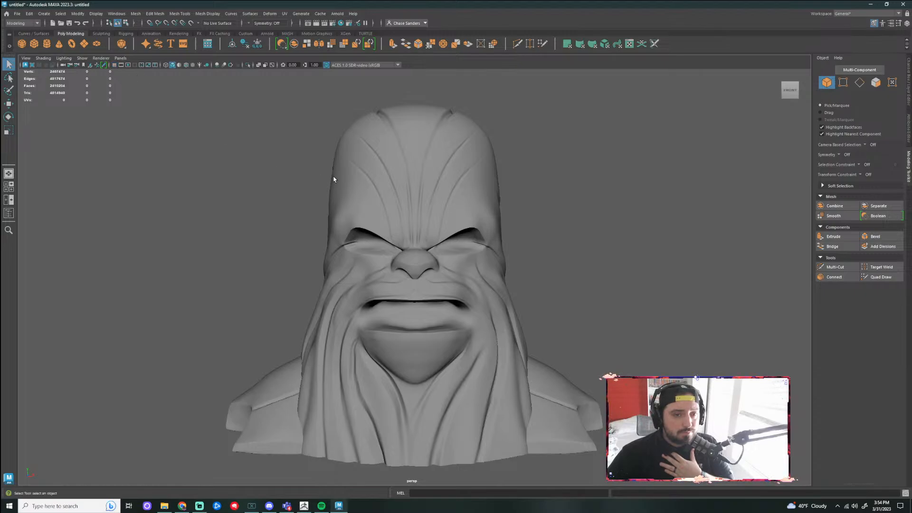
Import Eyes_High.obj from the HighPolyMesh folder into the scene
{"action": "left_click", "coordinate": [17, 13]}
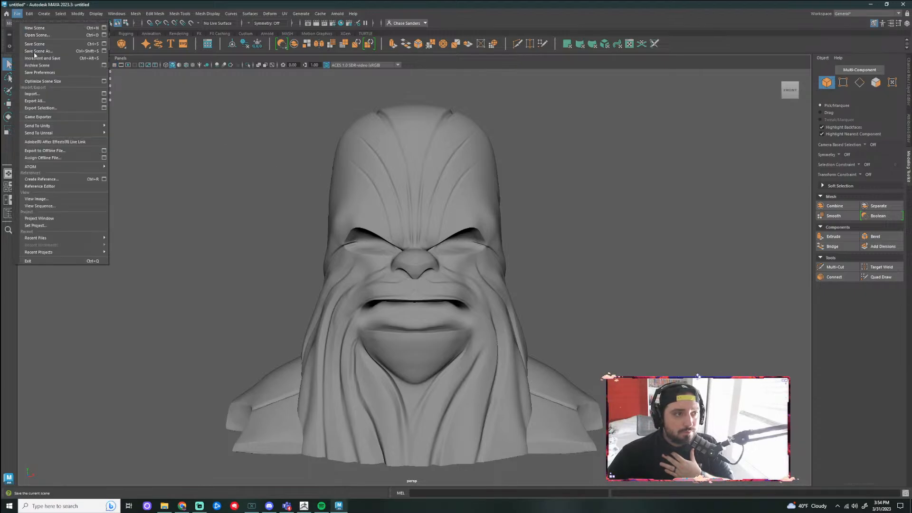
{"action": "left_click", "coordinate": [52, 94]}
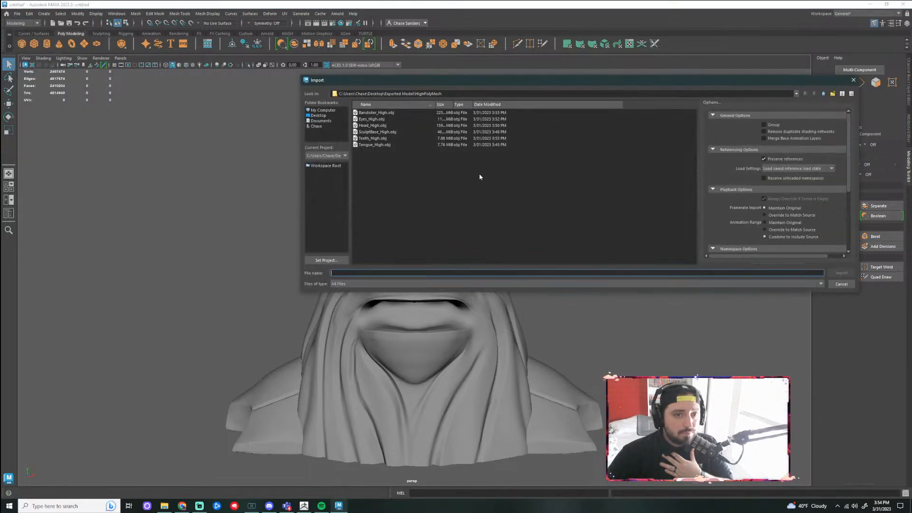
{"action": "left_click", "coordinate": [377, 119]}
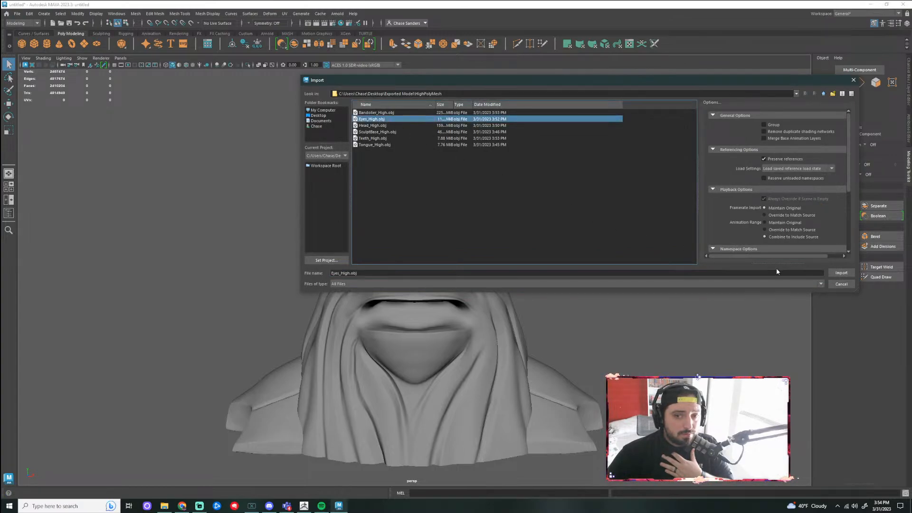
{"action": "left_click", "coordinate": [840, 273]}
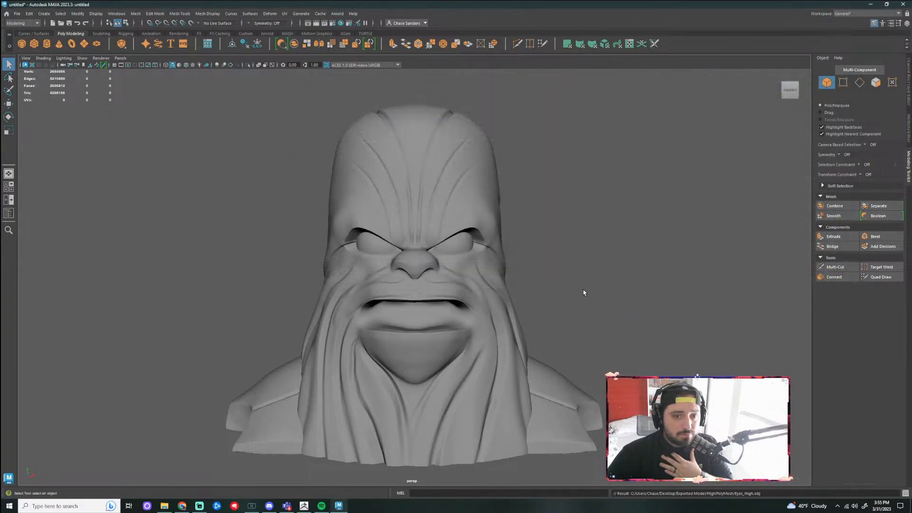
Import Teeth_High.obj from the HighPolyMesh folder into the scene
{"action": "left_click", "coordinate": [18, 13]}
{"action": "left_click", "coordinate": [53, 94]}
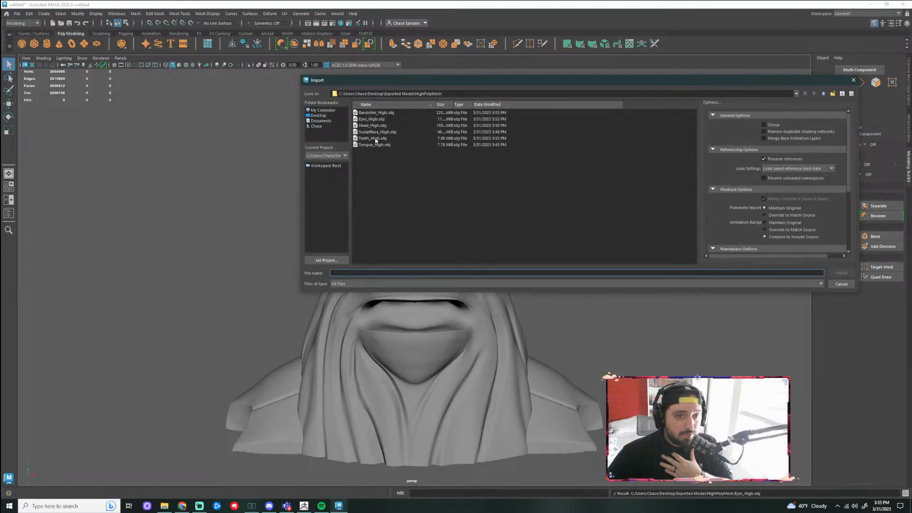
{"action": "left_click", "coordinate": [373, 139]}
{"action": "left_click", "coordinate": [841, 273]}
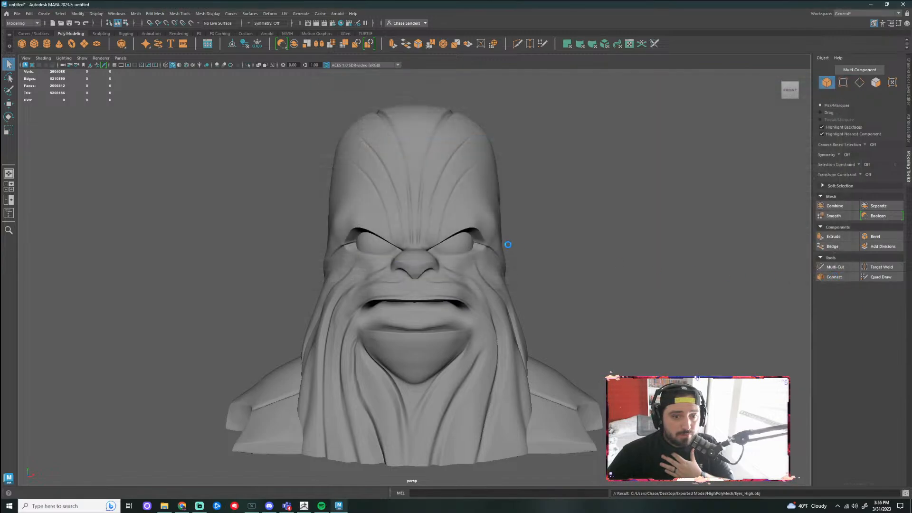
Import Tongue_High.obj from the HighPolyMesh folder into the scene
{"action": "left_click", "coordinate": [17, 13]}
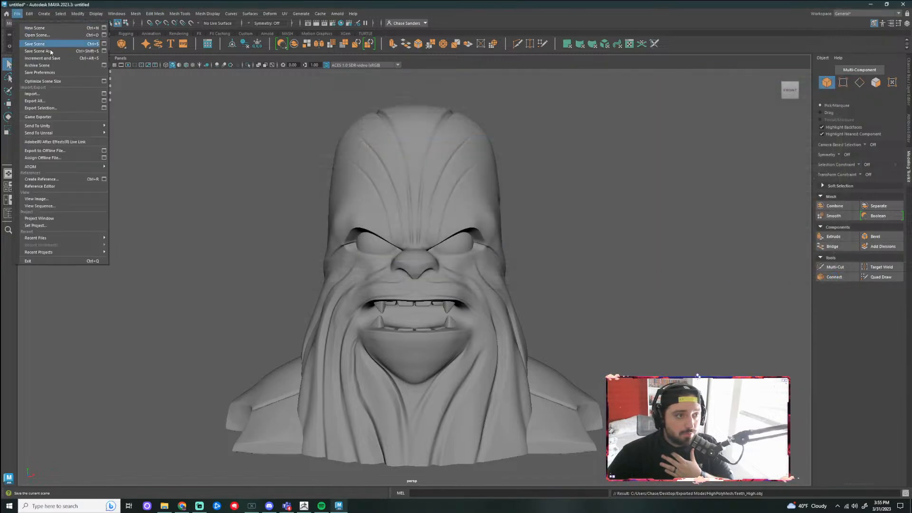
{"action": "left_click", "coordinate": [61, 93]}
{"action": "left_click", "coordinate": [375, 145]}
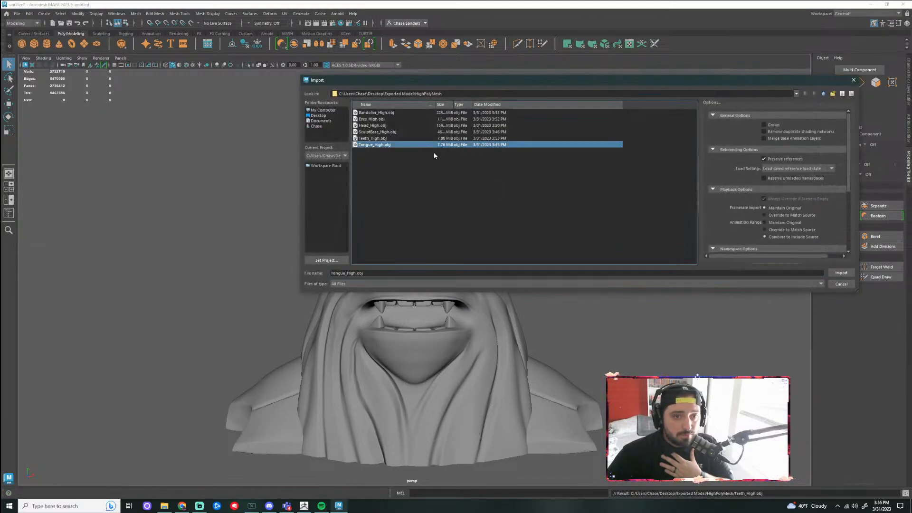
{"action": "left_click", "coordinate": [841, 273]}
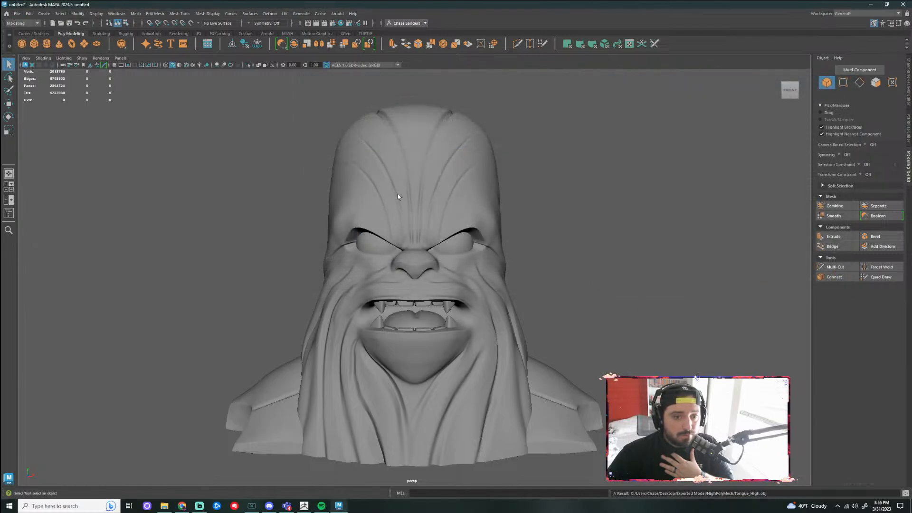
Import Bandolier_High.obj from the HighPolyMesh folder into the scene
{"action": "left_click", "coordinate": [17, 13]}
{"action": "left_click", "coordinate": [36, 94]}
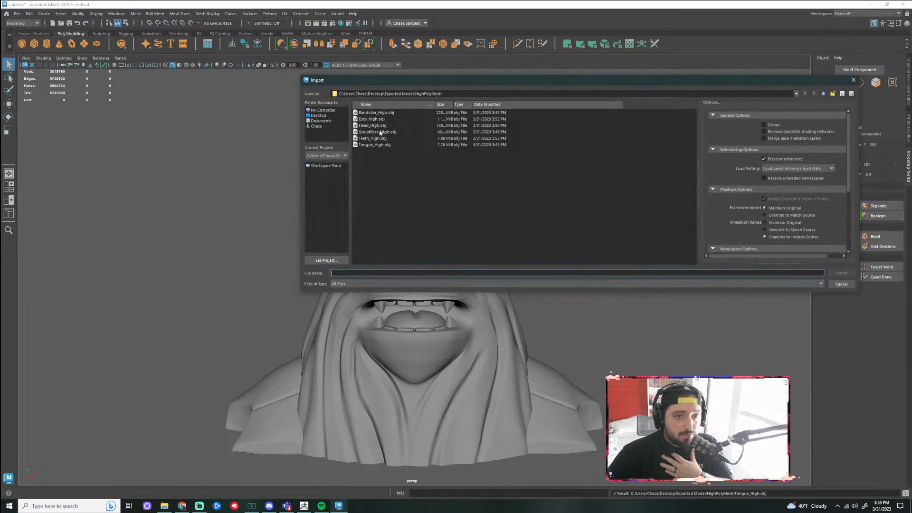
{"action": "left_click", "coordinate": [376, 114]}
{"action": "left_click", "coordinate": [838, 274]}
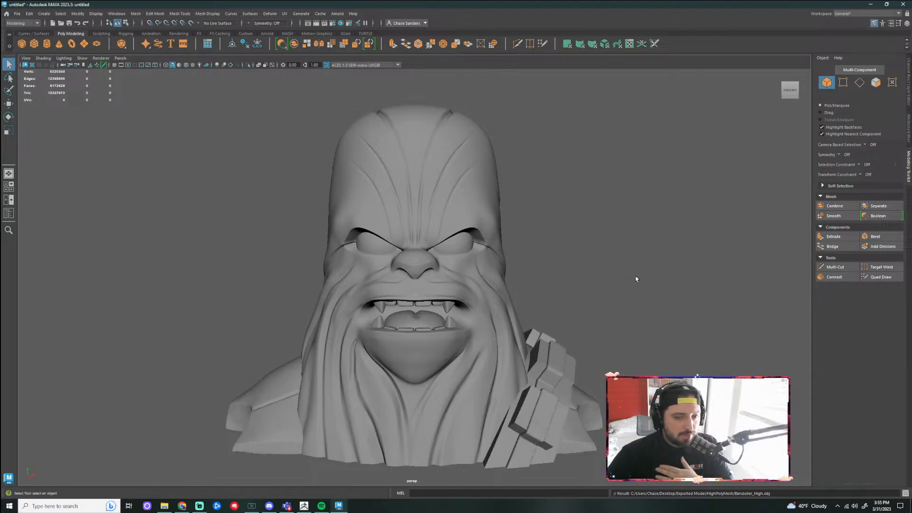
{"action": "left_click", "coordinate": [17, 14]}
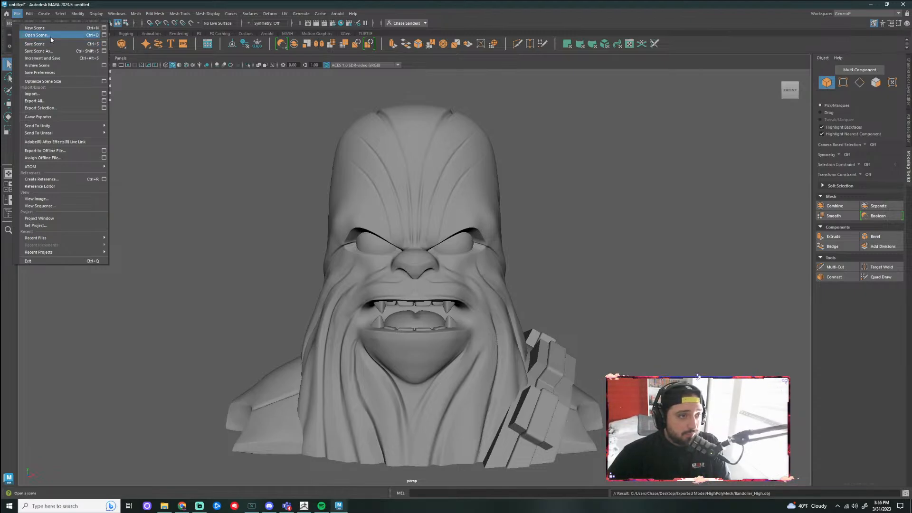
{"action": "left_click", "coordinate": [50, 94]}
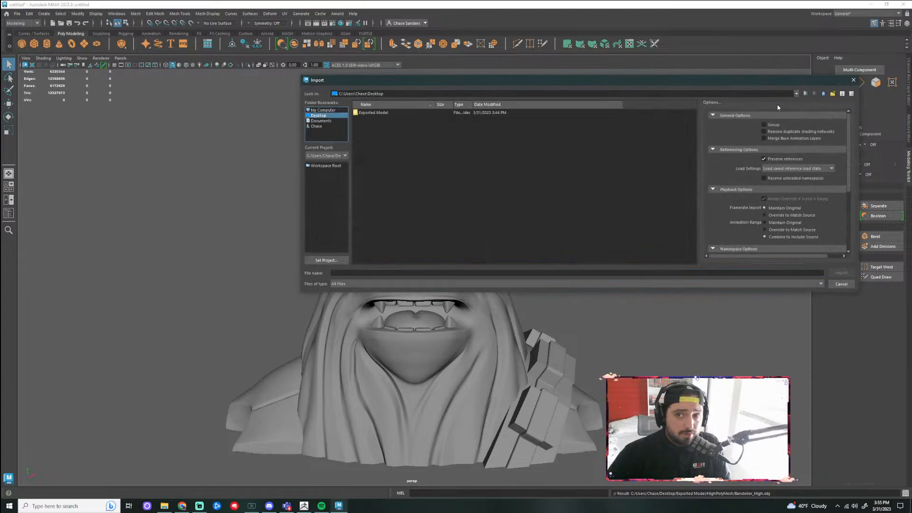
{"action": "left_click", "coordinate": [854, 80]}
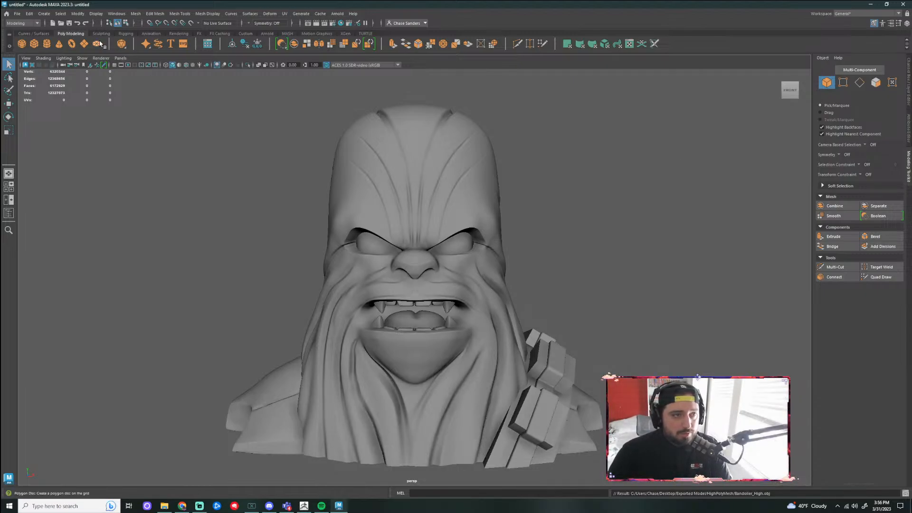
Import SculptBase_High.obj from the HighPolyMesh folder into the scene
{"action": "left_click", "coordinate": [19, 15]}
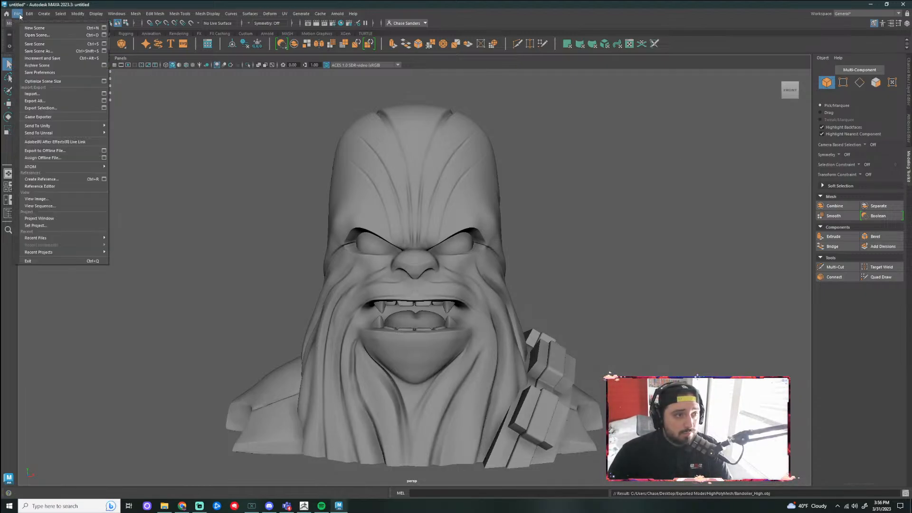
{"action": "left_click", "coordinate": [59, 93]}
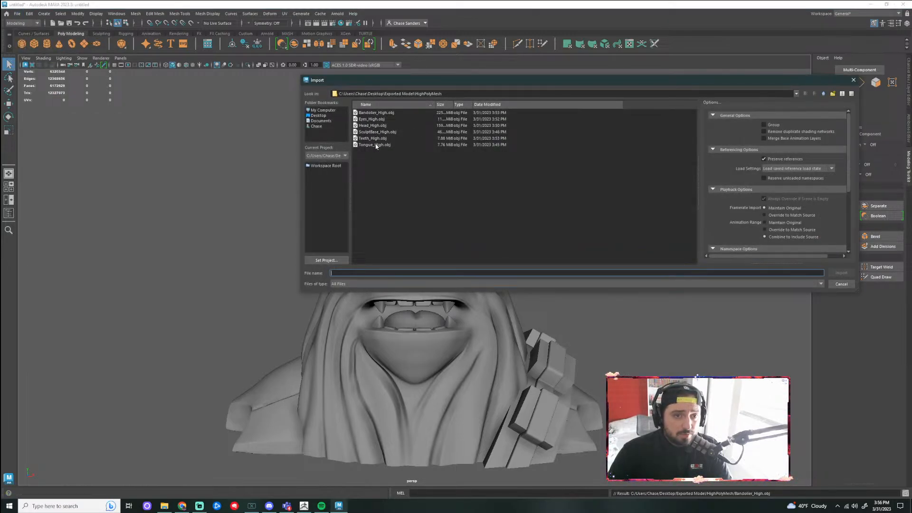
{"action": "left_click", "coordinate": [378, 132]}
{"action": "left_click", "coordinate": [847, 271]}
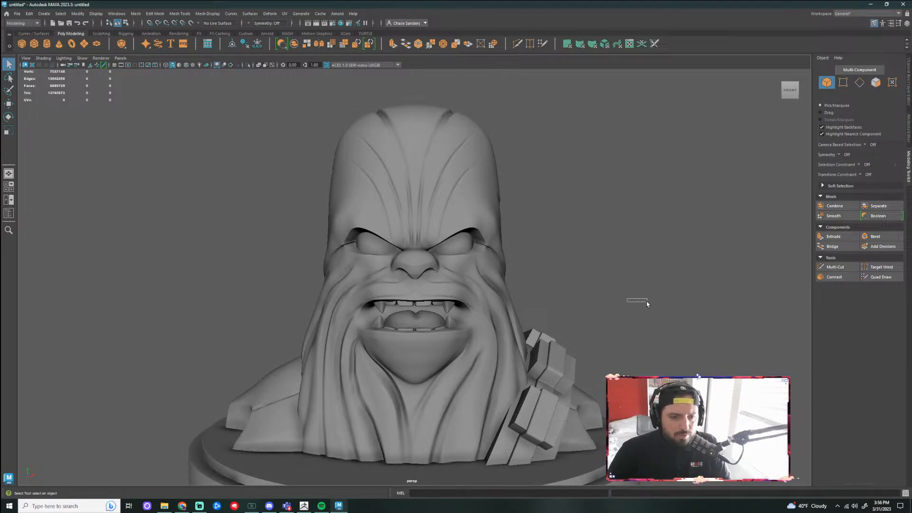
Examine the assembled bust from the back, sides and front, including where the shoulders and bandolier meet the base
{"action": "scroll", "coordinate": [621, 318], "scroll_direction": "down", "scroll_amount": 5}
{"action": "left_click_drag", "start_coordinate": [554, 305], "coordinate": [665, 304], "text": "alt"}
{"action": "scroll", "coordinate": [664, 304], "scroll_direction": "up", "scroll_amount": 8}
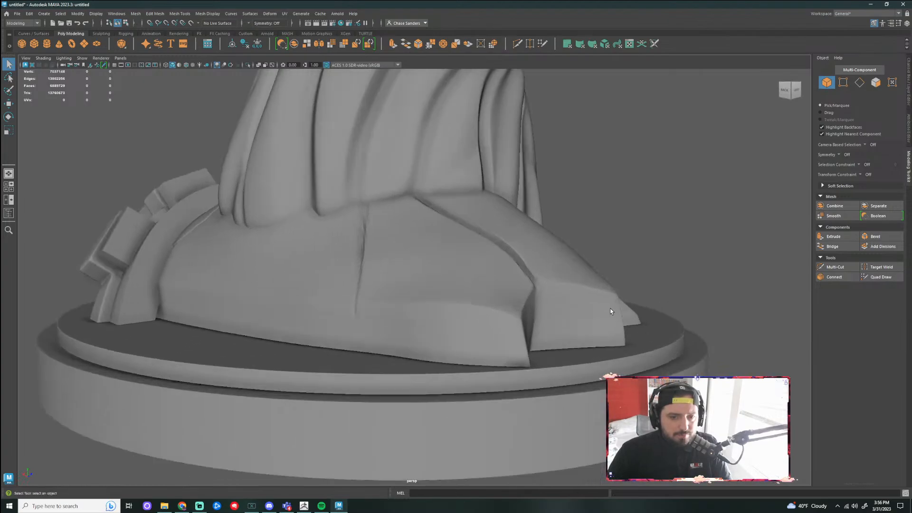
{"action": "left_click_drag", "start_coordinate": [691, 267], "coordinate": [576, 269], "text": "alt"}
{"action": "scroll", "coordinate": [685, 320], "scroll_direction": "down", "scroll_amount": 5}
{"action": "left_click_drag", "start_coordinate": [685, 320], "coordinate": [660, 243], "text": "alt"}
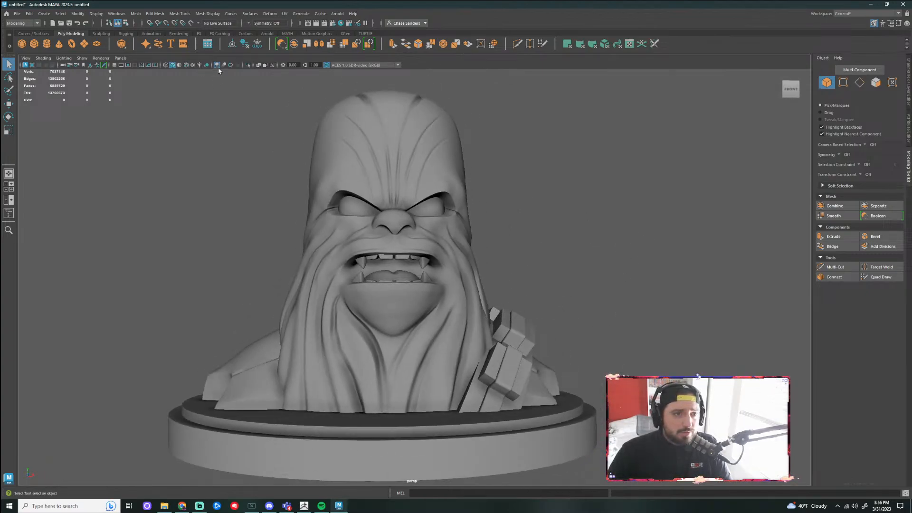
{"action": "left_click_drag", "start_coordinate": [621, 201], "coordinate": [588, 226], "text": "alt"}
{"action": "left_click_drag", "start_coordinate": [559, 298], "coordinate": [554, 249], "text": "alt"}
{"action": "middle_click_drag", "start_coordinate": [593, 235], "coordinate": [550, 255], "text": "alt"}
{"action": "scroll", "coordinate": [566, 293], "scroll_direction": "down", "scroll_amount": 5}
{"action": "scroll", "coordinate": [539, 288], "scroll_direction": "up", "scroll_amount": 5}
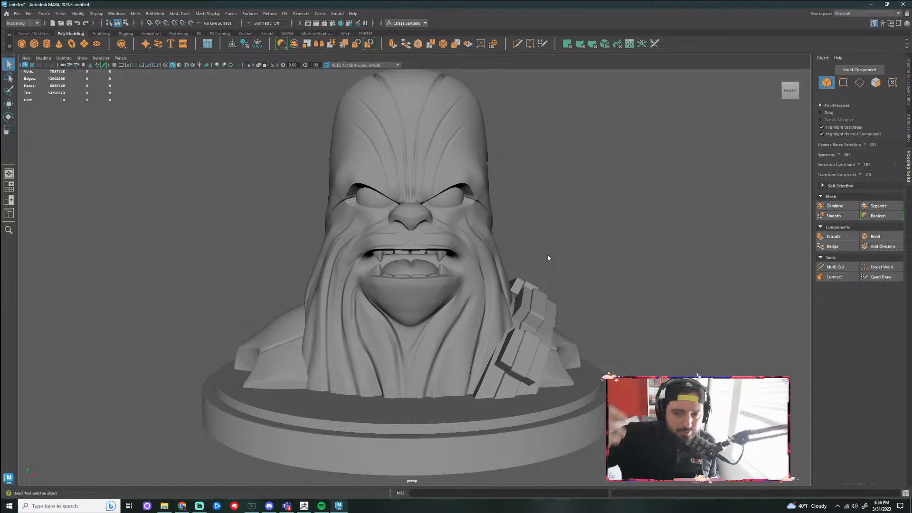
Create a display layer containing the selected head mesh and name it HeadHigh
{"action": "left_click", "coordinate": [909, 105]}
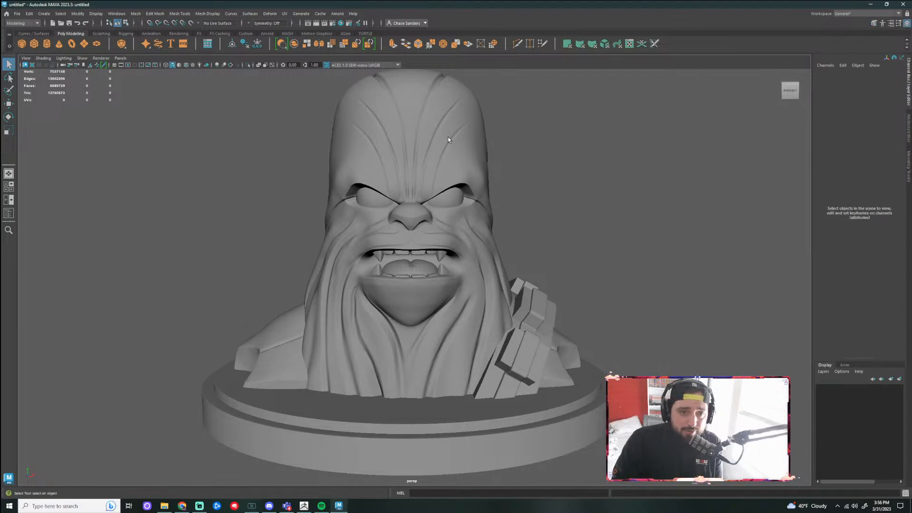
{"action": "left_click", "coordinate": [430, 140]}
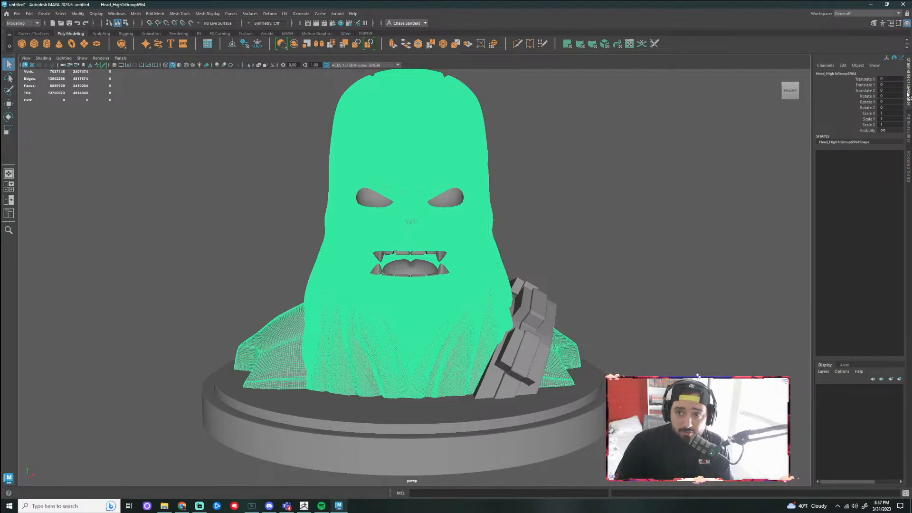
{"action": "left_click", "coordinate": [899, 379]}
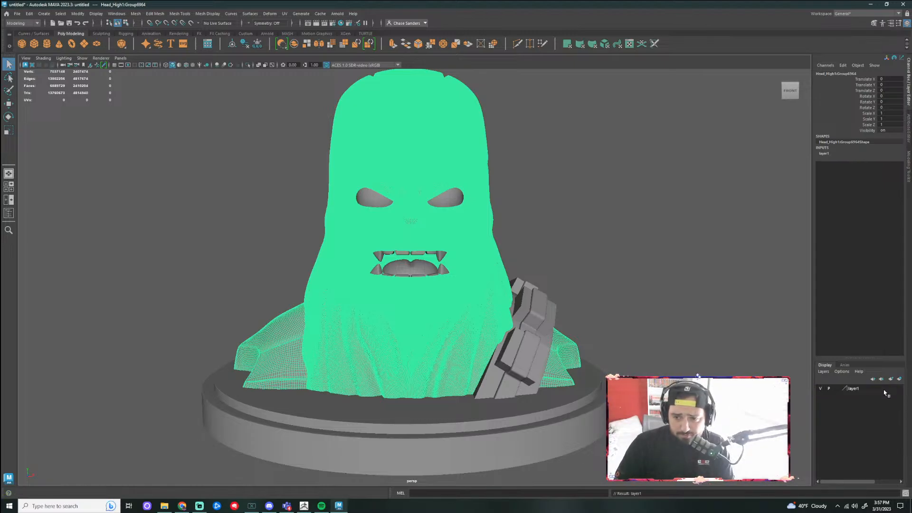
{"action": "double_click", "coordinate": [856, 389]}
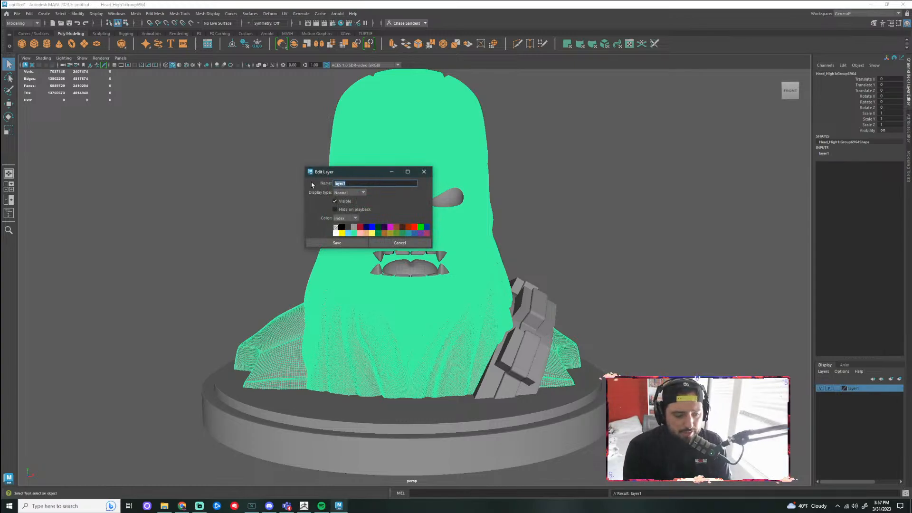
{"action": "type", "text": "Head"}
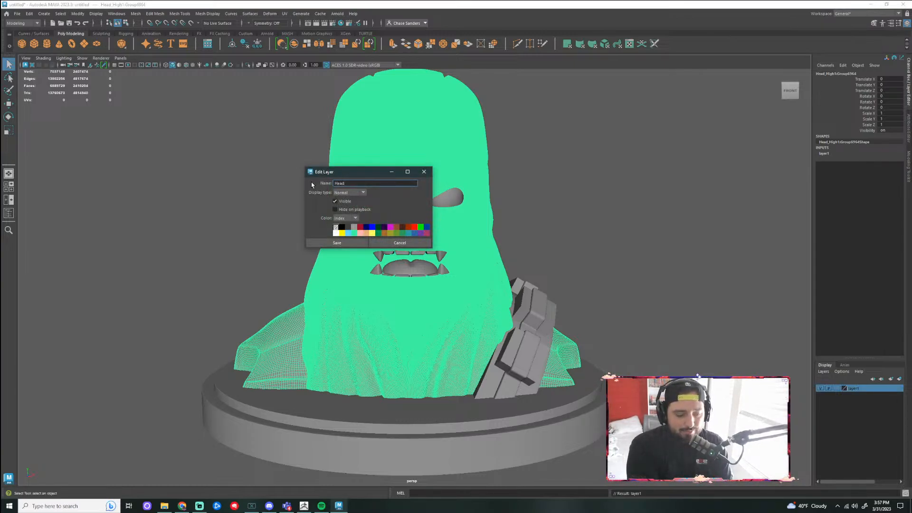
{"action": "type", "text": "High"}
{"action": "key", "text": "Tab"}
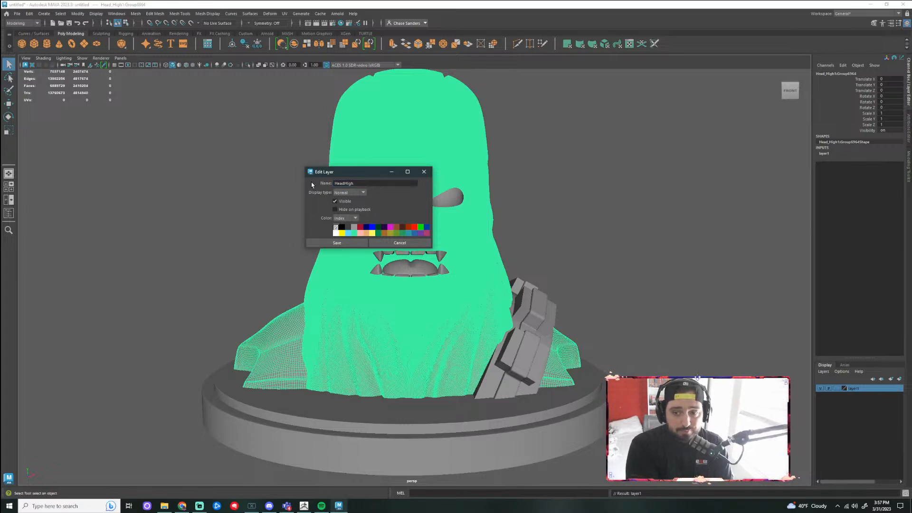
{"action": "left_click", "coordinate": [337, 242]}
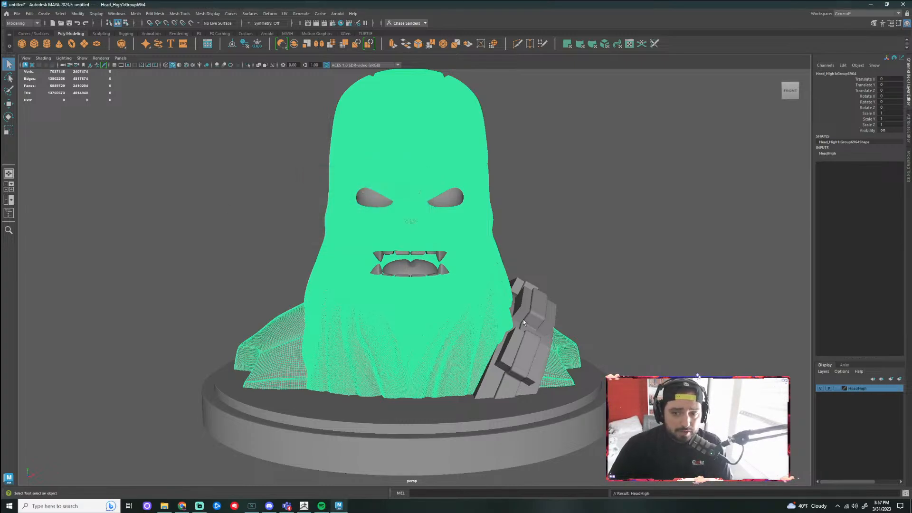
Deselect the head and toggle the HeadHigh layer's visibility several times, leaving the layer hidden
{"action": "left_click", "coordinate": [659, 279]}
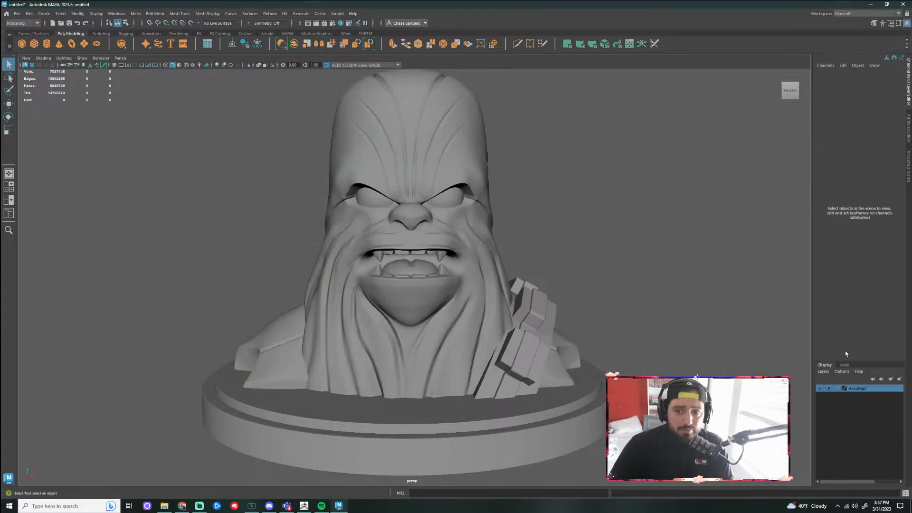
{"action": "left_click", "coordinate": [821, 389]}
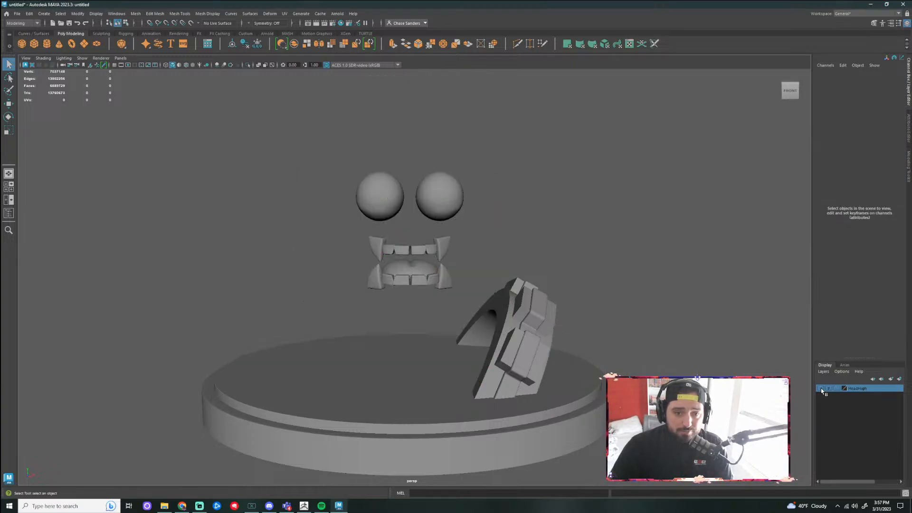
{"action": "left_click", "coordinate": [821, 389]}
{"action": "left_click", "coordinate": [821, 389]}
{"action": "left_click", "coordinate": [821, 389]}
{"action": "left_click", "coordinate": [821, 389]}
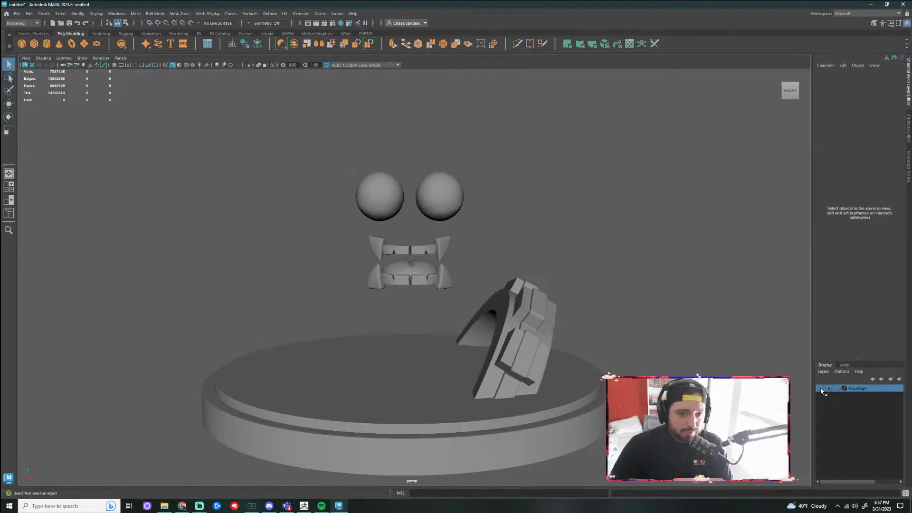
Toggle the HeadHigh display layer to check the separate meshes without the head, leaving the head shown
{"action": "left_click", "coordinate": [821, 388]}
{"action": "left_click", "coordinate": [821, 388]}
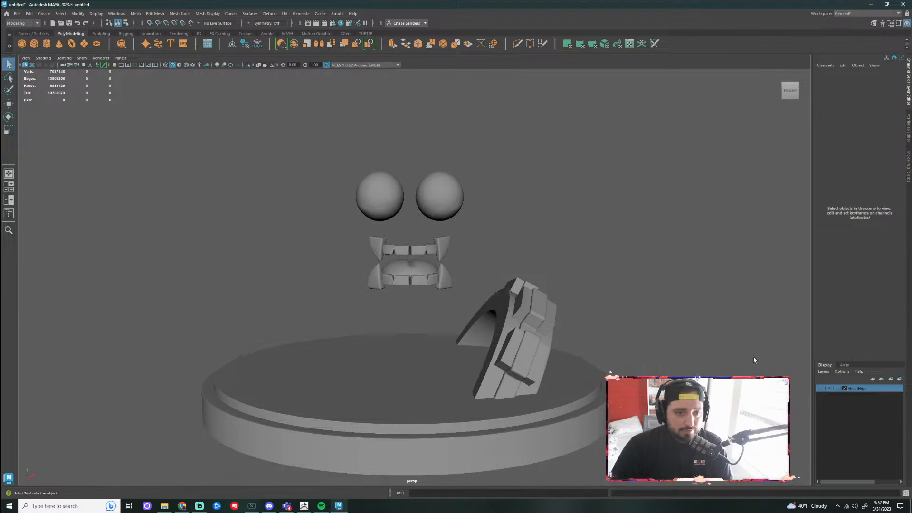
{"action": "left_click_drag", "start_coordinate": [642, 264], "coordinate": [615, 253], "text": "alt"}
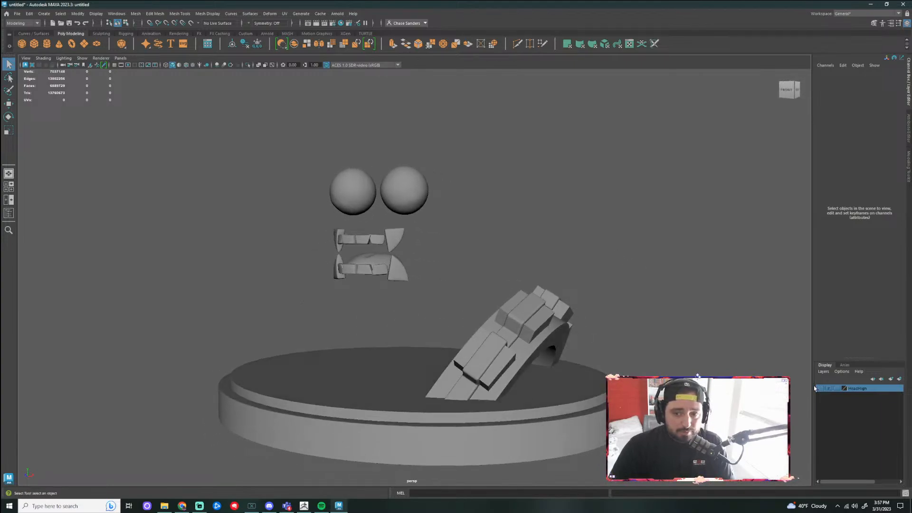
{"action": "left_click", "coordinate": [821, 389]}
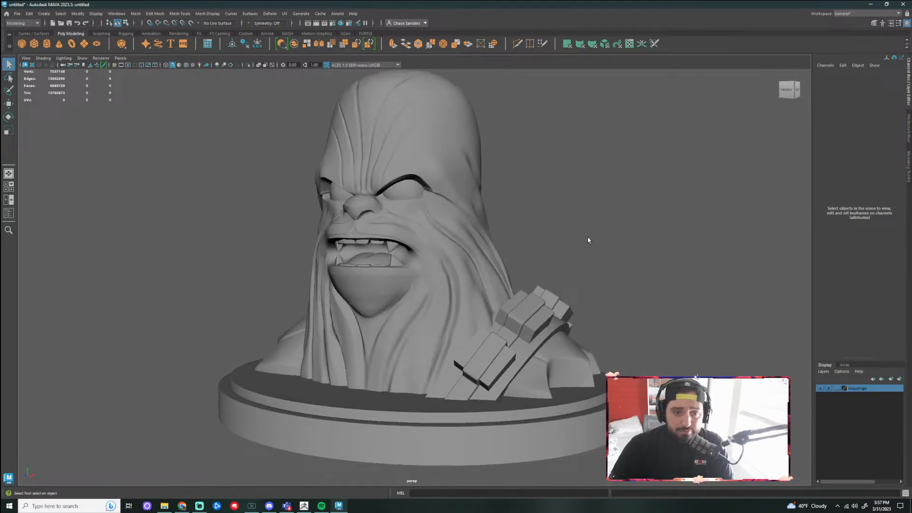
Create a display layer named EyesHigh containing the eyes mesh
{"action": "left_click_drag", "start_coordinate": [588, 240], "coordinate": [597, 259], "text": "alt"}
{"action": "left_click", "coordinate": [430, 198]}
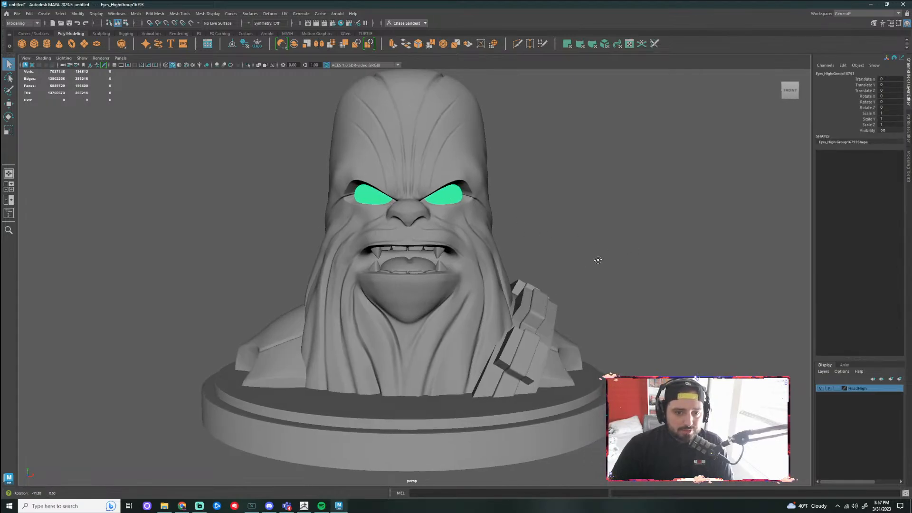
{"action": "left_click", "coordinate": [899, 380]}
{"action": "double_click", "coordinate": [877, 389]}
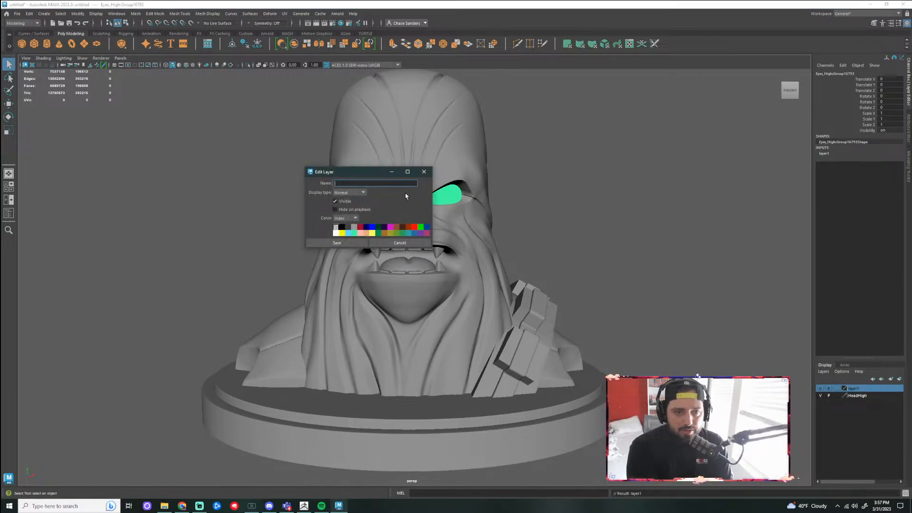
{"action": "type", "text": "Eyes"}
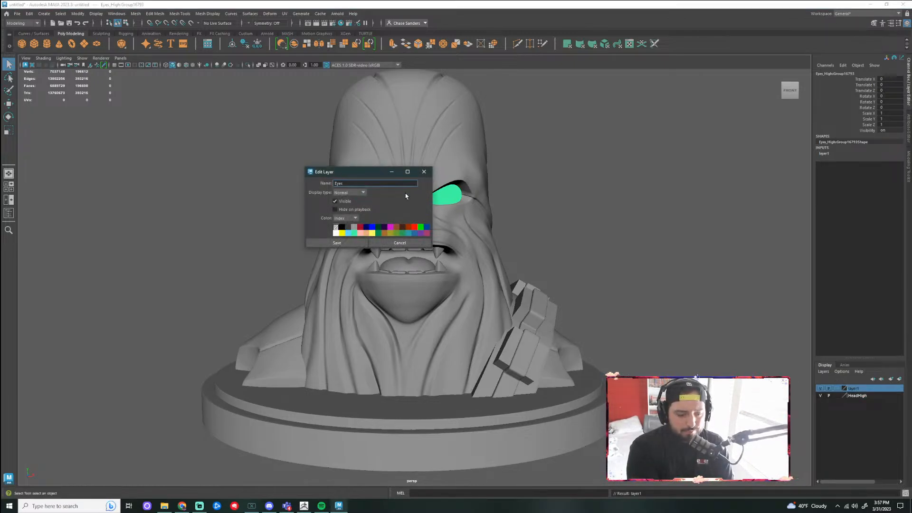
{"action": "type", "text": "High"}
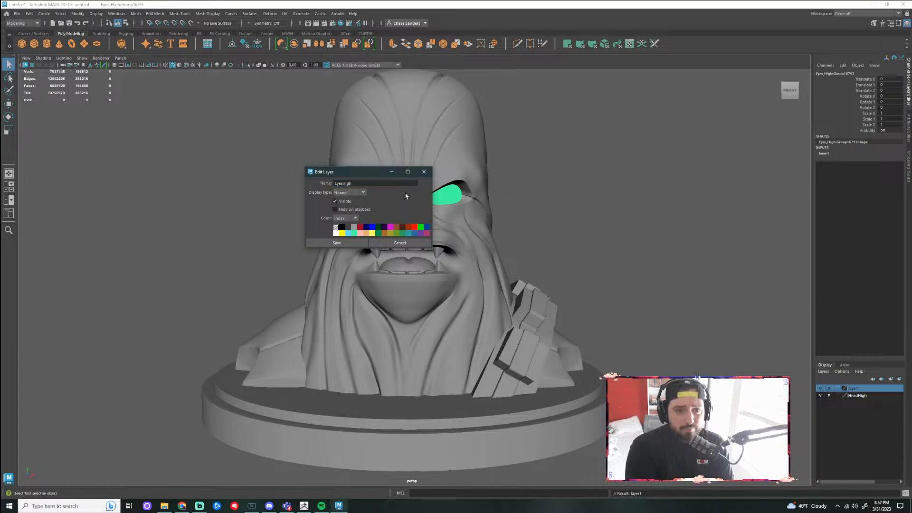
{"action": "left_click", "coordinate": [313, 243]}
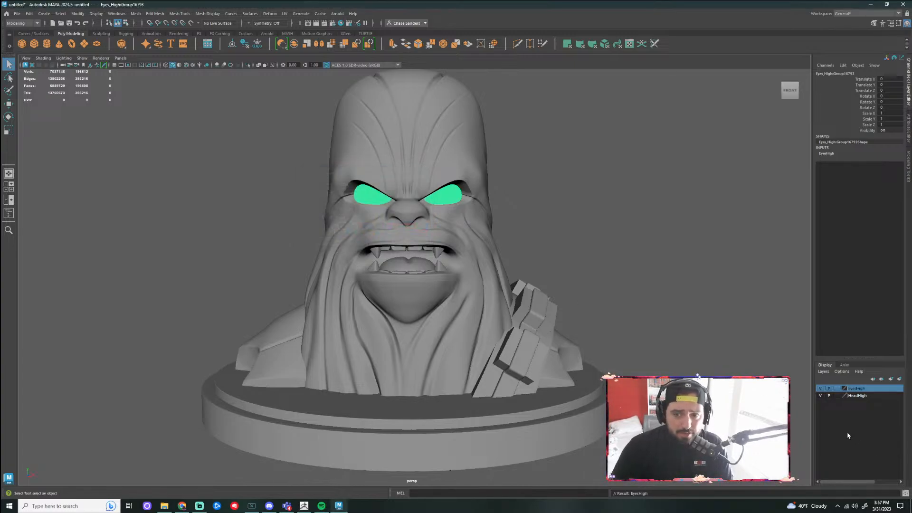
Create a display layer named Teeth containing the teeth mesh
{"action": "left_click", "coordinate": [414, 250]}
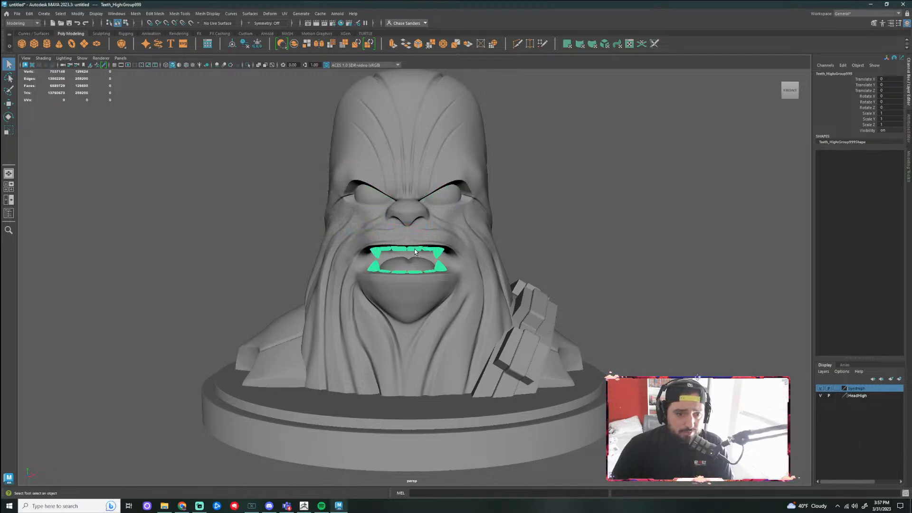
{"action": "left_click", "coordinate": [900, 379]}
{"action": "double_click", "coordinate": [852, 389]}
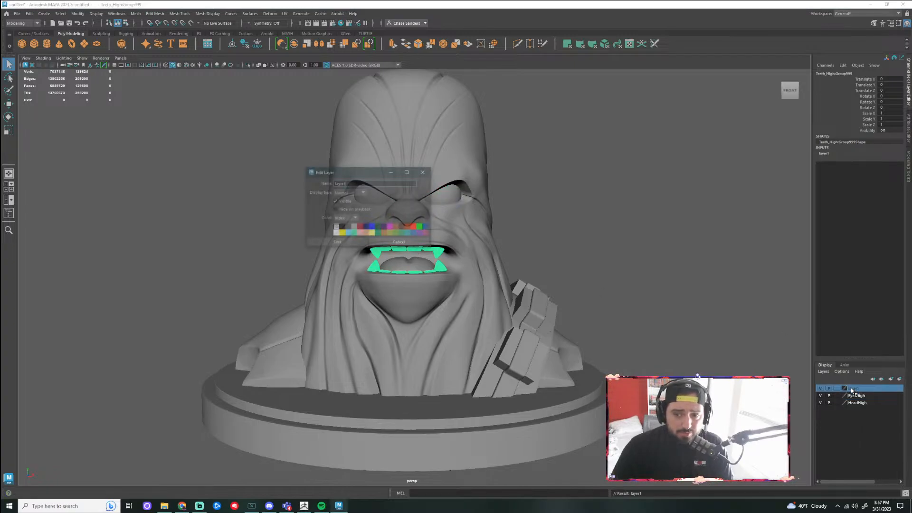
{"action": "key", "text": "BackSpace"}
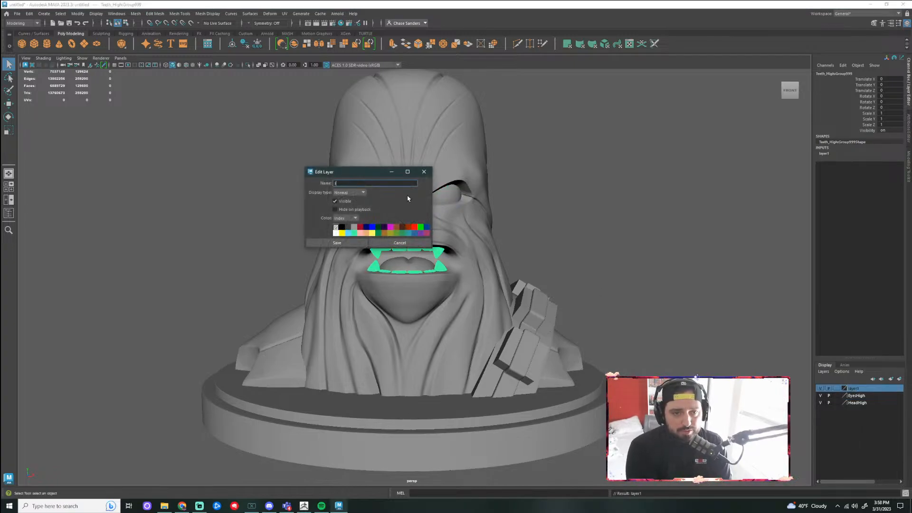
{"action": "type", "text": "Teeth"}
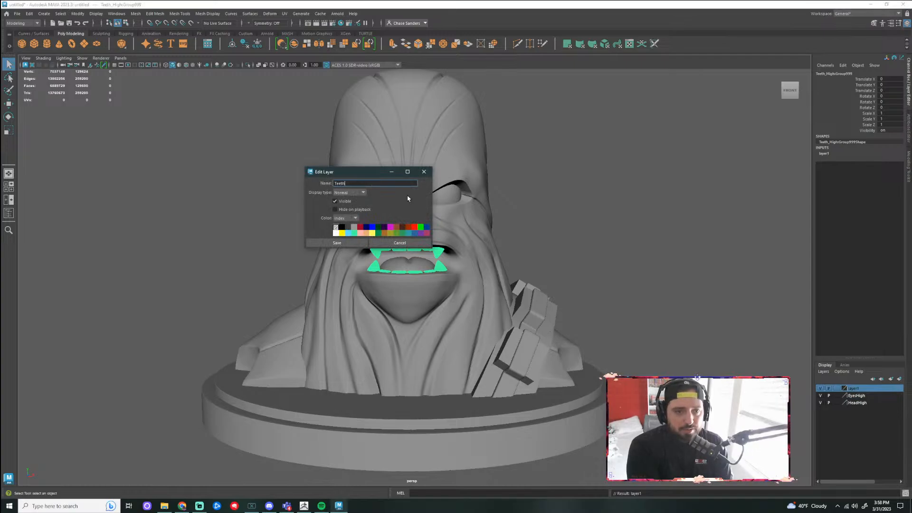
{"action": "key", "text": "Return"}
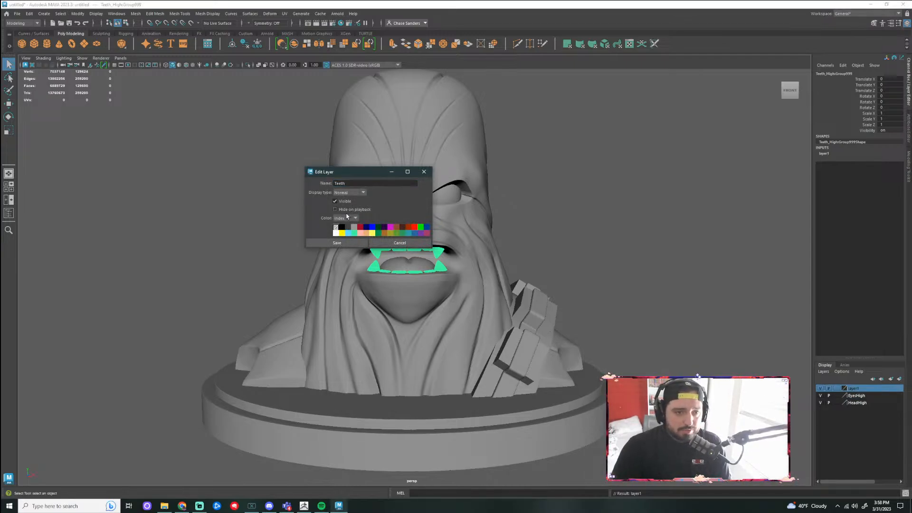
{"action": "left_click", "coordinate": [335, 242]}
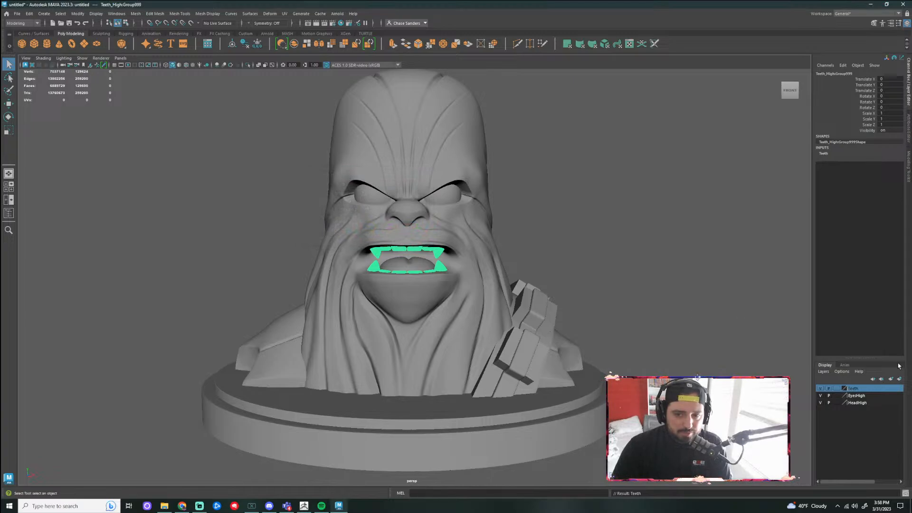
Select parts of the tongue inside the mouth to check how its mesh was imported
{"action": "left_click", "coordinate": [418, 269]}
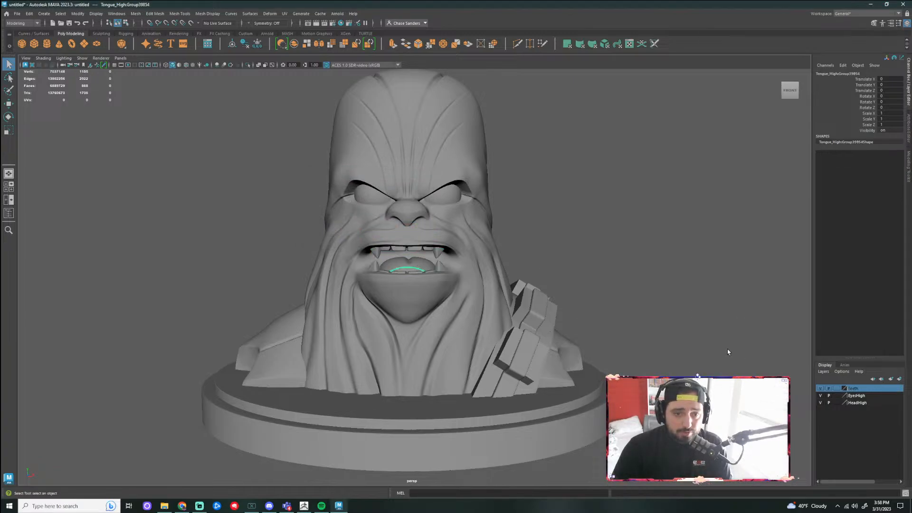
{"action": "scroll", "coordinate": [586, 257], "scroll_direction": "up", "scroll_amount": 5}
{"action": "left_click_drag", "start_coordinate": [675, 227], "coordinate": [668, 267], "text": "alt"}
{"action": "left_click", "coordinate": [460, 299]}
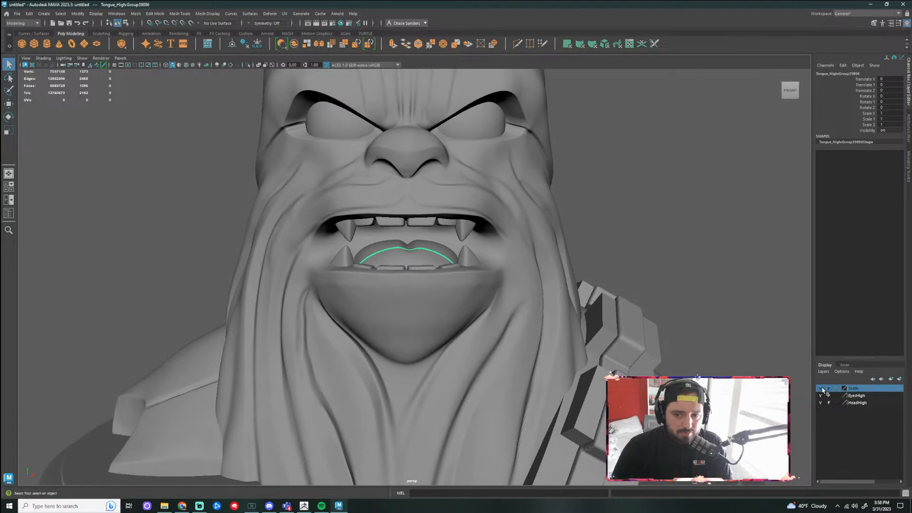
Create a display layer named BandolierHigh containing the bandolier mesh on the shoulder
{"action": "scroll", "coordinate": [598, 312], "scroll_direction": "down", "scroll_amount": 3}
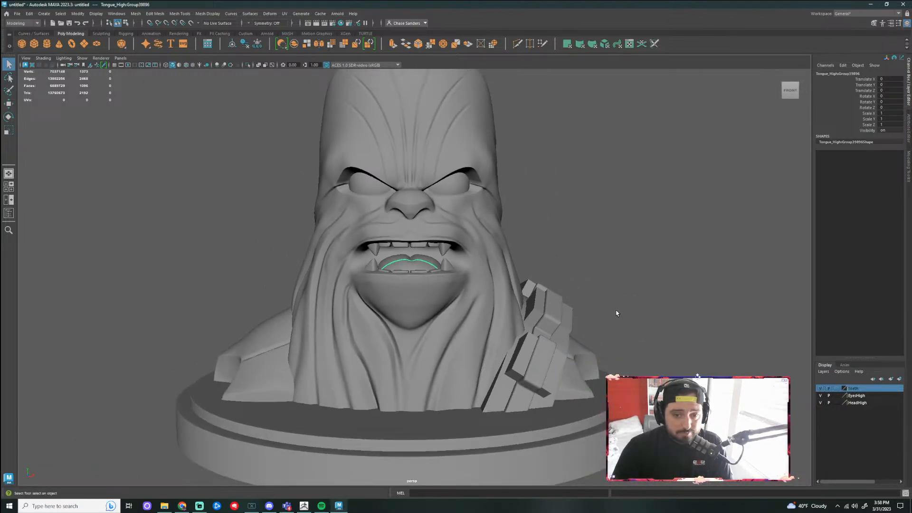
{"action": "left_click", "coordinate": [536, 315]}
{"action": "left_click", "coordinate": [899, 378]}
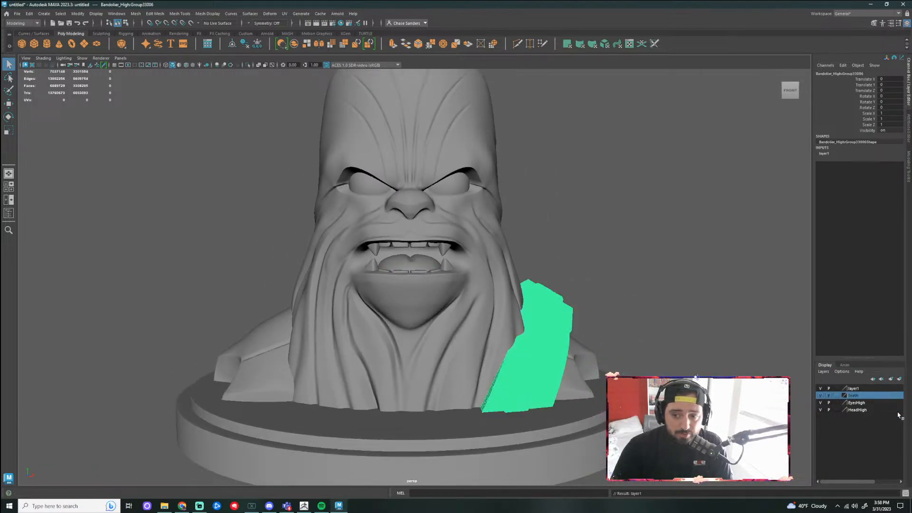
{"action": "double_click", "coordinate": [859, 390]}
{"action": "type", "text": "Band"}
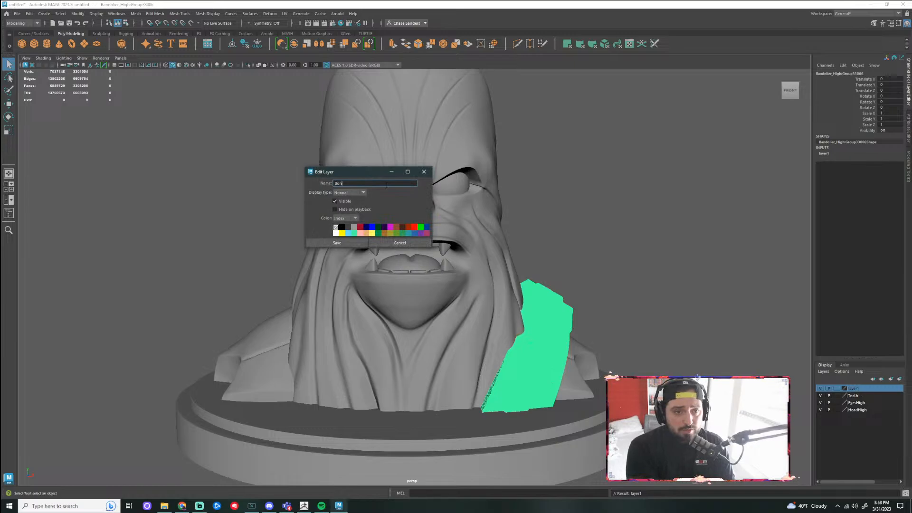
{"action": "key", "text": "BackSpace"}
{"action": "key", "text": "BackSpace"}
{"action": "type", "text": "ando"}
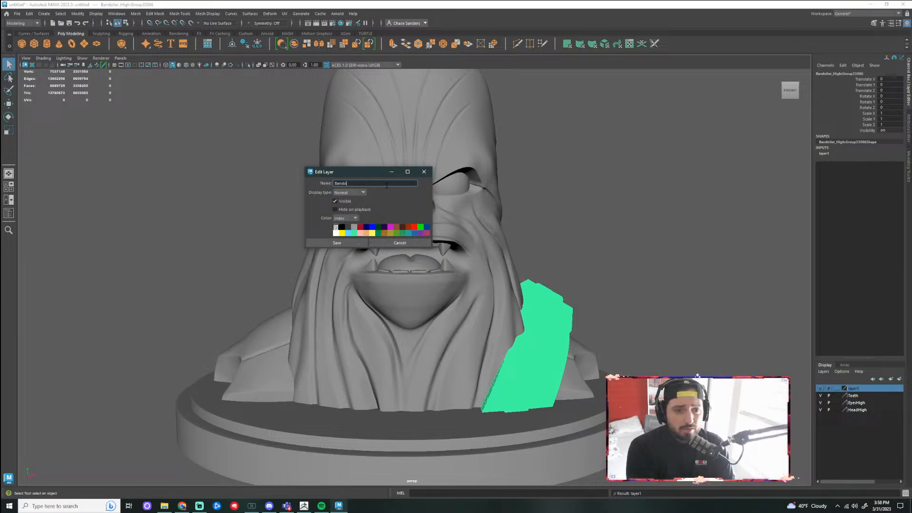
{"action": "type", "text": "lierH"}
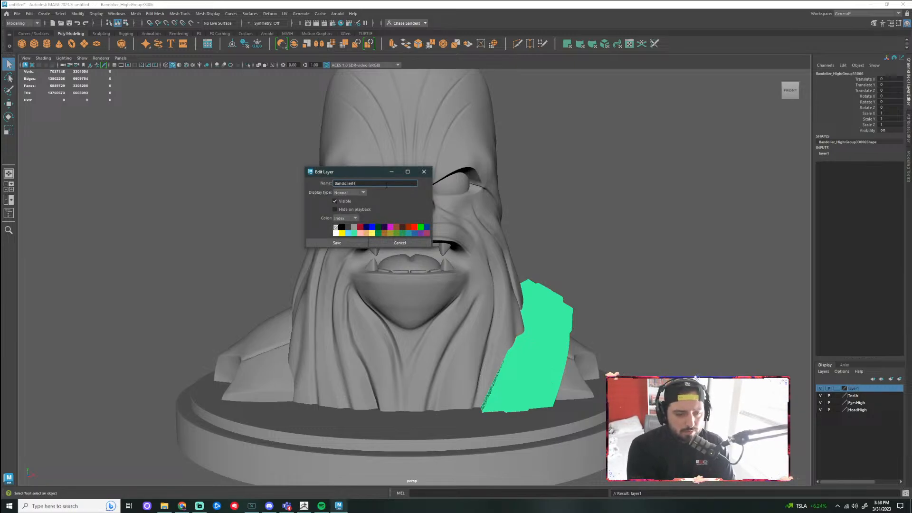
{"action": "type", "text": "igh"}
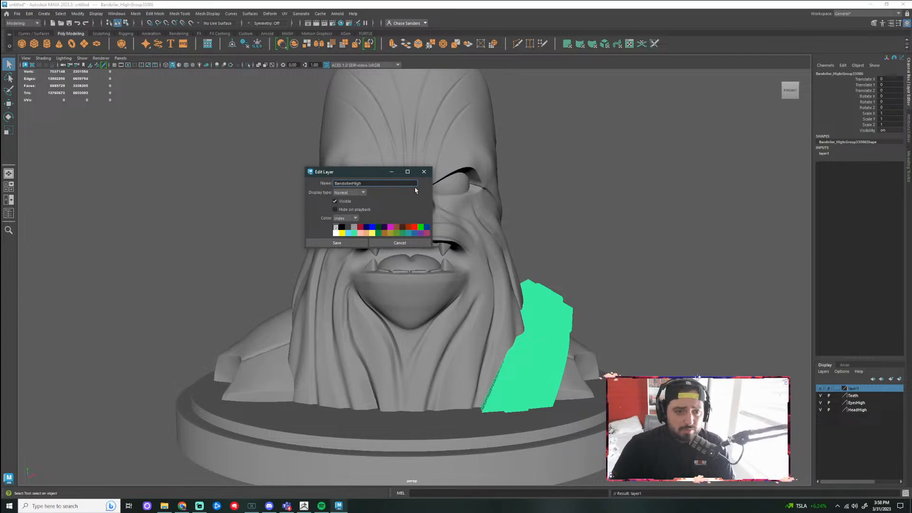
{"action": "left_click", "coordinate": [348, 243]}
Create a display layer named BaseHigh containing the round sculpt base
{"action": "left_click", "coordinate": [596, 440]}
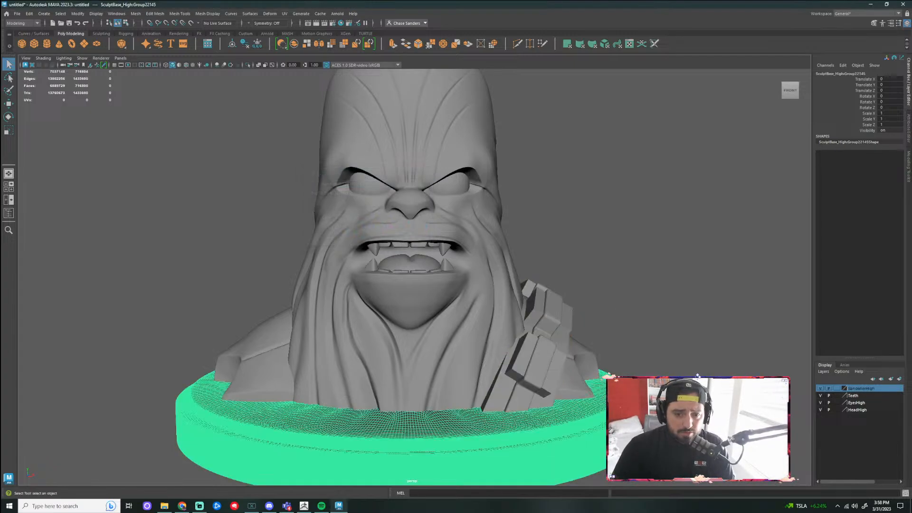
{"action": "left_click", "coordinate": [899, 378]}
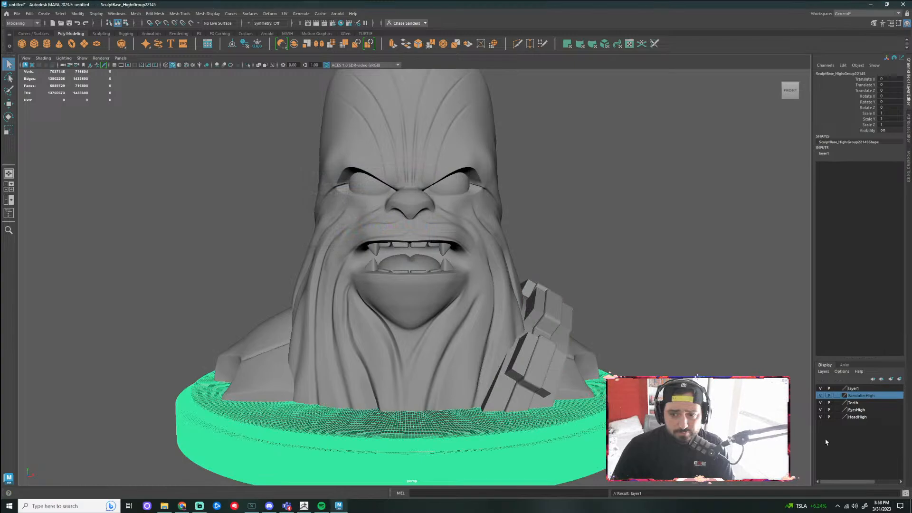
{"action": "double_click", "coordinate": [854, 389]}
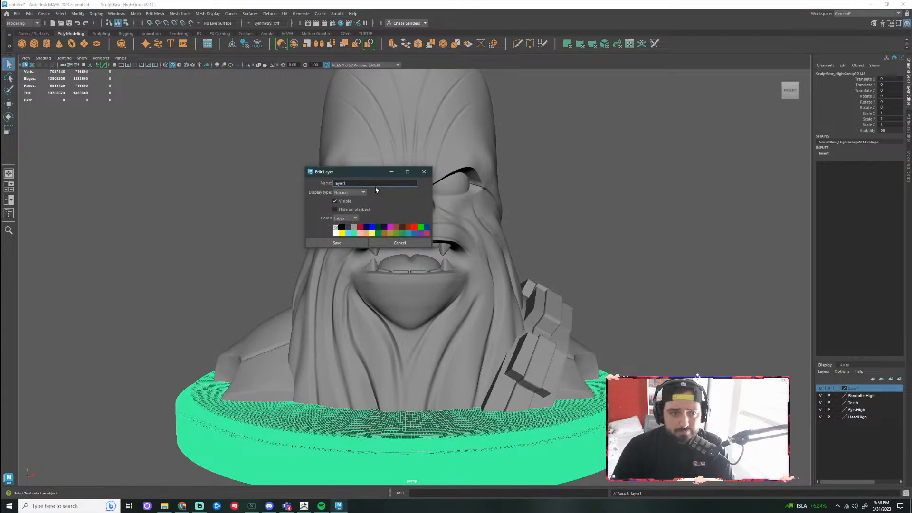
{"action": "key", "text": "BackSpace"}
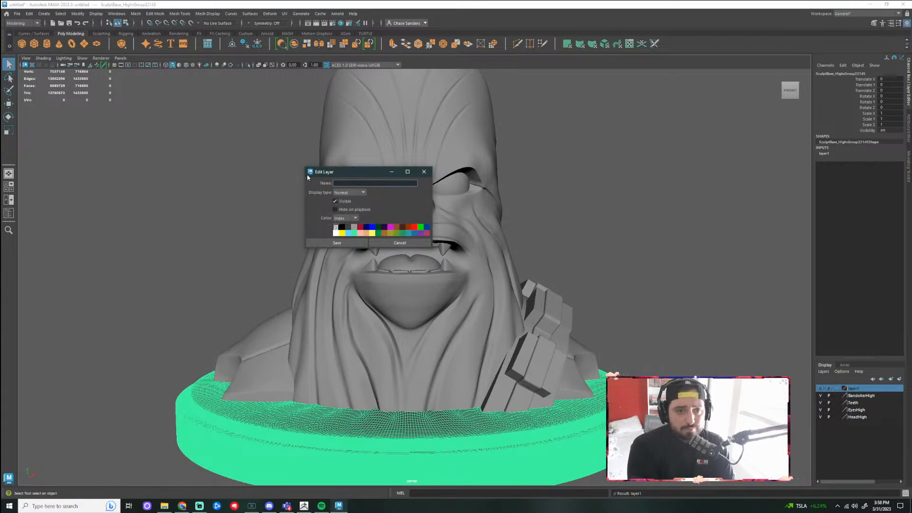
{"action": "type", "text": "BaseHigh"}
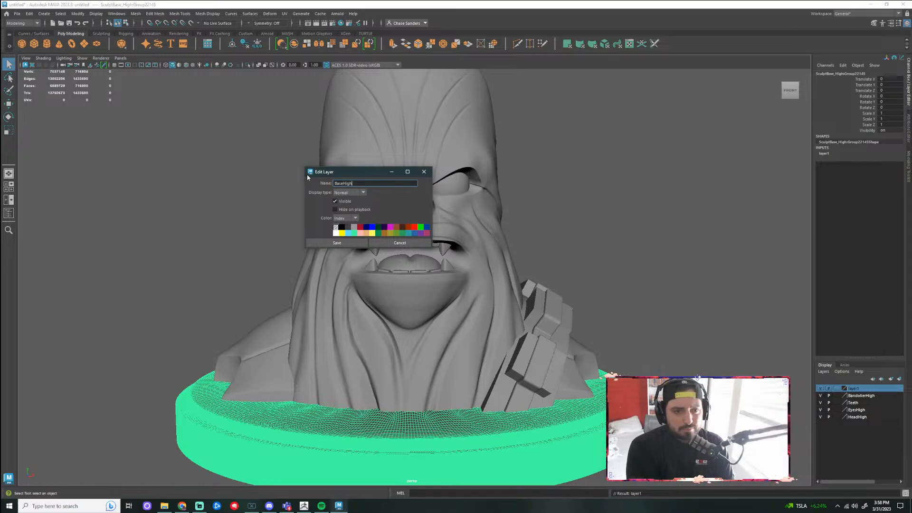
{"action": "left_click", "coordinate": [336, 243]}
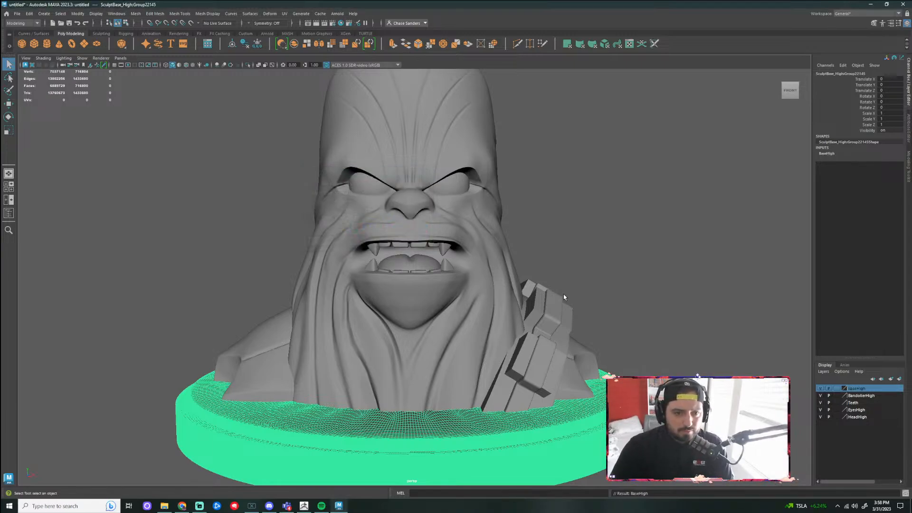
Hide all five display layers and delete the tongue pieces that are not assigned to any layer
{"action": "left_click", "coordinate": [820, 388]}
{"action": "left_click", "coordinate": [821, 395]}
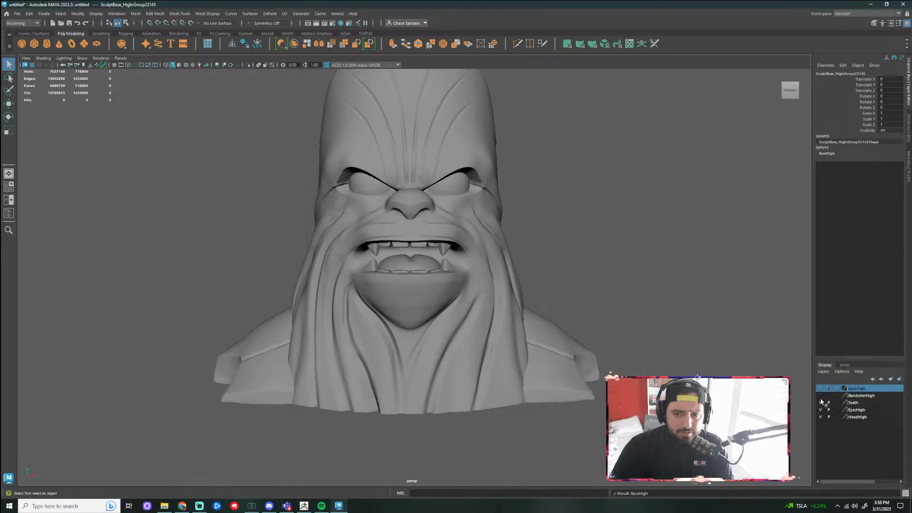
{"action": "left_click", "coordinate": [820, 402]}
{"action": "left_click", "coordinate": [820, 409]}
{"action": "left_click", "coordinate": [820, 417]}
{"action": "left_click_drag", "start_coordinate": [494, 223], "coordinate": [428, 267]}
{"action": "key", "text": "Delete"}
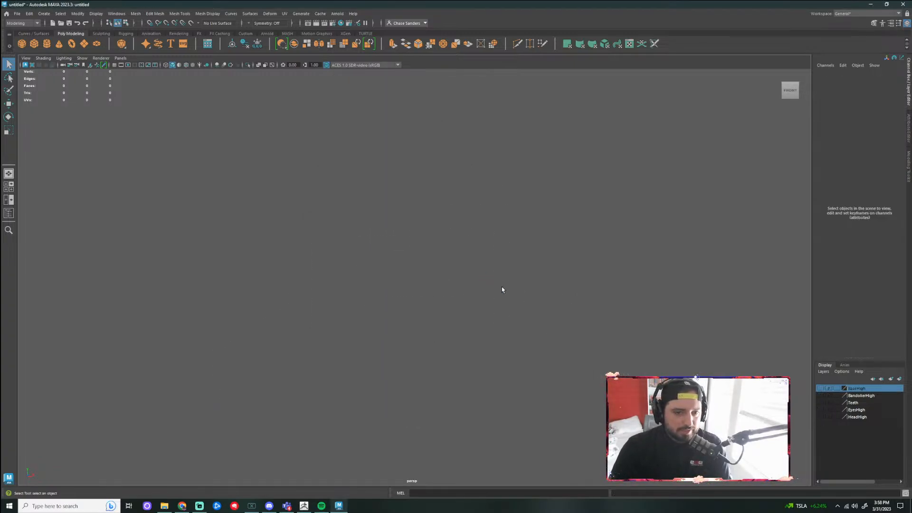
Switch to ZBrush and merge the Tongue subtool's visible polygons into a single polygroup
{"action": "left_click", "coordinate": [304, 505]}
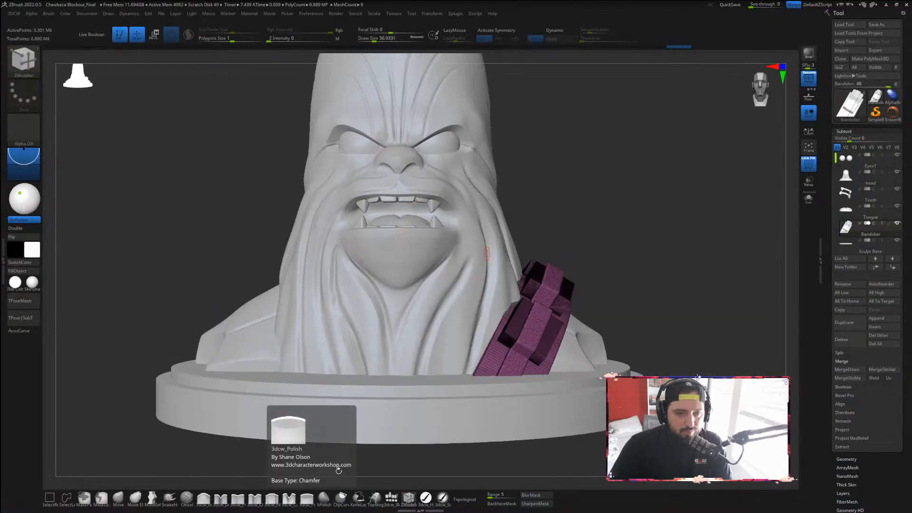
{"action": "left_click", "coordinate": [862, 211]}
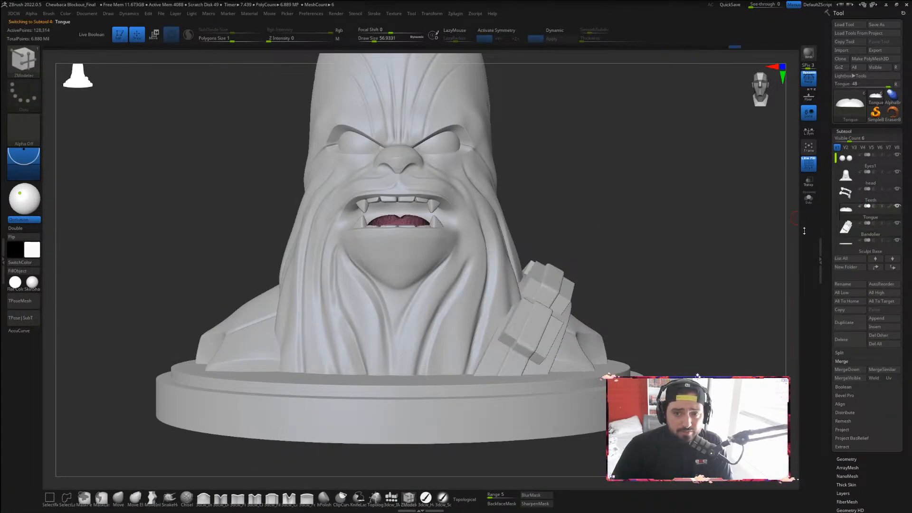
{"action": "left_click_drag", "start_coordinate": [533, 204], "coordinate": [589, 207]}
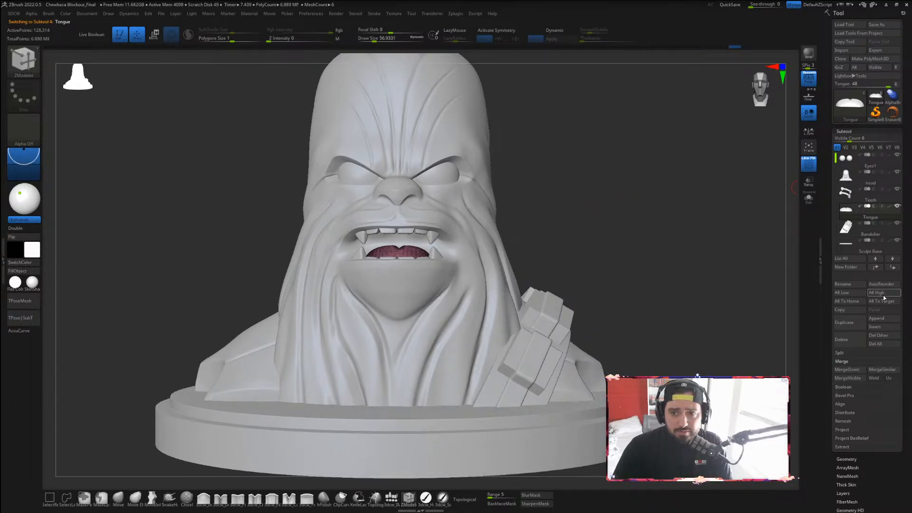
{"action": "left_click_drag", "start_coordinate": [576, 218], "coordinate": [600, 259]}
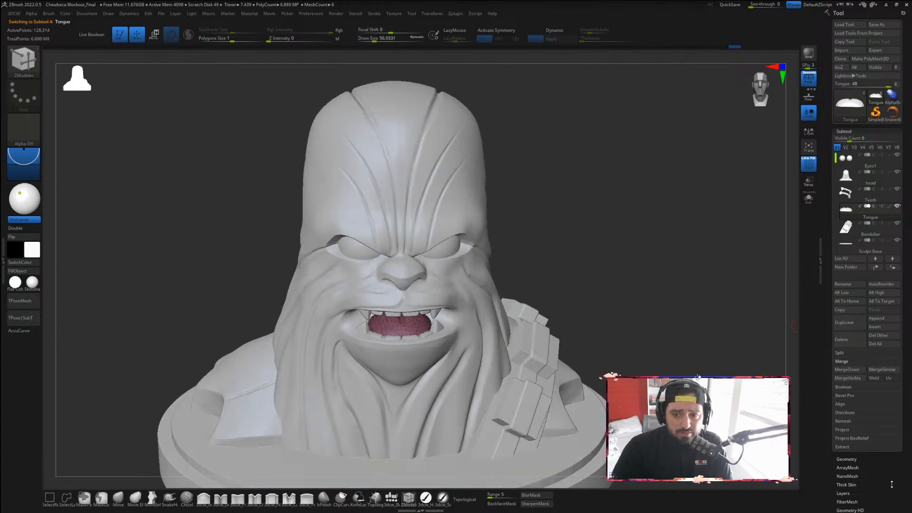
{"action": "left_click_drag", "start_coordinate": [892, 484], "coordinate": [851, 166]}
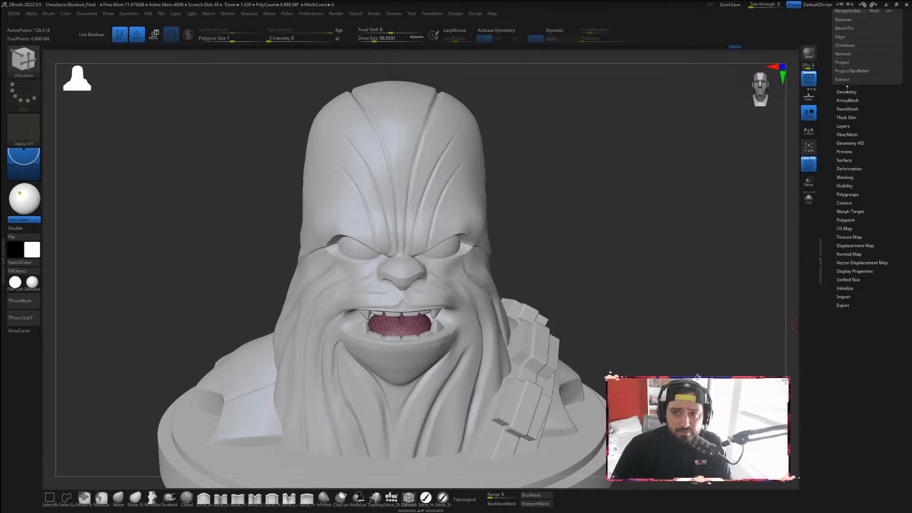
{"action": "left_click", "coordinate": [853, 193]}
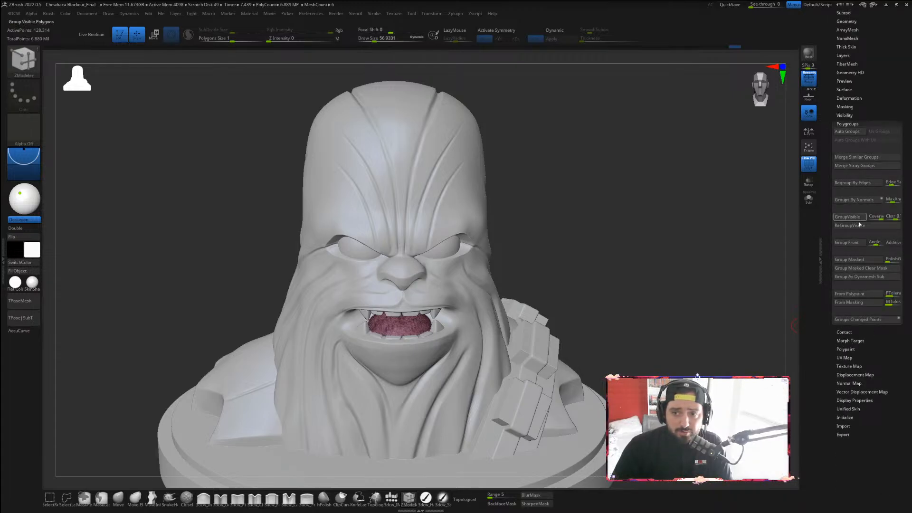
{"action": "left_click", "coordinate": [852, 219]}
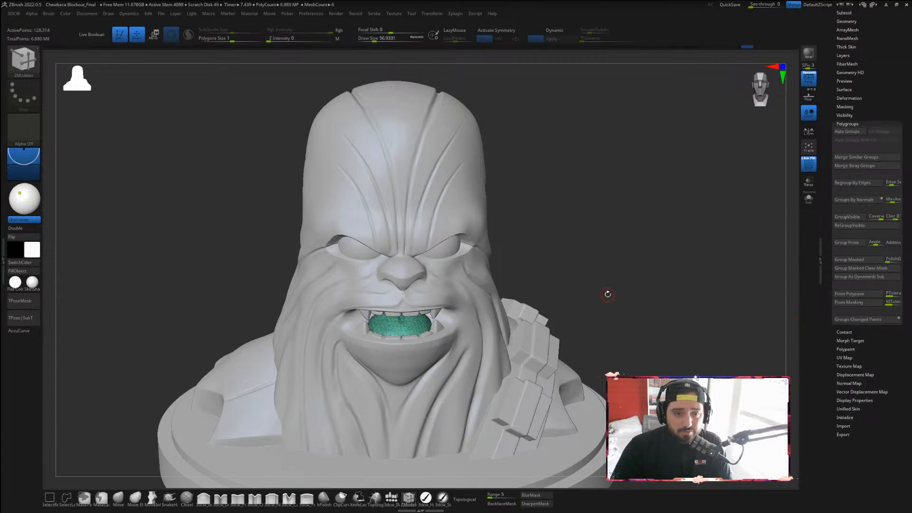
{"action": "left_click_drag", "start_coordinate": [599, 284], "coordinate": [641, 242], "text": "alt"}
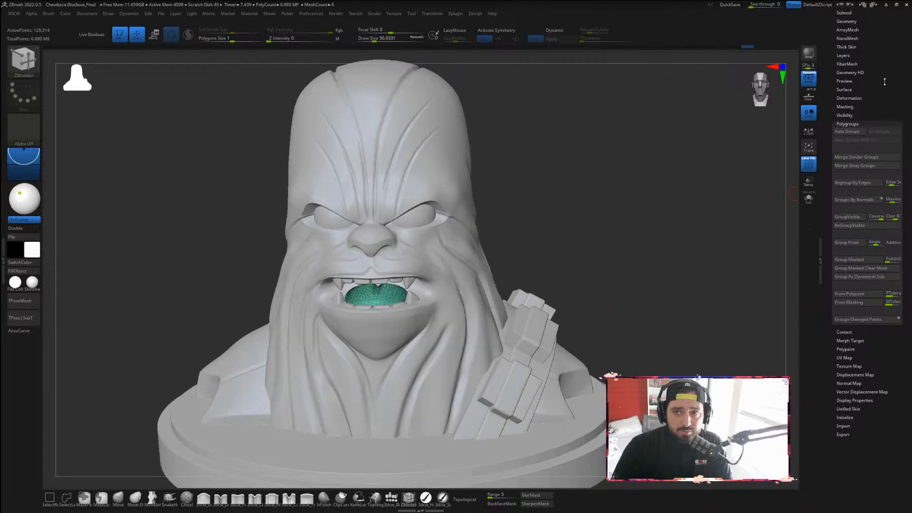
Export the tongue as an OBJ to the HighPolyMesh folder, overwriting the existing Tongue_High file
{"action": "scroll", "coordinate": [884, 72], "scroll_direction": "up", "scroll_amount": 5}
{"action": "left_click", "coordinate": [885, 50]}
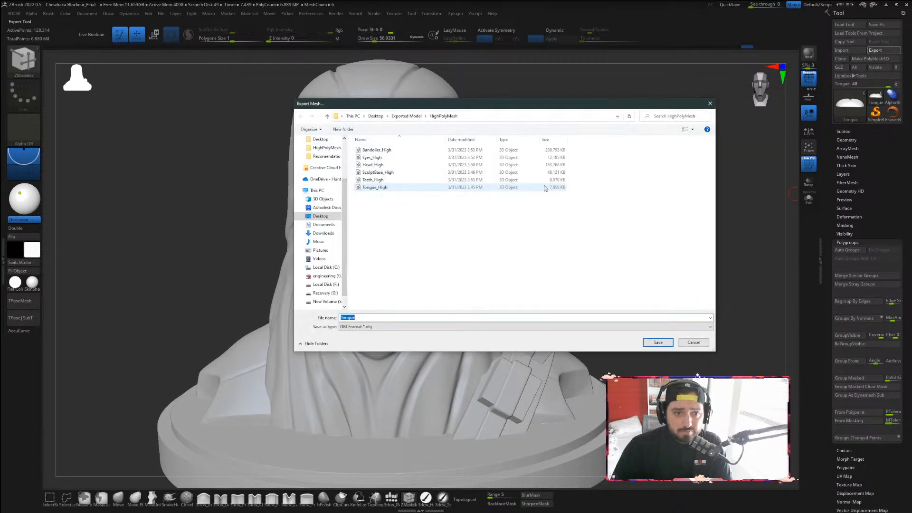
{"action": "left_click", "coordinate": [384, 188]}
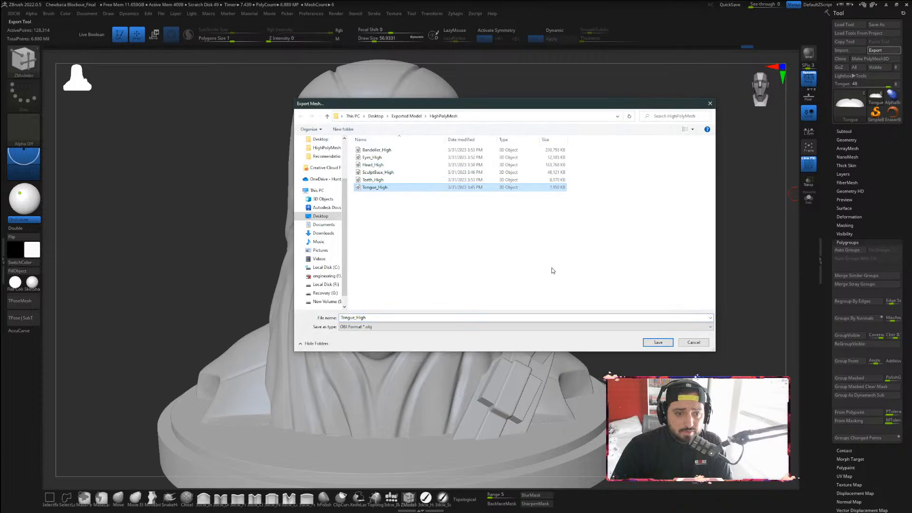
{"action": "left_click", "coordinate": [654, 345]}
{"action": "left_click", "coordinate": [471, 256]}
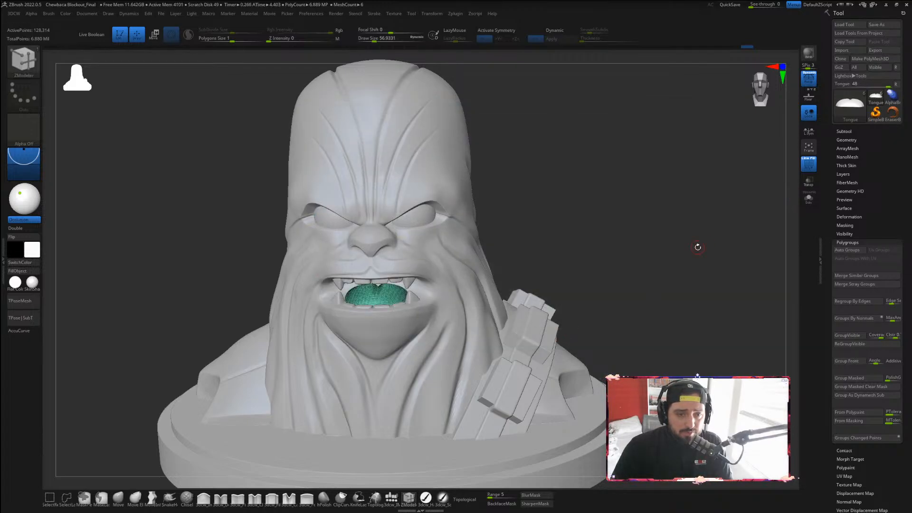
Return to Maya and make all five display layers visible
{"action": "left_click", "coordinate": [886, 5]}
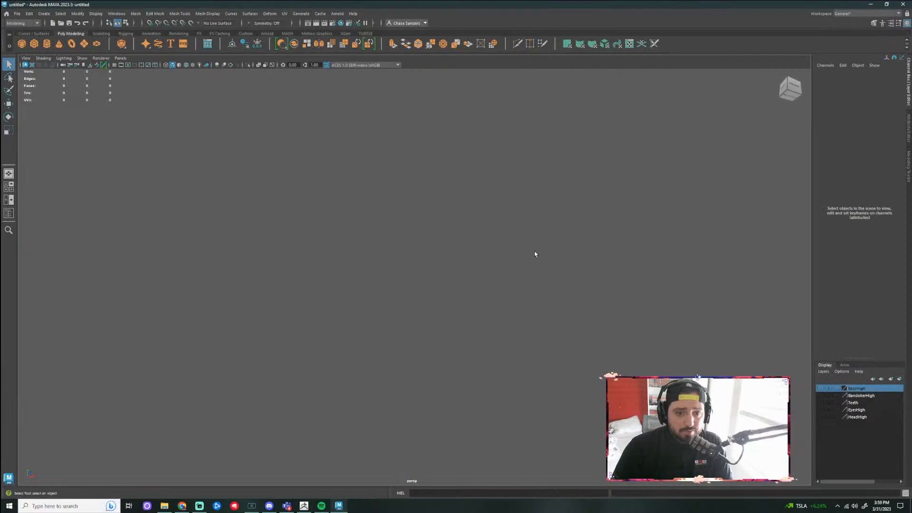
{"action": "left_click_drag", "start_coordinate": [820, 388], "coordinate": [820, 416]}
{"action": "left_click_drag", "start_coordinate": [675, 256], "coordinate": [619, 256], "text": "alt"}
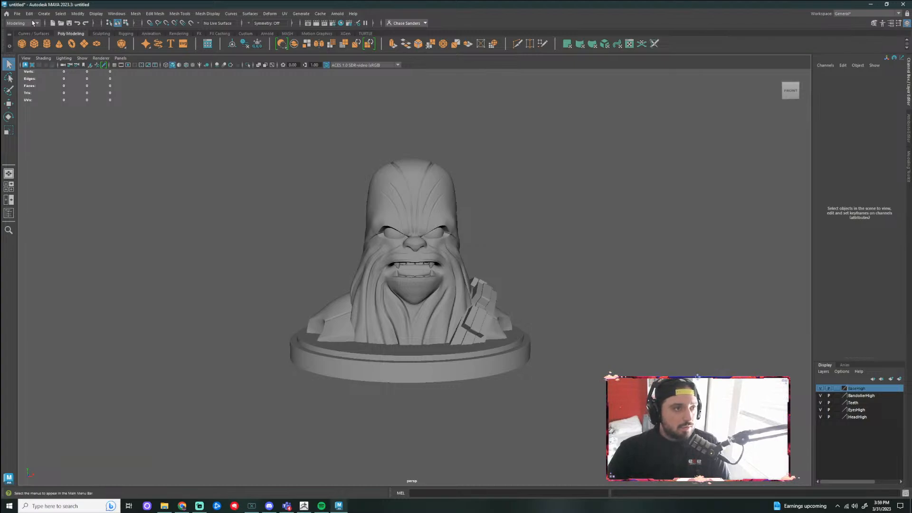
{"action": "left_click", "coordinate": [17, 14]}
{"action": "left_click", "coordinate": [36, 93]}
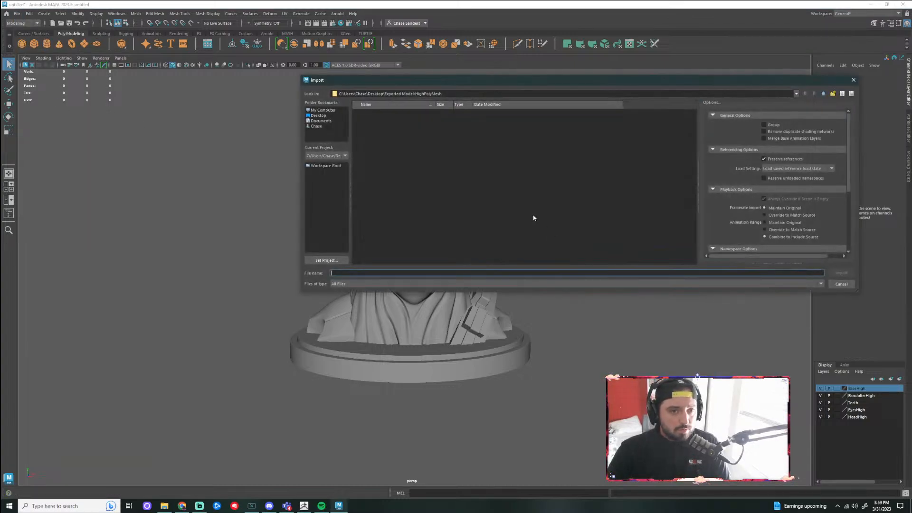
{"action": "left_click", "coordinate": [316, 116]}
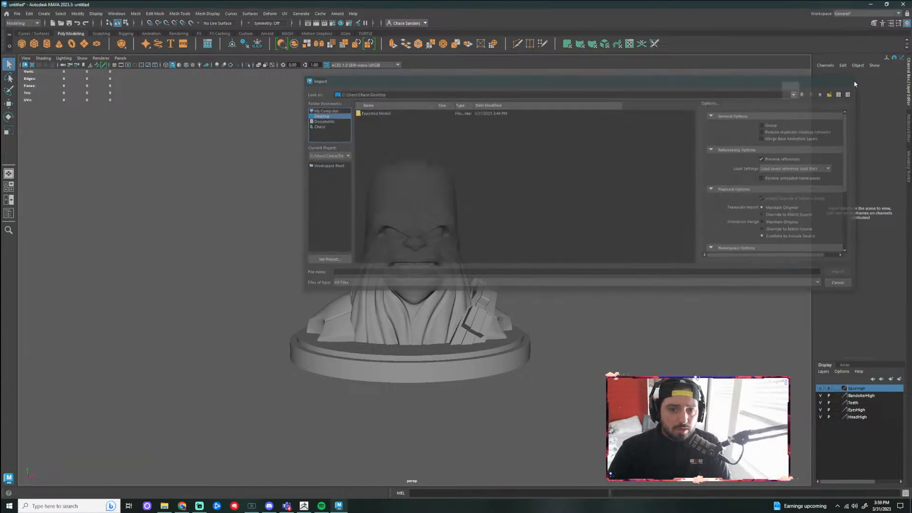
{"action": "left_click", "coordinate": [854, 79]}
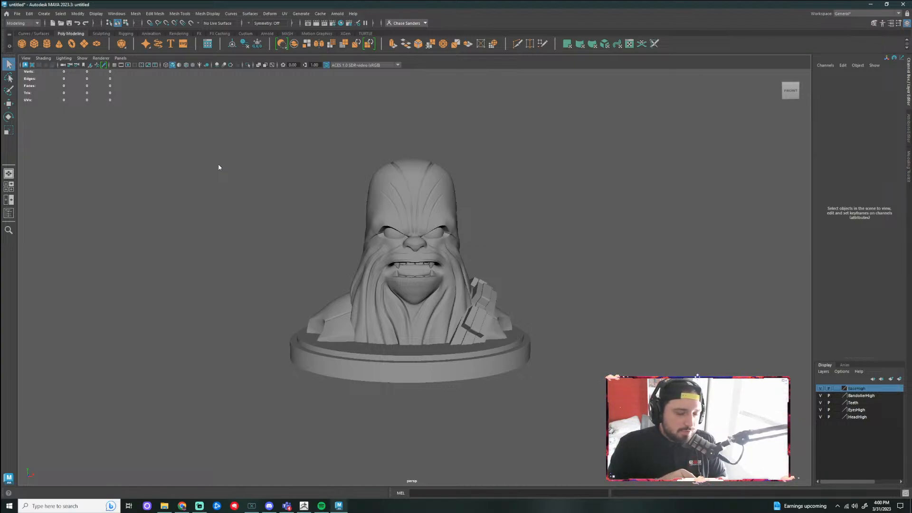
Import Tongue_High.obj from the HighPolyMesh folder into the scene
{"action": "key", "text": "alt+f"}
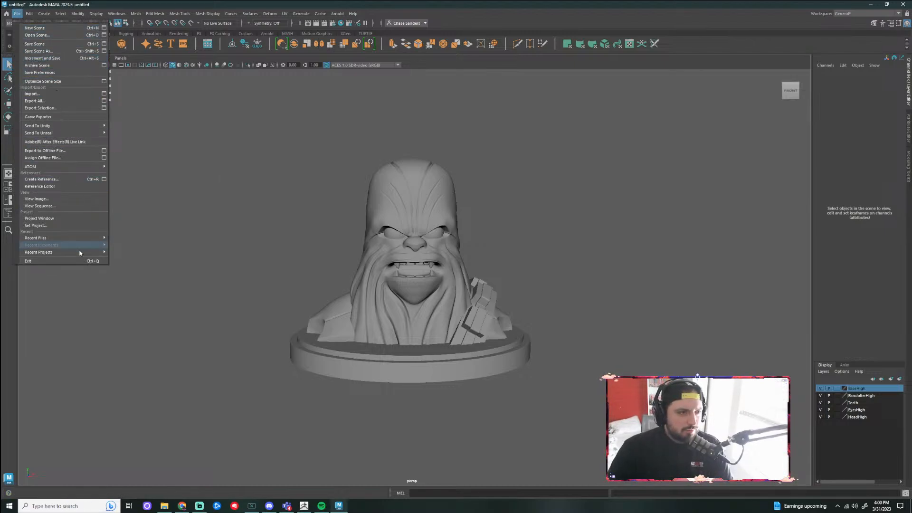
{"action": "left_click", "coordinate": [76, 95]}
{"action": "left_click", "coordinate": [394, 144]}
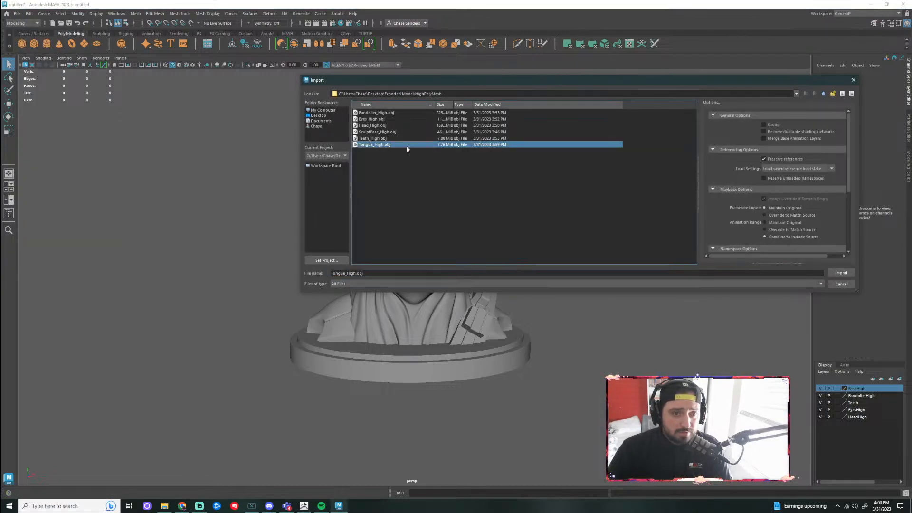
{"action": "left_click", "coordinate": [841, 273]}
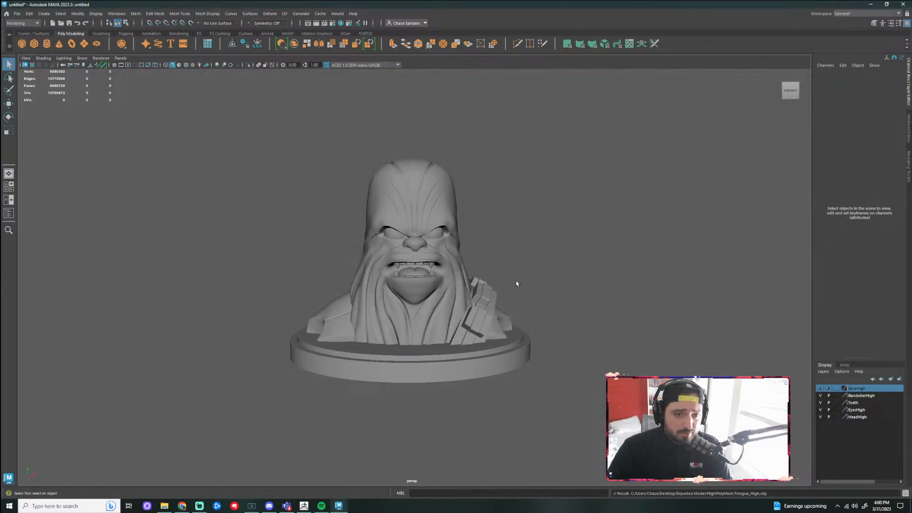
Create a display layer named TongueHigh containing the imported tongue mesh
{"action": "left_click", "coordinate": [417, 270]}
{"action": "scroll", "coordinate": [553, 249], "scroll_direction": "up", "scroll_amount": 5}
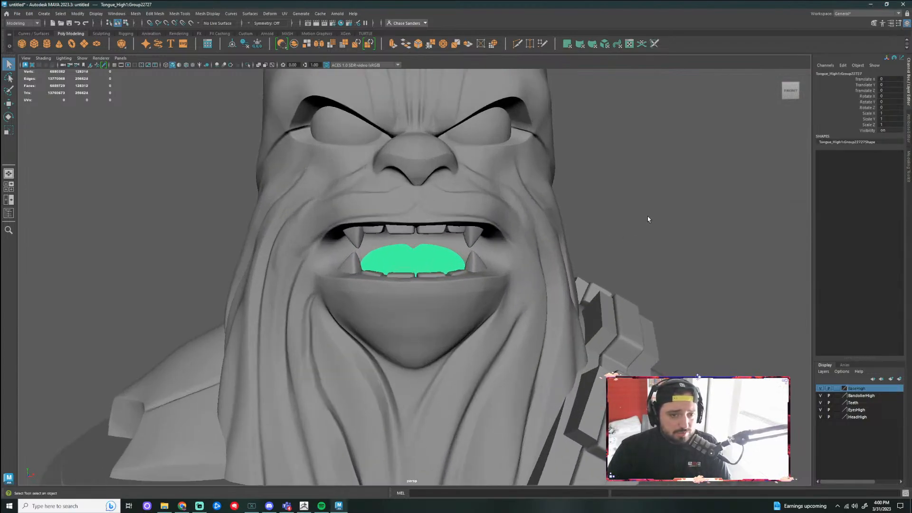
{"action": "scroll", "coordinate": [679, 255], "scroll_direction": "down", "scroll_amount": 2}
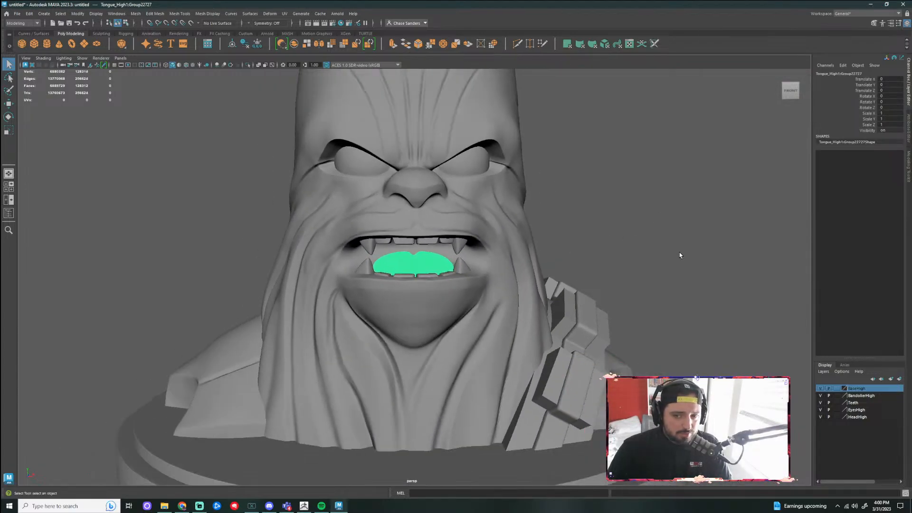
{"action": "left_click", "coordinate": [899, 380]}
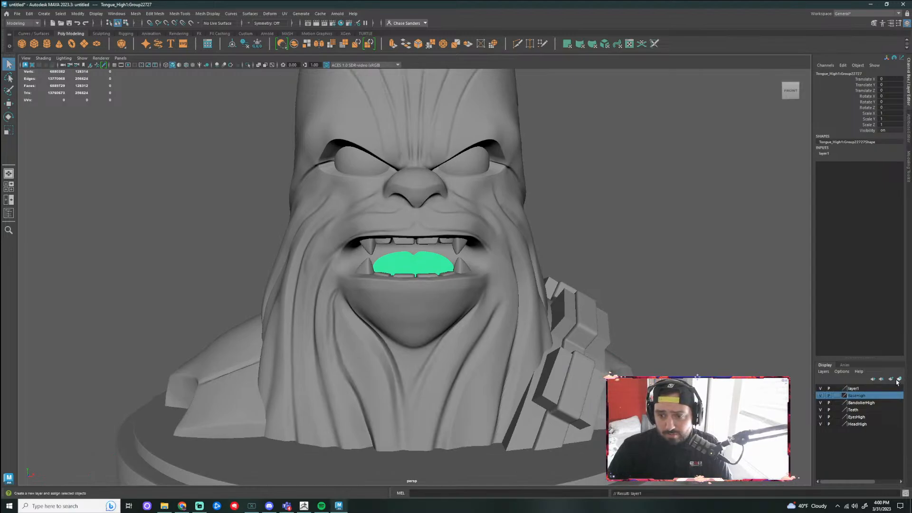
{"action": "double_click", "coordinate": [854, 388]}
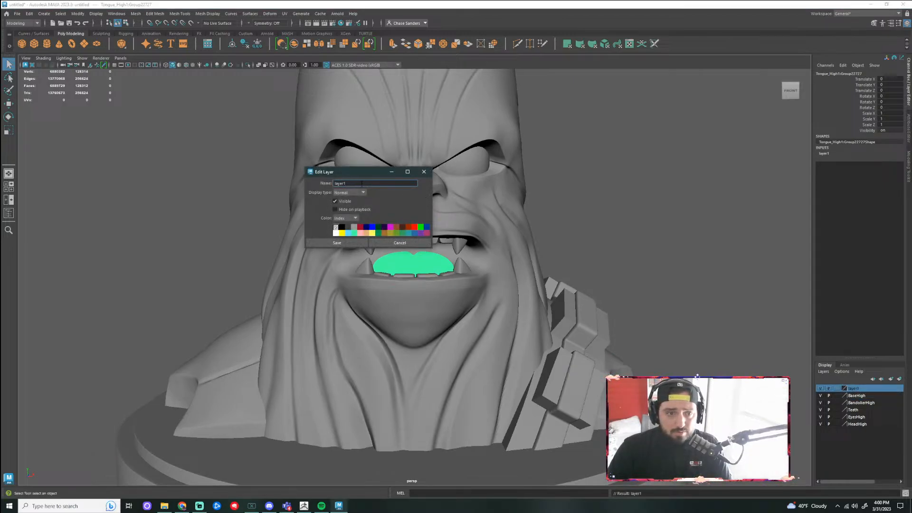
{"action": "type", "text": "Ton"}
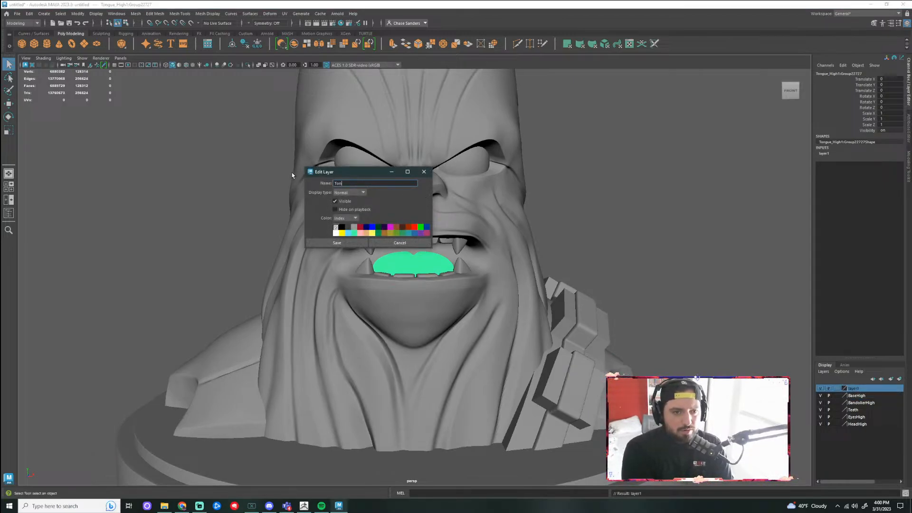
{"action": "type", "text": "gueHig"}
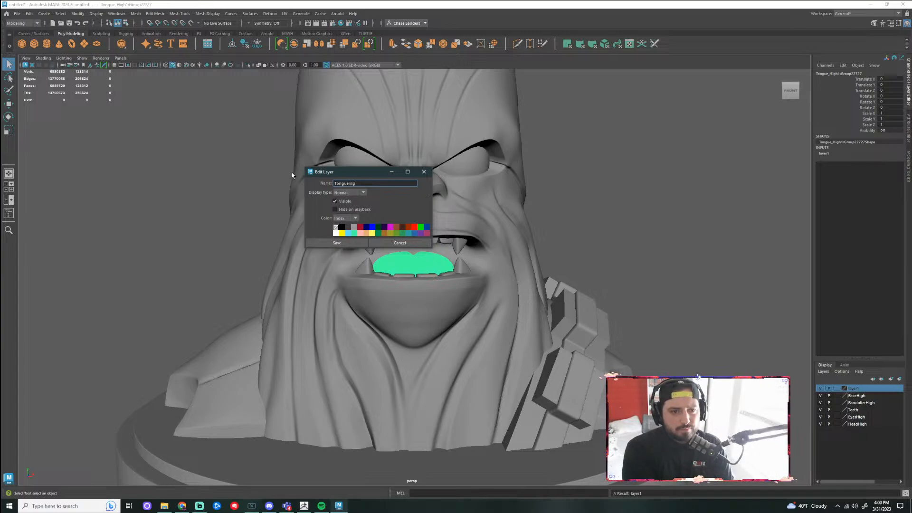
{"action": "type", "text": "h"}
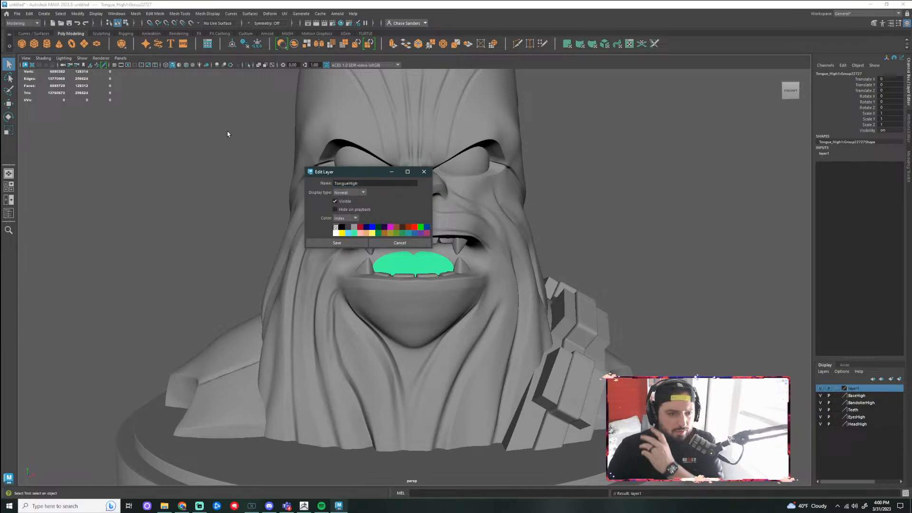
{"action": "left_click", "coordinate": [340, 243]}
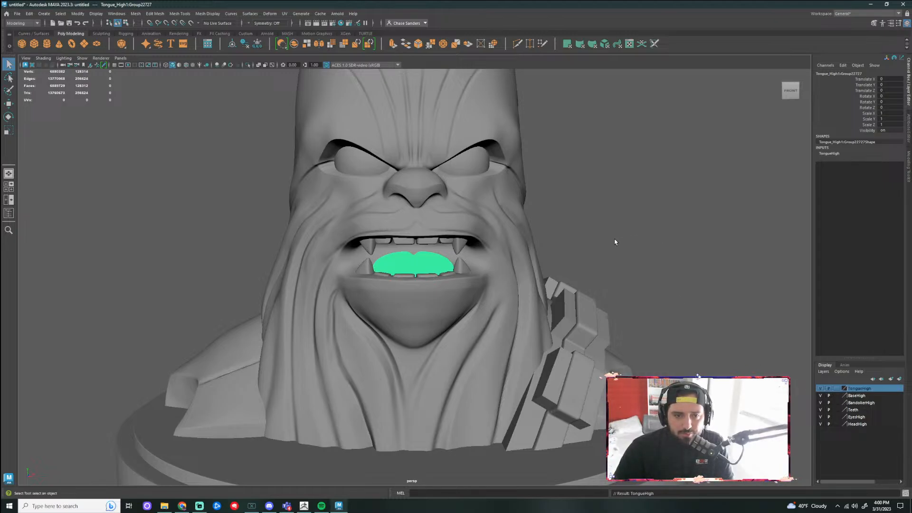
Examine the complete high-poly bust from the front, close up and as a whole, with the tongue deselected
{"action": "left_click_drag", "start_coordinate": [614, 241], "coordinate": [610, 239], "text": "alt"}
{"action": "scroll", "coordinate": [610, 239], "scroll_direction": "down", "scroll_amount": 5}
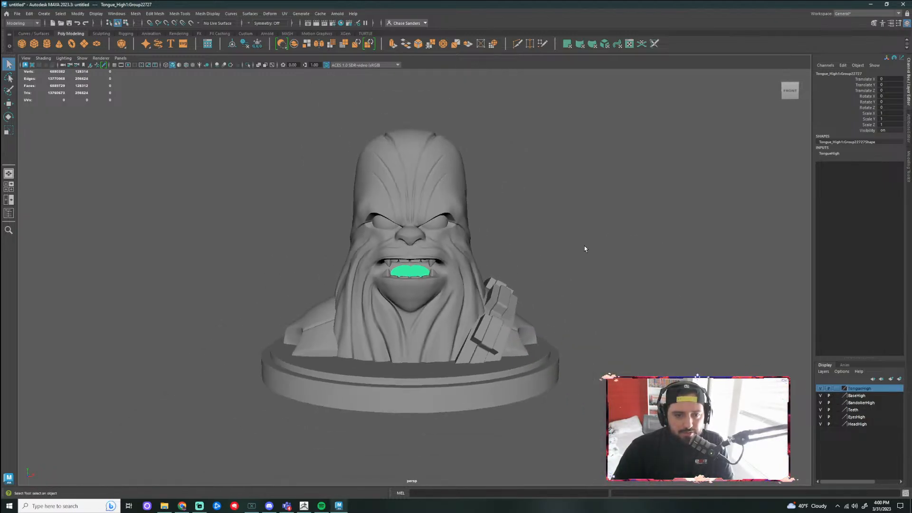
{"action": "key", "text": "f"}
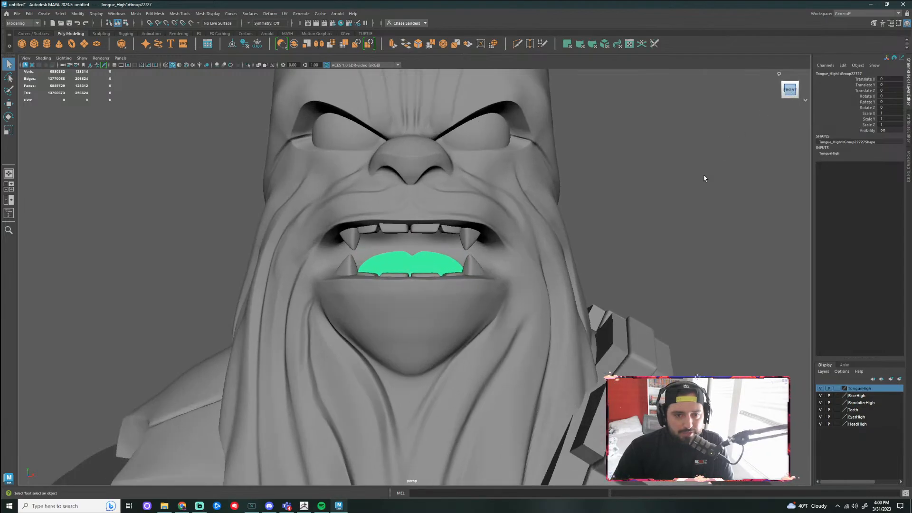
{"action": "right_click_drag", "start_coordinate": [790, 218], "coordinate": [627, 249], "text": "alt"}
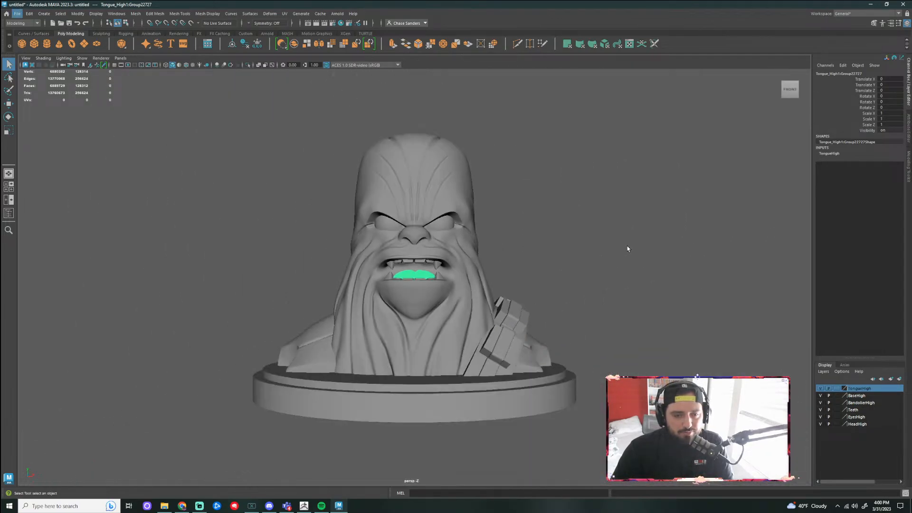
{"action": "scroll", "coordinate": [549, 251], "scroll_direction": "up", "scroll_amount": 1}
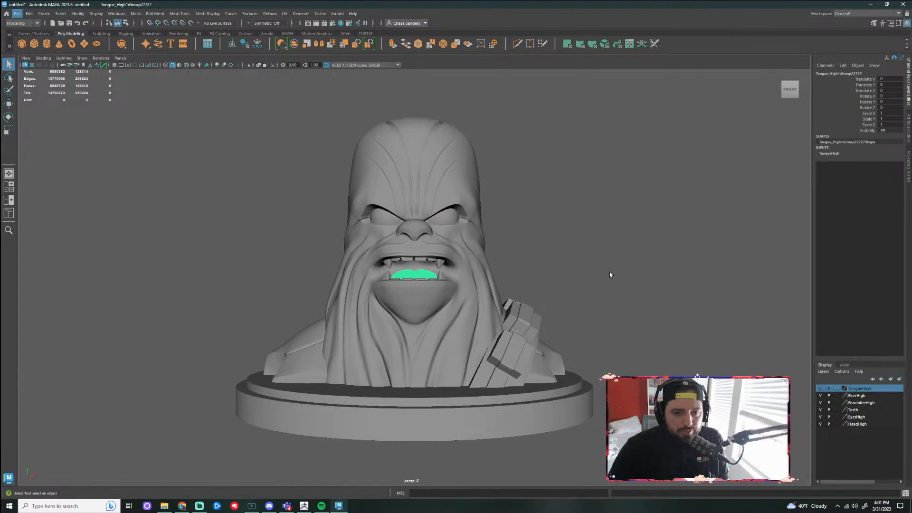
{"action": "scroll", "coordinate": [583, 255], "scroll_direction": "up", "scroll_amount": 4}
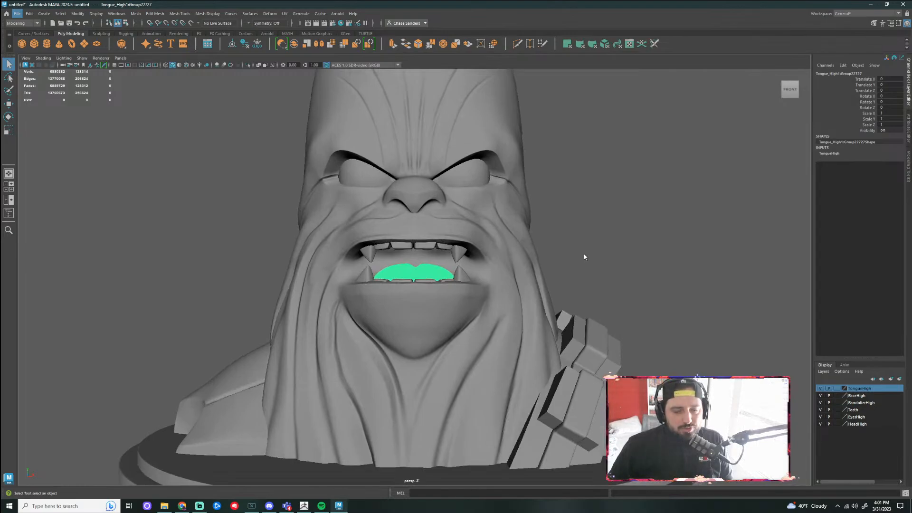
{"action": "scroll", "coordinate": [588, 277], "scroll_direction": "down", "scroll_amount": 5}
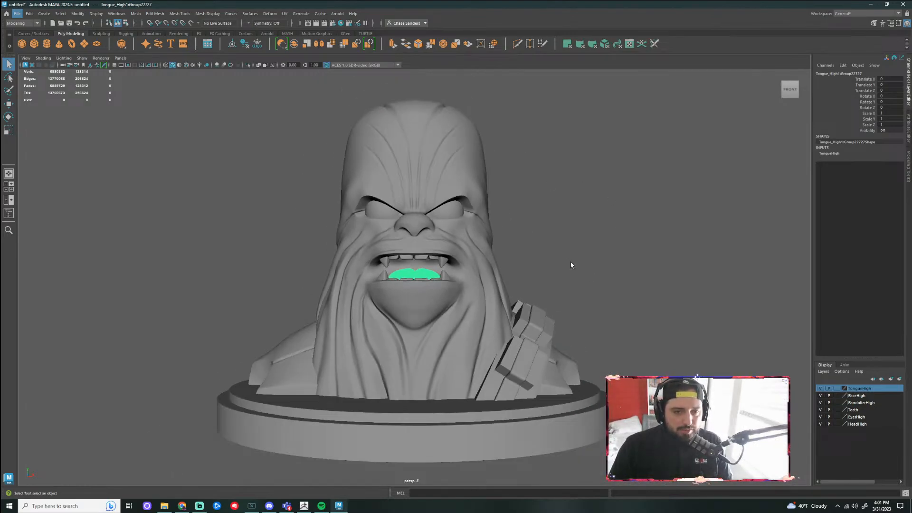
{"action": "left_click", "coordinate": [461, 177]}
{"action": "left_click", "coordinate": [548, 227]}
{"action": "scroll", "coordinate": [525, 224], "scroll_direction": "up", "scroll_amount": 6}
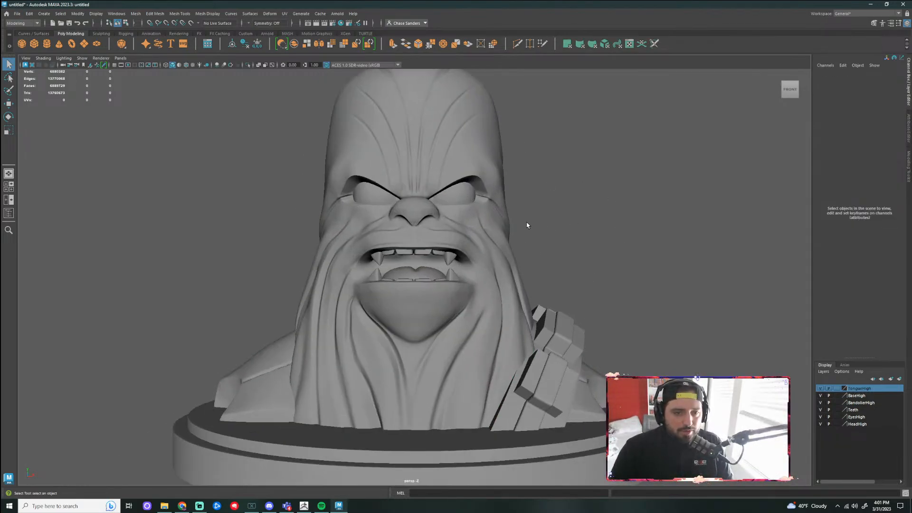
{"action": "scroll", "coordinate": [605, 177], "scroll_direction": "up", "scroll_amount": 5}
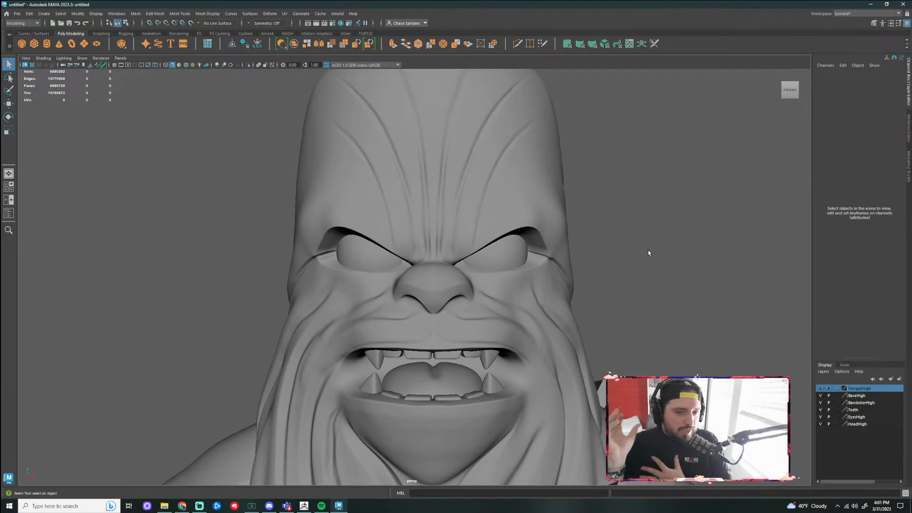
Examine the head mesh's dense wireframe around the eyes and nose, and view the whole bust with the head deselected
{"action": "scroll", "coordinate": [523, 224], "scroll_direction": "up", "scroll_amount": 3}
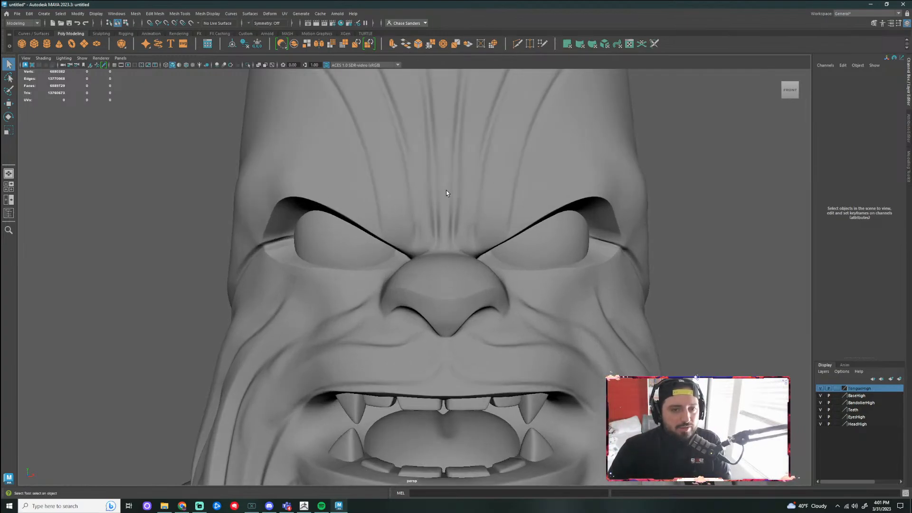
{"action": "left_click", "coordinate": [446, 190]}
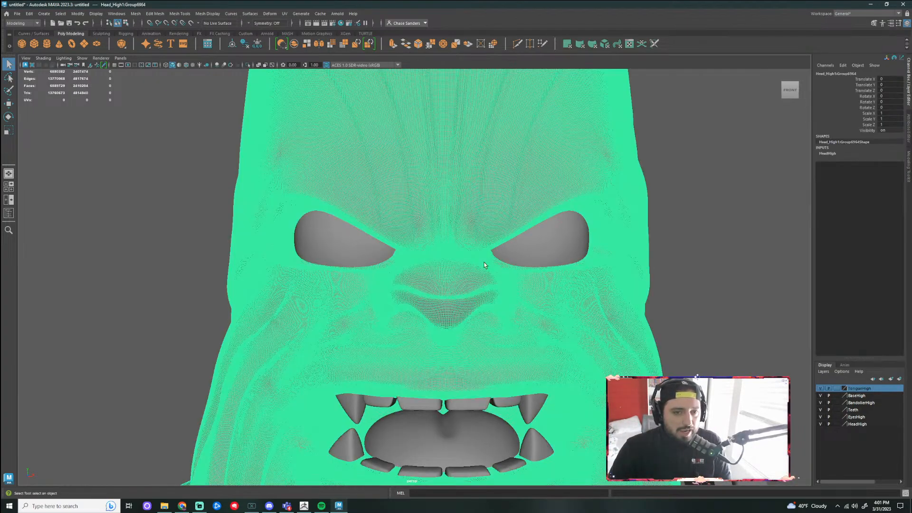
{"action": "scroll", "coordinate": [432, 276], "scroll_direction": "up", "scroll_amount": 5}
{"action": "scroll", "coordinate": [431, 275], "scroll_direction": "down", "scroll_amount": 2}
{"action": "scroll", "coordinate": [432, 278], "scroll_direction": "down", "scroll_amount": 5}
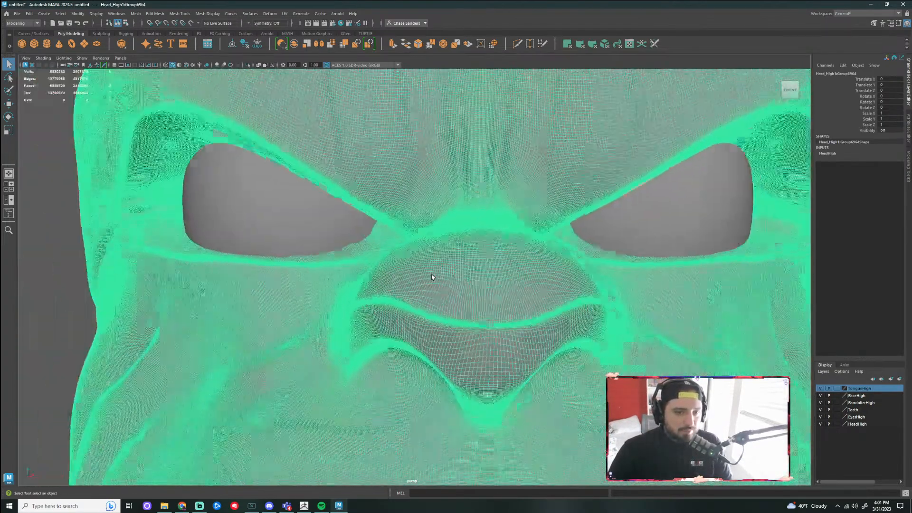
{"action": "scroll", "coordinate": [494, 261], "scroll_direction": "down", "scroll_amount": 4}
{"action": "left_click_drag", "start_coordinate": [540, 236], "coordinate": [659, 307], "text": "alt"}
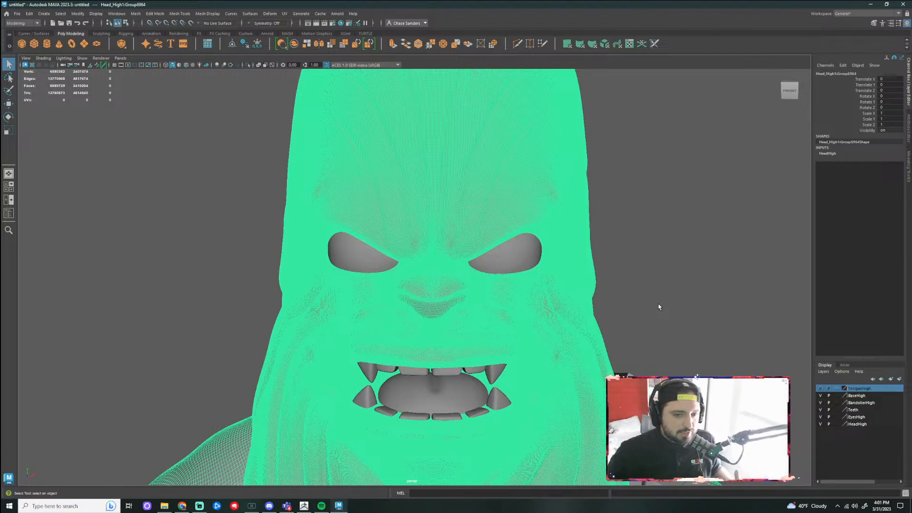
{"action": "left_click", "coordinate": [649, 284]}
{"action": "right_click_drag", "start_coordinate": [649, 284], "coordinate": [614, 303], "text": "alt"}
{"action": "middle_click_drag", "start_coordinate": [645, 351], "coordinate": [648, 324], "text": "alt"}
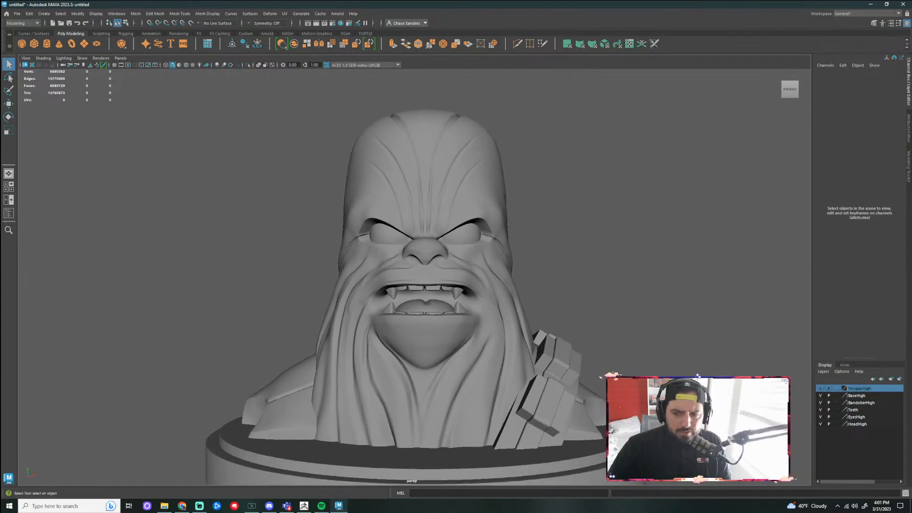
{"action": "key", "text": "alt+Tab"}
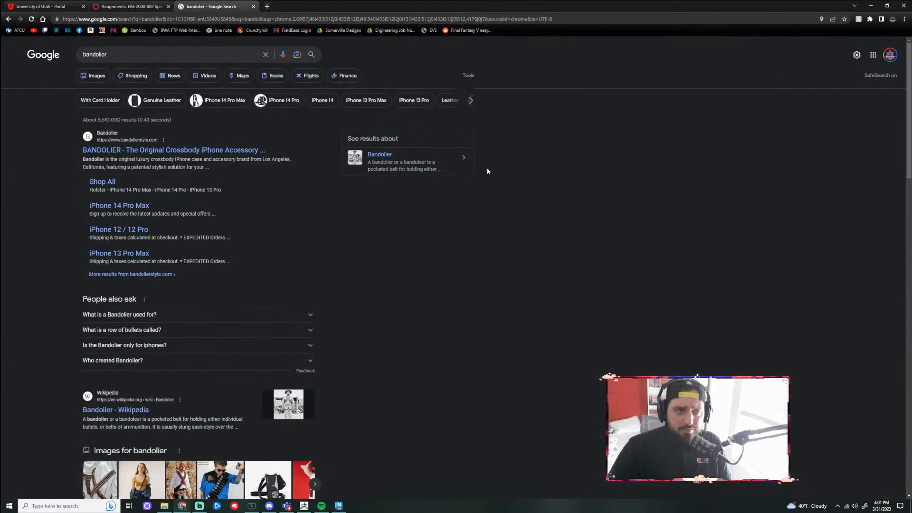
{"action": "left_click", "coordinate": [265, 6]}
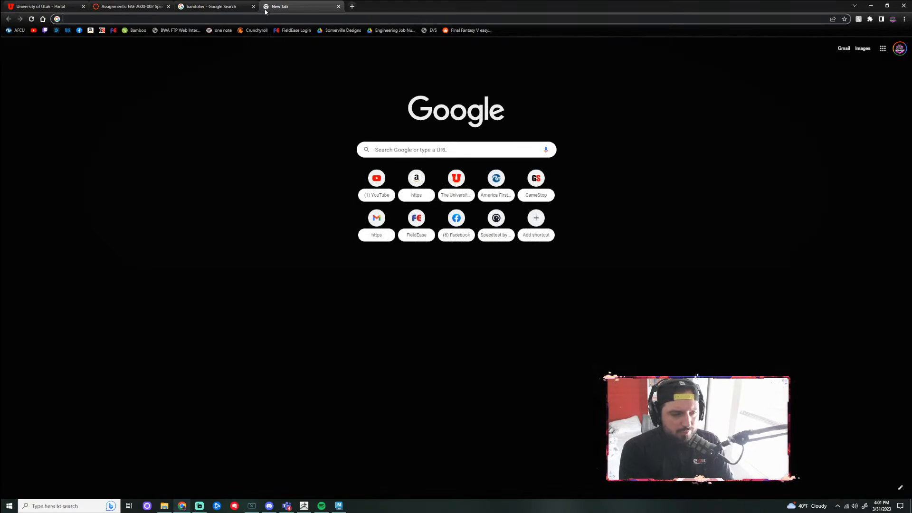
{"action": "type", "text": "fa"}
{"action": "key", "text": "BackSpace"}
{"action": "key", "text": "BackSpace"}
{"action": "key", "text": "BackSpace"}
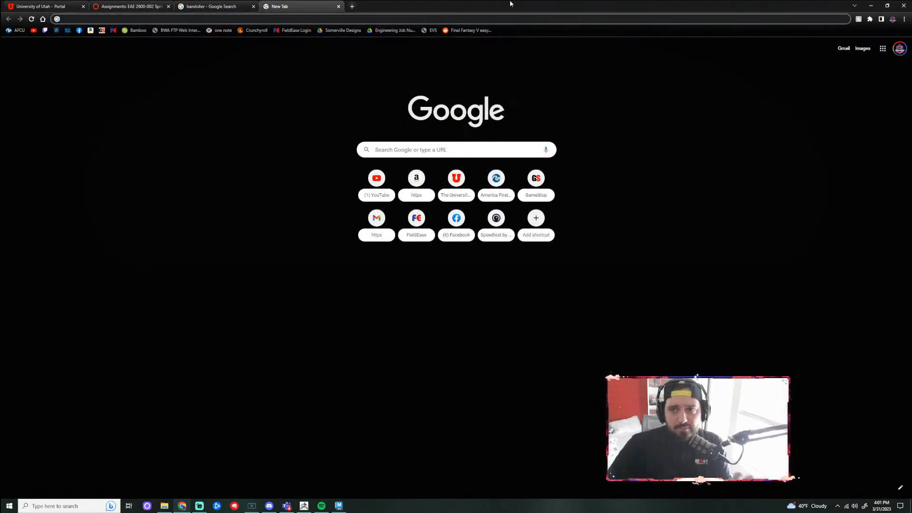
Open the colour-coded face topology image from the recent files in File Explorer, examine it enlarged and close it
{"action": "key", "text": "alt+Tab"}
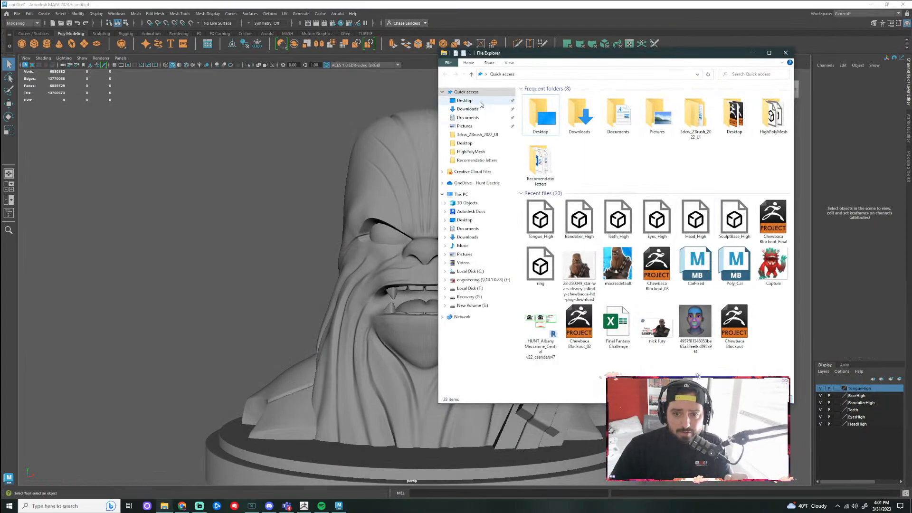
{"action": "double_click", "coordinate": [695, 323]}
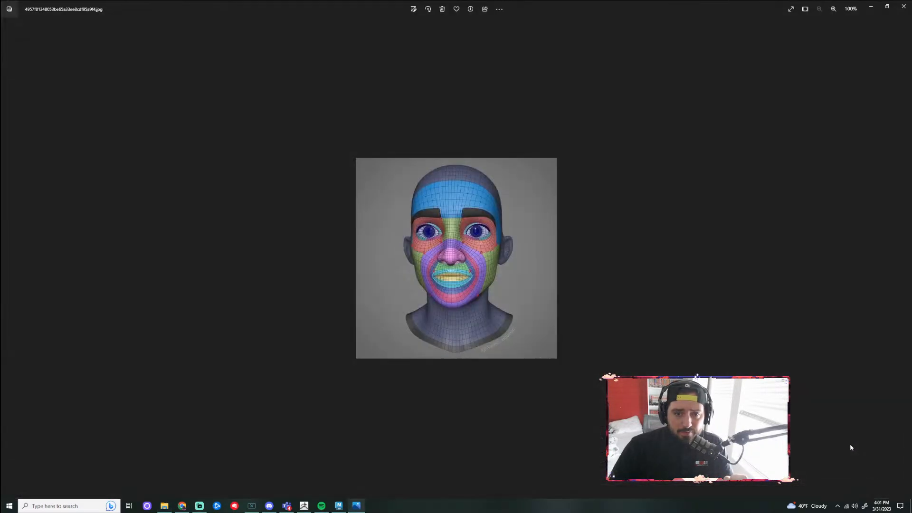
{"action": "scroll", "coordinate": [496, 289], "scroll_direction": "up", "scroll_amount": 5}
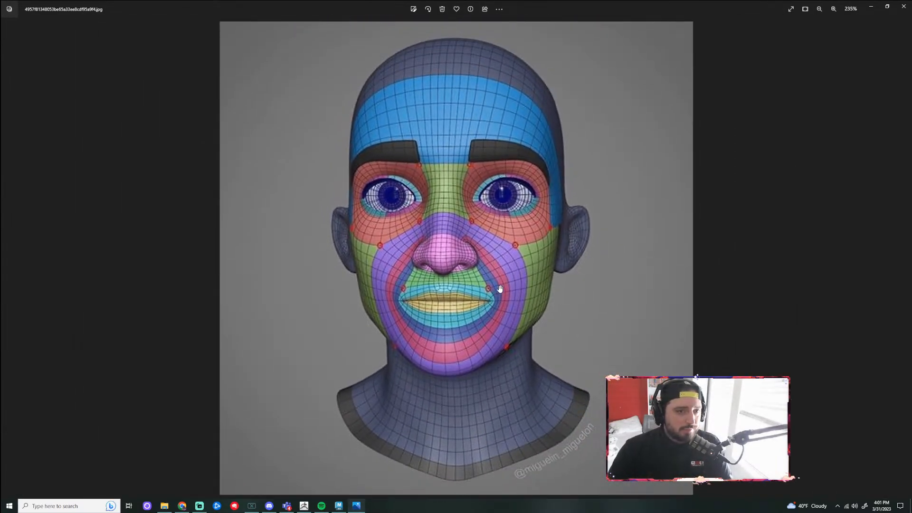
{"action": "key", "text": "Escape"}
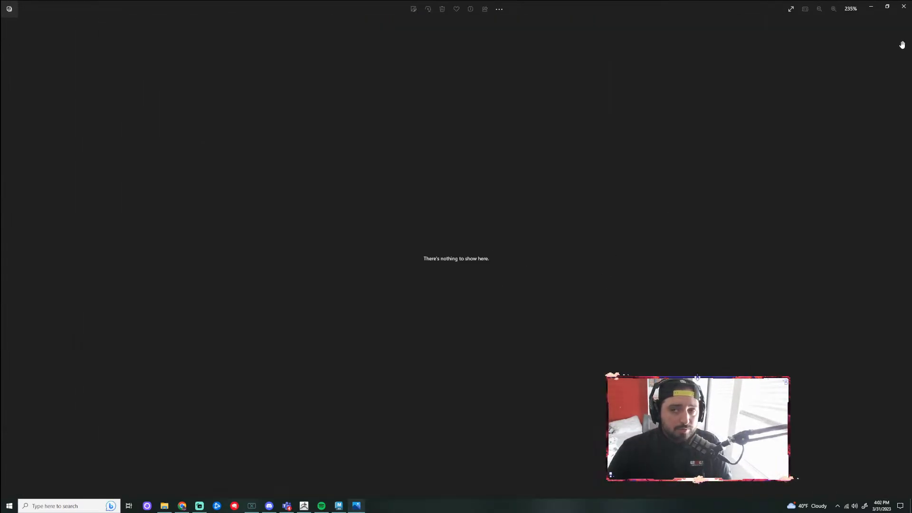
{"action": "left_click", "coordinate": [903, 6]}
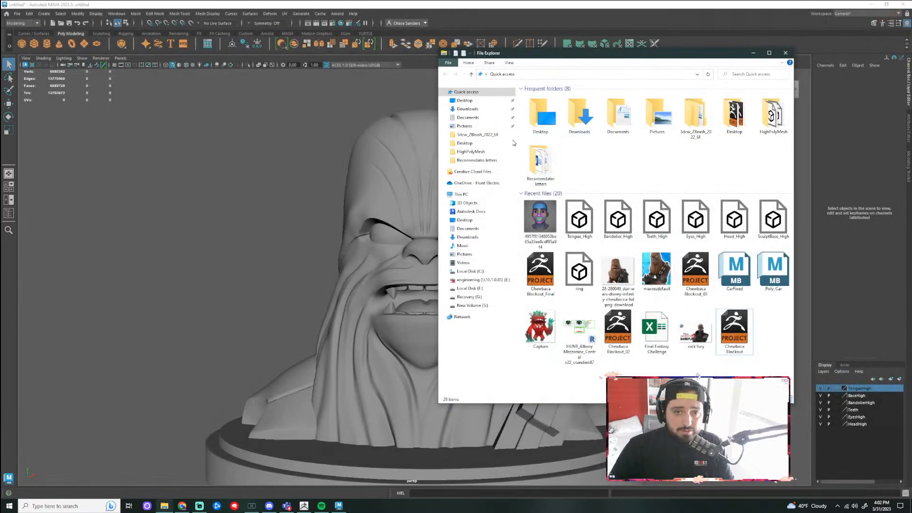
Locate the colour-coded face topology image in the Desktop folder and check it in the image viewer
{"action": "left_click", "coordinate": [464, 101]}
{"action": "double_click", "coordinate": [618, 106]}
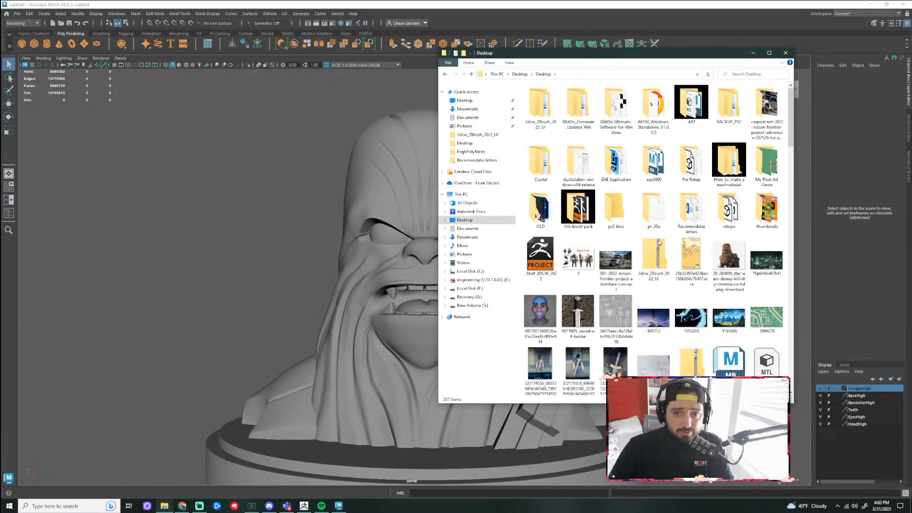
{"action": "left_click", "coordinate": [527, 315]}
{"action": "double_click", "coordinate": [528, 318]}
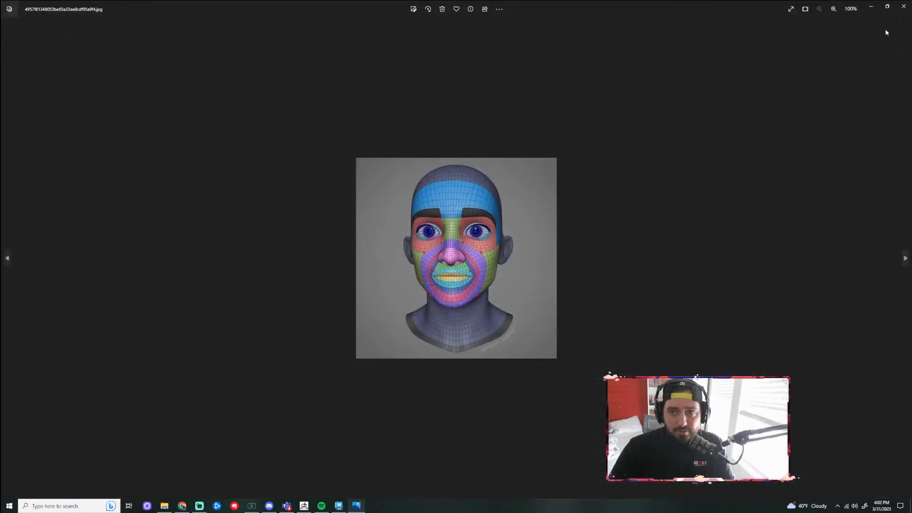
{"action": "left_click", "coordinate": [904, 5]}
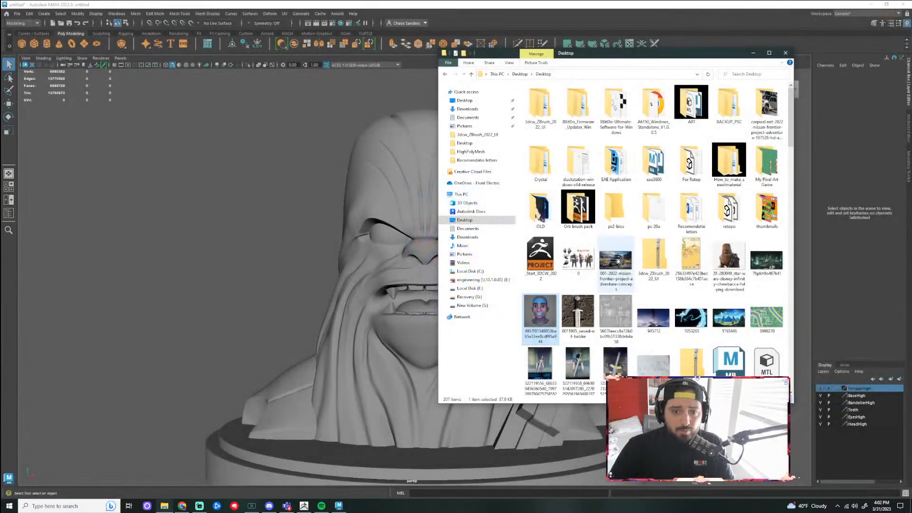
Switch to Discord and post the face topology image in the course server's 2600-spring23 channel
{"action": "left_click", "coordinate": [269, 506]}
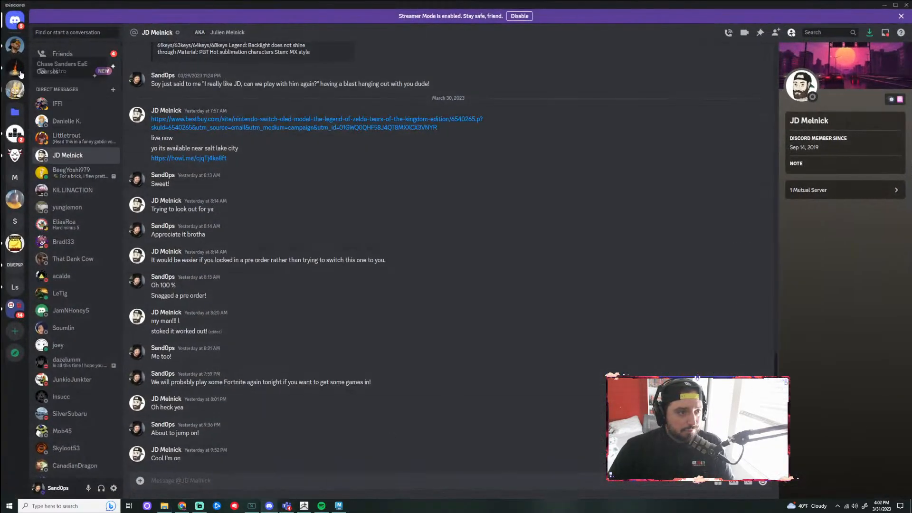
{"action": "left_click", "coordinate": [14, 68]}
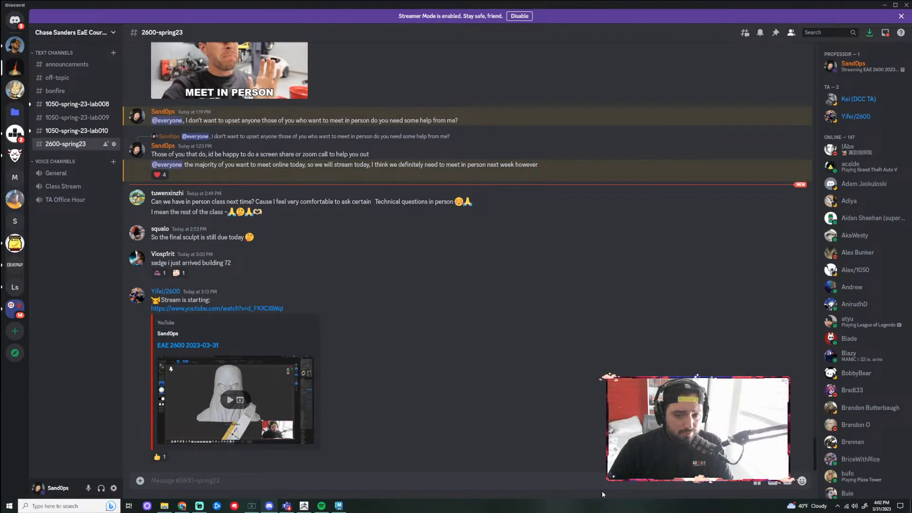
{"action": "left_click", "coordinate": [141, 481]}
{"action": "left_click", "coordinate": [322, 314]}
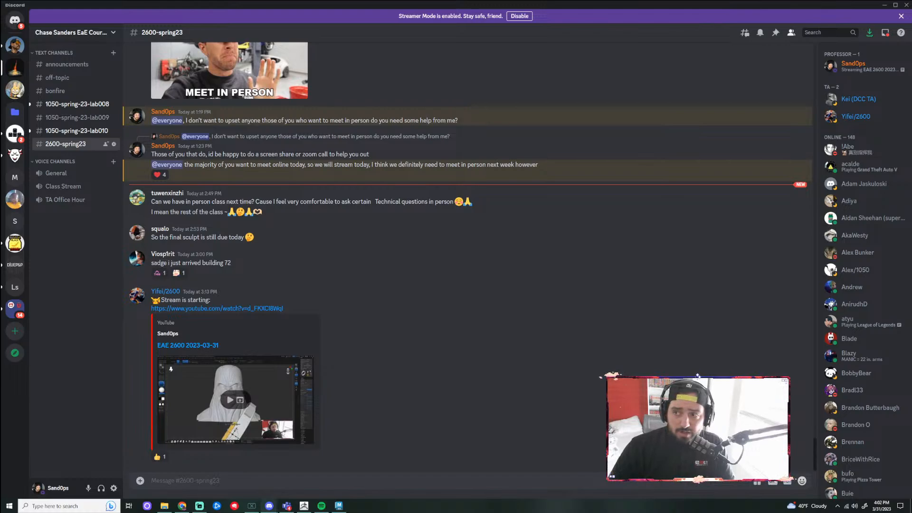
{"action": "key", "text": "ctrl+v"}
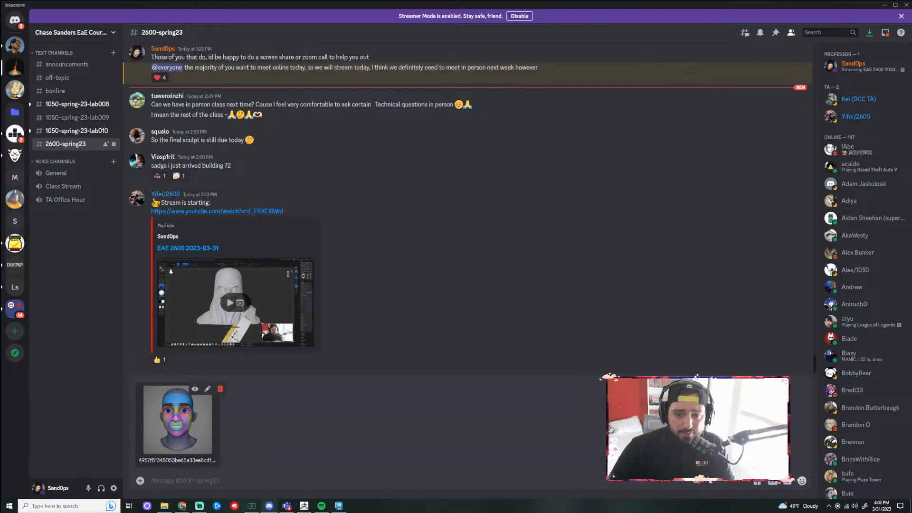
{"action": "key", "text": "Return"}
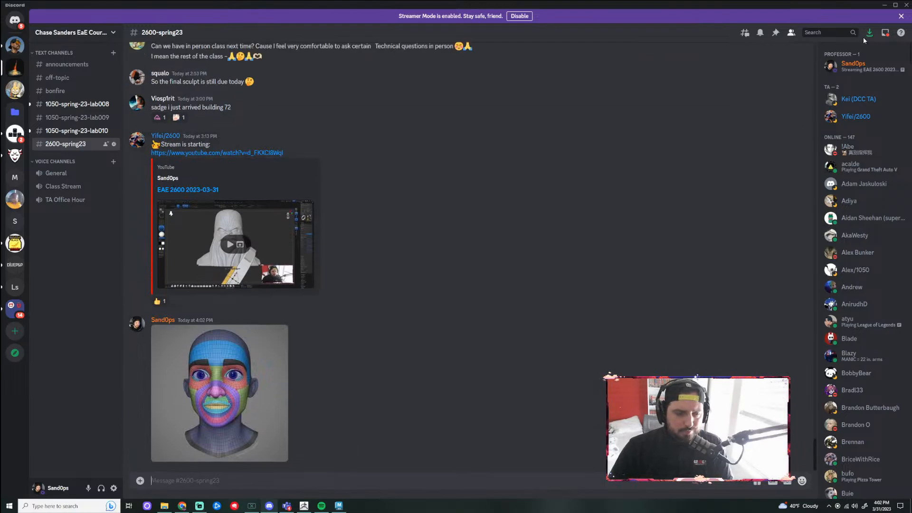
Reopen the face topology image, study its coloured edge loops enlarged, and return to Maya
{"action": "left_click", "coordinate": [884, 5]}
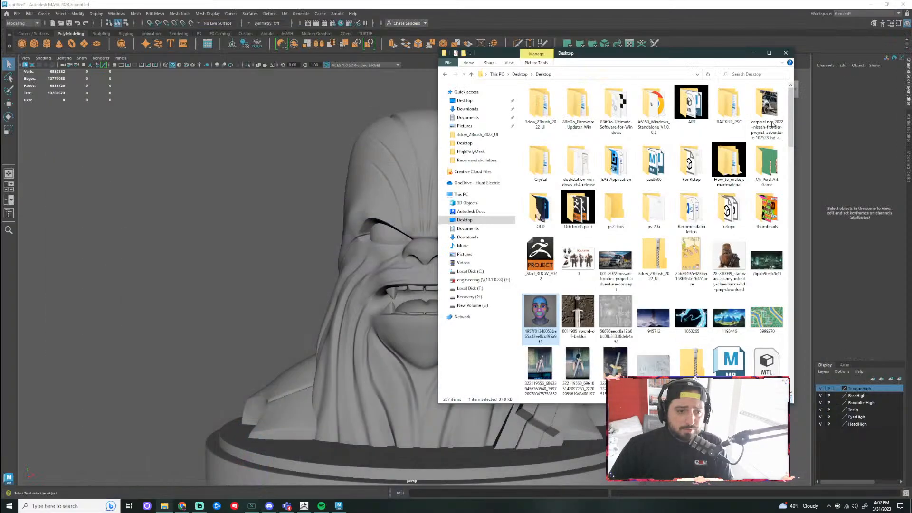
{"action": "double_click", "coordinate": [542, 314]}
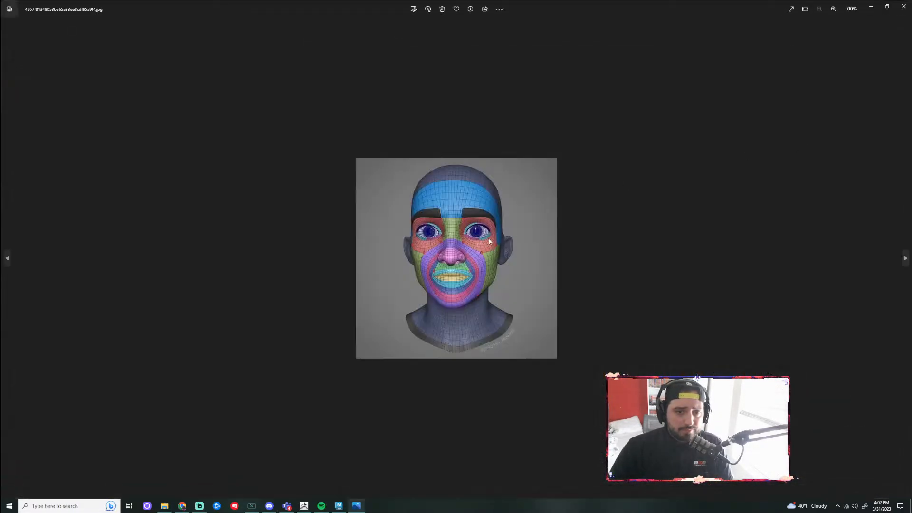
{"action": "scroll", "coordinate": [483, 236], "scroll_direction": "down", "scroll_amount": 2}
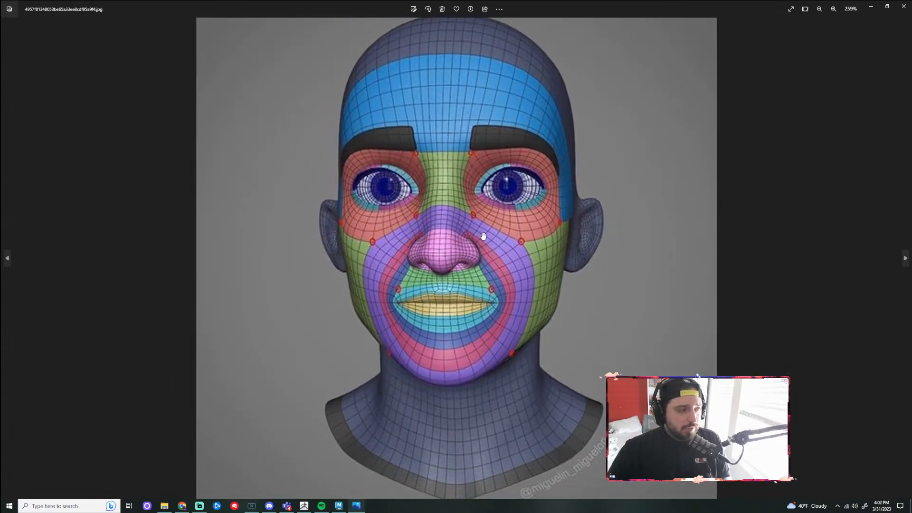
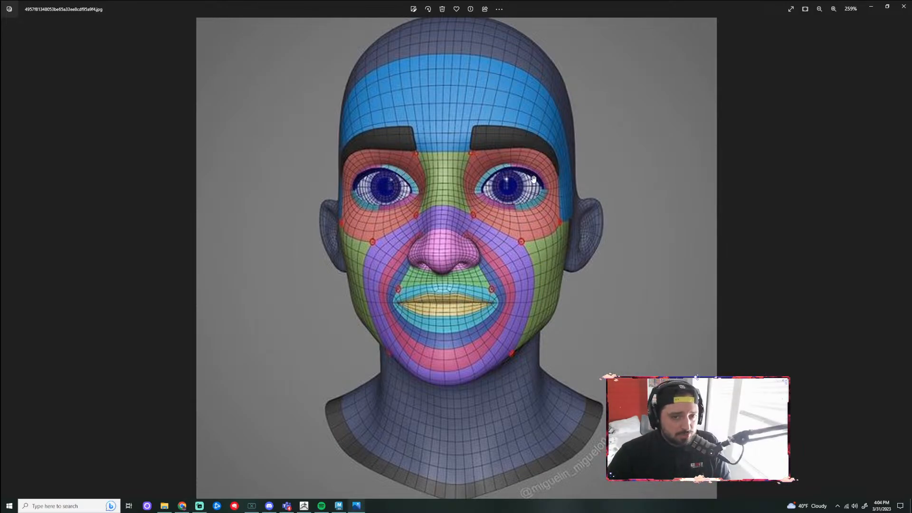
{"action": "left_click", "coordinate": [872, 6]}
{"action": "left_click", "coordinate": [753, 52]}
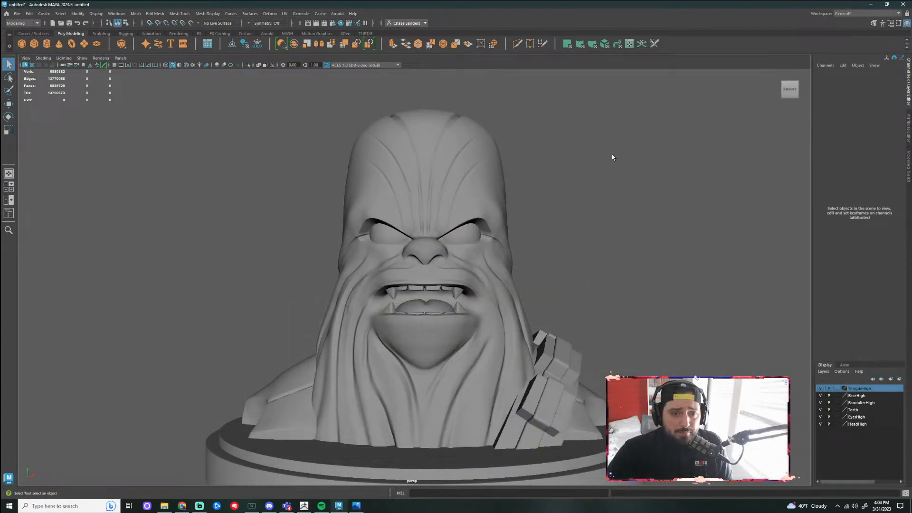
Hide the TongueHigh, BaseHigh, BandolierHigh, Teeth and EyesHigh layers and frame the selected head mesh
{"action": "scroll", "coordinate": [583, 223], "scroll_direction": "up", "scroll_amount": 3}
{"action": "scroll", "coordinate": [619, 234], "scroll_direction": "down", "scroll_amount": 1}
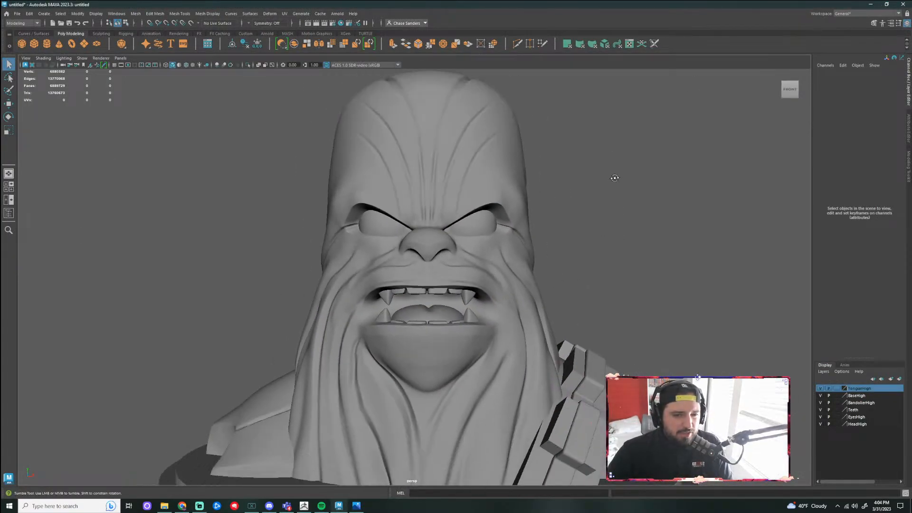
{"action": "mouse_move", "coordinate": [613, 175]}
{"action": "left_mouse_down", "text": "alt"}
{"action": "mouse_move", "coordinate": [619, 186]}
{"action": "mouse_move", "coordinate": [672, 177]}
{"action": "mouse_move", "coordinate": [617, 186]}
{"action": "left_mouse_up", "text": "alt"}
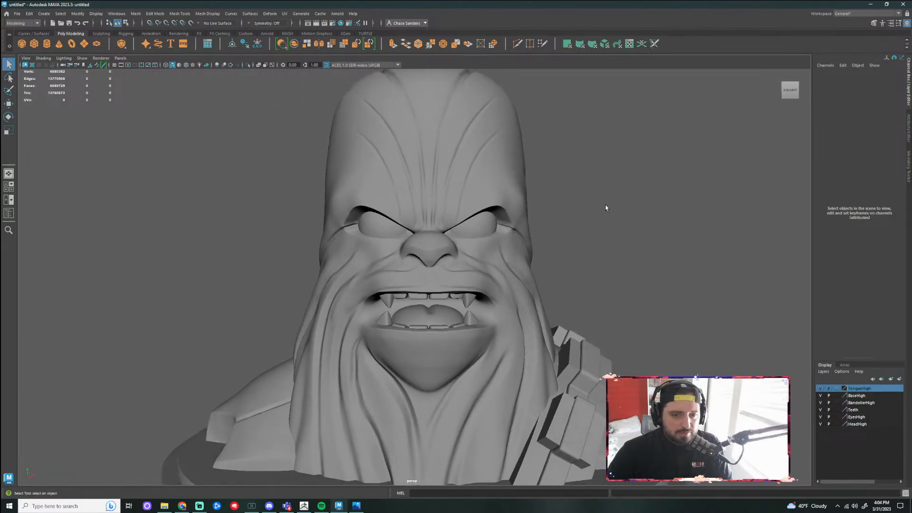
{"action": "scroll", "coordinate": [610, 209], "scroll_direction": "up", "scroll_amount": 3}
{"action": "scroll", "coordinate": [612, 216], "scroll_direction": "down", "scroll_amount": 3}
{"action": "left_click", "coordinate": [561, 254]}
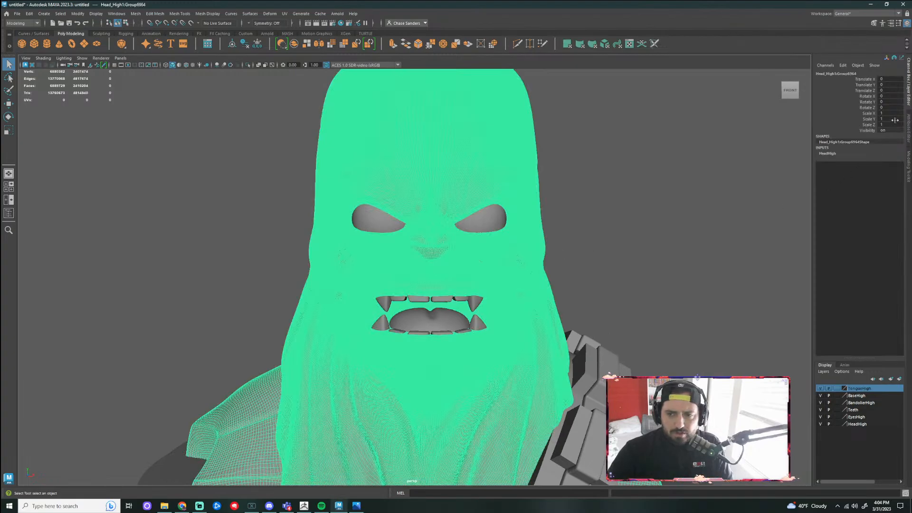
{"action": "left_click", "coordinate": [820, 388]}
{"action": "left_click", "coordinate": [825, 396]}
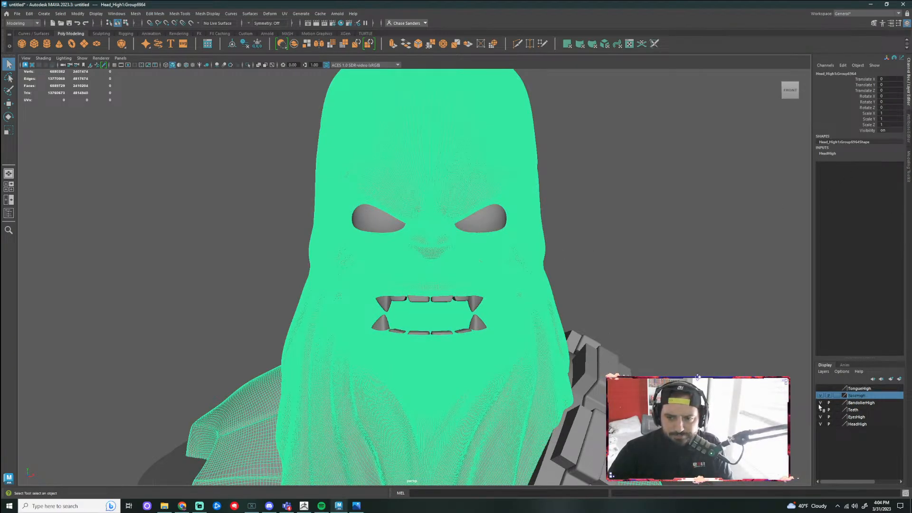
{"action": "left_click", "coordinate": [820, 403]}
{"action": "left_click", "coordinate": [821, 409]}
{"action": "left_click", "coordinate": [821, 417]}
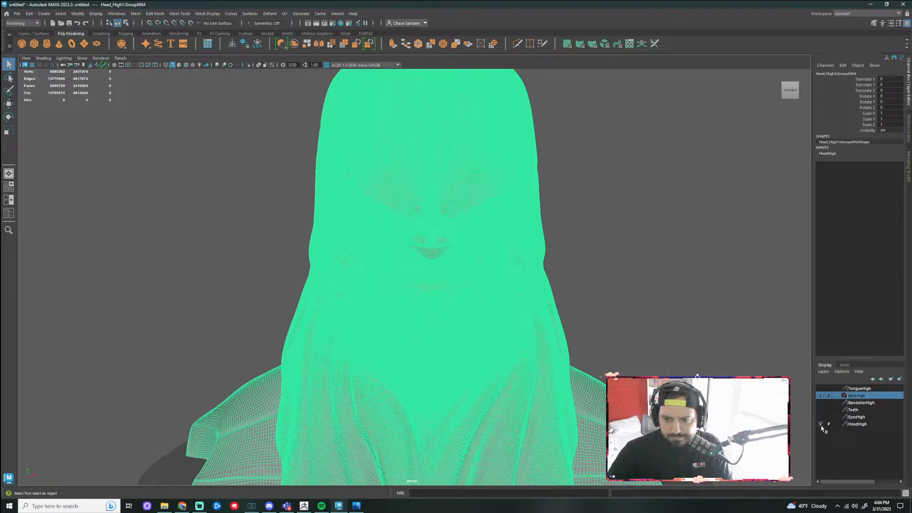
{"action": "left_click", "coordinate": [824, 396]}
{"action": "key", "text": "f"}
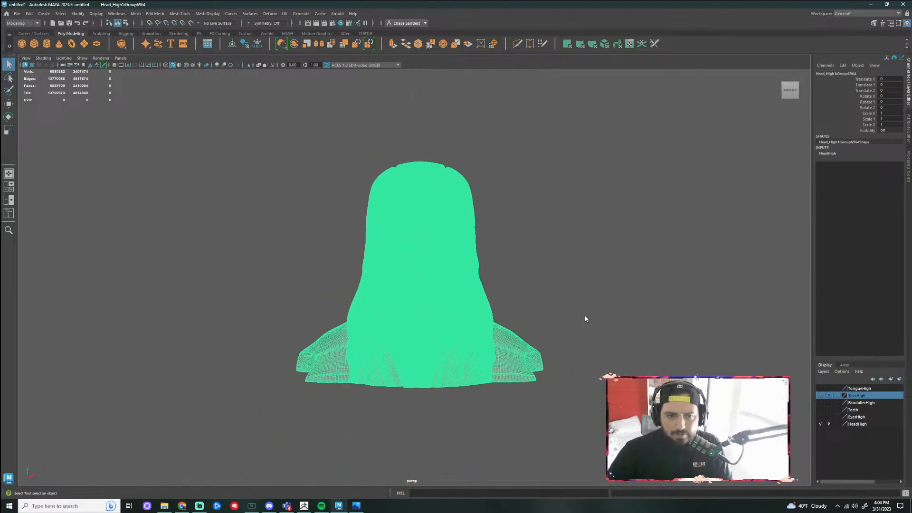
Make the high-poly head mesh a live surface
{"action": "left_click", "coordinate": [552, 299]}
{"action": "mouse_move", "coordinate": [523, 293]}
{"action": "left_mouse_down", "text": "alt"}
{"action": "mouse_move", "coordinate": [584, 287]}
{"action": "mouse_move", "coordinate": [523, 285]}
{"action": "left_mouse_up", "text": "alt"}
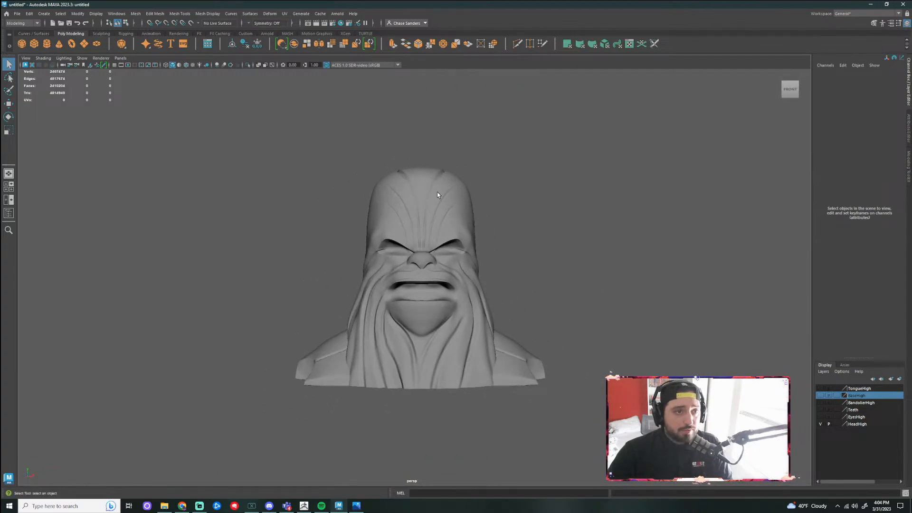
{"action": "left_click", "coordinate": [432, 204]}
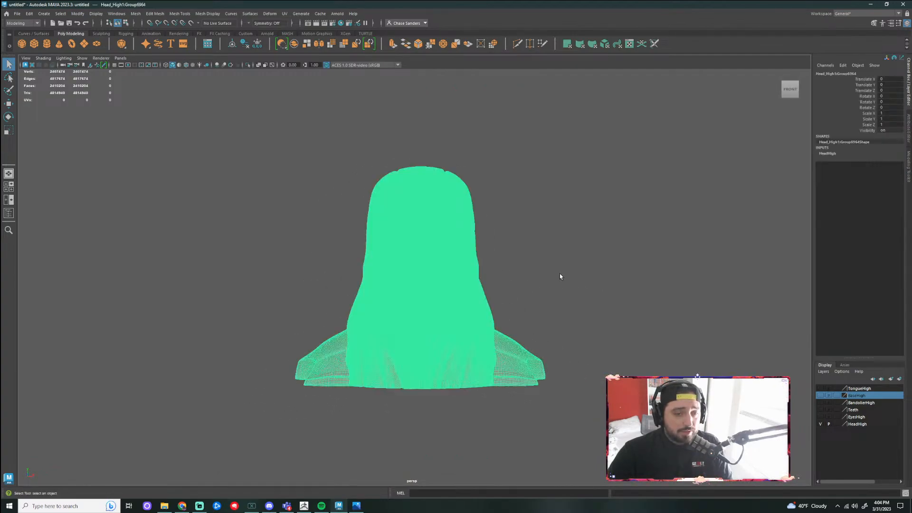
{"action": "left_click", "coordinate": [192, 24]}
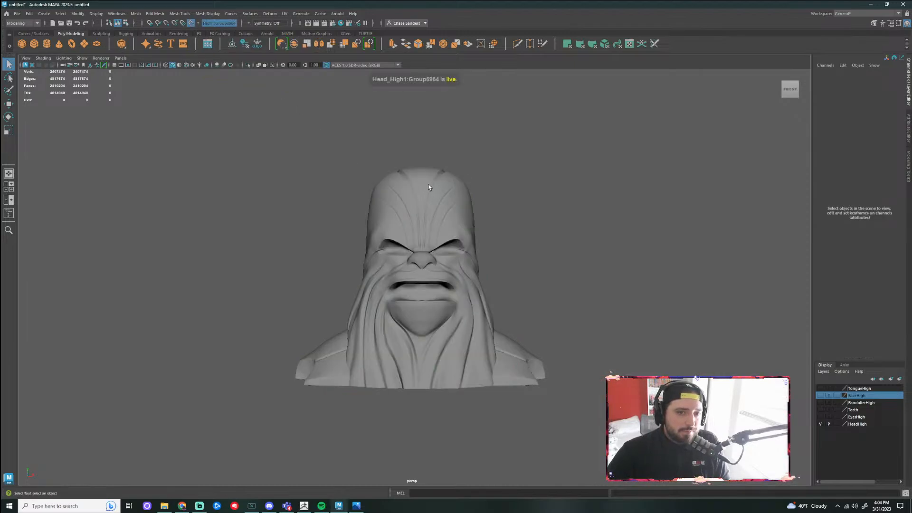
Activate the Quad Draw tool for retopologizing the live head mesh
{"action": "scroll", "coordinate": [482, 241], "scroll_direction": "down", "scroll_amount": 1}
{"action": "scroll", "coordinate": [447, 222], "scroll_direction": "up", "scroll_amount": 3}
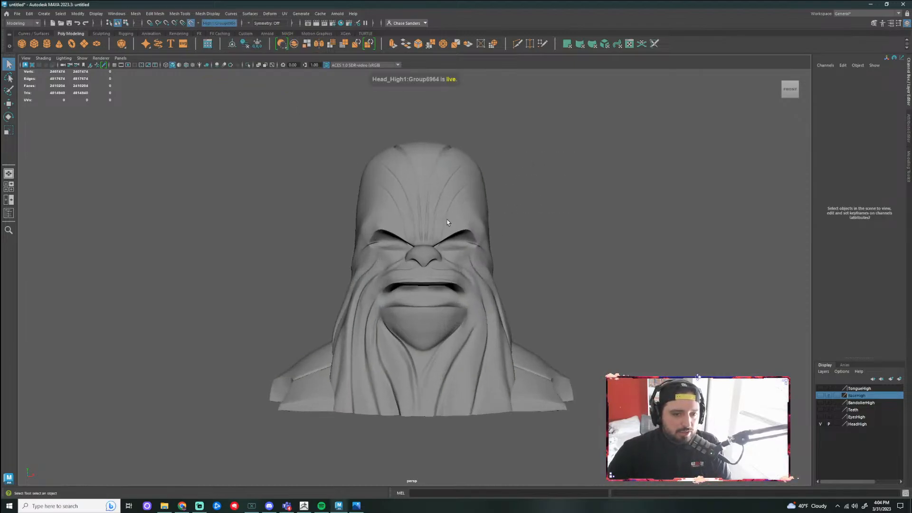
{"action": "left_click_drag", "start_coordinate": [440, 198], "coordinate": [492, 173], "text": "alt"}
{"action": "scroll", "coordinate": [480, 193], "scroll_direction": "up", "scroll_amount": 2}
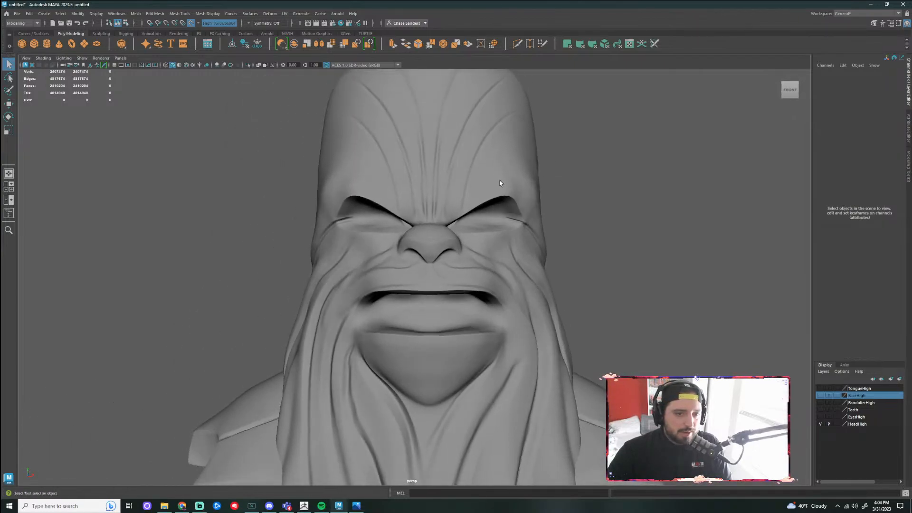
{"action": "left_click_drag", "start_coordinate": [541, 233], "coordinate": [568, 228], "text": "alt"}
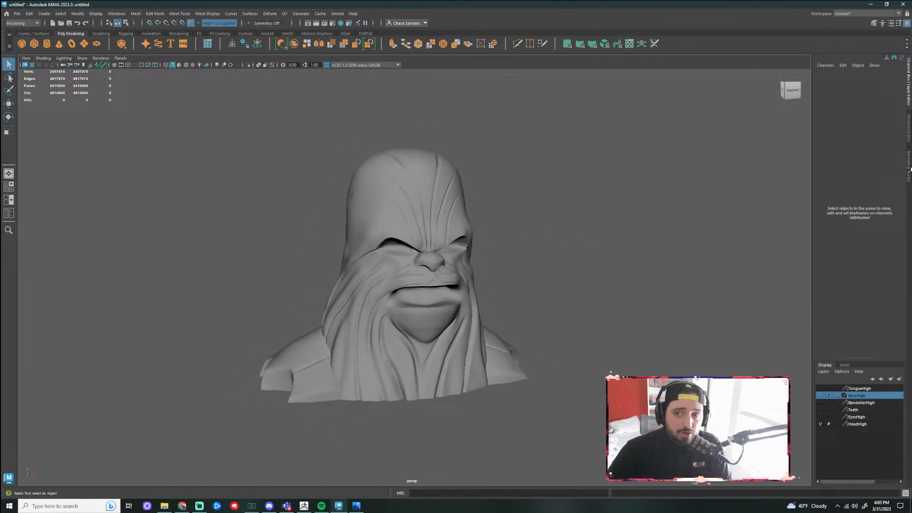
{"action": "left_click", "coordinate": [908, 177]}
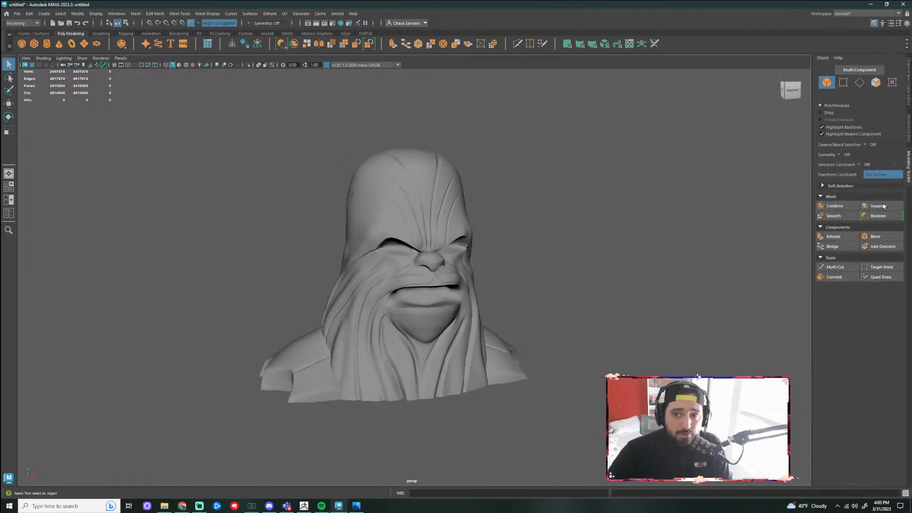
{"action": "left_click", "coordinate": [880, 278]}
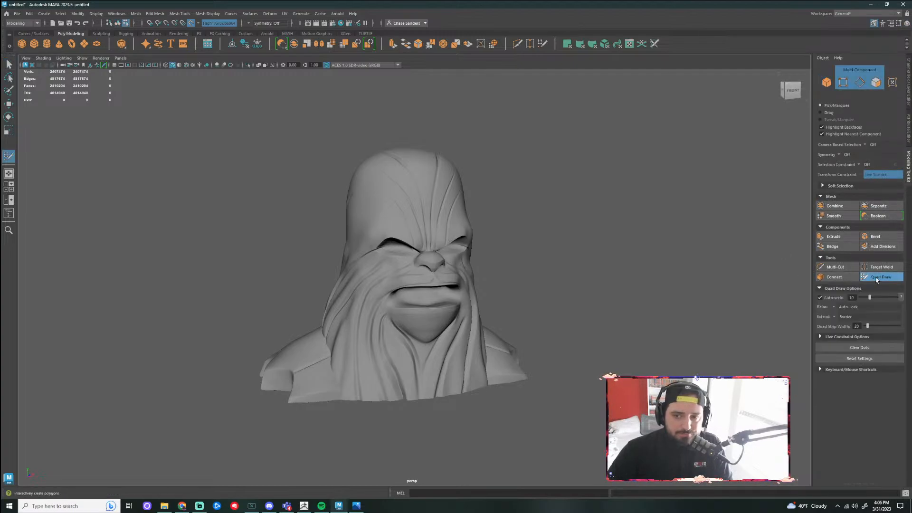
Draw a strip of three quads along the brow edge above the character's left eye
{"action": "scroll", "coordinate": [615, 224], "scroll_direction": "up", "scroll_amount": 3}
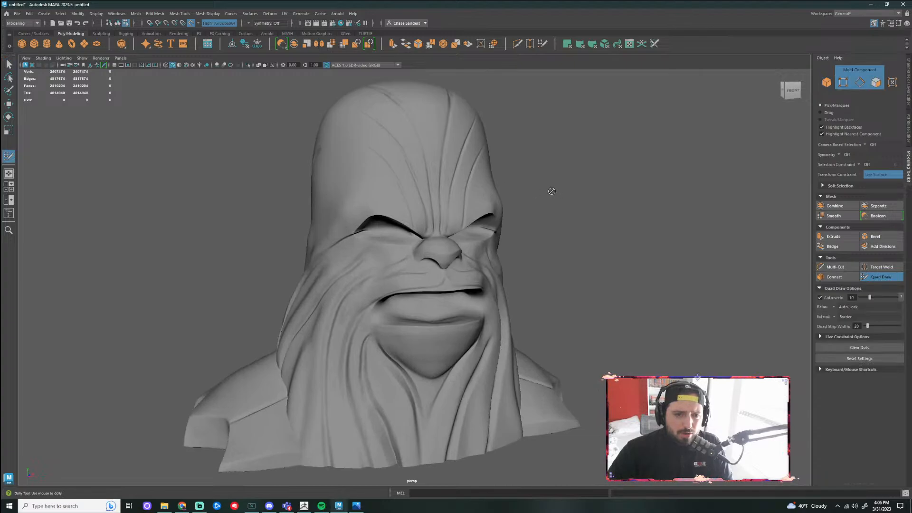
{"action": "scroll", "coordinate": [552, 188], "scroll_direction": "up", "scroll_amount": 5}
{"action": "scroll", "coordinate": [589, 200], "scroll_direction": "up", "scroll_amount": 3}
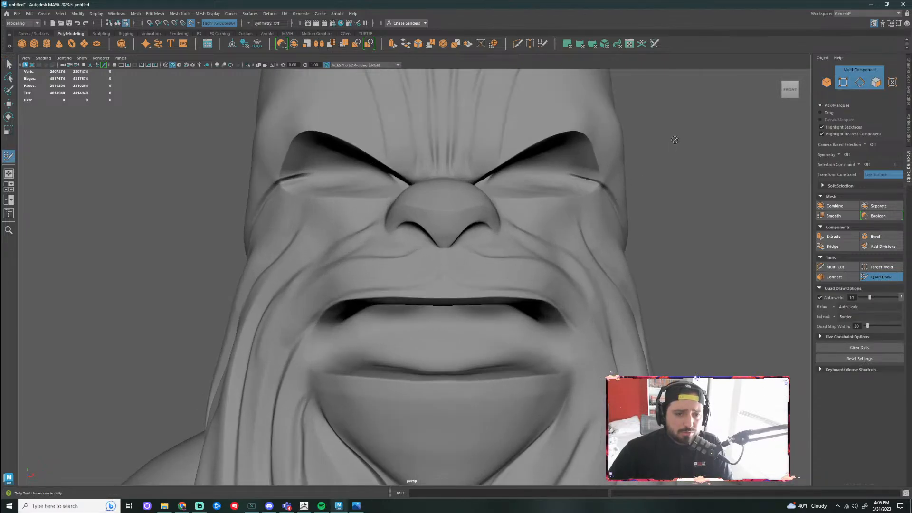
{"action": "middle_click_drag", "start_coordinate": [675, 140], "coordinate": [632, 230], "text": "alt"}
{"action": "scroll", "coordinate": [630, 237], "scroll_direction": "down", "scroll_amount": 3}
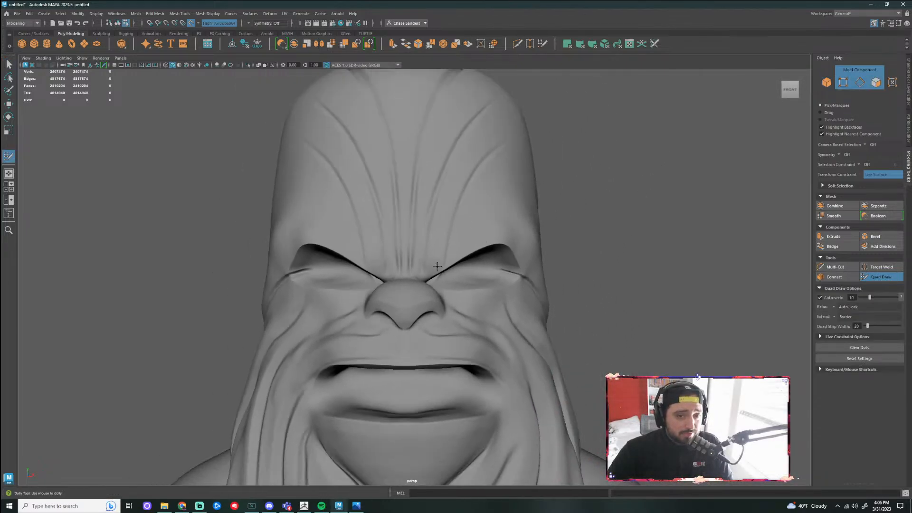
{"action": "scroll", "coordinate": [504, 226], "scroll_direction": "up", "scroll_amount": 2}
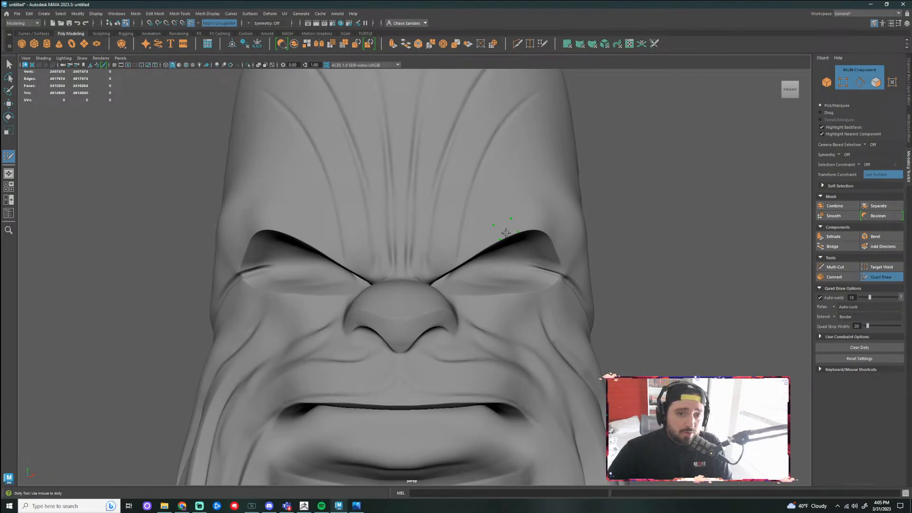
{"action": "left_click", "coordinate": [507, 229], "text": "shift"}
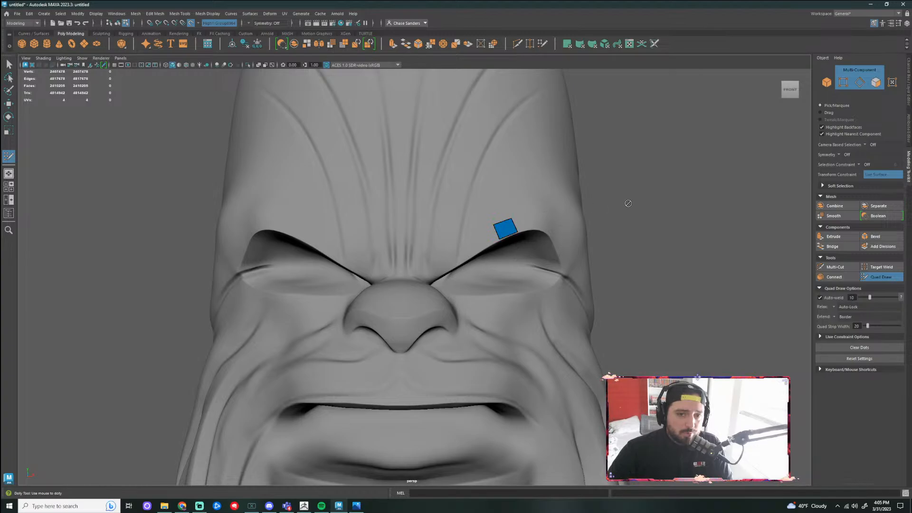
{"action": "scroll", "coordinate": [649, 229], "scroll_direction": "down", "scroll_amount": 3}
{"action": "left_click_drag", "start_coordinate": [650, 229], "coordinate": [672, 230], "text": "alt"}
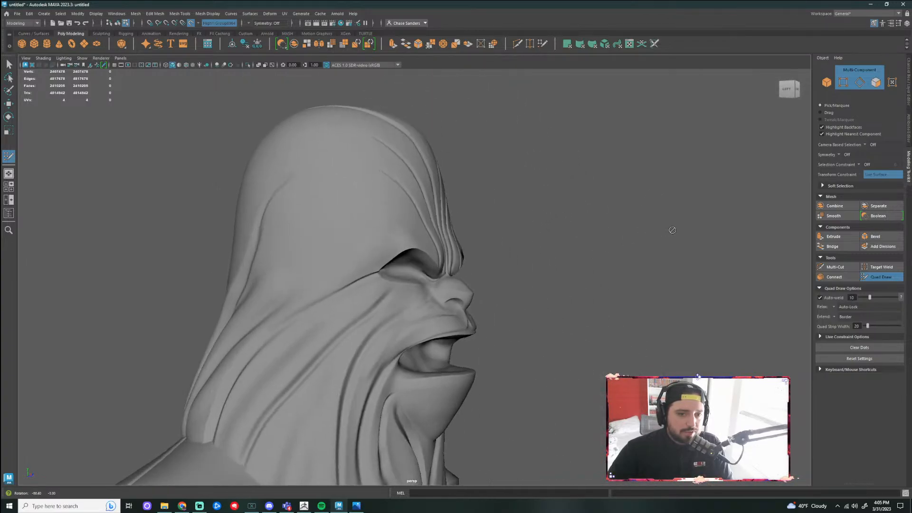
{"action": "scroll", "coordinate": [602, 221], "scroll_direction": "up", "scroll_amount": 4}
{"action": "left_click_drag", "start_coordinate": [602, 221], "coordinate": [474, 244], "text": "alt"}
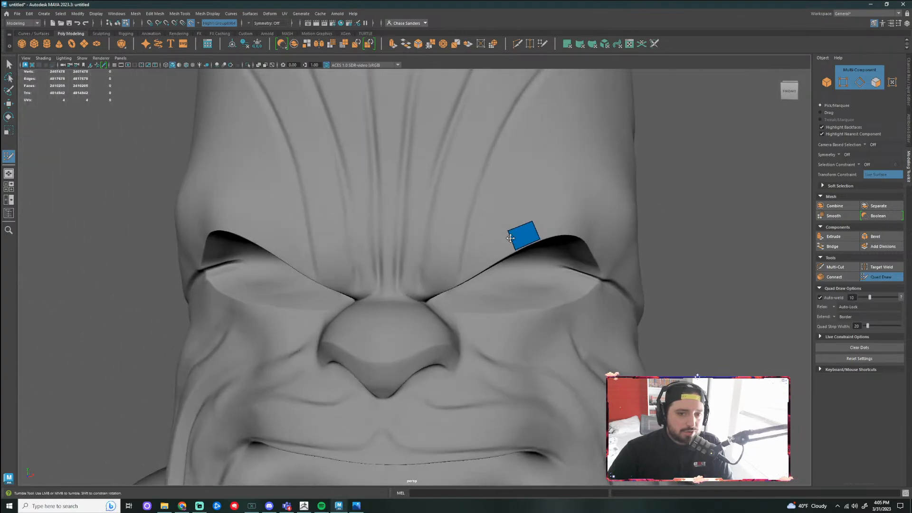
{"action": "left_click", "coordinate": [491, 247], "text": "shift"}
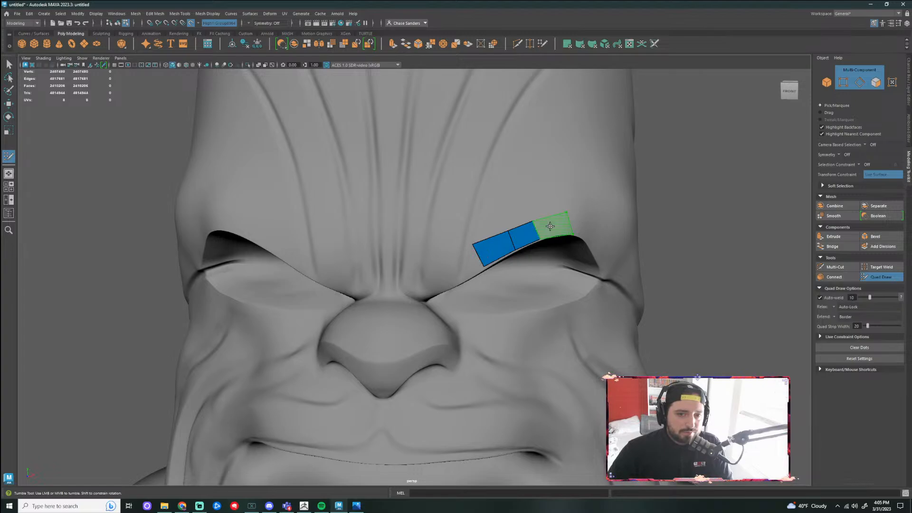
{"action": "left_click", "coordinate": [565, 214], "text": "shift"}
Extend the brow strip with four more quads curving around the outer corner of the left eye
{"action": "left_click_drag", "start_coordinate": [696, 230], "coordinate": [559, 229], "text": "alt"}
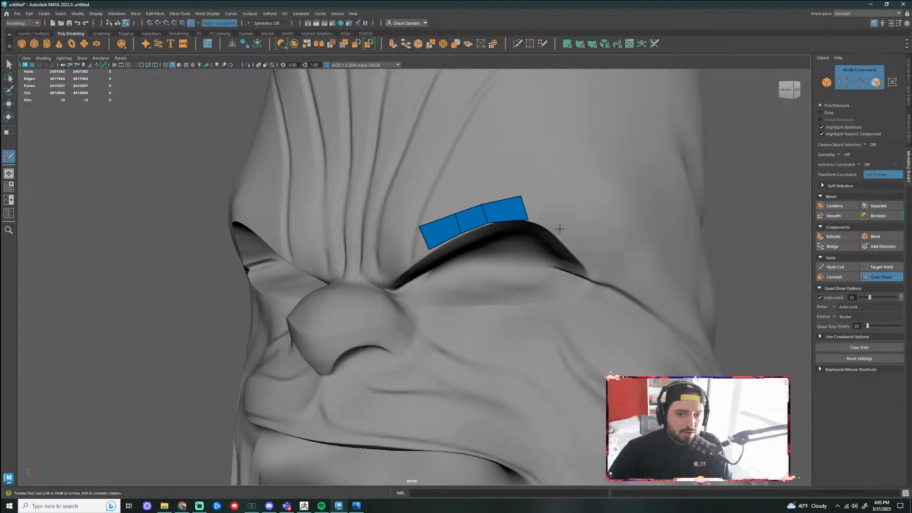
{"action": "left_click", "coordinate": [557, 233]}
{"action": "left_click", "coordinate": [567, 205]}
{"action": "left_click", "coordinate": [537, 211], "text": "shift"}
{"action": "left_click", "coordinate": [582, 233], "text": "shift"}
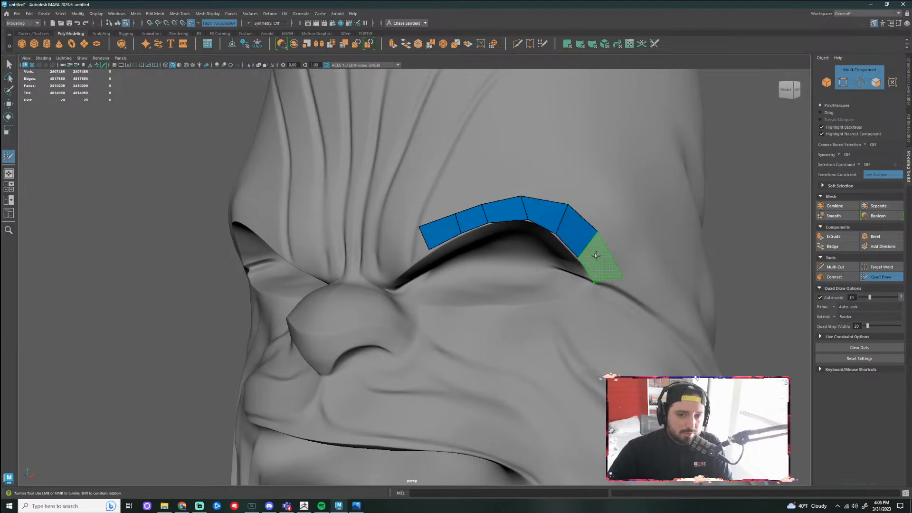
{"action": "left_click", "coordinate": [601, 260], "text": "shift"}
{"action": "left_click", "coordinate": [572, 306]}
{"action": "left_click", "coordinate": [611, 323]}
{"action": "left_click", "coordinate": [588, 297], "text": "shift"}
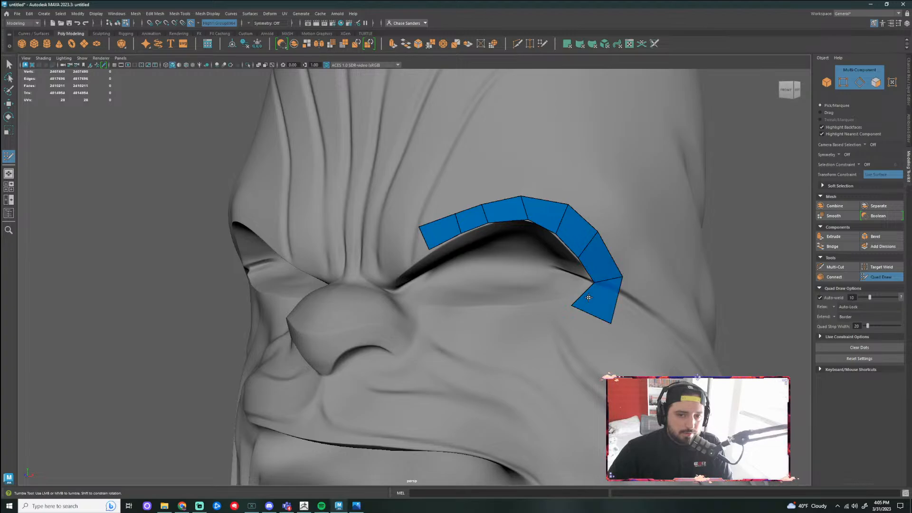
{"action": "left_click_drag", "start_coordinate": [733, 252], "coordinate": [764, 248], "text": "alt"}
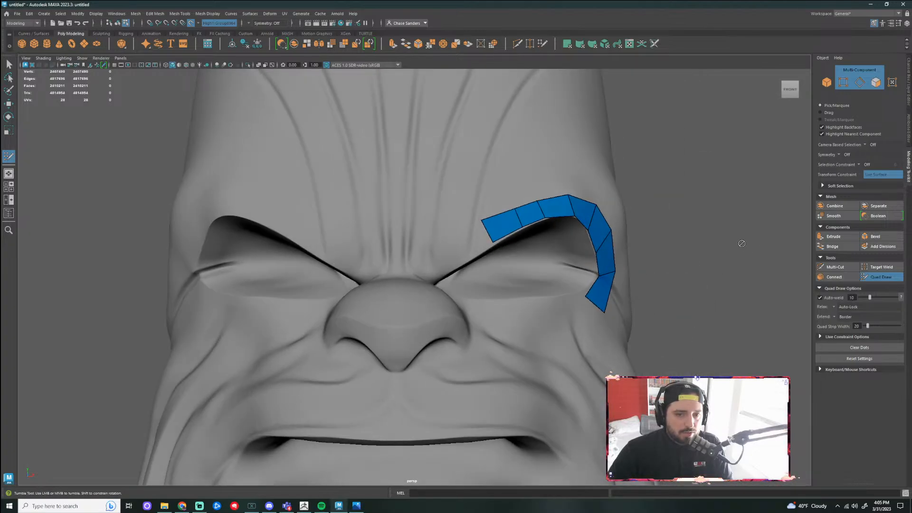
Undo all the quads and dots drawn around the left eye
{"action": "key", "text": "ctrl+z"}
{"action": "key", "text": "ctrl+z"}
{"action": "key", "text": "ctrl+z"}
{"action": "key", "text": "ctrl+z"}
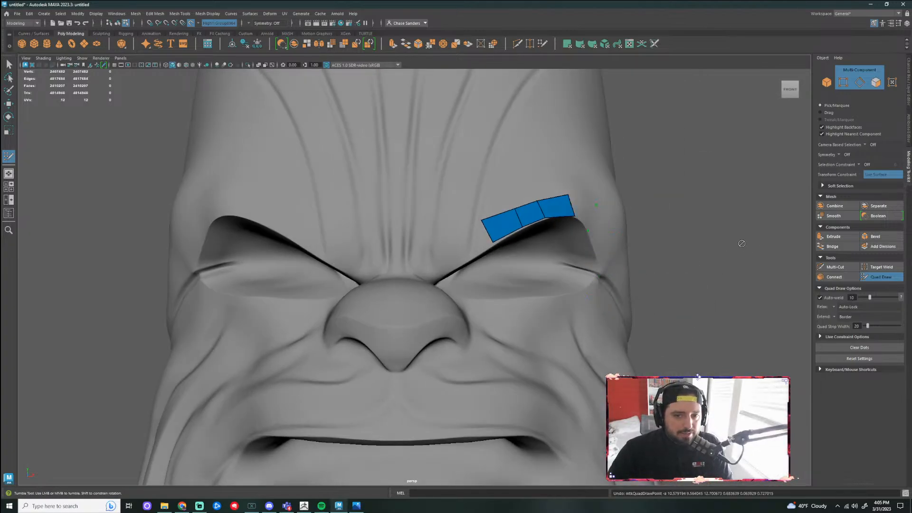
{"action": "key", "text": "ctrl+z"}
{"action": "key", "text": "ctrl+z"}
{"action": "key", "text": "ctrl+z"}
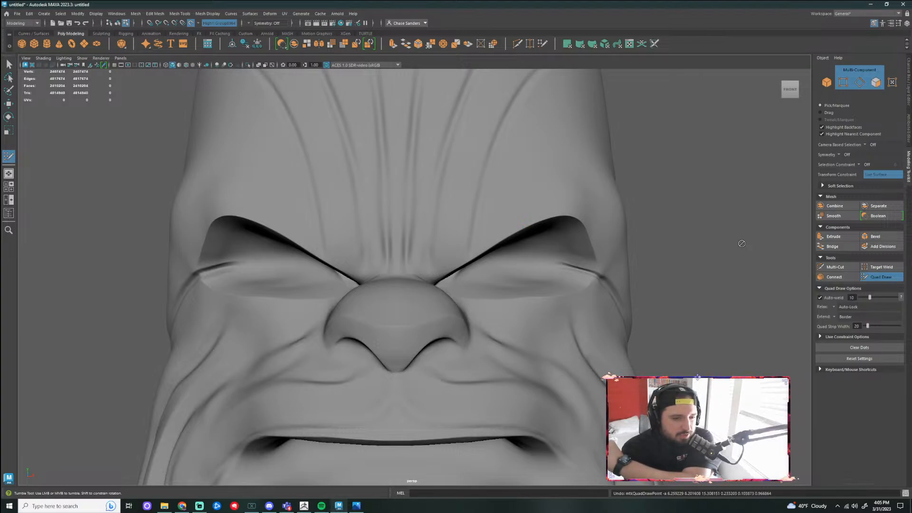
Restart Quad Draw and create one quad on the inner brow, just above the inner corner of the left eye
{"action": "left_click", "coordinate": [881, 277]}
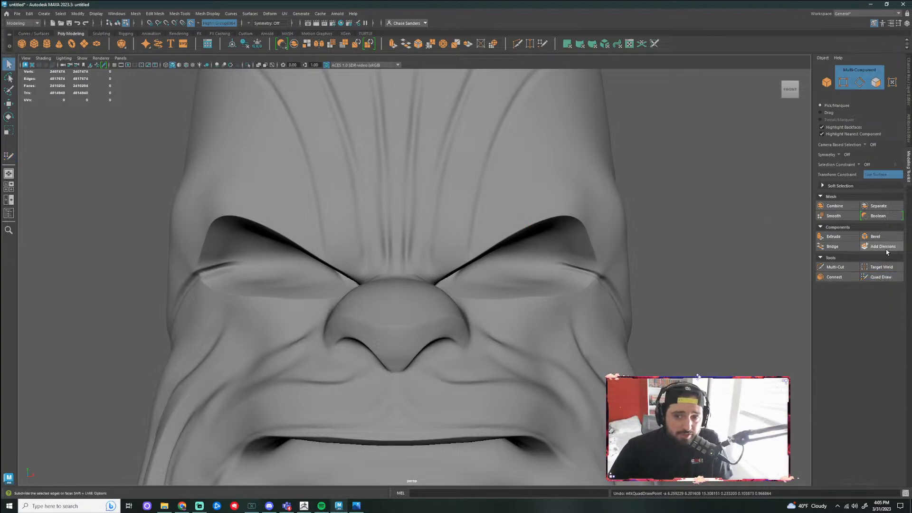
{"action": "left_click", "coordinate": [881, 277]}
{"action": "left_click", "coordinate": [454, 209]}
{"action": "left_click", "coordinate": [468, 245]}
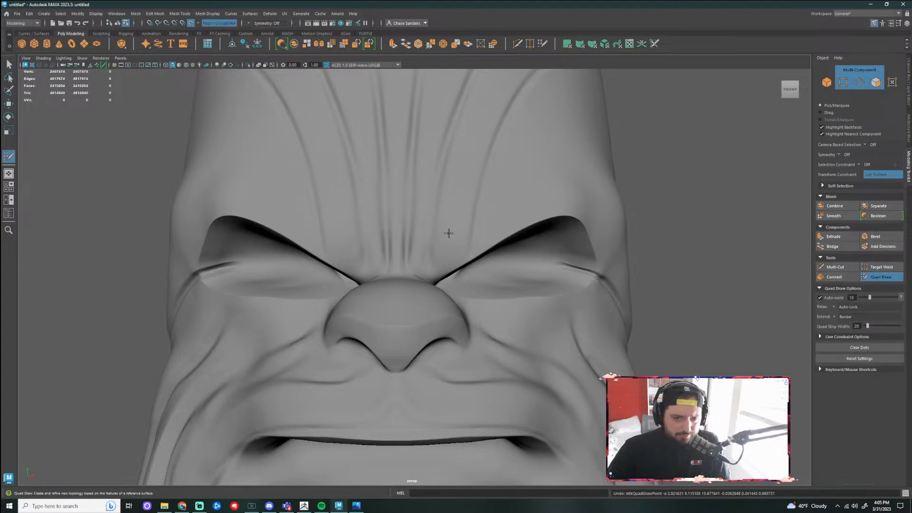
{"action": "left_click", "coordinate": [449, 236]}
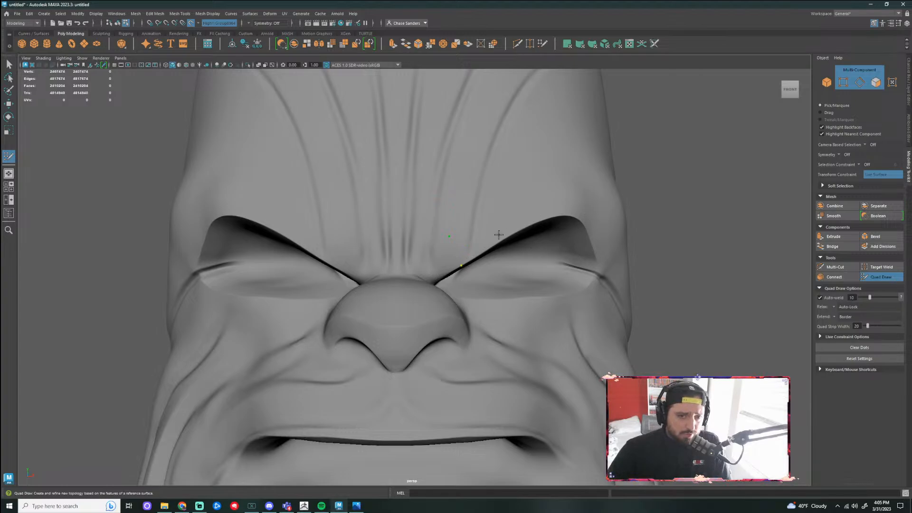
{"action": "left_click", "coordinate": [488, 249]}
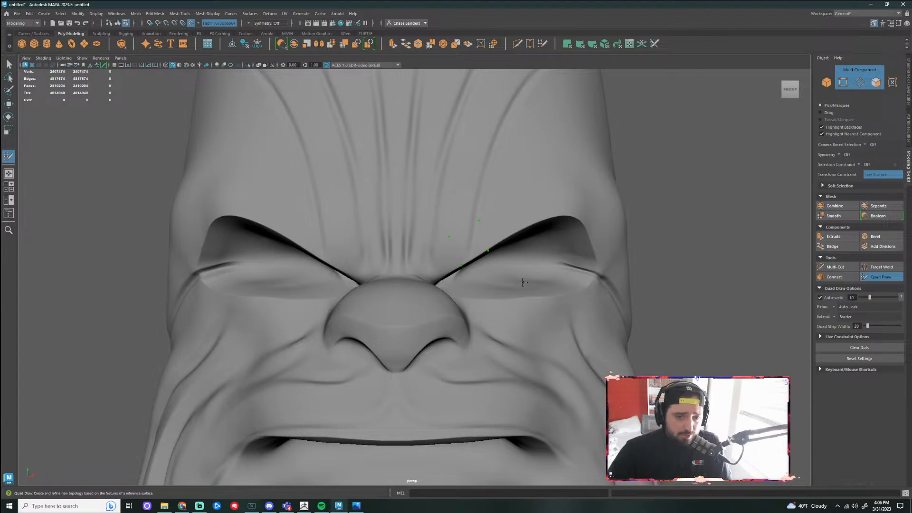
{"action": "left_click", "coordinate": [466, 238], "text": "shift"}
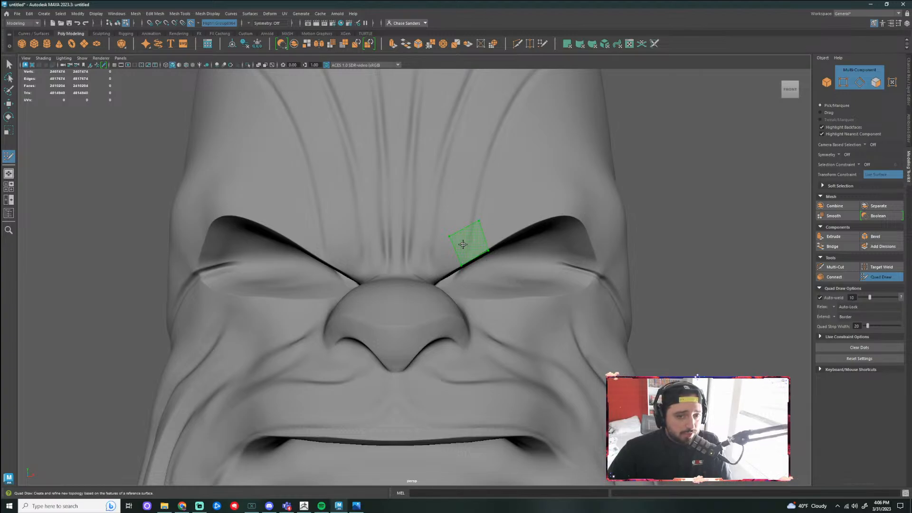
{"action": "left_click", "coordinate": [467, 244], "text": "shift"}
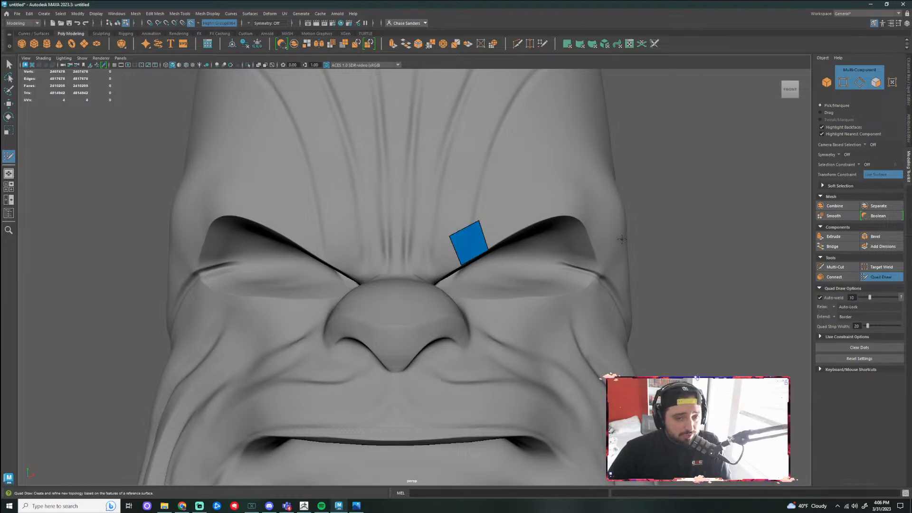
Add two more quads outward along the left brow edge, continuing from the inner-brow quad
{"action": "right_click_drag", "start_coordinate": [640, 245], "coordinate": [636, 265], "text": "alt"}
{"action": "left_click_drag", "start_coordinate": [635, 265], "coordinate": [625, 261], "text": "alt"}
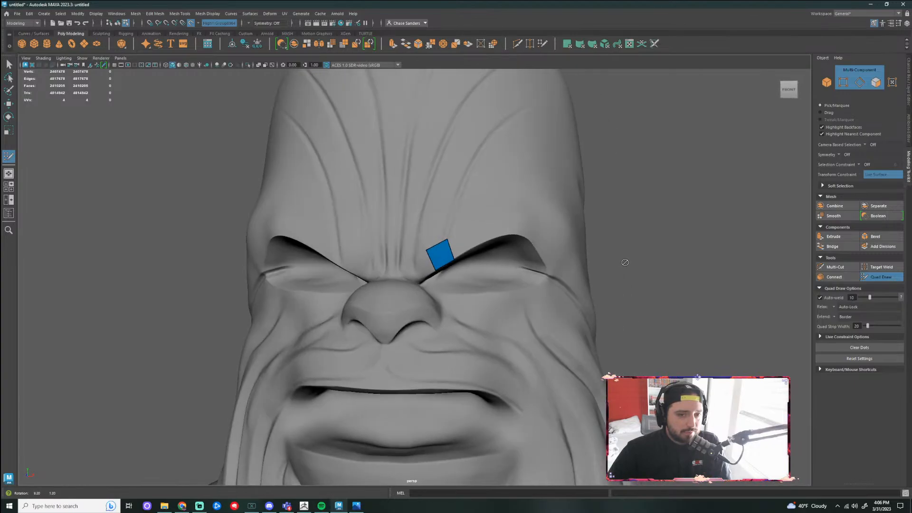
{"action": "right_click_drag", "start_coordinate": [477, 259], "coordinate": [499, 245], "text": "alt"}
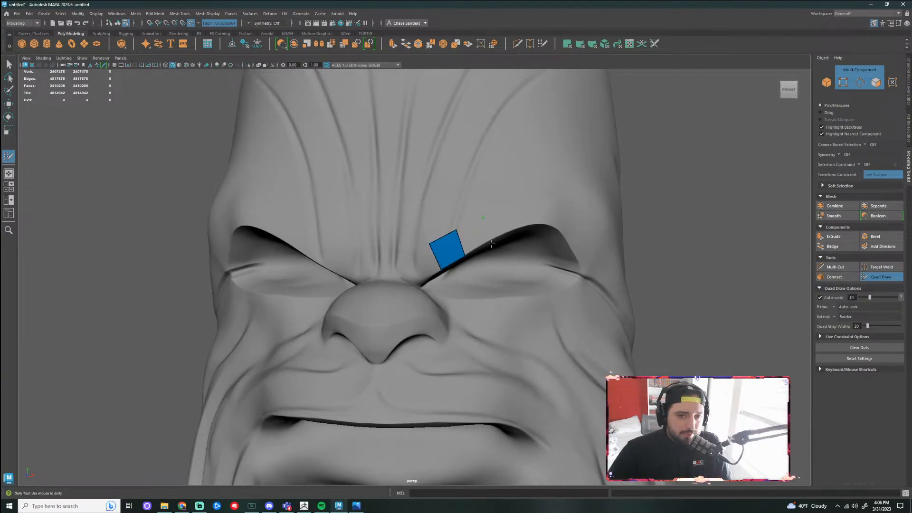
{"action": "left_click", "coordinate": [476, 240], "text": "shift"}
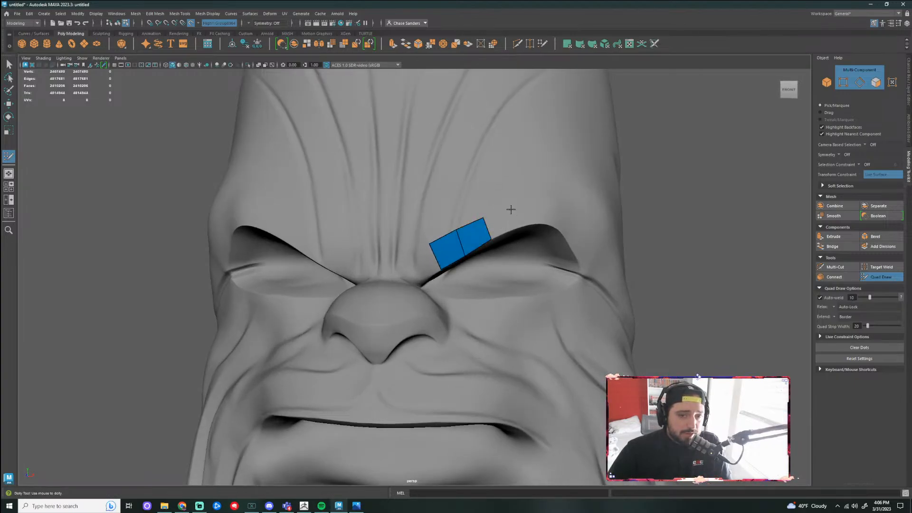
{"action": "left_click", "coordinate": [516, 227], "text": "shift"}
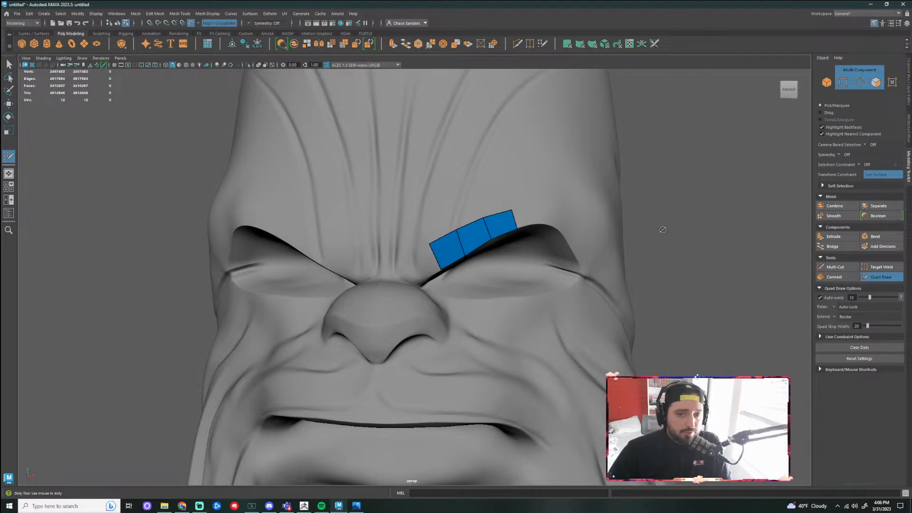
Undo the three inner-brow quads and their dots
{"action": "mouse_move", "coordinate": [663, 229]}
{"action": "left_mouse_down", "text": "alt"}
{"action": "mouse_move", "coordinate": [666, 219]}
{"action": "mouse_move", "coordinate": [679, 225]}
{"action": "left_mouse_up", "text": "alt"}
{"action": "key", "text": "ctrl+z"}
{"action": "key", "text": "ctrl+z"}
{"action": "key", "text": "ctrl+z"}
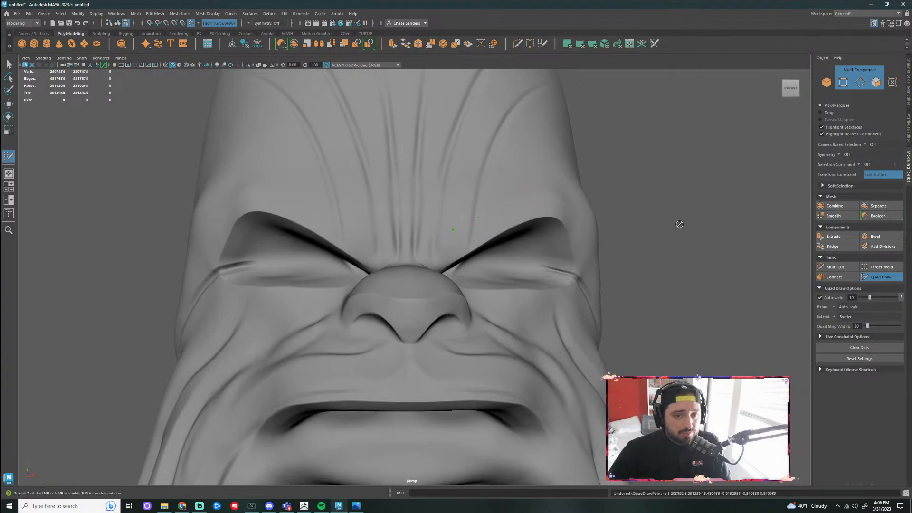
{"action": "key", "text": "ctrl+z"}
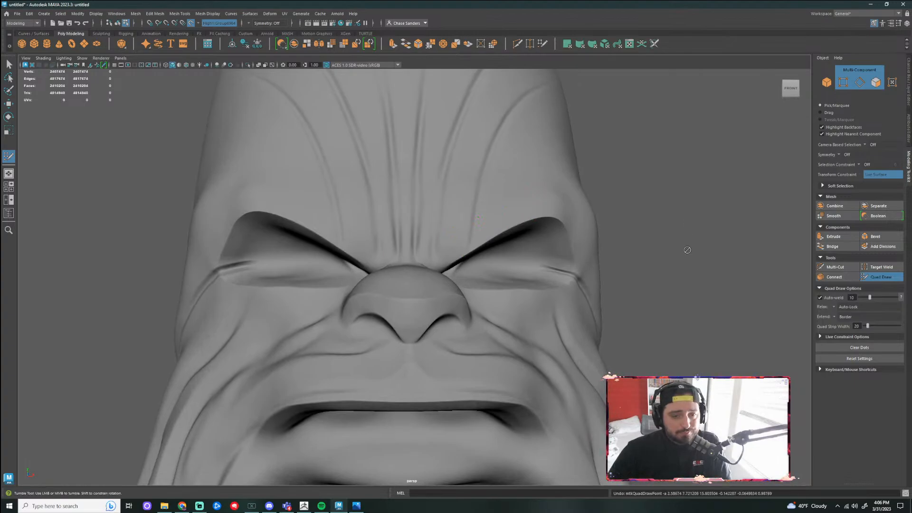
Turn on Object X symmetry for the Quad Draw work
{"action": "left_click", "coordinate": [248, 23]}
{"action": "left_click", "coordinate": [269, 32]}
Try mirrored quads across the brow centre above the nose, starting from dots on the midline, and undo them
{"action": "left_click", "coordinate": [406, 237]}
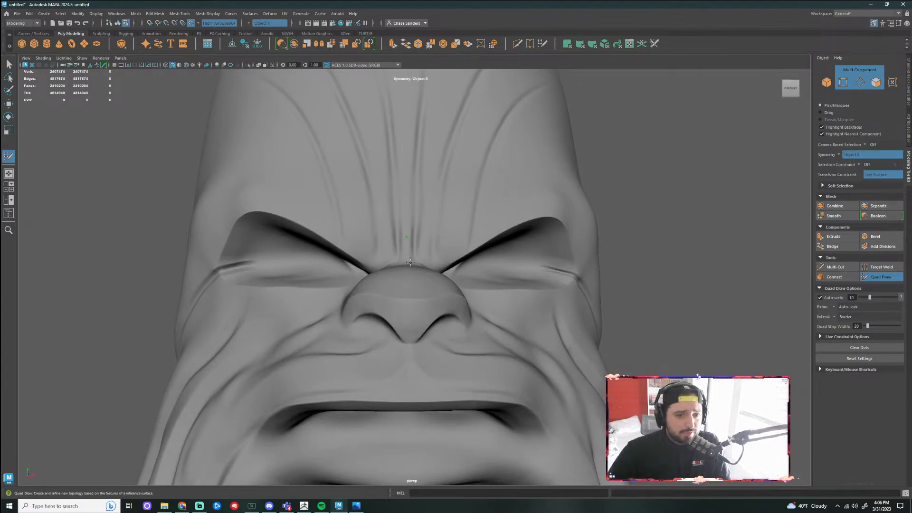
{"action": "left_click", "coordinate": [407, 264]}
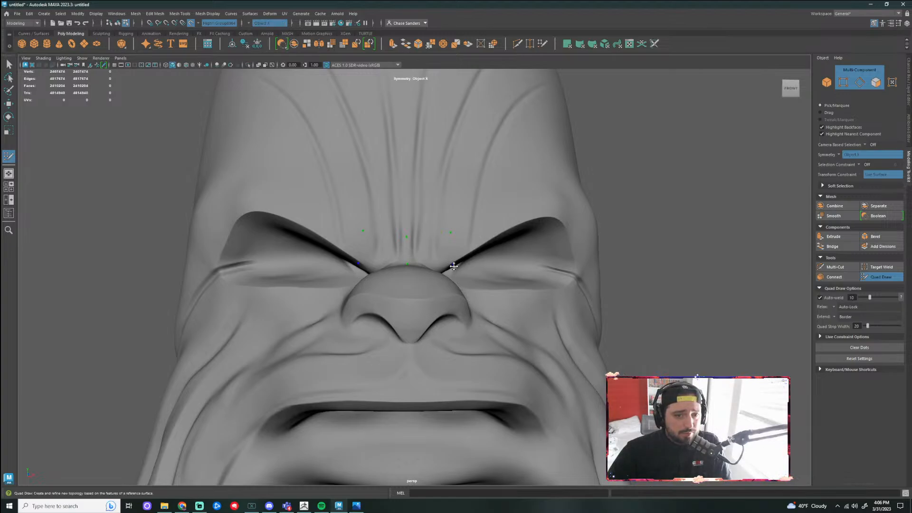
{"action": "left_click", "coordinate": [440, 252], "text": "shift"}
{"action": "mouse_move", "coordinate": [644, 201]}
{"action": "left_mouse_down", "text": "alt"}
{"action": "mouse_move", "coordinate": [655, 209]}
{"action": "mouse_move", "coordinate": [643, 210]}
{"action": "left_mouse_up", "text": "alt"}
{"action": "key", "text": "ctrl+z"}
{"action": "key", "text": "ctrl+z"}
{"action": "key", "text": "ctrl+z"}
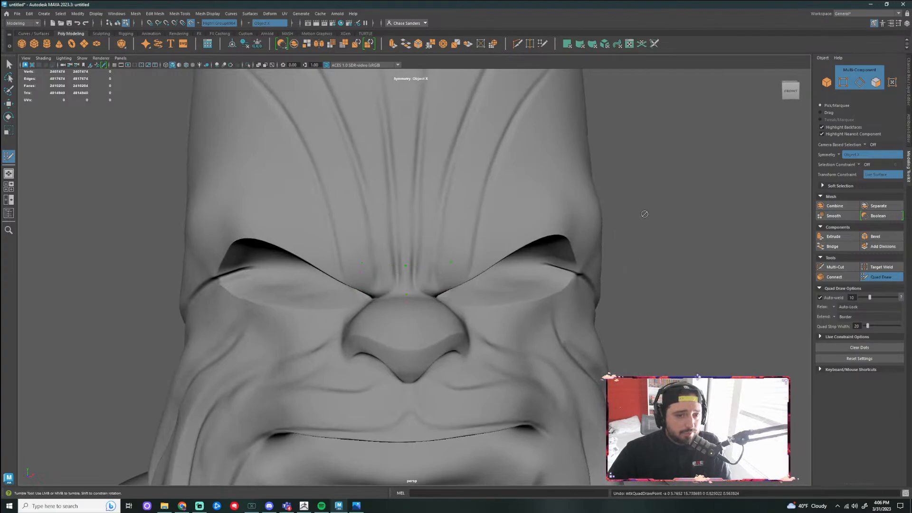
Try four mirrored quads along the top of each brow edge, running from the inner brow to the outer corner
{"action": "left_click_drag", "start_coordinate": [640, 214], "coordinate": [614, 209], "text": "alt"}
{"action": "left_click", "coordinate": [432, 234]}
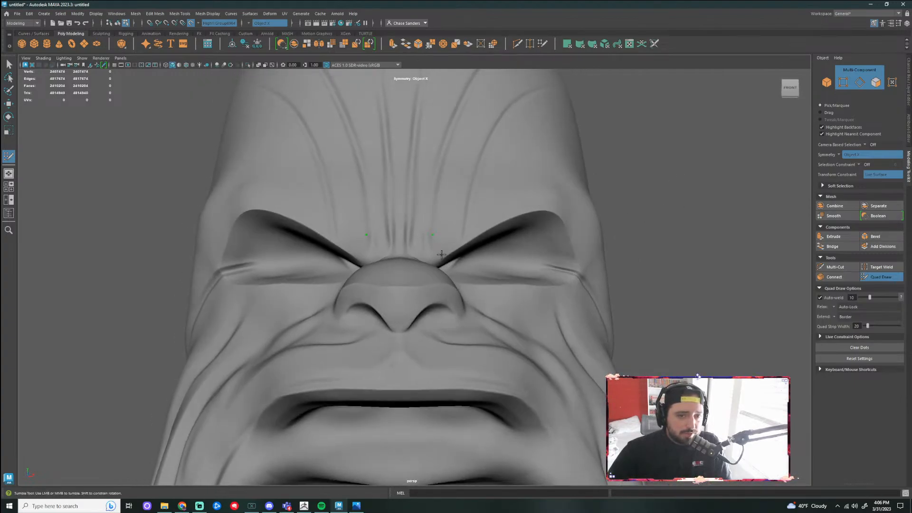
{"action": "left_click", "coordinate": [444, 256]}
{"action": "left_click", "coordinate": [462, 220]}
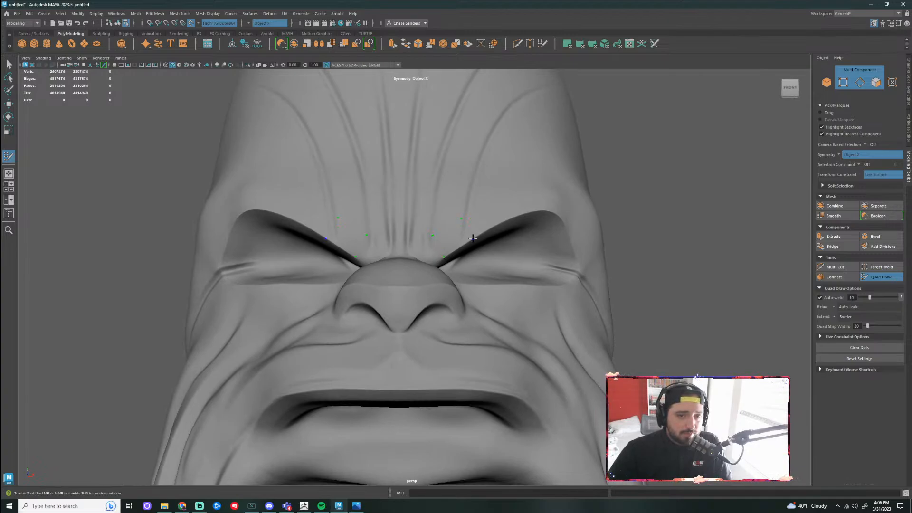
{"action": "left_click", "coordinate": [458, 238], "text": "shift"}
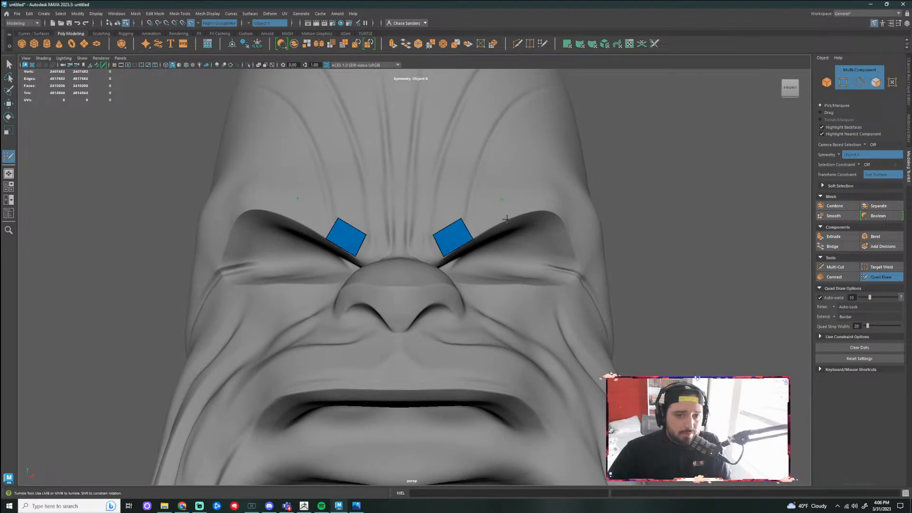
{"action": "left_click", "coordinate": [479, 216], "text": "shift"}
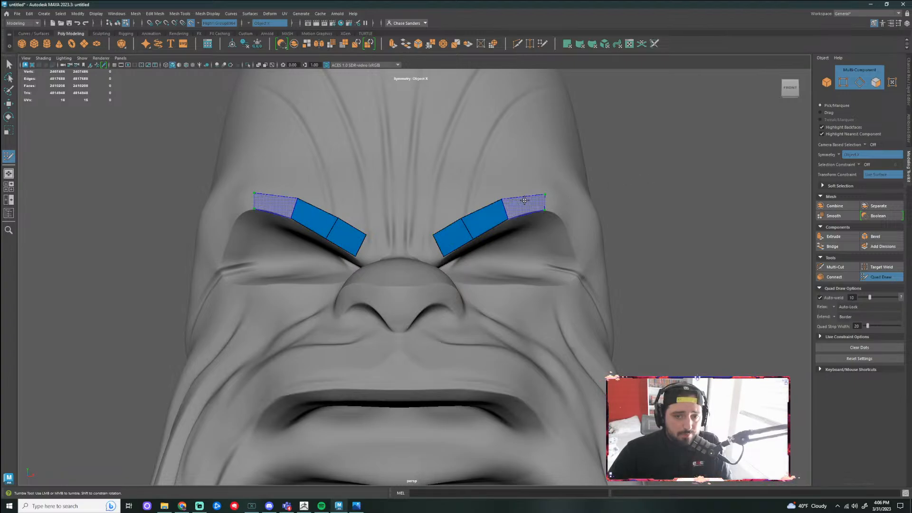
{"action": "left_click", "coordinate": [543, 205], "text": "shift"}
{"action": "left_click_drag", "start_coordinate": [543, 206], "coordinate": [548, 217], "text": "alt"}
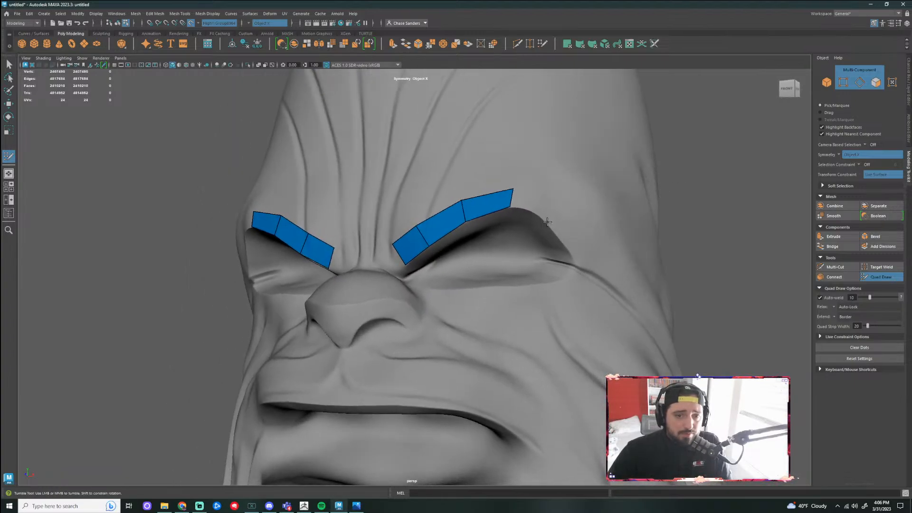
{"action": "left_click", "coordinate": [558, 202]}
{"action": "left_click", "coordinate": [533, 200], "text": "shift"}
Try joining the two brow strips above the nose with a mirrored quad pair built from two midline dots
{"action": "left_click_drag", "start_coordinate": [699, 236], "coordinate": [731, 236], "text": "alt"}
{"action": "right_click_drag", "start_coordinate": [660, 277], "coordinate": [578, 301], "text": "alt"}
{"action": "mouse_move", "coordinate": [580, 302]}
{"action": "left_mouse_down", "text": "alt"}
{"action": "mouse_move", "coordinate": [604, 313]}
{"action": "mouse_move", "coordinate": [573, 299]}
{"action": "left_mouse_up", "text": "alt"}
{"action": "scroll", "coordinate": [405, 262], "scroll_direction": "up", "scroll_amount": 10}
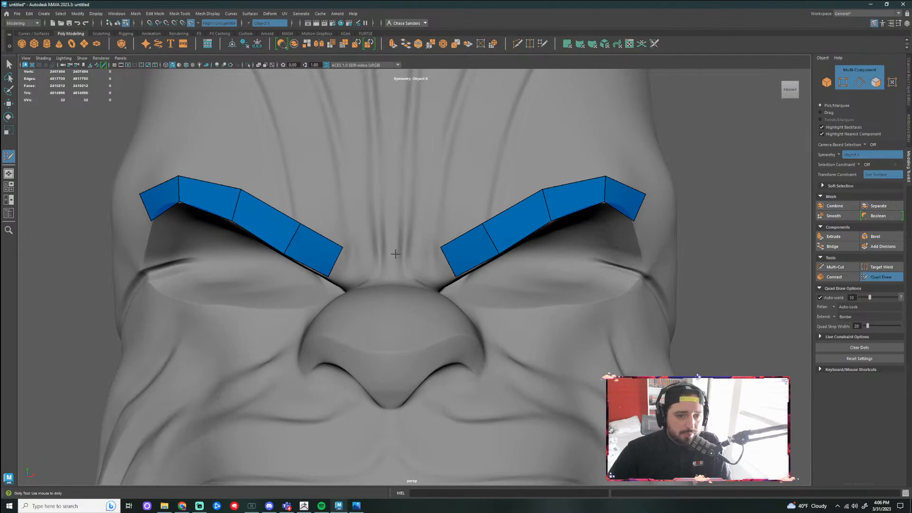
{"action": "left_click", "coordinate": [394, 254]}
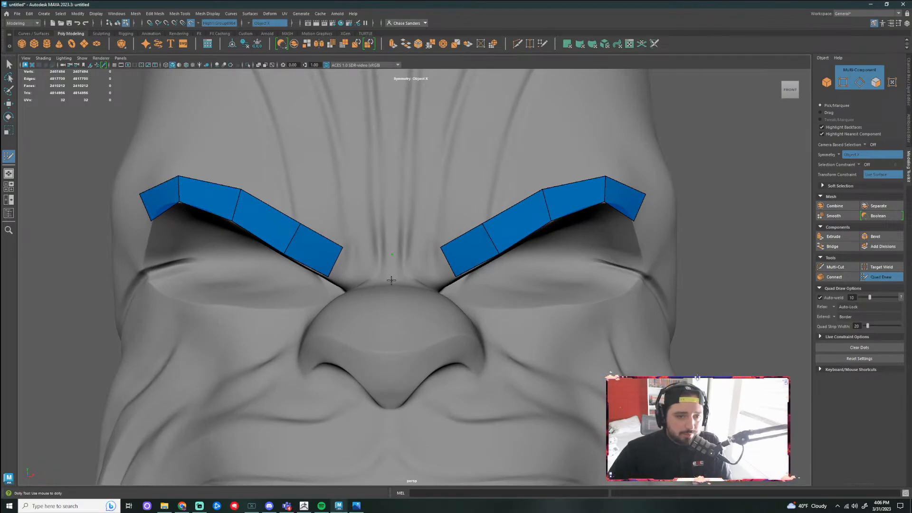
{"action": "left_click", "coordinate": [392, 281]}
{"action": "left_click", "coordinate": [418, 264], "text": "shift"}
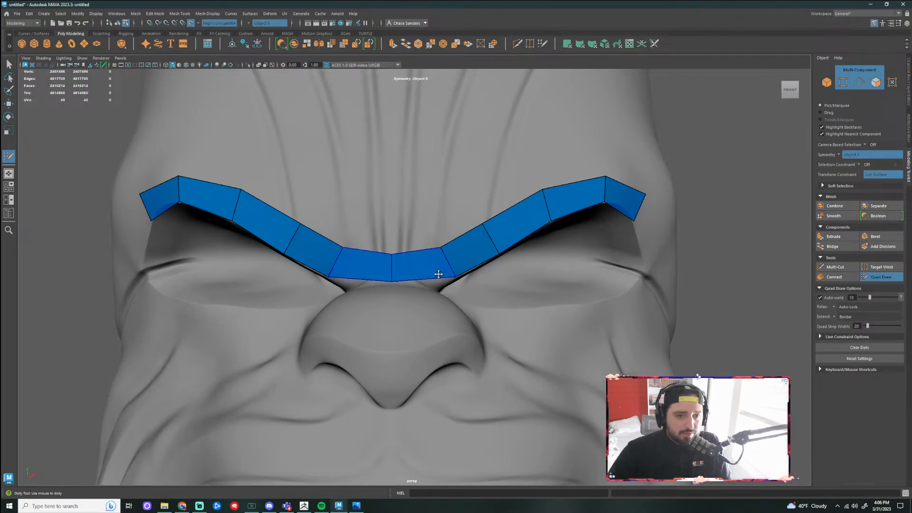
Try a second mirrored quad pair on the midline, directly above the pair that joins the brow strips
{"action": "mouse_move", "coordinate": [723, 275]}
{"action": "left_mouse_down", "text": "alt"}
{"action": "mouse_move", "coordinate": [767, 275]}
{"action": "mouse_move", "coordinate": [475, 238]}
{"action": "mouse_move", "coordinate": [413, 206]}
{"action": "left_mouse_up", "text": "alt"}
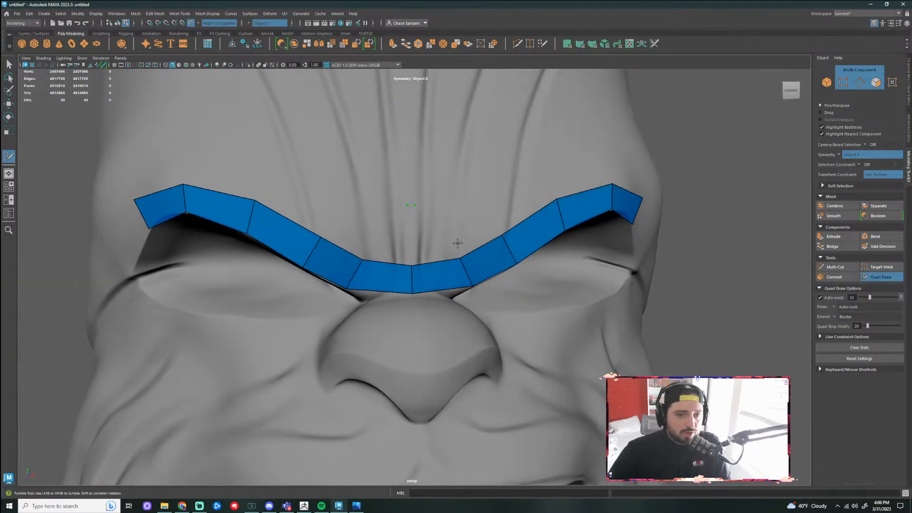
{"action": "left_click", "coordinate": [411, 219]}
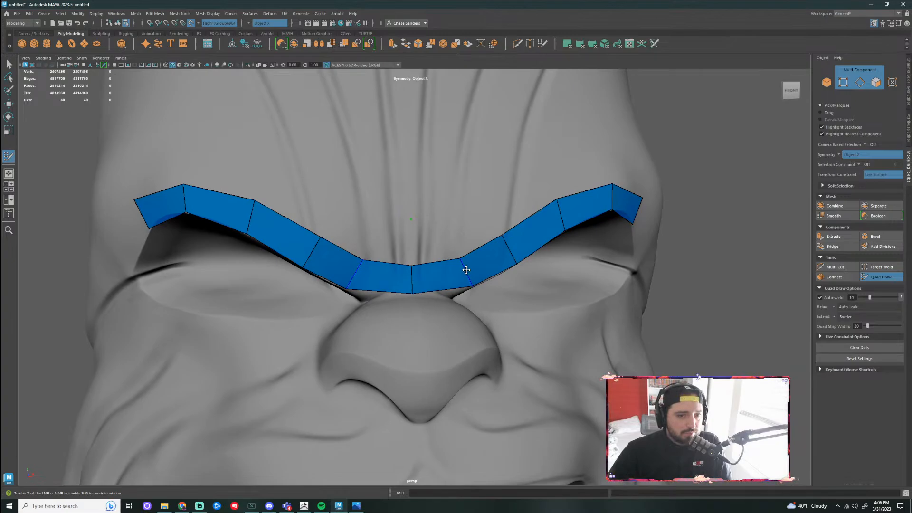
{"action": "key", "text": "ctrl+z"}
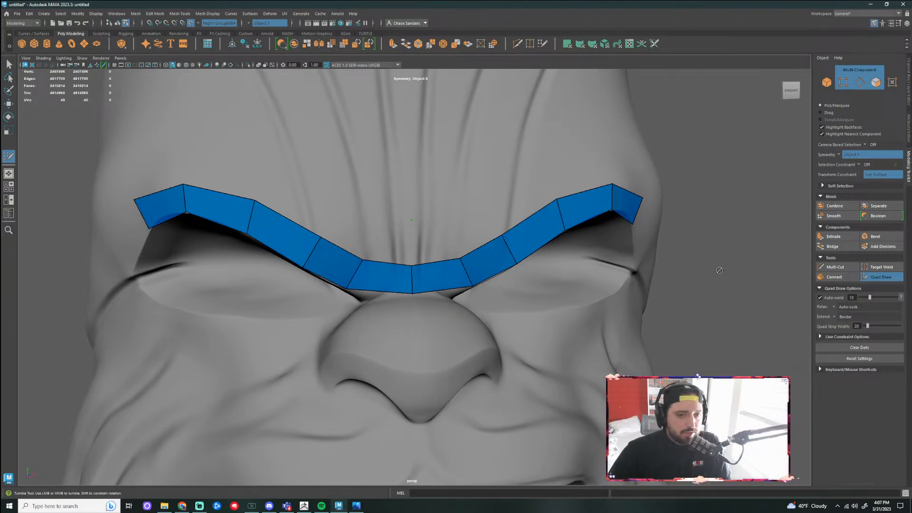
{"action": "left_click_drag", "start_coordinate": [720, 270], "coordinate": [706, 271], "text": "alt"}
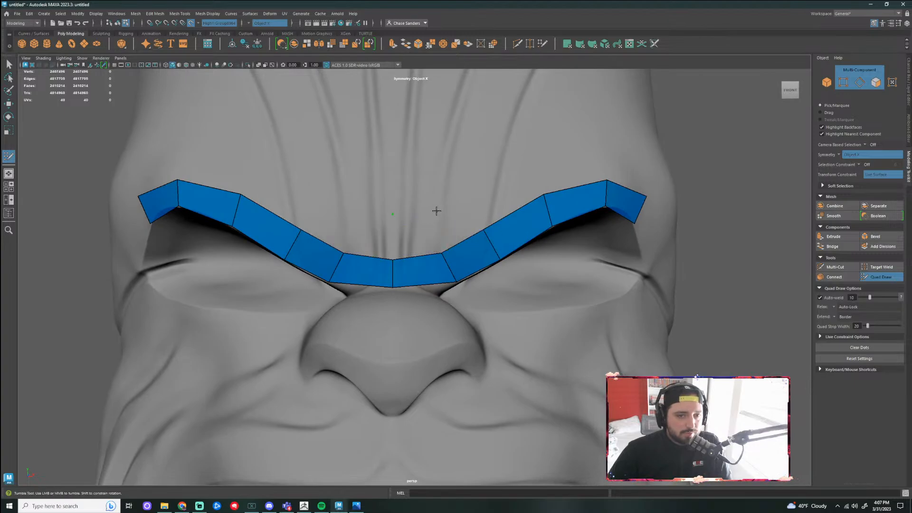
{"action": "left_click", "coordinate": [430, 242], "text": "shift"}
{"action": "scroll", "coordinate": [609, 287], "scroll_direction": "down", "scroll_amount": 5}
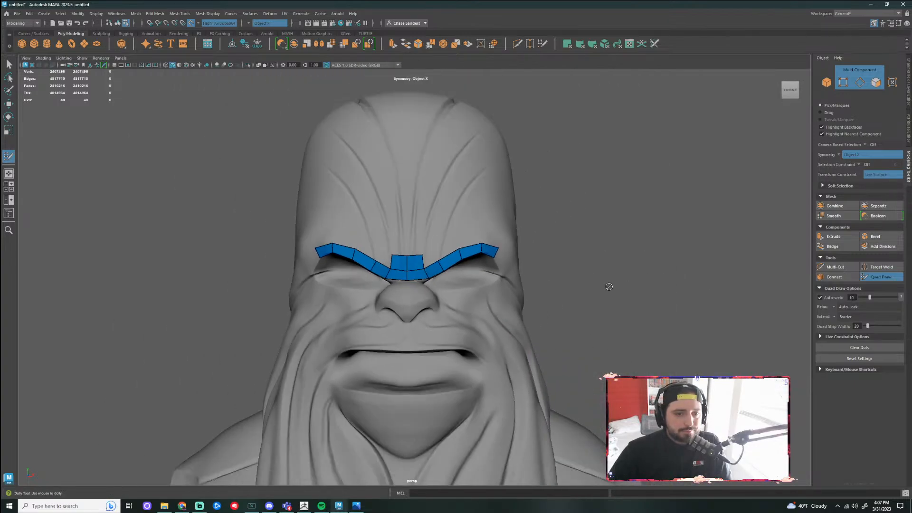
Undo all the brow and midline quads and their dots
{"action": "key", "text": "ctrl+z"}
{"action": "key", "text": "ctrl+z"}
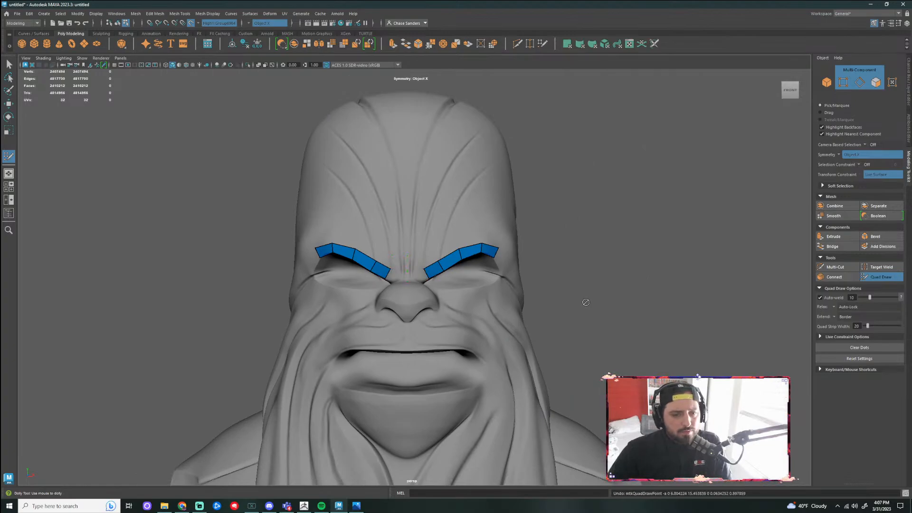
{"action": "key", "text": "ctrl+z"}
{"action": "key", "text": "ctrl+z"}
{"action": "key", "text": "ctrl+z"}
{"action": "key", "text": "ctrl+z"}
{"action": "key", "text": "ctrl+z"}
{"action": "key", "text": "ctrl+z"}
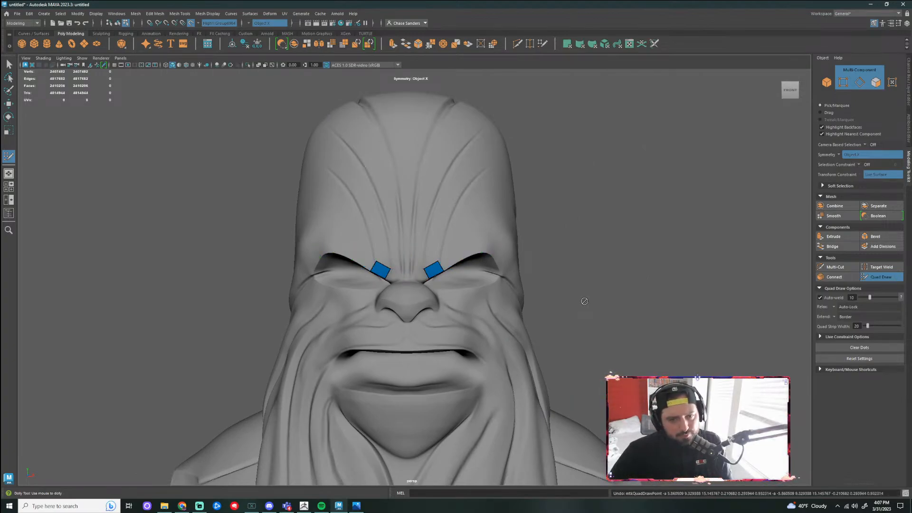
{"action": "key", "text": "ctrl+z"}
{"action": "key", "text": "ctrl+z"}
{"action": "key", "text": "ctrl+z"}
Try a mirrored test quad on the forehead above each eye with two midline dots between them, and undo them
{"action": "left_click_drag", "start_coordinate": [585, 301], "coordinate": [435, 247], "text": "alt"}
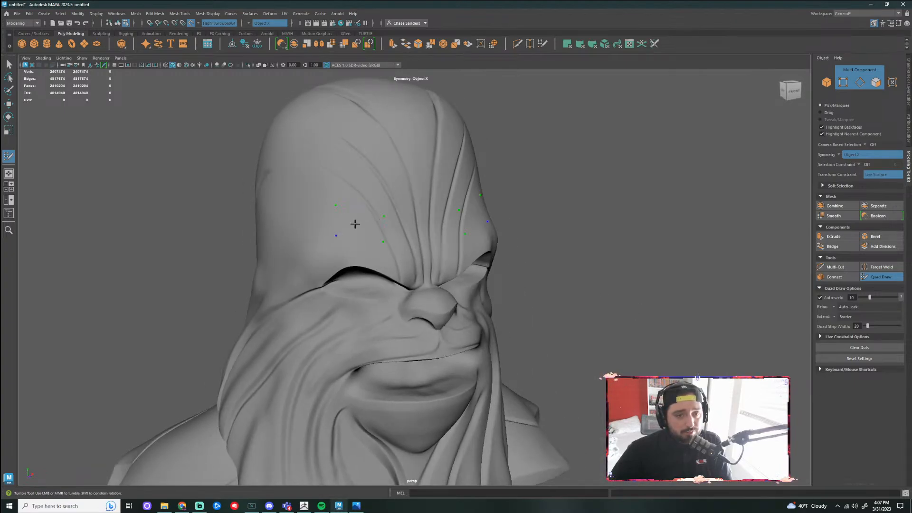
{"action": "key", "text": "shift+z"}
{"action": "left_click_drag", "start_coordinate": [417, 221], "coordinate": [571, 231], "text": "alt"}
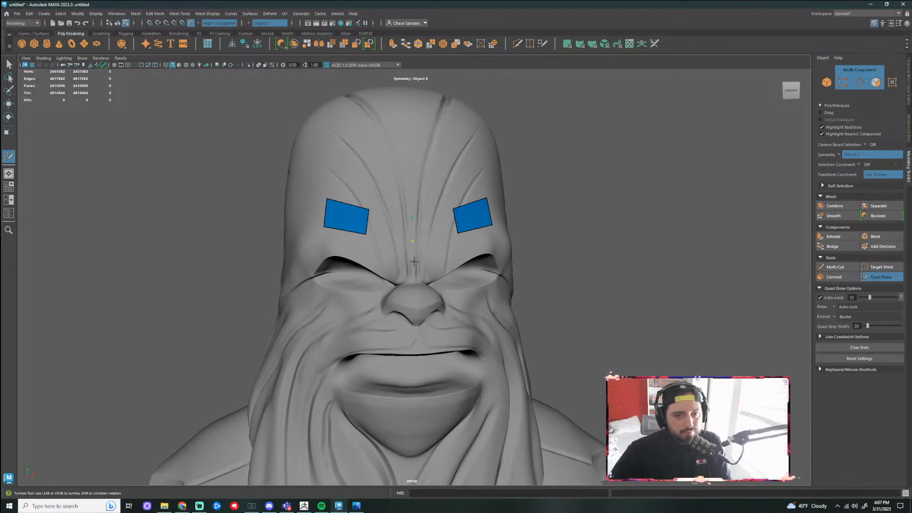
{"action": "left_click", "coordinate": [398, 228], "text": "shift"}
{"action": "mouse_move", "coordinate": [633, 250]}
{"action": "left_mouse_down", "text": "alt"}
{"action": "mouse_move", "coordinate": [665, 247]}
{"action": "mouse_move", "coordinate": [611, 252]}
{"action": "mouse_move", "coordinate": [686, 240]}
{"action": "mouse_move", "coordinate": [620, 255]}
{"action": "left_mouse_up", "text": "alt"}
{"action": "key", "text": "ctrl+z"}
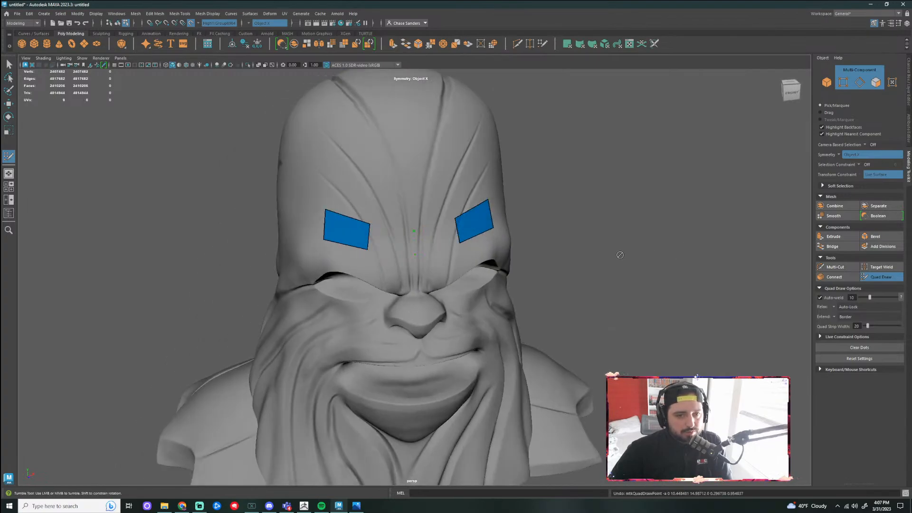
{"action": "key", "text": "ctrl+z"}
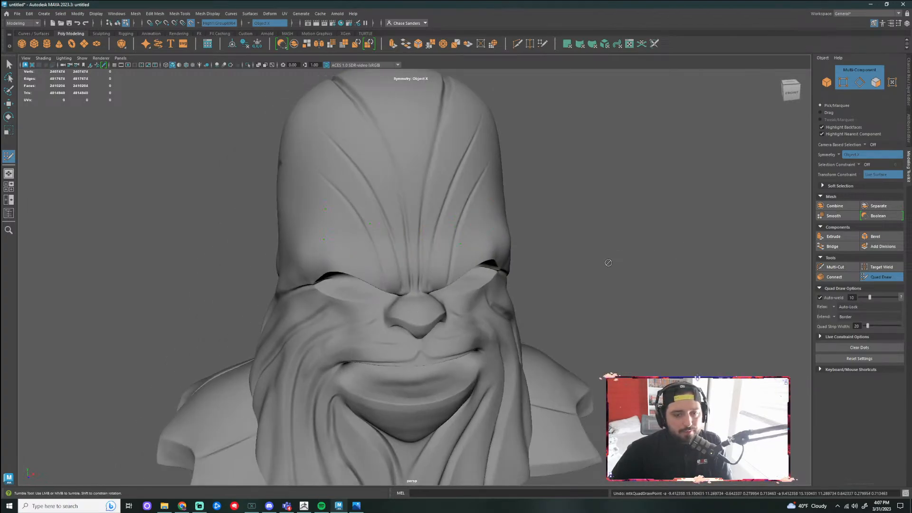
Fill two mirrored quads just inside the upper rim of the eye socket, starting at the inner eye corner
{"action": "scroll", "coordinate": [580, 271], "scroll_direction": "up", "scroll_amount": 2}
{"action": "left_click_drag", "start_coordinate": [613, 261], "coordinate": [605, 300], "text": "alt"}
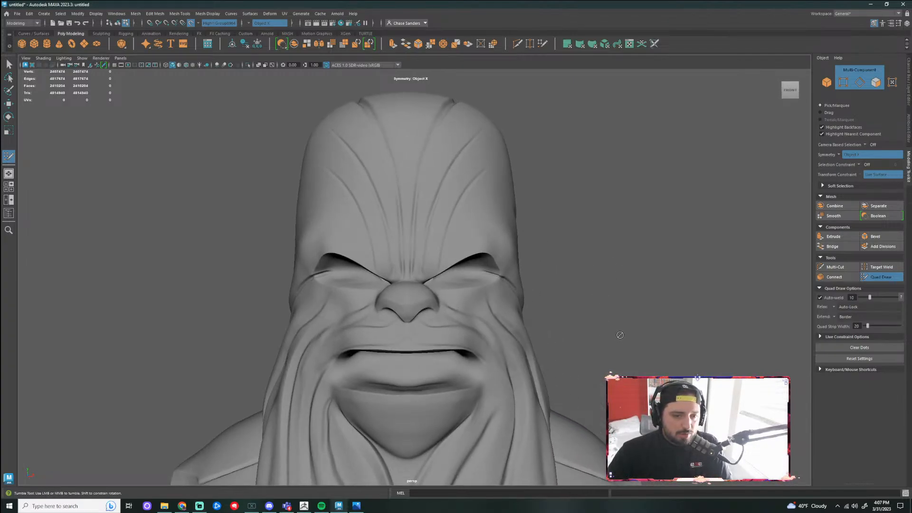
{"action": "middle_click_drag", "start_coordinate": [620, 334], "coordinate": [560, 228], "text": "alt"}
{"action": "left_click_drag", "start_coordinate": [579, 193], "coordinate": [577, 170], "text": "alt"}
{"action": "scroll", "coordinate": [576, 157], "scroll_direction": "up", "scroll_amount": 3}
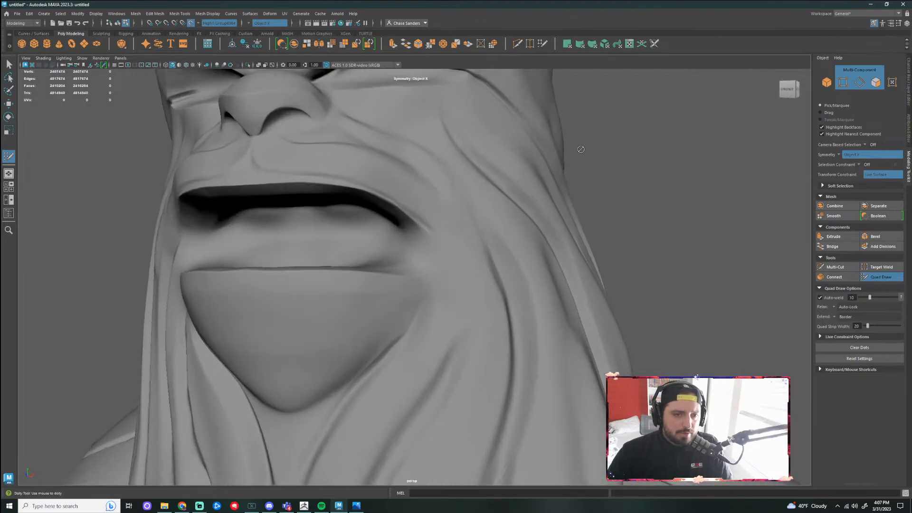
{"action": "scroll", "coordinate": [625, 107], "scroll_direction": "up", "scroll_amount": 2}
{"action": "scroll", "coordinate": [647, 254], "scroll_direction": "down", "scroll_amount": 3}
{"action": "left_click_drag", "start_coordinate": [648, 255], "coordinate": [339, 237], "text": "alt"}
{"action": "scroll", "coordinate": [684, 259], "scroll_direction": "up", "scroll_amount": 4}
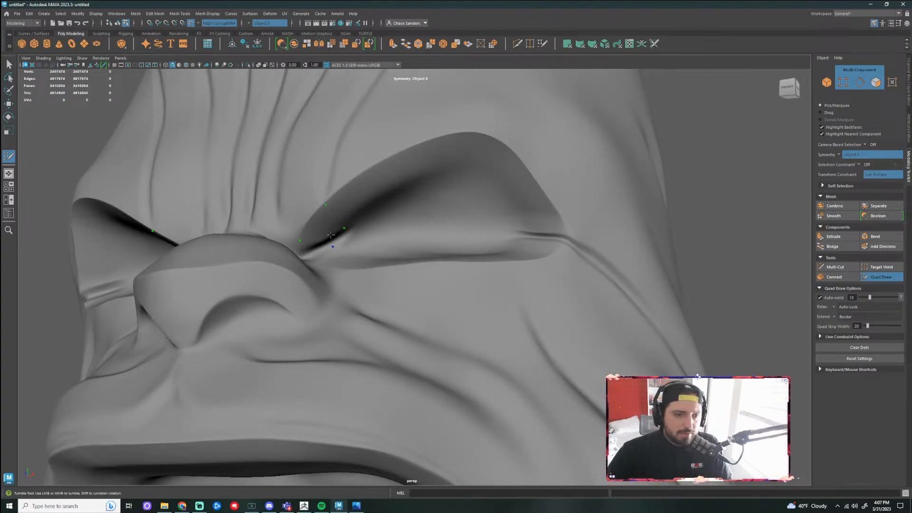
{"action": "left_click", "coordinate": [327, 229], "text": "shift"}
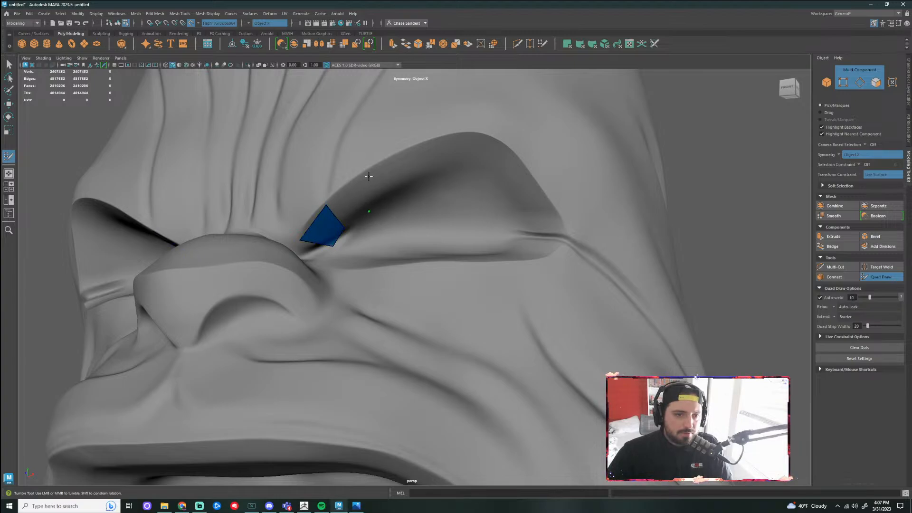
{"action": "left_click", "coordinate": [347, 202], "text": "shift"}
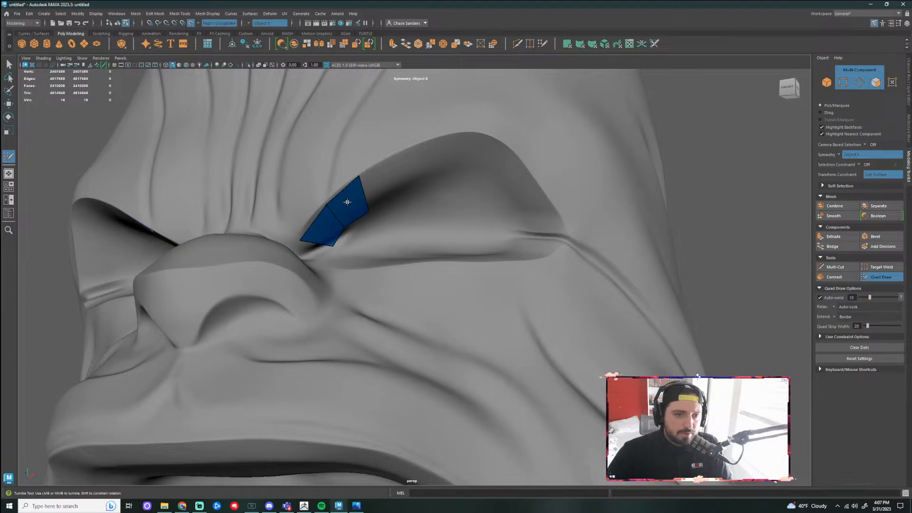
Extend the eye-socket strip outward along the underside of the brow with two more mirrored quads
{"action": "left_click", "coordinate": [392, 161]}
{"action": "left_click", "coordinate": [382, 183], "text": "shift"}
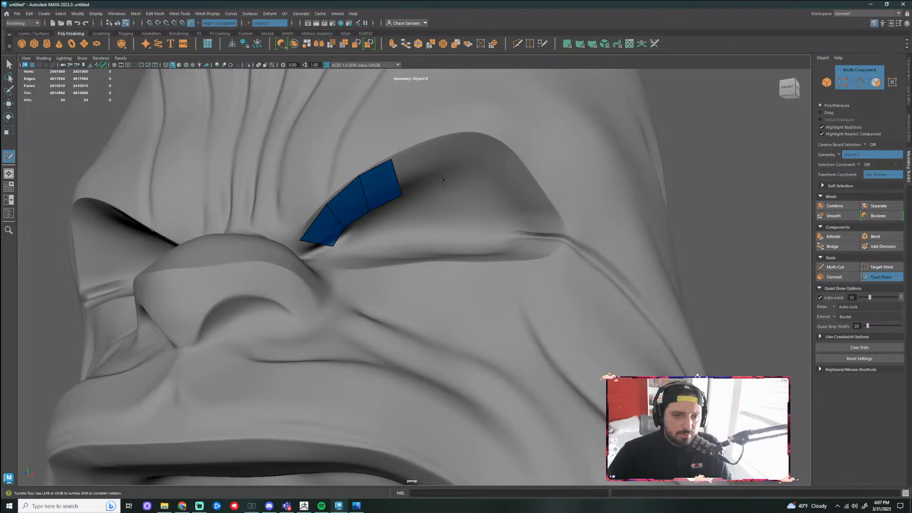
{"action": "left_click", "coordinate": [438, 138]}
{"action": "left_click", "coordinate": [414, 165], "text": "shift"}
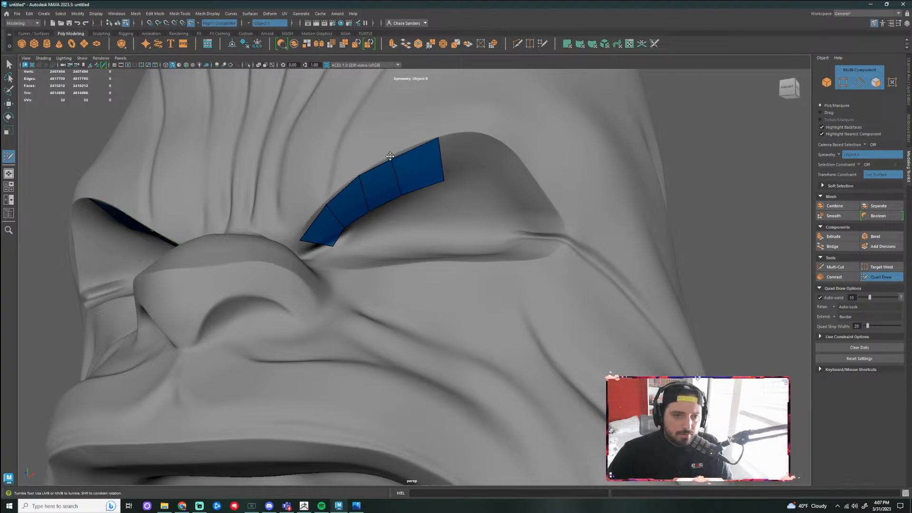
Move the strip's upper, inner-end and lower vertices to follow the brow rim and even out the quads
{"action": "mouse_move", "coordinate": [718, 203]}
{"action": "left_mouse_down", "text": "alt"}
{"action": "mouse_move", "coordinate": [699, 199]}
{"action": "mouse_move", "coordinate": [726, 171]}
{"action": "mouse_move", "coordinate": [706, 198]}
{"action": "left_mouse_up", "text": "alt"}
{"action": "right_click_drag", "start_coordinate": [551, 214], "coordinate": [618, 226], "text": "alt"}
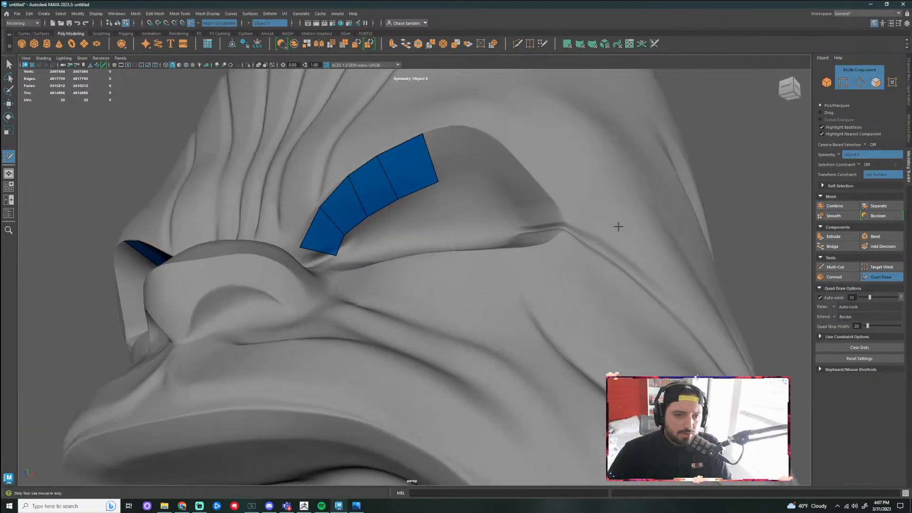
{"action": "scroll", "coordinate": [618, 227], "scroll_direction": "up", "scroll_amount": 3}
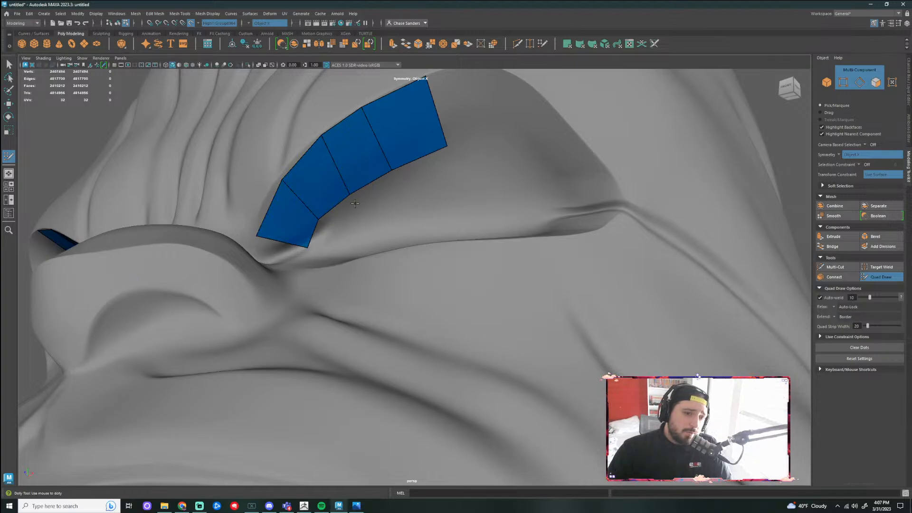
{"action": "left_click_drag", "start_coordinate": [322, 136], "coordinate": [318, 133]}
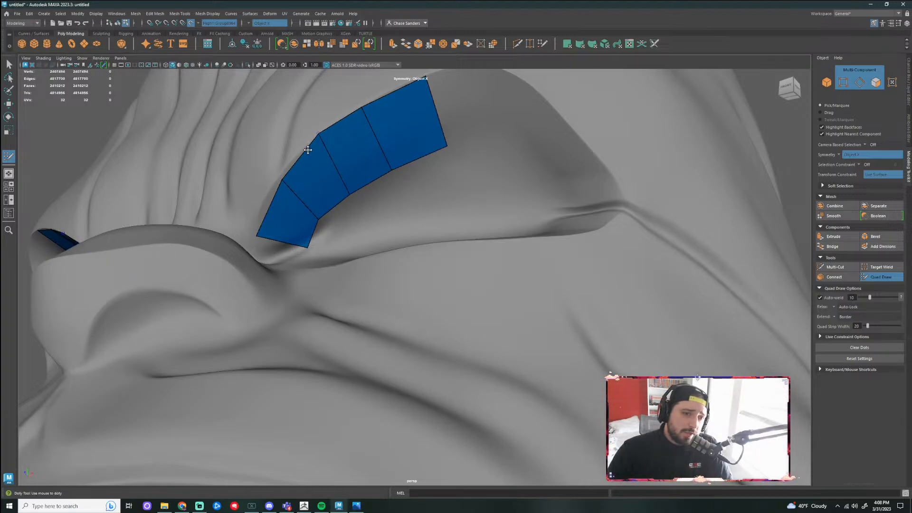
{"action": "left_click_drag", "start_coordinate": [283, 180], "coordinate": [278, 179]}
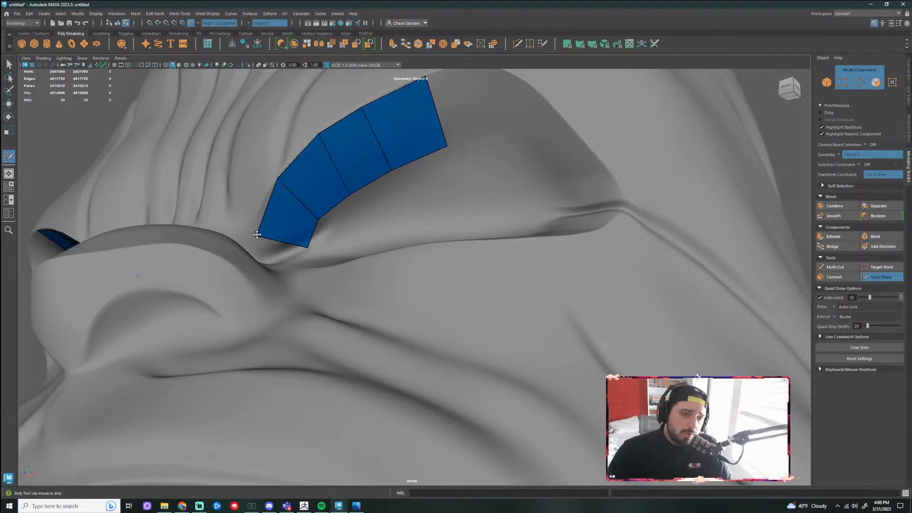
{"action": "left_click_drag", "start_coordinate": [257, 234], "coordinate": [251, 234]}
{"action": "left_click_drag", "start_coordinate": [309, 245], "coordinate": [315, 217]}
{"action": "left_click_drag", "start_coordinate": [348, 192], "coordinate": [347, 191]}
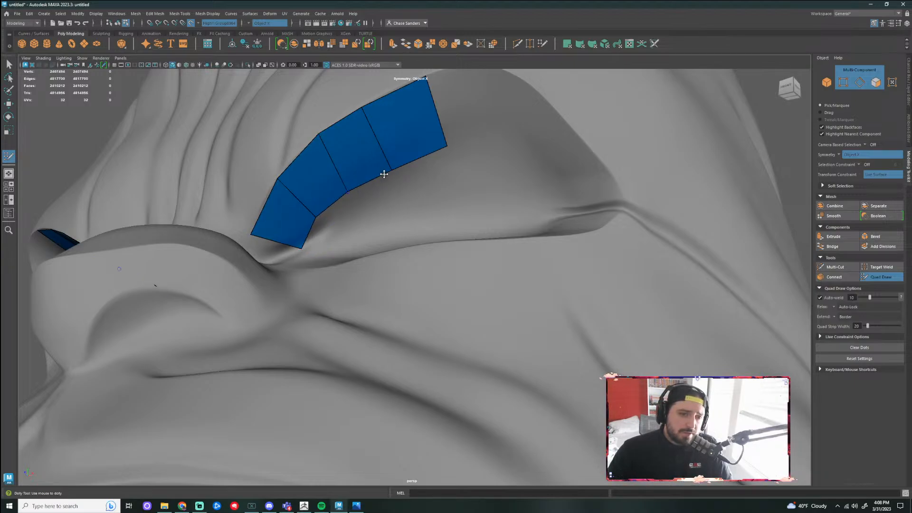
{"action": "left_click_drag", "start_coordinate": [390, 170], "coordinate": [389, 165]}
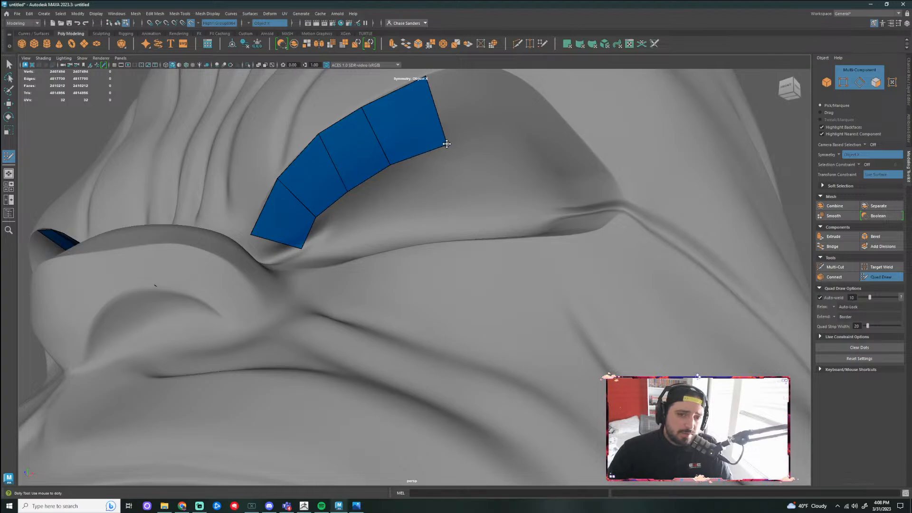
Relax the strip around the edge between its two outermost quads and check the mirrored strips from the front
{"action": "scroll", "coordinate": [549, 207], "scroll_direction": "down", "scroll_amount": 2}
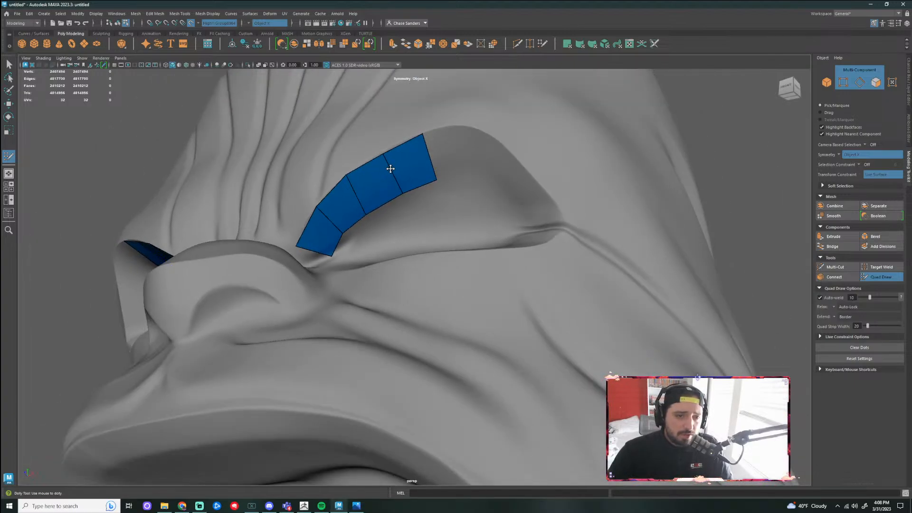
{"action": "left_click_drag", "start_coordinate": [386, 173], "coordinate": [404, 159], "text": "shift"}
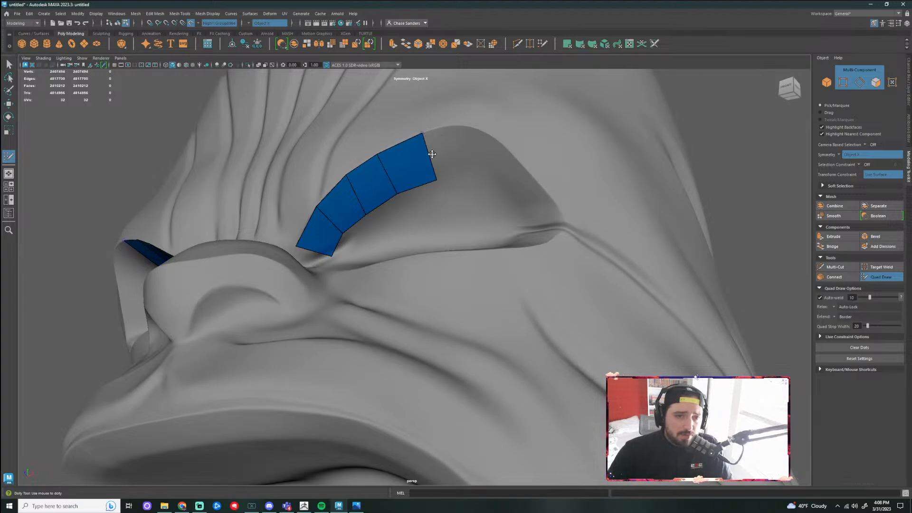
{"action": "left_click_drag", "start_coordinate": [435, 179], "coordinate": [610, 209], "text": "alt"}
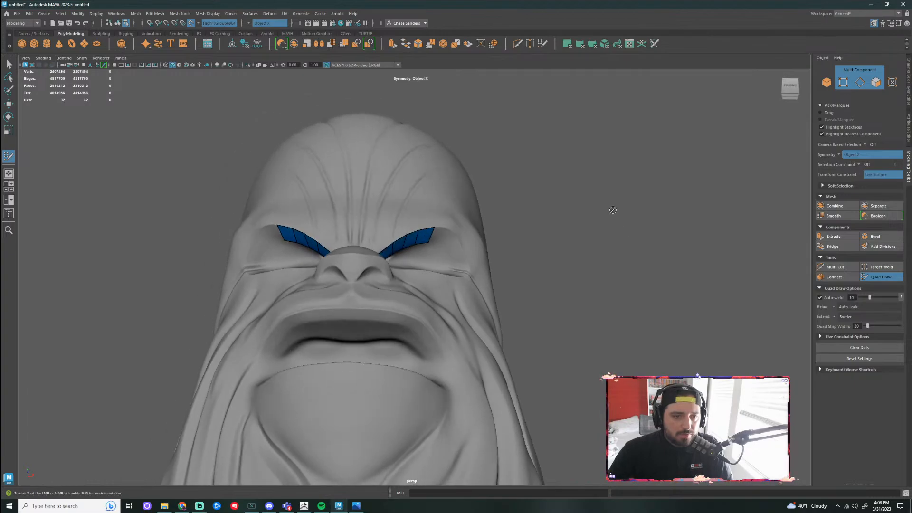
Extend the eye-socket strip around the outer end of the brow with two more mirrored quads and pull their shared edge slightly inward
{"action": "right_click_drag", "start_coordinate": [610, 209], "coordinate": [637, 196], "text": "alt"}
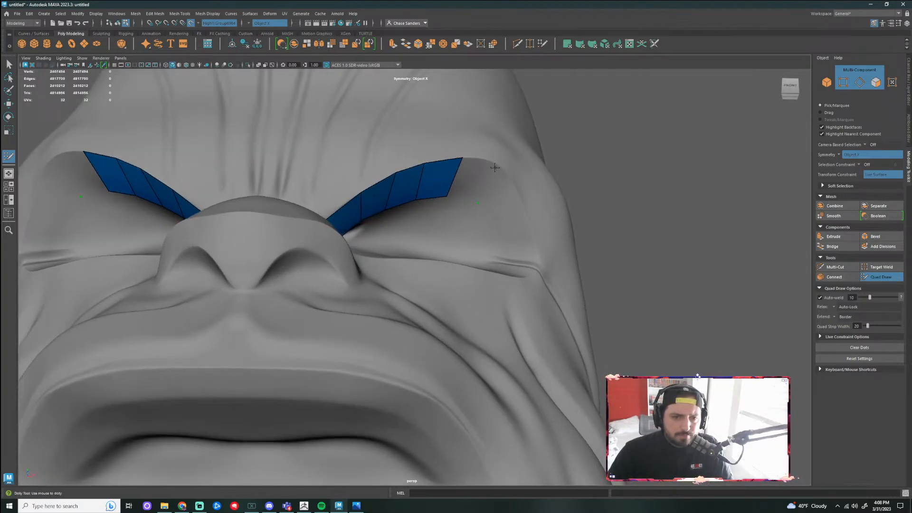
{"action": "left_click", "coordinate": [465, 184], "text": "shift"}
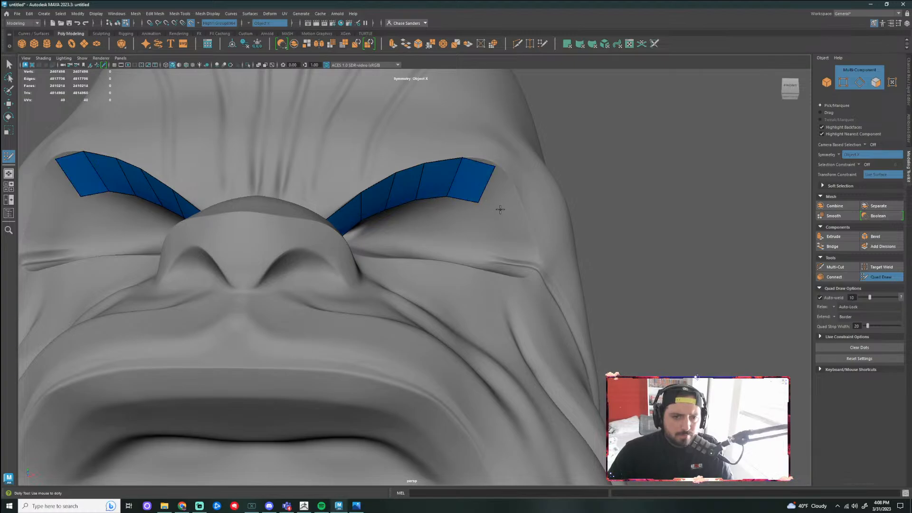
{"action": "left_click", "coordinate": [503, 187], "text": "shift"}
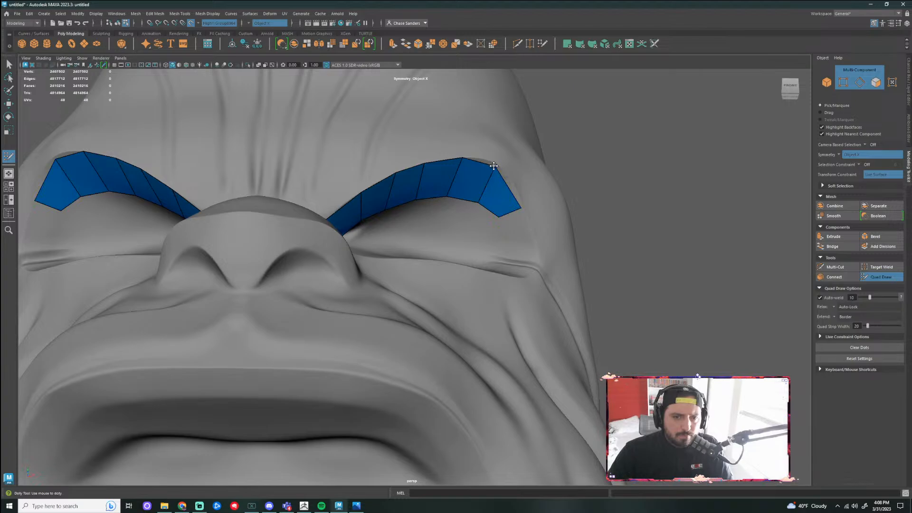
{"action": "left_click_drag", "start_coordinate": [496, 162], "coordinate": [490, 162]}
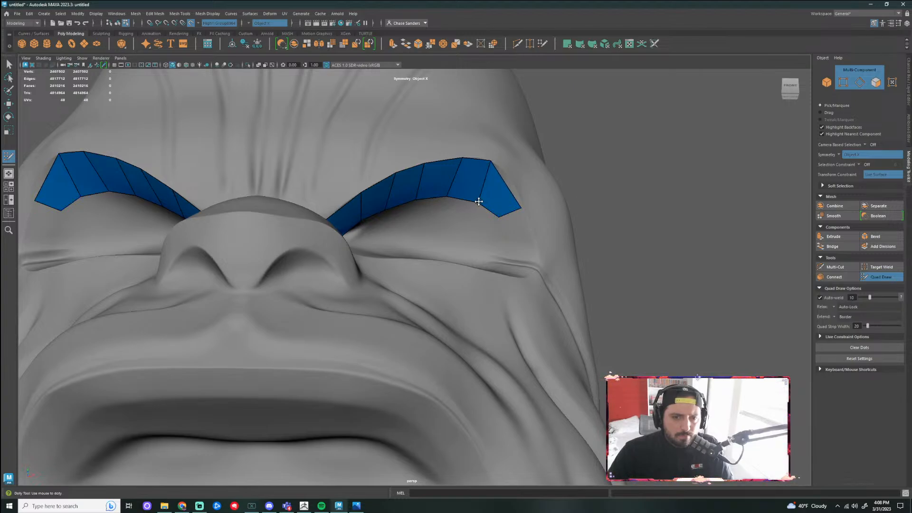
{"action": "left_click_drag", "start_coordinate": [479, 200], "coordinate": [473, 200]}
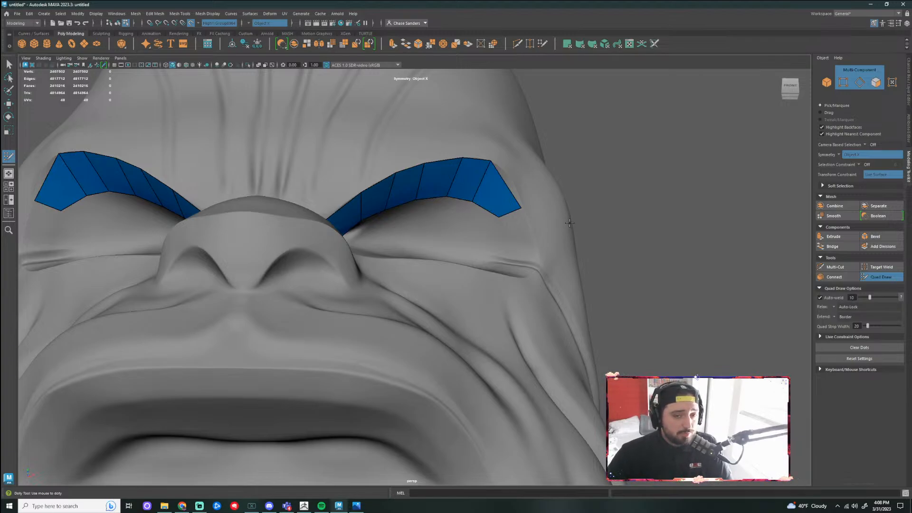
Insert an edge across the outermost quad and move its vertices to round the strip along the outer rim
{"action": "left_click", "coordinate": [504, 187], "text": "ctrl"}
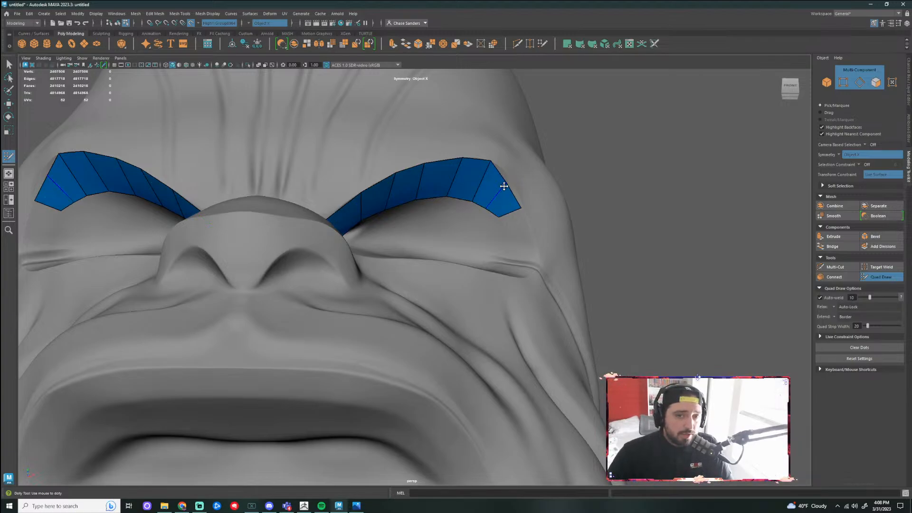
{"action": "left_click_drag", "start_coordinate": [504, 186], "coordinate": [511, 177]}
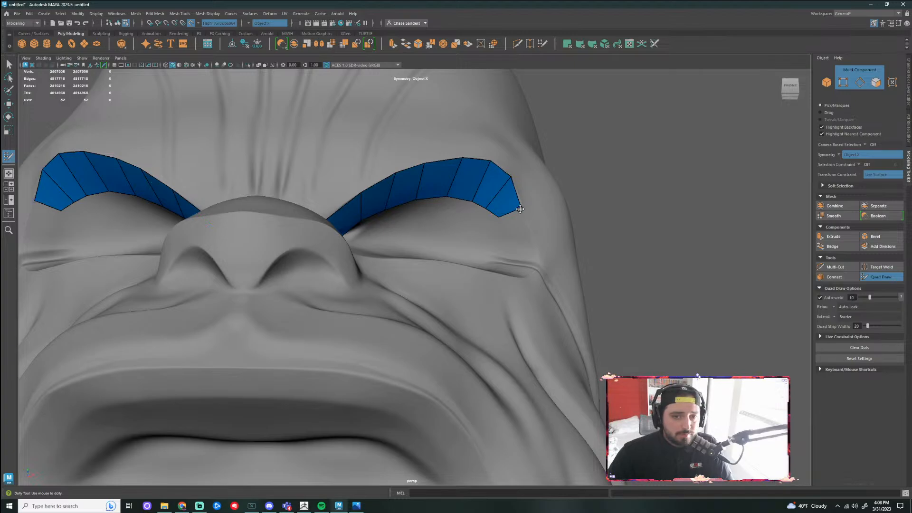
{"action": "left_click_drag", "start_coordinate": [520, 209], "coordinate": [498, 227]}
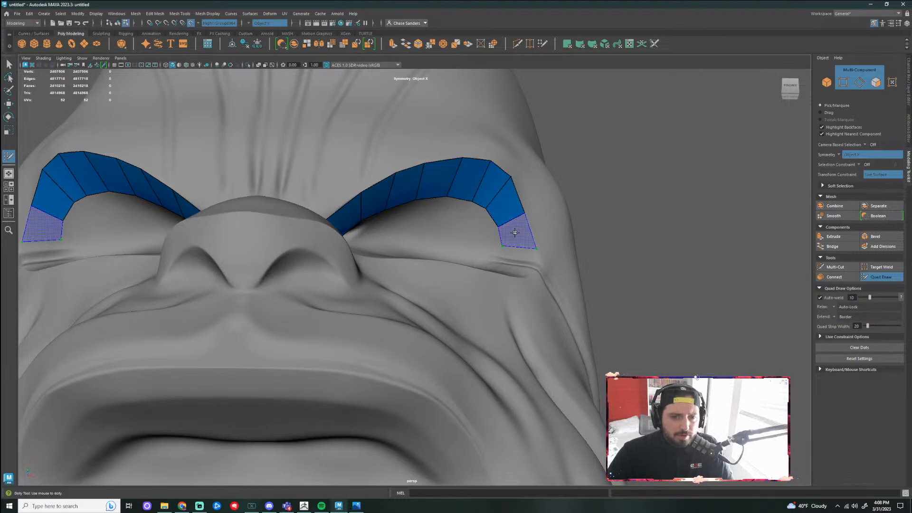
Continue the strip down around the outer eye corner with two more mirrored quads and split the lower one along the crease
{"action": "left_click", "coordinate": [517, 233], "text": "shift"}
{"action": "left_click_drag", "start_coordinate": [665, 203], "coordinate": [657, 219], "text": "alt"}
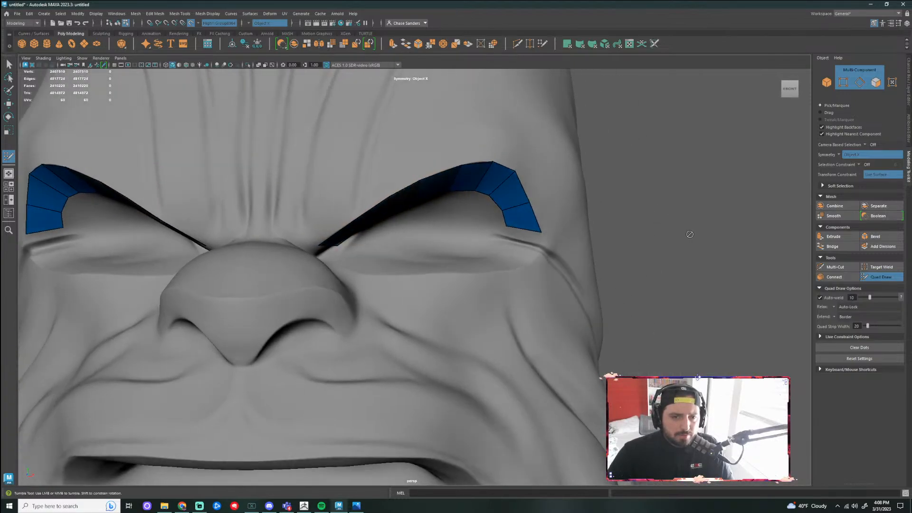
{"action": "middle_click_drag", "start_coordinate": [690, 235], "coordinate": [600, 224], "text": "alt"}
{"action": "right_click_drag", "start_coordinate": [601, 224], "coordinate": [658, 177], "text": "alt"}
{"action": "left_click_drag", "start_coordinate": [707, 189], "coordinate": [550, 213], "text": "alt"}
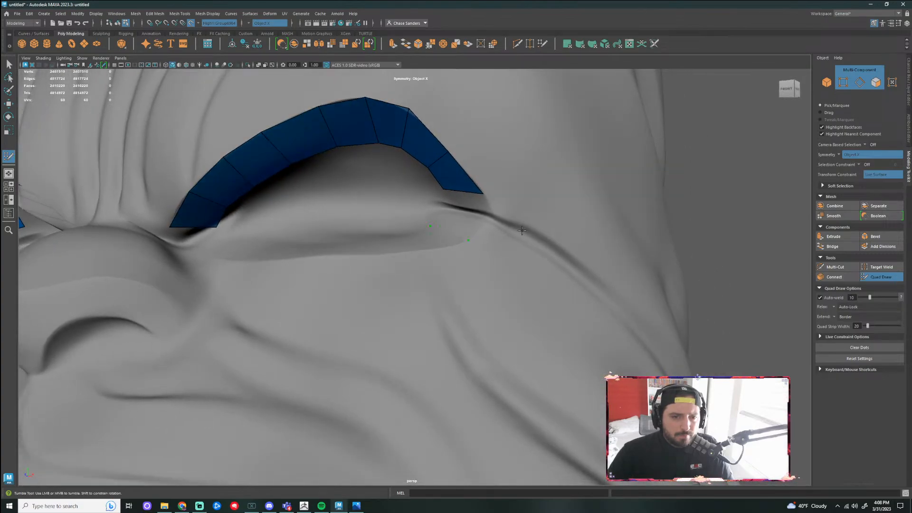
{"action": "left_click", "coordinate": [459, 216], "text": "shift"}
{"action": "left_click_drag", "start_coordinate": [674, 203], "coordinate": [538, 222], "text": "alt"}
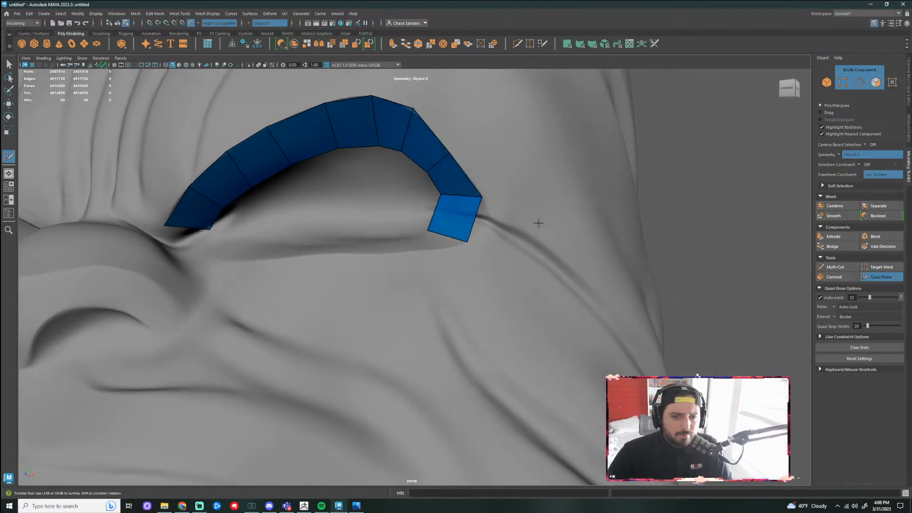
{"action": "left_click", "coordinate": [479, 216], "text": "ctrl"}
{"action": "left_click_drag", "start_coordinate": [642, 206], "coordinate": [701, 185], "text": "alt"}
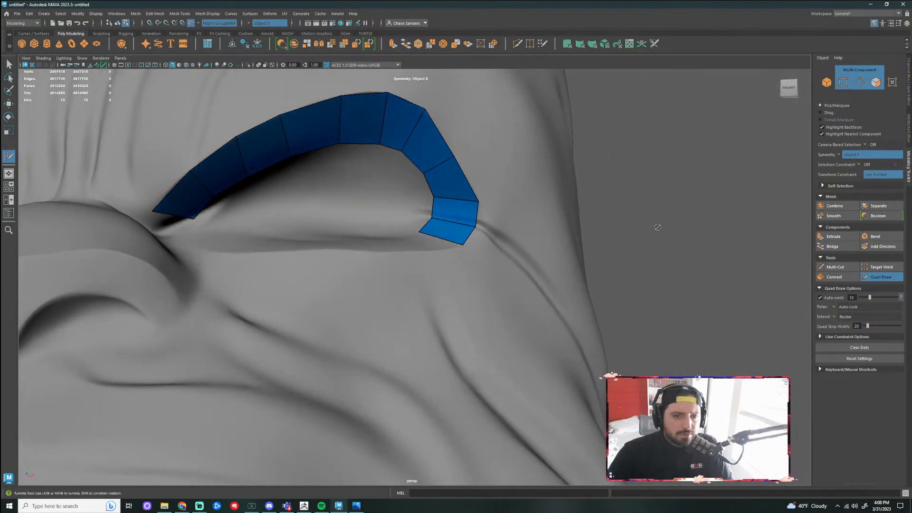
Add a mirrored quad inward along the lower rim, split it in two, and fit the strip's outer vertices to the rim
{"action": "left_click_drag", "start_coordinate": [657, 227], "coordinate": [652, 243], "text": "alt"}
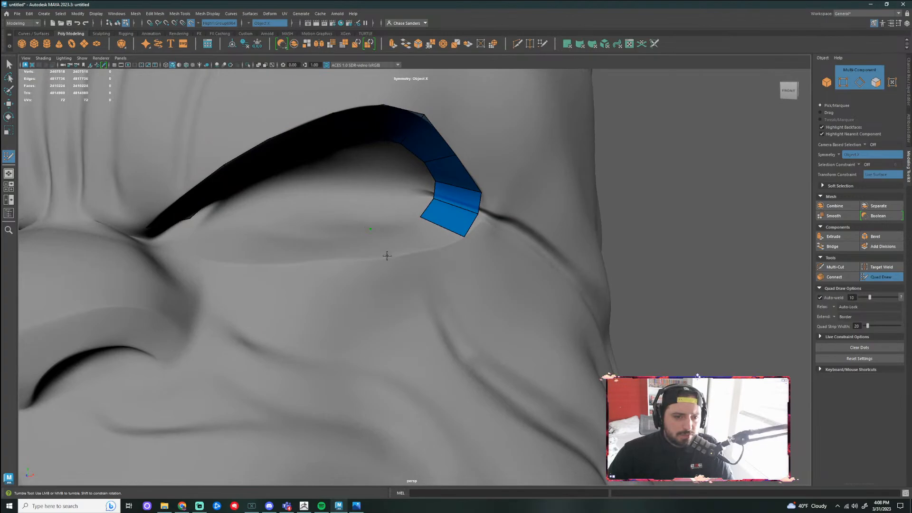
{"action": "left_click", "coordinate": [407, 243], "text": "shift"}
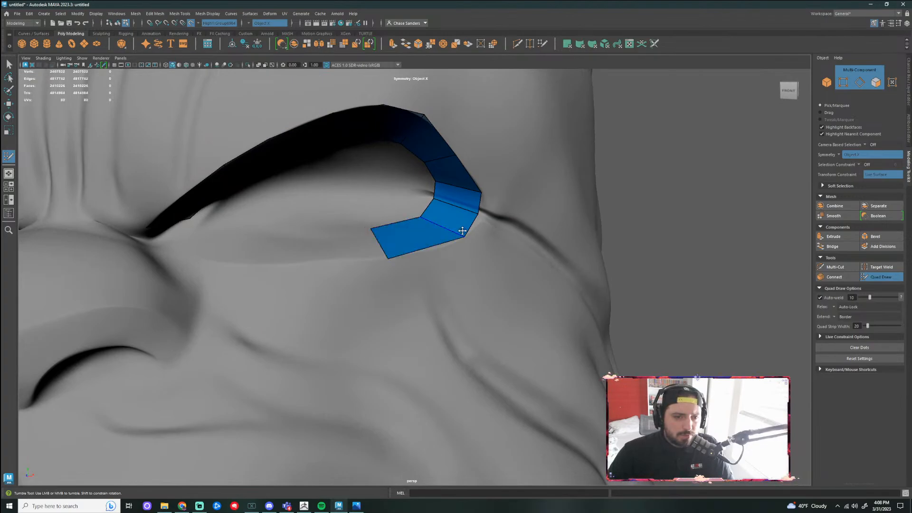
{"action": "left_click", "coordinate": [402, 236], "text": "ctrl"}
{"action": "mouse_move", "coordinate": [403, 236]}
{"action": "left_mouse_down", "text": "alt"}
{"action": "mouse_move", "coordinate": [413, 262]}
{"action": "mouse_move", "coordinate": [384, 252]}
{"action": "left_mouse_up", "text": "alt"}
{"action": "left_click_drag", "start_coordinate": [730, 228], "coordinate": [689, 266], "text": "alt"}
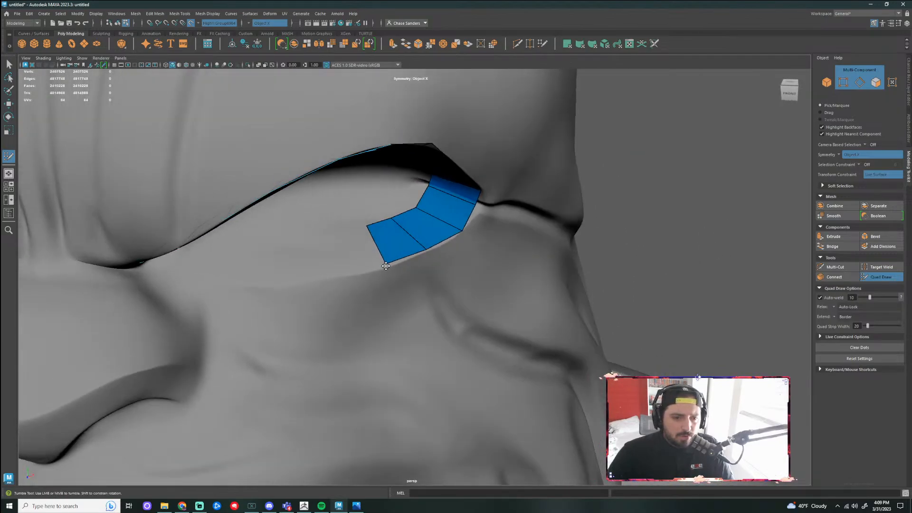
{"action": "left_click_drag", "start_coordinate": [385, 266], "coordinate": [386, 269]}
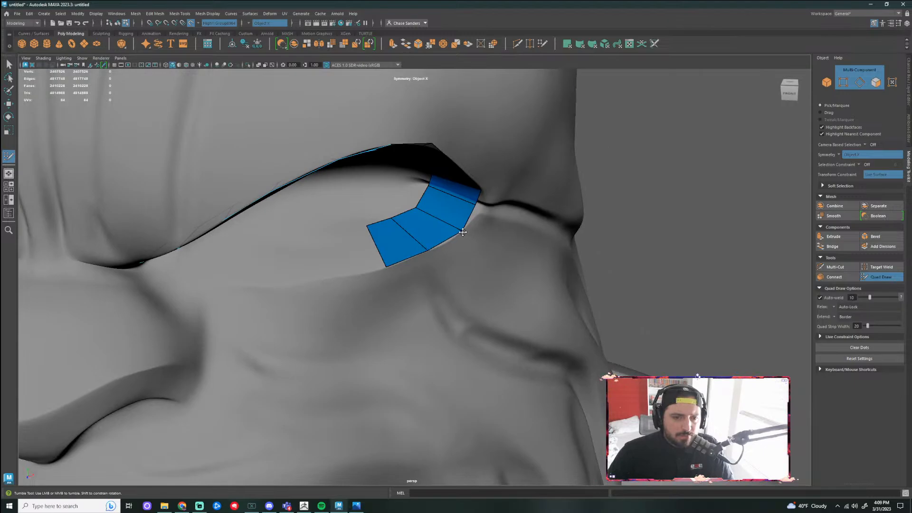
{"action": "left_click_drag", "start_coordinate": [475, 202], "coordinate": [480, 207]}
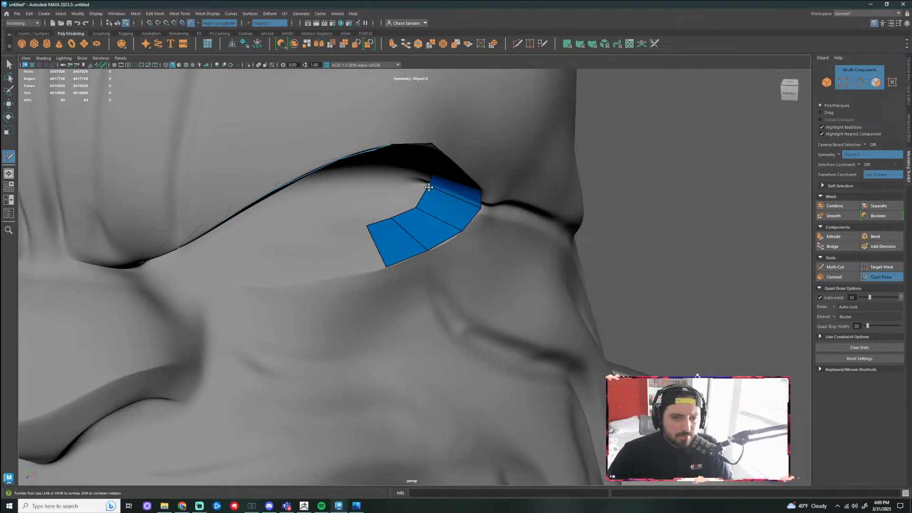
Reshape the strip's inner end toward the inner eye corner and insert an edge across its last quad
{"action": "left_click_drag", "start_coordinate": [641, 184], "coordinate": [623, 222], "text": "alt"}
{"action": "left_click_drag", "start_coordinate": [672, 205], "coordinate": [701, 168], "text": "alt"}
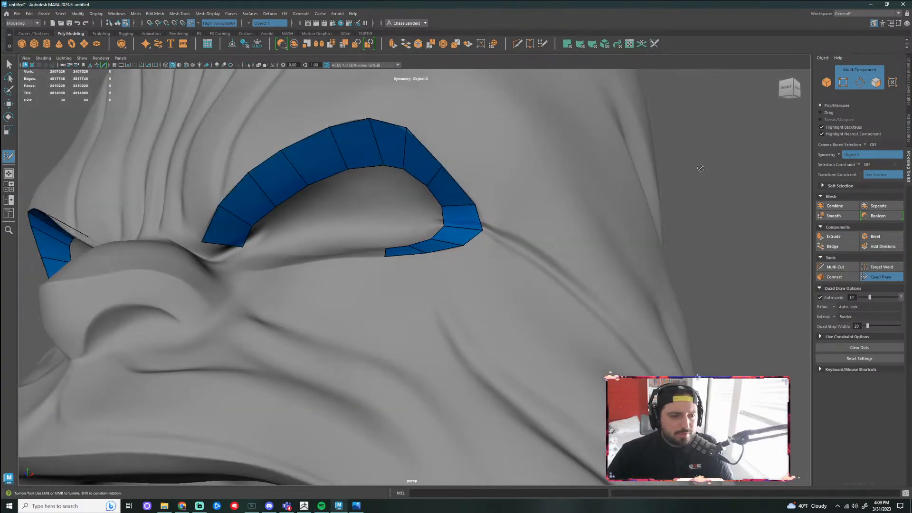
{"action": "mouse_move", "coordinate": [204, 243]}
{"action": "left_mouse_down"}
{"action": "mouse_move", "coordinate": [210, 261]}
{"action": "mouse_move", "coordinate": [244, 240]}
{"action": "mouse_move", "coordinate": [206, 229]}
{"action": "left_mouse_up"}
{"action": "left_click", "coordinate": [220, 235], "text": "ctrl"}
{"action": "left_click_drag", "start_coordinate": [209, 261], "coordinate": [210, 258]}
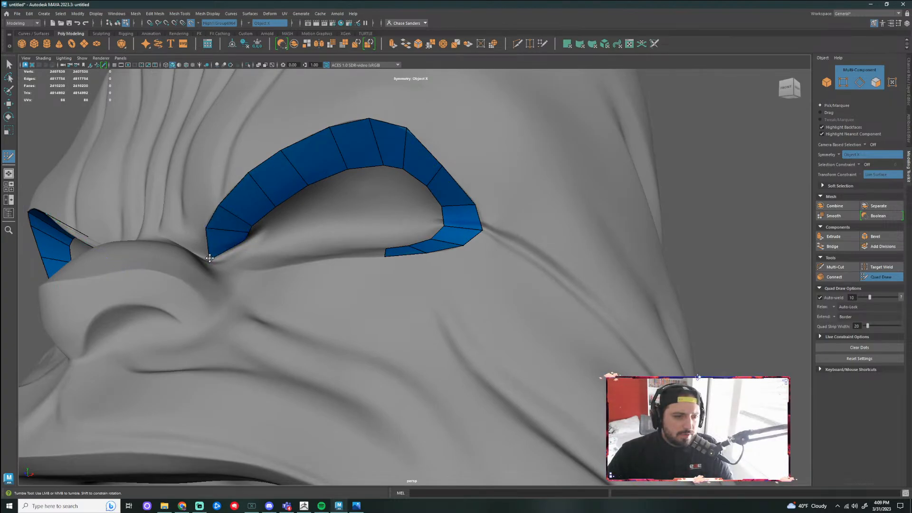
Close the eye-socket loop along the lower rim with four more mirrored quads starting from the inner eye corner
{"action": "left_click_drag", "start_coordinate": [724, 213], "coordinate": [615, 252], "text": "alt"}
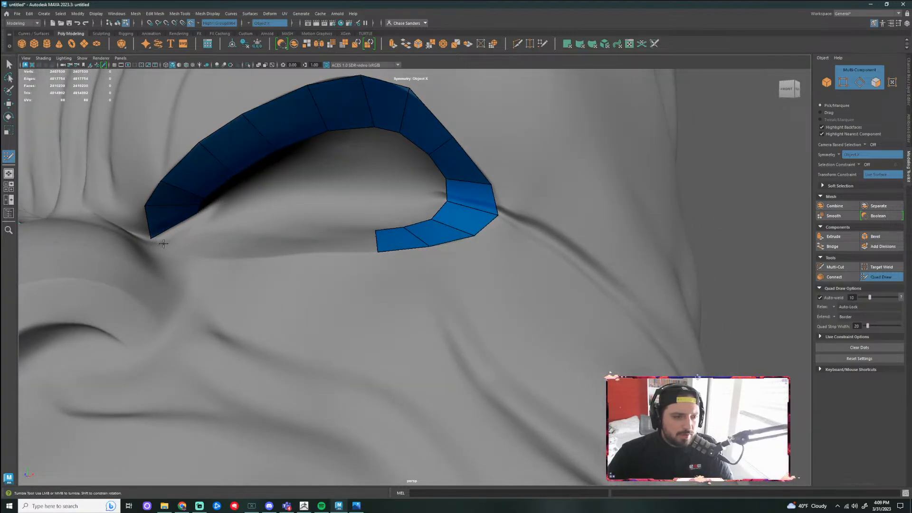
{"action": "left_click", "coordinate": [216, 219]}
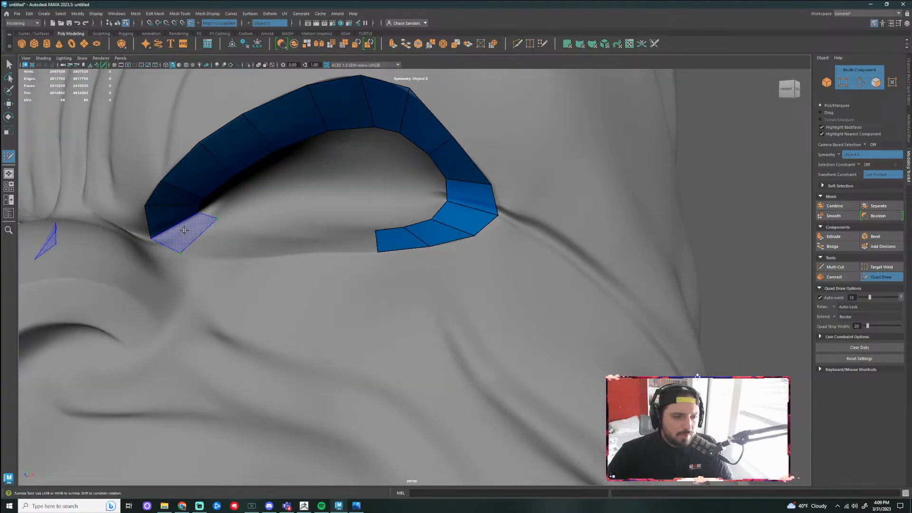
{"action": "left_click", "coordinate": [232, 231], "text": "shift"}
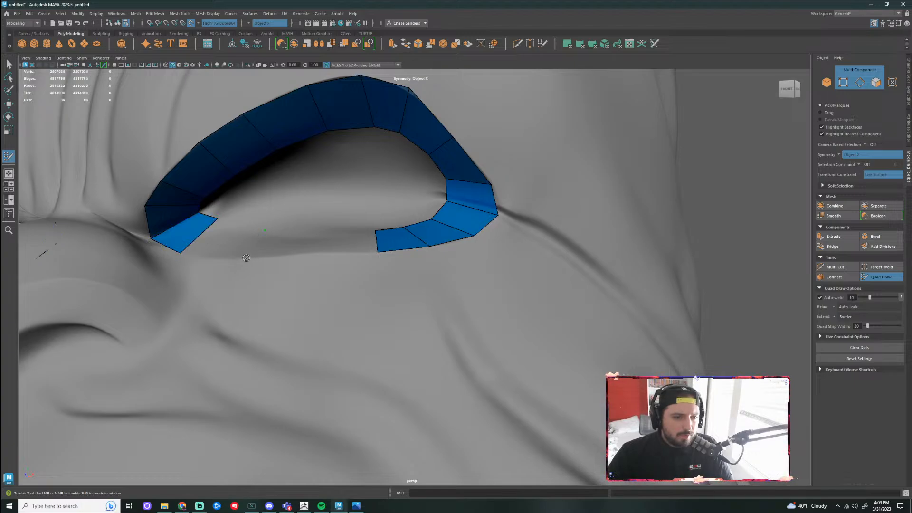
{"action": "left_click", "coordinate": [231, 242], "text": "shift"}
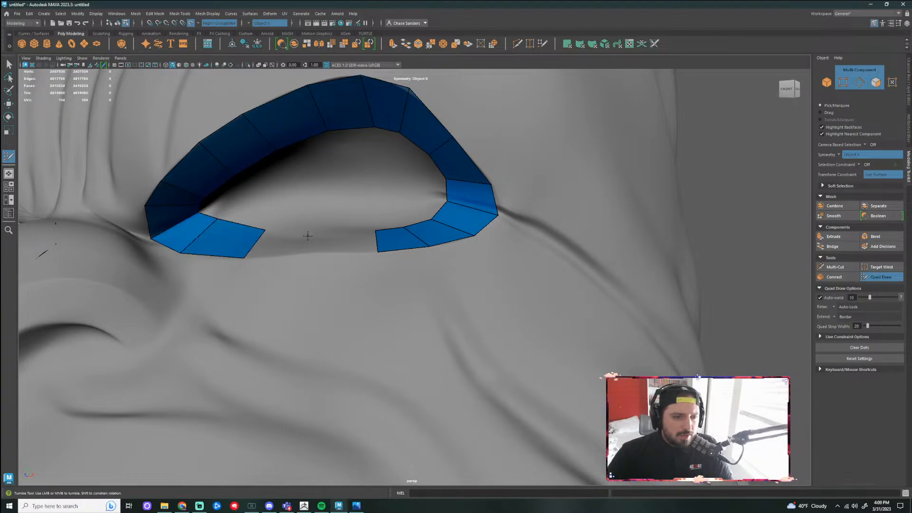
{"action": "left_click", "coordinate": [285, 245], "text": "shift"}
{"action": "left_click", "coordinate": [353, 244], "text": "shift"}
Even out the spacing of the cross edges along the upper rim of the eye loop
{"action": "scroll", "coordinate": [680, 262], "scroll_direction": "down", "scroll_amount": 4}
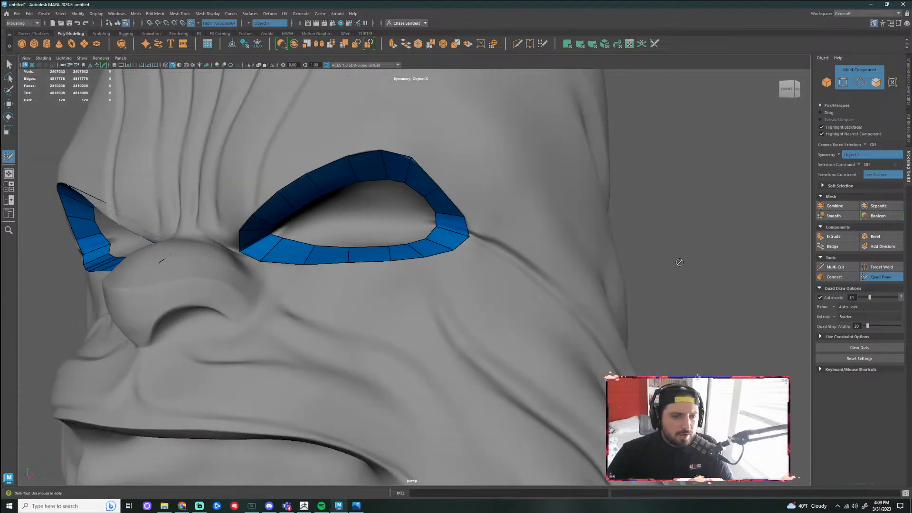
{"action": "left_click_drag", "start_coordinate": [679, 263], "coordinate": [662, 226], "text": "alt"}
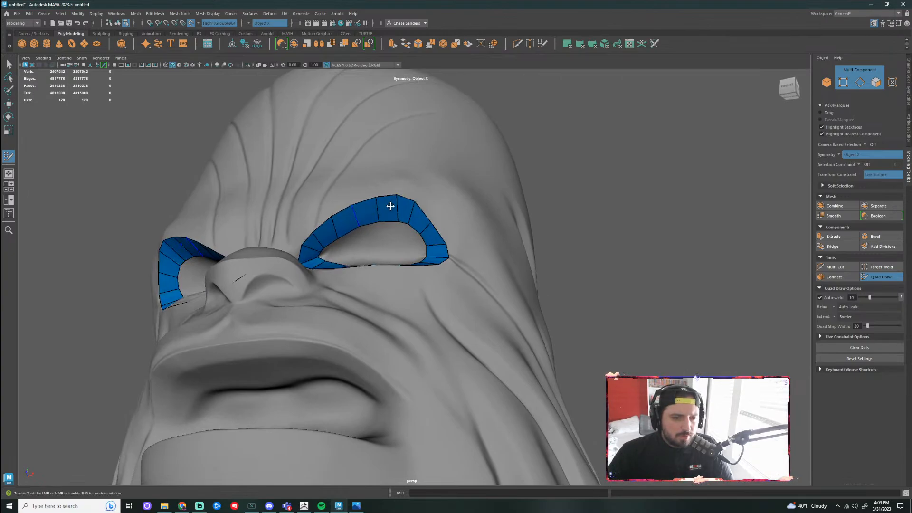
{"action": "left_click", "coordinate": [377, 207], "text": "ctrl"}
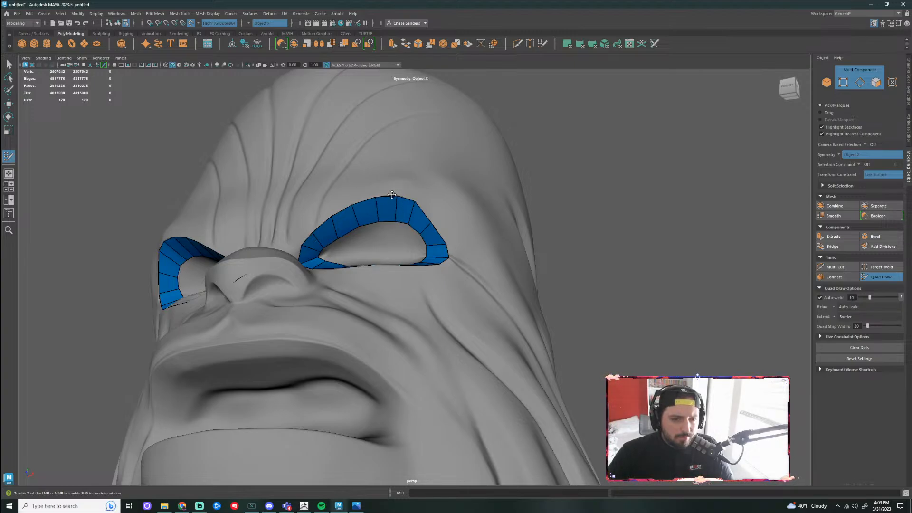
{"action": "mouse_move", "coordinate": [599, 230]}
{"action": "left_mouse_down", "text": "alt"}
{"action": "mouse_move", "coordinate": [594, 258]}
{"action": "mouse_move", "coordinate": [670, 264]}
{"action": "mouse_move", "coordinate": [617, 251]}
{"action": "mouse_move", "coordinate": [583, 271]}
{"action": "mouse_move", "coordinate": [610, 263]}
{"action": "left_mouse_up", "text": "alt"}
{"action": "scroll", "coordinate": [608, 267], "scroll_direction": "up", "scroll_amount": 4}
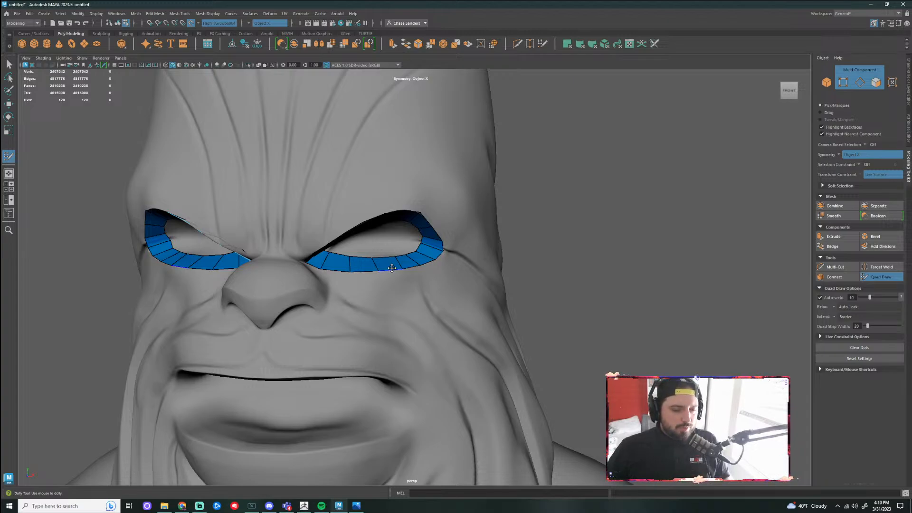
Try filling a mirrored quad on the forehead above the brow, then undo it
{"action": "left_click_drag", "start_coordinate": [427, 245], "coordinate": [614, 247], "text": "alt"}
{"action": "right_click_drag", "start_coordinate": [632, 205], "coordinate": [586, 220], "text": "alt"}
{"action": "mouse_move", "coordinate": [587, 220]}
{"action": "left_mouse_down", "text": "alt"}
{"action": "mouse_move", "coordinate": [600, 242]}
{"action": "mouse_move", "coordinate": [586, 218]}
{"action": "left_mouse_up", "text": "alt"}
{"action": "right_click_drag", "start_coordinate": [527, 207], "coordinate": [560, 195], "text": "alt"}
{"action": "left_click_drag", "start_coordinate": [578, 169], "coordinate": [599, 226], "text": "alt"}
{"action": "middle_click_drag", "start_coordinate": [599, 227], "coordinate": [607, 261], "text": "alt"}
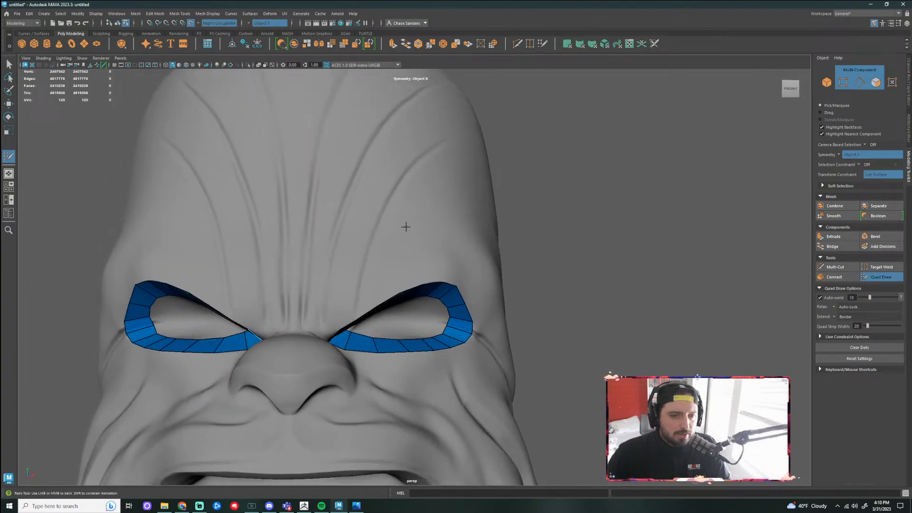
{"action": "left_click", "coordinate": [438, 214]}
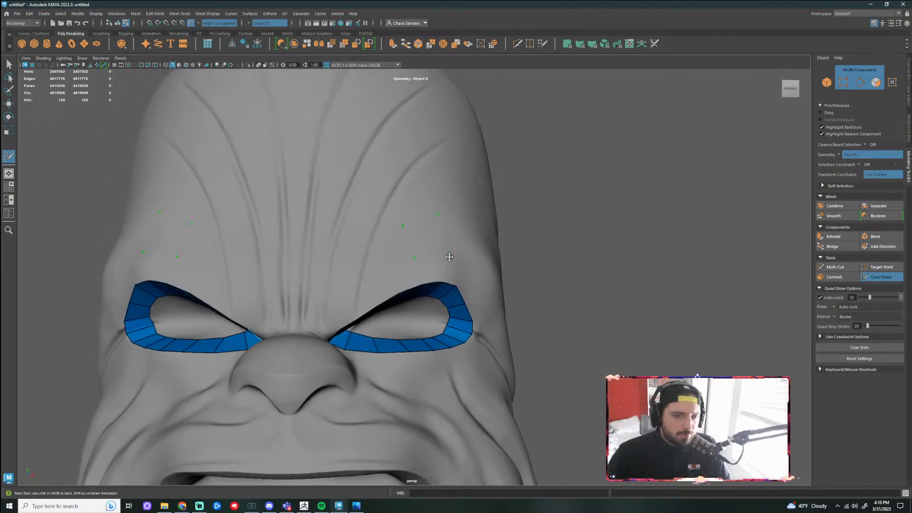
{"action": "left_click", "coordinate": [450, 254]}
{"action": "left_click", "coordinate": [426, 238], "text": "shift"}
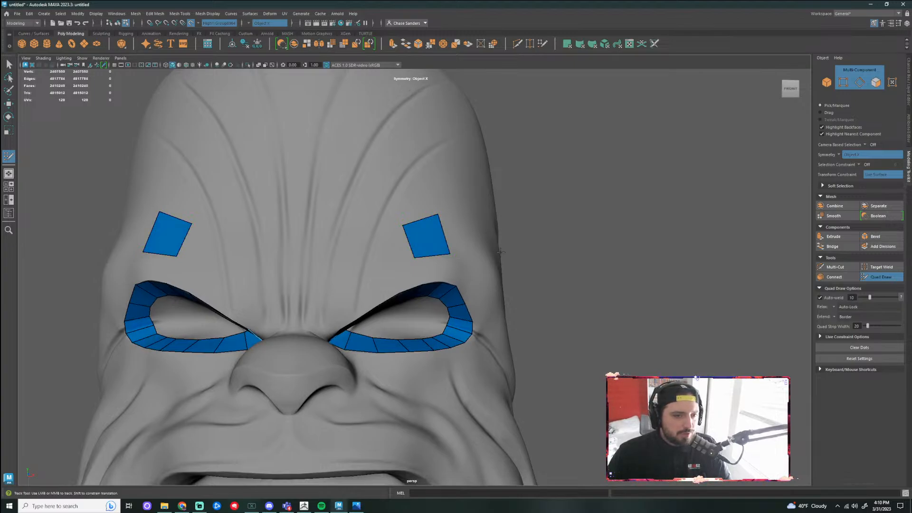
{"action": "key", "text": "ctrl+z"}
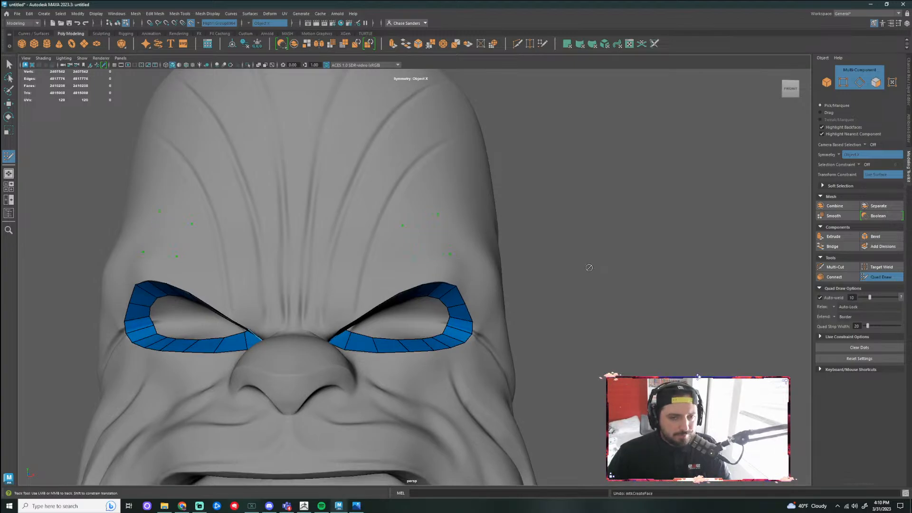
Try deleting cross edges on the upper and outer parts of the eye loop, undoing each deletion
{"action": "left_click_drag", "start_coordinate": [589, 267], "coordinate": [592, 297], "text": "alt"}
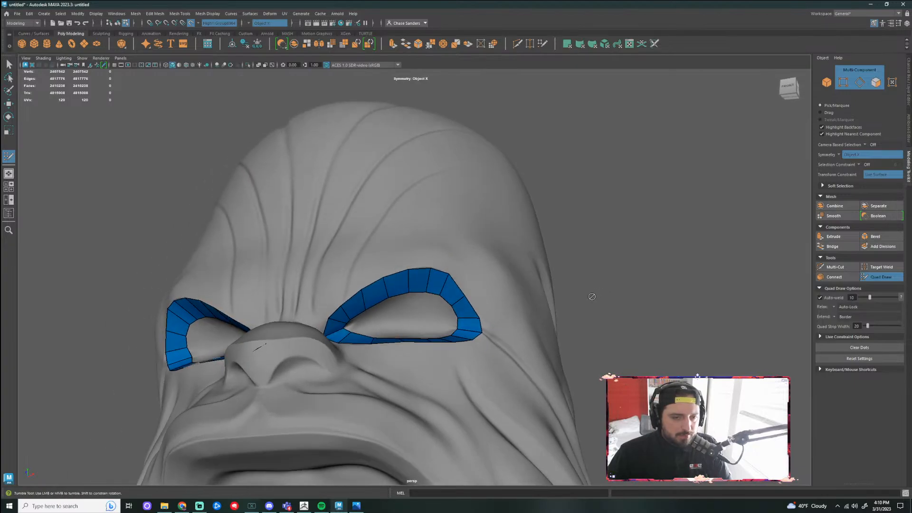
{"action": "left_click", "coordinate": [429, 278], "text": "ctrl"}
{"action": "left_click_drag", "start_coordinate": [625, 243], "coordinate": [530, 259], "text": "alt"}
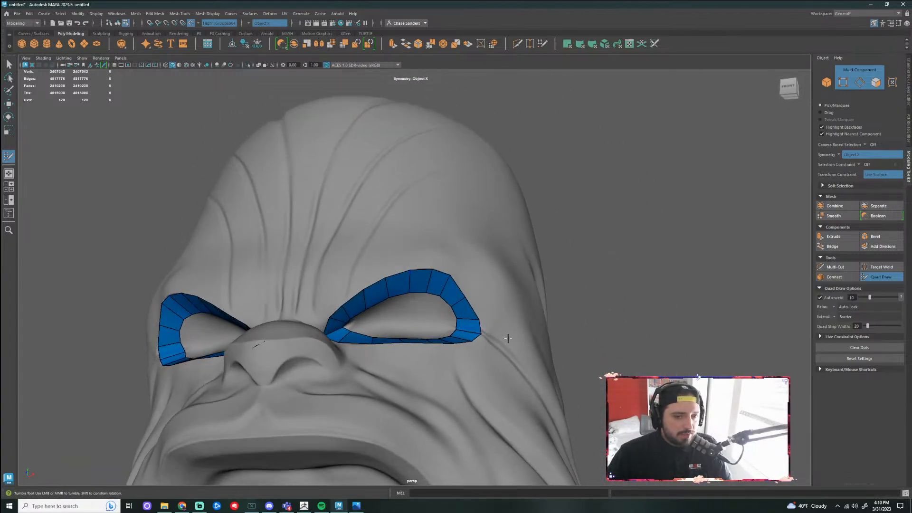
{"action": "left_click", "coordinate": [410, 283], "text": "ctrl+shift"}
{"action": "key", "text": "ctrl+z"}
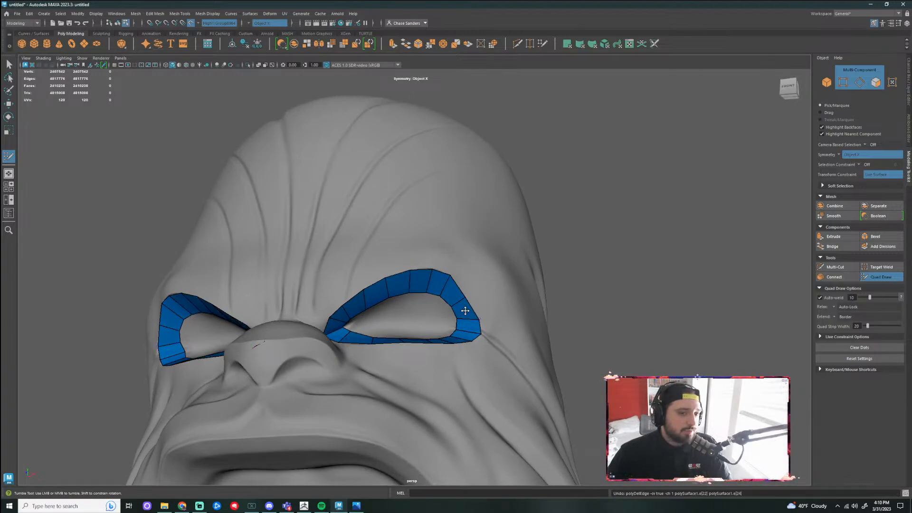
{"action": "left_click", "coordinate": [447, 289], "text": "ctrl+shift"}
{"action": "key", "text": "ctrl+z"}
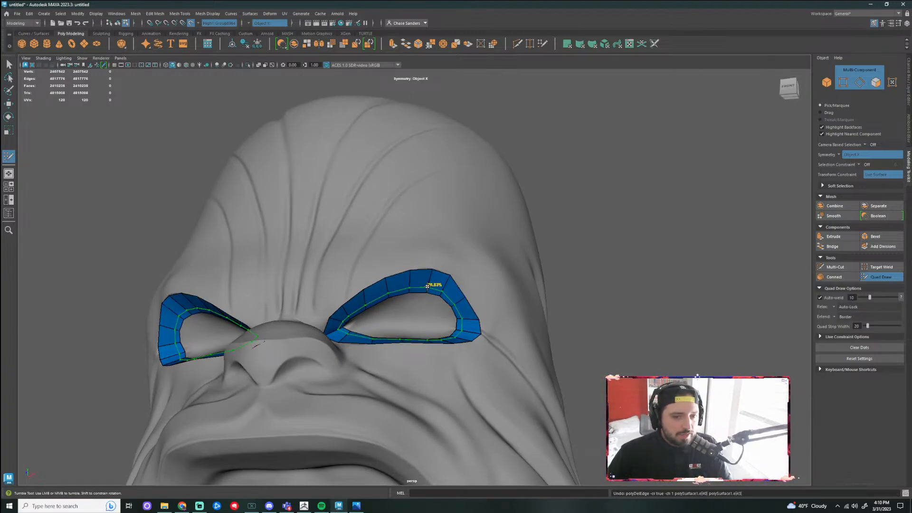
Try inserting an edge loop through the eye band and extruding its outer border, reverting both attempts
{"action": "left_click", "coordinate": [409, 282], "text": "ctrl"}
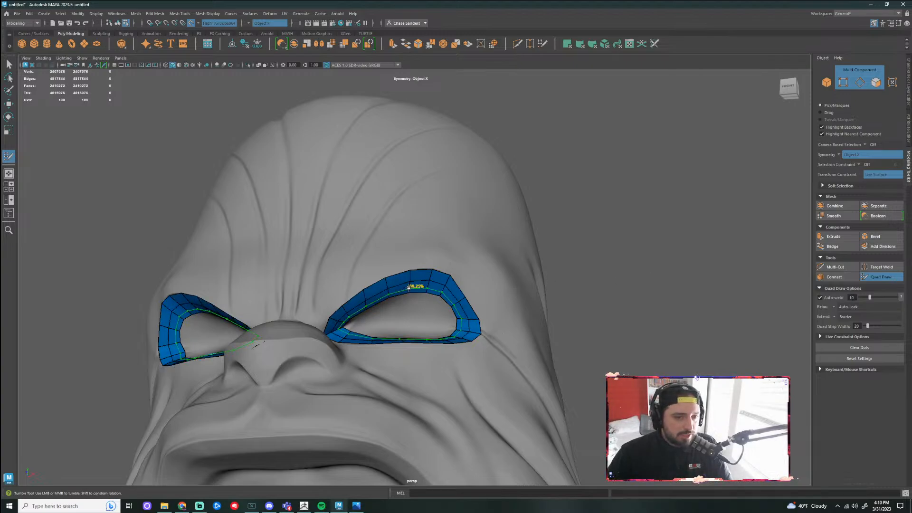
{"action": "left_click", "coordinate": [396, 287], "text": "ctrl+shift"}
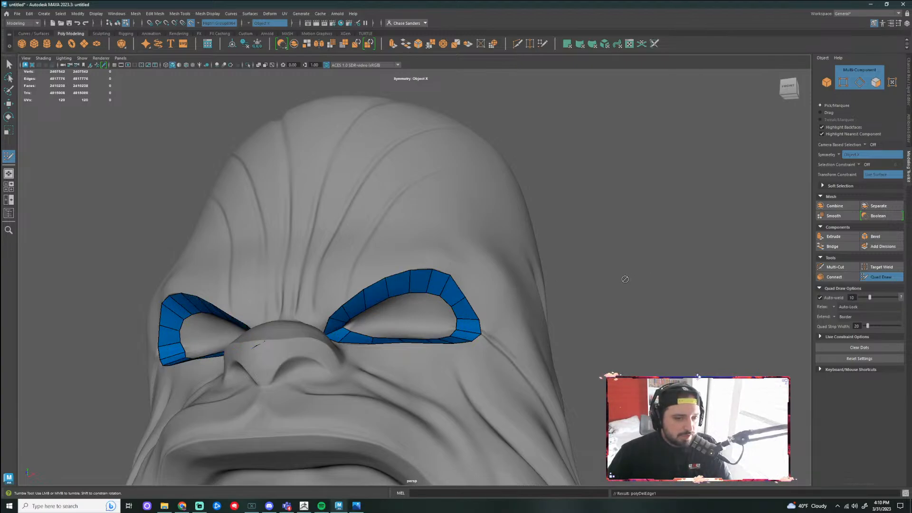
{"action": "left_click_drag", "start_coordinate": [625, 279], "coordinate": [589, 298], "text": "alt"}
{"action": "left_click_drag", "start_coordinate": [610, 304], "coordinate": [582, 299], "text": "alt"}
{"action": "right_click_drag", "start_coordinate": [582, 298], "coordinate": [632, 326], "text": "alt"}
{"action": "left_click_drag", "start_coordinate": [631, 326], "coordinate": [617, 247], "text": "alt"}
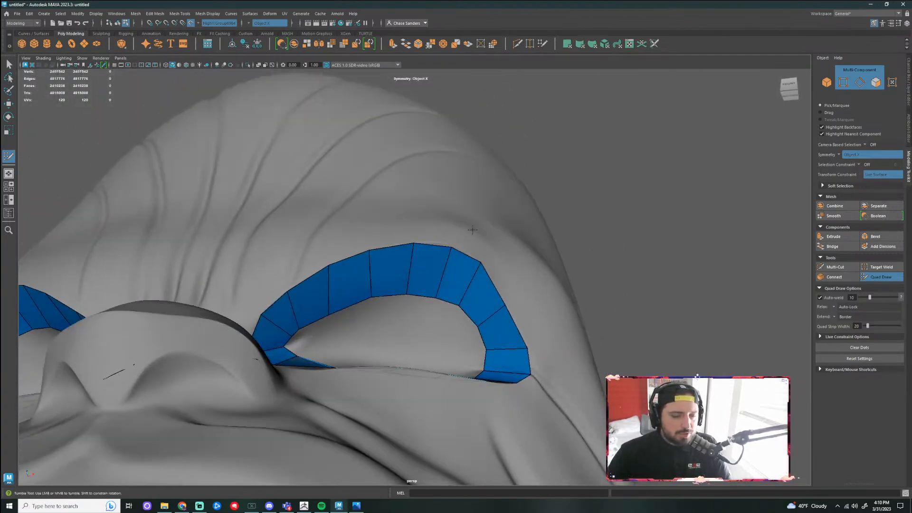
{"action": "left_click_drag", "start_coordinate": [472, 230], "coordinate": [447, 252], "text": "alt"}
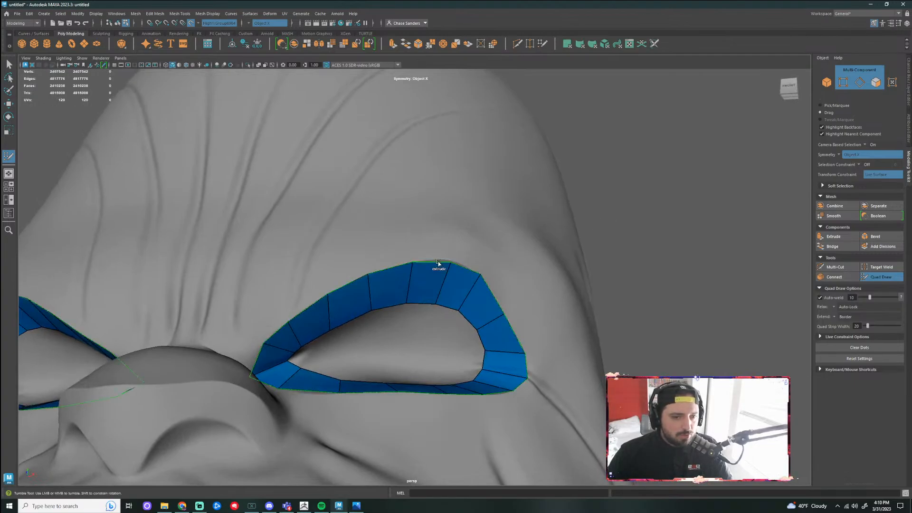
{"action": "middle_click_drag", "start_coordinate": [438, 261], "coordinate": [469, 230]}
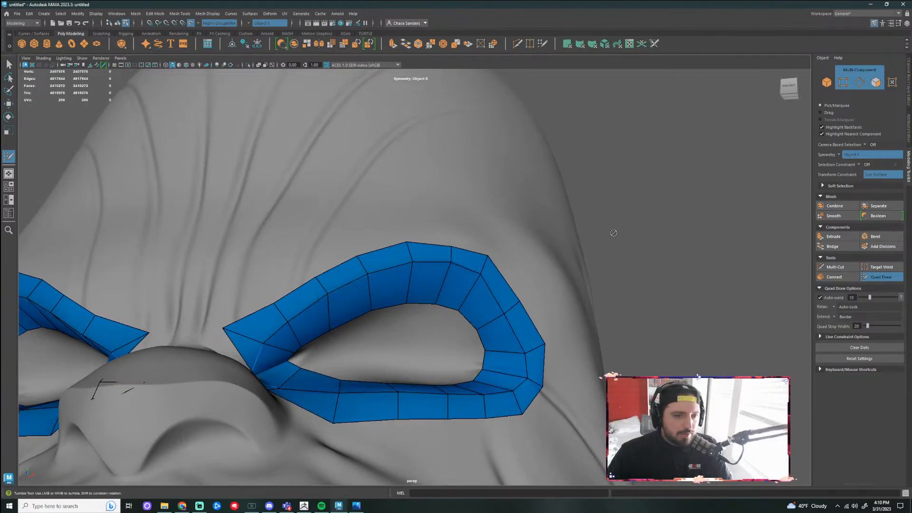
{"action": "key", "text": "ctrl+z"}
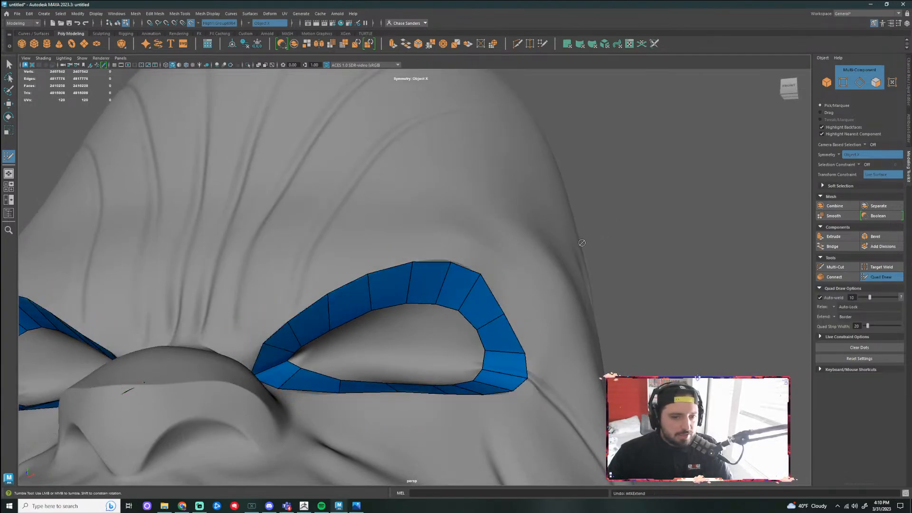
Set Quad Draw's Extend mode to Loop
{"action": "right_click", "coordinate": [466, 268], "text": "ctrl+shift"}
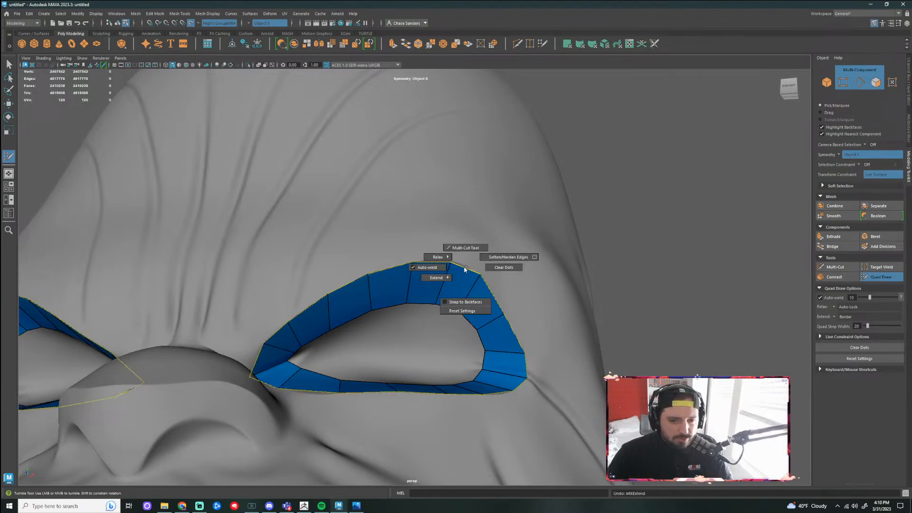
{"action": "mouse_move", "coordinate": [463, 269]}
{"action": "right_mouse_down", "text": "ctrl+shift"}
{"action": "mouse_move", "coordinate": [435, 282]}
{"action": "mouse_move", "coordinate": [435, 299]}
{"action": "right_mouse_up", "text": "ctrl+shift"}
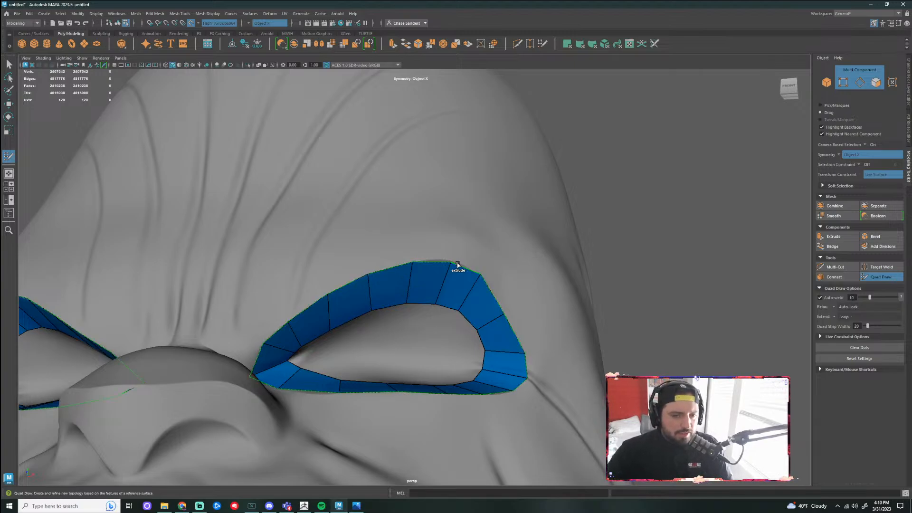
Try extending the outer border edges along the upper rim of the eye band, then undo the attempts
{"action": "left_click_drag", "start_coordinate": [455, 264], "coordinate": [472, 257], "text": "ctrl+shift"}
{"action": "key", "text": "ctrl+z"}
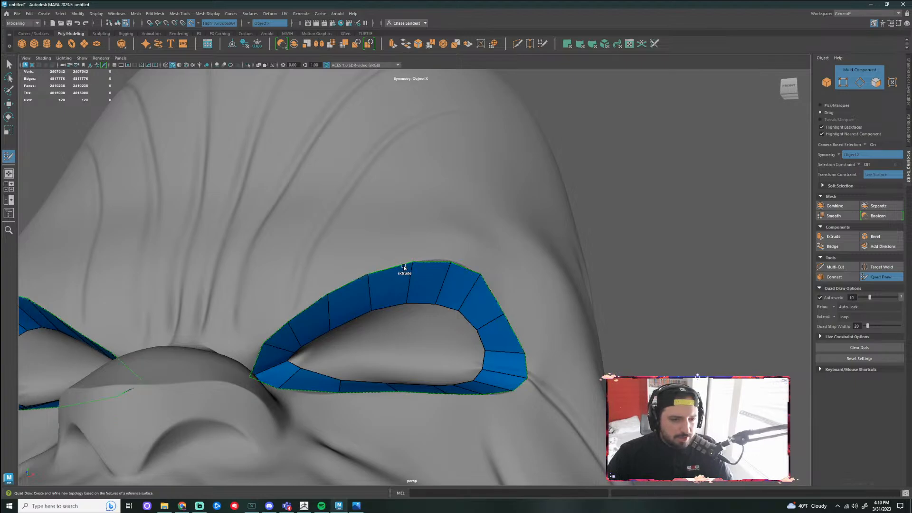
{"action": "left_click_drag", "start_coordinate": [407, 266], "coordinate": [384, 244], "text": "ctrl+shift"}
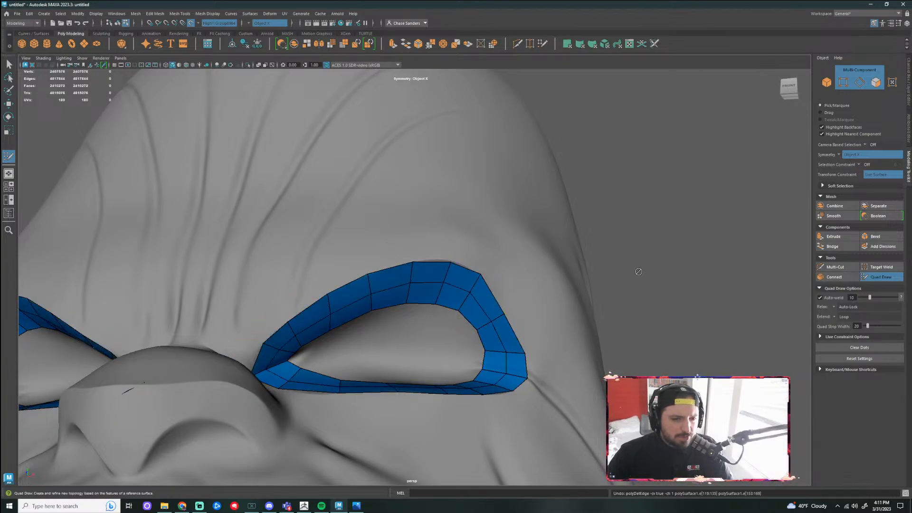
Extrude the eye band's outer edge loop outward into a second mirrored ring of quads, keeping Extend on Loop
{"action": "right_click", "coordinate": [494, 294], "text": "ctrl+shift"}
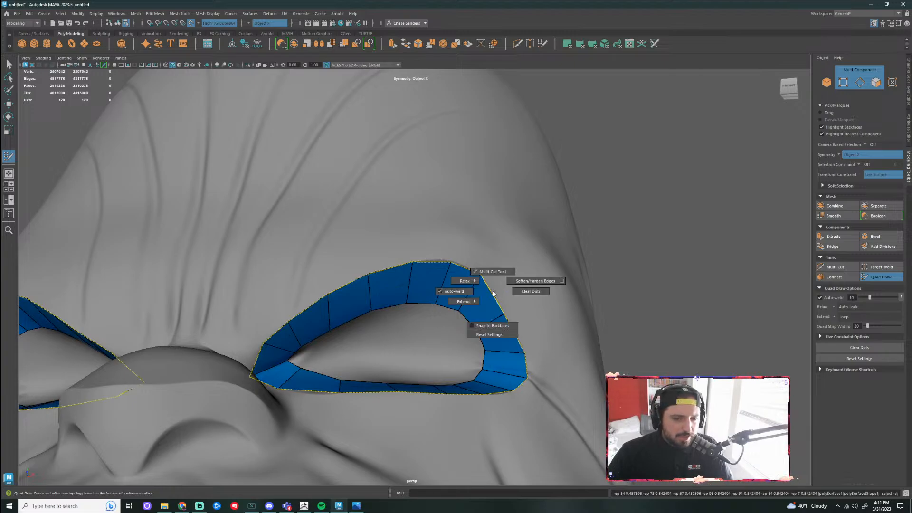
{"action": "mouse_move", "coordinate": [490, 293]}
{"action": "right_mouse_down", "text": "ctrl+shift"}
{"action": "mouse_move", "coordinate": [469, 305]}
{"action": "mouse_move", "coordinate": [436, 303]}
{"action": "right_mouse_up", "text": "ctrl+shift"}
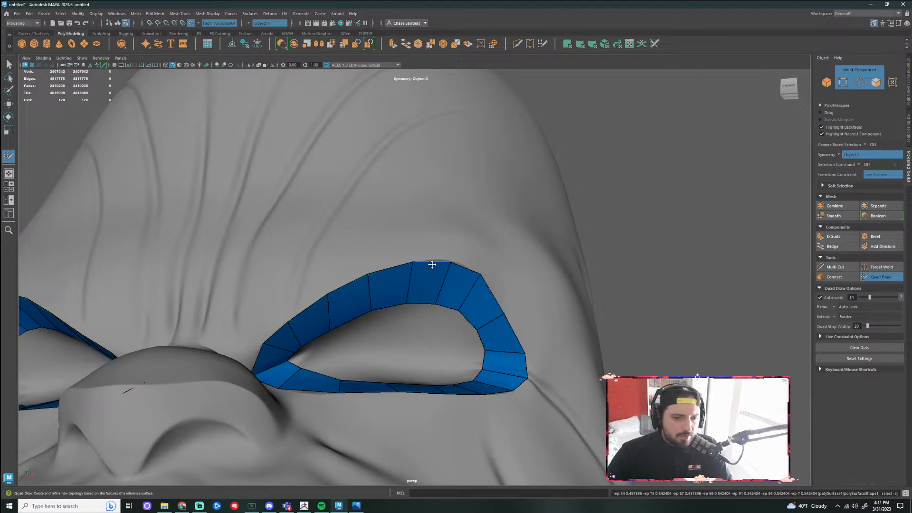
{"action": "left_click_drag", "start_coordinate": [424, 262], "coordinate": [475, 224], "text": "ctrl+shift"}
Pull the stretched vertices of the new outer ring at the inner eye corner and lower rim closer to the eye
{"action": "scroll", "coordinate": [480, 218], "scroll_direction": "down", "scroll_amount": 2}
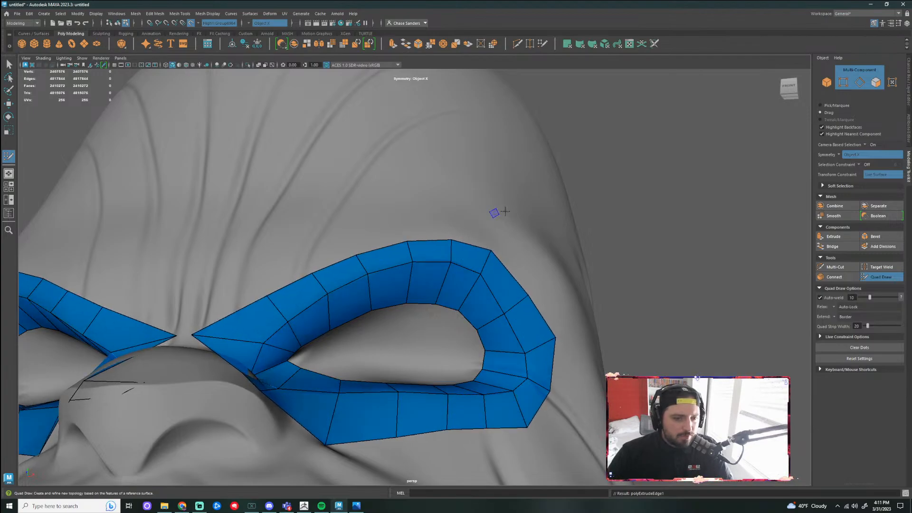
{"action": "scroll", "coordinate": [579, 243], "scroll_direction": "down", "scroll_amount": 5}
{"action": "scroll", "coordinate": [579, 243], "scroll_direction": "down", "scroll_amount": 2}
{"action": "left_click_drag", "start_coordinate": [582, 247], "coordinate": [599, 295], "text": "alt"}
{"action": "scroll", "coordinate": [510, 329], "scroll_direction": "up", "scroll_amount": 5}
{"action": "left_click_drag", "start_coordinate": [509, 330], "coordinate": [541, 301], "text": "alt"}
{"action": "scroll", "coordinate": [408, 328], "scroll_direction": "up", "scroll_amount": 4}
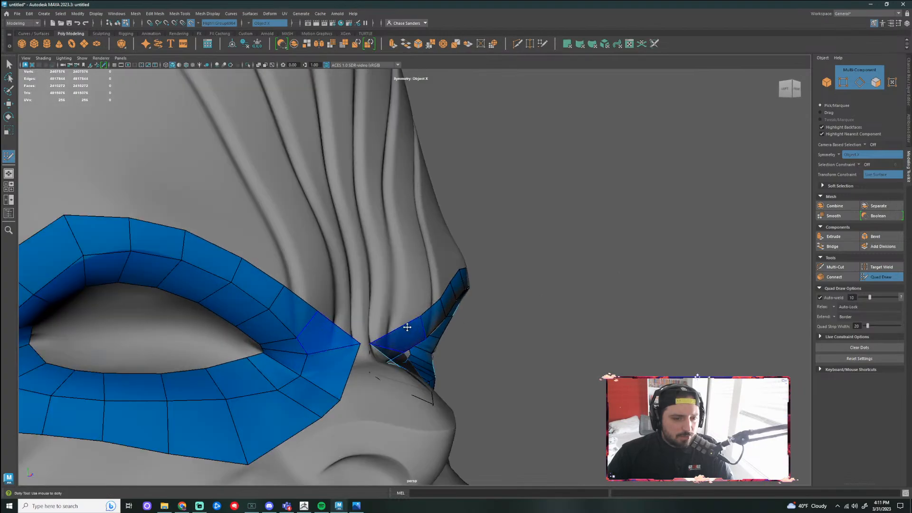
{"action": "left_click_drag", "start_coordinate": [393, 259], "coordinate": [470, 276], "text": "alt"}
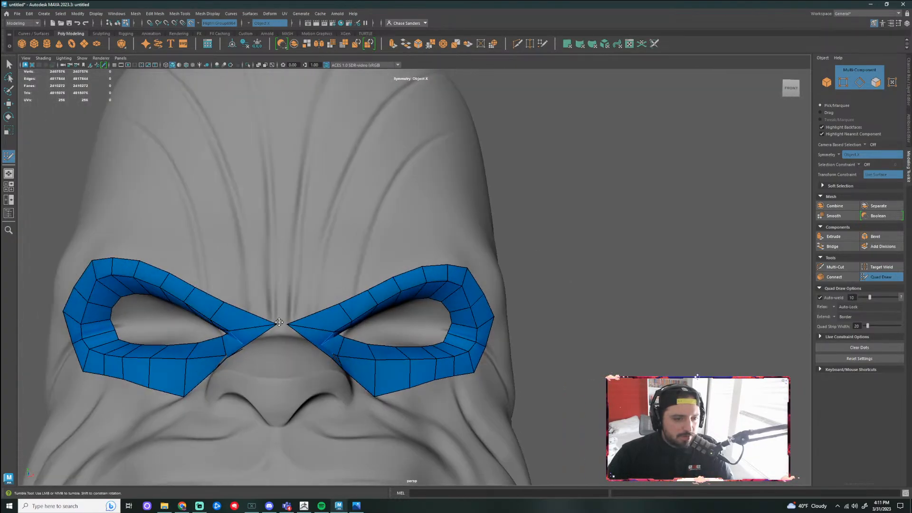
{"action": "left_click_drag", "start_coordinate": [274, 324], "coordinate": [430, 259]}
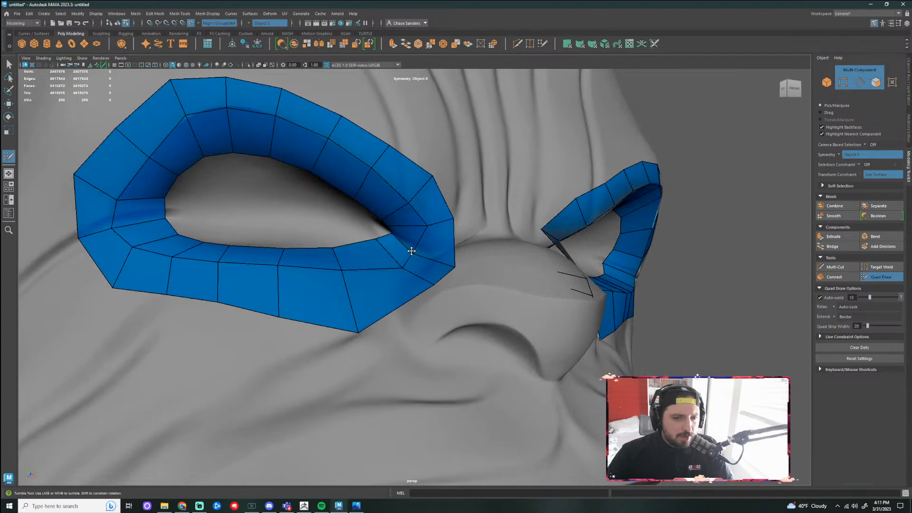
{"action": "left_click_drag", "start_coordinate": [498, 229], "coordinate": [467, 253], "text": "alt"}
{"action": "mouse_move", "coordinate": [448, 308]}
{"action": "left_mouse_down"}
{"action": "mouse_move", "coordinate": [440, 285]}
{"action": "mouse_move", "coordinate": [435, 316]}
{"action": "mouse_move", "coordinate": [399, 323]}
{"action": "left_mouse_up"}
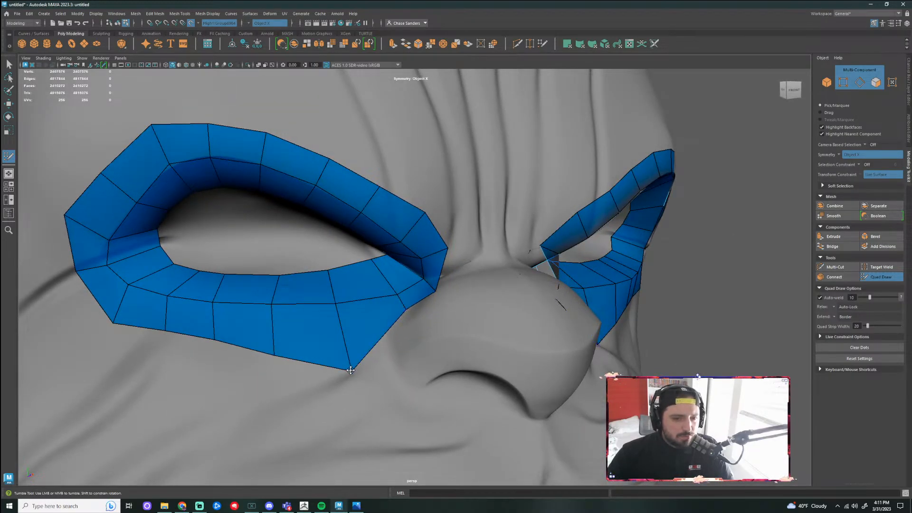
{"action": "left_click_drag", "start_coordinate": [351, 370], "coordinate": [349, 343]}
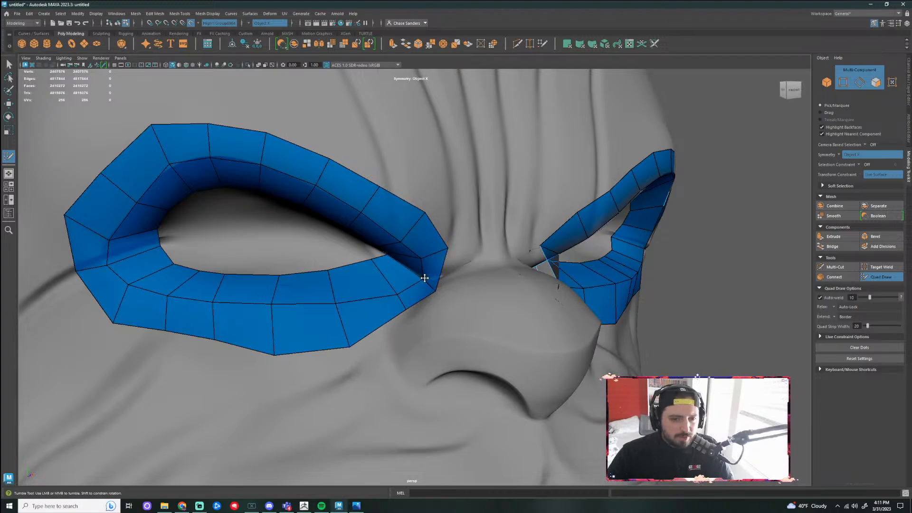
Bridge the two eye rings with quads across the nose bridge, deleting the extra edges to leave one quad per side
{"action": "mouse_move", "coordinate": [421, 277]}
{"action": "left_mouse_down", "text": "alt"}
{"action": "mouse_move", "coordinate": [425, 233]}
{"action": "mouse_move", "coordinate": [418, 236]}
{"action": "left_mouse_up", "text": "alt"}
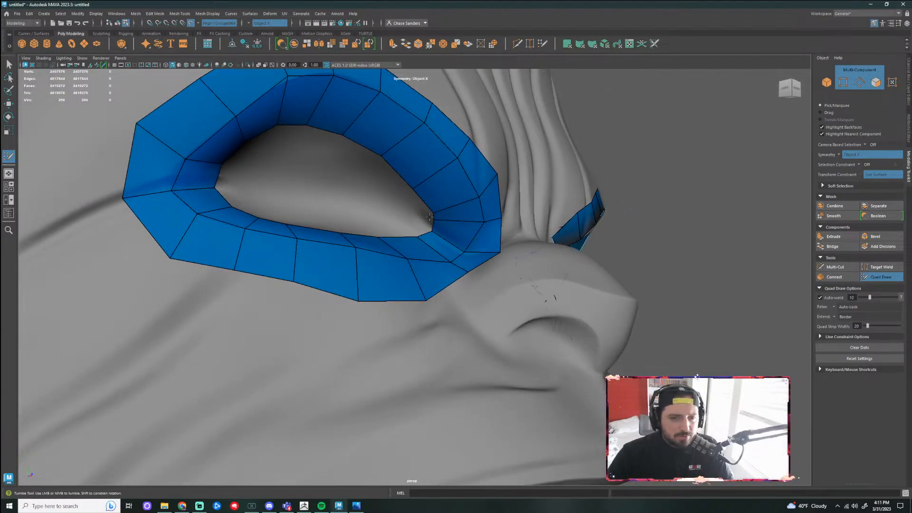
{"action": "left_click_drag", "start_coordinate": [518, 217], "coordinate": [428, 267], "text": "alt"}
{"action": "scroll", "coordinate": [465, 277], "scroll_direction": "up", "scroll_amount": 2}
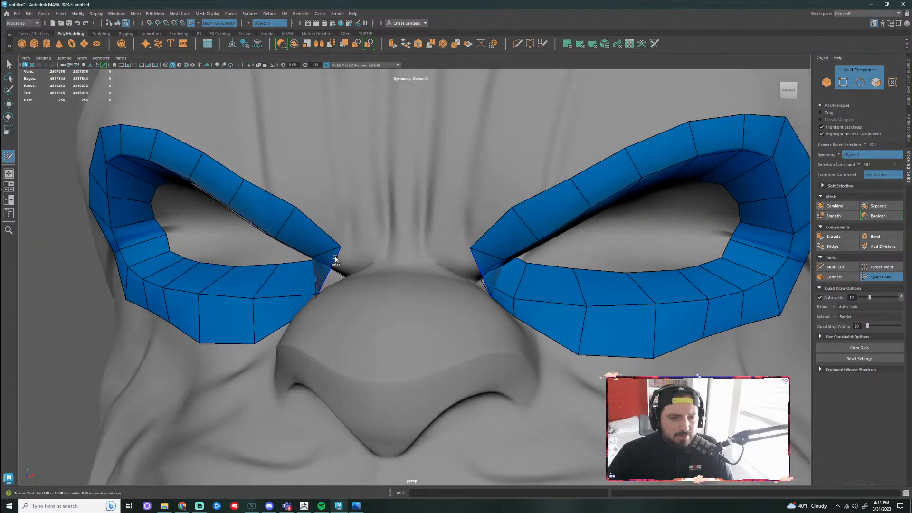
{"action": "left_click_drag", "start_coordinate": [335, 258], "coordinate": [488, 232], "text": "alt"}
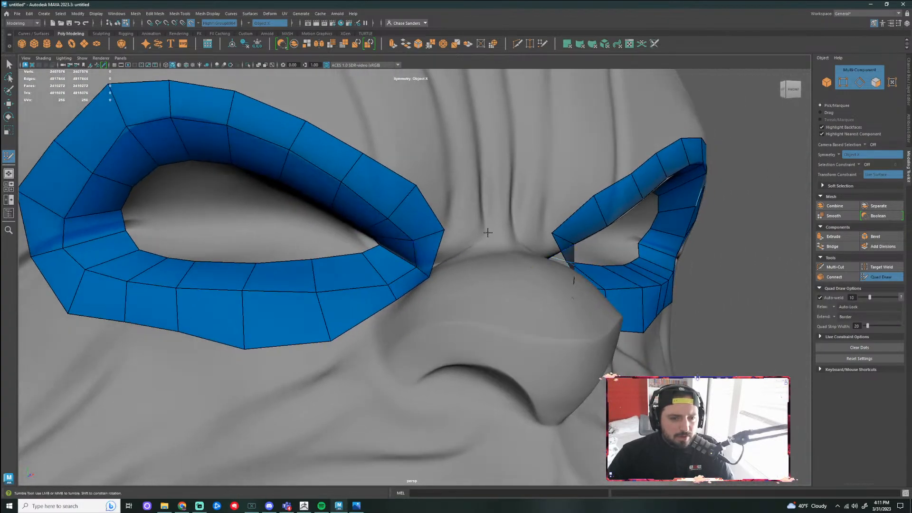
{"action": "left_click", "coordinate": [489, 268], "text": "shift"}
{"action": "left_click_drag", "start_coordinate": [489, 269], "coordinate": [496, 262], "text": "alt"}
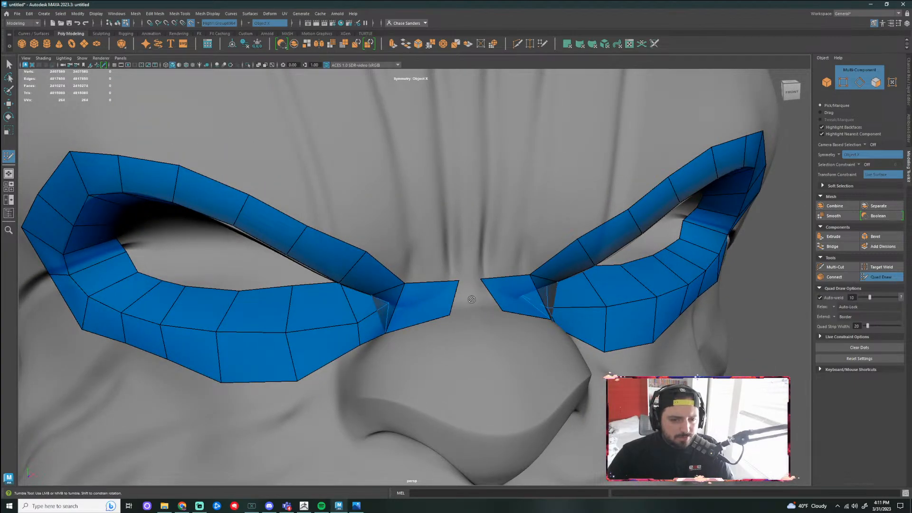
{"action": "left_click_drag", "start_coordinate": [481, 299], "coordinate": [444, 315], "text": "alt"}
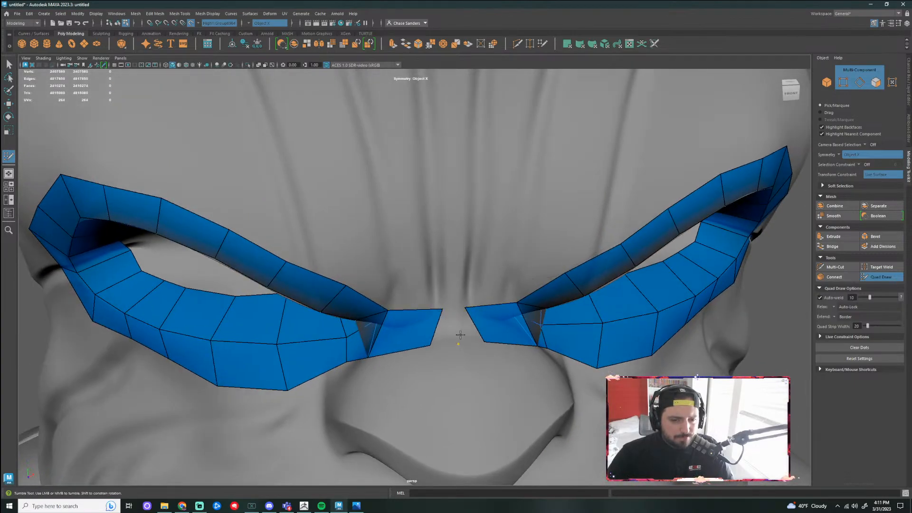
{"action": "left_click", "coordinate": [455, 327], "text": "shift"}
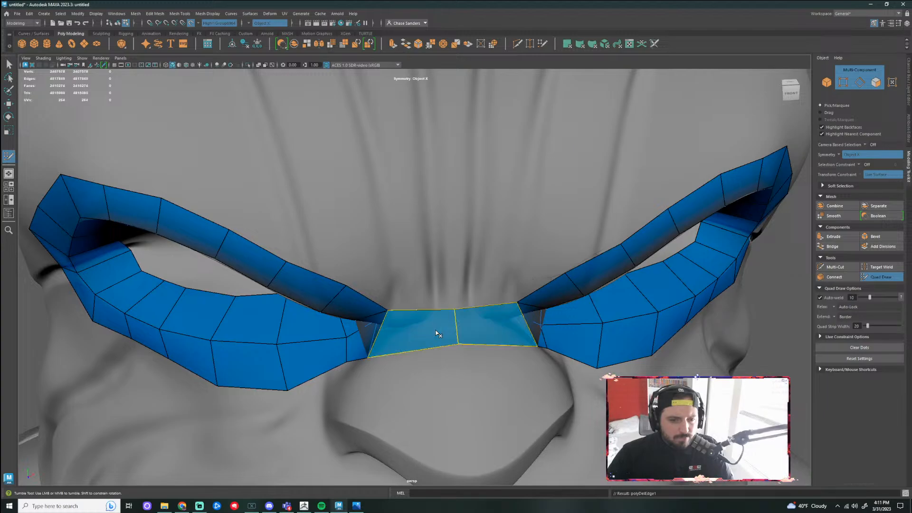
{"action": "left_click", "coordinate": [435, 332], "text": "ctrl+shift"}
Fill a mirrored pair of quads above the nose bridge between the inner brow ends
{"action": "scroll", "coordinate": [533, 279], "scroll_direction": "down", "scroll_amount": 5}
{"action": "left_click_drag", "start_coordinate": [689, 352], "coordinate": [658, 315], "text": "alt"}
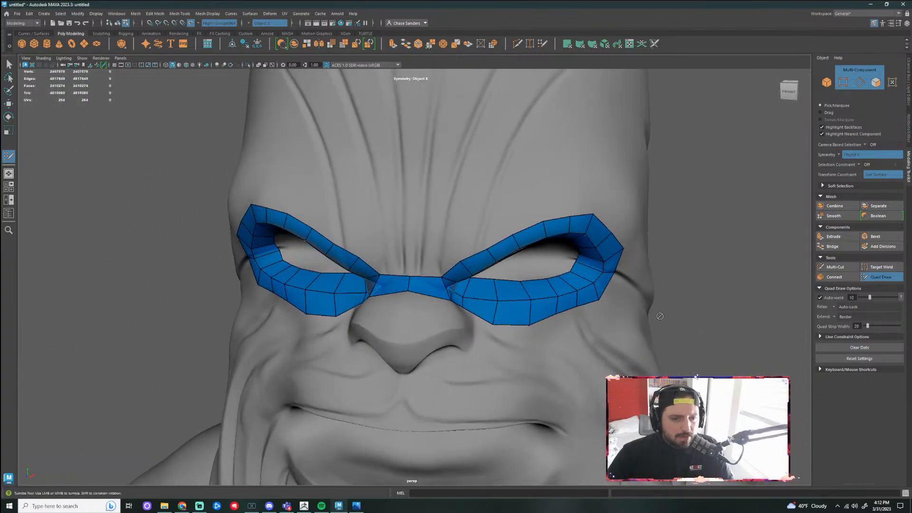
{"action": "right_click_drag", "start_coordinate": [657, 316], "coordinate": [630, 301], "text": "alt"}
{"action": "scroll", "coordinate": [388, 213], "scroll_direction": "up", "scroll_amount": 5}
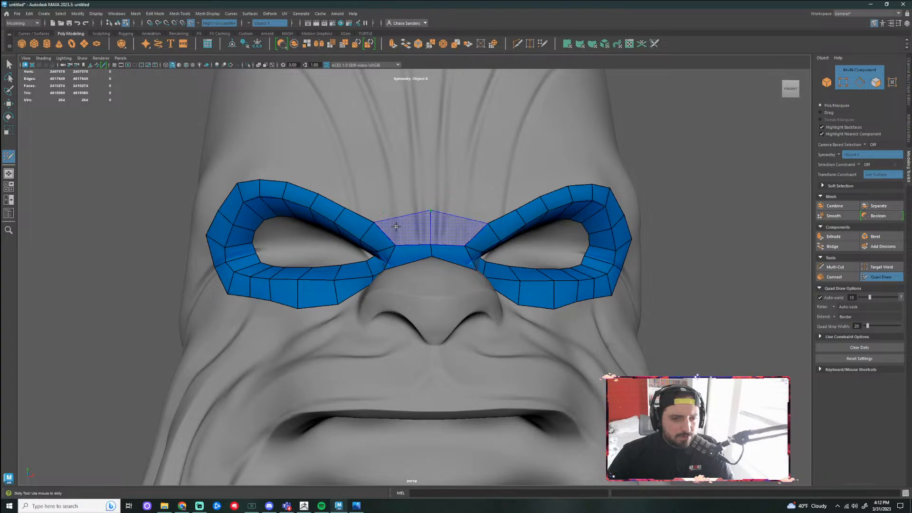
{"action": "left_click", "coordinate": [397, 225], "text": "shift"}
Insert a mirrored vertical edge loop through the quads on each side of the nose bridge
{"action": "scroll", "coordinate": [631, 248], "scroll_direction": "down", "scroll_amount": 3}
{"action": "mouse_move", "coordinate": [656, 268]}
{"action": "left_mouse_down", "text": "alt"}
{"action": "mouse_move", "coordinate": [631, 264]}
{"action": "mouse_move", "coordinate": [689, 279]}
{"action": "mouse_move", "coordinate": [658, 278]}
{"action": "left_mouse_up", "text": "alt"}
{"action": "scroll", "coordinate": [445, 260], "scroll_direction": "up", "scroll_amount": 5}
{"action": "left_click", "coordinate": [450, 239], "text": "ctrl"}
{"action": "scroll", "coordinate": [651, 274], "scroll_direction": "down", "scroll_amount": 4}
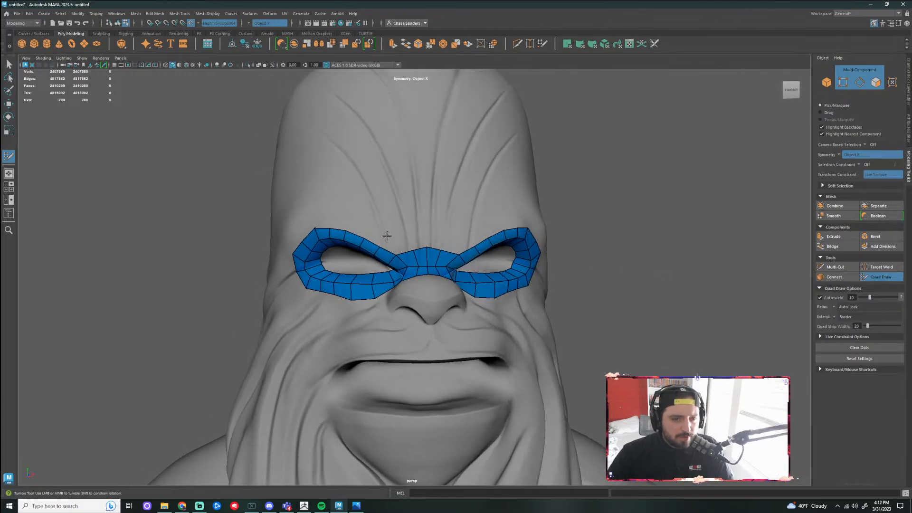
Insert an edge loop around the outer ring of quads surrounding both eyes
{"action": "scroll", "coordinate": [594, 243], "scroll_direction": "down", "scroll_amount": 3}
{"action": "mouse_move", "coordinate": [591, 259]}
{"action": "left_mouse_down", "text": "alt"}
{"action": "mouse_move", "coordinate": [617, 259]}
{"action": "mouse_move", "coordinate": [578, 258]}
{"action": "left_mouse_up", "text": "alt"}
{"action": "scroll", "coordinate": [546, 280], "scroll_direction": "up", "scroll_amount": 5}
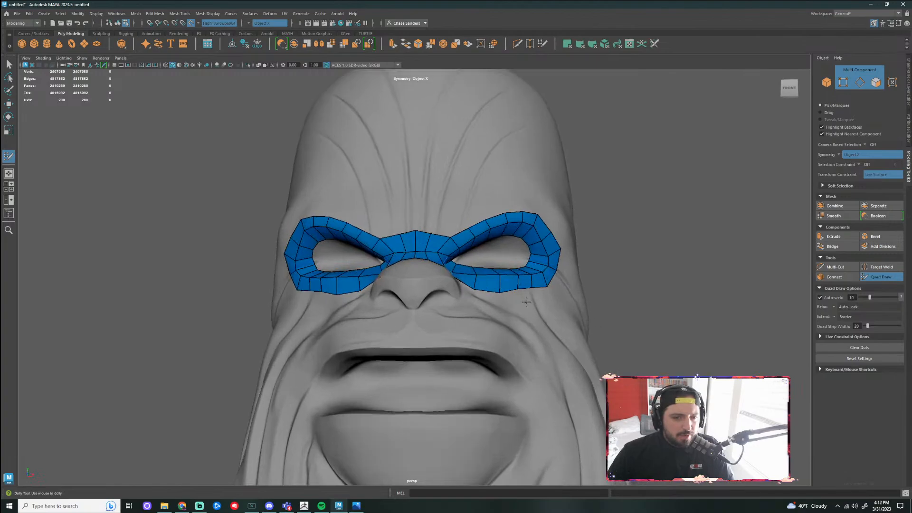
{"action": "left_click", "coordinate": [500, 284], "text": "ctrl"}
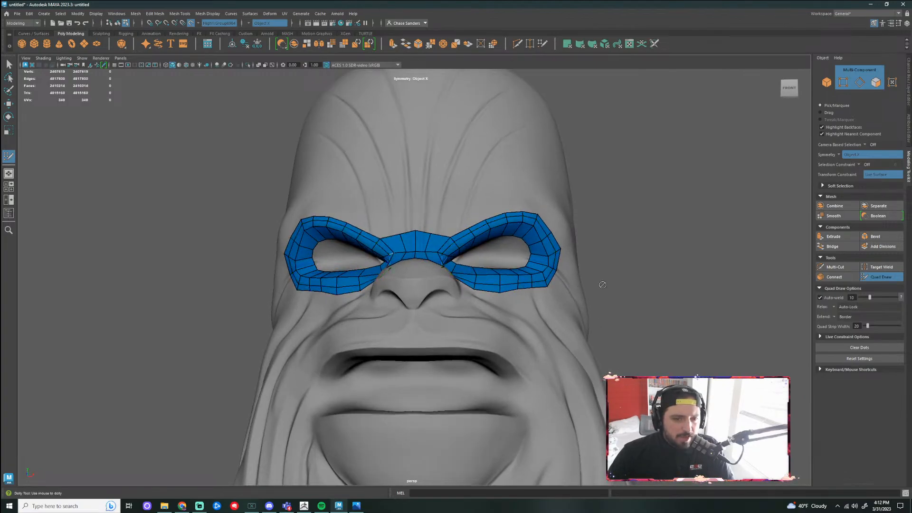
Try relaxing the vertices around the inner eye corner, then undo the relaxation
{"action": "right_click_drag", "start_coordinate": [601, 285], "coordinate": [680, 250], "text": "alt"}
{"action": "left_click_drag", "start_coordinate": [680, 250], "coordinate": [641, 261], "text": "alt"}
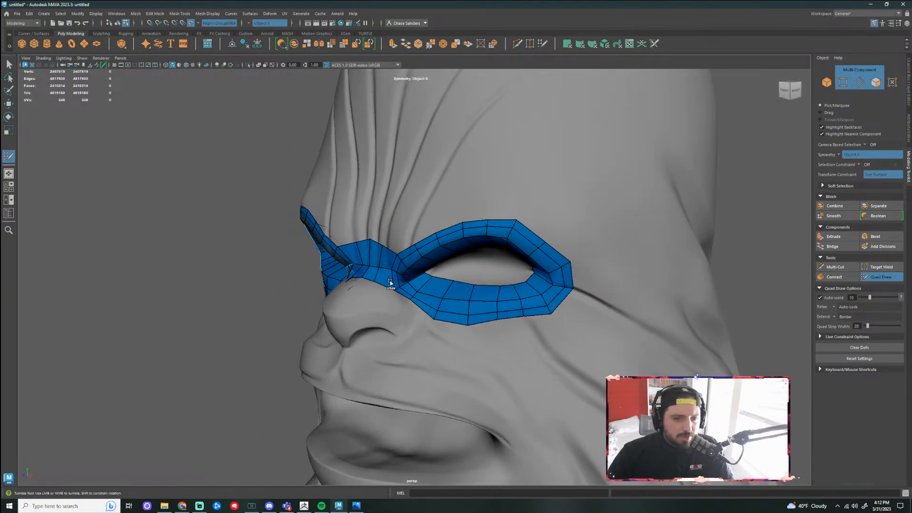
{"action": "mouse_move", "coordinate": [402, 267]}
{"action": "left_mouse_down", "text": "shift"}
{"action": "mouse_move", "coordinate": [441, 240]}
{"action": "mouse_move", "coordinate": [491, 227]}
{"action": "mouse_move", "coordinate": [529, 237]}
{"action": "mouse_move", "coordinate": [560, 278]}
{"action": "mouse_move", "coordinate": [530, 309]}
{"action": "mouse_move", "coordinate": [425, 309]}
{"action": "left_mouse_up", "text": "shift"}
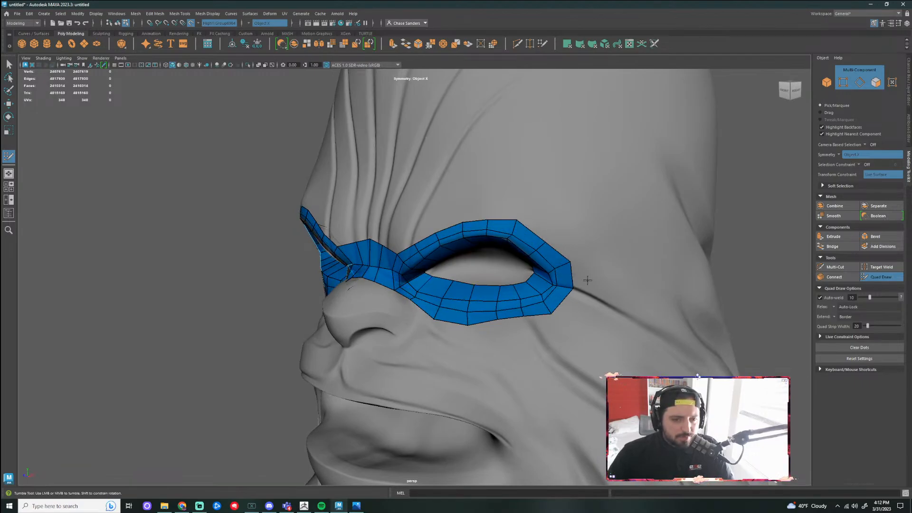
{"action": "mouse_move", "coordinate": [588, 281]}
{"action": "left_mouse_down", "text": "alt"}
{"action": "mouse_move", "coordinate": [394, 265]}
{"action": "mouse_move", "coordinate": [338, 236]}
{"action": "mouse_move", "coordinate": [357, 249]}
{"action": "mouse_move", "coordinate": [449, 261]}
{"action": "mouse_move", "coordinate": [575, 227]}
{"action": "left_mouse_up", "text": "alt"}
{"action": "key", "text": "ctrl+z"}
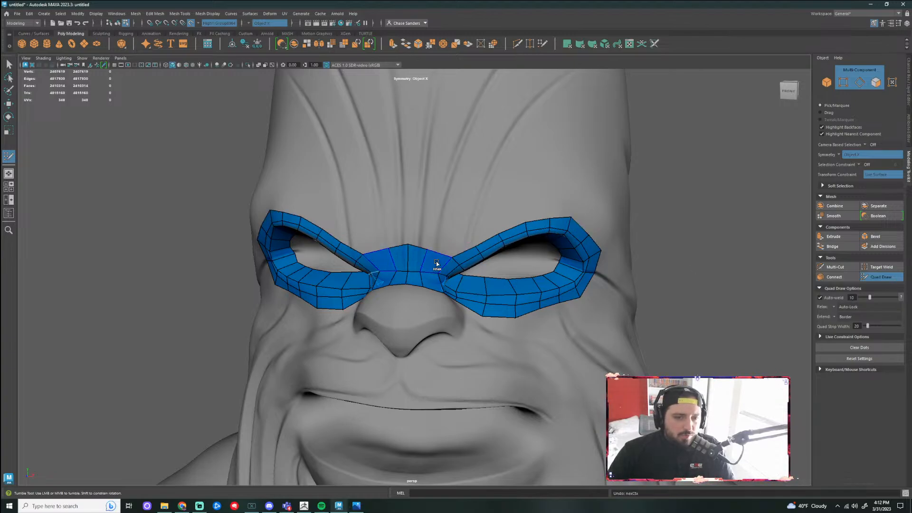
Relax the vertices across the upper row of nose bridge quads
{"action": "mouse_move", "coordinate": [437, 263]}
{"action": "left_mouse_down", "text": "shift"}
{"action": "mouse_move", "coordinate": [376, 255]}
{"action": "mouse_move", "coordinate": [400, 254]}
{"action": "left_mouse_up", "text": "shift"}
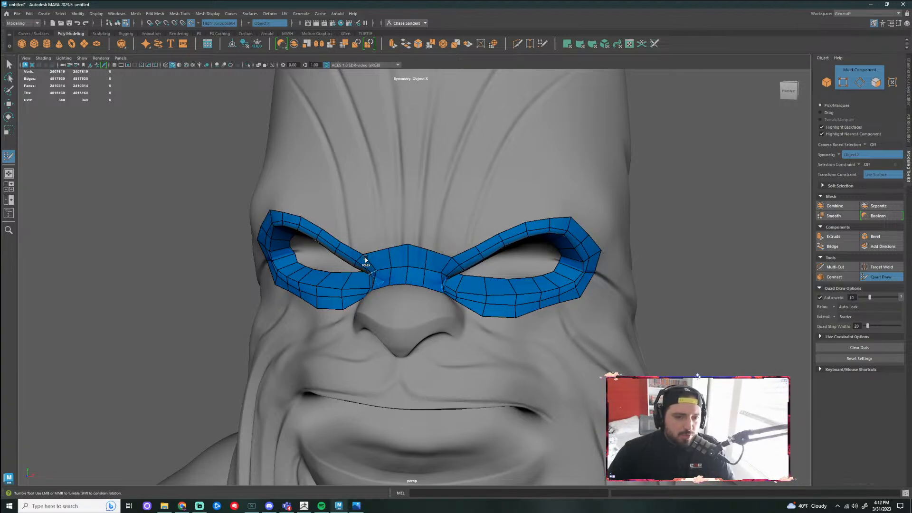
Try relaxing the vertices from the inner eye corner along the upper eye socket, then undo both relaxations
{"action": "scroll", "coordinate": [669, 242], "scroll_direction": "up", "scroll_amount": 3}
{"action": "left_click_drag", "start_coordinate": [669, 242], "coordinate": [523, 251], "text": "alt"}
{"action": "scroll", "coordinate": [503, 257], "scroll_direction": "up", "scroll_amount": 2}
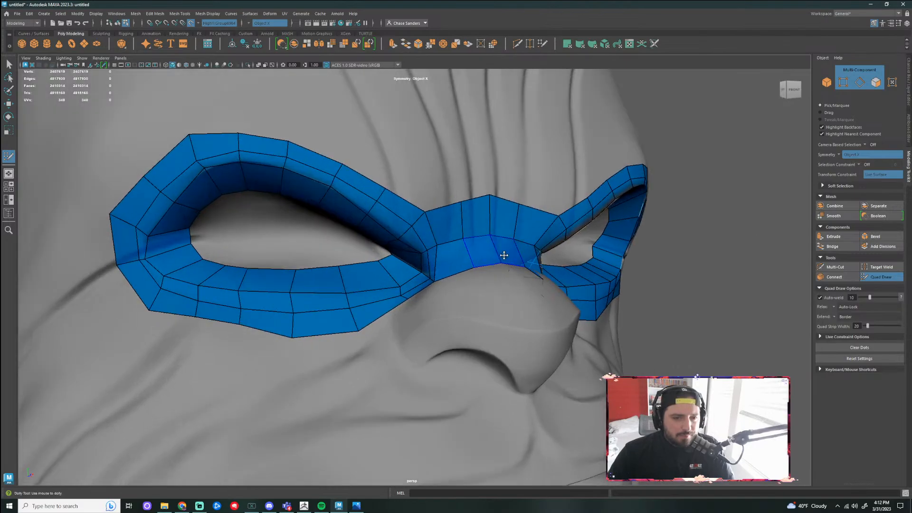
{"action": "mouse_move", "coordinate": [422, 258]}
{"action": "left_mouse_down", "text": "alt"}
{"action": "mouse_move", "coordinate": [485, 243]}
{"action": "mouse_move", "coordinate": [464, 264]}
{"action": "mouse_move", "coordinate": [420, 283]}
{"action": "mouse_move", "coordinate": [432, 276]}
{"action": "left_mouse_up", "text": "alt"}
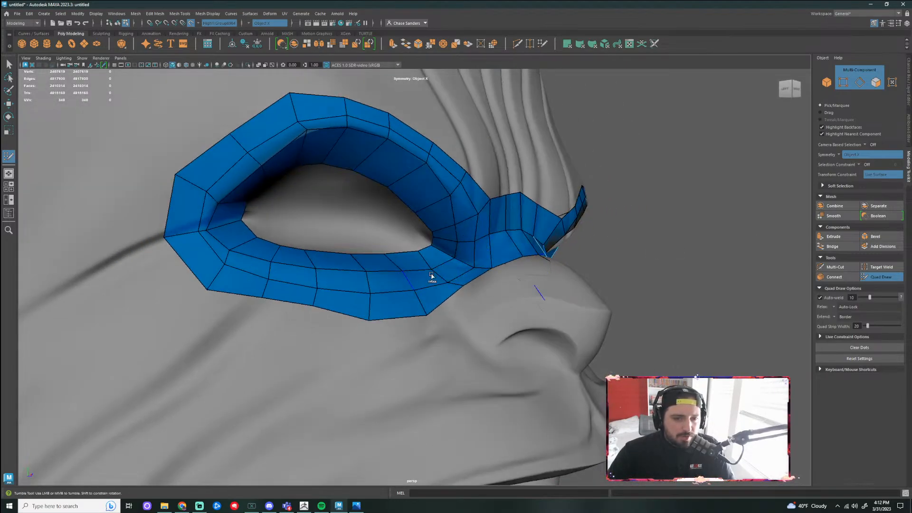
{"action": "mouse_move", "coordinate": [482, 262]}
{"action": "left_mouse_down", "text": "shift"}
{"action": "mouse_move", "coordinate": [484, 211]}
{"action": "mouse_move", "coordinate": [398, 141]}
{"action": "left_mouse_up", "text": "shift"}
{"action": "left_click_drag", "start_coordinate": [315, 123], "coordinate": [274, 147], "text": "shift"}
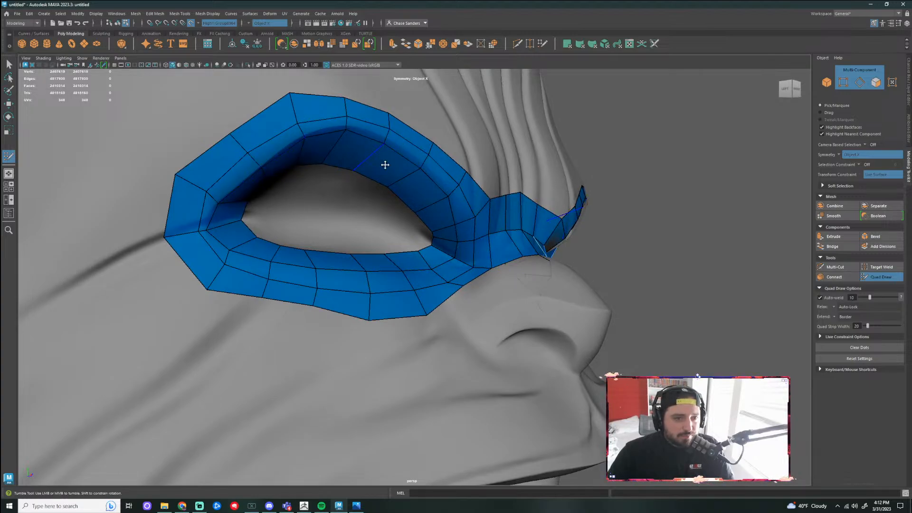
{"action": "key", "text": "ctrl+z"}
{"action": "key", "text": "ctrl+z"}
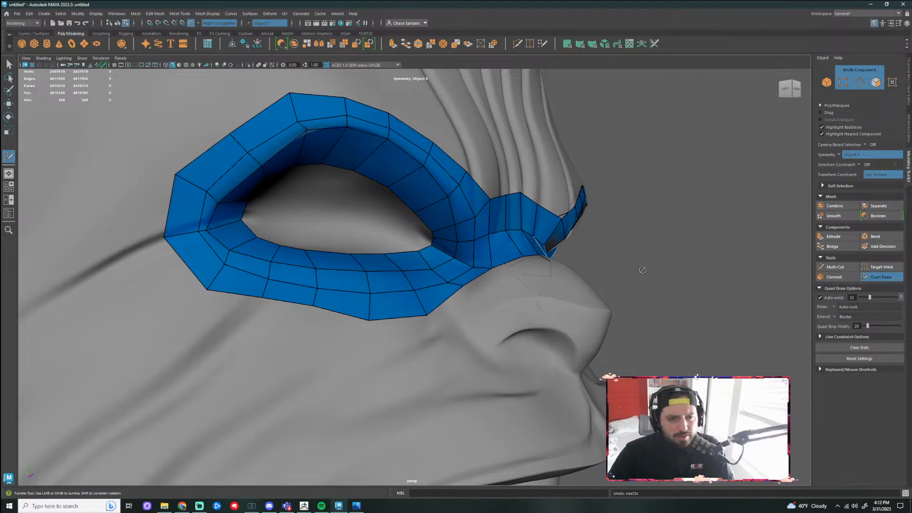
Insert a horizontal edge loop through the lower row of quads across the nose bridge
{"action": "left_click_drag", "start_coordinate": [709, 274], "coordinate": [685, 279], "text": "alt"}
{"action": "right_click_drag", "start_coordinate": [703, 294], "coordinate": [691, 297], "text": "alt"}
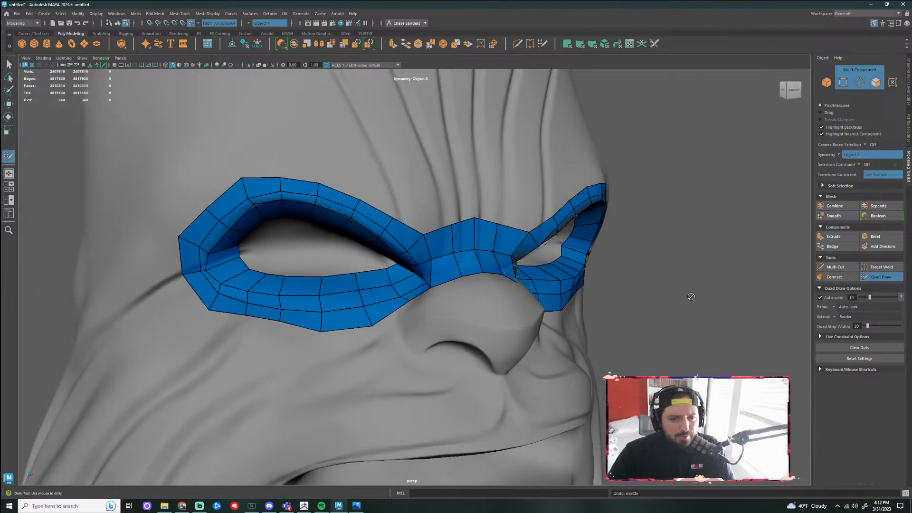
{"action": "left_click_drag", "start_coordinate": [692, 296], "coordinate": [669, 289], "text": "alt"}
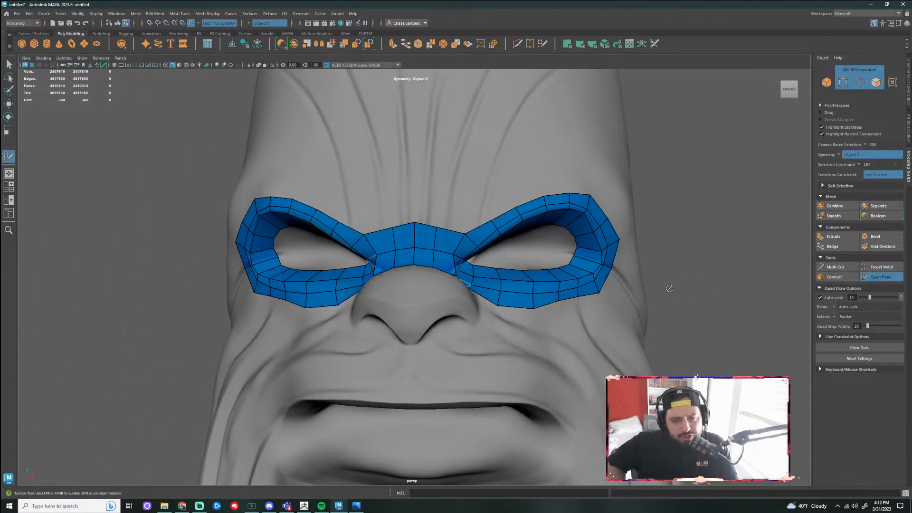
{"action": "right_click_drag", "start_coordinate": [738, 290], "coordinate": [621, 330], "text": "alt"}
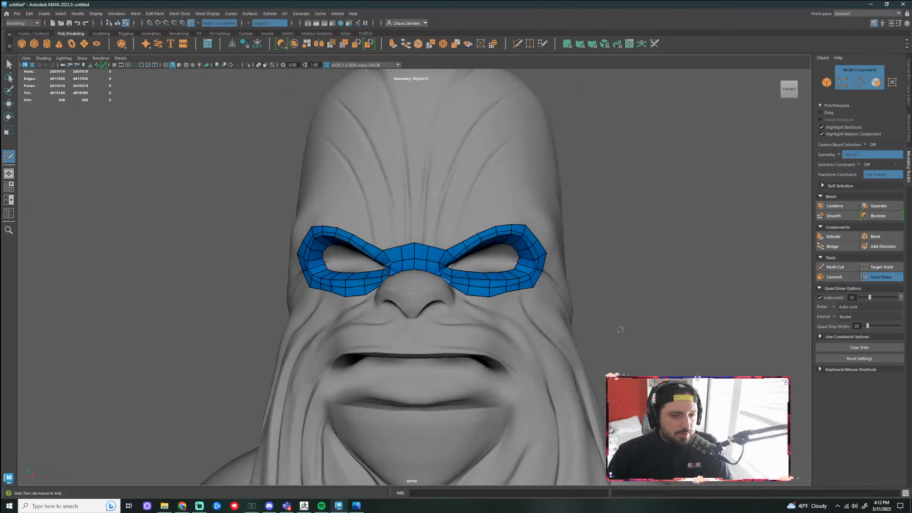
{"action": "mouse_move", "coordinate": [632, 324]}
{"action": "left_mouse_down", "text": "alt"}
{"action": "mouse_move", "coordinate": [550, 321]}
{"action": "mouse_move", "coordinate": [629, 313]}
{"action": "mouse_move", "coordinate": [638, 326]}
{"action": "left_mouse_up", "text": "alt"}
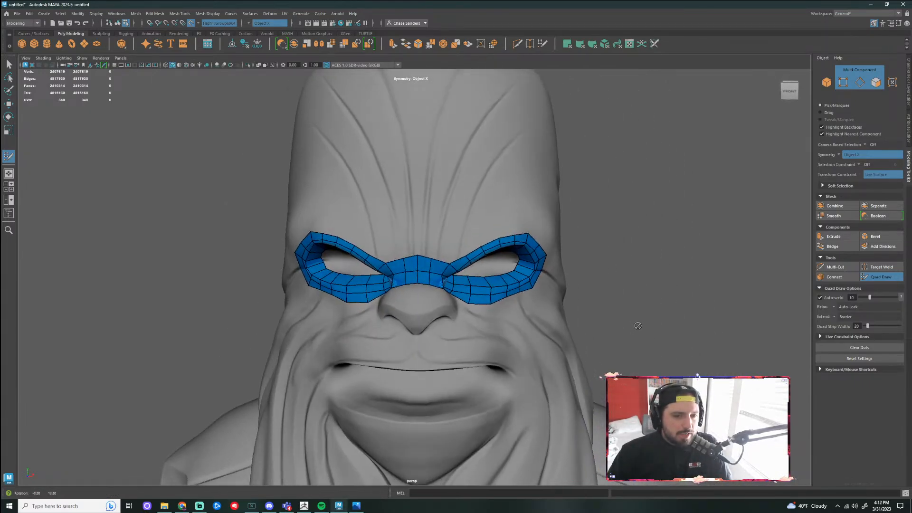
{"action": "right_click_drag", "start_coordinate": [598, 321], "coordinate": [665, 320], "text": "alt"}
{"action": "left_click_drag", "start_coordinate": [421, 284], "coordinate": [413, 263], "text": "alt"}
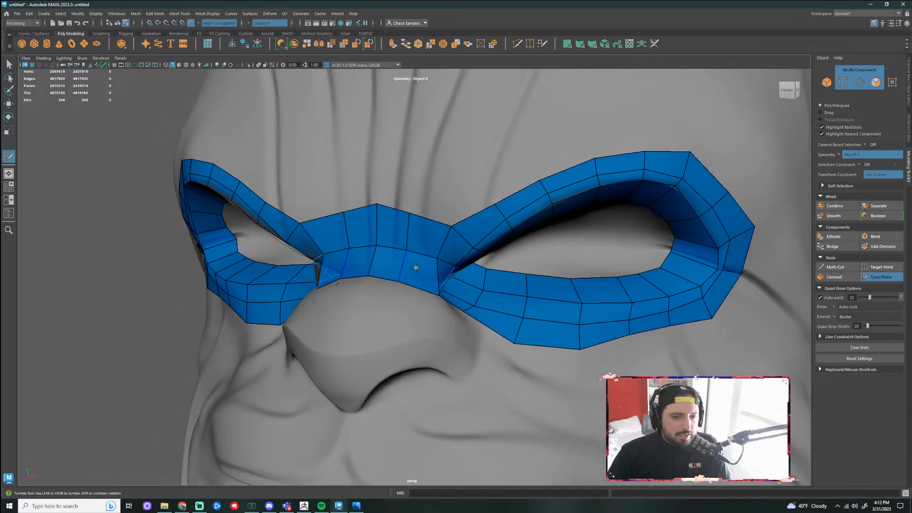
{"action": "left_click", "coordinate": [403, 267], "text": "ctrl"}
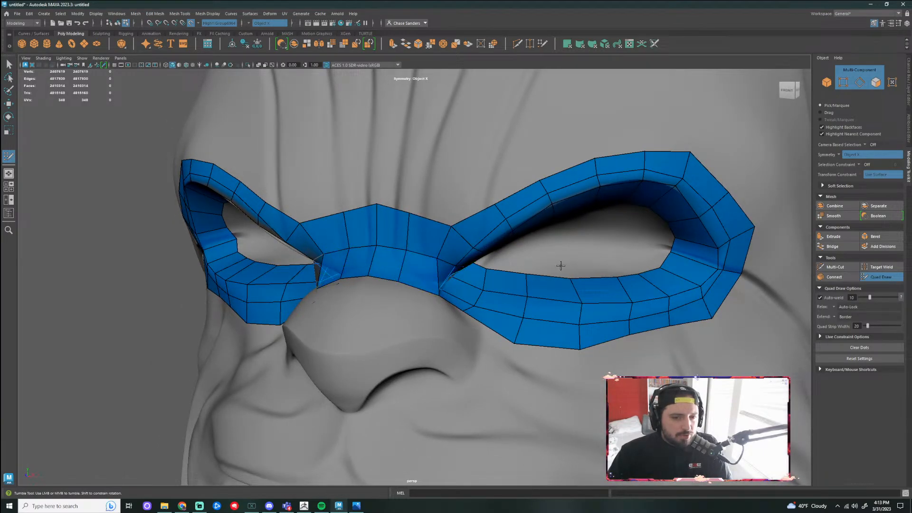
Relax the nose bridge vertices to even out the quads and flatten the bridge's upper border
{"action": "left_click_drag", "start_coordinate": [560, 264], "coordinate": [386, 240], "text": "alt"}
{"action": "left_click_drag", "start_coordinate": [389, 296], "coordinate": [159, 358], "text": "alt"}
{"action": "scroll", "coordinate": [664, 336], "scroll_direction": "down", "scroll_amount": 3}
{"action": "scroll", "coordinate": [664, 335], "scroll_direction": "down", "scroll_amount": 3}
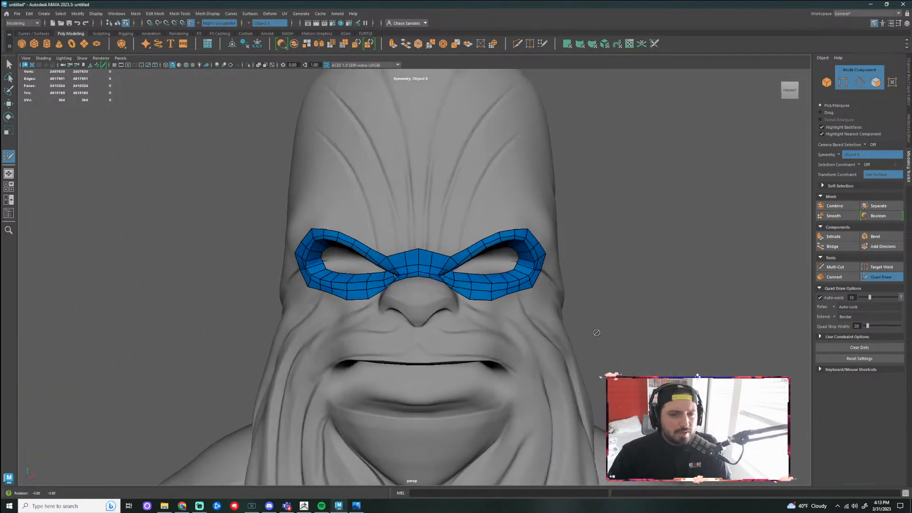
{"action": "mouse_move", "coordinate": [596, 332]}
{"action": "left_mouse_down", "text": "alt"}
{"action": "mouse_move", "coordinate": [603, 318]}
{"action": "mouse_move", "coordinate": [600, 332]}
{"action": "left_mouse_up", "text": "alt"}
{"action": "scroll", "coordinate": [430, 318], "scroll_direction": "up", "scroll_amount": 3}
{"action": "scroll", "coordinate": [430, 318], "scroll_direction": "up", "scroll_amount": 2}
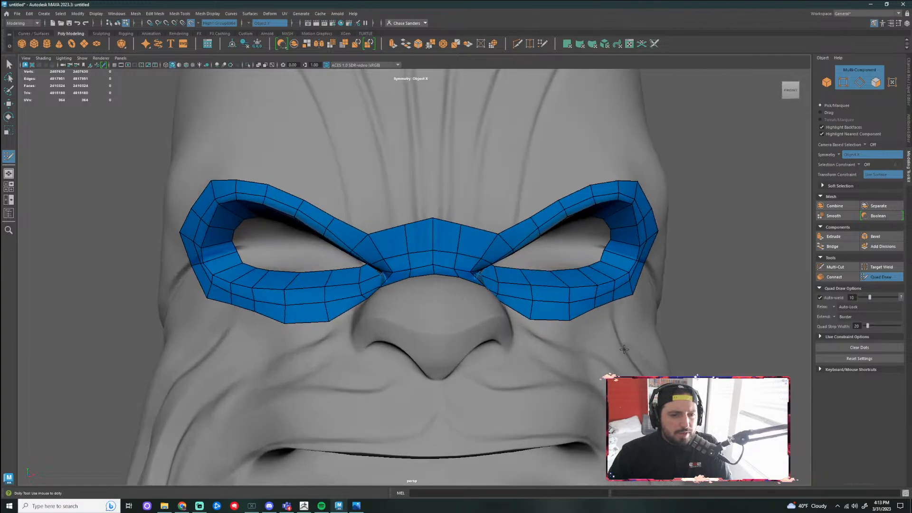
{"action": "left_click_drag", "start_coordinate": [431, 318], "coordinate": [522, 303], "text": "alt"}
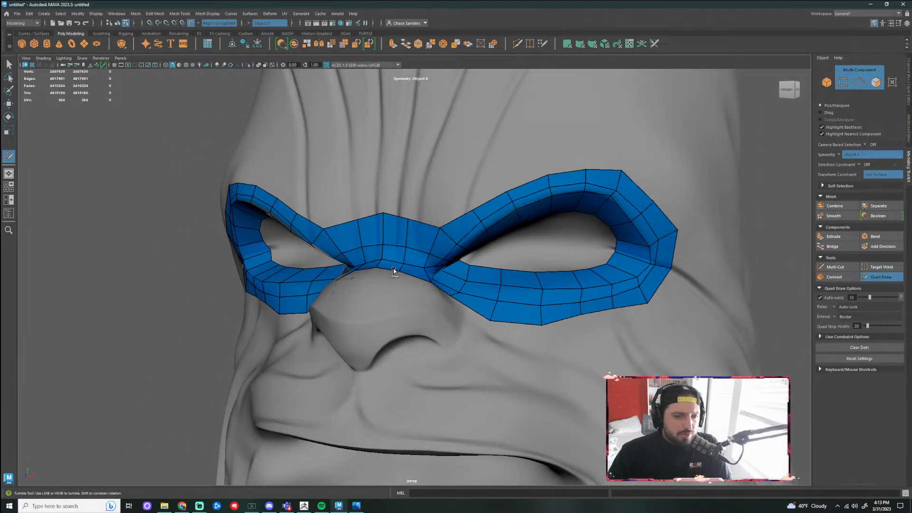
{"action": "mouse_move", "coordinate": [370, 243]}
{"action": "left_mouse_down", "text": "shift"}
{"action": "mouse_move", "coordinate": [350, 240]}
{"action": "mouse_move", "coordinate": [383, 238]}
{"action": "mouse_move", "coordinate": [391, 220]}
{"action": "mouse_move", "coordinate": [369, 219]}
{"action": "left_mouse_up", "text": "shift"}
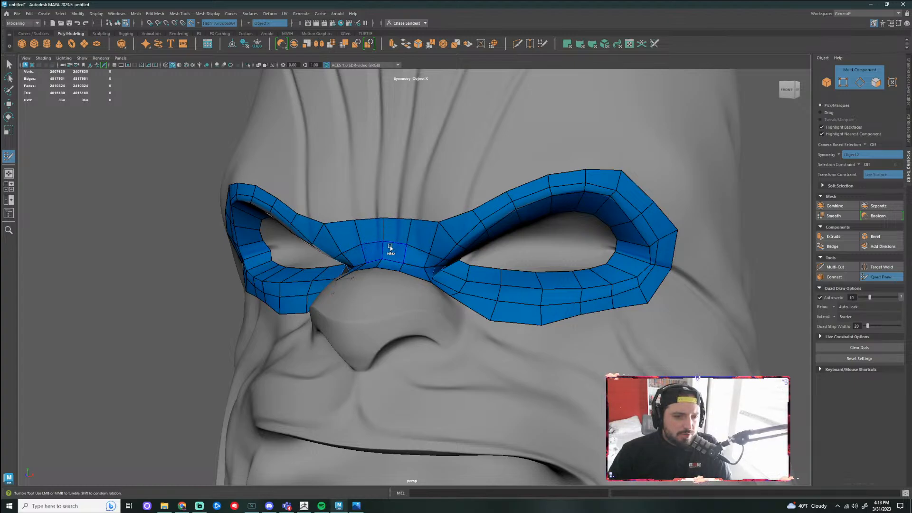
Try relaxing the vertices on the upper inner side of the eye socket, then undo the relaxation
{"action": "left_click_drag", "start_coordinate": [772, 321], "coordinate": [730, 284], "text": "alt"}
{"action": "left_click_drag", "start_coordinate": [226, 327], "coordinate": [212, 303], "text": "alt"}
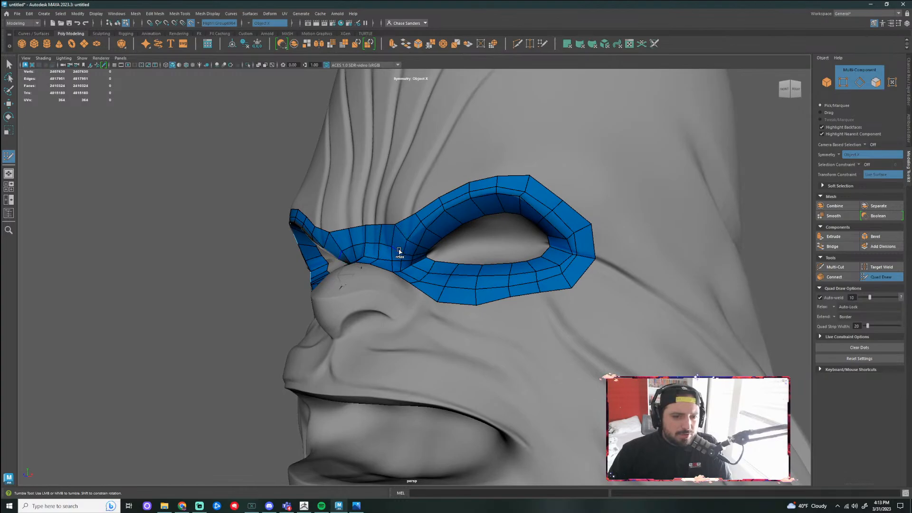
{"action": "scroll", "coordinate": [494, 230], "scroll_direction": "up", "scroll_amount": 8}
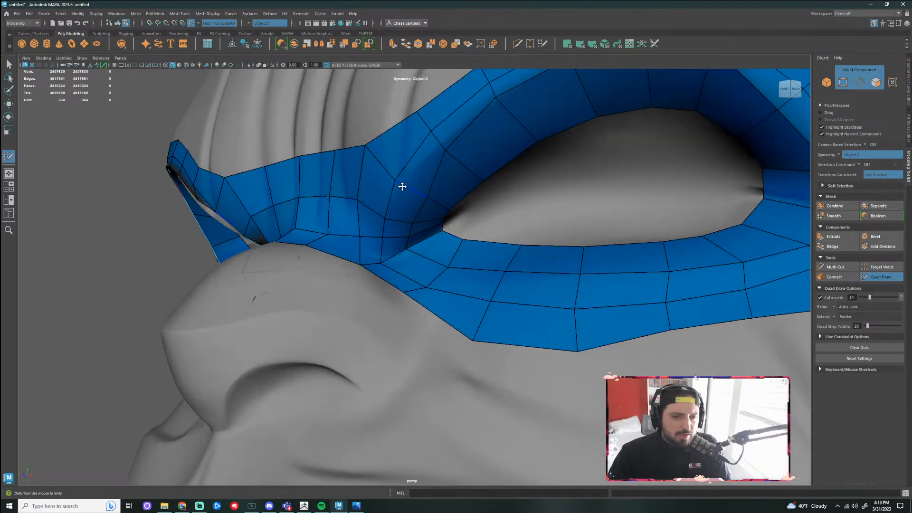
{"action": "mouse_move", "coordinate": [413, 158]}
{"action": "left_mouse_down", "text": "shift"}
{"action": "mouse_move", "coordinate": [435, 104]}
{"action": "mouse_move", "coordinate": [471, 143]}
{"action": "left_mouse_up", "text": "shift"}
{"action": "scroll", "coordinate": [471, 143], "scroll_direction": "down", "scroll_amount": 3}
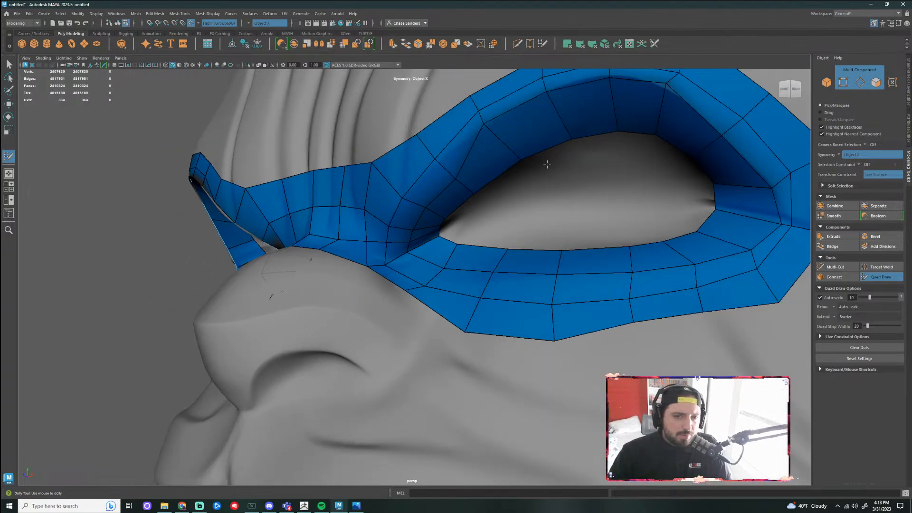
{"action": "middle_click_drag", "start_coordinate": [522, 144], "coordinate": [454, 183], "text": "alt"}
{"action": "key", "text": "ctrl+z"}
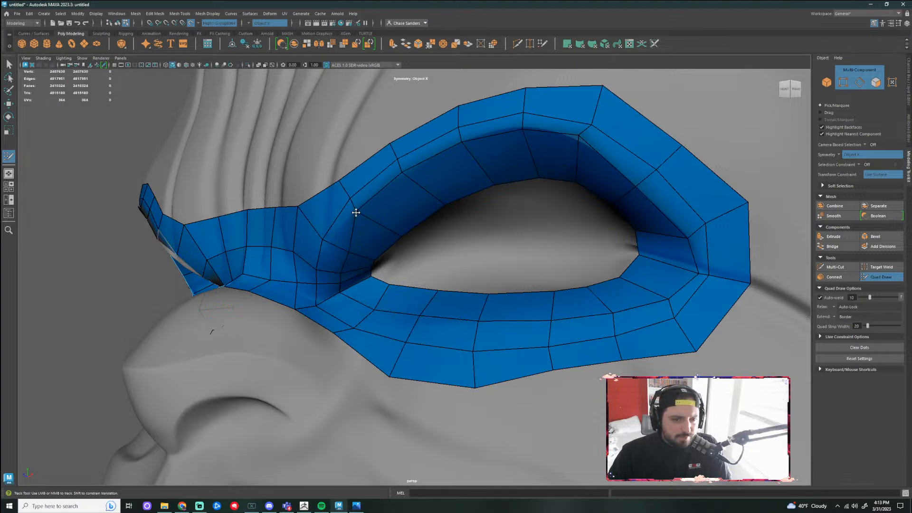
Delete the extra edge loop running around both eye sockets and reposition vertices at the inner eye corner and along the lower lid
{"action": "left_click_drag", "start_coordinate": [349, 243], "coordinate": [326, 247]}
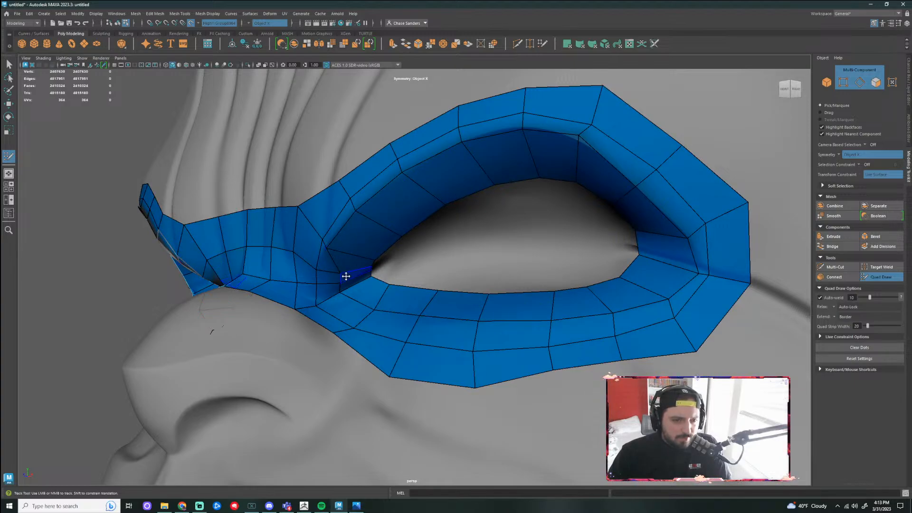
{"action": "left_click", "coordinate": [339, 222], "text": "ctrl+shift"}
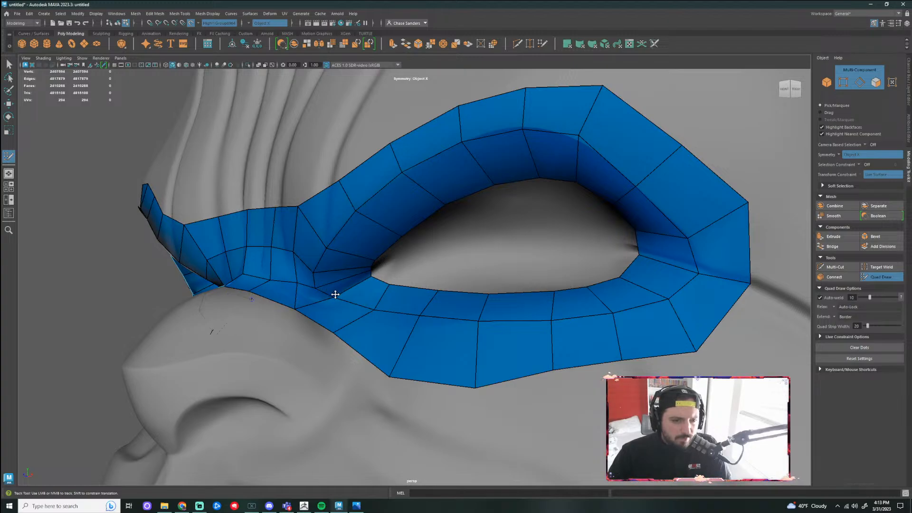
{"action": "left_click_drag", "start_coordinate": [335, 294], "coordinate": [331, 301]}
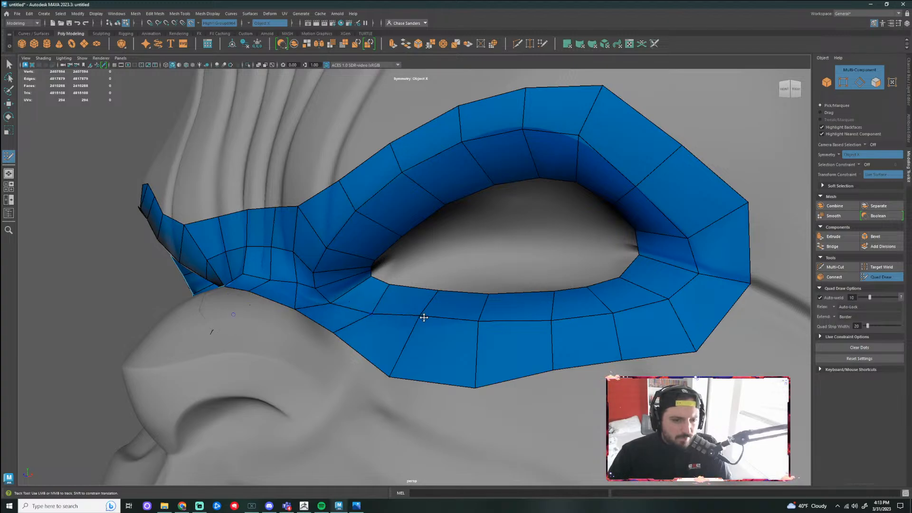
{"action": "left_click_drag", "start_coordinate": [424, 318], "coordinate": [419, 321]}
{"action": "left_click_drag", "start_coordinate": [477, 321], "coordinate": [478, 326]}
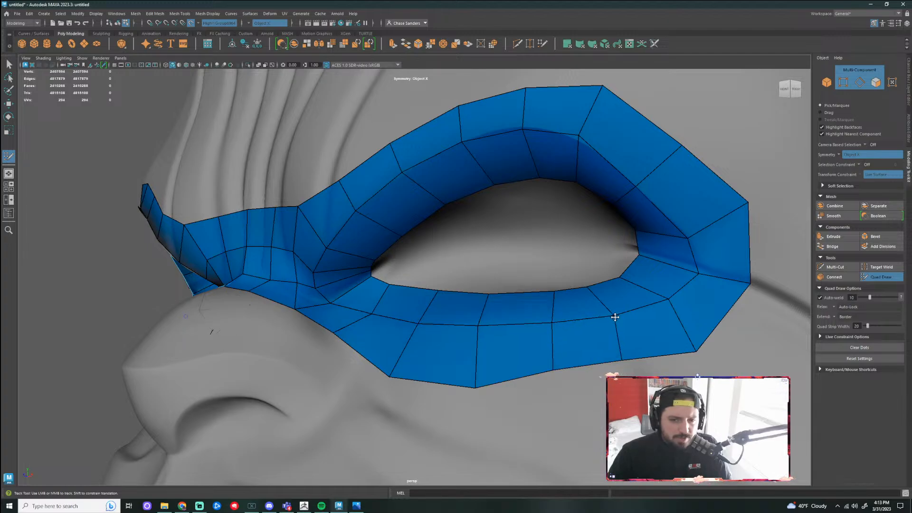
Fill a mirrored pair of quads above the center of the upper lip, between the mouth opening and the nose
{"action": "scroll", "coordinate": [670, 292], "scroll_direction": "down", "scroll_amount": 6}
{"action": "left_click_drag", "start_coordinate": [642, 287], "coordinate": [704, 283], "text": "alt"}
{"action": "scroll", "coordinate": [652, 291], "scroll_direction": "up", "scroll_amount": 4}
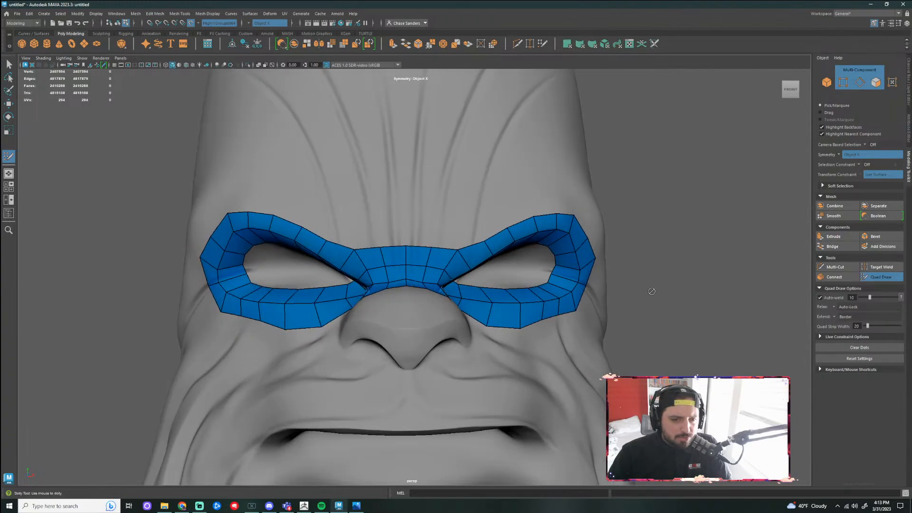
{"action": "left_click_drag", "start_coordinate": [641, 296], "coordinate": [609, 278], "text": "alt"}
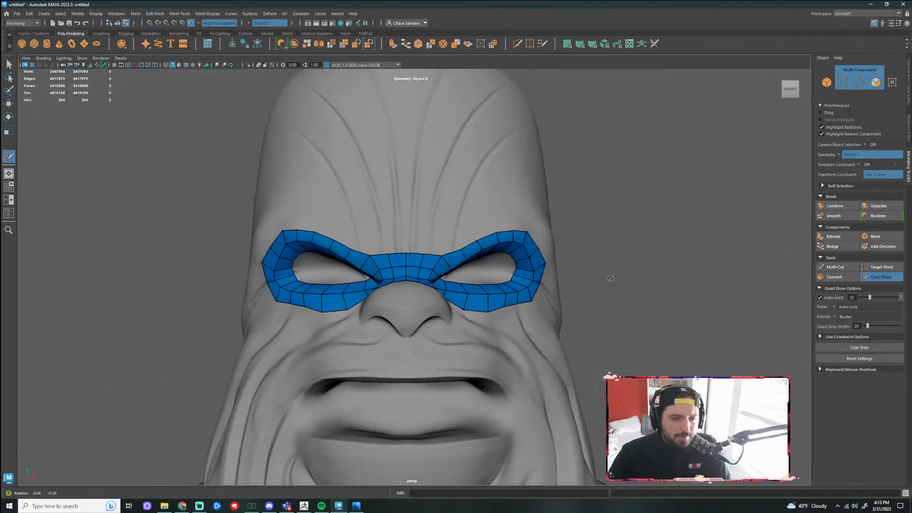
{"action": "scroll", "coordinate": [603, 285], "scroll_direction": "down", "scroll_amount": 3}
{"action": "left_click_drag", "start_coordinate": [614, 336], "coordinate": [615, 341], "text": "alt"}
{"action": "scroll", "coordinate": [488, 218], "scroll_direction": "up", "scroll_amount": 6}
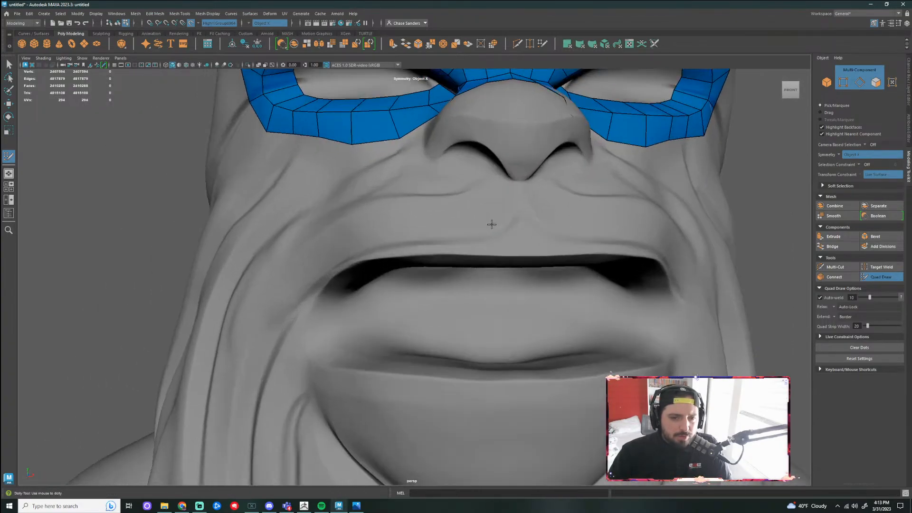
{"action": "scroll", "coordinate": [433, 246], "scroll_direction": "down", "scroll_amount": 4}
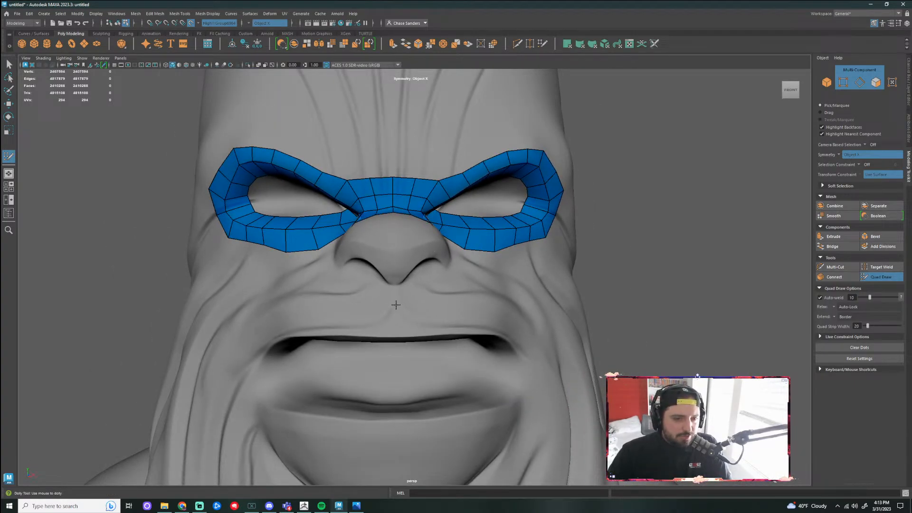
{"action": "left_click", "coordinate": [396, 335]}
{"action": "middle_click_drag", "start_coordinate": [493, 340], "coordinate": [438, 343], "text": "alt"}
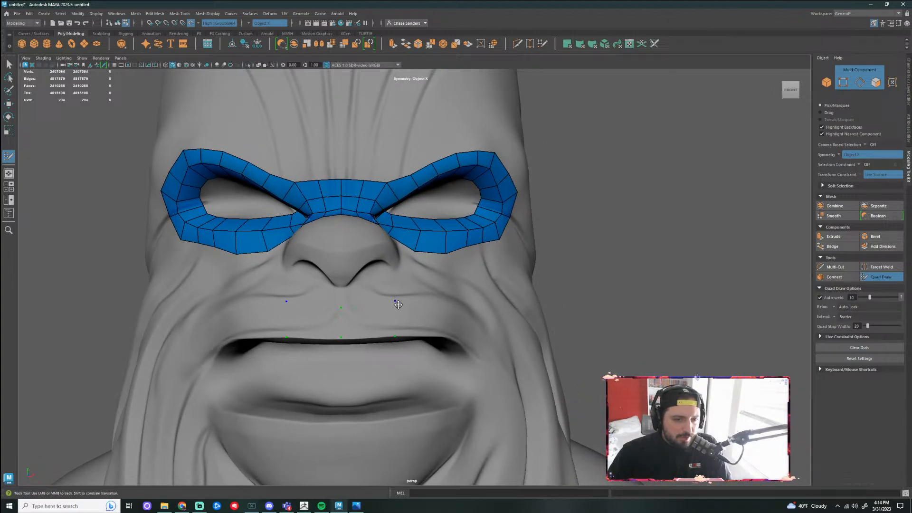
{"action": "left_click", "coordinate": [378, 321], "text": "shift"}
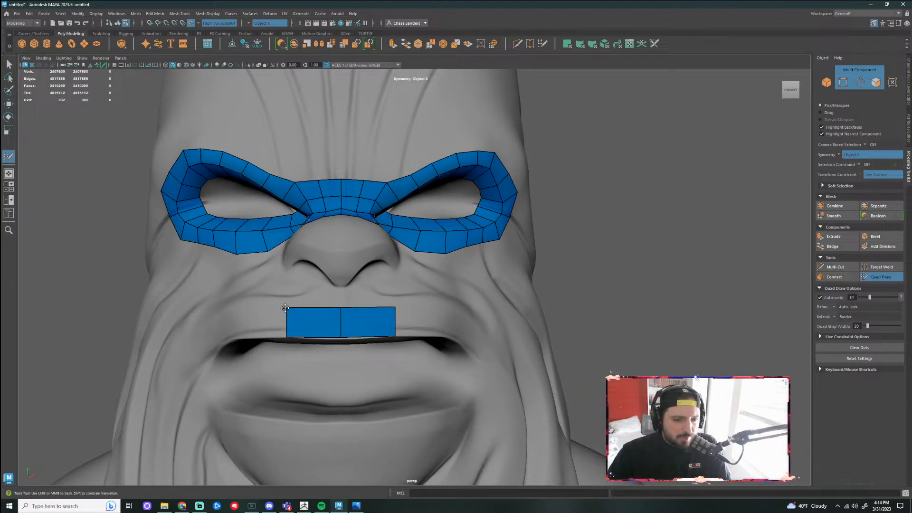
Extend the mirrored upper-lip quads outward along the lip edge toward both mouth corners
{"action": "right_click_drag", "start_coordinate": [286, 305], "coordinate": [340, 339], "text": "alt"}
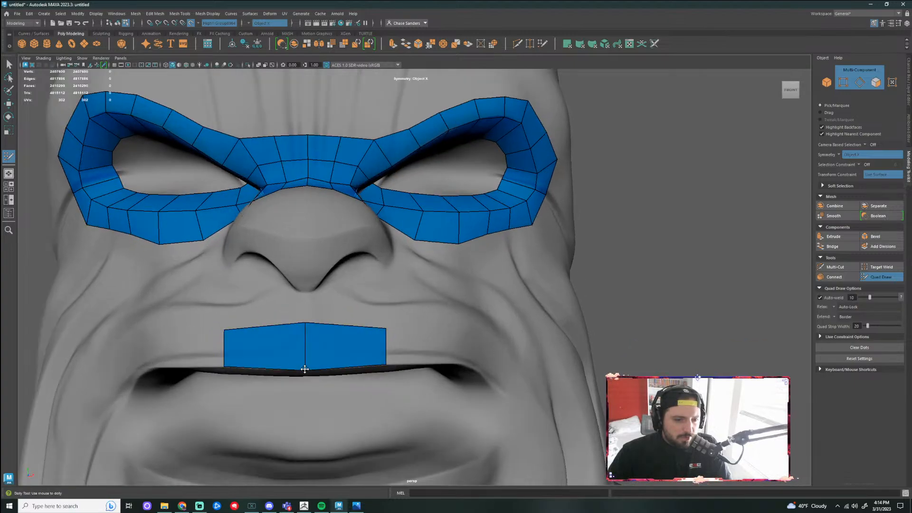
{"action": "left_click_drag", "start_coordinate": [304, 367], "coordinate": [398, 334], "text": "alt"}
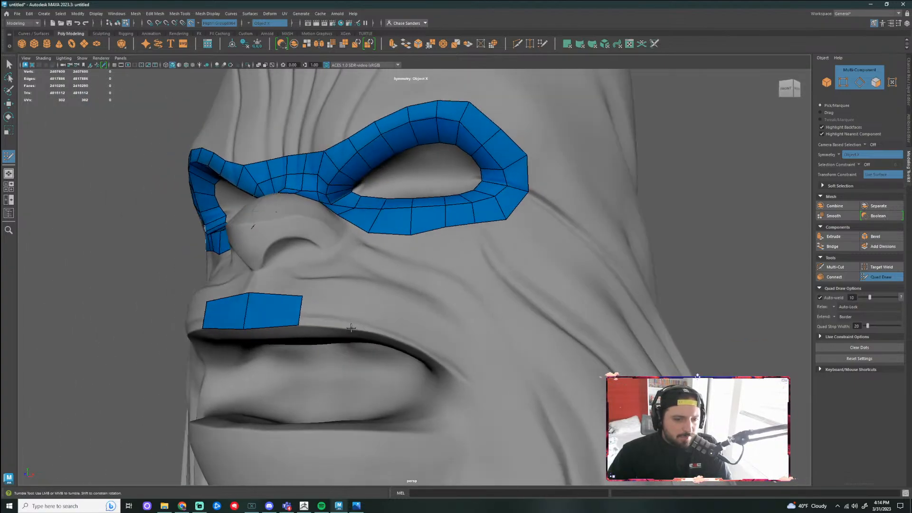
{"action": "left_click", "coordinate": [329, 312], "text": "shift"}
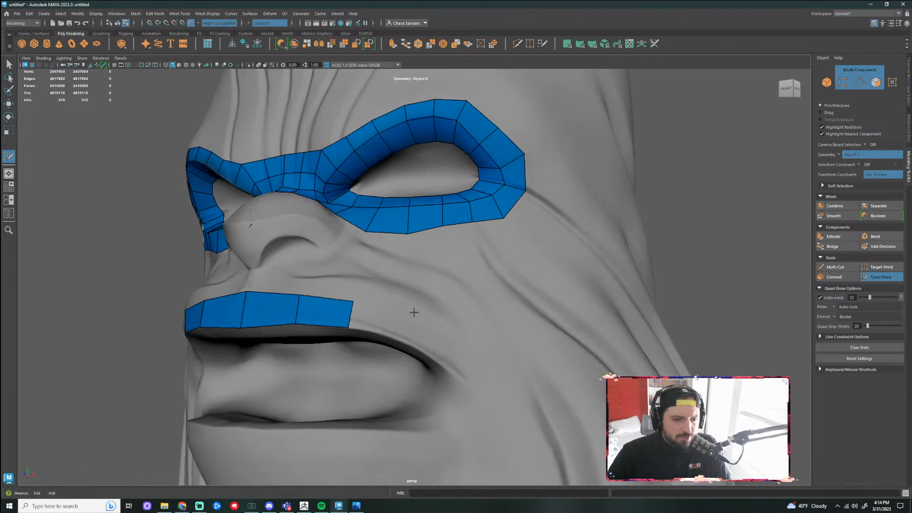
{"action": "middle_click_drag", "start_coordinate": [414, 312], "coordinate": [377, 306], "text": "alt"}
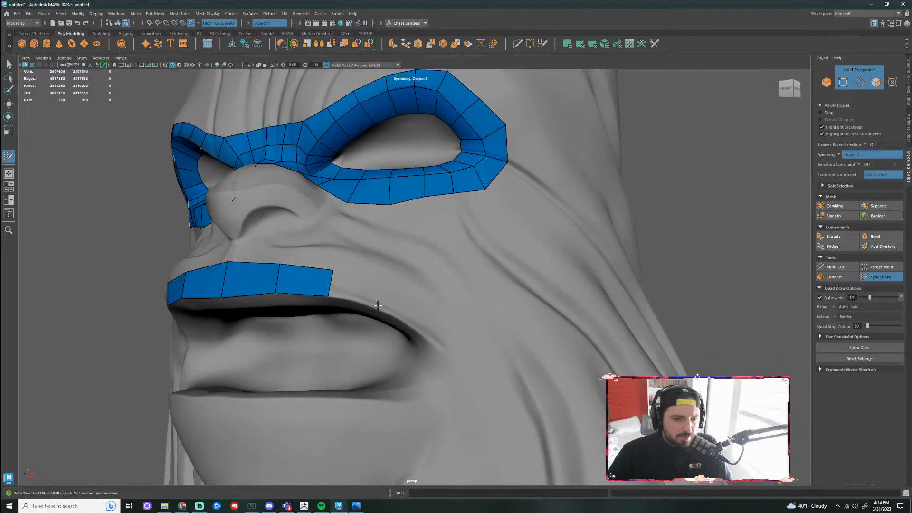
{"action": "left_click", "coordinate": [356, 286], "text": "shift"}
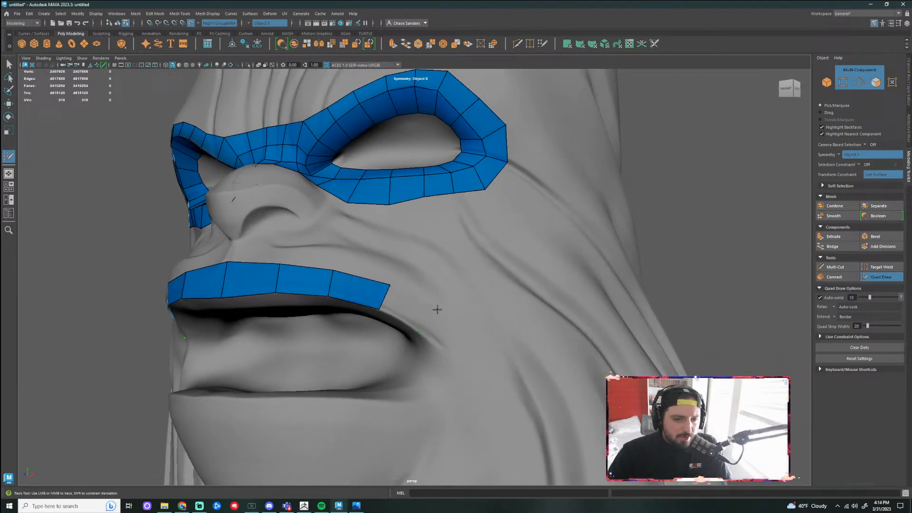
{"action": "left_click", "coordinate": [412, 300], "text": "shift"}
Wrap the quad strip around both mouth corners with three more quads on each side
{"action": "middle_click_drag", "start_coordinate": [463, 374], "coordinate": [463, 304], "text": "alt"}
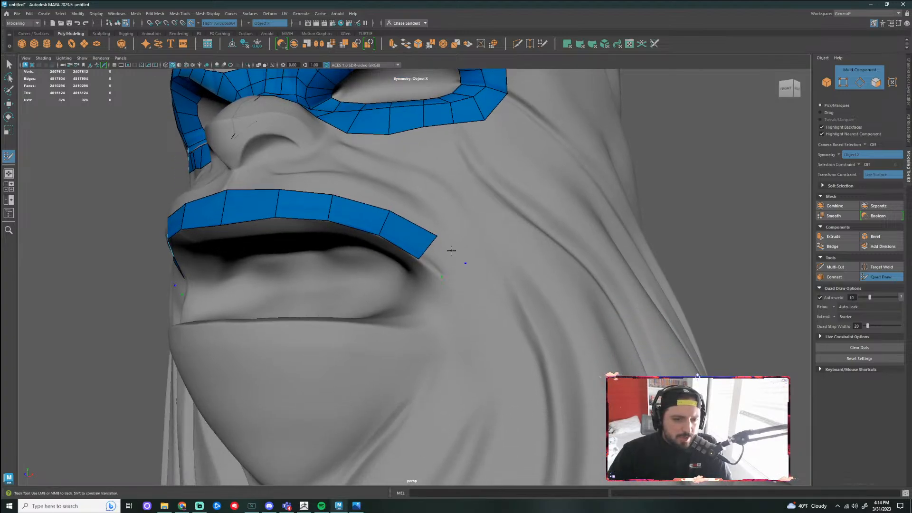
{"action": "left_click", "coordinate": [447, 266], "text": "shift"}
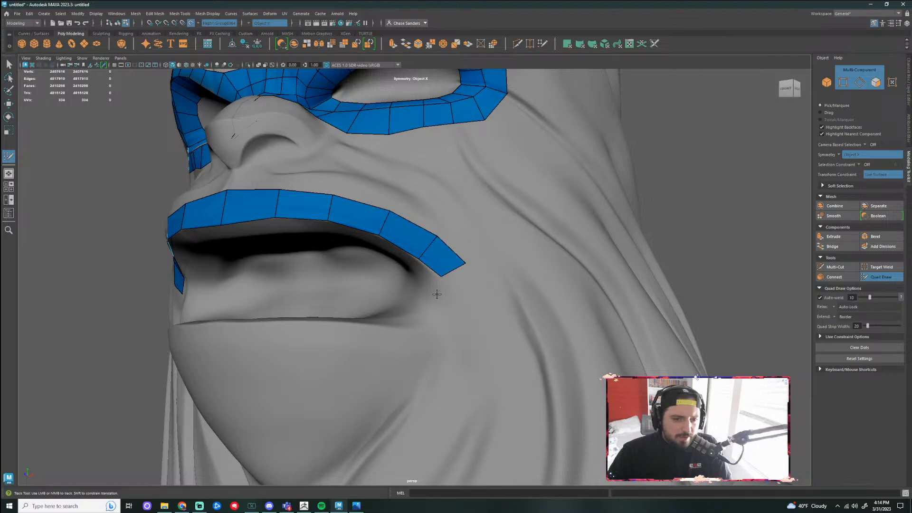
{"action": "left_click", "coordinate": [450, 306], "text": "shift"}
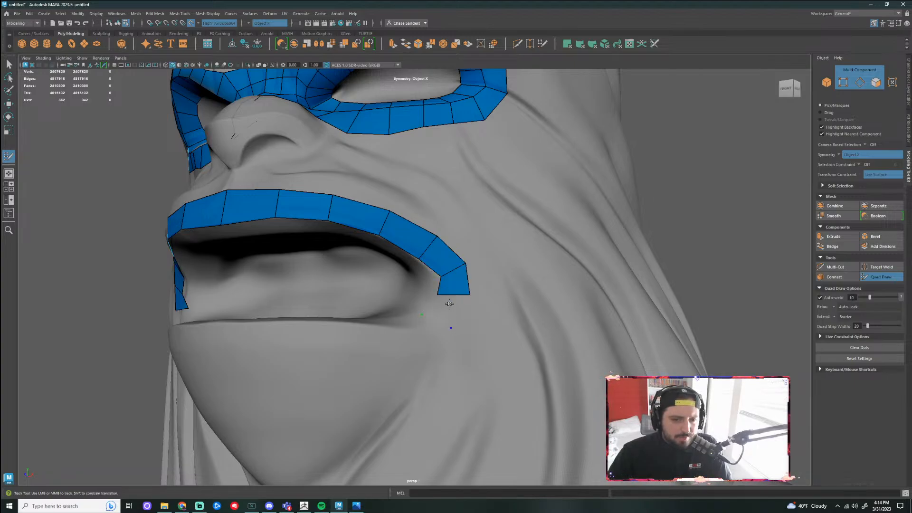
{"action": "left_click", "coordinate": [448, 314], "text": "shift"}
Turn the strip onto the outer ends of the lower lip, filling two more quads on each side
{"action": "mouse_move", "coordinate": [448, 314]}
{"action": "left_mouse_down", "text": "alt"}
{"action": "mouse_move", "coordinate": [447, 352]}
{"action": "mouse_move", "coordinate": [436, 342]}
{"action": "mouse_move", "coordinate": [547, 329]}
{"action": "mouse_move", "coordinate": [501, 308]}
{"action": "left_mouse_up", "text": "alt"}
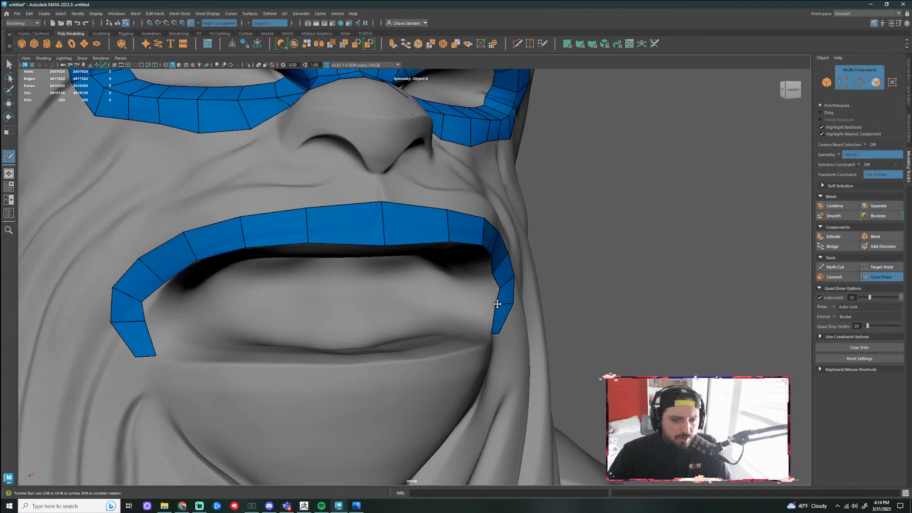
{"action": "scroll", "coordinate": [565, 251], "scroll_direction": "down", "scroll_amount": 3}
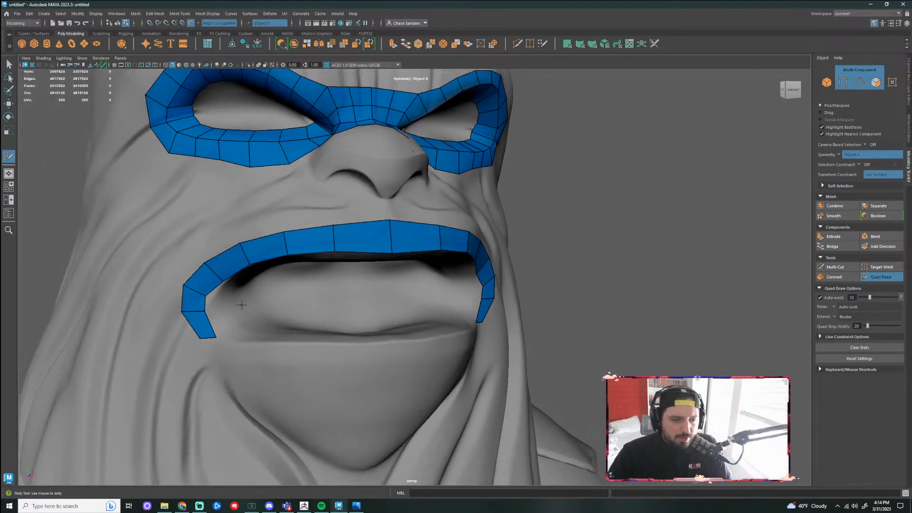
{"action": "scroll", "coordinate": [182, 299], "scroll_direction": "up", "scroll_amount": 2}
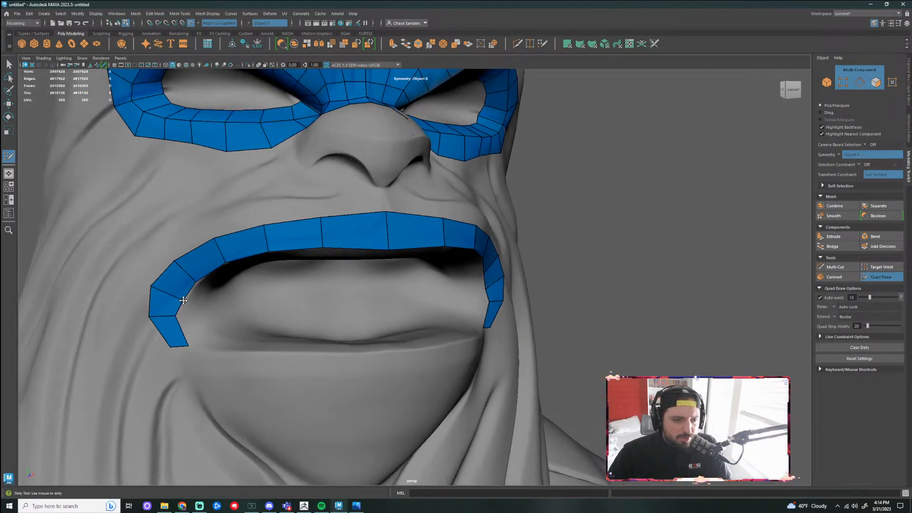
{"action": "middle_click_drag", "start_coordinate": [176, 314], "coordinate": [300, 255], "text": "alt"}
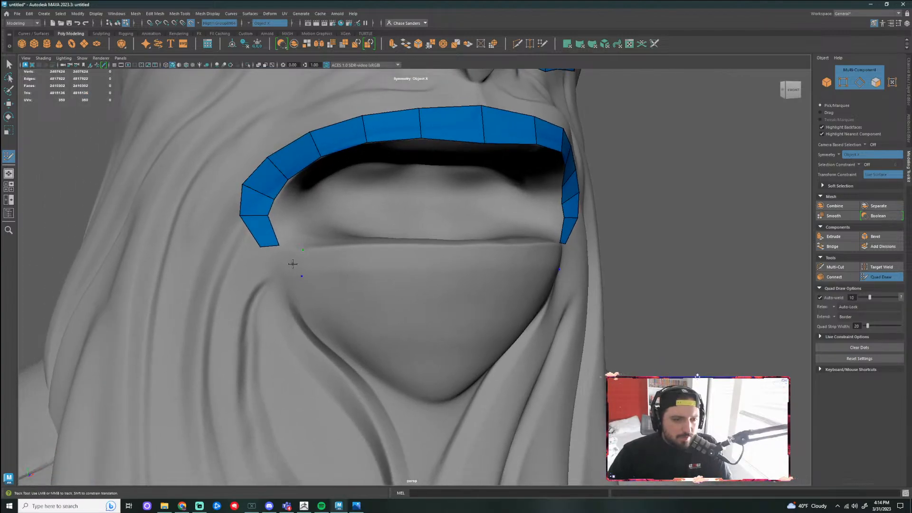
{"action": "left_click_drag", "start_coordinate": [293, 263], "coordinate": [331, 285], "text": "alt"}
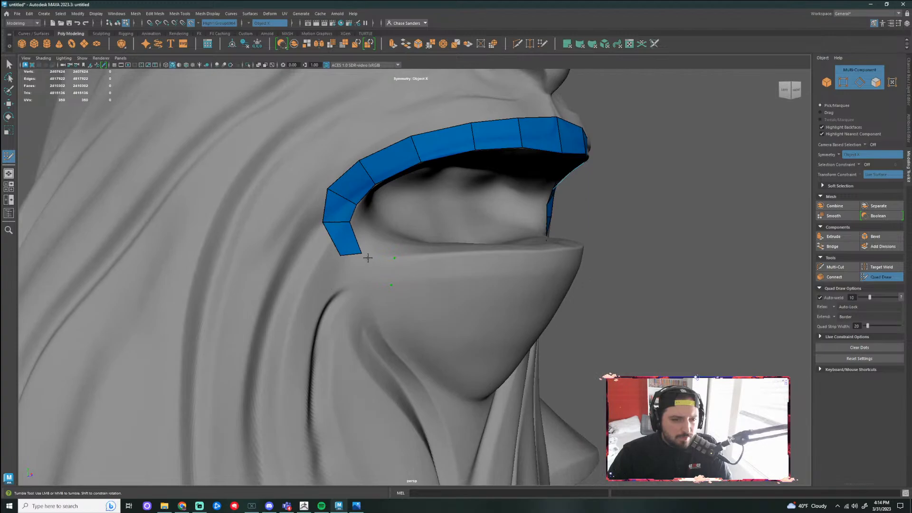
{"action": "left_click", "coordinate": [375, 270], "text": "shift"}
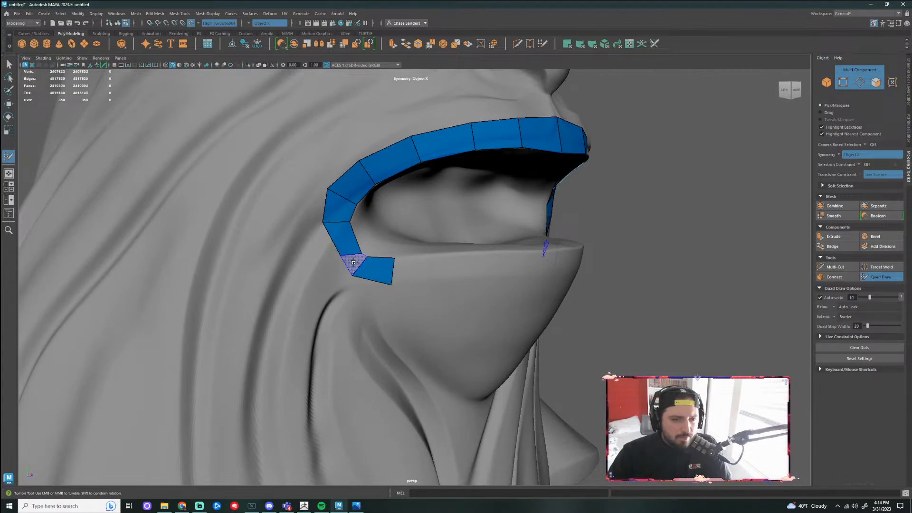
{"action": "left_click", "coordinate": [357, 264], "text": "shift"}
Fill the remaining quads along the lower lip to the center line, closing the mouth loop
{"action": "left_click_drag", "start_coordinate": [432, 285], "coordinate": [437, 286], "text": "alt"}
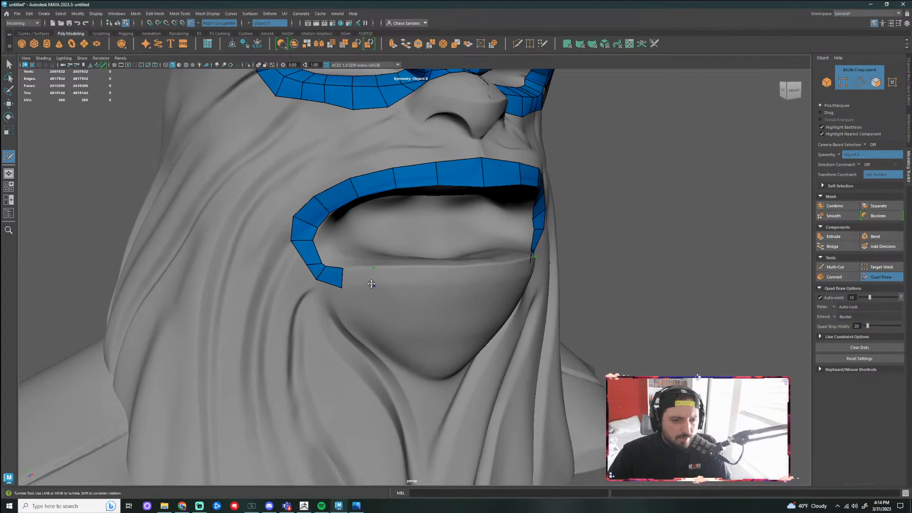
{"action": "left_click", "coordinate": [384, 277], "text": "shift"}
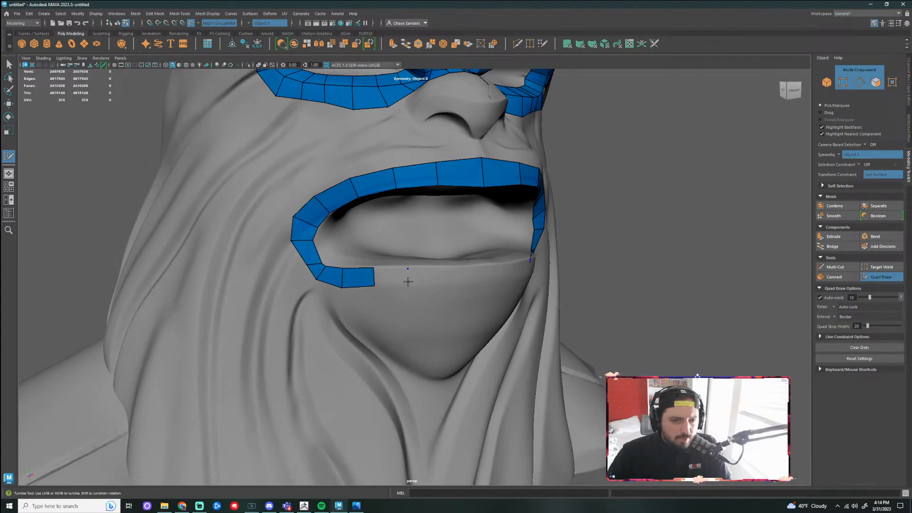
{"action": "left_click", "coordinate": [403, 283], "text": "shift"}
{"action": "left_click_drag", "start_coordinate": [403, 284], "coordinate": [433, 282], "text": "alt"}
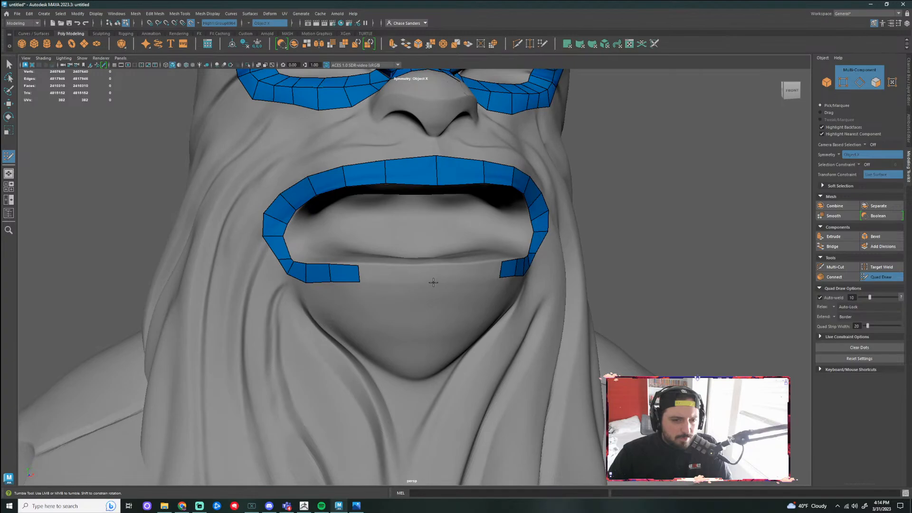
{"action": "left_click", "coordinate": [394, 280], "text": "shift"}
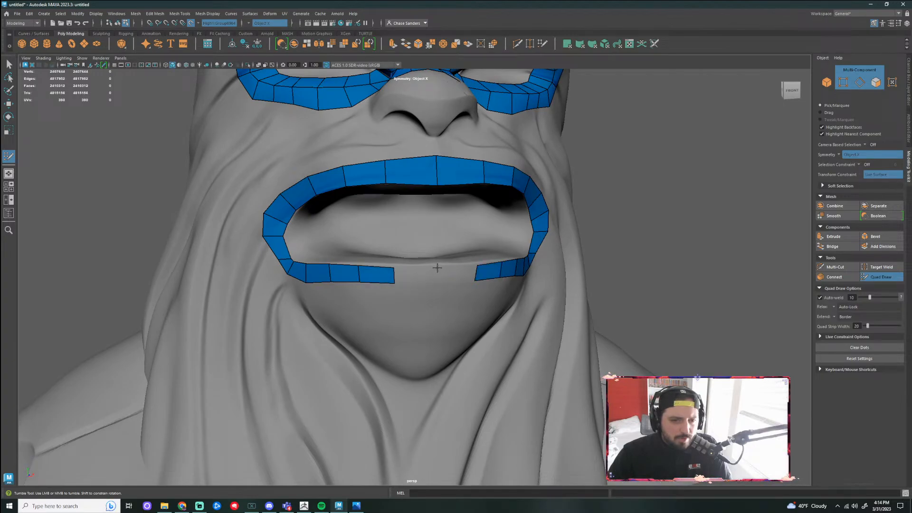
{"action": "left_click", "coordinate": [438, 284], "text": "shift"}
Try connecting the lower eye loops to the upper-lip loop with a vertical quad strip beside the nose, then undo it
{"action": "scroll", "coordinate": [437, 284], "scroll_direction": "down", "scroll_amount": 5}
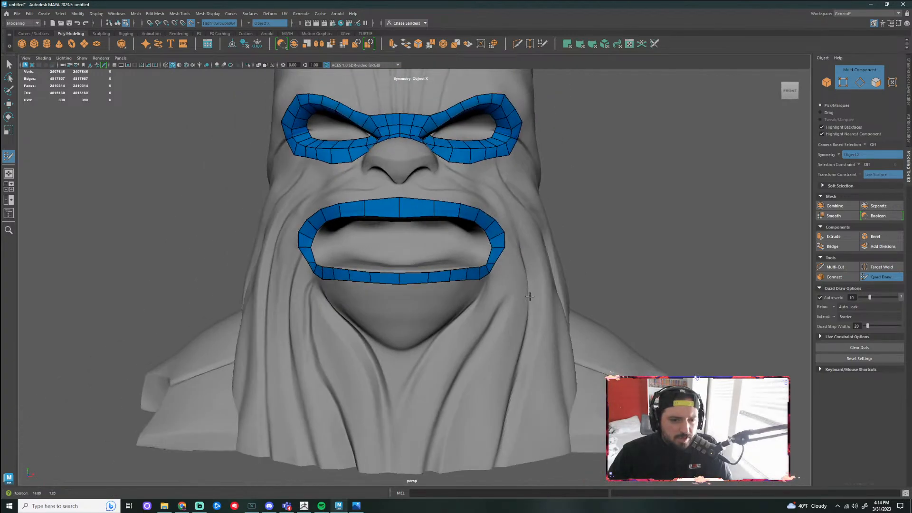
{"action": "scroll", "coordinate": [533, 287], "scroll_direction": "down", "scroll_amount": 3}
{"action": "left_click_drag", "start_coordinate": [533, 287], "coordinate": [580, 238], "text": "alt"}
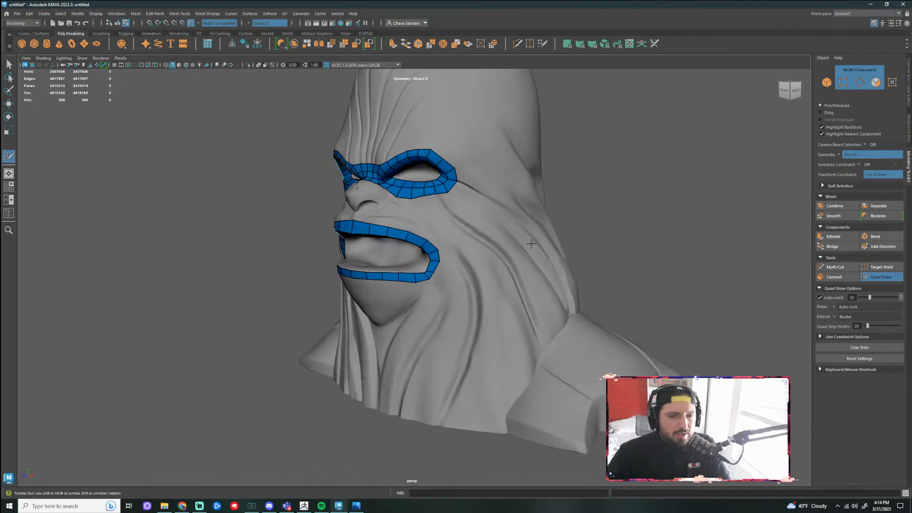
{"action": "scroll", "coordinate": [391, 172], "scroll_direction": "up", "scroll_amount": 5}
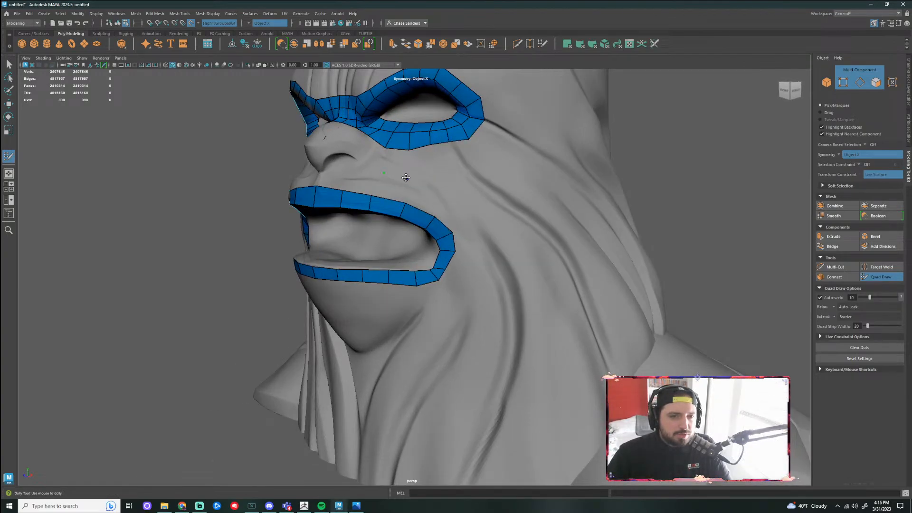
{"action": "left_click", "coordinate": [397, 154], "text": "shift"}
{"action": "left_click", "coordinate": [381, 189], "text": "shift"}
{"action": "mouse_move", "coordinate": [380, 189]}
{"action": "left_mouse_down", "text": "alt"}
{"action": "mouse_move", "coordinate": [666, 181]}
{"action": "mouse_move", "coordinate": [486, 252]}
{"action": "left_mouse_up", "text": "alt"}
{"action": "scroll", "coordinate": [376, 247], "scroll_direction": "up", "scroll_amount": 5}
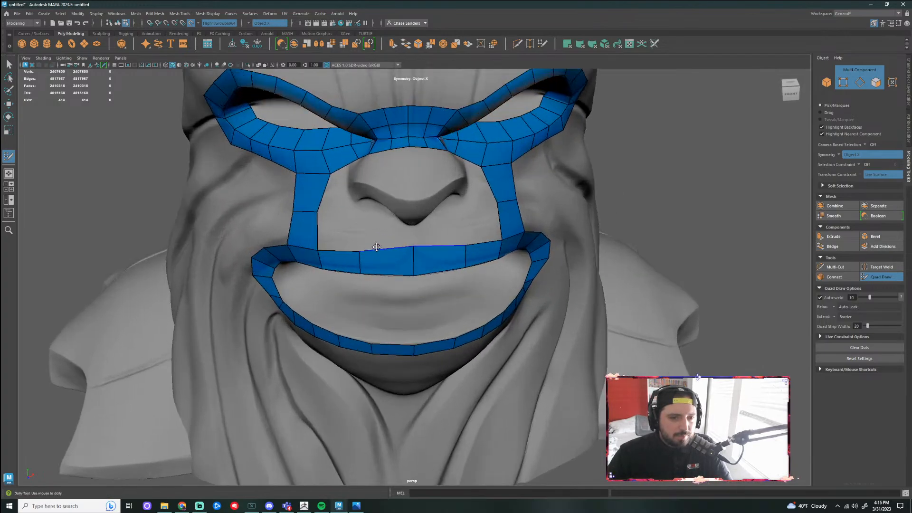
{"action": "key", "text": "ctrl+z"}
{"action": "key", "text": "ctrl+z"}
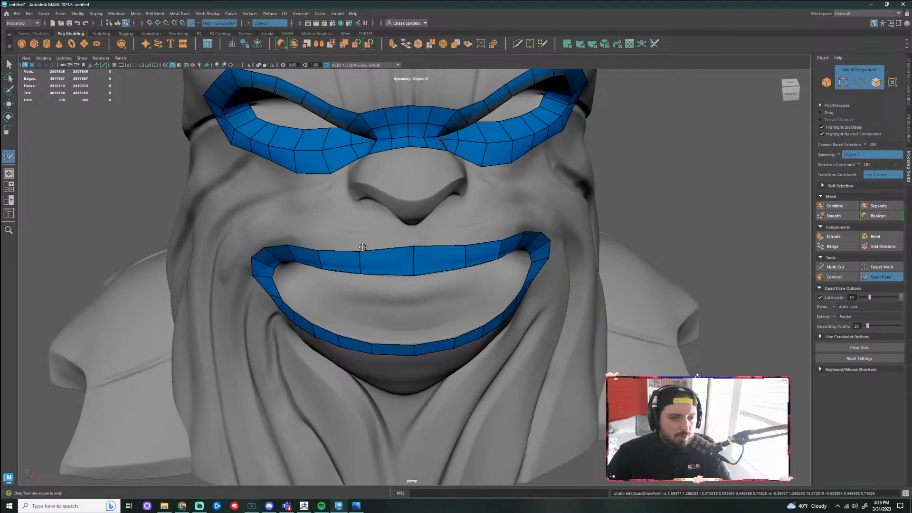
Extrude the mouth loop's whole outer border outward to add a second ring of quads
{"action": "left_click_drag", "start_coordinate": [373, 251], "coordinate": [371, 221], "text": "ctrl+shift"}
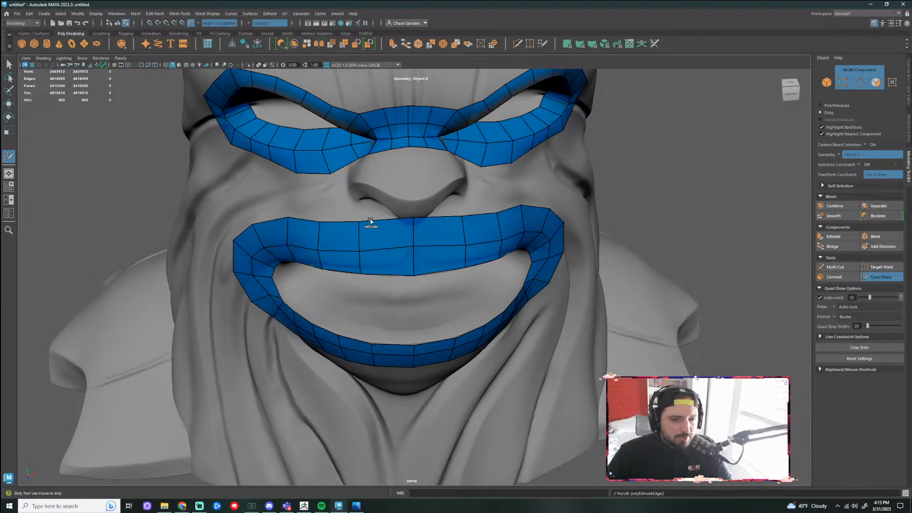
{"action": "scroll", "coordinate": [371, 238], "scroll_direction": "down", "scroll_amount": 5}
{"action": "left_click_drag", "start_coordinate": [470, 224], "coordinate": [613, 233], "text": "alt"}
Fill a mirrored row of quads across the upper chin, directly below the lower-lip ring
{"action": "scroll", "coordinate": [334, 284], "scroll_direction": "up", "scroll_amount": 3}
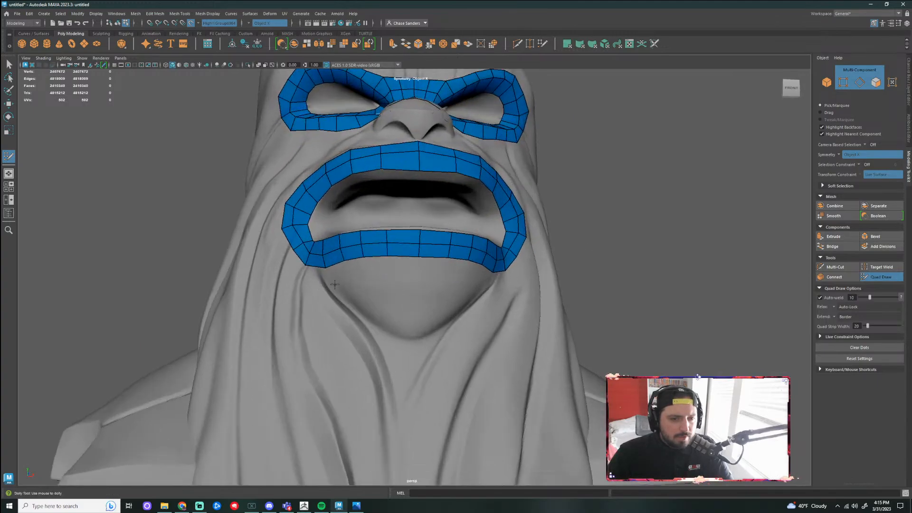
{"action": "left_click", "coordinate": [335, 283]}
{"action": "left_click", "coordinate": [349, 275]}
{"action": "left_click", "coordinate": [337, 275], "text": "shift"}
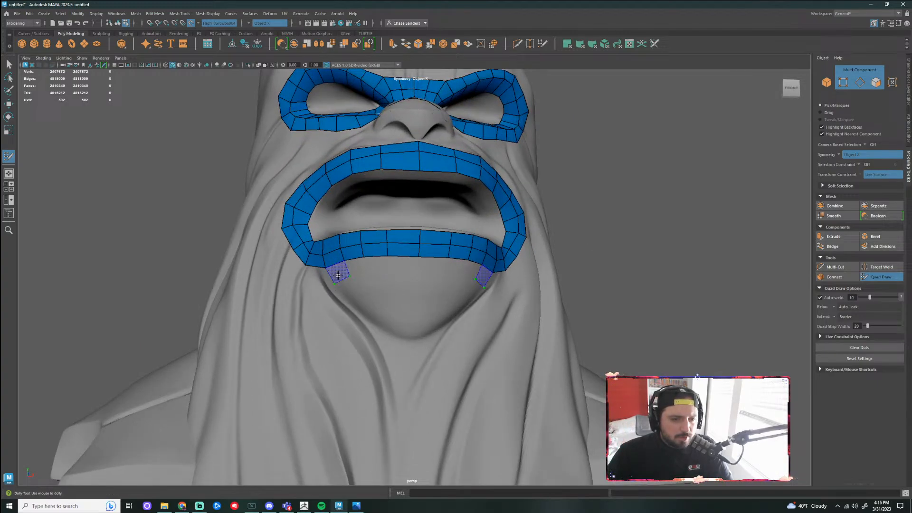
{"action": "left_click", "coordinate": [338, 275], "text": "shift"}
{"action": "left_click", "coordinate": [363, 273]}
{"action": "left_click", "coordinate": [367, 272], "text": "shift"}
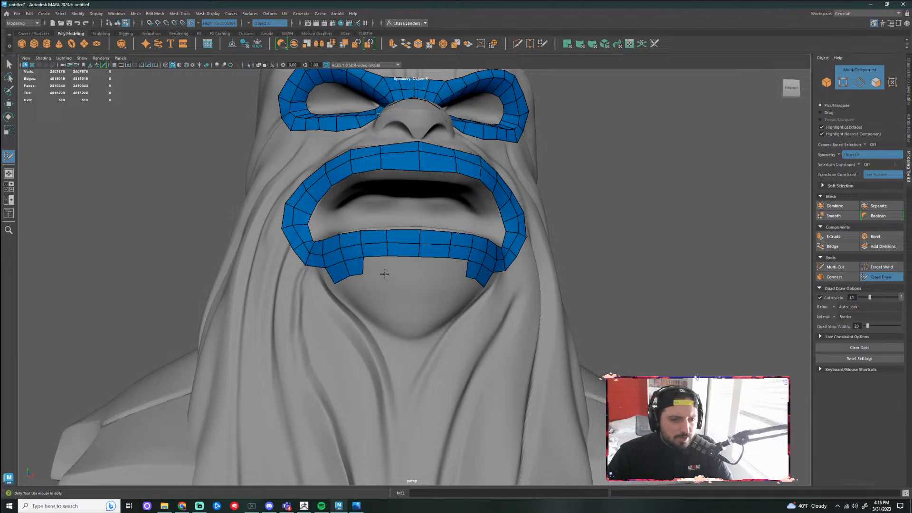
{"action": "left_click", "coordinate": [376, 268], "text": "shift"}
{"action": "left_click", "coordinate": [416, 276]}
{"action": "left_click", "coordinate": [408, 275], "text": "shift"}
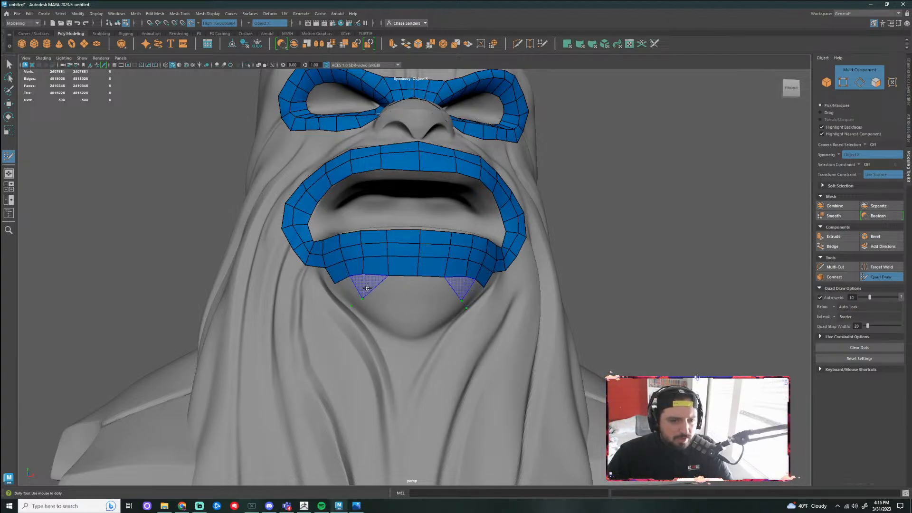
Fill another mirrored row of quads farther down the chin and relax the chin vertices to even out the spacing
{"action": "left_click", "coordinate": [361, 297], "text": "shift"}
{"action": "left_click", "coordinate": [366, 289], "text": "shift"}
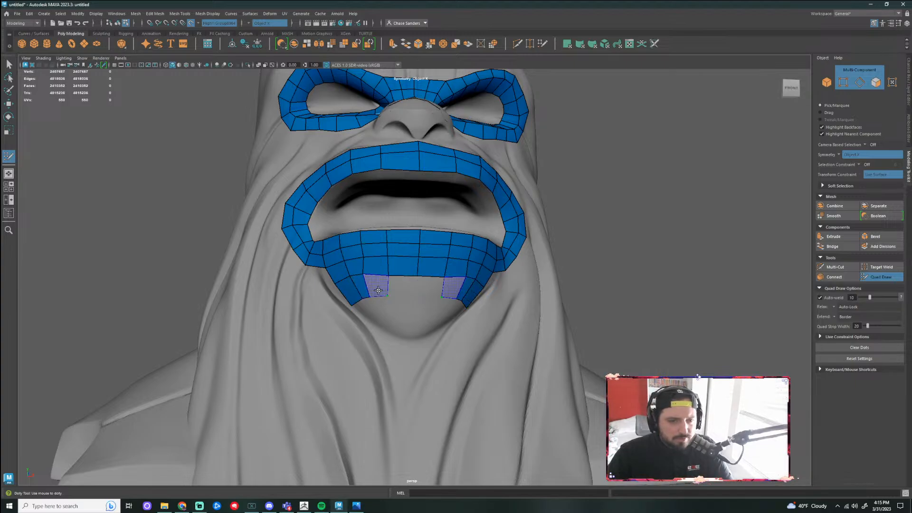
{"action": "left_click", "coordinate": [388, 294], "text": "shift"}
{"action": "left_click", "coordinate": [415, 289], "text": "shift"}
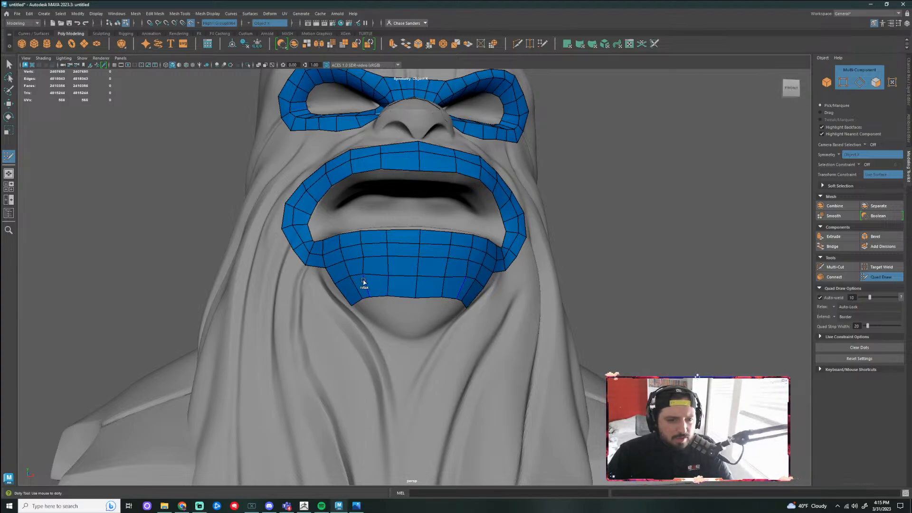
{"action": "mouse_move", "coordinate": [389, 259]}
{"action": "left_mouse_down", "text": "shift"}
{"action": "mouse_move", "coordinate": [431, 280]}
{"action": "mouse_move", "coordinate": [348, 266]}
{"action": "mouse_move", "coordinate": [398, 277]}
{"action": "mouse_move", "coordinate": [395, 288]}
{"action": "mouse_move", "coordinate": [418, 252]}
{"action": "mouse_move", "coordinate": [452, 261]}
{"action": "mouse_move", "coordinate": [347, 254]}
{"action": "mouse_move", "coordinate": [372, 257]}
{"action": "mouse_move", "coordinate": [394, 288]}
{"action": "left_mouse_up", "text": "shift"}
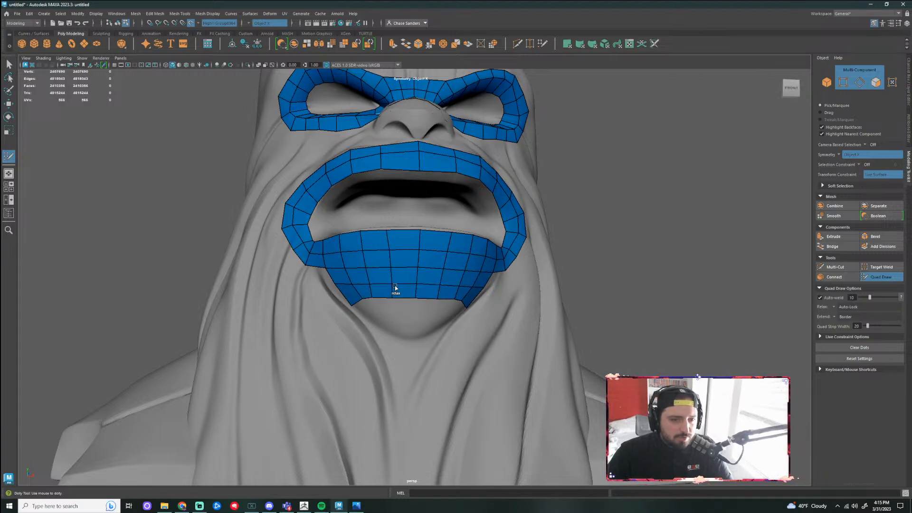
Fill mirrored quads across the chin's lower tip, starting at the centerline and working outward to the adjoining side quads
{"action": "scroll", "coordinate": [578, 280], "scroll_direction": "down", "scroll_amount": 3}
{"action": "left_click_drag", "start_coordinate": [611, 264], "coordinate": [566, 267], "text": "alt"}
{"action": "right_click_drag", "start_coordinate": [566, 267], "coordinate": [674, 264], "text": "alt"}
{"action": "left_click_drag", "start_coordinate": [675, 264], "coordinate": [716, 240], "text": "alt"}
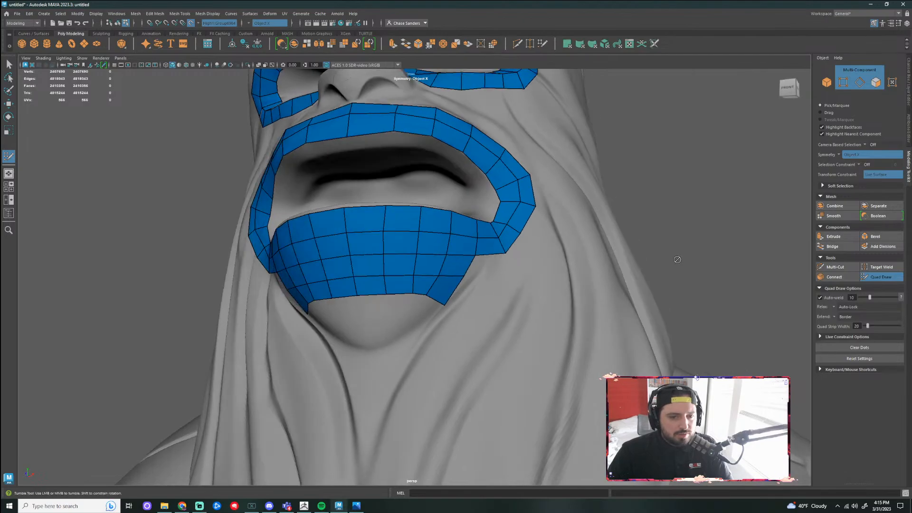
{"action": "left_click_drag", "start_coordinate": [671, 286], "coordinate": [684, 253], "text": "alt"}
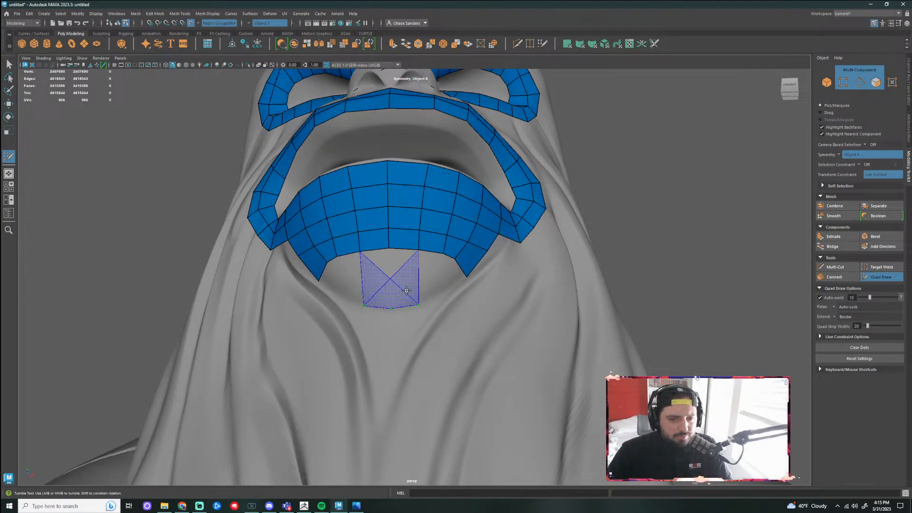
{"action": "left_click", "coordinate": [405, 291], "text": "shift"}
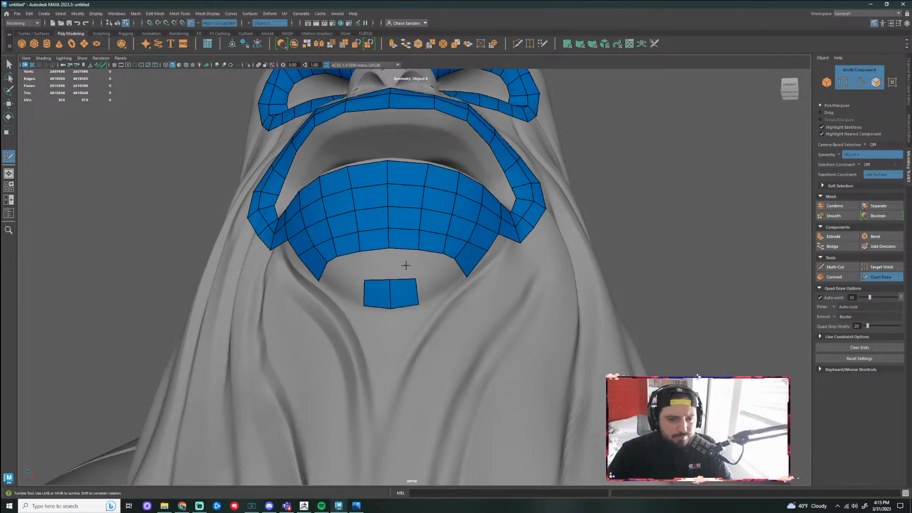
{"action": "left_click", "coordinate": [404, 264], "text": "shift"}
{"action": "left_click", "coordinate": [442, 274], "text": "shift"}
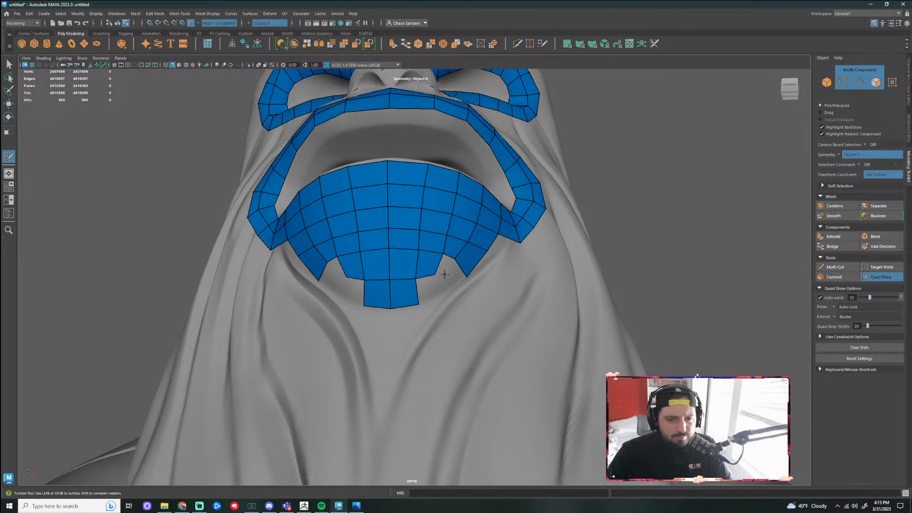
{"action": "left_click", "coordinate": [445, 272], "text": "shift"}
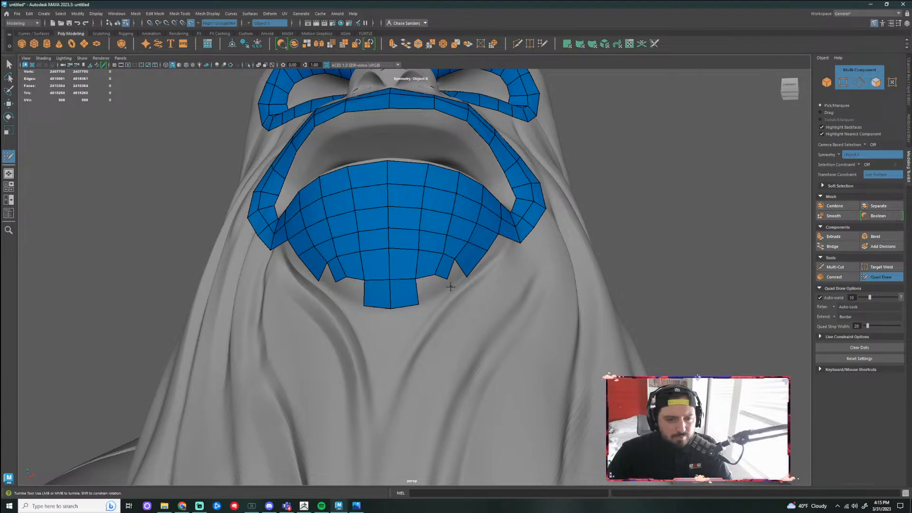
Try closing the remaining gaps at the chin's lower sides with quads and moved border vertices, then undo these additions
{"action": "left_click", "coordinate": [449, 282], "text": "shift"}
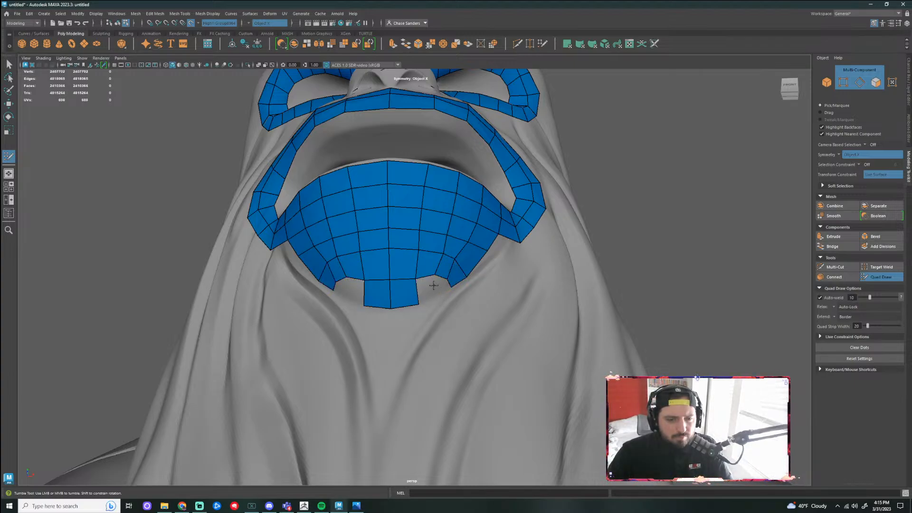
{"action": "left_click_drag", "start_coordinate": [420, 303], "coordinate": [426, 299]}
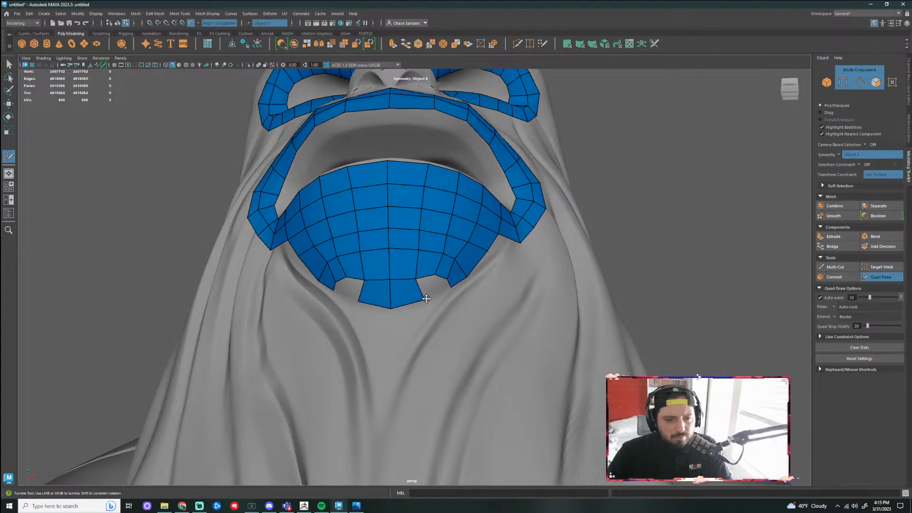
{"action": "left_click", "coordinate": [435, 287], "text": "shift"}
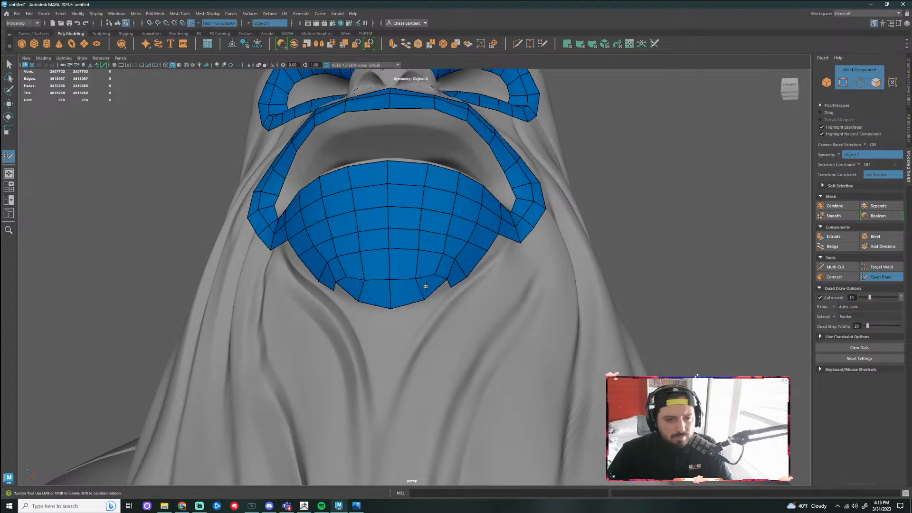
{"action": "left_click_drag", "start_coordinate": [451, 286], "coordinate": [464, 278]}
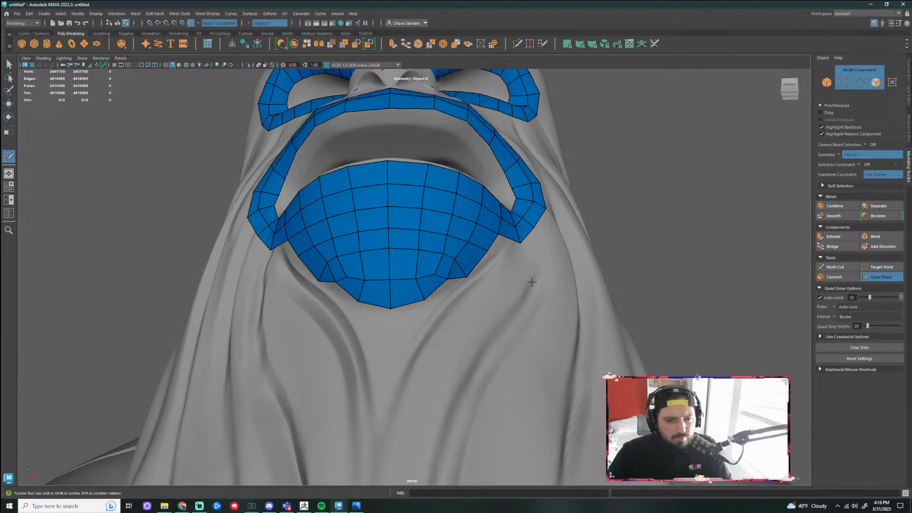
{"action": "key", "text": "ctrl+z"}
{"action": "key", "text": "ctrl+z"}
{"action": "key", "text": "ctrl+z"}
{"action": "key", "text": "ctrl+z"}
{"action": "key", "text": "ctrl+z"}
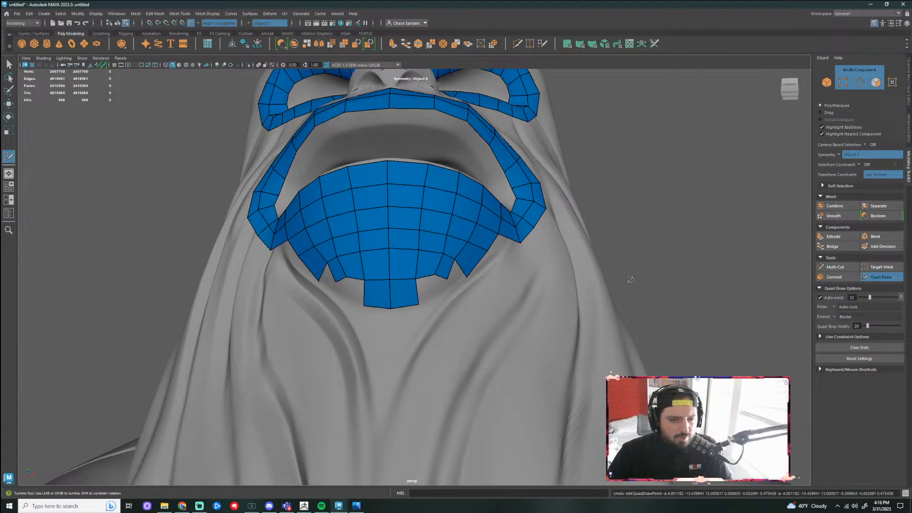
Reshape the chin tip's outer quads, fill the side gaps with mirrored quads and relax the new vertices
{"action": "left_click_drag", "start_coordinate": [447, 278], "coordinate": [430, 292]}
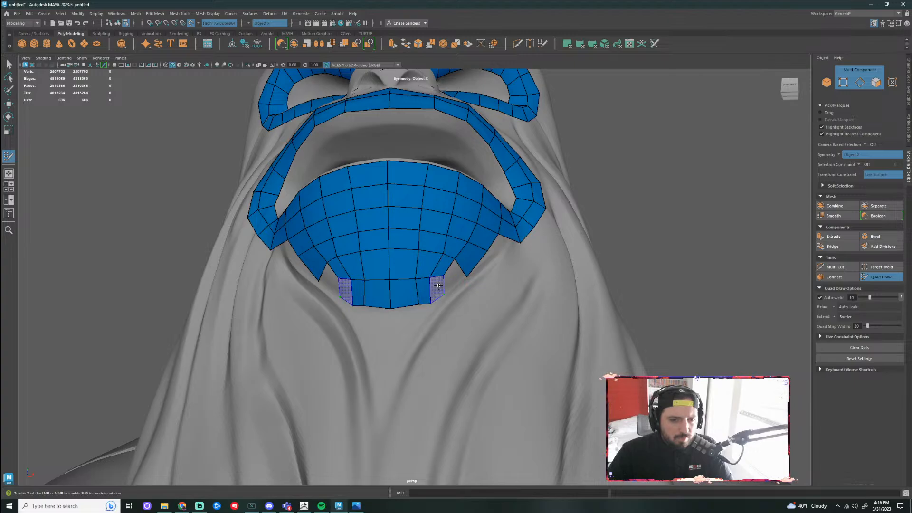
{"action": "left_click", "coordinate": [439, 288], "text": "shift"}
{"action": "left_click", "coordinate": [457, 278], "text": "shift"}
{"action": "mouse_move", "coordinate": [428, 274]}
{"action": "left_mouse_down", "text": "shift"}
{"action": "mouse_move", "coordinate": [338, 275]}
{"action": "mouse_move", "coordinate": [319, 261]}
{"action": "mouse_move", "coordinate": [367, 298]}
{"action": "mouse_move", "coordinate": [393, 267]}
{"action": "mouse_move", "coordinate": [330, 273]}
{"action": "mouse_move", "coordinate": [319, 260]}
{"action": "mouse_move", "coordinate": [416, 283]}
{"action": "left_mouse_up", "text": "shift"}
{"action": "mouse_move", "coordinate": [462, 257]}
{"action": "left_mouse_down", "text": "shift"}
{"action": "mouse_move", "coordinate": [472, 258]}
{"action": "mouse_move", "coordinate": [494, 230]}
{"action": "left_mouse_up", "text": "shift"}
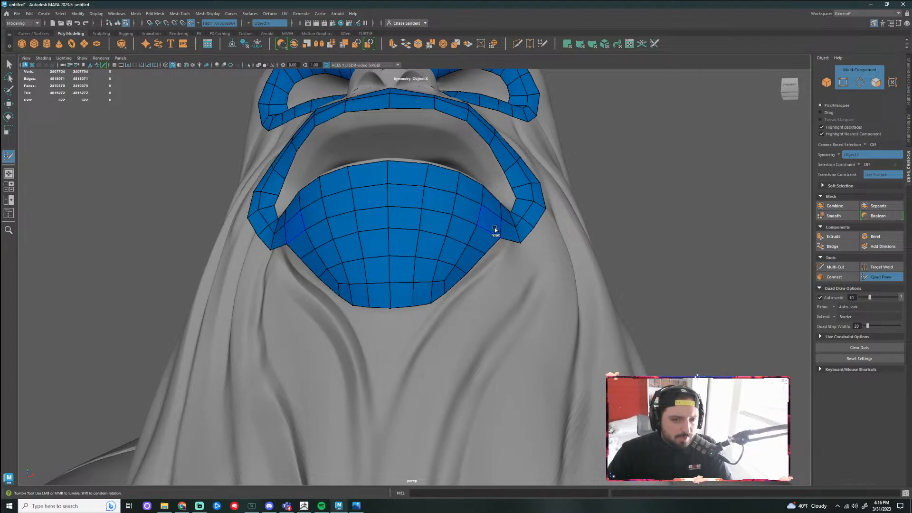
Relax the side of the chin mesh and move its outer border vertices to fit the chin's edge
{"action": "right_click_drag", "start_coordinate": [665, 221], "coordinate": [591, 249], "text": "alt"}
{"action": "left_click_drag", "start_coordinate": [561, 249], "coordinate": [586, 273], "text": "alt"}
{"action": "right_click_drag", "start_coordinate": [586, 272], "coordinate": [630, 271], "text": "alt"}
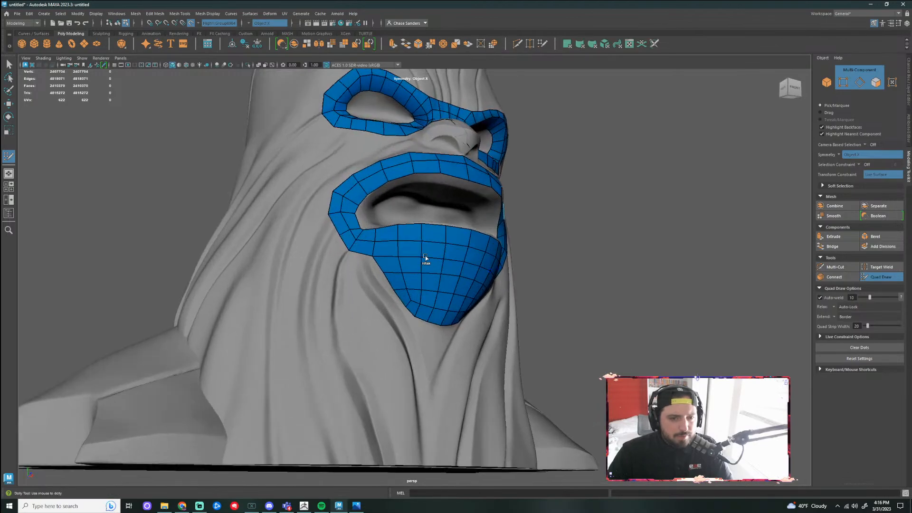
{"action": "mouse_move", "coordinate": [413, 253]}
{"action": "left_mouse_down", "text": "shift"}
{"action": "mouse_move", "coordinate": [385, 245]}
{"action": "mouse_move", "coordinate": [358, 269]}
{"action": "left_mouse_up", "text": "shift"}
{"action": "scroll", "coordinate": [389, 276], "scroll_direction": "up", "scroll_amount": 3}
{"action": "mouse_move", "coordinate": [379, 300]}
{"action": "left_mouse_down"}
{"action": "mouse_move", "coordinate": [396, 329]}
{"action": "mouse_move", "coordinate": [353, 275]}
{"action": "left_mouse_up"}
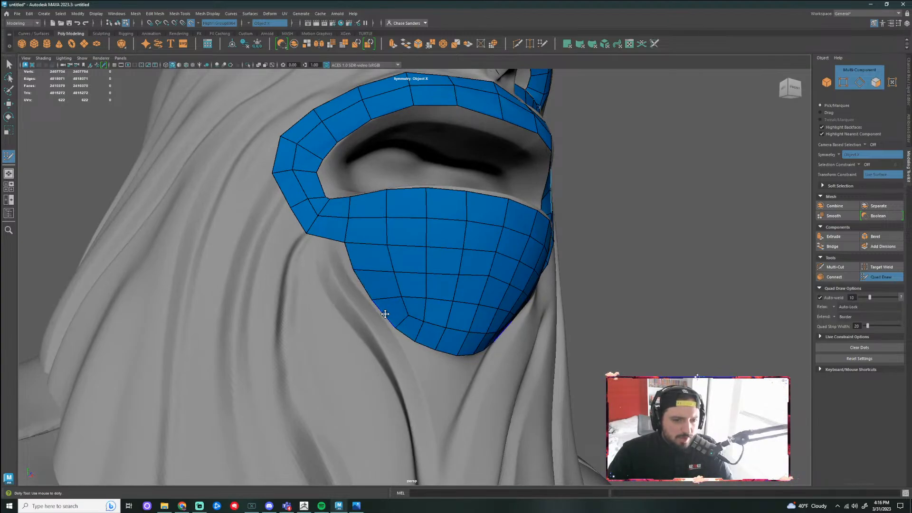
{"action": "left_click_drag", "start_coordinate": [450, 332], "coordinate": [439, 294], "text": "alt"}
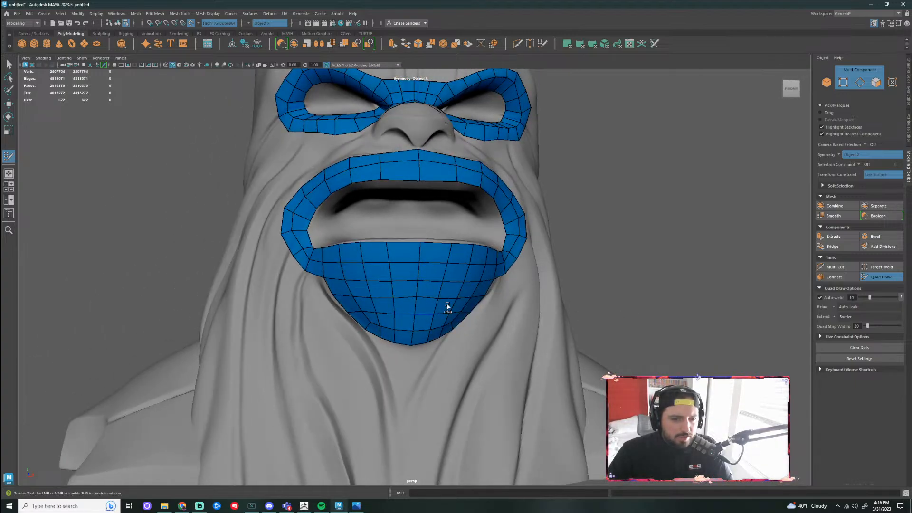
{"action": "scroll", "coordinate": [522, 300], "scroll_direction": "down", "scroll_amount": 3}
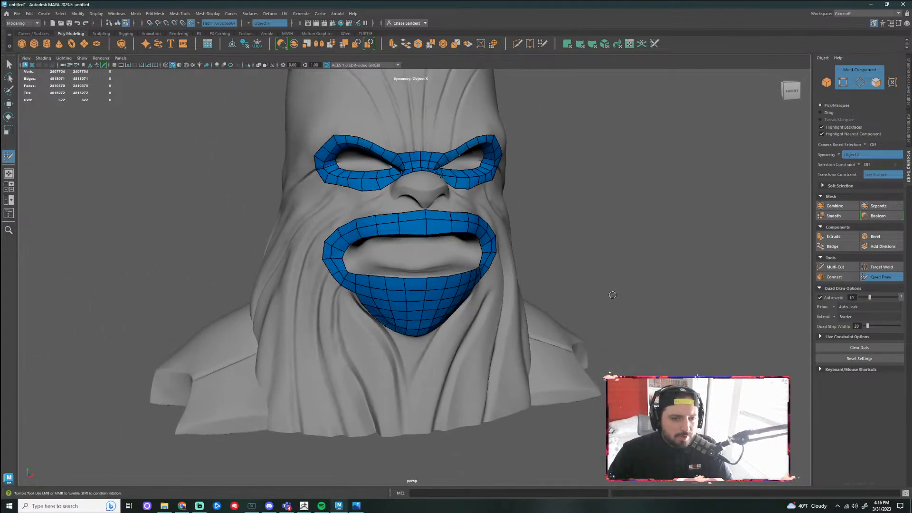
Extrude the mouth loop's inner border inward over the lips and clean up the overlap at the mouth corners
{"action": "scroll", "coordinate": [613, 295], "scroll_direction": "up", "scroll_amount": 5}
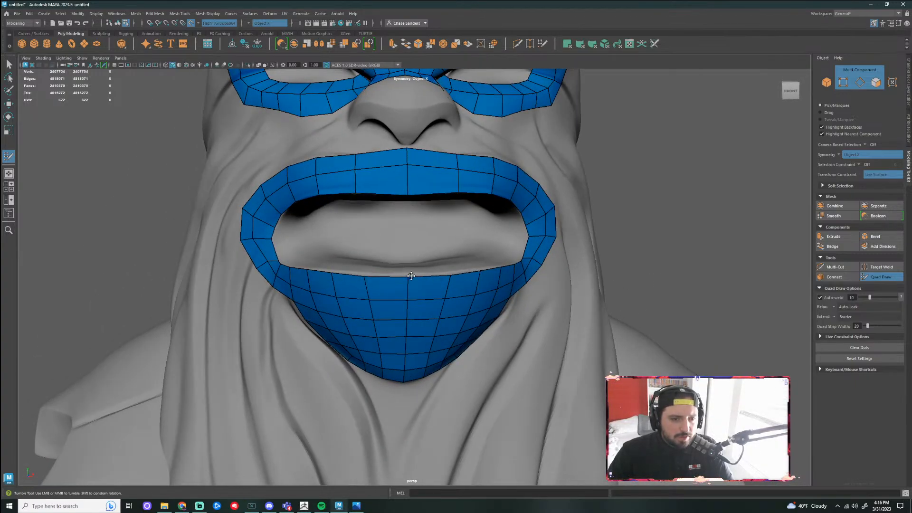
{"action": "middle_click_drag", "start_coordinate": [395, 280], "coordinate": [484, 257]}
{"action": "left_click_drag", "start_coordinate": [484, 257], "coordinate": [549, 291], "text": "alt"}
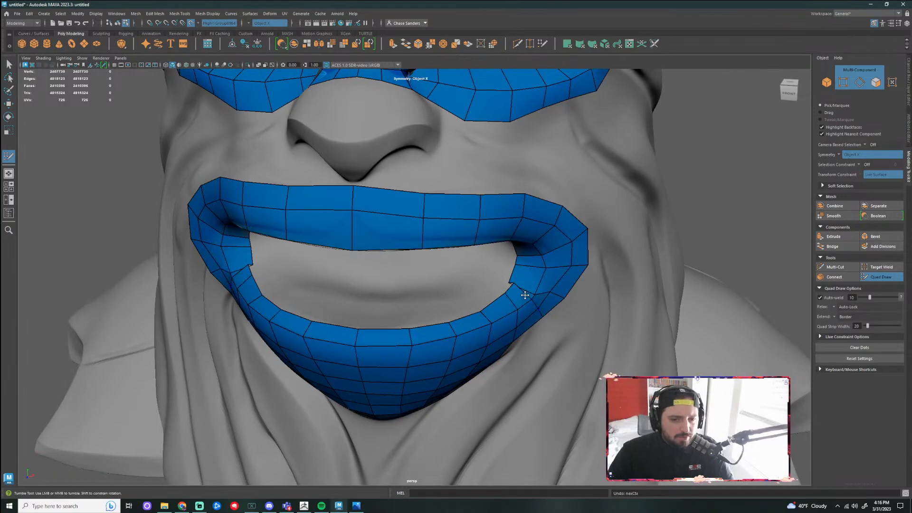
{"action": "right_click_drag", "start_coordinate": [521, 289], "coordinate": [524, 283], "text": "alt"}
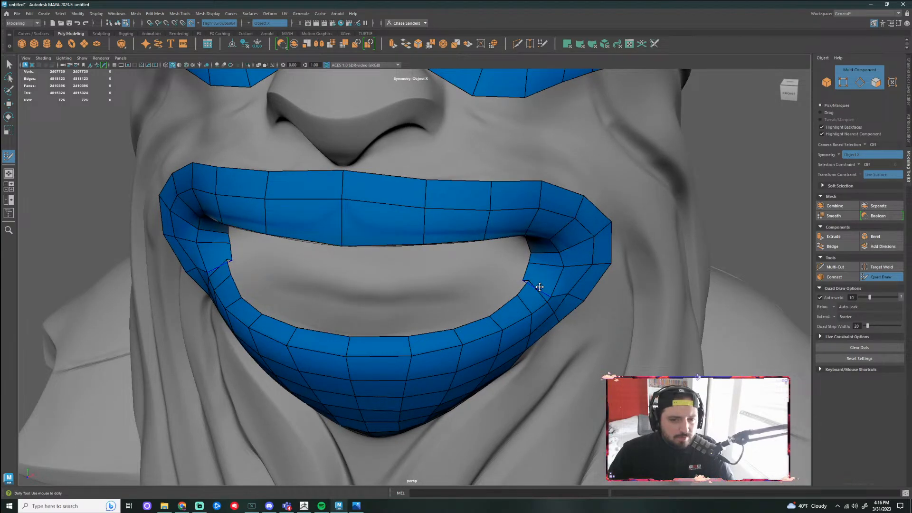
{"action": "mouse_move", "coordinate": [537, 287]}
{"action": "left_mouse_down", "text": "alt"}
{"action": "mouse_move", "coordinate": [546, 283]}
{"action": "mouse_move", "coordinate": [412, 285]}
{"action": "left_mouse_up", "text": "alt"}
{"action": "key", "text": "ctrl+z"}
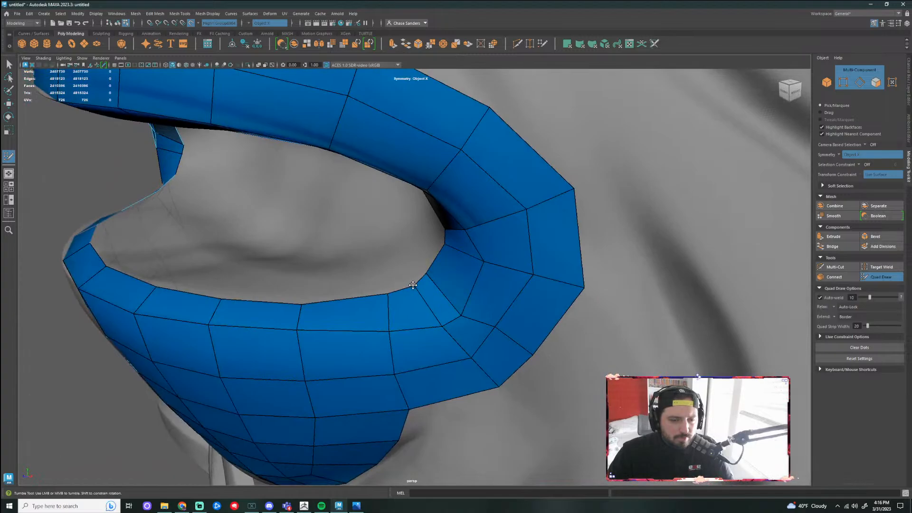
{"action": "right_click_drag", "start_coordinate": [432, 278], "coordinate": [357, 269], "text": "alt"}
{"action": "left_click_drag", "start_coordinate": [355, 269], "coordinate": [266, 201], "text": "alt"}
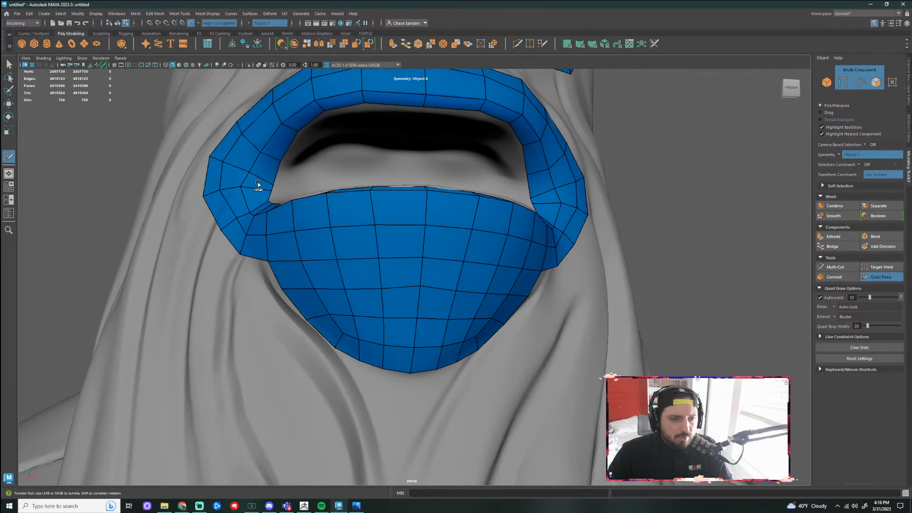
Examine the mouth and chin topology from below and from the front for even edge flow
{"action": "middle_click_drag", "start_coordinate": [287, 173], "coordinate": [282, 244], "text": "alt"}
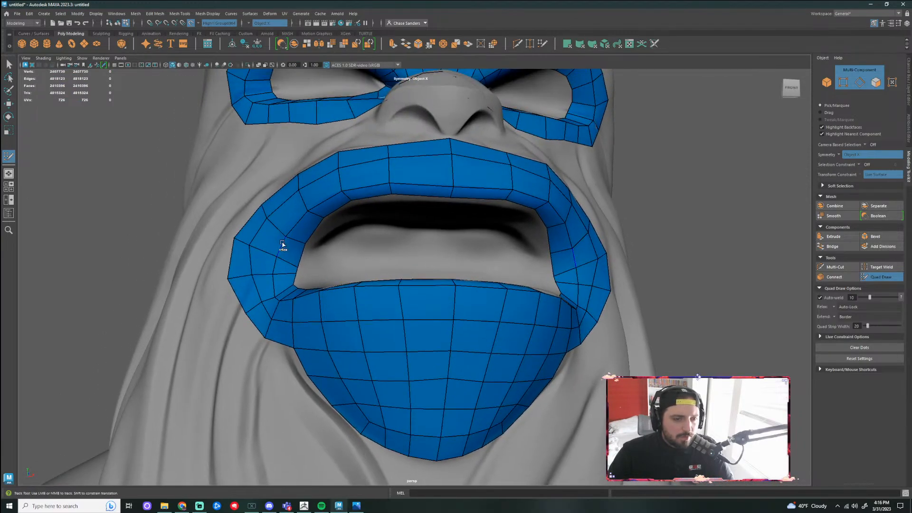
{"action": "scroll", "coordinate": [458, 261], "scroll_direction": "down", "scroll_amount": 3}
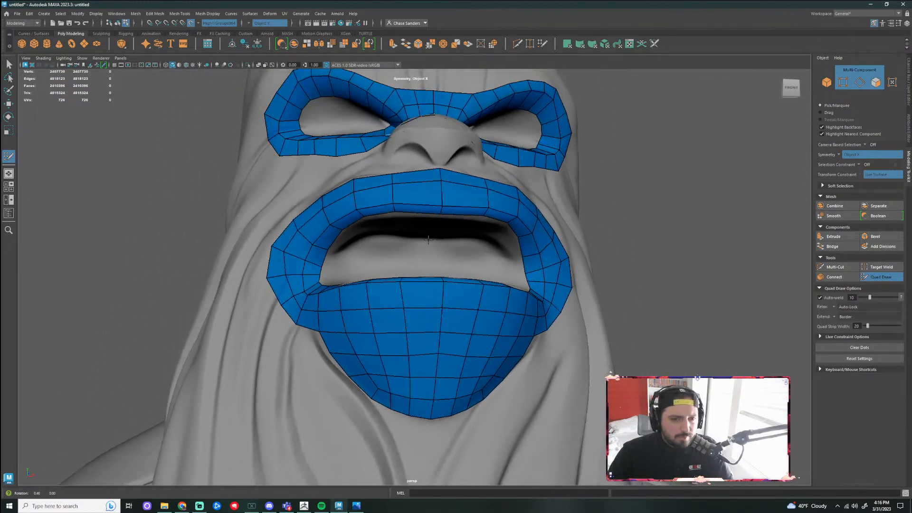
{"action": "left_click_drag", "start_coordinate": [458, 260], "coordinate": [428, 227], "text": "alt"}
{"action": "middle_click_drag", "start_coordinate": [429, 231], "coordinate": [429, 275], "text": "alt"}
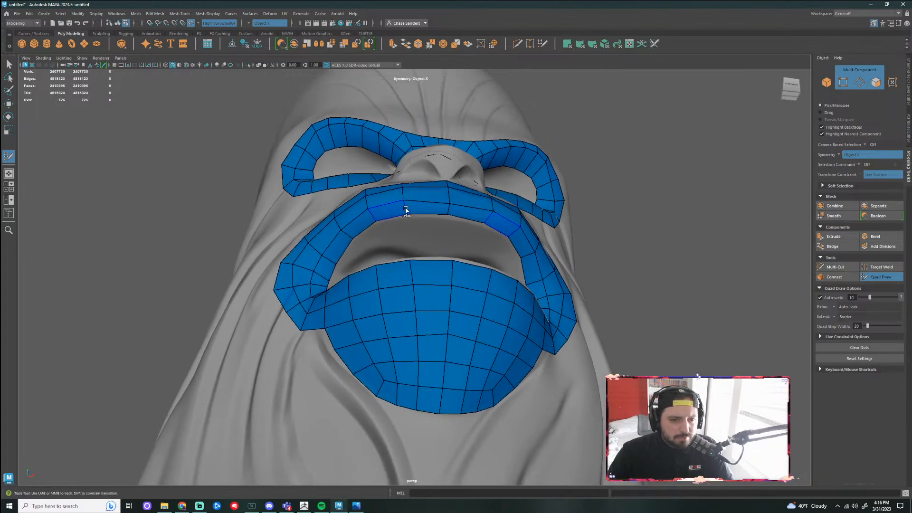
{"action": "right_click_drag", "start_coordinate": [460, 212], "coordinate": [624, 276], "text": "alt"}
{"action": "left_click_drag", "start_coordinate": [624, 276], "coordinate": [531, 321], "text": "alt"}
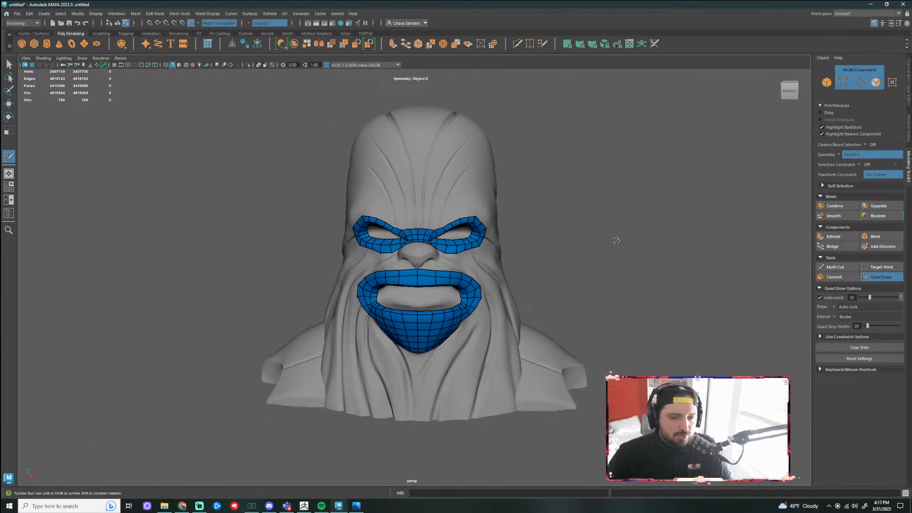
{"action": "left_click_drag", "start_coordinate": [616, 240], "coordinate": [520, 264], "text": "alt"}
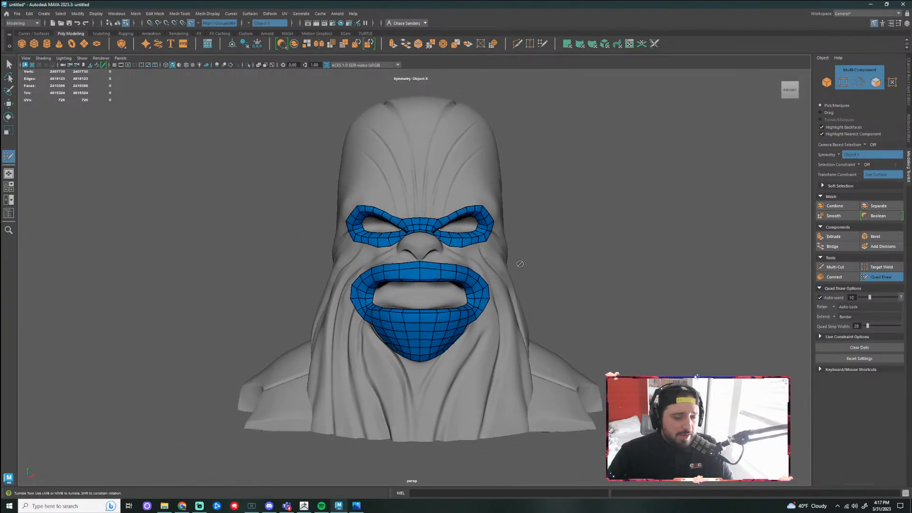
Switch to the facial topology reference image and place it beside the Maya model to compare the edge flow
{"action": "left_click", "coordinate": [356, 506]}
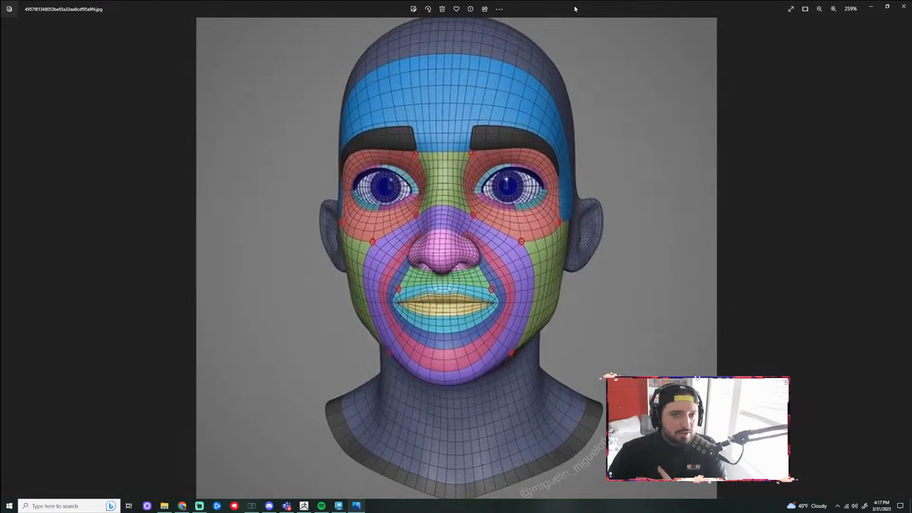
{"action": "left_click", "coordinate": [888, 7]}
{"action": "left_click_drag", "start_coordinate": [566, 28], "coordinate": [680, 68]}
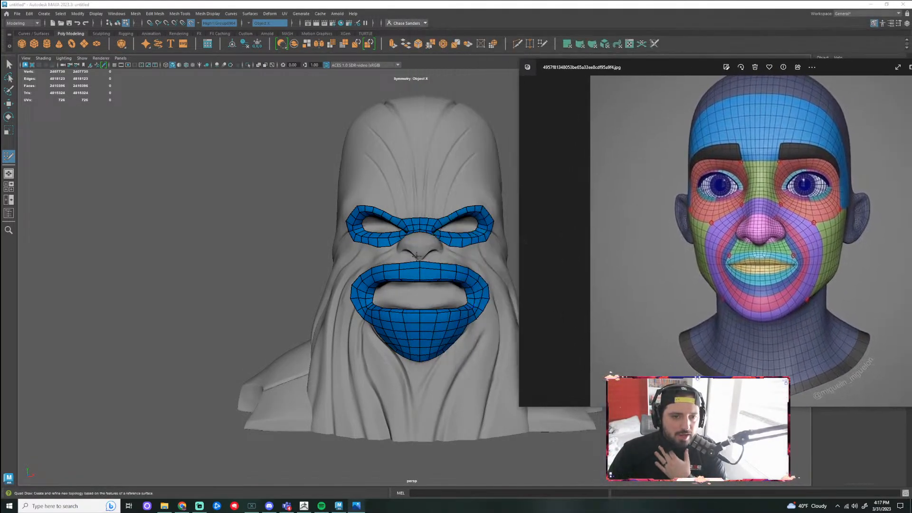
{"action": "scroll", "coordinate": [416, 256], "scroll_direction": "up", "scroll_amount": 3}
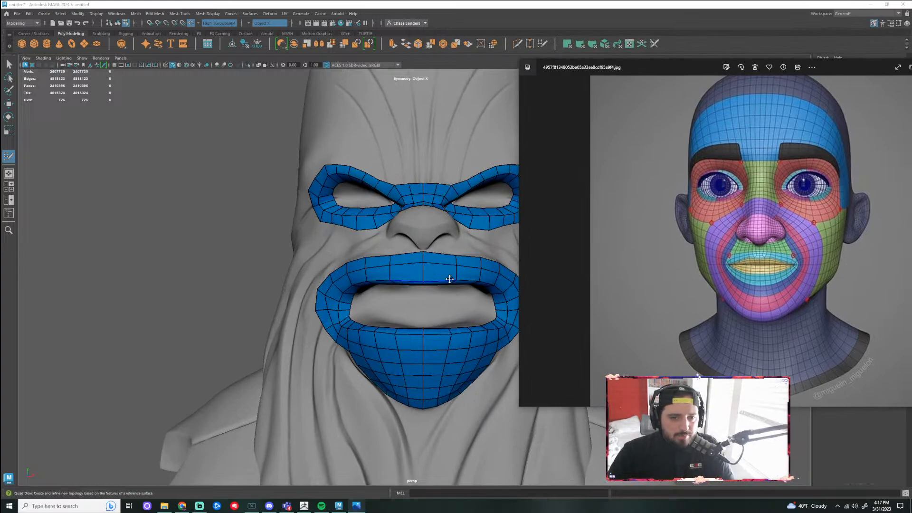
Return to Maya and fill a mirrored band of four quads across the underside of the nose
{"action": "left_click_drag", "start_coordinate": [475, 285], "coordinate": [443, 285], "text": "alt"}
{"action": "middle_click_drag", "start_coordinate": [475, 285], "coordinate": [410, 290], "text": "alt"}
{"action": "scroll", "coordinate": [341, 247], "scroll_direction": "up", "scroll_amount": 4}
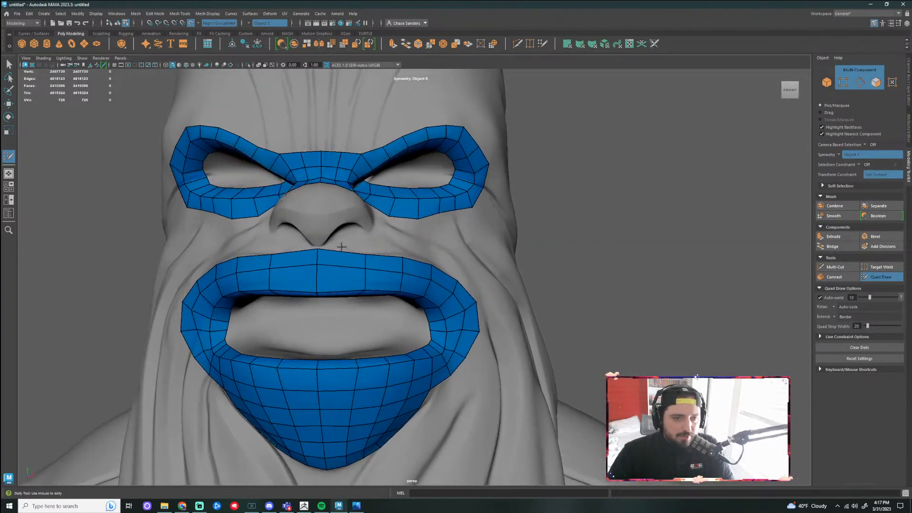
{"action": "scroll", "coordinate": [342, 247], "scroll_direction": "up", "scroll_amount": 4}
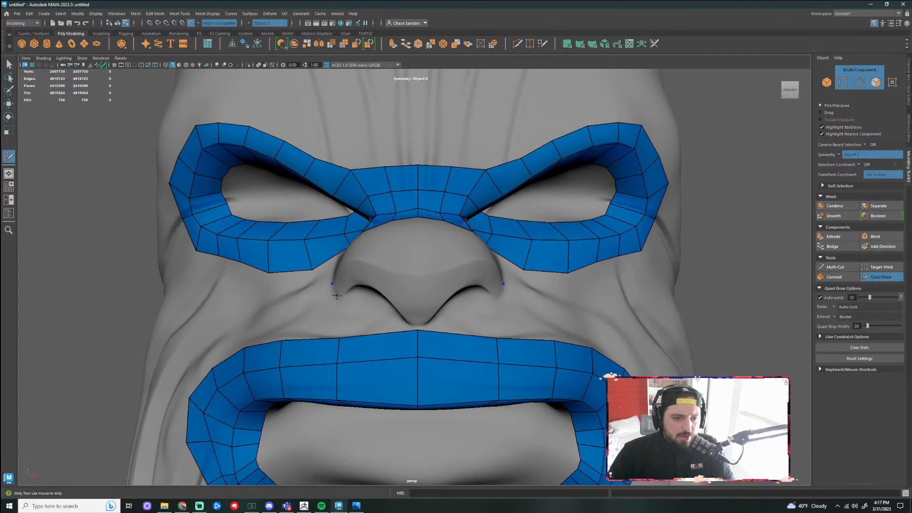
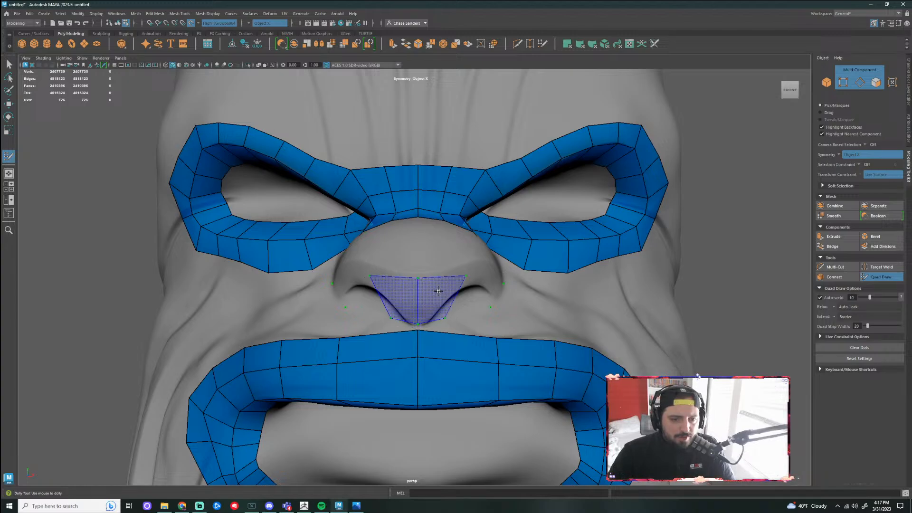
{"action": "left_click", "coordinate": [461, 299], "text": "shift"}
{"action": "left_click", "coordinate": [469, 303], "text": "shift"}
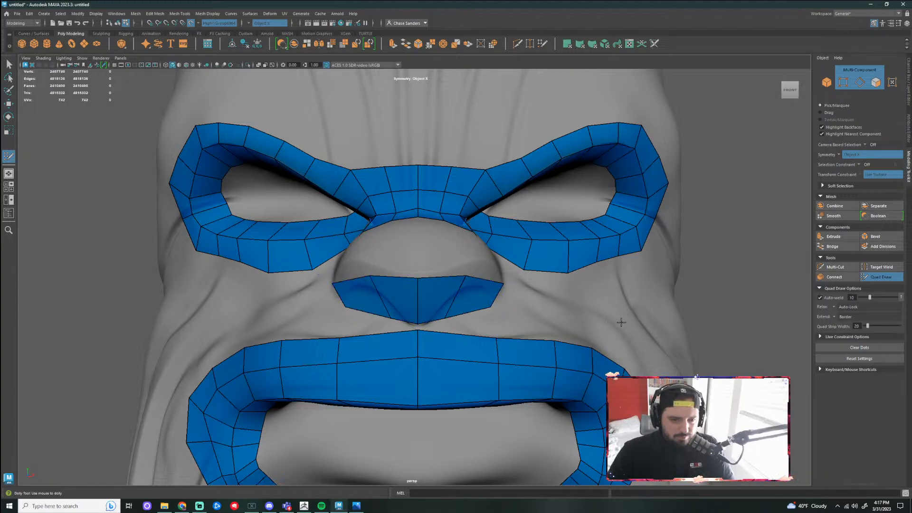
Fill a second mirrored row of quads across the front of the nose, directly above the underside band
{"action": "mouse_move", "coordinate": [623, 320]}
{"action": "left_mouse_down", "text": "alt"}
{"action": "mouse_move", "coordinate": [534, 332]}
{"action": "mouse_move", "coordinate": [532, 352]}
{"action": "left_mouse_up", "text": "alt"}
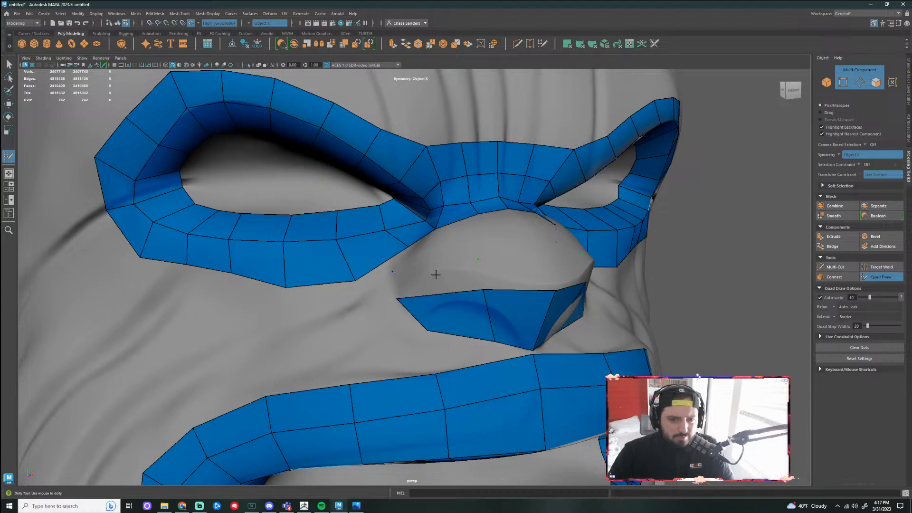
{"action": "left_click", "coordinate": [460, 284], "text": "shift"}
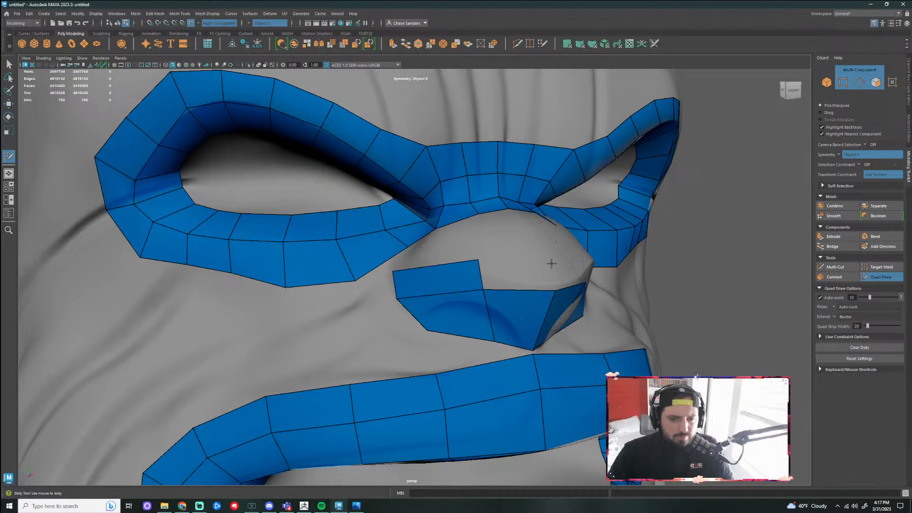
{"action": "left_click_drag", "start_coordinate": [532, 279], "coordinate": [499, 272], "text": "alt"}
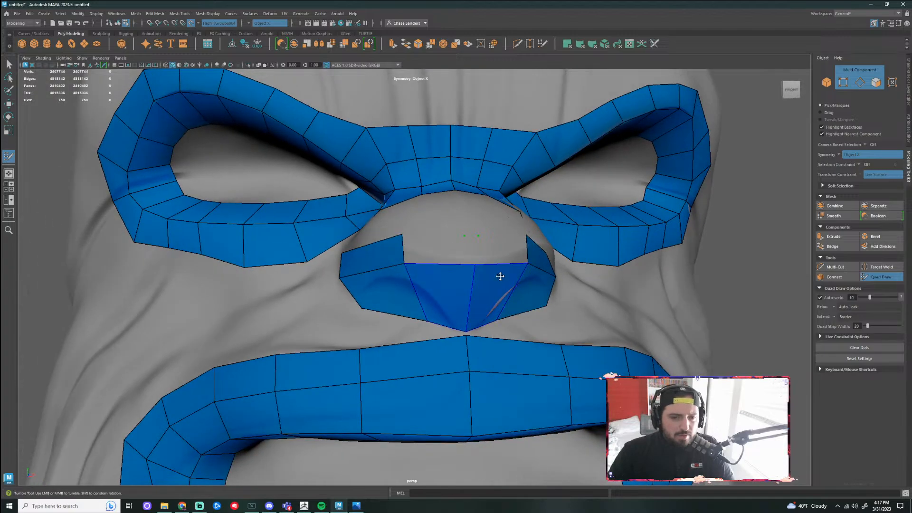
{"action": "key", "text": "ctrl+z"}
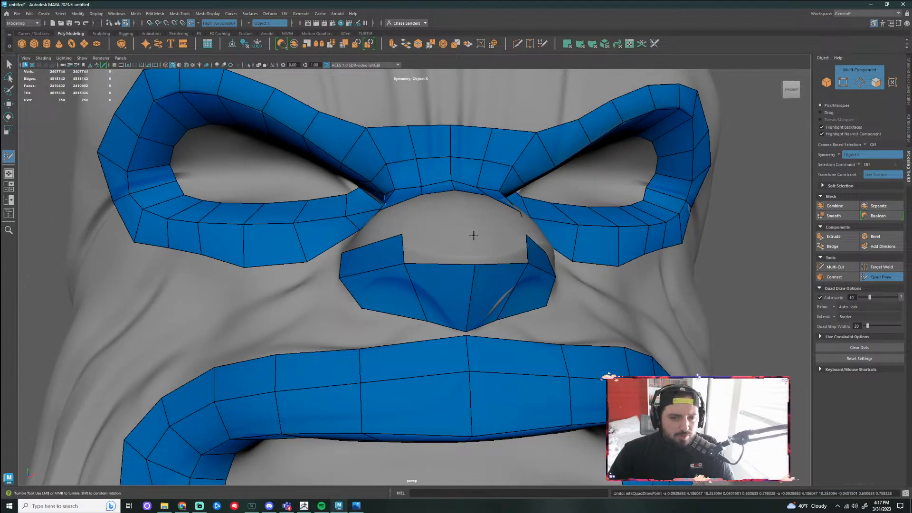
{"action": "left_click", "coordinate": [468, 244], "text": "shift"}
{"action": "right_click_drag", "start_coordinate": [468, 245], "coordinate": [658, 299], "text": "alt"}
{"action": "left_click_drag", "start_coordinate": [658, 298], "coordinate": [607, 301], "text": "alt"}
{"action": "left_click_drag", "start_coordinate": [202, 334], "coordinate": [230, 352], "text": "alt"}
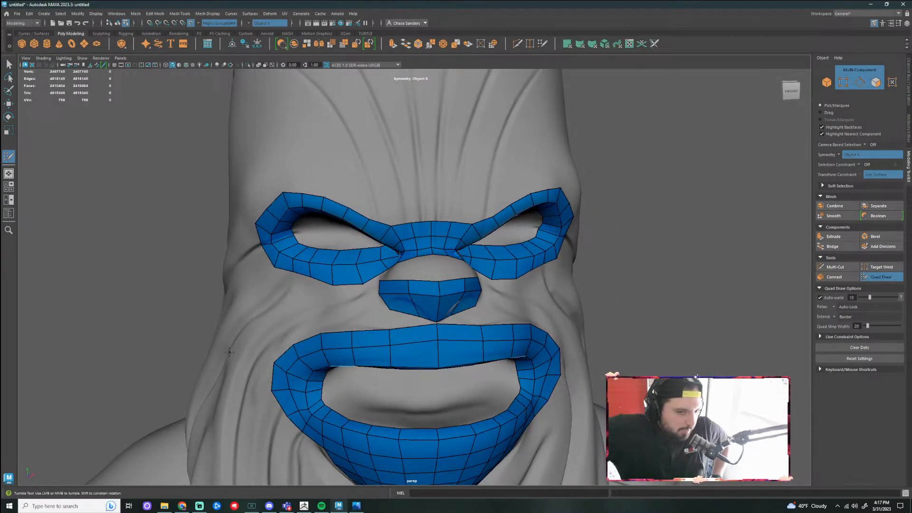
{"action": "scroll", "coordinate": [447, 296], "scroll_direction": "up", "scroll_amount": 5}
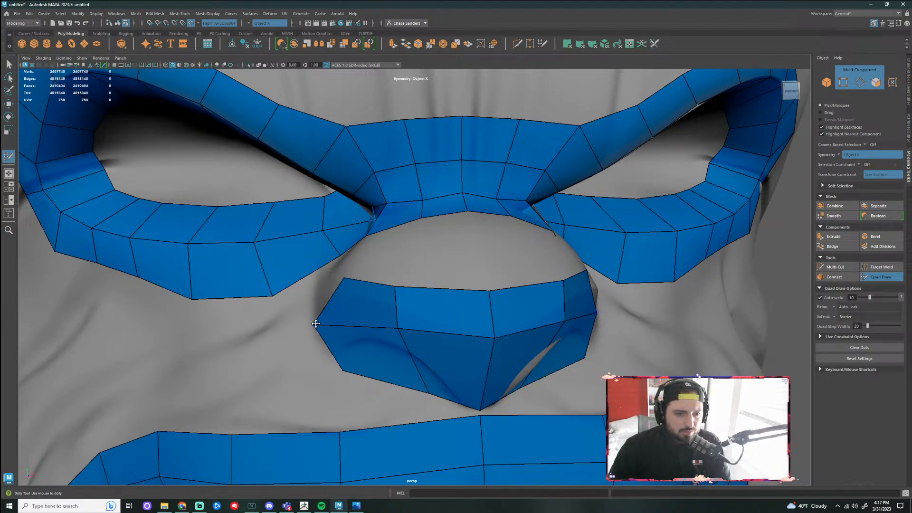
Fill mirrored quads along the sides of the nose, joining the nose patch to the eye loops and the bridge
{"action": "left_click", "coordinate": [330, 288], "text": "shift"}
{"action": "left_click_drag", "start_coordinate": [385, 259], "coordinate": [458, 286], "text": "alt"}
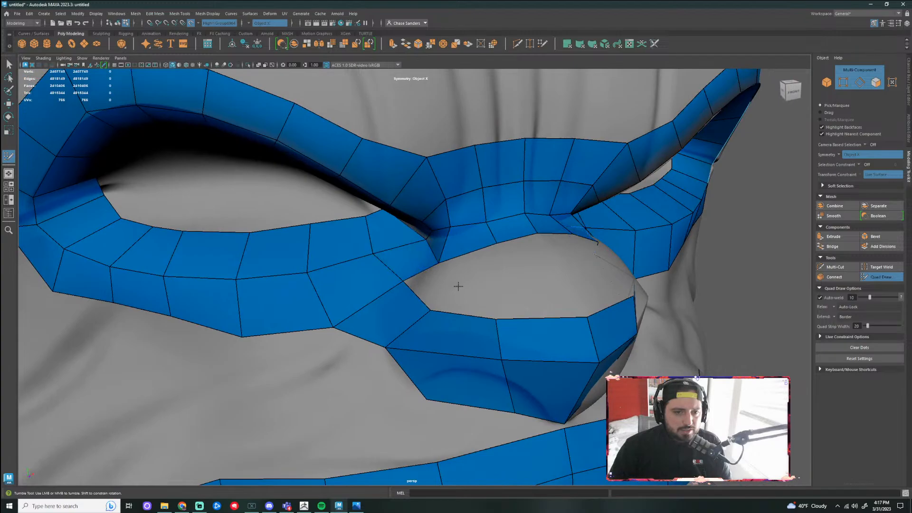
{"action": "left_click", "coordinate": [497, 277]}
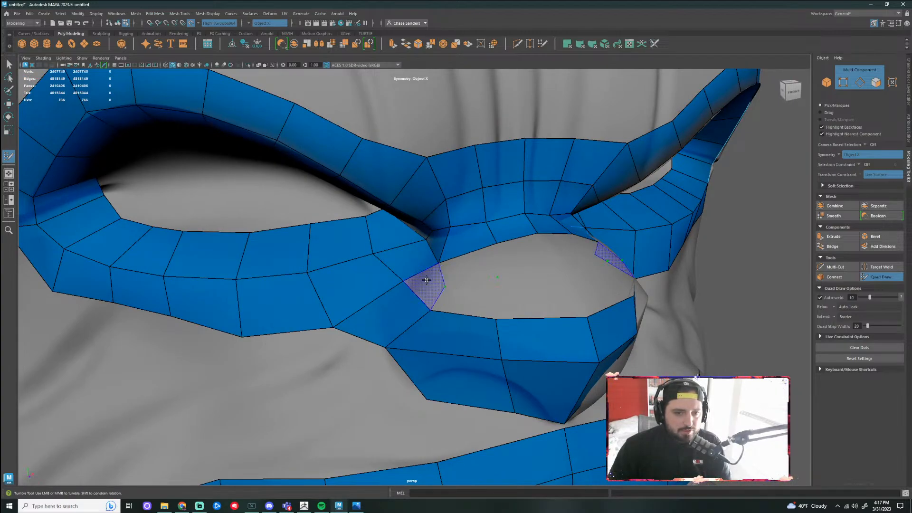
{"action": "left_click", "coordinate": [469, 298], "text": "shift"}
{"action": "left_click", "coordinate": [476, 272], "text": "shift"}
{"action": "left_click_drag", "start_coordinate": [504, 270], "coordinate": [512, 275], "text": "alt"}
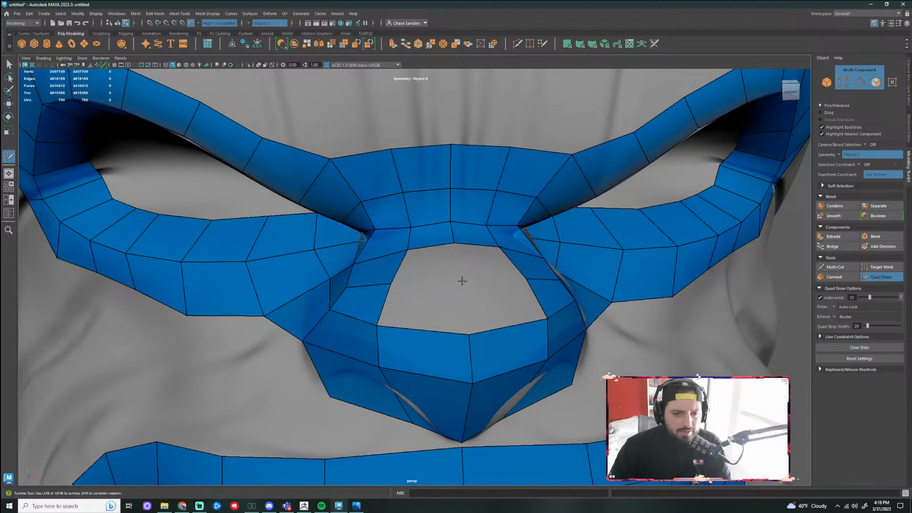
Close the remaining opening on top of the nose with quads connecting the bridge to the nose tip
{"action": "left_click", "coordinate": [438, 307], "text": "shift"}
{"action": "left_click", "coordinate": [437, 272], "text": "shift"}
{"action": "scroll", "coordinate": [547, 286], "scroll_direction": "down", "scroll_amount": 5}
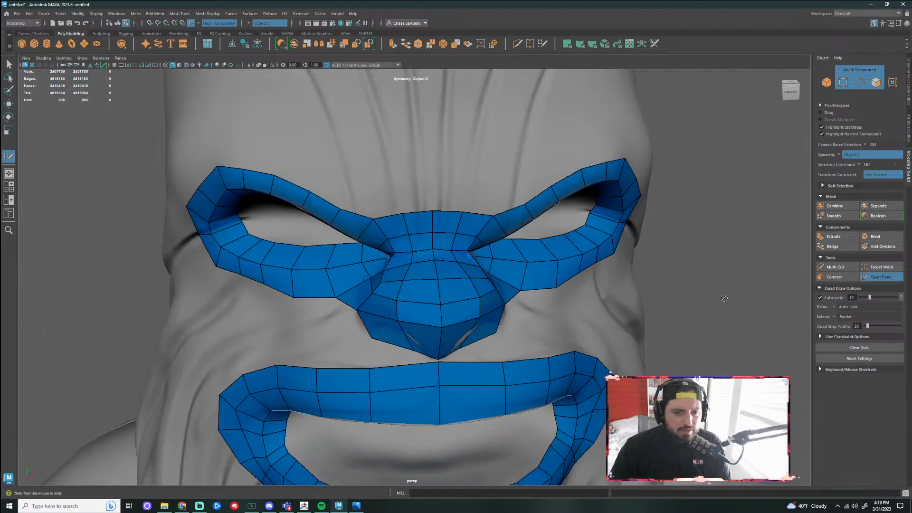
Adjust the nose-tip vertex in side view to follow the sculpt's profile
{"action": "mouse_move", "coordinate": [724, 298]}
{"action": "left_mouse_down", "text": "alt"}
{"action": "mouse_move", "coordinate": [646, 284]}
{"action": "mouse_move", "coordinate": [764, 285]}
{"action": "mouse_move", "coordinate": [503, 299]}
{"action": "mouse_move", "coordinate": [442, 318]}
{"action": "mouse_move", "coordinate": [442, 328]}
{"action": "mouse_move", "coordinate": [463, 311]}
{"action": "mouse_move", "coordinate": [489, 310]}
{"action": "mouse_move", "coordinate": [452, 336]}
{"action": "mouse_move", "coordinate": [379, 319]}
{"action": "left_mouse_up", "text": "alt"}
{"action": "scroll", "coordinate": [461, 311], "scroll_direction": "down", "scroll_amount": 5}
{"action": "right_click_drag", "start_coordinate": [379, 320], "coordinate": [451, 305], "text": "alt"}
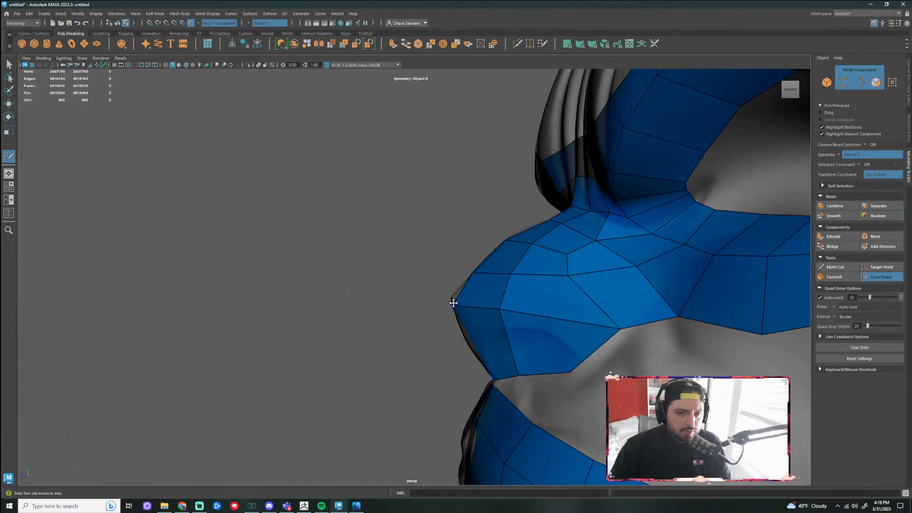
{"action": "left_click_drag", "start_coordinate": [452, 304], "coordinate": [397, 298], "text": "alt"}
{"action": "left_click_drag", "start_coordinate": [337, 300], "coordinate": [337, 286]}
{"action": "left_click_drag", "start_coordinate": [273, 305], "coordinate": [553, 332], "text": "alt"}
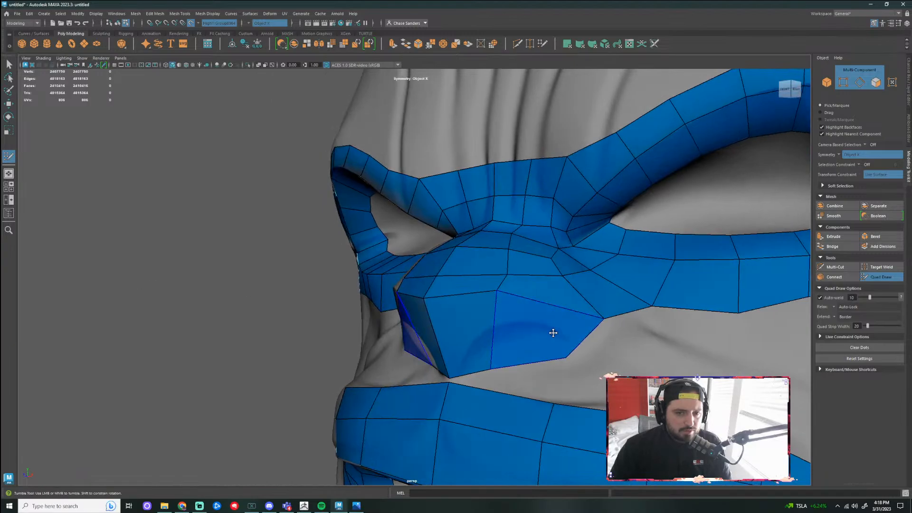
Insert a horizontal edge loop across the lower part of the nose, between the tip and the base
{"action": "mouse_move", "coordinate": [499, 271]}
{"action": "left_mouse_down", "text": "alt"}
{"action": "mouse_move", "coordinate": [489, 293]}
{"action": "mouse_move", "coordinate": [648, 270]}
{"action": "mouse_move", "coordinate": [525, 273]}
{"action": "mouse_move", "coordinate": [427, 301]}
{"action": "left_mouse_up", "text": "alt"}
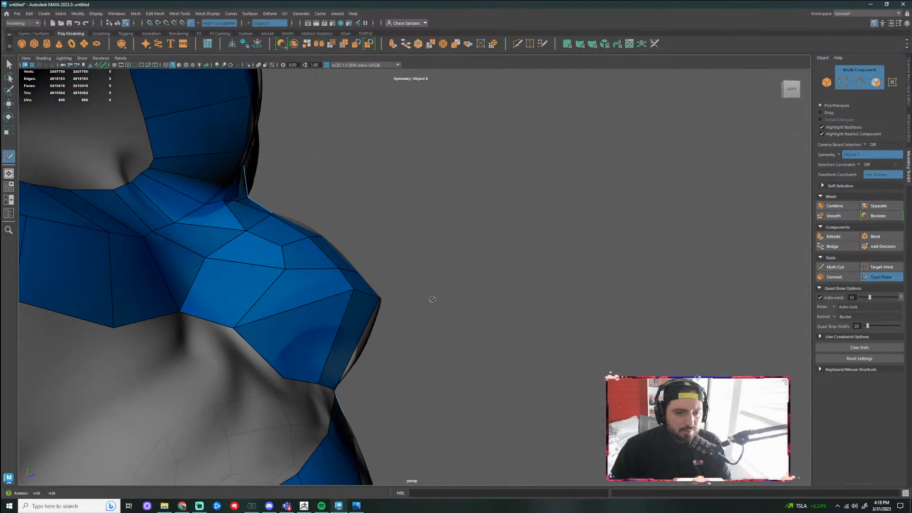
{"action": "left_click", "coordinate": [337, 342], "text": "shift"}
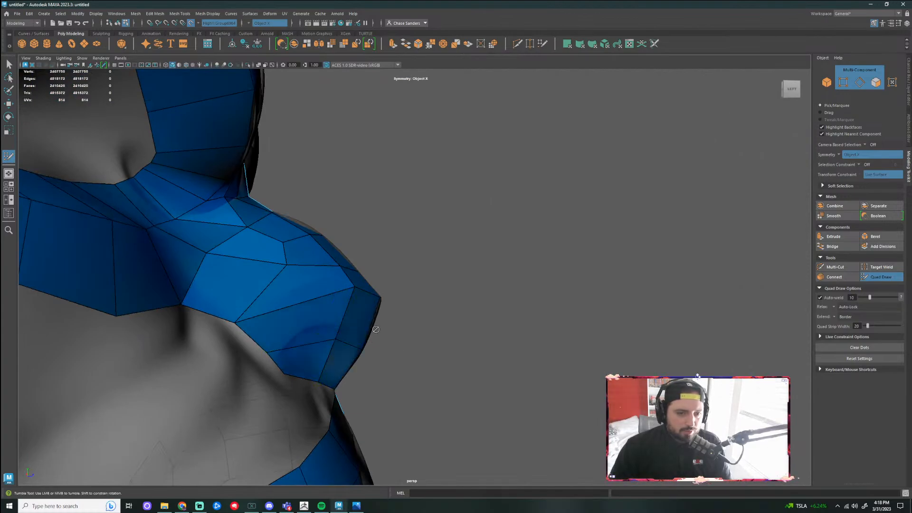
{"action": "left_click_drag", "start_coordinate": [410, 328], "coordinate": [392, 356], "text": "alt"}
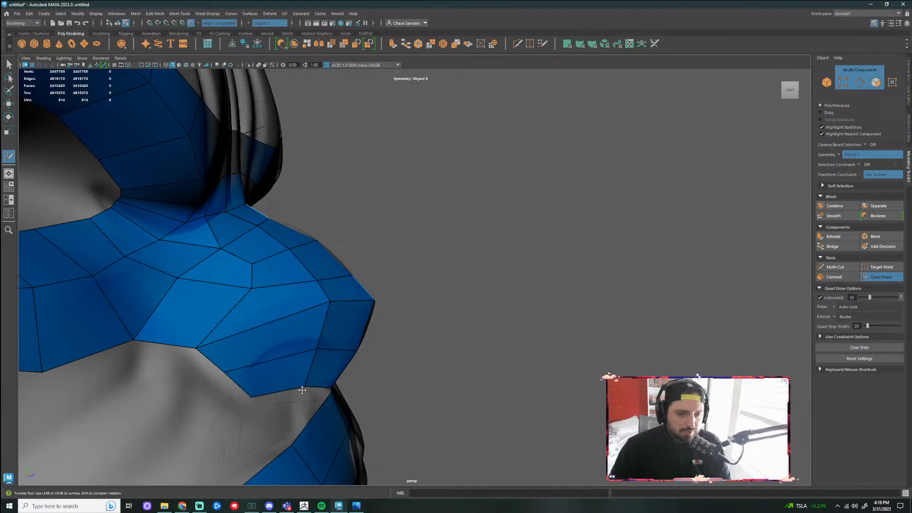
{"action": "left_click_drag", "start_coordinate": [302, 390], "coordinate": [403, 344], "text": "alt"}
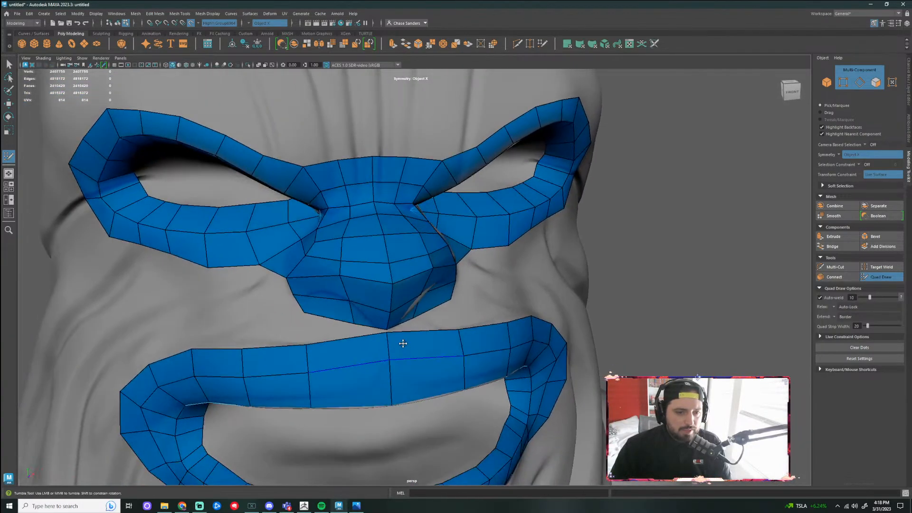
Add two mirrored quads on the cheek beside each nostril, continuing down from the lower eye loop
{"action": "scroll", "coordinate": [409, 324], "scroll_direction": "up", "scroll_amount": 2}
{"action": "left_click_drag", "start_coordinate": [613, 311], "coordinate": [602, 294], "text": "alt"}
{"action": "left_click_drag", "start_coordinate": [605, 338], "coordinate": [510, 336], "text": "alt"}
{"action": "left_click_drag", "start_coordinate": [435, 351], "coordinate": [541, 315], "text": "alt"}
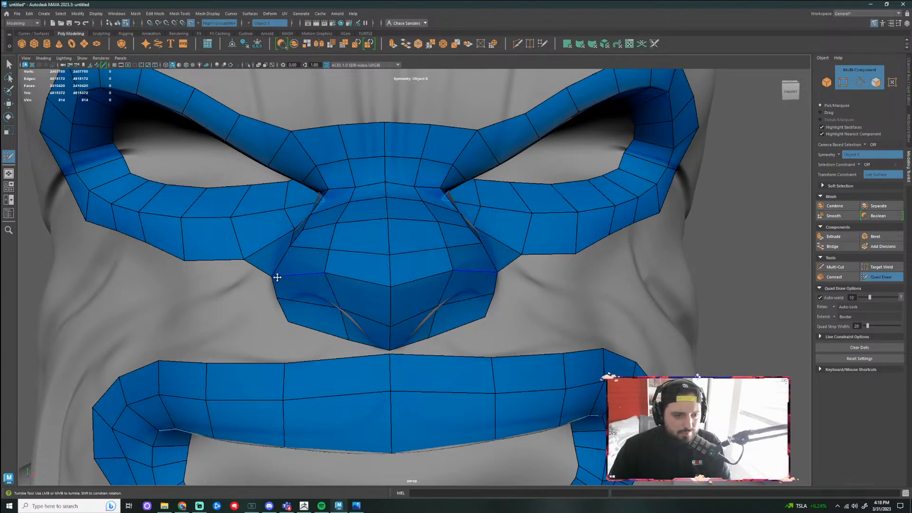
{"action": "scroll", "coordinate": [418, 299], "scroll_direction": "down", "scroll_amount": 2}
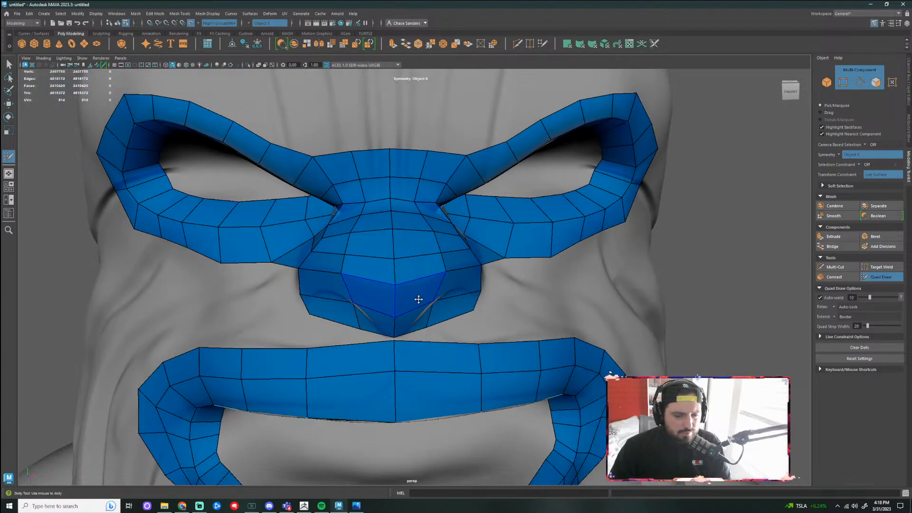
{"action": "left_click_drag", "start_coordinate": [419, 299], "coordinate": [588, 335], "text": "alt"}
{"action": "left_click", "coordinate": [591, 324]}
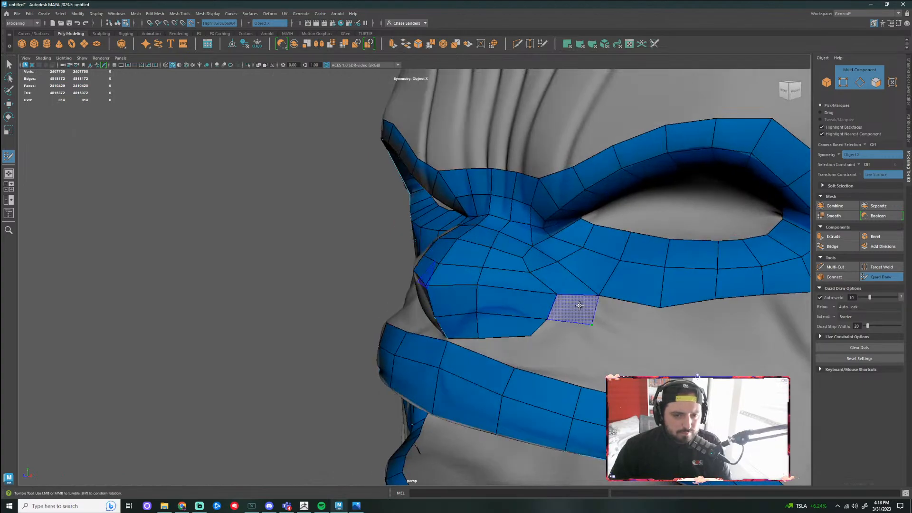
{"action": "left_click", "coordinate": [577, 308], "text": "shift"}
{"action": "left_click", "coordinate": [576, 352]}
{"action": "left_click", "coordinate": [560, 338], "text": "shift"}
{"action": "left_click_drag", "start_coordinate": [560, 338], "coordinate": [534, 369], "text": "alt"}
Insert a mirrored vertical edge loop through the upper lip band, beside the centre line
{"action": "scroll", "coordinate": [534, 369], "scroll_direction": "up", "scroll_amount": 3}
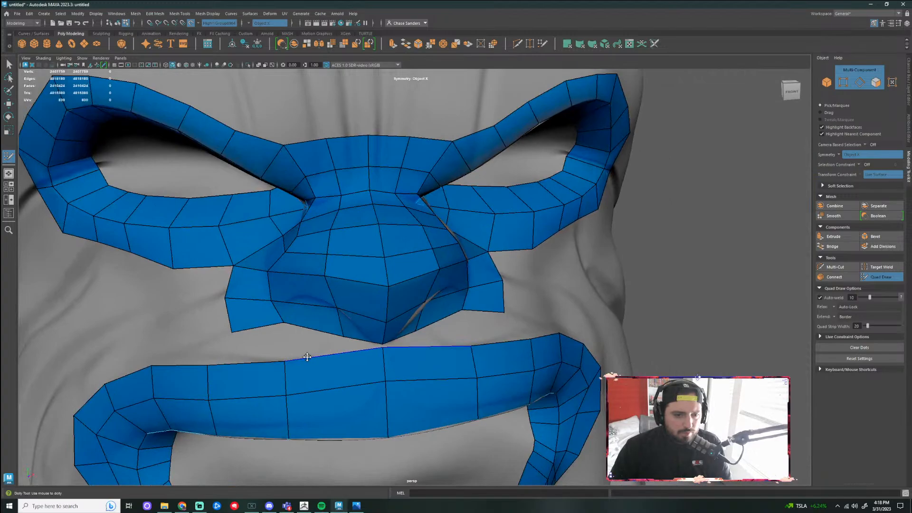
{"action": "middle_click_drag", "start_coordinate": [313, 344], "coordinate": [332, 320], "text": "alt"}
{"action": "left_click", "coordinate": [327, 325], "text": "ctrl"}
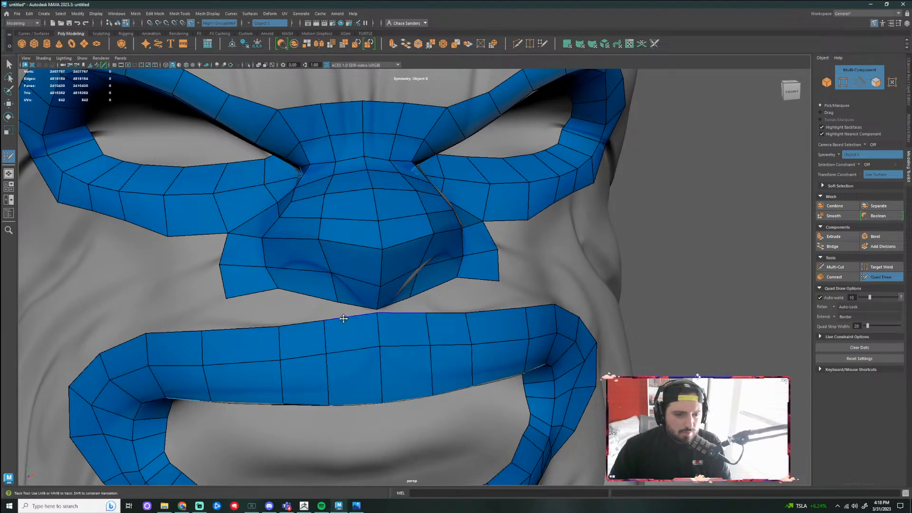
Fill the gap between the nose base, the nostril quads and the upper lip band with mirrored quads
{"action": "left_click", "coordinate": [345, 312], "text": "shift"}
{"action": "left_click_drag", "start_coordinate": [495, 332], "coordinate": [434, 326], "text": "alt"}
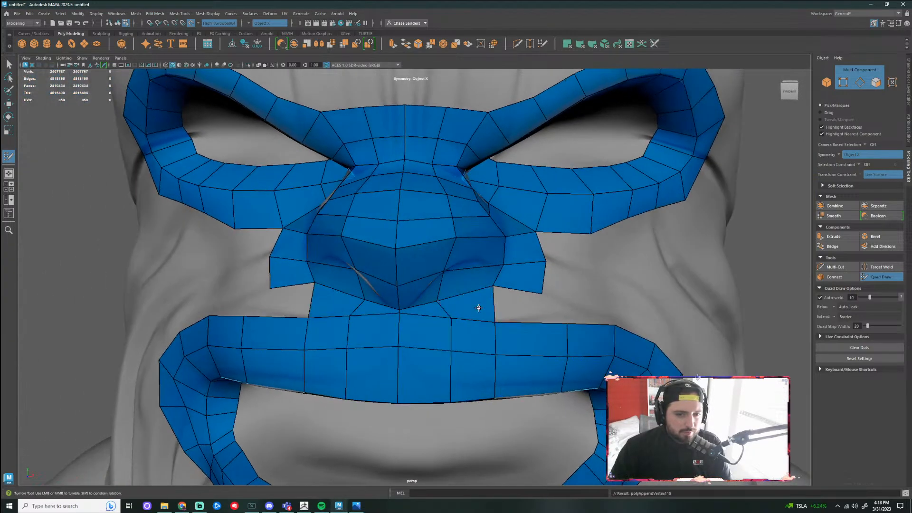
{"action": "left_click", "coordinate": [532, 309], "text": "shift"}
Add a column of mirrored quads on the cheek from the lower eye loop down to the mouth loop
{"action": "scroll", "coordinate": [618, 314], "scroll_direction": "down", "scroll_amount": 5}
{"action": "left_click_drag", "start_coordinate": [617, 313], "coordinate": [581, 346], "text": "alt"}
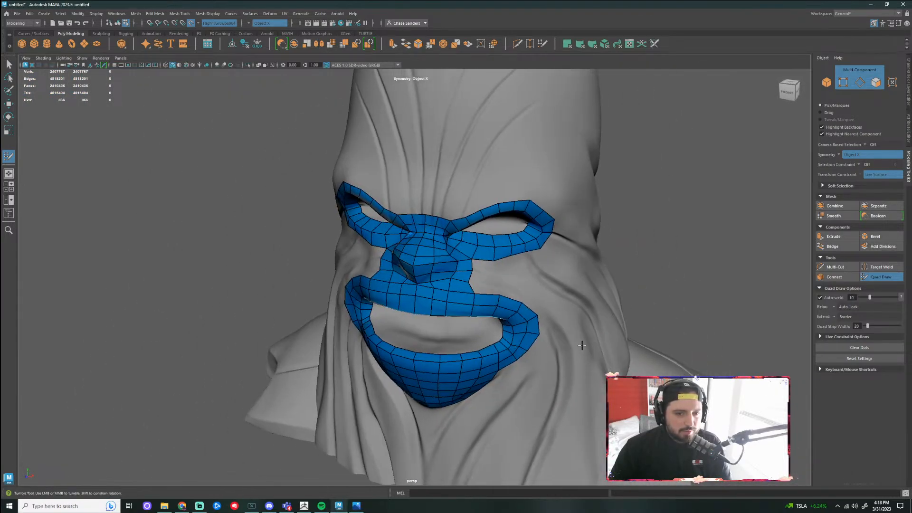
{"action": "scroll", "coordinate": [555, 296], "scroll_direction": "up", "scroll_amount": 4}
{"action": "scroll", "coordinate": [555, 295], "scroll_direction": "up", "scroll_amount": 3}
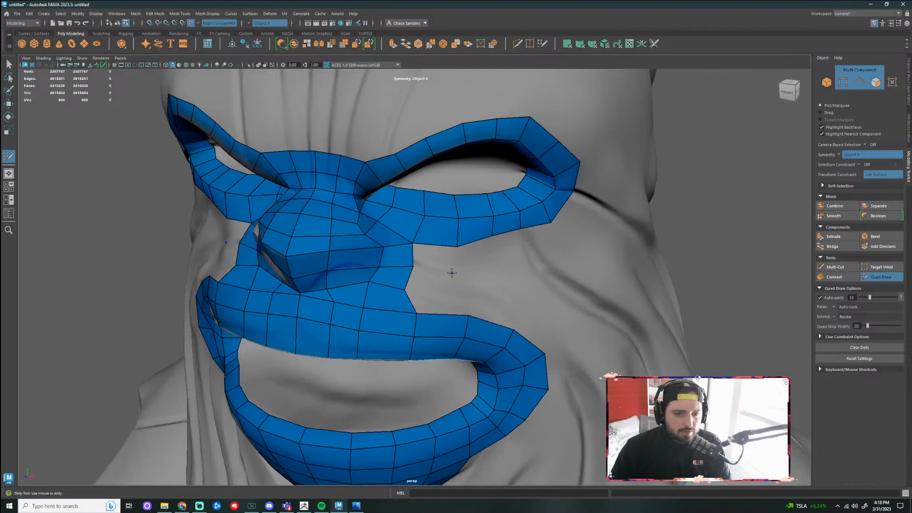
{"action": "left_click", "coordinate": [446, 267], "text": "shift"}
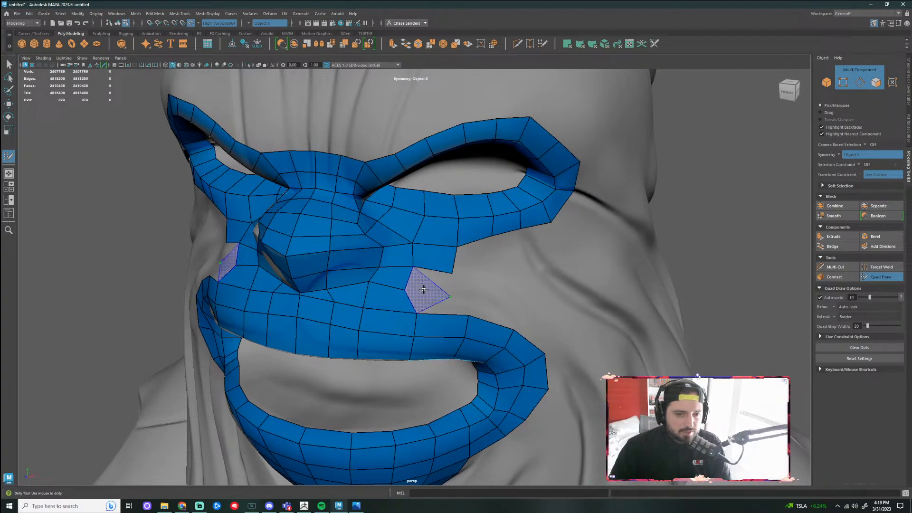
{"action": "left_click", "coordinate": [432, 284], "text": "shift"}
{"action": "left_click", "coordinate": [440, 303], "text": "shift"}
Relax the cheek vertices along the outer edge between the eye and mouth loops
{"action": "scroll", "coordinate": [500, 309], "scroll_direction": "down", "scroll_amount": 3}
{"action": "left_click_drag", "start_coordinate": [461, 291], "coordinate": [494, 286], "text": "alt"}
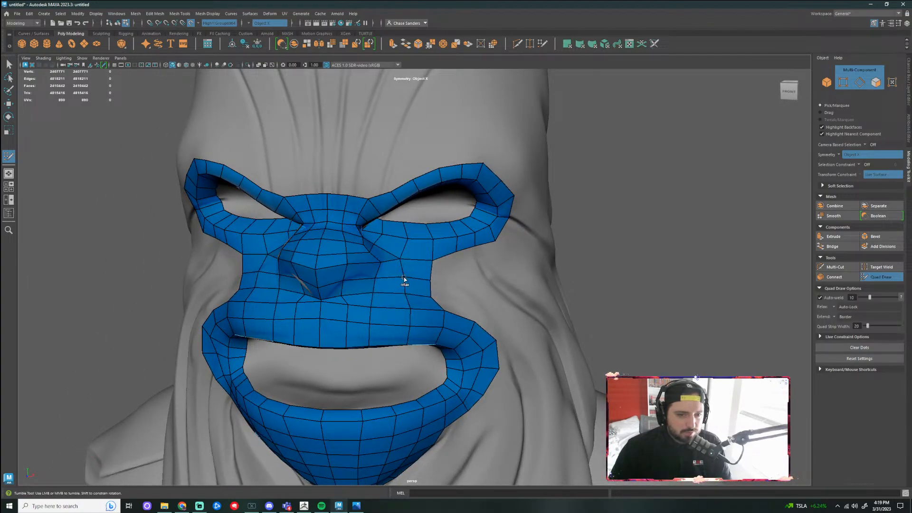
{"action": "mouse_move", "coordinate": [418, 284]}
{"action": "left_mouse_down", "text": "shift"}
{"action": "mouse_move", "coordinate": [412, 295]}
{"action": "mouse_move", "coordinate": [438, 258]}
{"action": "left_mouse_up", "text": "shift"}
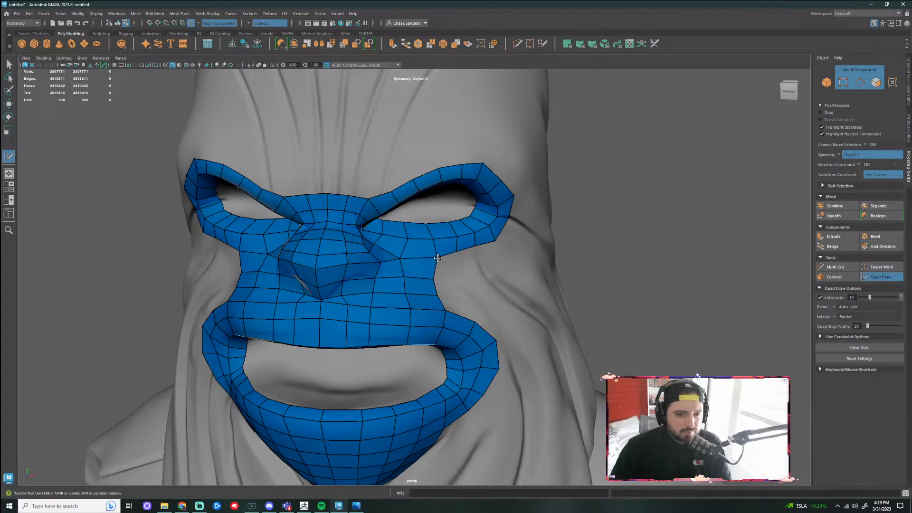
Start a mirrored strip of quads along the side of the chin, just below the mouth corner
{"action": "right_click_drag", "start_coordinate": [586, 267], "coordinate": [560, 279], "text": "alt"}
{"action": "left_click_drag", "start_coordinate": [560, 279], "coordinate": [597, 255], "text": "alt"}
{"action": "right_click_drag", "start_coordinate": [596, 254], "coordinate": [529, 295], "text": "alt"}
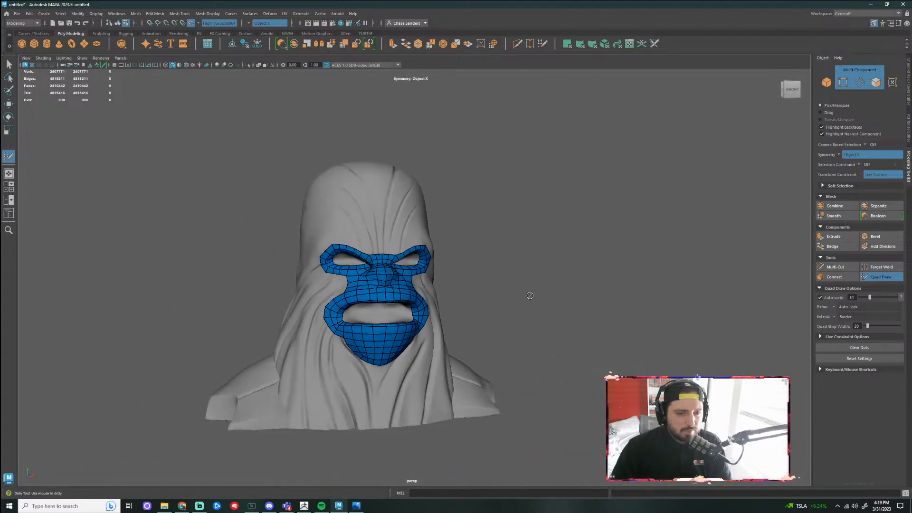
{"action": "mouse_move", "coordinate": [530, 295]}
{"action": "left_mouse_down", "text": "alt"}
{"action": "mouse_move", "coordinate": [475, 288]}
{"action": "mouse_move", "coordinate": [525, 297]}
{"action": "left_mouse_up", "text": "alt"}
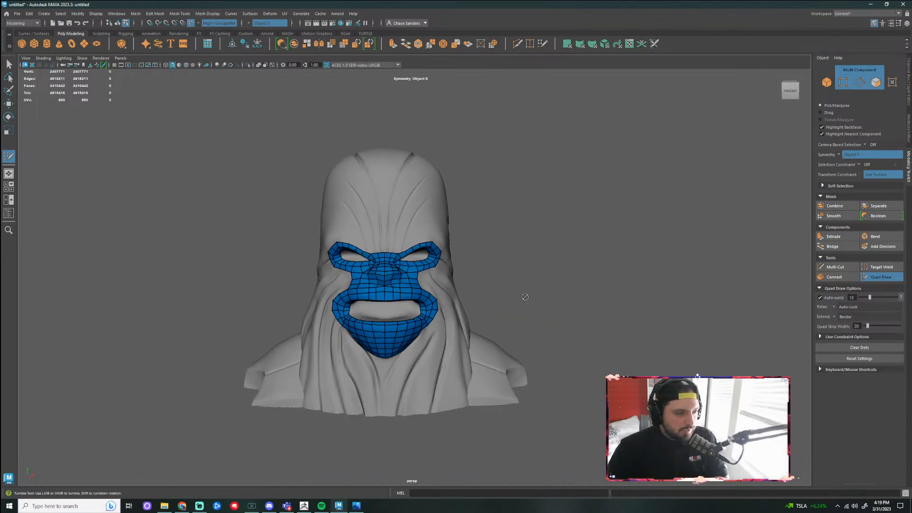
{"action": "right_click_drag", "start_coordinate": [475, 219], "coordinate": [528, 288], "text": "alt"}
{"action": "left_click_drag", "start_coordinate": [528, 288], "coordinate": [439, 279], "text": "alt"}
{"action": "right_click_drag", "start_coordinate": [418, 270], "coordinate": [451, 285], "text": "alt"}
{"action": "middle_click_drag", "start_coordinate": [443, 331], "coordinate": [464, 255], "text": "alt"}
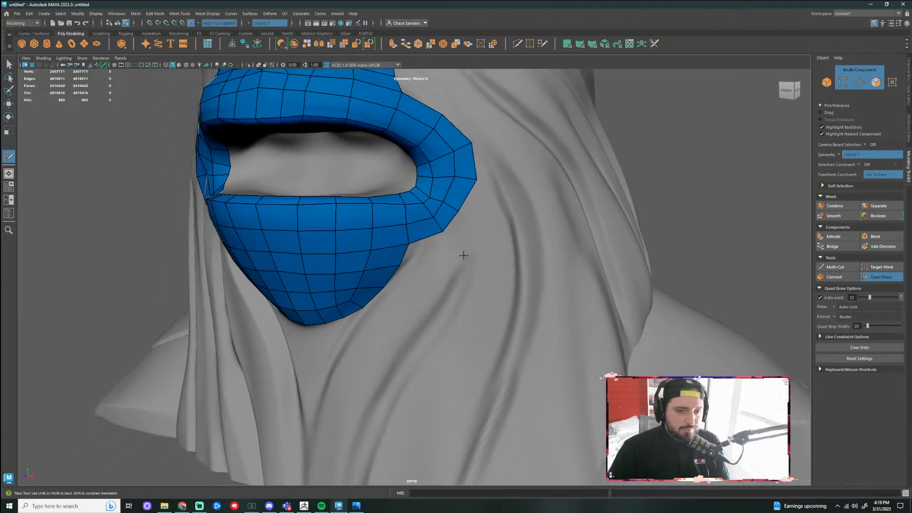
{"action": "right_click_drag", "start_coordinate": [446, 255], "coordinate": [457, 261], "text": "alt"}
{"action": "mouse_move", "coordinate": [458, 261]}
{"action": "left_mouse_down", "text": "alt"}
{"action": "mouse_move", "coordinate": [438, 275]}
{"action": "mouse_move", "coordinate": [462, 287]}
{"action": "left_mouse_up", "text": "alt"}
{"action": "left_click", "coordinate": [436, 275], "text": "shift"}
{"action": "left_click", "coordinate": [396, 335], "text": "shift"}
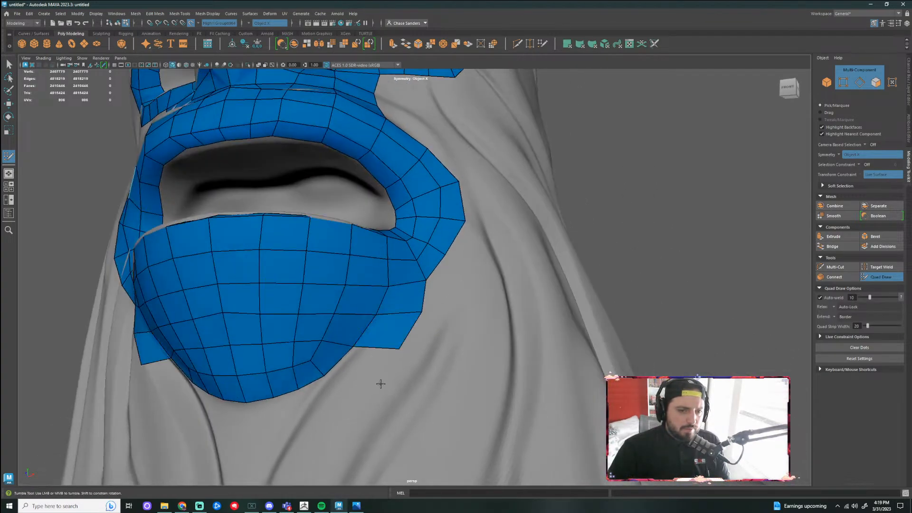
Continue the quad strip around the underside of the chin until both sides meet at the centre line
{"action": "middle_click_drag", "start_coordinate": [395, 337], "coordinate": [418, 346], "text": "alt"}
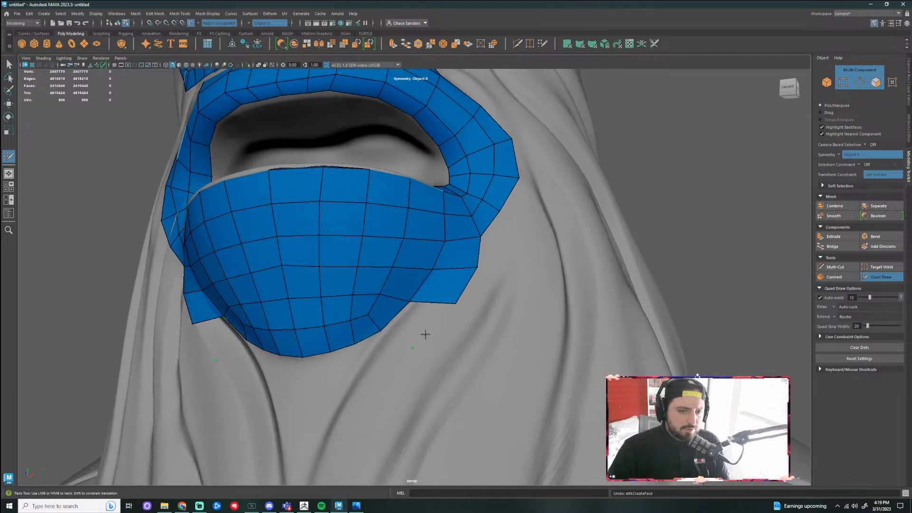
{"action": "left_click", "coordinate": [427, 332], "text": "shift"}
{"action": "left_click", "coordinate": [365, 366], "text": "shift"}
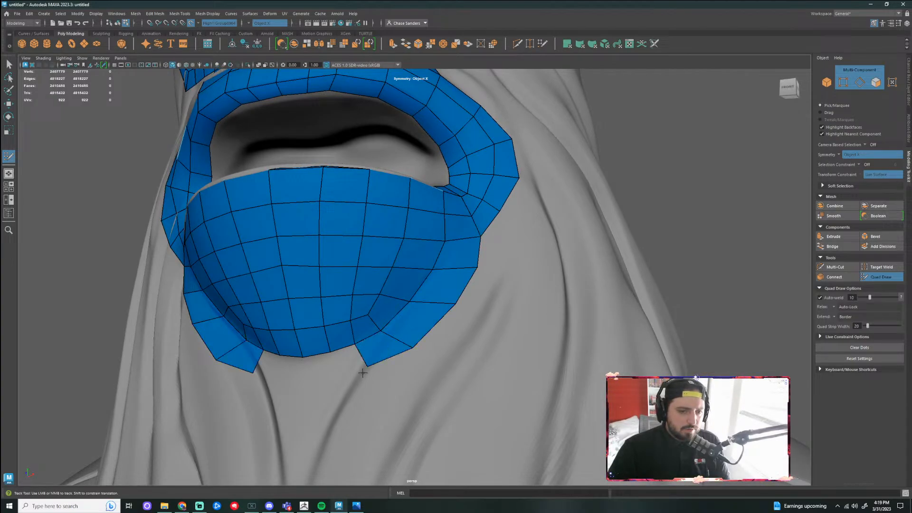
{"action": "left_click", "coordinate": [338, 374], "text": "shift"}
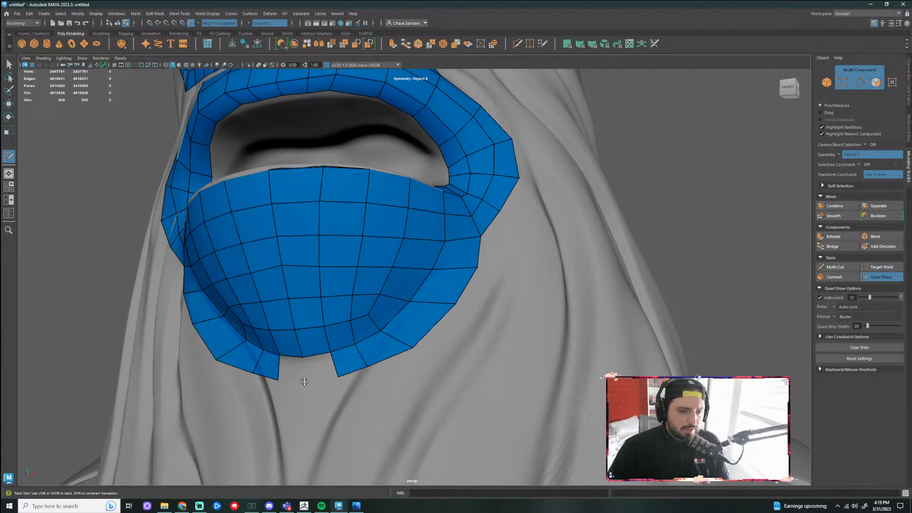
{"action": "left_click", "coordinate": [294, 372], "text": "shift"}
Draw a mirrored strip of three quads on the front of the shoulder, along its scalloped lower edge
{"action": "scroll", "coordinate": [419, 353], "scroll_direction": "down", "scroll_amount": 6}
{"action": "left_click_drag", "start_coordinate": [438, 352], "coordinate": [412, 336], "text": "alt"}
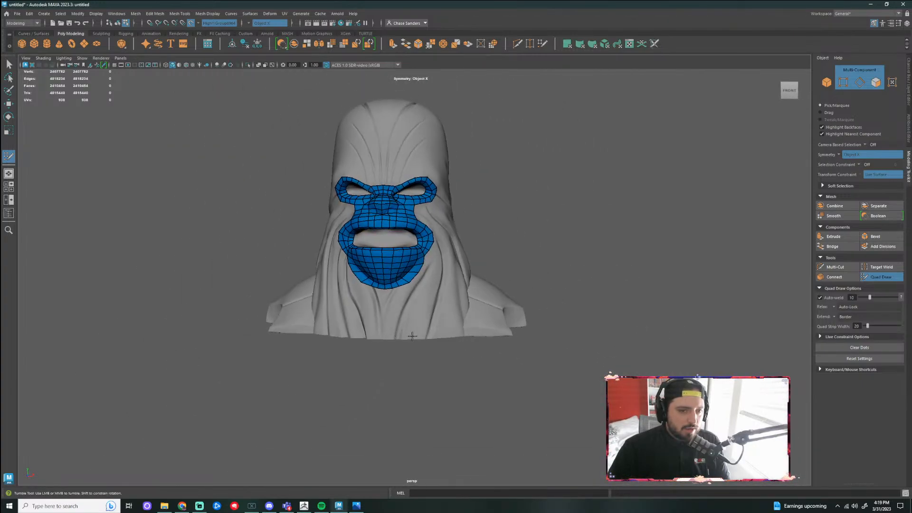
{"action": "scroll", "coordinate": [428, 345], "scroll_direction": "down", "scroll_amount": 3}
{"action": "middle_click_drag", "start_coordinate": [480, 352], "coordinate": [452, 400], "text": "alt"}
{"action": "scroll", "coordinate": [454, 398], "scroll_direction": "up", "scroll_amount": 8}
{"action": "left_click_drag", "start_coordinate": [517, 342], "coordinate": [480, 359], "text": "alt"}
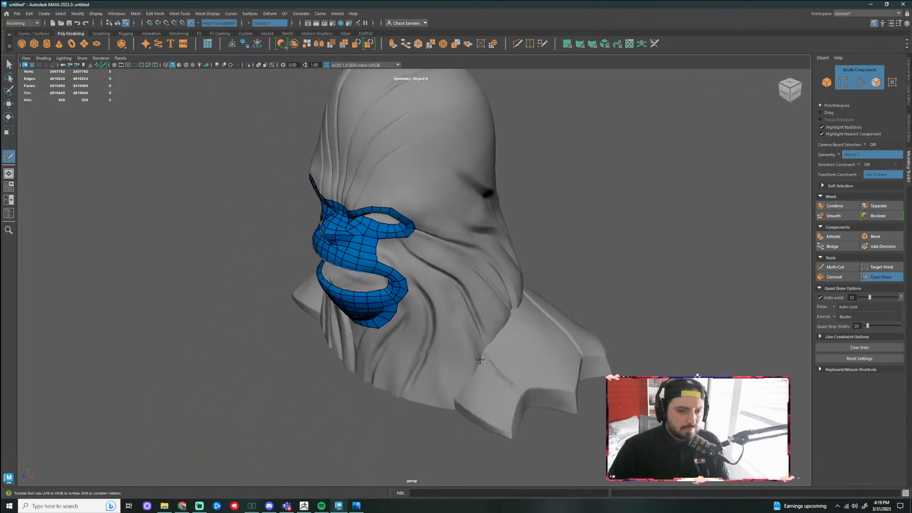
{"action": "scroll", "coordinate": [480, 359], "scroll_direction": "up", "scroll_amount": 4}
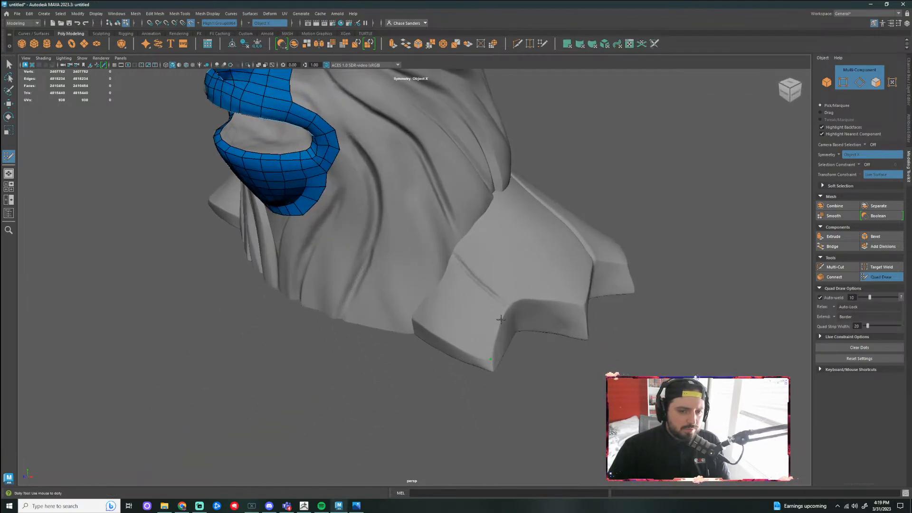
{"action": "left_click", "coordinate": [479, 291], "text": "shift"}
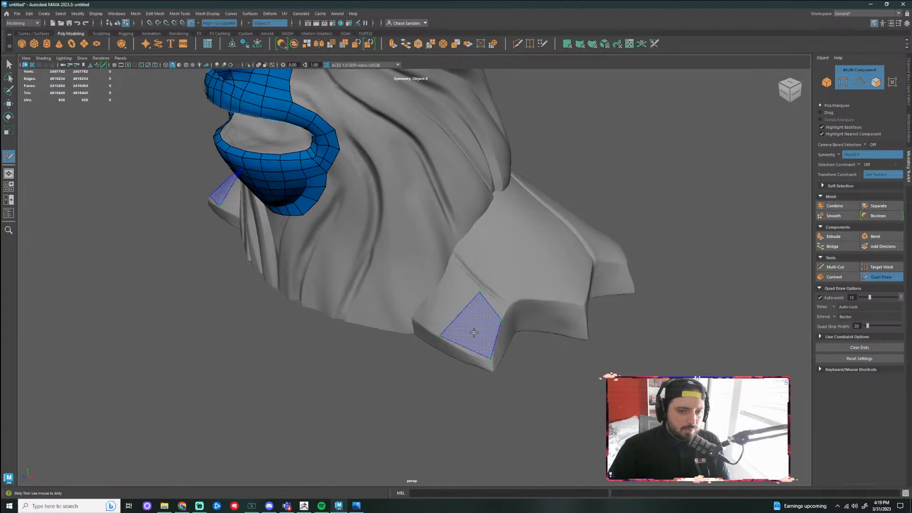
{"action": "left_click", "coordinate": [519, 286], "text": "shift"}
{"action": "left_click", "coordinate": [497, 300], "text": "shift"}
Continue the mirrored quad strip along the shoulder's scalloped top edge towards the back with three more quads
{"action": "mouse_move", "coordinate": [551, 291]}
{"action": "left_mouse_down", "text": "alt"}
{"action": "mouse_move", "coordinate": [553, 337]}
{"action": "mouse_move", "coordinate": [588, 336]}
{"action": "left_mouse_up", "text": "alt"}
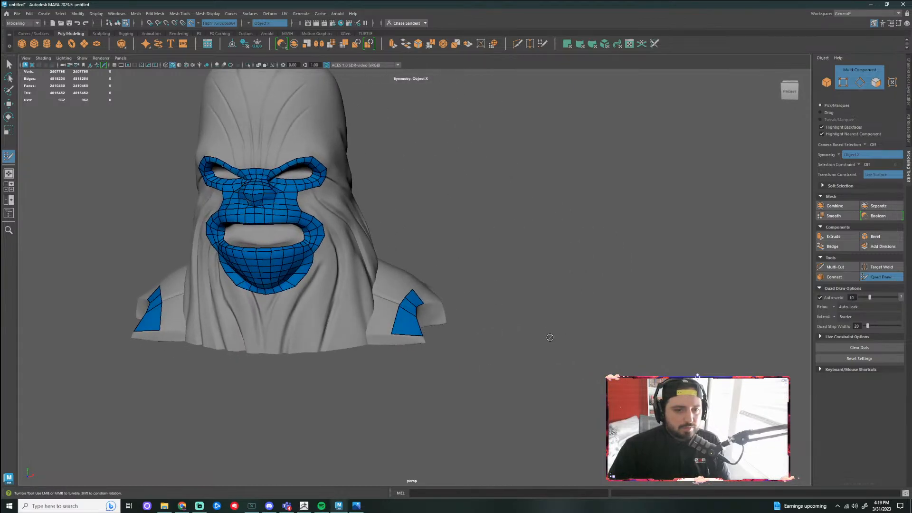
{"action": "middle_click_drag", "start_coordinate": [423, 352], "coordinate": [586, 346], "text": "alt"}
{"action": "scroll", "coordinate": [570, 349], "scroll_direction": "down", "scroll_amount": 2}
{"action": "left_click_drag", "start_coordinate": [390, 368], "coordinate": [536, 382], "text": "alt"}
{"action": "scroll", "coordinate": [308, 370], "scroll_direction": "up", "scroll_amount": 2}
{"action": "left_click_drag", "start_coordinate": [308, 370], "coordinate": [332, 372], "text": "alt"}
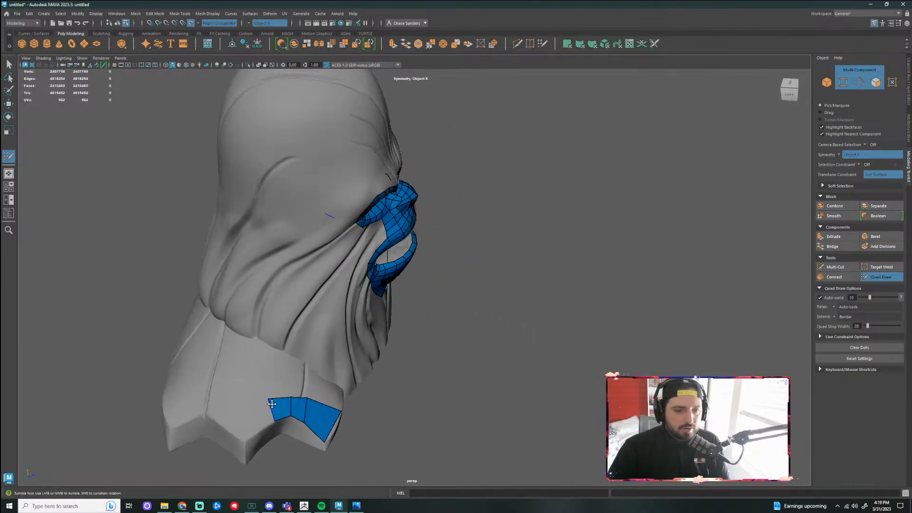
{"action": "middle_click_drag", "start_coordinate": [333, 371], "coordinate": [362, 373], "text": "alt"}
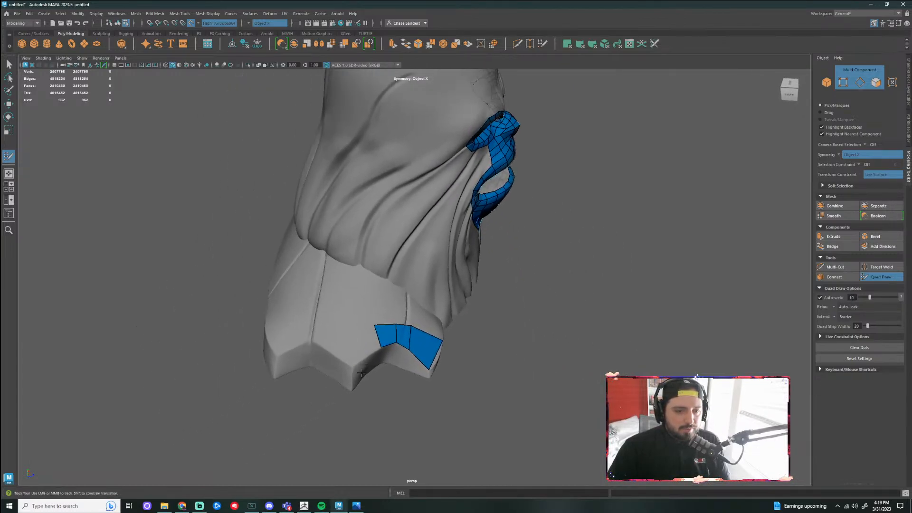
{"action": "left_click", "coordinate": [370, 341], "text": "shift"}
{"action": "left_click", "coordinate": [313, 340]}
{"action": "left_click", "coordinate": [332, 342], "text": "shift"}
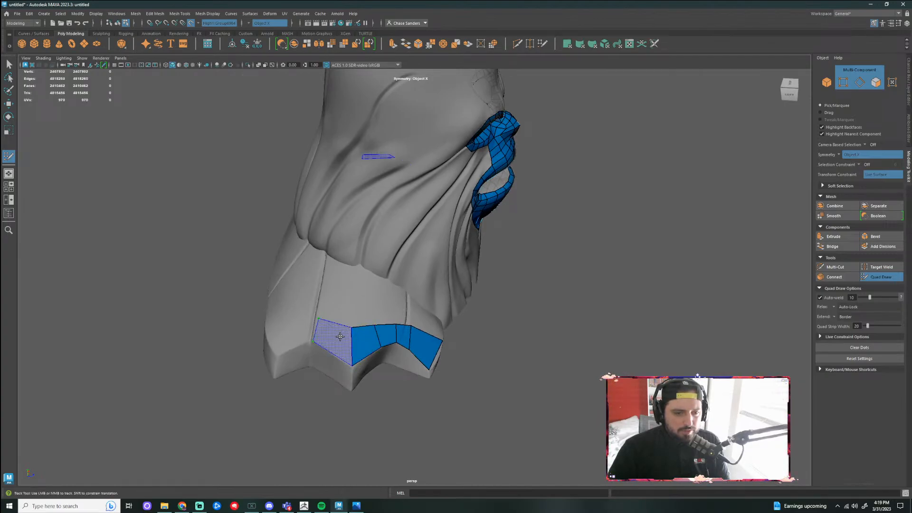
{"action": "left_click", "coordinate": [290, 316]}
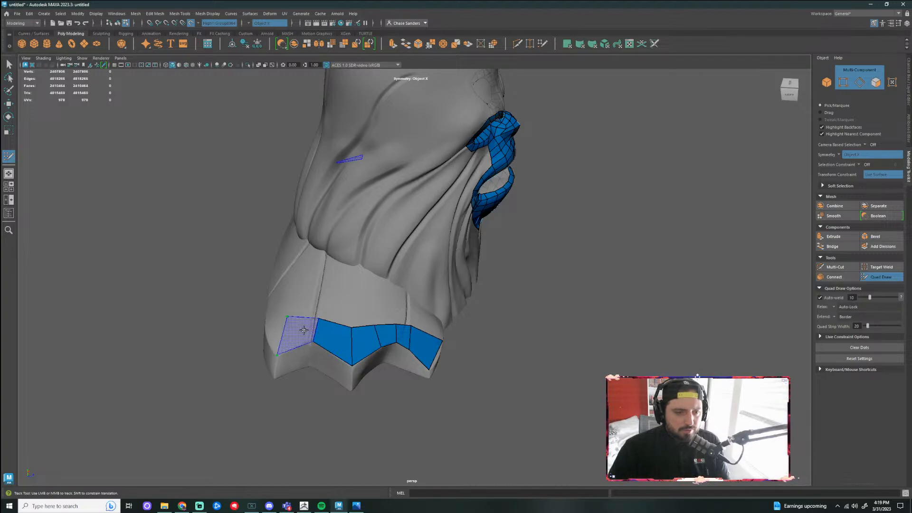
{"action": "left_click", "coordinate": [305, 330], "text": "shift"}
Draw a mirrored quad on the shoulder's vertical side wall, from the strip down to the bust's bottom rim
{"action": "scroll", "coordinate": [488, 342], "scroll_direction": "down", "scroll_amount": 4}
{"action": "left_click_drag", "start_coordinate": [488, 342], "coordinate": [477, 309], "text": "alt"}
{"action": "scroll", "coordinate": [372, 297], "scroll_direction": "up", "scroll_amount": 4}
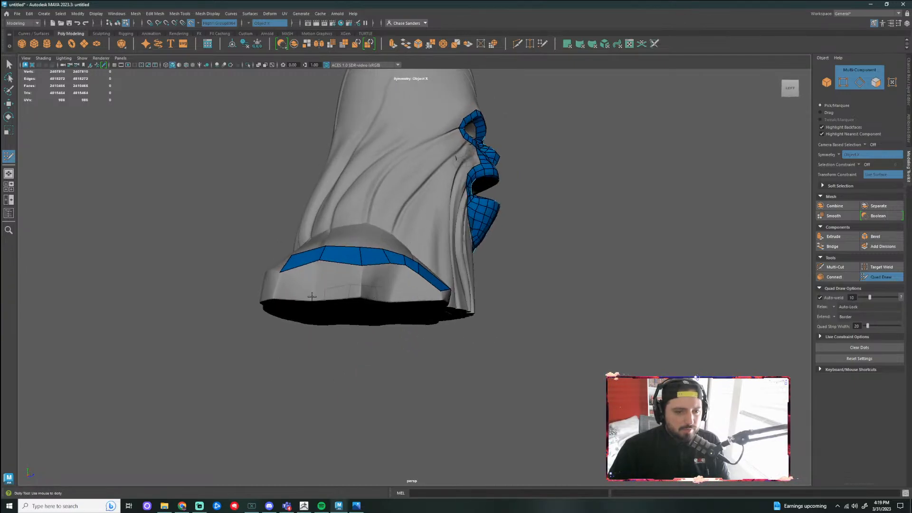
{"action": "left_click", "coordinate": [359, 299]}
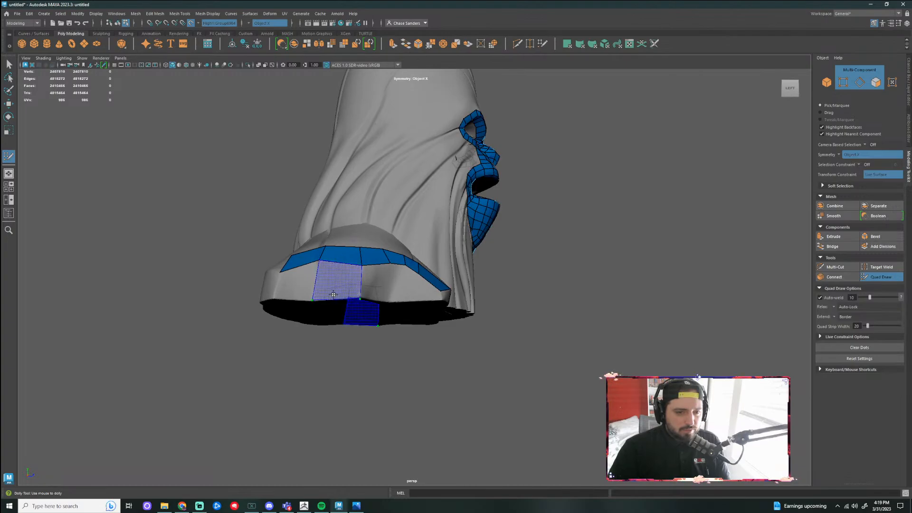
{"action": "left_click", "coordinate": [336, 291], "text": "shift"}
{"action": "left_click_drag", "start_coordinate": [363, 294], "coordinate": [353, 311], "text": "alt"}
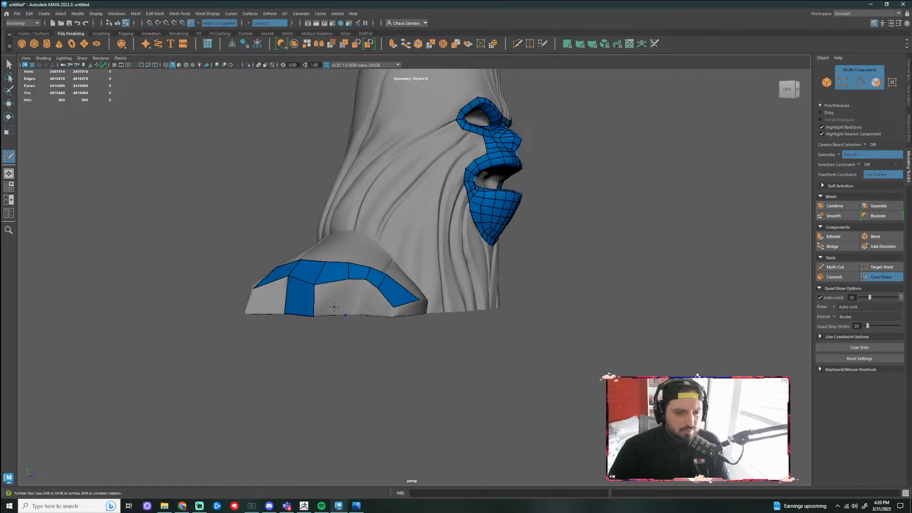
Insert an edge loop through the side-wall quad and the strip quad above it, and nudge the lower corner vertex onto the rim
{"action": "left_click_drag", "start_coordinate": [334, 307], "coordinate": [244, 320], "text": "alt"}
{"action": "left_click_drag", "start_coordinate": [278, 350], "coordinate": [392, 132], "text": "alt"}
{"action": "left_click", "coordinate": [261, 364], "text": "ctrl"}
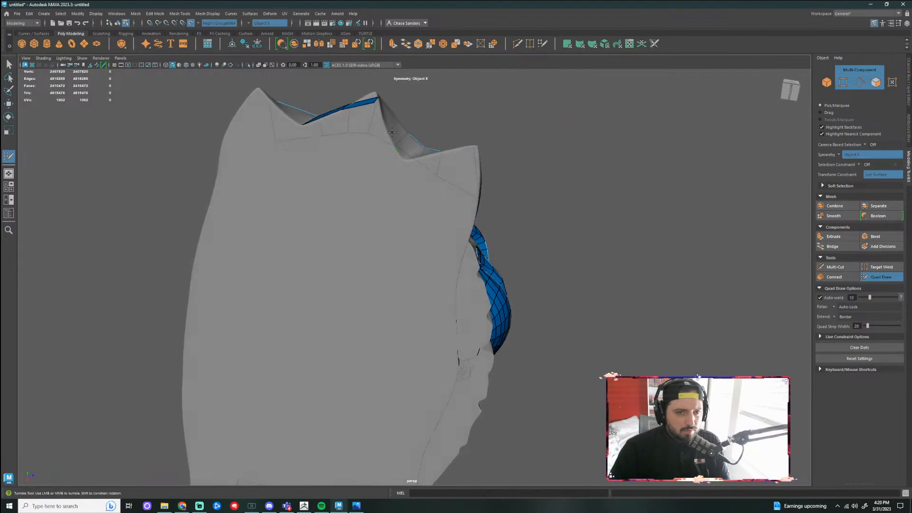
{"action": "left_click_drag", "start_coordinate": [466, 94], "coordinate": [463, 173], "text": "alt"}
{"action": "left_click_drag", "start_coordinate": [358, 412], "coordinate": [405, 417], "text": "alt"}
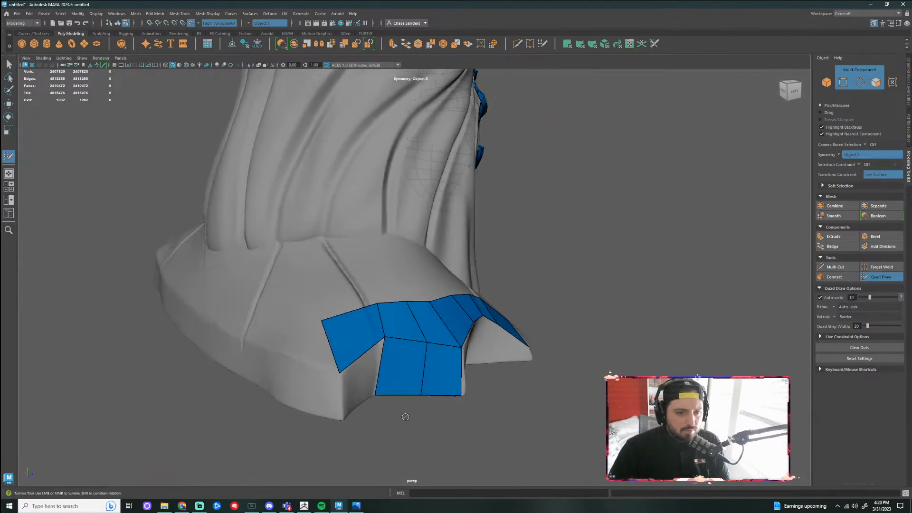
{"action": "left_click_drag", "start_coordinate": [463, 396], "coordinate": [465, 396]}
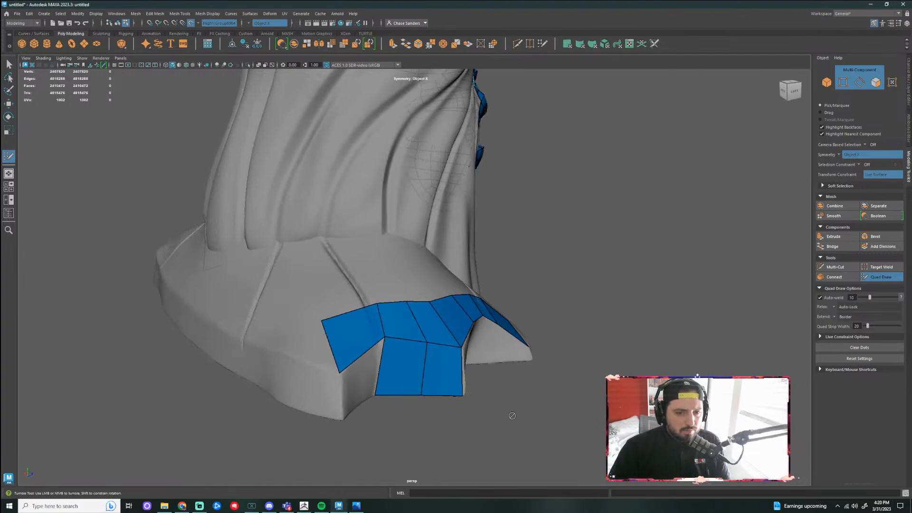
Fill the shoulder's side wall with four more mirrored quads from the existing wall faces towards the front corner
{"action": "left_click_drag", "start_coordinate": [512, 415], "coordinate": [352, 333], "text": "alt"}
{"action": "left_click", "coordinate": [316, 371], "text": "shift"}
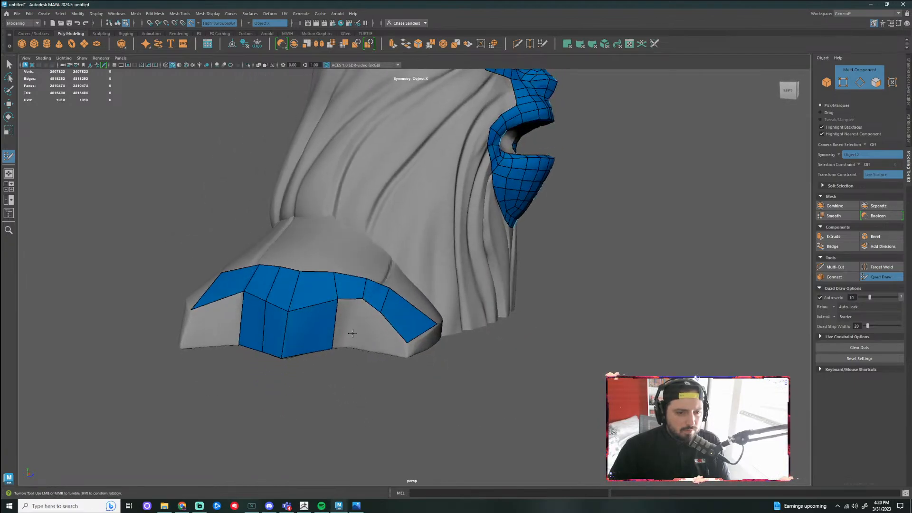
{"action": "left_click", "coordinate": [348, 327], "text": "shift"}
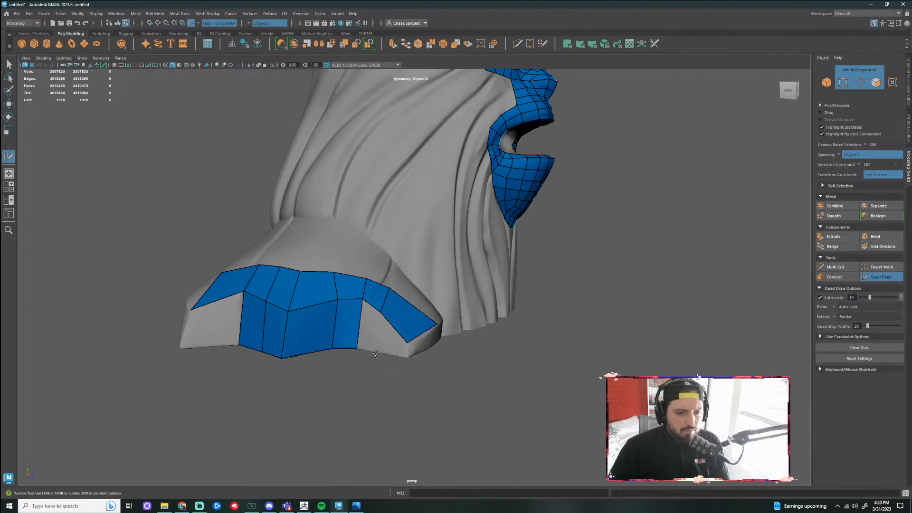
{"action": "left_click", "coordinate": [372, 332], "text": "shift"}
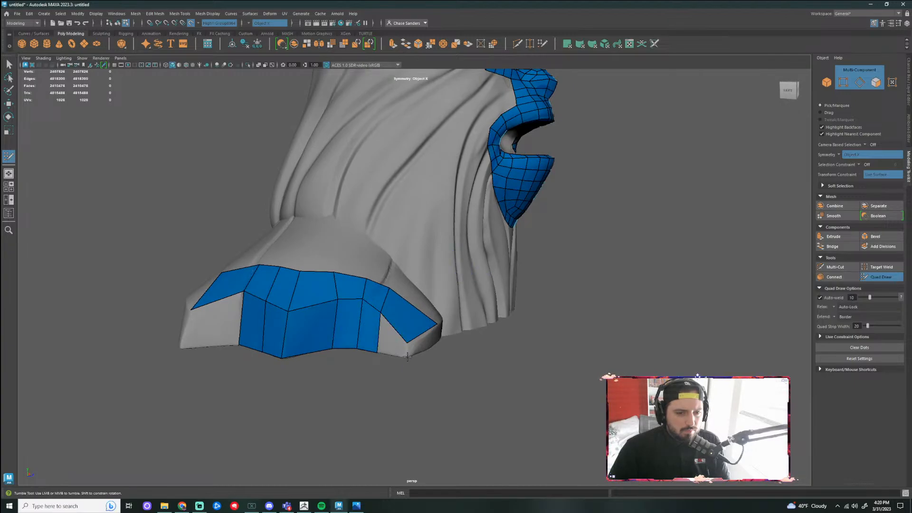
{"action": "left_click", "coordinate": [392, 352], "text": "shift"}
Add mirrored wall quads beneath the front and back ends of the shoulder strip
{"action": "left_click_drag", "start_coordinate": [421, 380], "coordinate": [390, 380], "text": "alt"}
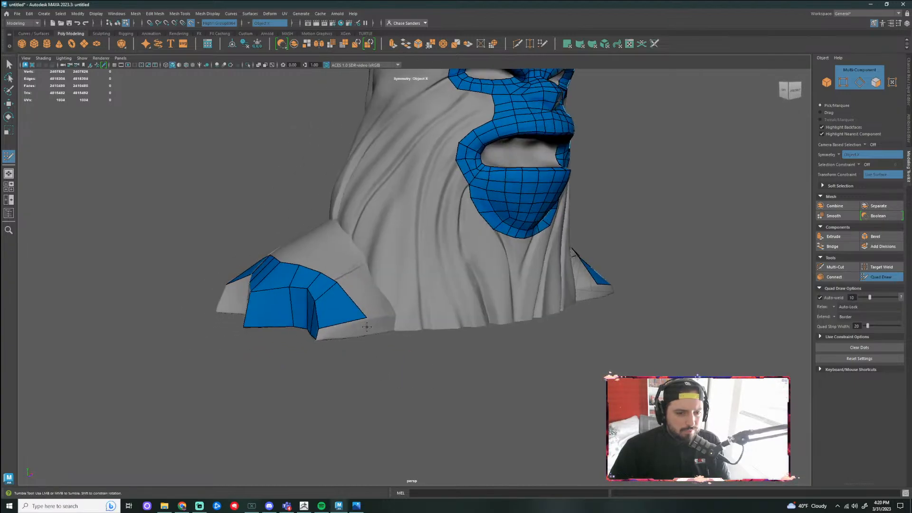
{"action": "left_click", "coordinate": [365, 338], "text": "shift"}
{"action": "mouse_move", "coordinate": [365, 338]}
{"action": "left_mouse_down", "text": "alt"}
{"action": "mouse_move", "coordinate": [358, 375]}
{"action": "mouse_move", "coordinate": [388, 388]}
{"action": "mouse_move", "coordinate": [300, 356]}
{"action": "mouse_move", "coordinate": [356, 389]}
{"action": "mouse_move", "coordinate": [331, 413]}
{"action": "mouse_move", "coordinate": [383, 379]}
{"action": "left_mouse_up", "text": "alt"}
{"action": "left_click", "coordinate": [313, 338], "text": "shift"}
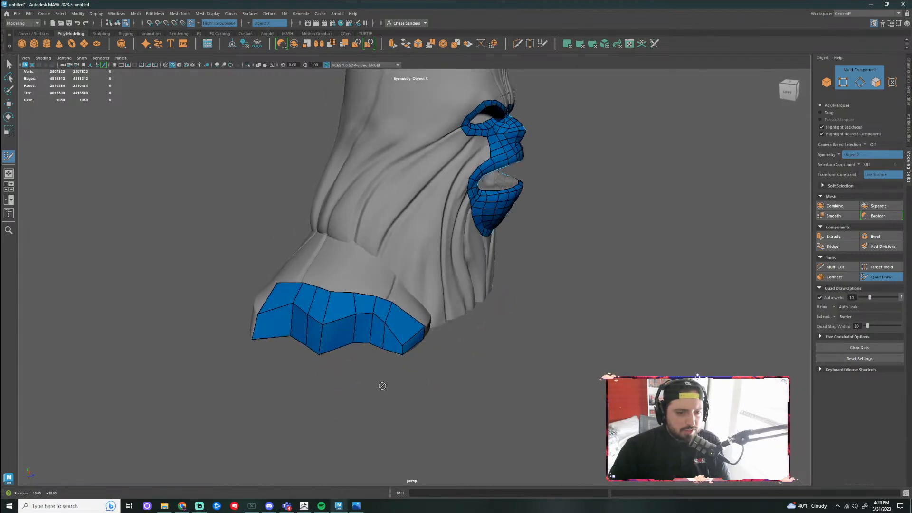
Relax the shoulder-wall faces and adjust the vertices along their lower edge to follow the bust's bottom rim
{"action": "mouse_move", "coordinate": [341, 330]}
{"action": "left_mouse_down", "text": "shift"}
{"action": "mouse_move", "coordinate": [324, 331]}
{"action": "mouse_move", "coordinate": [350, 325]}
{"action": "mouse_move", "coordinate": [347, 305]}
{"action": "mouse_move", "coordinate": [386, 307]}
{"action": "left_mouse_up", "text": "shift"}
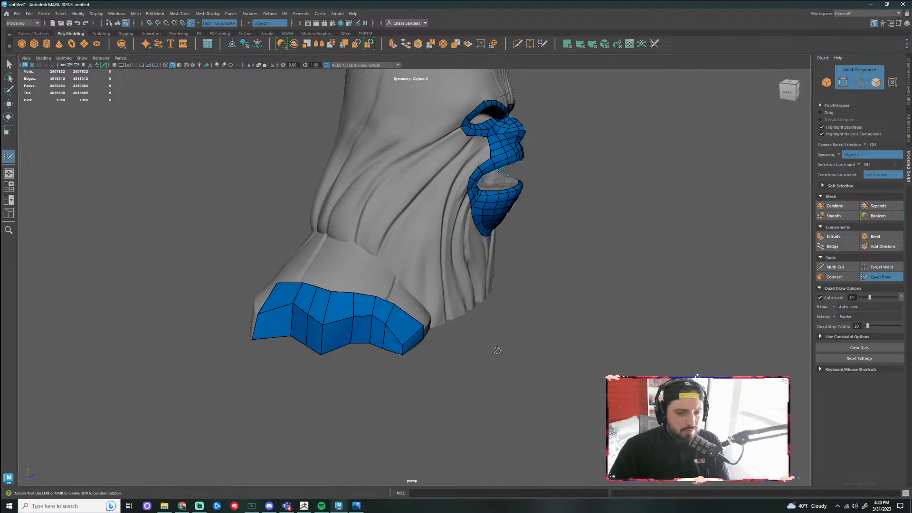
{"action": "left_click_drag", "start_coordinate": [497, 350], "coordinate": [456, 369], "text": "alt"}
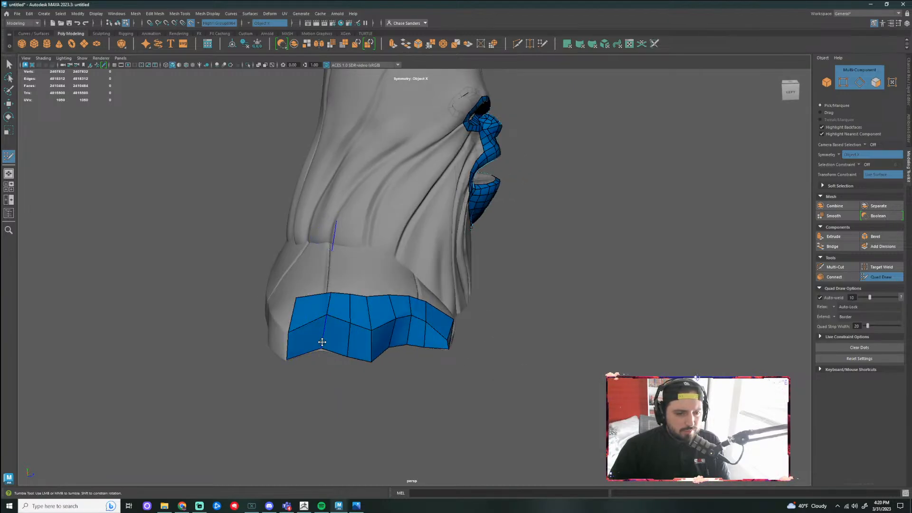
{"action": "key", "text": "ctrl+z"}
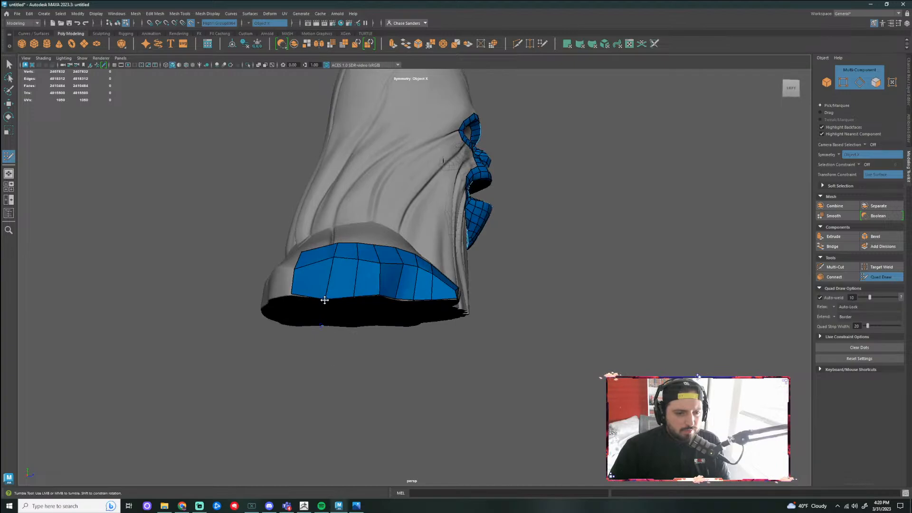
{"action": "key", "text": "ctrl+z"}
{"action": "left_click_drag", "start_coordinate": [294, 295], "coordinate": [292, 298]}
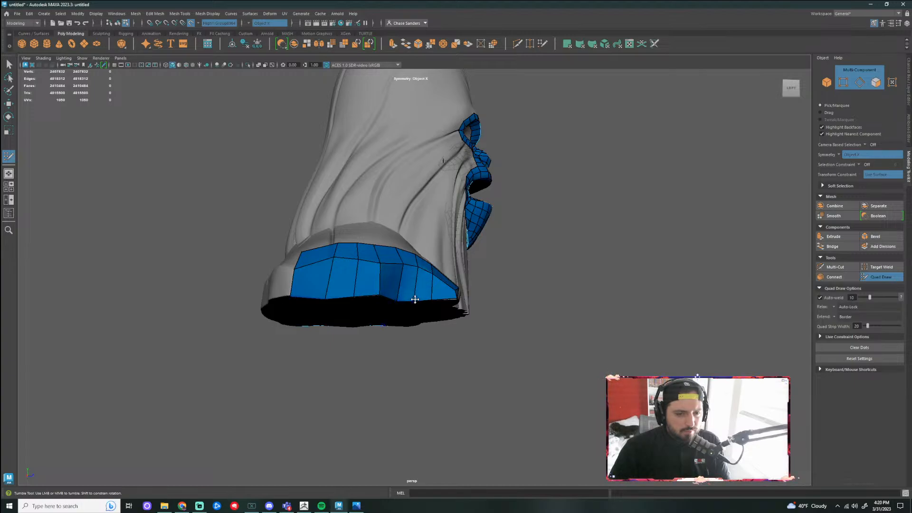
{"action": "left_click_drag", "start_coordinate": [415, 300], "coordinate": [572, 297], "text": "alt"}
{"action": "right_click_drag", "start_coordinate": [572, 298], "coordinate": [506, 351], "text": "alt"}
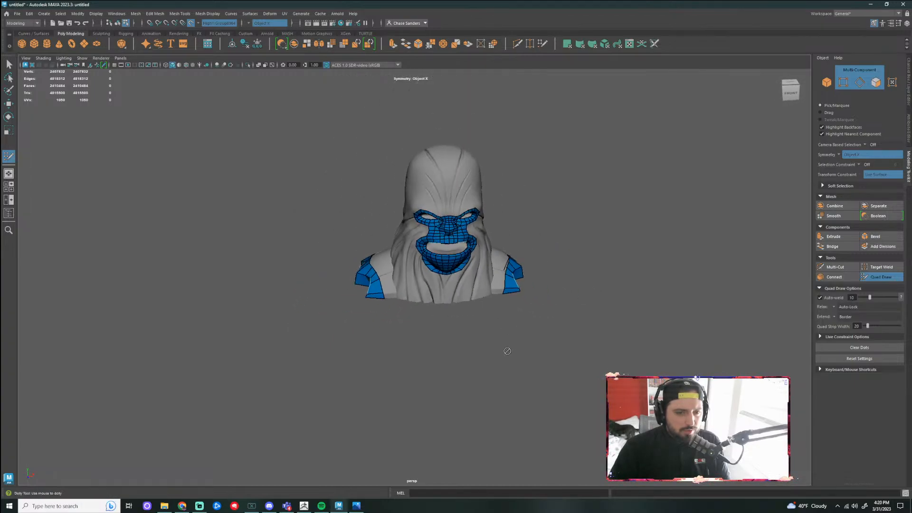
{"action": "scroll", "coordinate": [494, 323], "scroll_direction": "up", "scroll_amount": 10}
{"action": "middle_click_drag", "start_coordinate": [513, 275], "coordinate": [409, 269], "text": "alt"}
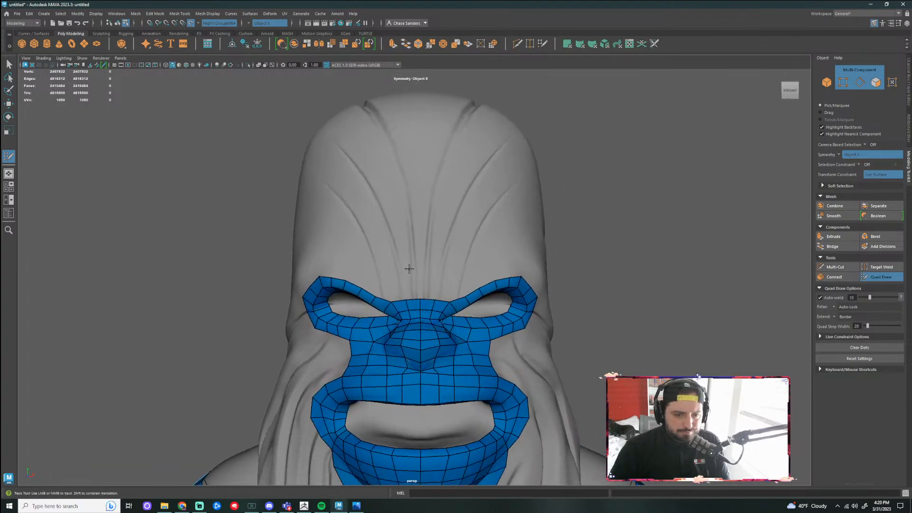
{"action": "scroll", "coordinate": [371, 257], "scroll_direction": "up", "scroll_amount": 3}
{"action": "left_click_drag", "start_coordinate": [342, 244], "coordinate": [369, 224], "text": "alt"}
{"action": "key", "text": "Tab"}
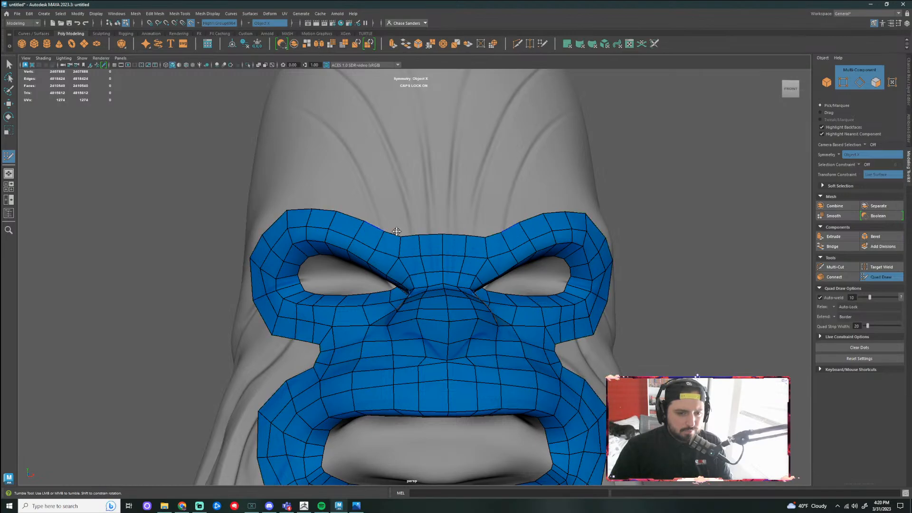
{"action": "scroll", "coordinate": [373, 223], "scroll_direction": "down", "scroll_amount": 5}
{"action": "left_click_drag", "start_coordinate": [504, 227], "coordinate": [480, 285], "text": "alt"}
{"action": "key", "text": "ctrl+z"}
Draw a mirrored strip of four quads above the eye loop, from the inner brow outwards
{"action": "middle_click_drag", "start_coordinate": [480, 285], "coordinate": [464, 296], "text": "alt"}
{"action": "mouse_move", "coordinate": [464, 296]}
{"action": "left_mouse_down", "text": "alt"}
{"action": "mouse_move", "coordinate": [428, 309]}
{"action": "mouse_move", "coordinate": [461, 312]}
{"action": "mouse_move", "coordinate": [408, 277]}
{"action": "mouse_move", "coordinate": [426, 271]}
{"action": "mouse_move", "coordinate": [476, 287]}
{"action": "left_mouse_up", "text": "alt"}
{"action": "scroll", "coordinate": [426, 272], "scroll_direction": "down", "scroll_amount": 3}
{"action": "scroll", "coordinate": [442, 275], "scroll_direction": "up", "scroll_amount": 3}
{"action": "scroll", "coordinate": [434, 245], "scroll_direction": "up", "scroll_amount": 2}
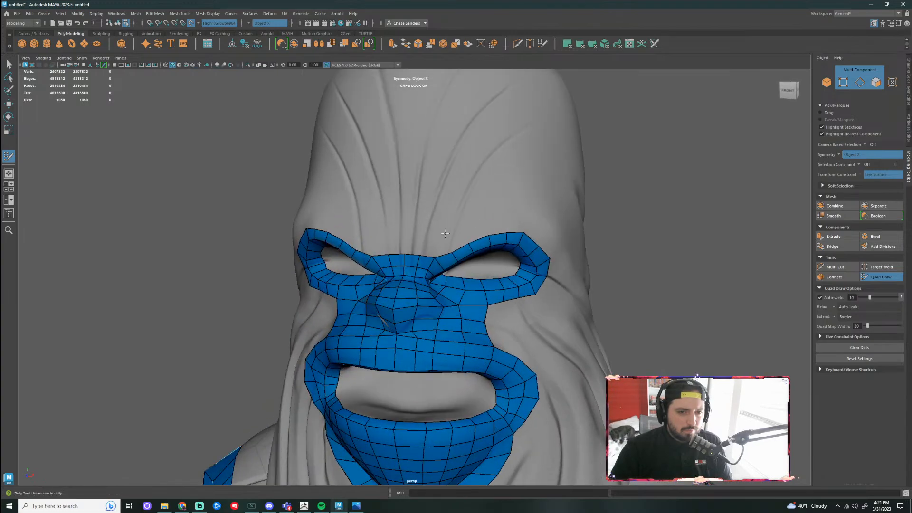
{"action": "left_click_drag", "start_coordinate": [425, 241], "coordinate": [439, 233]}
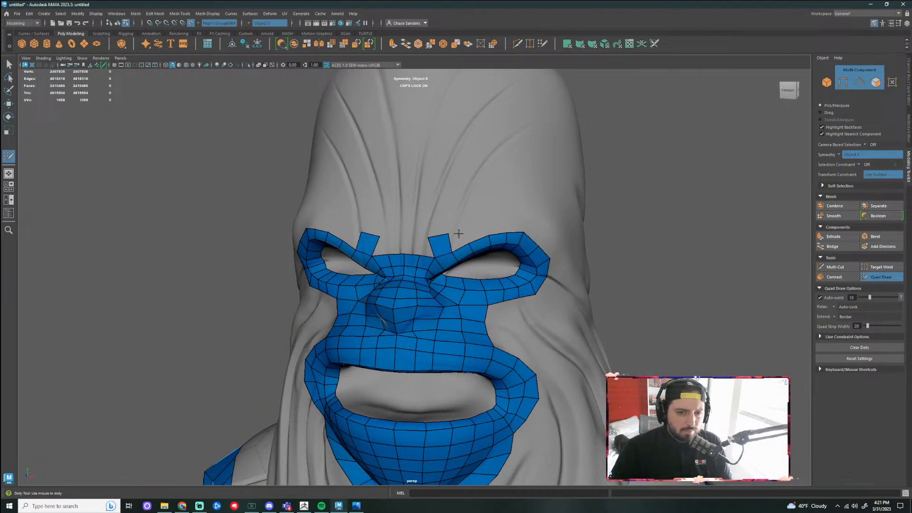
{"action": "left_click", "coordinate": [462, 232], "text": "shift"}
{"action": "left_click", "coordinate": [481, 233], "text": "shift"}
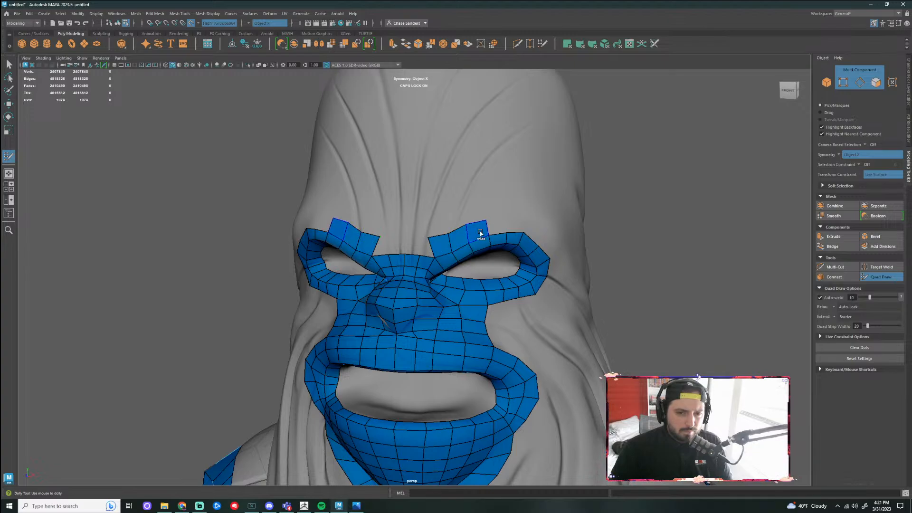
{"action": "left_click", "coordinate": [507, 214], "text": "shift"}
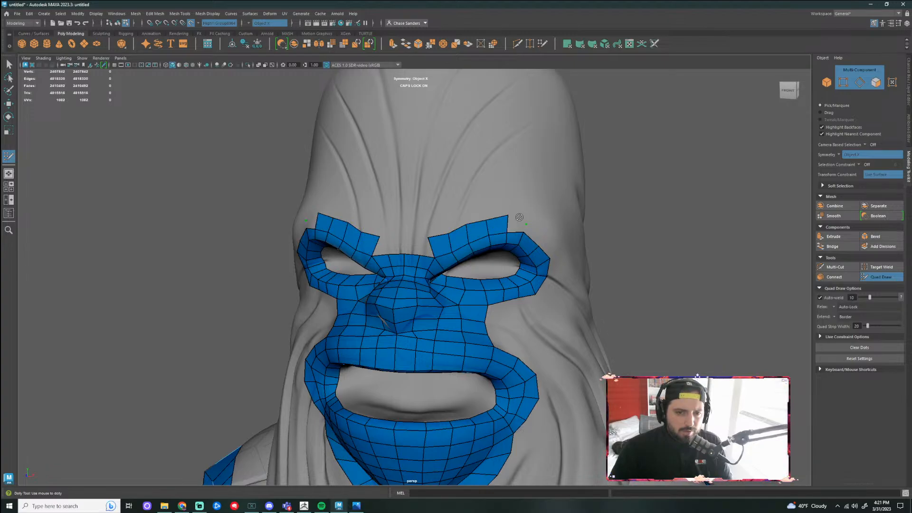
Remove the misplaced dot and continue the mirrored brow strip around the eye's outer corner with three quads
{"action": "key", "text": "ctrl+z"}
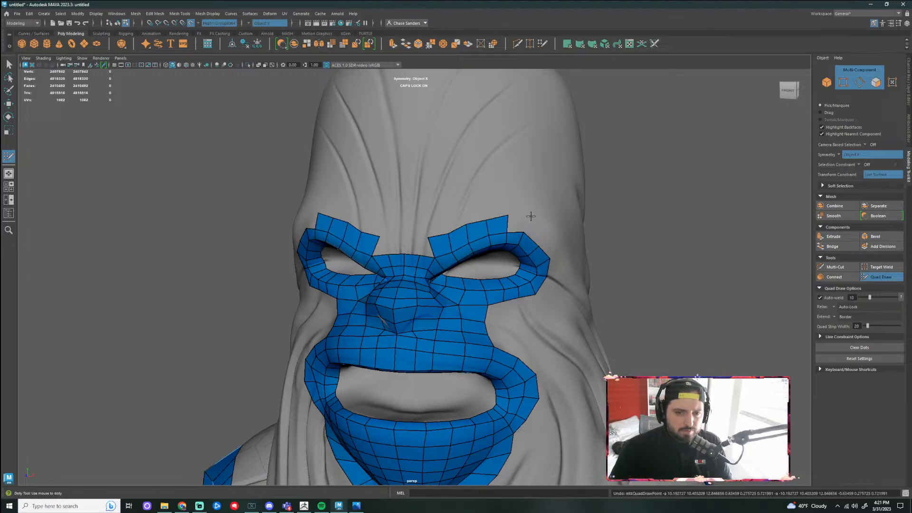
{"action": "left_click", "coordinate": [527, 220], "text": "shift"}
{"action": "left_click_drag", "start_coordinate": [527, 220], "coordinate": [468, 252], "text": "alt"}
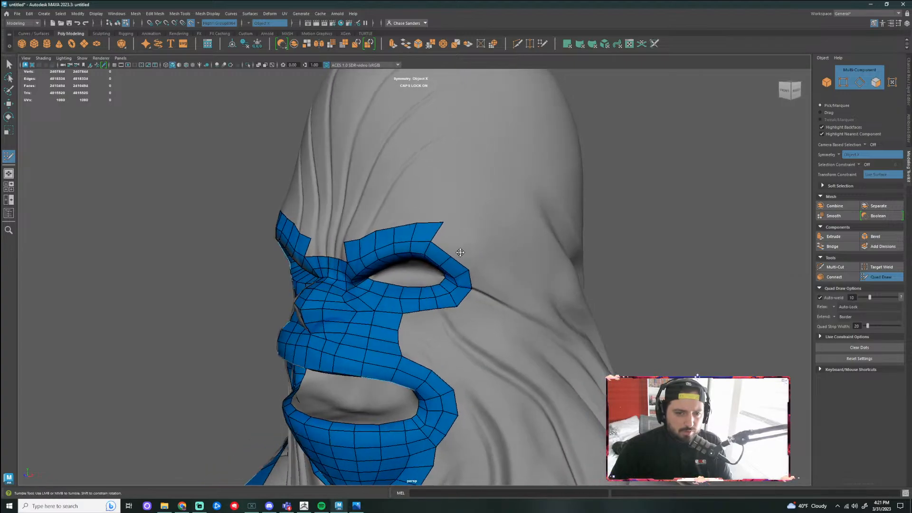
{"action": "left_click", "coordinate": [464, 244], "text": "shift"}
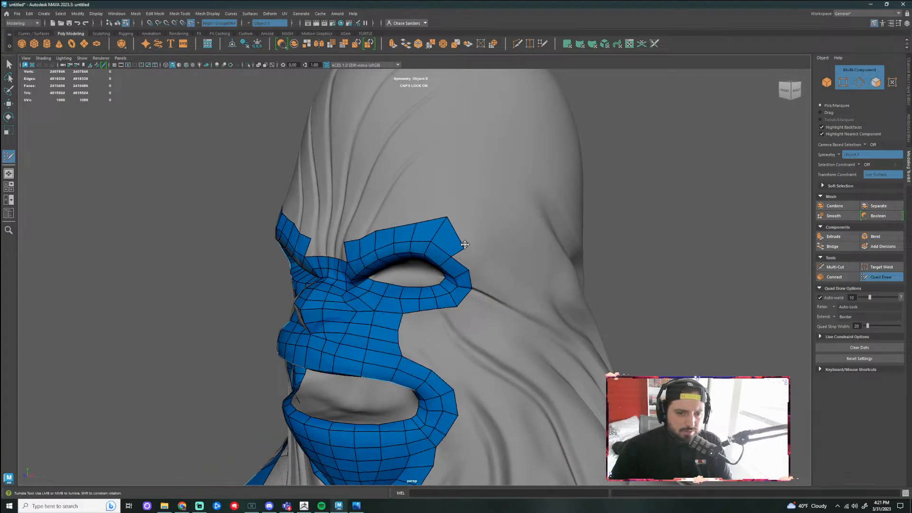
{"action": "mouse_move", "coordinate": [465, 244]}
{"action": "left_mouse_down", "text": "shift"}
{"action": "mouse_move", "coordinate": [441, 228]}
{"action": "mouse_move", "coordinate": [478, 268]}
{"action": "left_mouse_up", "text": "shift"}
{"action": "left_click", "coordinate": [475, 260], "text": "shift"}
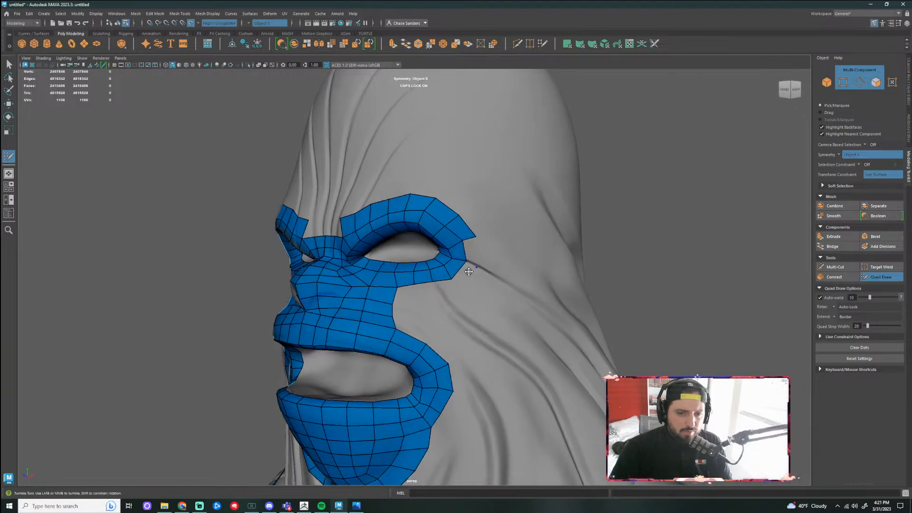
Continue the mirrored strip with five quads down around and under the eye loop until it joins the cheek faces
{"action": "left_click", "coordinate": [473, 261], "text": "shift"}
{"action": "left_click", "coordinate": [457, 290], "text": "shift"}
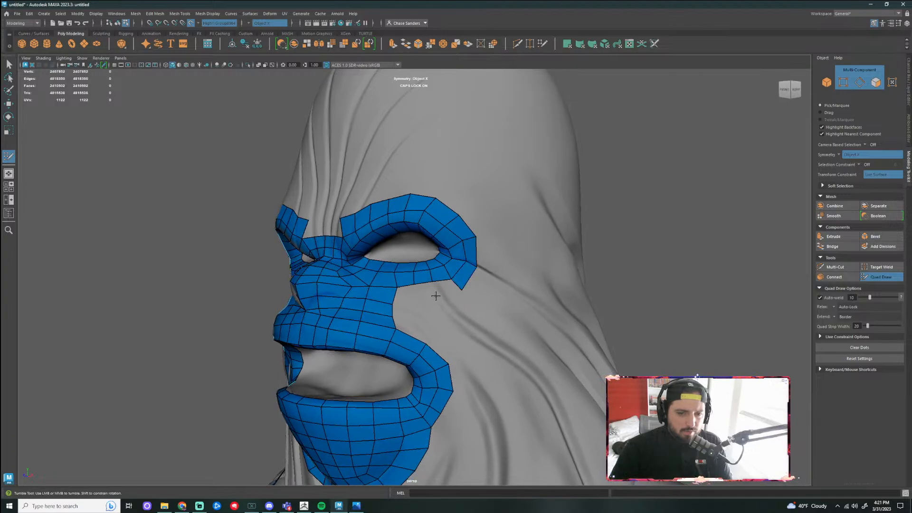
{"action": "left_click", "coordinate": [435, 296], "text": "shift"}
{"action": "left_click", "coordinate": [412, 297], "text": "shift"}
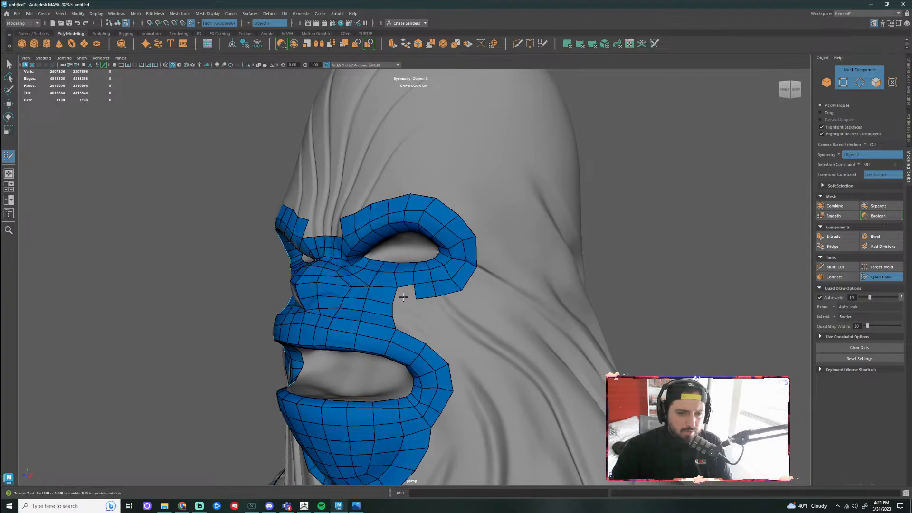
{"action": "left_click", "coordinate": [404, 297], "text": "shift"}
Fill the gap above the nose bridge with a row of four quads connecting both brow strips
{"action": "left_click_drag", "start_coordinate": [451, 320], "coordinate": [482, 328], "text": "alt"}
{"action": "scroll", "coordinate": [463, 242], "scroll_direction": "up", "scroll_amount": 3}
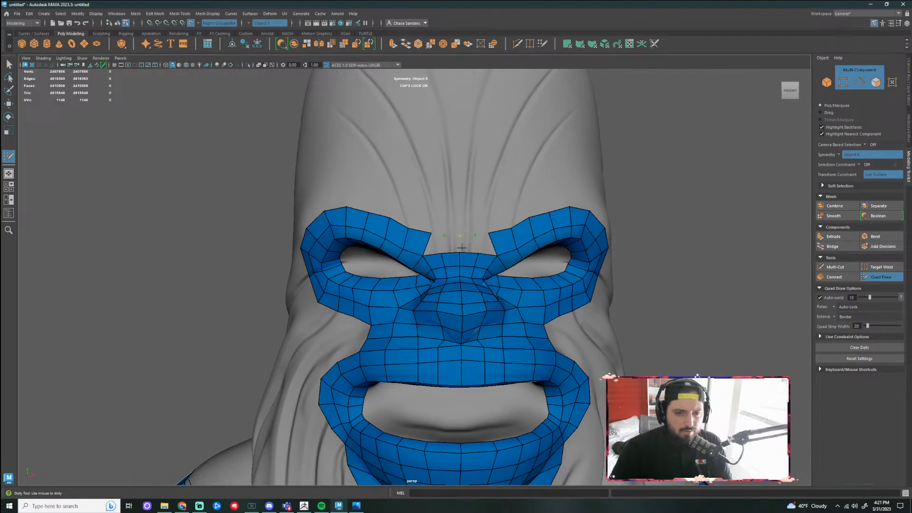
{"action": "left_click", "coordinate": [435, 245], "text": "shift"}
{"action": "left_click", "coordinate": [475, 245], "text": "shift"}
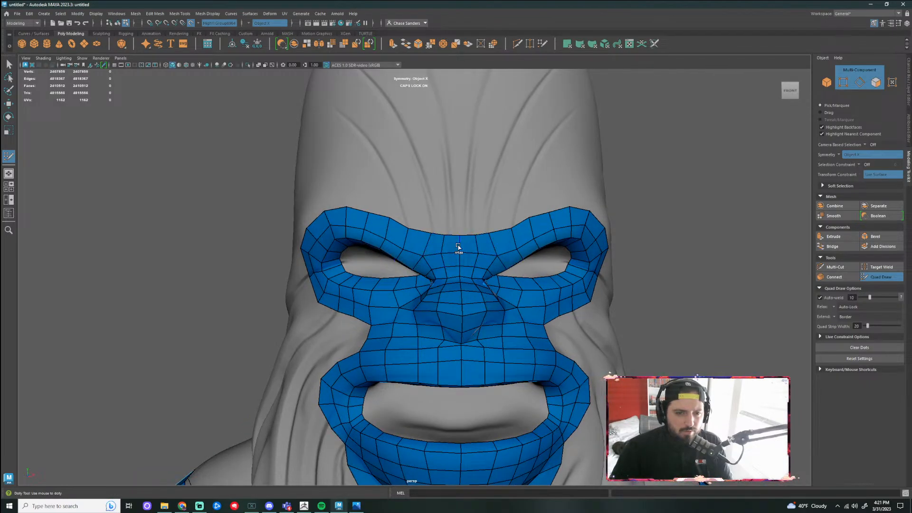
Relax the mirrored faces around the brow and the rows between the nose and upper lip
{"action": "mouse_move", "coordinate": [385, 228]}
{"action": "left_mouse_down", "text": "shift"}
{"action": "mouse_move", "coordinate": [326, 218]}
{"action": "mouse_move", "coordinate": [301, 261]}
{"action": "mouse_move", "coordinate": [309, 198]}
{"action": "left_mouse_up", "text": "shift"}
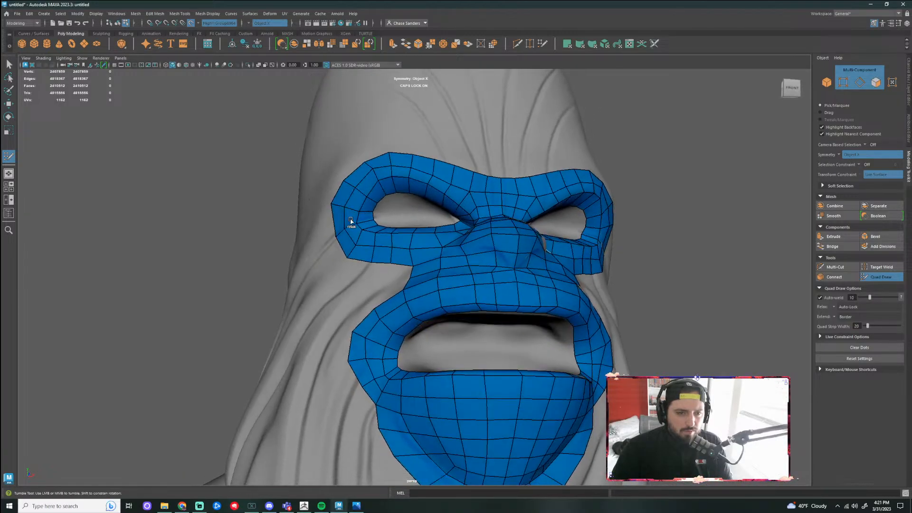
{"action": "left_click_drag", "start_coordinate": [662, 270], "coordinate": [491, 242], "text": "alt"}
{"action": "scroll", "coordinate": [642, 357], "scroll_direction": "down", "scroll_amount": 5}
{"action": "scroll", "coordinate": [486, 262], "scroll_direction": "up", "scroll_amount": 4}
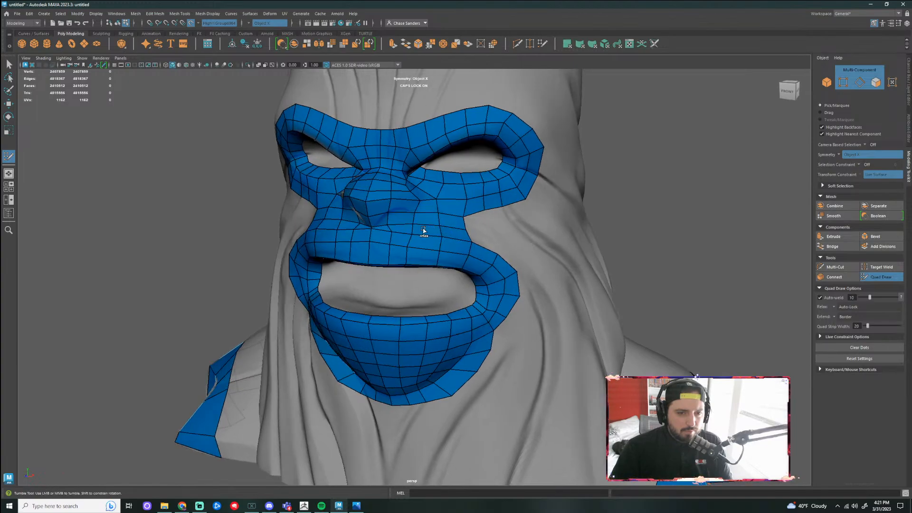
{"action": "mouse_move", "coordinate": [410, 235]}
{"action": "left_mouse_down", "text": "shift"}
{"action": "mouse_move", "coordinate": [418, 254]}
{"action": "mouse_move", "coordinate": [387, 241]}
{"action": "mouse_move", "coordinate": [310, 240]}
{"action": "left_mouse_up", "text": "shift"}
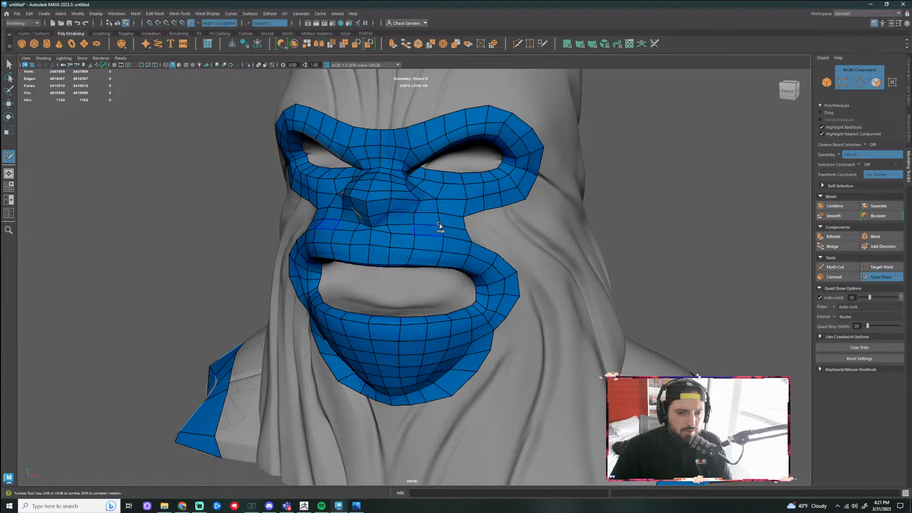
{"action": "mouse_move", "coordinate": [439, 226]}
{"action": "left_mouse_down", "text": "shift"}
{"action": "mouse_move", "coordinate": [551, 268]}
{"action": "mouse_move", "coordinate": [638, 286]}
{"action": "left_mouse_up", "text": "shift"}
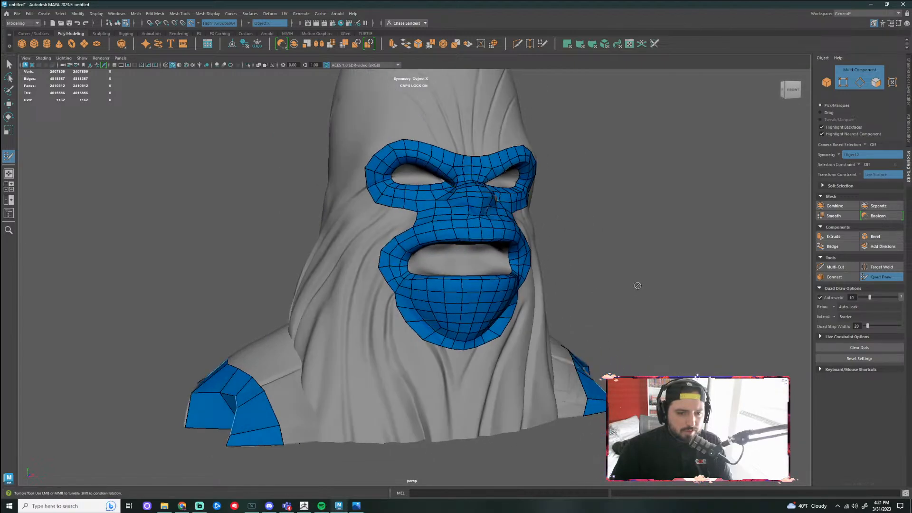
Fill the cheek gap between the eye surround and mouth loop with two mirrored columns of two quads
{"action": "left_click_drag", "start_coordinate": [602, 319], "coordinate": [625, 318], "text": "alt"}
{"action": "scroll", "coordinate": [482, 356], "scroll_direction": "up", "scroll_amount": 3}
{"action": "middle_click_drag", "start_coordinate": [482, 356], "coordinate": [388, 284], "text": "alt"}
{"action": "left_click_drag", "start_coordinate": [388, 284], "coordinate": [424, 279], "text": "alt"}
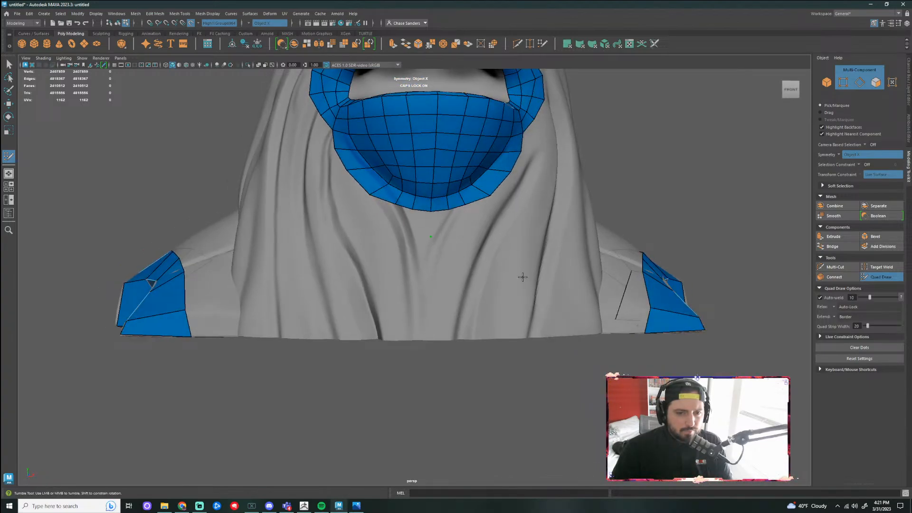
{"action": "right_click_drag", "start_coordinate": [655, 314], "coordinate": [604, 240], "text": "alt"}
{"action": "mouse_move", "coordinate": [604, 240]}
{"action": "left_mouse_down", "text": "alt"}
{"action": "mouse_move", "coordinate": [570, 247]}
{"action": "mouse_move", "coordinate": [601, 244]}
{"action": "left_mouse_up", "text": "alt"}
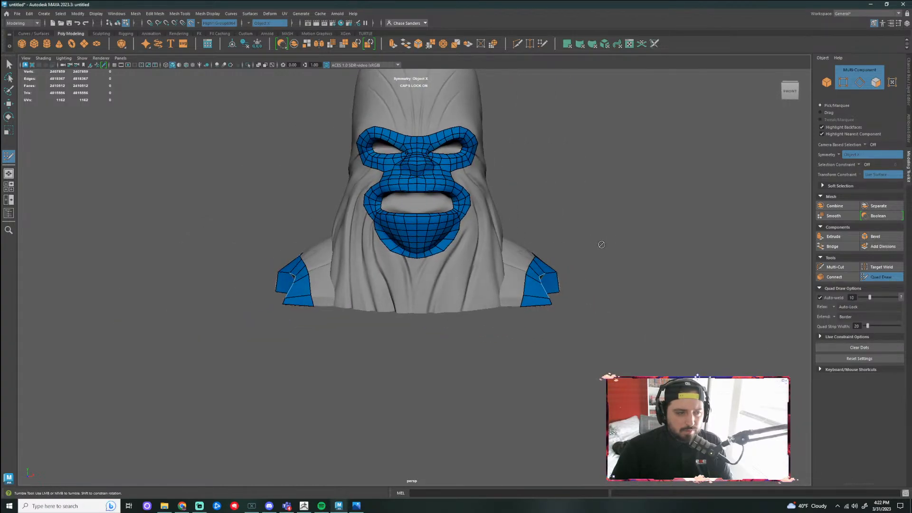
{"action": "left_click_drag", "start_coordinate": [555, 211], "coordinate": [475, 240], "text": "alt"}
{"action": "right_click_drag", "start_coordinate": [474, 240], "coordinate": [396, 219], "text": "alt"}
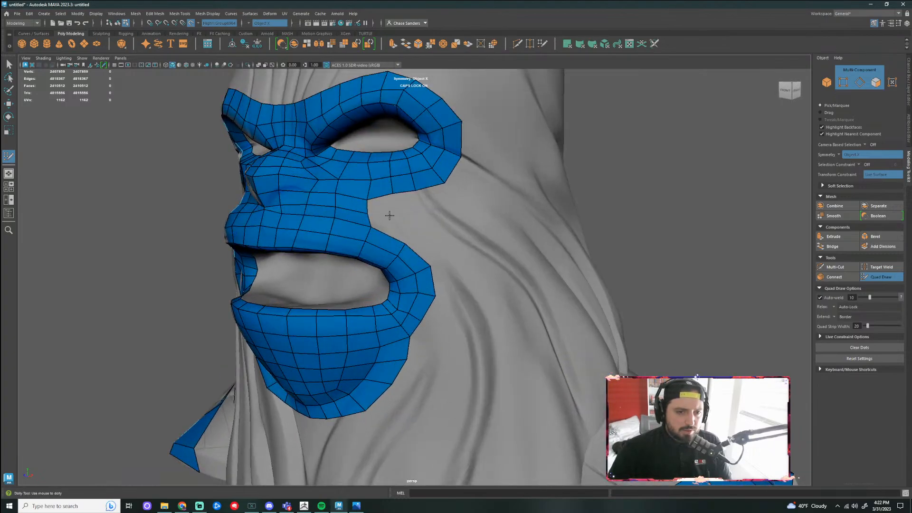
{"action": "left_click", "coordinate": [387, 204], "text": "shift"}
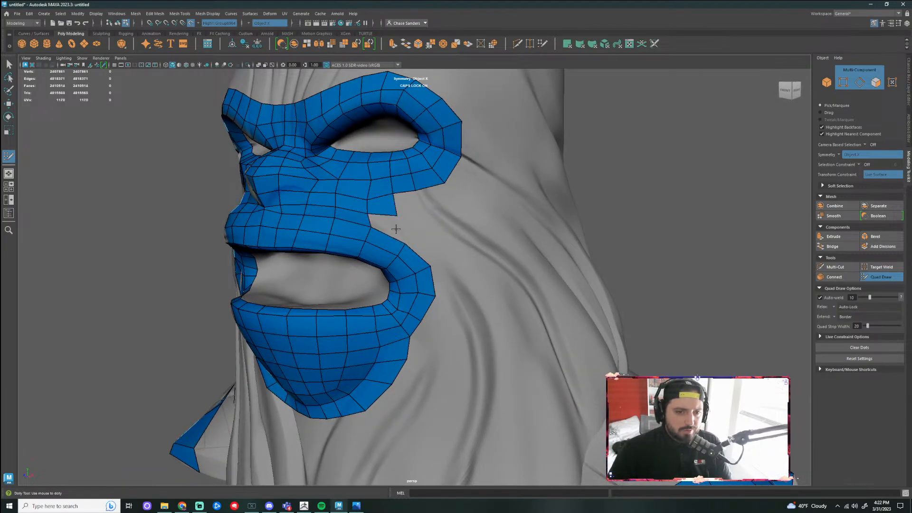
{"action": "left_click", "coordinate": [394, 228], "text": "shift"}
{"action": "left_click_drag", "start_coordinate": [505, 221], "coordinate": [400, 215], "text": "alt"}
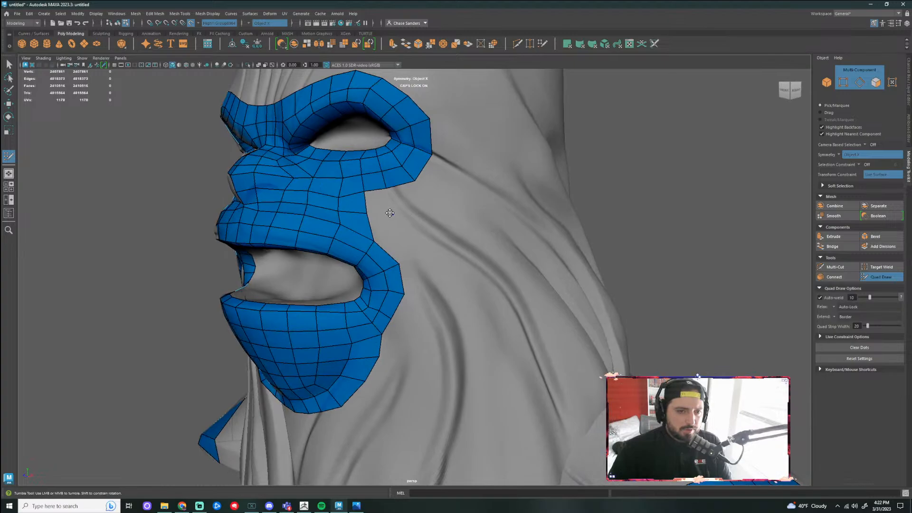
{"action": "left_click", "coordinate": [387, 213], "text": "shift"}
{"action": "left_click", "coordinate": [398, 239], "text": "shift"}
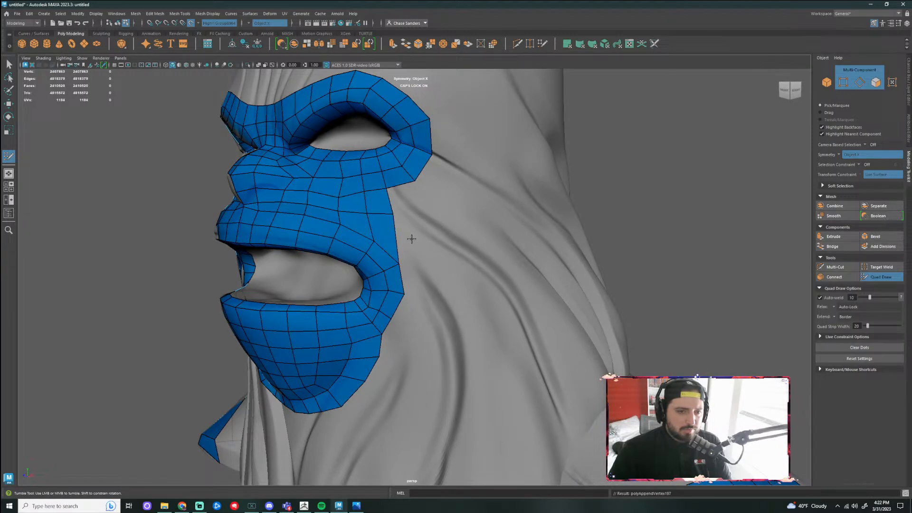
Undo the last cheek quad and continue the mirrored strip with two quads down towards the outer mouth corner
{"action": "scroll", "coordinate": [418, 240], "scroll_direction": "down", "scroll_amount": 4}
{"action": "mouse_move", "coordinate": [438, 243]}
{"action": "left_mouse_down", "text": "alt"}
{"action": "mouse_move", "coordinate": [427, 244]}
{"action": "mouse_move", "coordinate": [444, 244]}
{"action": "left_mouse_up", "text": "alt"}
{"action": "key", "text": "ctrl+z"}
{"action": "scroll", "coordinate": [434, 252], "scroll_direction": "up", "scroll_amount": 4}
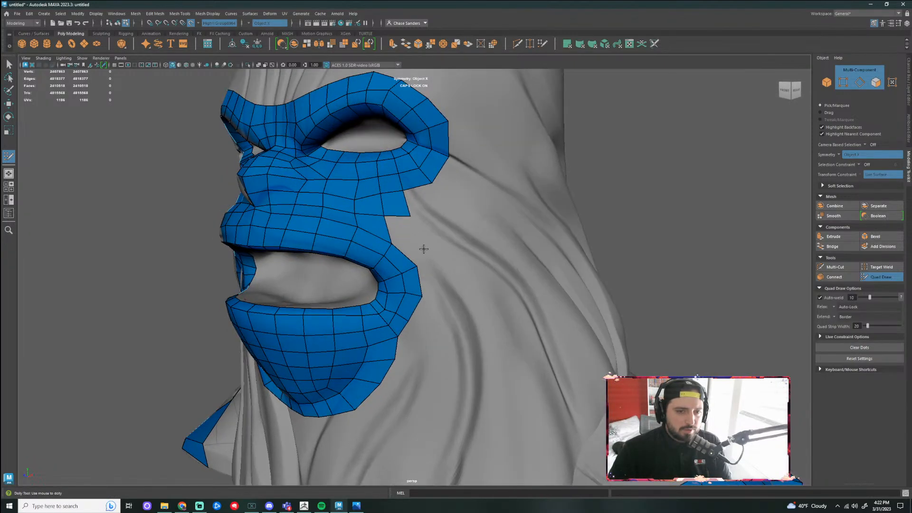
{"action": "scroll", "coordinate": [424, 249], "scroll_direction": "up", "scroll_amount": 2}
{"action": "left_click", "coordinate": [402, 217], "text": "shift"}
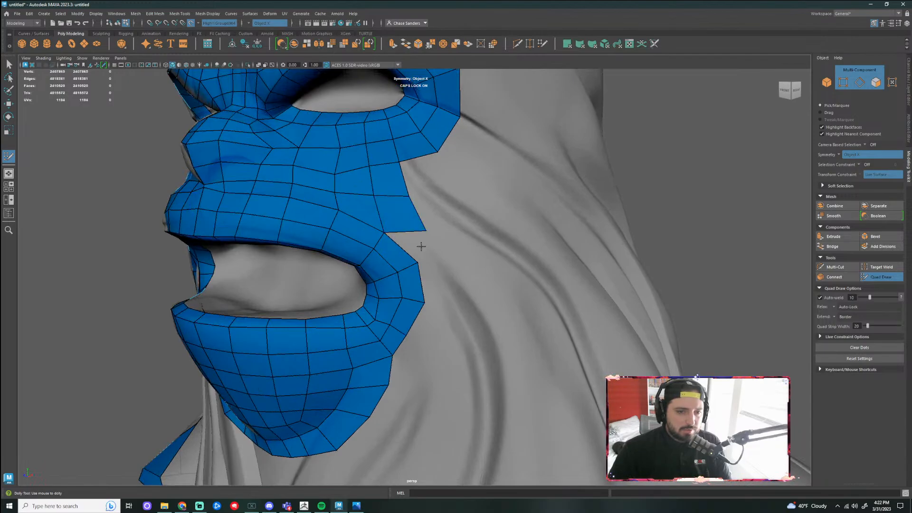
{"action": "left_click", "coordinate": [423, 248], "text": "shift"}
{"action": "scroll", "coordinate": [451, 256], "scroll_direction": "down", "scroll_amount": 4}
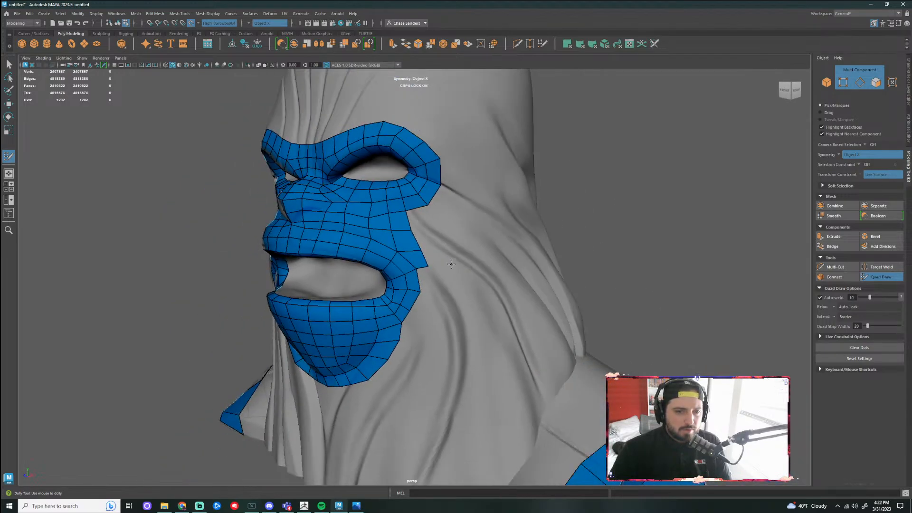
Continue the mirrored strip with three quads around the mouth corner to the chin faces and adjust its outer vertex
{"action": "left_click_drag", "start_coordinate": [452, 263], "coordinate": [532, 266], "text": "alt"}
{"action": "scroll", "coordinate": [312, 296], "scroll_direction": "up", "scroll_amount": 3}
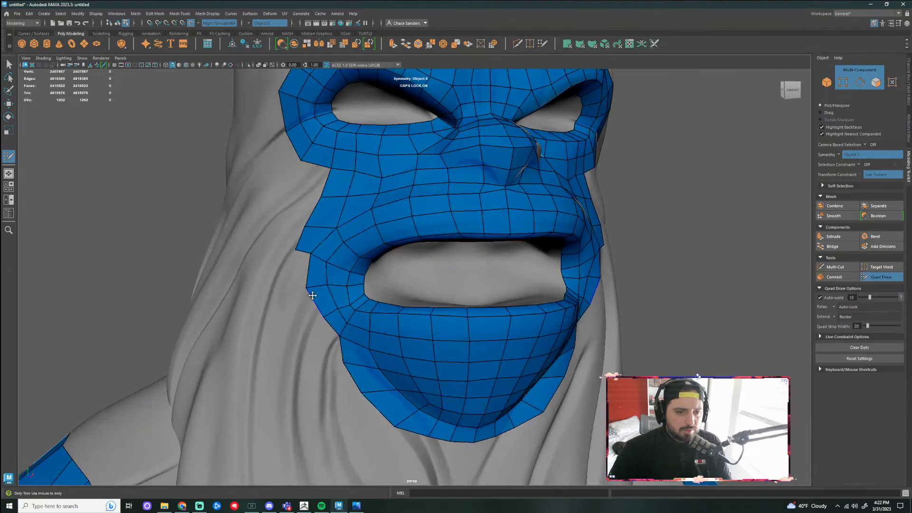
{"action": "left_click", "coordinate": [292, 292]}
{"action": "left_click", "coordinate": [301, 272], "text": "shift"}
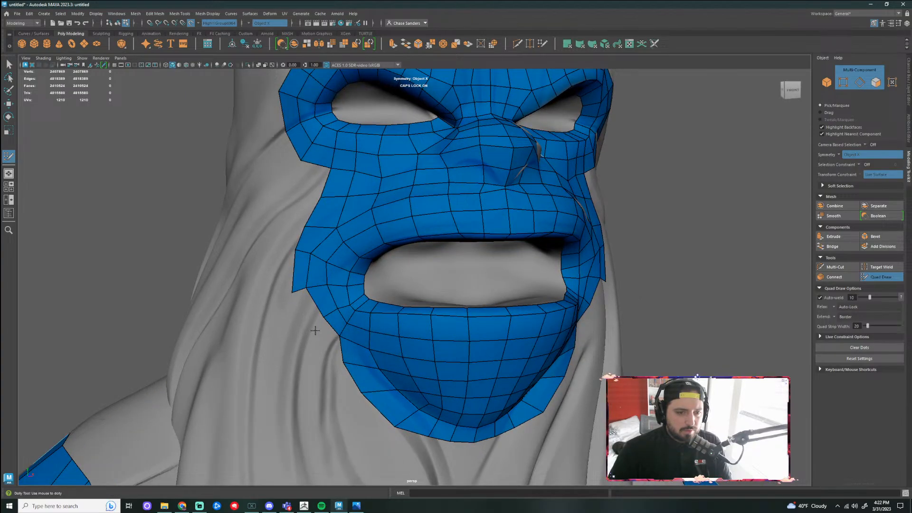
{"action": "left_click", "coordinate": [308, 319], "text": "shift"}
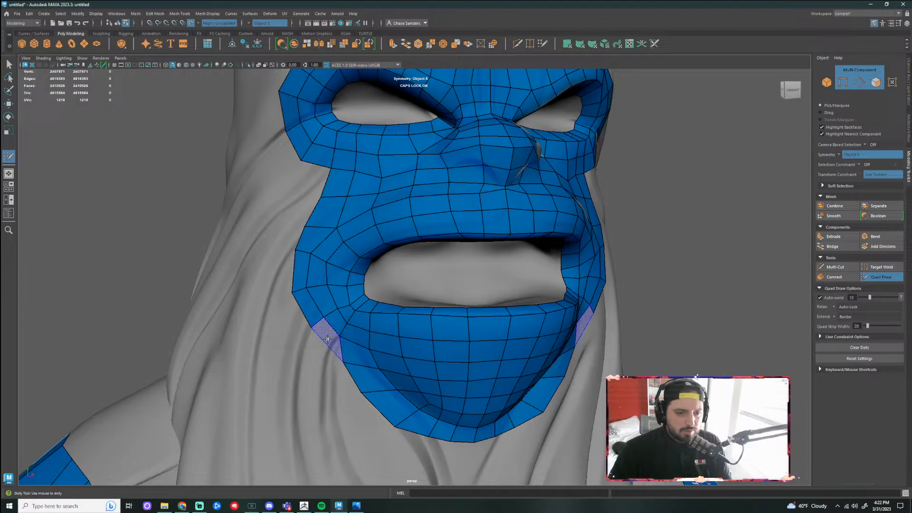
{"action": "left_click", "coordinate": [313, 328], "text": "shift"}
{"action": "mouse_move", "coordinate": [312, 328]}
{"action": "left_mouse_down"}
{"action": "mouse_move", "coordinate": [305, 334]}
{"action": "mouse_move", "coordinate": [280, 309]}
{"action": "mouse_move", "coordinate": [304, 312]}
{"action": "left_mouse_up"}
{"action": "scroll", "coordinate": [309, 327], "scroll_direction": "down", "scroll_amount": 7}
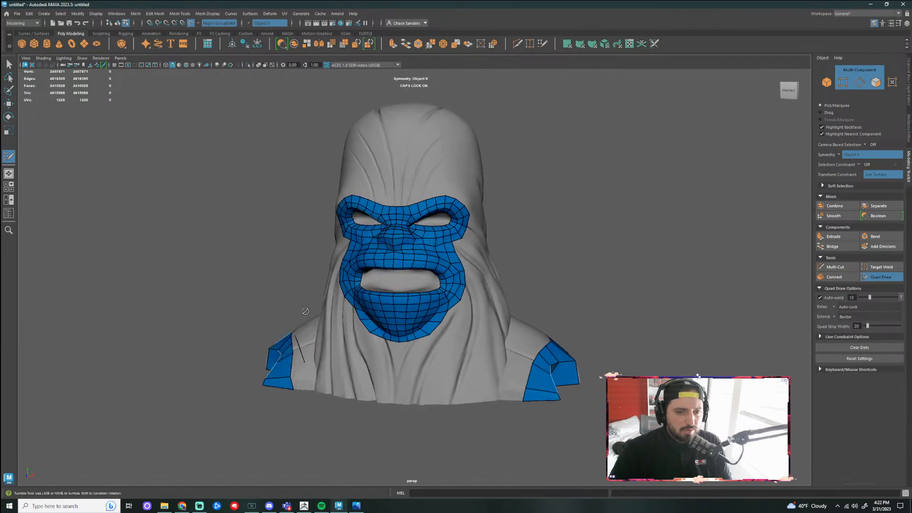
Draw a mirrored strip of four quads from the upper cheek around the eye's outer corner to the temple
{"action": "scroll", "coordinate": [305, 304], "scroll_direction": "down", "scroll_amount": 2}
{"action": "middle_click_drag", "start_coordinate": [308, 265], "coordinate": [327, 300], "text": "alt"}
{"action": "scroll", "coordinate": [328, 299], "scroll_direction": "up", "scroll_amount": 2}
{"action": "left_click_drag", "start_coordinate": [333, 297], "coordinate": [278, 293], "text": "alt"}
{"action": "right_click_drag", "start_coordinate": [278, 292], "coordinate": [424, 333], "text": "alt"}
{"action": "left_click", "coordinate": [396, 320], "text": "shift"}
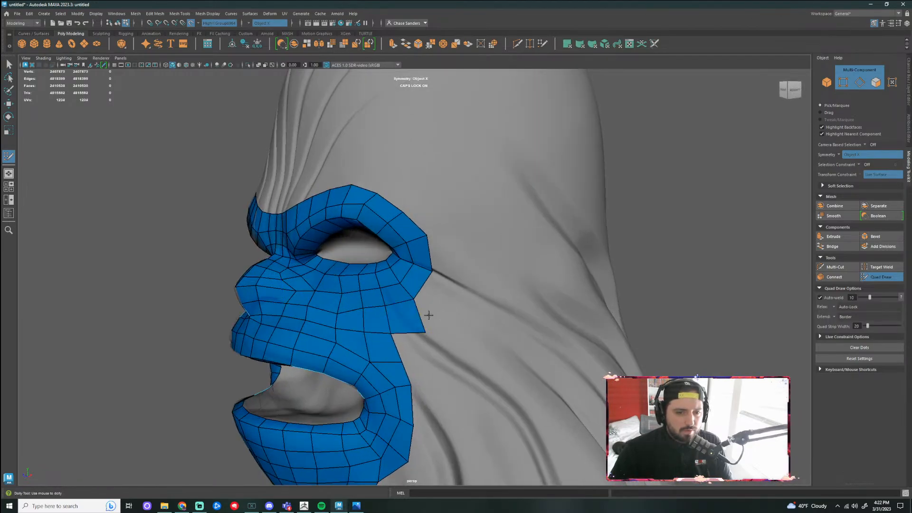
{"action": "left_click", "coordinate": [439, 299], "text": "shift"}
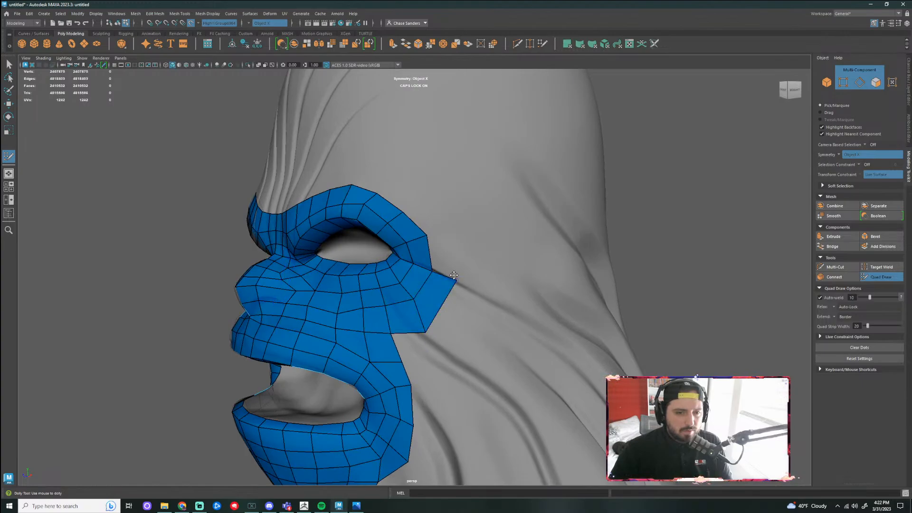
{"action": "left_click", "coordinate": [451, 226]}
{"action": "left_click", "coordinate": [440, 238], "text": "shift"}
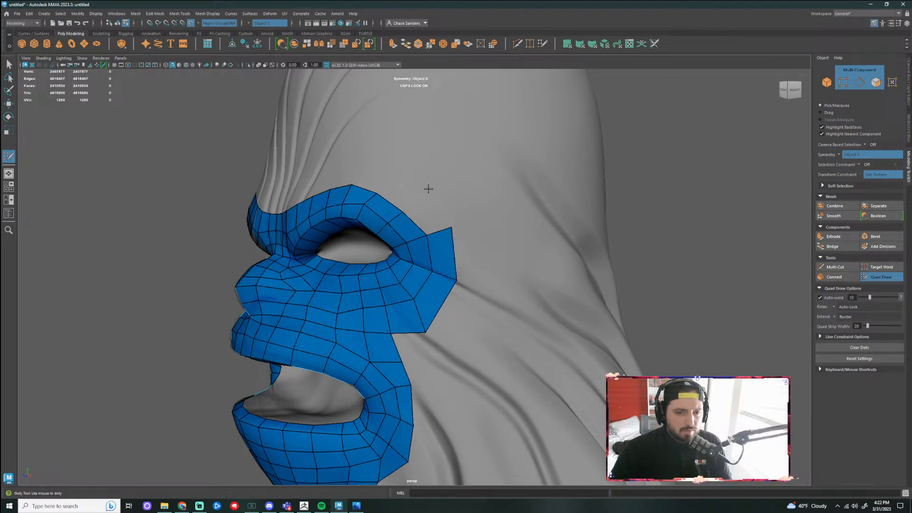
{"action": "left_click", "coordinate": [428, 188]}
{"action": "left_click", "coordinate": [422, 205], "text": "shift"}
Continue the mirrored strip with four quads above the brow, from the temple inwards
{"action": "left_click", "coordinate": [403, 170]}
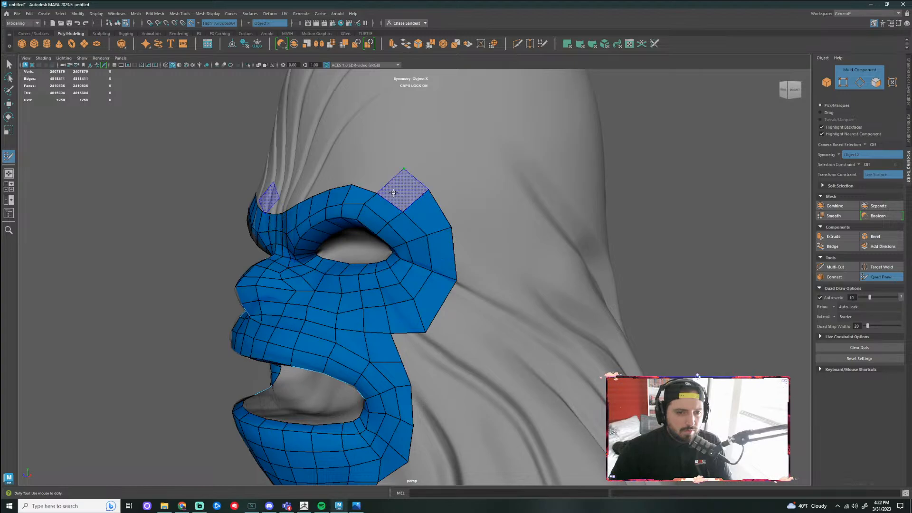
{"action": "left_click", "coordinate": [397, 192], "text": "shift"}
{"action": "left_click", "coordinate": [368, 149]}
{"action": "left_click", "coordinate": [385, 174], "text": "shift"}
{"action": "left_click_drag", "start_coordinate": [385, 173], "coordinate": [548, 178], "text": "alt"}
{"action": "left_click", "coordinate": [491, 188]}
{"action": "left_click", "coordinate": [503, 205], "text": "shift"}
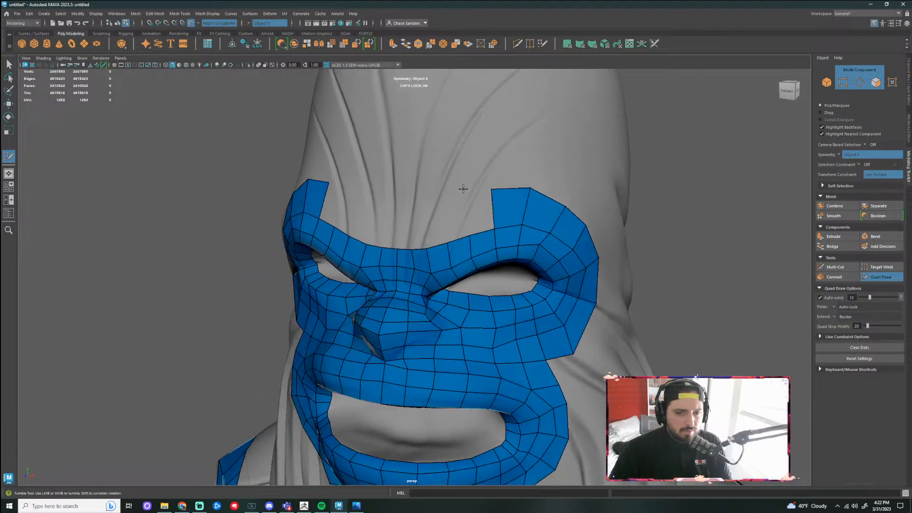
{"action": "left_click", "coordinate": [465, 192]}
{"action": "left_click", "coordinate": [476, 216], "text": "shift"}
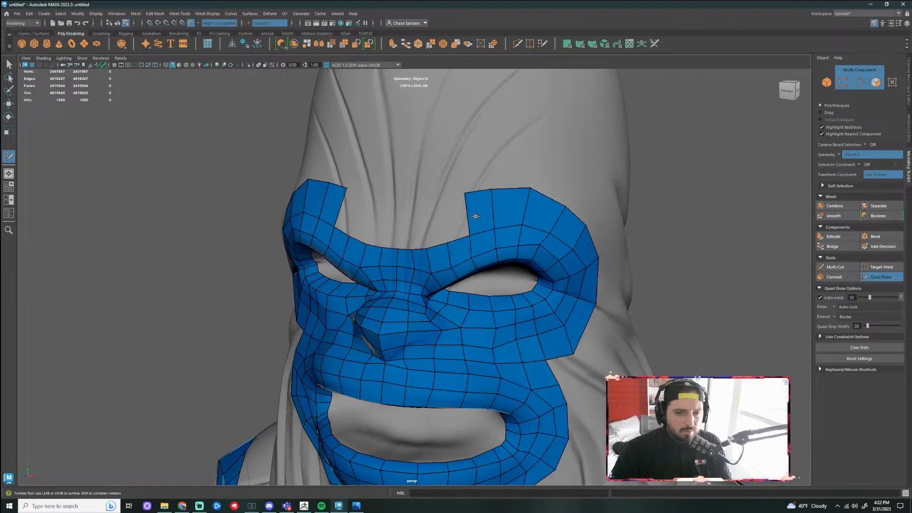
Close the strip across the middle of the brow with four more mirrored quads and adjust its centre vertex
{"action": "left_click", "coordinate": [446, 214], "text": "shift"}
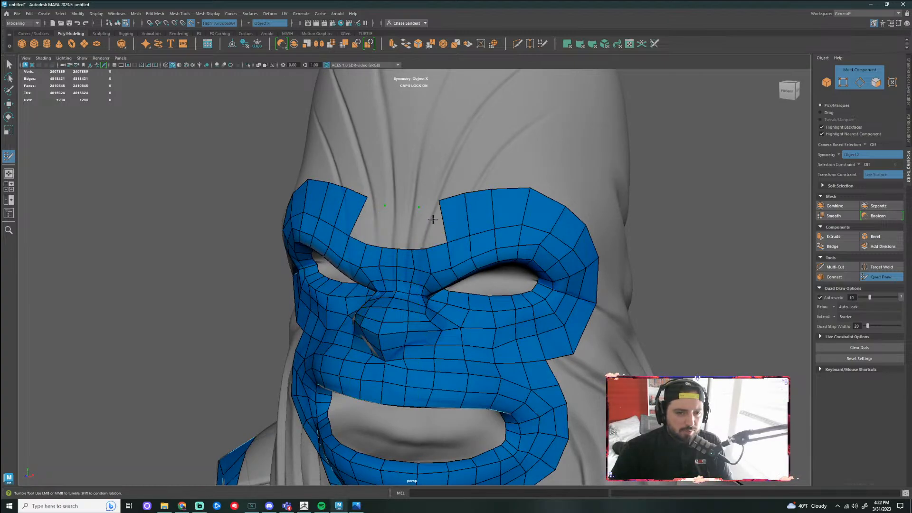
{"action": "left_click", "coordinate": [422, 222], "text": "shift"}
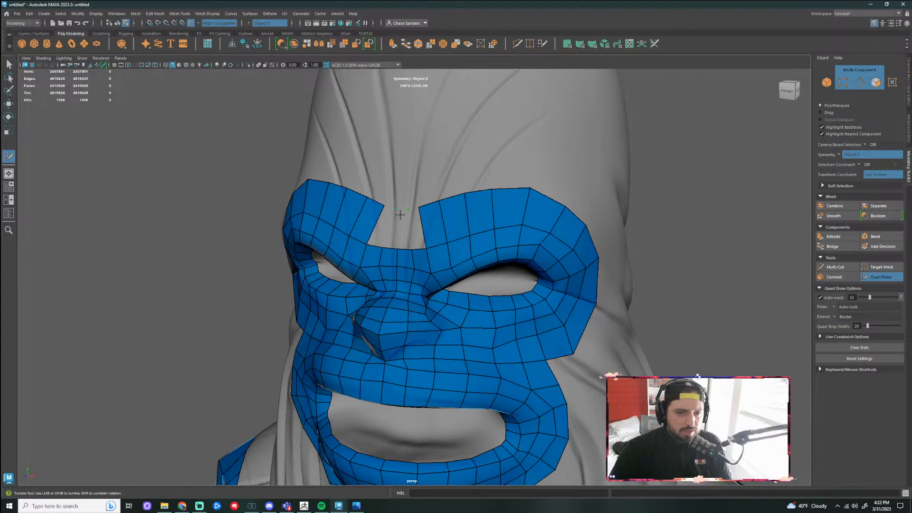
{"action": "left_click", "coordinate": [381, 228], "text": "shift"}
{"action": "key", "text": "ctrl+z"}
{"action": "scroll", "coordinate": [373, 214], "scroll_direction": "up", "scroll_amount": 3}
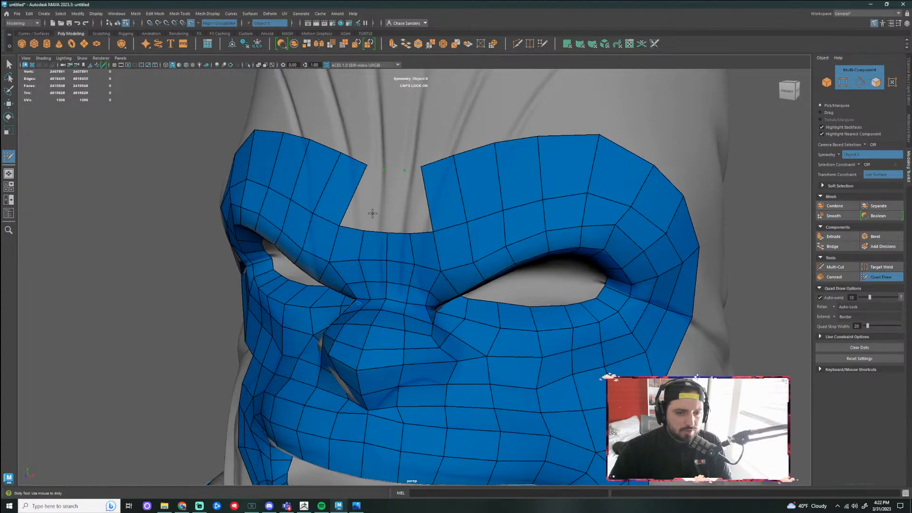
{"action": "left_click_drag", "start_coordinate": [372, 213], "coordinate": [419, 194], "text": "alt"}
{"action": "left_click", "coordinate": [448, 192], "text": "shift"}
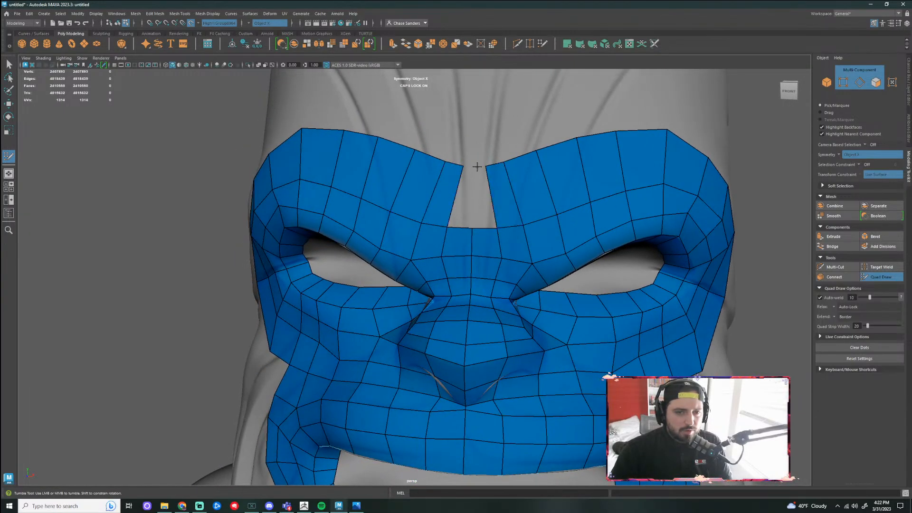
{"action": "left_click", "coordinate": [475, 191], "text": "shift"}
{"action": "mouse_move", "coordinate": [463, 166]}
{"action": "left_mouse_down"}
{"action": "mouse_move", "coordinate": [378, 151]}
{"action": "mouse_move", "coordinate": [364, 157]}
{"action": "mouse_move", "coordinate": [432, 177]}
{"action": "mouse_move", "coordinate": [510, 182]}
{"action": "mouse_move", "coordinate": [447, 187]}
{"action": "mouse_move", "coordinate": [283, 169]}
{"action": "mouse_move", "coordinate": [493, 174]}
{"action": "left_mouse_up"}
{"action": "scroll", "coordinate": [542, 182], "scroll_direction": "down", "scroll_amount": 10}
{"action": "left_click_drag", "start_coordinate": [604, 195], "coordinate": [594, 190], "text": "alt"}
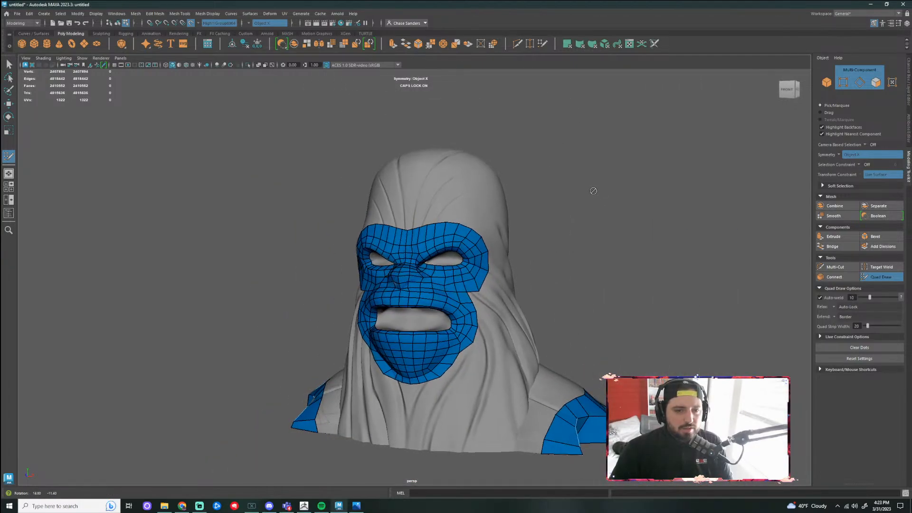
Place two rows of mirrored dots across the upper forehead and fill them into a separate band of four quads
{"action": "scroll", "coordinate": [551, 266], "scroll_direction": "up", "scroll_amount": 5}
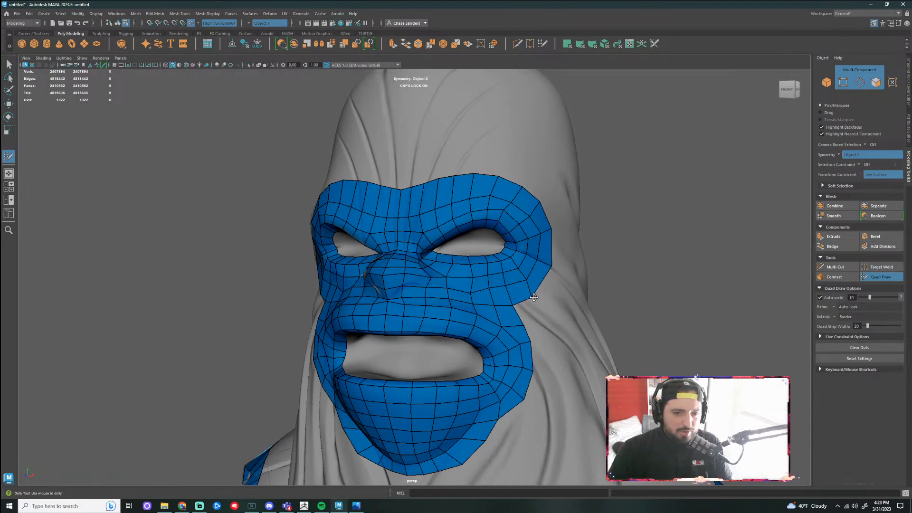
{"action": "scroll", "coordinate": [600, 263], "scroll_direction": "down", "scroll_amount": 5}
{"action": "left_click_drag", "start_coordinate": [599, 264], "coordinate": [600, 242], "text": "alt"}
{"action": "scroll", "coordinate": [613, 256], "scroll_direction": "up", "scroll_amount": 5}
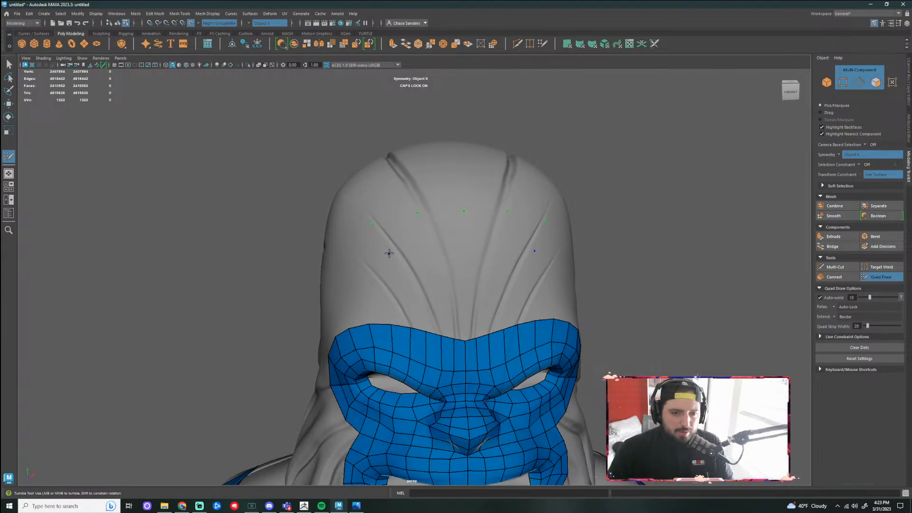
{"action": "left_click", "coordinate": [404, 240], "text": "shift"}
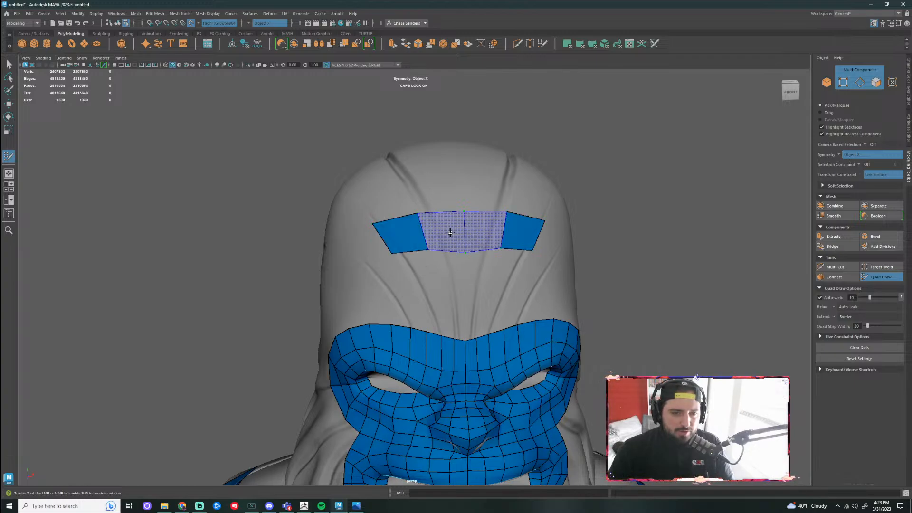
{"action": "left_click", "coordinate": [449, 232], "text": "shift"}
Extend the forehead band with a quad at each end, split the end quads with an edge loop and relax them
{"action": "middle_click_drag", "start_coordinate": [553, 290], "coordinate": [557, 249], "text": "alt"}
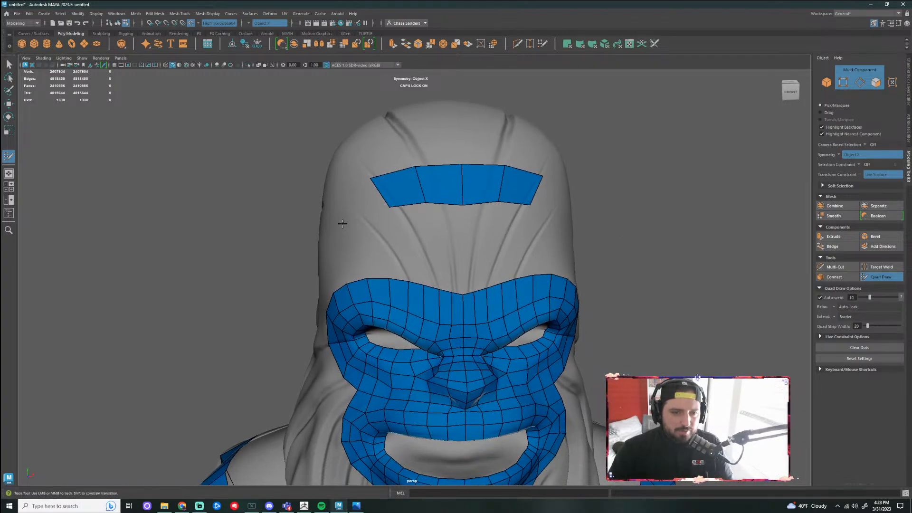
{"action": "left_click", "coordinate": [358, 199], "text": "shift"}
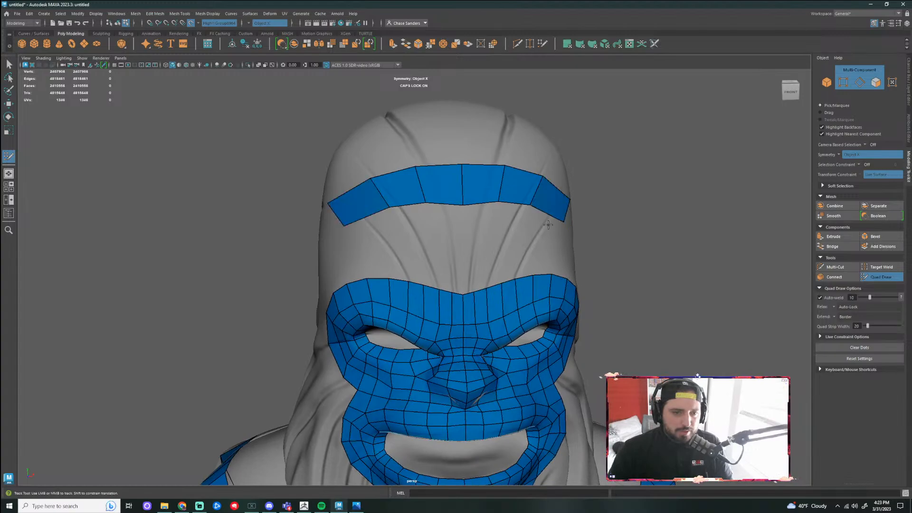
{"action": "left_click_drag", "start_coordinate": [642, 229], "coordinate": [566, 235], "text": "alt"}
{"action": "scroll", "coordinate": [538, 239], "scroll_direction": "down", "scroll_amount": 1}
{"action": "left_click_drag", "start_coordinate": [422, 257], "coordinate": [532, 253], "text": "alt"}
{"action": "left_click", "coordinate": [450, 219], "text": "ctrl"}
{"action": "mouse_move", "coordinate": [474, 222]}
{"action": "left_mouse_down", "text": "shift"}
{"action": "mouse_move", "coordinate": [387, 216]}
{"action": "mouse_move", "coordinate": [360, 224]}
{"action": "mouse_move", "coordinate": [355, 216]}
{"action": "mouse_move", "coordinate": [447, 218]}
{"action": "left_mouse_up", "text": "shift"}
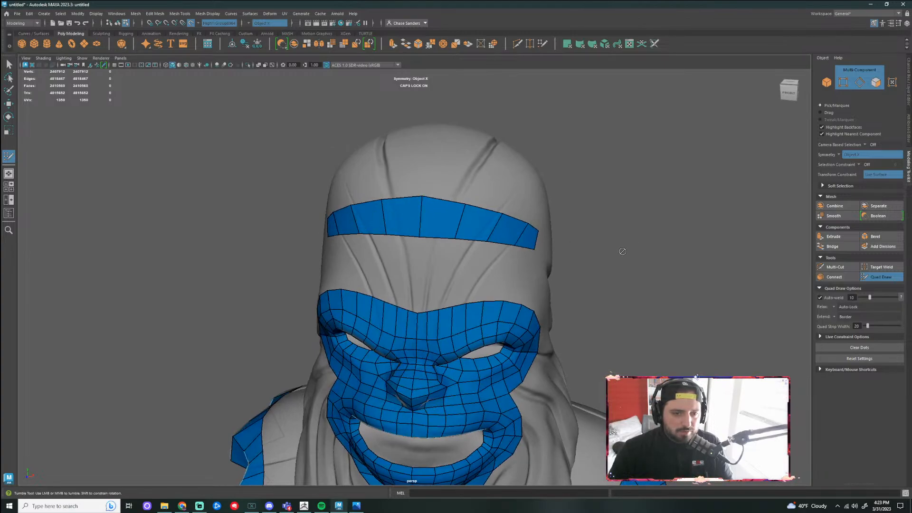
{"action": "scroll", "coordinate": [623, 251], "scroll_direction": "up", "scroll_amount": 2}
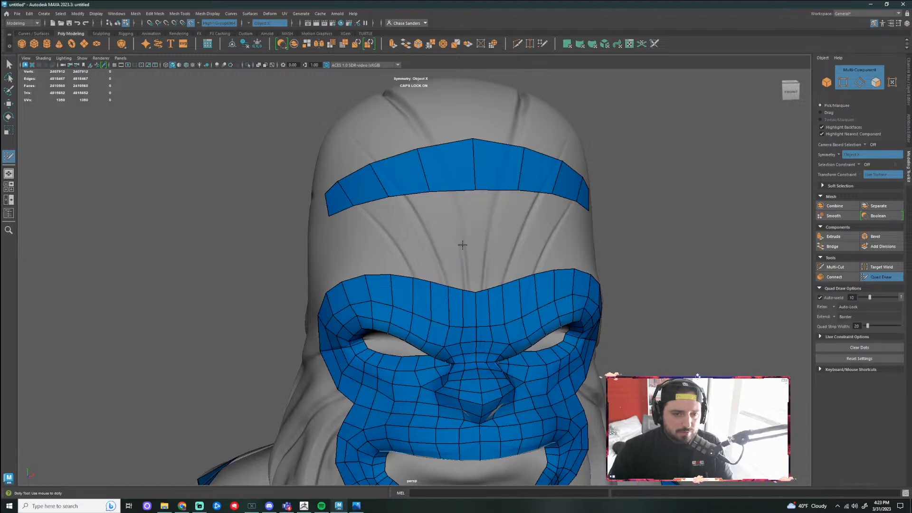
Insert a mirrored edge loop beside the forehead band's centre line and bridge the band's middle down to the brow with quads
{"action": "left_click", "coordinate": [457, 188], "text": "ctrl"}
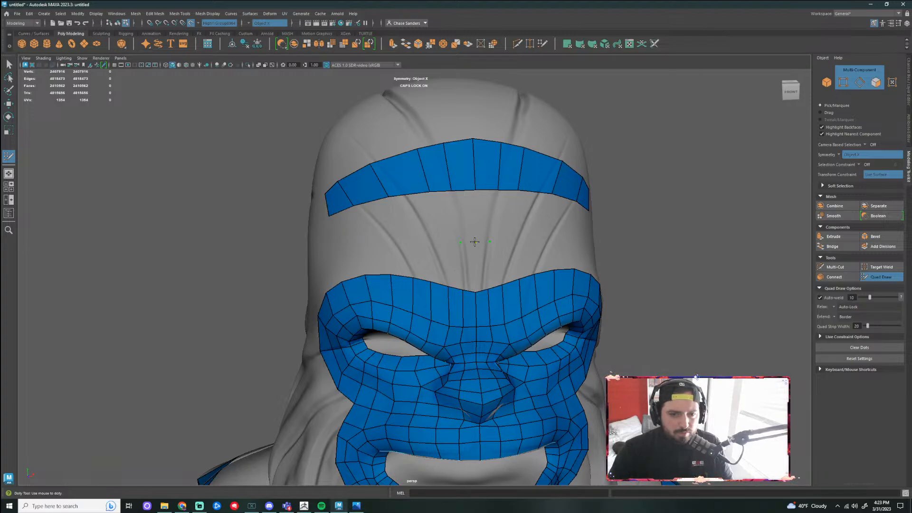
{"action": "left_click", "coordinate": [471, 267], "text": "shift"}
{"action": "left_click", "coordinate": [467, 217], "text": "shift"}
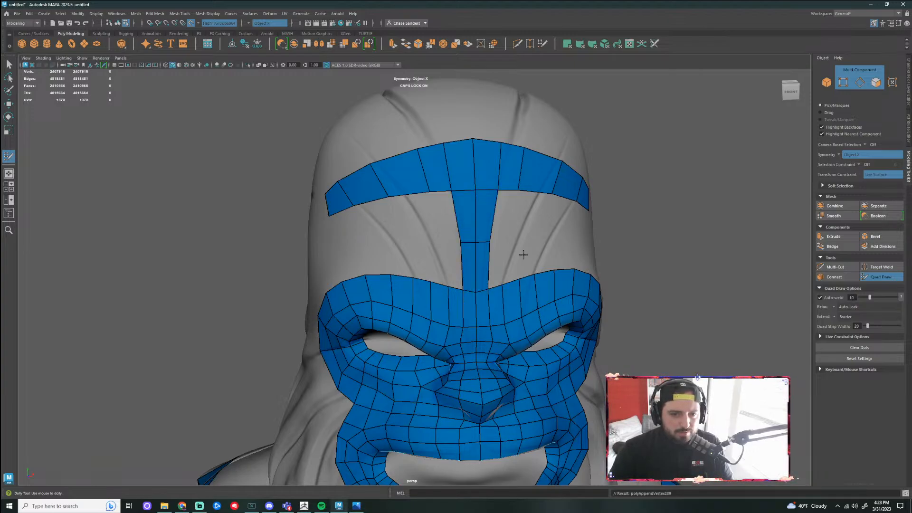
Widen the central forehead bridge with two more columns of mirrored quads on each side, between the band and the brow
{"action": "left_click_drag", "start_coordinate": [542, 239], "coordinate": [475, 230], "text": "alt"}
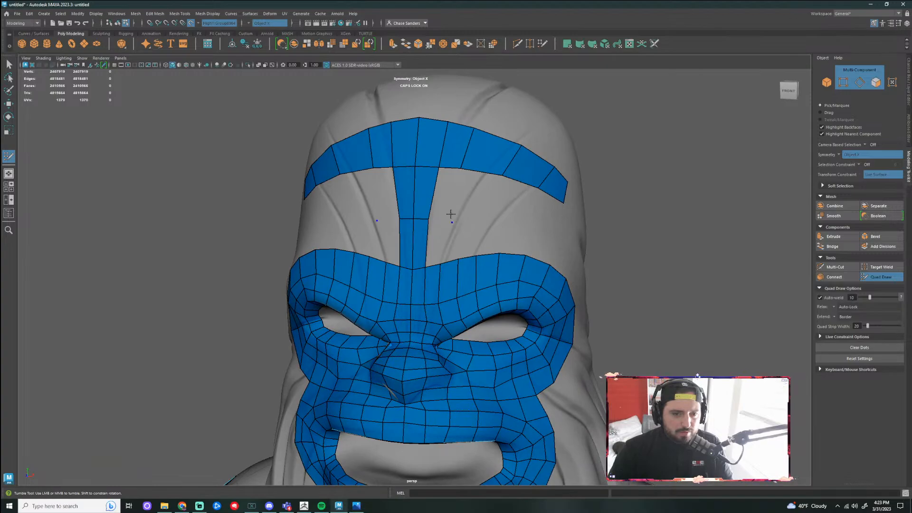
{"action": "left_click", "coordinate": [451, 214], "text": "shift"}
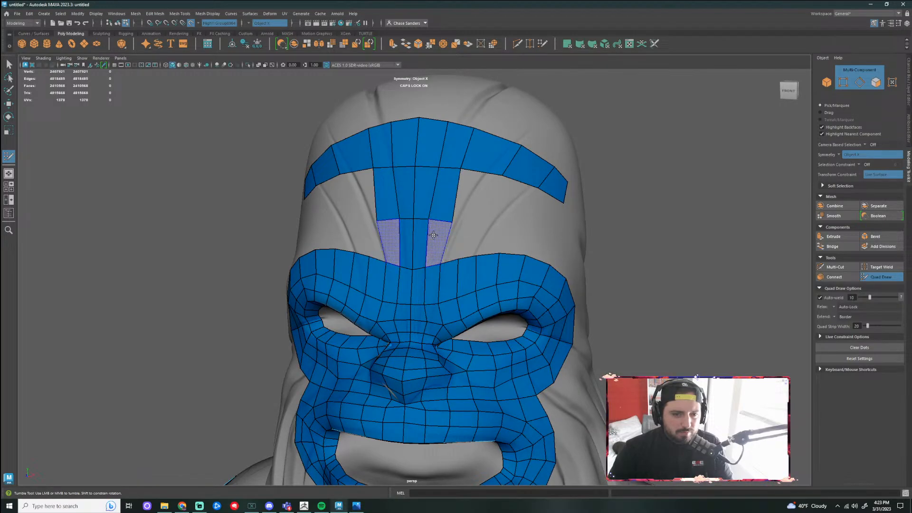
{"action": "left_click", "coordinate": [433, 235], "text": "shift"}
{"action": "left_click", "coordinate": [480, 199], "text": "shift"}
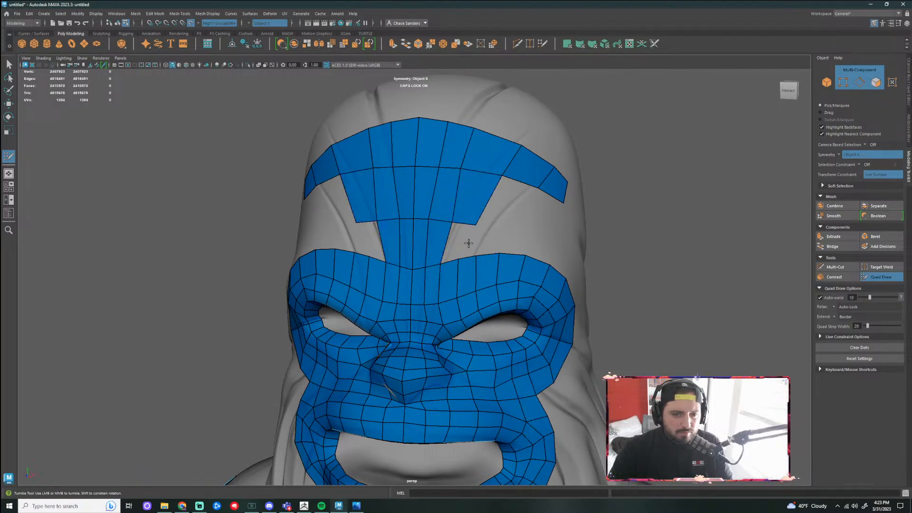
{"action": "key", "text": "ctrl+z"}
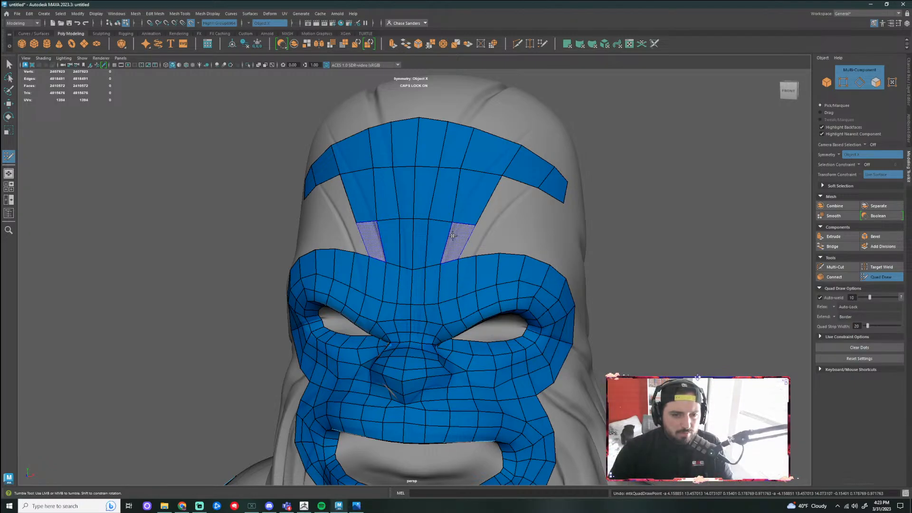
{"action": "left_click", "coordinate": [456, 237], "text": "shift"}
Relax the vertices along the forehead band so its edges are spaced more evenly
{"action": "left_click_drag", "start_coordinate": [491, 233], "coordinate": [486, 239], "text": "alt"}
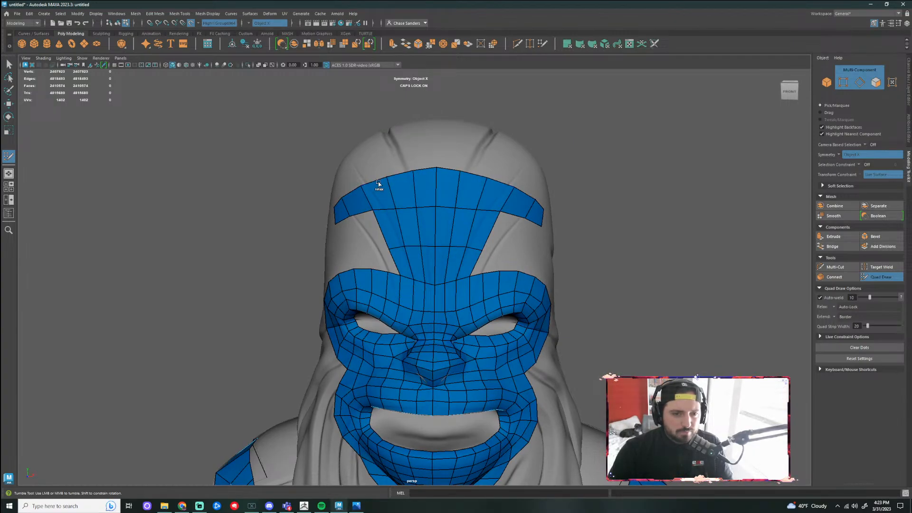
{"action": "mouse_move", "coordinate": [378, 181]}
{"action": "left_mouse_down", "text": "shift"}
{"action": "mouse_move", "coordinate": [423, 194]}
{"action": "mouse_move", "coordinate": [366, 209]}
{"action": "left_mouse_up", "text": "shift"}
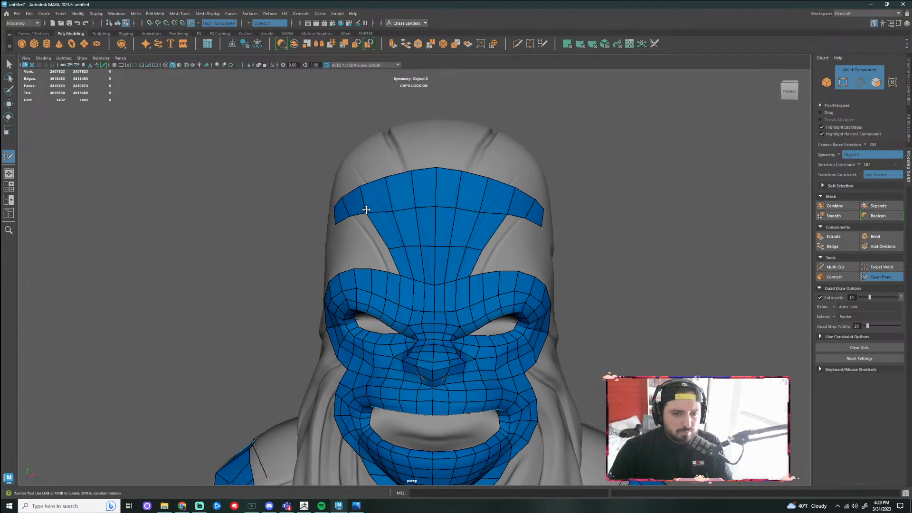
{"action": "scroll", "coordinate": [444, 204], "scroll_direction": "down", "scroll_amount": 2}
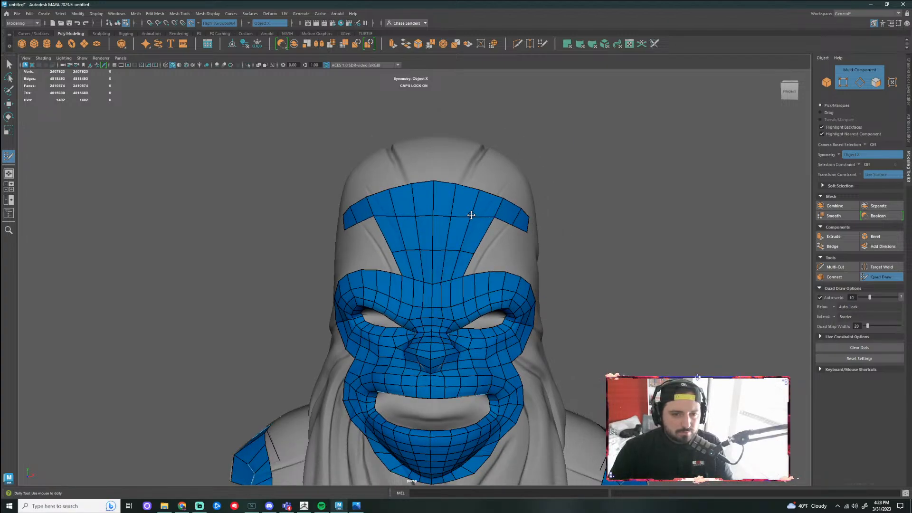
Fill a row of mirrored quads along the top of the brow, from the temple inwards to the central forehead patch
{"action": "scroll", "coordinate": [585, 252], "scroll_direction": "down", "scroll_amount": 3}
{"action": "left_click_drag", "start_coordinate": [584, 252], "coordinate": [518, 252], "text": "alt"}
{"action": "left_click_drag", "start_coordinate": [524, 232], "coordinate": [594, 279], "text": "alt"}
{"action": "right_click_drag", "start_coordinate": [595, 279], "coordinate": [501, 245], "text": "alt"}
{"action": "left_click_drag", "start_coordinate": [501, 245], "coordinate": [643, 233], "text": "alt"}
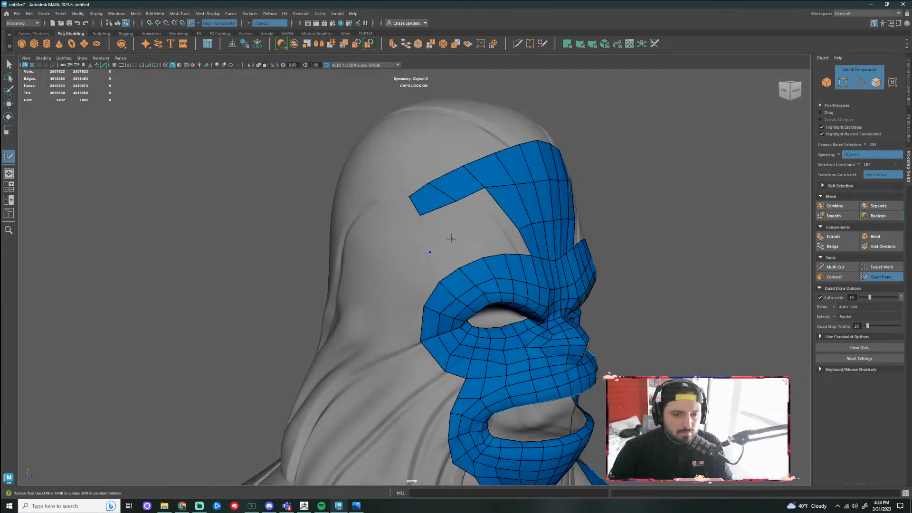
{"action": "left_click", "coordinate": [451, 260], "text": "shift"}
{"action": "left_click", "coordinate": [434, 223], "text": "shift"}
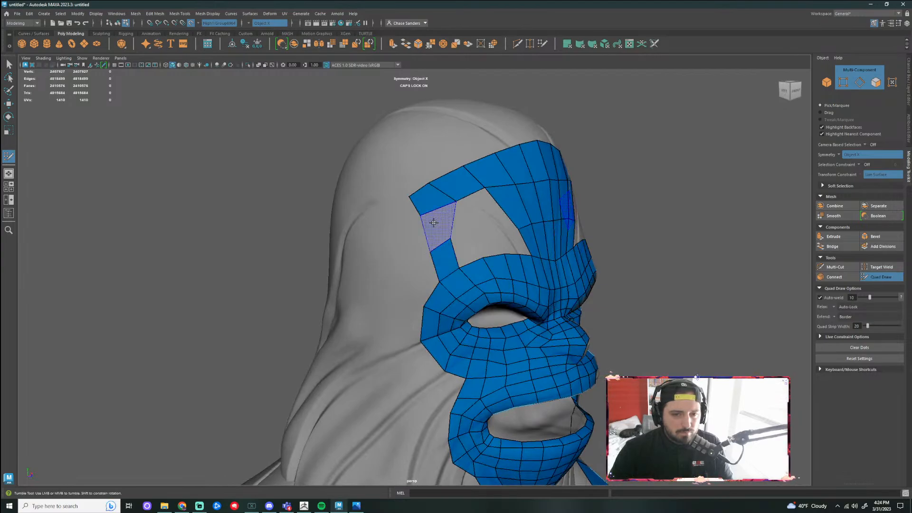
{"action": "mouse_move", "coordinate": [433, 223]}
{"action": "left_mouse_down", "text": "alt"}
{"action": "mouse_move", "coordinate": [396, 229]}
{"action": "mouse_move", "coordinate": [437, 246]}
{"action": "mouse_move", "coordinate": [409, 245]}
{"action": "left_mouse_up", "text": "alt"}
{"action": "left_click", "coordinate": [408, 248], "text": "shift"}
{"action": "left_click", "coordinate": [433, 244], "text": "shift"}
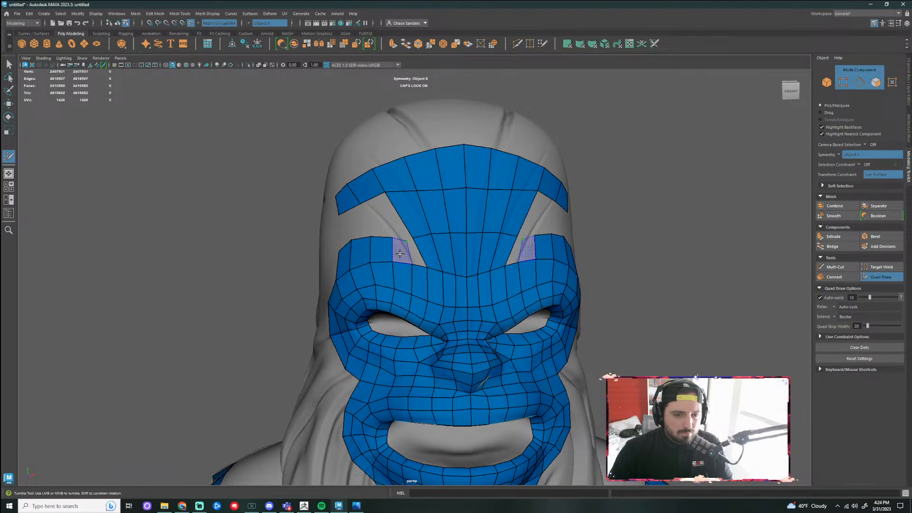
{"action": "left_click", "coordinate": [411, 248], "text": "shift"}
Move the outer vertices of the new brow row outwards and relax the edges around the remaining forehead gaps
{"action": "mouse_move", "coordinate": [390, 248]}
{"action": "left_mouse_down", "text": "shift"}
{"action": "mouse_move", "coordinate": [401, 244]}
{"action": "mouse_move", "coordinate": [391, 228]}
{"action": "left_mouse_up", "text": "shift"}
{"action": "key", "text": "ctrl+z"}
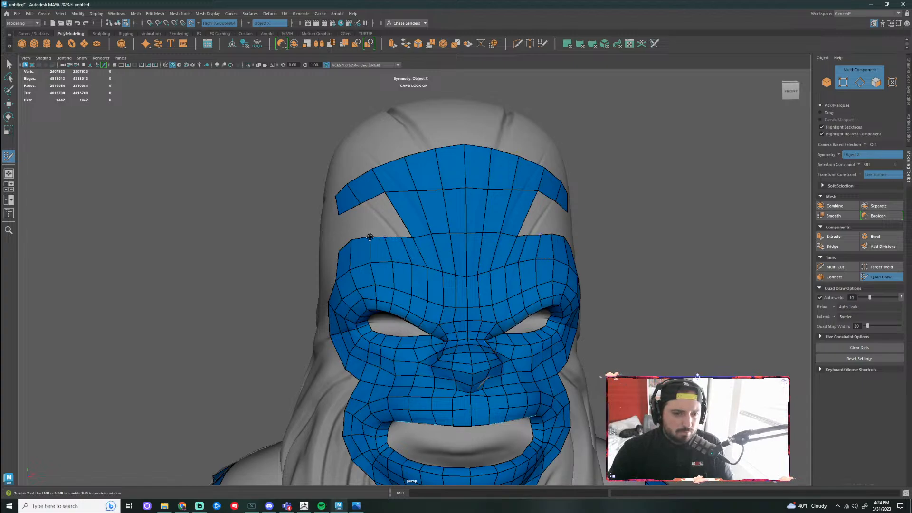
{"action": "mouse_move", "coordinate": [344, 242]}
{"action": "left_mouse_down"}
{"action": "mouse_move", "coordinate": [328, 253]}
{"action": "mouse_move", "coordinate": [352, 235]}
{"action": "left_mouse_up"}
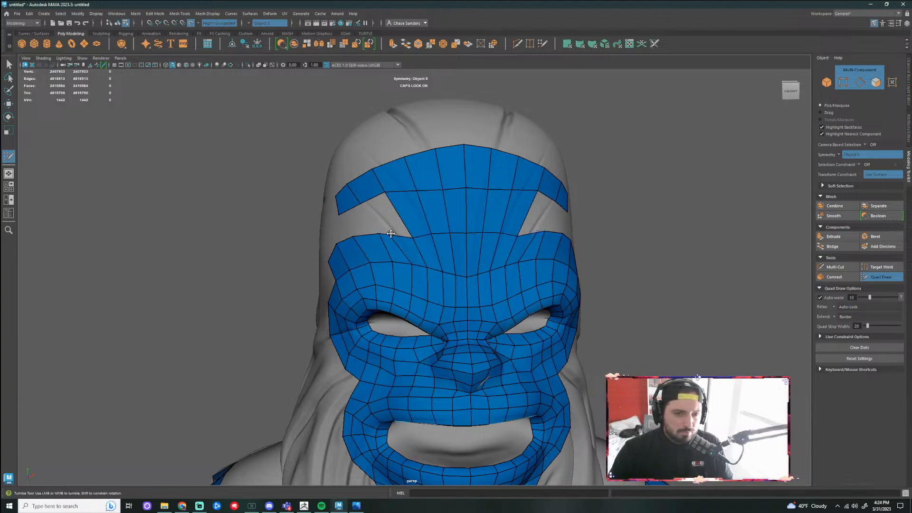
{"action": "left_click_drag", "start_coordinate": [388, 196], "coordinate": [451, 205], "text": "shift"}
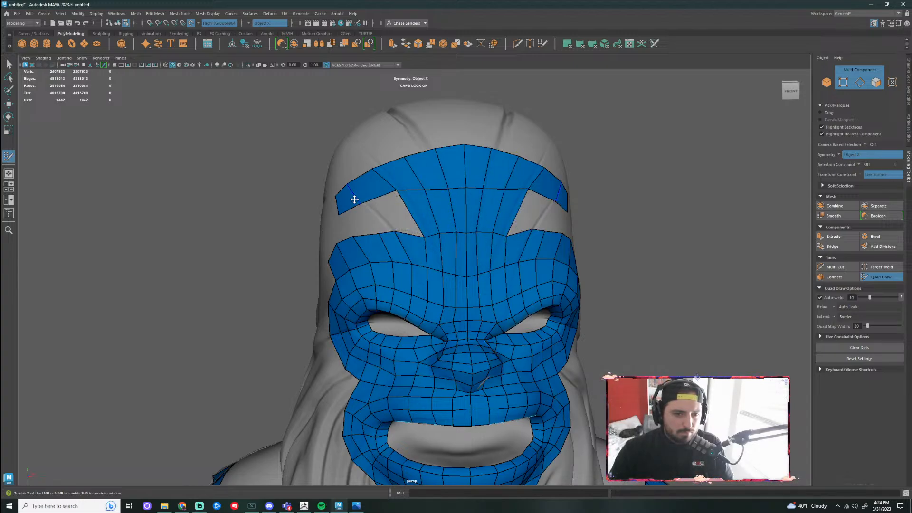
Fill the remaining gaps between the forehead band and the brow row with mirrored quads and relax the joined forehead
{"action": "left_click", "coordinate": [398, 211], "text": "shift"}
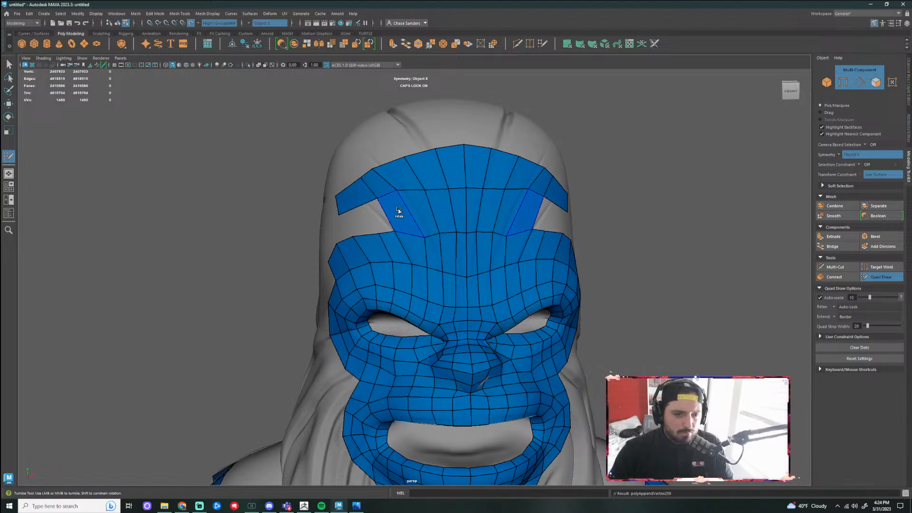
{"action": "left_click", "coordinate": [356, 209], "text": "shift"}
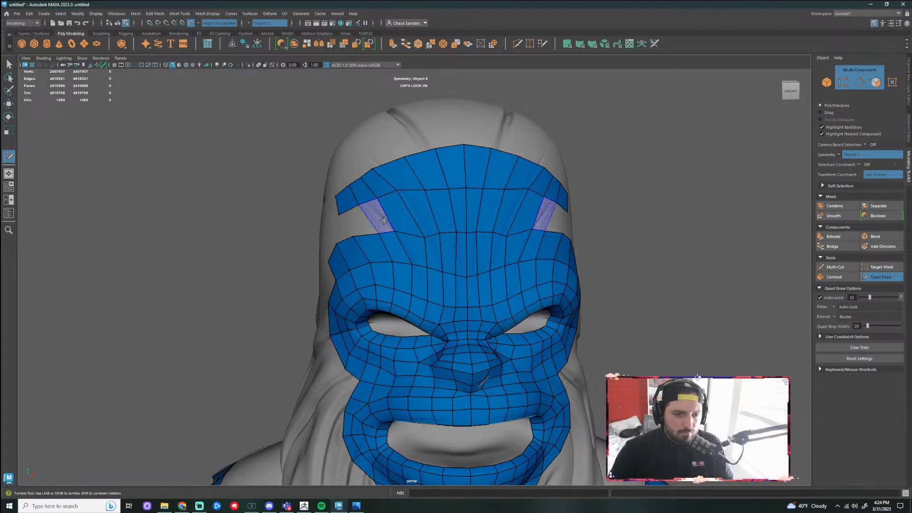
{"action": "left_click", "coordinate": [359, 223], "text": "shift"}
{"action": "scroll", "coordinate": [432, 232], "scroll_direction": "down", "scroll_amount": 3}
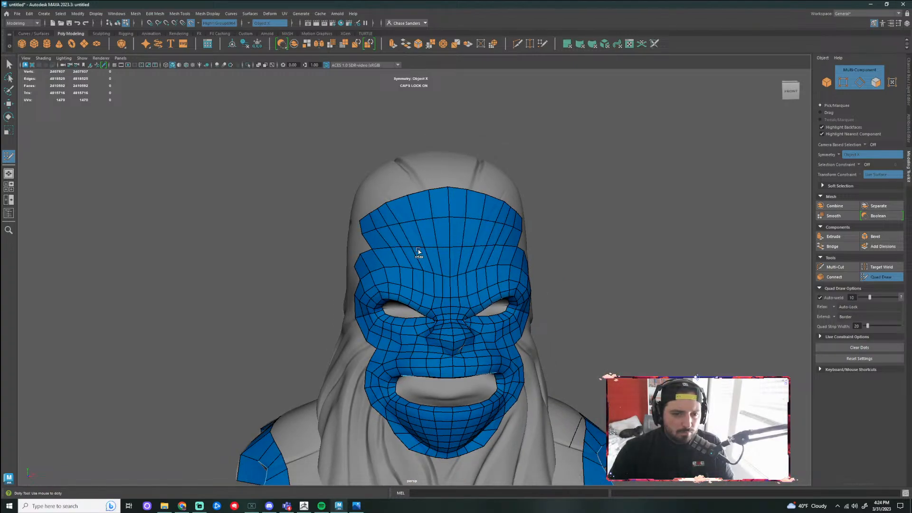
{"action": "left_click_drag", "start_coordinate": [403, 247], "coordinate": [405, 224], "text": "shift"}
{"action": "mouse_move", "coordinate": [436, 255]}
{"action": "left_mouse_down", "text": "shift"}
{"action": "mouse_move", "coordinate": [444, 266]}
{"action": "mouse_move", "coordinate": [380, 266]}
{"action": "mouse_move", "coordinate": [451, 272]}
{"action": "mouse_move", "coordinate": [507, 223]}
{"action": "left_mouse_up", "text": "shift"}
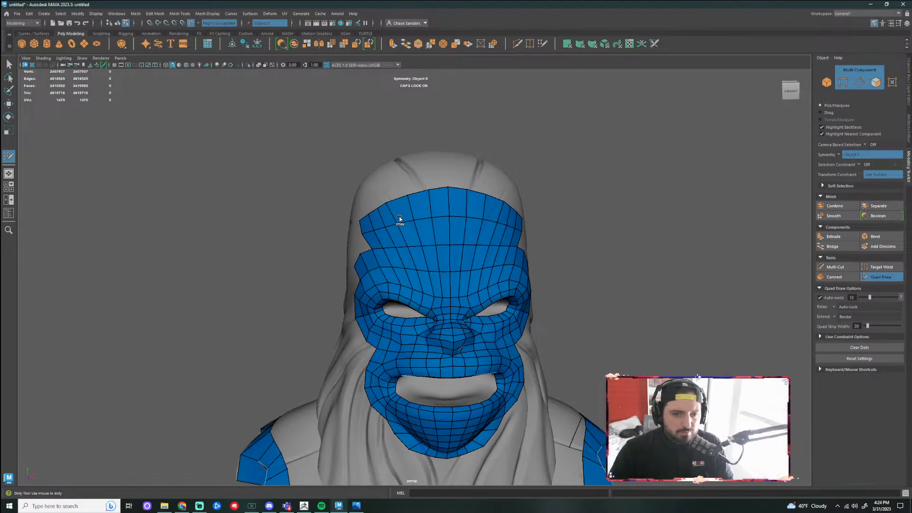
Extend the forehead's upper edge towards the crown with a row of mirrored quads, working from the temple inwards
{"action": "scroll", "coordinate": [575, 265], "scroll_direction": "down", "scroll_amount": 5}
{"action": "left_click_drag", "start_coordinate": [586, 258], "coordinate": [512, 315], "text": "alt"}
{"action": "scroll", "coordinate": [523, 249], "scroll_direction": "up", "scroll_amount": 4}
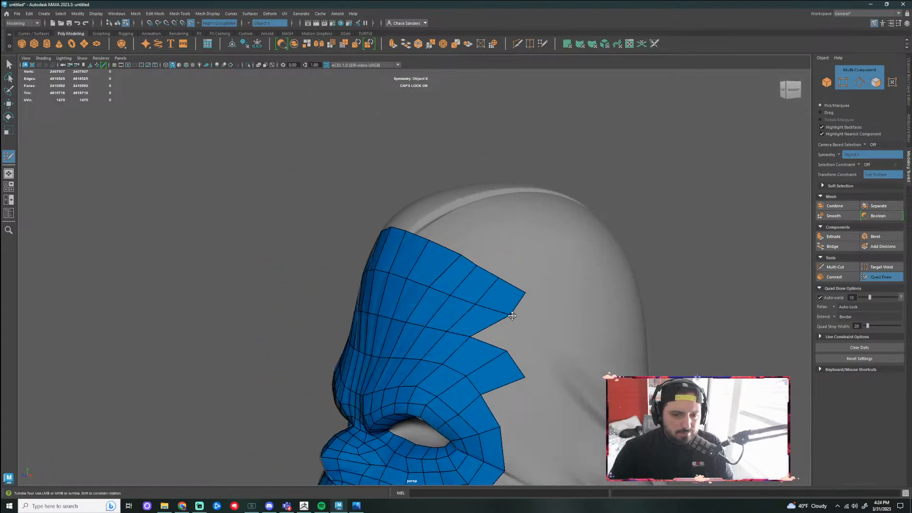
{"action": "left_click_drag", "start_coordinate": [458, 304], "coordinate": [472, 250], "text": "alt"}
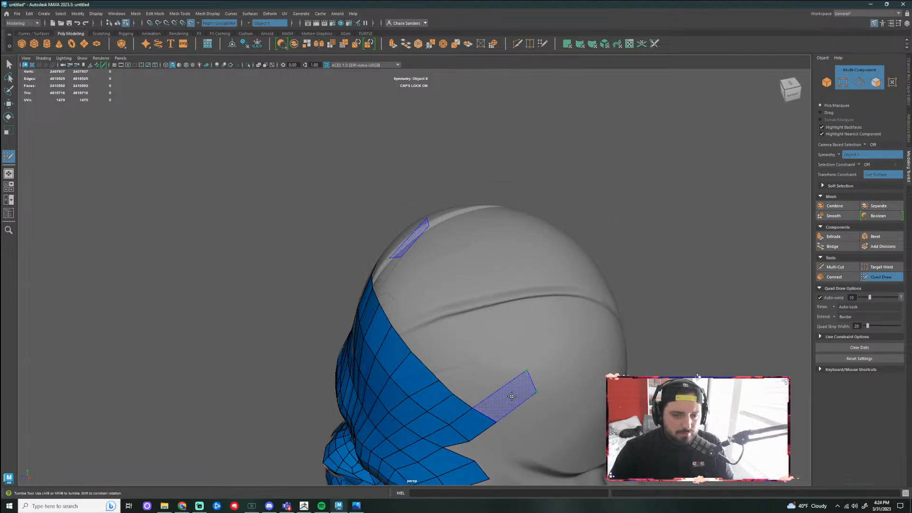
{"action": "left_click", "coordinate": [512, 385], "text": "shift"}
{"action": "left_click", "coordinate": [504, 352], "text": "shift"}
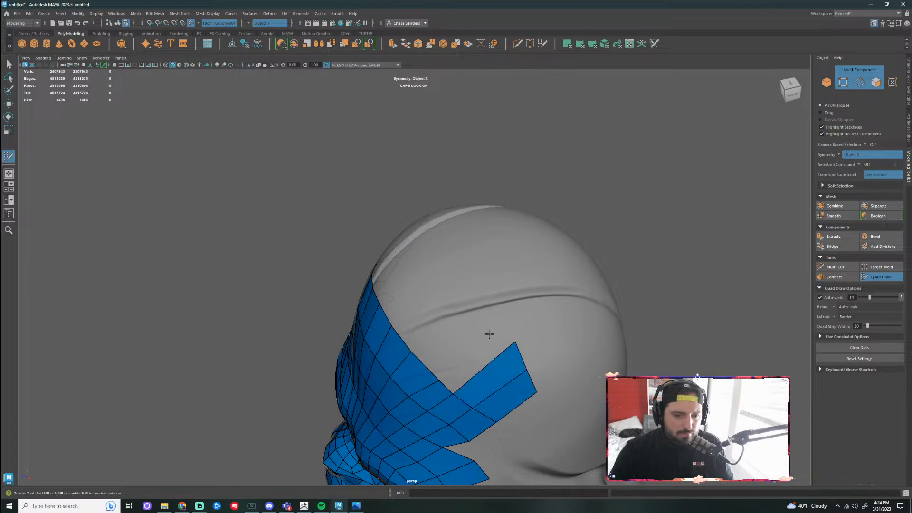
{"action": "left_click", "coordinate": [502, 322], "text": "shift"}
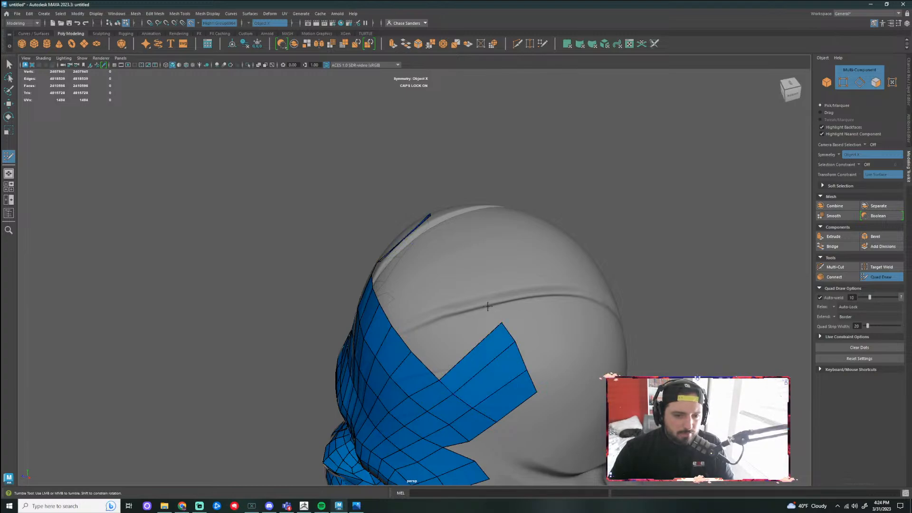
{"action": "left_click", "coordinate": [470, 340], "text": "shift"}
{"action": "left_click", "coordinate": [459, 277], "text": "shift"}
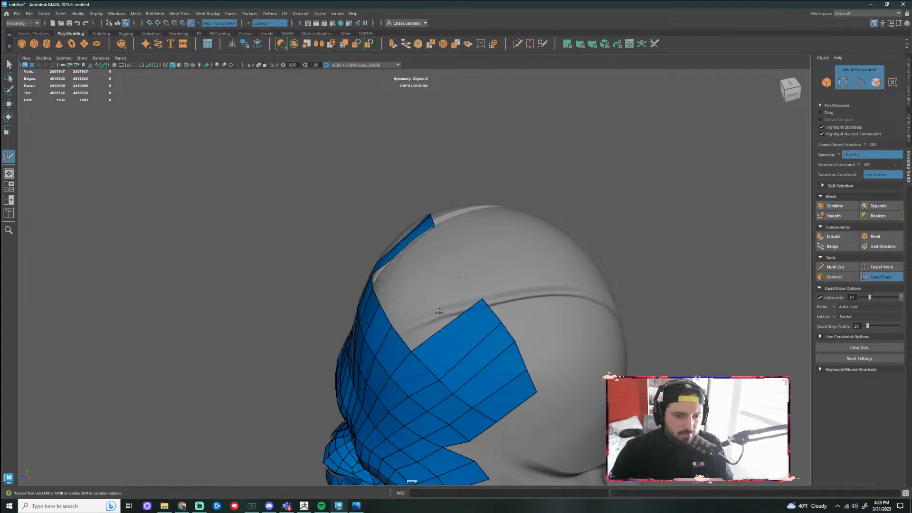
Close the new crown row across the middle of the head with quads and relax its vertices
{"action": "left_click_drag", "start_coordinate": [458, 276], "coordinate": [504, 284], "text": "alt"}
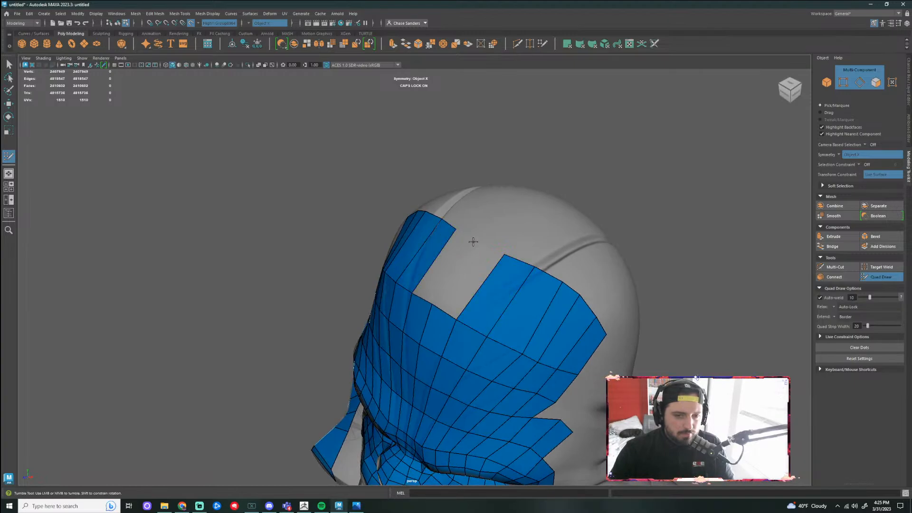
{"action": "left_click_drag", "start_coordinate": [478, 244], "coordinate": [637, 228], "text": "alt"}
{"action": "left_click", "coordinate": [499, 261], "text": "shift"}
{"action": "left_click_drag", "start_coordinate": [498, 262], "coordinate": [643, 264], "text": "alt"}
{"action": "mouse_move", "coordinate": [489, 250]}
{"action": "left_mouse_down", "text": "shift"}
{"action": "mouse_move", "coordinate": [460, 271]}
{"action": "mouse_move", "coordinate": [441, 258]}
{"action": "mouse_move", "coordinate": [395, 261]}
{"action": "left_mouse_up", "text": "shift"}
{"action": "mouse_move", "coordinate": [481, 236]}
{"action": "left_mouse_down", "text": "shift"}
{"action": "mouse_move", "coordinate": [446, 268]}
{"action": "mouse_move", "coordinate": [464, 290]}
{"action": "mouse_move", "coordinate": [441, 287]}
{"action": "left_mouse_up", "text": "shift"}
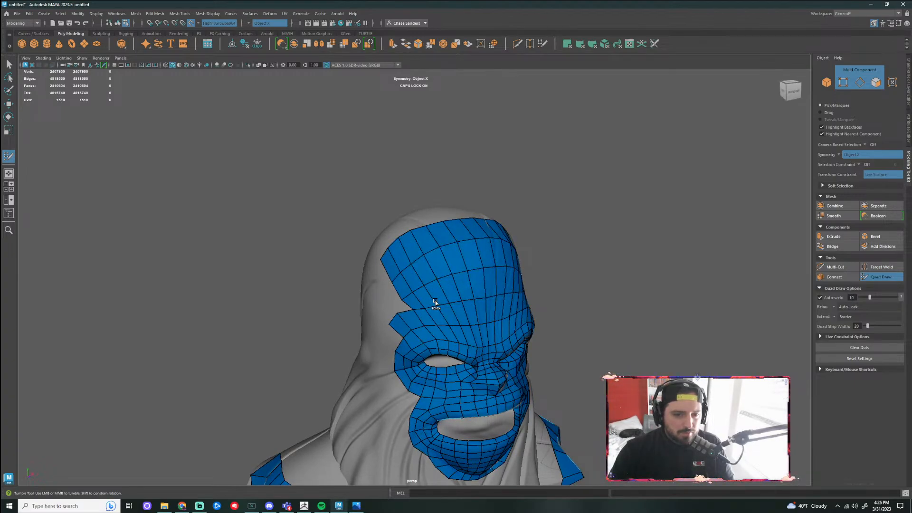
Place mirrored dots across the top of the head and fill quads from its centre outwards behind the first crown row
{"action": "left_click_drag", "start_coordinate": [619, 286], "coordinate": [531, 287], "text": "alt"}
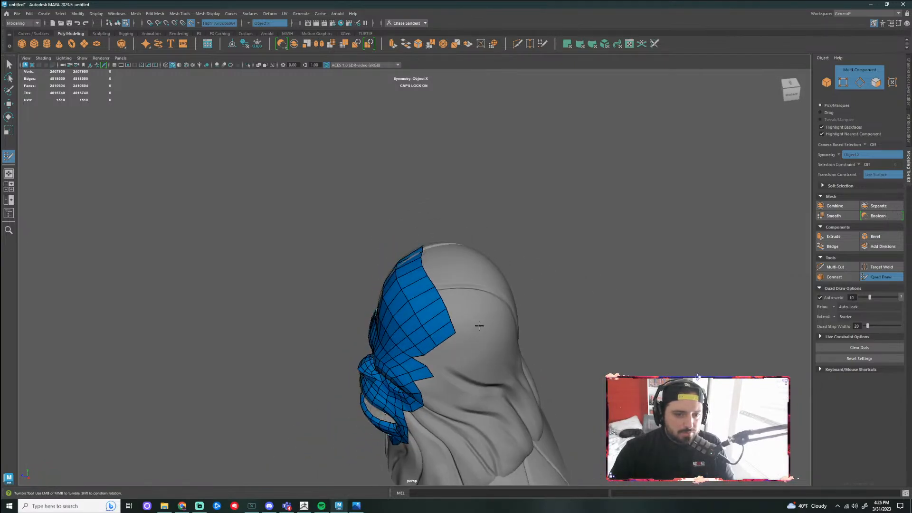
{"action": "left_click_drag", "start_coordinate": [478, 326], "coordinate": [492, 326], "text": "alt"}
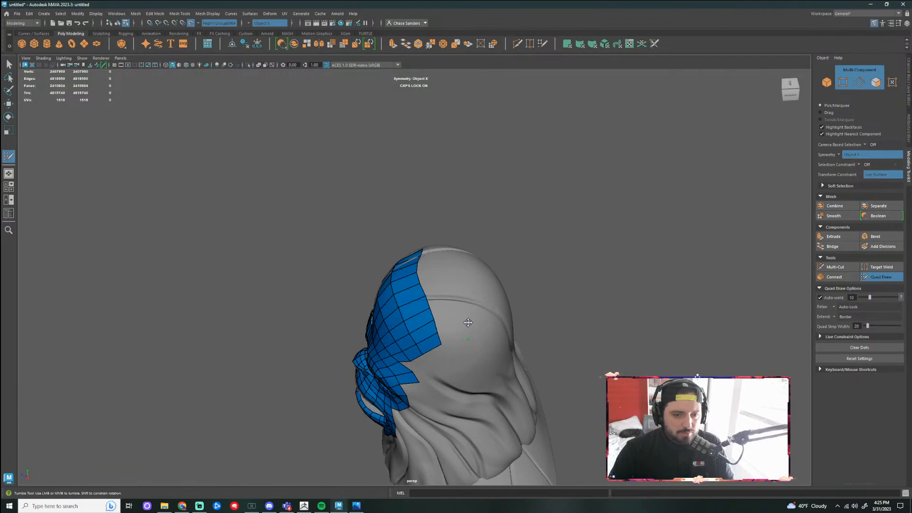
{"action": "left_click_drag", "start_coordinate": [503, 284], "coordinate": [389, 335], "text": "alt"}
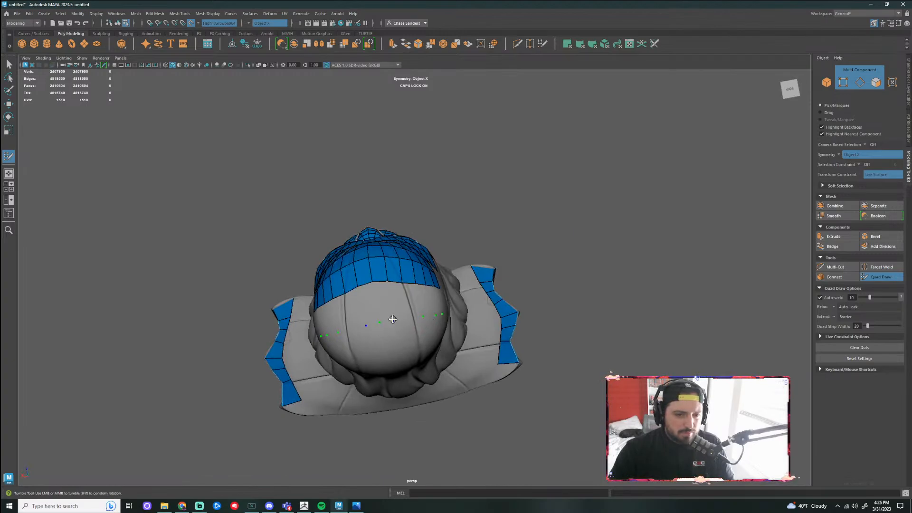
{"action": "left_click", "coordinate": [387, 304], "text": "shift"}
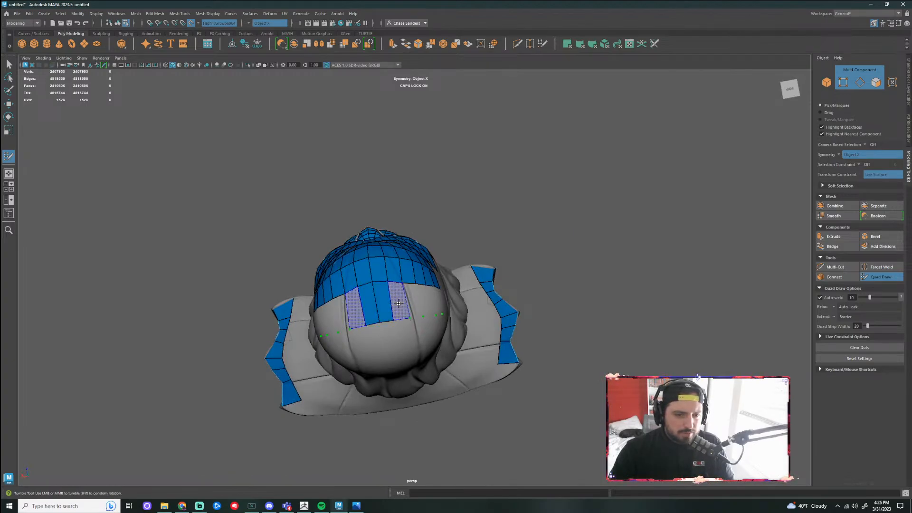
{"action": "left_click", "coordinate": [402, 299], "text": "shift"}
{"action": "left_click", "coordinate": [416, 299], "text": "shift"}
Continue the second crown row down the sides of the head with mirrored quads and adjust its lower corner vertices
{"action": "left_click_drag", "start_coordinate": [501, 291], "coordinate": [389, 296], "text": "alt"}
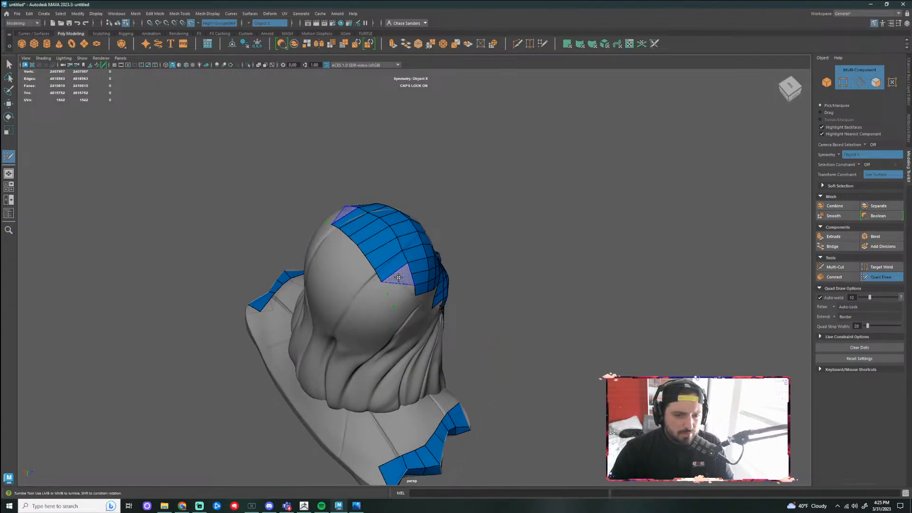
{"action": "left_click", "coordinate": [393, 291], "text": "shift"}
{"action": "right_click_drag", "start_coordinate": [395, 306], "coordinate": [367, 331], "text": "alt"}
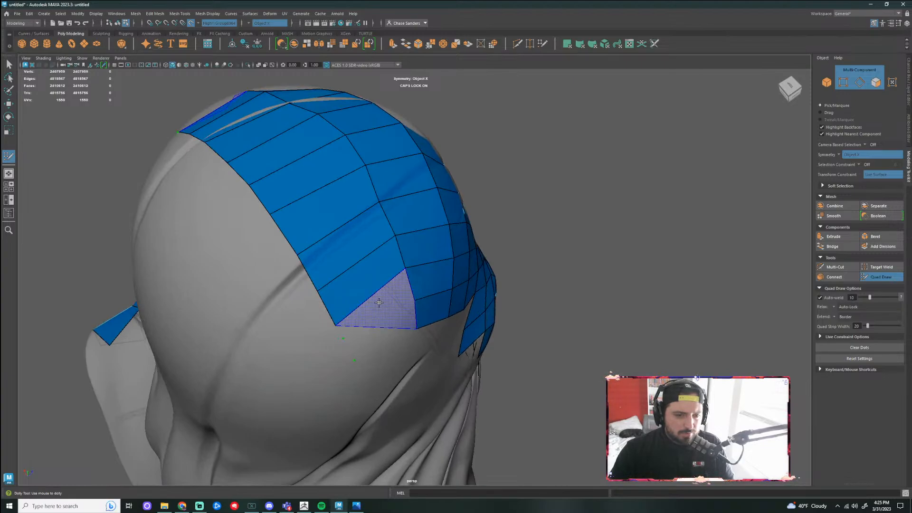
{"action": "left_click_drag", "start_coordinate": [343, 338], "coordinate": [341, 334], "text": "alt"}
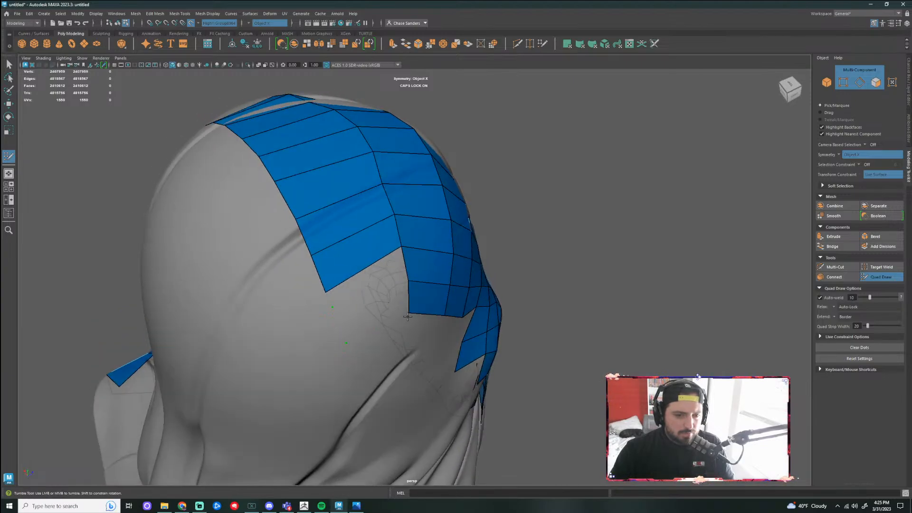
{"action": "left_click_drag", "start_coordinate": [408, 316], "coordinate": [410, 324]}
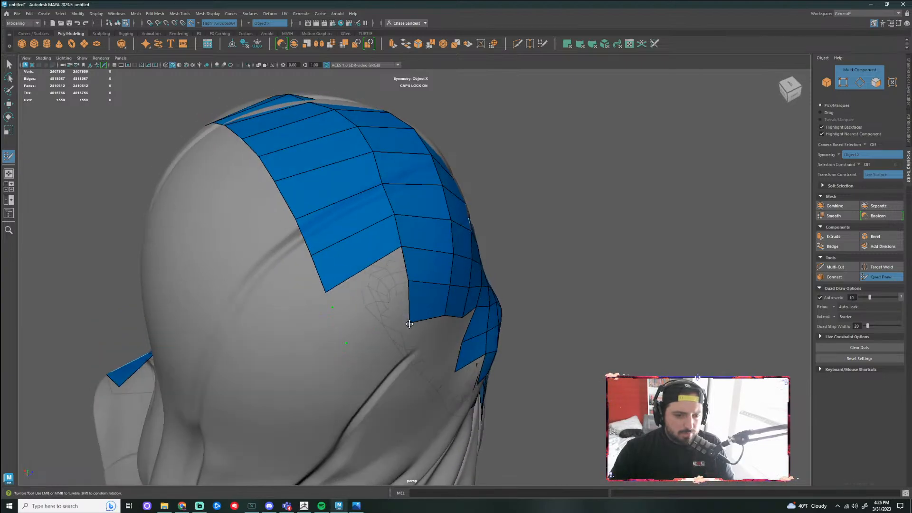
{"action": "left_click", "coordinate": [369, 293], "text": "shift"}
{"action": "mouse_move", "coordinate": [368, 293]}
{"action": "left_mouse_down", "text": "alt"}
{"action": "mouse_move", "coordinate": [367, 280]}
{"action": "mouse_move", "coordinate": [369, 294]}
{"action": "left_mouse_up", "text": "alt"}
{"action": "left_click_drag", "start_coordinate": [298, 264], "coordinate": [298, 289]}
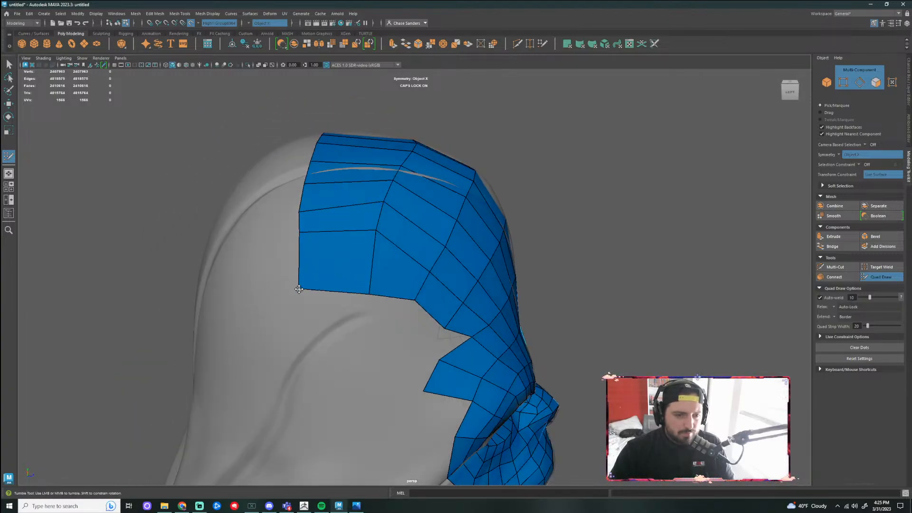
Reposition the lower vertices of the second crown row on the side of the head and relax the surrounding faces
{"action": "left_click_drag", "start_coordinate": [300, 231], "coordinate": [298, 238]}
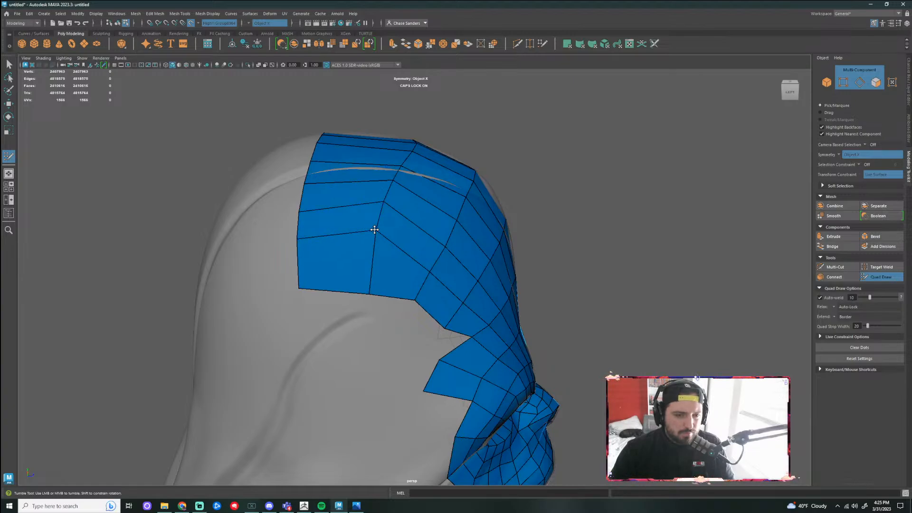
{"action": "left_click_drag", "start_coordinate": [376, 230], "coordinate": [373, 237]}
{"action": "mouse_move", "coordinate": [391, 203]}
{"action": "left_mouse_down", "text": "shift"}
{"action": "mouse_move", "coordinate": [387, 172]}
{"action": "mouse_move", "coordinate": [520, 181]}
{"action": "mouse_move", "coordinate": [528, 162]}
{"action": "mouse_move", "coordinate": [547, 243]}
{"action": "mouse_move", "coordinate": [527, 210]}
{"action": "mouse_move", "coordinate": [534, 229]}
{"action": "left_mouse_up", "text": "shift"}
Insert a mirrored edge loop through the rearmost crown row and another running from the brow up over the side of the forehead
{"action": "left_click", "coordinate": [418, 224], "text": "ctrl"}
{"action": "mouse_move", "coordinate": [438, 214]}
{"action": "left_mouse_down", "text": "alt"}
{"action": "mouse_move", "coordinate": [584, 259]}
{"action": "mouse_move", "coordinate": [597, 242]}
{"action": "left_mouse_up", "text": "alt"}
{"action": "left_click_drag", "start_coordinate": [503, 247], "coordinate": [550, 230], "text": "alt"}
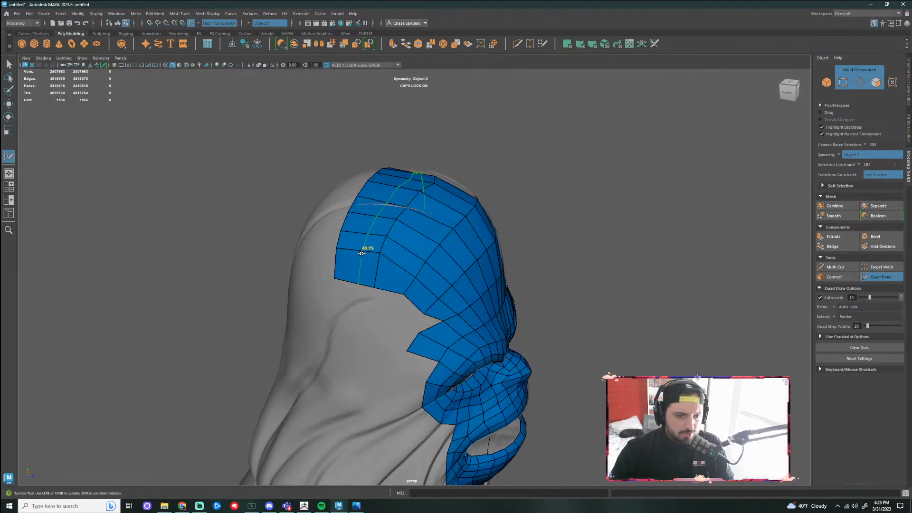
{"action": "left_click_drag", "start_coordinate": [431, 252], "coordinate": [551, 368], "text": "alt"}
{"action": "middle_click_drag", "start_coordinate": [552, 368], "coordinate": [511, 304], "text": "alt"}
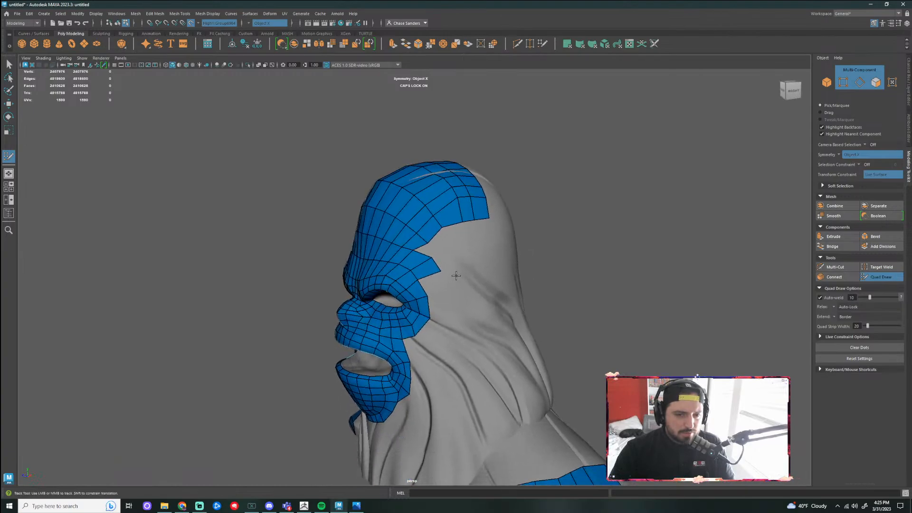
{"action": "right_click_drag", "start_coordinate": [456, 275], "coordinate": [494, 266], "text": "alt"}
{"action": "left_click", "coordinate": [447, 172], "text": "ctrl"}
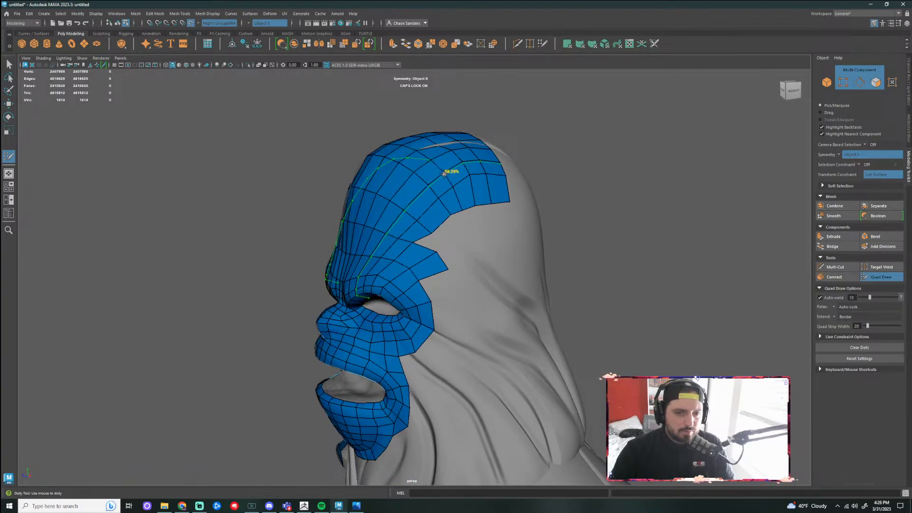
{"action": "mouse_move", "coordinate": [489, 273]}
{"action": "left_mouse_down", "text": "alt"}
{"action": "mouse_move", "coordinate": [472, 270]}
{"action": "mouse_move", "coordinate": [585, 265]}
{"action": "mouse_move", "coordinate": [487, 278]}
{"action": "left_mouse_up", "text": "alt"}
Fill the notch in the patch's outer edge at the temple with mirrored quads
{"action": "scroll", "coordinate": [461, 213], "scroll_direction": "up", "scroll_amount": 2}
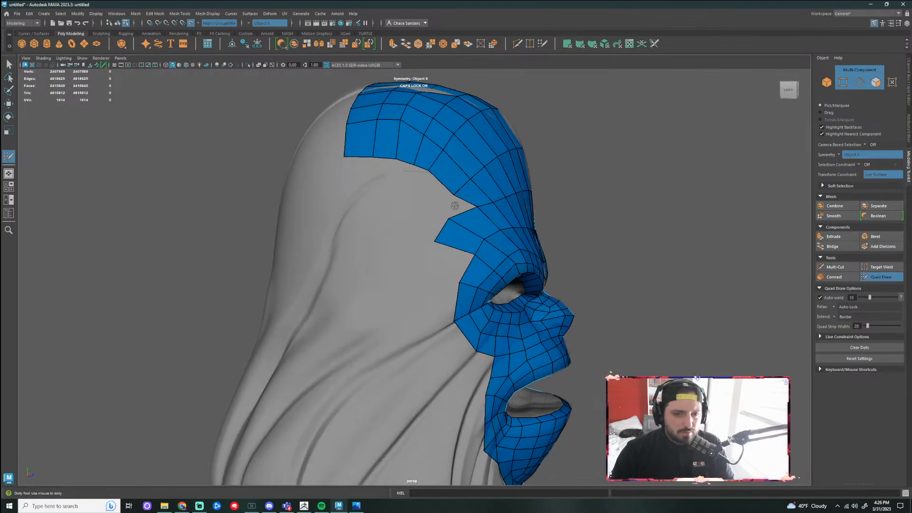
{"action": "left_click", "coordinate": [441, 210]}
{"action": "left_click", "coordinate": [455, 207], "text": "shift"}
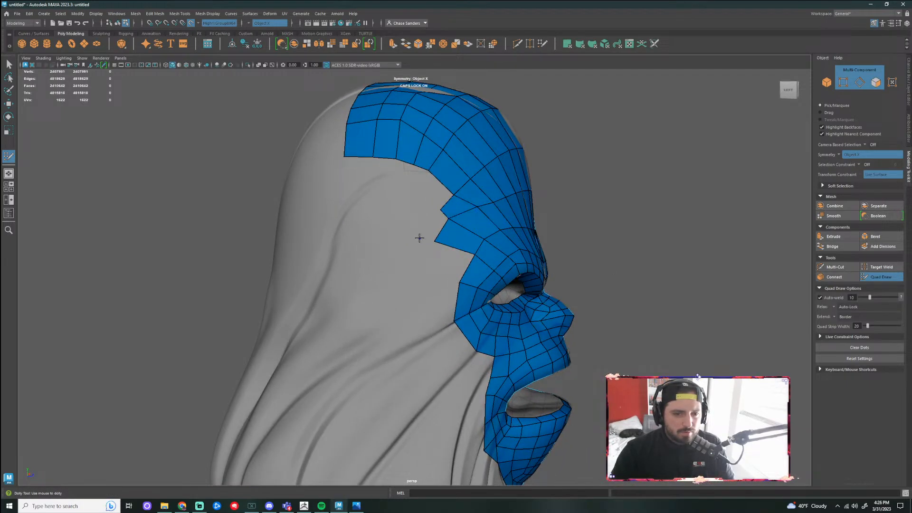
{"action": "left_click", "coordinate": [435, 221], "text": "shift"}
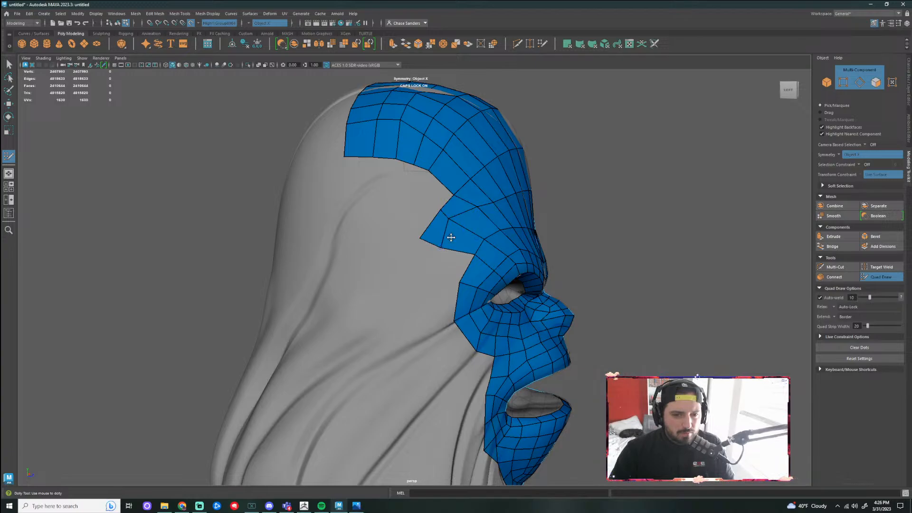
{"action": "left_click_drag", "start_coordinate": [469, 224], "coordinate": [485, 209], "text": "alt"}
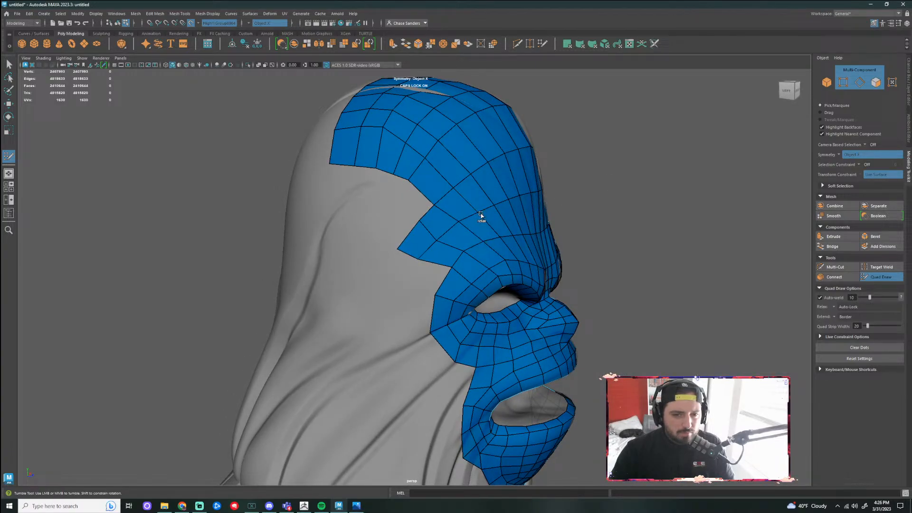
Add two mirrored quads along the temple's rear edge below the crown row and lower the strip's rear corner vertex
{"action": "left_click_drag", "start_coordinate": [550, 269], "coordinate": [634, 265], "text": "alt"}
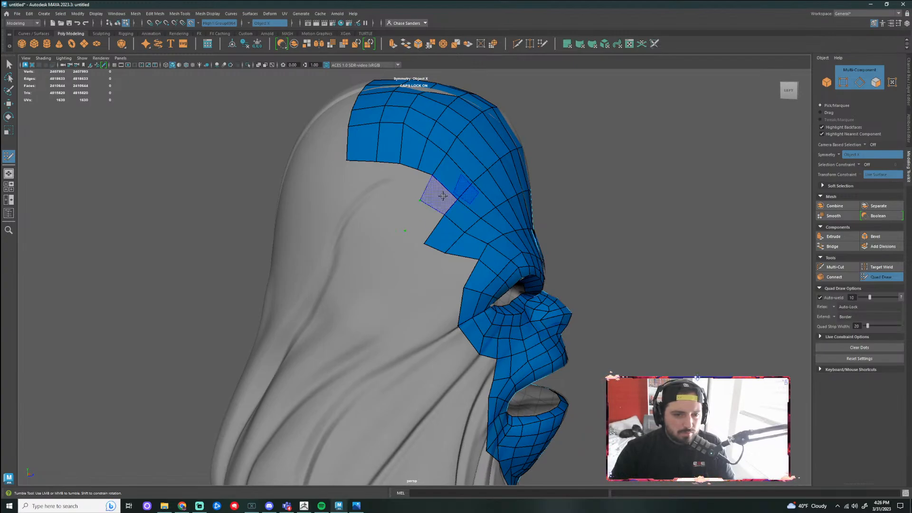
{"action": "left_click", "coordinate": [442, 193], "text": "shift"}
{"action": "left_click", "coordinate": [420, 227], "text": "shift"}
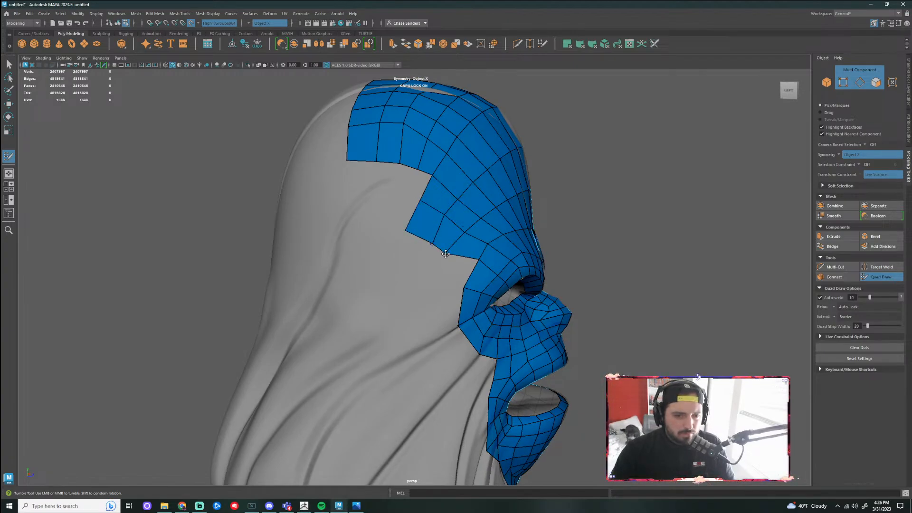
{"action": "left_click_drag", "start_coordinate": [406, 232], "coordinate": [407, 246]}
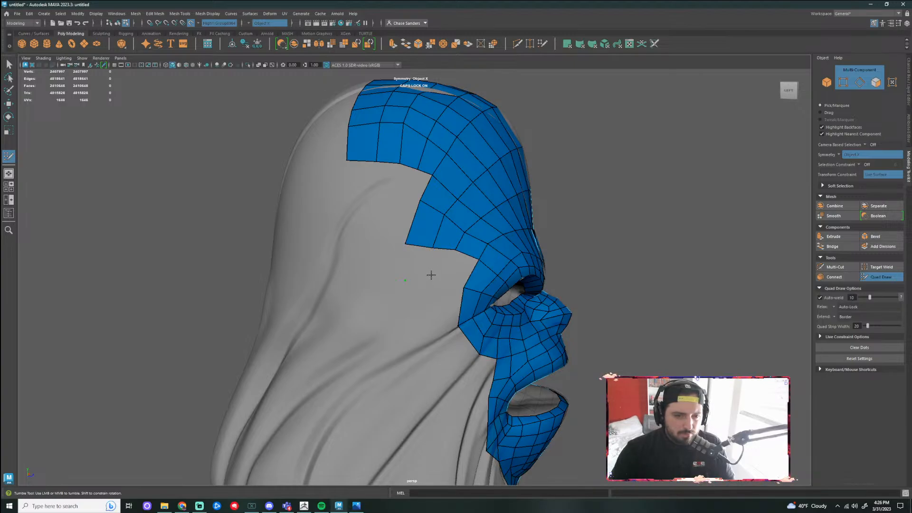
Extend the temple patch down behind the eye with two rows of three mirrored quads and relax its rear edge
{"action": "left_click", "coordinate": [463, 267], "text": "shift"}
{"action": "left_click", "coordinate": [442, 267], "text": "shift"}
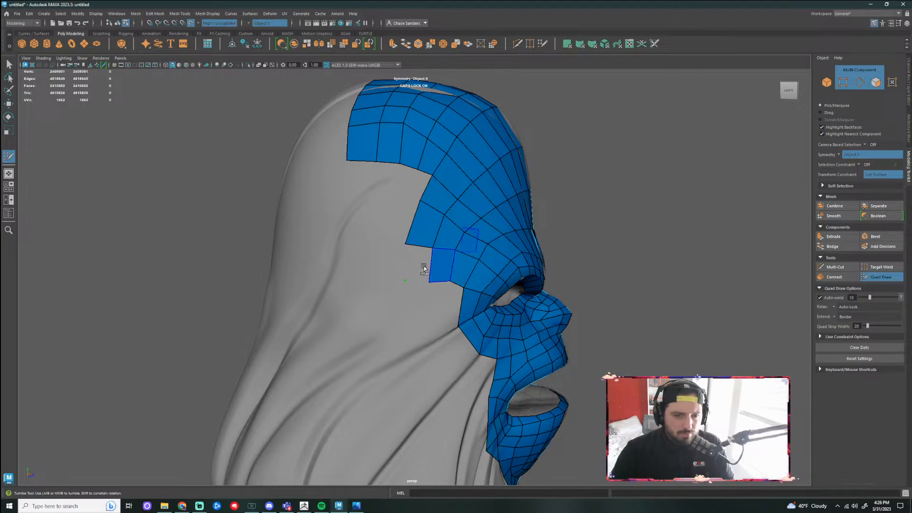
{"action": "left_click", "coordinate": [421, 271], "text": "shift"}
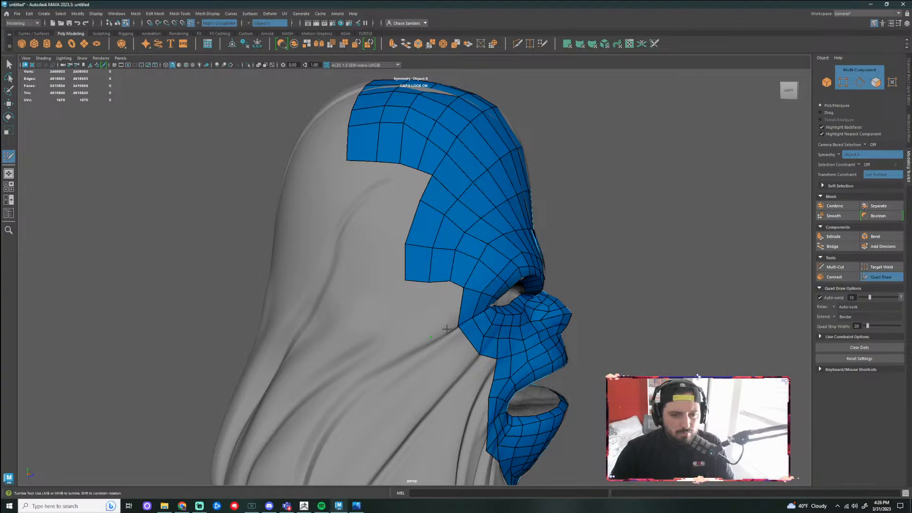
{"action": "left_click", "coordinate": [450, 309], "text": "shift"}
{"action": "left_click", "coordinate": [435, 311], "text": "shift"}
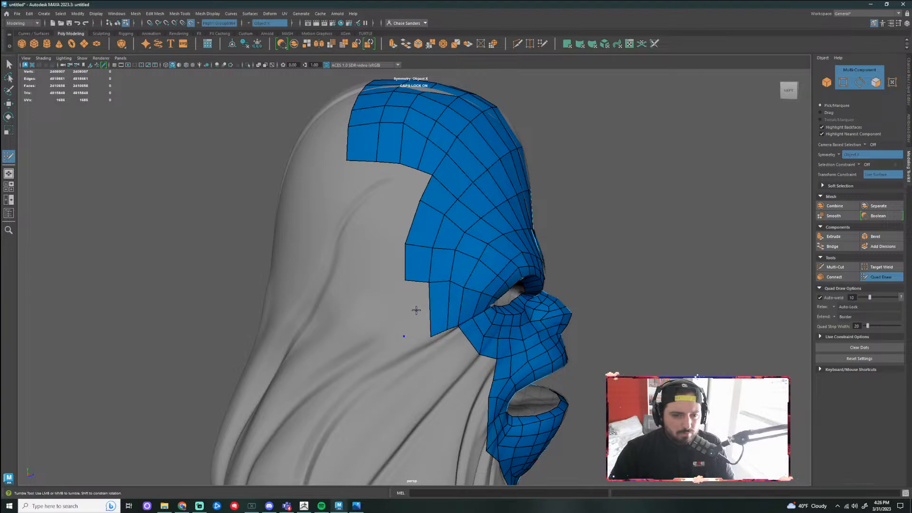
{"action": "left_click", "coordinate": [416, 310], "text": "shift"}
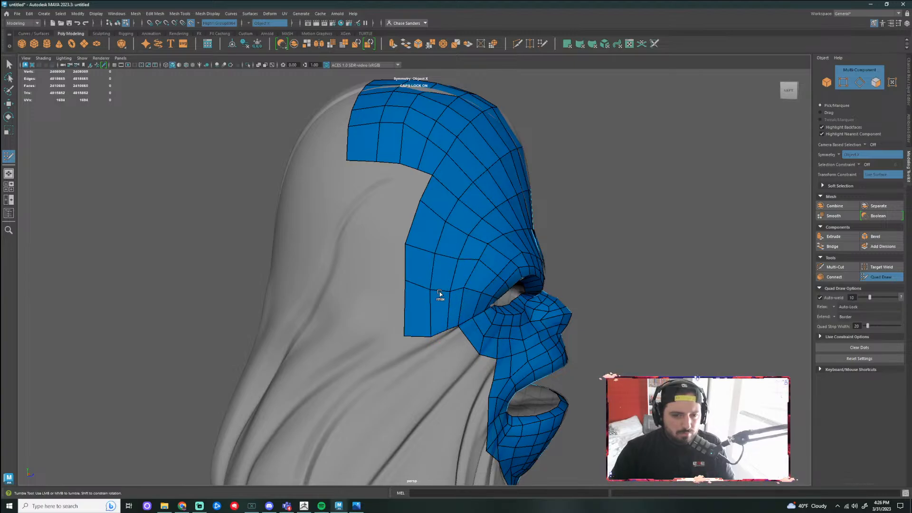
{"action": "mouse_move", "coordinate": [420, 251]}
{"action": "left_mouse_down", "text": "shift"}
{"action": "mouse_move", "coordinate": [412, 259]}
{"action": "mouse_move", "coordinate": [437, 199]}
{"action": "left_mouse_up", "text": "shift"}
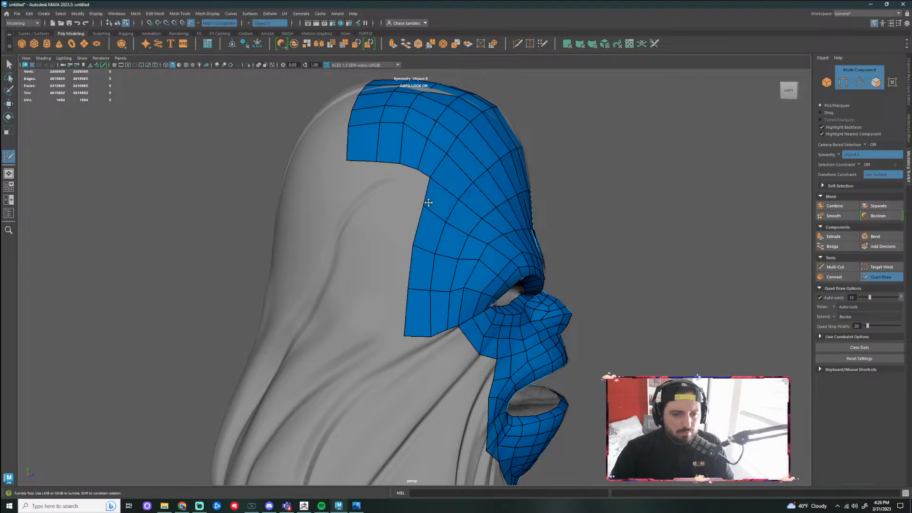
Examine the retopologized head from the front, side and top to check its shape and edge flow
{"action": "scroll", "coordinate": [602, 279], "scroll_direction": "down", "scroll_amount": 4}
{"action": "left_click_drag", "start_coordinate": [635, 263], "coordinate": [560, 252], "text": "alt"}
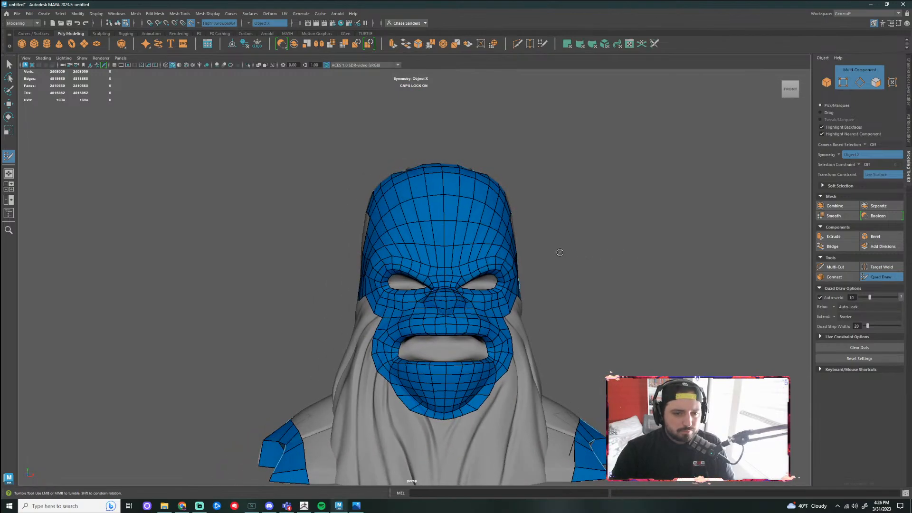
{"action": "scroll", "coordinate": [563, 286], "scroll_direction": "down", "scroll_amount": 3}
{"action": "mouse_move", "coordinate": [580, 295]}
{"action": "left_mouse_down", "text": "alt"}
{"action": "mouse_move", "coordinate": [509, 302]}
{"action": "mouse_move", "coordinate": [567, 289]}
{"action": "mouse_move", "coordinate": [588, 309]}
{"action": "mouse_move", "coordinate": [629, 315]}
{"action": "mouse_move", "coordinate": [576, 309]}
{"action": "left_mouse_up", "text": "alt"}
{"action": "right_click_drag", "start_coordinate": [555, 296], "coordinate": [598, 296], "text": "alt"}
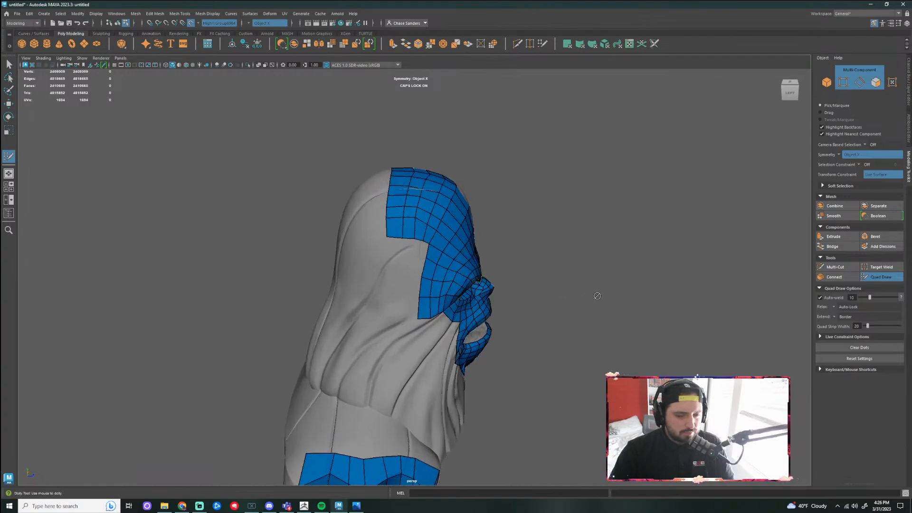
{"action": "left_click_drag", "start_coordinate": [597, 296], "coordinate": [594, 320], "text": "alt"}
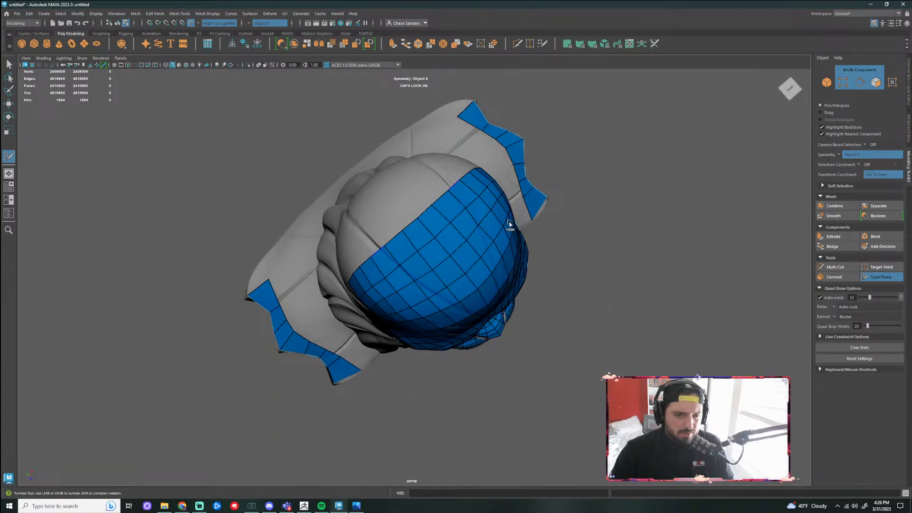
{"action": "left_click_drag", "start_coordinate": [509, 224], "coordinate": [437, 268], "text": "alt"}
{"action": "right_click_drag", "start_coordinate": [438, 263], "coordinate": [454, 243], "text": "alt"}
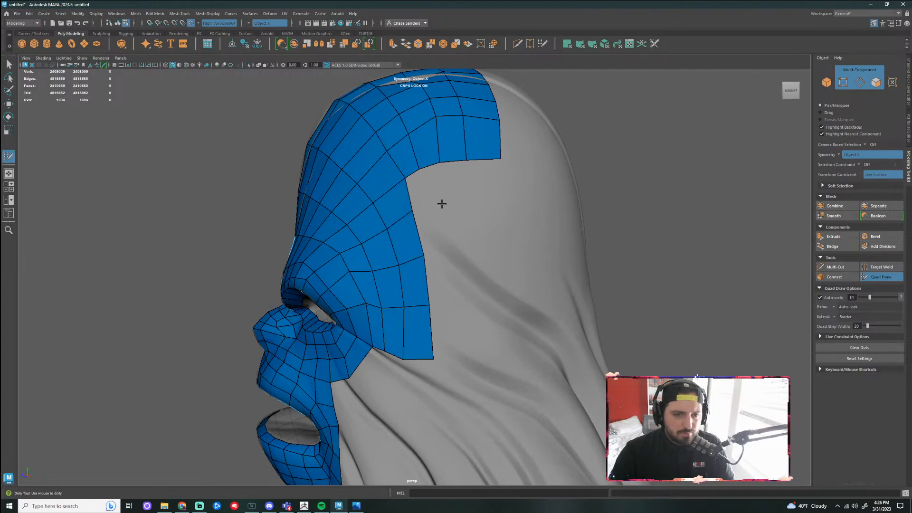
Add a row of mirrored quads beneath the crown row, working from the temple towards the back of the head
{"action": "left_click", "coordinate": [430, 183], "text": "shift"}
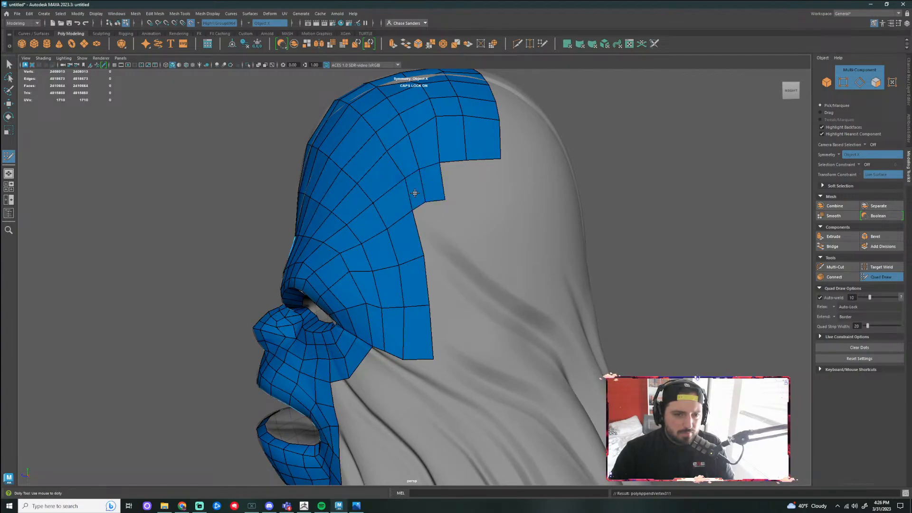
{"action": "left_click", "coordinate": [472, 195]}
{"action": "left_click", "coordinate": [457, 182], "text": "shift"}
{"action": "left_click", "coordinate": [508, 192]}
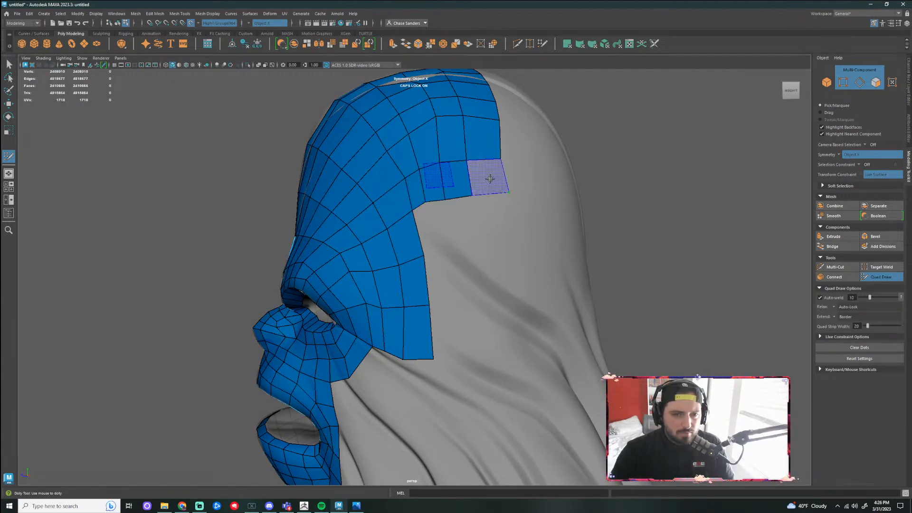
{"action": "left_click", "coordinate": [489, 180], "text": "shift"}
Fill a second row of mirrored quads below it, working from the rear edge forward to the temple patch
{"action": "left_click", "coordinate": [516, 221]}
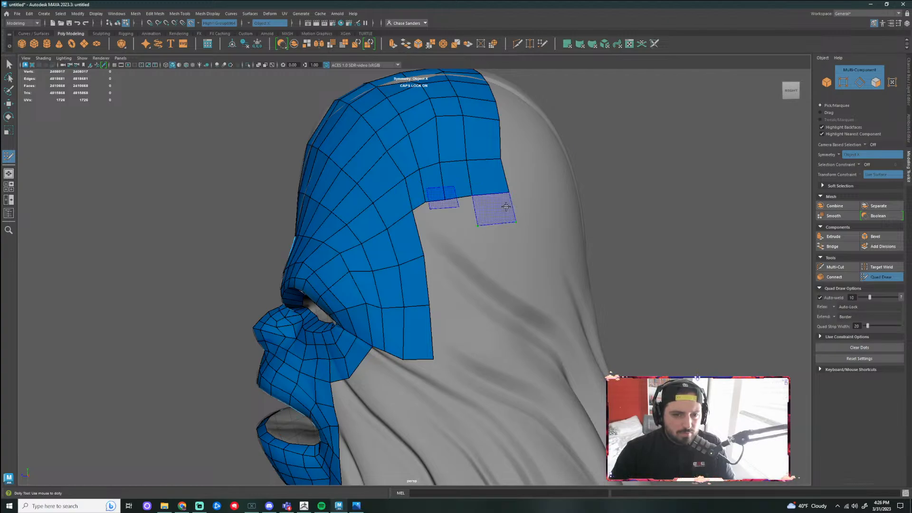
{"action": "left_click", "coordinate": [505, 206], "text": "shift"}
{"action": "left_click", "coordinate": [453, 232]}
{"action": "left_click", "coordinate": [468, 219], "text": "shift"}
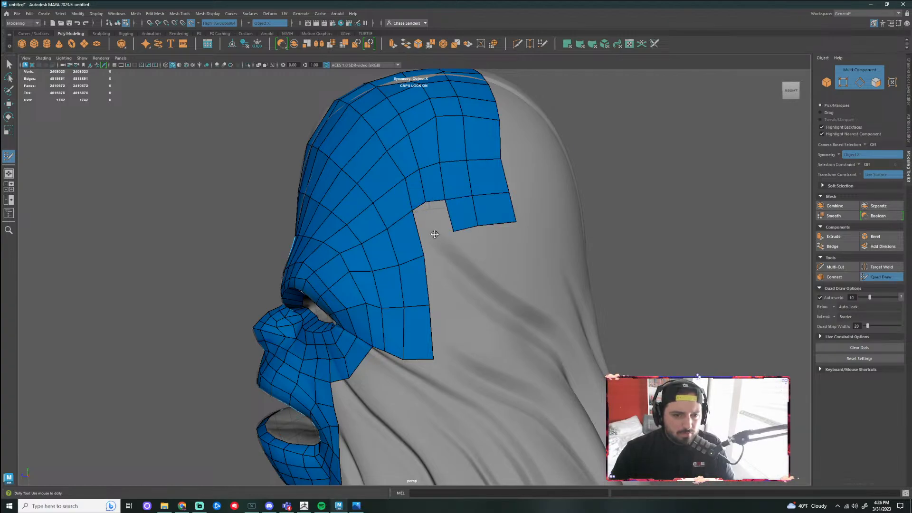
{"action": "left_click", "coordinate": [435, 236]}
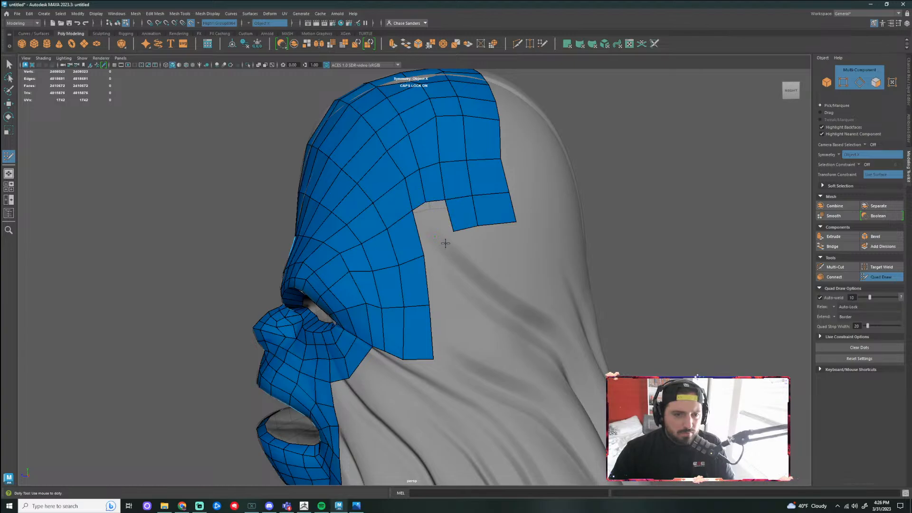
{"action": "key", "text": "ctrl+z"}
{"action": "left_click", "coordinate": [435, 240]}
{"action": "left_click", "coordinate": [441, 228], "text": "shift"}
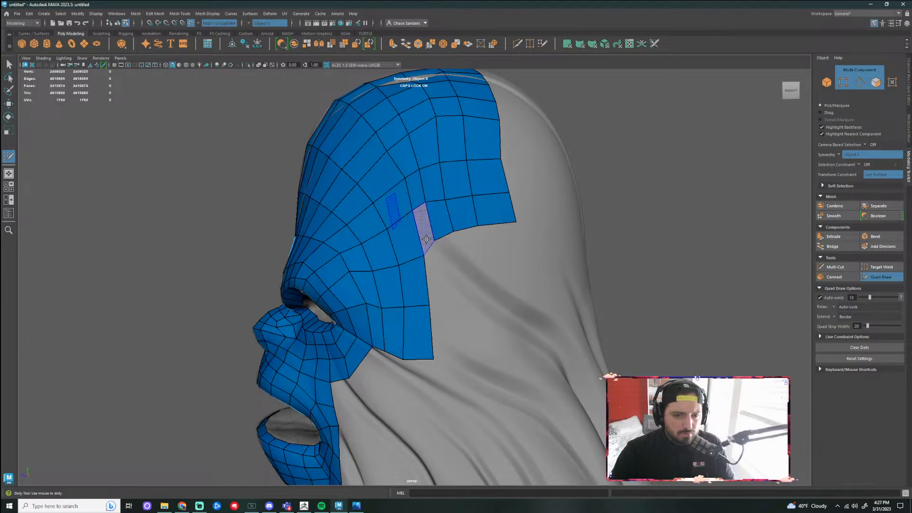
{"action": "left_click", "coordinate": [428, 239], "text": "shift"}
Adjust the lower-edge vertices of the new side rows and relax the faces on the side of the head and beside the eye
{"action": "mouse_move", "coordinate": [423, 255]}
{"action": "left_mouse_down"}
{"action": "mouse_move", "coordinate": [481, 229]}
{"action": "mouse_move", "coordinate": [518, 229]}
{"action": "left_mouse_up"}
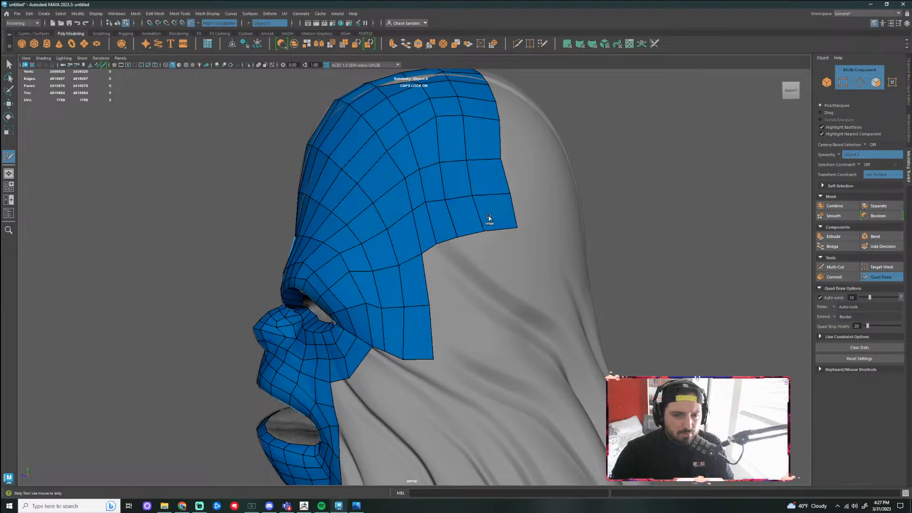
{"action": "mouse_move", "coordinate": [443, 180]}
{"action": "left_mouse_down", "text": "shift"}
{"action": "mouse_move", "coordinate": [458, 152]}
{"action": "mouse_move", "coordinate": [437, 123]}
{"action": "mouse_move", "coordinate": [487, 128]}
{"action": "mouse_move", "coordinate": [489, 163]}
{"action": "mouse_move", "coordinate": [409, 175]}
{"action": "left_mouse_up", "text": "shift"}
{"action": "right_click_drag", "start_coordinate": [614, 246], "coordinate": [579, 244], "text": "alt"}
{"action": "middle_click_drag", "start_coordinate": [579, 244], "coordinate": [581, 206], "text": "alt"}
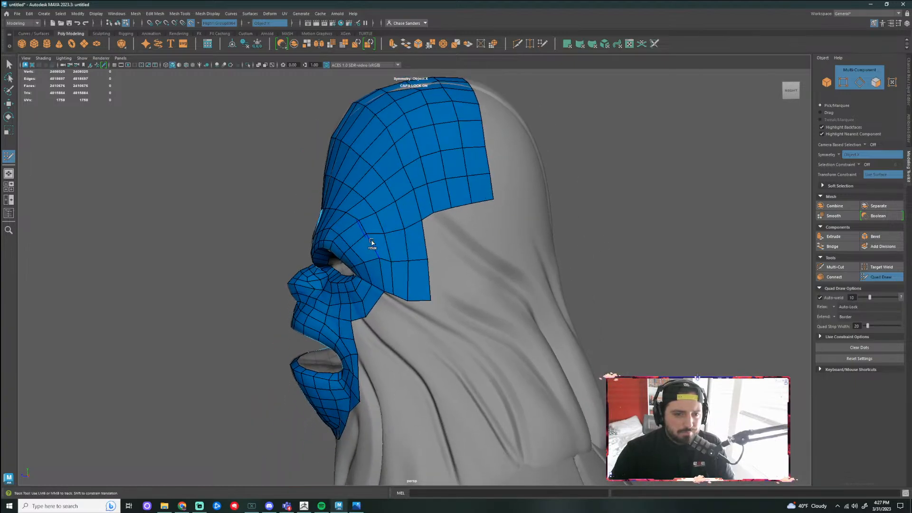
{"action": "mouse_move", "coordinate": [372, 244]}
{"action": "left_mouse_down", "text": "shift"}
{"action": "mouse_move", "coordinate": [387, 249]}
{"action": "mouse_move", "coordinate": [372, 246]}
{"action": "left_mouse_up", "text": "shift"}
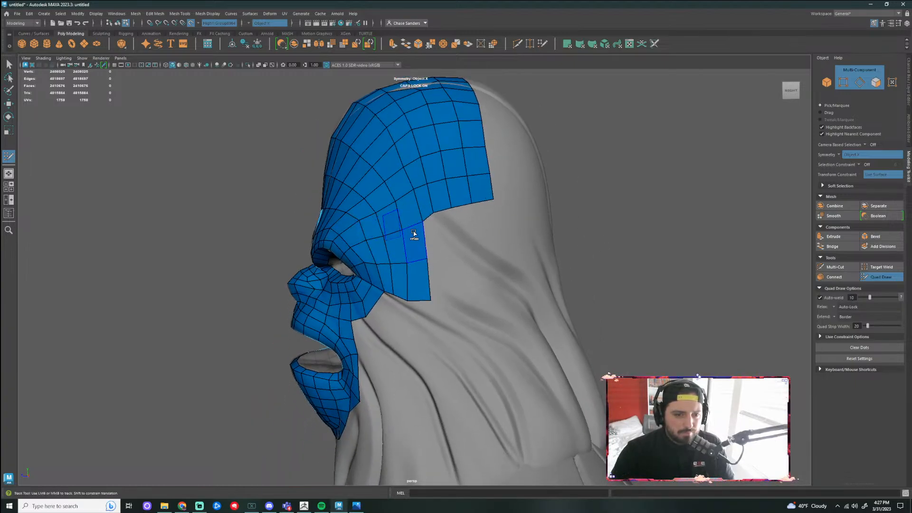
Add a third row of four mirrored quads on the side of the head, from the temple patch to the rear edge
{"action": "right_click_drag", "start_coordinate": [467, 224], "coordinate": [450, 238], "text": "alt"}
{"action": "left_click", "coordinate": [452, 250]}
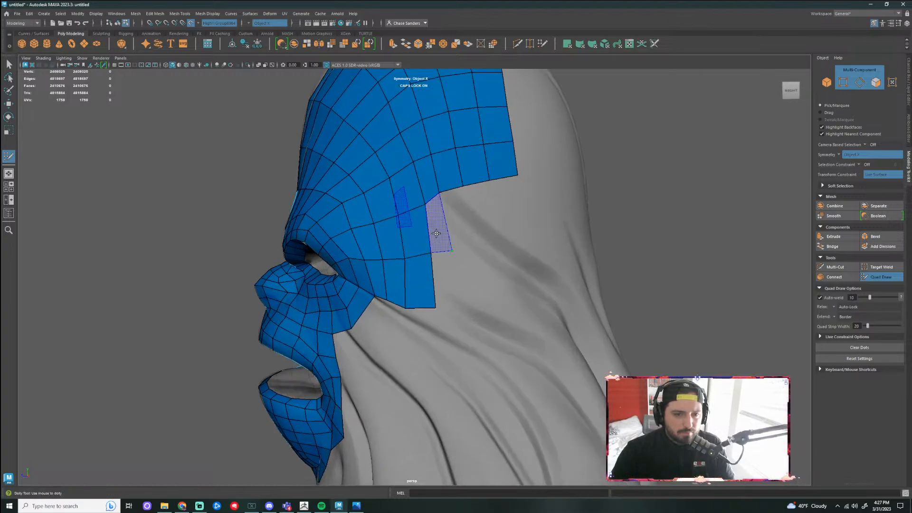
{"action": "left_click", "coordinate": [440, 224], "text": "shift"}
{"action": "left_click", "coordinate": [479, 248]}
{"action": "left_click", "coordinate": [459, 217], "text": "shift"}
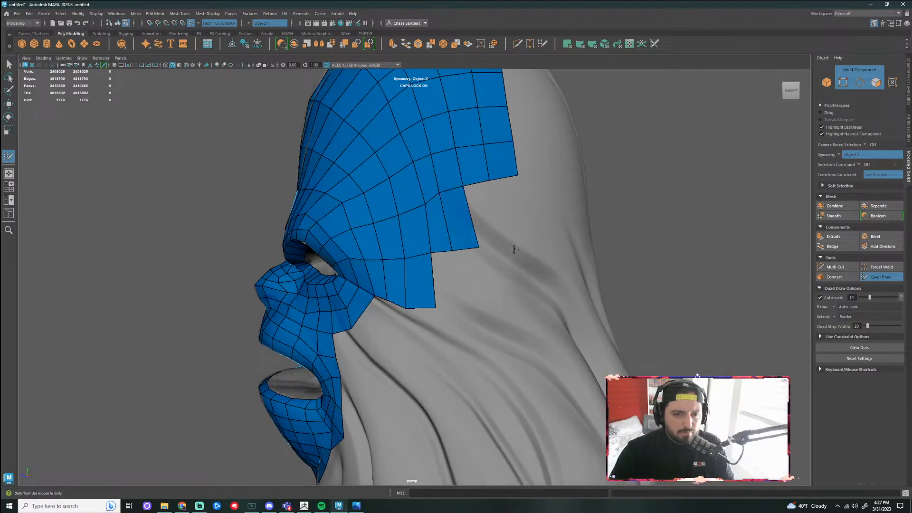
{"action": "left_click", "coordinate": [489, 213], "text": "shift"}
{"action": "left_click", "coordinate": [515, 216], "text": "shift"}
Shift the third side row's lower vertices forward to even the spacing, and undo the last vertex adjustments
{"action": "scroll", "coordinate": [547, 250], "scroll_direction": "down", "scroll_amount": 3}
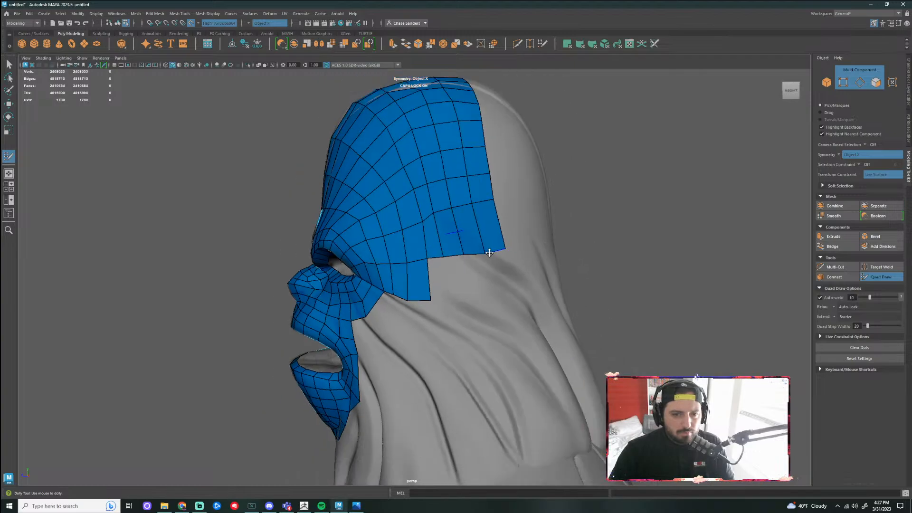
{"action": "left_click_drag", "start_coordinate": [486, 253], "coordinate": [479, 253]}
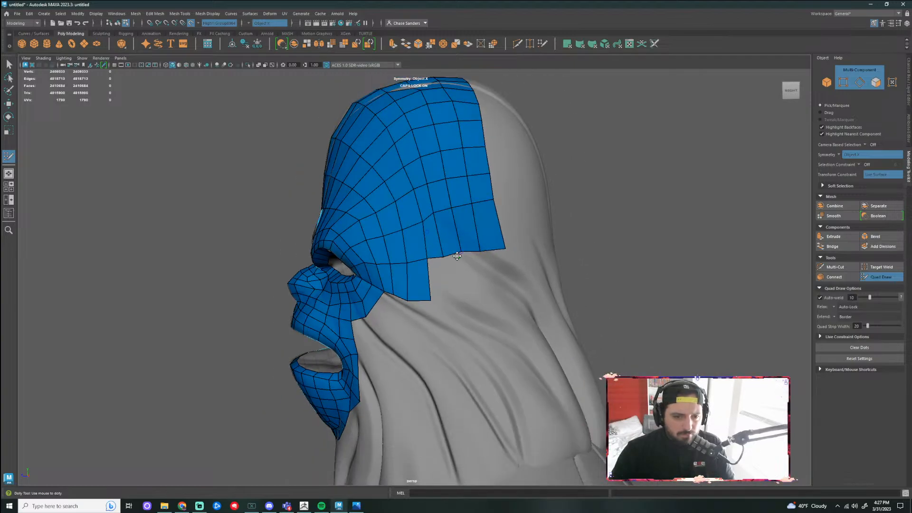
{"action": "key", "text": "ctrl+z"}
{"action": "key", "text": "ctrl+z"}
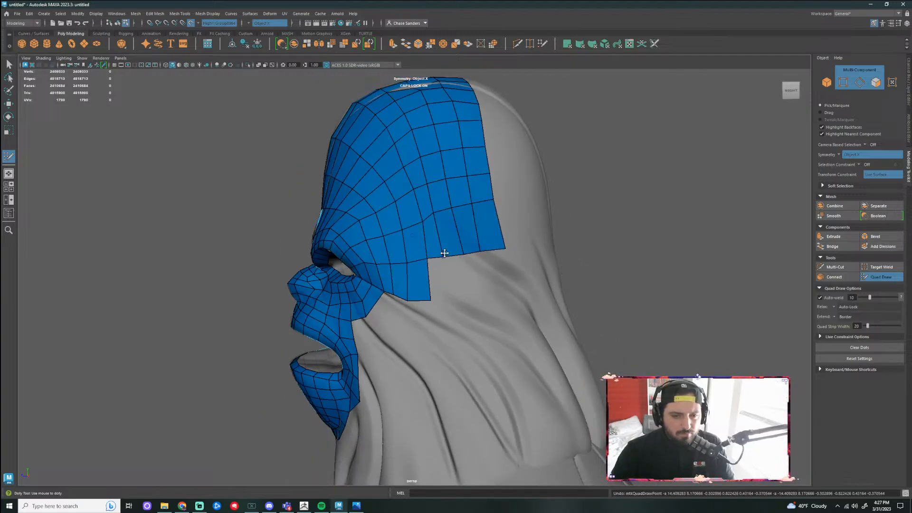
Add a fourth row of four mirrored quads on the side of the head, from the temple patch back to the rear edge
{"action": "left_click", "coordinate": [438, 276], "text": "shift"}
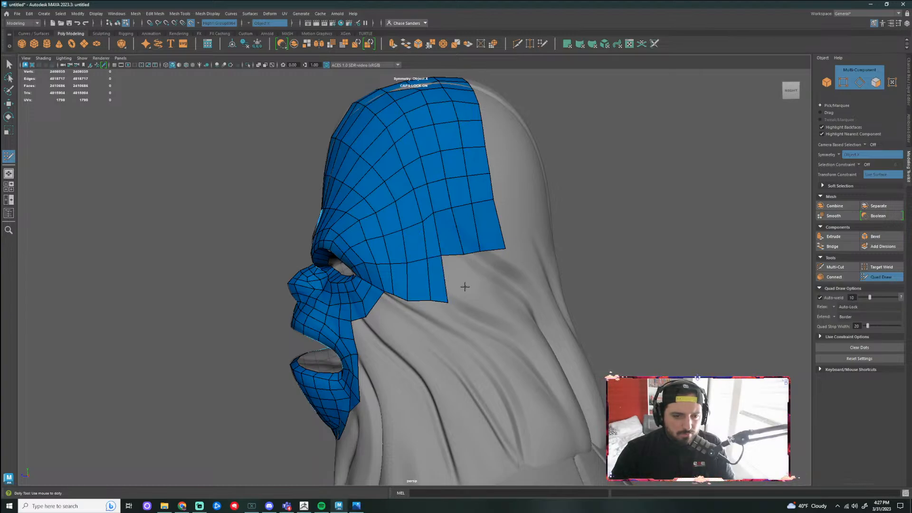
{"action": "left_click", "coordinate": [463, 285], "text": "shift"}
{"action": "left_click", "coordinate": [482, 285], "text": "shift"}
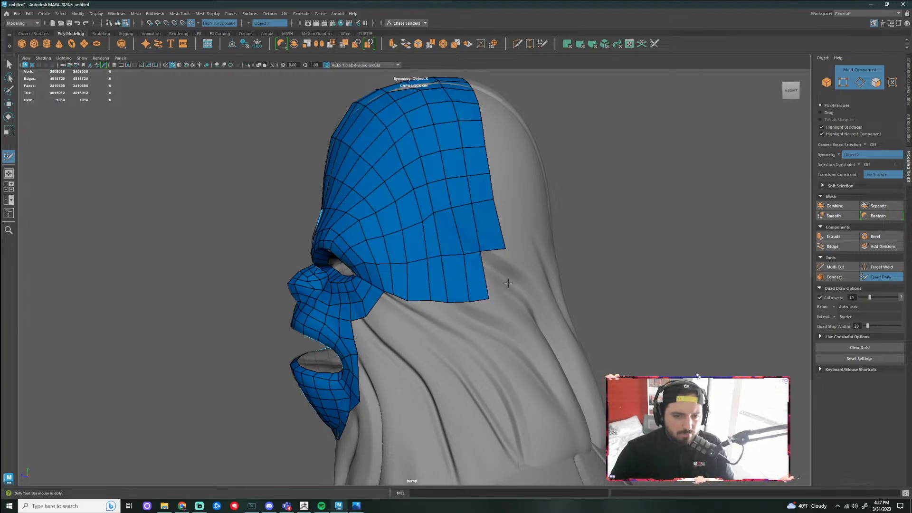
{"action": "left_click", "coordinate": [511, 275], "text": "shift"}
Fill a fifth row of seven mirrored quads below it, working from the cheek patch back to the rear edge
{"action": "left_click_drag", "start_coordinate": [511, 275], "coordinate": [520, 304], "text": "alt"}
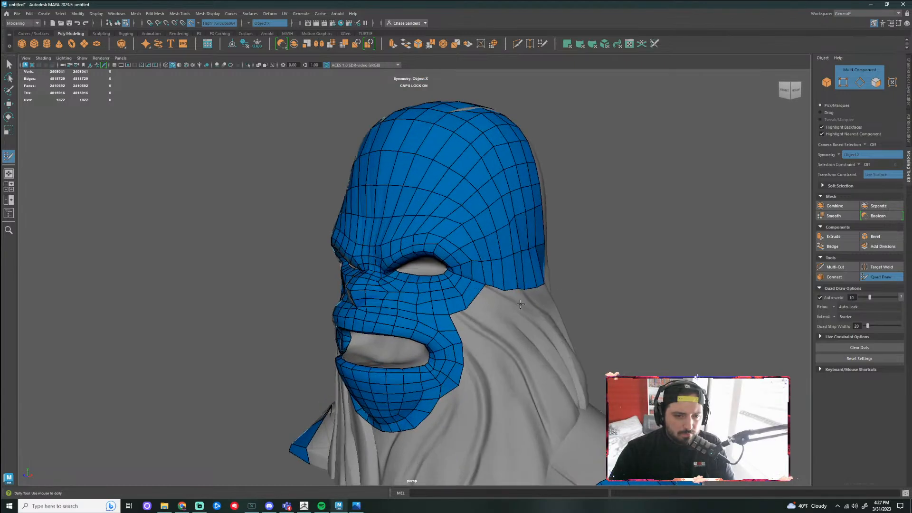
{"action": "right_click_drag", "start_coordinate": [502, 328], "coordinate": [540, 322], "text": "alt"}
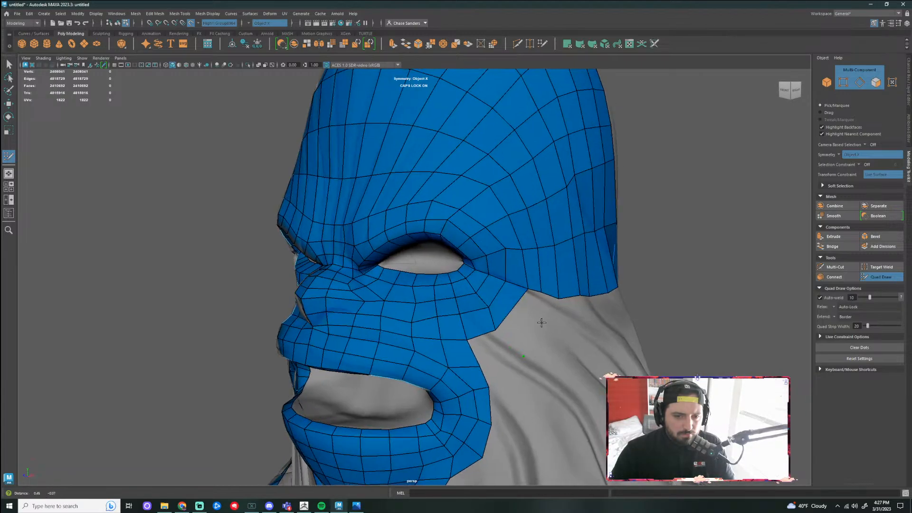
{"action": "middle_click_drag", "start_coordinate": [539, 321], "coordinate": [474, 293], "text": "alt"}
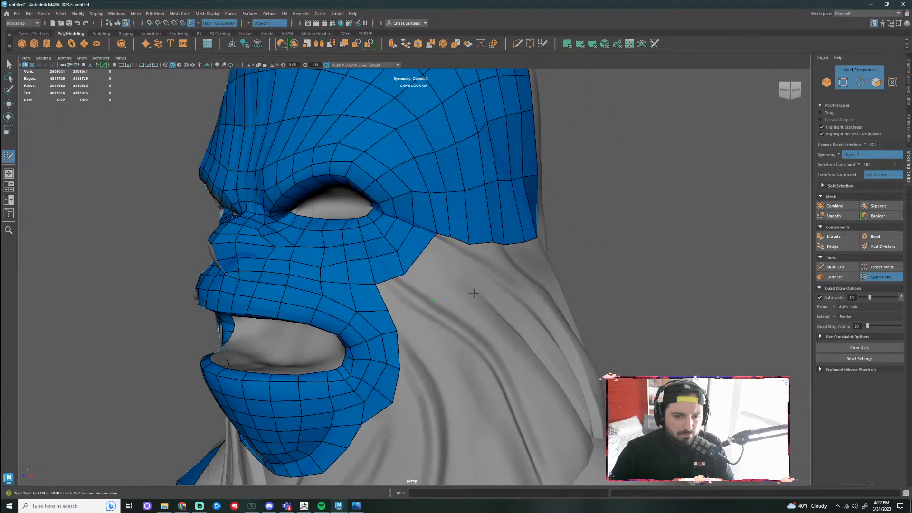
{"action": "left_click", "coordinate": [435, 267], "text": "shift"}
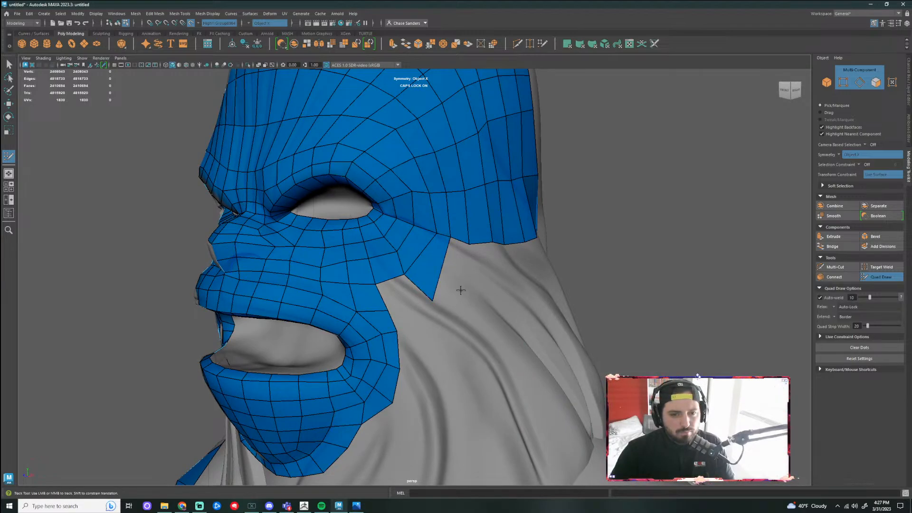
{"action": "left_click", "coordinate": [478, 291], "text": "shift"}
{"action": "left_click_drag", "start_coordinate": [478, 291], "coordinate": [446, 287], "text": "alt"}
{"action": "left_click", "coordinate": [430, 291], "text": "shift"}
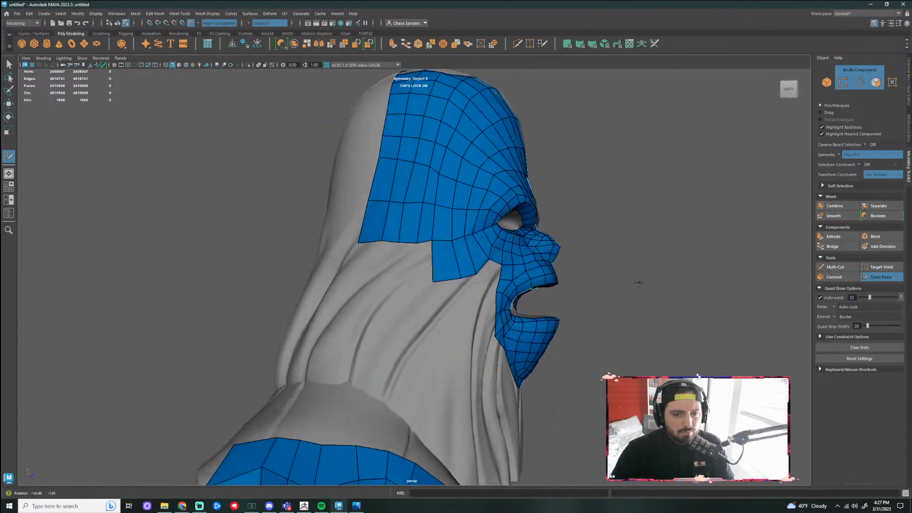
{"action": "scroll", "coordinate": [446, 287], "scroll_direction": "up", "scroll_amount": 5}
{"action": "left_click", "coordinate": [412, 288], "text": "shift"}
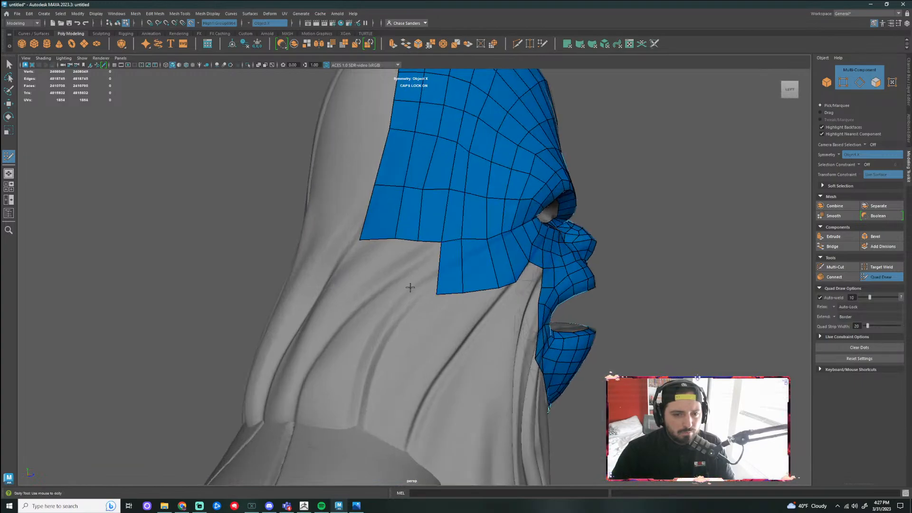
{"action": "left_click", "coordinate": [394, 280], "text": "shift"}
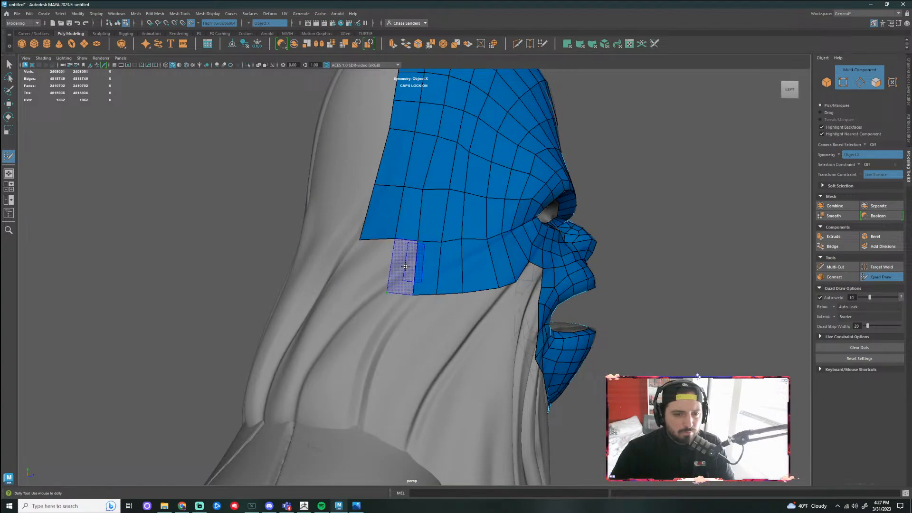
{"action": "left_click", "coordinate": [388, 289], "text": "shift"}
{"action": "left_click", "coordinate": [384, 271], "text": "shift"}
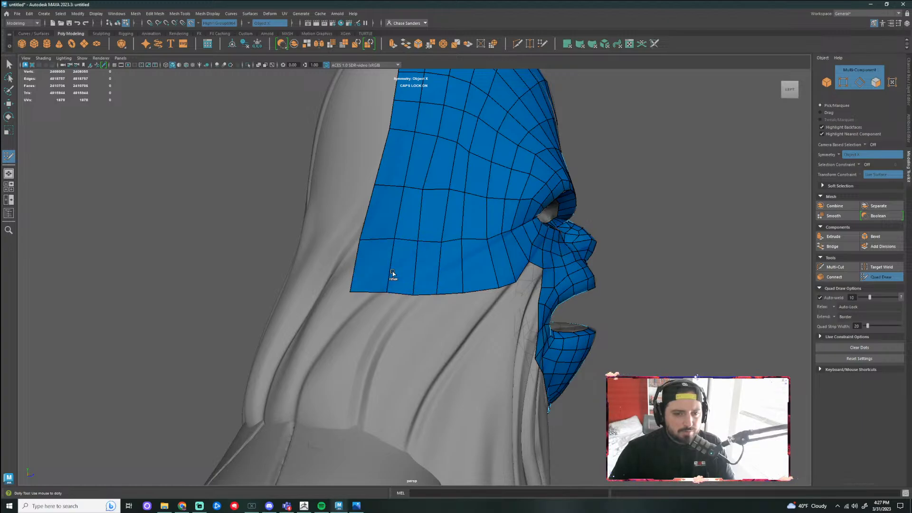
Relax the faces on the side of the head and fill the mirrored notch left at the cheek
{"action": "mouse_move", "coordinate": [448, 200]}
{"action": "left_mouse_down", "text": "shift"}
{"action": "mouse_move", "coordinate": [411, 156]}
{"action": "mouse_move", "coordinate": [395, 163]}
{"action": "mouse_move", "coordinate": [450, 193]}
{"action": "mouse_move", "coordinate": [475, 195]}
{"action": "mouse_move", "coordinate": [497, 255]}
{"action": "mouse_move", "coordinate": [452, 255]}
{"action": "left_mouse_up", "text": "shift"}
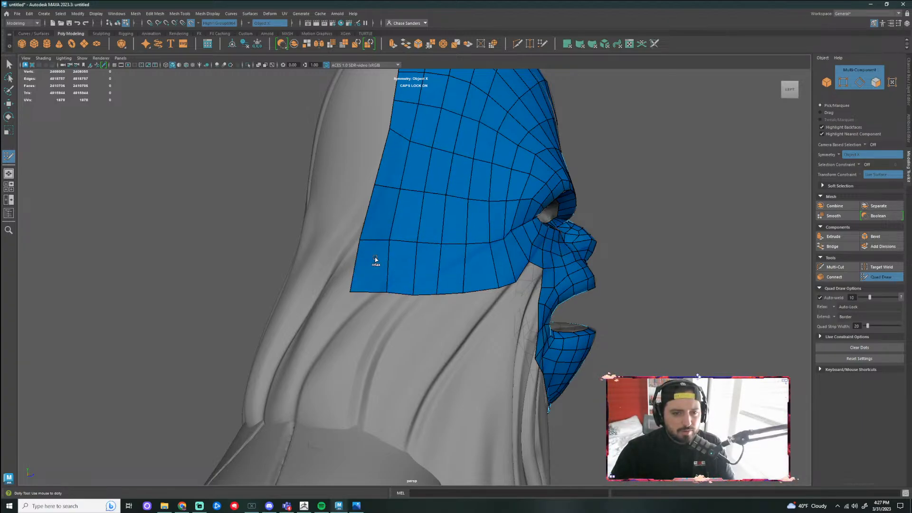
{"action": "mouse_move", "coordinate": [387, 128]}
{"action": "left_mouse_down", "text": "shift"}
{"action": "mouse_move", "coordinate": [383, 157]}
{"action": "mouse_move", "coordinate": [422, 154]}
{"action": "mouse_move", "coordinate": [387, 197]}
{"action": "mouse_move", "coordinate": [412, 265]}
{"action": "mouse_move", "coordinate": [387, 285]}
{"action": "mouse_move", "coordinate": [597, 297]}
{"action": "mouse_move", "coordinate": [573, 284]}
{"action": "mouse_move", "coordinate": [518, 289]}
{"action": "mouse_move", "coordinate": [520, 329]}
{"action": "mouse_move", "coordinate": [561, 329]}
{"action": "mouse_move", "coordinate": [472, 238]}
{"action": "left_mouse_up", "text": "shift"}
{"action": "scroll", "coordinate": [385, 294], "scroll_direction": "down", "scroll_amount": 3}
{"action": "scroll", "coordinate": [585, 292], "scroll_direction": "down", "scroll_amount": 3}
{"action": "scroll", "coordinate": [561, 328], "scroll_direction": "up", "scroll_amount": 4}
{"action": "scroll", "coordinate": [561, 329], "scroll_direction": "up", "scroll_amount": 2}
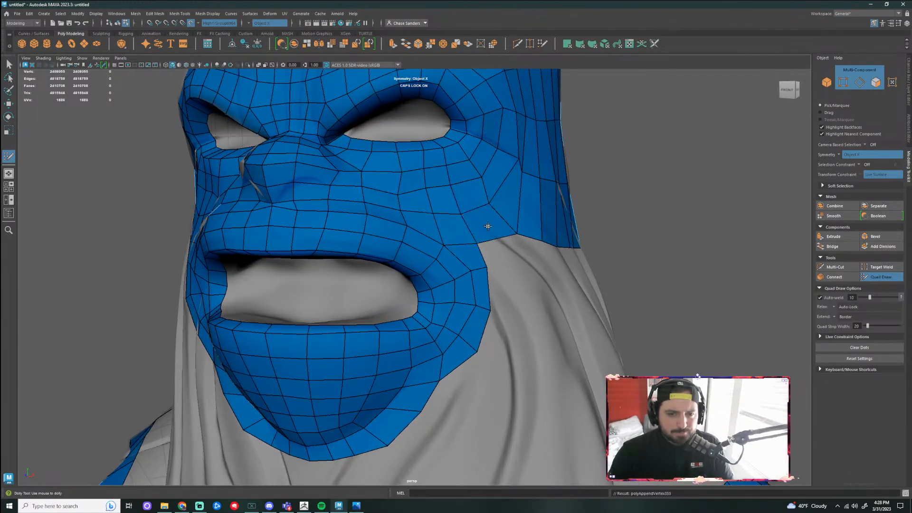
{"action": "scroll", "coordinate": [492, 269], "scroll_direction": "up", "scroll_amount": 3}
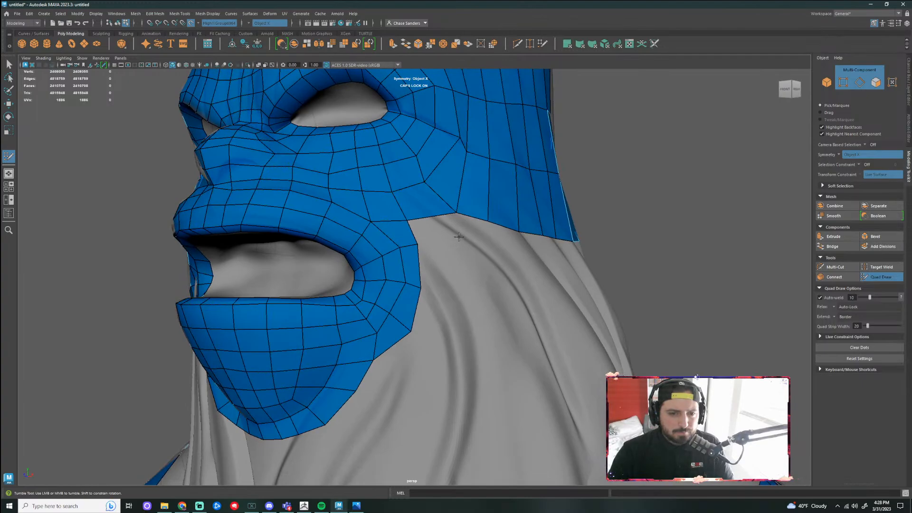
Fill six mirrored quads in two short rows behind the mouth corner, extending the lower cheek toward the side of the head
{"action": "left_click", "coordinate": [433, 233], "text": "shift"}
{"action": "left_click", "coordinate": [475, 233], "text": "shift"}
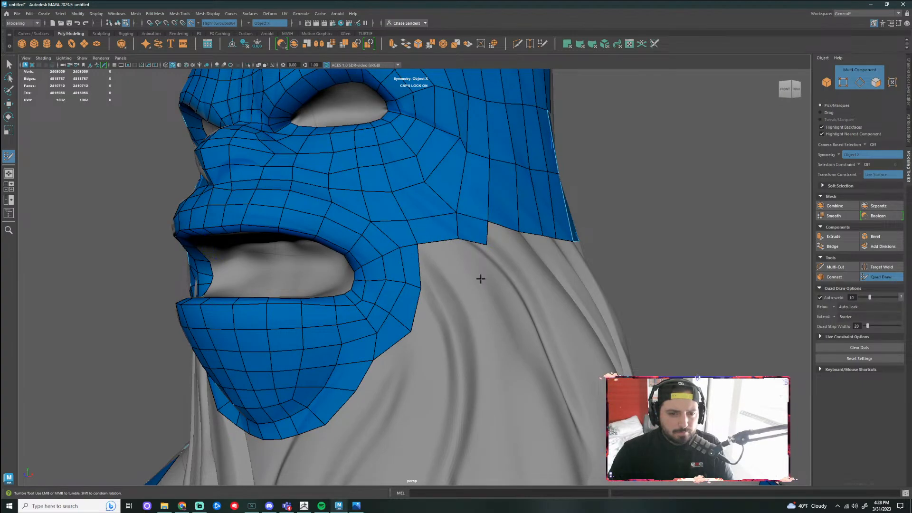
{"action": "left_click_drag", "start_coordinate": [476, 233], "coordinate": [423, 271], "text": "alt"}
{"action": "left_click", "coordinate": [440, 259], "text": "shift"}
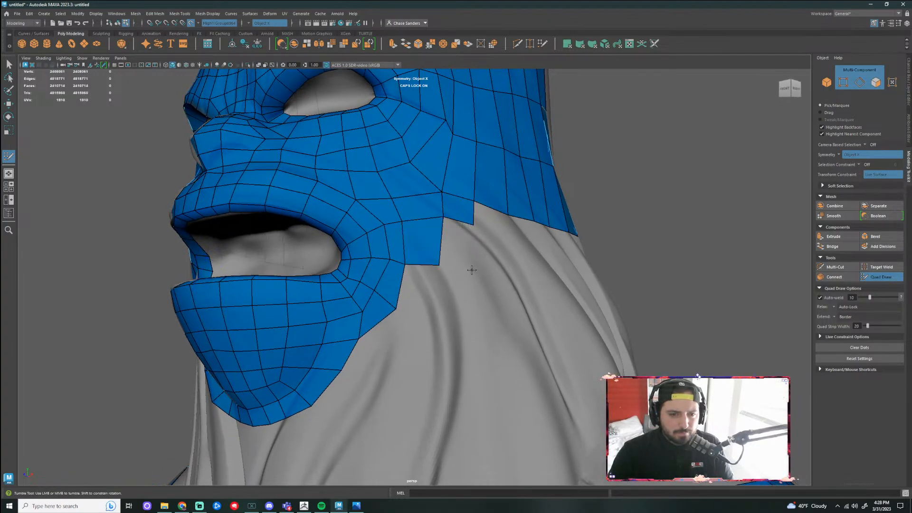
{"action": "left_click", "coordinate": [472, 269], "text": "shift"}
{"action": "scroll", "coordinate": [487, 267], "scroll_direction": "down", "scroll_amount": 1}
{"action": "left_click_drag", "start_coordinate": [487, 268], "coordinate": [433, 271], "text": "alt"}
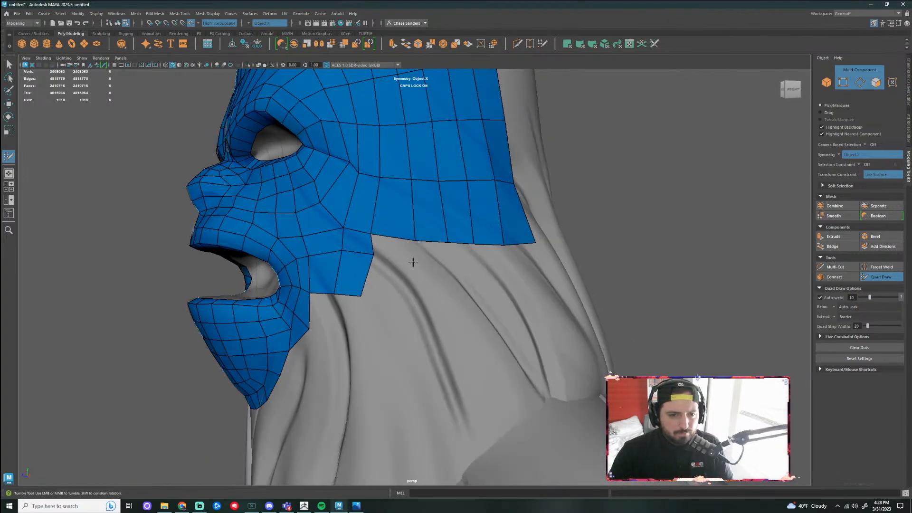
{"action": "left_click", "coordinate": [412, 262], "text": "shift"}
{"action": "left_click", "coordinate": [385, 280], "text": "shift"}
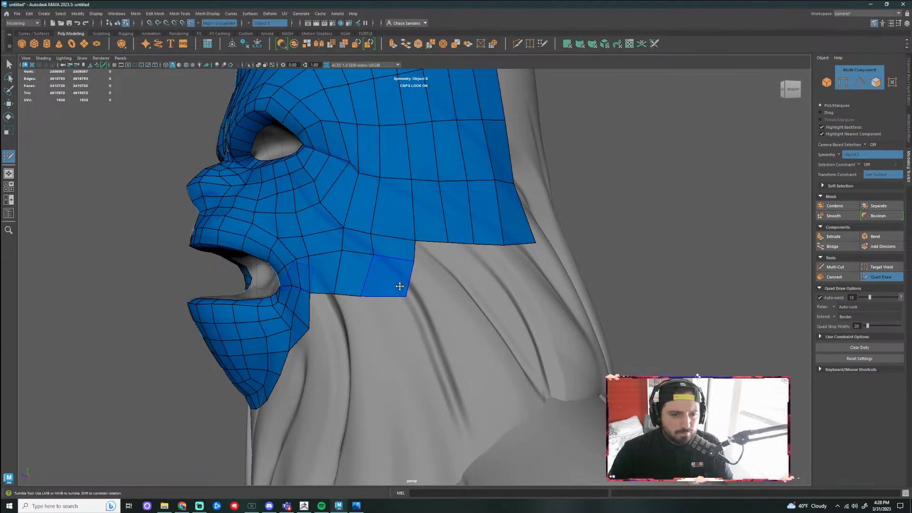
Relax the new lower cheek faces to even out their spacing
{"action": "left_click_drag", "start_coordinate": [448, 295], "coordinate": [481, 295], "text": "alt"}
{"action": "middle_click_drag", "start_coordinate": [481, 295], "coordinate": [486, 316], "text": "alt"}
{"action": "mouse_move", "coordinate": [462, 236]}
{"action": "left_mouse_down", "text": "shift"}
{"action": "mouse_move", "coordinate": [452, 235]}
{"action": "mouse_move", "coordinate": [452, 204]}
{"action": "mouse_move", "coordinate": [458, 240]}
{"action": "mouse_move", "coordinate": [487, 233]}
{"action": "mouse_move", "coordinate": [494, 241]}
{"action": "mouse_move", "coordinate": [448, 254]}
{"action": "mouse_move", "coordinate": [529, 253]}
{"action": "left_mouse_up", "text": "shift"}
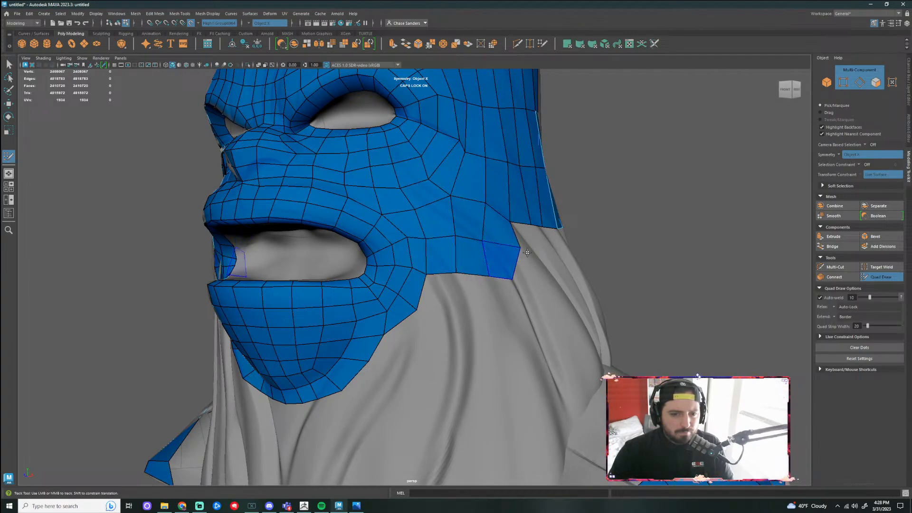
Extend both lower cheek rows with four mirrored quads each, back to the rear edge of the side of the head
{"action": "middle_click_drag", "start_coordinate": [529, 253], "coordinate": [532, 257], "text": "alt"}
{"action": "left_click_drag", "start_coordinate": [533, 257], "coordinate": [493, 264], "text": "alt"}
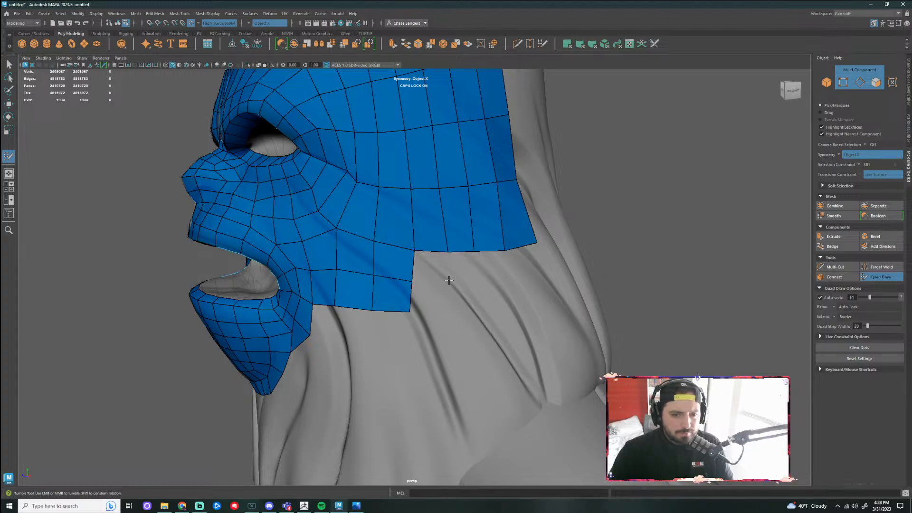
{"action": "left_click", "coordinate": [428, 267], "text": "shift"}
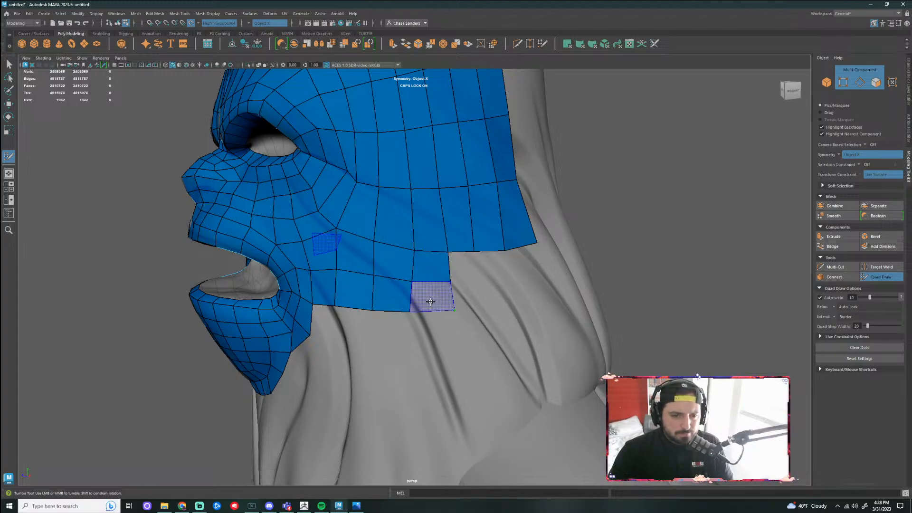
{"action": "left_click", "coordinate": [433, 299], "text": "shift"}
{"action": "left_click", "coordinate": [464, 268], "text": "shift"}
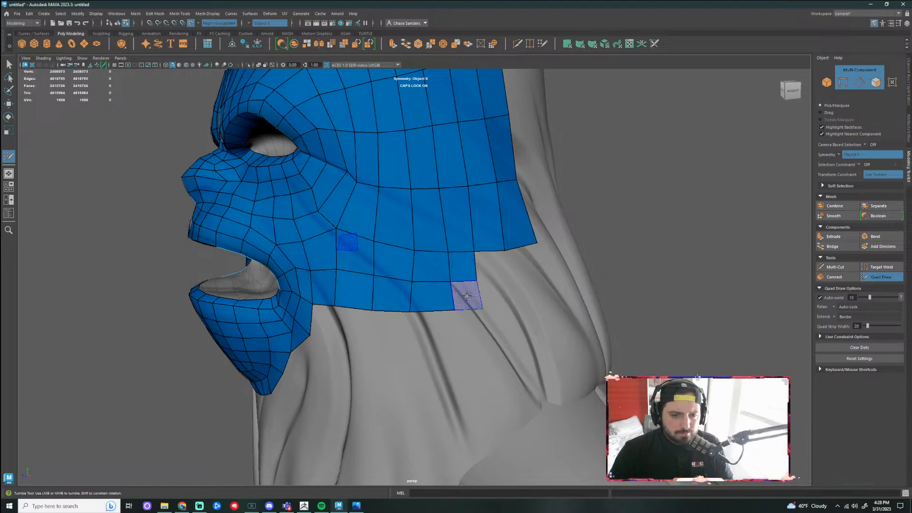
{"action": "left_click", "coordinate": [472, 297], "text": "shift"}
{"action": "left_click", "coordinate": [501, 270], "text": "shift"}
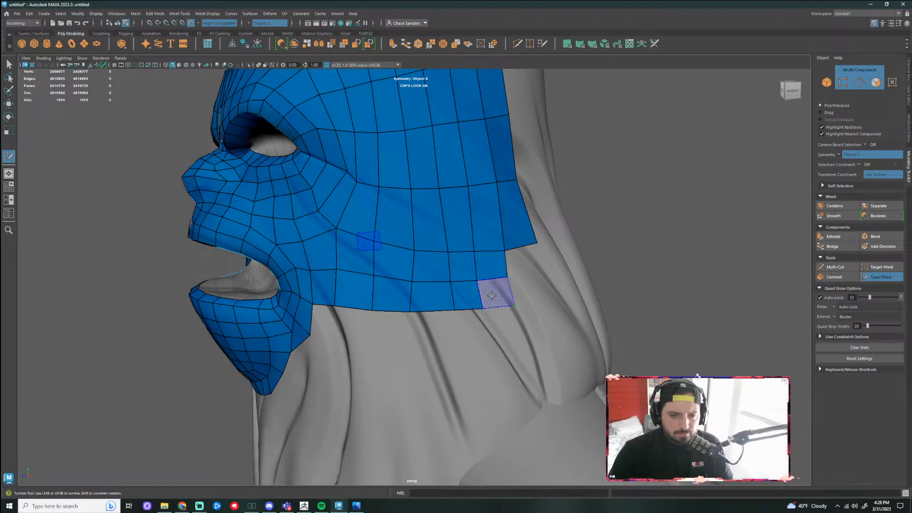
{"action": "left_click", "coordinate": [506, 295], "text": "shift"}
{"action": "left_click_drag", "start_coordinate": [506, 296], "coordinate": [513, 266], "text": "alt"}
{"action": "left_click", "coordinate": [490, 260], "text": "shift"}
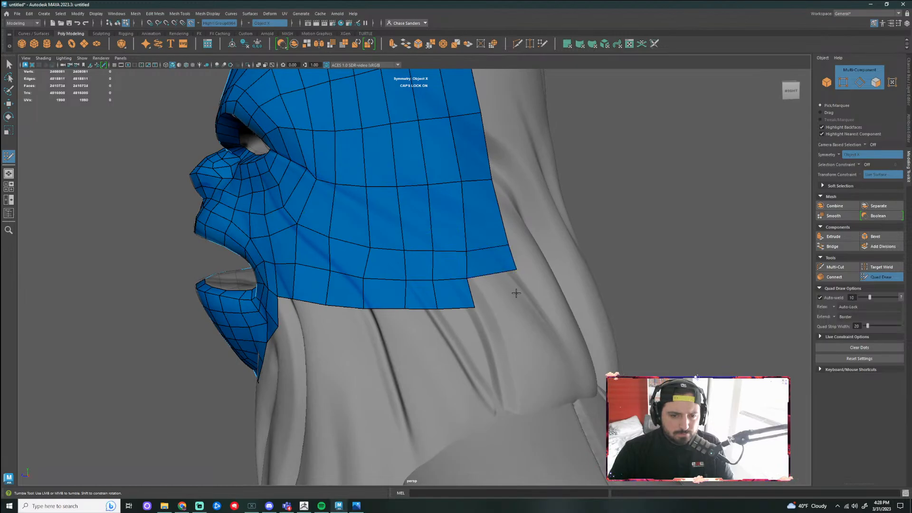
{"action": "left_click", "coordinate": [504, 291], "text": "shift"}
Examine the quad flow around the eyes, nose, mouth and cheeks from the front and both sides
{"action": "right_click_drag", "start_coordinate": [519, 289], "coordinate": [458, 287], "text": "alt"}
{"action": "left_click_drag", "start_coordinate": [458, 287], "coordinate": [527, 287], "text": "alt"}
{"action": "right_click_drag", "start_coordinate": [528, 287], "coordinate": [489, 288], "text": "alt"}
{"action": "left_click_drag", "start_coordinate": [489, 288], "coordinate": [457, 289], "text": "alt"}
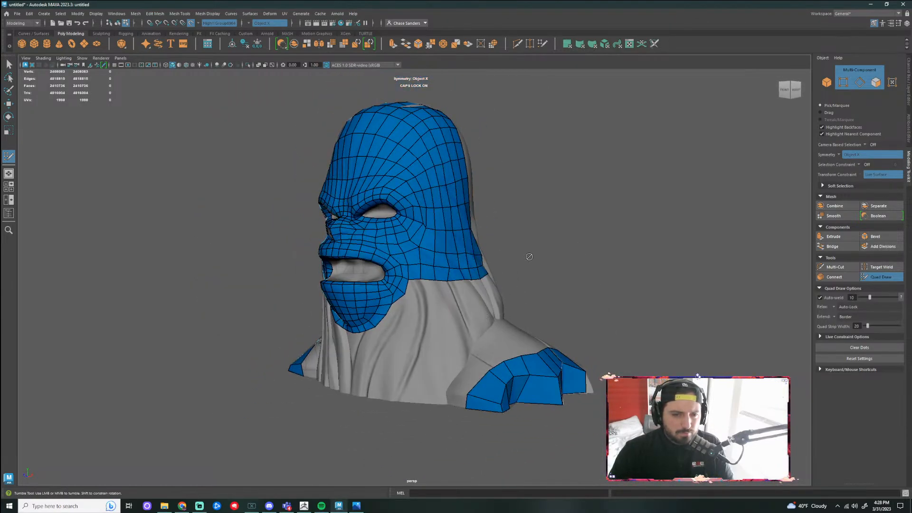
{"action": "left_click_drag", "start_coordinate": [569, 239], "coordinate": [636, 250], "text": "alt"}
{"action": "scroll", "coordinate": [632, 251], "scroll_direction": "up", "scroll_amount": 8}
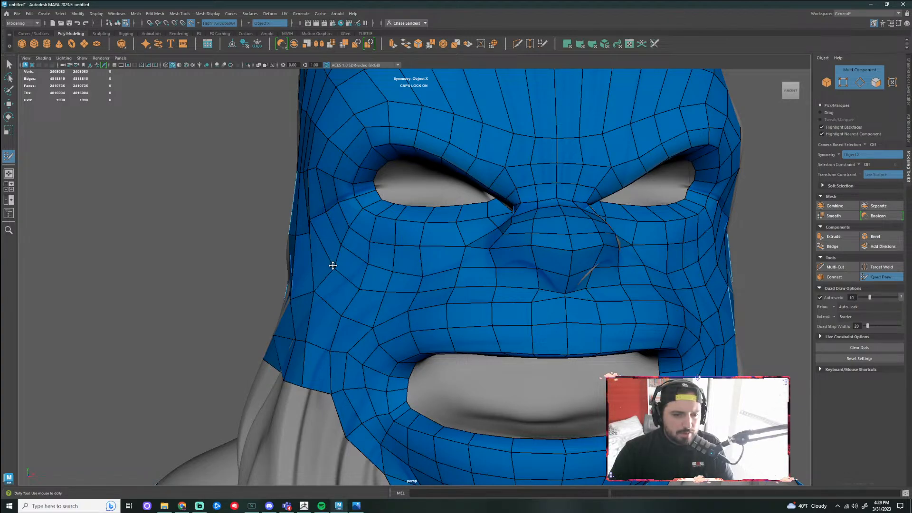
{"action": "scroll", "coordinate": [440, 284], "scroll_direction": "down", "scroll_amount": 3}
{"action": "scroll", "coordinate": [502, 311], "scroll_direction": "up", "scroll_amount": 5}
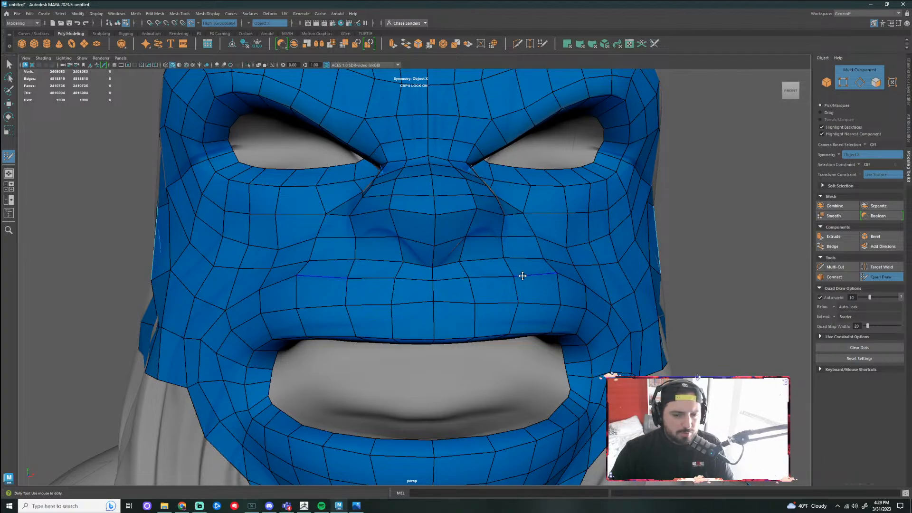
{"action": "left_click_drag", "start_coordinate": [522, 276], "coordinate": [426, 287], "text": "alt"}
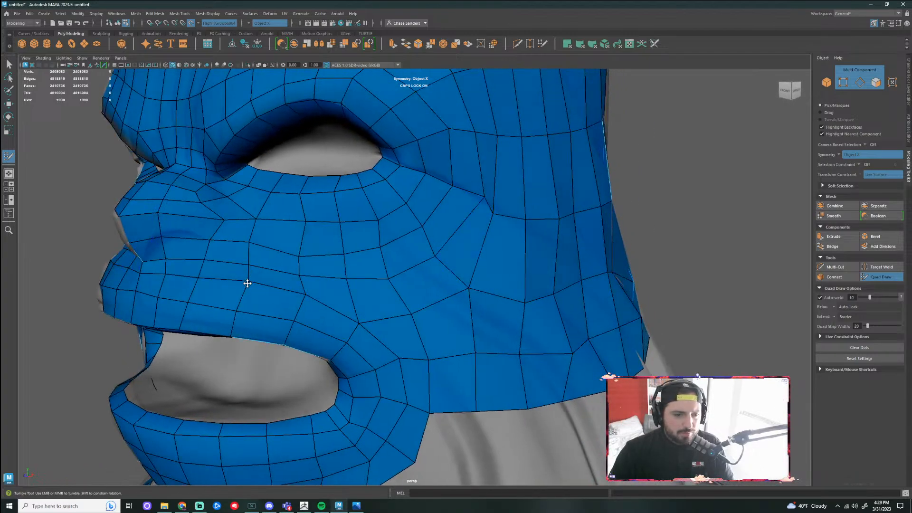
{"action": "mouse_move", "coordinate": [247, 277]}
{"action": "left_mouse_down", "text": "alt"}
{"action": "mouse_move", "coordinate": [320, 261]}
{"action": "mouse_move", "coordinate": [514, 270]}
{"action": "mouse_move", "coordinate": [507, 269]}
{"action": "left_mouse_up", "text": "alt"}
{"action": "mouse_move", "coordinate": [253, 272]}
{"action": "left_mouse_down"}
{"action": "mouse_move", "coordinate": [202, 255]}
{"action": "mouse_move", "coordinate": [225, 232]}
{"action": "left_mouse_up"}
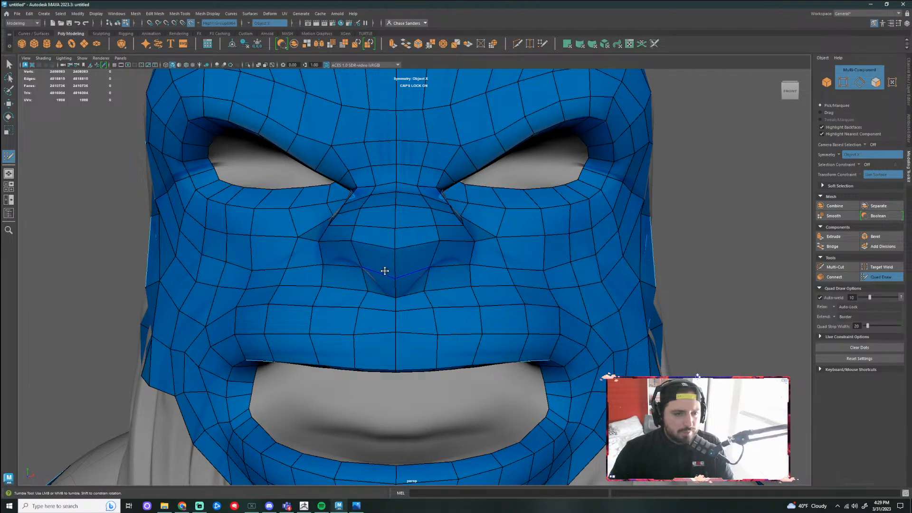
{"action": "scroll", "coordinate": [385, 270], "scroll_direction": "down", "scroll_amount": 10}
{"action": "left_click_drag", "start_coordinate": [555, 283], "coordinate": [616, 272], "text": "alt"}
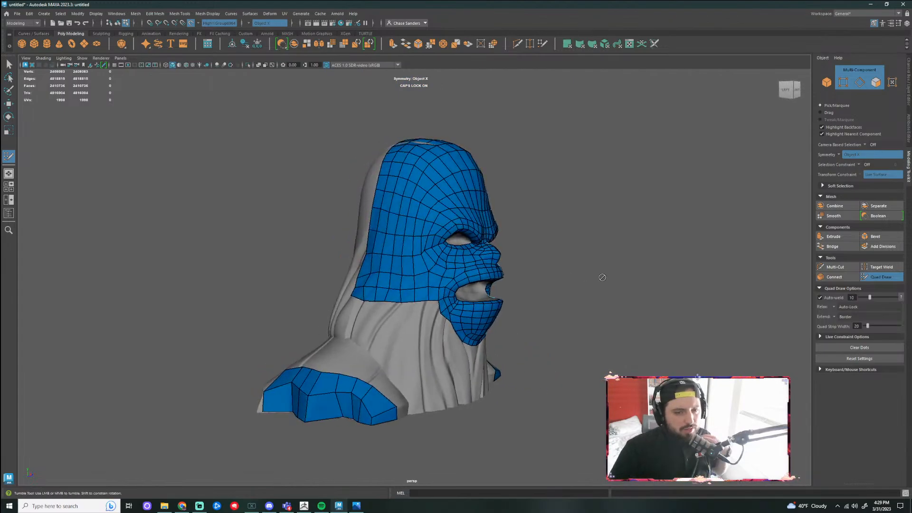
{"action": "scroll", "coordinate": [391, 362], "scroll_direction": "up", "scroll_amount": 3}
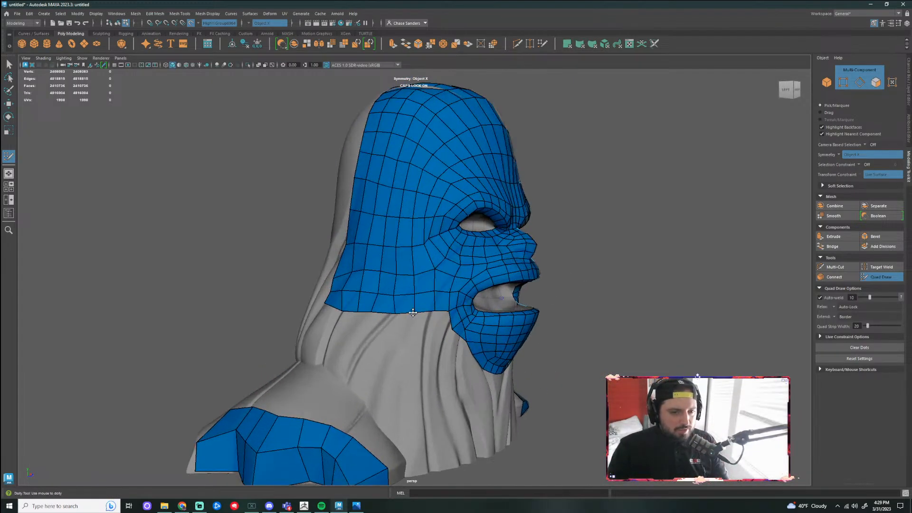
Fill four mirrored quads in a row from the rear edge of the head's side, bridging both sides across the back of the head
{"action": "left_click_drag", "start_coordinate": [392, 362], "coordinate": [399, 291], "text": "alt"}
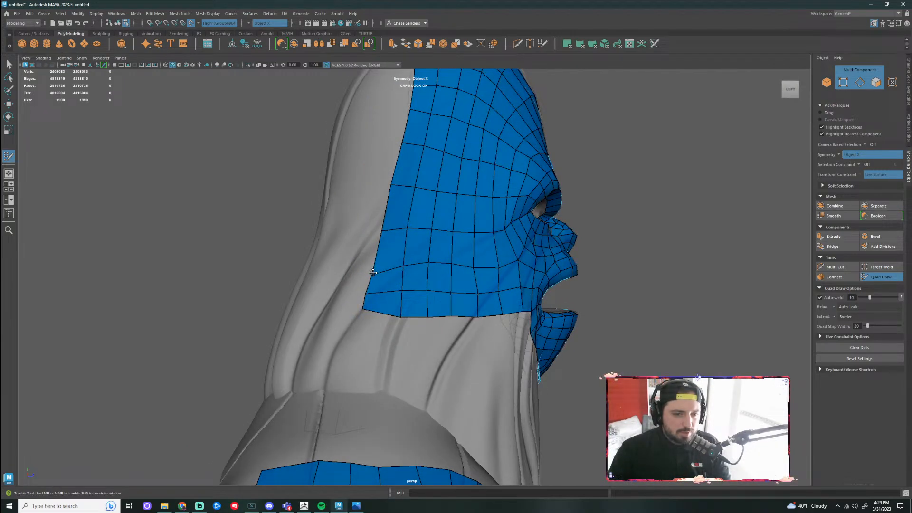
{"action": "scroll", "coordinate": [375, 268], "scroll_direction": "down", "scroll_amount": 5}
{"action": "left_click_drag", "start_coordinate": [413, 285], "coordinate": [540, 309], "text": "alt"}
{"action": "left_click_drag", "start_coordinate": [407, 310], "coordinate": [424, 306], "text": "alt"}
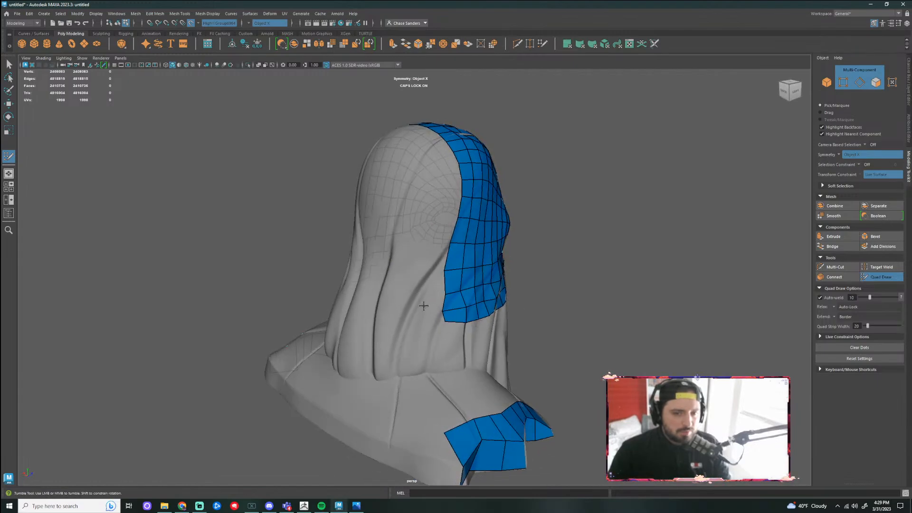
{"action": "left_click", "coordinate": [433, 260], "text": "shift"}
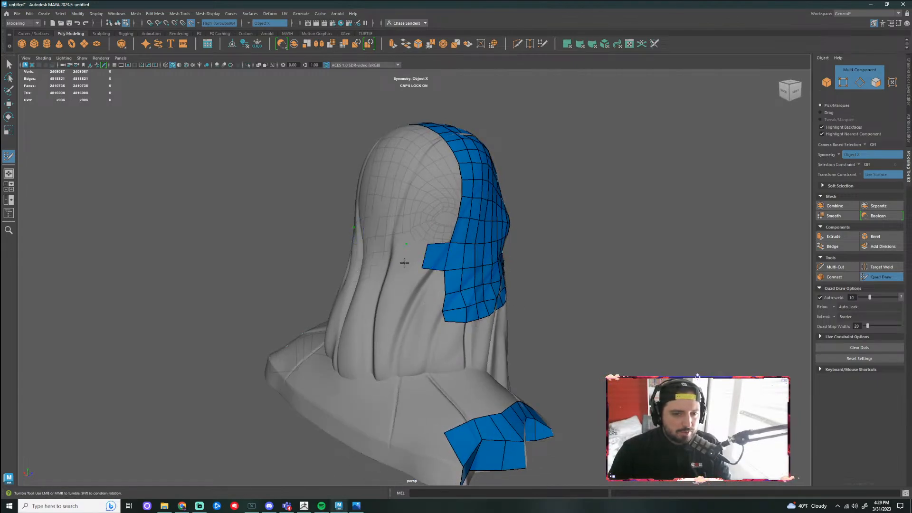
{"action": "left_click", "coordinate": [420, 252], "text": "shift"}
{"action": "left_click_drag", "start_coordinate": [407, 290], "coordinate": [431, 289], "text": "alt"}
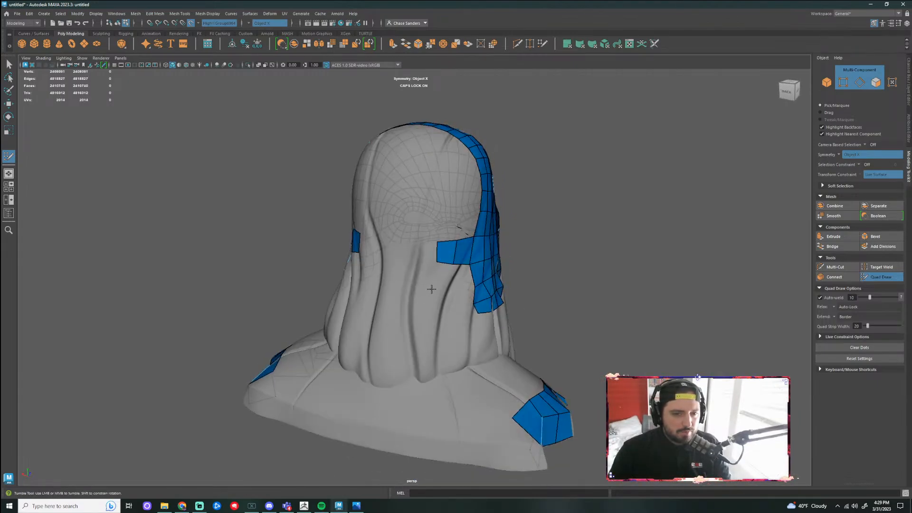
{"action": "left_click", "coordinate": [426, 255], "text": "shift"}
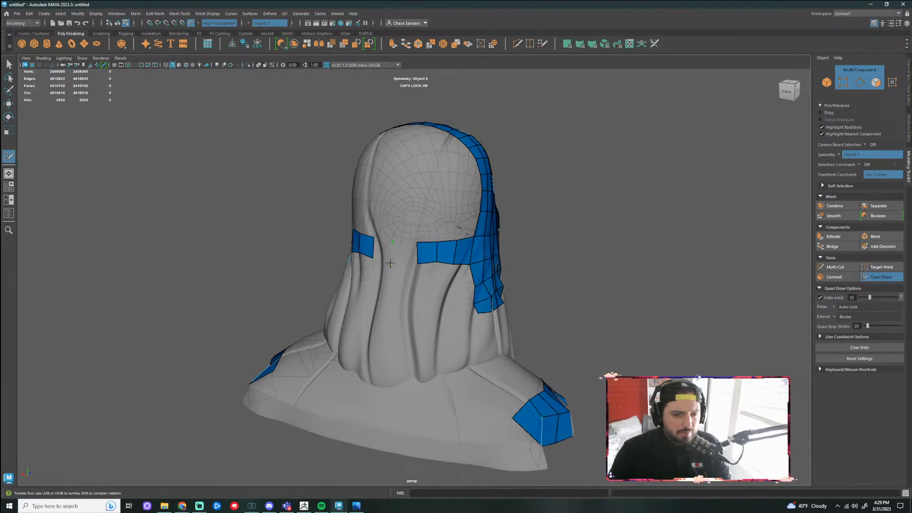
{"action": "left_click", "coordinate": [390, 263], "text": "shift"}
{"action": "left_click_drag", "start_coordinate": [399, 271], "coordinate": [451, 307], "text": "alt"}
{"action": "right_click_drag", "start_coordinate": [451, 306], "coordinate": [449, 300], "text": "alt"}
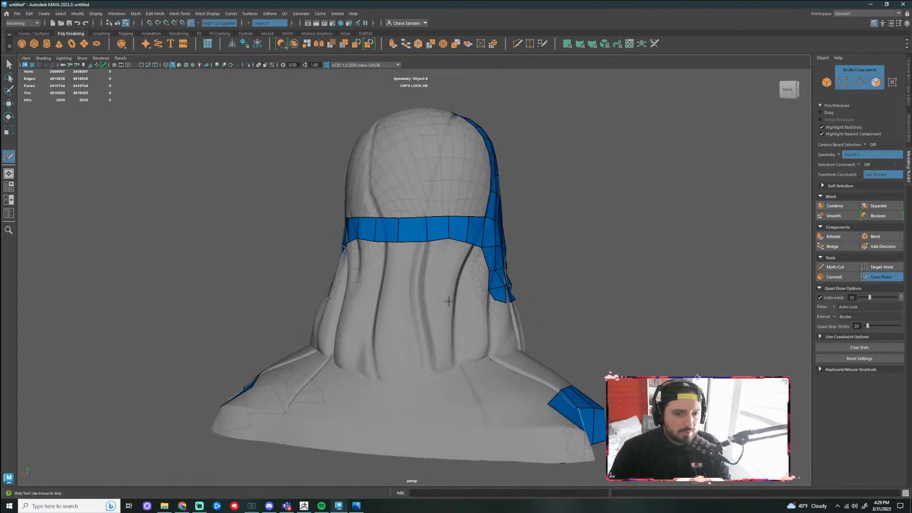
Fill five mirrored quads in two columns behind the rear edge of the lower side of the head, beneath the back band
{"action": "left_click_drag", "start_coordinate": [449, 300], "coordinate": [445, 285], "text": "alt"}
{"action": "left_click", "coordinate": [452, 264], "text": "shift"}
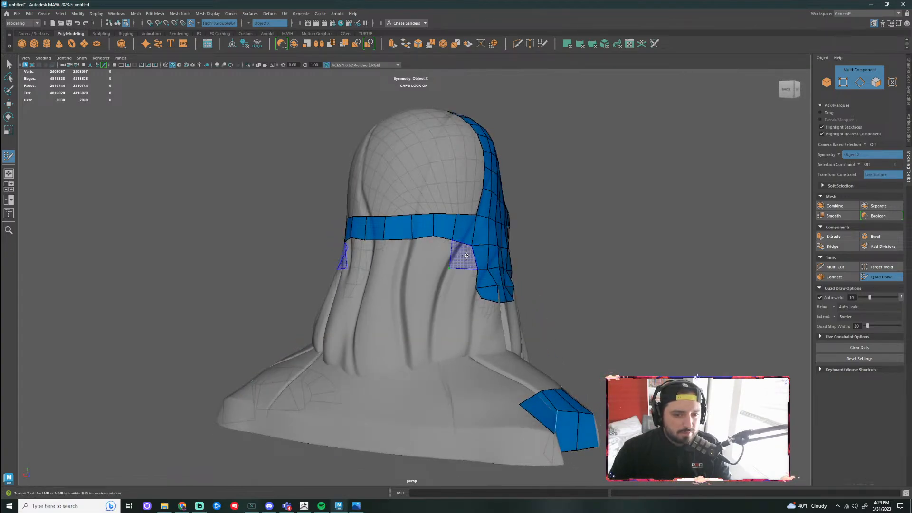
{"action": "left_click", "coordinate": [456, 285], "text": "shift"}
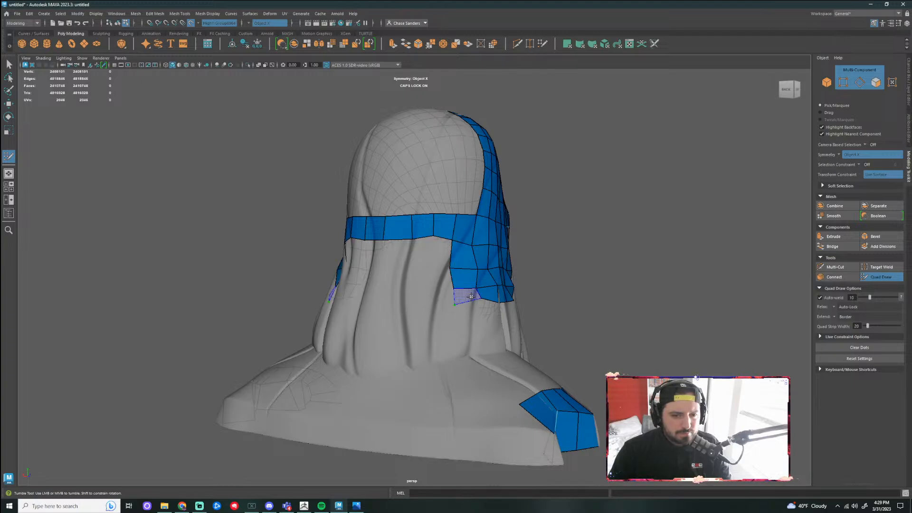
{"action": "left_click", "coordinate": [457, 301], "text": "shift"}
{"action": "left_click", "coordinate": [434, 273]}
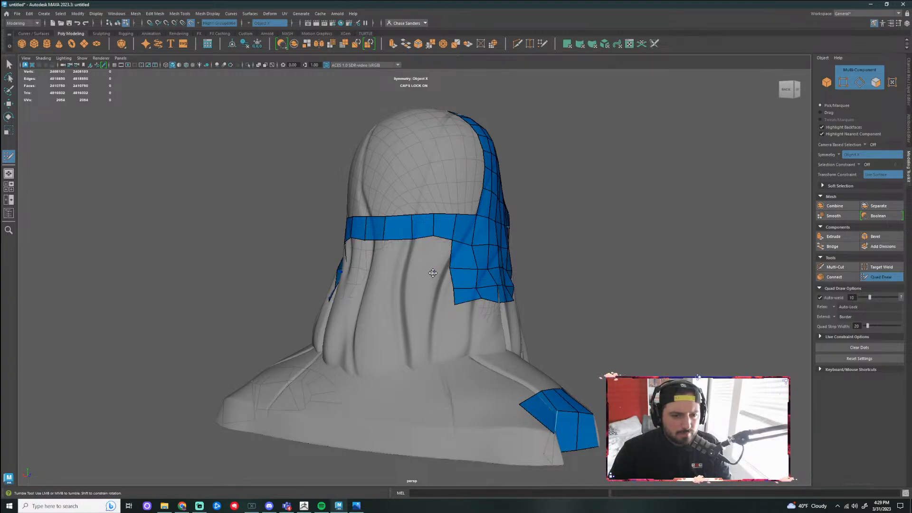
{"action": "left_click", "coordinate": [430, 292]}
{"action": "left_click", "coordinate": [440, 281], "text": "shift"}
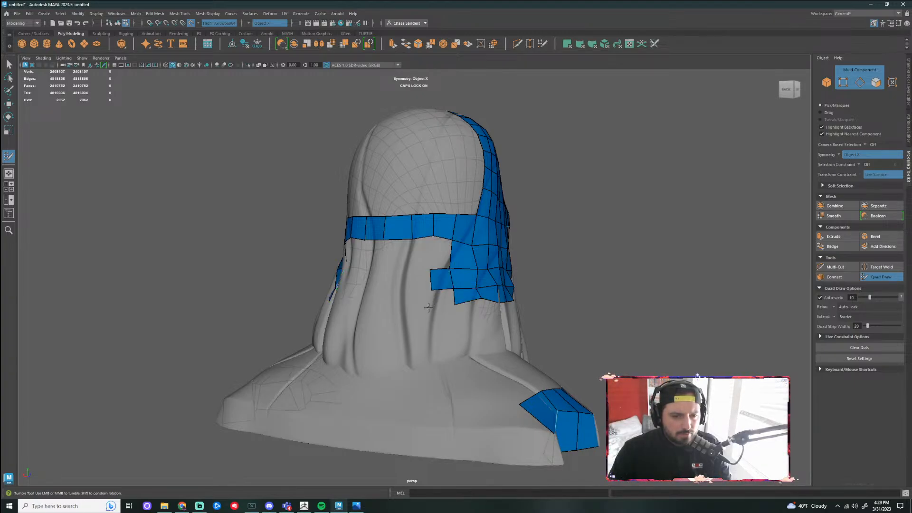
{"action": "left_click", "coordinate": [430, 307]}
{"action": "left_click", "coordinate": [438, 300], "text": "shift"}
Fill three mirrored quads beneath the back band, completing a second row across the back of the head
{"action": "left_click_drag", "start_coordinate": [400, 308], "coordinate": [453, 271], "text": "alt"}
{"action": "left_click", "coordinate": [442, 267], "text": "shift"}
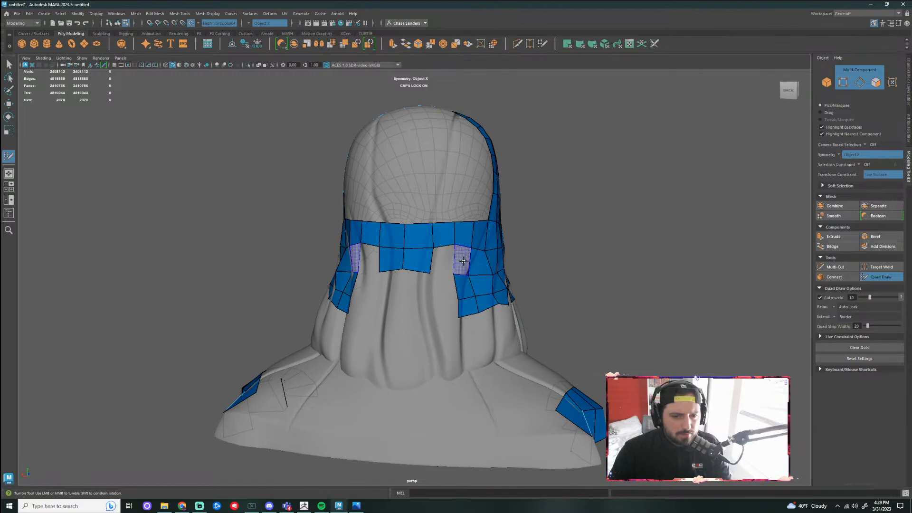
{"action": "left_click", "coordinate": [461, 260], "text": "shift"}
{"action": "left_click", "coordinate": [444, 260], "text": "shift"}
{"action": "left_click_drag", "start_coordinate": [445, 262], "coordinate": [412, 289], "text": "alt"}
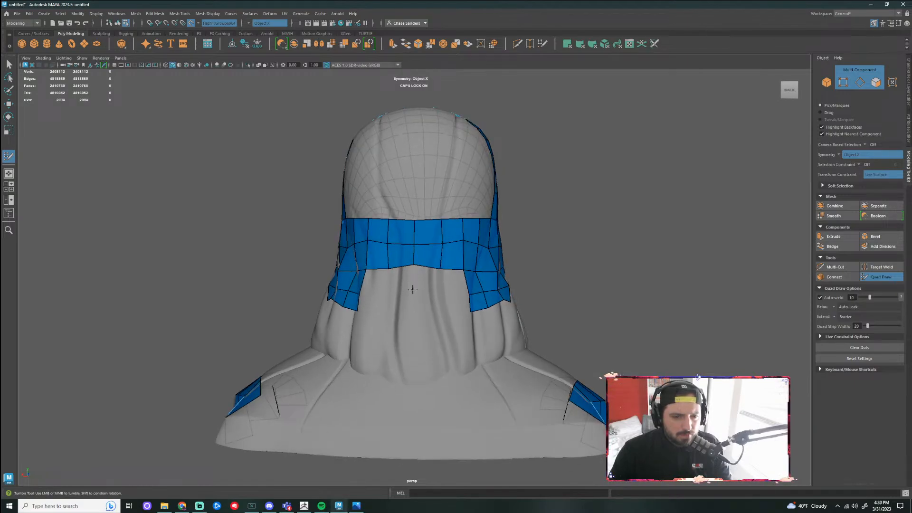
Fill four mirrored quads in two further rows below, closing the gap across the lower back of the head
{"action": "left_click", "coordinate": [413, 291]}
{"action": "left_click", "coordinate": [439, 294]}
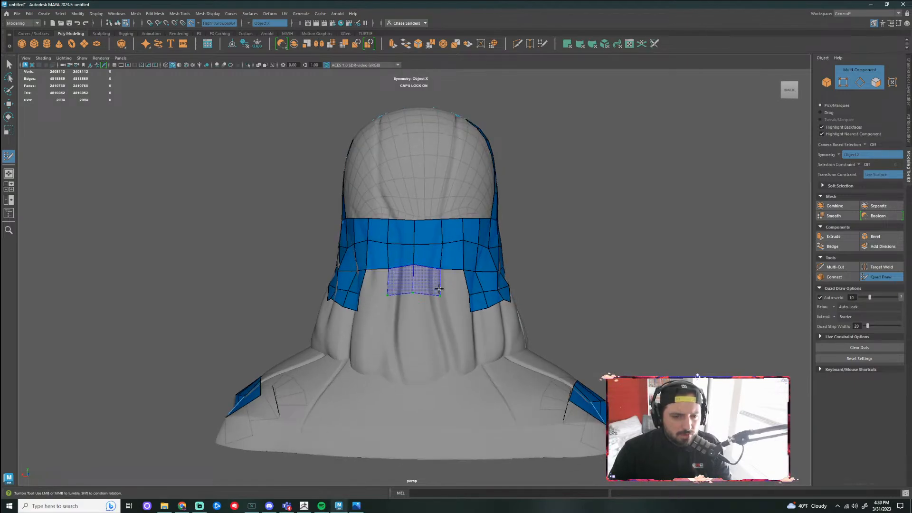
{"action": "left_click", "coordinate": [439, 289], "text": "shift"}
{"action": "left_click", "coordinate": [459, 297], "text": "shift"}
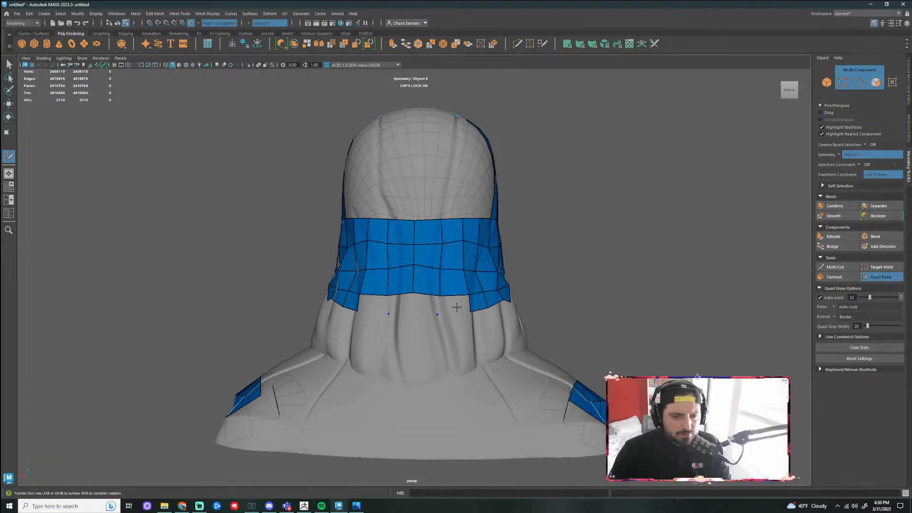
{"action": "left_click", "coordinate": [454, 310], "text": "shift"}
{"action": "left_click", "coordinate": [415, 311], "text": "shift"}
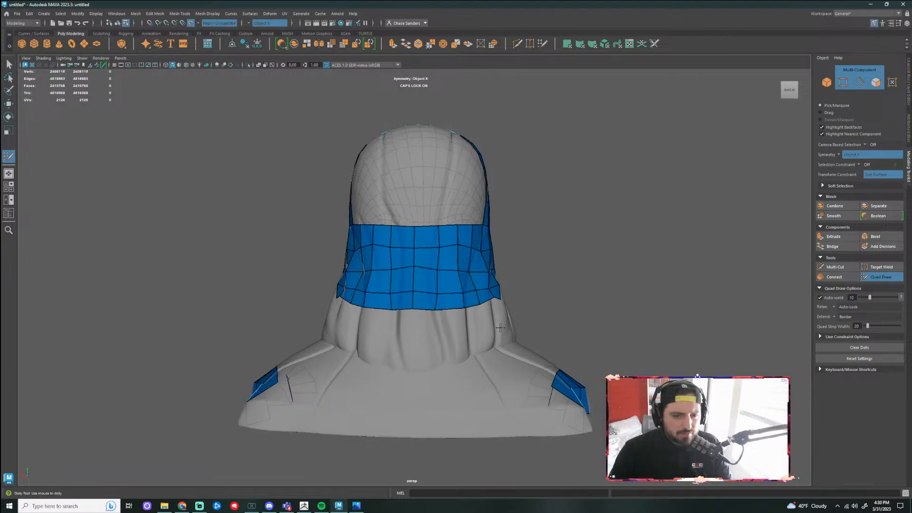
Fill three mirrored quads behind the crown's rear edge, starting a new row from the centreline outward
{"action": "left_click_drag", "start_coordinate": [416, 311], "coordinate": [540, 273], "text": "alt"}
{"action": "right_click_drag", "start_coordinate": [540, 273], "coordinate": [566, 243], "text": "alt"}
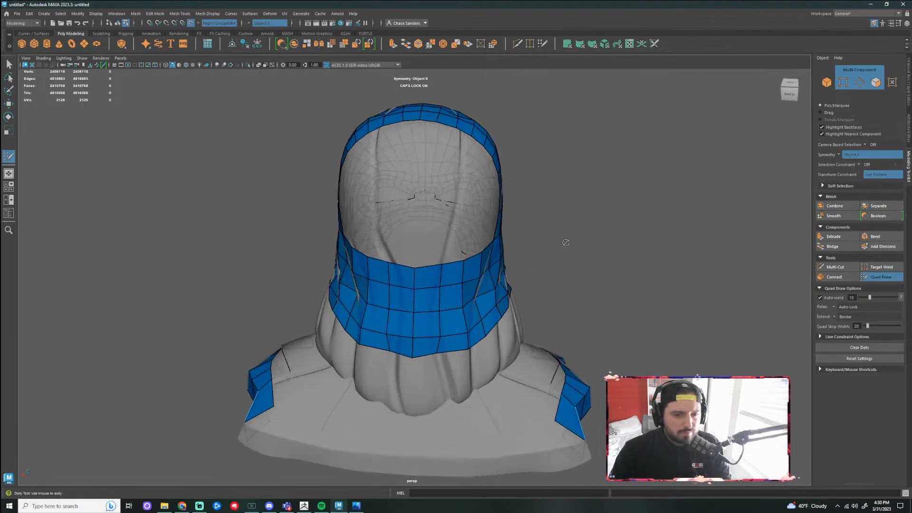
{"action": "left_click_drag", "start_coordinate": [566, 242], "coordinate": [551, 285], "text": "alt"}
{"action": "right_click_drag", "start_coordinate": [551, 285], "coordinate": [574, 286], "text": "alt"}
{"action": "left_click_drag", "start_coordinate": [573, 286], "coordinate": [522, 267], "text": "alt"}
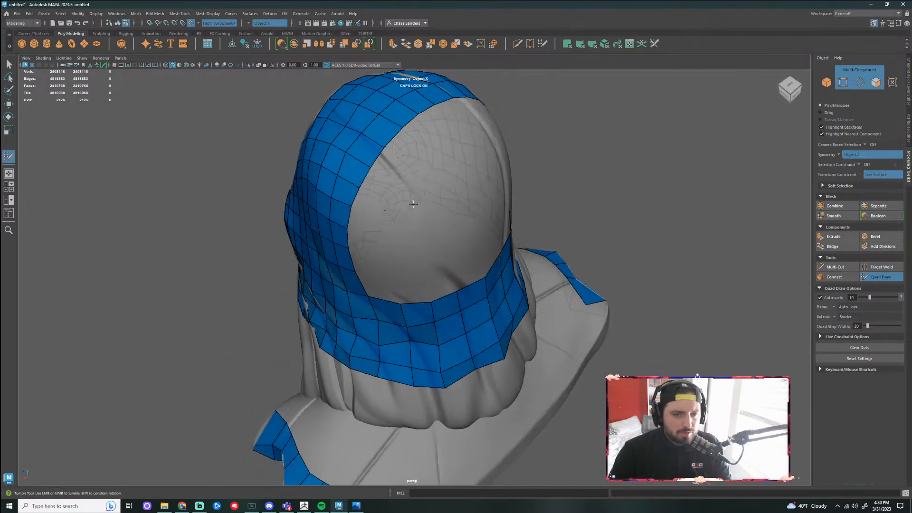
{"action": "left_click_drag", "start_coordinate": [425, 179], "coordinate": [404, 188], "text": "alt"}
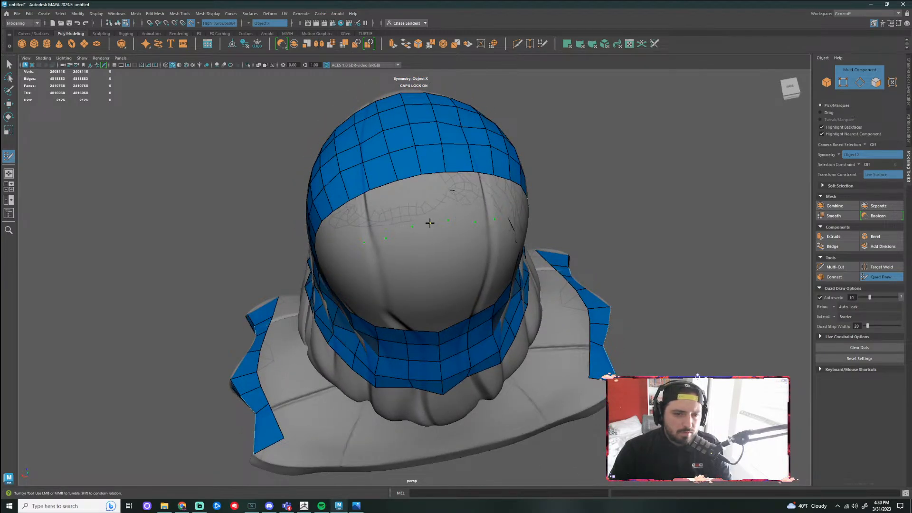
{"action": "left_click", "coordinate": [417, 204], "text": "shift"}
{"action": "left_click", "coordinate": [393, 212], "text": "shift"}
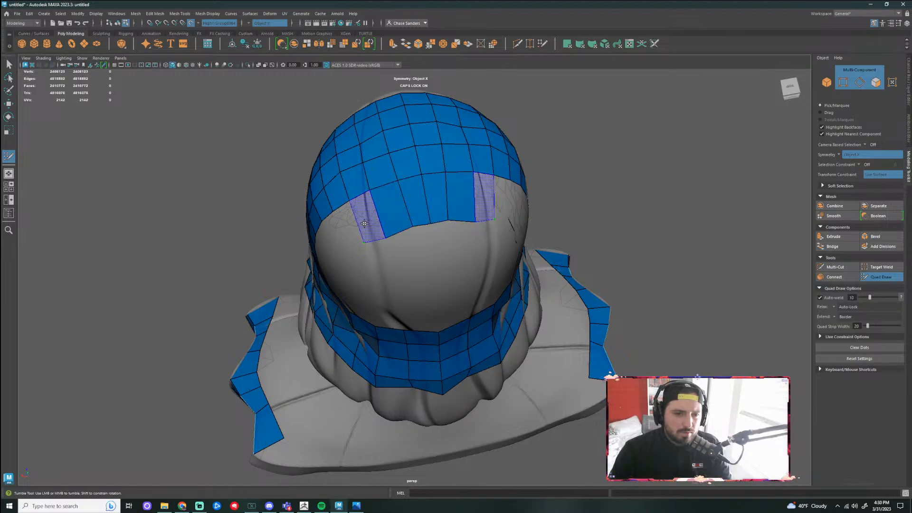
{"action": "left_click", "coordinate": [364, 223], "text": "shift"}
Continue the new crown row with four mirrored quads down the rim of the opening at the back of the head
{"action": "mouse_move", "coordinate": [417, 264]}
{"action": "left_mouse_down", "text": "alt"}
{"action": "mouse_move", "coordinate": [399, 252]}
{"action": "mouse_move", "coordinate": [430, 248]}
{"action": "mouse_move", "coordinate": [411, 218]}
{"action": "left_mouse_up", "text": "alt"}
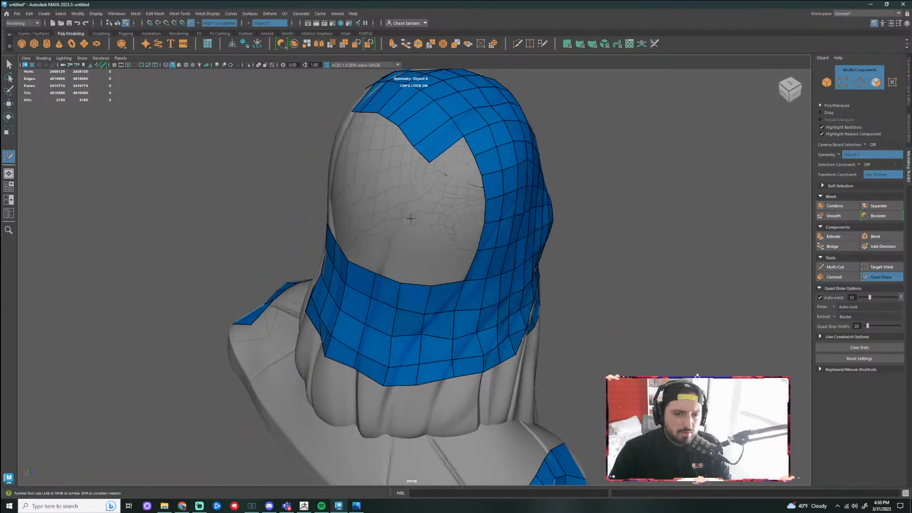
{"action": "left_click", "coordinate": [456, 177], "text": "shift"}
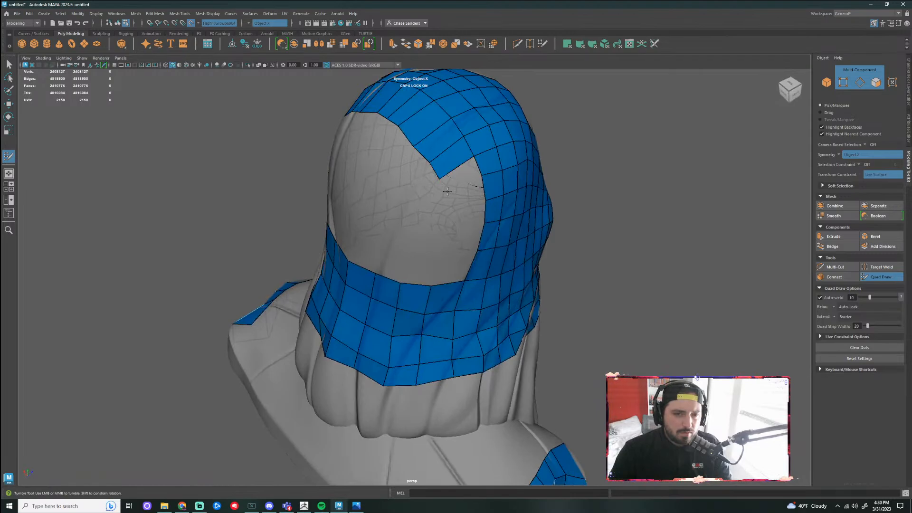
{"action": "left_click", "coordinate": [455, 198], "text": "shift"}
{"action": "left_click", "coordinate": [466, 202], "text": "shift"}
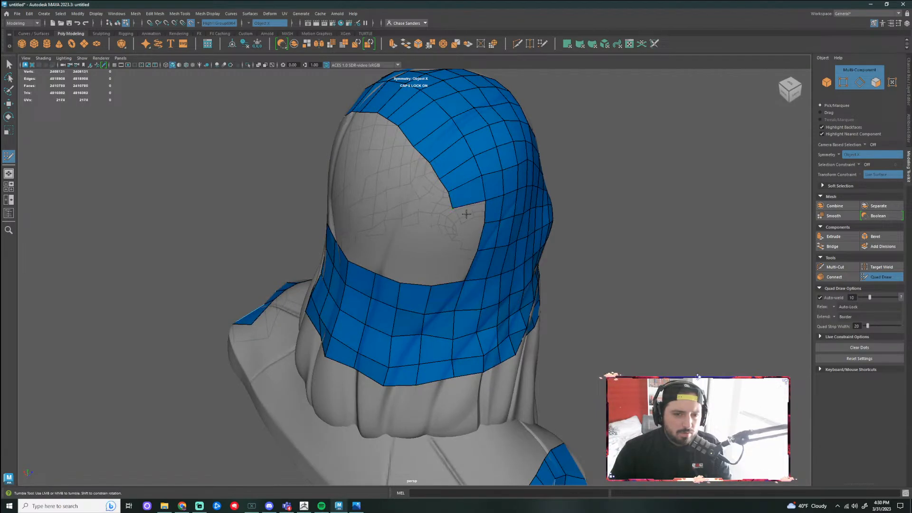
{"action": "left_click", "coordinate": [456, 227]}
{"action": "left_click", "coordinate": [476, 217], "text": "shift"}
Fill a row of mirrored quads directly above the back band, joining both sides of the head at the centreline
{"action": "mouse_move", "coordinate": [436, 249]}
{"action": "left_mouse_down", "text": "alt"}
{"action": "mouse_move", "coordinate": [454, 236]}
{"action": "mouse_move", "coordinate": [431, 220]}
{"action": "mouse_move", "coordinate": [473, 217]}
{"action": "left_mouse_up", "text": "alt"}
{"action": "left_click", "coordinate": [452, 187]}
{"action": "left_click", "coordinate": [459, 184], "text": "shift"}
{"action": "left_click", "coordinate": [447, 212], "text": "shift"}
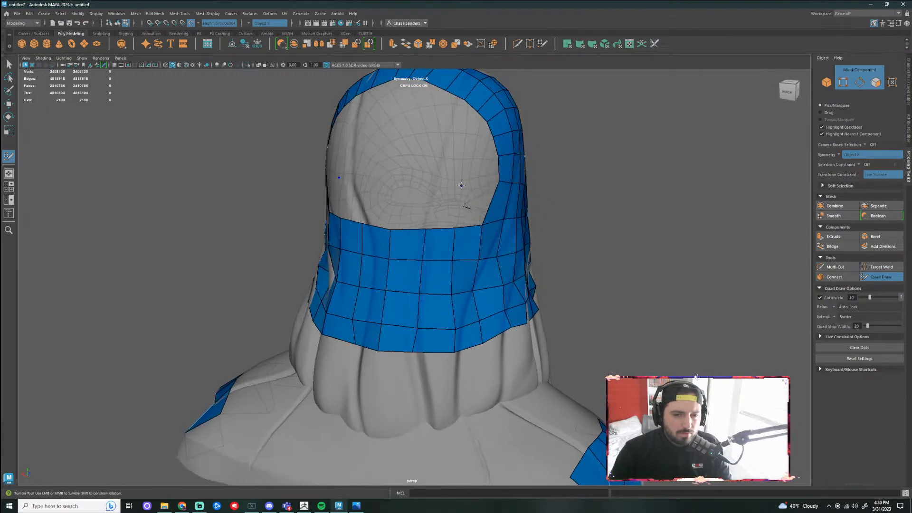
{"action": "left_click", "coordinate": [473, 207], "text": "shift"}
{"action": "left_click", "coordinate": [389, 189]}
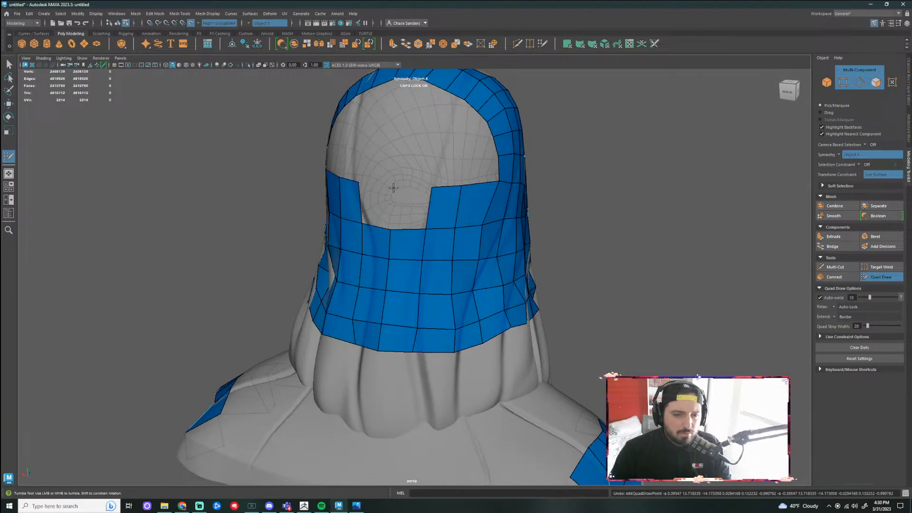
{"action": "left_click", "coordinate": [405, 198], "text": "shift"}
Fill three mirrored quads above that row, adding another complete row along the lower edge of the opening
{"action": "left_click_drag", "start_coordinate": [444, 205], "coordinate": [460, 238], "text": "alt"}
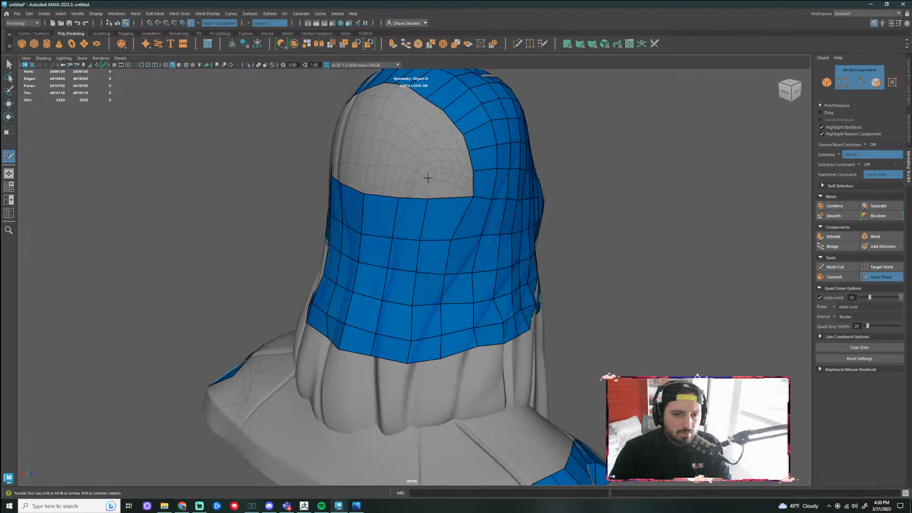
{"action": "left_click", "coordinate": [450, 187], "text": "shift"}
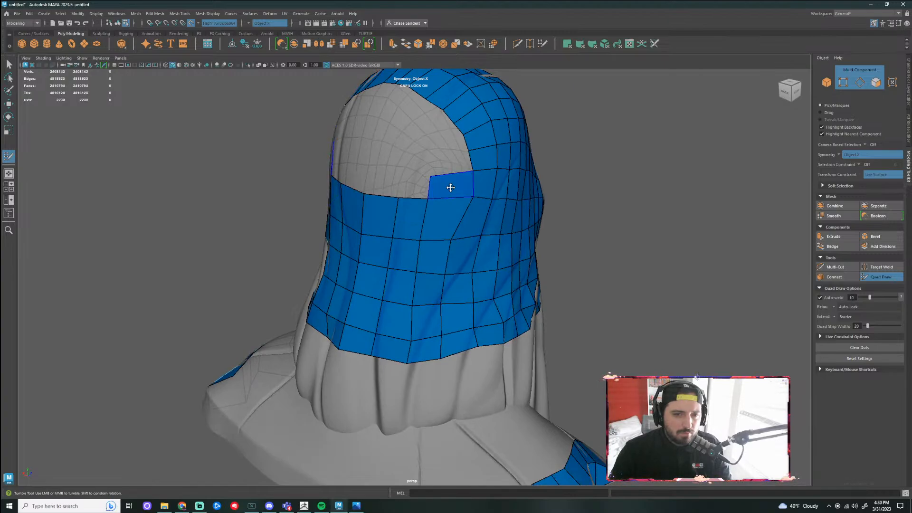
{"action": "left_click", "coordinate": [403, 179], "text": "shift"}
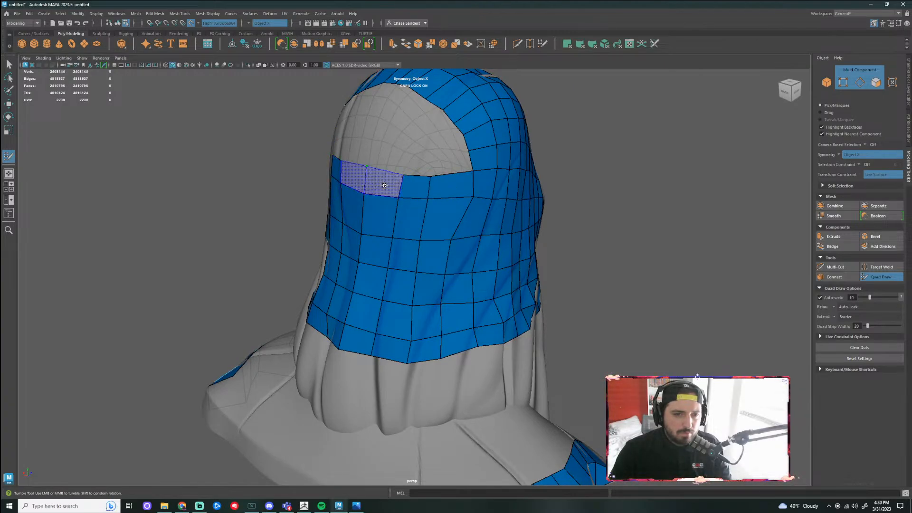
{"action": "left_click", "coordinate": [368, 165], "text": "shift"}
Insert a mirrored vertical edge loop on each side of the centreline down the back of the head
{"action": "left_click_drag", "start_coordinate": [368, 165], "coordinate": [370, 165], "text": "alt"}
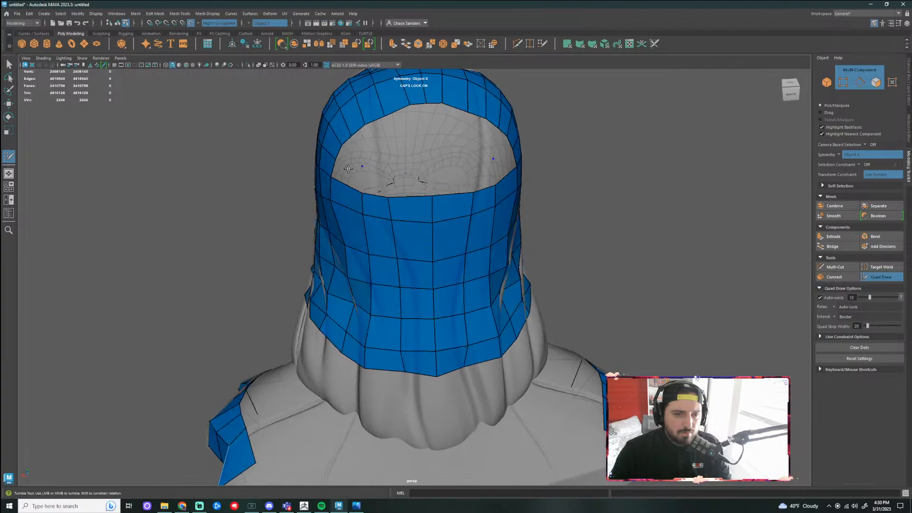
{"action": "left_click_drag", "start_coordinate": [467, 204], "coordinate": [496, 198], "text": "alt"}
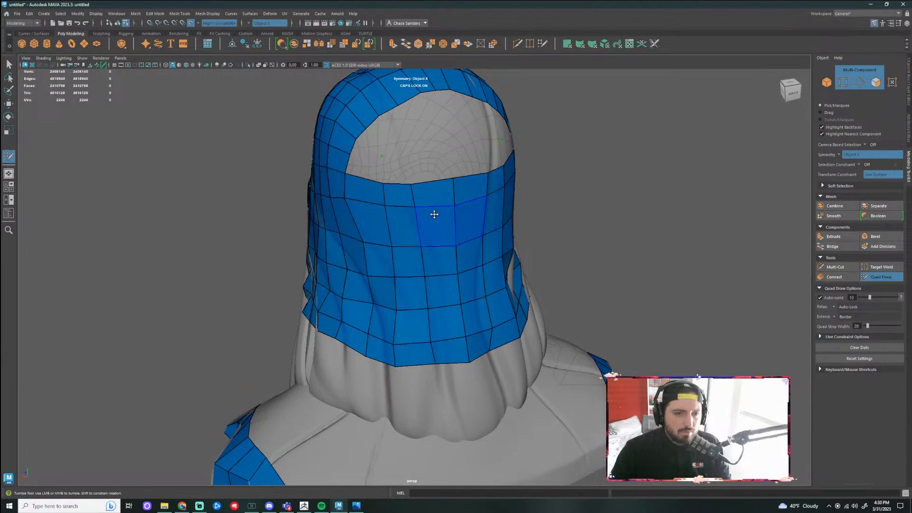
{"action": "left_click_drag", "start_coordinate": [385, 156], "coordinate": [428, 167], "text": "alt"}
{"action": "middle_click_drag", "start_coordinate": [428, 167], "coordinate": [422, 227], "text": "alt"}
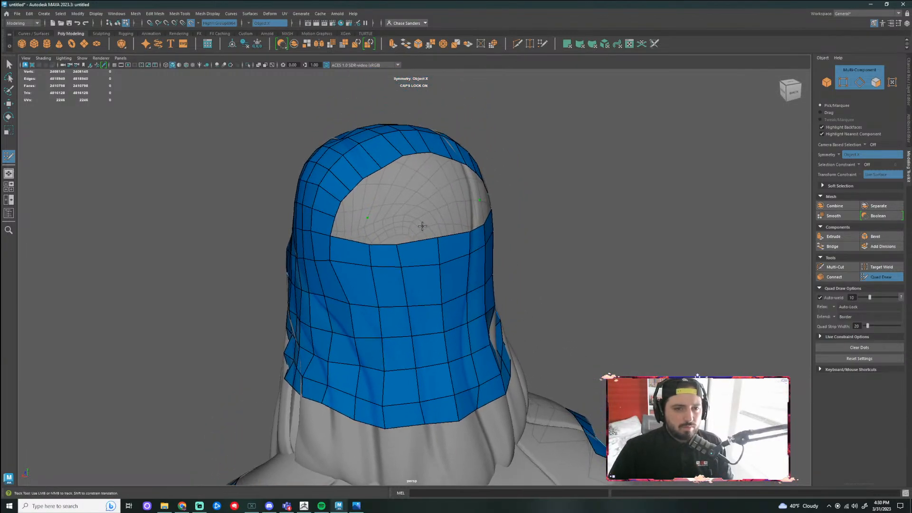
{"action": "left_click_drag", "start_coordinate": [423, 226], "coordinate": [397, 205], "text": "alt"}
{"action": "middle_click_drag", "start_coordinate": [397, 205], "coordinate": [404, 217], "text": "alt"}
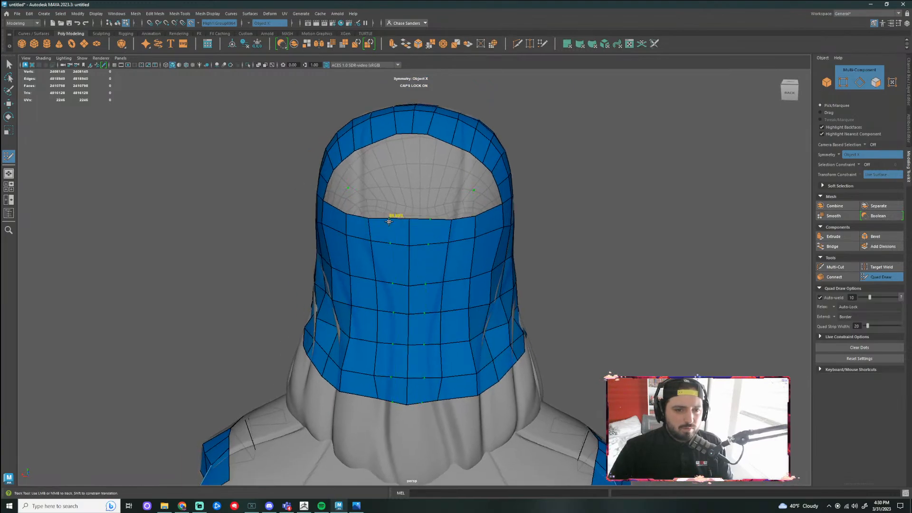
{"action": "left_click", "coordinate": [388, 221], "text": "ctrl"}
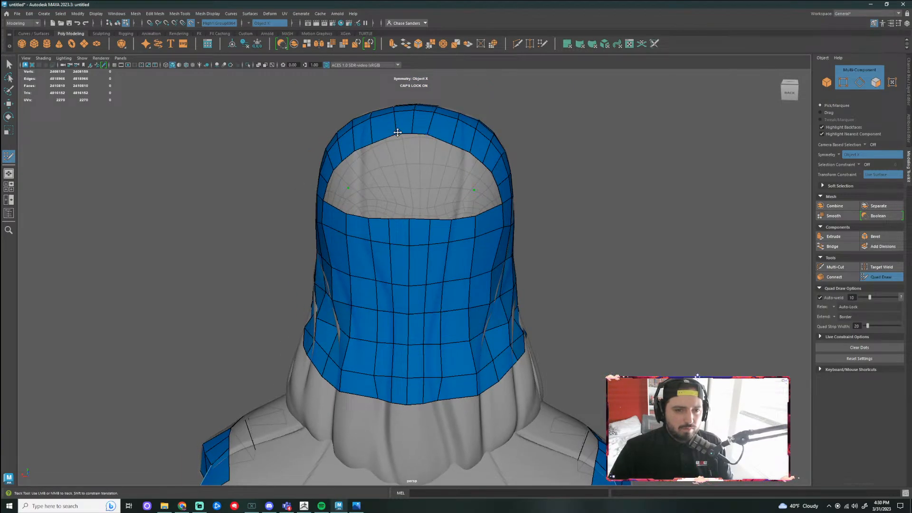
Even out the rim of the back opening and bridge it with two mirrored quads near each side
{"action": "mouse_move", "coordinate": [395, 138]}
{"action": "left_mouse_down"}
{"action": "mouse_move", "coordinate": [332, 167]}
{"action": "mouse_move", "coordinate": [322, 224]}
{"action": "mouse_move", "coordinate": [337, 222]}
{"action": "left_mouse_up"}
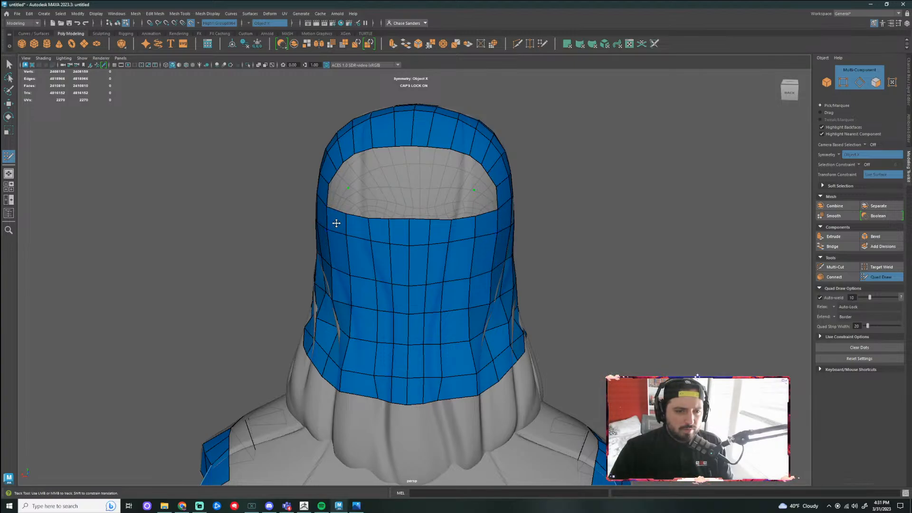
{"action": "left_click_drag", "start_coordinate": [359, 176], "coordinate": [392, 173], "text": "alt"}
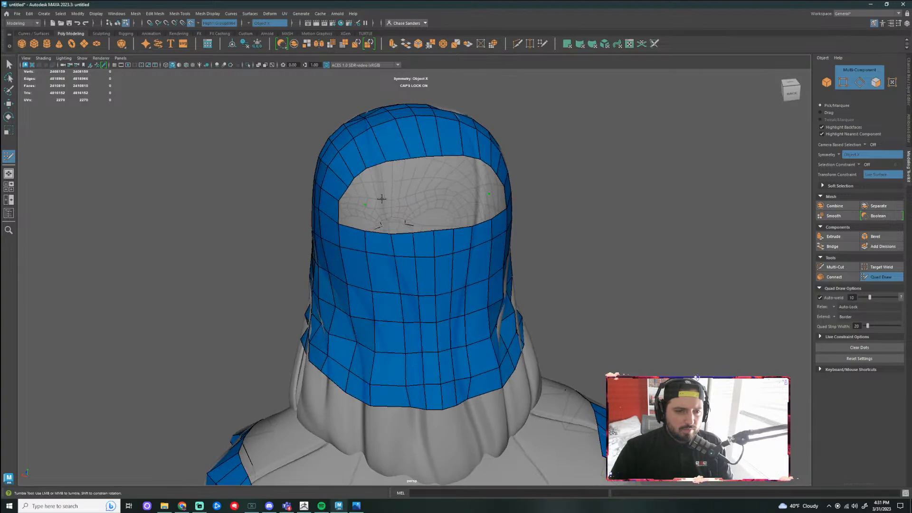
{"action": "left_click", "coordinate": [379, 206], "text": "shift"}
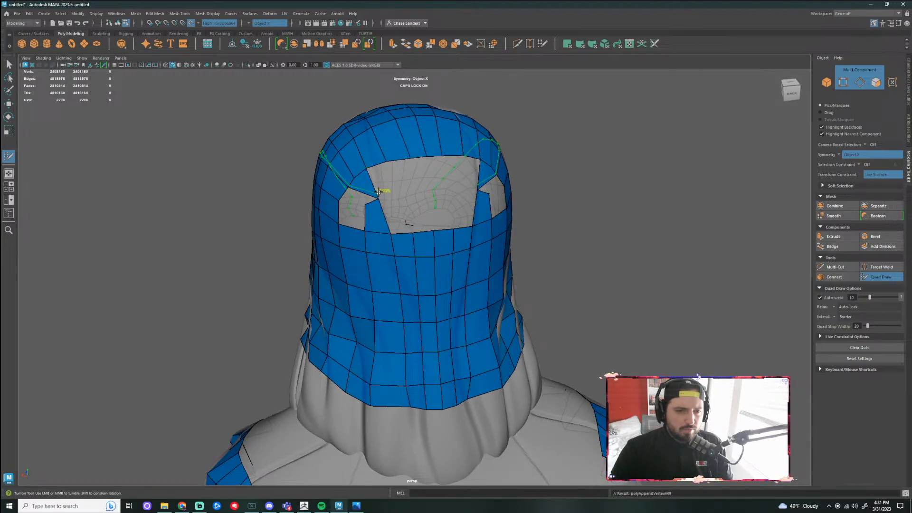
{"action": "left_click", "coordinate": [369, 191], "text": "shift"}
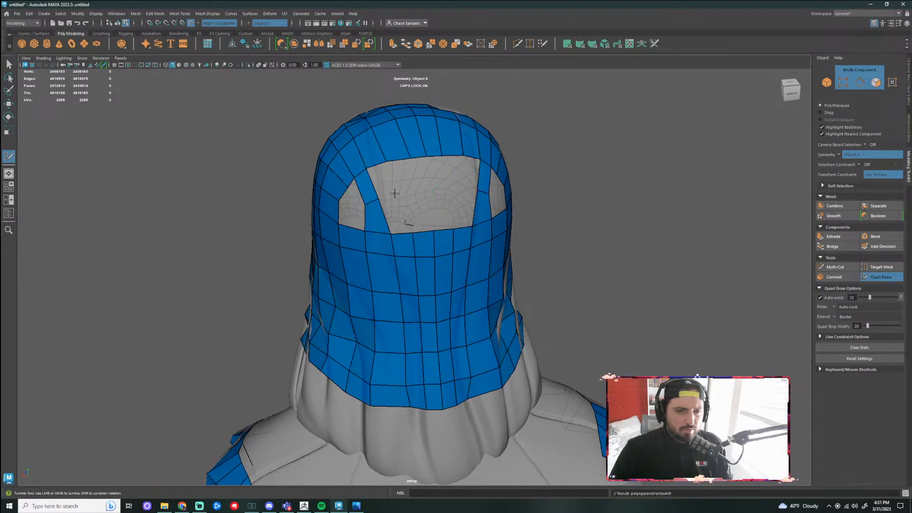
Fill more mirrored quads inwards from both bridges, narrowing the back opening towards the centreline
{"action": "left_click", "coordinate": [386, 181], "text": "shift"}
{"action": "left_click_drag", "start_coordinate": [408, 202], "coordinate": [391, 214], "text": "alt"}
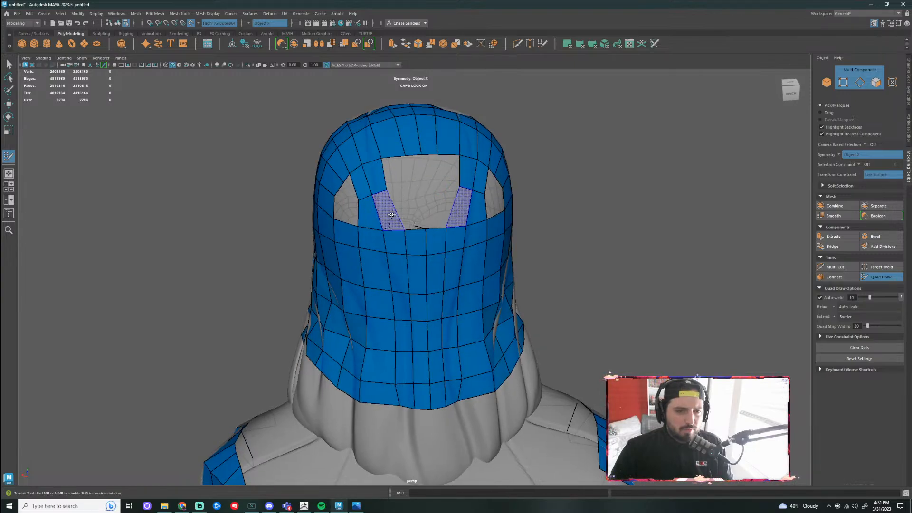
{"action": "left_click", "coordinate": [392, 215], "text": "shift"}
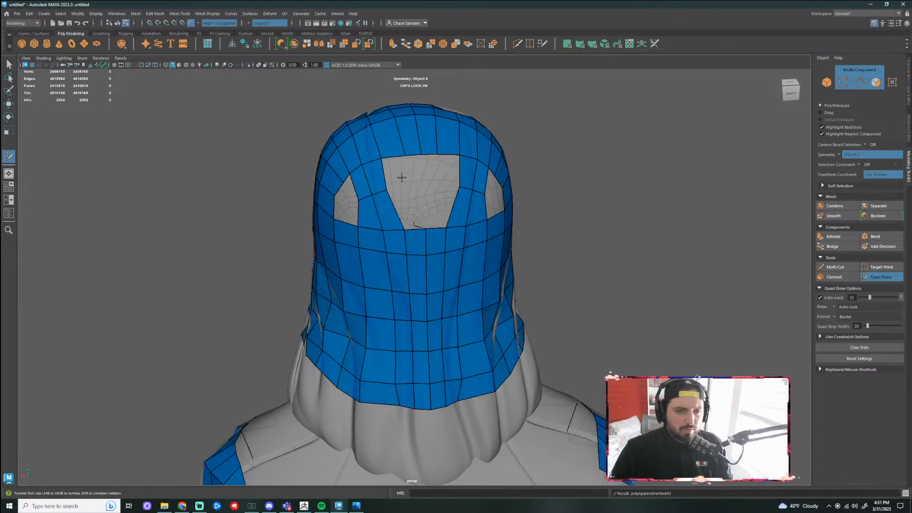
{"action": "left_click", "coordinate": [407, 201], "text": "shift"}
{"action": "left_click", "coordinate": [412, 209], "text": "shift"}
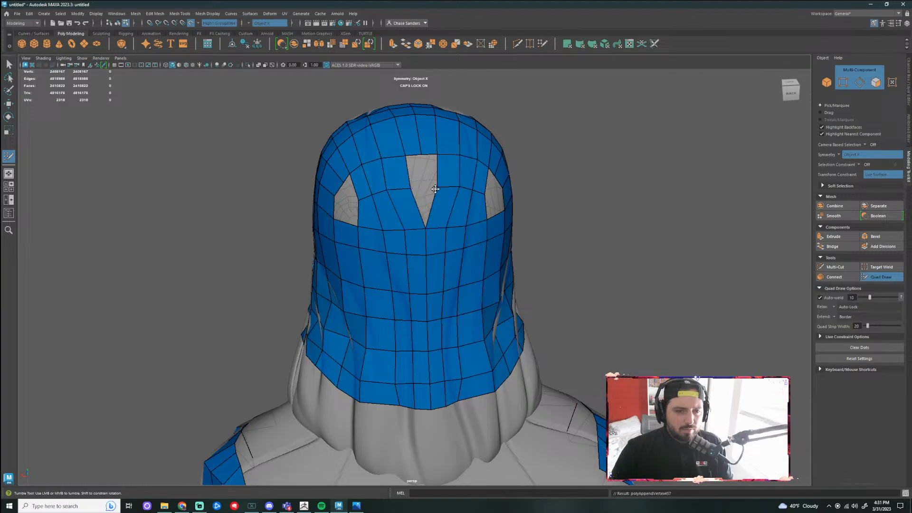
Undo the last fill beside the centreline and close the upper centre of the opening with a mirrored pair of quads
{"action": "left_click_drag", "start_coordinate": [412, 209], "coordinate": [423, 187], "text": "alt"}
{"action": "key", "text": "ctrl+z"}
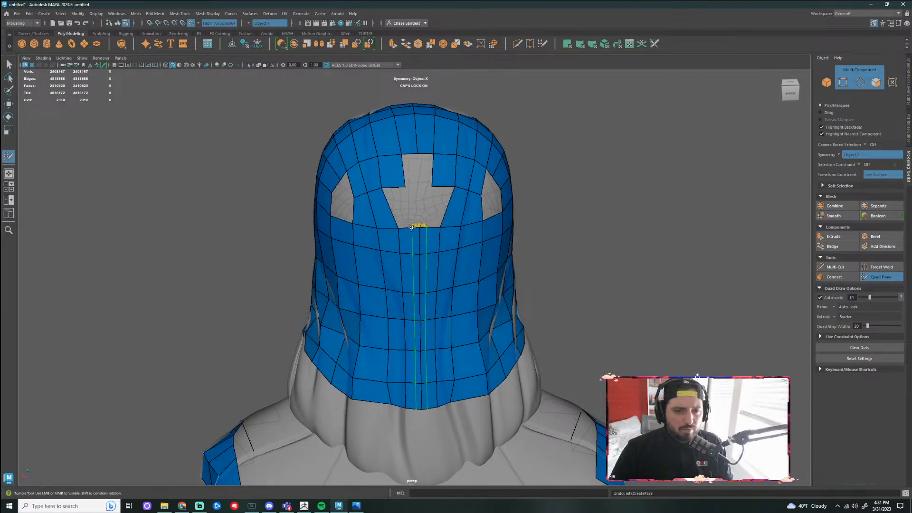
{"action": "left_click", "coordinate": [426, 179], "text": "shift"}
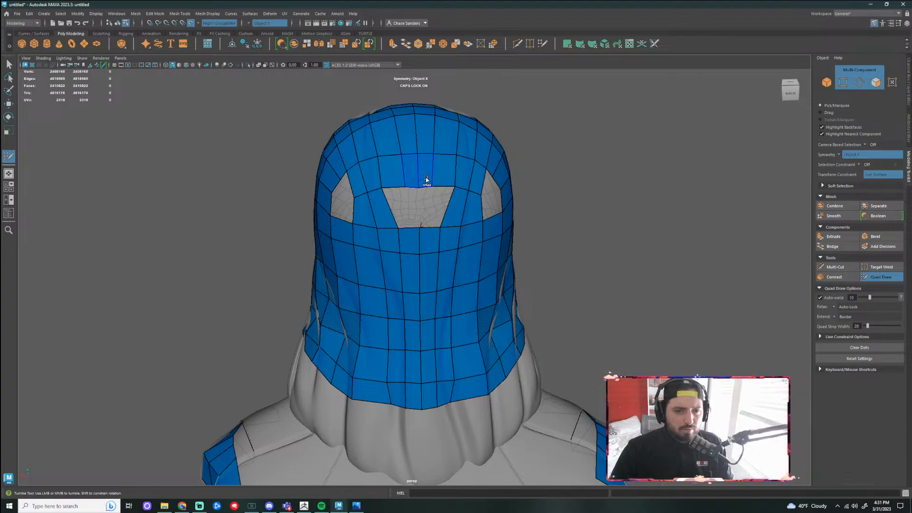
Insert a mirrored edge loop beside the back centreline and fill the remaining central gap with two quads per side
{"action": "middle_click_drag", "start_coordinate": [427, 217], "coordinate": [421, 210], "text": "alt"}
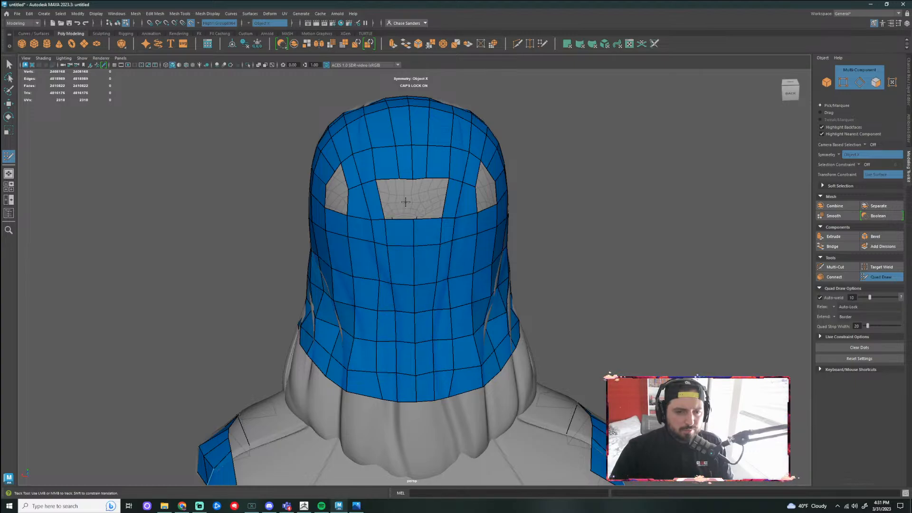
{"action": "left_click", "coordinate": [409, 219], "text": "ctrl"}
{"action": "left_click", "coordinate": [402, 200], "text": "shift"}
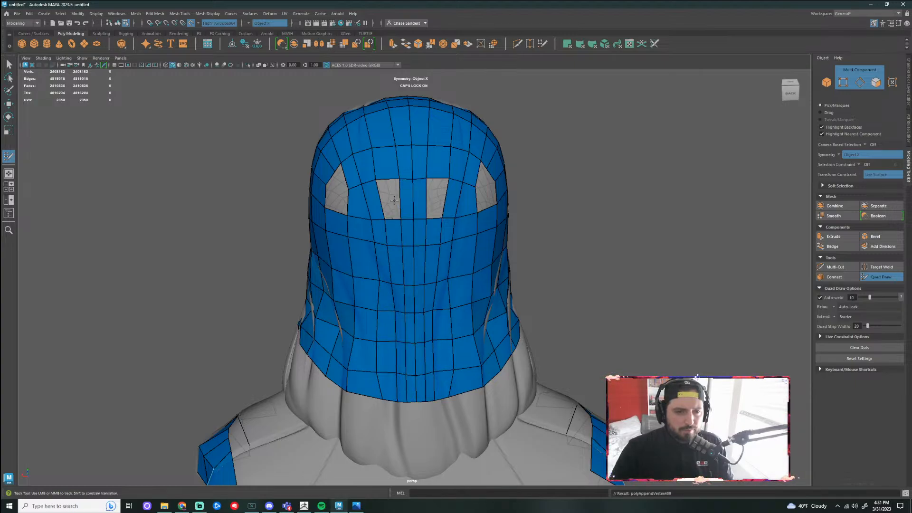
{"action": "left_click", "coordinate": [394, 200], "text": "shift"}
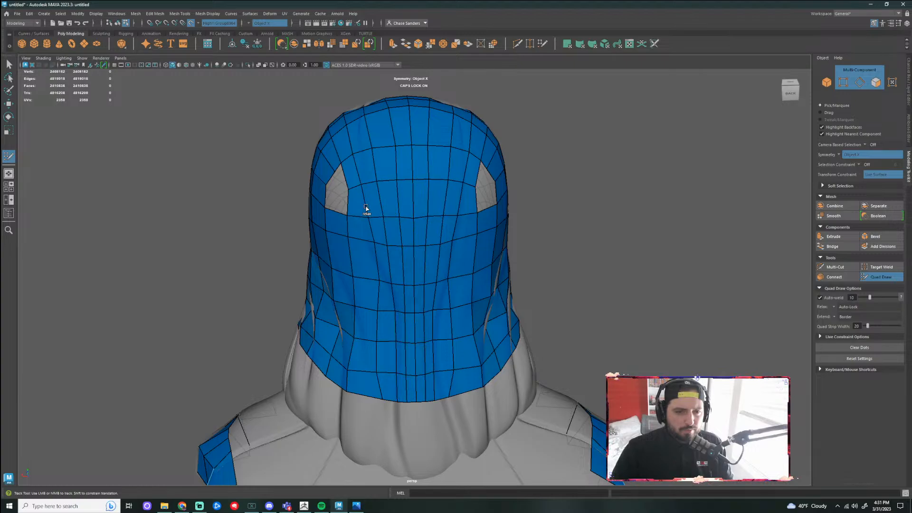
Relax the back of the head and close the small remaining gap on each side with mirrored quads
{"action": "mouse_move", "coordinate": [366, 208]}
{"action": "left_mouse_down", "text": "shift"}
{"action": "mouse_move", "coordinate": [406, 178]}
{"action": "mouse_move", "coordinate": [377, 218]}
{"action": "mouse_move", "coordinate": [409, 258]}
{"action": "mouse_move", "coordinate": [379, 263]}
{"action": "mouse_move", "coordinate": [374, 301]}
{"action": "mouse_move", "coordinate": [395, 279]}
{"action": "mouse_move", "coordinate": [399, 311]}
{"action": "mouse_move", "coordinate": [420, 301]}
{"action": "mouse_move", "coordinate": [389, 300]}
{"action": "mouse_move", "coordinate": [350, 363]}
{"action": "mouse_move", "coordinate": [333, 336]}
{"action": "mouse_move", "coordinate": [332, 302]}
{"action": "left_mouse_up", "text": "shift"}
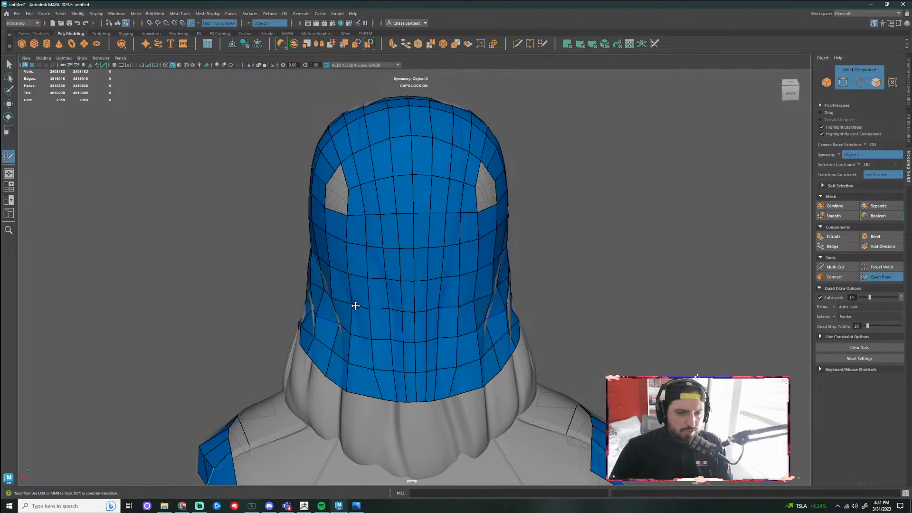
{"action": "left_click_drag", "start_coordinate": [579, 228], "coordinate": [621, 225], "text": "alt"}
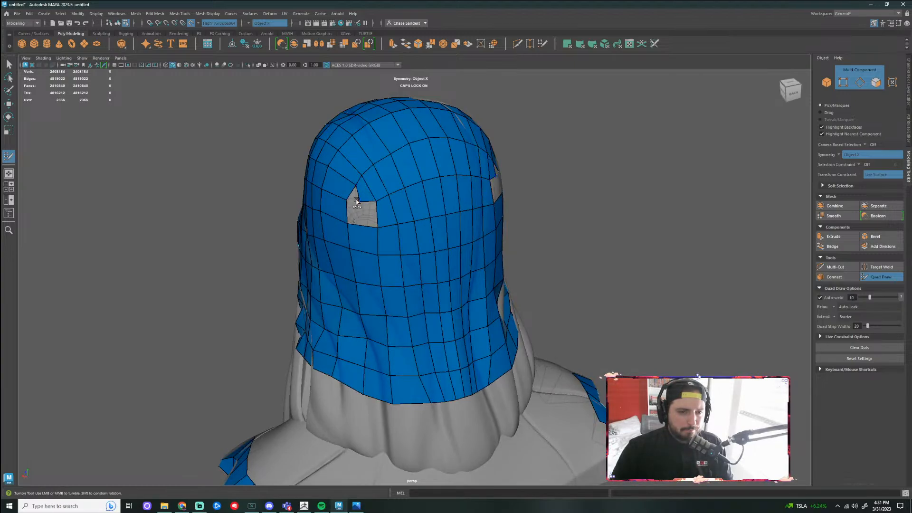
{"action": "left_click", "coordinate": [353, 197], "text": "shift"}
{"action": "left_click", "coordinate": [362, 212], "text": "shift"}
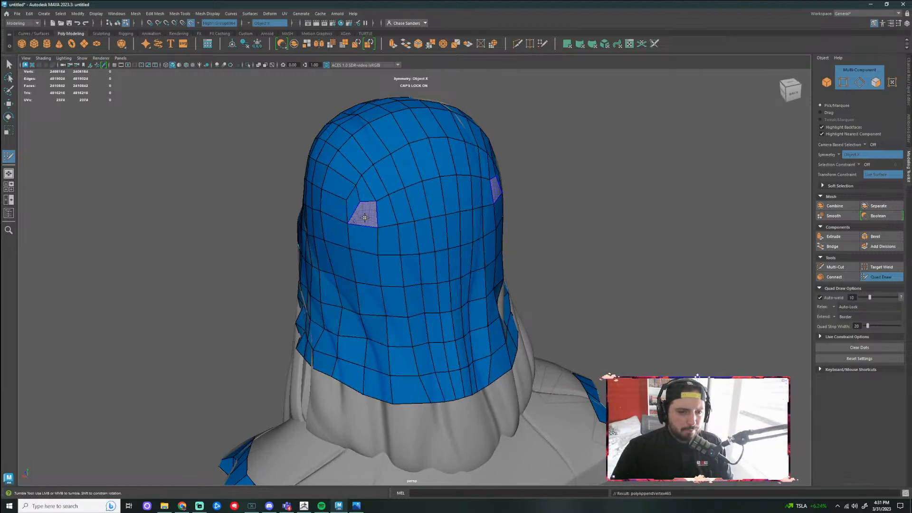
{"action": "left_click_drag", "start_coordinate": [475, 223], "coordinate": [502, 228], "text": "alt"}
{"action": "mouse_move", "coordinate": [397, 216]}
{"action": "left_mouse_down", "text": "shift"}
{"action": "mouse_move", "coordinate": [393, 206]}
{"action": "mouse_move", "coordinate": [373, 212]}
{"action": "mouse_move", "coordinate": [404, 226]}
{"action": "left_mouse_up", "text": "shift"}
{"action": "mouse_move", "coordinate": [405, 188]}
{"action": "left_mouse_down", "text": "shift"}
{"action": "mouse_move", "coordinate": [420, 172]}
{"action": "mouse_move", "coordinate": [385, 199]}
{"action": "left_mouse_up", "text": "shift"}
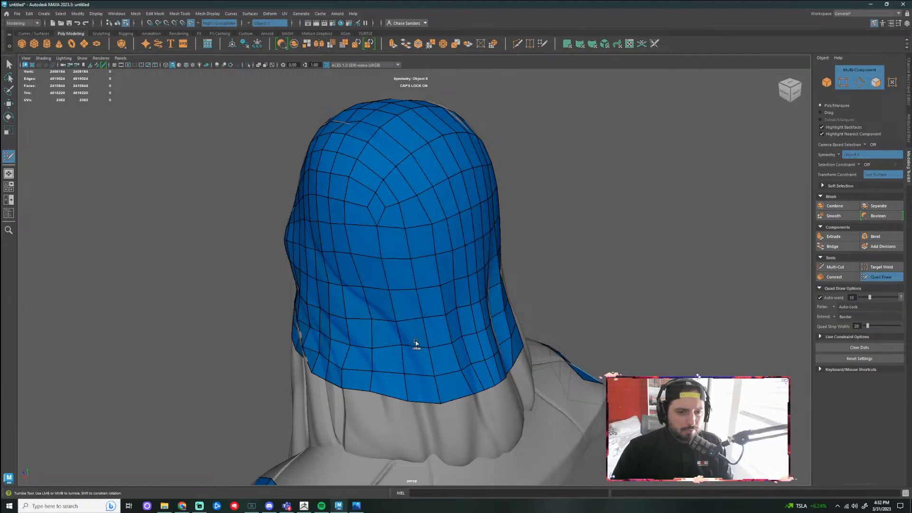
Relax the quads down the back centre and around the newly closed side area of the head
{"action": "left_click_drag", "start_coordinate": [451, 360], "coordinate": [410, 336], "text": "alt"}
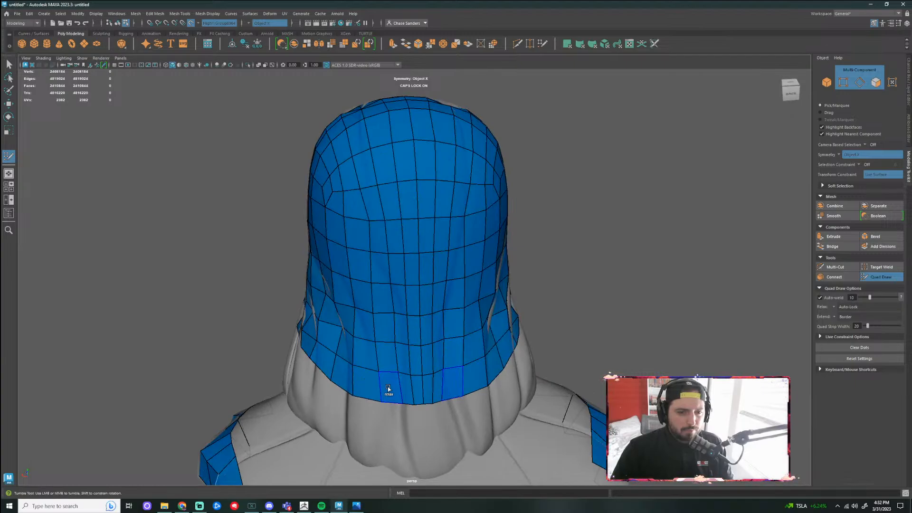
{"action": "mouse_move", "coordinate": [407, 407]}
{"action": "left_mouse_down", "text": "shift"}
{"action": "mouse_move", "coordinate": [387, 320]}
{"action": "mouse_move", "coordinate": [412, 381]}
{"action": "mouse_move", "coordinate": [434, 393]}
{"action": "mouse_move", "coordinate": [464, 347]}
{"action": "mouse_move", "coordinate": [430, 393]}
{"action": "mouse_move", "coordinate": [315, 330]}
{"action": "mouse_move", "coordinate": [412, 301]}
{"action": "mouse_move", "coordinate": [393, 258]}
{"action": "mouse_move", "coordinate": [338, 198]}
{"action": "mouse_move", "coordinate": [429, 169]}
{"action": "left_mouse_up", "text": "shift"}
{"action": "right_click_drag", "start_coordinate": [411, 147], "coordinate": [550, 186], "text": "alt"}
{"action": "left_click_drag", "start_coordinate": [550, 185], "coordinate": [491, 212], "text": "alt"}
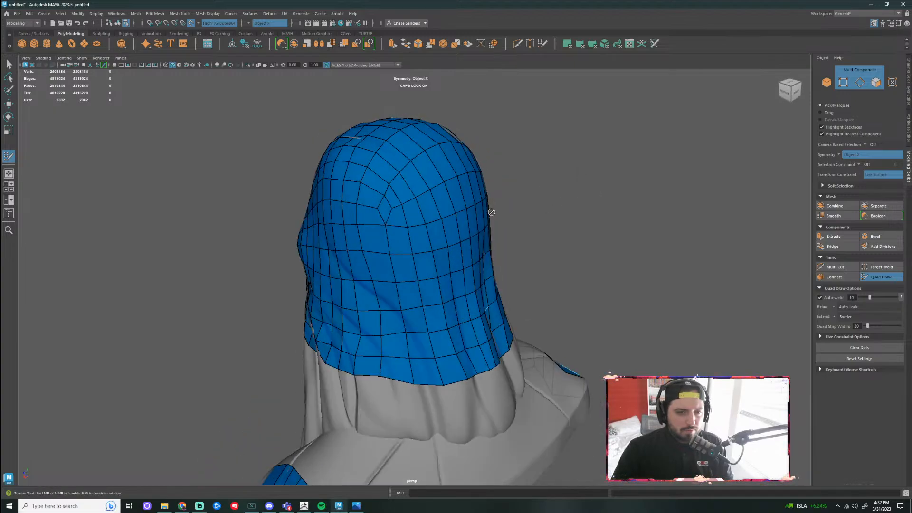
{"action": "mouse_move", "coordinate": [395, 212]}
{"action": "left_mouse_down", "text": "shift"}
{"action": "mouse_move", "coordinate": [366, 204]}
{"action": "mouse_move", "coordinate": [358, 217]}
{"action": "mouse_move", "coordinate": [394, 298]}
{"action": "left_mouse_up", "text": "shift"}
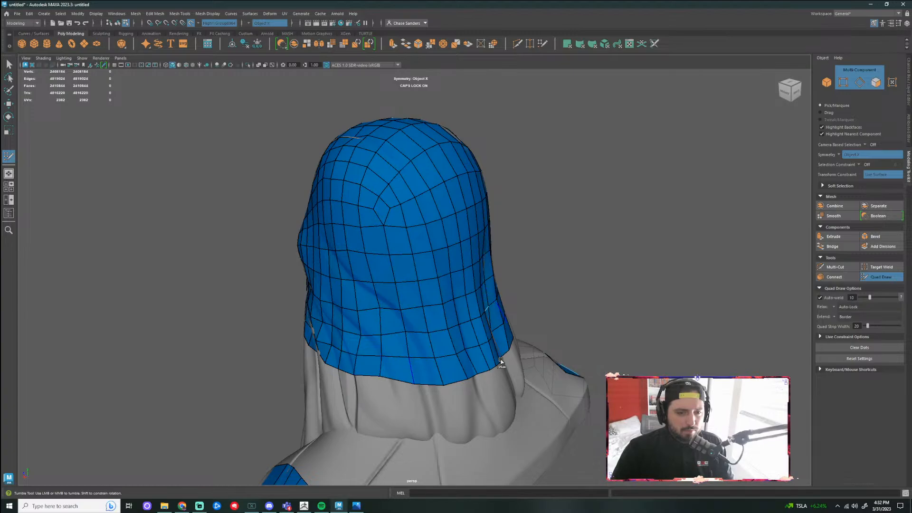
Reposition mirrored vertices along the two lowest back rows and relax the quads to even their spacing
{"action": "left_click_drag", "start_coordinate": [501, 362], "coordinate": [200, 260], "text": "alt"}
{"action": "right_click_drag", "start_coordinate": [462, 309], "coordinate": [594, 280], "text": "alt"}
{"action": "left_click_drag", "start_coordinate": [595, 280], "coordinate": [560, 292], "text": "alt"}
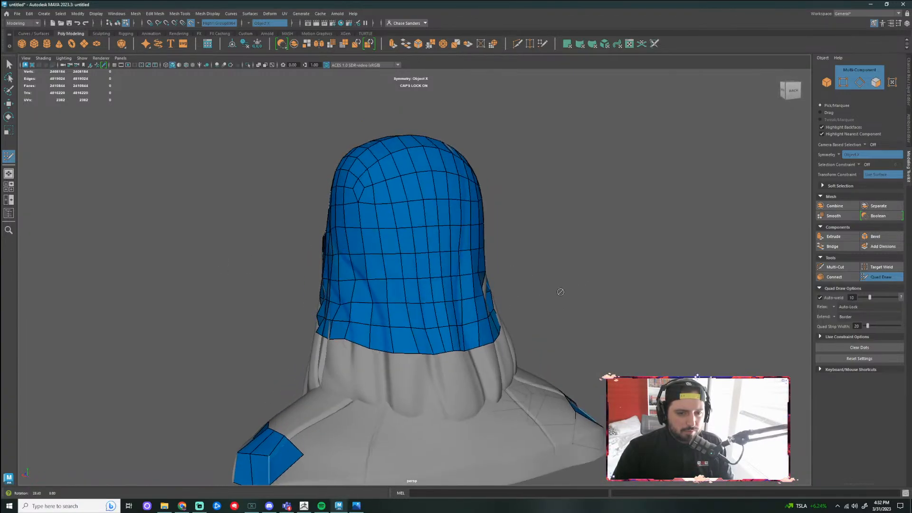
{"action": "right_click_drag", "start_coordinate": [561, 292], "coordinate": [589, 301], "text": "alt"}
{"action": "left_click_drag", "start_coordinate": [588, 301], "coordinate": [569, 309], "text": "alt"}
{"action": "left_click_drag", "start_coordinate": [441, 387], "coordinate": [450, 388]}
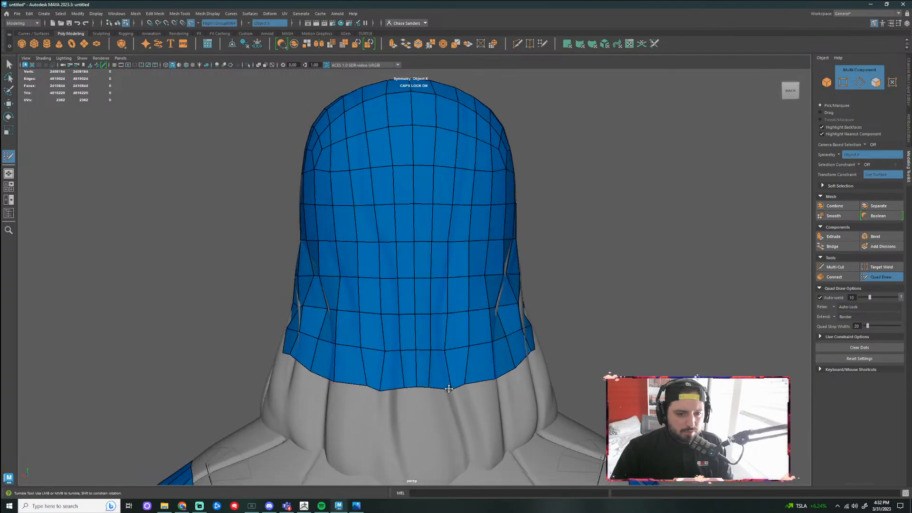
{"action": "left_click_drag", "start_coordinate": [445, 350], "coordinate": [475, 346]}
{"action": "left_click_drag", "start_coordinate": [465, 381], "coordinate": [479, 383]}
{"action": "mouse_move", "coordinate": [359, 313]}
{"action": "left_mouse_down", "text": "shift"}
{"action": "mouse_move", "coordinate": [366, 228]}
{"action": "mouse_move", "coordinate": [369, 313]}
{"action": "mouse_move", "coordinate": [397, 273]}
{"action": "mouse_move", "coordinate": [411, 229]}
{"action": "mouse_move", "coordinate": [421, 367]}
{"action": "mouse_move", "coordinate": [433, 389]}
{"action": "left_mouse_up", "text": "shift"}
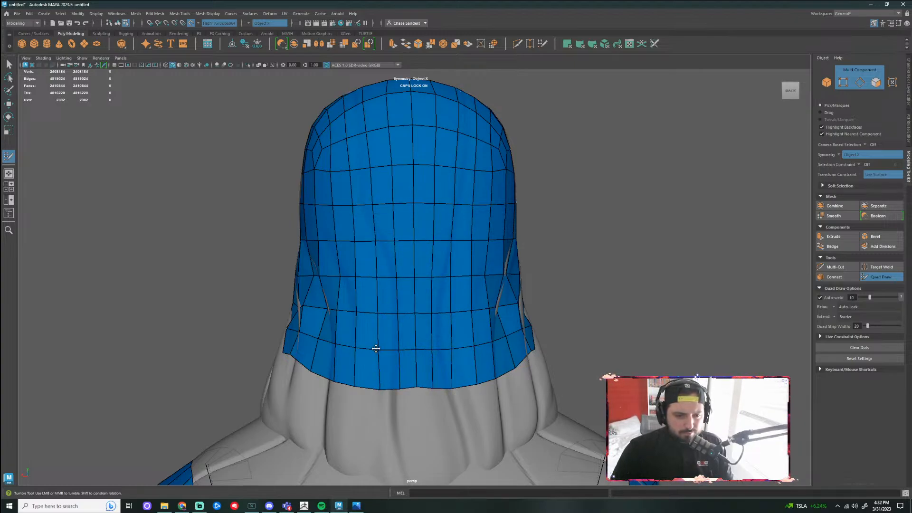
Nudge the vertex columns beside the back centreline into straighter lines and relax the surrounding faces
{"action": "left_click_drag", "start_coordinate": [376, 349], "coordinate": [373, 348]}
{"action": "mouse_move", "coordinate": [381, 389]}
{"action": "left_mouse_down"}
{"action": "mouse_move", "coordinate": [372, 389]}
{"action": "mouse_move", "coordinate": [392, 391]}
{"action": "left_mouse_up"}
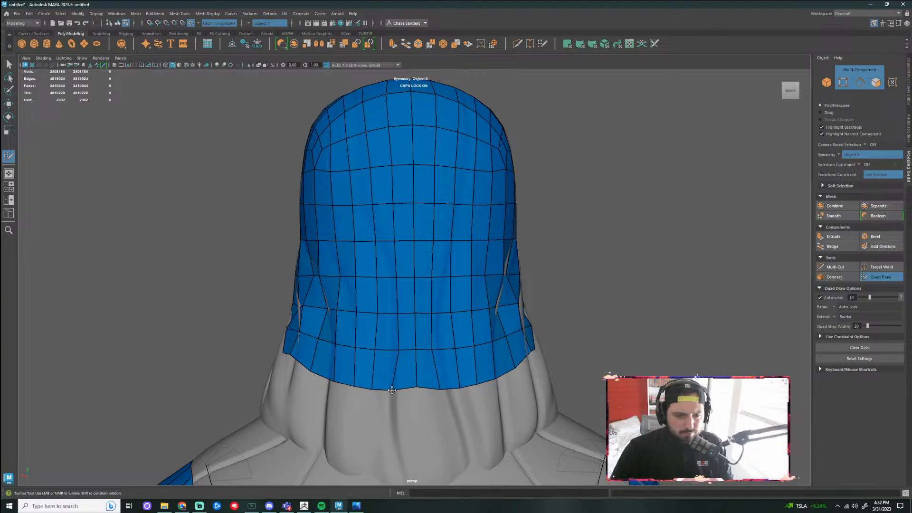
{"action": "left_click_drag", "start_coordinate": [397, 349], "coordinate": [394, 350]}
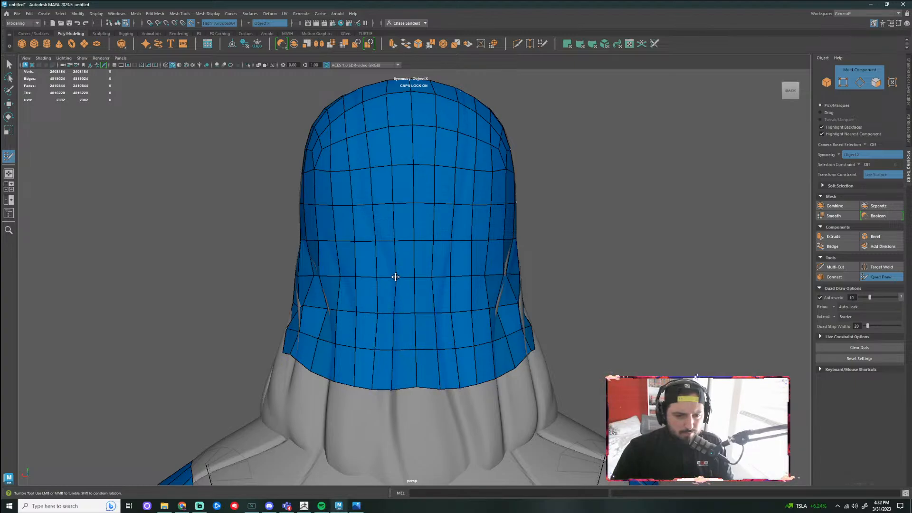
{"action": "left_click_drag", "start_coordinate": [395, 276], "coordinate": [393, 276]}
{"action": "mouse_move", "coordinate": [404, 167]}
{"action": "left_mouse_down", "text": "shift"}
{"action": "mouse_move", "coordinate": [399, 318]}
{"action": "mouse_move", "coordinate": [375, 271]}
{"action": "mouse_move", "coordinate": [330, 338]}
{"action": "left_mouse_up", "text": "shift"}
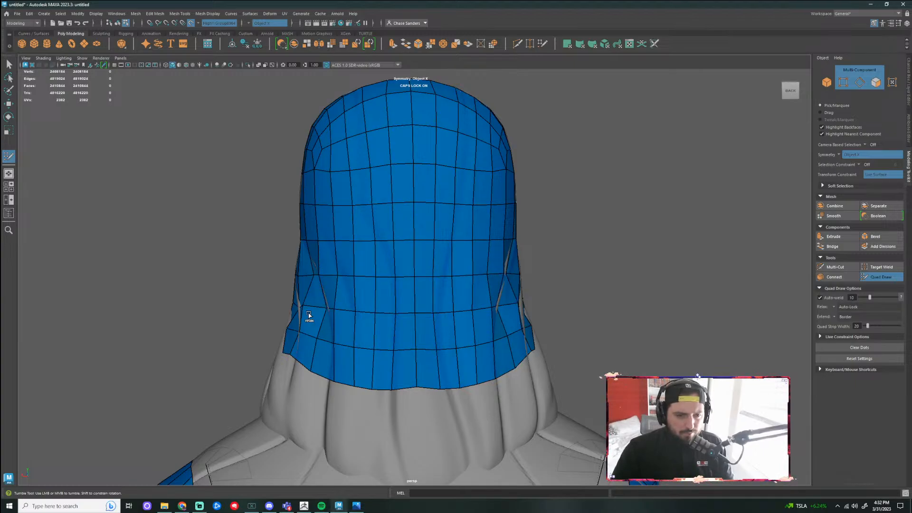
Examine the mesh flow and lower border around the back and both sides of the head
{"action": "left_click_drag", "start_coordinate": [468, 279], "coordinate": [603, 261], "text": "alt"}
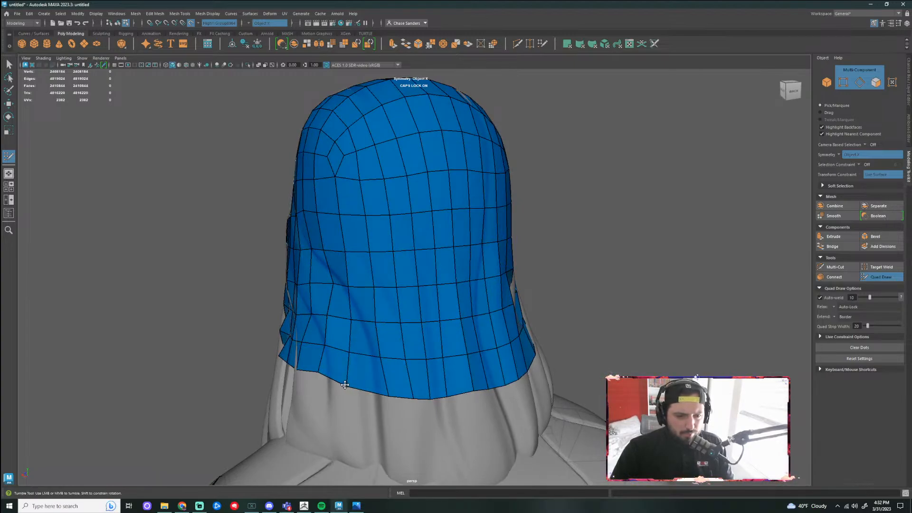
{"action": "left_click_drag", "start_coordinate": [321, 366], "coordinate": [395, 346], "text": "alt"}
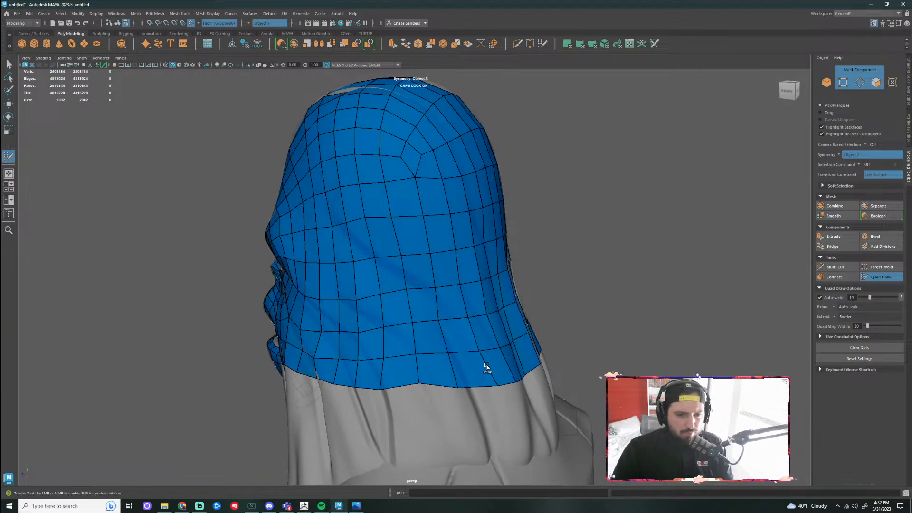
{"action": "mouse_move", "coordinate": [597, 333]}
{"action": "left_mouse_down", "text": "alt"}
{"action": "mouse_move", "coordinate": [483, 377]}
{"action": "mouse_move", "coordinate": [459, 366]}
{"action": "left_mouse_up", "text": "alt"}
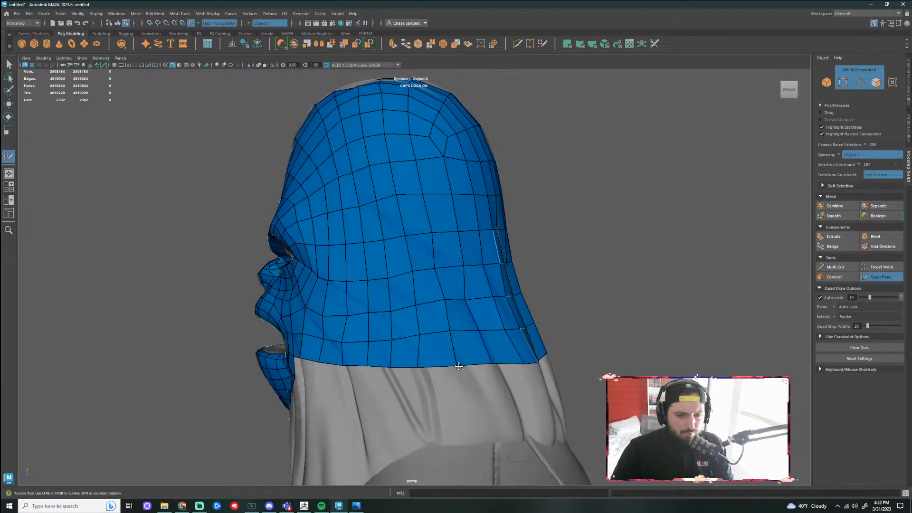
{"action": "left_click_drag", "start_coordinate": [525, 362], "coordinate": [629, 357], "text": "alt"}
{"action": "right_click_drag", "start_coordinate": [518, 273], "coordinate": [603, 280], "text": "alt"}
{"action": "left_click_drag", "start_coordinate": [603, 280], "coordinate": [495, 235], "text": "alt"}
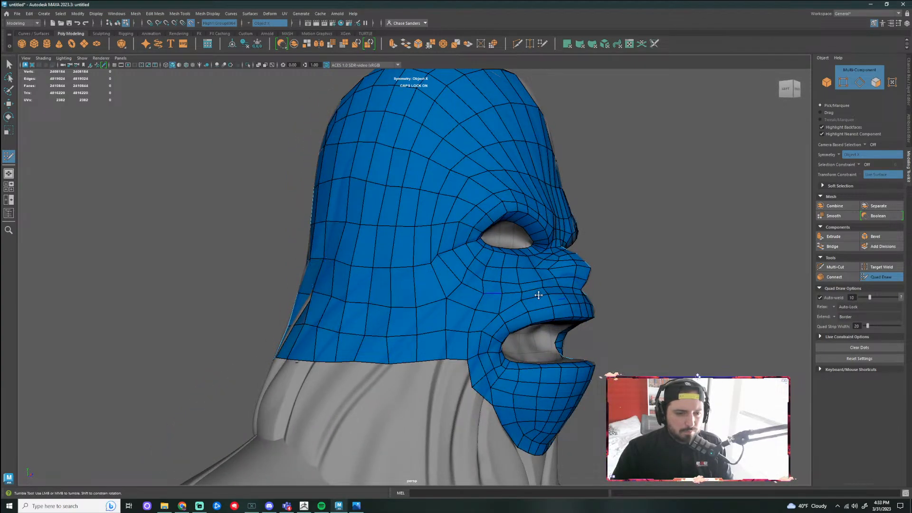
{"action": "mouse_move", "coordinate": [538, 295]}
{"action": "left_mouse_down", "text": "alt"}
{"action": "mouse_move", "coordinate": [702, 310]}
{"action": "mouse_move", "coordinate": [410, 268]}
{"action": "left_mouse_up", "text": "alt"}
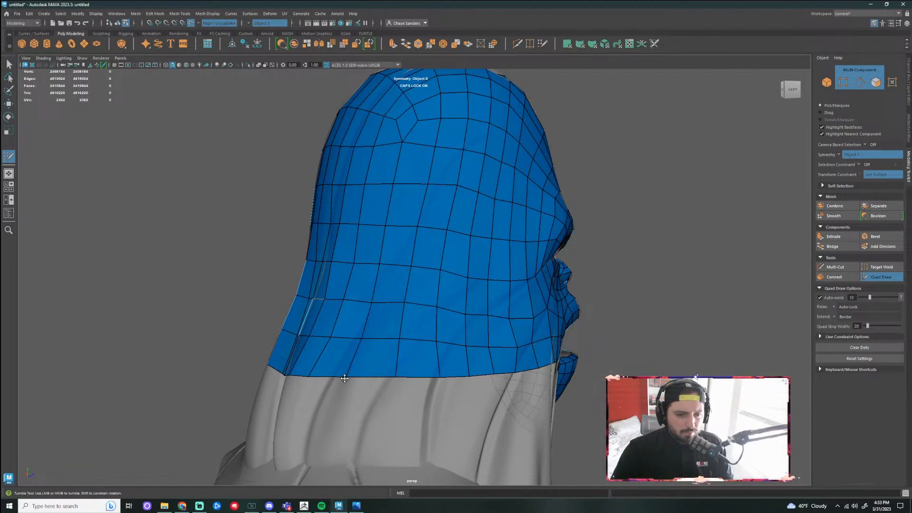
{"action": "right_click_drag", "start_coordinate": [342, 373], "coordinate": [305, 371], "text": "alt"}
{"action": "left_click_drag", "start_coordinate": [305, 371], "coordinate": [380, 387], "text": "alt"}
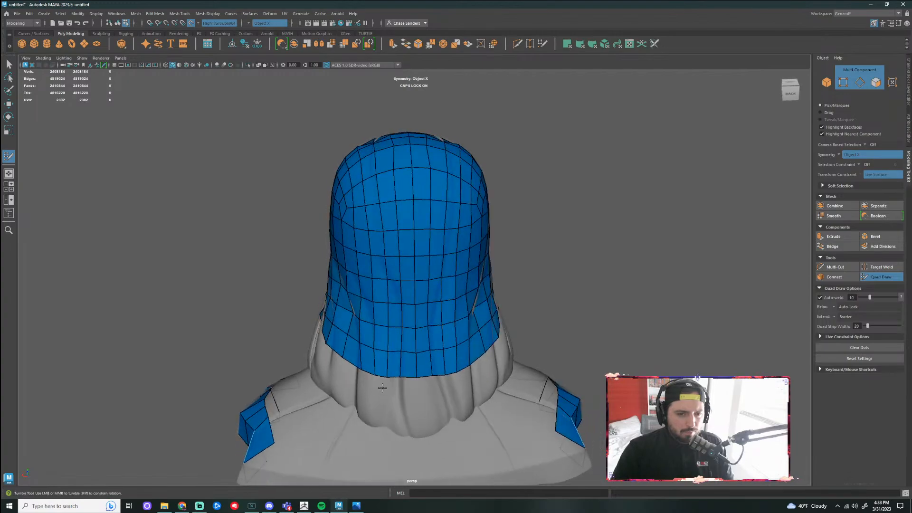
{"action": "right_click_drag", "start_coordinate": [380, 387], "coordinate": [390, 410], "text": "alt"}
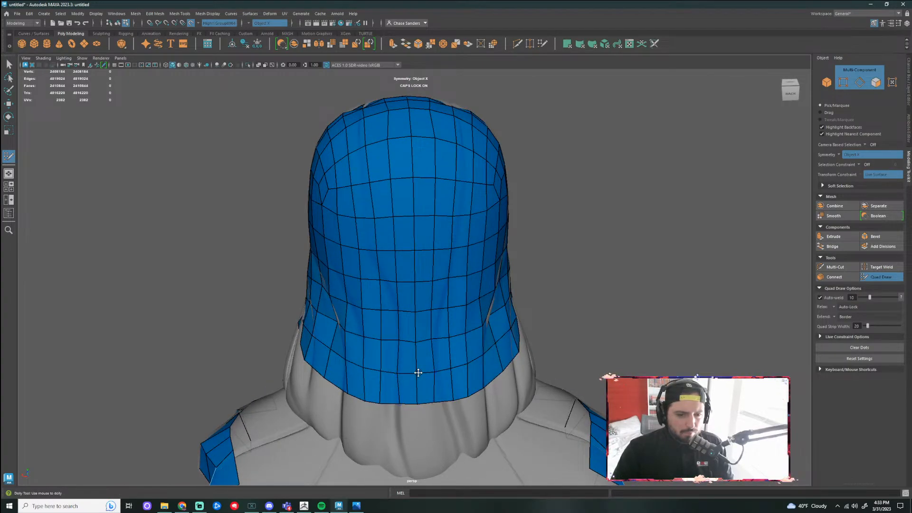
Insert a mirrored edge loop across the upper forehead and down both sides of the head
{"action": "right_click_drag", "start_coordinate": [543, 351], "coordinate": [537, 316], "text": "alt"}
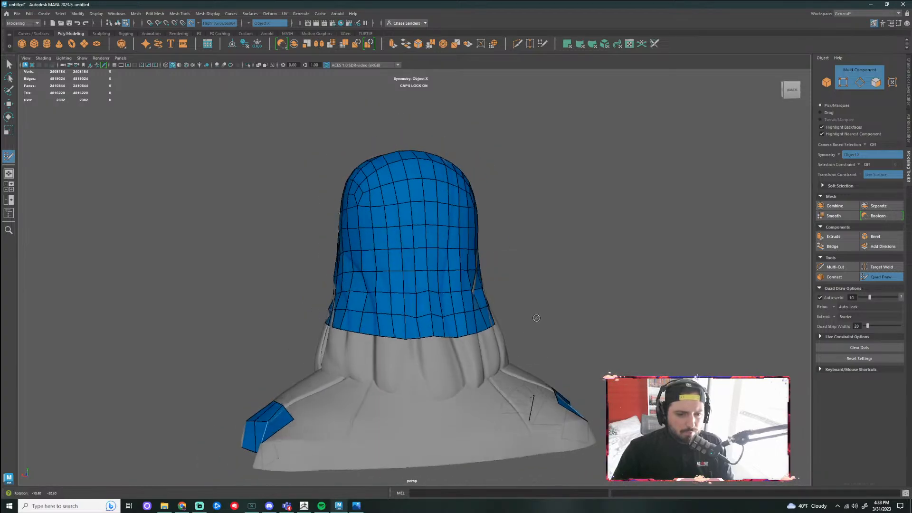
{"action": "left_click_drag", "start_coordinate": [537, 316], "coordinate": [646, 310], "text": "alt"}
{"action": "middle_click_drag", "start_coordinate": [590, 223], "coordinate": [585, 298], "text": "alt"}
{"action": "right_click_drag", "start_coordinate": [584, 298], "coordinate": [594, 291], "text": "alt"}
{"action": "left_click_drag", "start_coordinate": [594, 291], "coordinate": [650, 267], "text": "alt"}
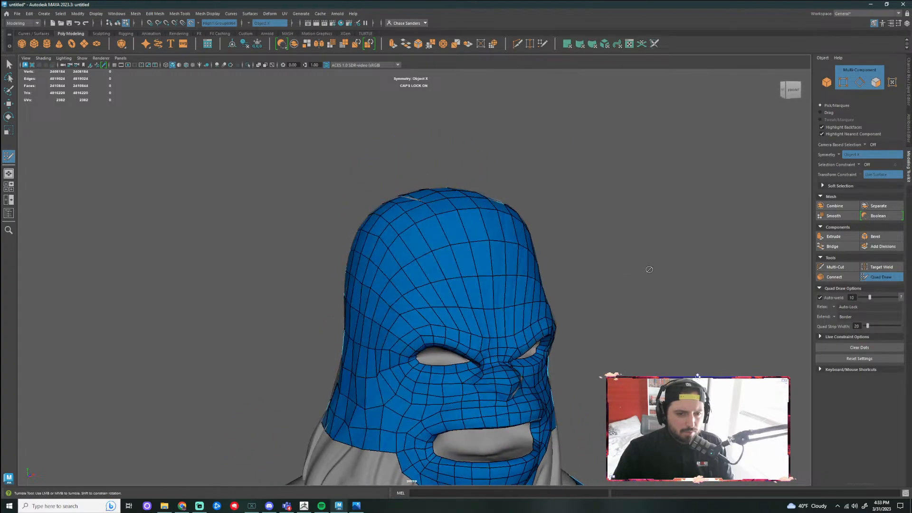
{"action": "left_click", "coordinate": [439, 231], "text": "ctrl"}
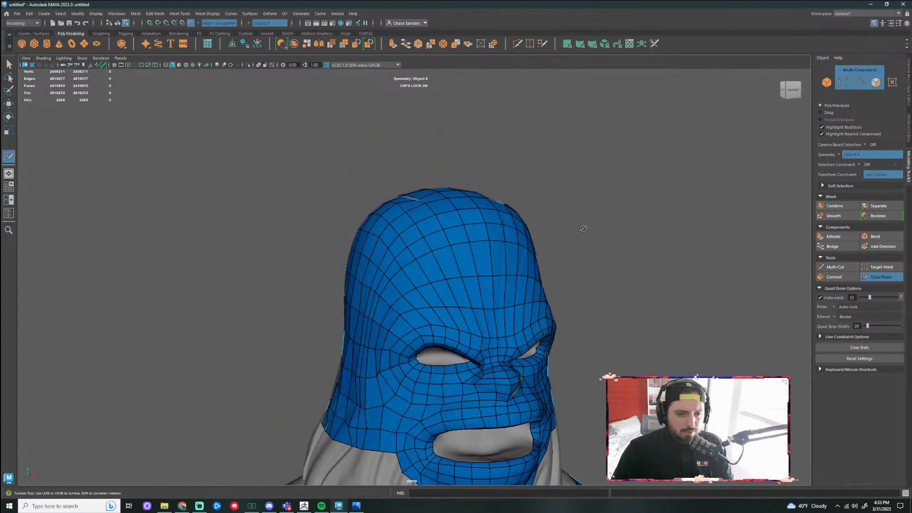
Relax the faces along the new edge loop on the side of the head, from the temple down to the lower border
{"action": "left_click_drag", "start_coordinate": [677, 228], "coordinate": [593, 230], "text": "alt"}
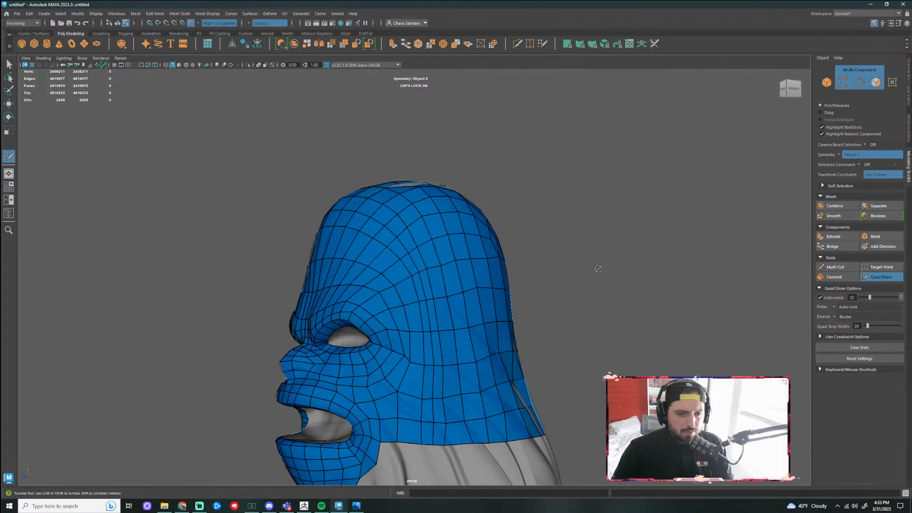
{"action": "mouse_move", "coordinate": [408, 237]}
{"action": "left_mouse_down", "text": "shift"}
{"action": "mouse_move", "coordinate": [417, 245]}
{"action": "mouse_move", "coordinate": [369, 205]}
{"action": "mouse_move", "coordinate": [411, 268]}
{"action": "left_mouse_up", "text": "shift"}
{"action": "left_click_drag", "start_coordinate": [434, 343], "coordinate": [444, 413], "text": "shift"}
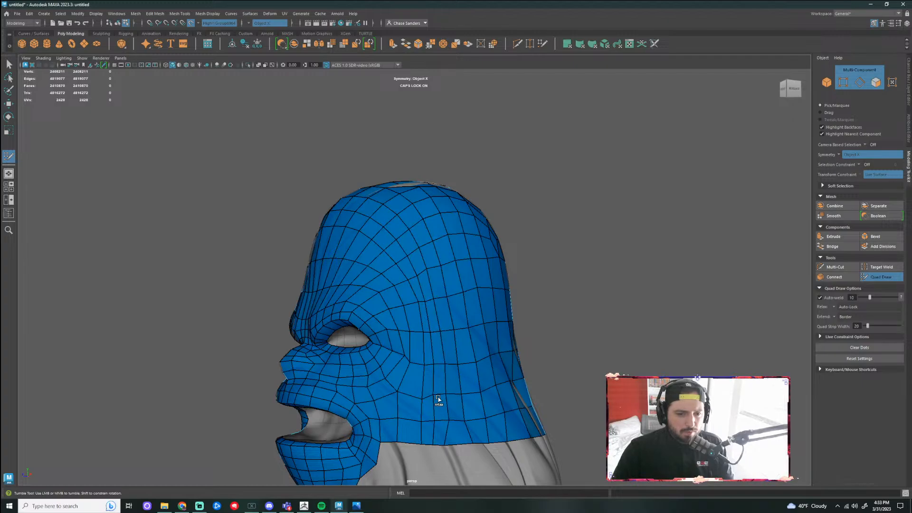
{"action": "left_click_drag", "start_coordinate": [445, 444], "coordinate": [449, 444]}
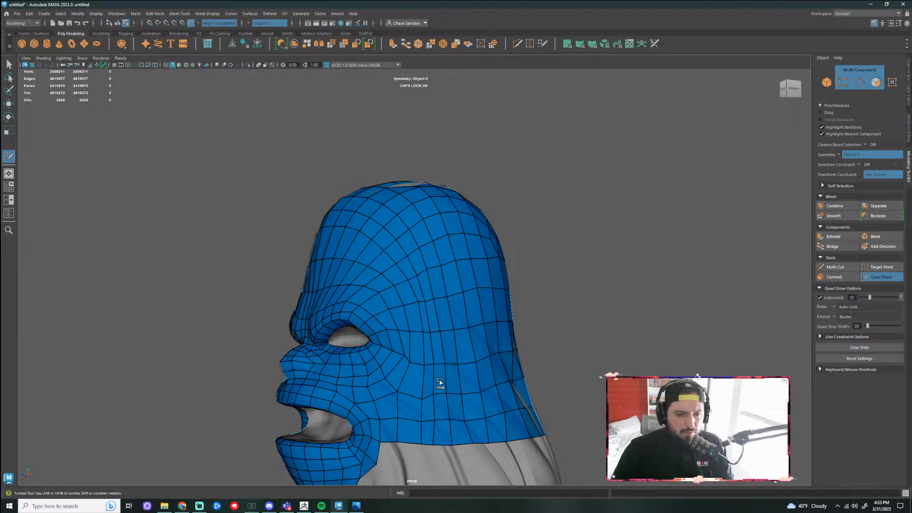
{"action": "left_click_drag", "start_coordinate": [397, 251], "coordinate": [436, 434], "text": "shift"}
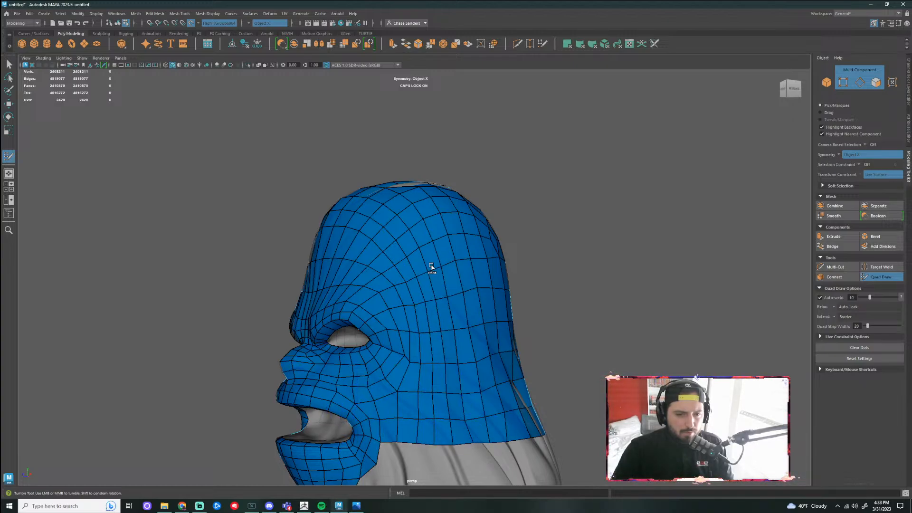
Insert a mirrored edge loop through the wide column of quads over the crown and relax the faces down the side of the head
{"action": "left_click_drag", "start_coordinate": [542, 172], "coordinate": [543, 231], "text": "alt"}
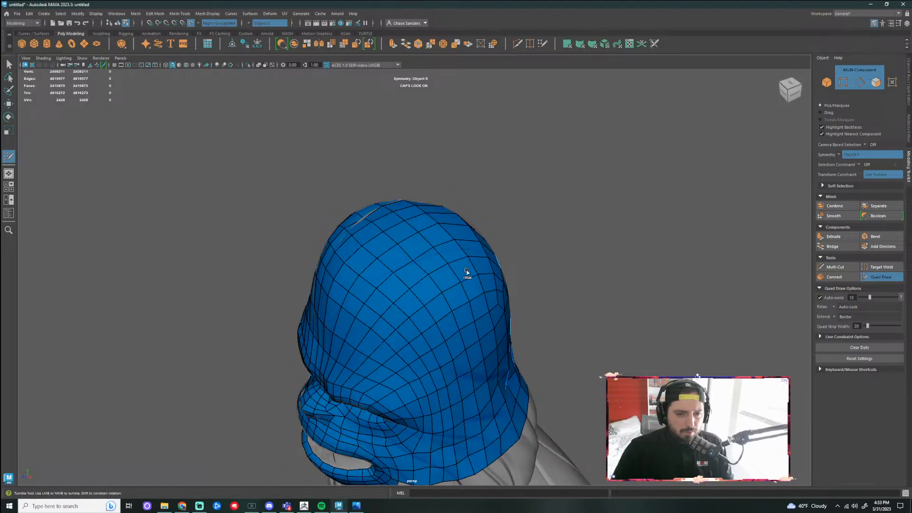
{"action": "left_click_drag", "start_coordinate": [593, 222], "coordinate": [553, 231], "text": "alt"}
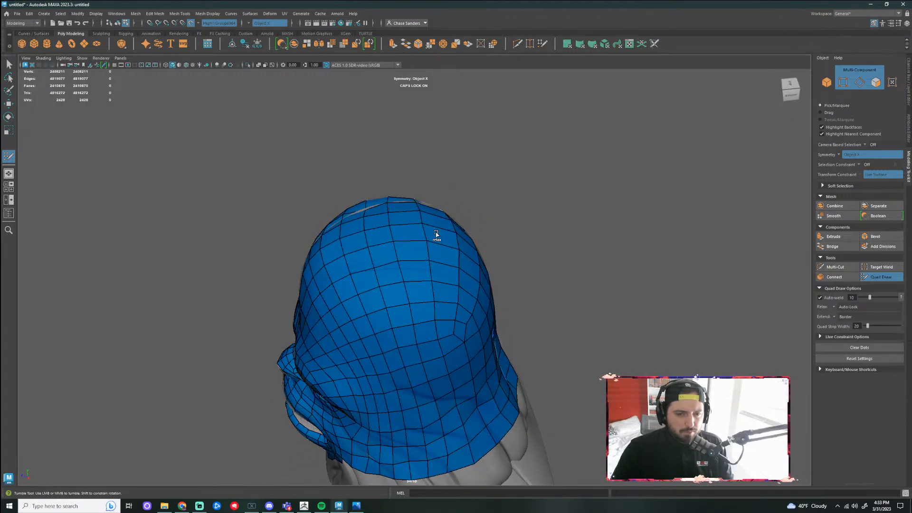
{"action": "left_click", "coordinate": [452, 242], "text": "ctrl"}
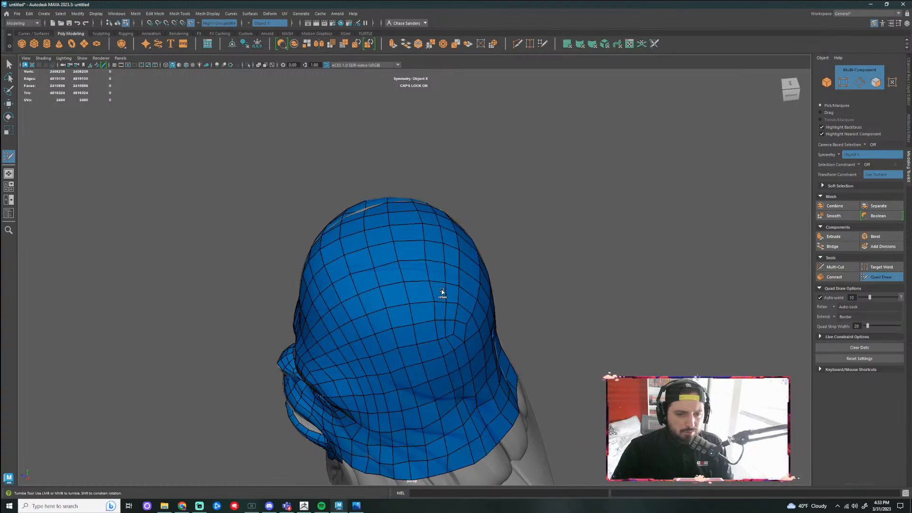
{"action": "mouse_move", "coordinate": [460, 337]}
{"action": "left_mouse_down", "text": "shift"}
{"action": "mouse_move", "coordinate": [447, 238]}
{"action": "mouse_move", "coordinate": [429, 226]}
{"action": "mouse_move", "coordinate": [465, 388]}
{"action": "mouse_move", "coordinate": [485, 422]}
{"action": "left_mouse_up", "text": "shift"}
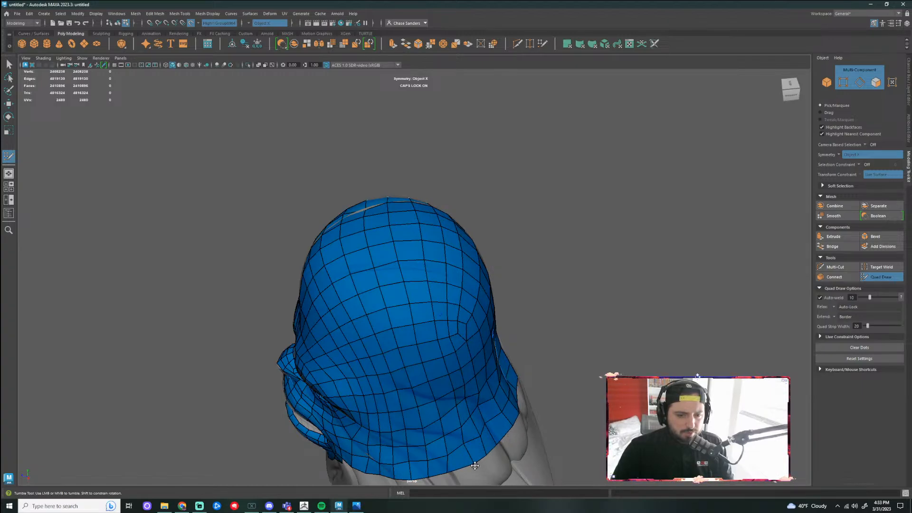
Check the edge flow around the head, hide the HeadHigh layer and examine the retopologized mesh on its own in object mode
{"action": "left_click_drag", "start_coordinate": [470, 467], "coordinate": [525, 336], "text": "alt"}
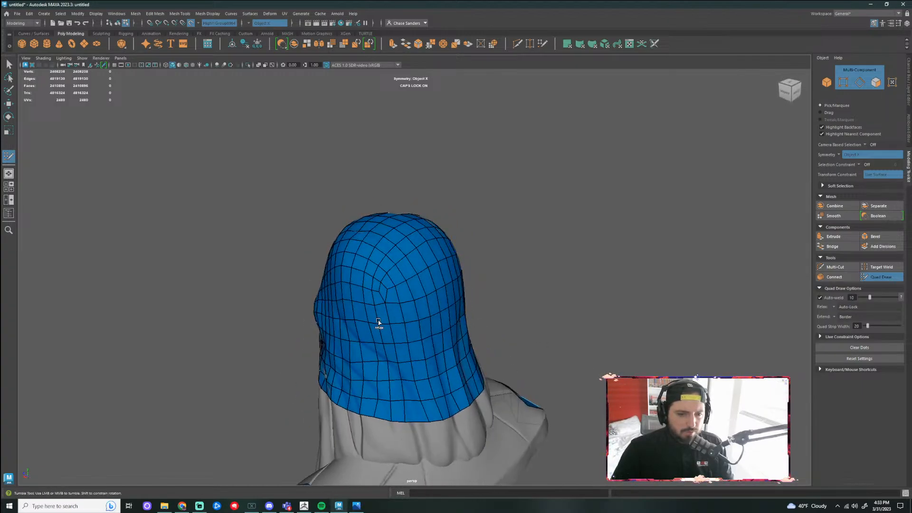
{"action": "left_click_drag", "start_coordinate": [594, 358], "coordinate": [441, 371], "text": "alt"}
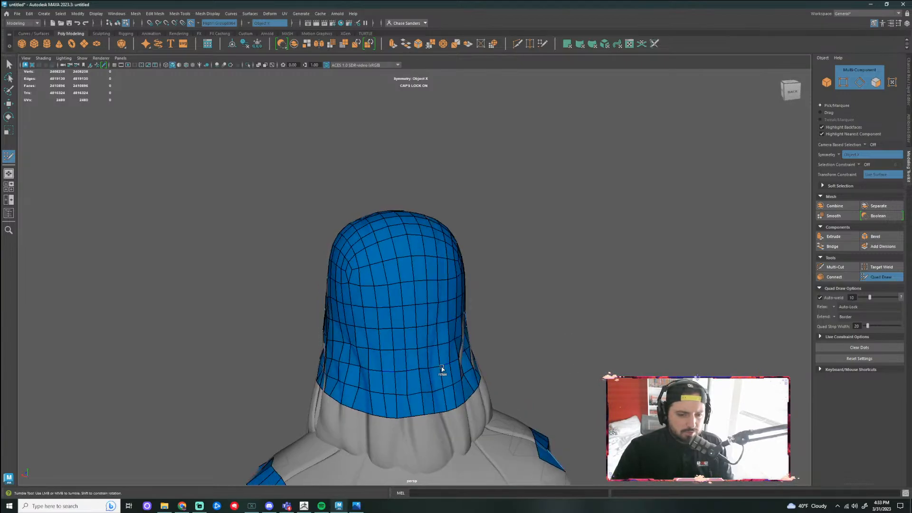
{"action": "left_click_drag", "start_coordinate": [545, 347], "coordinate": [521, 334], "text": "alt"}
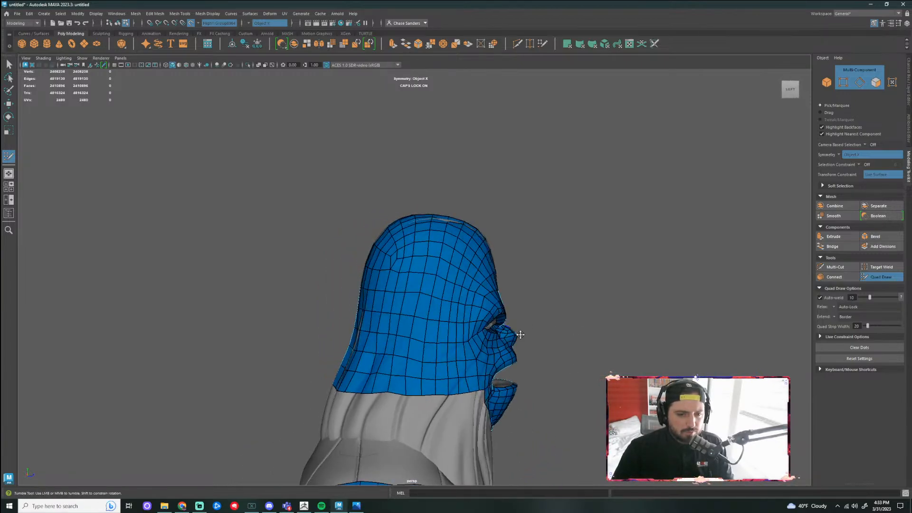
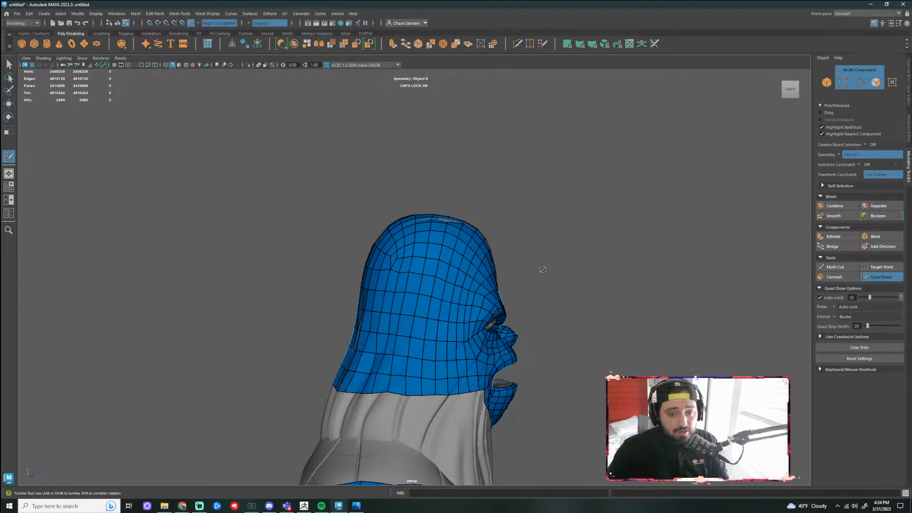
{"action": "left_click_drag", "start_coordinate": [542, 270], "coordinate": [538, 333], "text": "alt"}
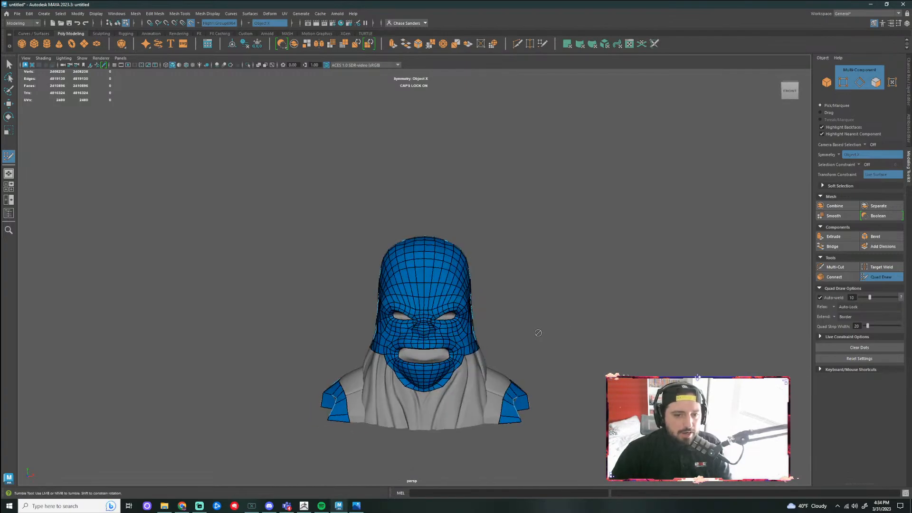
{"action": "left_click", "coordinate": [881, 277]}
{"action": "scroll", "coordinate": [624, 346], "scroll_direction": "up", "scroll_amount": 3}
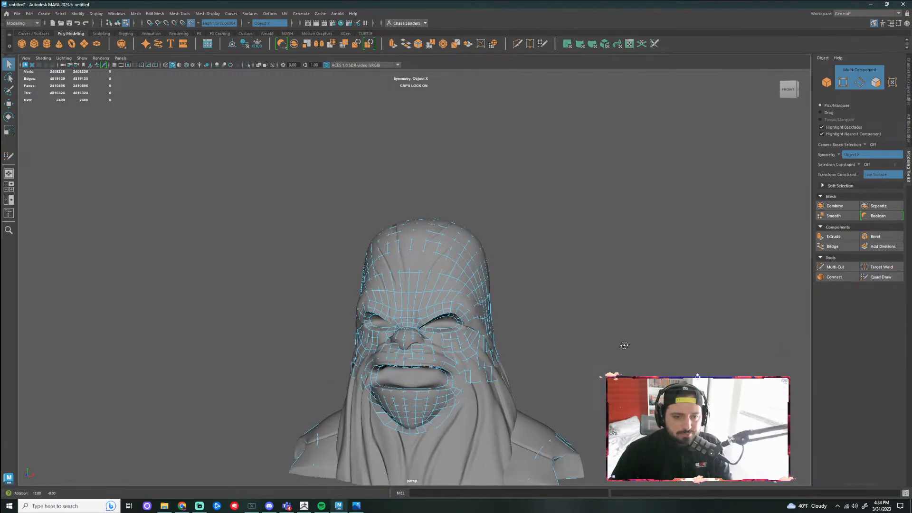
{"action": "left_click_drag", "start_coordinate": [624, 345], "coordinate": [514, 368], "text": "alt"}
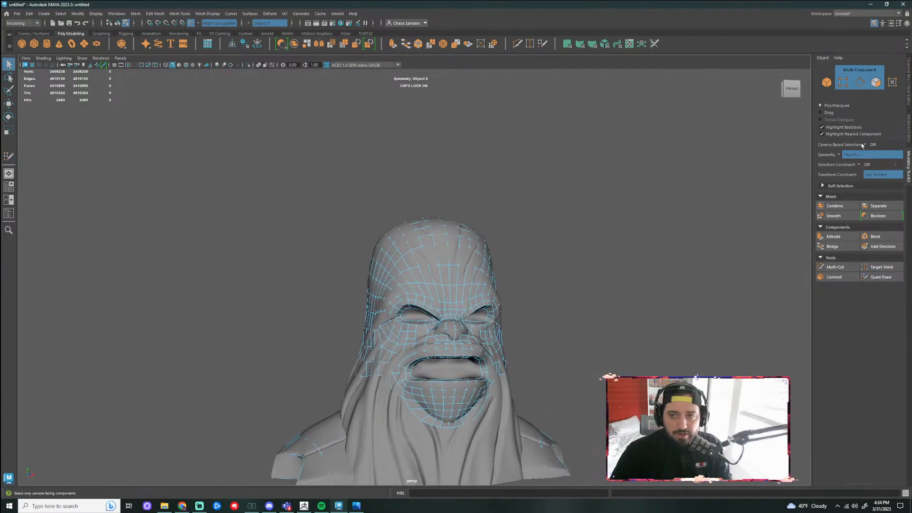
{"action": "left_click", "coordinate": [909, 85]}
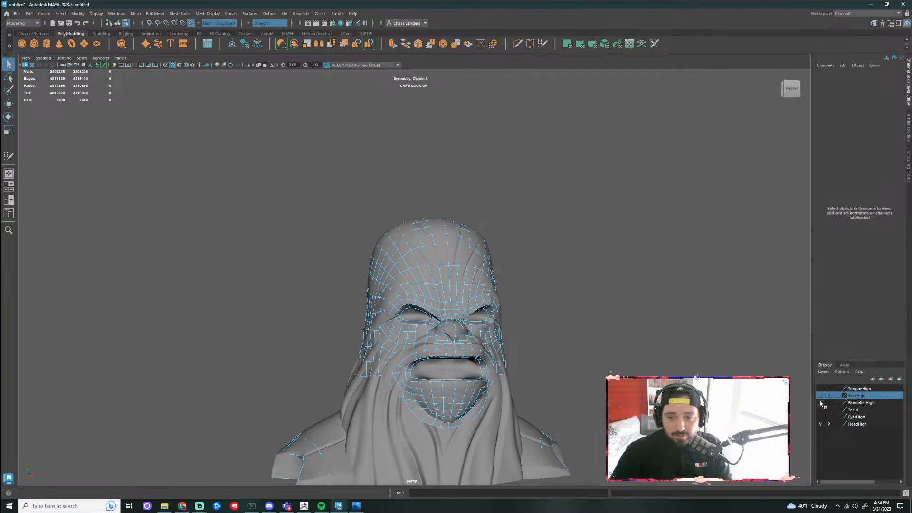
{"action": "left_click", "coordinate": [820, 424]}
{"action": "mouse_move", "coordinate": [609, 362]}
{"action": "left_mouse_down", "text": "alt"}
{"action": "mouse_move", "coordinate": [489, 377]}
{"action": "mouse_move", "coordinate": [450, 366]}
{"action": "mouse_move", "coordinate": [384, 372]}
{"action": "mouse_move", "coordinate": [505, 367]}
{"action": "mouse_move", "coordinate": [510, 394]}
{"action": "left_mouse_up", "text": "alt"}
{"action": "scroll", "coordinate": [510, 457], "scroll_direction": "up", "scroll_amount": 5}
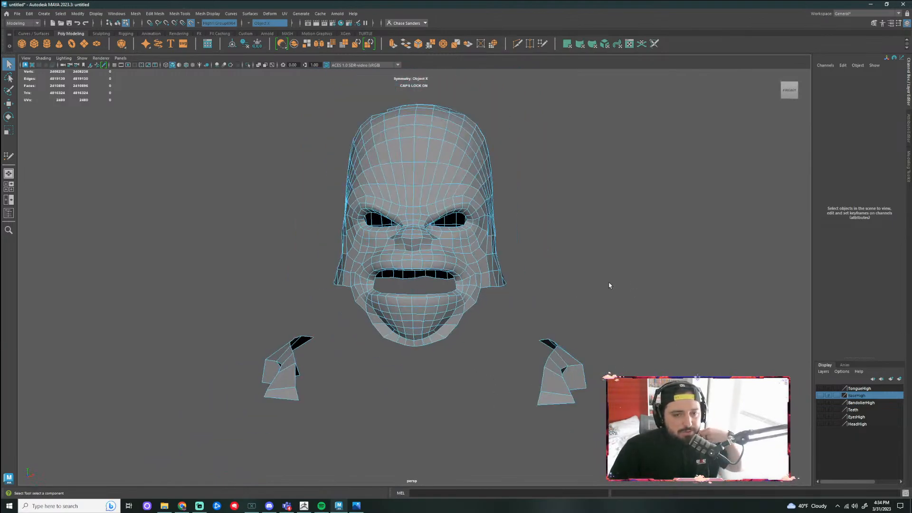
{"action": "right_click_drag", "start_coordinate": [478, 274], "coordinate": [554, 259]}
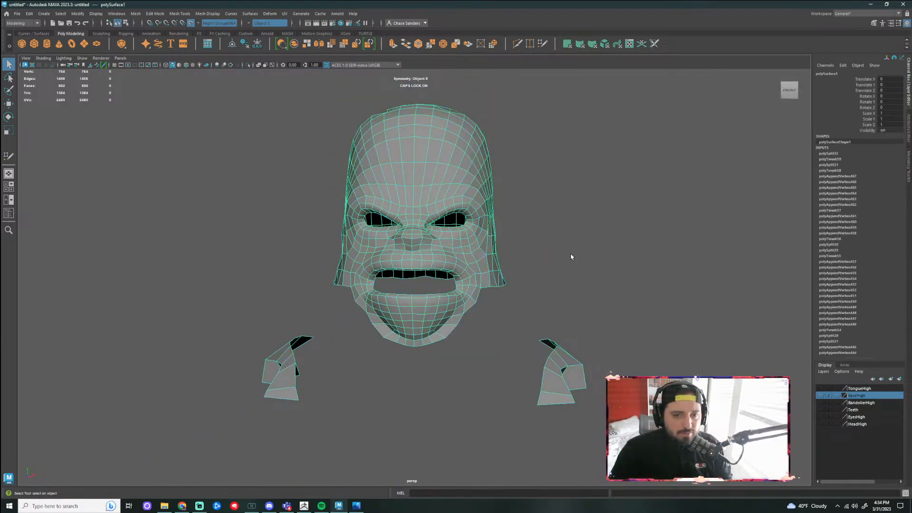
{"action": "mouse_move", "coordinate": [571, 254]}
{"action": "left_mouse_down", "text": "alt"}
{"action": "mouse_move", "coordinate": [576, 304]}
{"action": "mouse_move", "coordinate": [625, 309]}
{"action": "mouse_move", "coordinate": [550, 318]}
{"action": "mouse_move", "coordinate": [193, 309]}
{"action": "mouse_move", "coordinate": [224, 281]}
{"action": "mouse_move", "coordinate": [247, 309]}
{"action": "mouse_move", "coordinate": [320, 314]}
{"action": "mouse_move", "coordinate": [275, 314]}
{"action": "mouse_move", "coordinate": [608, 305]}
{"action": "left_mouse_up", "text": "alt"}
{"action": "left_click", "coordinate": [505, 277]}
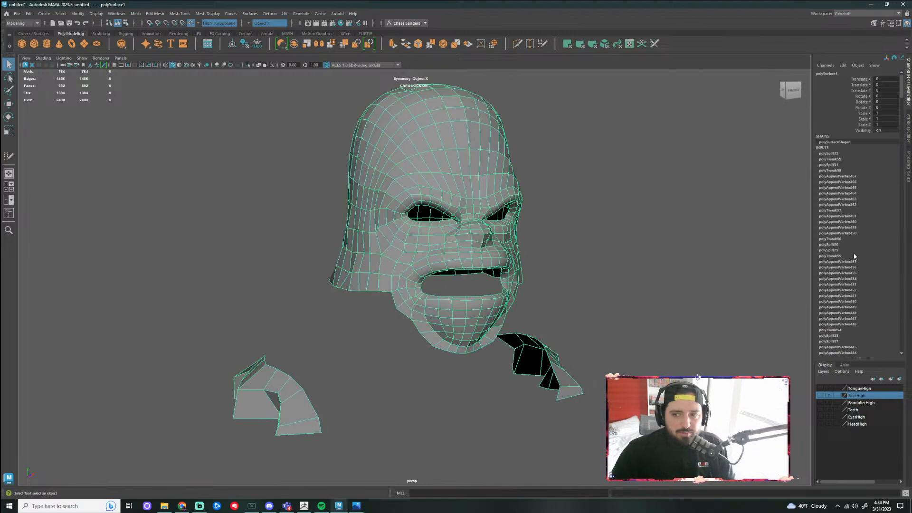
Show the HeadHigh layer again and resume Quad Draw on the retopologized mesh
{"action": "left_click", "coordinate": [820, 424]}
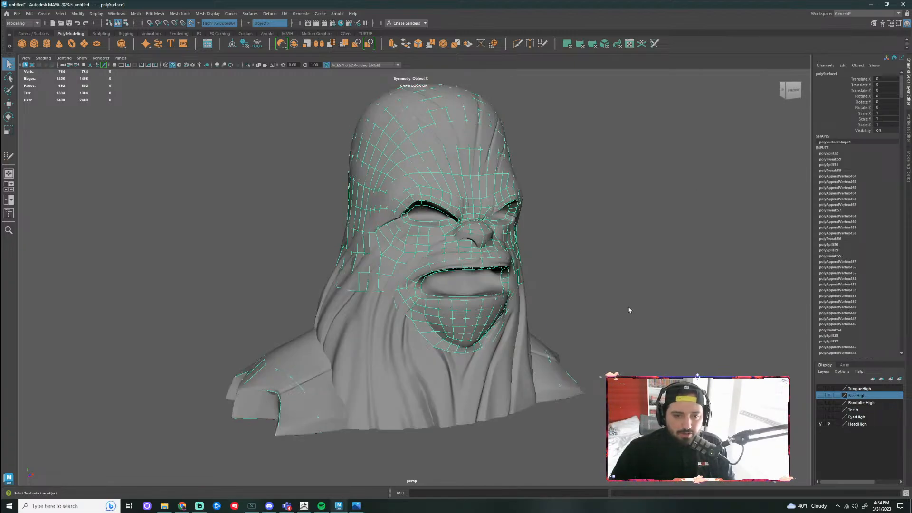
{"action": "left_click", "coordinate": [652, 301]}
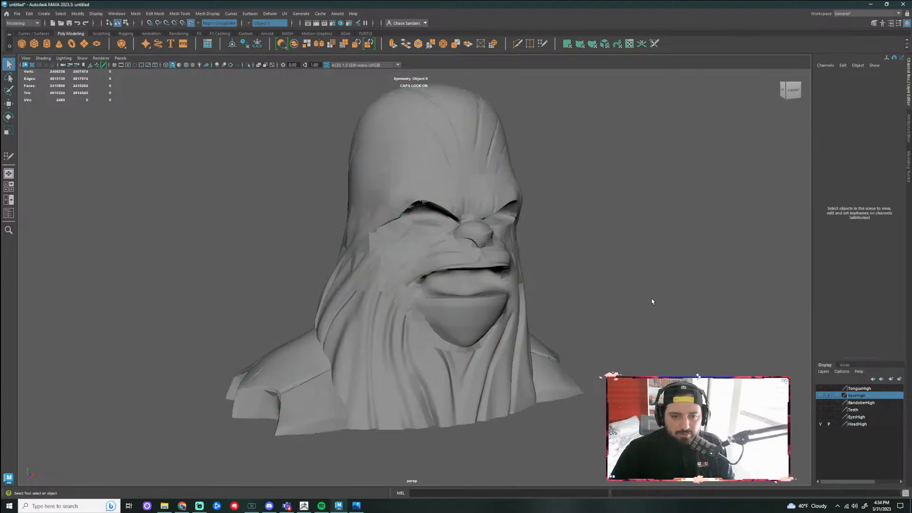
{"action": "left_click", "coordinate": [481, 157]}
{"action": "left_click", "coordinate": [908, 170]}
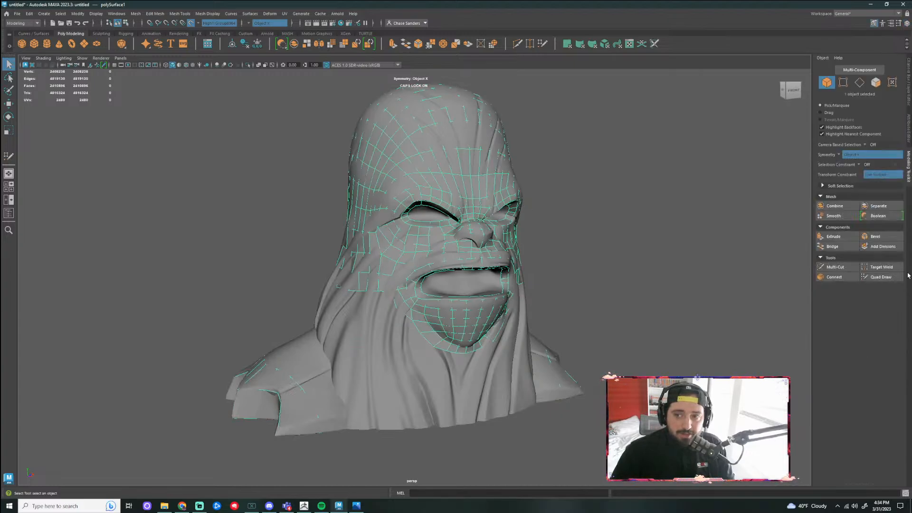
{"action": "left_click", "coordinate": [881, 276]}
{"action": "scroll", "coordinate": [594, 299], "scroll_direction": "up", "scroll_amount": 1}
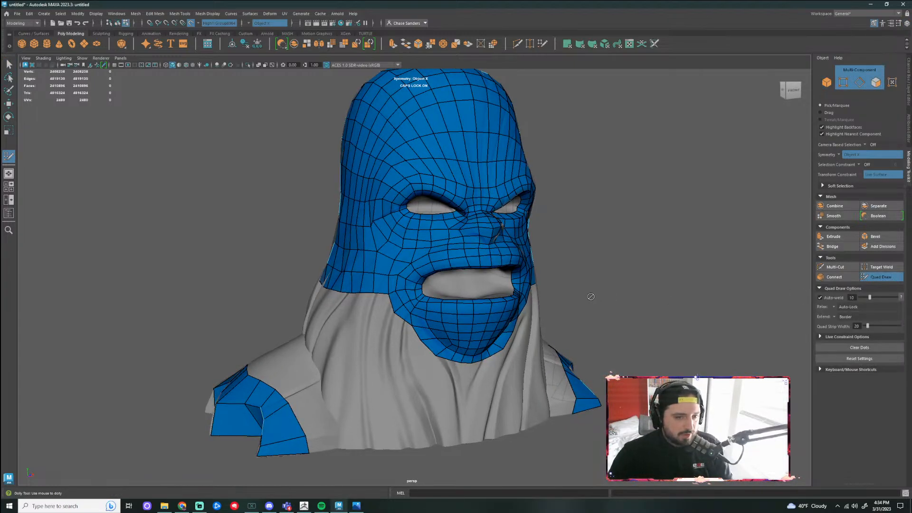
Place new points on the beard and fill a mirrored row of quads along the jaw from the cheek towards the chin
{"action": "left_click_drag", "start_coordinate": [591, 296], "coordinate": [472, 344], "text": "alt"}
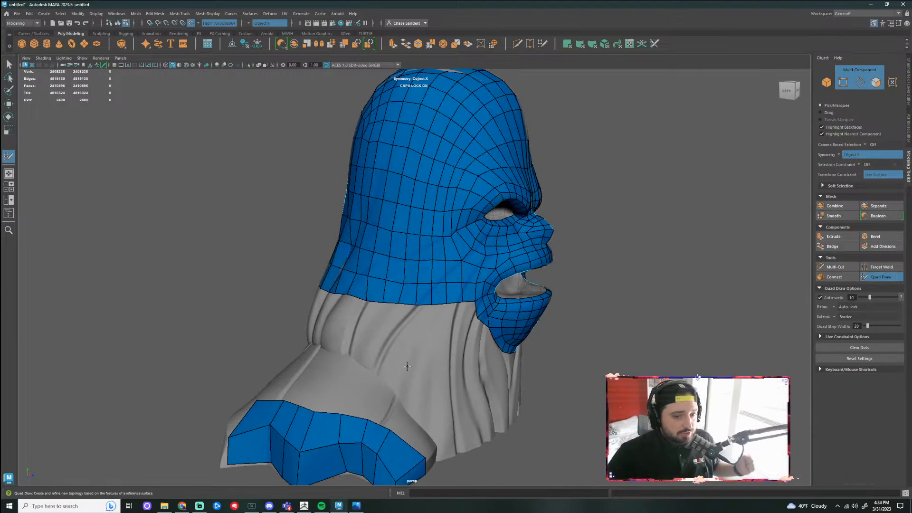
{"action": "right_click_drag", "start_coordinate": [407, 367], "coordinate": [466, 374], "text": "alt"}
{"action": "left_click_drag", "start_coordinate": [528, 413], "coordinate": [369, 199], "text": "alt"}
{"action": "left_click", "coordinate": [367, 185], "text": "shift"}
{"action": "left_click", "coordinate": [377, 177], "text": "shift"}
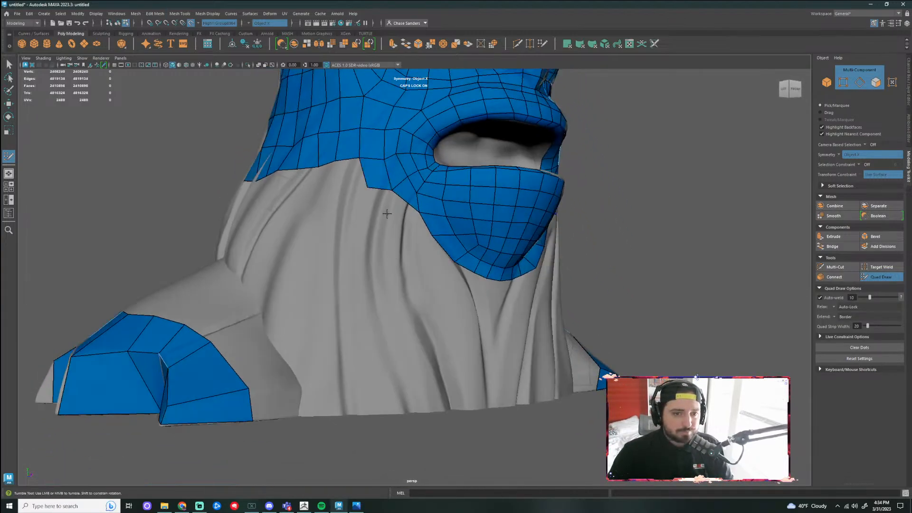
{"action": "left_click", "coordinate": [382, 214]}
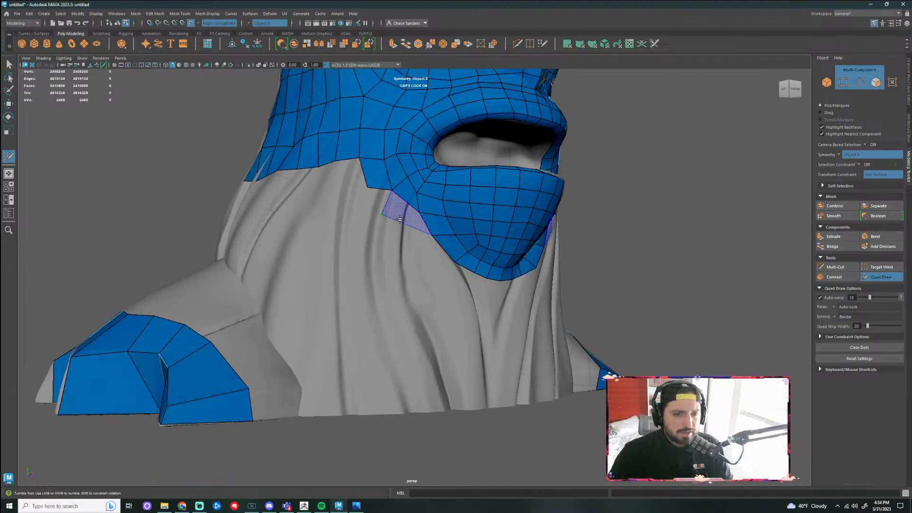
{"action": "left_click", "coordinate": [399, 213], "text": "shift"}
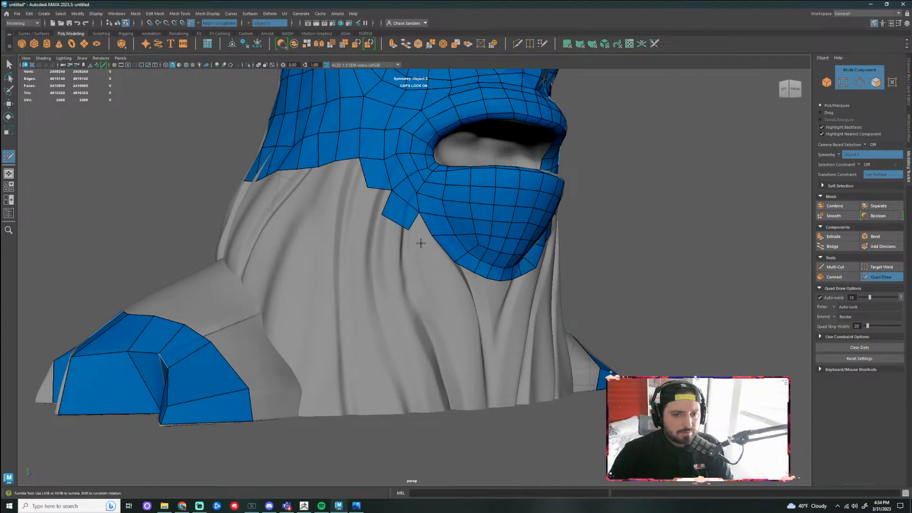
{"action": "left_click", "coordinate": [421, 243]}
{"action": "left_click", "coordinate": [430, 251], "text": "shift"}
{"action": "left_click", "coordinate": [435, 260], "text": "shift"}
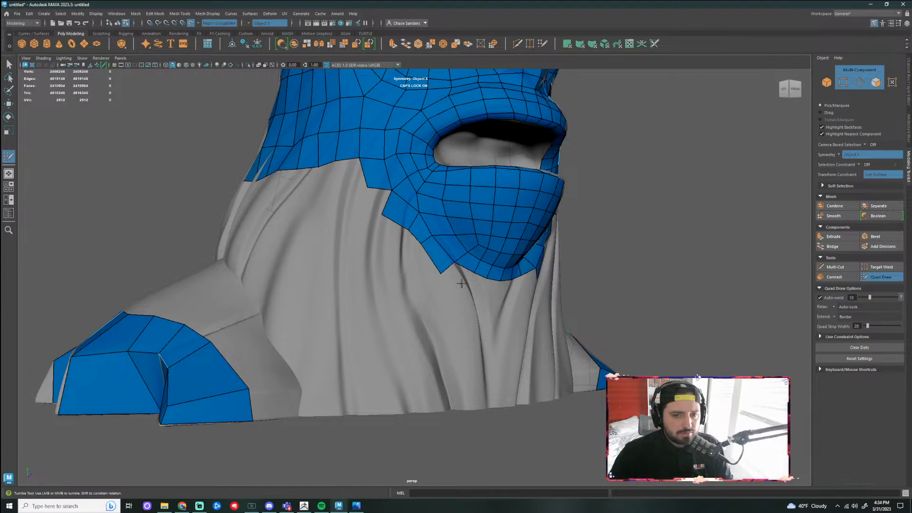
Close the row of quads beneath the chin by filling the gap between the two mirrored sides
{"action": "left_click_drag", "start_coordinate": [435, 261], "coordinate": [438, 287], "text": "alt"}
{"action": "left_click", "coordinate": [430, 272], "text": "shift"}
{"action": "left_click", "coordinate": [453, 284], "text": "shift"}
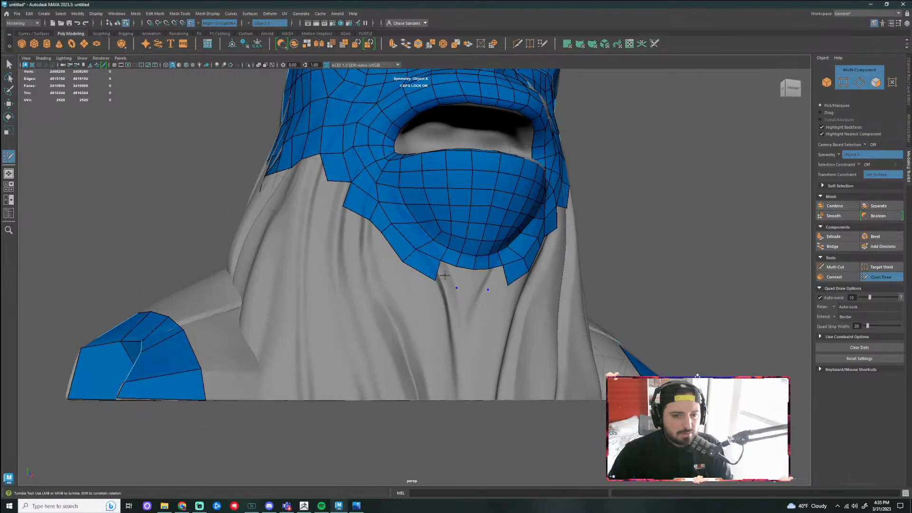
{"action": "left_click", "coordinate": [448, 279], "text": "shift"}
{"action": "left_click", "coordinate": [494, 281], "text": "shift"}
{"action": "left_click", "coordinate": [469, 280], "text": "shift"}
Fill mirrored quads below the mouth corner and rear jaw to step the lower border down from the cheek
{"action": "mouse_move", "coordinate": [490, 331]}
{"action": "left_mouse_down", "text": "alt"}
{"action": "mouse_move", "coordinate": [464, 332]}
{"action": "mouse_move", "coordinate": [486, 330]}
{"action": "left_mouse_up", "text": "alt"}
{"action": "left_click_drag", "start_coordinate": [527, 208], "coordinate": [487, 241], "text": "alt"}
{"action": "left_click", "coordinate": [498, 217], "text": "shift"}
{"action": "left_click", "coordinate": [456, 208], "text": "shift"}
{"action": "left_click", "coordinate": [462, 224], "text": "shift"}
{"action": "left_click", "coordinate": [414, 217], "text": "shift"}
{"action": "left_click", "coordinate": [444, 216], "text": "shift"}
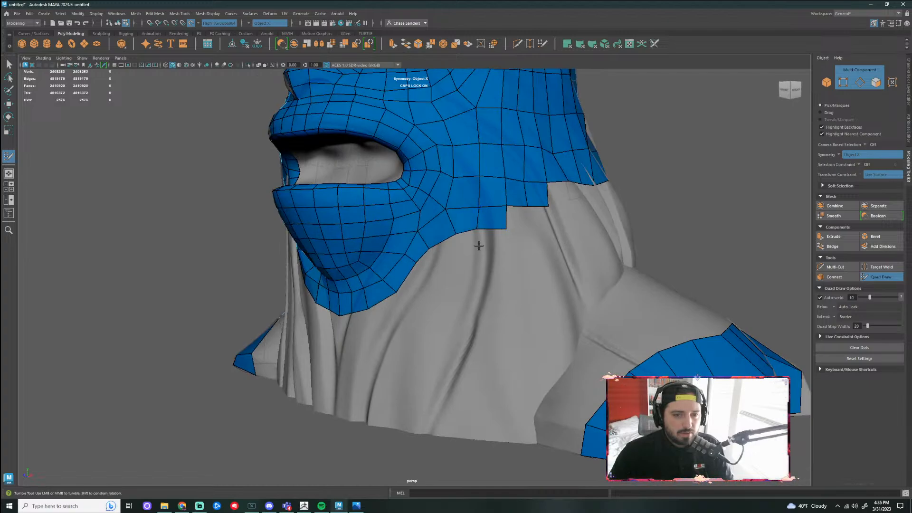
Extend the entire lower border of the head mesh downward by one row of quads over the beard and neck
{"action": "right_click_drag", "start_coordinate": [478, 258], "coordinate": [454, 302], "text": "alt"}
{"action": "left_click_drag", "start_coordinate": [454, 302], "coordinate": [488, 328], "text": "alt"}
{"action": "middle_click_drag", "start_coordinate": [485, 345], "coordinate": [551, 341], "text": "alt"}
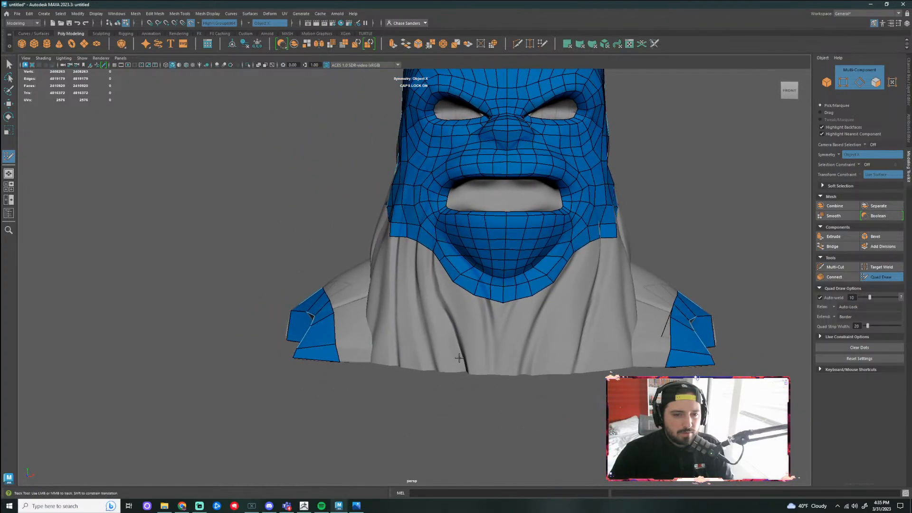
{"action": "middle_click_drag", "start_coordinate": [460, 358], "coordinate": [506, 357], "text": "alt"}
{"action": "left_click_drag", "start_coordinate": [424, 338], "coordinate": [444, 338], "text": "alt"}
{"action": "middle_click_drag", "start_coordinate": [445, 338], "coordinate": [411, 321], "text": "alt"}
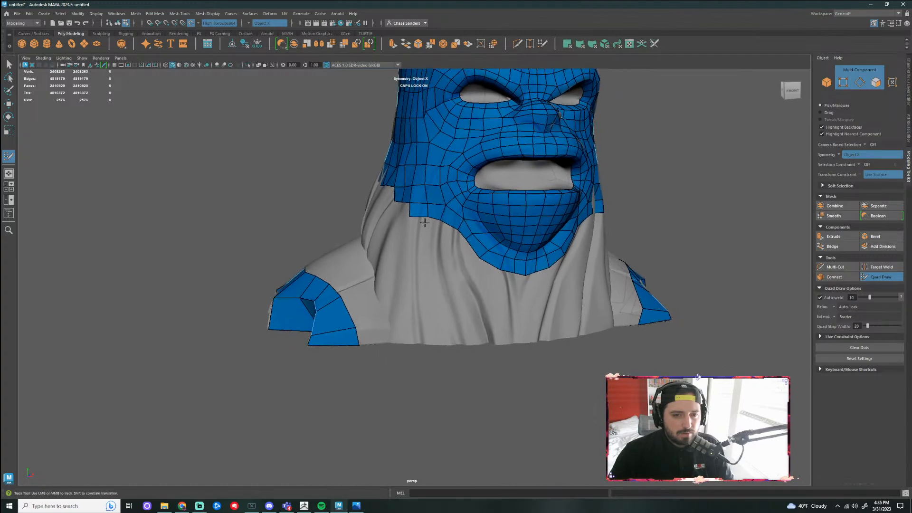
{"action": "key", "text": "Tab"}
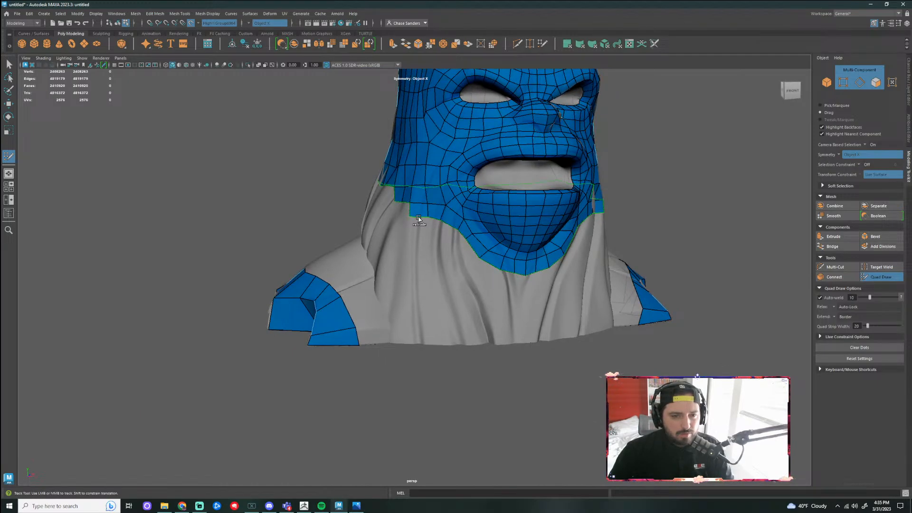
{"action": "left_click_drag", "start_coordinate": [419, 218], "coordinate": [429, 249]}
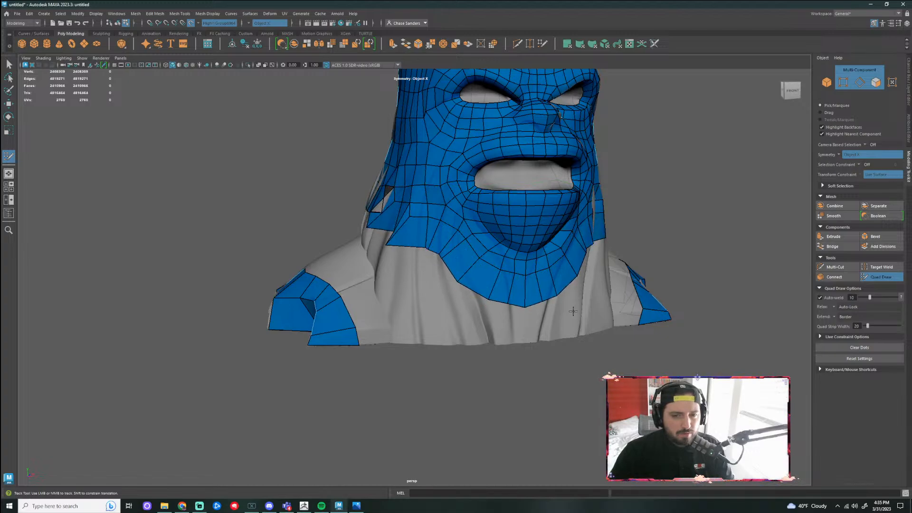
{"action": "left_click_drag", "start_coordinate": [573, 312], "coordinate": [504, 266], "text": "alt"}
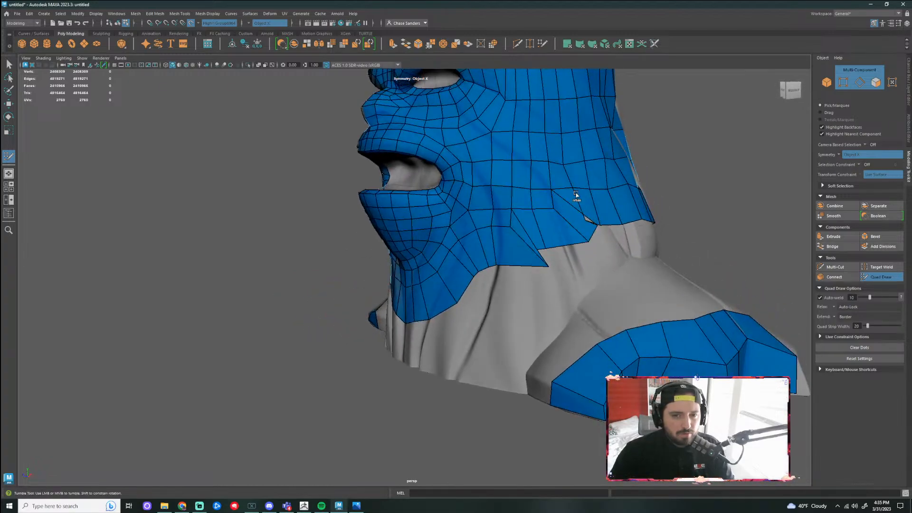
Undo the jaw relaxation and the last row of quads extended along the head mesh's lower border
{"action": "mouse_move", "coordinate": [575, 195]}
{"action": "left_mouse_down", "text": "shift"}
{"action": "mouse_move", "coordinate": [580, 218]}
{"action": "mouse_move", "coordinate": [566, 238]}
{"action": "mouse_move", "coordinate": [512, 251]}
{"action": "mouse_move", "coordinate": [549, 216]}
{"action": "mouse_move", "coordinate": [517, 212]}
{"action": "mouse_move", "coordinate": [486, 254]}
{"action": "left_mouse_up", "text": "shift"}
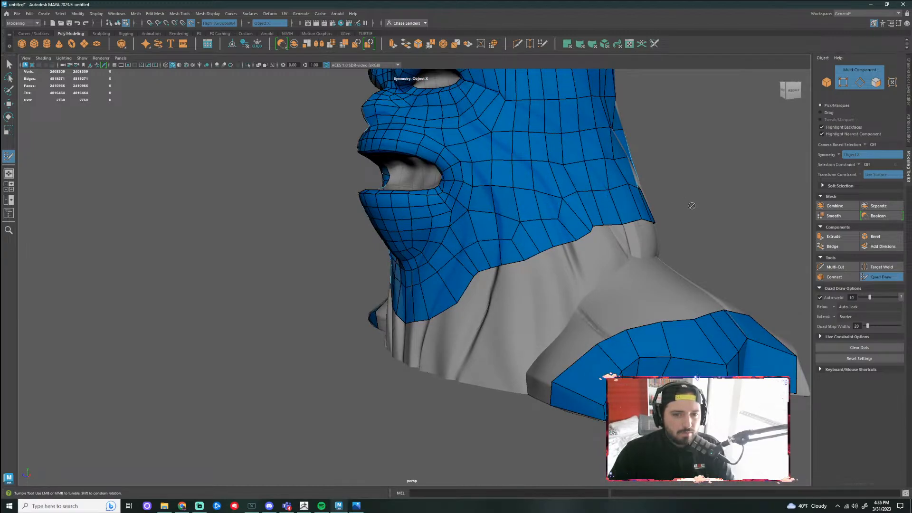
{"action": "left_click_drag", "start_coordinate": [691, 206], "coordinate": [625, 235], "text": "alt"}
{"action": "key", "text": "ctrl+z"}
{"action": "key", "text": "ctrl+z"}
{"action": "key", "text": "ctrl+z"}
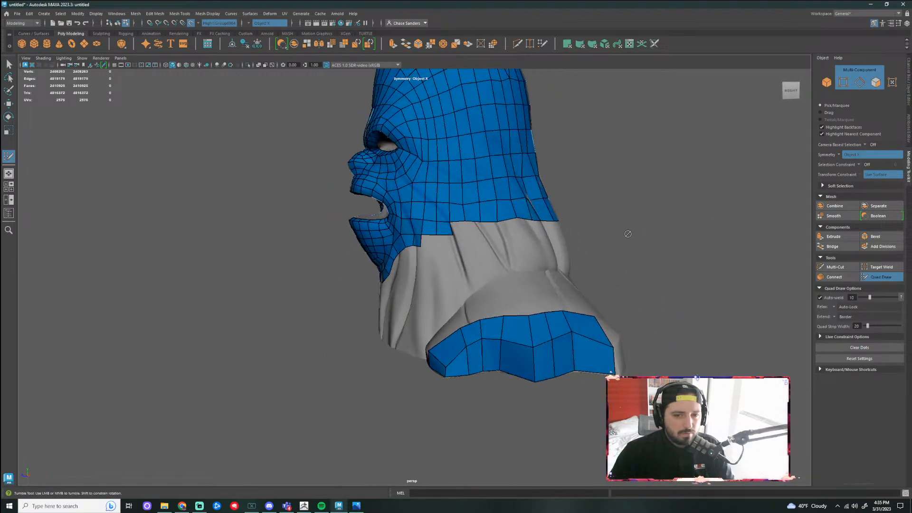
Place new points and fill mirrored quads in two staggered rows below the jaw, working from the cheek towards the back of the neck
{"action": "right_click_drag", "start_coordinate": [625, 234], "coordinate": [438, 251], "text": "alt"}
{"action": "left_click", "coordinate": [457, 220]}
{"action": "left_click", "coordinate": [440, 216], "text": "shift"}
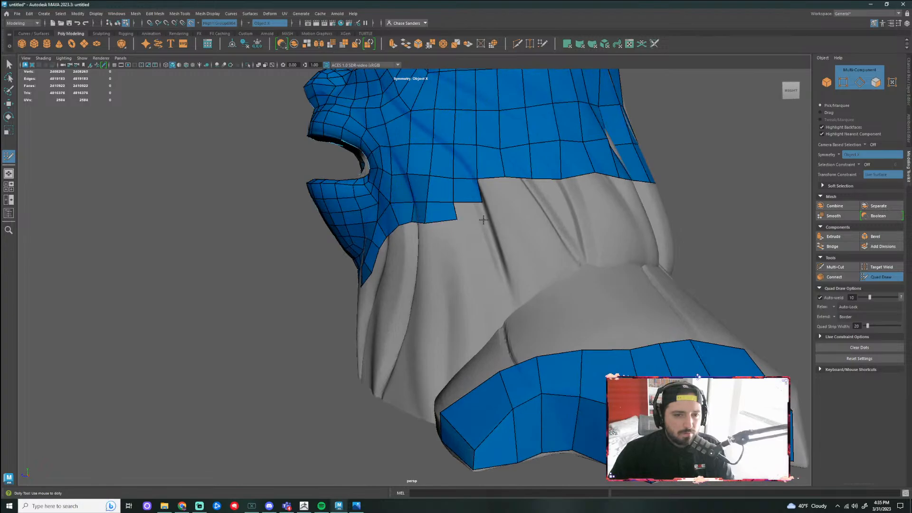
{"action": "left_click", "coordinate": [488, 221]}
{"action": "left_click", "coordinate": [471, 214], "text": "shift"}
{"action": "left_click", "coordinate": [508, 202]}
{"action": "left_click", "coordinate": [494, 191], "text": "shift"}
{"action": "left_click", "coordinate": [515, 217]}
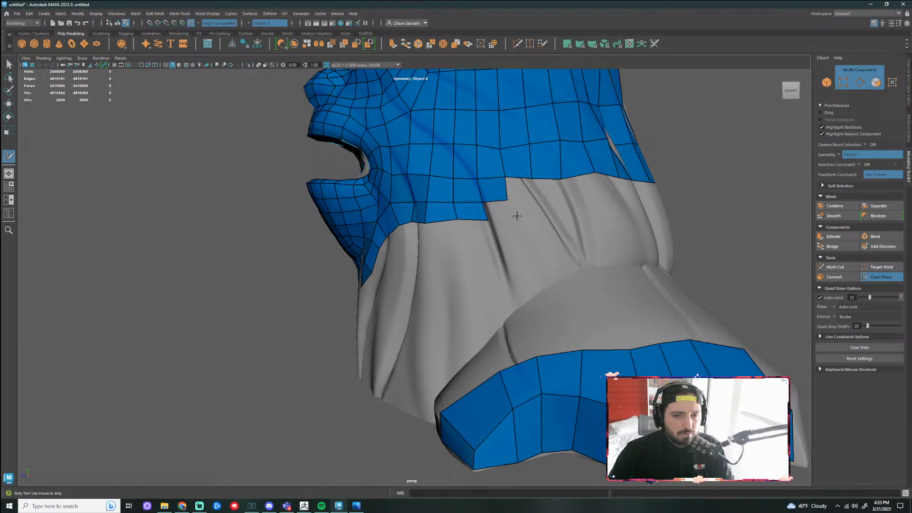
{"action": "left_click", "coordinate": [499, 209], "text": "shift"}
{"action": "left_click", "coordinate": [535, 197]}
{"action": "left_click", "coordinate": [521, 191], "text": "shift"}
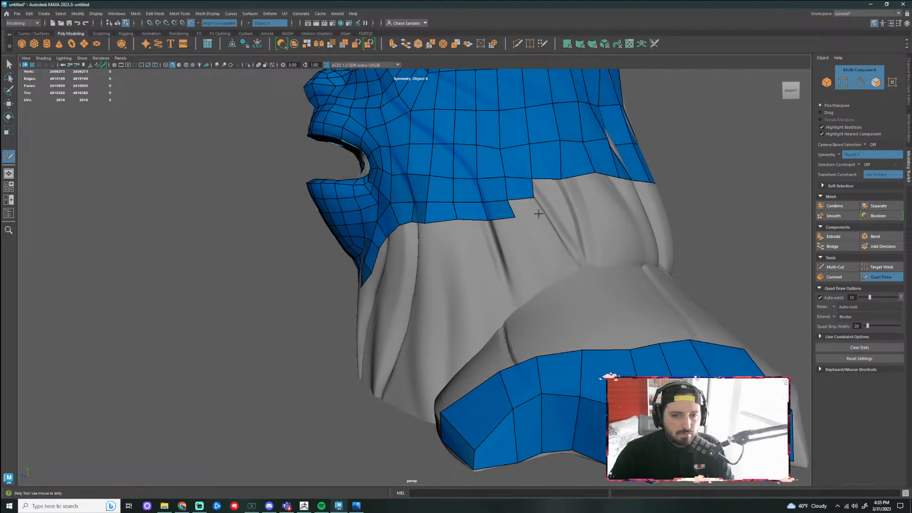
{"action": "left_click", "coordinate": [527, 209], "text": "shift"}
Continue both staggered rows of mirrored quads around the side of the neck behind the jaw
{"action": "left_click_drag", "start_coordinate": [562, 211], "coordinate": [500, 205], "text": "alt"}
{"action": "left_click", "coordinate": [471, 198], "text": "shift"}
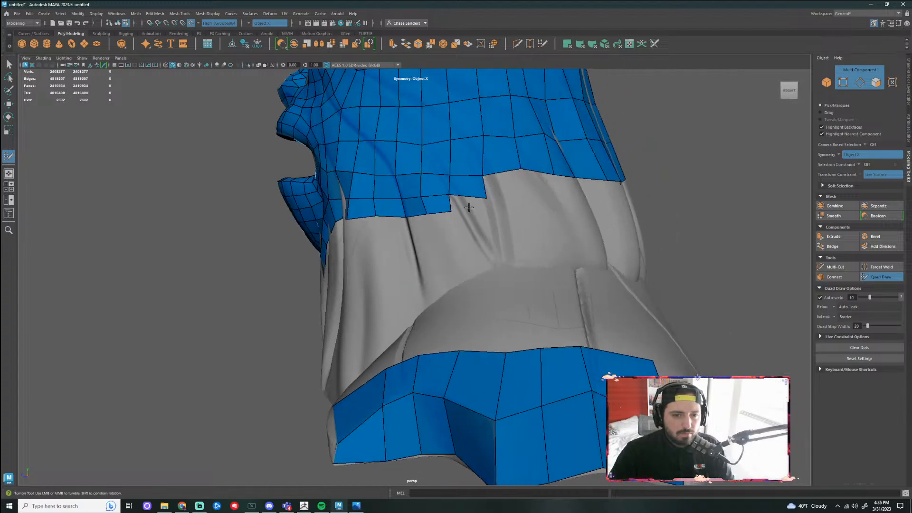
{"action": "left_click", "coordinate": [491, 212]}
{"action": "left_click", "coordinate": [489, 198], "text": "shift"}
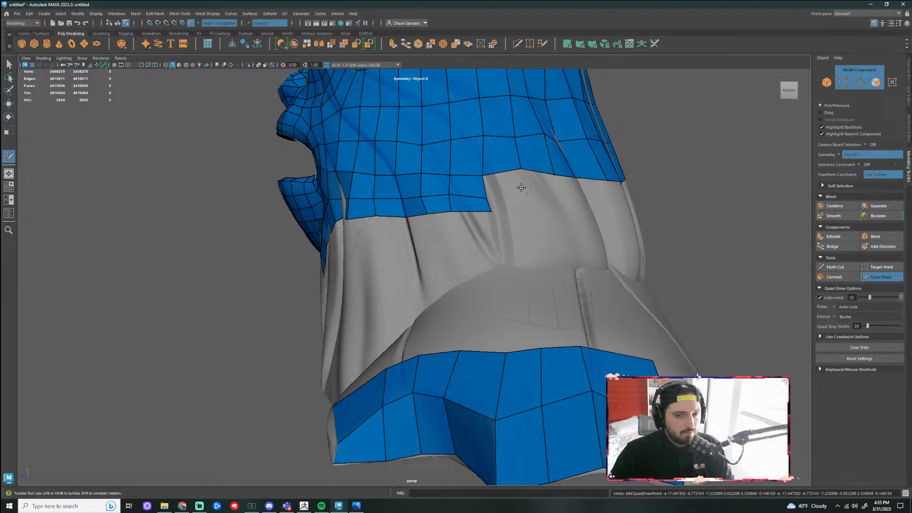
{"action": "left_click", "coordinate": [506, 185], "text": "shift"}
{"action": "left_click", "coordinate": [513, 203], "text": "shift"}
Fill more mirrored quads in both rows towards the nape and relax the quads already placed behind the jaw
{"action": "left_click_drag", "start_coordinate": [513, 203], "coordinate": [533, 208], "text": "alt"}
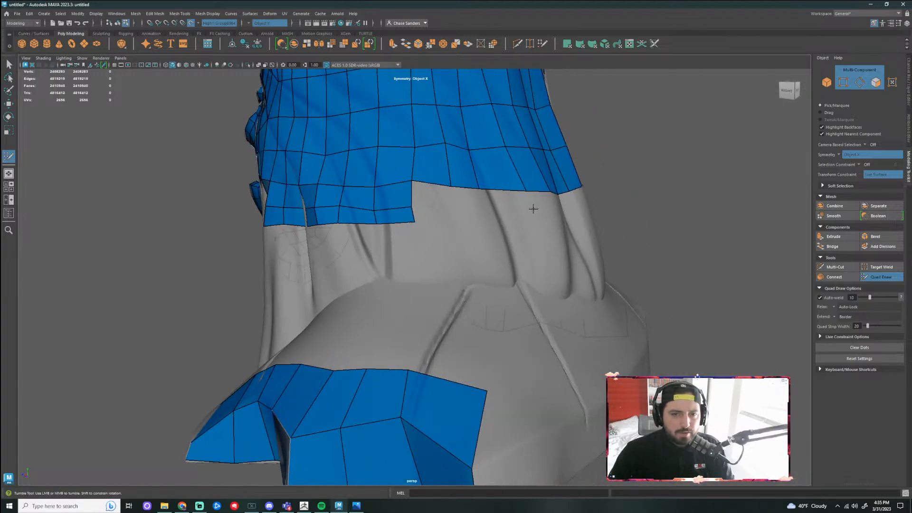
{"action": "left_click", "coordinate": [431, 195], "text": "shift"}
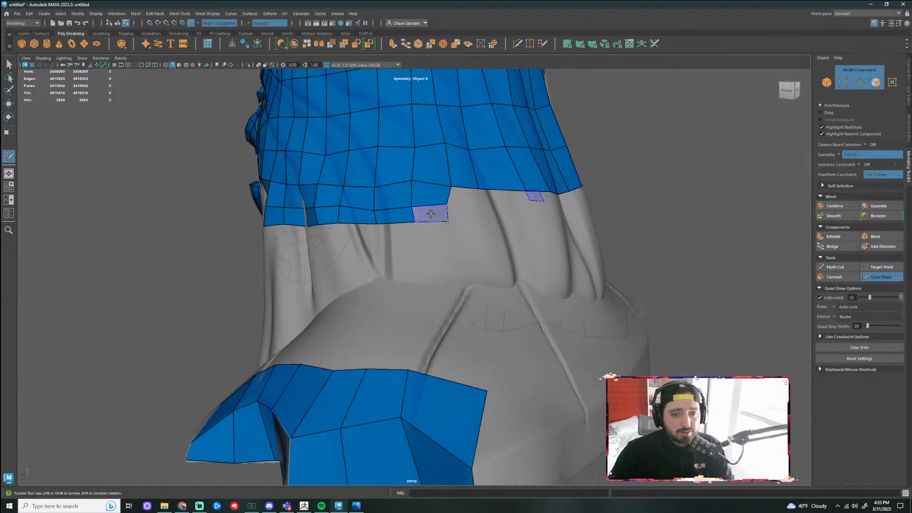
{"action": "left_click", "coordinate": [430, 214], "text": "shift"}
{"action": "mouse_move", "coordinate": [404, 211]}
{"action": "left_mouse_down", "text": "shift"}
{"action": "mouse_move", "coordinate": [322, 205]}
{"action": "mouse_move", "coordinate": [352, 222]}
{"action": "left_mouse_up", "text": "shift"}
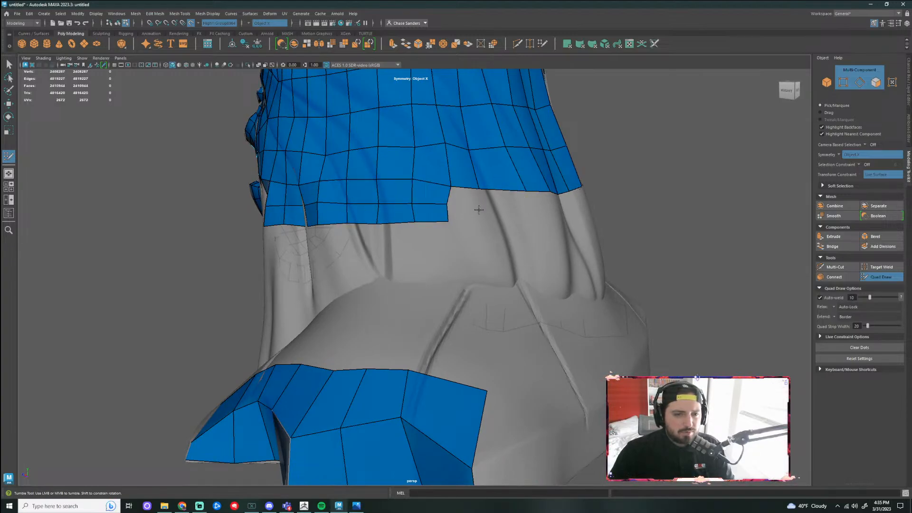
{"action": "left_click", "coordinate": [464, 200], "text": "shift"}
{"action": "left_click", "coordinate": [483, 222]}
{"action": "left_click", "coordinate": [466, 213], "text": "shift"}
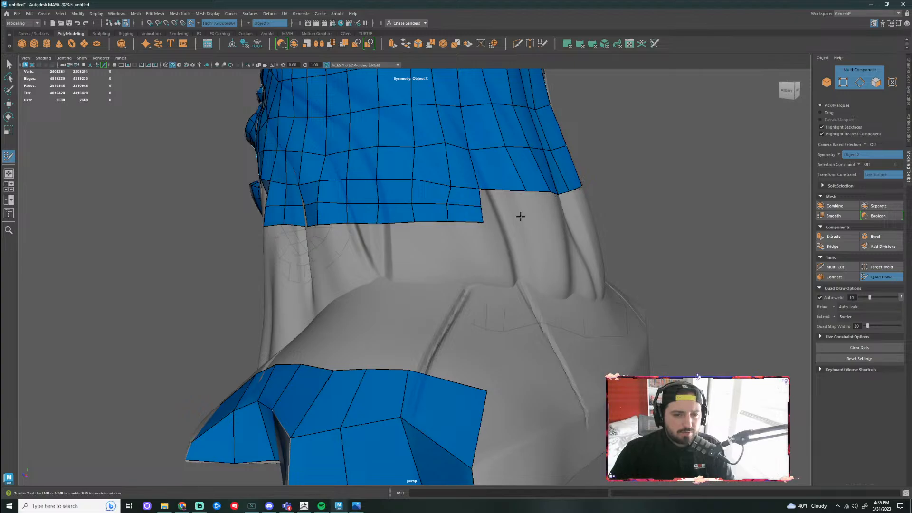
Complete the upper row of quads across the back of the neck until the two mirrored sides meet
{"action": "left_click_drag", "start_coordinate": [519, 216], "coordinate": [488, 223], "text": "alt"}
{"action": "left_click", "coordinate": [373, 237], "text": "shift"}
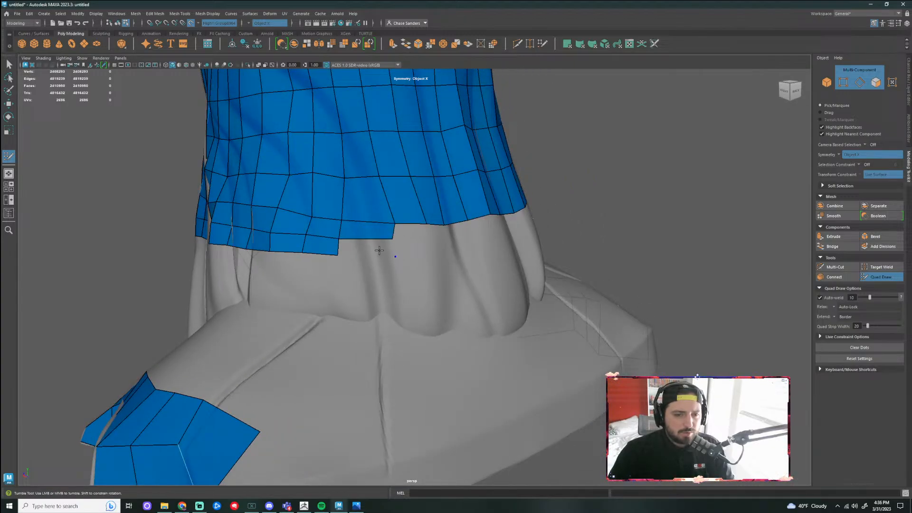
{"action": "left_click", "coordinate": [380, 250], "text": "shift"}
{"action": "left_click_drag", "start_coordinate": [399, 246], "coordinate": [367, 245], "text": "alt"}
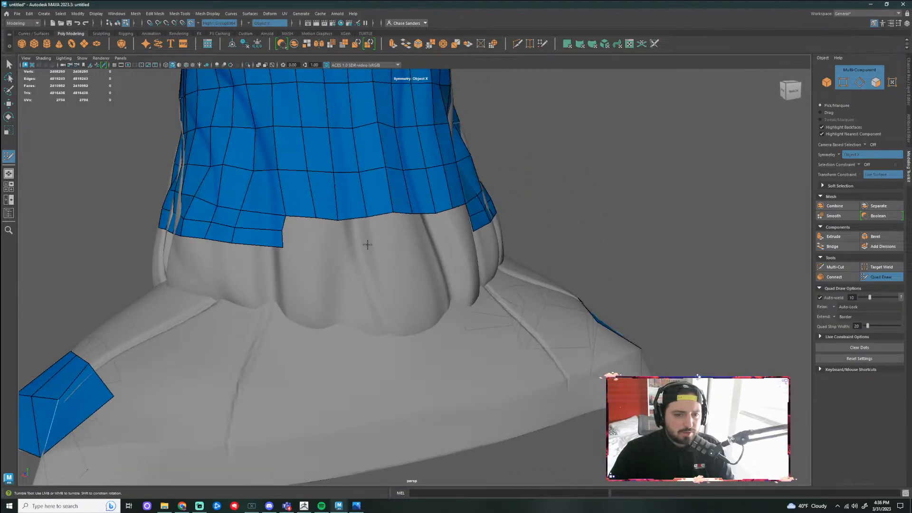
{"action": "left_click", "coordinate": [312, 229], "text": "shift"}
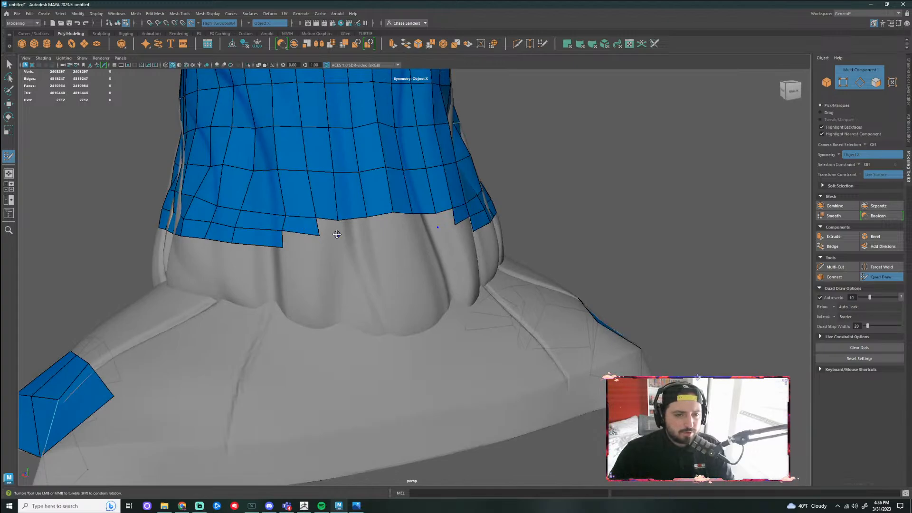
{"action": "left_click", "coordinate": [337, 234], "text": "shift"}
{"action": "left_click", "coordinate": [354, 227], "text": "shift"}
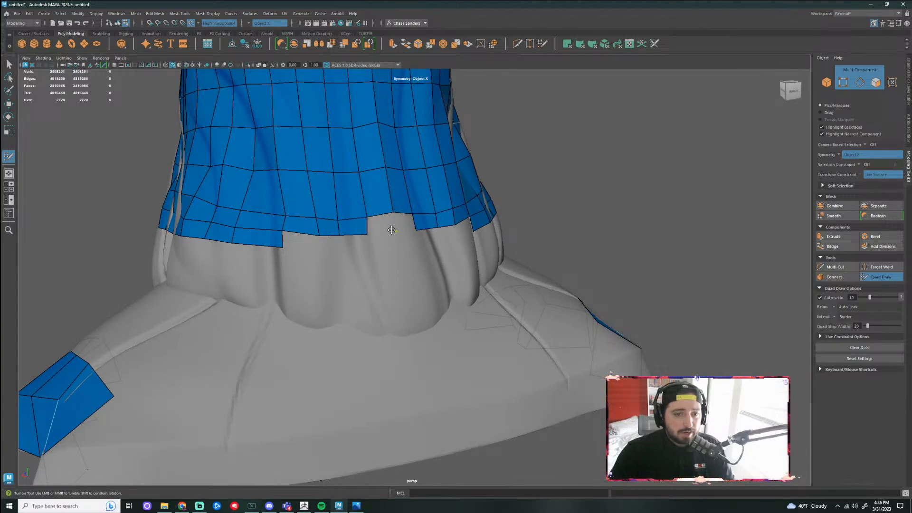
{"action": "left_click", "coordinate": [384, 226], "text": "shift"}
Undo the stray relax and fill the remaining lower row of quads across the back of the neck
{"action": "left_click_drag", "start_coordinate": [375, 259], "coordinate": [363, 257], "text": "alt"}
{"action": "left_click_drag", "start_coordinate": [282, 232], "coordinate": [227, 218], "text": "shift"}
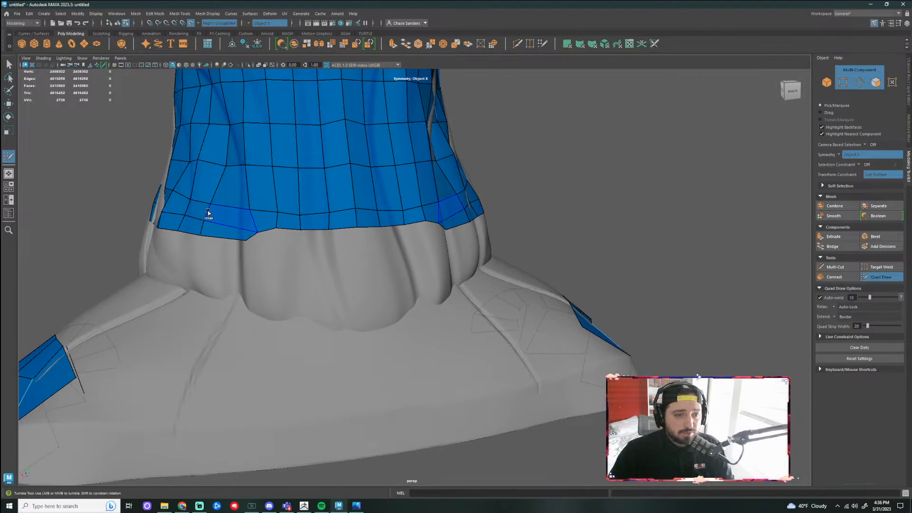
{"action": "key", "text": "ctrl+z"}
{"action": "left_click", "coordinate": [264, 235], "text": "shift"}
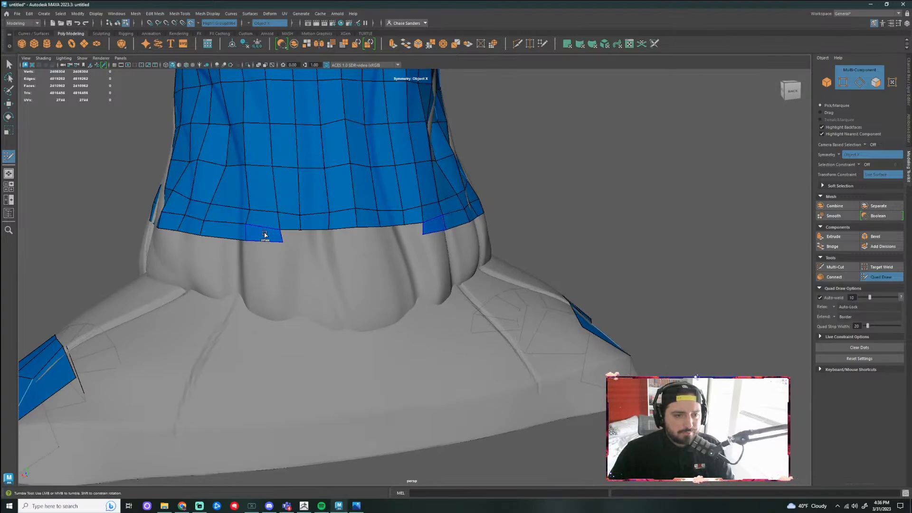
{"action": "left_click", "coordinate": [304, 242], "text": "shift"}
{"action": "left_click", "coordinate": [327, 241], "text": "shift"}
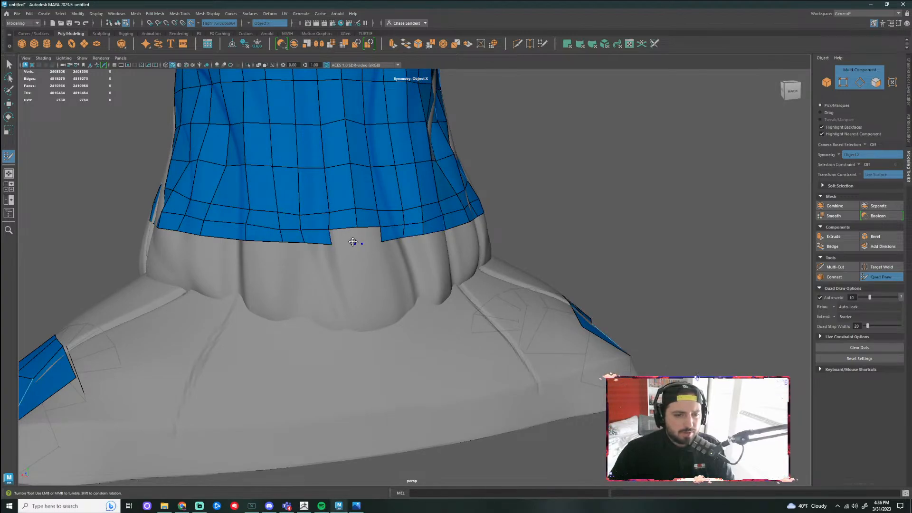
{"action": "left_click", "coordinate": [347, 244], "text": "shift"}
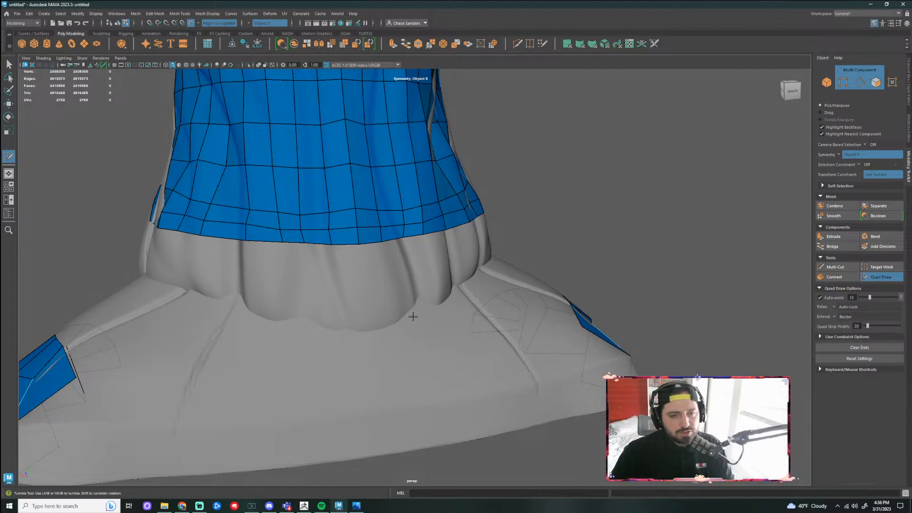
Extend the whole lower border of the head mesh downward by one row of quads over the beard and neck
{"action": "mouse_move", "coordinate": [413, 315]}
{"action": "left_mouse_down", "text": "alt"}
{"action": "mouse_move", "coordinate": [346, 245]}
{"action": "mouse_move", "coordinate": [480, 234]}
{"action": "mouse_move", "coordinate": [297, 233]}
{"action": "left_mouse_up", "text": "alt"}
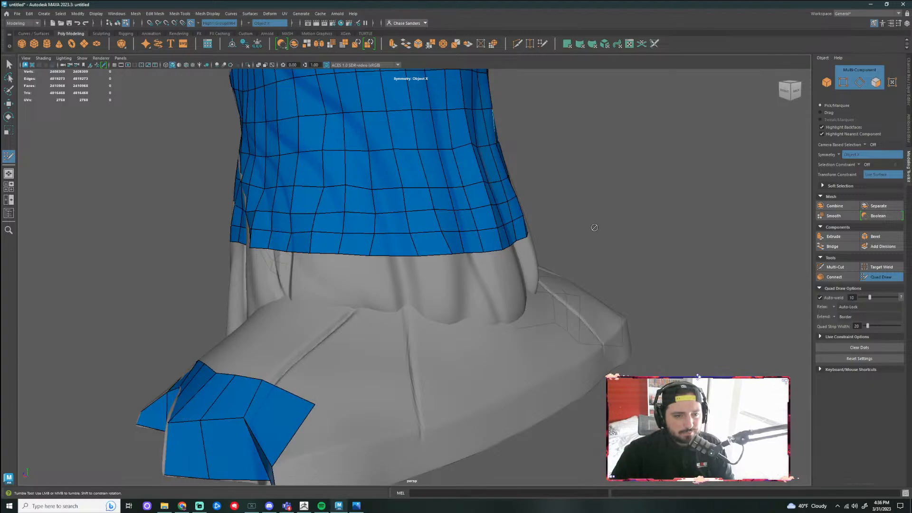
{"action": "left_click_drag", "start_coordinate": [594, 227], "coordinate": [442, 230], "text": "alt"}
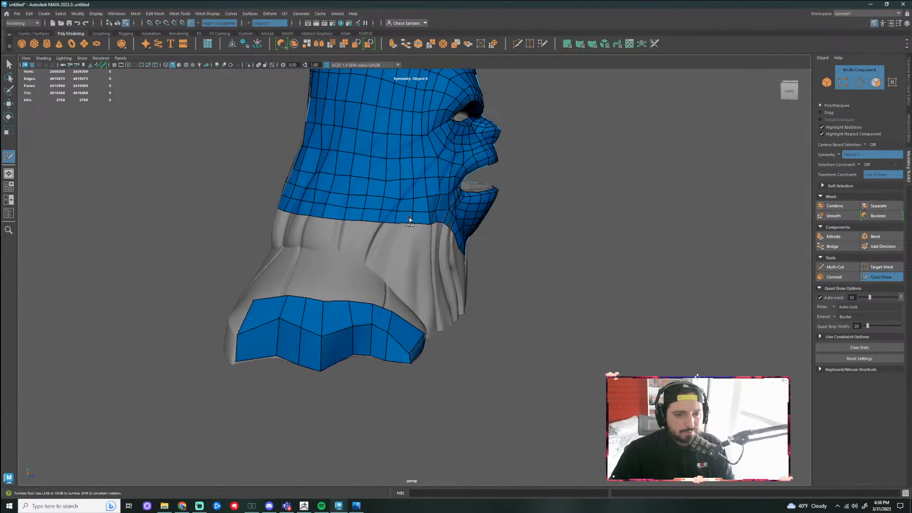
{"action": "mouse_move", "coordinate": [567, 238]}
{"action": "left_mouse_down", "text": "alt"}
{"action": "mouse_move", "coordinate": [437, 229]}
{"action": "mouse_move", "coordinate": [514, 229]}
{"action": "mouse_move", "coordinate": [514, 250]}
{"action": "mouse_move", "coordinate": [606, 209]}
{"action": "mouse_move", "coordinate": [588, 211]}
{"action": "mouse_move", "coordinate": [604, 215]}
{"action": "mouse_move", "coordinate": [622, 247]}
{"action": "mouse_move", "coordinate": [646, 339]}
{"action": "mouse_move", "coordinate": [734, 338]}
{"action": "left_mouse_up", "text": "alt"}
{"action": "left_click_drag", "start_coordinate": [450, 329], "coordinate": [490, 352], "text": "alt"}
{"action": "scroll", "coordinate": [546, 288], "scroll_direction": "up", "scroll_amount": 3}
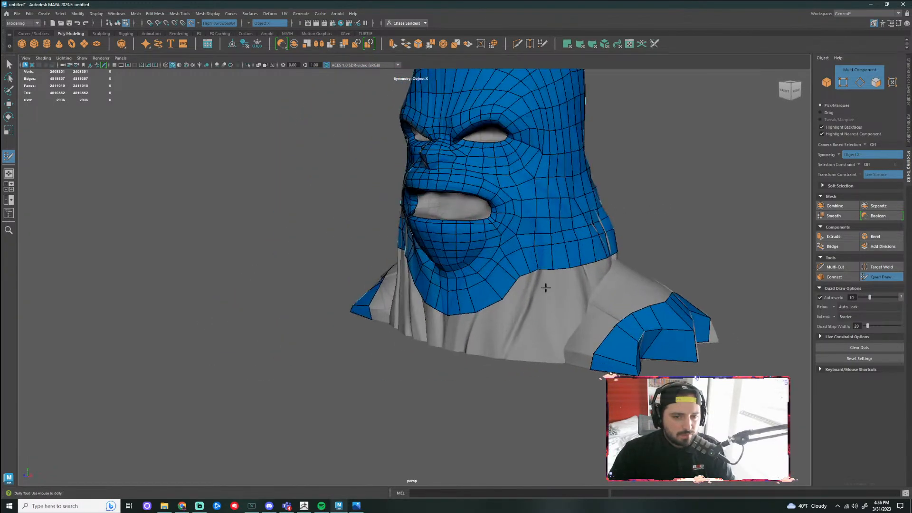
Try to extend the lower border by a further row of quads around the beard and neck
{"action": "left_click_drag", "start_coordinate": [529, 273], "coordinate": [555, 289]}
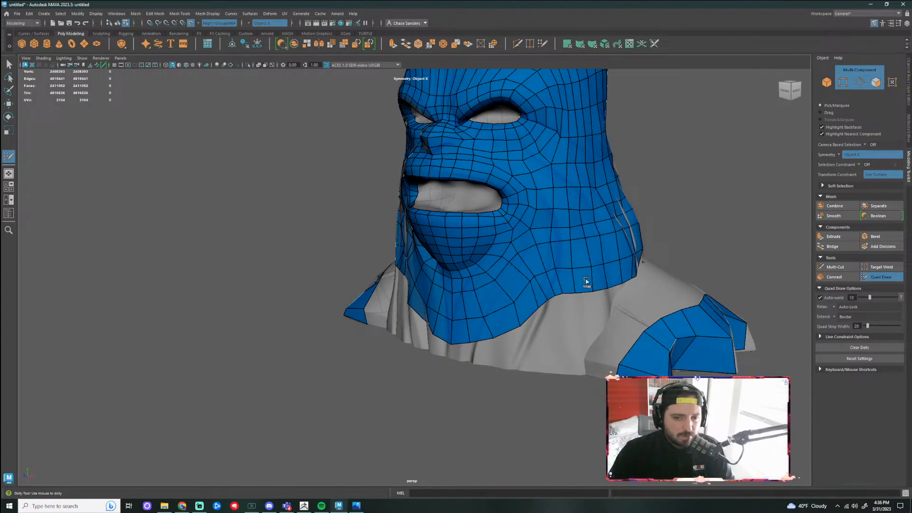
{"action": "left_click_drag", "start_coordinate": [702, 252], "coordinate": [657, 267], "text": "alt"}
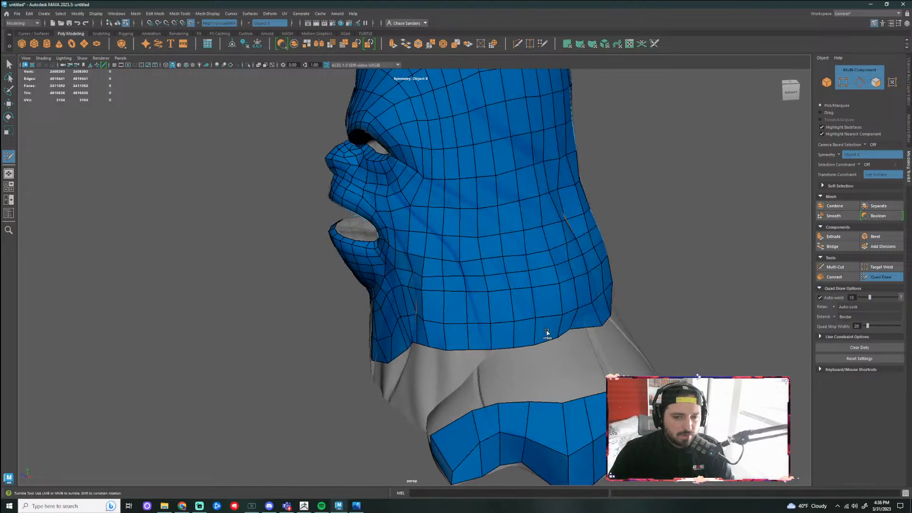
{"action": "left_click_drag", "start_coordinate": [731, 309], "coordinate": [394, 297], "text": "alt"}
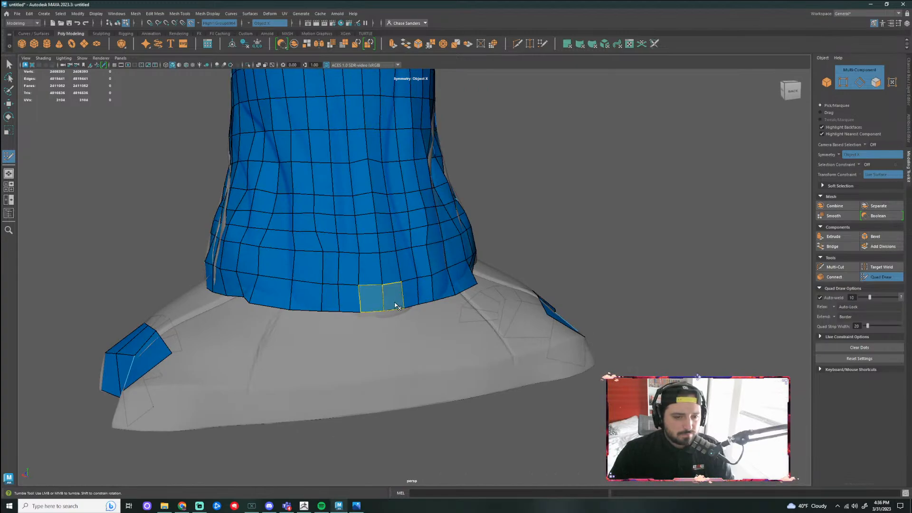
{"action": "left_click", "coordinate": [351, 285], "text": "ctrl+shift"}
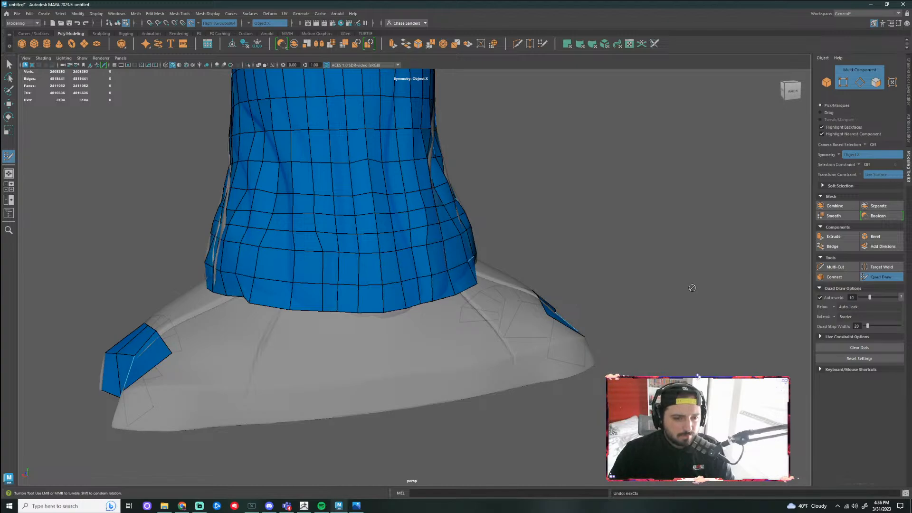
{"action": "key", "text": "ctrl+z"}
Pull the lower border vertices at the back of the neck down to the line where the neck meets the shoulders
{"action": "left_click_drag", "start_coordinate": [291, 282], "coordinate": [384, 318]}
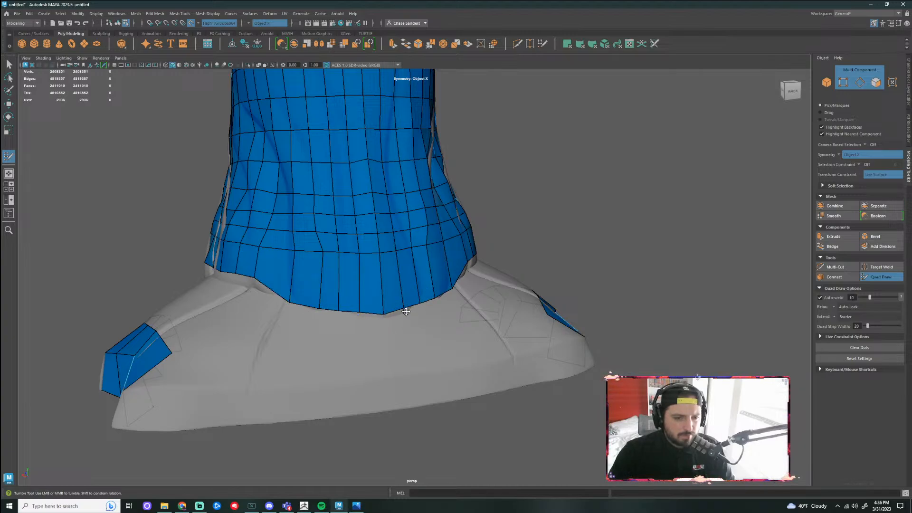
{"action": "scroll", "coordinate": [408, 317], "scroll_direction": "up", "scroll_amount": 2}
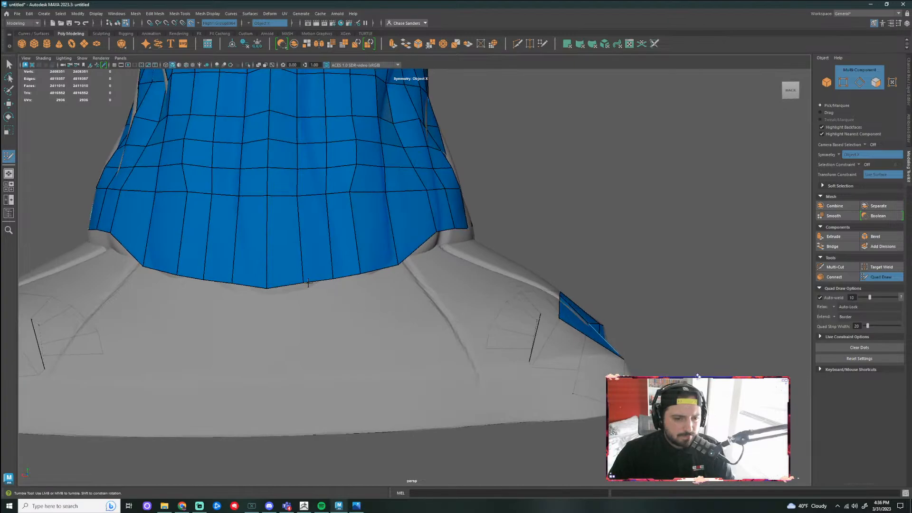
{"action": "left_click_drag", "start_coordinate": [397, 289], "coordinate": [380, 171], "text": "alt"}
{"action": "middle_click_drag", "start_coordinate": [380, 171], "coordinate": [381, 334], "text": "alt"}
{"action": "left_click_drag", "start_coordinate": [275, 266], "coordinate": [277, 261]}
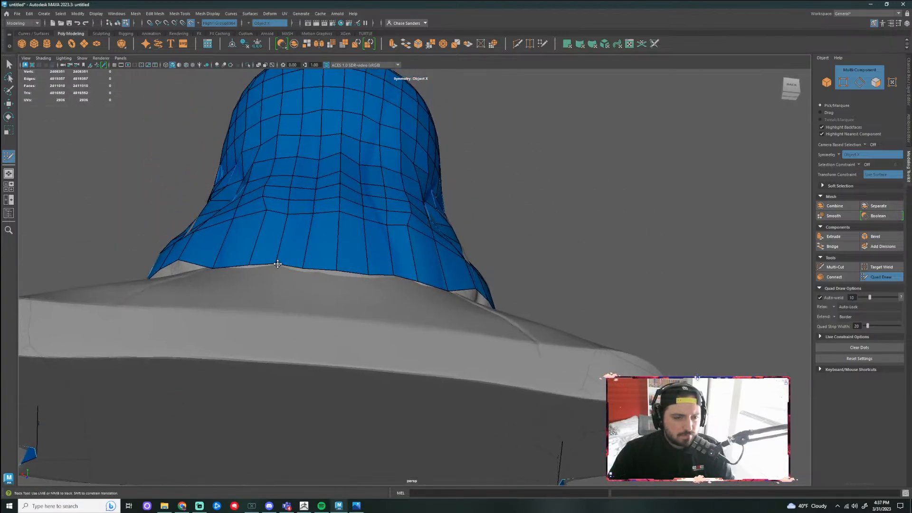
Insert an edge loop through the tall bottom row of quads around the neck
{"action": "left_click_drag", "start_coordinate": [563, 248], "coordinate": [596, 266], "text": "alt"}
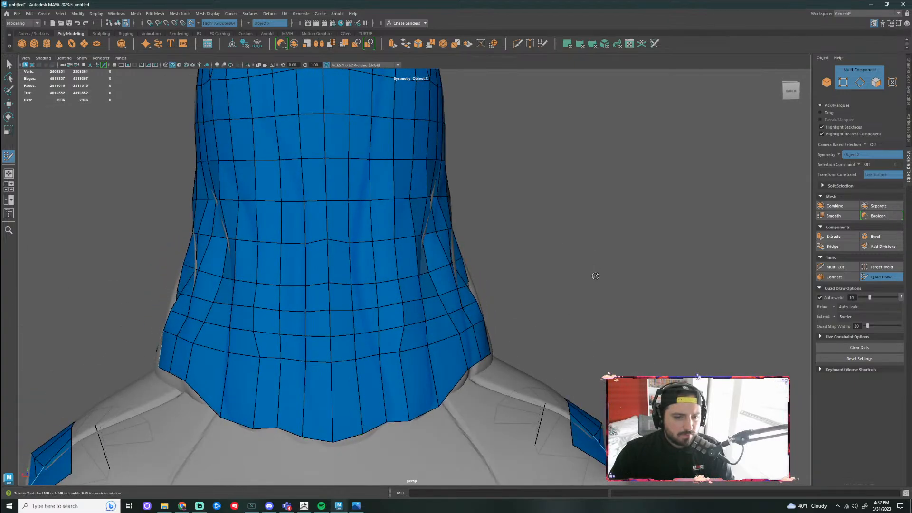
{"action": "middle_click_drag", "start_coordinate": [572, 346], "coordinate": [621, 258], "text": "alt"}
{"action": "left_click", "coordinate": [373, 301], "text": "ctrl"}
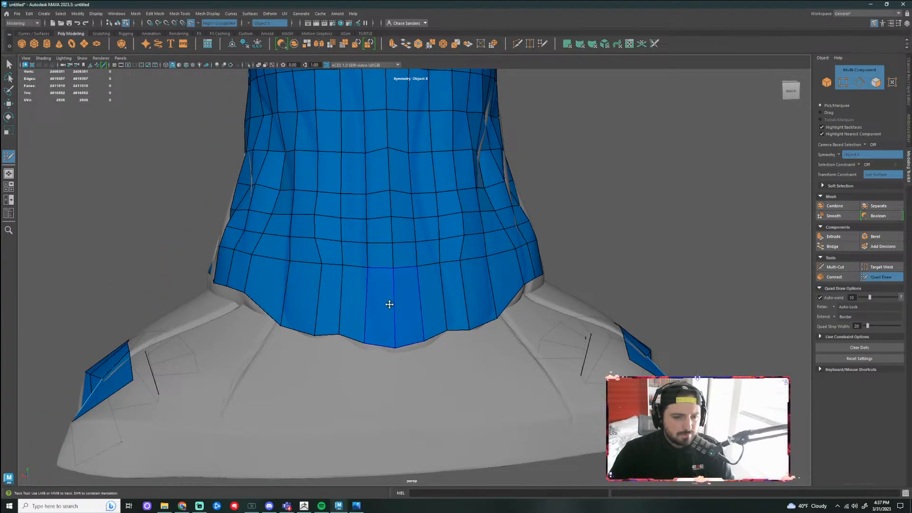
Pull the lower border vertices at the side of the neck down along the shoulder edge towards the base of the beard
{"action": "mouse_move", "coordinate": [399, 304]}
{"action": "left_mouse_down", "text": "alt"}
{"action": "mouse_move", "coordinate": [593, 276]}
{"action": "mouse_move", "coordinate": [417, 291]}
{"action": "mouse_move", "coordinate": [386, 306]}
{"action": "mouse_move", "coordinate": [479, 300]}
{"action": "mouse_move", "coordinate": [414, 311]}
{"action": "mouse_move", "coordinate": [439, 321]}
{"action": "mouse_move", "coordinate": [436, 300]}
{"action": "mouse_move", "coordinate": [426, 354]}
{"action": "left_mouse_up", "text": "alt"}
{"action": "left_click_drag", "start_coordinate": [441, 353], "coordinate": [425, 330], "text": "alt"}
{"action": "left_click_drag", "start_coordinate": [402, 284], "coordinate": [383, 370]}
{"action": "left_click_drag", "start_coordinate": [429, 327], "coordinate": [416, 402]}
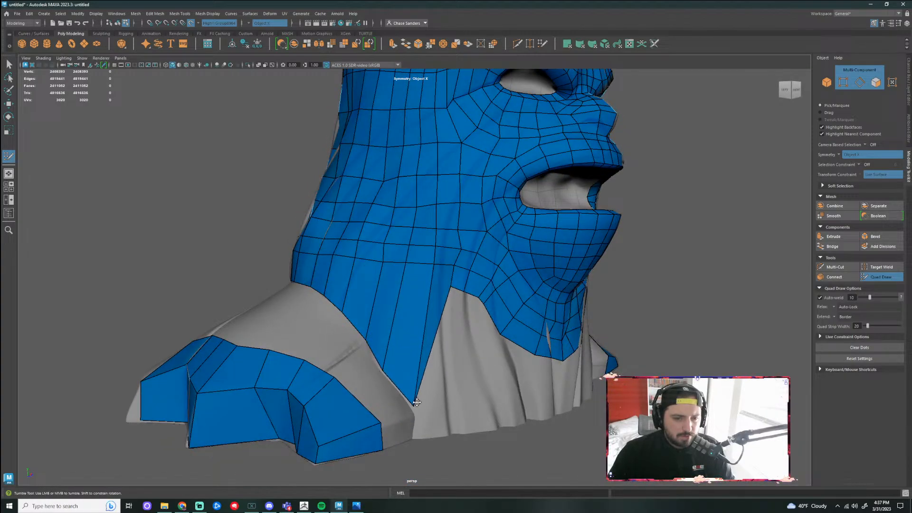
Pull the neck's lower border vertices on the side of the head down toward the bottom edge of the sculpt
{"action": "left_click_drag", "start_coordinate": [453, 288], "coordinate": [437, 422]}
{"action": "left_click_drag", "start_coordinate": [470, 356], "coordinate": [387, 359], "text": "alt"}
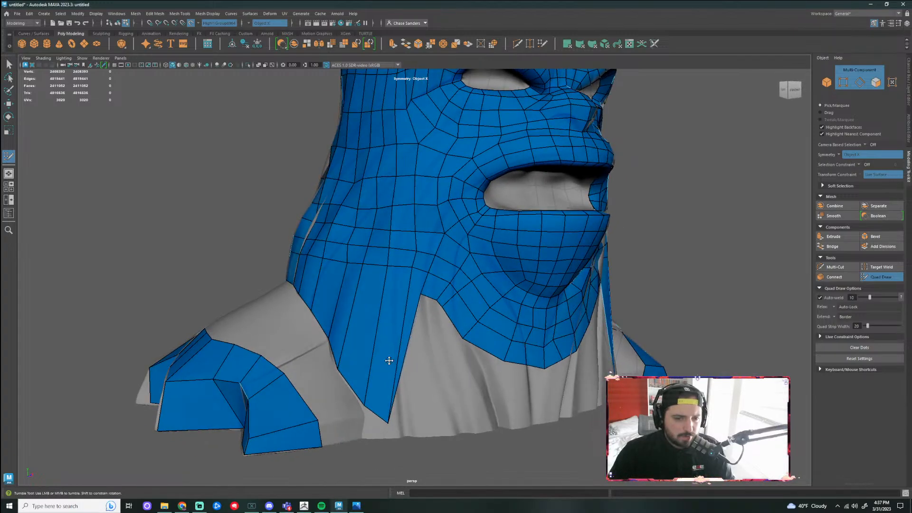
{"action": "left_click_drag", "start_coordinate": [377, 323], "coordinate": [408, 351], "text": "alt"}
{"action": "mouse_move", "coordinate": [403, 273]}
{"action": "left_mouse_down"}
{"action": "mouse_move", "coordinate": [430, 315]}
{"action": "mouse_move", "coordinate": [401, 405]}
{"action": "mouse_move", "coordinate": [359, 411]}
{"action": "mouse_move", "coordinate": [390, 407]}
{"action": "left_mouse_up"}
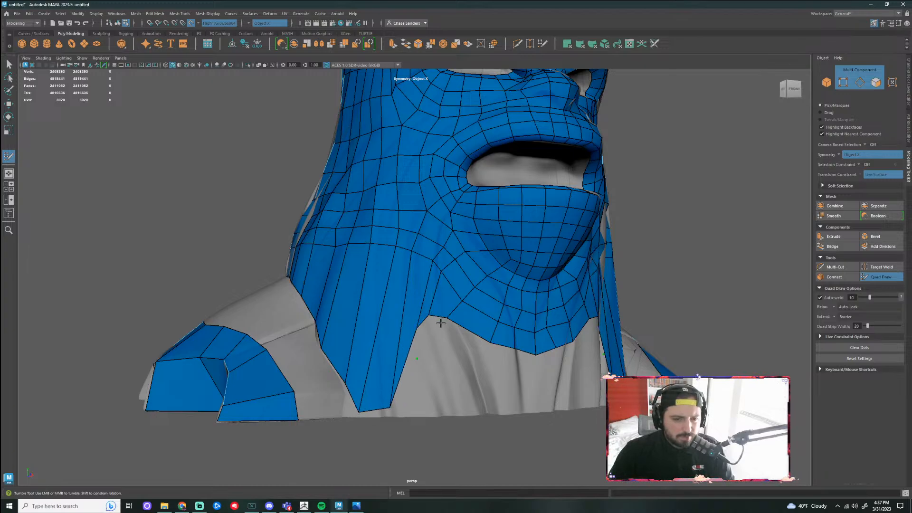
Pull the border vertices below the chin down to the bottom edge of the sculpt across the front of the neck
{"action": "mouse_move", "coordinate": [430, 317]}
{"action": "left_mouse_down"}
{"action": "mouse_move", "coordinate": [438, 343]}
{"action": "mouse_move", "coordinate": [460, 359]}
{"action": "mouse_move", "coordinate": [518, 364]}
{"action": "mouse_move", "coordinate": [485, 407]}
{"action": "left_mouse_up"}
{"action": "left_click_drag", "start_coordinate": [561, 360], "coordinate": [564, 402]}
{"action": "mouse_move", "coordinate": [517, 364]}
{"action": "left_mouse_down"}
{"action": "mouse_move", "coordinate": [512, 404]}
{"action": "mouse_move", "coordinate": [488, 403]}
{"action": "left_mouse_up"}
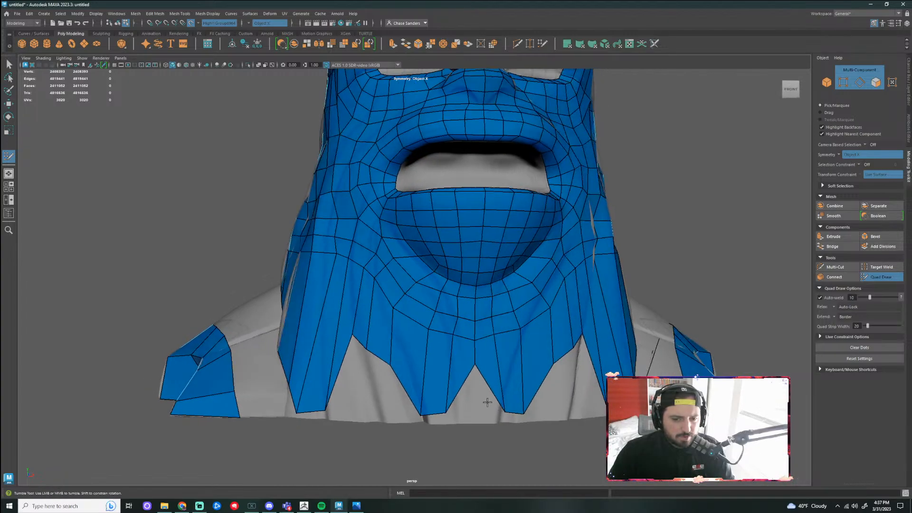
{"action": "mouse_move", "coordinate": [475, 365]}
{"action": "left_mouse_down"}
{"action": "mouse_move", "coordinate": [474, 420]}
{"action": "mouse_move", "coordinate": [391, 374]}
{"action": "mouse_move", "coordinate": [391, 392]}
{"action": "mouse_move", "coordinate": [368, 371]}
{"action": "left_mouse_up"}
{"action": "mouse_move", "coordinate": [352, 334]}
{"action": "left_mouse_down"}
{"action": "mouse_move", "coordinate": [352, 392]}
{"action": "mouse_move", "coordinate": [380, 400]}
{"action": "mouse_move", "coordinate": [393, 427]}
{"action": "mouse_move", "coordinate": [446, 439]}
{"action": "left_mouse_up"}
Undo the stray Quad Draw dot and pull the remaining raised border vertices beside the neck front down to the bottom edge
{"action": "left_click_drag", "start_coordinate": [501, 442], "coordinate": [479, 444], "text": "alt"}
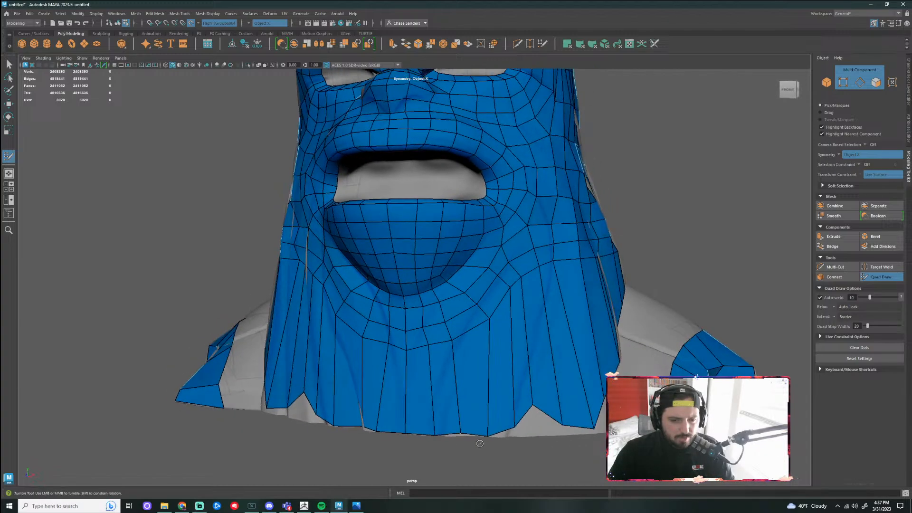
{"action": "key", "text": "ctrl+z"}
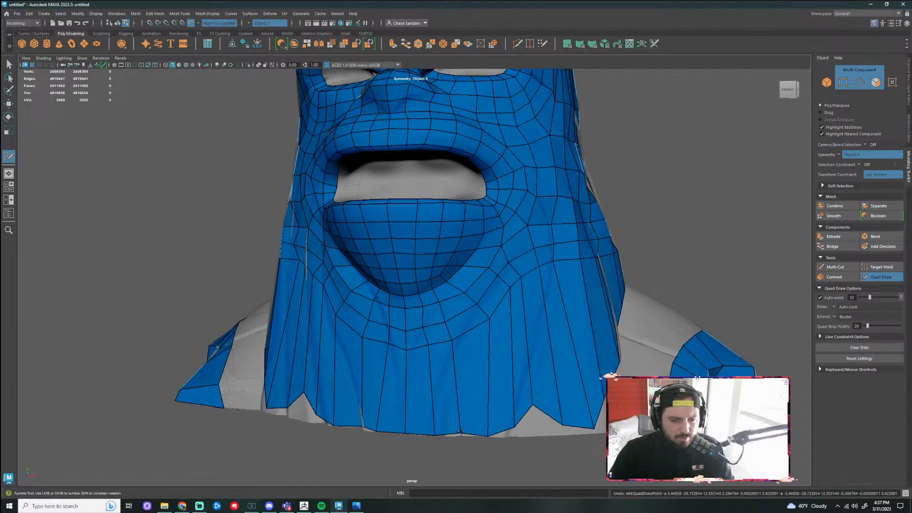
{"action": "left_click_drag", "start_coordinate": [461, 433], "coordinate": [461, 410], "text": "alt"}
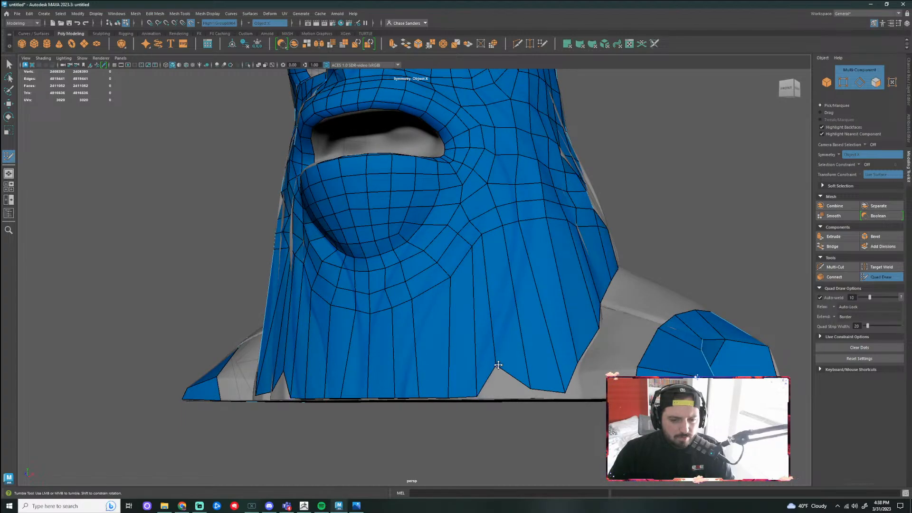
{"action": "left_click_drag", "start_coordinate": [498, 367], "coordinate": [446, 427]}
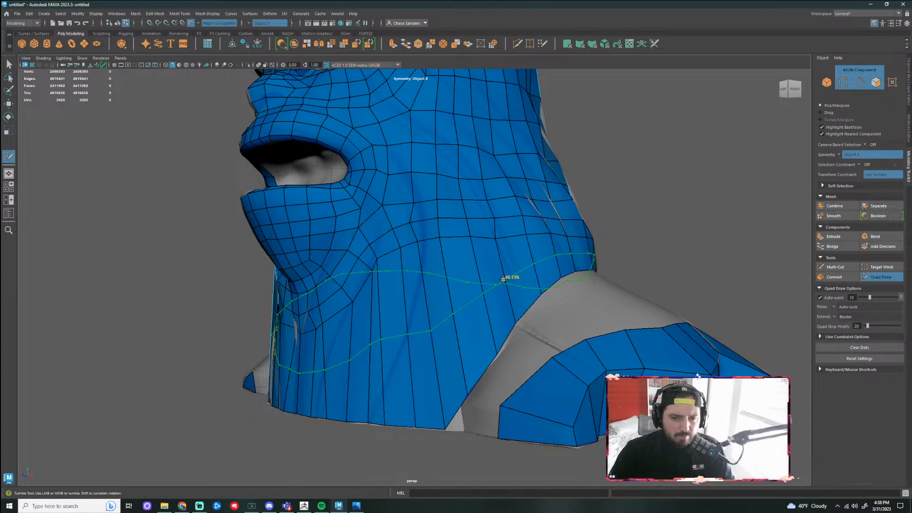
Insert two edge loops around the neck through the long faces above its lower border
{"action": "left_click", "coordinate": [487, 271], "text": "ctrl"}
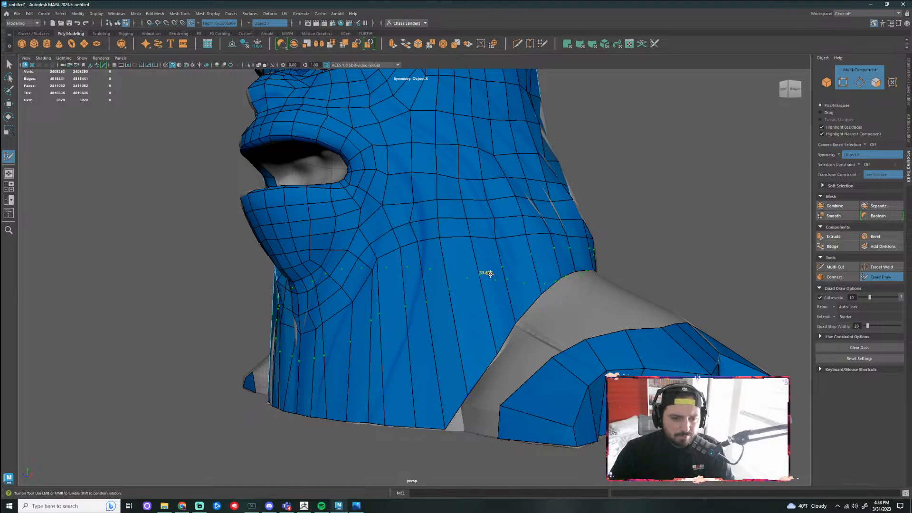
{"action": "left_click", "coordinate": [463, 344], "text": "ctrl"}
{"action": "mouse_move", "coordinate": [463, 344]}
{"action": "left_mouse_down", "text": "alt"}
{"action": "mouse_move", "coordinate": [489, 372]}
{"action": "mouse_move", "coordinate": [320, 295]}
{"action": "mouse_move", "coordinate": [461, 330]}
{"action": "mouse_move", "coordinate": [572, 267]}
{"action": "mouse_move", "coordinate": [501, 273]}
{"action": "mouse_move", "coordinate": [449, 295]}
{"action": "mouse_move", "coordinate": [393, 287]}
{"action": "mouse_move", "coordinate": [363, 298]}
{"action": "mouse_move", "coordinate": [428, 330]}
{"action": "mouse_move", "coordinate": [430, 347]}
{"action": "left_mouse_up", "text": "alt"}
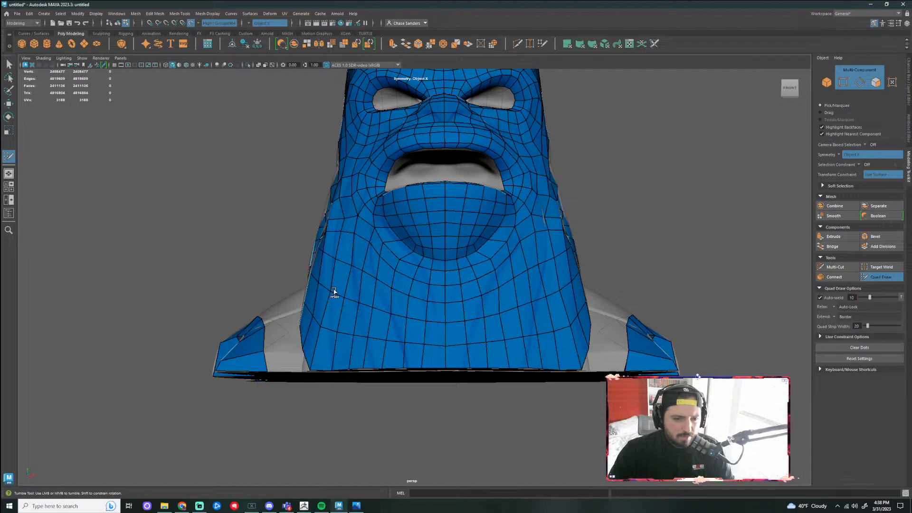
Relax the quads on the front and side of the neck to even out their spacing
{"action": "mouse_move", "coordinate": [354, 274]}
{"action": "left_mouse_down", "text": "shift"}
{"action": "mouse_move", "coordinate": [342, 265]}
{"action": "mouse_move", "coordinate": [350, 246]}
{"action": "mouse_move", "coordinate": [342, 235]}
{"action": "mouse_move", "coordinate": [444, 310]}
{"action": "mouse_move", "coordinate": [393, 379]}
{"action": "mouse_move", "coordinate": [392, 363]}
{"action": "mouse_move", "coordinate": [405, 385]}
{"action": "left_mouse_up", "text": "shift"}
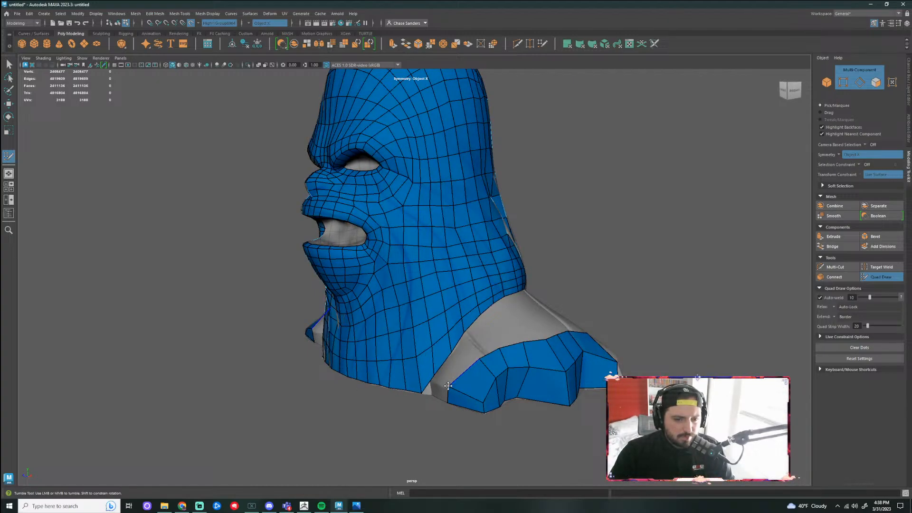
{"action": "scroll", "coordinate": [448, 386], "scroll_direction": "up", "scroll_amount": 5}
{"action": "left_click_drag", "start_coordinate": [456, 371], "coordinate": [385, 332], "text": "alt"}
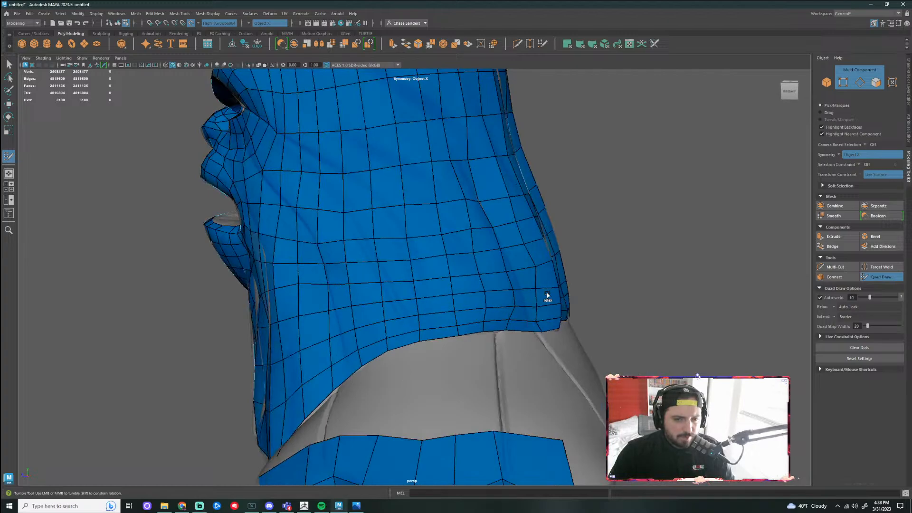
{"action": "mouse_move", "coordinate": [547, 295]}
{"action": "left_mouse_down", "text": "shift"}
{"action": "mouse_move", "coordinate": [518, 318]}
{"action": "mouse_move", "coordinate": [371, 350]}
{"action": "mouse_move", "coordinate": [518, 306]}
{"action": "mouse_move", "coordinate": [401, 295]}
{"action": "mouse_move", "coordinate": [365, 253]}
{"action": "mouse_move", "coordinate": [453, 219]}
{"action": "mouse_move", "coordinate": [297, 224]}
{"action": "mouse_move", "coordinate": [474, 322]}
{"action": "mouse_move", "coordinate": [371, 341]}
{"action": "mouse_move", "coordinate": [340, 317]}
{"action": "mouse_move", "coordinate": [432, 360]}
{"action": "mouse_move", "coordinate": [403, 358]}
{"action": "mouse_move", "coordinate": [534, 310]}
{"action": "mouse_move", "coordinate": [453, 248]}
{"action": "mouse_move", "coordinate": [554, 248]}
{"action": "left_mouse_up", "text": "shift"}
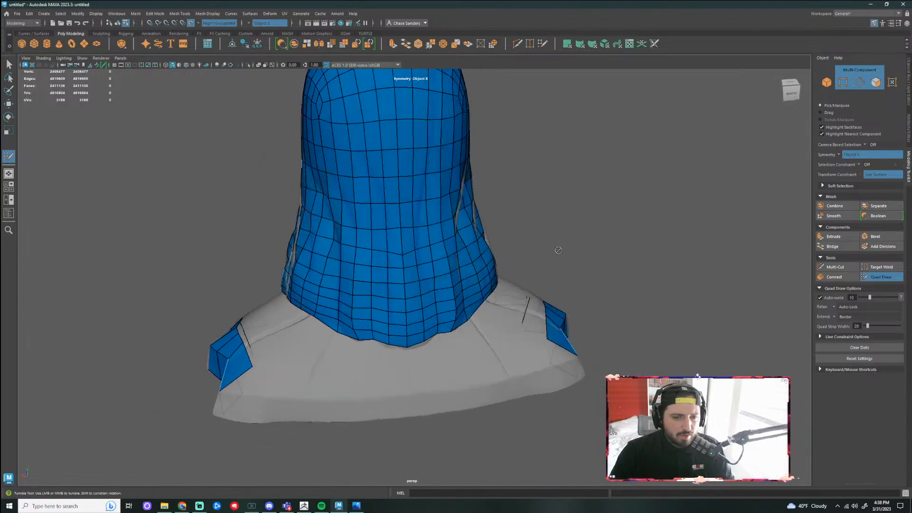
Relax the quads on the back of the neck down to the border above the shoulders
{"action": "mouse_move", "coordinate": [339, 237]}
{"action": "left_mouse_down", "text": "shift"}
{"action": "mouse_move", "coordinate": [432, 261]}
{"action": "mouse_move", "coordinate": [344, 293]}
{"action": "mouse_move", "coordinate": [460, 301]}
{"action": "mouse_move", "coordinate": [378, 336]}
{"action": "left_mouse_up", "text": "shift"}
{"action": "mouse_move", "coordinate": [477, 370]}
{"action": "left_mouse_down", "text": "alt"}
{"action": "mouse_move", "coordinate": [377, 310]}
{"action": "mouse_move", "coordinate": [458, 287]}
{"action": "mouse_move", "coordinate": [363, 256]}
{"action": "mouse_move", "coordinate": [451, 248]}
{"action": "mouse_move", "coordinate": [466, 312]}
{"action": "mouse_move", "coordinate": [377, 200]}
{"action": "mouse_move", "coordinate": [456, 218]}
{"action": "mouse_move", "coordinate": [460, 310]}
{"action": "left_mouse_up", "text": "alt"}
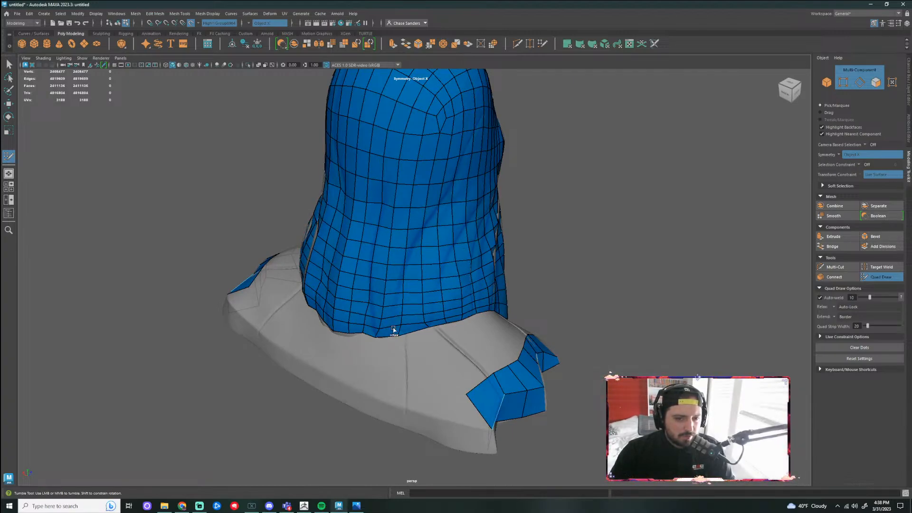
{"action": "mouse_move", "coordinate": [394, 329]}
{"action": "left_mouse_down", "text": "shift"}
{"action": "mouse_move", "coordinate": [417, 322]}
{"action": "mouse_move", "coordinate": [319, 279]}
{"action": "mouse_move", "coordinate": [418, 236]}
{"action": "mouse_move", "coordinate": [354, 281]}
{"action": "mouse_move", "coordinate": [460, 291]}
{"action": "mouse_move", "coordinate": [388, 322]}
{"action": "left_mouse_up", "text": "shift"}
{"action": "left_click_drag", "start_coordinate": [629, 306], "coordinate": [407, 310], "text": "alt"}
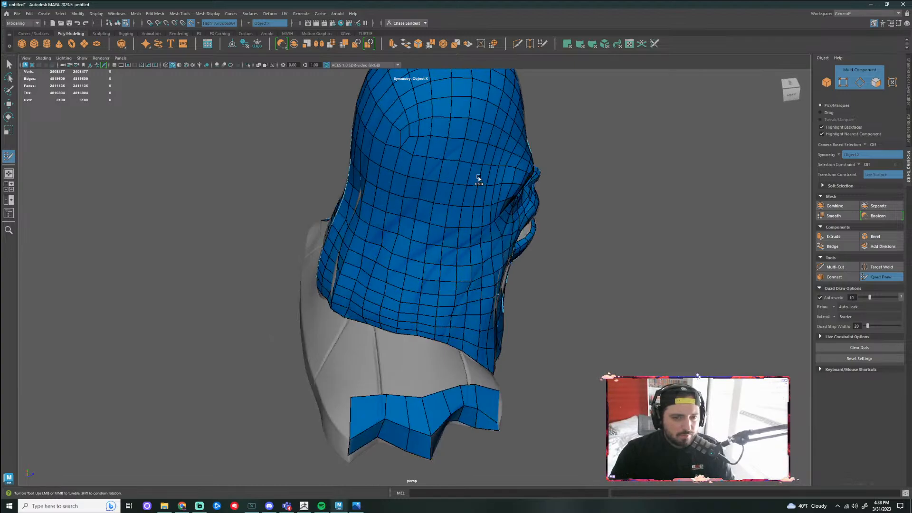
{"action": "left_click_drag", "start_coordinate": [472, 183], "coordinate": [435, 187], "text": "alt"}
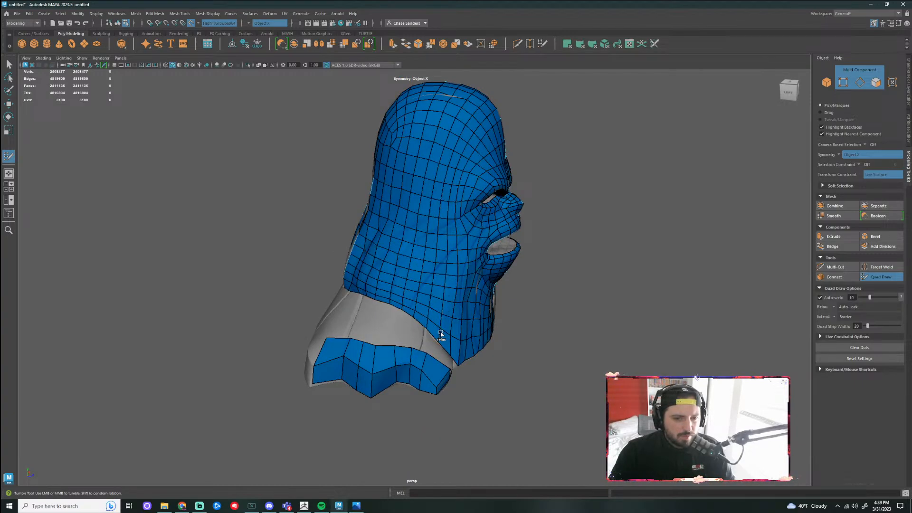
{"action": "left_click_drag", "start_coordinate": [622, 381], "coordinate": [560, 355], "text": "alt"}
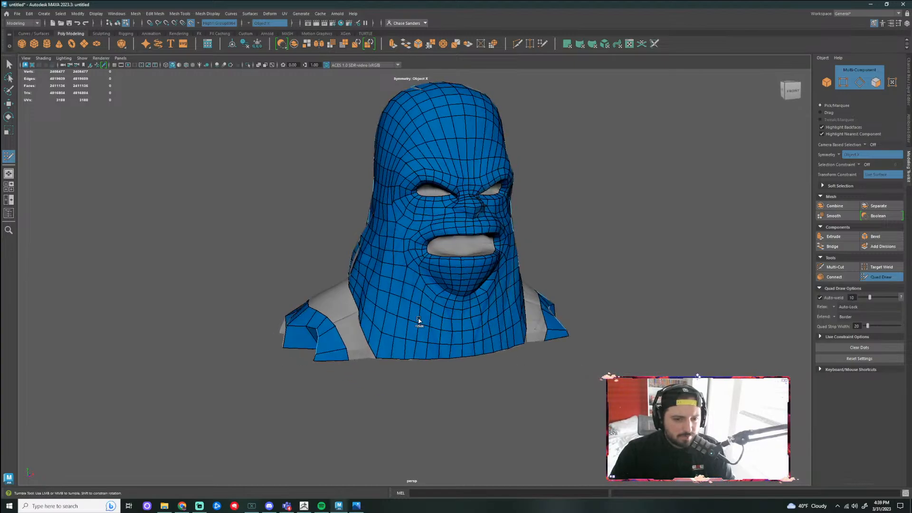
{"action": "left_click_drag", "start_coordinate": [419, 322], "coordinate": [409, 304], "text": "alt"}
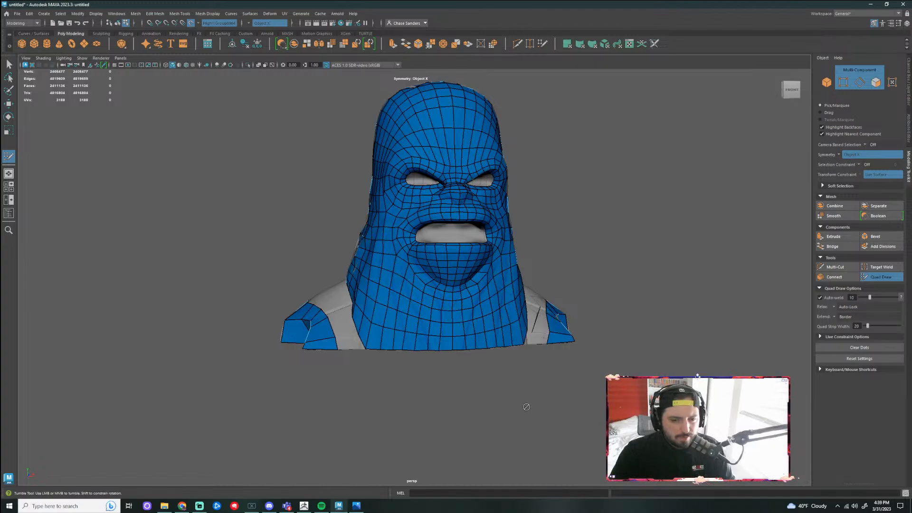
{"action": "scroll", "coordinate": [527, 407], "scroll_direction": "up", "scroll_amount": 4}
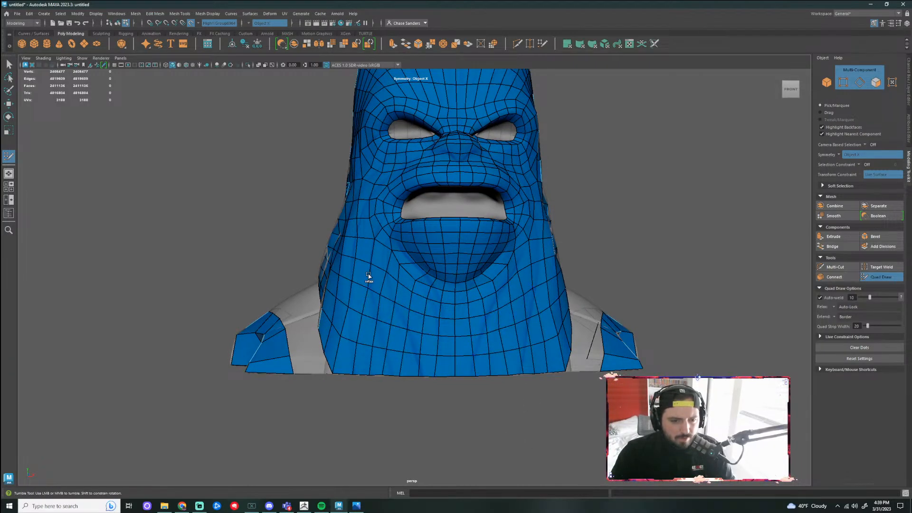
{"action": "left_click_drag", "start_coordinate": [398, 449], "coordinate": [425, 401], "text": "alt"}
{"action": "middle_click_drag", "start_coordinate": [425, 402], "coordinate": [401, 353], "text": "alt"}
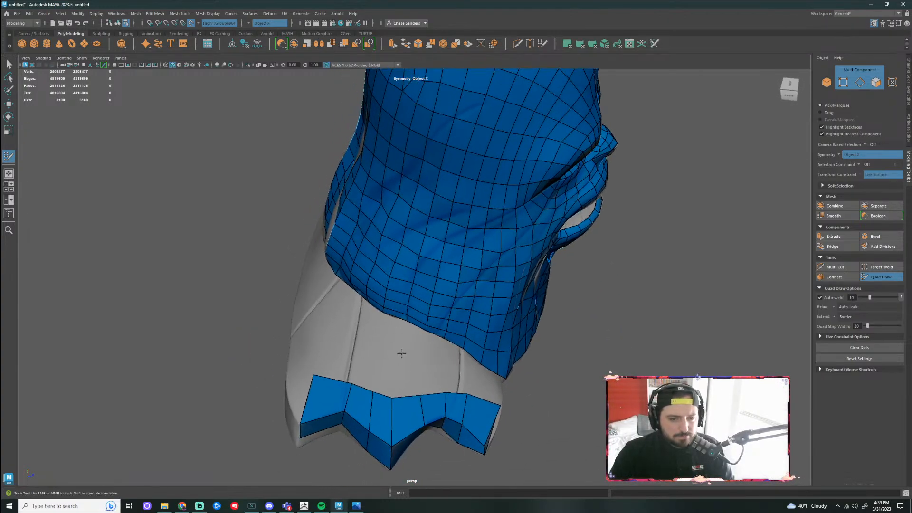
{"action": "left_click", "coordinate": [421, 353]}
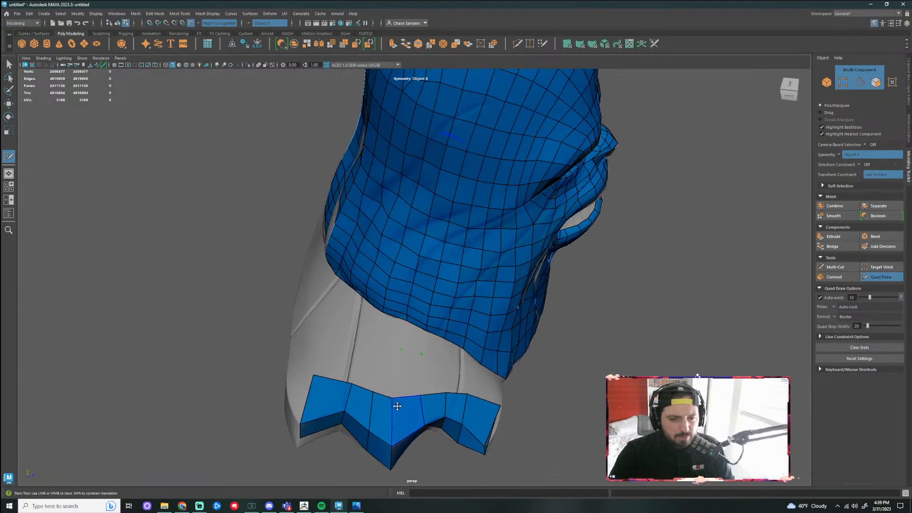
{"action": "left_click_drag", "start_coordinate": [421, 353], "coordinate": [412, 351], "text": "alt"}
{"action": "left_click", "coordinate": [400, 340]}
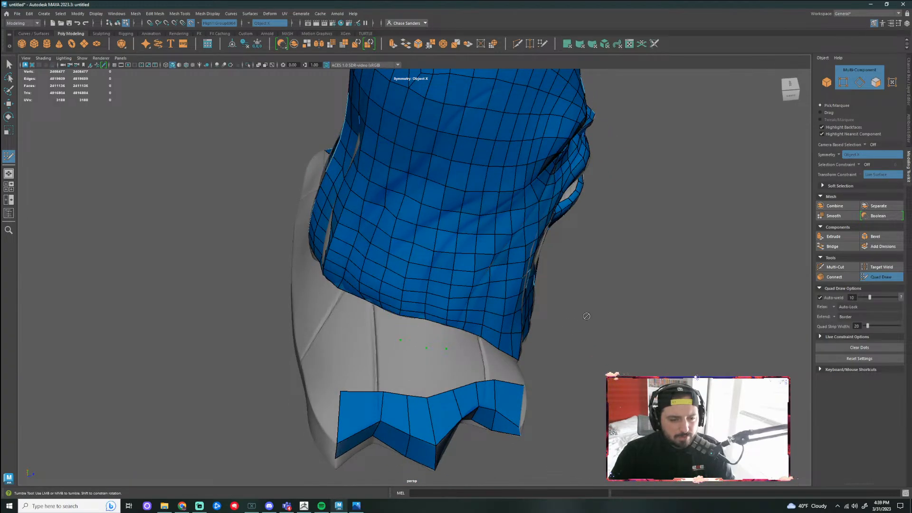
{"action": "right_click_drag", "start_coordinate": [587, 316], "coordinate": [655, 322], "text": "alt"}
{"action": "left_click_drag", "start_coordinate": [655, 322], "coordinate": [584, 330], "text": "alt"}
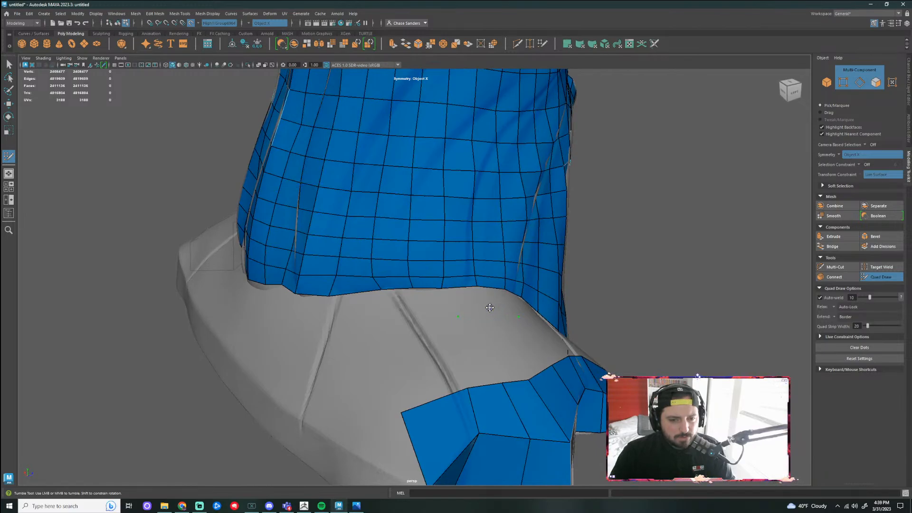
{"action": "left_click_drag", "start_coordinate": [459, 300], "coordinate": [448, 304], "text": "alt"}
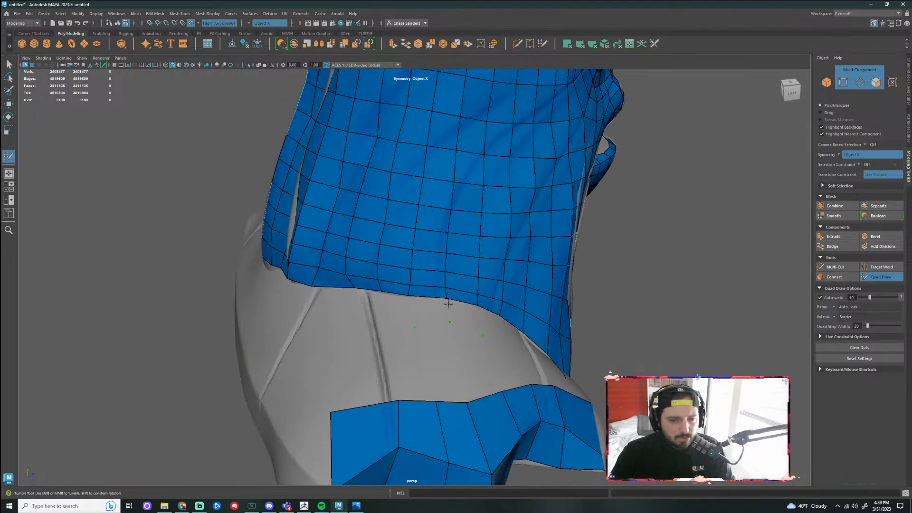
{"action": "left_click", "coordinate": [410, 305]}
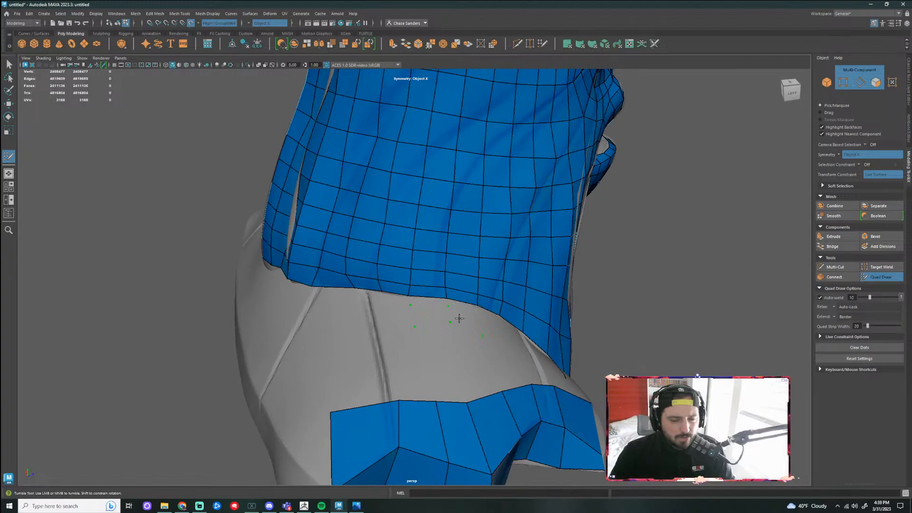
{"action": "key", "text": "ctrl+z"}
{"action": "key", "text": "ctrl+z"}
{"action": "key", "text": "ctrl+z"}
{"action": "key", "text": "ctrl+z"}
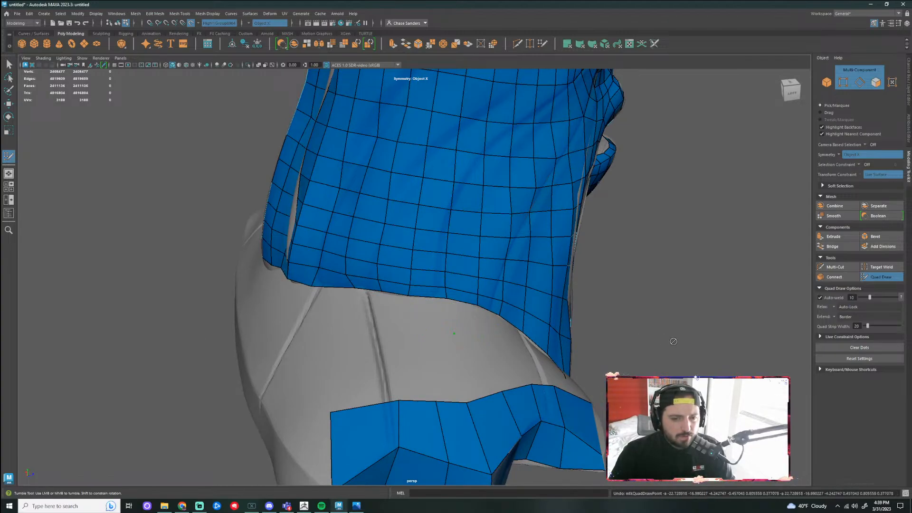
Place Quad Draw dots on the shoulder below the neck border and fill a quad joining them to the shoulder patch
{"action": "left_click", "coordinate": [426, 335]}
{"action": "left_click", "coordinate": [446, 357], "text": "shift"}
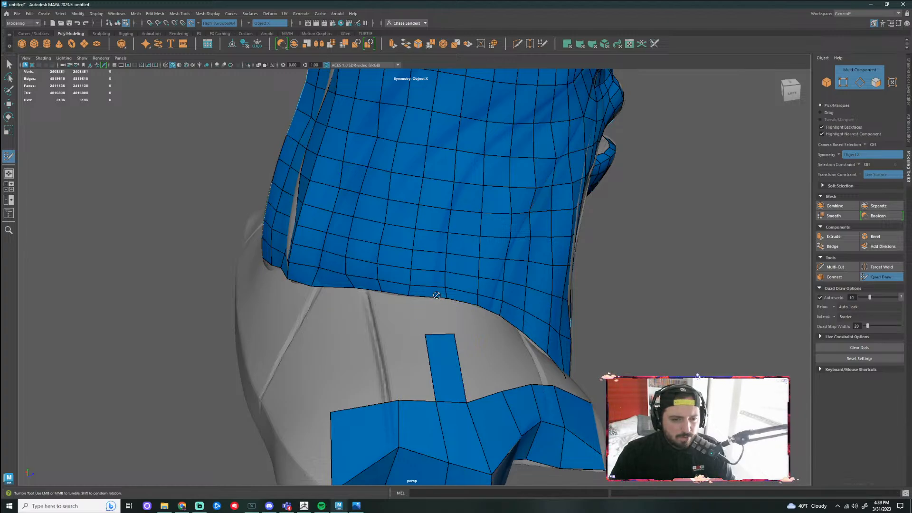
{"action": "left_click_drag", "start_coordinate": [437, 295], "coordinate": [526, 257], "text": "alt"}
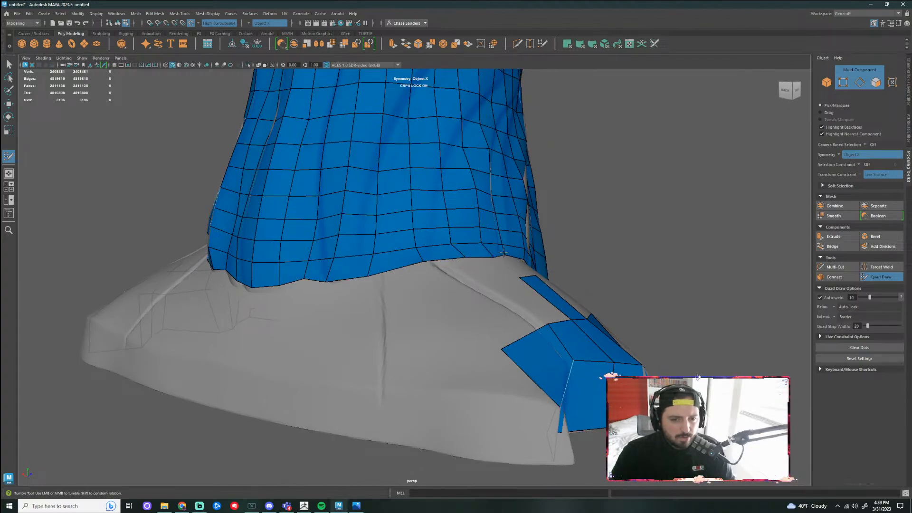
{"action": "left_click_drag", "start_coordinate": [606, 251], "coordinate": [568, 267], "text": "alt"}
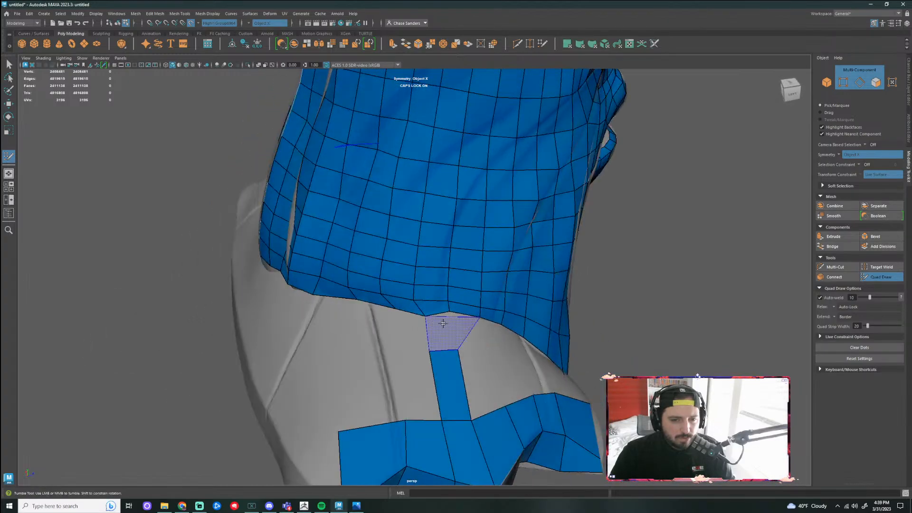
{"action": "left_click_drag", "start_coordinate": [450, 319], "coordinate": [431, 279], "text": "alt"}
{"action": "left_click_drag", "start_coordinate": [386, 233], "coordinate": [360, 234], "text": "alt"}
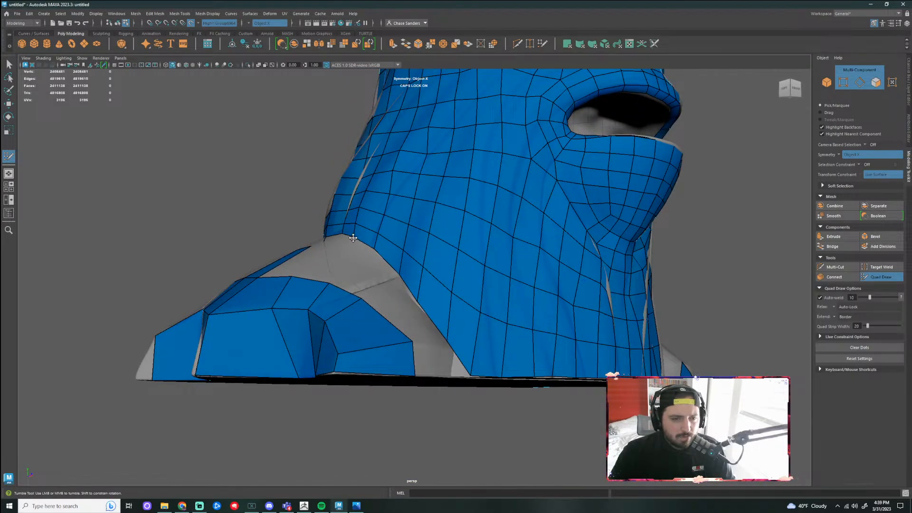
{"action": "right_click_drag", "start_coordinate": [337, 200], "coordinate": [336, 216], "text": "alt"}
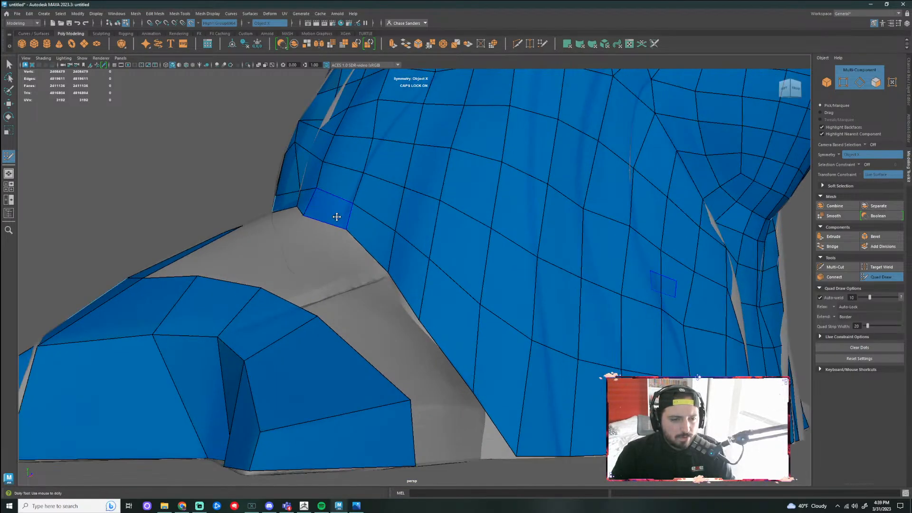
{"action": "left_click_drag", "start_coordinate": [335, 216], "coordinate": [351, 266], "text": "alt"}
{"action": "middle_click_drag", "start_coordinate": [351, 266], "coordinate": [362, 356], "text": "alt"}
{"action": "right_click_drag", "start_coordinate": [363, 357], "coordinate": [422, 374], "text": "alt"}
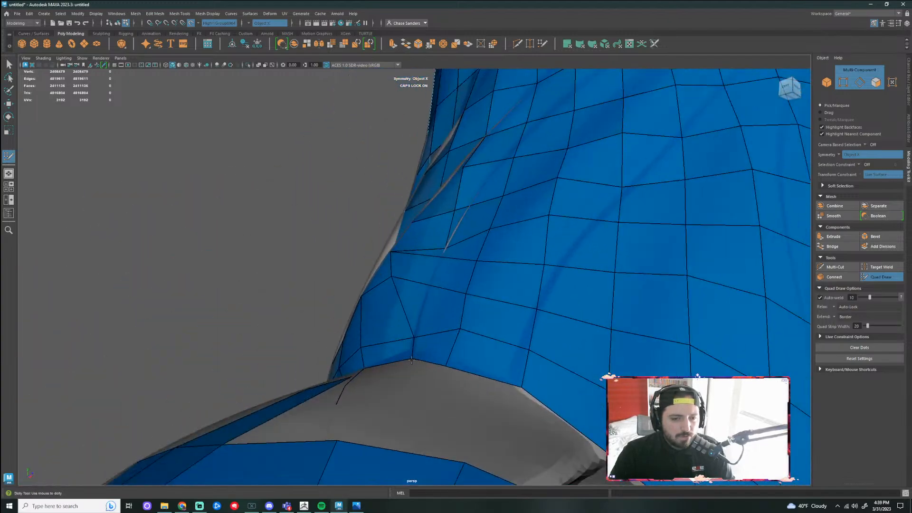
{"action": "left_click_drag", "start_coordinate": [411, 361], "coordinate": [423, 320], "text": "alt"}
{"action": "key", "text": "ctrl+z"}
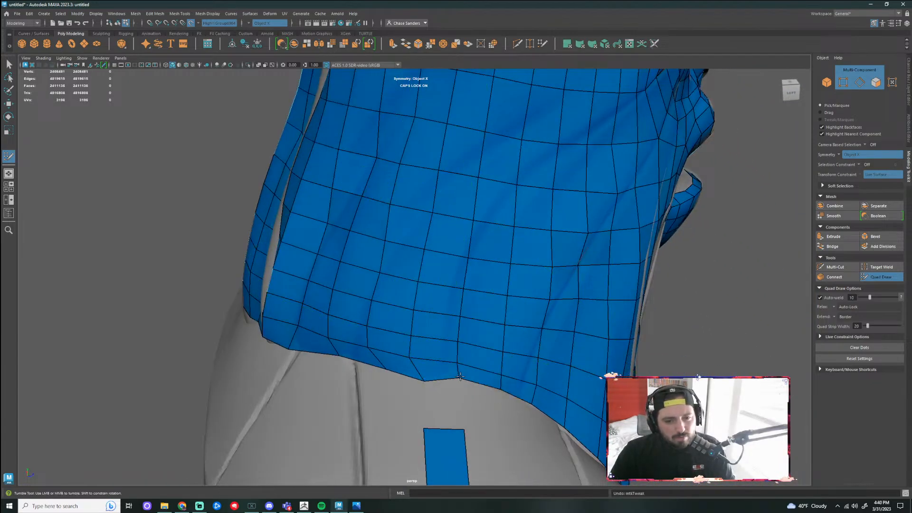
{"action": "left_click_drag", "start_coordinate": [424, 381], "coordinate": [417, 413]}
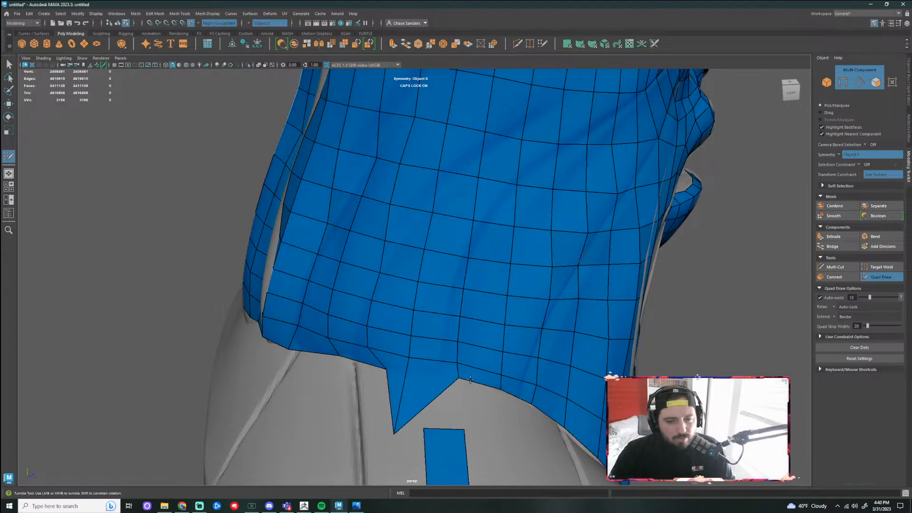
{"action": "key", "text": "ctrl+z"}
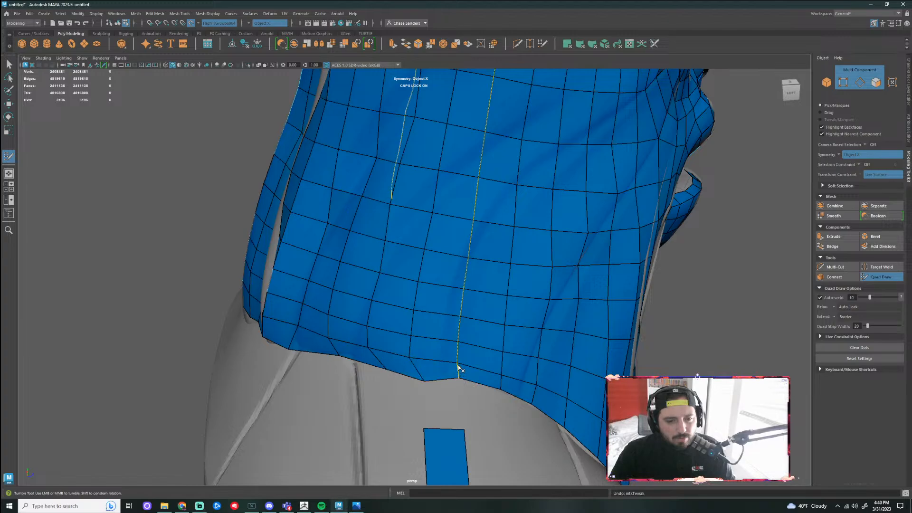
Delete the horizontal edge loop closest to the neck's lower border
{"action": "left_click", "coordinate": [461, 378], "text": "ctrl+shift"}
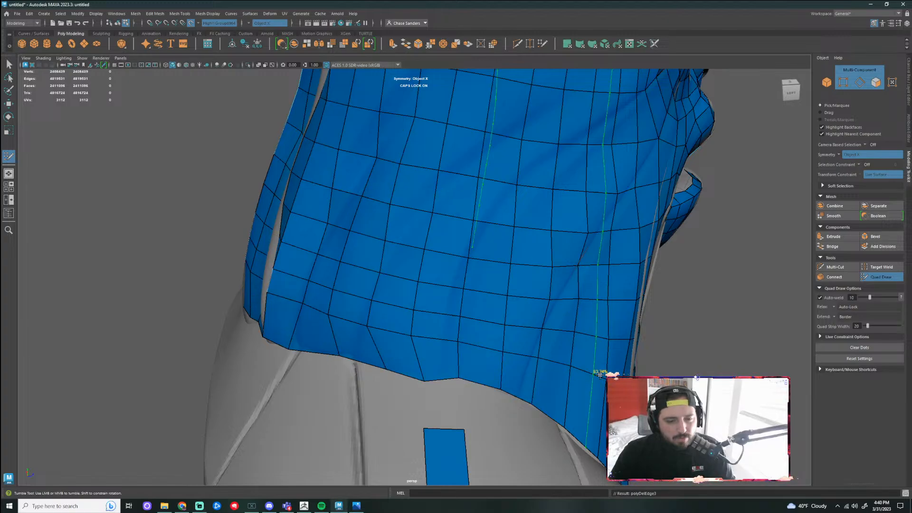
Insert a lengthwise edge loop running down the side of the neck to its lower border
{"action": "left_click", "coordinate": [602, 398], "text": "ctrl"}
{"action": "left_click_drag", "start_coordinate": [634, 425], "coordinate": [773, 369], "text": "alt"}
{"action": "scroll", "coordinate": [479, 360], "scroll_direction": "up", "scroll_amount": 6}
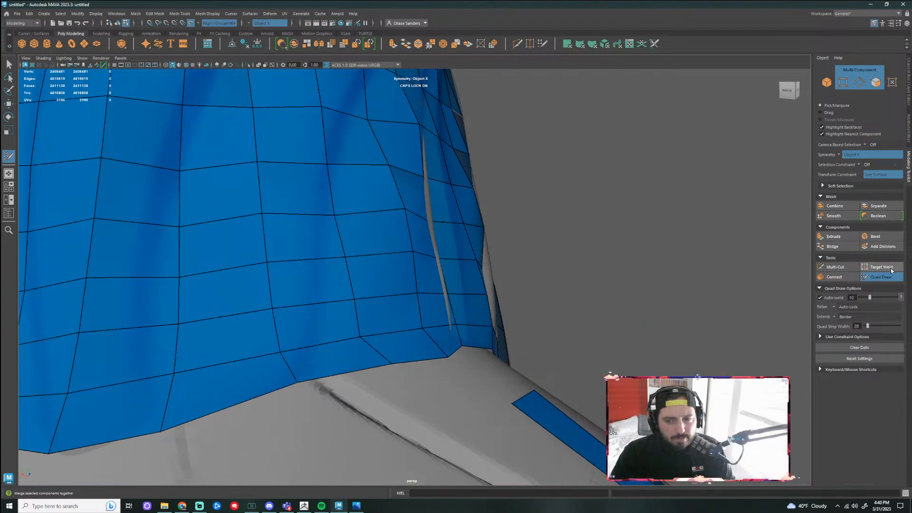
Select the vertex buried under the sculpt at the neck's lower border and move it outward along X, using wireframe display
{"action": "key", "text": "q"}
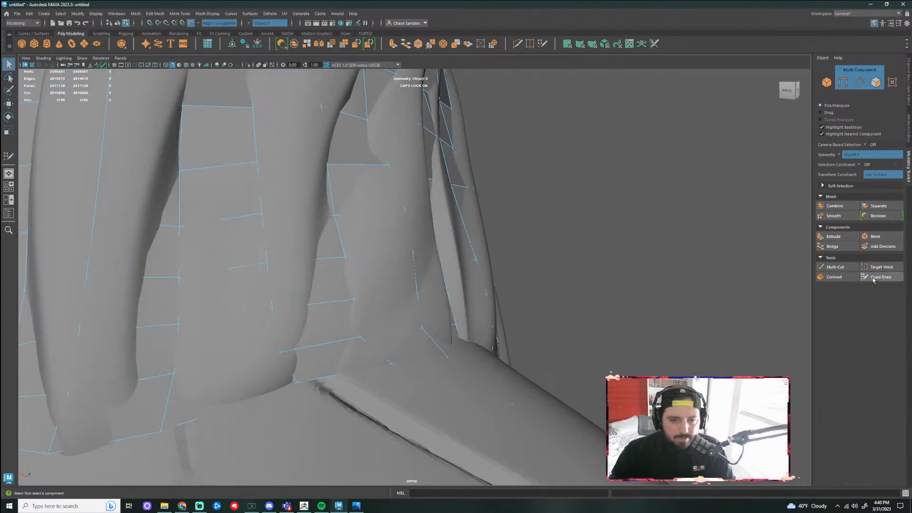
{"action": "right_click_drag", "start_coordinate": [463, 341], "coordinate": [453, 327]}
{"action": "left_click_drag", "start_coordinate": [453, 328], "coordinate": [465, 343], "text": "alt"}
{"action": "left_click", "coordinate": [470, 344]}
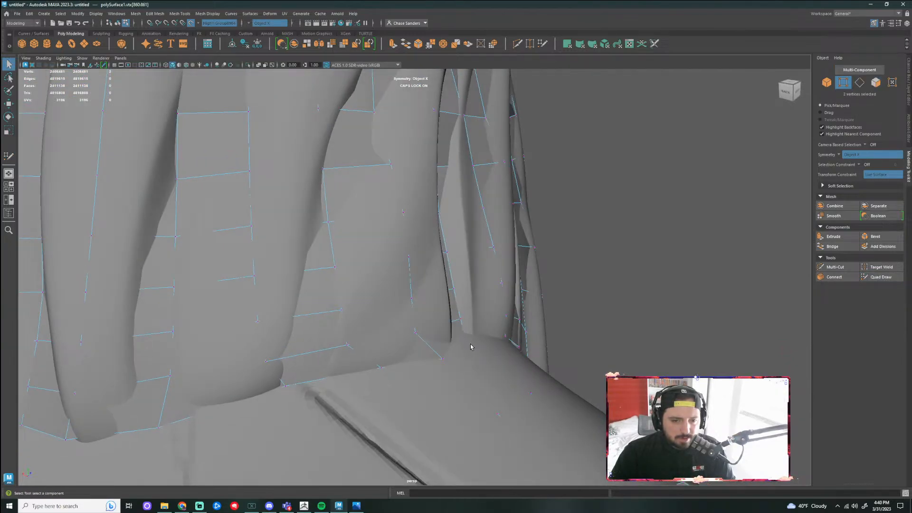
{"action": "left_click_drag", "start_coordinate": [588, 337], "coordinate": [505, 331], "text": "alt"}
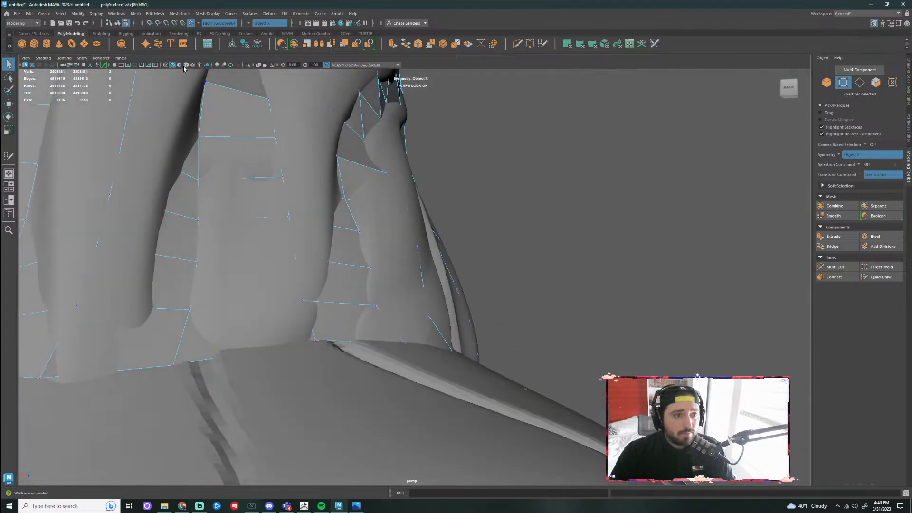
{"action": "left_click", "coordinate": [165, 66]}
{"action": "mouse_move", "coordinate": [555, 207]}
{"action": "left_mouse_down", "text": "alt"}
{"action": "mouse_move", "coordinate": [536, 230]}
{"action": "mouse_move", "coordinate": [542, 248]}
{"action": "left_mouse_up", "text": "alt"}
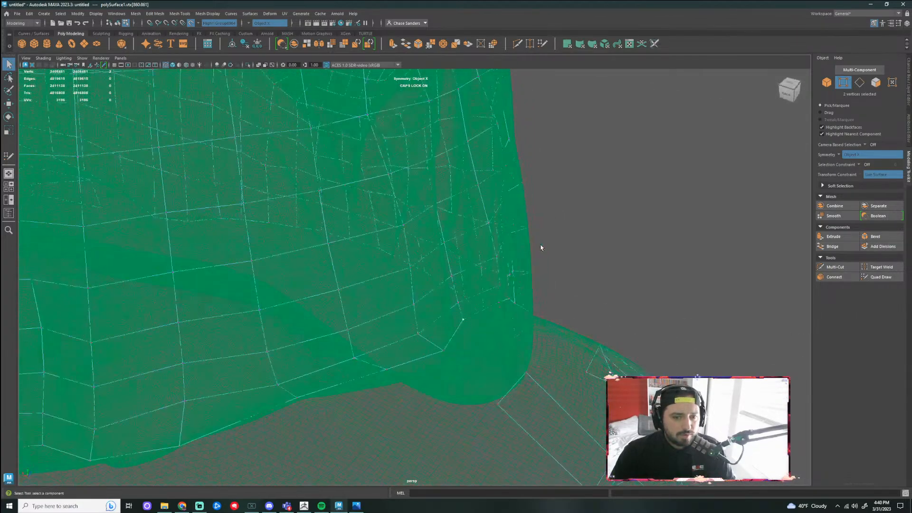
{"action": "key", "text": "w"}
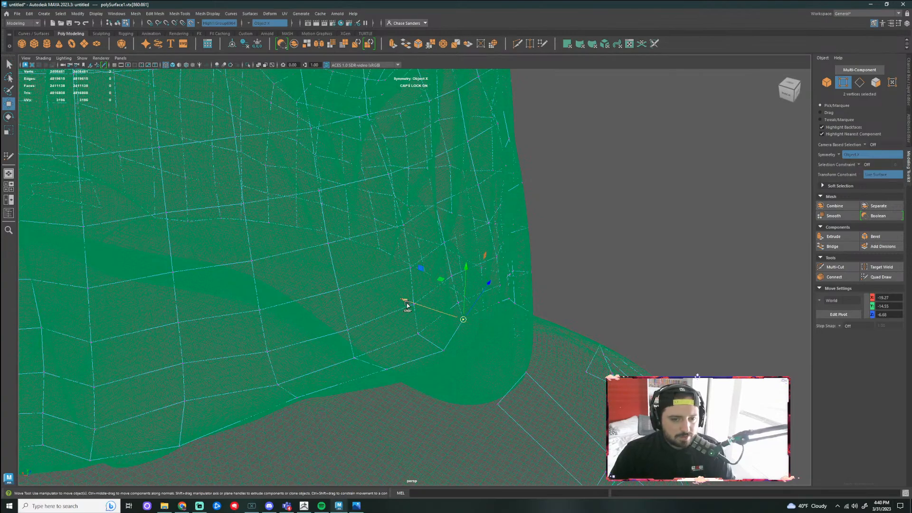
{"action": "middle_click_drag", "start_coordinate": [407, 305], "coordinate": [438, 317]}
Restore shaded display and use Quad Draw to tweak the pulled-out vertex into line with the neck border
{"action": "left_click", "coordinate": [881, 277]}
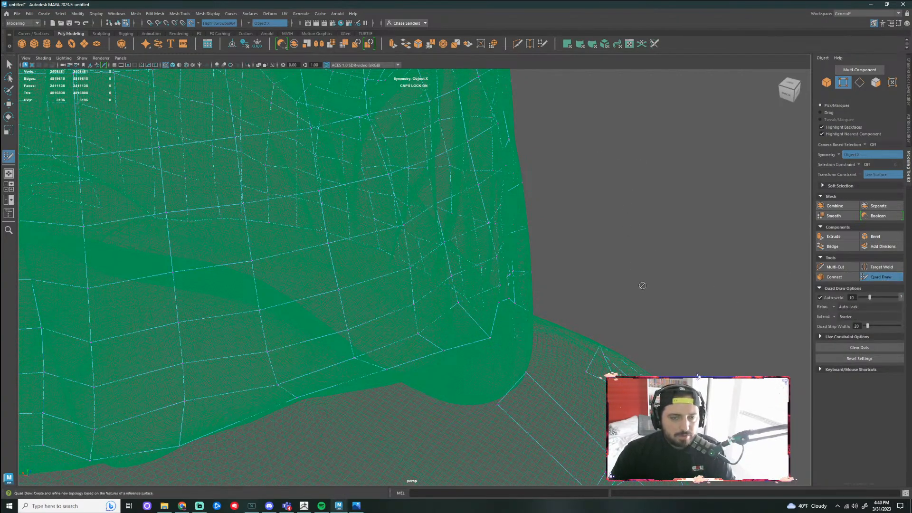
{"action": "left_click", "coordinate": [173, 65]}
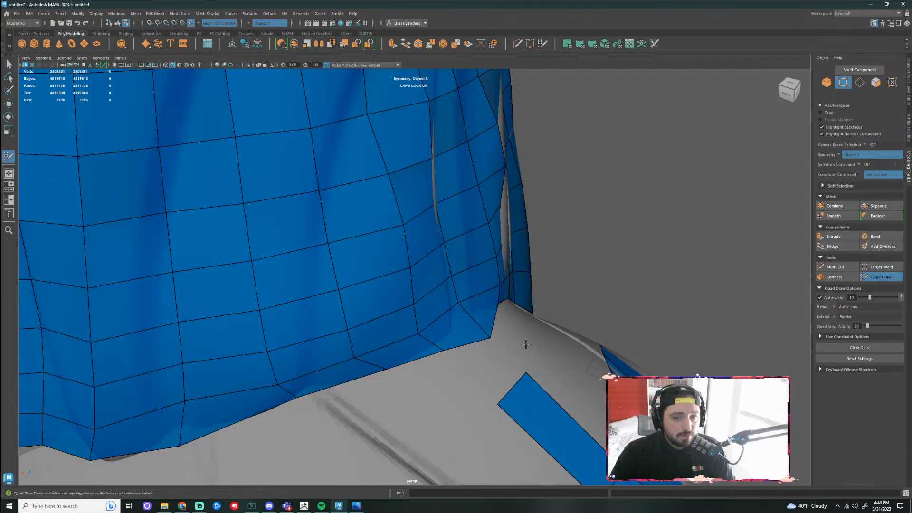
{"action": "key", "text": "q"}
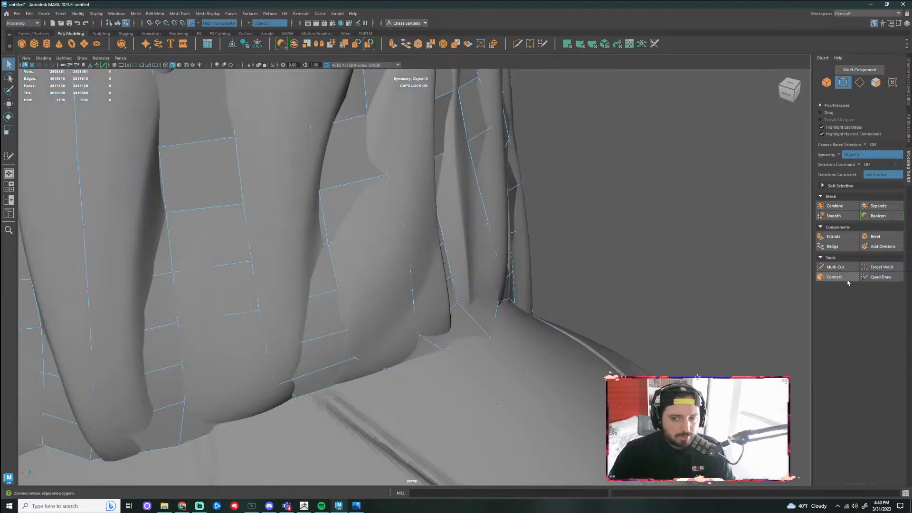
{"action": "left_click", "coordinate": [869, 280]}
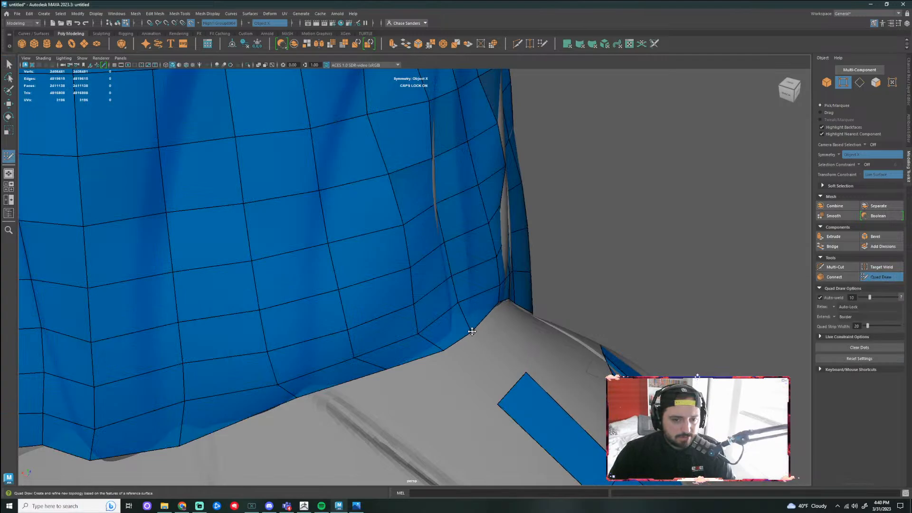
Fill a row of Quad Draw quads along the neck's lower border, starting above the shoulder strip and continuing toward the front
{"action": "left_click", "coordinate": [486, 363], "text": "shift"}
{"action": "middle_click_drag", "start_coordinate": [486, 364], "coordinate": [498, 317], "text": "alt"}
{"action": "left_click", "coordinate": [457, 291], "text": "shift"}
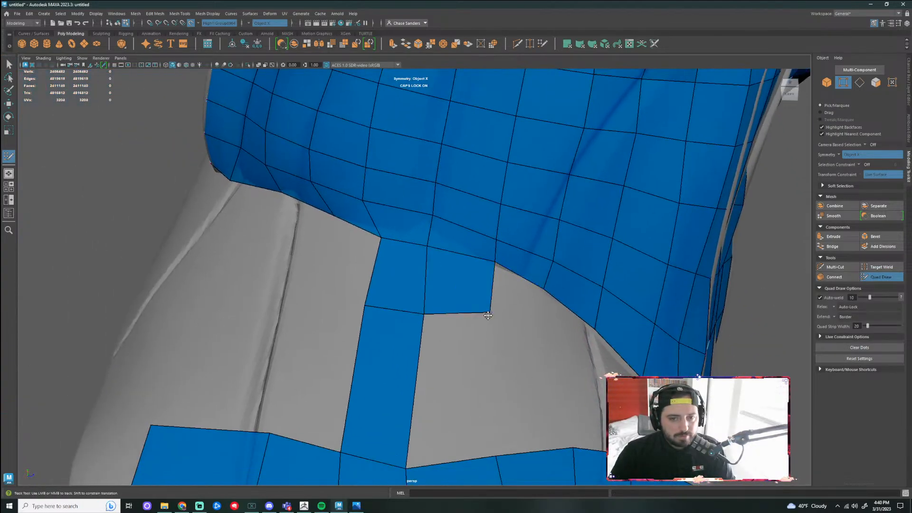
{"action": "left_click", "coordinate": [542, 325]}
{"action": "left_click", "coordinate": [518, 301], "text": "shift"}
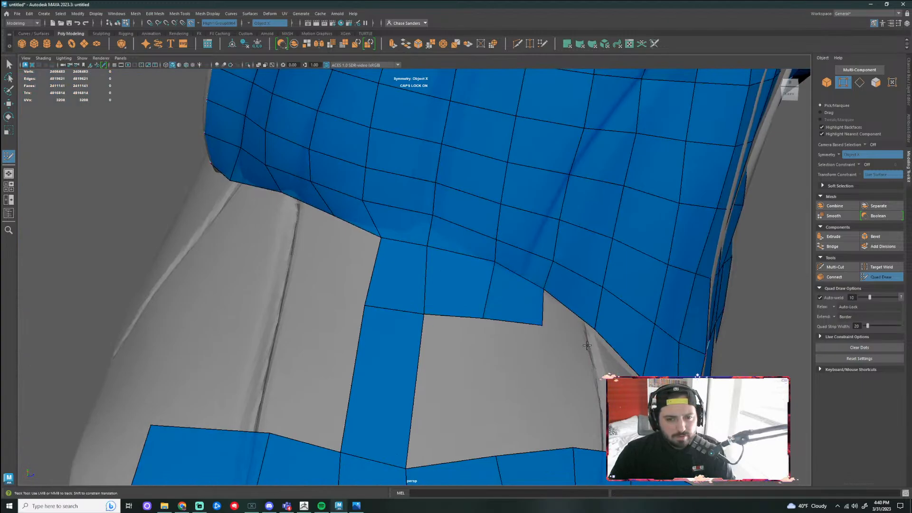
{"action": "left_click", "coordinate": [577, 339], "text": "shift"}
Fill the gaps between the new row below the neck and the shoulder patch with three quads
{"action": "mouse_move", "coordinate": [543, 369]}
{"action": "middle_mouse_down", "text": "alt"}
{"action": "mouse_move", "coordinate": [523, 384]}
{"action": "mouse_move", "coordinate": [458, 342]}
{"action": "middle_mouse_up", "text": "alt"}
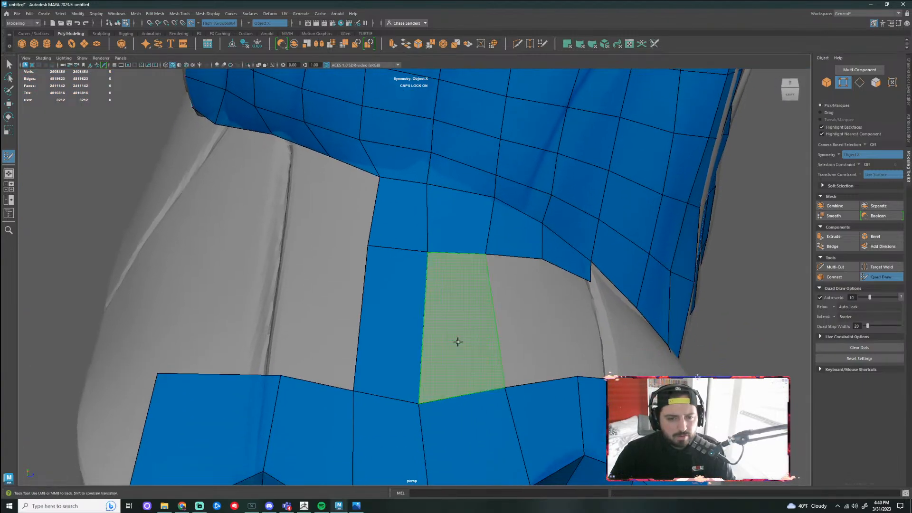
{"action": "left_click", "coordinate": [458, 342], "text": "shift"}
{"action": "left_click", "coordinate": [532, 340], "text": "shift"}
{"action": "left_click_drag", "start_coordinate": [534, 340], "coordinate": [555, 343], "text": "alt"}
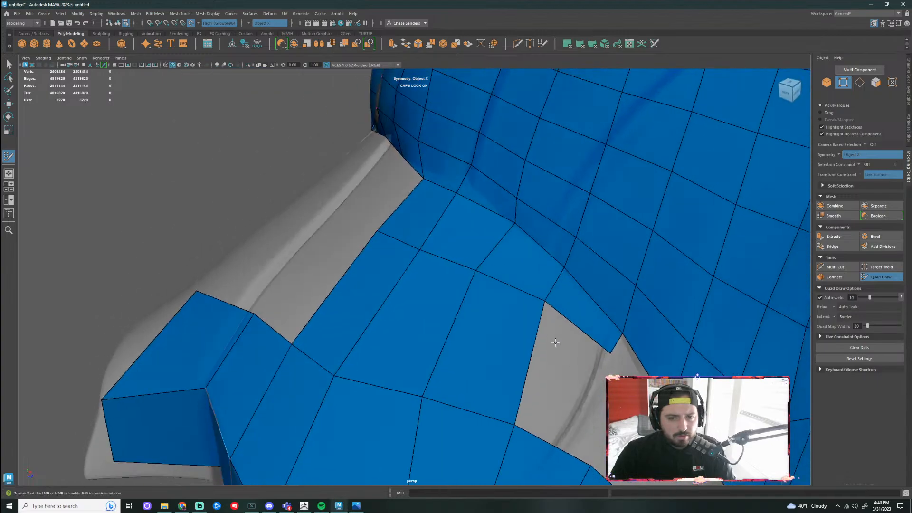
{"action": "left_click", "coordinate": [552, 404], "text": "shift"}
Continue the quads along the front of the neck border and bridge them to the front shoulder patch
{"action": "mouse_move", "coordinate": [551, 404]}
{"action": "middle_mouse_down", "text": "alt"}
{"action": "mouse_move", "coordinate": [506, 320]}
{"action": "mouse_move", "coordinate": [485, 246]}
{"action": "middle_mouse_up", "text": "alt"}
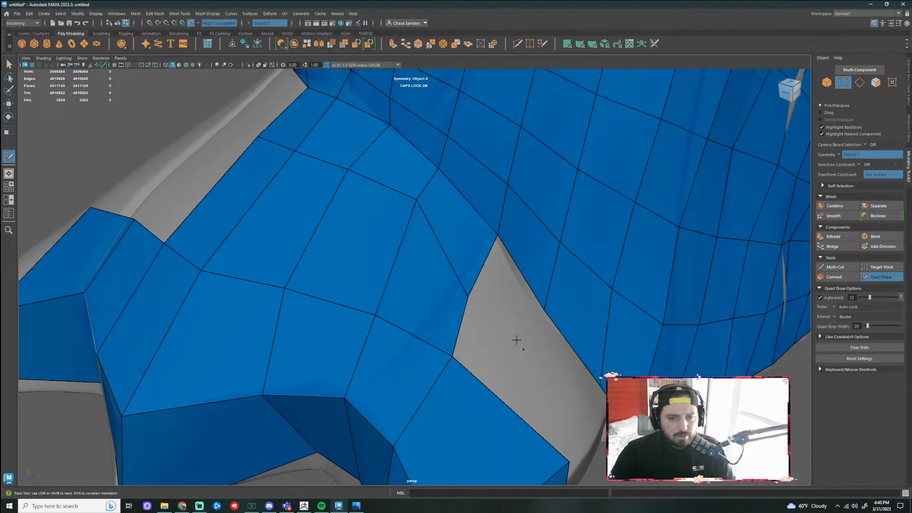
{"action": "left_click", "coordinate": [502, 316], "text": "shift"}
{"action": "mouse_move", "coordinate": [503, 370]}
{"action": "middle_mouse_down", "text": "alt"}
{"action": "mouse_move", "coordinate": [511, 356]}
{"action": "mouse_move", "coordinate": [477, 302]}
{"action": "middle_mouse_up", "text": "alt"}
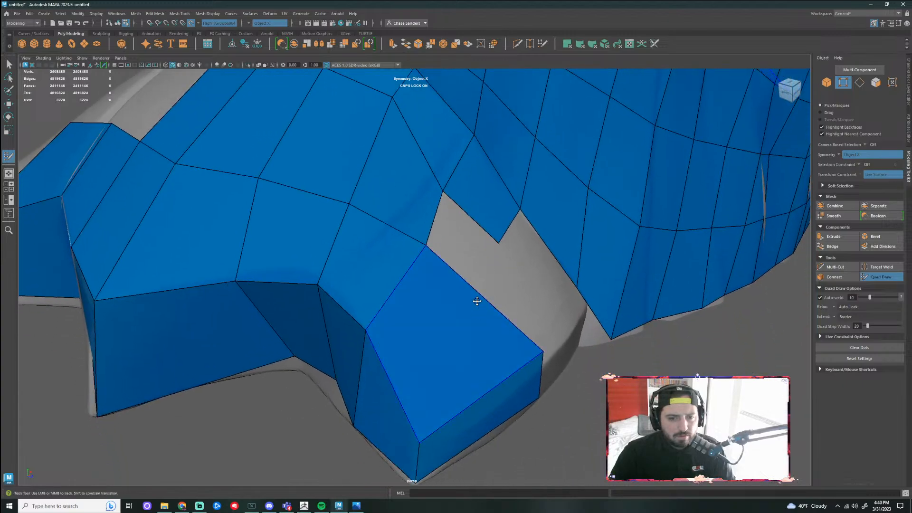
{"action": "left_click", "coordinate": [483, 271], "text": "shift"}
{"action": "left_click", "coordinate": [469, 251], "text": "shift"}
{"action": "mouse_move", "coordinate": [469, 251]}
{"action": "left_mouse_down", "text": "alt"}
{"action": "mouse_move", "coordinate": [510, 314]}
{"action": "mouse_move", "coordinate": [498, 314]}
{"action": "left_mouse_up", "text": "alt"}
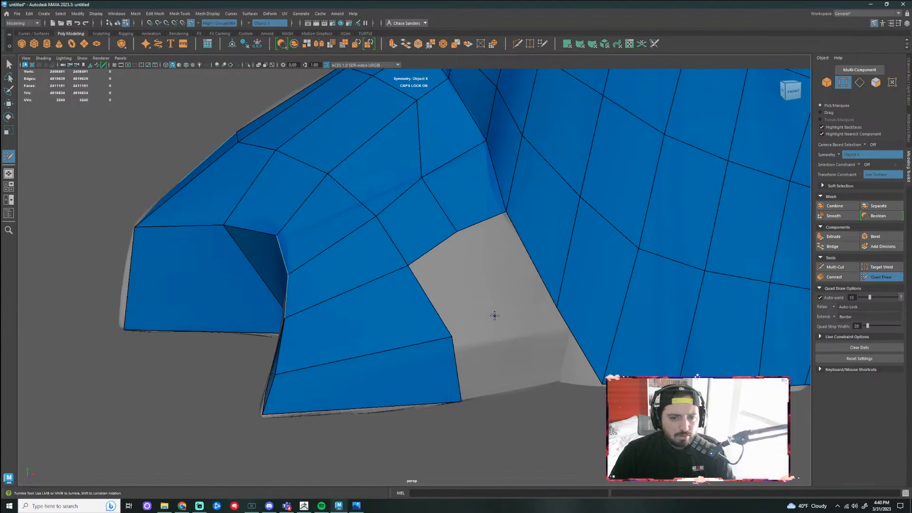
Fill the remaining gap between the front of the neck and the shoulder patch down to the base
{"action": "left_click", "coordinate": [514, 292], "text": "shift"}
{"action": "left_click", "coordinate": [453, 292], "text": "shift"}
{"action": "middle_click_drag", "start_coordinate": [453, 292], "coordinate": [484, 315], "text": "alt"}
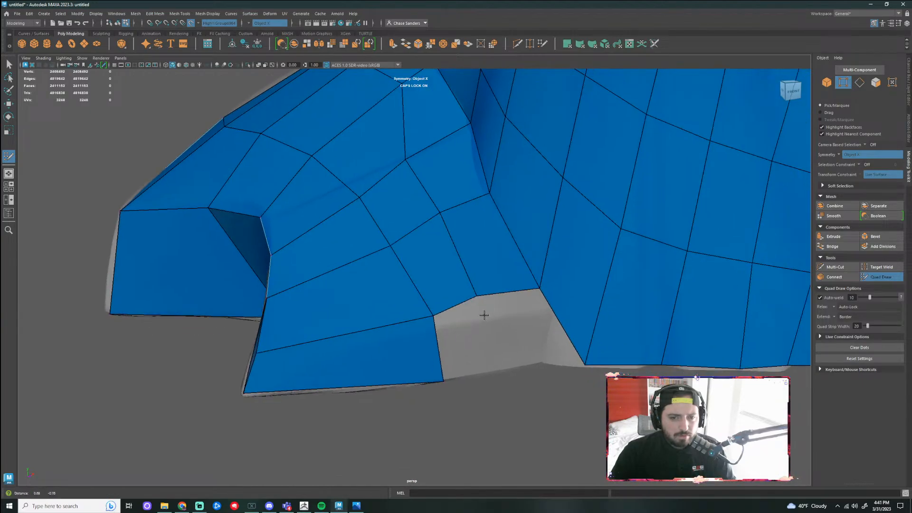
{"action": "mouse_move", "coordinate": [484, 315]}
{"action": "left_mouse_down", "text": "alt"}
{"action": "mouse_move", "coordinate": [475, 266]}
{"action": "mouse_move", "coordinate": [454, 266]}
{"action": "mouse_move", "coordinate": [461, 343]}
{"action": "mouse_move", "coordinate": [448, 352]}
{"action": "mouse_move", "coordinate": [451, 366]}
{"action": "mouse_move", "coordinate": [492, 360]}
{"action": "mouse_move", "coordinate": [475, 343]}
{"action": "left_mouse_up", "text": "alt"}
{"action": "left_click", "coordinate": [485, 252], "text": "shift"}
{"action": "left_click", "coordinate": [408, 257], "text": "shift"}
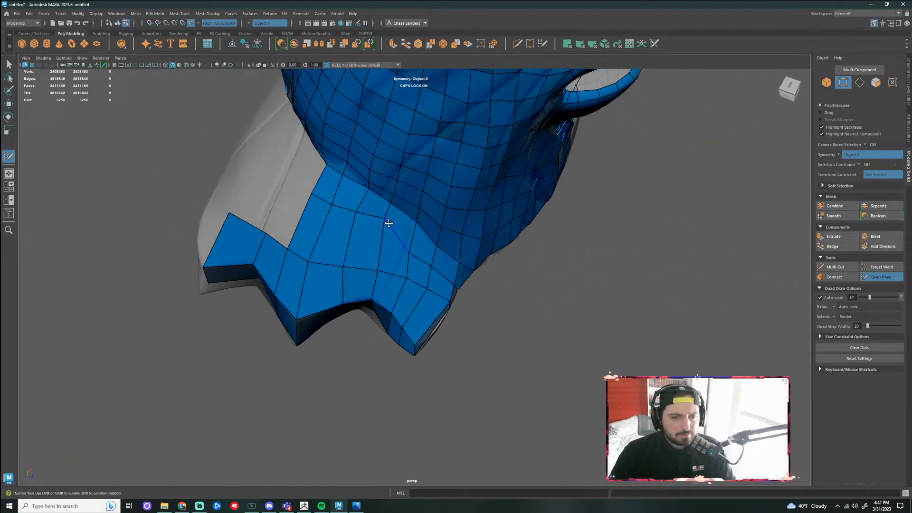
Relax the new quads on top of the shoulder to even out their spacing
{"action": "mouse_move", "coordinate": [385, 222]}
{"action": "left_mouse_down", "text": "shift"}
{"action": "mouse_move", "coordinate": [306, 199]}
{"action": "mouse_move", "coordinate": [315, 197]}
{"action": "left_mouse_up", "text": "shift"}
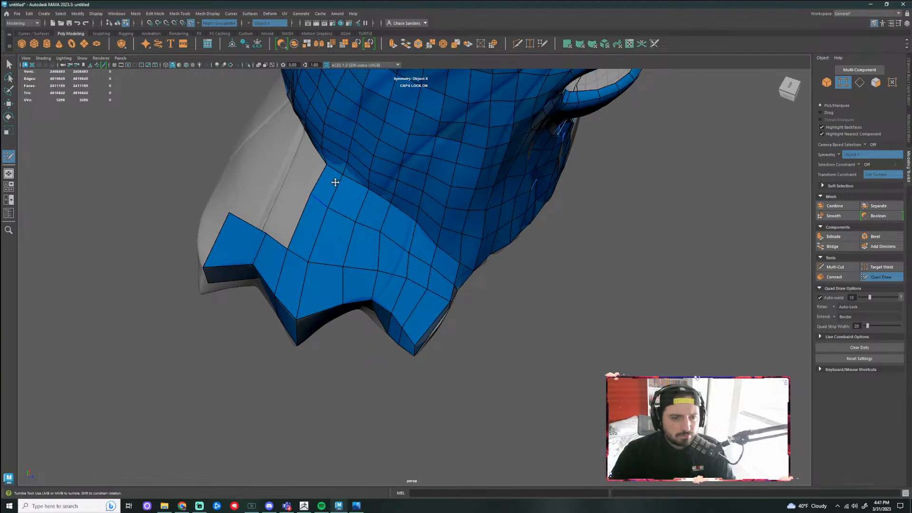
{"action": "right_click_drag", "start_coordinate": [336, 182], "coordinate": [320, 130], "text": "alt"}
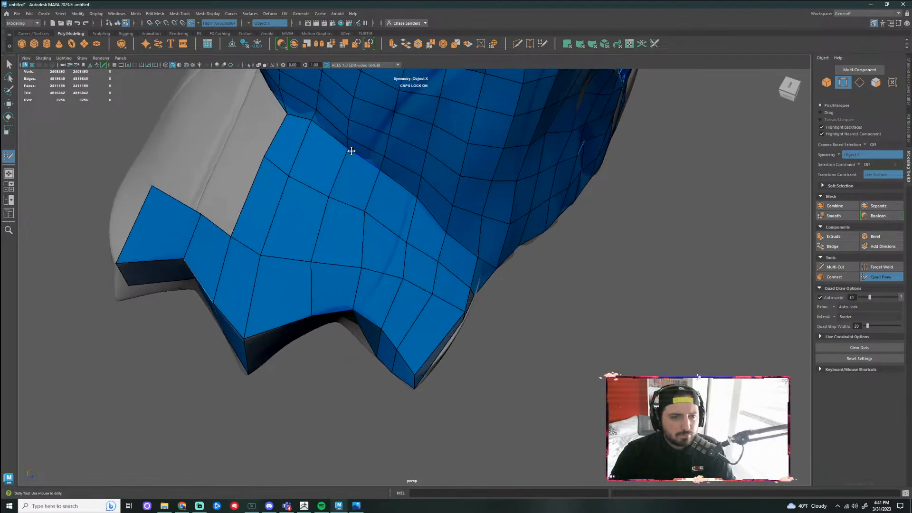
{"action": "left_click_drag", "start_coordinate": [284, 113], "coordinate": [261, 169], "text": "alt"}
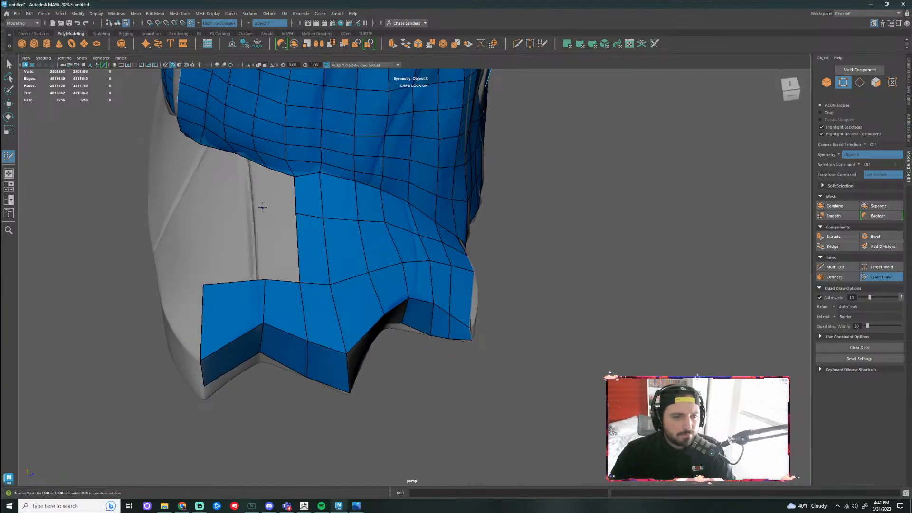
Fill two more columns of quads toward the back, joining the neck border to the rear shoulder patch
{"action": "left_click", "coordinate": [278, 192], "text": "shift"}
{"action": "left_click", "coordinate": [279, 256], "text": "shift"}
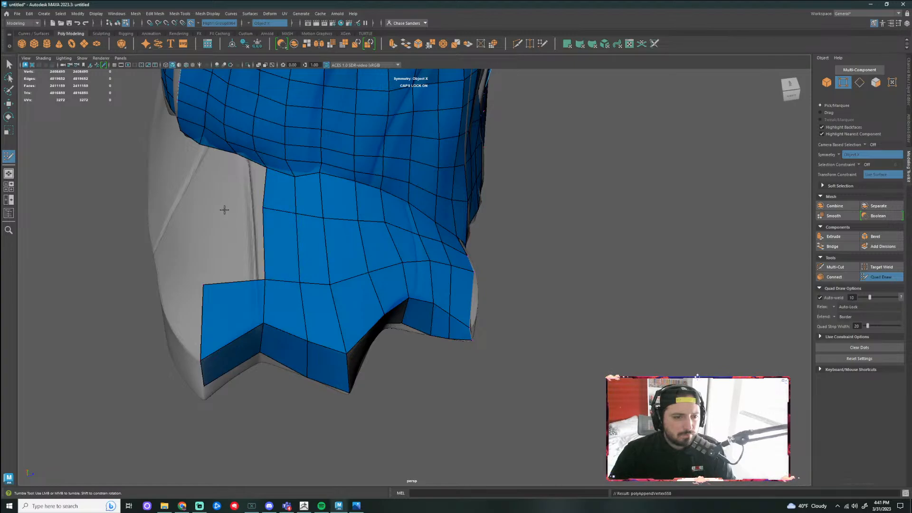
{"action": "left_click", "coordinate": [231, 223], "text": "shift"}
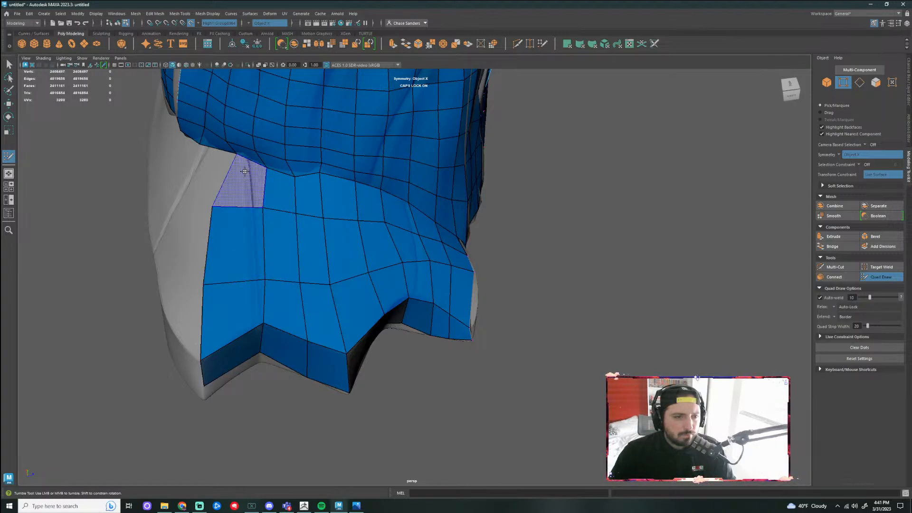
{"action": "left_click", "coordinate": [240, 169], "text": "shift"}
Extend the row of quads below the neck border across the back toward the centre, and undo the last quad
{"action": "mouse_move", "coordinate": [240, 169]}
{"action": "left_mouse_down", "text": "alt"}
{"action": "mouse_move", "coordinate": [250, 216]}
{"action": "mouse_move", "coordinate": [348, 264]}
{"action": "mouse_move", "coordinate": [264, 261]}
{"action": "mouse_move", "coordinate": [399, 259]}
{"action": "mouse_move", "coordinate": [416, 286]}
{"action": "left_mouse_up", "text": "alt"}
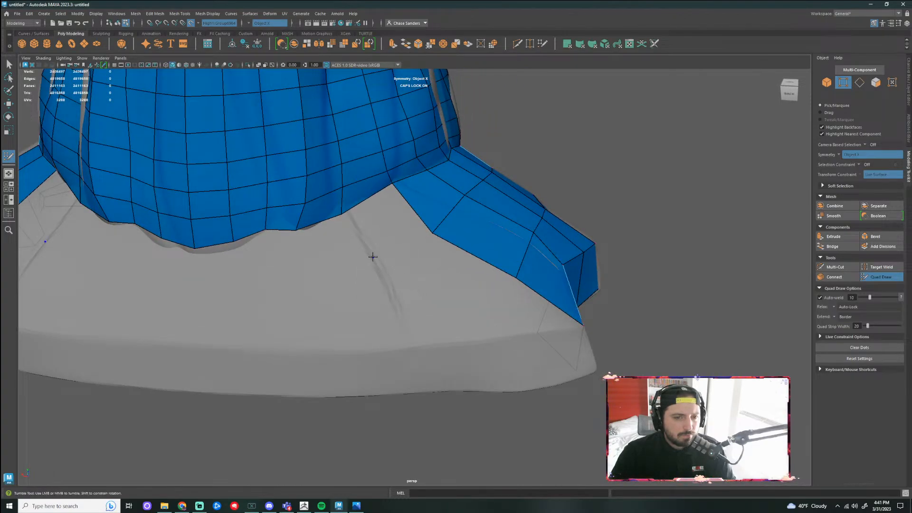
{"action": "left_click", "coordinate": [393, 219], "text": "shift"}
{"action": "left_click", "coordinate": [303, 272], "text": "shift"}
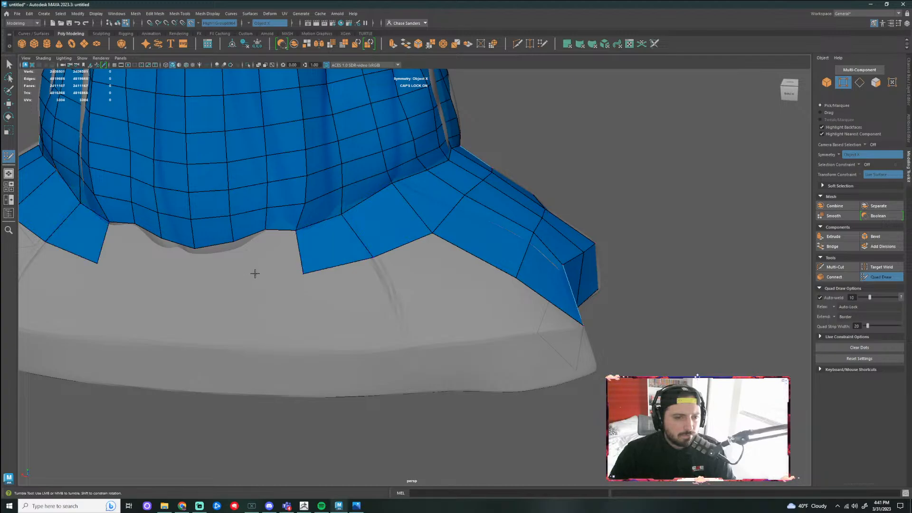
{"action": "left_click", "coordinate": [276, 254], "text": "shift"}
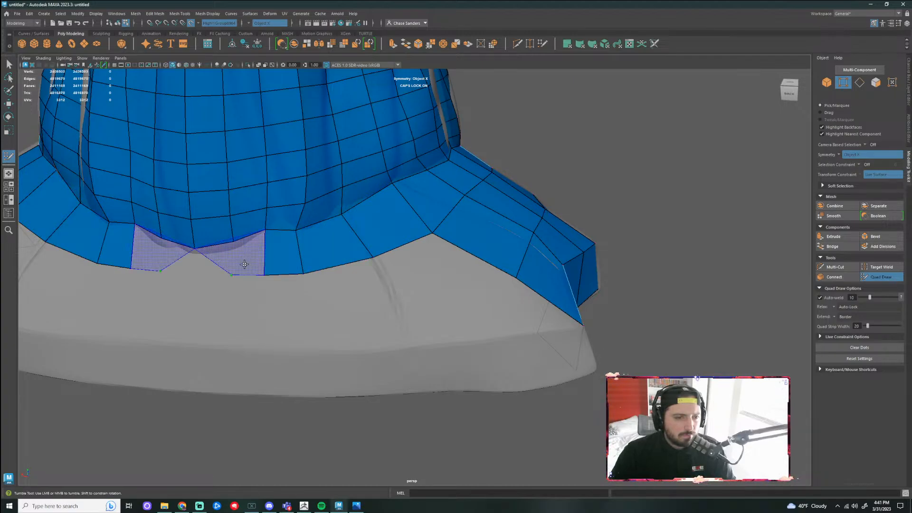
{"action": "left_click", "coordinate": [203, 276], "text": "shift"}
{"action": "key", "text": "ctrl+z"}
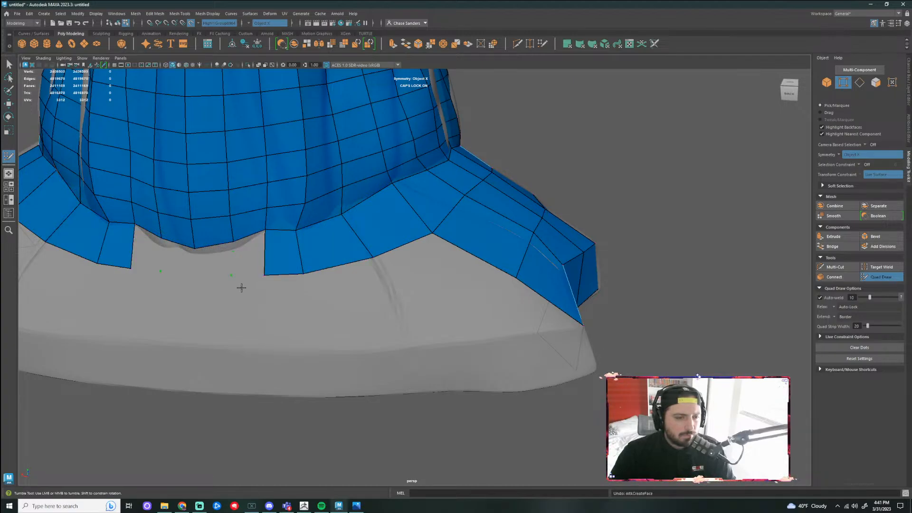
Select the buried vertex on the back of the neck's lower border and move it outward from the sculpt along X
{"action": "left_click_drag", "start_coordinate": [240, 287], "coordinate": [513, 346], "text": "alt"}
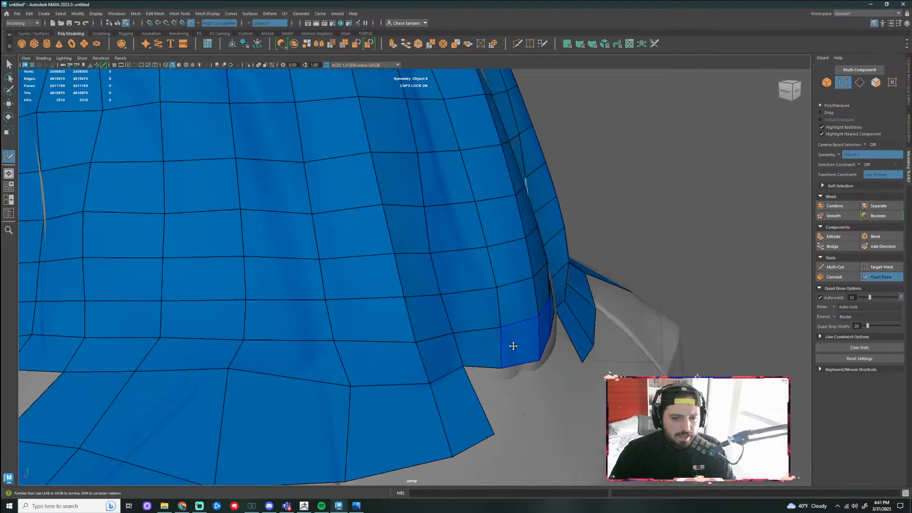
{"action": "middle_click_drag", "start_coordinate": [514, 347], "coordinate": [494, 341], "text": "alt"}
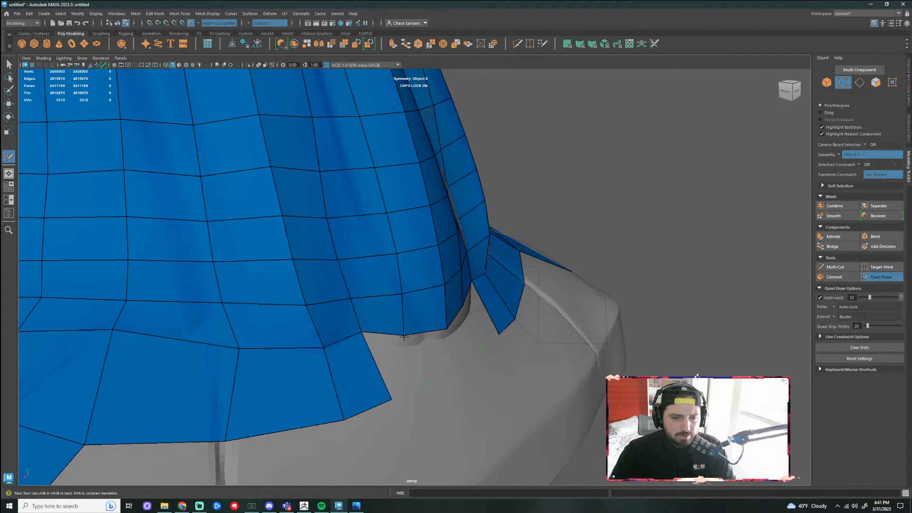
{"action": "left_click_drag", "start_coordinate": [404, 337], "coordinate": [460, 313], "text": "alt"}
{"action": "left_click", "coordinate": [882, 277]}
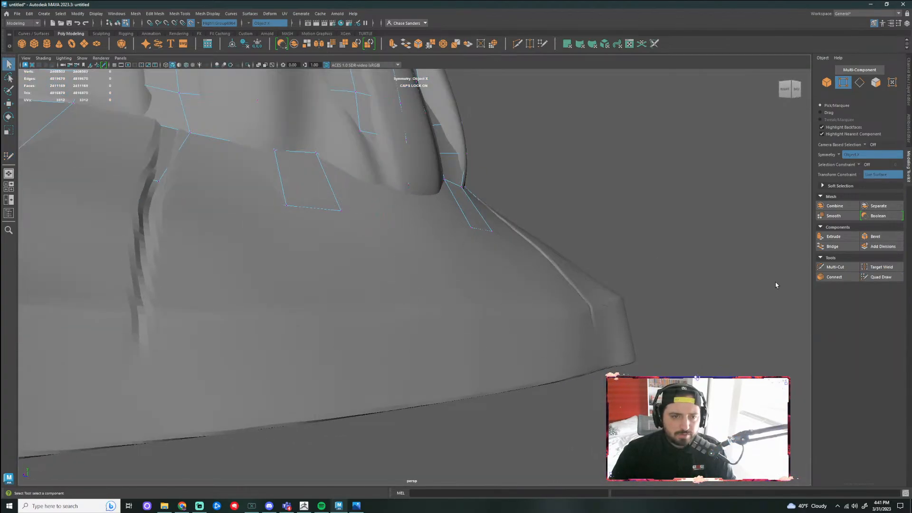
{"action": "mouse_move", "coordinate": [367, 170]}
{"action": "right_mouse_down"}
{"action": "mouse_move", "coordinate": [356, 179]}
{"action": "mouse_move", "coordinate": [356, 171]}
{"action": "right_mouse_up"}
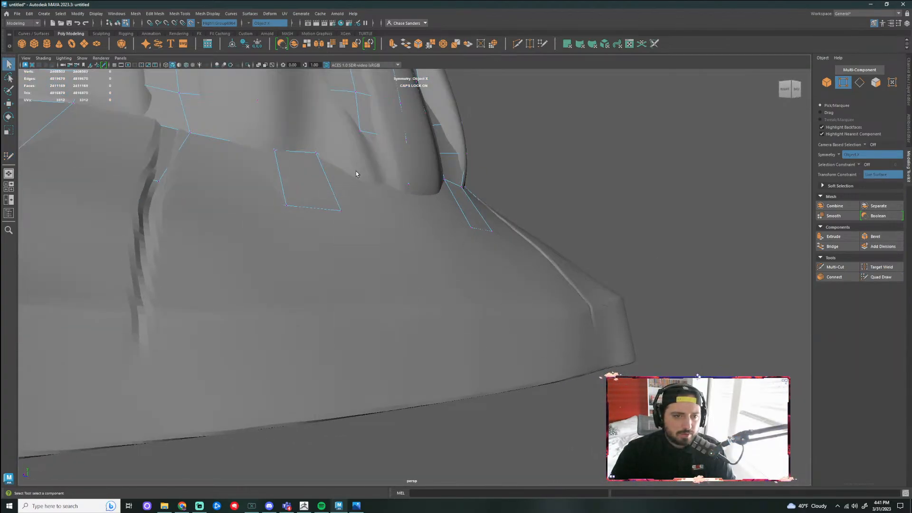
{"action": "left_click", "coordinate": [385, 196]}
{"action": "key", "text": "w"}
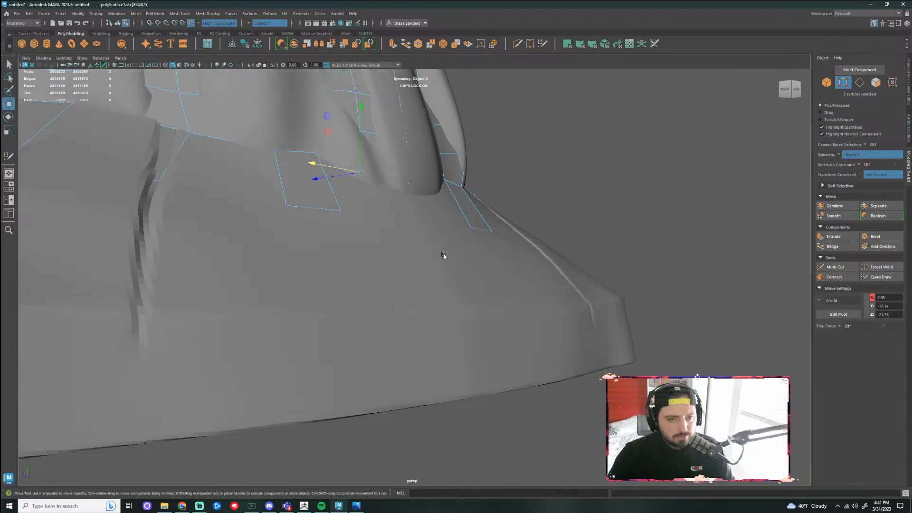
{"action": "left_click_drag", "start_coordinate": [418, 260], "coordinate": [417, 291], "text": "alt"}
{"action": "left_click_drag", "start_coordinate": [362, 295], "coordinate": [374, 305]}
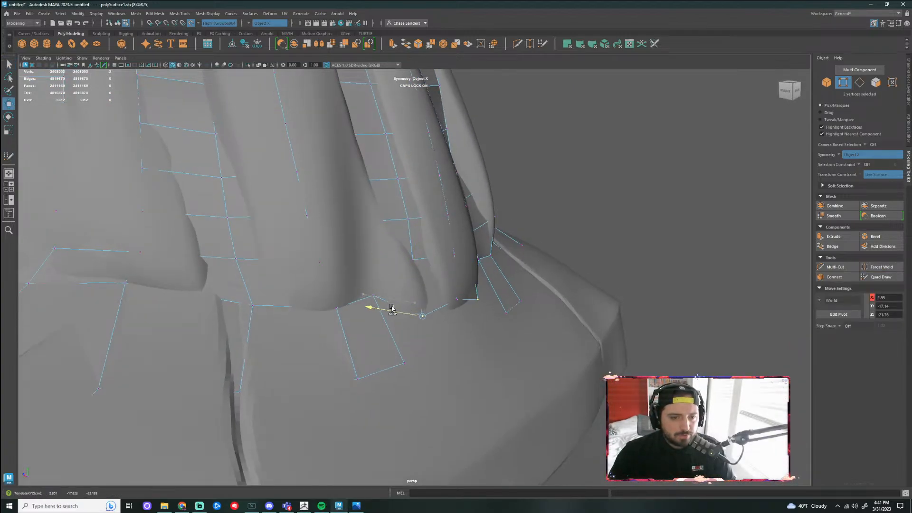
Return to Quad Draw, try filling quads below the back of the neck's lower border, and undo them
{"action": "left_click", "coordinate": [881, 277]}
{"action": "mouse_move", "coordinate": [468, 354]}
{"action": "left_mouse_down", "text": "alt"}
{"action": "mouse_move", "coordinate": [372, 353]}
{"action": "mouse_move", "coordinate": [397, 343]}
{"action": "left_mouse_up", "text": "alt"}
{"action": "left_click", "coordinate": [304, 332], "text": "shift"}
{"action": "left_click", "coordinate": [382, 337], "text": "shift"}
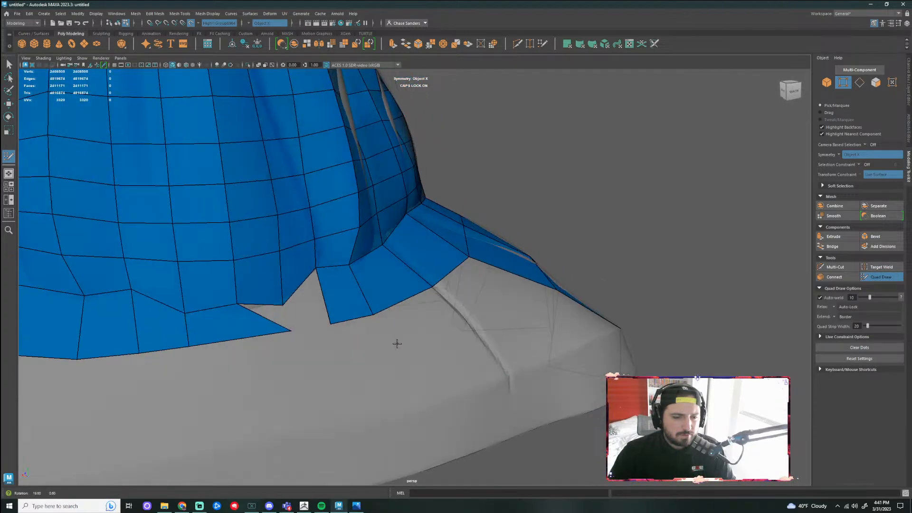
{"action": "key", "text": "ctrl+z"}
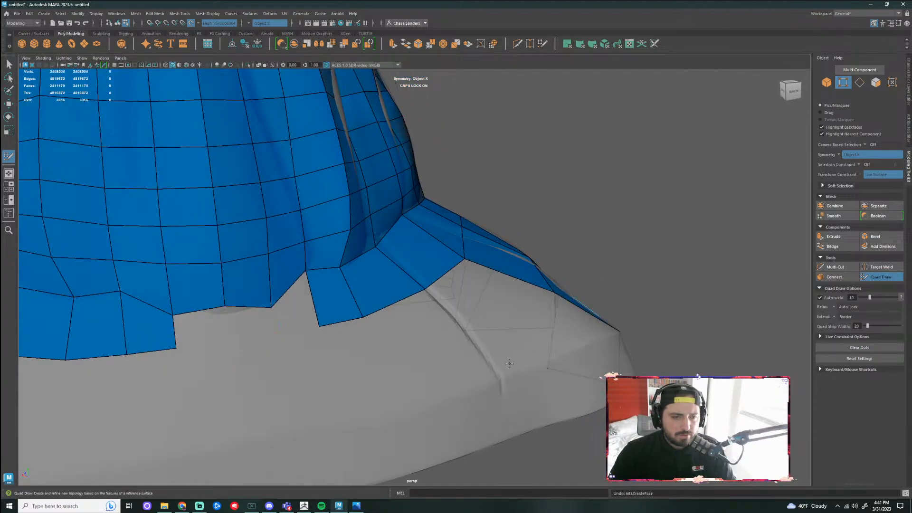
{"action": "mouse_move", "coordinate": [226, 339]}
{"action": "left_mouse_down", "text": "alt"}
{"action": "mouse_move", "coordinate": [247, 347]}
{"action": "mouse_move", "coordinate": [362, 326]}
{"action": "left_mouse_up", "text": "alt"}
{"action": "key", "text": "ctrl+z"}
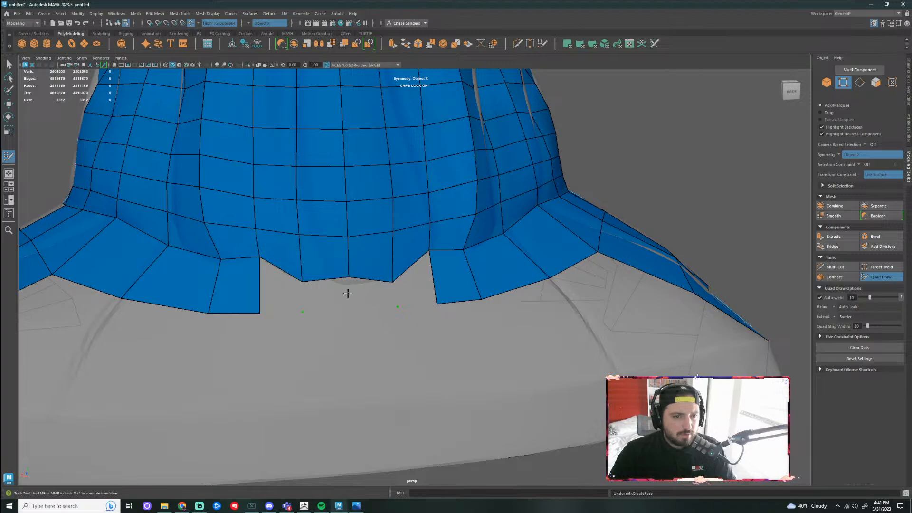
Nudge the centre vertices of the neck's lower back border upward and fill one quad on each side of the gap
{"action": "left_click_drag", "start_coordinate": [349, 277], "coordinate": [396, 273]}
{"action": "left_click", "coordinate": [411, 283], "text": "shift"}
{"action": "left_click", "coordinate": [294, 292], "text": "shift"}
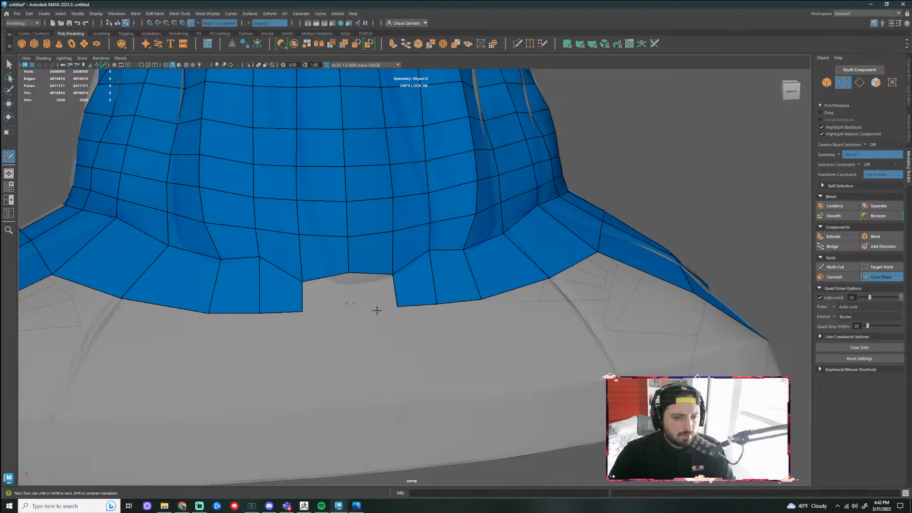
Re-place the dot on the back's centre line, fill the last two quads of the row, and relax the surrounding quads
{"action": "key", "text": "ctrl+z"}
{"action": "left_click", "coordinate": [350, 305]}
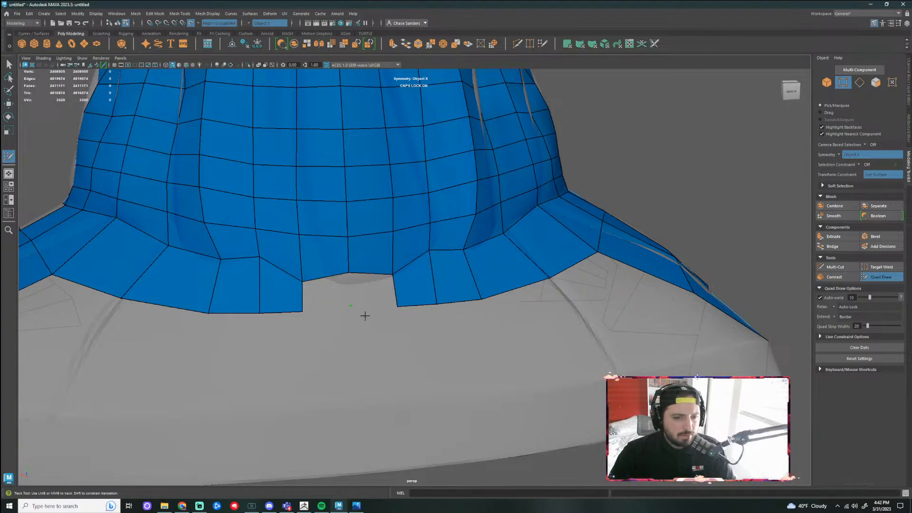
{"action": "left_click", "coordinate": [332, 304], "text": "shift"}
{"action": "left_click", "coordinate": [373, 298], "text": "shift"}
{"action": "scroll", "coordinate": [412, 341], "scroll_direction": "down", "scroll_amount": 3}
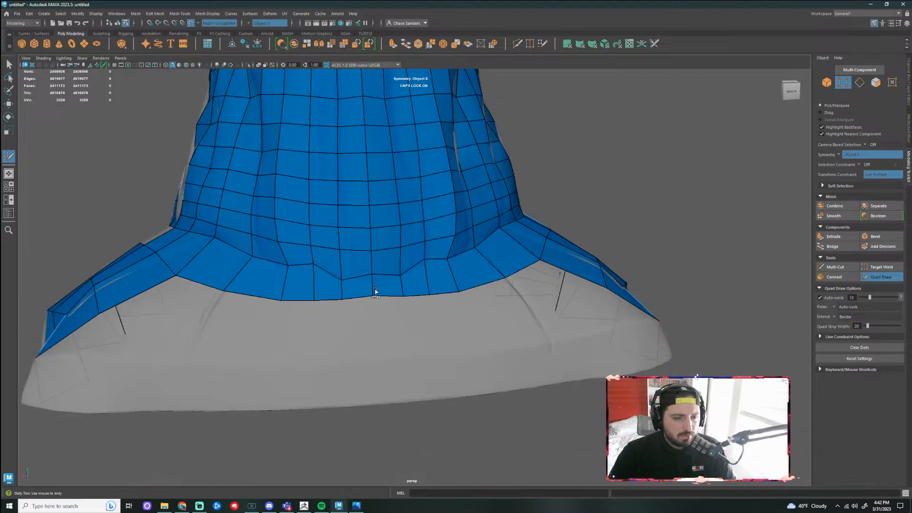
{"action": "mouse_move", "coordinate": [355, 262]}
{"action": "left_mouse_down", "text": "shift"}
{"action": "mouse_move", "coordinate": [279, 263]}
{"action": "mouse_move", "coordinate": [307, 236]}
{"action": "mouse_move", "coordinate": [261, 264]}
{"action": "mouse_move", "coordinate": [398, 288]}
{"action": "mouse_move", "coordinate": [240, 285]}
{"action": "mouse_move", "coordinate": [276, 267]}
{"action": "mouse_move", "coordinate": [241, 251]}
{"action": "left_mouse_up", "text": "shift"}
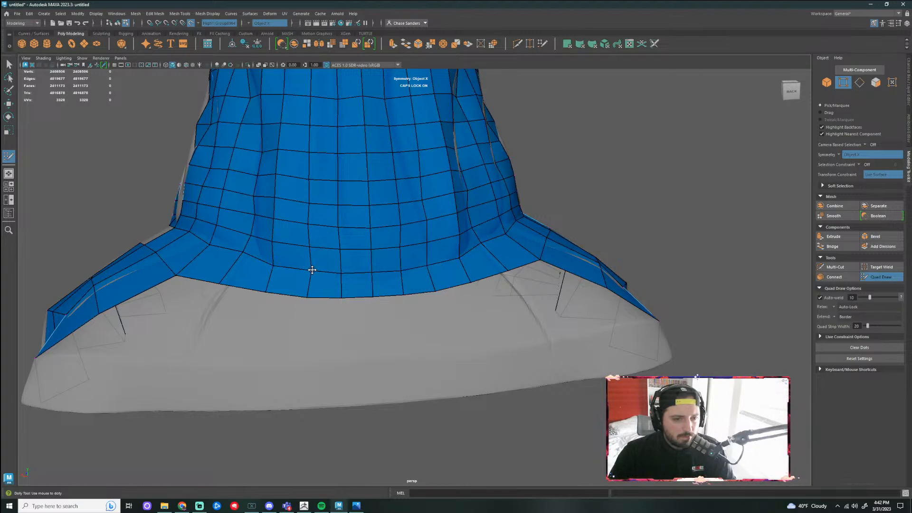
Fill a second row of quads across the back, from the rear shoulder patches to the centre line
{"action": "scroll", "coordinate": [413, 306], "scroll_direction": "down", "scroll_amount": 3}
{"action": "left_click_drag", "start_coordinate": [414, 306], "coordinate": [385, 328], "text": "alt"}
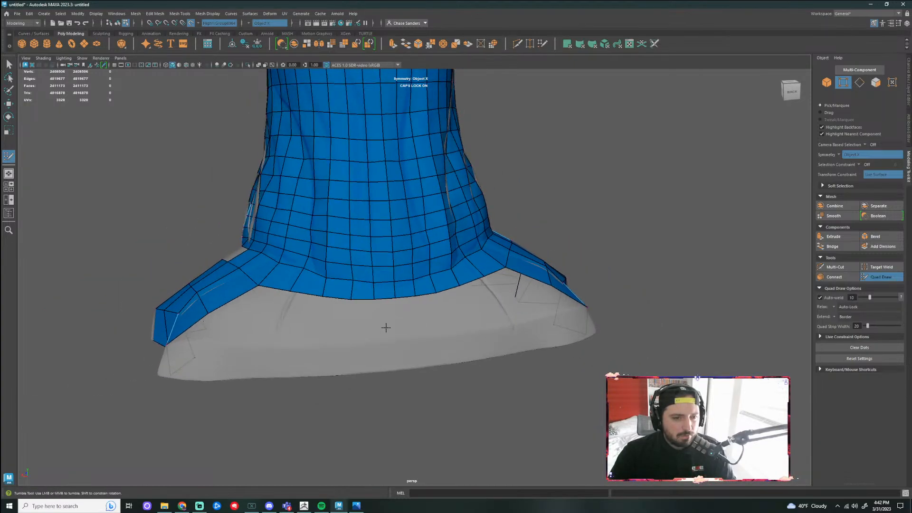
{"action": "middle_click_drag", "start_coordinate": [295, 321], "coordinate": [353, 290], "text": "alt"}
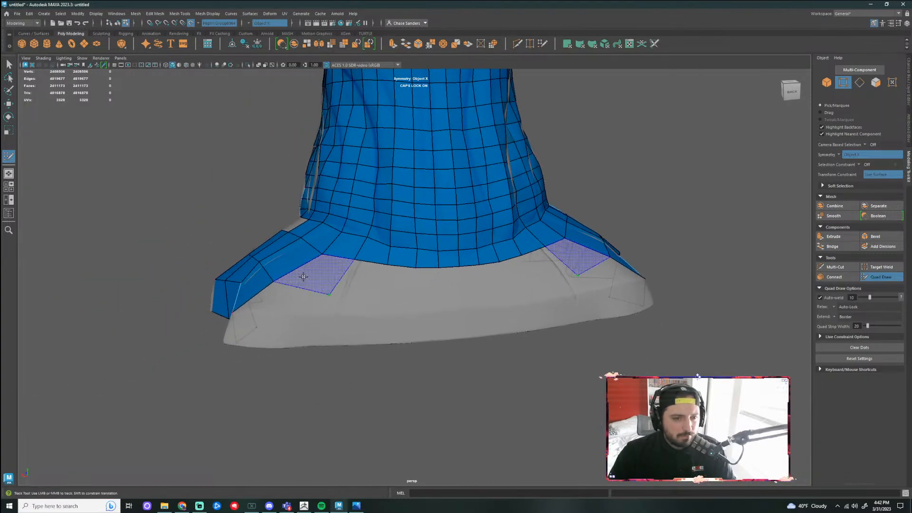
{"action": "left_click", "coordinate": [308, 281], "text": "shift"}
{"action": "left_click", "coordinate": [363, 287], "text": "shift"}
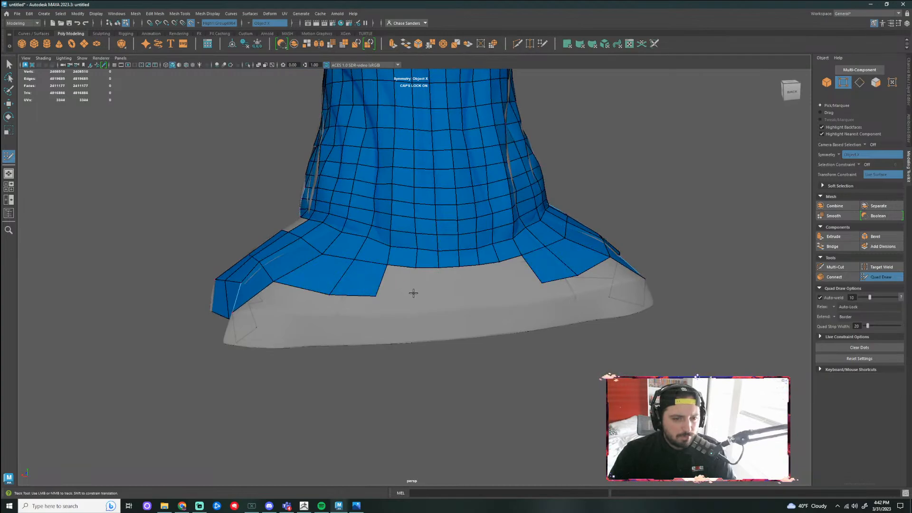
{"action": "left_click", "coordinate": [399, 289], "text": "shift"}
{"action": "left_click", "coordinate": [427, 285], "text": "shift"}
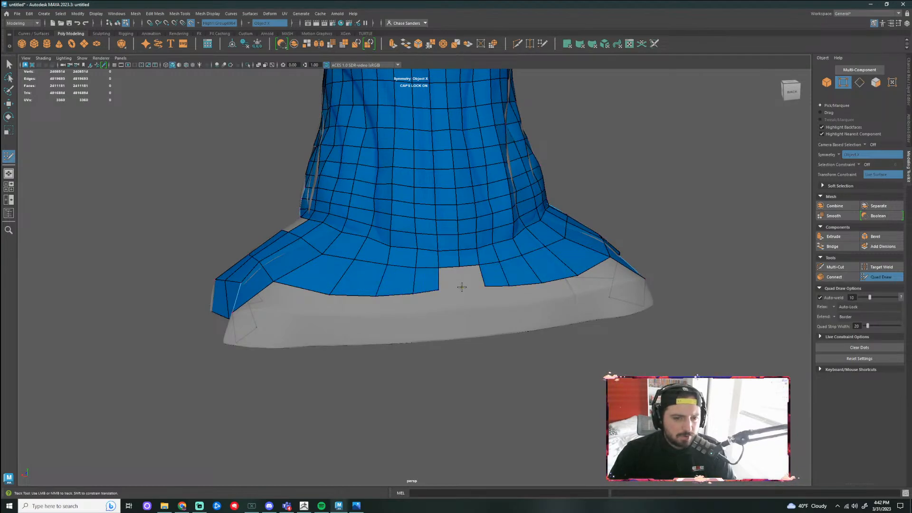
{"action": "left_click", "coordinate": [462, 287], "text": "shift"}
Fill quads between the neck border and the shoulder patch, working from the top of the shoulder toward the front
{"action": "mouse_move", "coordinate": [462, 287]}
{"action": "left_mouse_down", "text": "alt"}
{"action": "mouse_move", "coordinate": [489, 276]}
{"action": "mouse_move", "coordinate": [619, 271]}
{"action": "mouse_move", "coordinate": [580, 315]}
{"action": "mouse_move", "coordinate": [566, 296]}
{"action": "mouse_move", "coordinate": [336, 320]}
{"action": "mouse_move", "coordinate": [437, 332]}
{"action": "mouse_move", "coordinate": [381, 320]}
{"action": "mouse_move", "coordinate": [488, 314]}
{"action": "mouse_move", "coordinate": [561, 285]}
{"action": "mouse_move", "coordinate": [560, 314]}
{"action": "left_mouse_up", "text": "alt"}
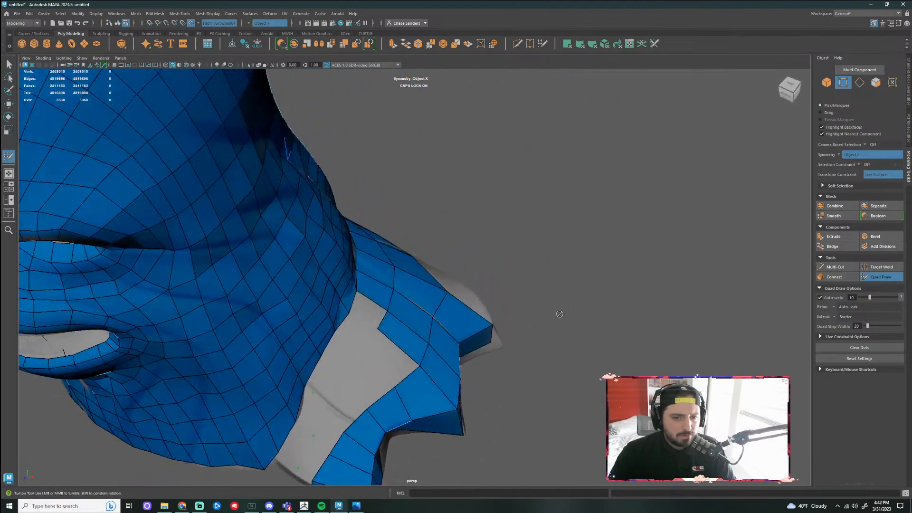
{"action": "left_click", "coordinate": [374, 321], "text": "shift"}
{"action": "mouse_move", "coordinate": [374, 321]}
{"action": "left_mouse_down", "text": "alt"}
{"action": "mouse_move", "coordinate": [474, 301]}
{"action": "mouse_move", "coordinate": [580, 303]}
{"action": "mouse_move", "coordinate": [452, 316]}
{"action": "left_mouse_up", "text": "alt"}
{"action": "scroll", "coordinate": [332, 305], "scroll_direction": "up", "scroll_amount": 7}
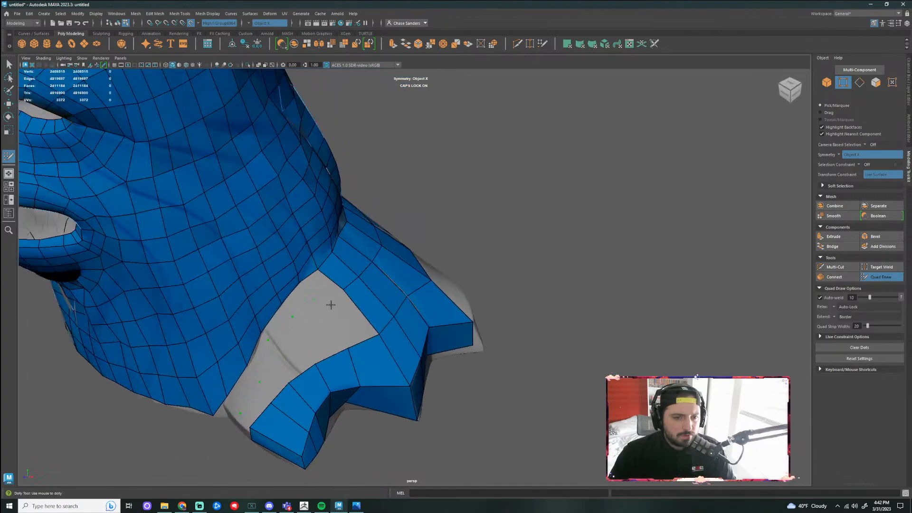
{"action": "left_click", "coordinate": [306, 287], "text": "shift"}
{"action": "left_click", "coordinate": [345, 331], "text": "shift"}
{"action": "left_click", "coordinate": [278, 300], "text": "shift"}
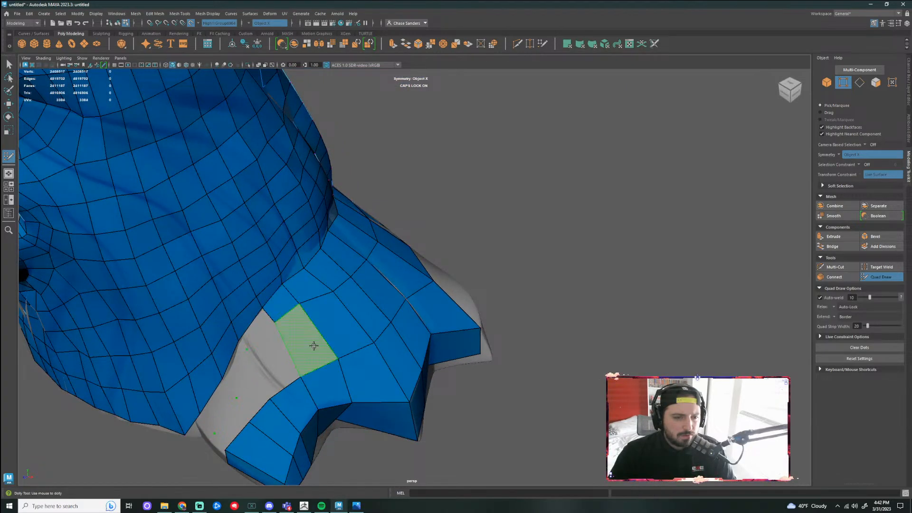
{"action": "left_click", "coordinate": [313, 346], "text": "shift"}
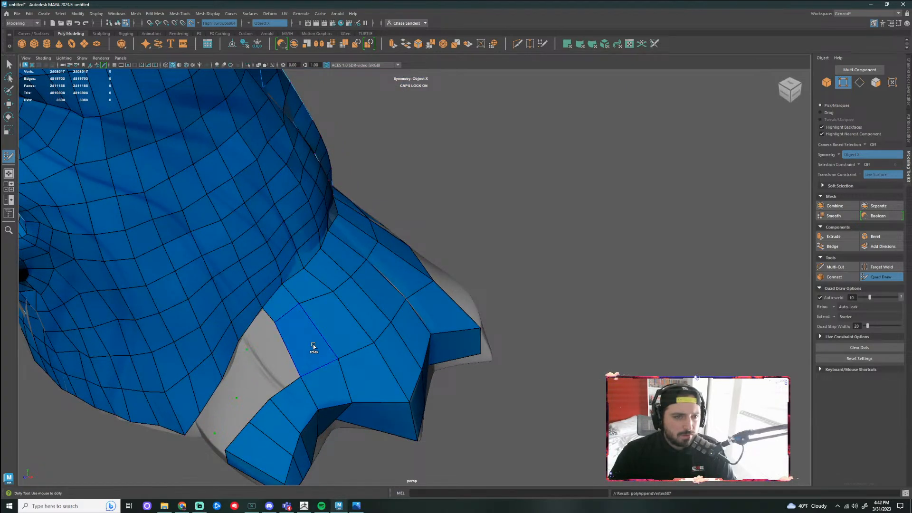
Fill the remaining gap between the neck and the front shoulder patch down to the sculpt's lower edge
{"action": "left_click", "coordinate": [279, 364], "text": "shift"}
{"action": "key", "text": "ctrl+z"}
{"action": "left_click_drag", "start_coordinate": [280, 363], "coordinate": [356, 318], "text": "alt"}
{"action": "middle_click_drag", "start_coordinate": [356, 317], "coordinate": [428, 272], "text": "alt"}
{"action": "left_click", "coordinate": [367, 295], "text": "shift"}
{"action": "left_click", "coordinate": [392, 319], "text": "shift"}
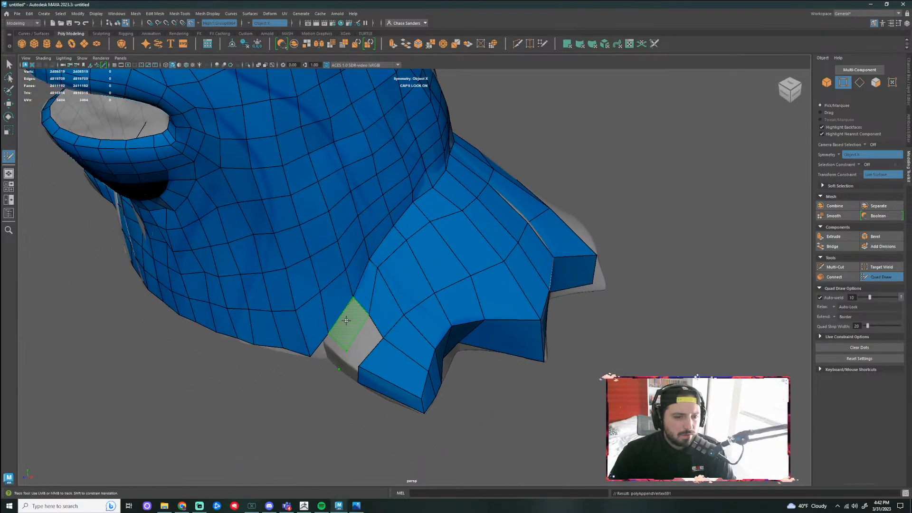
{"action": "left_click", "coordinate": [350, 324], "text": "shift"}
{"action": "mouse_move", "coordinate": [362, 332]}
{"action": "left_mouse_down", "text": "alt"}
{"action": "mouse_move", "coordinate": [363, 300]}
{"action": "mouse_move", "coordinate": [225, 291]}
{"action": "left_mouse_up", "text": "alt"}
{"action": "left_click", "coordinate": [372, 240], "text": "shift"}
{"action": "left_click", "coordinate": [393, 247], "text": "shift"}
Relax the new quads on the front of both shoulders to even out their spacing
{"action": "scroll", "coordinate": [381, 327], "scroll_direction": "down", "scroll_amount": 2}
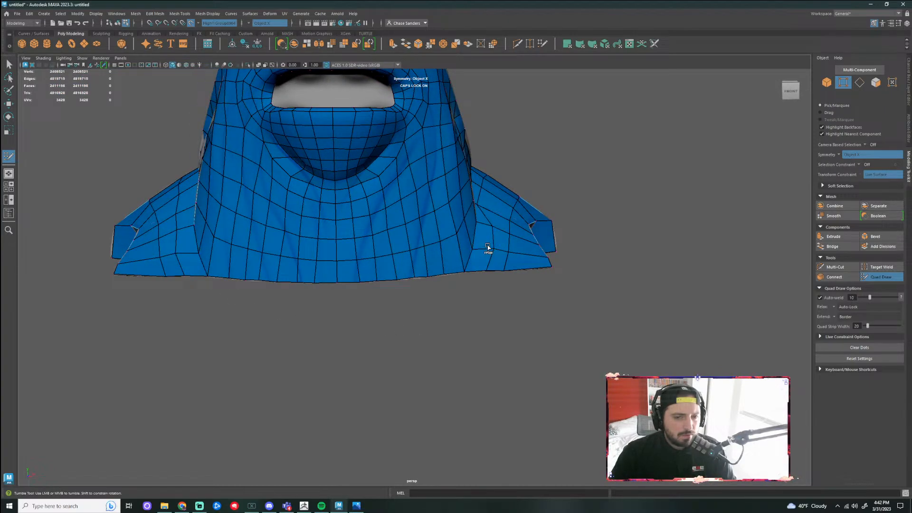
{"action": "mouse_move", "coordinate": [488, 248]}
{"action": "left_mouse_down", "text": "shift"}
{"action": "mouse_move", "coordinate": [483, 260]}
{"action": "mouse_move", "coordinate": [499, 254]}
{"action": "mouse_move", "coordinate": [497, 209]}
{"action": "mouse_move", "coordinate": [454, 231]}
{"action": "left_mouse_up", "text": "shift"}
{"action": "mouse_move", "coordinate": [498, 223]}
{"action": "left_mouse_down", "text": "shift"}
{"action": "mouse_move", "coordinate": [487, 240]}
{"action": "mouse_move", "coordinate": [501, 229]}
{"action": "left_mouse_up", "text": "shift"}
{"action": "left_click_drag", "start_coordinate": [439, 307], "coordinate": [468, 290], "text": "alt"}
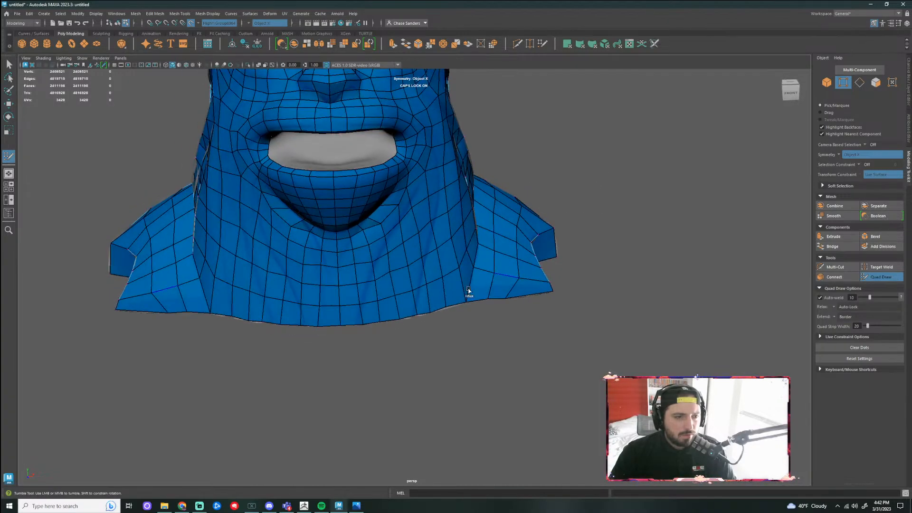
{"action": "mouse_move", "coordinate": [172, 240]}
{"action": "left_mouse_down", "text": "shift"}
{"action": "mouse_move", "coordinate": [185, 224]}
{"action": "mouse_move", "coordinate": [182, 234]}
{"action": "left_mouse_up", "text": "shift"}
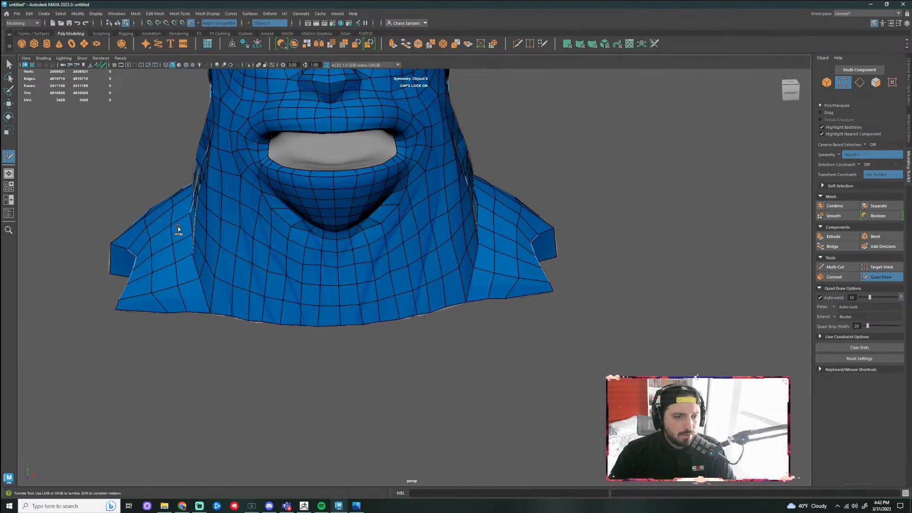
Fill a third row of quads across the back below the previous row, closing it at the centre
{"action": "mouse_move", "coordinate": [600, 306]}
{"action": "left_mouse_down", "text": "alt"}
{"action": "mouse_move", "coordinate": [480, 261]}
{"action": "mouse_move", "coordinate": [494, 226]}
{"action": "mouse_move", "coordinate": [458, 212]}
{"action": "mouse_move", "coordinate": [563, 212]}
{"action": "left_mouse_up", "text": "alt"}
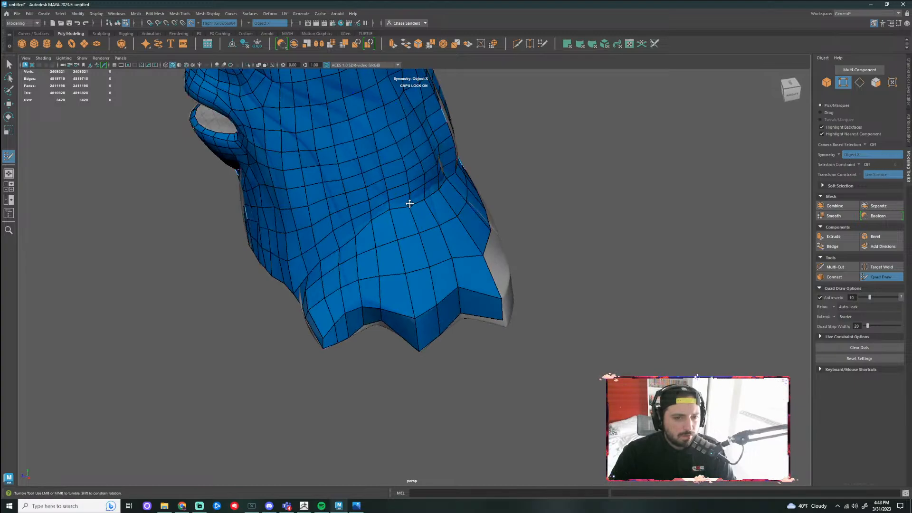
{"action": "left_click_drag", "start_coordinate": [604, 215], "coordinate": [518, 212], "text": "alt"}
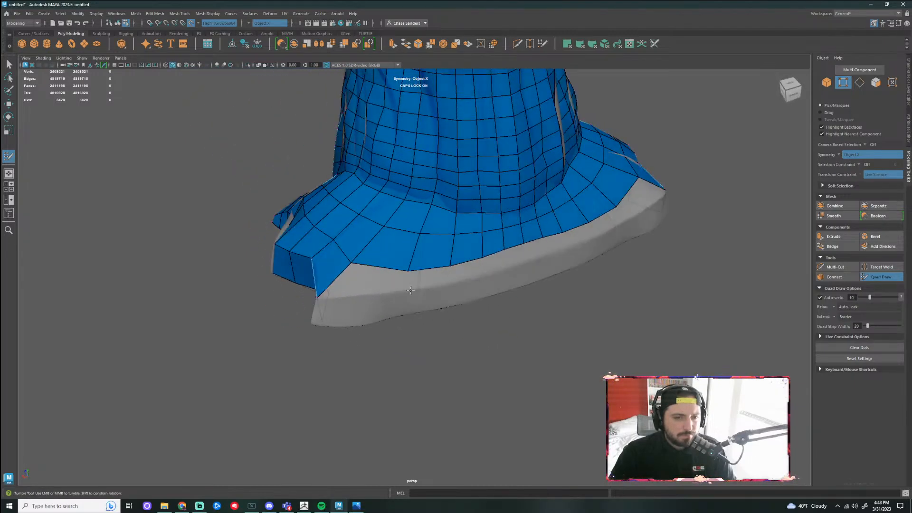
{"action": "left_click", "coordinate": [367, 288], "text": "shift"}
{"action": "left_click_drag", "start_coordinate": [361, 283], "coordinate": [431, 286], "text": "alt"}
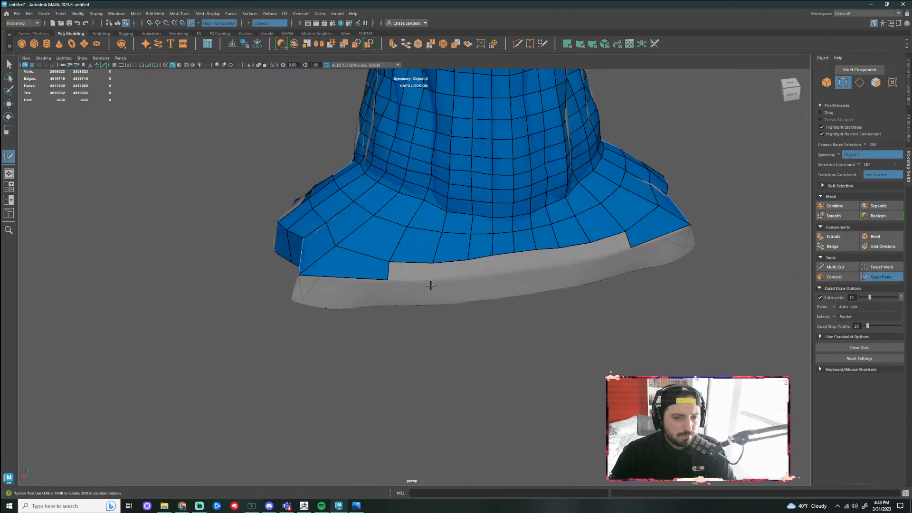
{"action": "left_click", "coordinate": [409, 271], "text": "shift"}
{"action": "left_click", "coordinate": [447, 275], "text": "shift"}
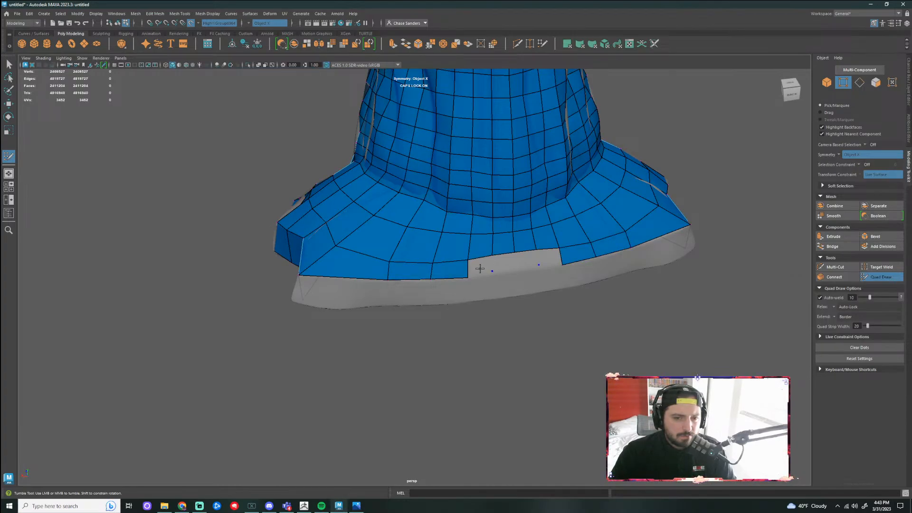
{"action": "left_click", "coordinate": [479, 269], "text": "shift"}
{"action": "left_click", "coordinate": [515, 265], "text": "shift"}
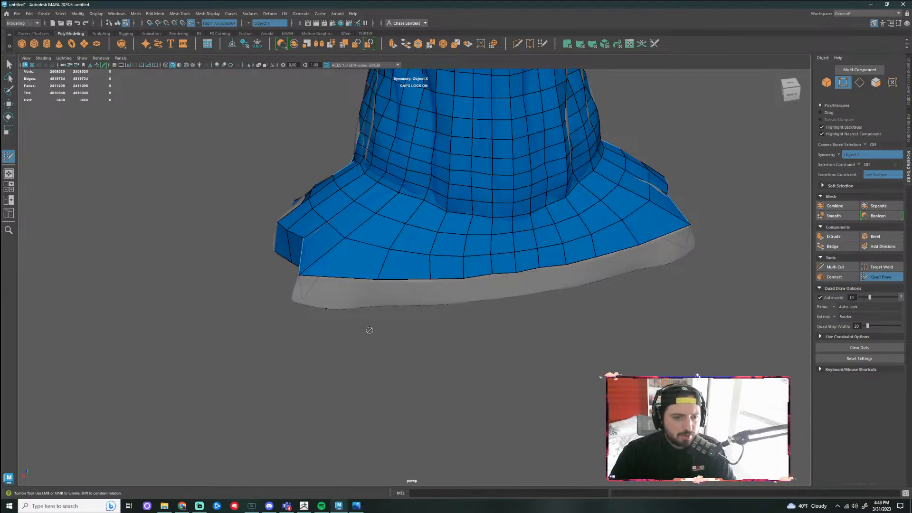
Adjust the rear shoulder patch's bottom corner vertex and fill the first quad of the back's bottom row beside it
{"action": "left_click_drag", "start_coordinate": [370, 330], "coordinate": [468, 293], "text": "alt"}
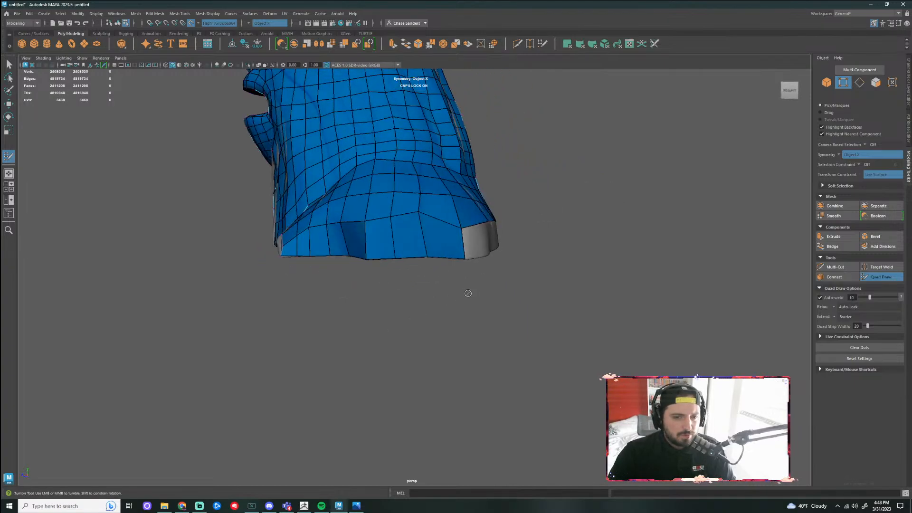
{"action": "left_click_drag", "start_coordinate": [464, 258], "coordinate": [429, 265], "text": "alt"}
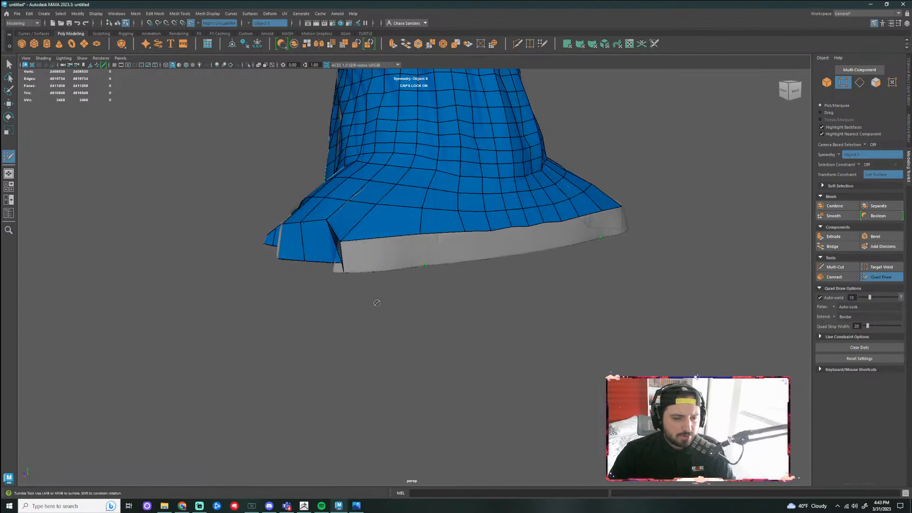
{"action": "left_click_drag", "start_coordinate": [373, 306], "coordinate": [459, 268], "text": "alt"}
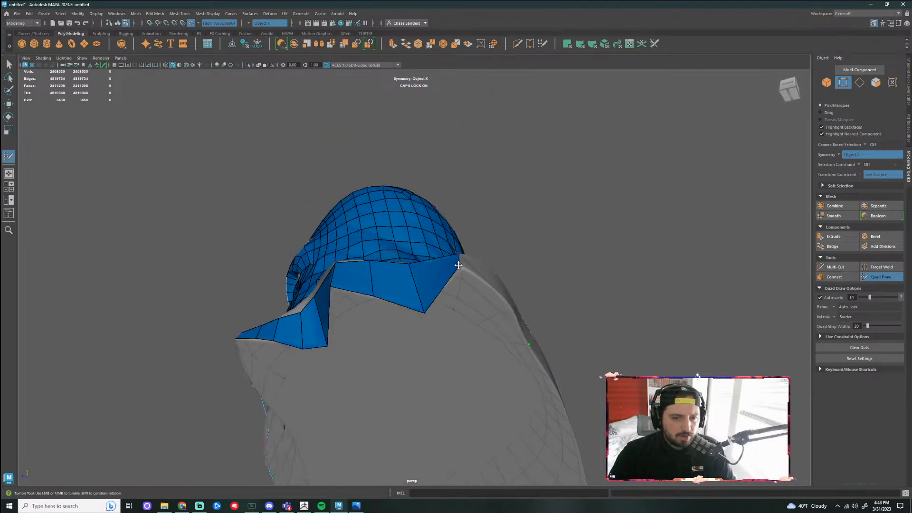
{"action": "left_click_drag", "start_coordinate": [423, 313], "coordinate": [420, 304]}
{"action": "left_click_drag", "start_coordinate": [560, 291], "coordinate": [521, 353], "text": "alt"}
{"action": "left_click", "coordinate": [460, 347], "text": "shift"}
Shift the new bottom-row quad's upper inner vertex slightly toward the shoulder
{"action": "left_click_drag", "start_coordinate": [462, 394], "coordinate": [484, 345], "text": "alt"}
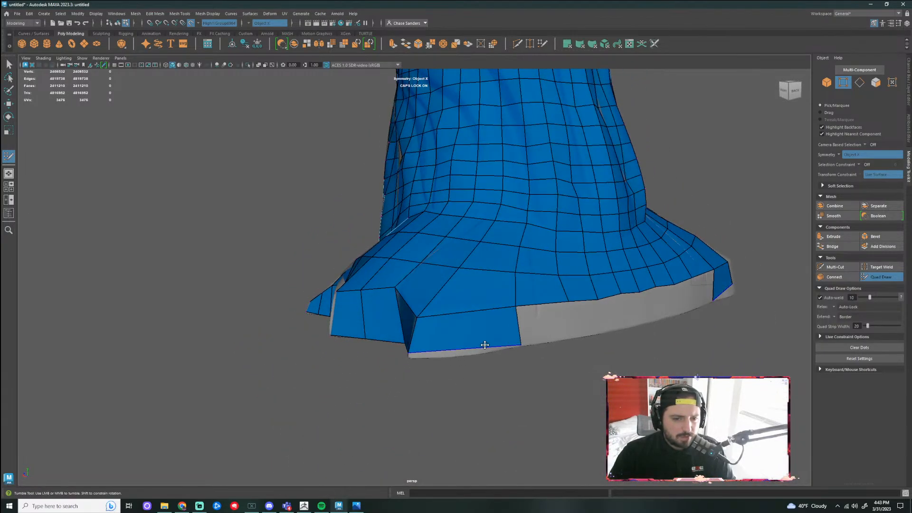
{"action": "mouse_move", "coordinate": [454, 390]}
{"action": "left_mouse_down", "text": "alt"}
{"action": "mouse_move", "coordinate": [494, 381]}
{"action": "mouse_move", "coordinate": [460, 384]}
{"action": "left_mouse_up", "text": "alt"}
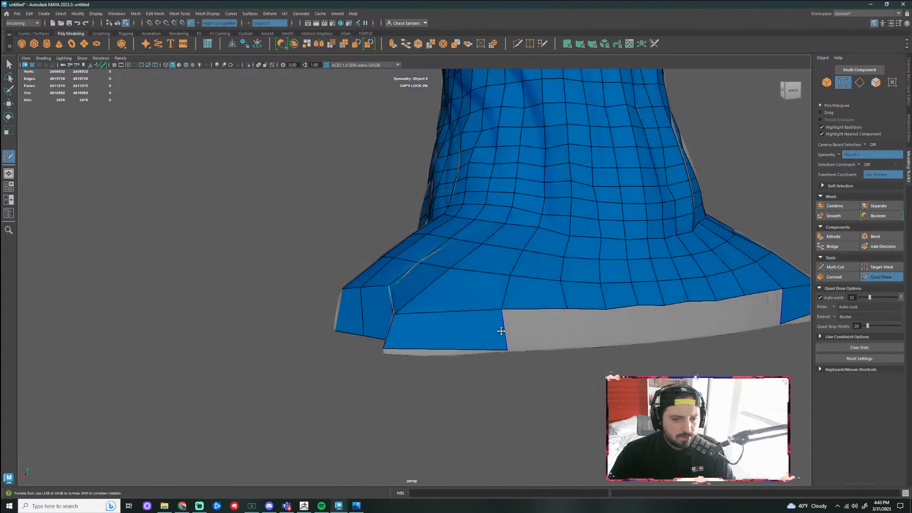
{"action": "left_click_drag", "start_coordinate": [501, 307], "coordinate": [494, 309]}
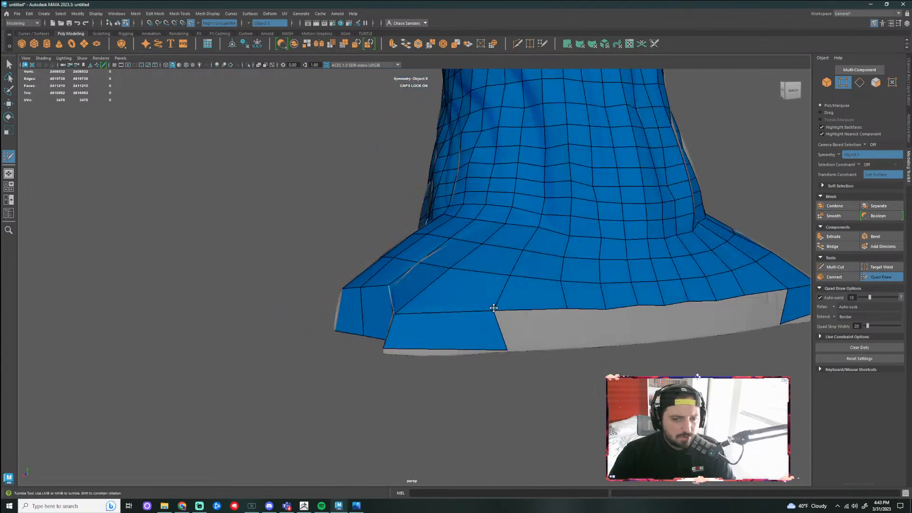
Try inserting an edge loop through the middle of the new bottom-row quad and inspect how it runs over the head
{"action": "left_click", "coordinate": [446, 302], "text": "ctrl"}
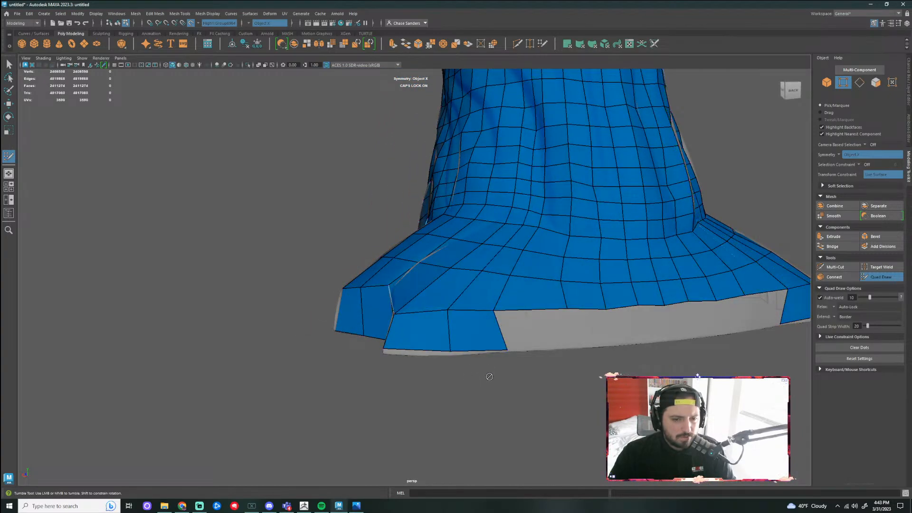
{"action": "left_click_drag", "start_coordinate": [490, 376], "coordinate": [496, 371], "text": "alt"}
{"action": "scroll", "coordinate": [496, 370], "scroll_direction": "down", "scroll_amount": 6}
{"action": "left_click_drag", "start_coordinate": [521, 343], "coordinate": [549, 371], "text": "alt"}
{"action": "middle_click_drag", "start_coordinate": [550, 371], "coordinate": [556, 446], "text": "alt"}
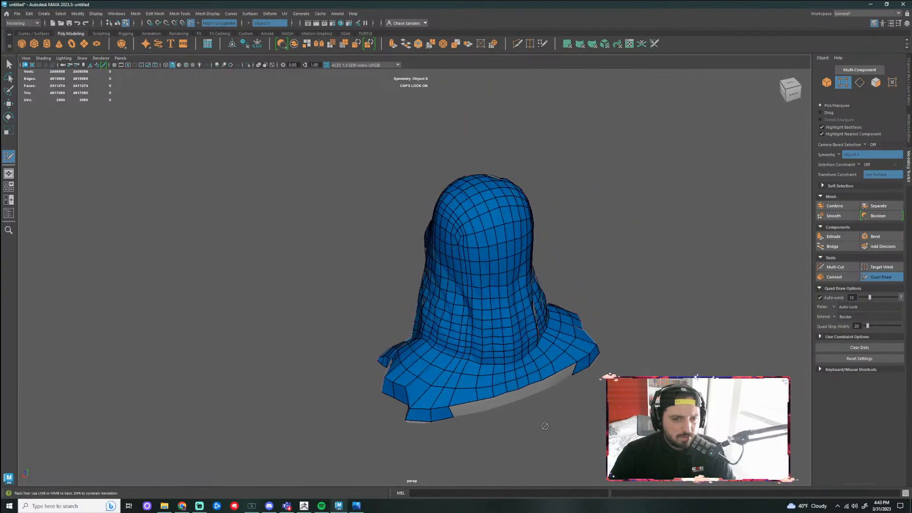
{"action": "left_click_drag", "start_coordinate": [545, 426], "coordinate": [545, 407], "text": "alt"}
{"action": "middle_click_drag", "start_coordinate": [439, 434], "coordinate": [475, 348], "text": "alt"}
{"action": "right_click_drag", "start_coordinate": [475, 348], "coordinate": [497, 350], "text": "alt"}
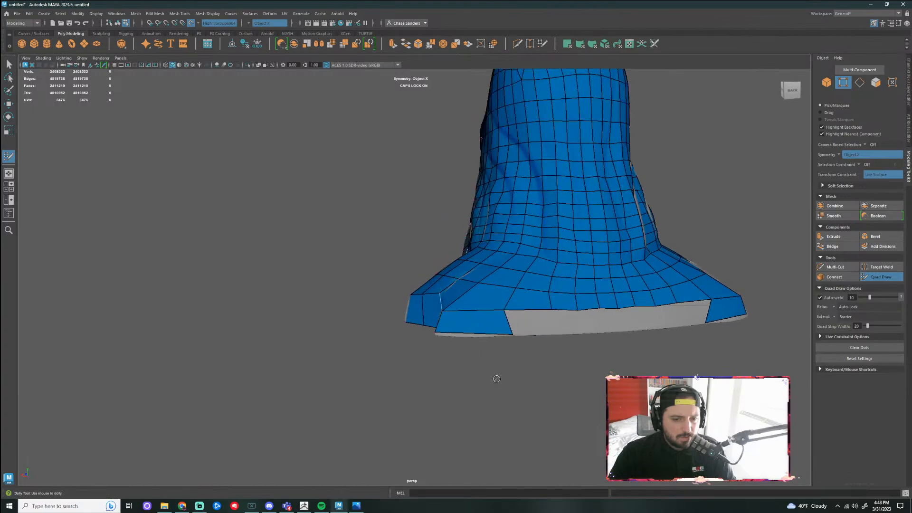
Relax the quads around the lower rear shoulder beside the new bottom-row quad
{"action": "left_click_drag", "start_coordinate": [522, 369], "coordinate": [525, 414], "text": "alt"}
{"action": "mouse_move", "coordinate": [492, 323]}
{"action": "left_mouse_down", "text": "shift"}
{"action": "mouse_move", "coordinate": [464, 364]}
{"action": "mouse_move", "coordinate": [485, 357]}
{"action": "mouse_move", "coordinate": [505, 413]}
{"action": "mouse_move", "coordinate": [470, 366]}
{"action": "left_mouse_up", "text": "shift"}
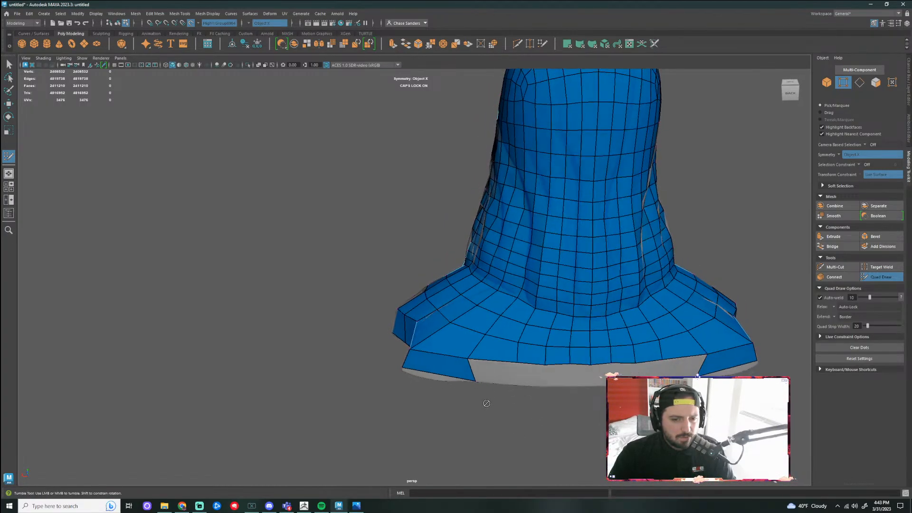
{"action": "middle_click_drag", "start_coordinate": [470, 366], "coordinate": [516, 318], "text": "alt"}
{"action": "mouse_move", "coordinate": [540, 332]}
{"action": "left_mouse_down"}
{"action": "mouse_move", "coordinate": [526, 328]}
{"action": "mouse_move", "coordinate": [542, 341]}
{"action": "mouse_move", "coordinate": [556, 295]}
{"action": "mouse_move", "coordinate": [525, 406]}
{"action": "mouse_move", "coordinate": [534, 394]}
{"action": "left_mouse_up"}
{"action": "left_click_drag", "start_coordinate": [564, 436], "coordinate": [542, 277], "text": "alt"}
{"action": "right_click_drag", "start_coordinate": [500, 211], "coordinate": [523, 187], "text": "alt"}
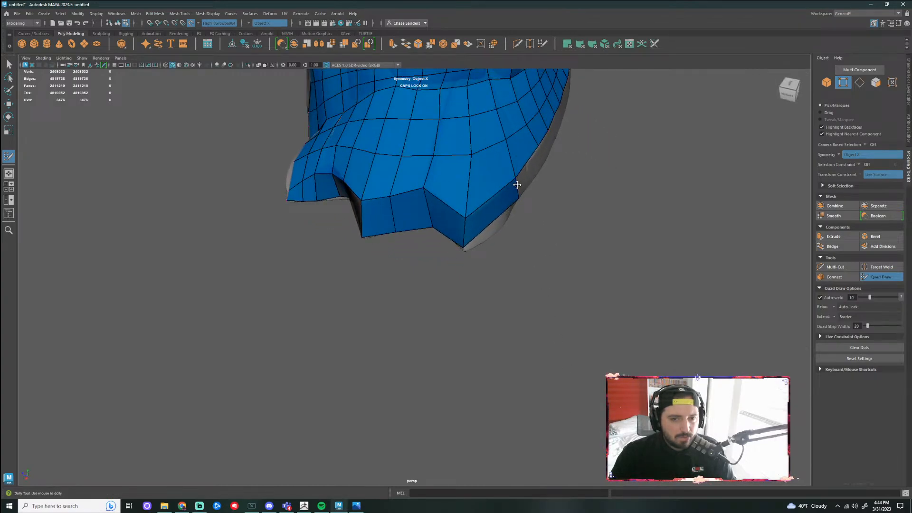
Fill the remaining quads of the back's bottom row from the rear shoulder to the centre line
{"action": "left_click_drag", "start_coordinate": [497, 218], "coordinate": [470, 317], "text": "alt"}
{"action": "left_click", "coordinate": [462, 310], "text": "shift"}
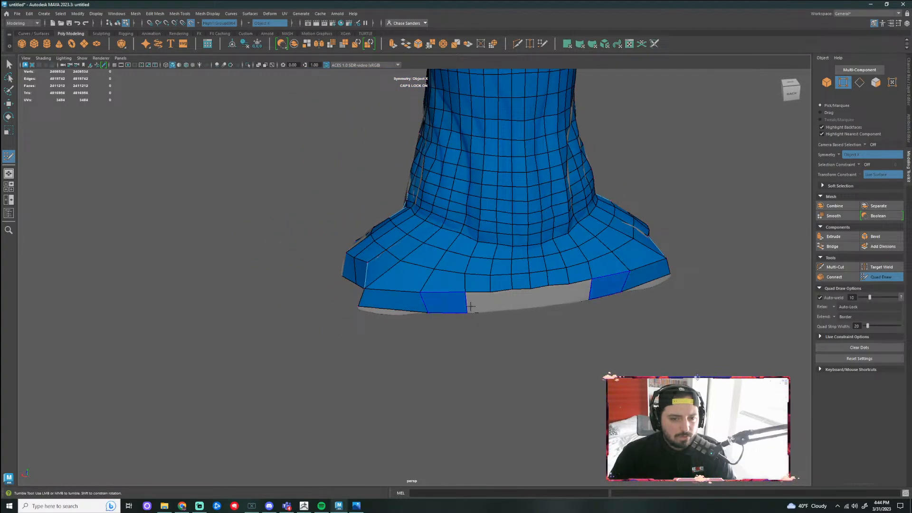
{"action": "left_click_drag", "start_coordinate": [494, 312], "coordinate": [497, 336], "text": "alt"}
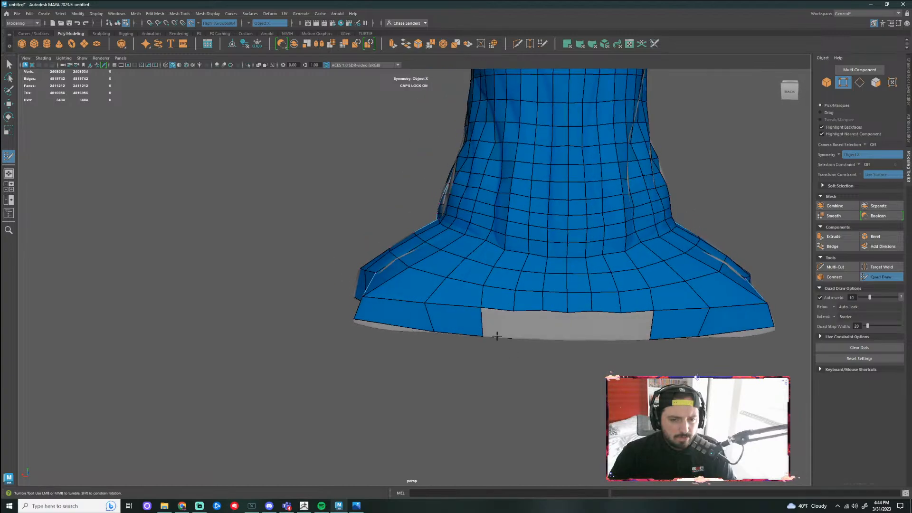
{"action": "left_click", "coordinate": [505, 327], "text": "shift"}
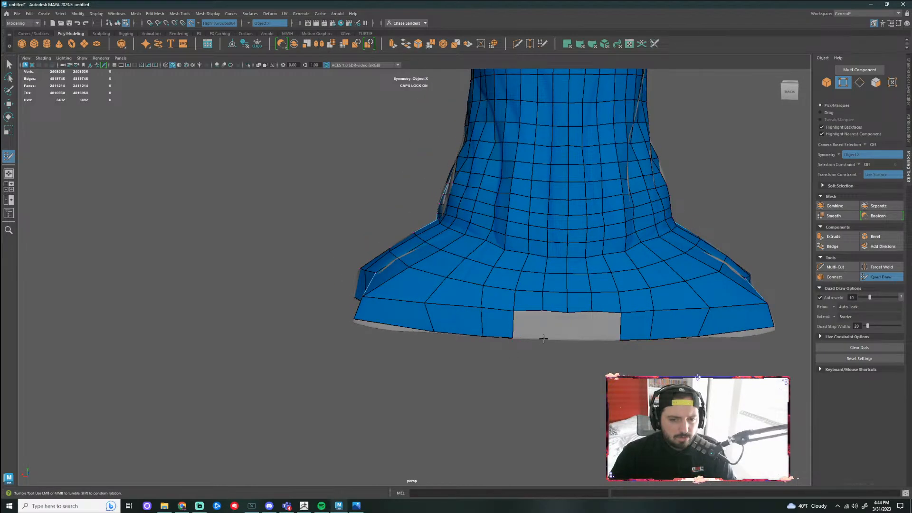
{"action": "left_click", "coordinate": [530, 327], "text": "shift"}
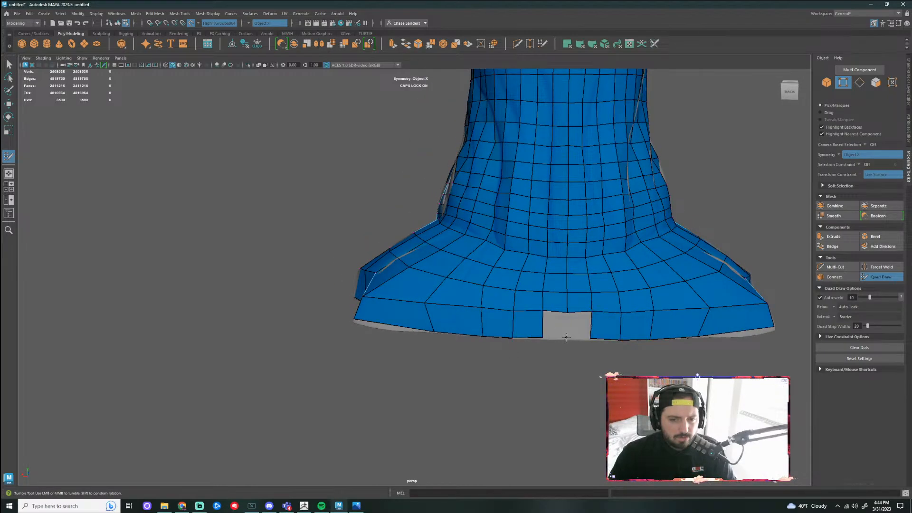
{"action": "left_click", "coordinate": [566, 333], "text": "shift"}
Insert a vertical edge loop through the bottom-row quad beside the rear shoulder corner, running up over the head
{"action": "mouse_move", "coordinate": [567, 332]}
{"action": "left_mouse_down", "text": "alt"}
{"action": "mouse_move", "coordinate": [561, 352]}
{"action": "mouse_move", "coordinate": [580, 359]}
{"action": "mouse_move", "coordinate": [448, 425]}
{"action": "mouse_move", "coordinate": [524, 363]}
{"action": "mouse_move", "coordinate": [505, 387]}
{"action": "mouse_move", "coordinate": [455, 381]}
{"action": "left_mouse_up", "text": "alt"}
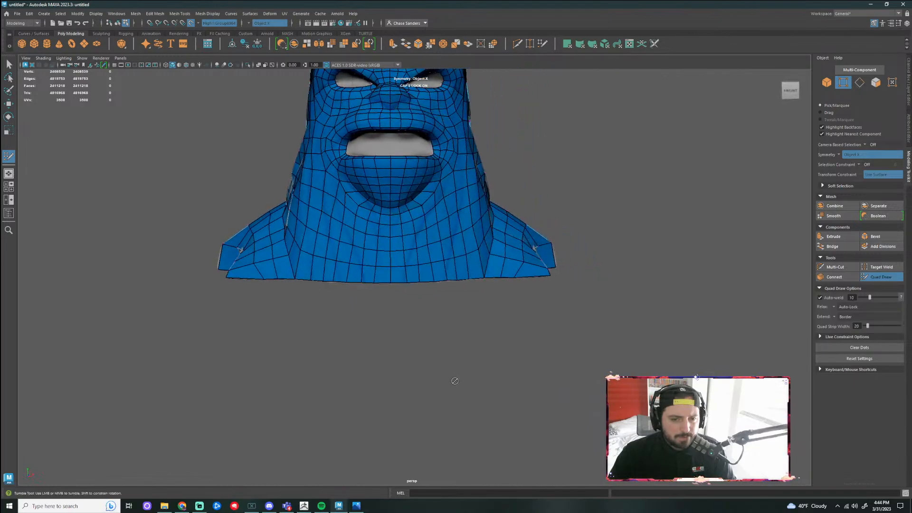
{"action": "scroll", "coordinate": [455, 381], "scroll_direction": "down", "scroll_amount": 3}
{"action": "left_click_drag", "start_coordinate": [500, 332], "coordinate": [298, 360], "text": "alt"}
{"action": "scroll", "coordinate": [349, 360], "scroll_direction": "up", "scroll_amount": 4}
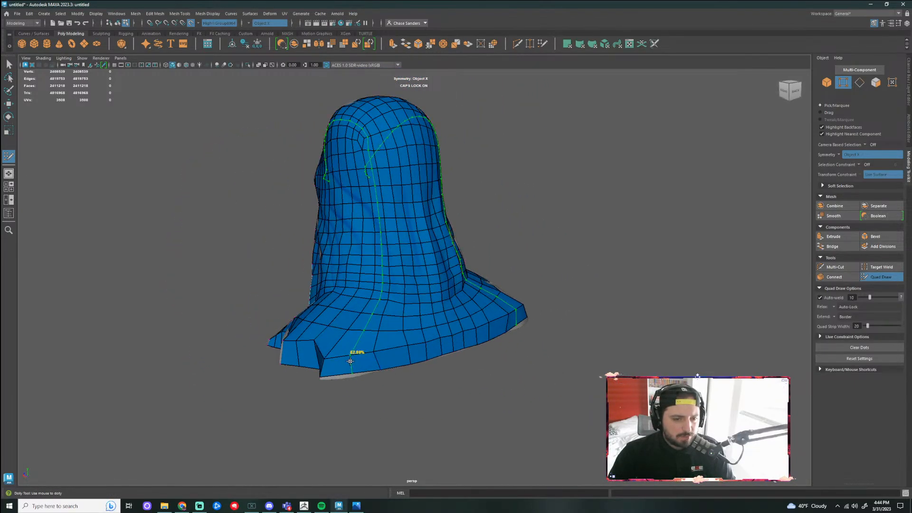
{"action": "left_click", "coordinate": [350, 361], "text": "ctrl"}
Relax the quads over the neck, side, crown and forehead to even out the spacing around the new edge loop
{"action": "left_click_drag", "start_coordinate": [413, 391], "coordinate": [391, 336], "text": "alt"}
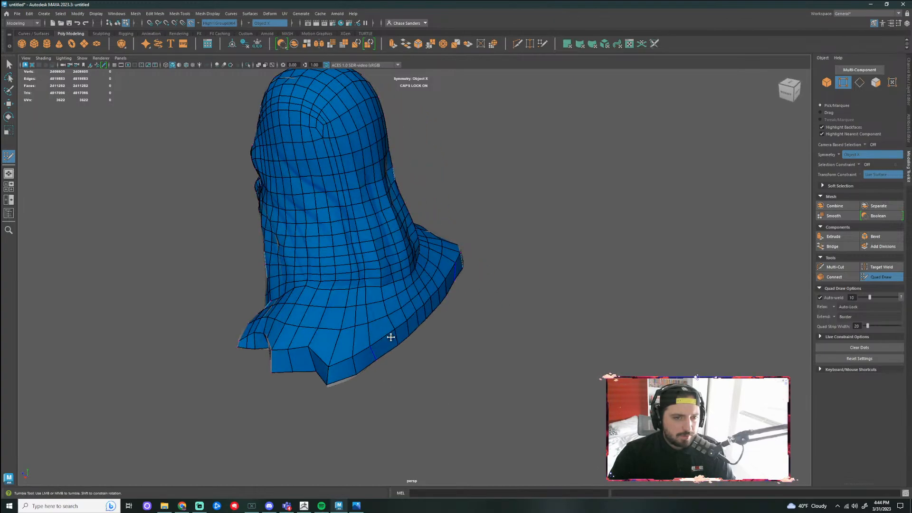
{"action": "middle_click_drag", "start_coordinate": [391, 336], "coordinate": [535, 382], "text": "alt"}
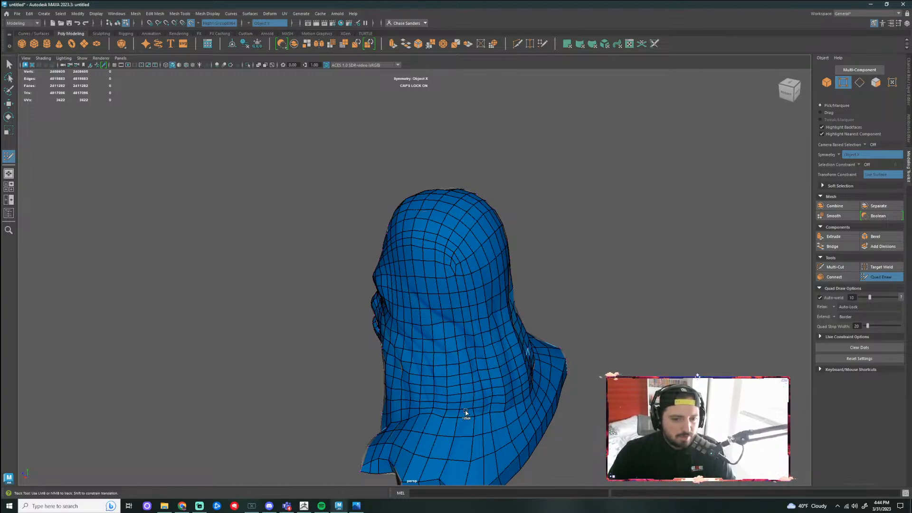
{"action": "mouse_move", "coordinate": [466, 412]}
{"action": "left_mouse_down", "text": "shift"}
{"action": "mouse_move", "coordinate": [493, 422]}
{"action": "mouse_move", "coordinate": [465, 426]}
{"action": "left_mouse_up", "text": "shift"}
{"action": "left_click_drag", "start_coordinate": [546, 408], "coordinate": [633, 343], "text": "alt"}
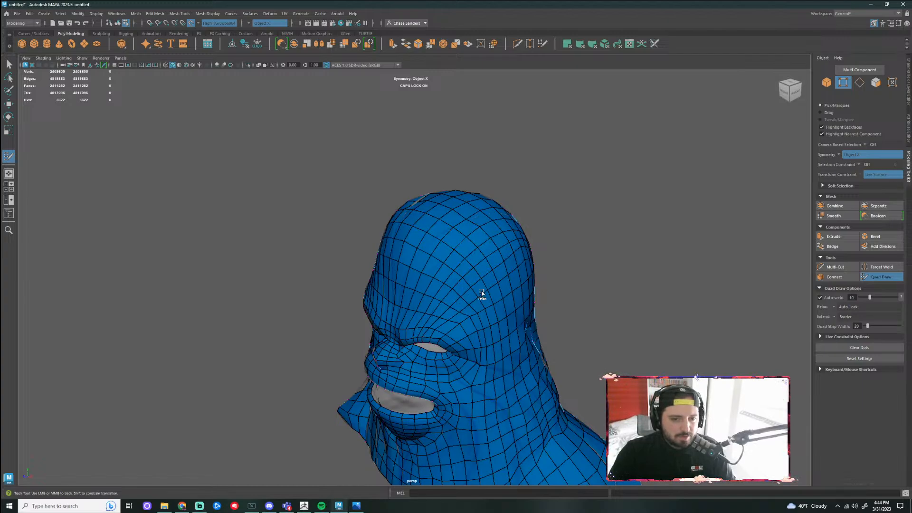
{"action": "left_click_drag", "start_coordinate": [589, 245], "coordinate": [529, 287], "text": "alt"}
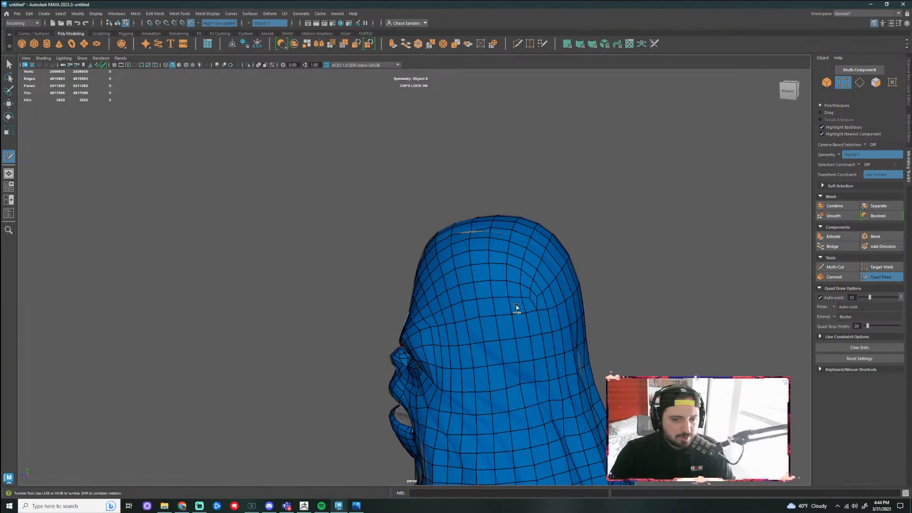
{"action": "left_click_drag", "start_coordinate": [571, 393], "coordinate": [499, 327], "text": "alt"}
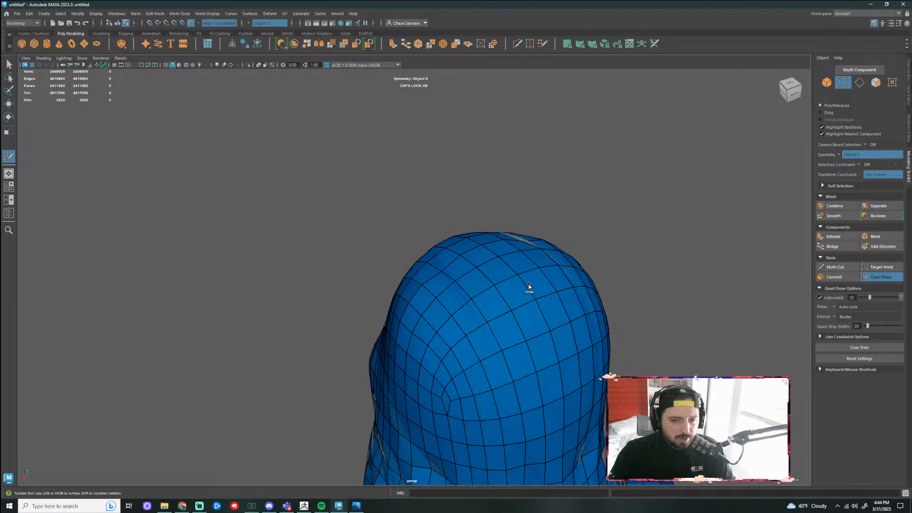
{"action": "left_click_drag", "start_coordinate": [646, 323], "coordinate": [614, 345], "text": "alt"}
{"action": "middle_click_drag", "start_coordinate": [614, 345], "coordinate": [534, 320], "text": "alt"}
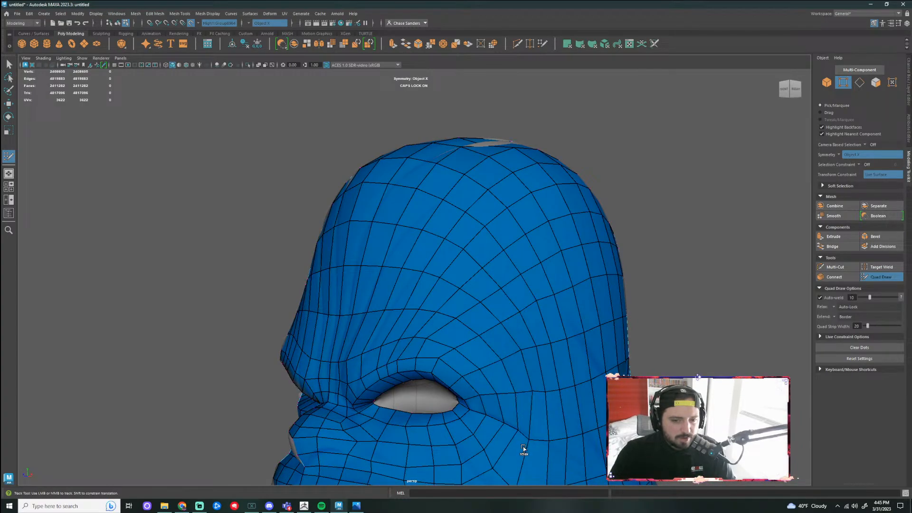
Examine the edge flow around the eye, mouth, neck and front shoulder down to the bottom edge
{"action": "middle_click_drag", "start_coordinate": [589, 428], "coordinate": [569, 295], "text": "alt"}
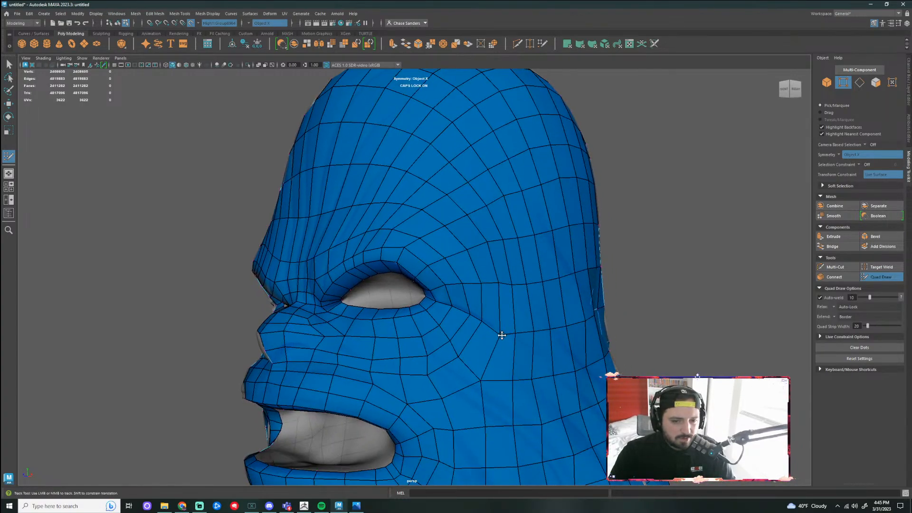
{"action": "right_click_drag", "start_coordinate": [485, 373], "coordinate": [551, 364], "text": "alt"}
{"action": "left_click_drag", "start_coordinate": [551, 363], "coordinate": [522, 380], "text": "alt"}
{"action": "middle_click_drag", "start_coordinate": [523, 380], "coordinate": [501, 376], "text": "alt"}
{"action": "mouse_move", "coordinate": [501, 376]}
{"action": "left_mouse_down", "text": "alt"}
{"action": "mouse_move", "coordinate": [444, 361]}
{"action": "mouse_move", "coordinate": [484, 373]}
{"action": "mouse_move", "coordinate": [491, 386]}
{"action": "left_mouse_up", "text": "alt"}
{"action": "right_click_drag", "start_coordinate": [491, 386], "coordinate": [437, 407], "text": "alt"}
{"action": "left_click_drag", "start_coordinate": [438, 406], "coordinate": [482, 358], "text": "alt"}
{"action": "right_click_drag", "start_coordinate": [483, 358], "coordinate": [466, 380], "text": "alt"}
{"action": "left_click_drag", "start_coordinate": [466, 380], "coordinate": [565, 379], "text": "alt"}
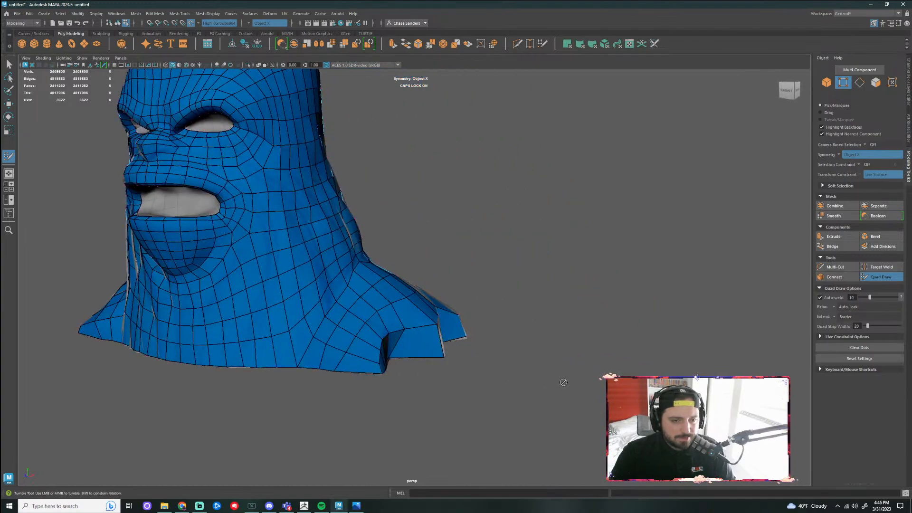
{"action": "left_click_drag", "start_coordinate": [435, 369], "coordinate": [428, 417], "text": "alt"}
{"action": "left_click_drag", "start_coordinate": [364, 431], "coordinate": [371, 414], "text": "alt"}
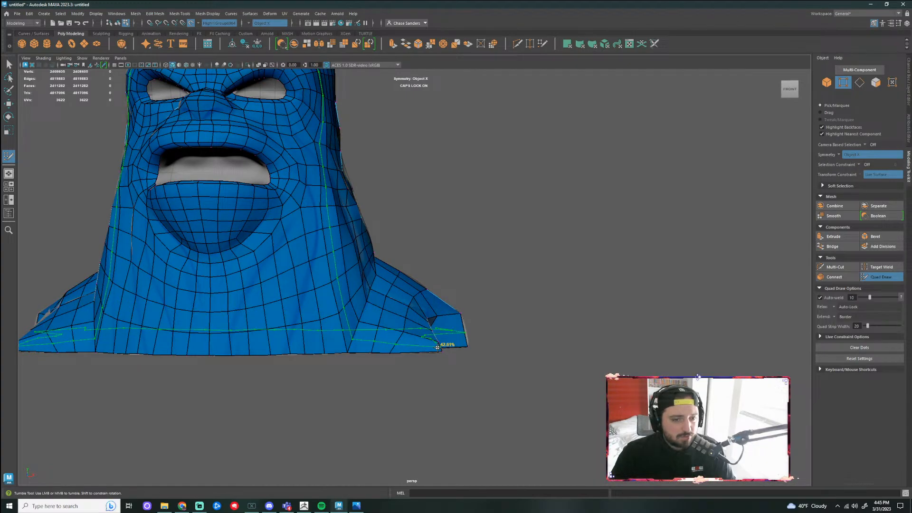
{"action": "left_click_drag", "start_coordinate": [451, 386], "coordinate": [403, 401], "text": "alt"}
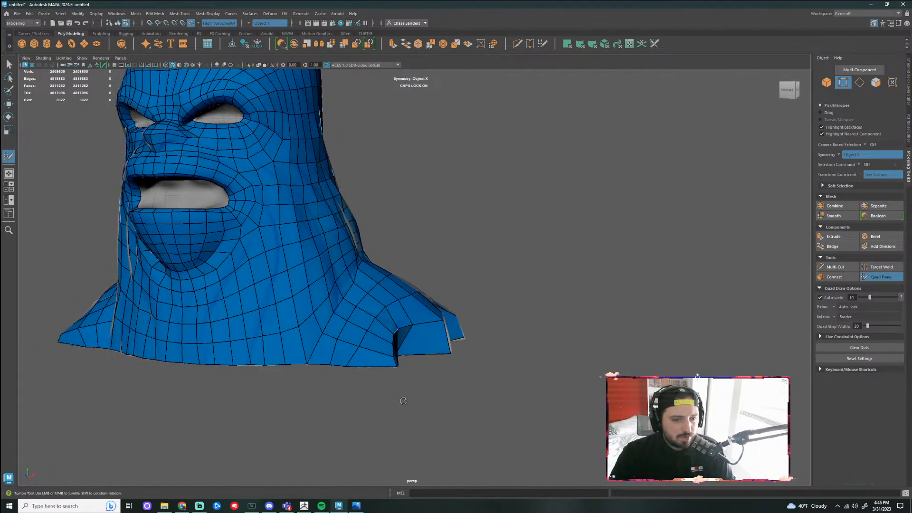
{"action": "right_click_drag", "start_coordinate": [404, 401], "coordinate": [355, 414], "text": "alt"}
{"action": "middle_click_drag", "start_coordinate": [330, 434], "coordinate": [469, 371], "text": "alt"}
{"action": "left_click_drag", "start_coordinate": [519, 268], "coordinate": [540, 375], "text": "alt"}
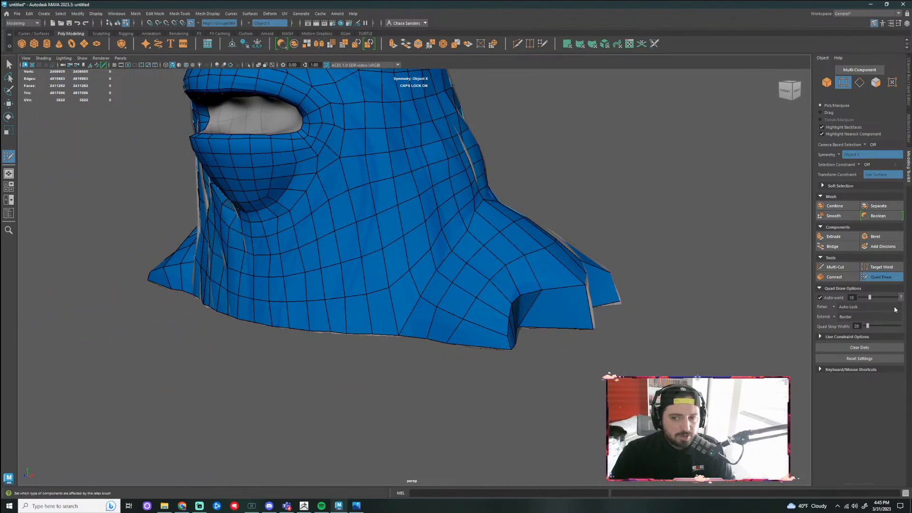
Cut a new horizontal edge with Multi-Cut from the front shoulder vertex, around the shoulder and along the back's bottom row
{"action": "left_click", "coordinate": [835, 267]}
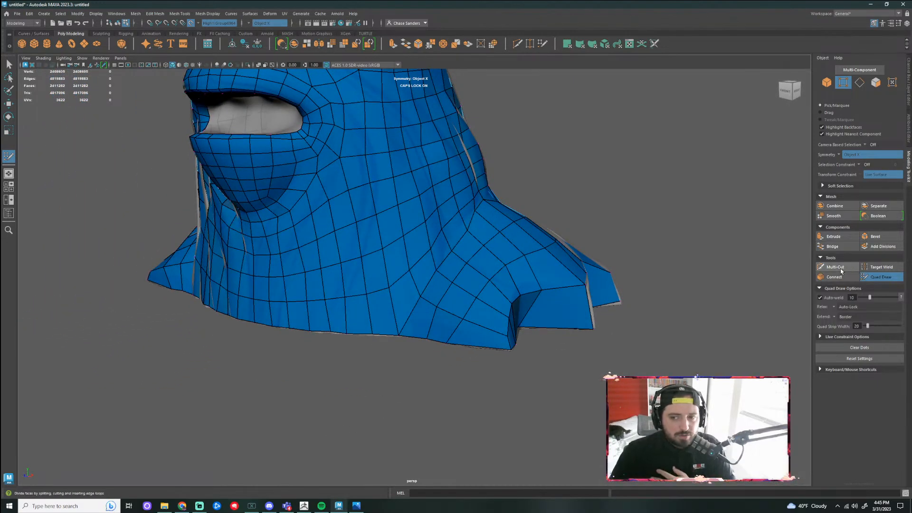
{"action": "left_click", "coordinate": [421, 297]}
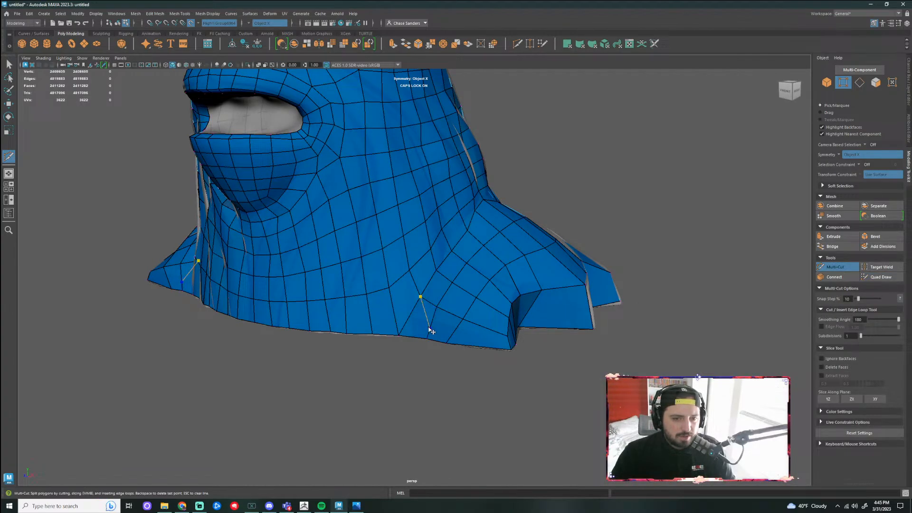
{"action": "left_click_drag", "start_coordinate": [454, 335], "coordinate": [475, 345], "text": "alt"}
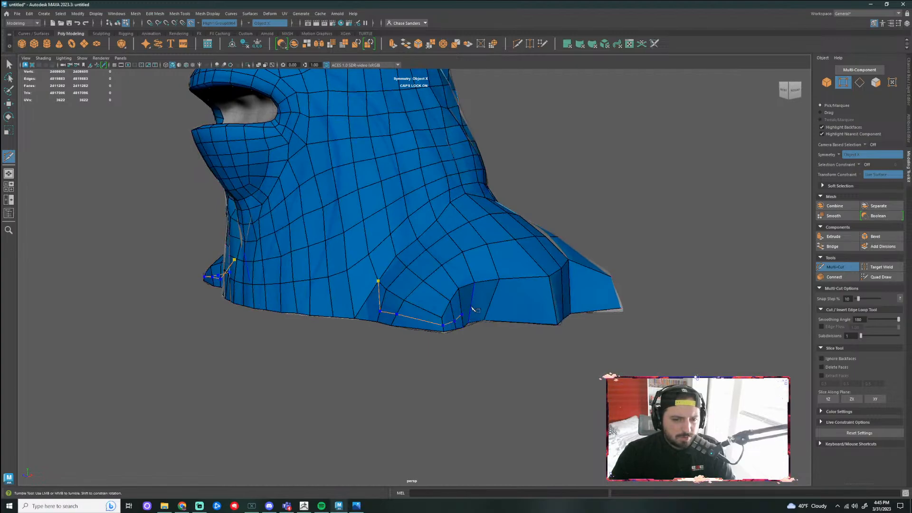
{"action": "left_click_drag", "start_coordinate": [494, 309], "coordinate": [438, 336], "text": "alt"}
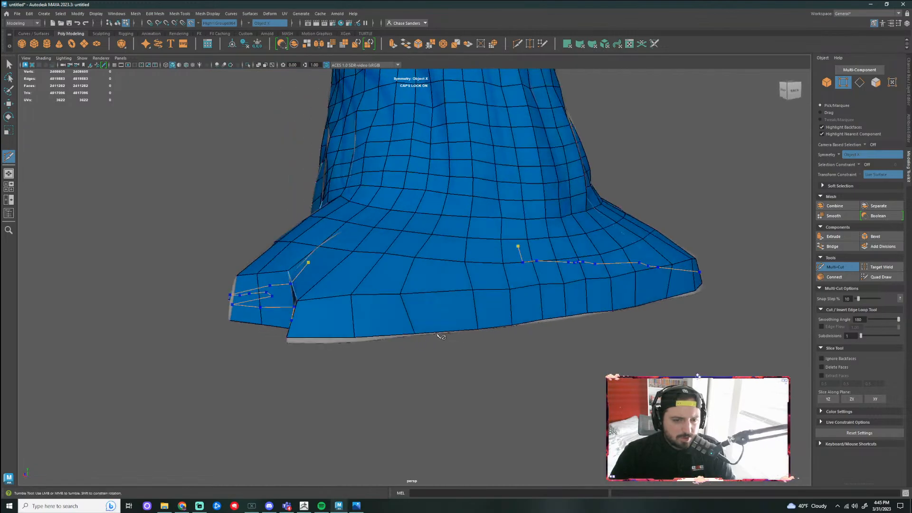
{"action": "left_click", "coordinate": [353, 322]}
{"action": "left_click", "coordinate": [410, 321]}
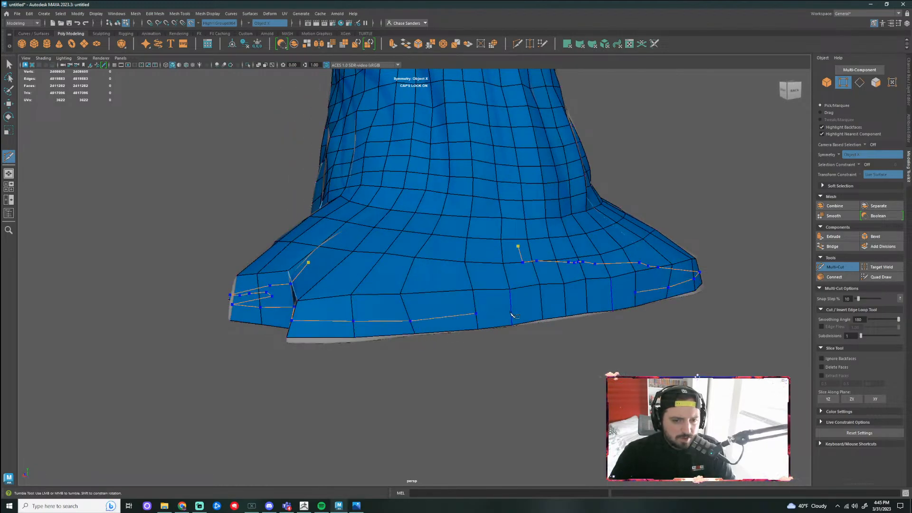
{"action": "left_click", "coordinate": [541, 314]}
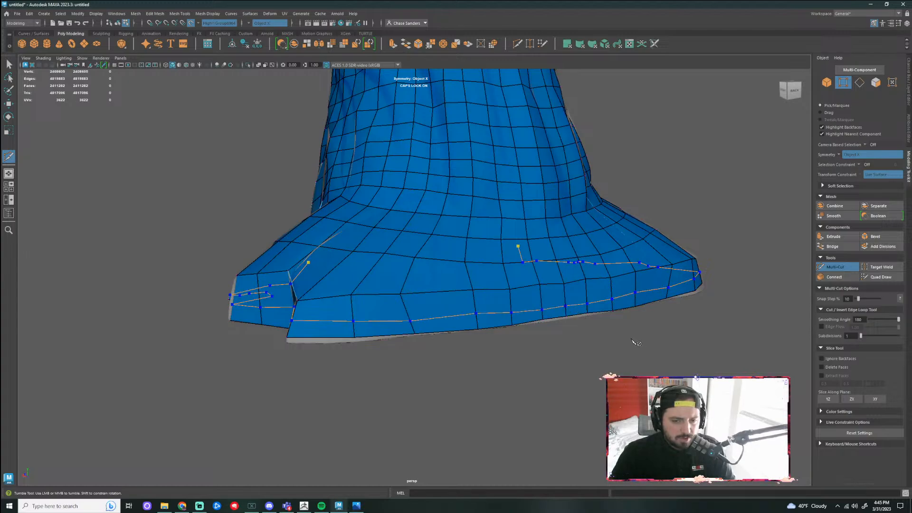
{"action": "key", "text": "Return"}
Relax the cut bottom rows on the back with Quad Draw and nudge a vertex just above them toward the centre
{"action": "left_click", "coordinate": [882, 277]}
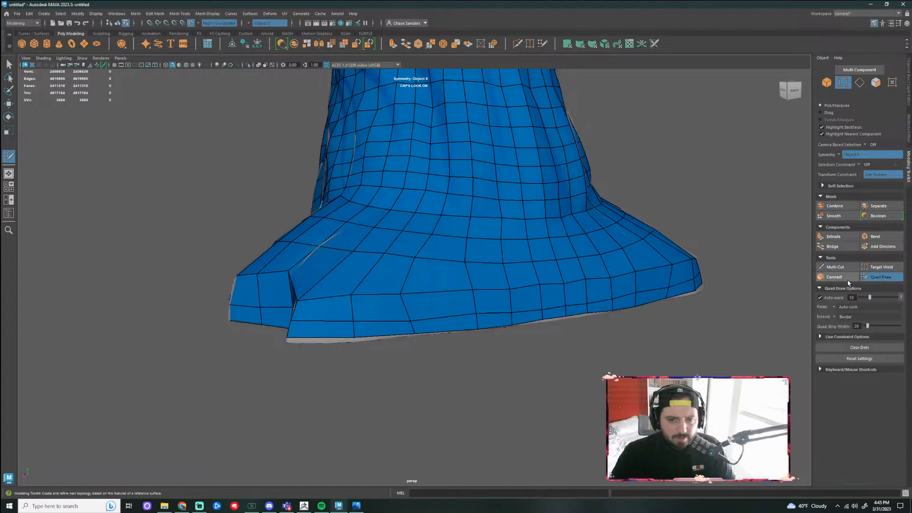
{"action": "mouse_move", "coordinate": [349, 320]}
{"action": "left_mouse_down", "text": "shift"}
{"action": "mouse_move", "coordinate": [338, 315]}
{"action": "mouse_move", "coordinate": [481, 320]}
{"action": "mouse_move", "coordinate": [629, 304]}
{"action": "mouse_move", "coordinate": [426, 308]}
{"action": "mouse_move", "coordinate": [414, 294]}
{"action": "left_mouse_up", "text": "shift"}
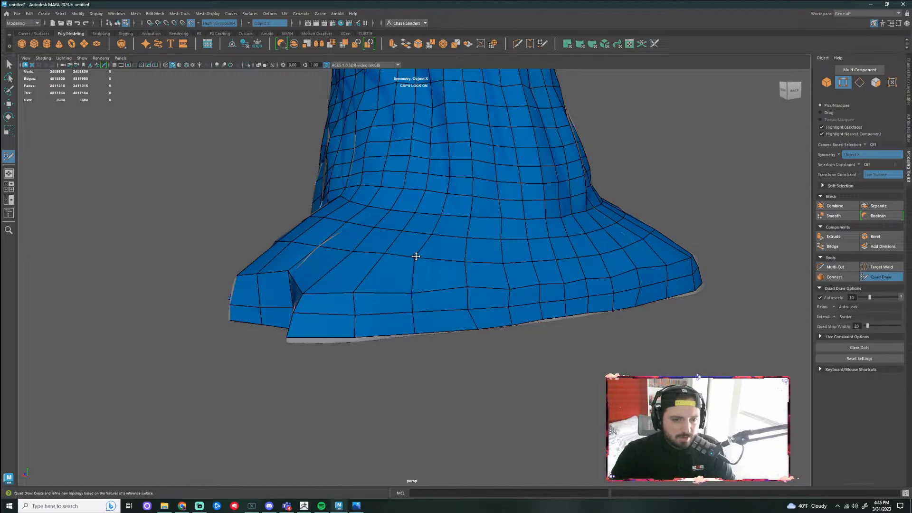
{"action": "left_click_drag", "start_coordinate": [416, 257], "coordinate": [423, 259]}
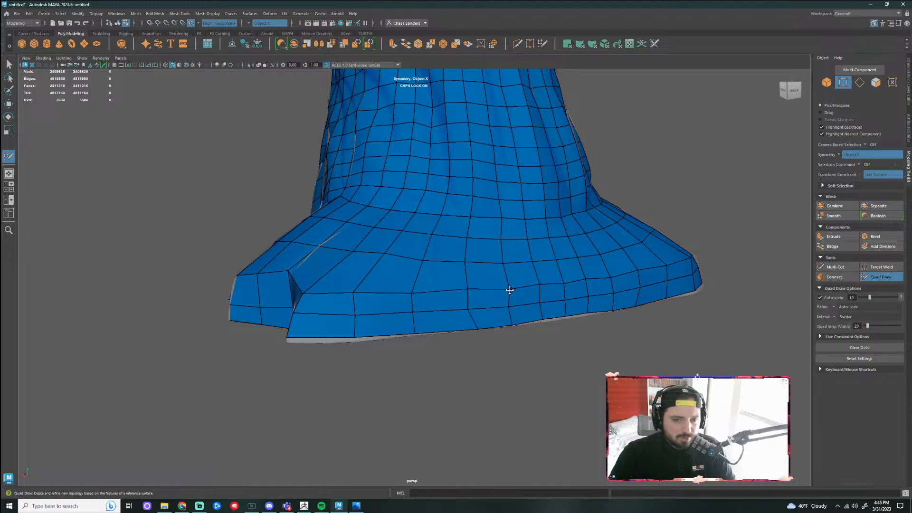
Relax the quads around the front shoulder corner where the new horizontal cut begins
{"action": "left_click_drag", "start_coordinate": [377, 318], "coordinate": [440, 336], "text": "alt"}
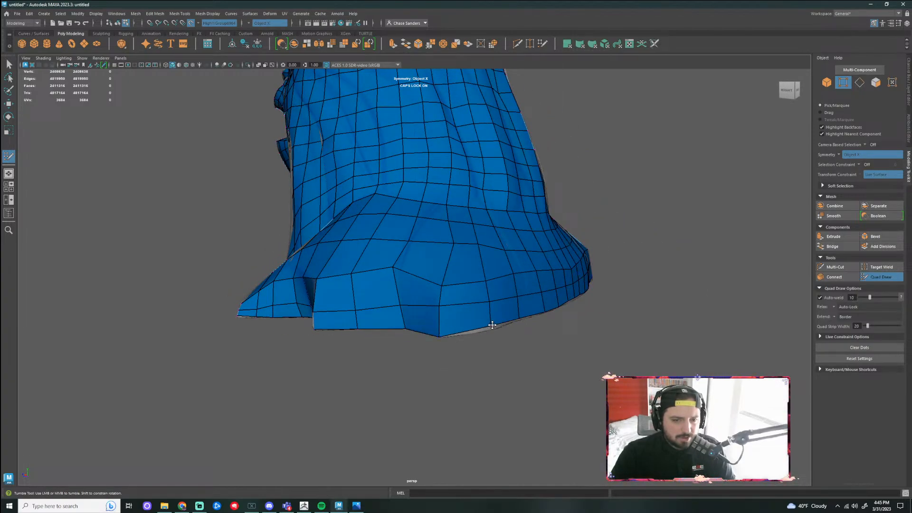
{"action": "left_click_drag", "start_coordinate": [476, 383], "coordinate": [484, 375], "text": "alt"}
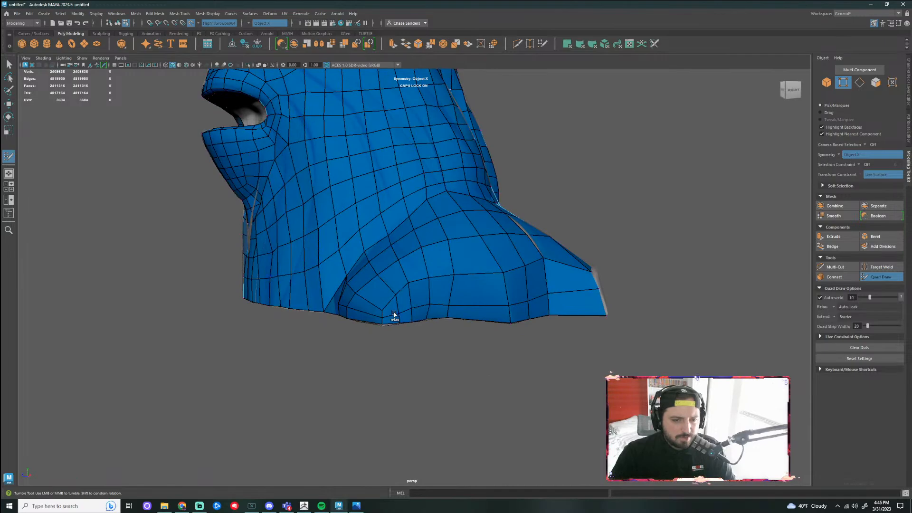
{"action": "left_click_drag", "start_coordinate": [355, 327], "coordinate": [528, 337], "text": "alt"}
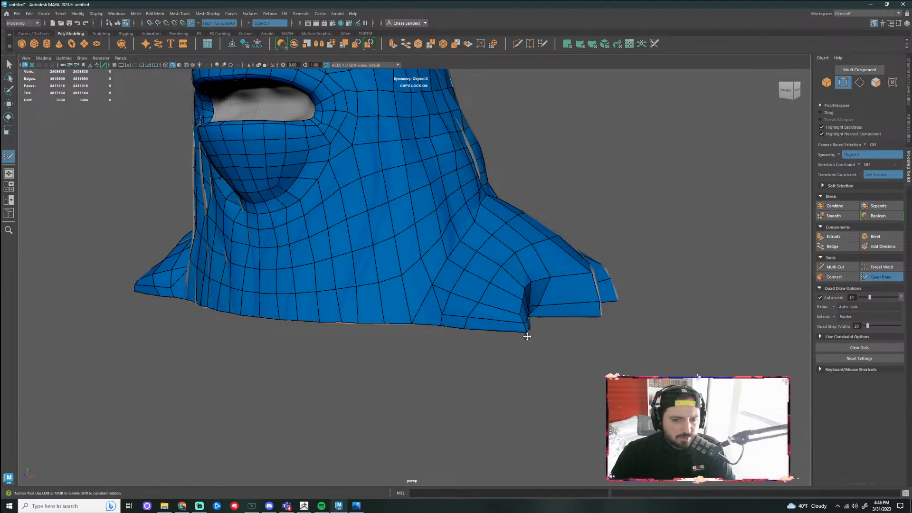
{"action": "left_click_drag", "start_coordinate": [437, 296], "coordinate": [445, 305], "text": "shift"}
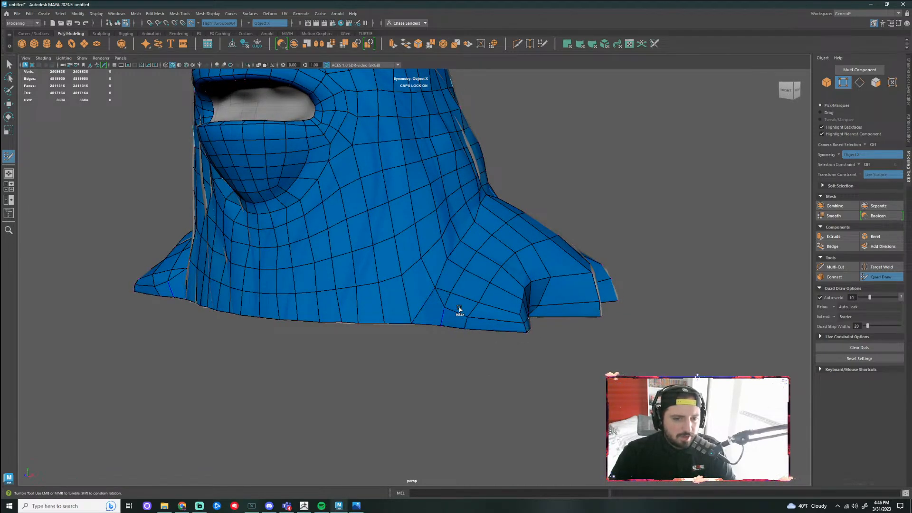
Relax the opposite front shoulder's lower quads and the neighbouring neck base down to the bottom edge
{"action": "left_click_drag", "start_coordinate": [444, 370], "coordinate": [433, 391], "text": "alt"}
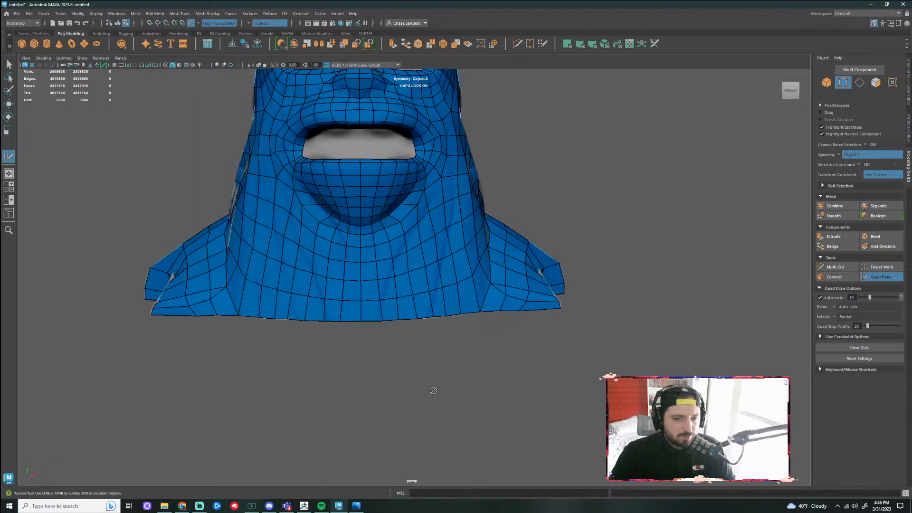
{"action": "left_click_drag", "start_coordinate": [216, 311], "coordinate": [185, 312], "text": "shift"}
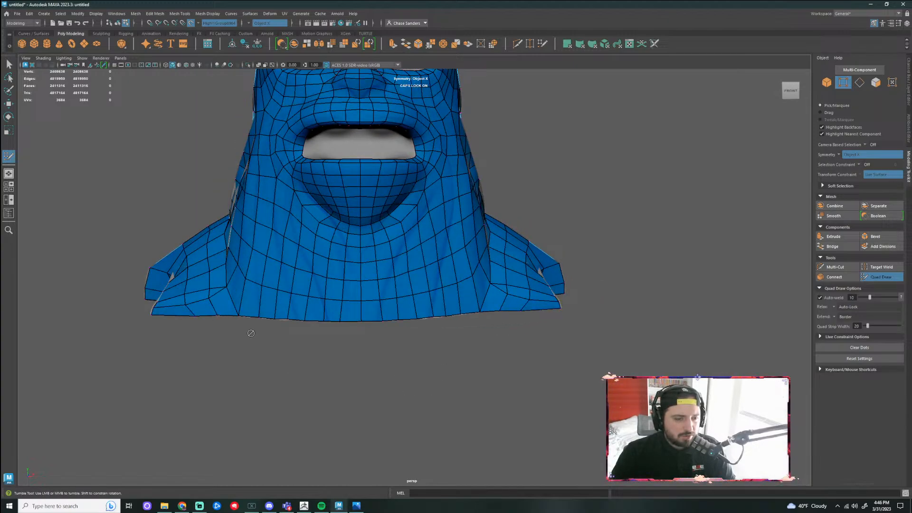
{"action": "left_click_drag", "start_coordinate": [217, 340], "coordinate": [344, 418], "text": "alt"}
{"action": "mouse_move", "coordinate": [295, 291]}
{"action": "left_mouse_down", "text": "shift"}
{"action": "mouse_move", "coordinate": [303, 302]}
{"action": "mouse_move", "coordinate": [295, 353]}
{"action": "left_mouse_up", "text": "shift"}
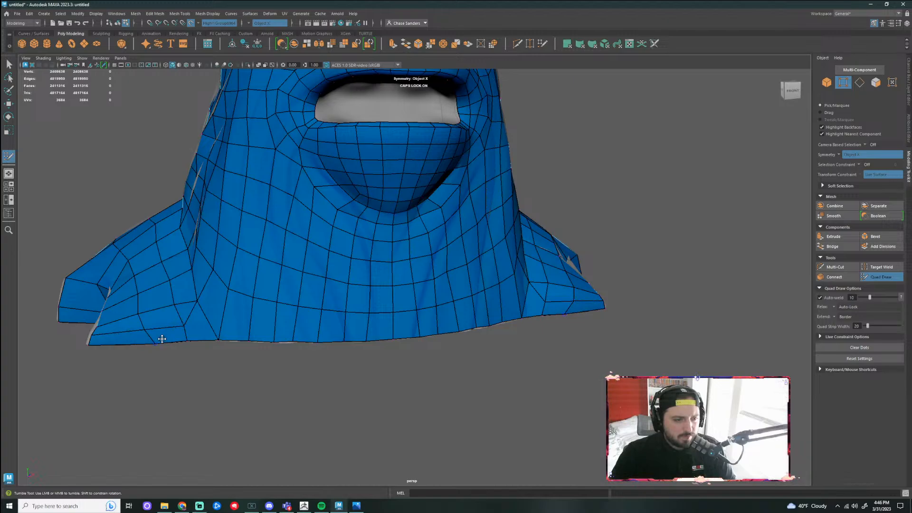
{"action": "left_click_drag", "start_coordinate": [161, 339], "coordinate": [147, 269], "text": "alt"}
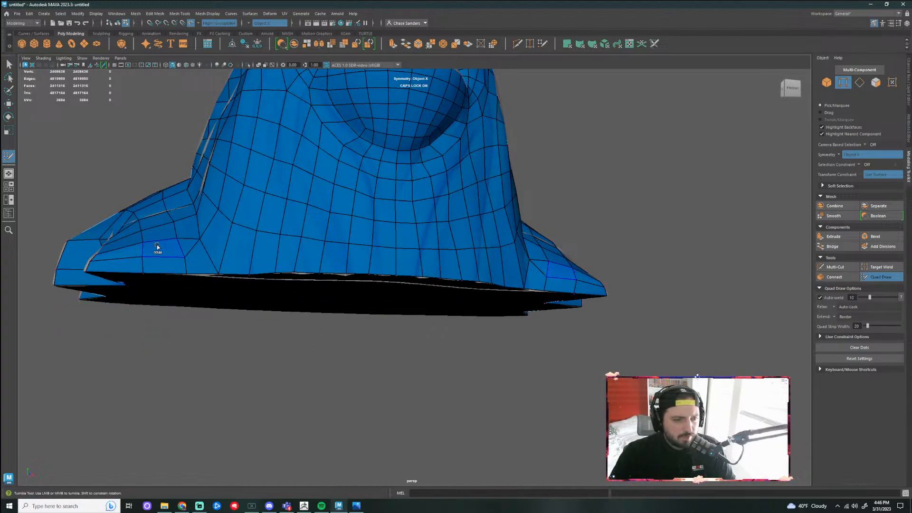
{"action": "left_click_drag", "start_coordinate": [163, 278], "coordinate": [183, 306], "text": "alt"}
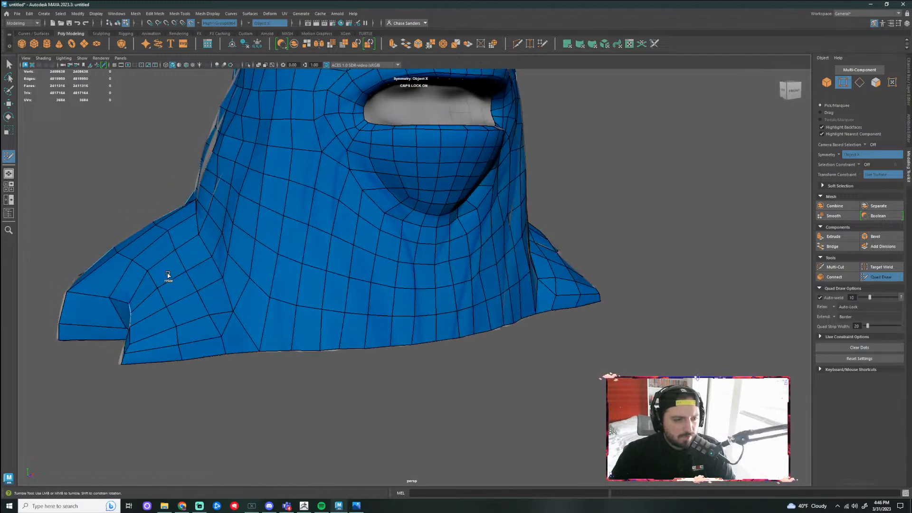
Relax the quads at both rear shoulder corners along the back's bottom rows
{"action": "left_click_drag", "start_coordinate": [277, 397], "coordinate": [297, 392], "text": "alt"}
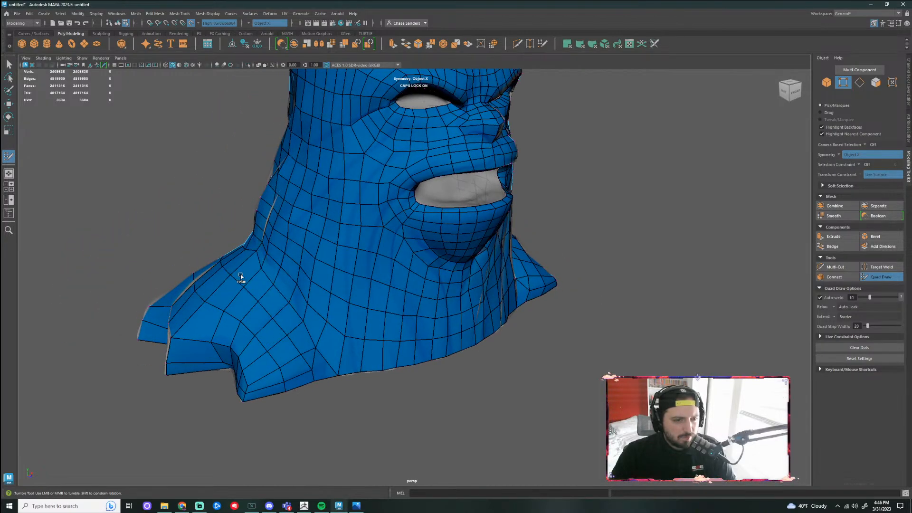
{"action": "left_click_drag", "start_coordinate": [230, 306], "coordinate": [566, 300], "text": "alt"}
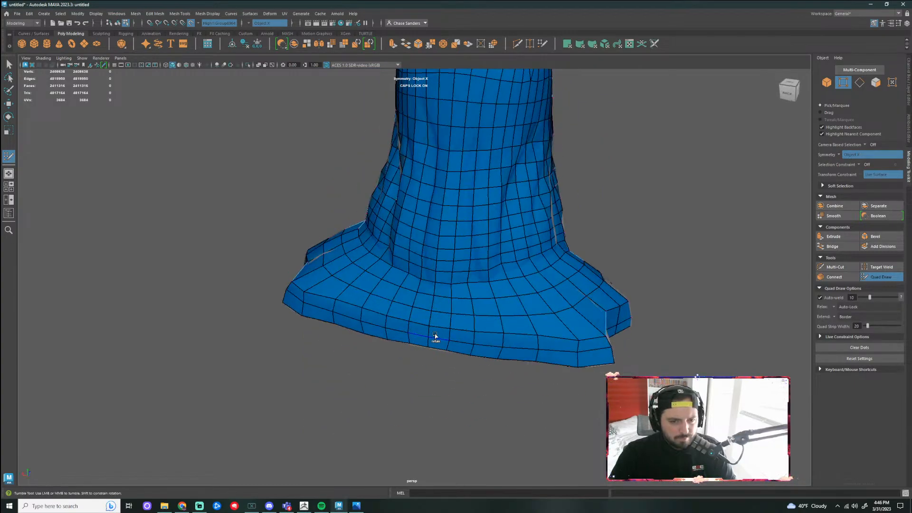
{"action": "left_click_drag", "start_coordinate": [309, 300], "coordinate": [348, 314], "text": "shift"}
{"action": "left_click_drag", "start_coordinate": [581, 339], "coordinate": [589, 338], "text": "shift"}
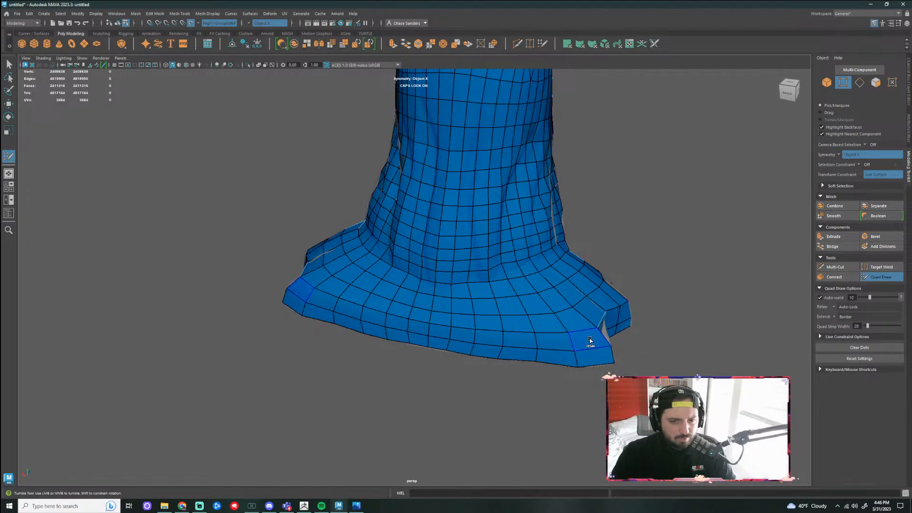
Insert an edge loop through the lower row of quads around the shoulder and back
{"action": "left_click_drag", "start_coordinate": [707, 319], "coordinate": [545, 379], "text": "alt"}
{"action": "scroll", "coordinate": [532, 373], "scroll_direction": "up", "scroll_amount": 1}
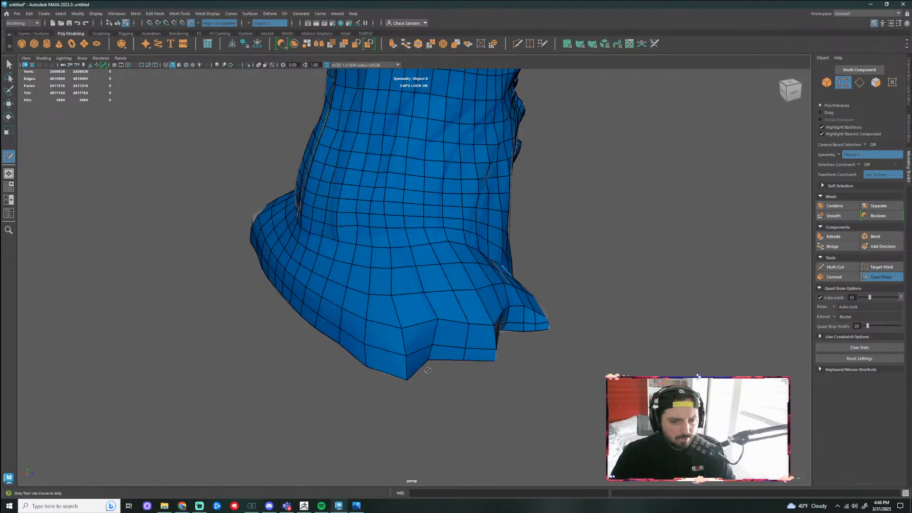
{"action": "left_click", "coordinate": [411, 341], "text": "ctrl"}
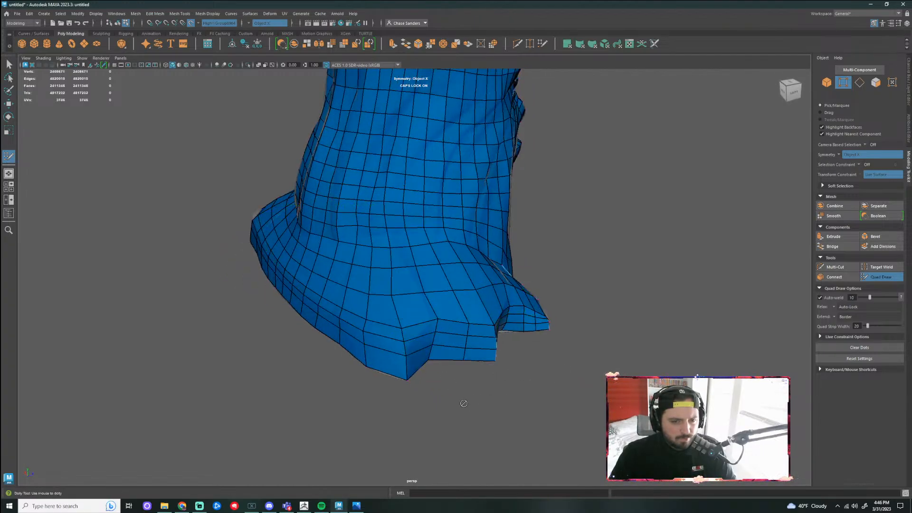
Relax the shoulder's side quads around the new edge loop and undo the last vertex tweak
{"action": "mouse_move", "coordinate": [464, 403]}
{"action": "left_mouse_down", "text": "alt"}
{"action": "mouse_move", "coordinate": [525, 401]}
{"action": "mouse_move", "coordinate": [489, 342]}
{"action": "mouse_move", "coordinate": [262, 322]}
{"action": "mouse_move", "coordinate": [153, 291]}
{"action": "mouse_move", "coordinate": [385, 304]}
{"action": "mouse_move", "coordinate": [471, 304]}
{"action": "mouse_move", "coordinate": [505, 291]}
{"action": "left_mouse_up", "text": "alt"}
{"action": "left_click_drag", "start_coordinate": [603, 327], "coordinate": [536, 326], "text": "alt"}
{"action": "mouse_move", "coordinate": [425, 328]}
{"action": "left_mouse_down", "text": "shift"}
{"action": "mouse_move", "coordinate": [345, 341]}
{"action": "mouse_move", "coordinate": [179, 285]}
{"action": "mouse_move", "coordinate": [320, 312]}
{"action": "mouse_move", "coordinate": [301, 348]}
{"action": "mouse_move", "coordinate": [249, 361]}
{"action": "mouse_move", "coordinate": [336, 393]}
{"action": "left_mouse_up", "text": "shift"}
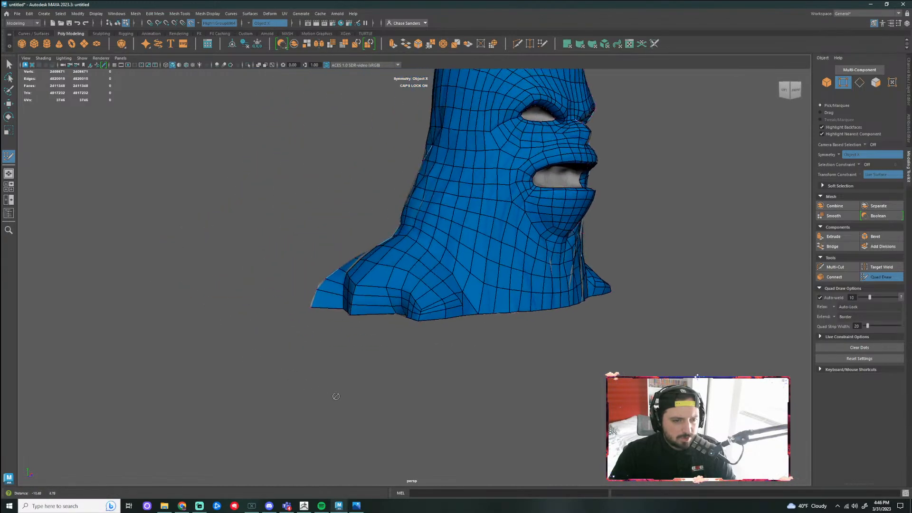
{"action": "right_click_drag", "start_coordinate": [336, 393], "coordinate": [462, 350], "text": "alt"}
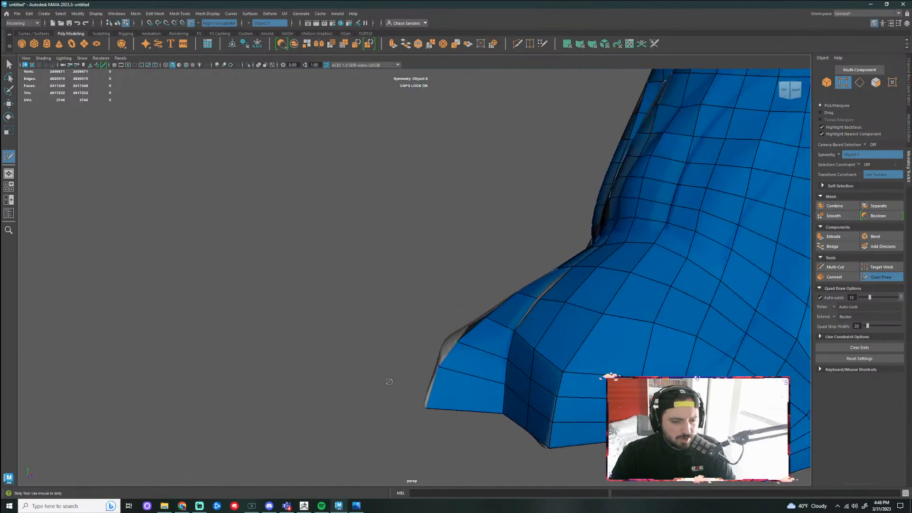
{"action": "left_click_drag", "start_coordinate": [389, 381], "coordinate": [434, 288], "text": "alt"}
{"action": "key", "text": "ctrl+z"}
{"action": "left_click_drag", "start_coordinate": [397, 329], "coordinate": [501, 313], "text": "alt"}
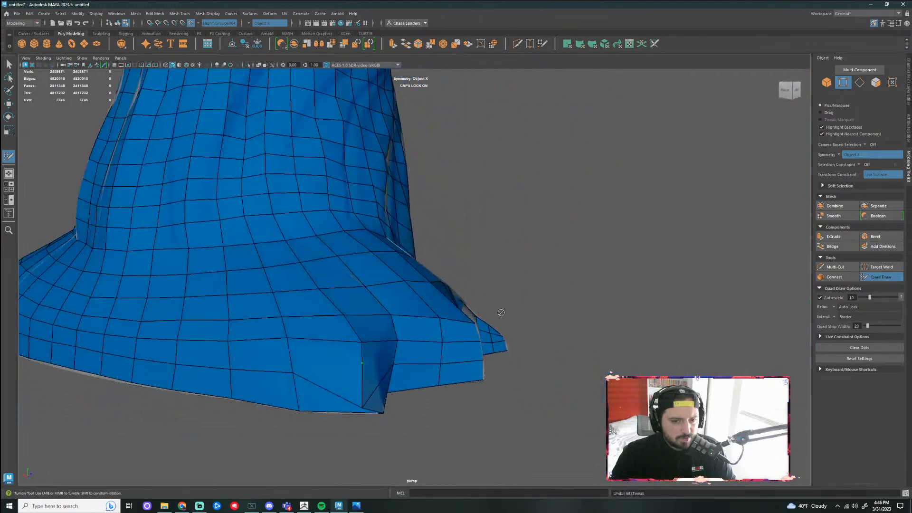
Undo the last tweak and move the rear shoulder corner vertices down toward the bottom edge
{"action": "left_click_drag", "start_coordinate": [494, 407], "coordinate": [454, 422], "text": "alt"}
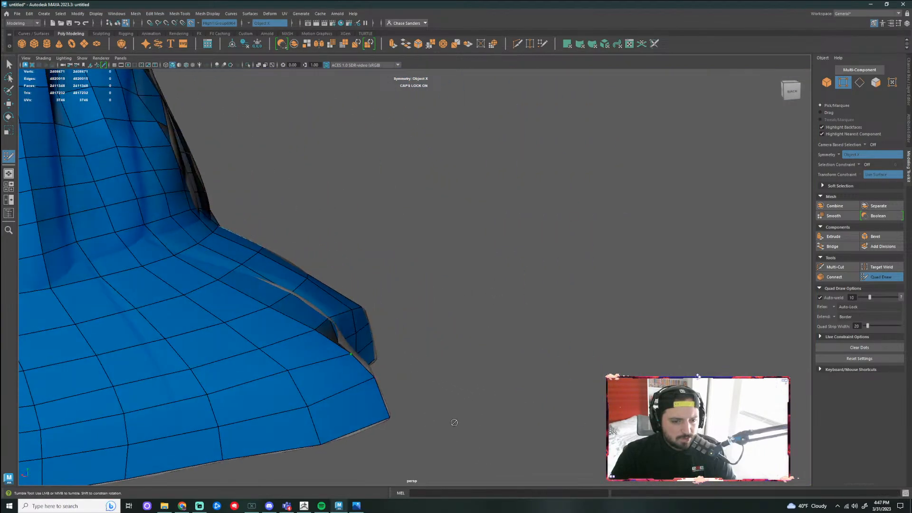
{"action": "left_click_drag", "start_coordinate": [421, 358], "coordinate": [427, 404], "text": "alt"}
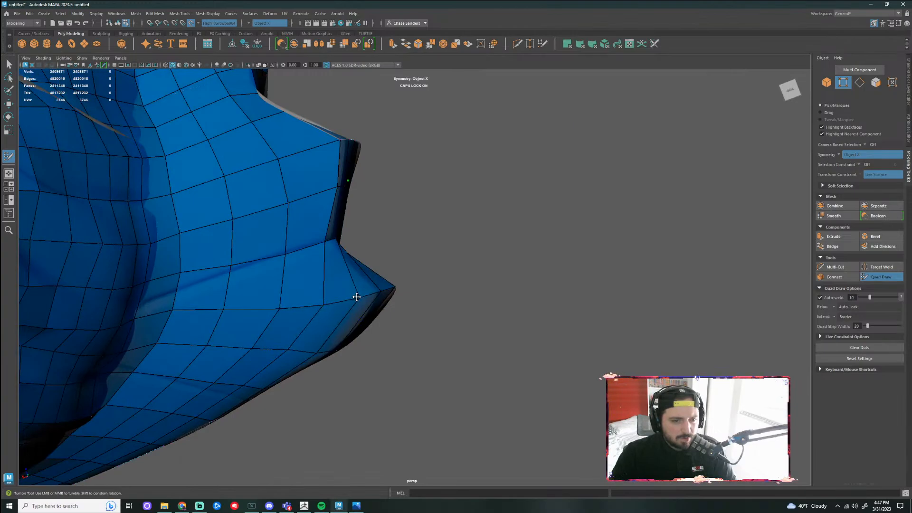
{"action": "mouse_move", "coordinate": [379, 292]}
{"action": "left_mouse_down", "text": "alt"}
{"action": "mouse_move", "coordinate": [383, 267]}
{"action": "mouse_move", "coordinate": [489, 250]}
{"action": "mouse_move", "coordinate": [501, 311]}
{"action": "mouse_move", "coordinate": [460, 286]}
{"action": "mouse_move", "coordinate": [479, 312]}
{"action": "left_mouse_up", "text": "alt"}
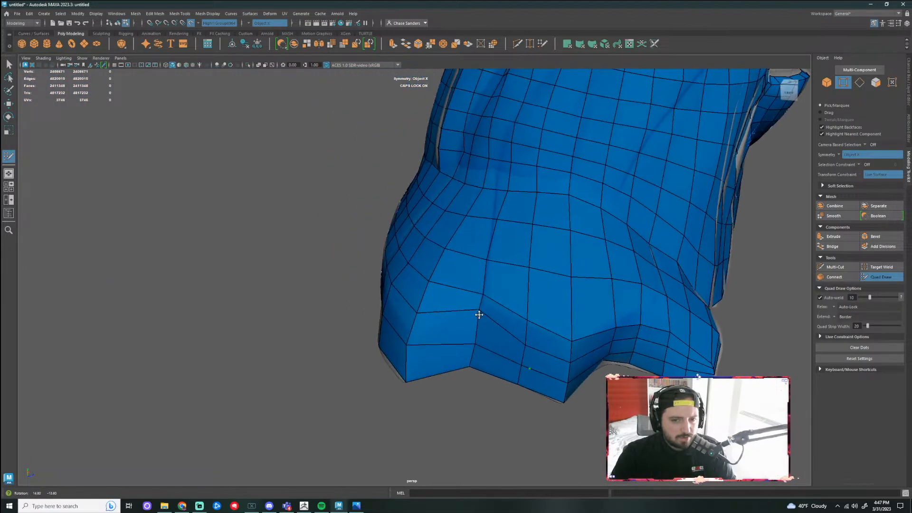
{"action": "key", "text": "ctrl+z"}
{"action": "left_click_drag", "start_coordinate": [417, 313], "coordinate": [406, 356]}
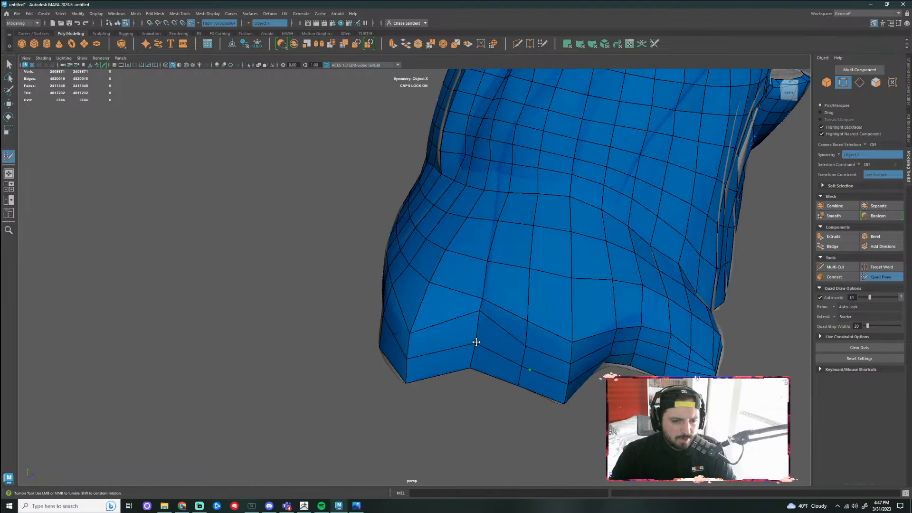
Nudge the vertices of the edge column running up the shoulder's side into line and clear the stray dots
{"action": "left_click_drag", "start_coordinate": [473, 341], "coordinate": [361, 291], "text": "alt"}
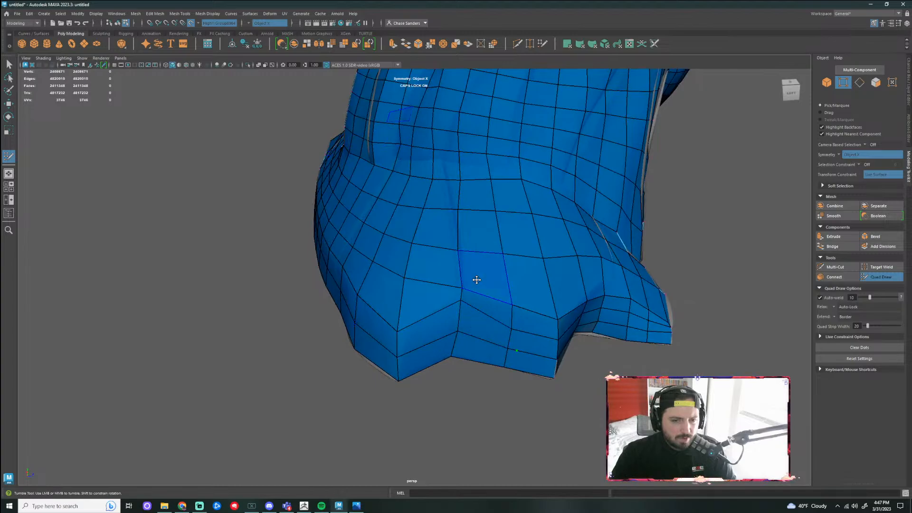
{"action": "left_click_drag", "start_coordinate": [461, 287], "coordinate": [462, 287]}
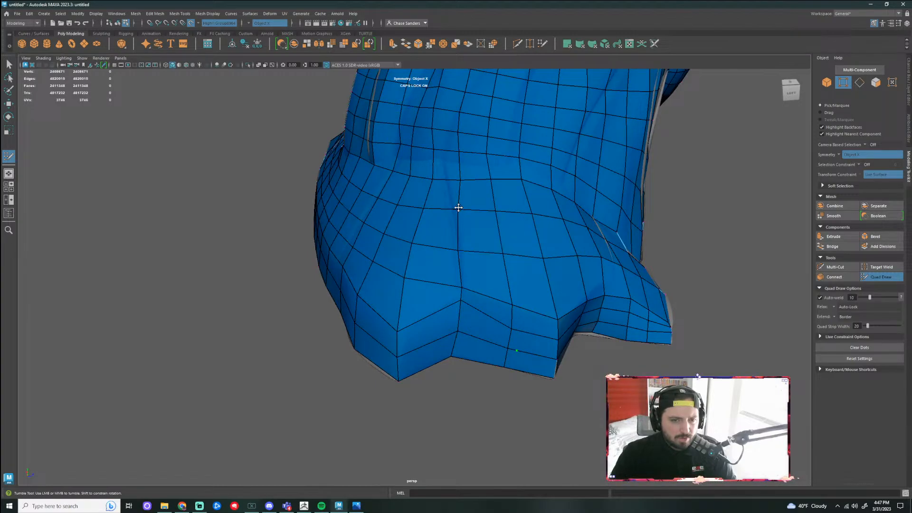
{"action": "left_click_drag", "start_coordinate": [459, 209], "coordinate": [451, 178]}
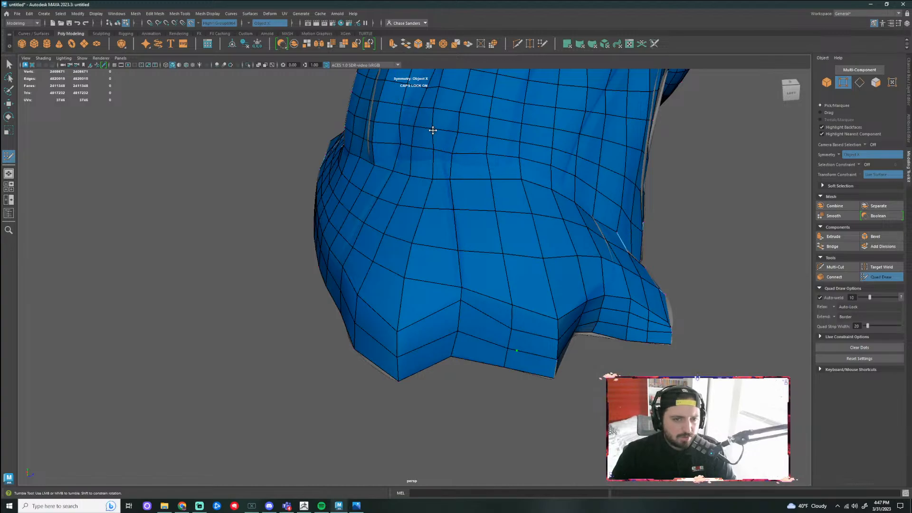
{"action": "left_click_drag", "start_coordinate": [584, 319], "coordinate": [513, 351], "text": "alt"}
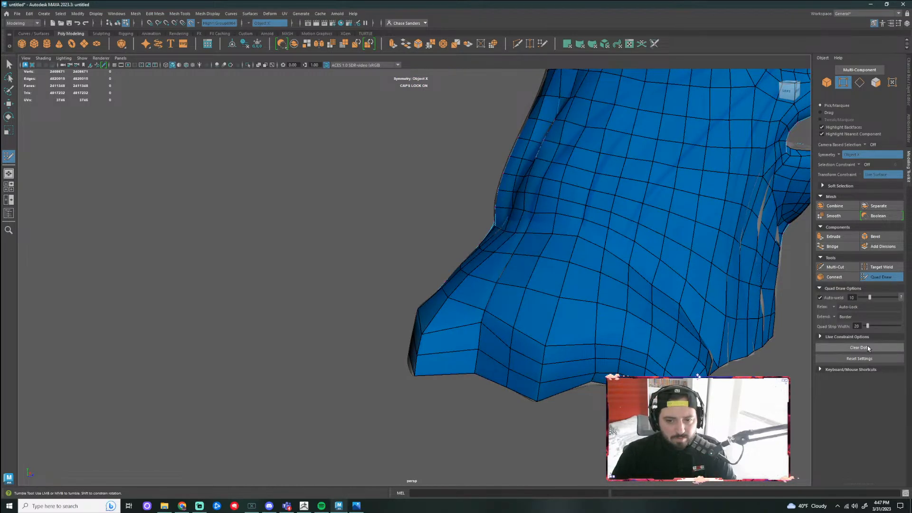
Examine the whole retopologized head from the front and the open eye hole up close
{"action": "left_click_drag", "start_coordinate": [515, 377], "coordinate": [515, 409], "text": "alt"}
{"action": "right_click_drag", "start_coordinate": [515, 410], "coordinate": [563, 406], "text": "alt"}
{"action": "mouse_move", "coordinate": [562, 405]}
{"action": "left_mouse_down", "text": "alt"}
{"action": "mouse_move", "coordinate": [675, 414]}
{"action": "mouse_move", "coordinate": [814, 462]}
{"action": "mouse_move", "coordinate": [562, 401]}
{"action": "left_mouse_up", "text": "alt"}
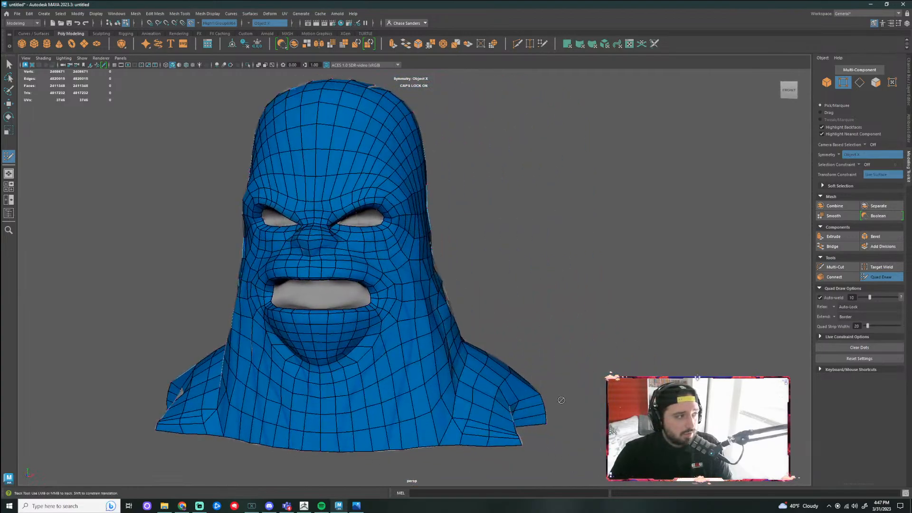
{"action": "right_click_drag", "start_coordinate": [511, 321], "coordinate": [674, 310], "text": "alt"}
{"action": "middle_click_drag", "start_coordinate": [427, 301], "coordinate": [437, 235], "text": "alt"}
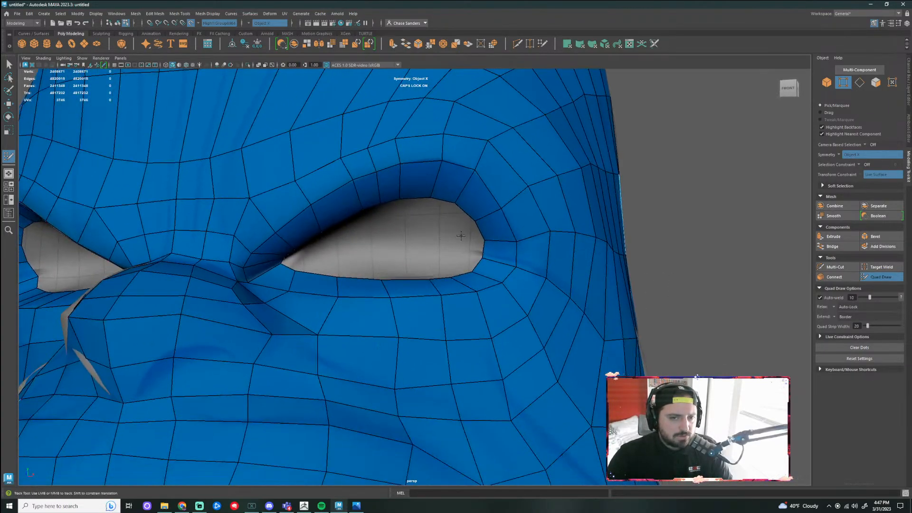
{"action": "middle_click_drag", "start_coordinate": [475, 286], "coordinate": [518, 319], "text": "alt"}
{"action": "scroll", "coordinate": [362, 268], "scroll_direction": "up", "scroll_amount": 3}
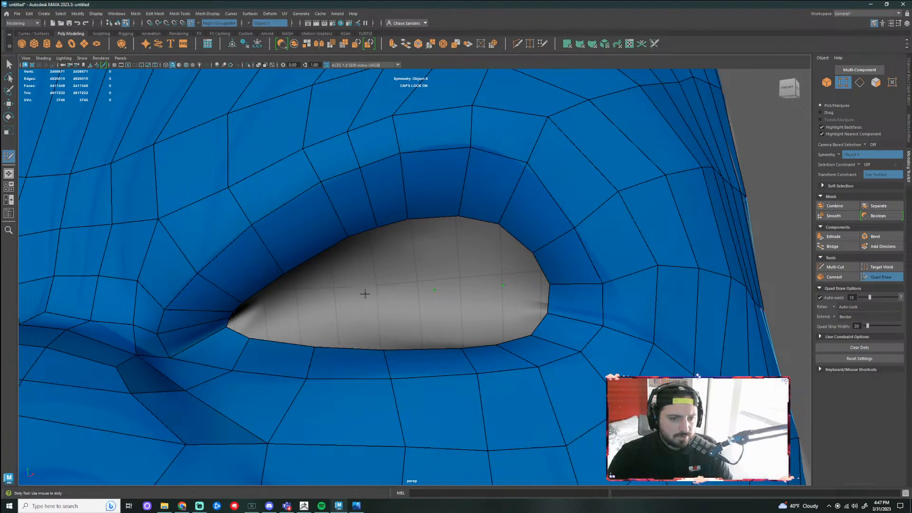
{"action": "left_click", "coordinate": [414, 315], "text": "shift"}
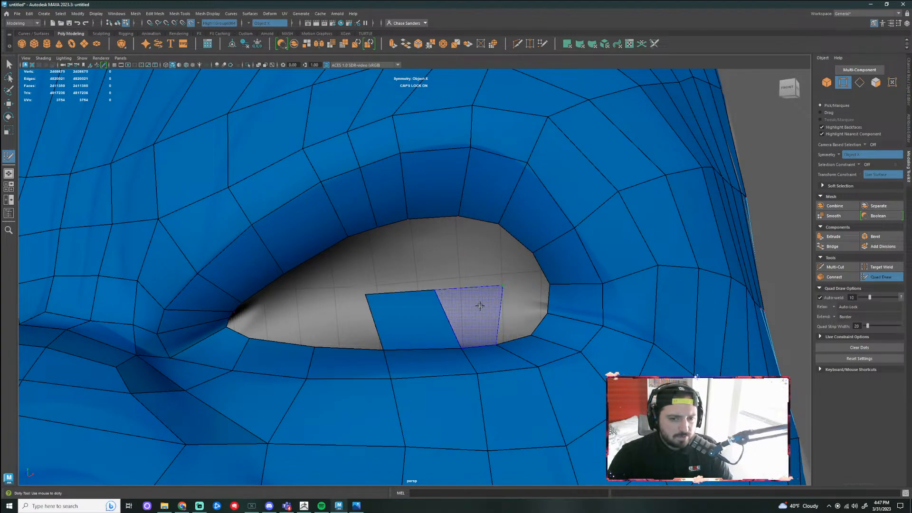
{"action": "key", "text": "ctrl+z"}
{"action": "key", "text": "ctrl+z"}
{"action": "key", "text": "ctrl+z"}
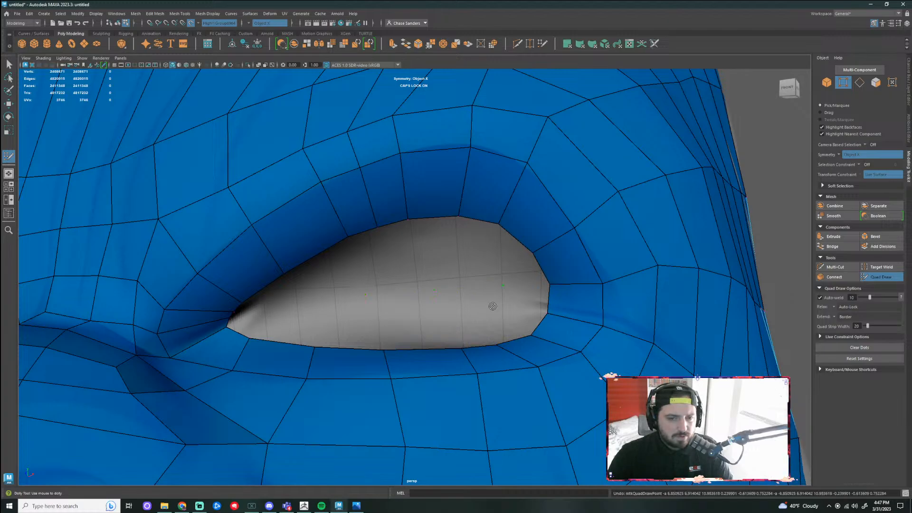
{"action": "left_click", "coordinate": [497, 272]}
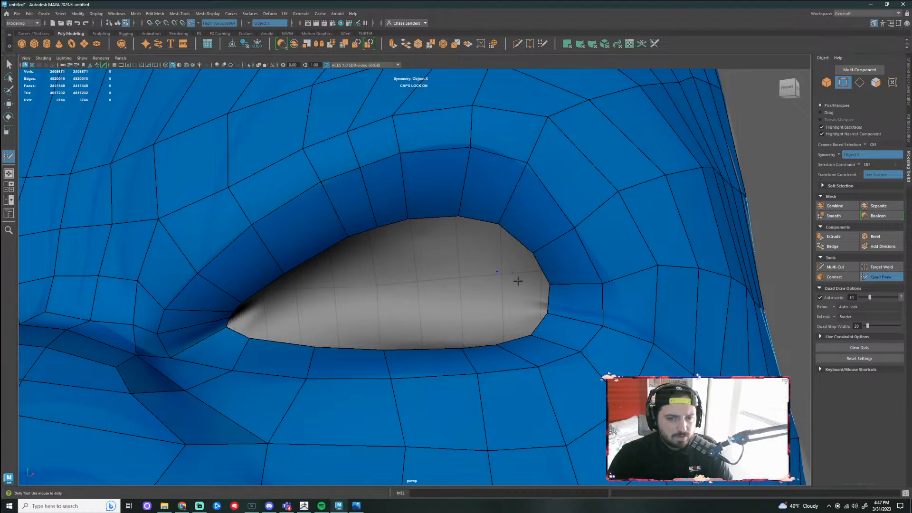
{"action": "key", "text": "ctrl+z"}
{"action": "key", "text": "ctrl+z"}
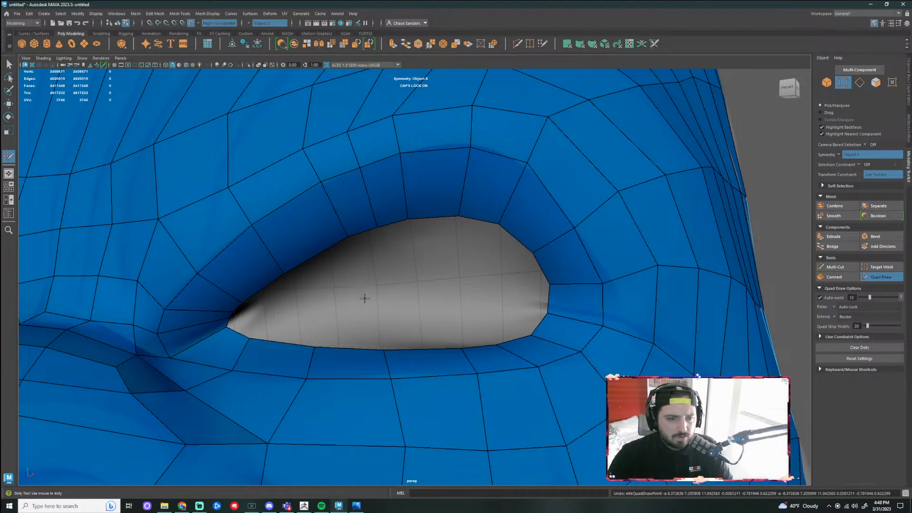
Place points inside the eye hole and fill three quads under the upper lid from its inner side outward
{"action": "left_click", "coordinate": [290, 298]}
{"action": "left_click", "coordinate": [356, 286]}
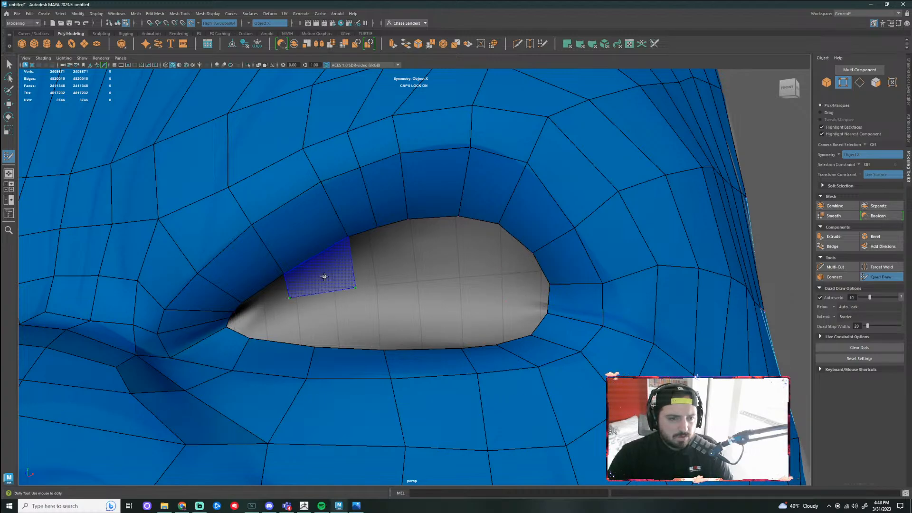
{"action": "left_click", "coordinate": [326, 275], "text": "shift"}
{"action": "left_click", "coordinate": [413, 284]}
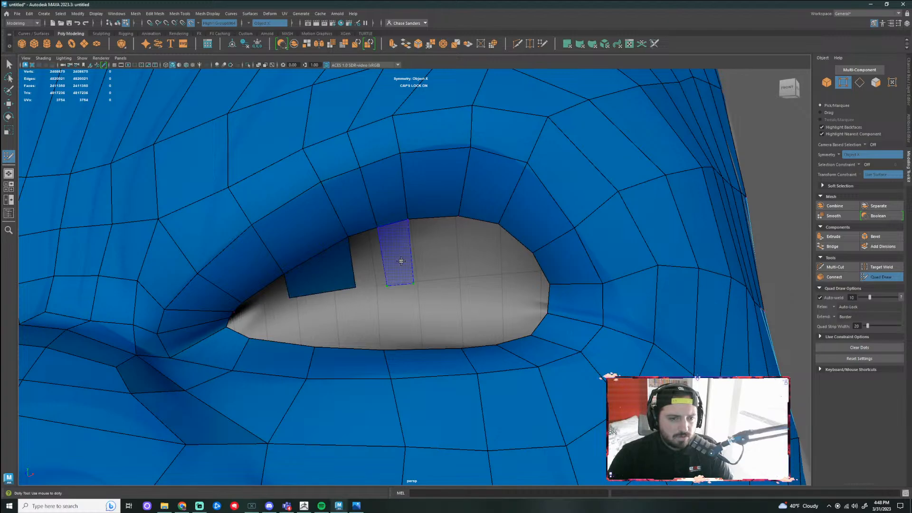
{"action": "left_click", "coordinate": [402, 259], "text": "shift"}
{"action": "left_click", "coordinate": [371, 259], "text": "shift"}
Continue the quad row under the upper lid out to the eye's outer corner, placing points and filling each quad
{"action": "left_click", "coordinate": [461, 275]}
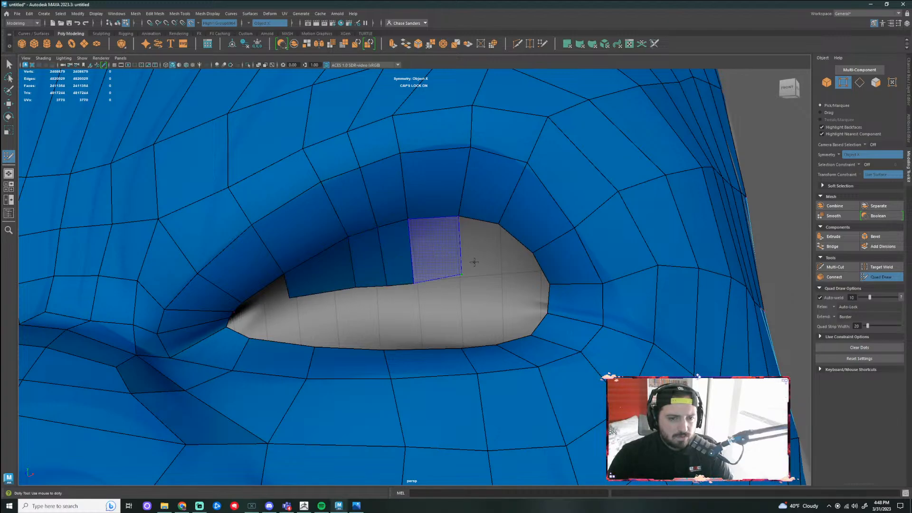
{"action": "left_click", "coordinate": [433, 255], "text": "shift"}
{"action": "left_click", "coordinate": [496, 276]}
{"action": "left_click", "coordinate": [516, 247], "text": "shift"}
{"action": "left_click", "coordinate": [519, 279]}
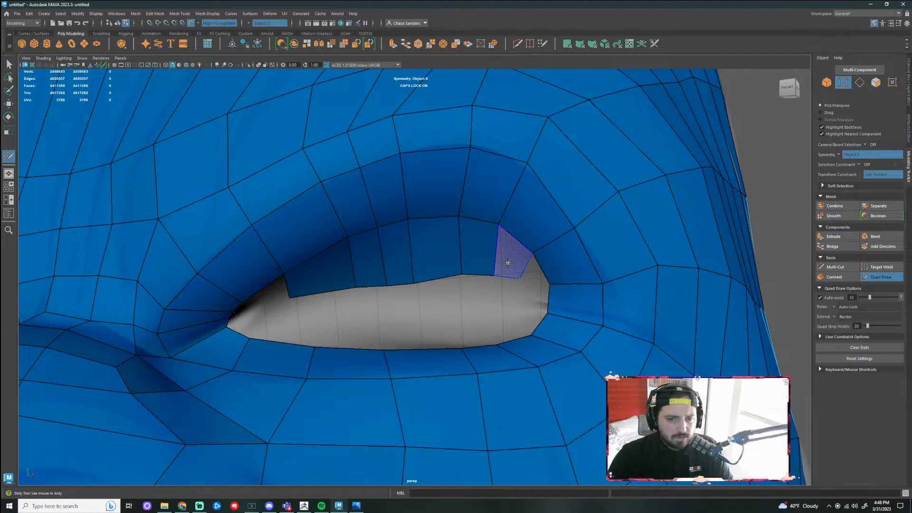
{"action": "left_click", "coordinate": [513, 259], "text": "shift"}
{"action": "left_click", "coordinate": [528, 288], "text": "shift"}
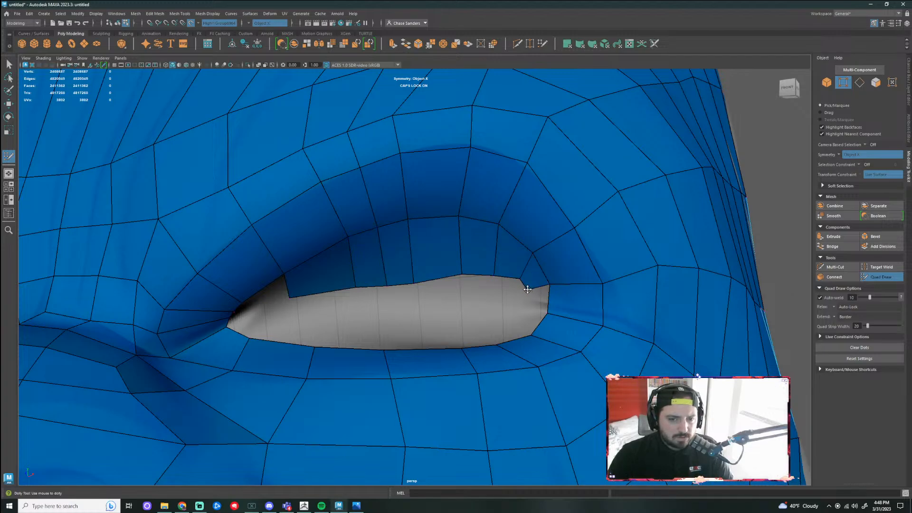
{"action": "left_click", "coordinate": [544, 301], "text": "shift"}
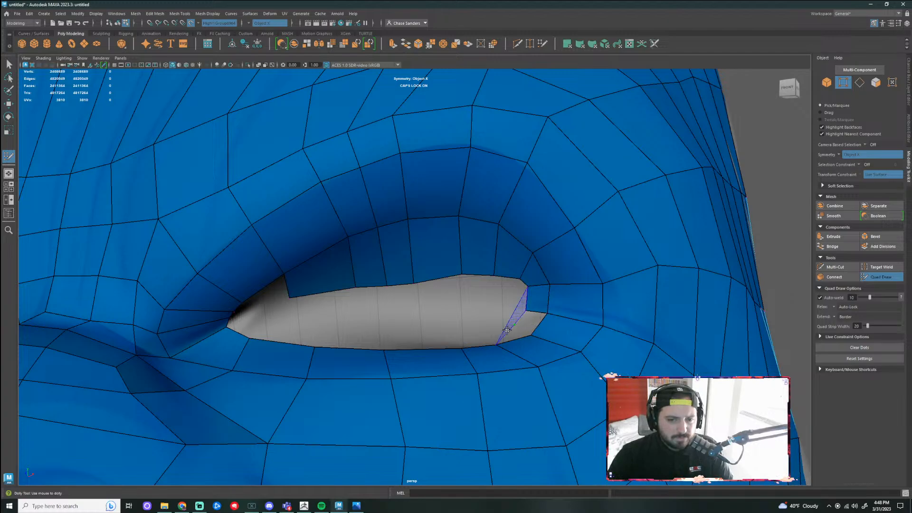
{"action": "left_click_drag", "start_coordinate": [497, 316], "coordinate": [505, 328], "text": "alt"}
{"action": "key", "text": "ctrl+z"}
{"action": "key", "text": "ctrl+z"}
{"action": "middle_click_drag", "start_coordinate": [571, 343], "coordinate": [559, 328], "text": "alt"}
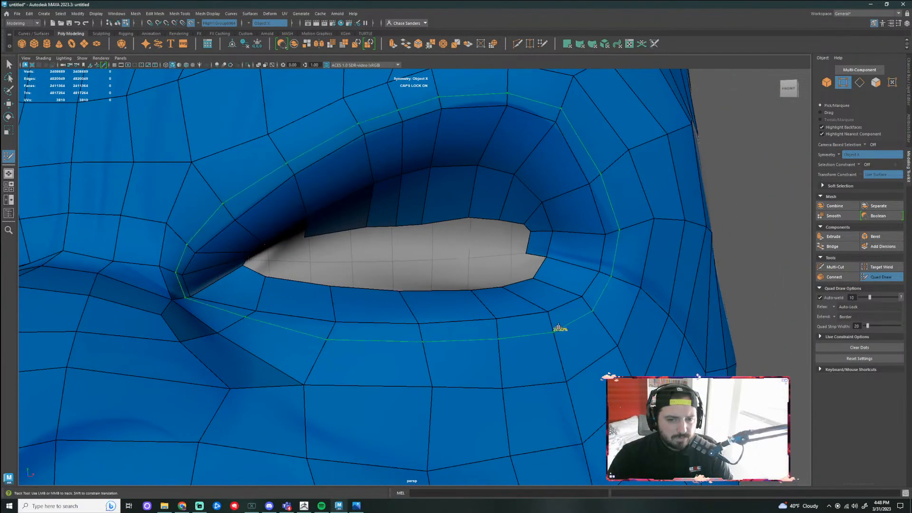
{"action": "key", "text": "ctrl+z"}
{"action": "key", "text": "ctrl+z"}
{"action": "key", "text": "ctrl+z"}
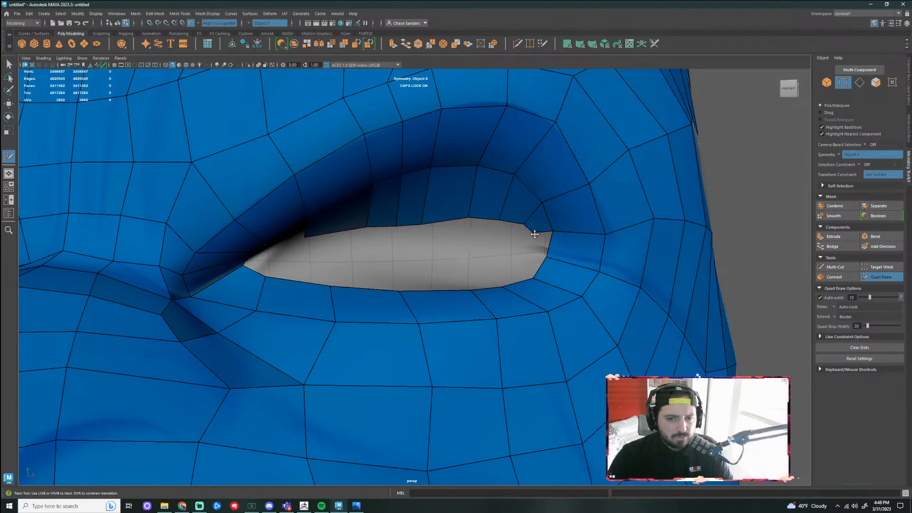
Fill the outer half of the remaining eye opening with faces joining the upper lid row to the lower lid
{"action": "left_click", "coordinate": [440, 254], "text": "shift"}
{"action": "left_click", "coordinate": [482, 262], "text": "shift"}
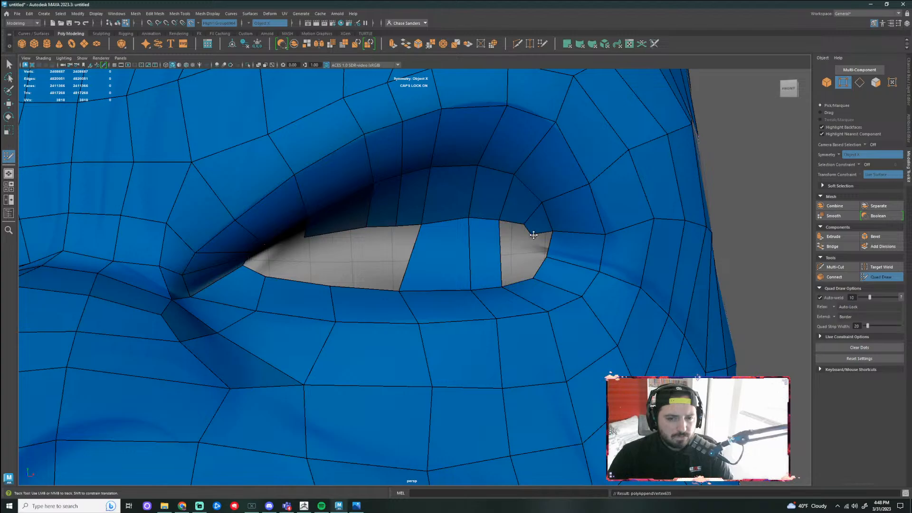
{"action": "left_click", "coordinate": [516, 249], "text": "shift"}
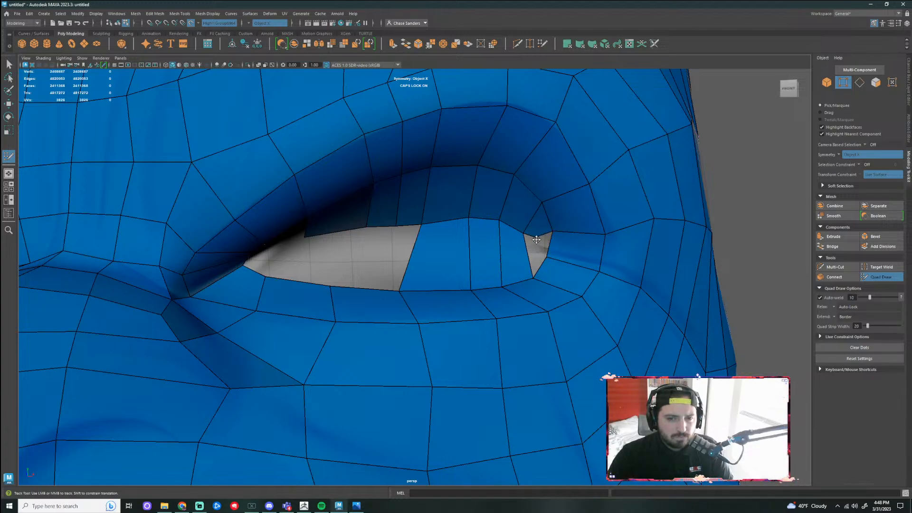
{"action": "left_click", "coordinate": [536, 252], "text": "shift"}
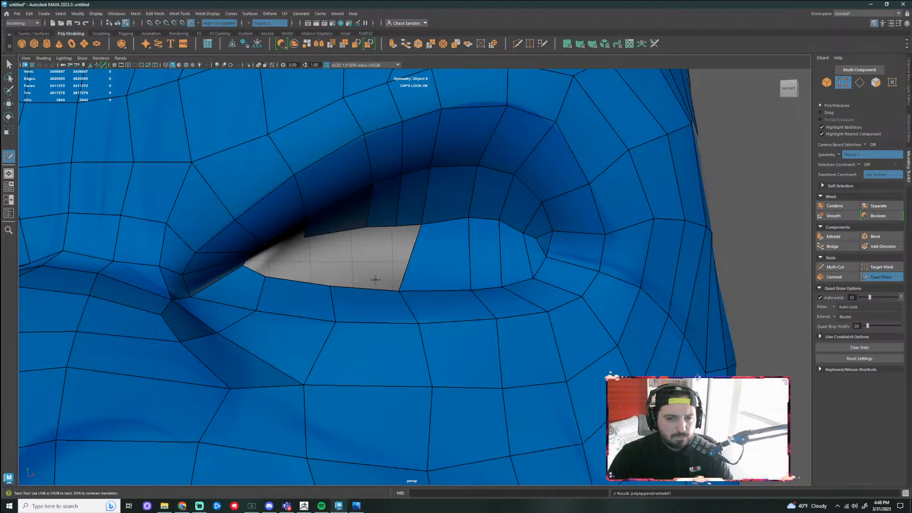
{"action": "middle_click_drag", "start_coordinate": [375, 280], "coordinate": [424, 266], "text": "alt"}
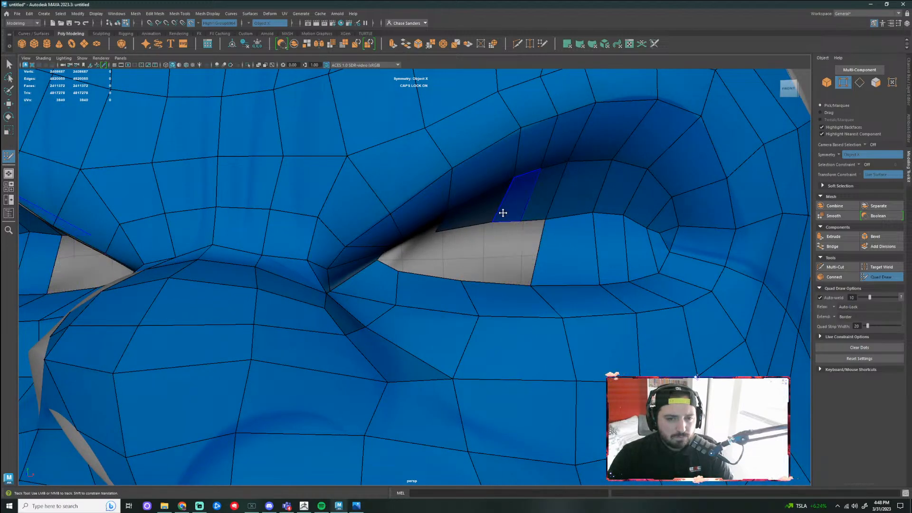
Try to continue the quad row under the upper lid toward the eye's inner corner and place a point there
{"action": "mouse_move", "coordinate": [502, 212]}
{"action": "left_mouse_down", "text": "alt"}
{"action": "mouse_move", "coordinate": [461, 242]}
{"action": "mouse_move", "coordinate": [430, 240]}
{"action": "mouse_move", "coordinate": [375, 265]}
{"action": "mouse_move", "coordinate": [316, 197]}
{"action": "left_mouse_up", "text": "alt"}
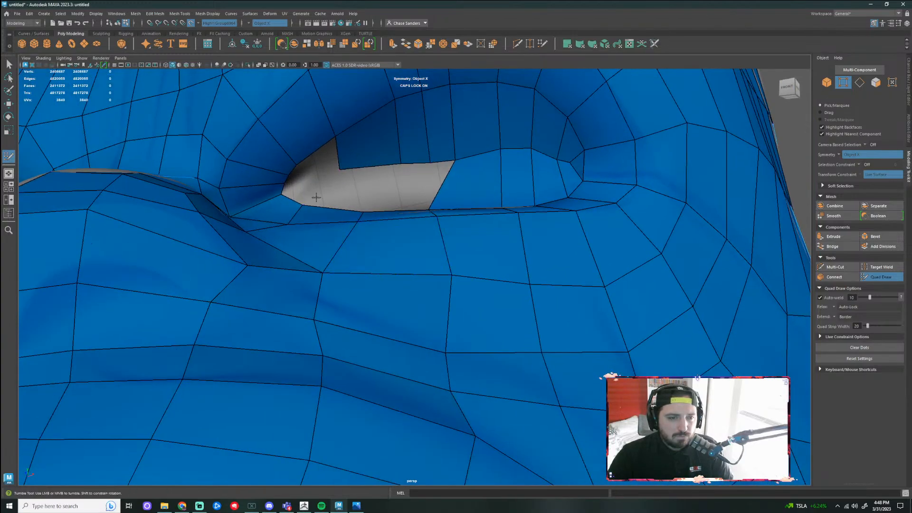
{"action": "left_click", "coordinate": [318, 165], "text": "shift"}
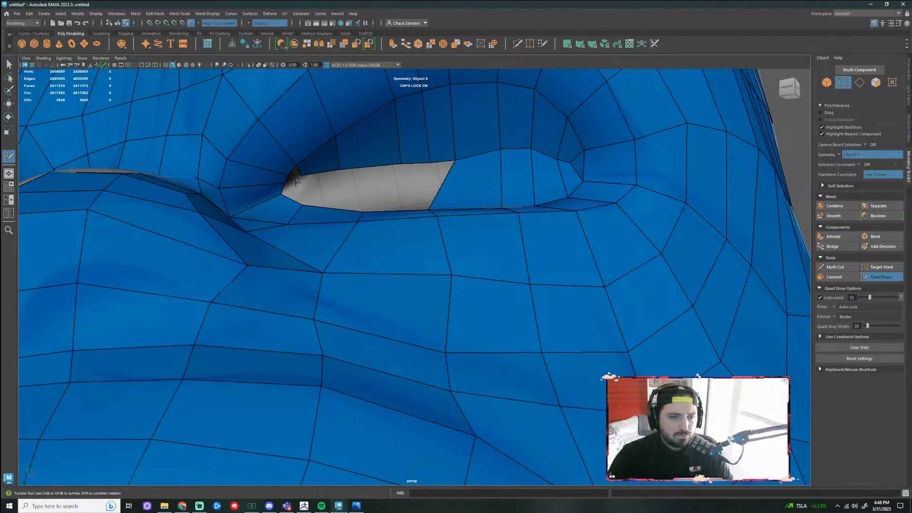
{"action": "left_click", "coordinate": [293, 176]}
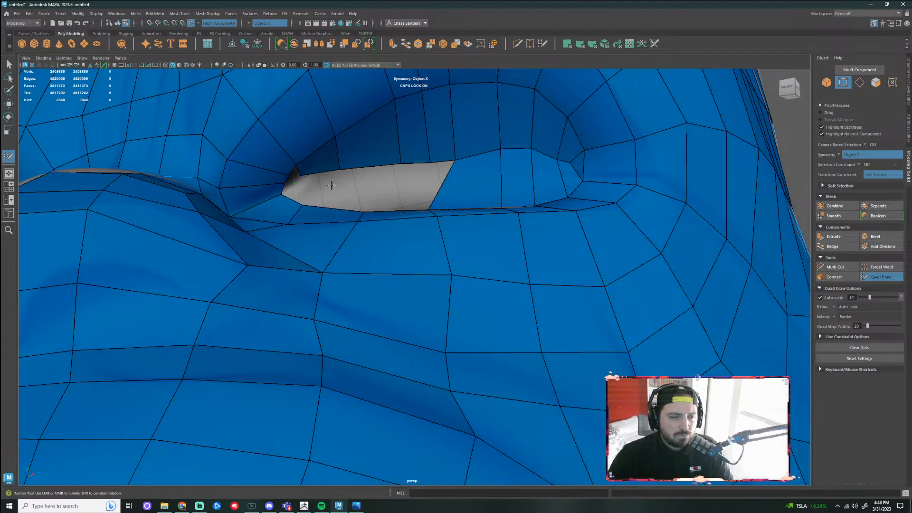
{"action": "left_click_drag", "start_coordinate": [331, 186], "coordinate": [401, 287], "text": "alt"}
{"action": "middle_click_drag", "start_coordinate": [429, 314], "coordinate": [411, 246], "text": "alt"}
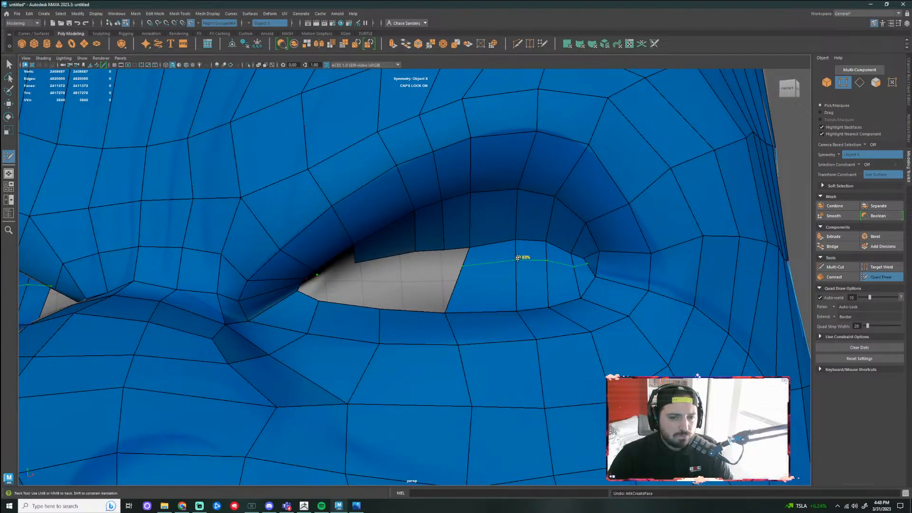
Undo the faces filled inside the eye opening until the upper lid row and lower fill are removed
{"action": "key", "text": "ctrl+z"}
{"action": "key", "text": "ctrl+z"}
{"action": "key", "text": "ctrl+z"}
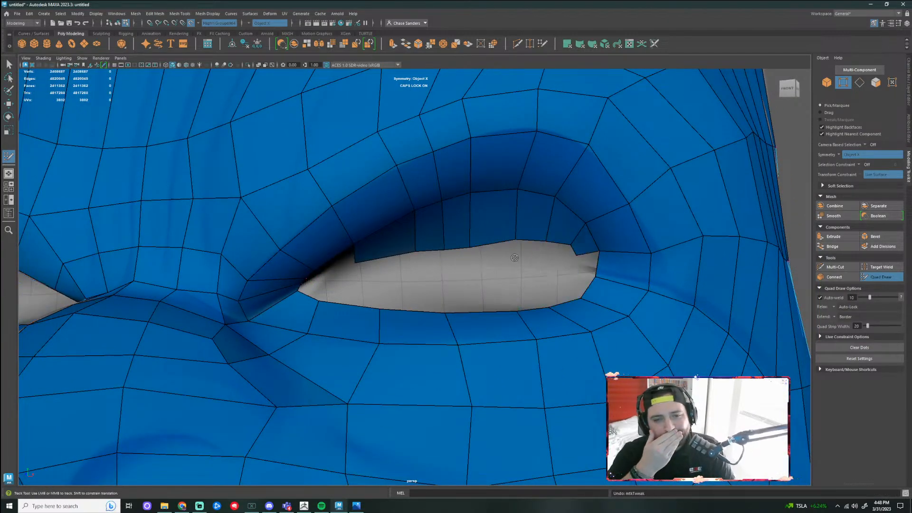
{"action": "key", "text": "ctrl+z"}
{"action": "key", "text": "ctrl+z"}
{"action": "key", "text": "ctrl+z"}
{"action": "key", "text": "ctrl+z"}
{"action": "key", "text": "ctrl+z"}
{"action": "key", "text": "ctrl+z"}
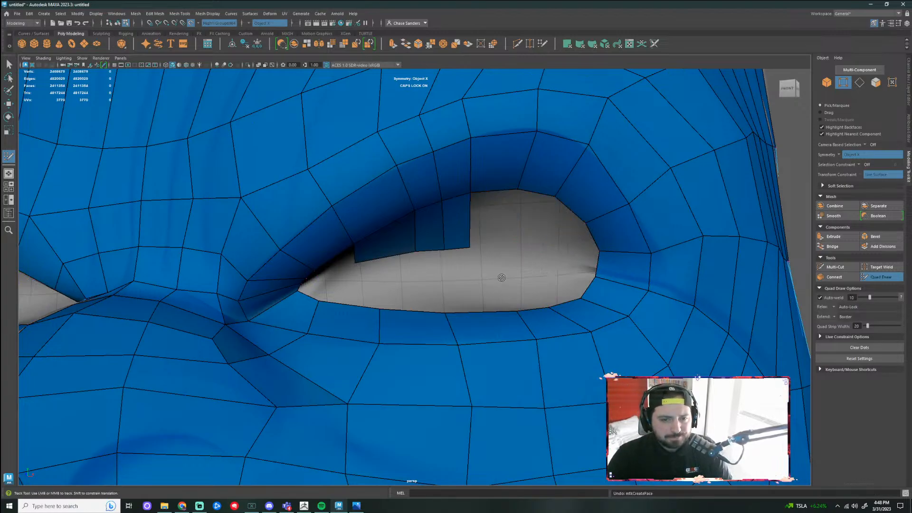
{"action": "key", "text": "ctrl+z"}
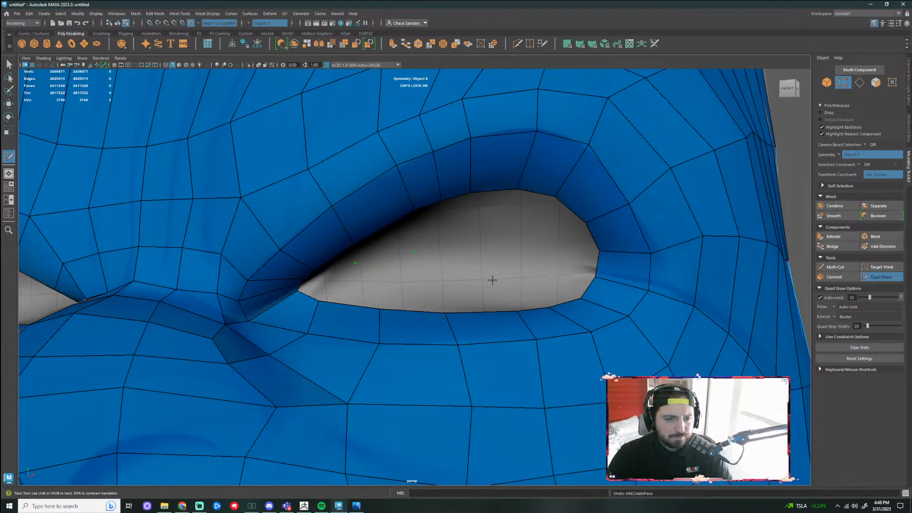
Examine the edge flow around the brow, nose bridge and open eye holes from the front and at an angle
{"action": "left_click_drag", "start_coordinate": [545, 306], "coordinate": [456, 222], "text": "alt"}
{"action": "middle_click_drag", "start_coordinate": [457, 221], "coordinate": [458, 257], "text": "alt"}
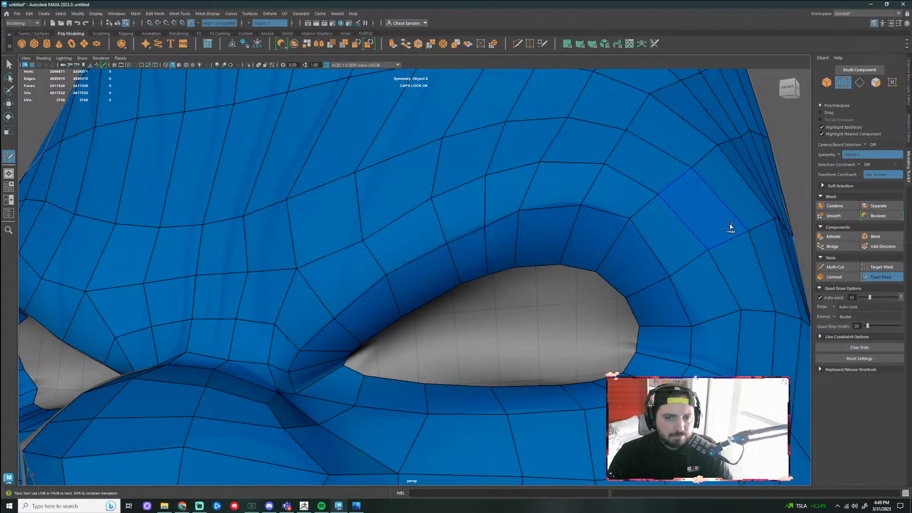
{"action": "mouse_move", "coordinate": [729, 228]}
{"action": "right_mouse_down", "text": "alt"}
{"action": "mouse_move", "coordinate": [365, 228]}
{"action": "mouse_move", "coordinate": [350, 257]}
{"action": "right_mouse_up", "text": "alt"}
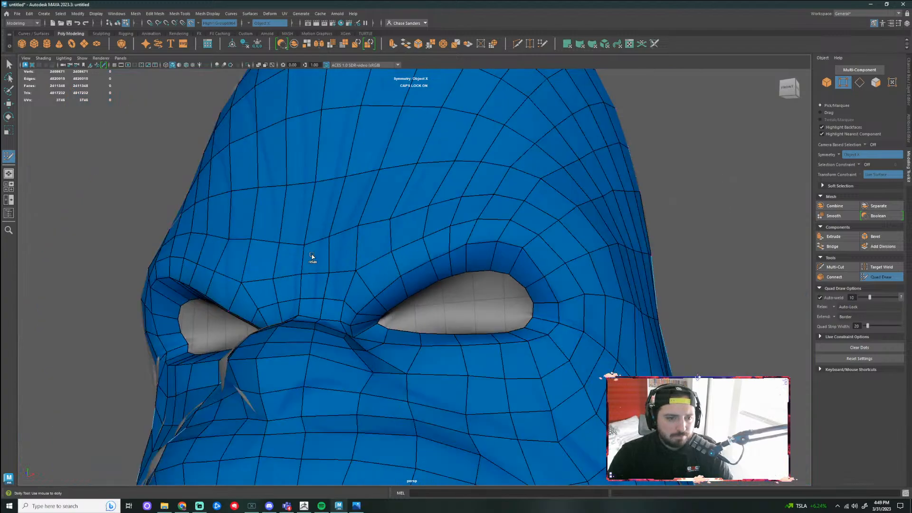
{"action": "left_click_drag", "start_coordinate": [261, 240], "coordinate": [318, 257], "text": "alt"}
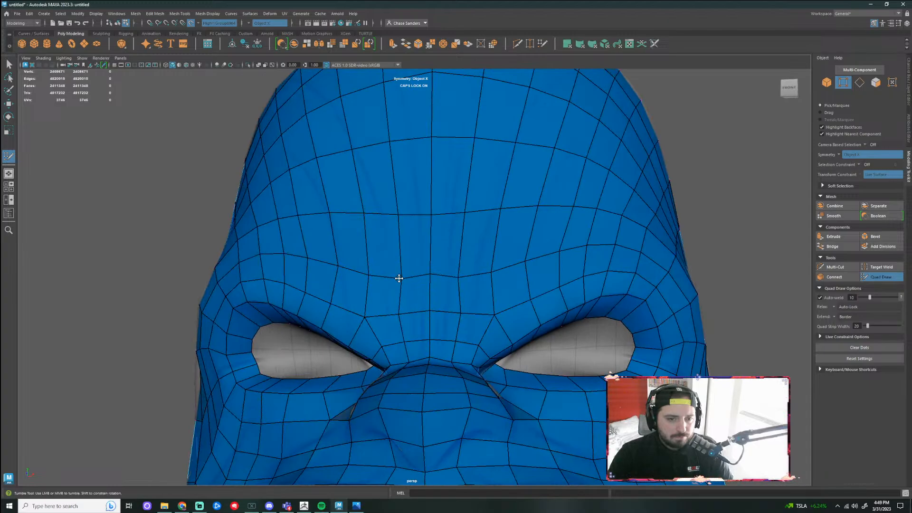
{"action": "scroll", "coordinate": [433, 280], "scroll_direction": "down", "scroll_amount": 5}
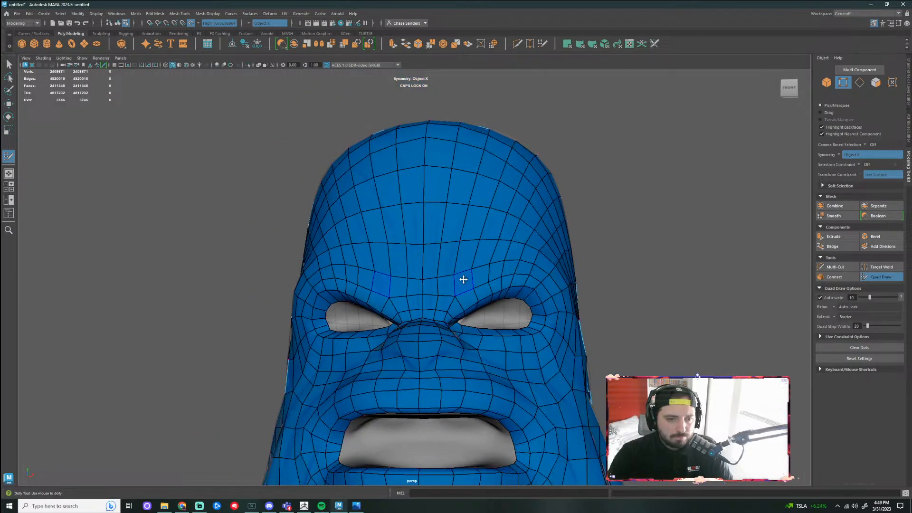
{"action": "left_click_drag", "start_coordinate": [464, 276], "coordinate": [537, 327], "text": "alt"}
{"action": "left_click_drag", "start_coordinate": [511, 295], "coordinate": [473, 285], "text": "alt"}
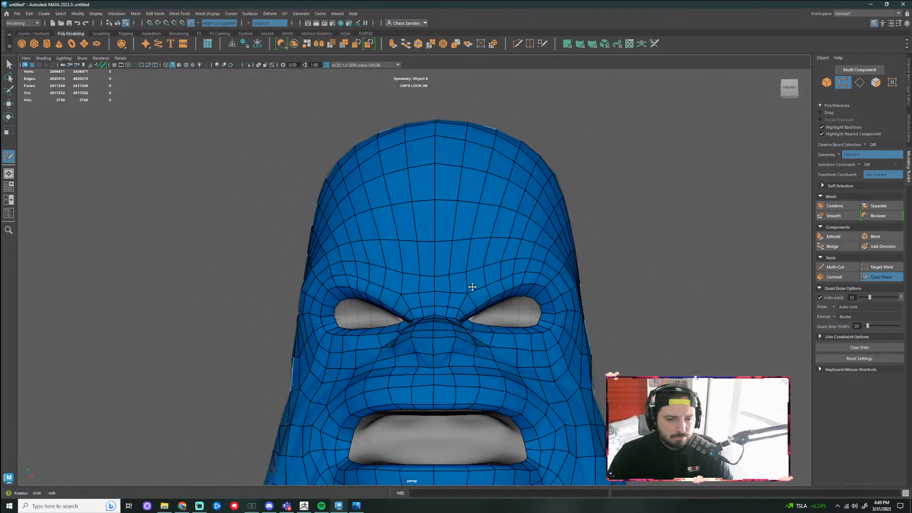
{"action": "scroll", "coordinate": [473, 285], "scroll_direction": "up", "scroll_amount": 5}
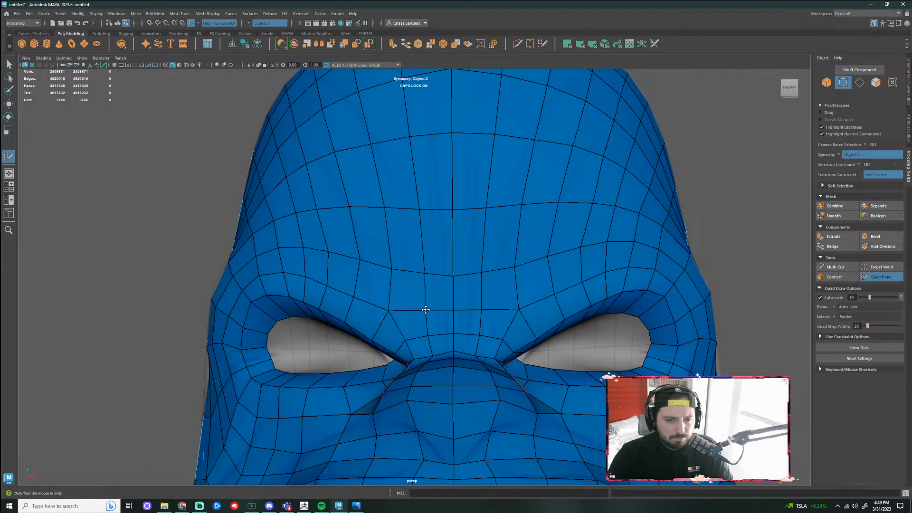
{"action": "scroll", "coordinate": [481, 326], "scroll_direction": "down", "scroll_amount": 2}
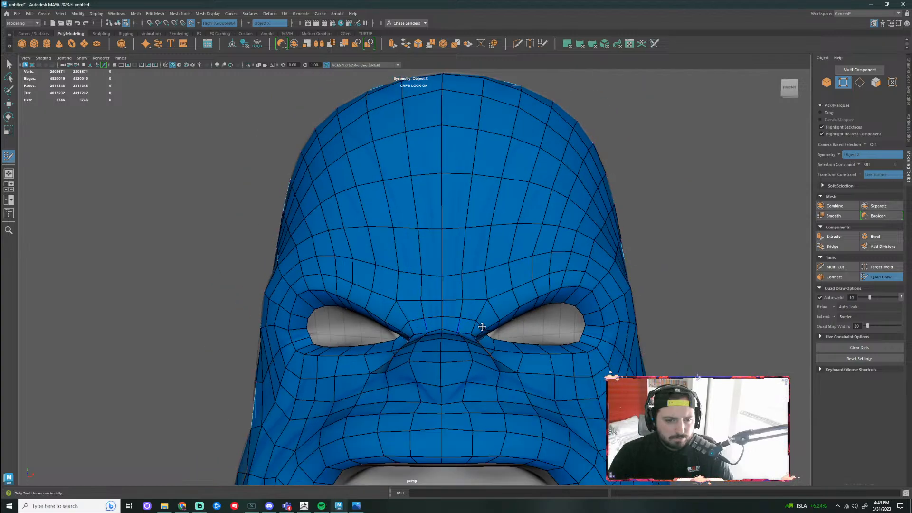
{"action": "left_click_drag", "start_coordinate": [482, 326], "coordinate": [415, 295], "text": "alt"}
{"action": "scroll", "coordinate": [415, 293], "scroll_direction": "up", "scroll_amount": 7}
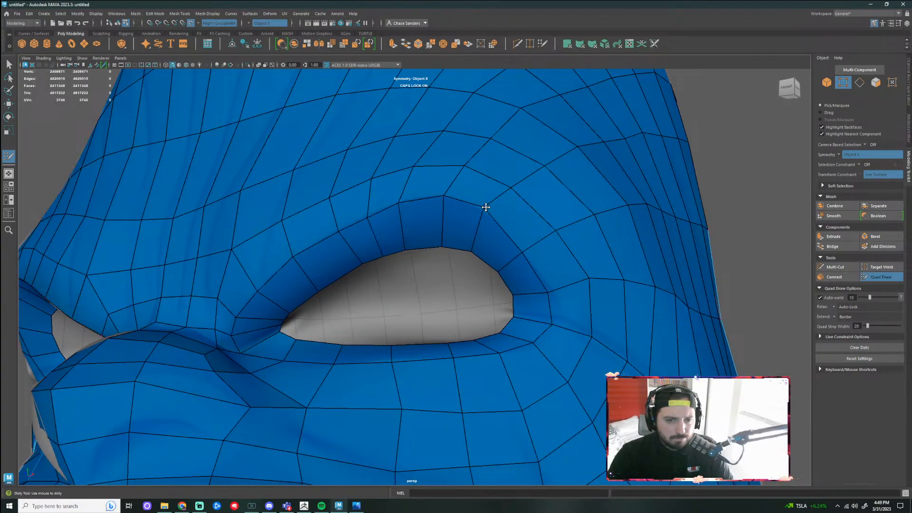
Shift the edges at the eye's inner corner downward to even out the spacing of the socket quads
{"action": "middle_click_drag", "start_coordinate": [459, 290], "coordinate": [501, 271], "text": "alt"}
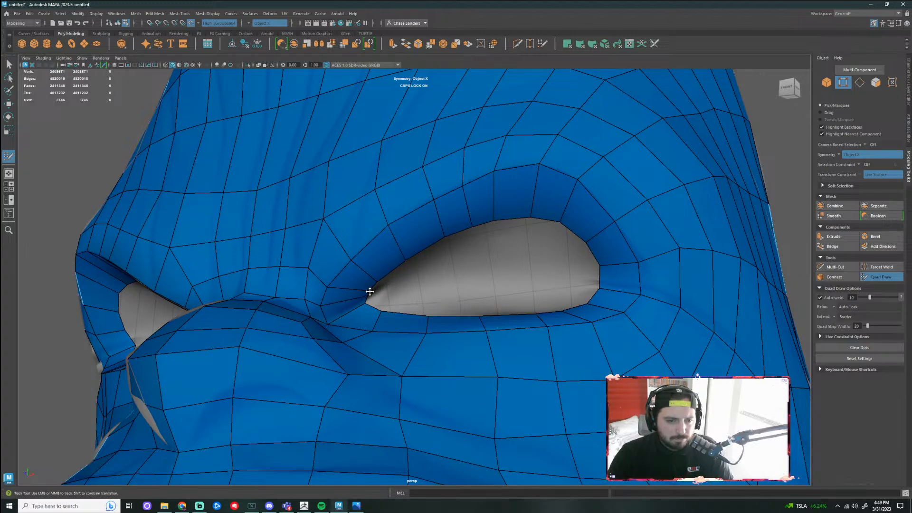
{"action": "scroll", "coordinate": [367, 299], "scroll_direction": "up", "scroll_amount": 4}
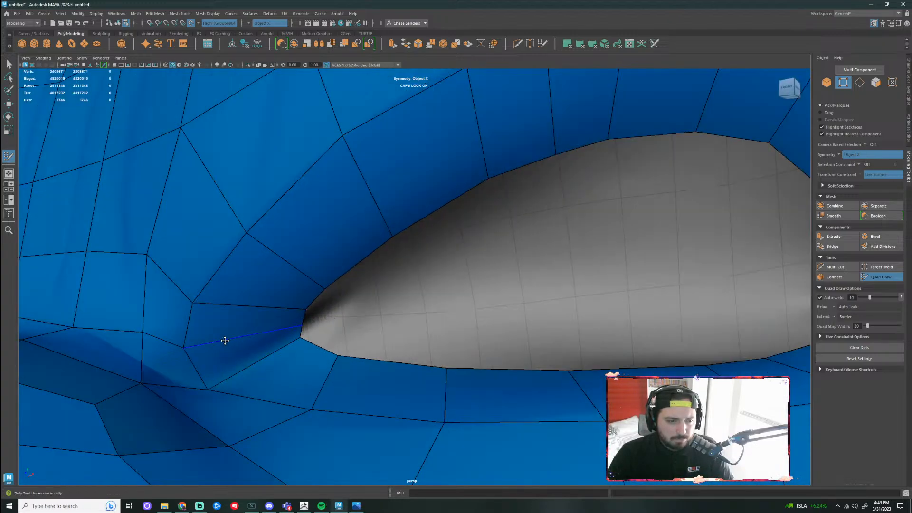
{"action": "left_click_drag", "start_coordinate": [201, 373], "coordinate": [223, 393]}
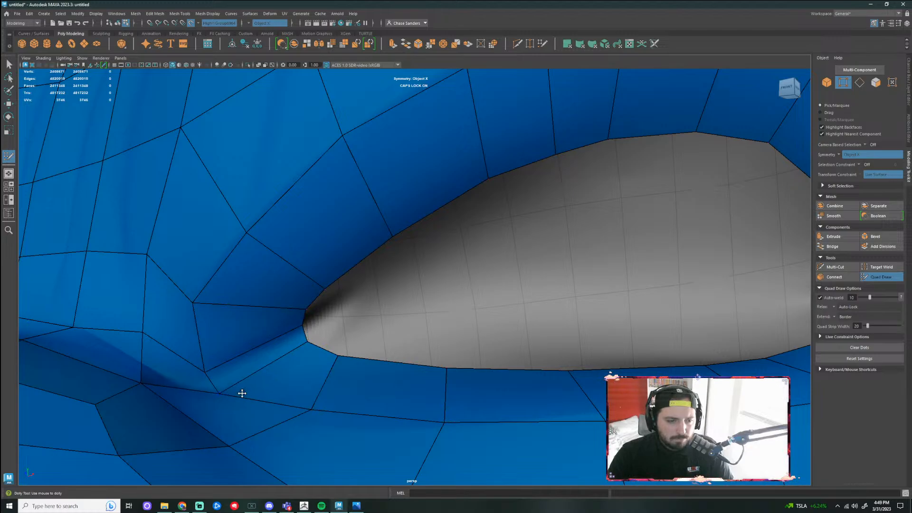
Try to extend the rim edge near the eye's outer corner inward over the opening
{"action": "scroll", "coordinate": [333, 379], "scroll_direction": "down", "scroll_amount": 6}
{"action": "left_click_drag", "start_coordinate": [427, 300], "coordinate": [364, 321], "text": "alt"}
{"action": "scroll", "coordinate": [347, 322], "scroll_direction": "up", "scroll_amount": 4}
{"action": "middle_click_drag", "start_coordinate": [329, 322], "coordinate": [363, 313], "text": "alt"}
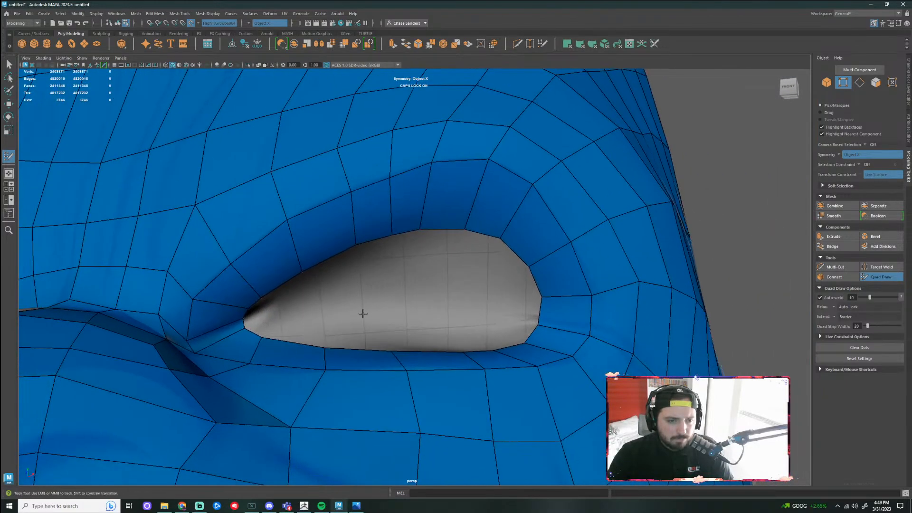
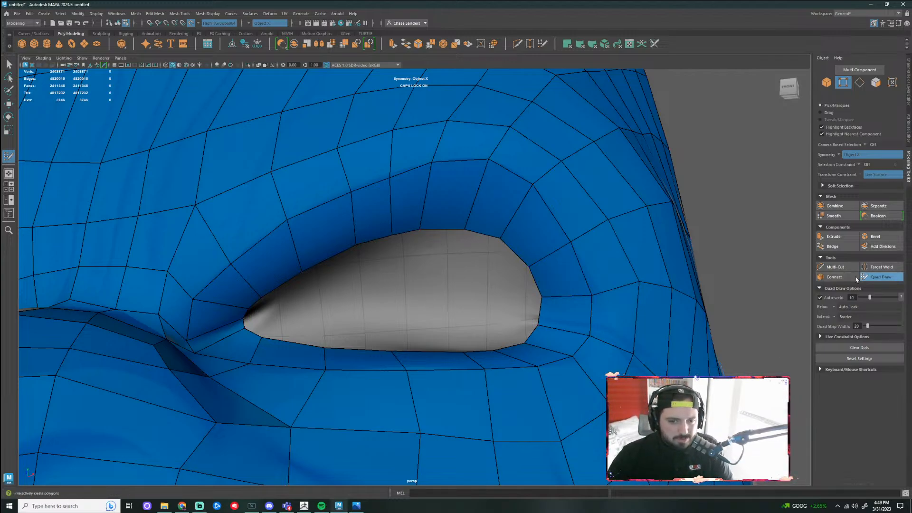
{"action": "left_click_drag", "start_coordinate": [514, 256], "coordinate": [484, 260]}
{"action": "key", "text": "ctrl+z"}
{"action": "key", "text": "ctrl+z"}
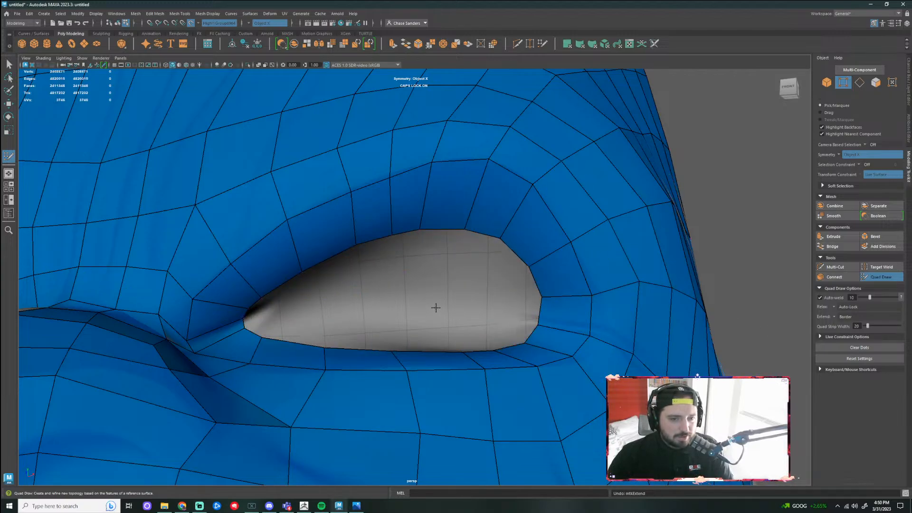
Fill the outer part of the eye opening with three pairs of quads, working inward from the outer corner
{"action": "left_click_drag", "start_coordinate": [436, 308], "coordinate": [440, 310], "text": "alt"}
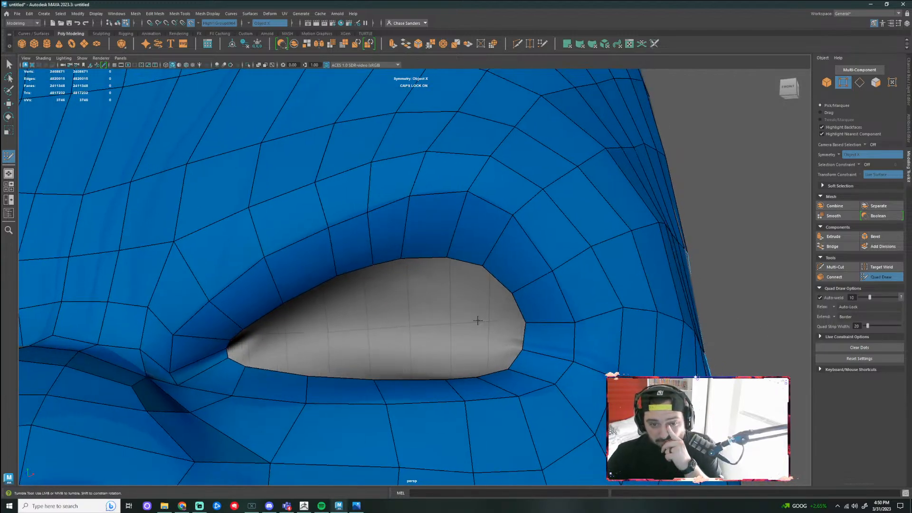
{"action": "left_click", "coordinate": [501, 305], "text": "shift"}
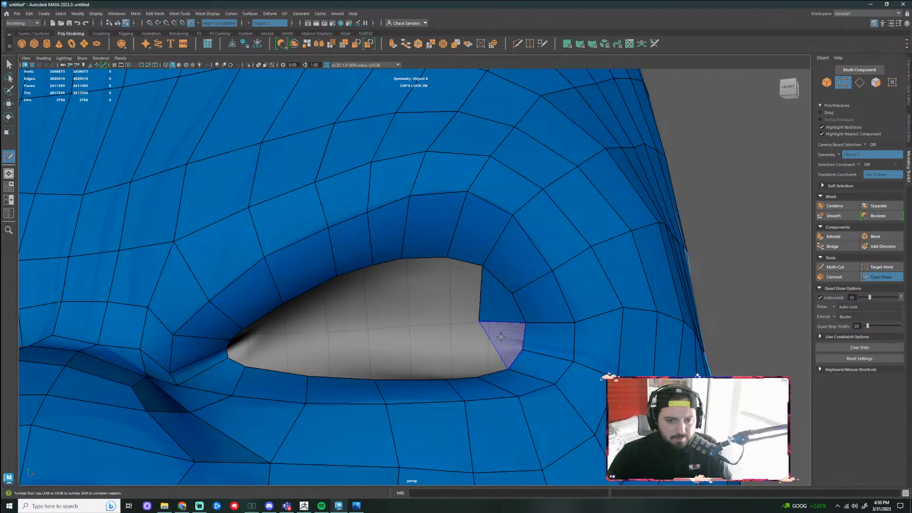
{"action": "left_click", "coordinate": [501, 336], "text": "shift"}
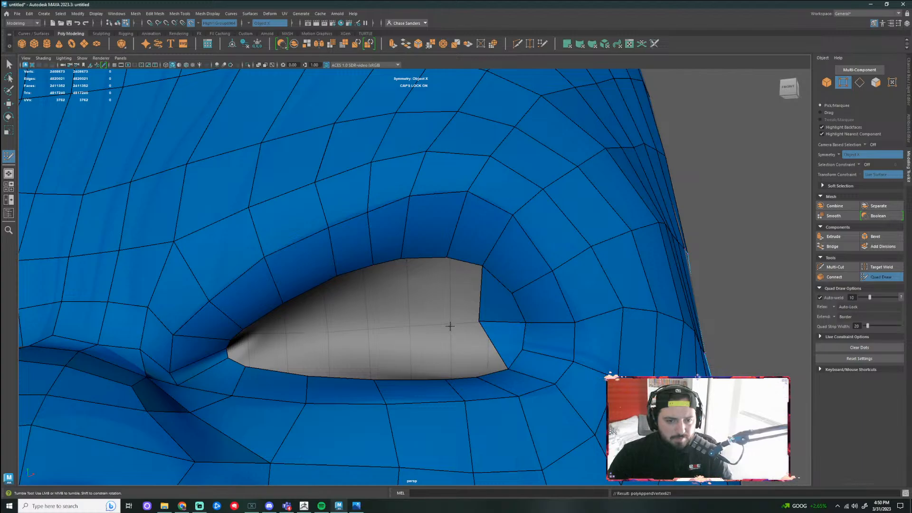
{"action": "left_click", "coordinate": [478, 351], "text": "shift"}
{"action": "left_click", "coordinate": [468, 296], "text": "shift"}
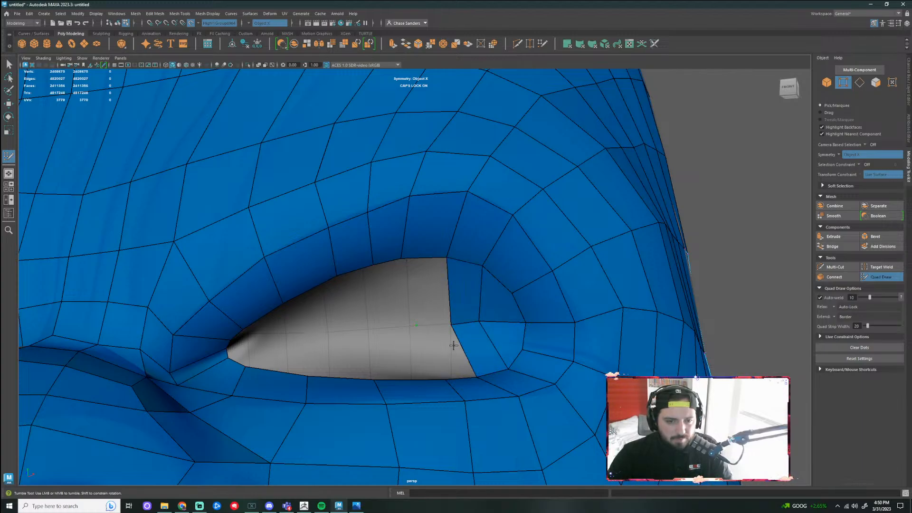
{"action": "left_click", "coordinate": [454, 364], "text": "shift"}
{"action": "left_click", "coordinate": [426, 297], "text": "shift"}
Add the next pair of quads between the upper and lower lids and relax the points beside them
{"action": "left_click_drag", "start_coordinate": [425, 299], "coordinate": [403, 266], "text": "alt"}
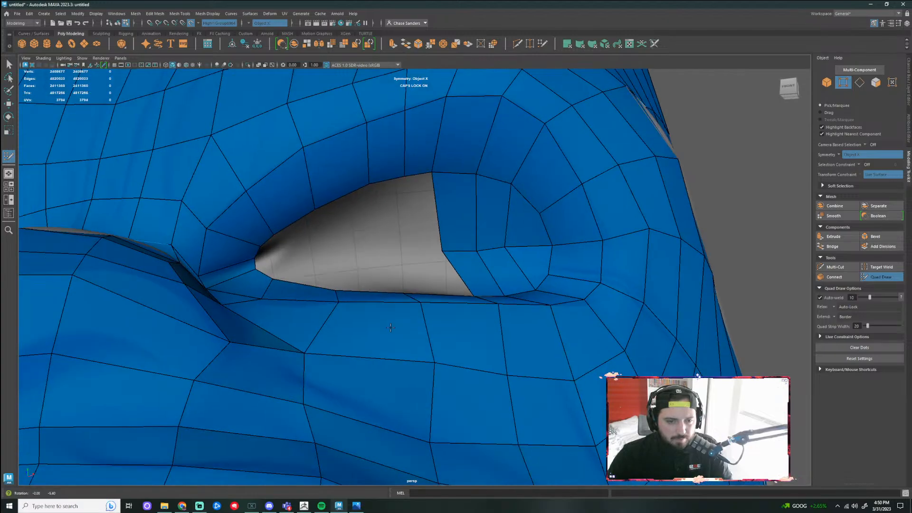
{"action": "left_click", "coordinate": [402, 251]}
{"action": "left_click", "coordinate": [425, 219], "text": "shift"}
{"action": "key", "text": "ctrl+z"}
{"action": "left_click", "coordinate": [426, 230], "text": "shift"}
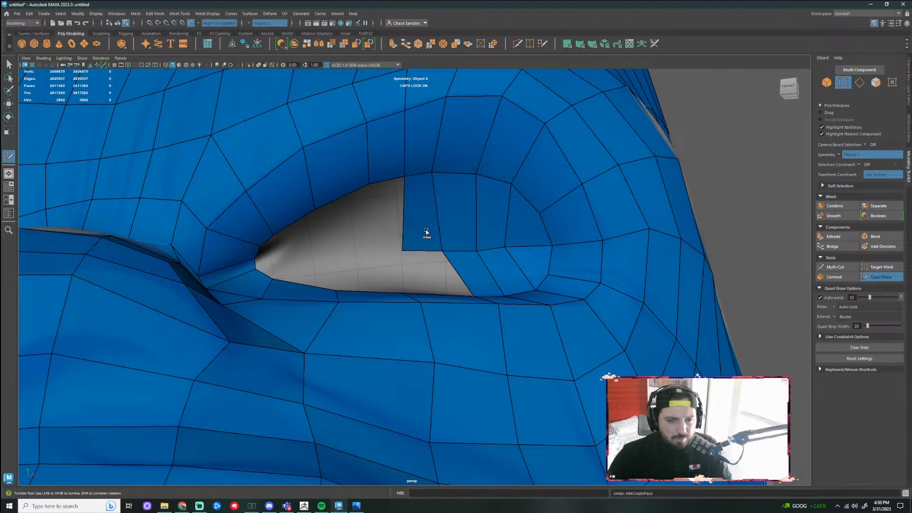
{"action": "left_click_drag", "start_coordinate": [456, 293], "coordinate": [437, 271], "text": "alt"}
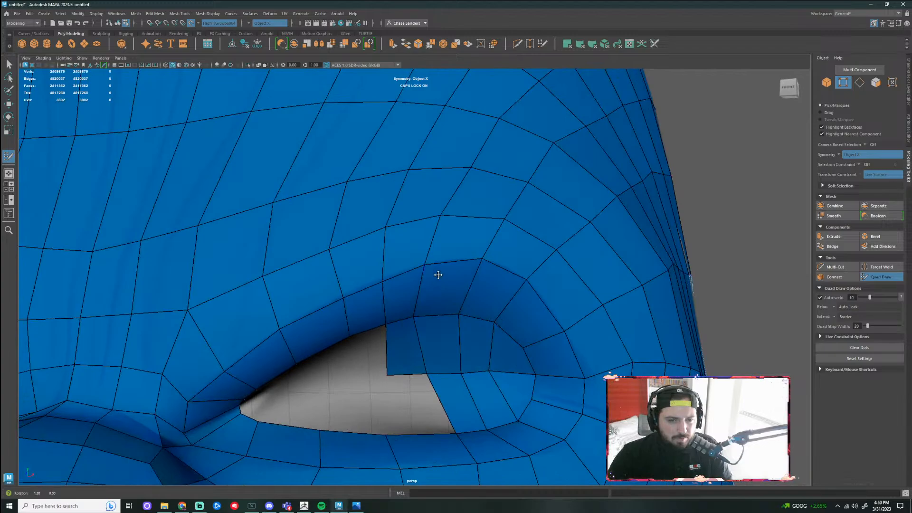
{"action": "left_click", "coordinate": [407, 402], "text": "shift"}
{"action": "mouse_move", "coordinate": [483, 375]}
{"action": "left_mouse_down", "text": "shift"}
{"action": "mouse_move", "coordinate": [472, 377]}
{"action": "mouse_move", "coordinate": [480, 370]}
{"action": "left_mouse_up", "text": "shift"}
Fill three more pairs of quads across the eye opening toward the inner corner, placing points for each pair
{"action": "left_click_drag", "start_coordinate": [384, 384], "coordinate": [436, 288], "text": "alt"}
{"action": "left_click", "coordinate": [366, 201], "text": "shift"}
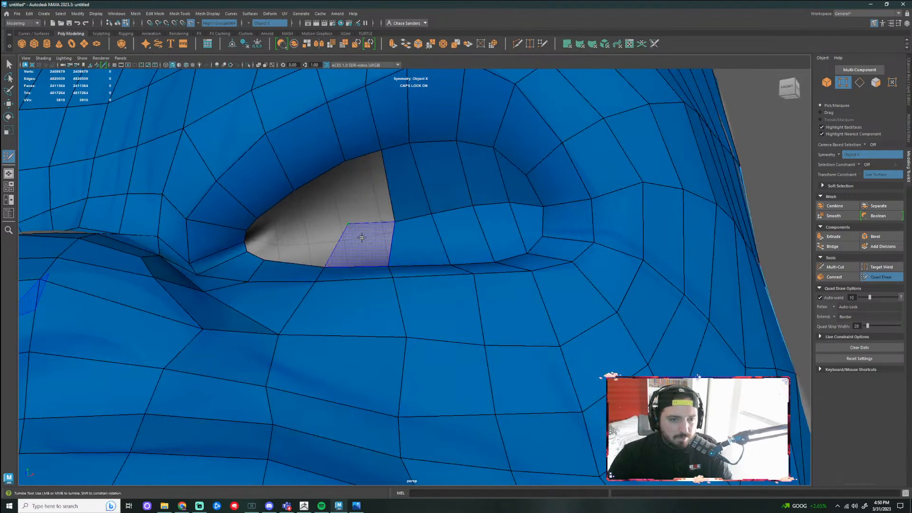
{"action": "left_click", "coordinate": [362, 238], "text": "shift"}
{"action": "left_click", "coordinate": [302, 220]}
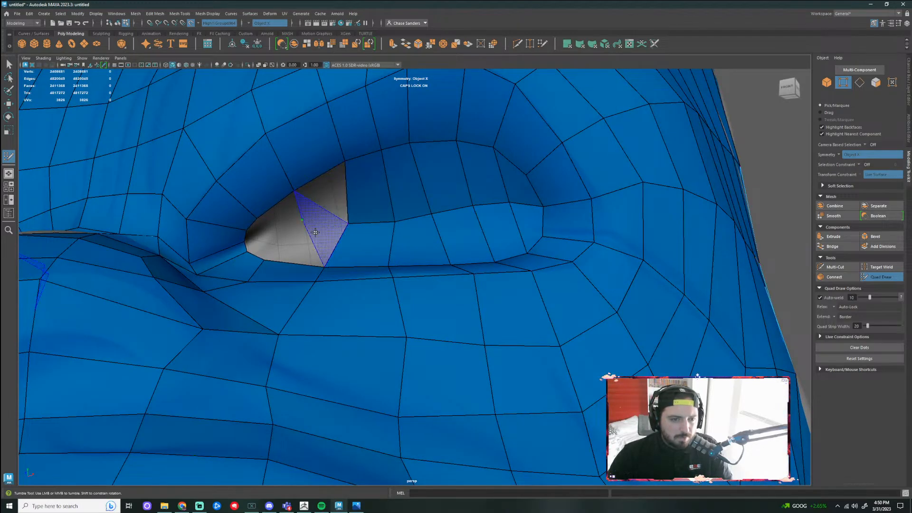
{"action": "left_click", "coordinate": [323, 197], "text": "shift"}
{"action": "left_click", "coordinate": [309, 243], "text": "shift"}
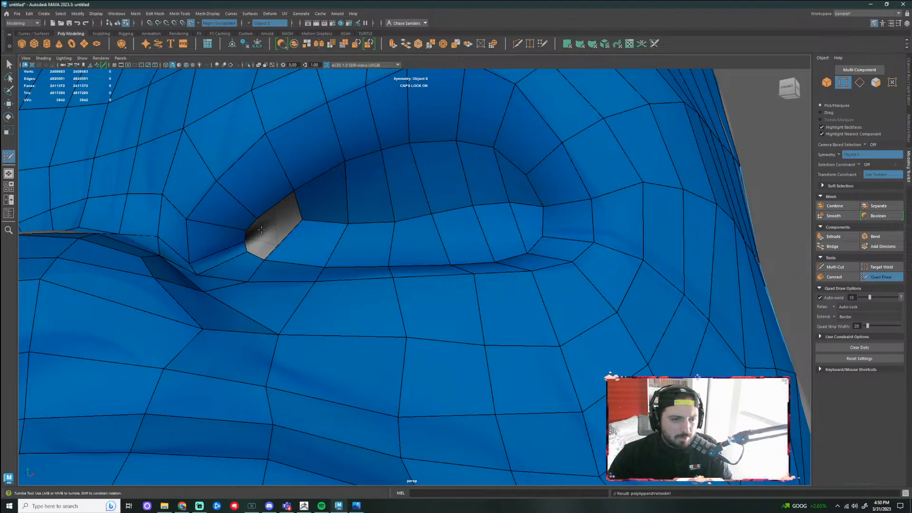
{"action": "left_click", "coordinate": [261, 230]}
{"action": "left_click", "coordinate": [281, 215], "text": "shift"}
{"action": "left_click", "coordinate": [271, 241], "text": "shift"}
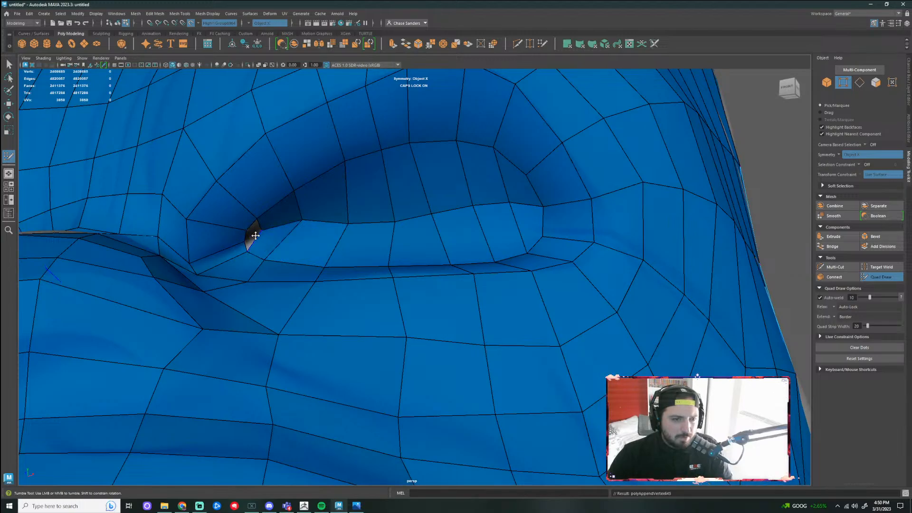
Adjust the rim vertex beside the small remaining gap at the eye's inner corner
{"action": "left_click_drag", "start_coordinate": [287, 238], "coordinate": [410, 267], "text": "alt"}
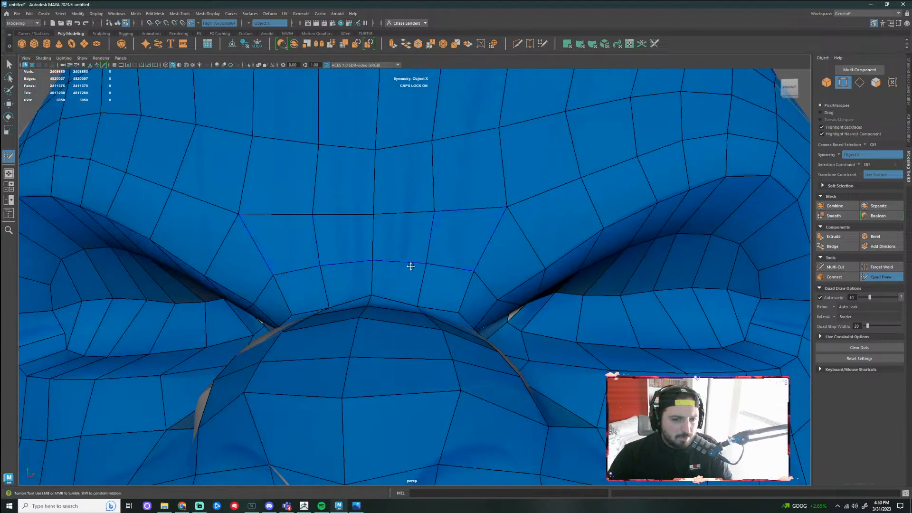
{"action": "right_click_drag", "start_coordinate": [409, 266], "coordinate": [568, 315], "text": "alt"}
{"action": "left_click_drag", "start_coordinate": [580, 322], "coordinate": [573, 317], "text": "alt"}
{"action": "middle_click_drag", "start_coordinate": [573, 316], "coordinate": [552, 360], "text": "alt"}
{"action": "right_click_drag", "start_coordinate": [551, 361], "coordinate": [438, 334], "text": "alt"}
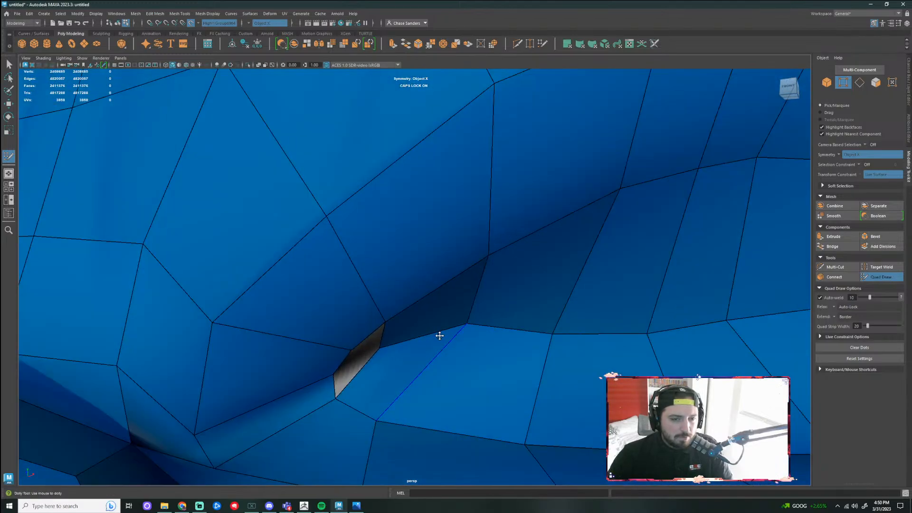
{"action": "left_click_drag", "start_coordinate": [438, 334], "coordinate": [382, 318], "text": "alt"}
{"action": "middle_click_drag", "start_coordinate": [383, 318], "coordinate": [327, 312], "text": "alt"}
{"action": "left_click_drag", "start_coordinate": [259, 287], "coordinate": [252, 285]}
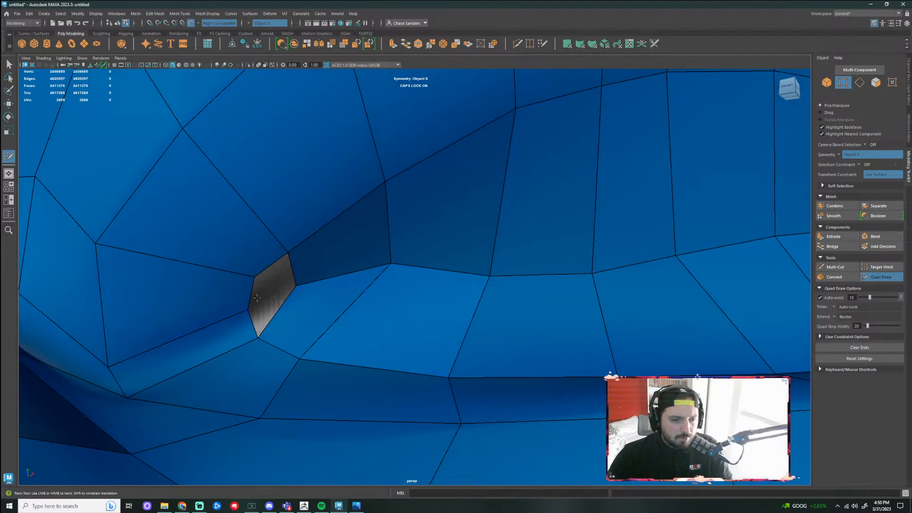
Fill the remaining gap at the eye's inner corner with quads and weld the last sliver closed
{"action": "left_click", "coordinate": [276, 277], "text": "shift"}
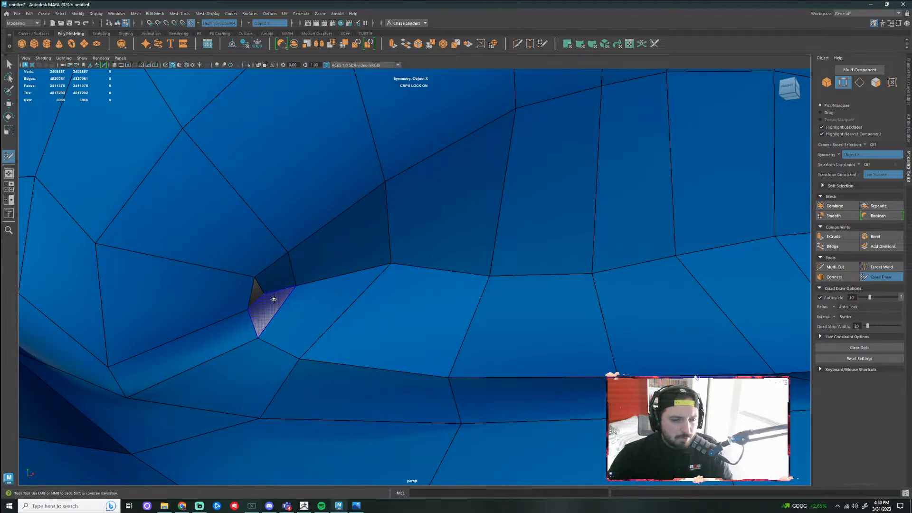
{"action": "left_click", "coordinate": [274, 299], "text": "shift"}
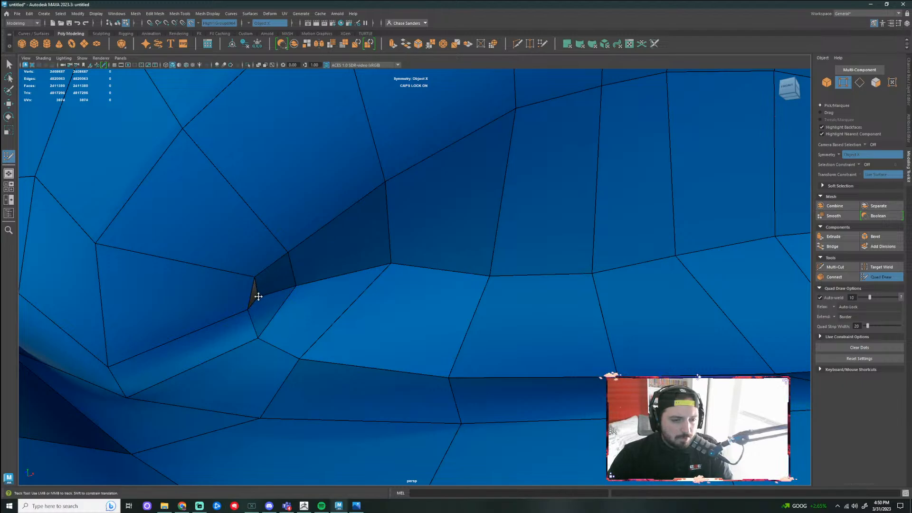
{"action": "scroll", "coordinate": [231, 326], "scroll_direction": "down", "scroll_amount": 5}
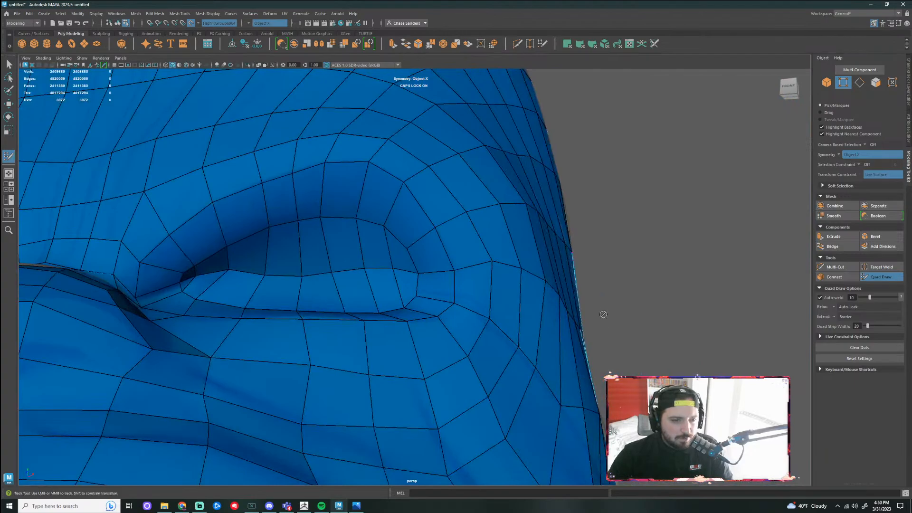
Relax the points along the seam between the lids to even out the quads closing the eye opening
{"action": "mouse_move", "coordinate": [604, 314]}
{"action": "left_mouse_down", "text": "alt"}
{"action": "mouse_move", "coordinate": [585, 301]}
{"action": "mouse_move", "coordinate": [592, 306]}
{"action": "left_mouse_up", "text": "alt"}
{"action": "key", "text": "bracketleft"}
{"action": "key", "text": "bracketleft"}
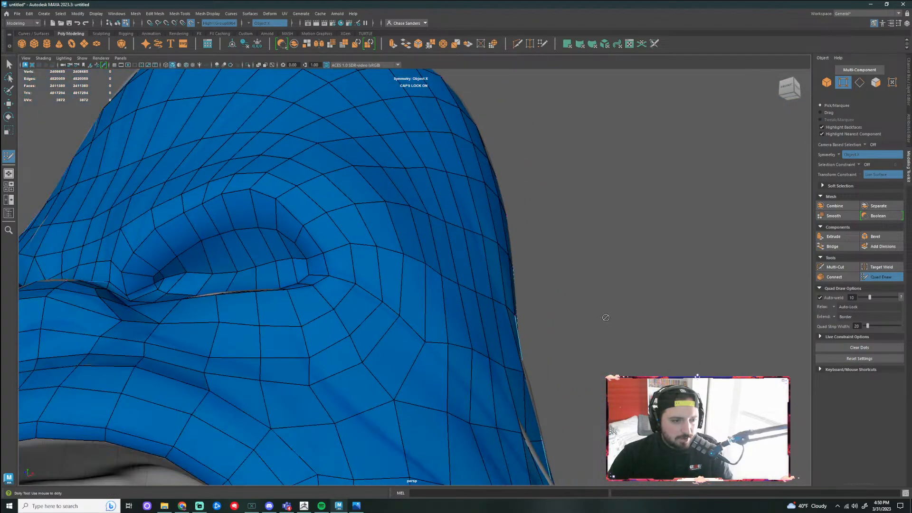
{"action": "key", "text": "q"}
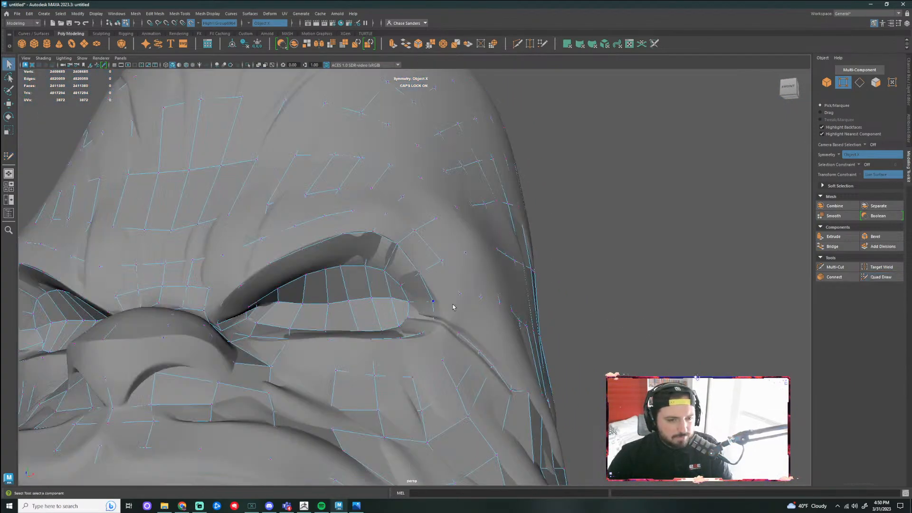
{"action": "left_click", "coordinate": [881, 277]}
{"action": "scroll", "coordinate": [213, 315], "scroll_direction": "up", "scroll_amount": 4}
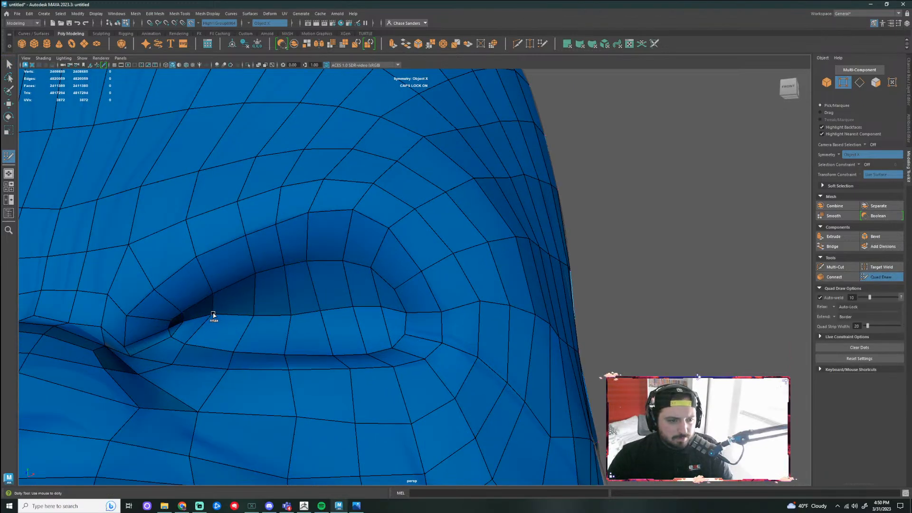
{"action": "mouse_move", "coordinate": [213, 315]}
{"action": "left_mouse_down", "text": "shift"}
{"action": "mouse_move", "coordinate": [380, 314]}
{"action": "mouse_move", "coordinate": [216, 315]}
{"action": "mouse_move", "coordinate": [305, 325]}
{"action": "left_mouse_up", "text": "shift"}
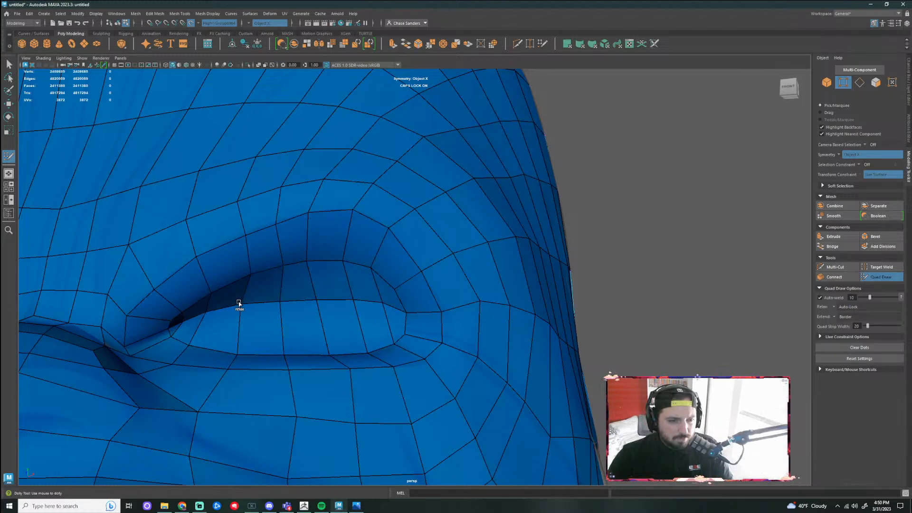
Examine the topology of the whole head from several angles, including the eyes, nose, mouth, chin and neck
{"action": "scroll", "coordinate": [515, 306], "scroll_direction": "down", "scroll_amount": 10}
{"action": "left_click_drag", "start_coordinate": [596, 307], "coordinate": [612, 345], "text": "alt"}
{"action": "left_click_drag", "start_coordinate": [697, 377], "coordinate": [669, 336], "text": "alt"}
{"action": "scroll", "coordinate": [699, 338], "scroll_direction": "down", "scroll_amount": 2}
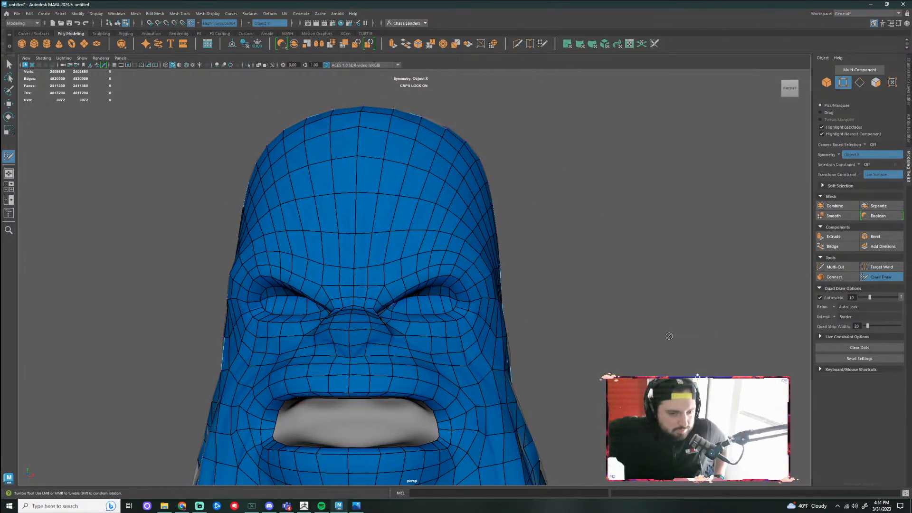
{"action": "scroll", "coordinate": [480, 316], "scroll_direction": "up", "scroll_amount": 5}
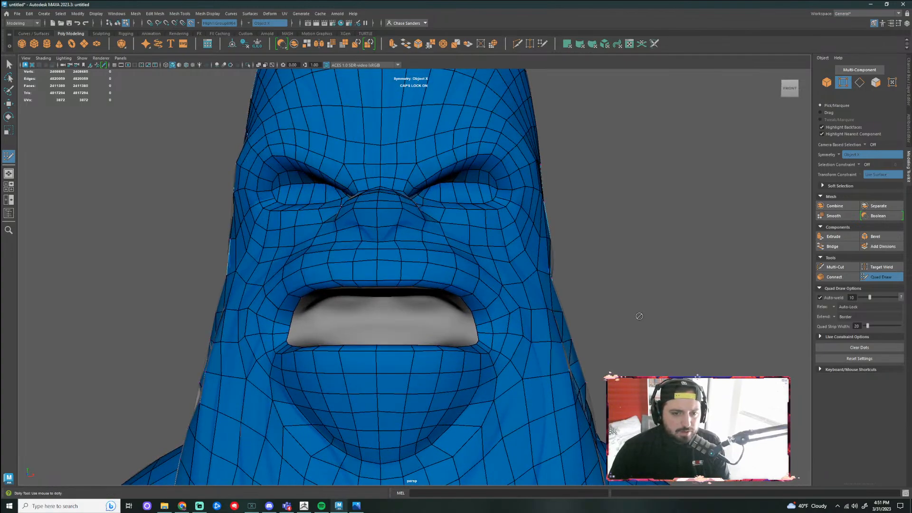
{"action": "left_click_drag", "start_coordinate": [461, 309], "coordinate": [480, 315], "text": "alt"}
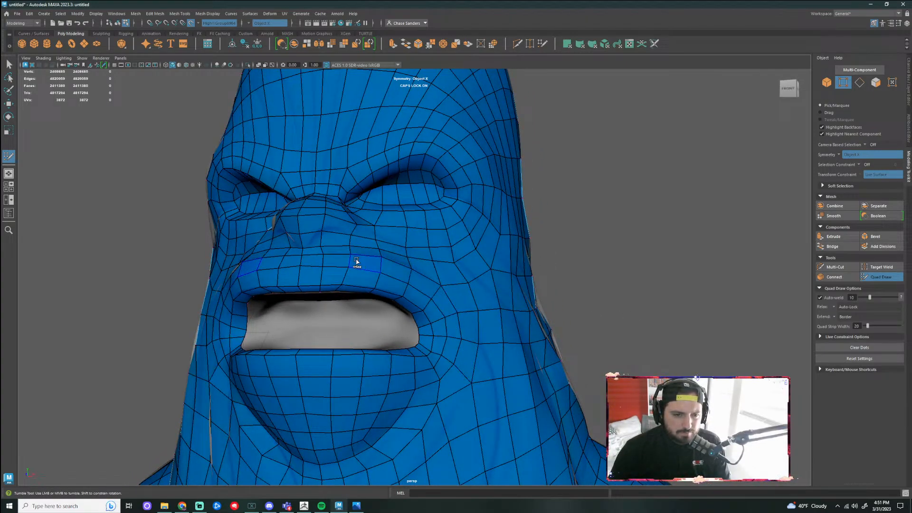
{"action": "left_click_drag", "start_coordinate": [624, 284], "coordinate": [428, 296], "text": "alt"}
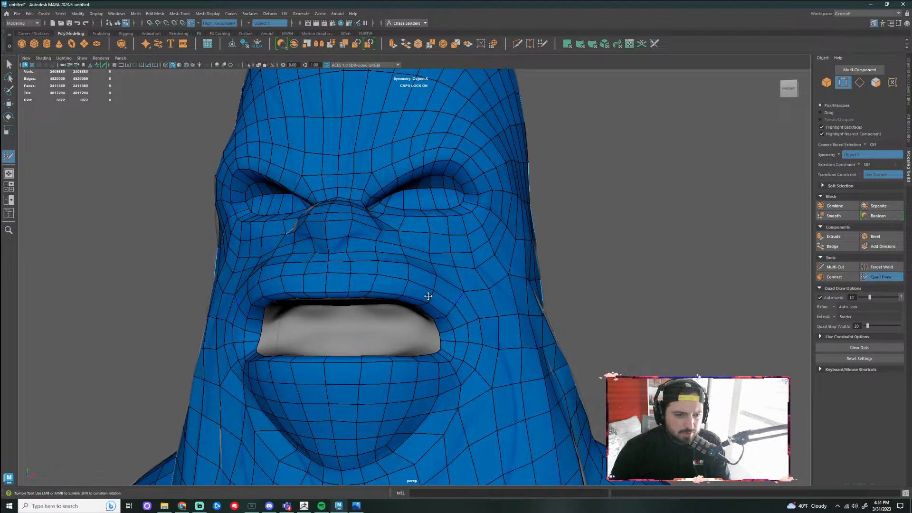
{"action": "left_click_drag", "start_coordinate": [634, 289], "coordinate": [558, 343], "text": "alt"}
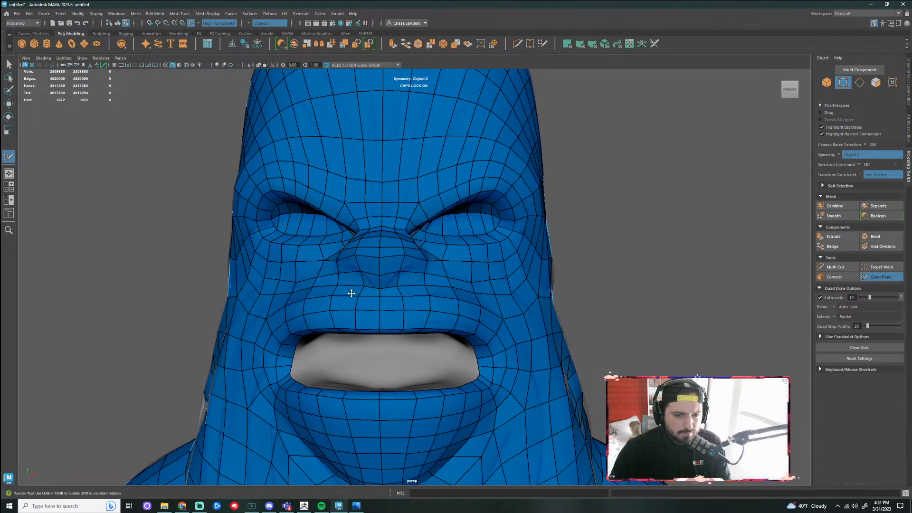
{"action": "scroll", "coordinate": [639, 318], "scroll_direction": "down", "scroll_amount": 5}
{"action": "left_click_drag", "start_coordinate": [639, 318], "coordinate": [897, 336], "text": "alt"}
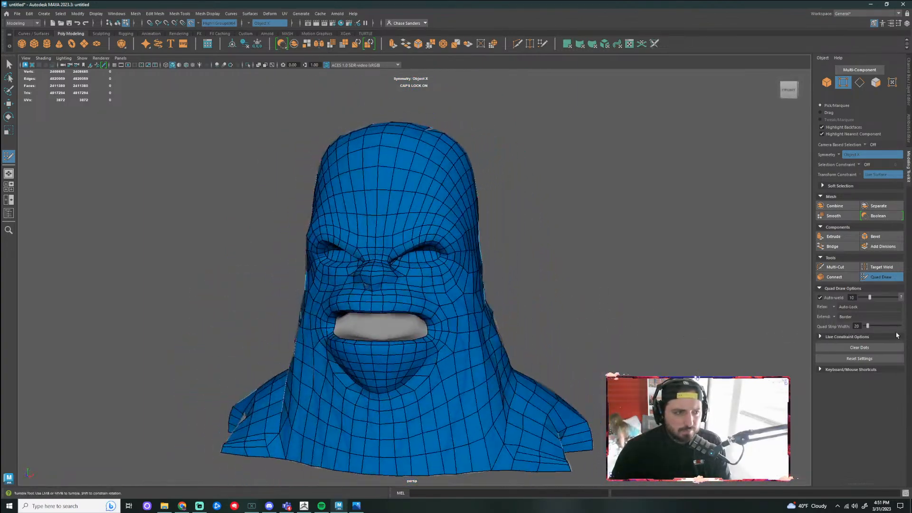
{"action": "scroll", "coordinate": [626, 314], "scroll_direction": "up", "scroll_amount": 3}
{"action": "mouse_move", "coordinate": [627, 328]}
{"action": "left_mouse_down", "text": "alt"}
{"action": "mouse_move", "coordinate": [627, 298]}
{"action": "mouse_move", "coordinate": [632, 327]}
{"action": "left_mouse_up", "text": "alt"}
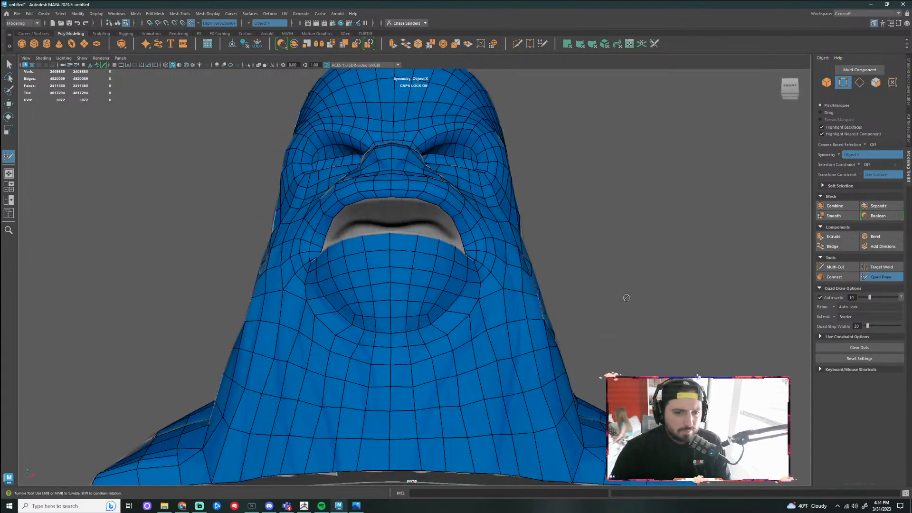
Extend the border edge loop of the mouth opening inward to add a ring of quads inside the lips
{"action": "scroll", "coordinate": [665, 295], "scroll_direction": "up", "scroll_amount": 4}
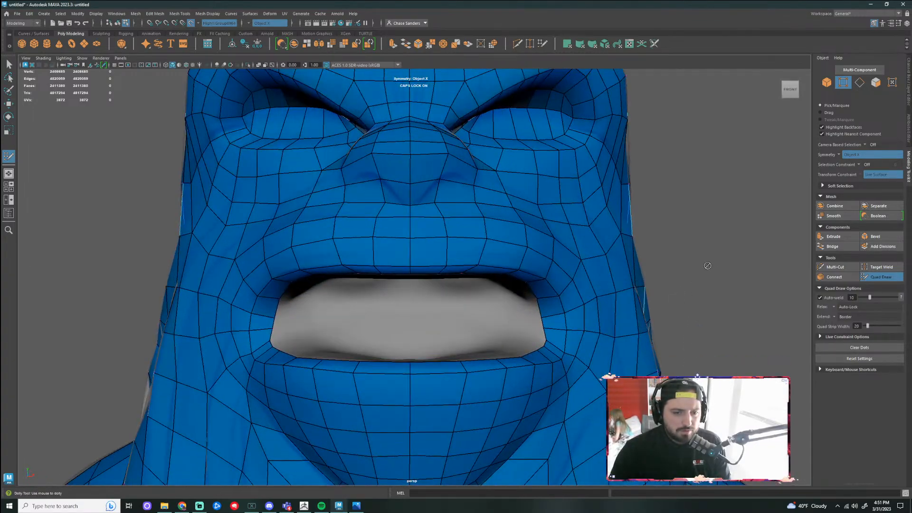
{"action": "left_click_drag", "start_coordinate": [707, 266], "coordinate": [734, 301], "text": "alt"}
{"action": "middle_click_drag", "start_coordinate": [734, 301], "coordinate": [720, 265], "text": "alt"}
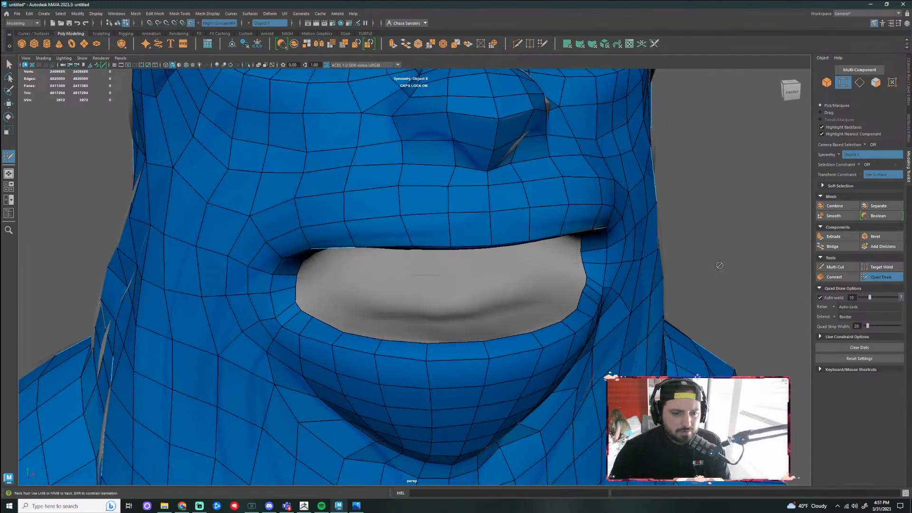
{"action": "left_click_drag", "start_coordinate": [755, 294], "coordinate": [700, 201], "text": "alt"}
{"action": "middle_click_drag", "start_coordinate": [700, 201], "coordinate": [599, 202], "text": "alt"}
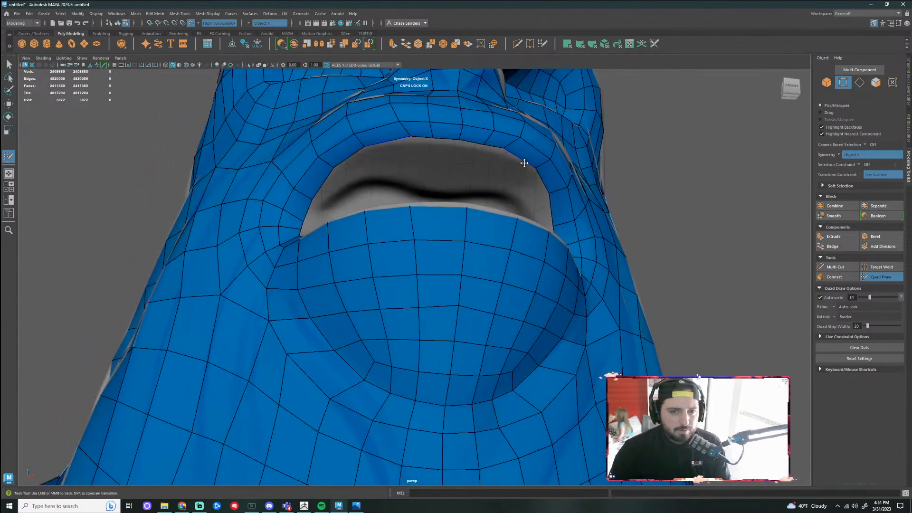
{"action": "mouse_move", "coordinate": [524, 163]}
{"action": "left_mouse_down"}
{"action": "mouse_move", "coordinate": [496, 186]}
{"action": "mouse_move", "coordinate": [502, 181]}
{"action": "left_mouse_up"}
Relax the new ring of quads inside the mouth along the lower and upper lips
{"action": "left_click_drag", "start_coordinate": [713, 232], "coordinate": [709, 259], "text": "alt"}
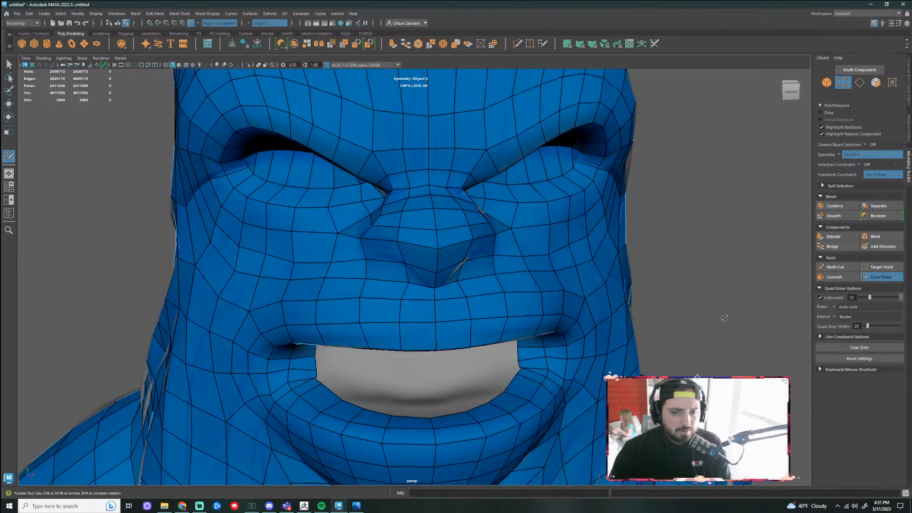
{"action": "middle_click_drag", "start_coordinate": [726, 366], "coordinate": [729, 279], "text": "alt"}
{"action": "right_click_drag", "start_coordinate": [729, 278], "coordinate": [729, 282], "text": "alt"}
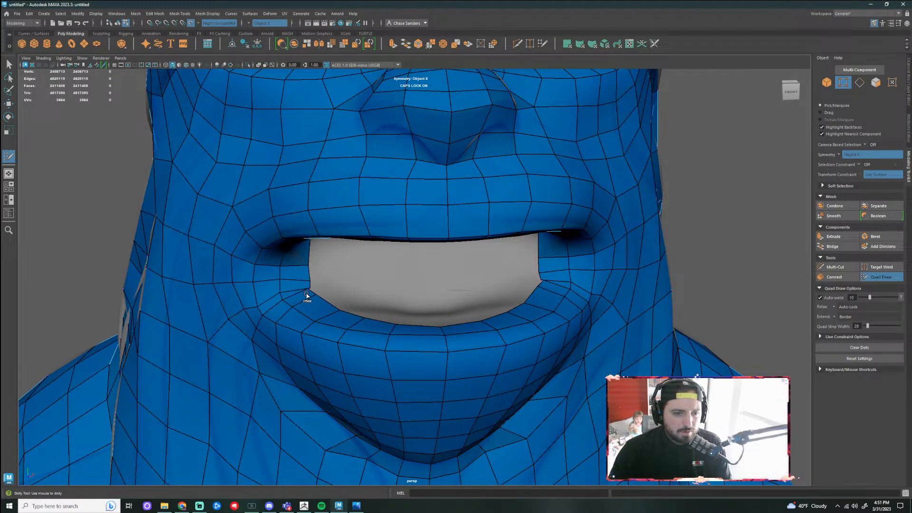
{"action": "mouse_move", "coordinate": [300, 291]}
{"action": "left_mouse_down", "text": "alt"}
{"action": "mouse_move", "coordinate": [361, 289]}
{"action": "mouse_move", "coordinate": [397, 341]}
{"action": "mouse_move", "coordinate": [377, 342]}
{"action": "left_mouse_up", "text": "alt"}
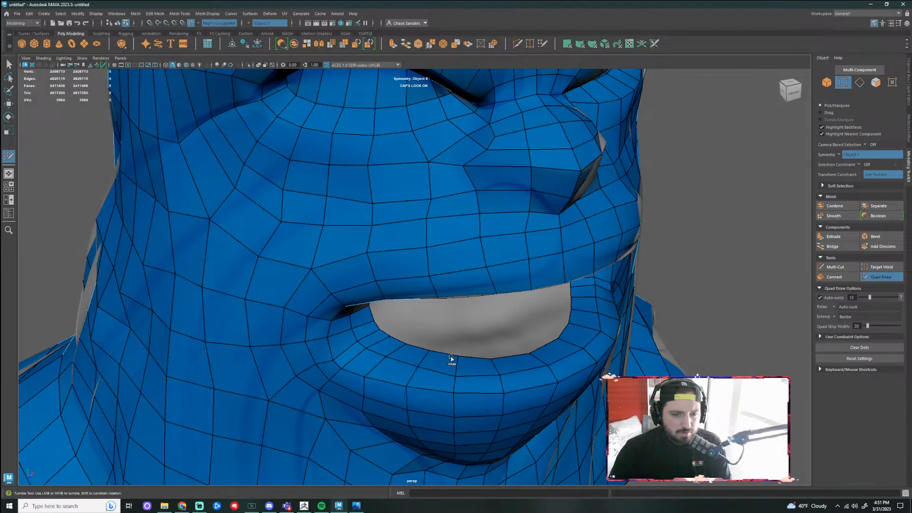
{"action": "mouse_move", "coordinate": [446, 367]}
{"action": "left_mouse_down", "text": "shift"}
{"action": "mouse_move", "coordinate": [549, 353]}
{"action": "mouse_move", "coordinate": [478, 369]}
{"action": "mouse_move", "coordinate": [523, 333]}
{"action": "mouse_move", "coordinate": [618, 308]}
{"action": "mouse_move", "coordinate": [719, 285]}
{"action": "mouse_move", "coordinate": [718, 314]}
{"action": "mouse_move", "coordinate": [741, 294]}
{"action": "left_mouse_up", "text": "shift"}
{"action": "right_click_drag", "start_coordinate": [741, 294], "coordinate": [778, 311], "text": "alt"}
{"action": "middle_click_drag", "start_coordinate": [779, 311], "coordinate": [775, 321], "text": "alt"}
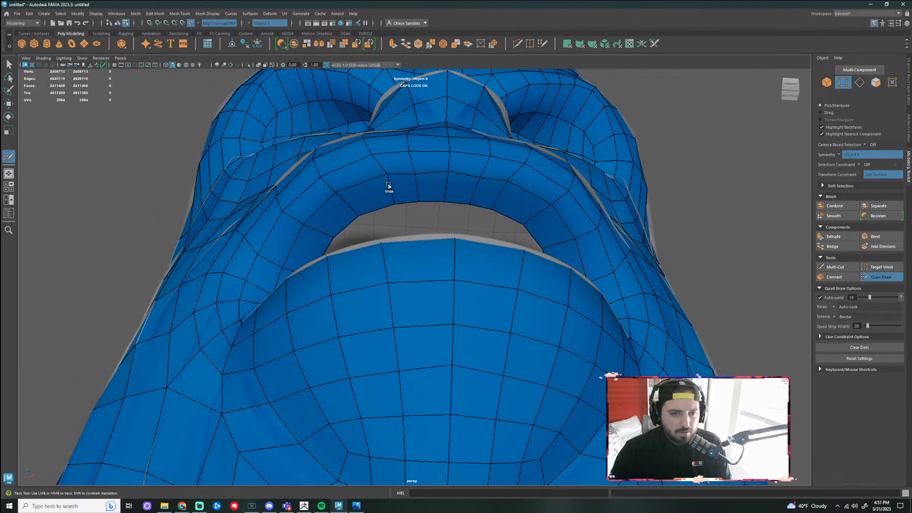
{"action": "mouse_move", "coordinate": [386, 187]}
{"action": "left_mouse_down", "text": "shift"}
{"action": "mouse_move", "coordinate": [358, 191]}
{"action": "mouse_move", "coordinate": [471, 185]}
{"action": "left_mouse_up", "text": "shift"}
Fill a mirrored row of quads inside the mouth behind the upper lip, from the centre out toward the mouth corners
{"action": "mouse_move", "coordinate": [544, 212]}
{"action": "left_mouse_down", "text": "alt"}
{"action": "mouse_move", "coordinate": [706, 252]}
{"action": "mouse_move", "coordinate": [703, 267]}
{"action": "mouse_move", "coordinate": [736, 296]}
{"action": "mouse_move", "coordinate": [721, 317]}
{"action": "mouse_move", "coordinate": [652, 281]}
{"action": "left_mouse_up", "text": "alt"}
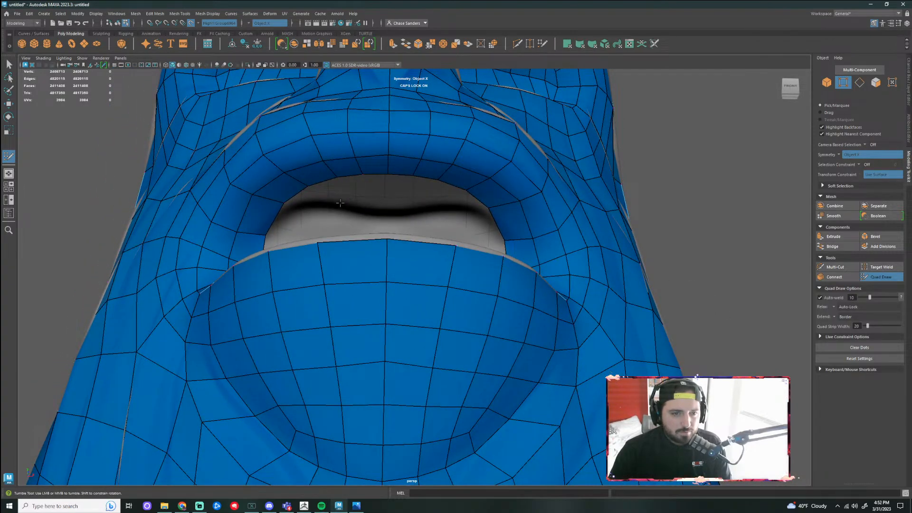
{"action": "left_click", "coordinate": [354, 187], "text": "shift"}
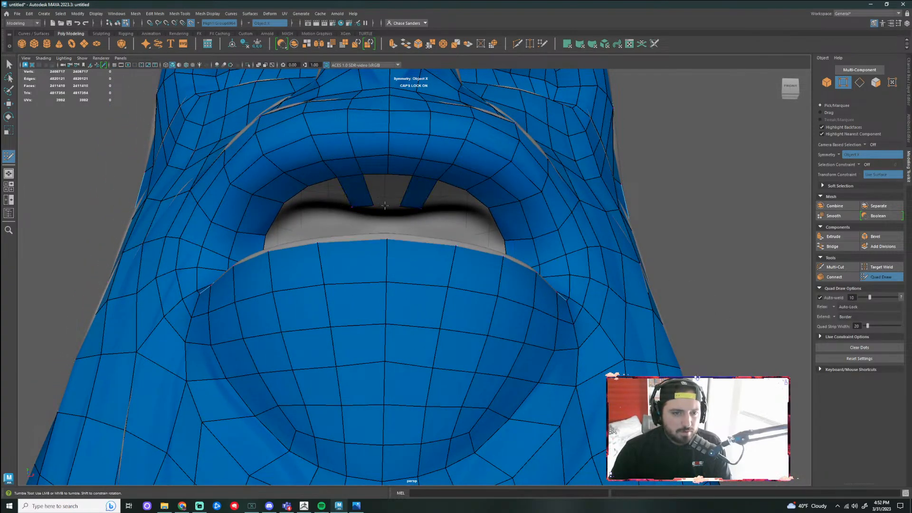
{"action": "left_click", "coordinate": [380, 190], "text": "shift"}
{"action": "mouse_move", "coordinate": [380, 190]}
{"action": "left_mouse_down", "text": "alt"}
{"action": "mouse_move", "coordinate": [434, 210]}
{"action": "mouse_move", "coordinate": [428, 220]}
{"action": "mouse_move", "coordinate": [483, 250]}
{"action": "mouse_move", "coordinate": [485, 274]}
{"action": "left_mouse_up", "text": "alt"}
{"action": "left_click", "coordinate": [428, 213], "text": "shift"}
{"action": "left_click", "coordinate": [447, 233], "text": "shift"}
{"action": "left_click", "coordinate": [479, 260], "text": "shift"}
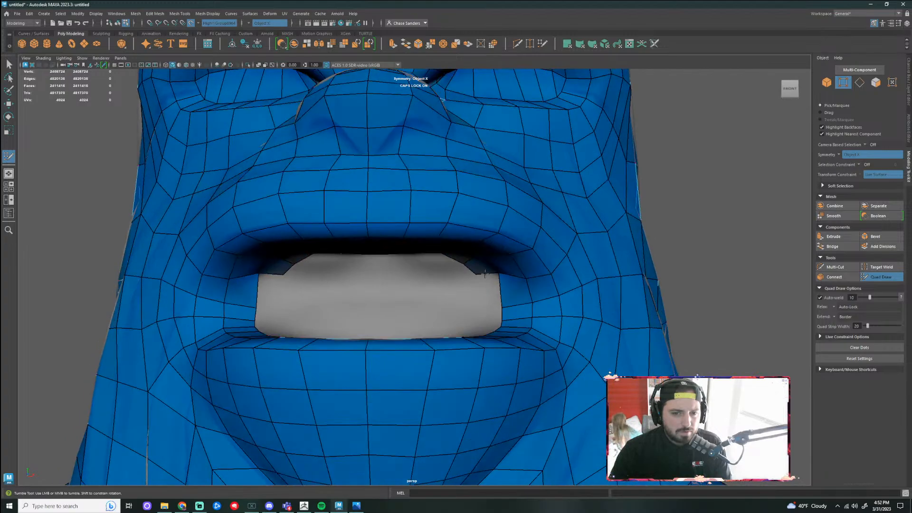
Add two mirrored pairs of quads from the sides of the mouth inward, placing points for the inner pair
{"action": "left_click", "coordinate": [492, 291], "text": "shift"}
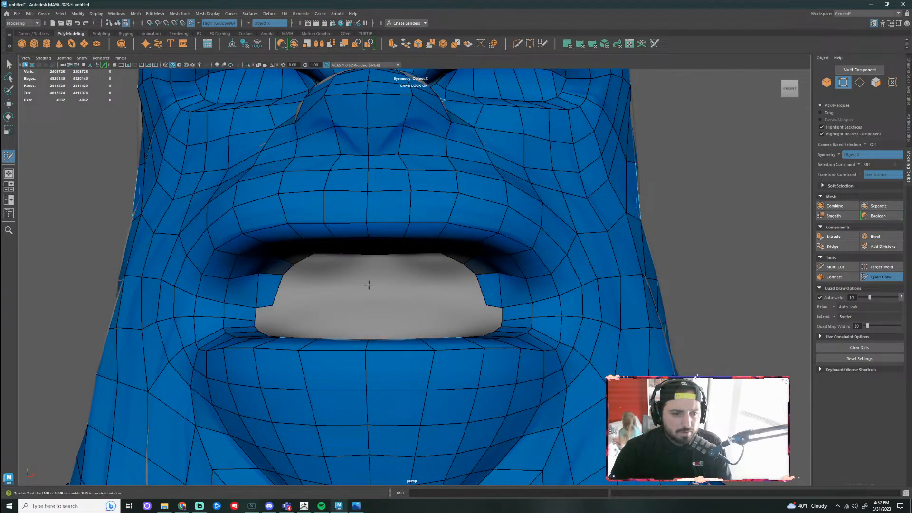
{"action": "left_click_drag", "start_coordinate": [369, 285], "coordinate": [317, 274], "text": "alt"}
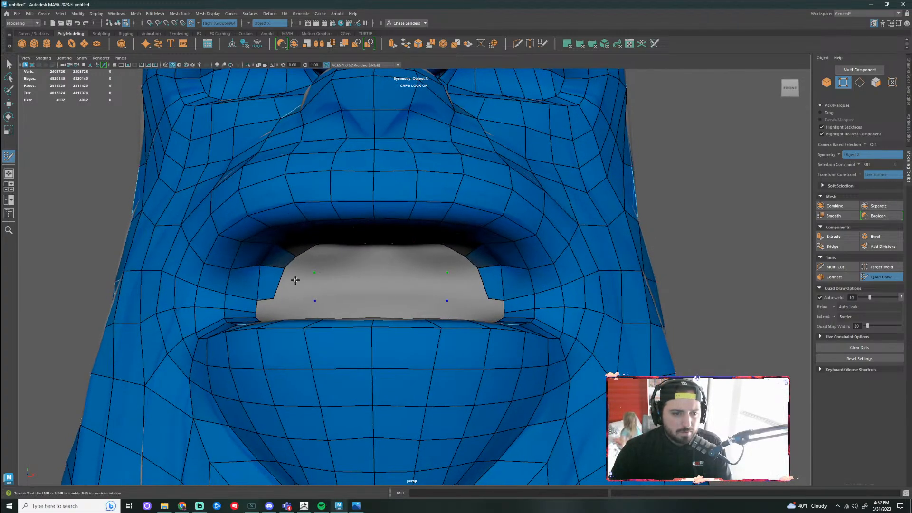
{"action": "left_click", "coordinate": [301, 288], "text": "shift"}
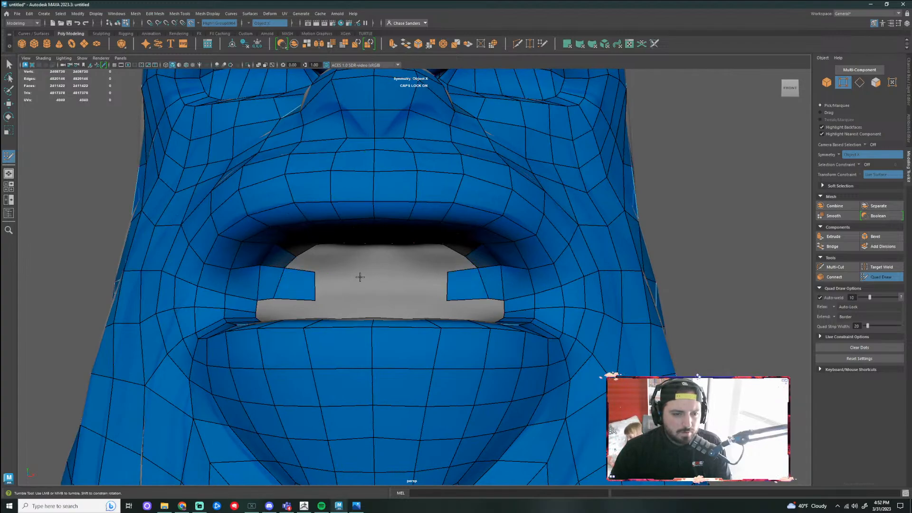
Build a mirrored strip of two quads upward from the lower lip's inner edge on each side of the centre line
{"action": "left_click_drag", "start_coordinate": [359, 277], "coordinate": [382, 373], "text": "alt"}
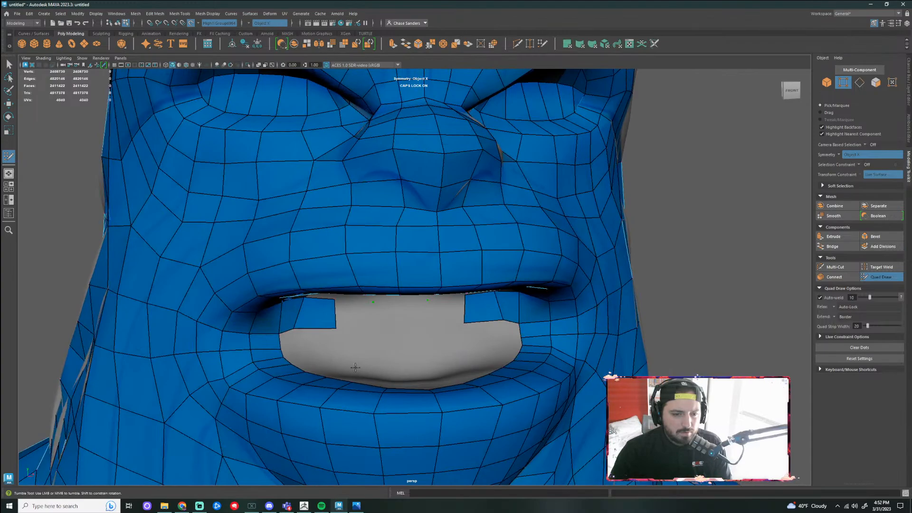
{"action": "left_click", "coordinate": [387, 362], "text": "shift"}
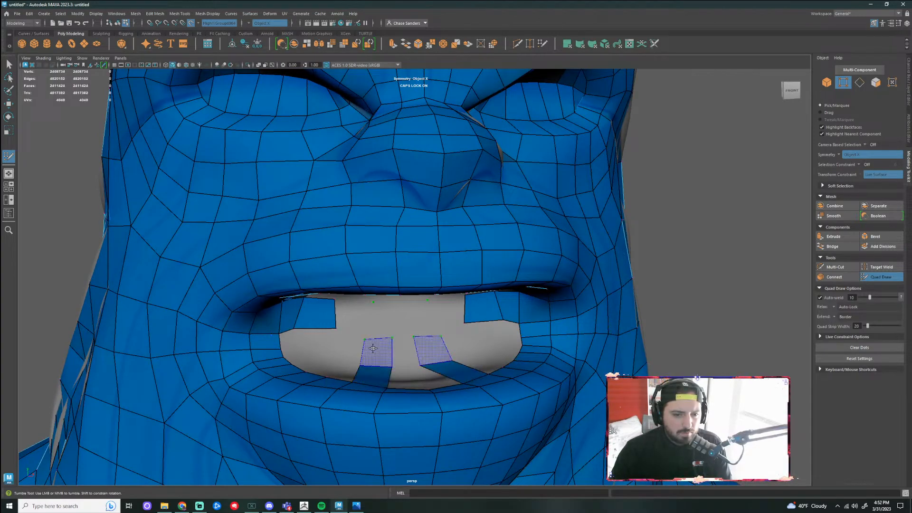
{"action": "left_click", "coordinate": [392, 339], "text": "shift"}
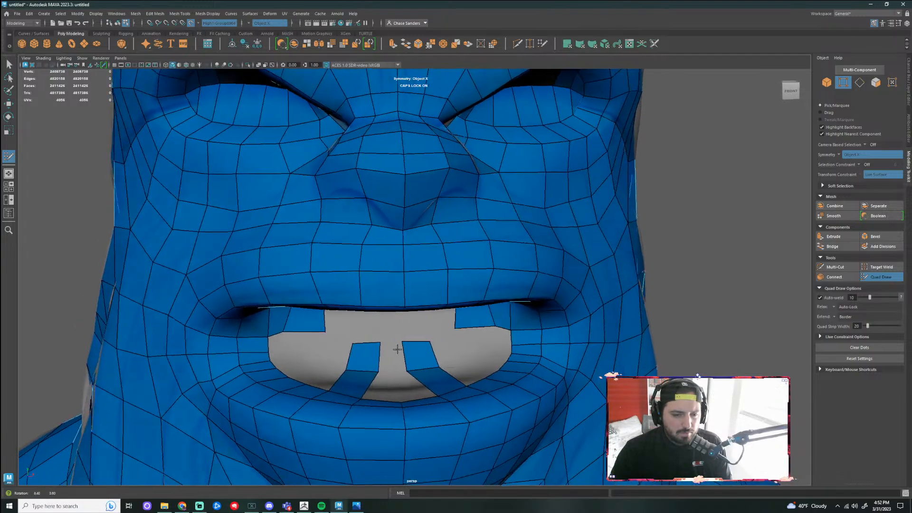
Fill the gap between the two lower-lip strips with two mirrored pairs of quads along the centre line
{"action": "left_click_drag", "start_coordinate": [404, 352], "coordinate": [388, 368], "text": "alt"}
{"action": "scroll", "coordinate": [392, 385], "scroll_direction": "up", "scroll_amount": 3}
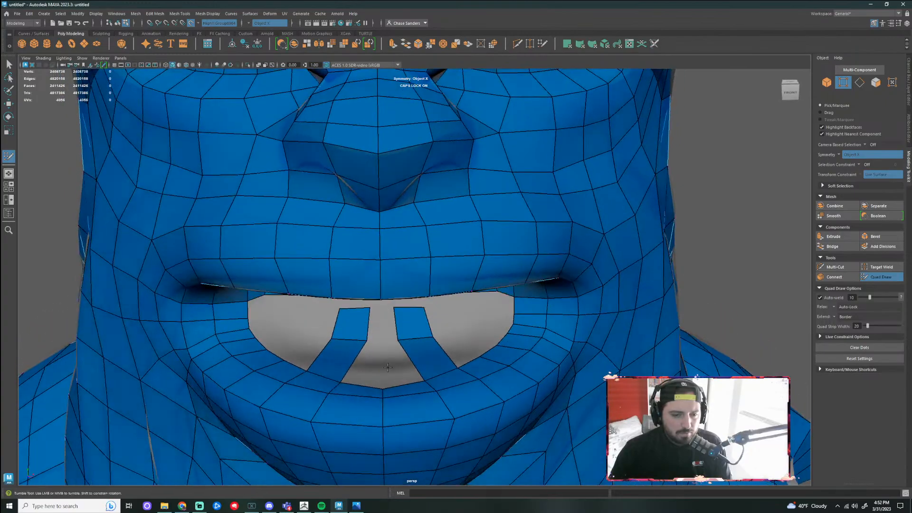
{"action": "left_click", "coordinate": [395, 357], "text": "shift"}
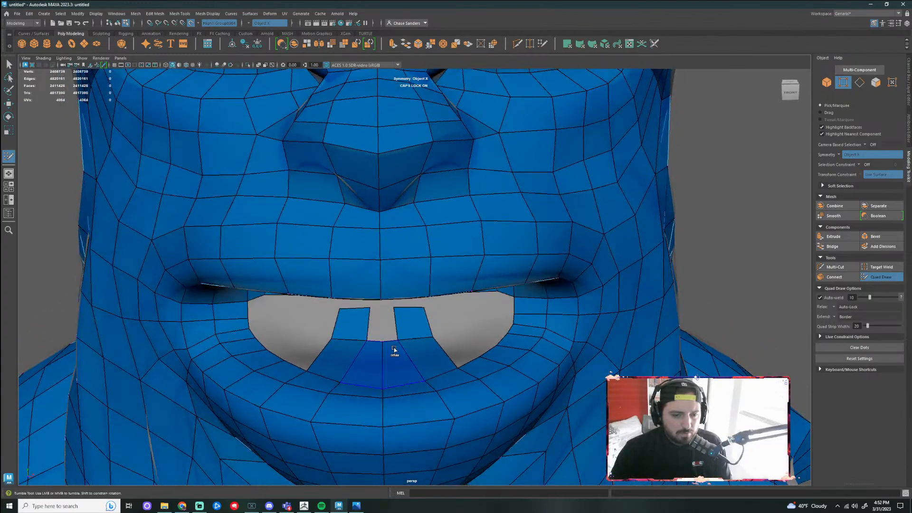
{"action": "left_click", "coordinate": [383, 317], "text": "shift"}
Move the edge points between the central quads and the strips outward to even out the quad widths
{"action": "left_click_drag", "start_coordinate": [399, 321], "coordinate": [416, 332], "text": "alt"}
{"action": "right_click_drag", "start_coordinate": [415, 332], "coordinate": [421, 323], "text": "alt"}
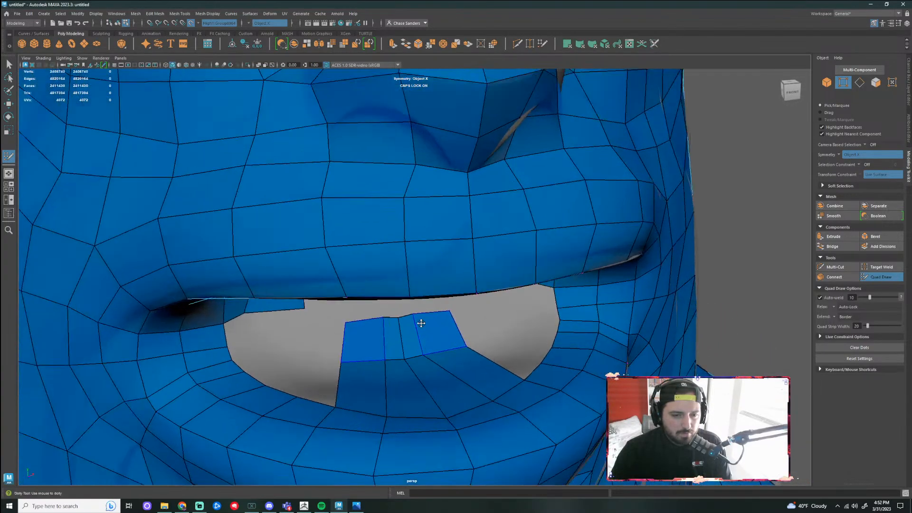
{"action": "left_click_drag", "start_coordinate": [421, 323], "coordinate": [376, 302], "text": "alt"}
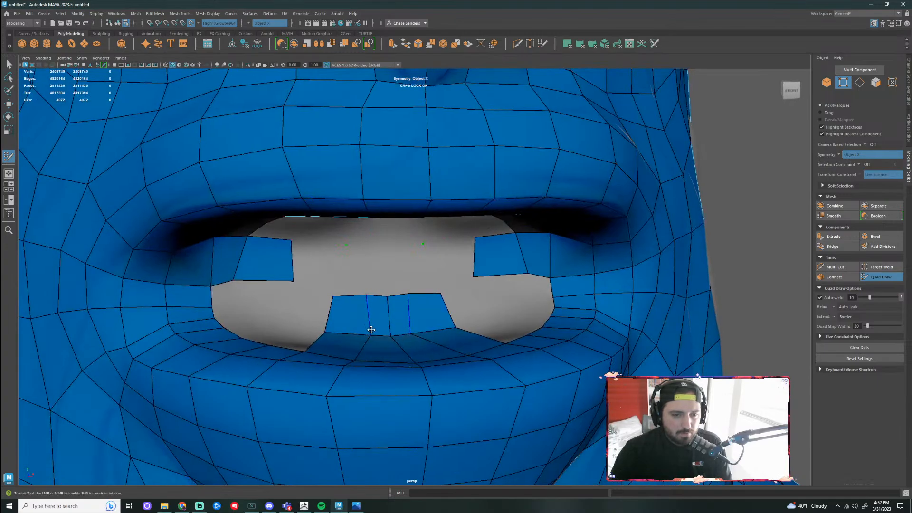
{"action": "left_click_drag", "start_coordinate": [370, 333], "coordinate": [362, 334]}
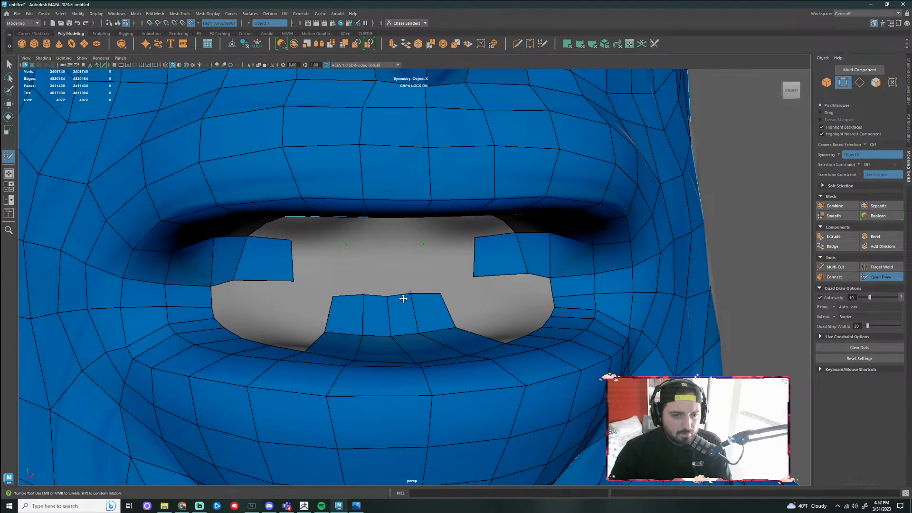
Add a second row of mirrored quads above the central lower-lip quads, moving its outer points outward and filling the middle
{"action": "left_click_drag", "start_coordinate": [387, 293], "coordinate": [365, 264], "text": "alt"}
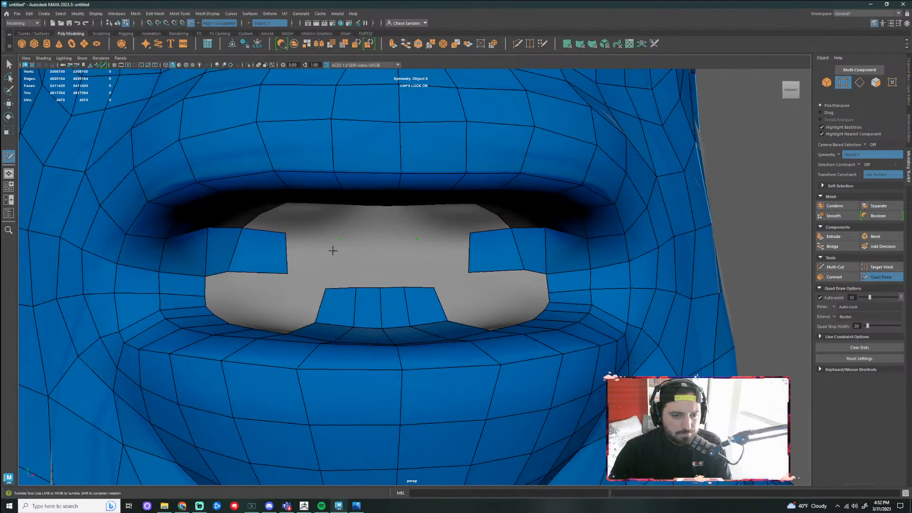
{"action": "left_click", "coordinate": [361, 241]}
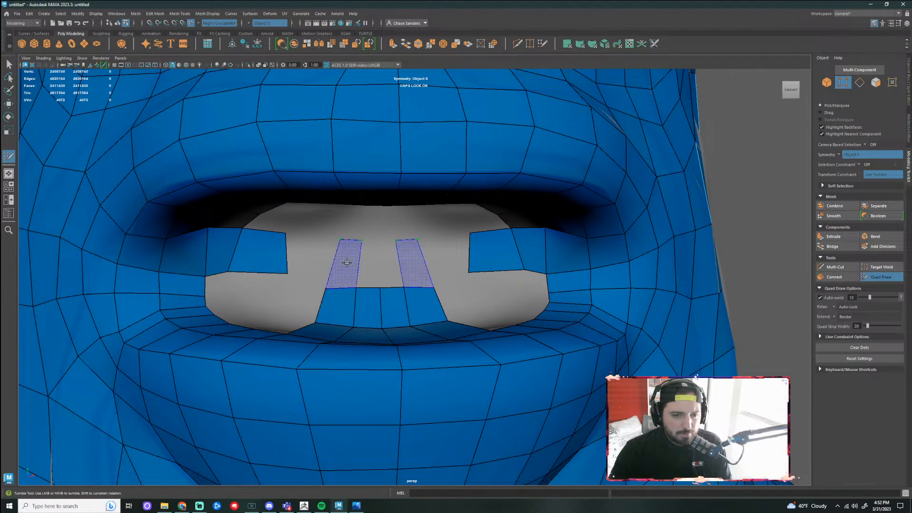
{"action": "left_click", "coordinate": [347, 260], "text": "shift"}
{"action": "left_click_drag", "start_coordinate": [341, 240], "coordinate": [326, 233]}
{"action": "left_click_drag", "start_coordinate": [327, 287], "coordinate": [322, 288]}
{"action": "left_click_drag", "start_coordinate": [359, 240], "coordinate": [387, 326]}
{"action": "left_click", "coordinate": [378, 243], "text": "shift"}
Extend the first row of quads outward along the lower lip's inner edge on both sides of the centre
{"action": "middle_click_drag", "start_coordinate": [387, 326], "coordinate": [393, 332], "text": "alt"}
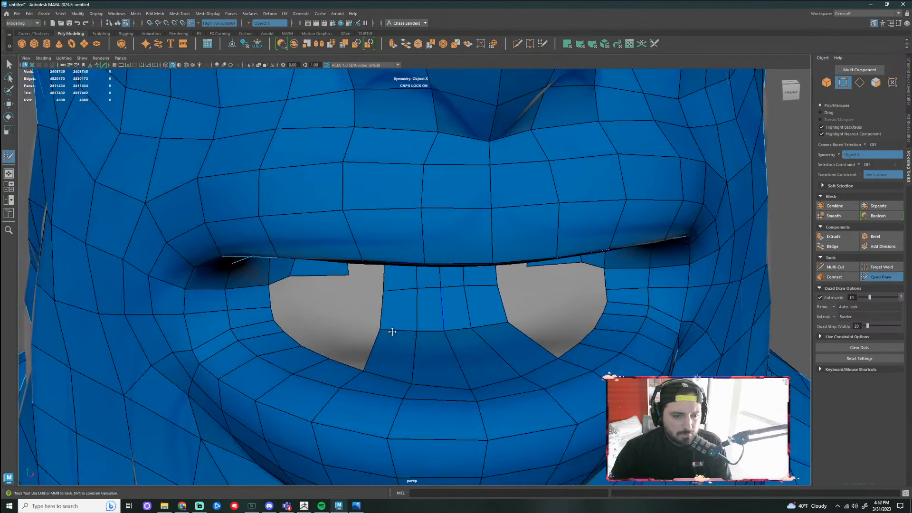
{"action": "left_click", "coordinate": [348, 327]}
{"action": "left_click", "coordinate": [351, 350], "text": "shift"}
{"action": "left_click", "coordinate": [354, 326], "text": "shift"}
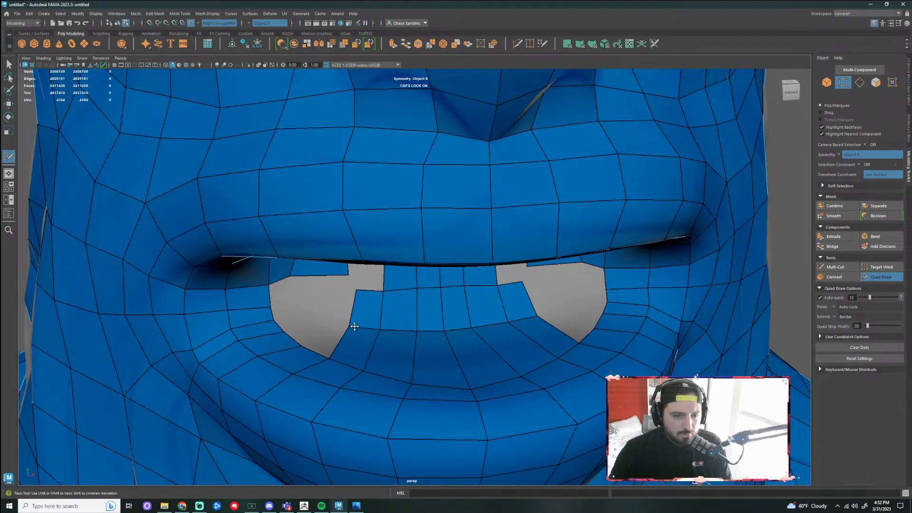
{"action": "left_click", "coordinate": [329, 339], "text": "shift"}
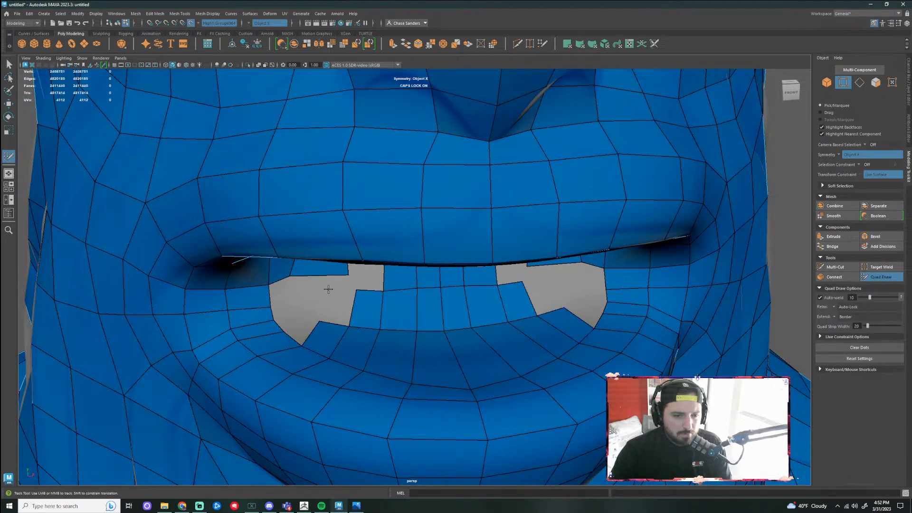
{"action": "left_click", "coordinate": [328, 289]}
{"action": "left_click", "coordinate": [338, 303], "text": "shift"}
Split the side quads with a mirrored edge and join them to the lower row with new quads, adjusting their points
{"action": "left_click_drag", "start_coordinate": [338, 304], "coordinate": [347, 299], "text": "alt"}
{"action": "middle_click_drag", "start_coordinate": [357, 294], "coordinate": [375, 304], "text": "alt"}
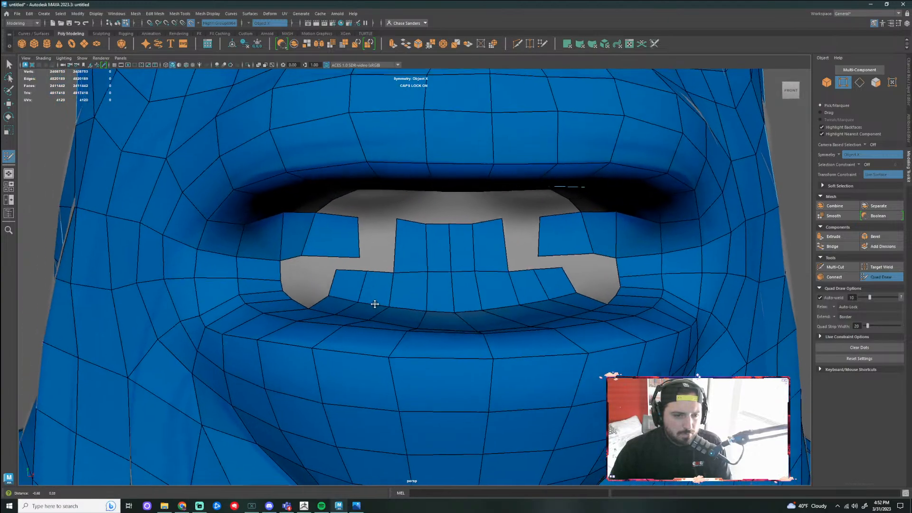
{"action": "left_click", "coordinate": [368, 239], "text": "shift"}
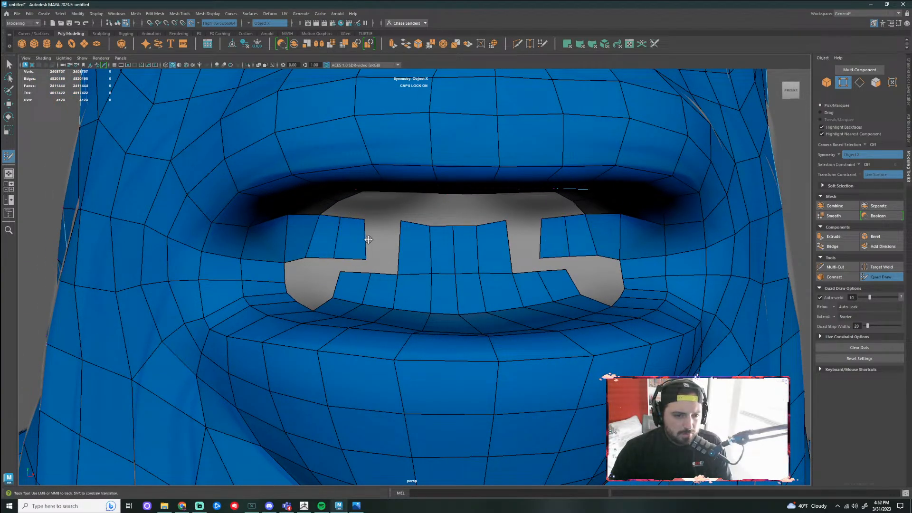
{"action": "left_click_drag", "start_coordinate": [369, 239], "coordinate": [341, 258]}
{"action": "left_click", "coordinate": [357, 264], "text": "shift"}
{"action": "left_click_drag", "start_coordinate": [344, 219], "coordinate": [347, 218]}
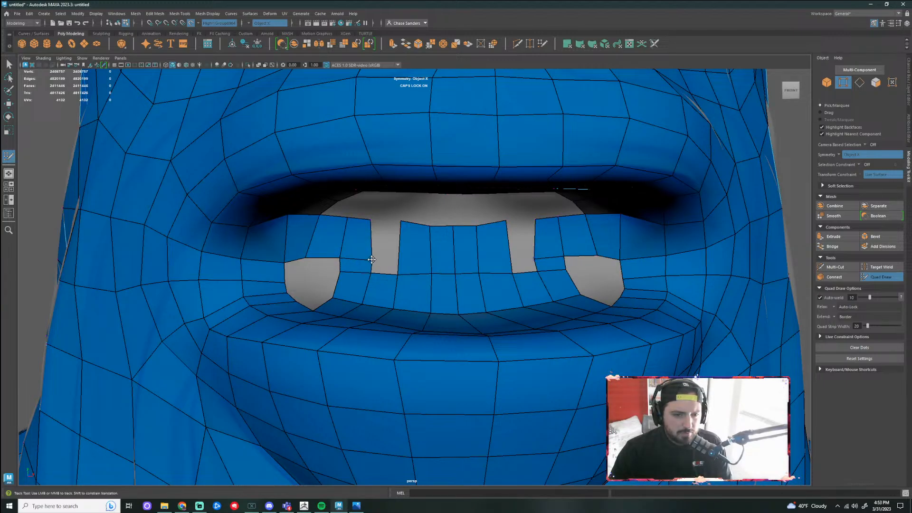
{"action": "left_click_drag", "start_coordinate": [372, 259], "coordinate": [375, 259]}
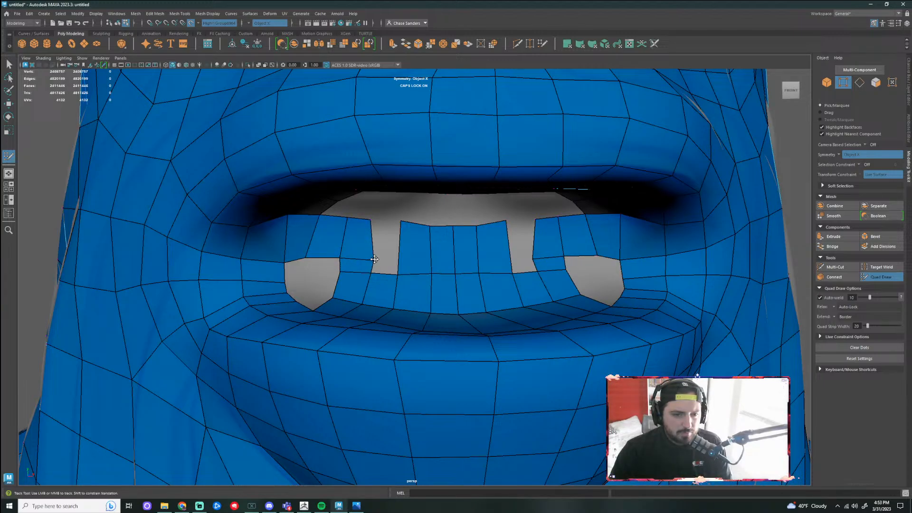
Fill most of the openings at the lower corners of the mouth with mirrored quads, placing an extra point on each side
{"action": "left_click", "coordinate": [324, 268], "text": "shift"}
{"action": "left_click", "coordinate": [296, 269], "text": "shift"}
{"action": "left_click_drag", "start_coordinate": [297, 272], "coordinate": [338, 298], "text": "alt"}
{"action": "left_click", "coordinate": [333, 308]}
{"action": "left_click", "coordinate": [321, 303], "text": "shift"}
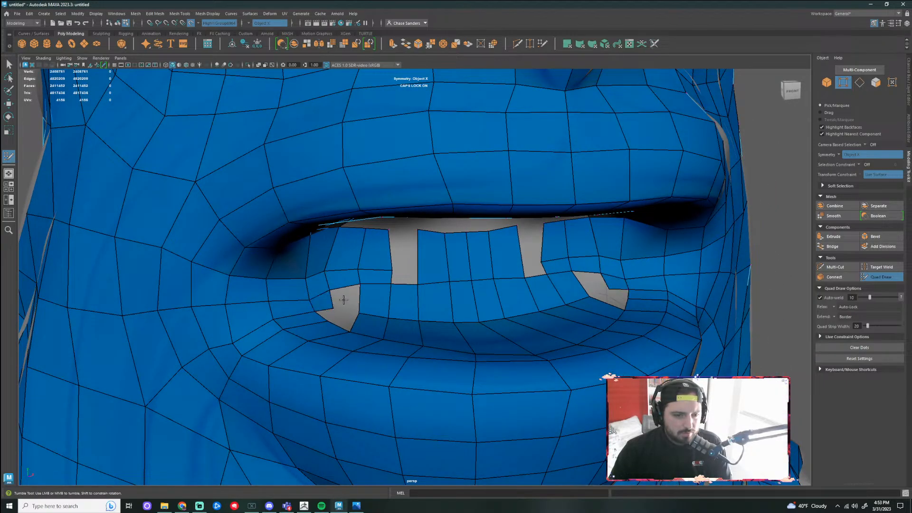
{"action": "left_click", "coordinate": [350, 300], "text": "shift"}
{"action": "left_click_drag", "start_coordinate": [343, 316], "coordinate": [349, 325], "text": "alt"}
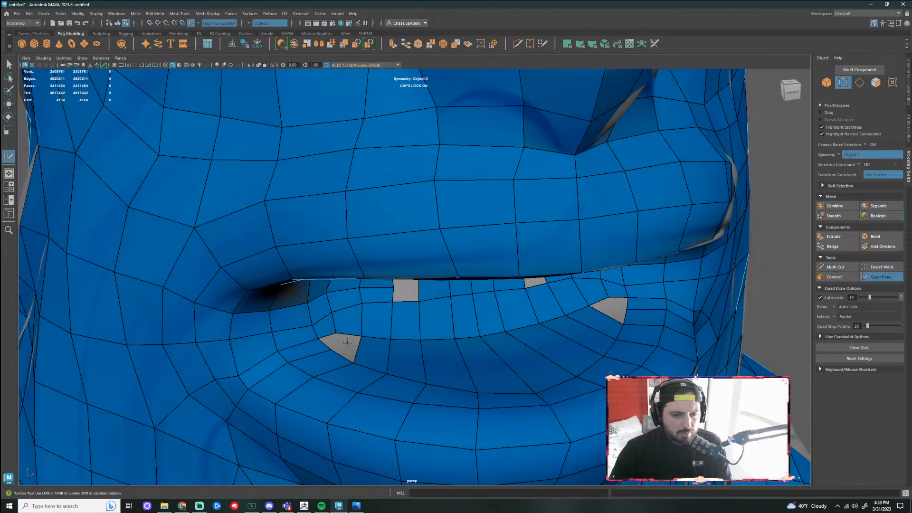
{"action": "left_click", "coordinate": [348, 348], "text": "shift"}
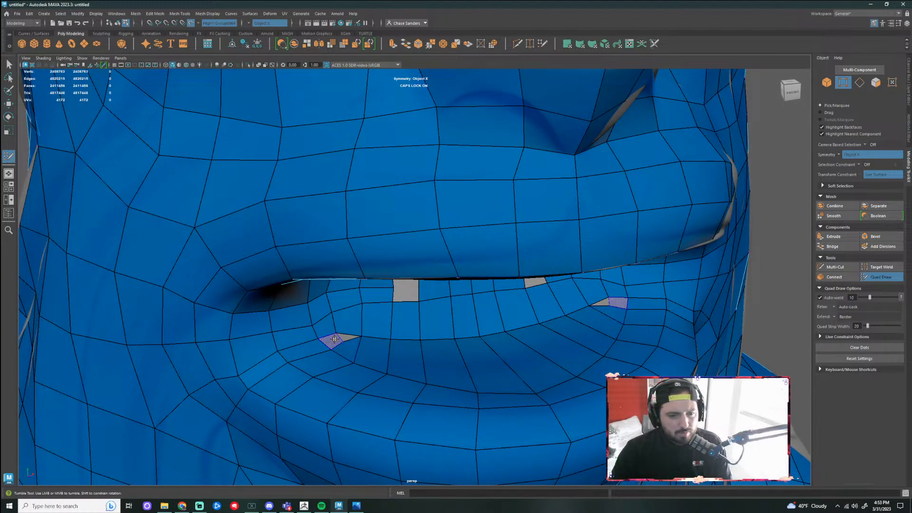
{"action": "left_click", "coordinate": [334, 338], "text": "shift"}
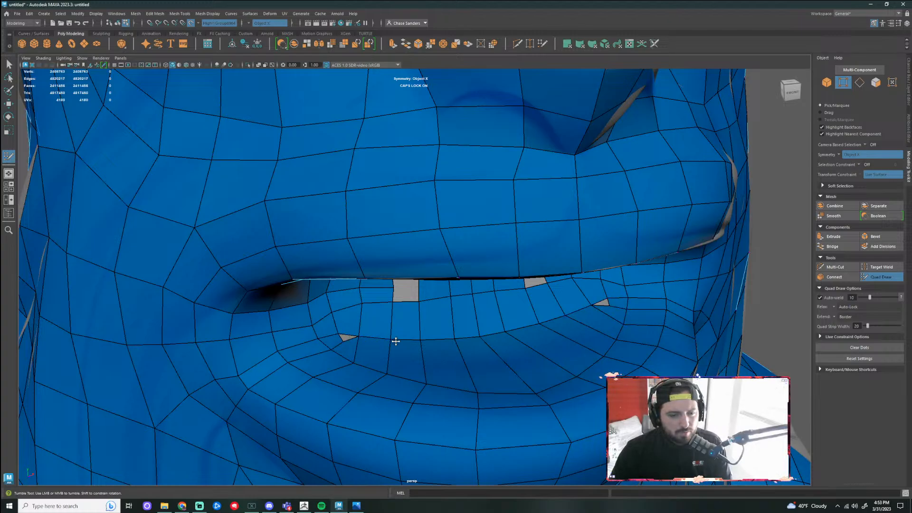
{"action": "key", "text": "ctrl+z"}
{"action": "key", "text": "ctrl+z"}
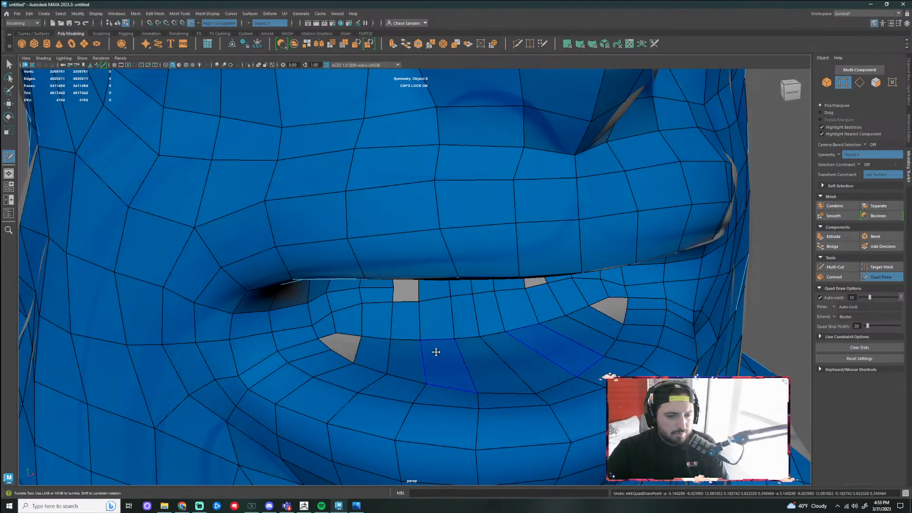
Insert a horizontal edge loop across the central upper quads and fill the gaps on both sides with mirrored quads
{"action": "left_click_drag", "start_coordinate": [437, 352], "coordinate": [391, 264], "text": "alt"}
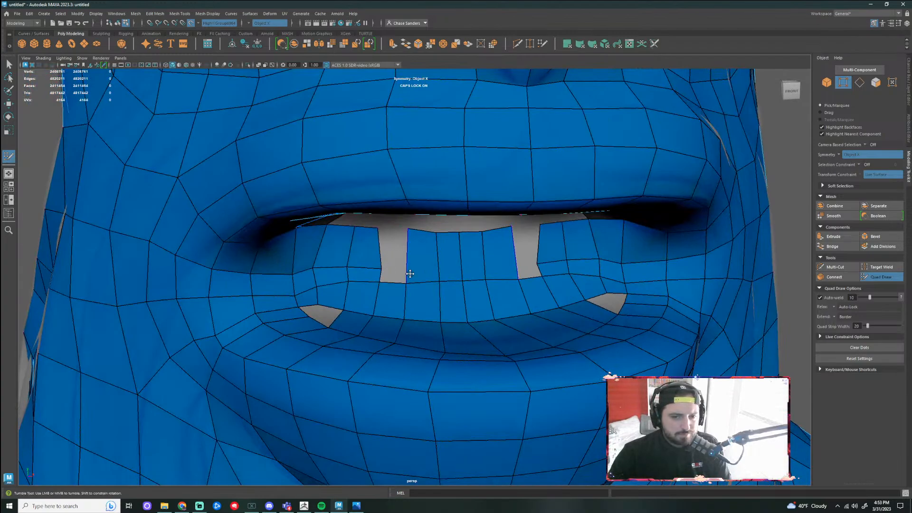
{"action": "left_click", "coordinate": [428, 267], "text": "ctrl"}
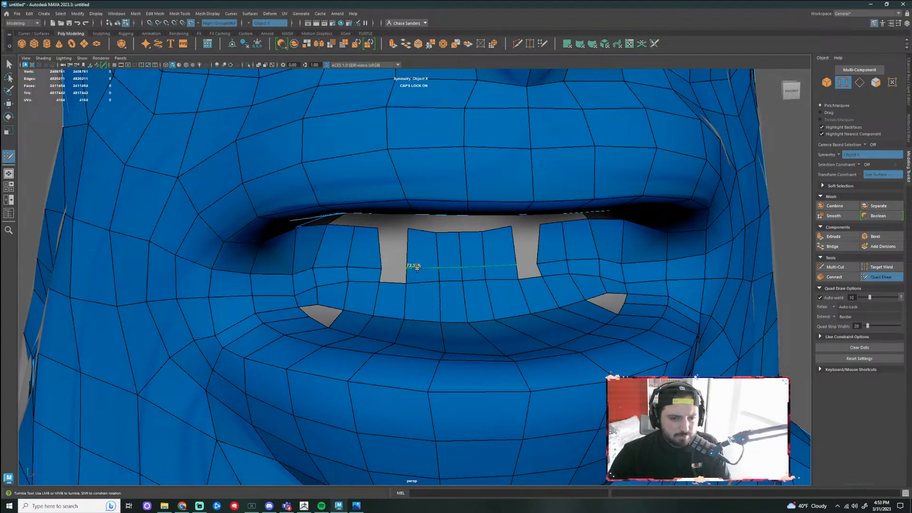
{"action": "left_click", "coordinate": [393, 250], "text": "shift"}
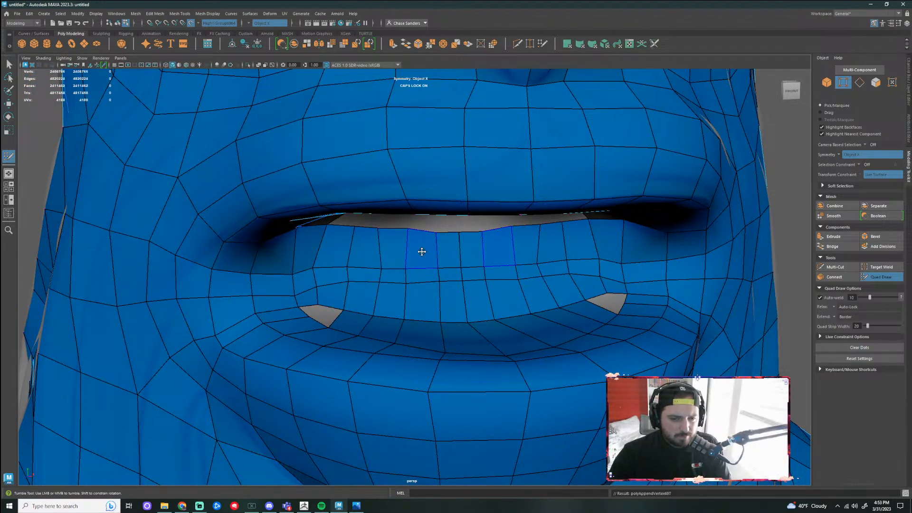
{"action": "mouse_move", "coordinate": [422, 250]}
{"action": "left_mouse_down", "text": "alt"}
{"action": "mouse_move", "coordinate": [306, 264]}
{"action": "mouse_move", "coordinate": [280, 252]}
{"action": "mouse_move", "coordinate": [342, 238]}
{"action": "mouse_move", "coordinate": [409, 262]}
{"action": "mouse_move", "coordinate": [503, 258]}
{"action": "mouse_move", "coordinate": [359, 291]}
{"action": "mouse_move", "coordinate": [466, 288]}
{"action": "mouse_move", "coordinate": [509, 271]}
{"action": "mouse_move", "coordinate": [489, 274]}
{"action": "left_mouse_up", "text": "alt"}
{"action": "mouse_move", "coordinate": [489, 275]}
{"action": "left_mouse_down", "text": "shift"}
{"action": "mouse_move", "coordinate": [588, 257]}
{"action": "mouse_move", "coordinate": [315, 279]}
{"action": "mouse_move", "coordinate": [259, 297]}
{"action": "mouse_move", "coordinate": [266, 265]}
{"action": "mouse_move", "coordinate": [292, 237]}
{"action": "mouse_move", "coordinate": [348, 214]}
{"action": "left_mouse_up", "text": "shift"}
Fill the corners of the remaining opening behind the upper lip with three mirrored pairs of quads
{"action": "middle_click_drag", "start_coordinate": [364, 208], "coordinate": [354, 275], "text": "alt"}
{"action": "right_click_drag", "start_coordinate": [354, 276], "coordinate": [347, 289], "text": "alt"}
{"action": "mouse_move", "coordinate": [304, 288]}
{"action": "left_mouse_down", "text": "shift"}
{"action": "mouse_move", "coordinate": [439, 288]}
{"action": "mouse_move", "coordinate": [414, 251]}
{"action": "mouse_move", "coordinate": [395, 285]}
{"action": "mouse_move", "coordinate": [403, 266]}
{"action": "mouse_move", "coordinate": [336, 265]}
{"action": "mouse_move", "coordinate": [341, 275]}
{"action": "left_mouse_up", "text": "shift"}
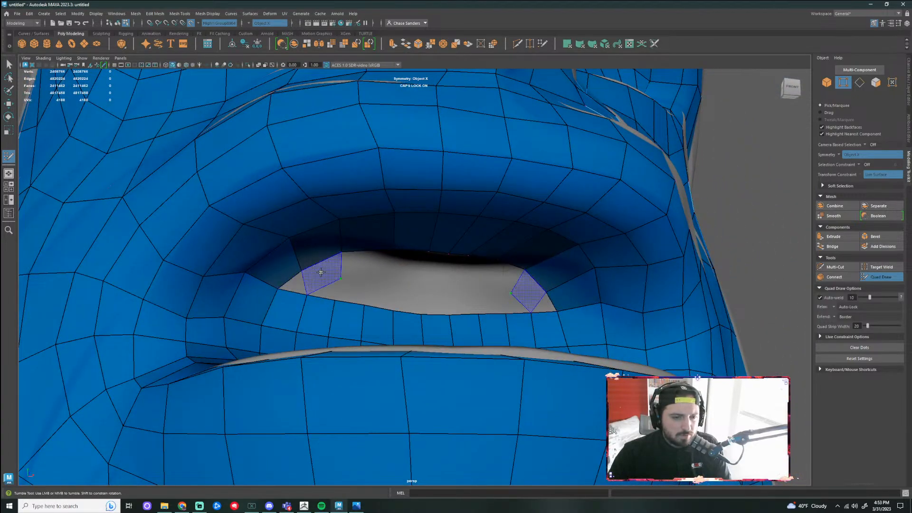
{"action": "left_click", "coordinate": [300, 282], "text": "shift"}
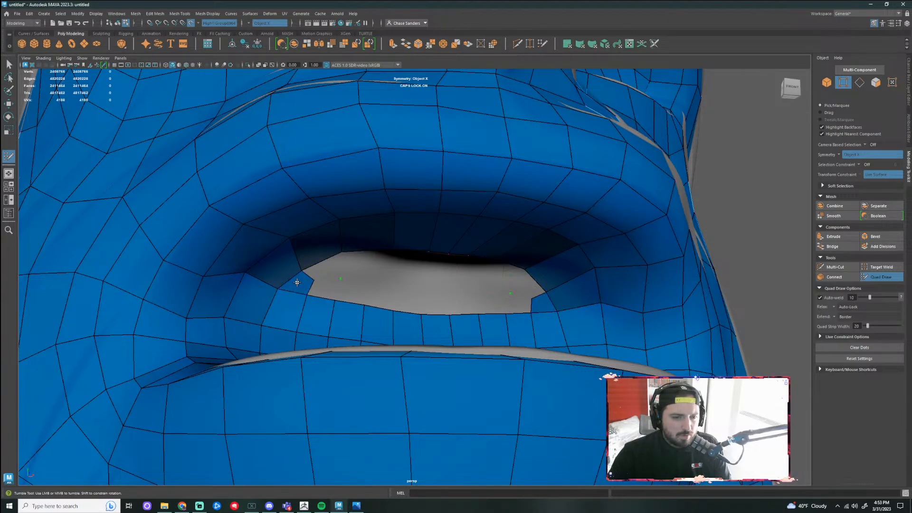
{"action": "left_click", "coordinate": [323, 270], "text": "shift"}
{"action": "left_click", "coordinate": [332, 290], "text": "shift"}
Extend mirrored quads from both corners of the opening toward the centre line, placing points between the two lips
{"action": "left_click_drag", "start_coordinate": [351, 289], "coordinate": [355, 285], "text": "alt"}
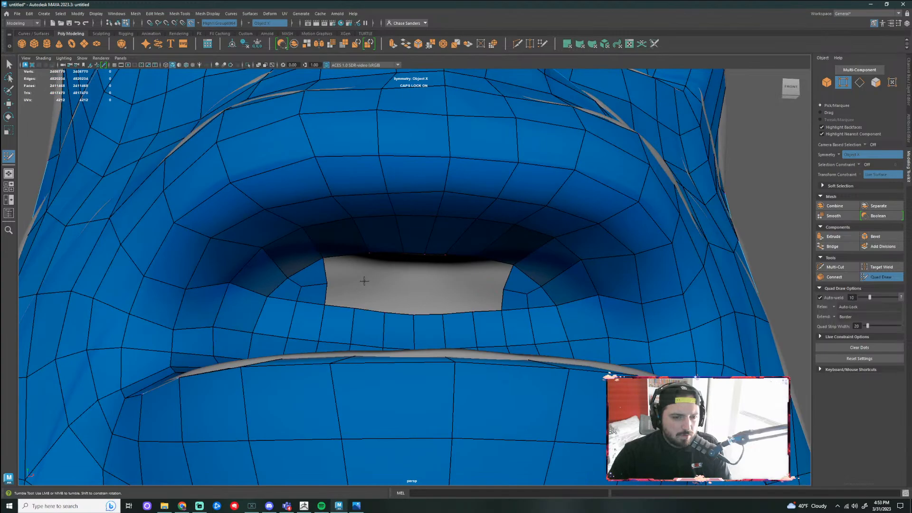
{"action": "left_click", "coordinate": [365, 281]}
{"action": "left_click", "coordinate": [343, 283], "text": "shift"}
{"action": "key", "text": "ctrl+z"}
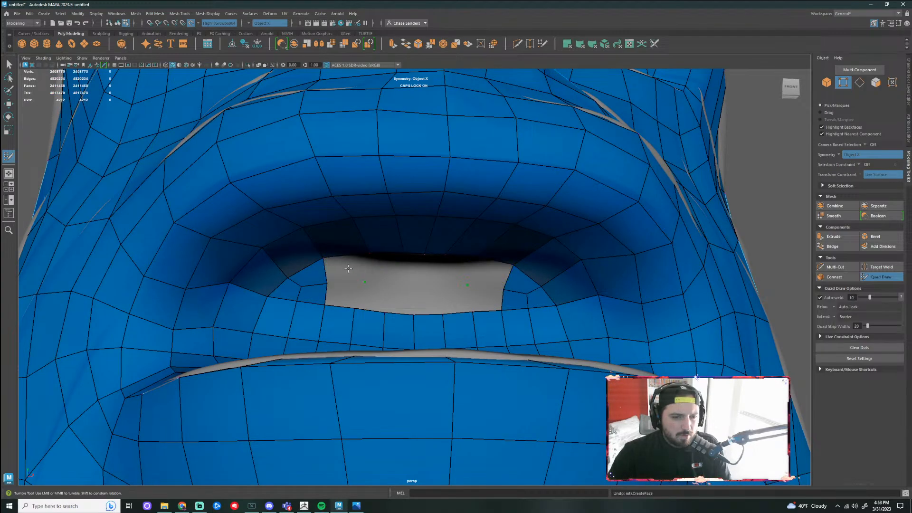
{"action": "left_click", "coordinate": [341, 285], "text": "shift"}
{"action": "left_click_drag", "start_coordinate": [341, 285], "coordinate": [369, 291], "text": "alt"}
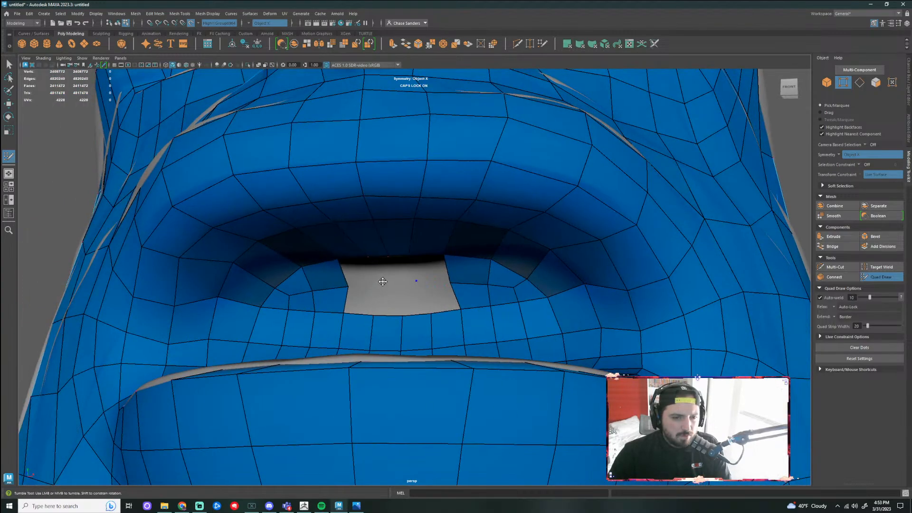
{"action": "left_click", "coordinate": [359, 275], "text": "shift"}
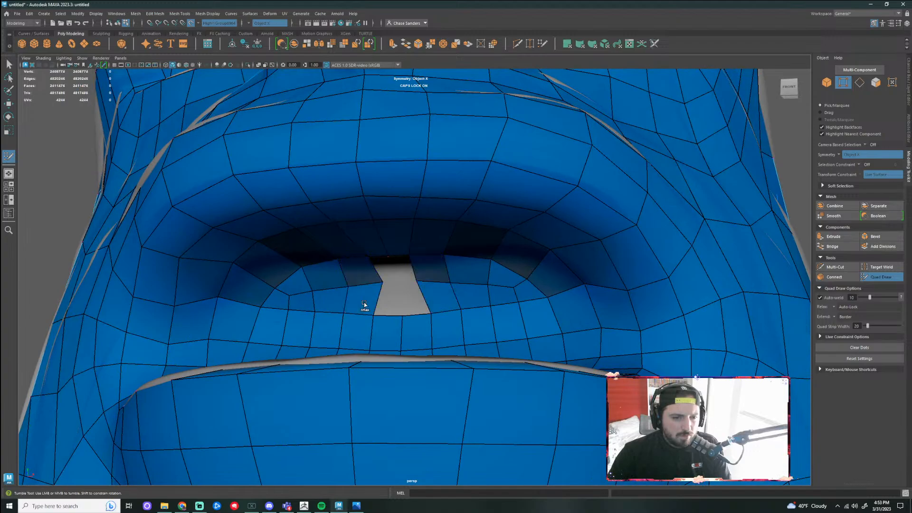
Close the central gap behind the upper lip with quads joining the upper and lower rows
{"action": "left_click", "coordinate": [396, 281]}
{"action": "left_click", "coordinate": [389, 276], "text": "shift"}
{"action": "key", "text": "ctrl+z"}
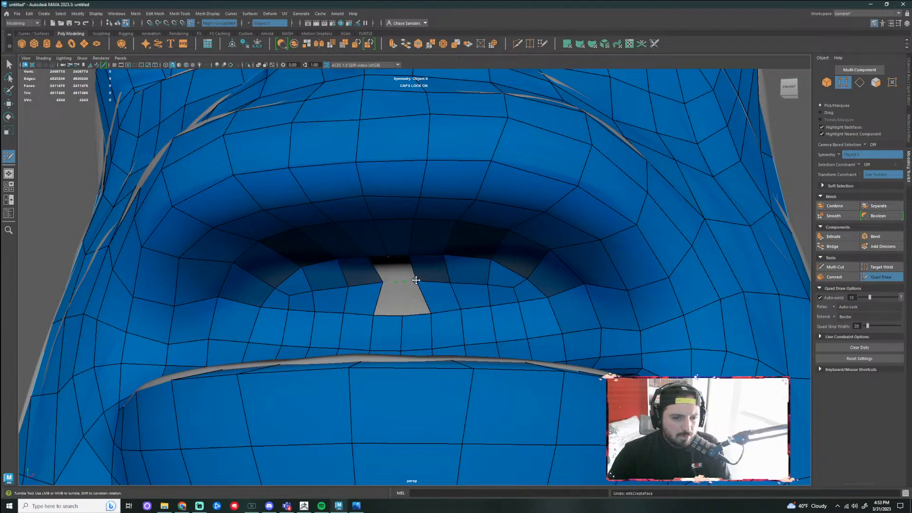
{"action": "key", "text": "ctrl+z"}
{"action": "left_click", "coordinate": [389, 277], "text": "shift"}
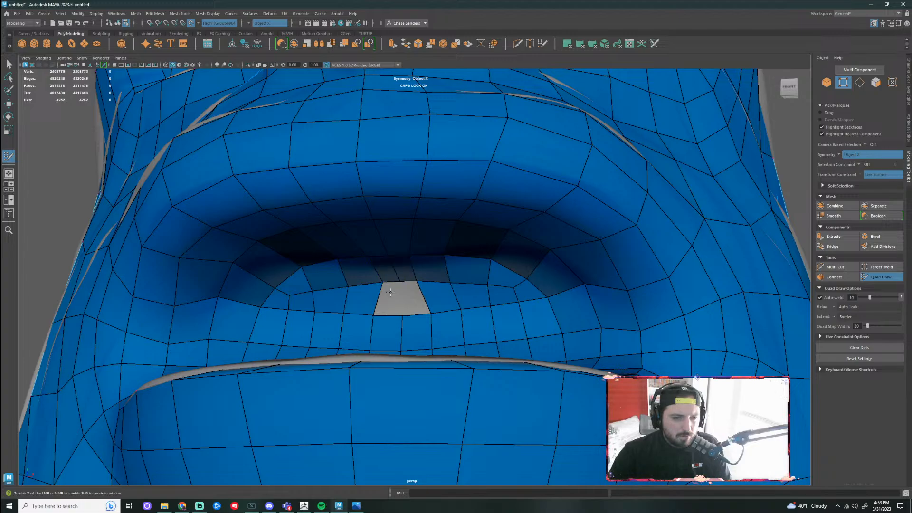
{"action": "left_click", "coordinate": [395, 302], "text": "shift"}
Relax the new quads inside the mouth between the upper and lower lips to even out their spacing
{"action": "left_click_drag", "start_coordinate": [389, 300], "coordinate": [380, 275], "text": "alt"}
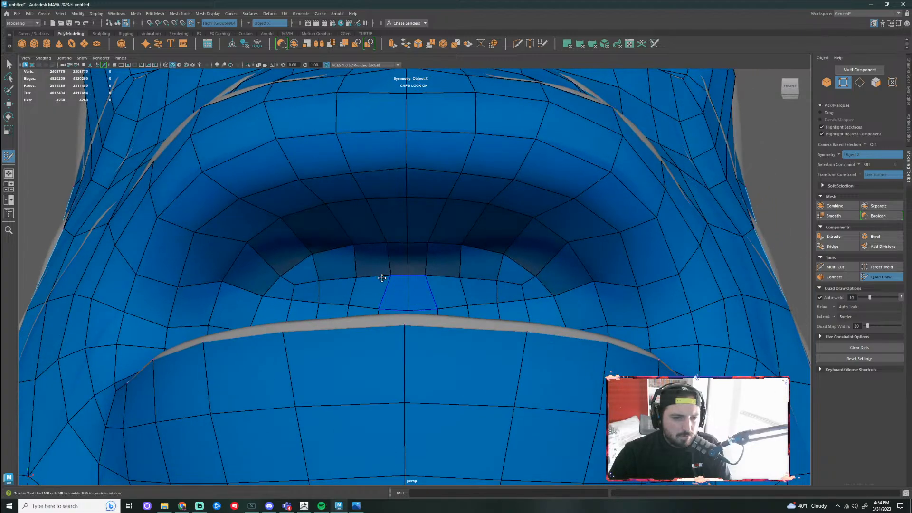
{"action": "left_click_drag", "start_coordinate": [305, 271], "coordinate": [400, 255], "text": "shift"}
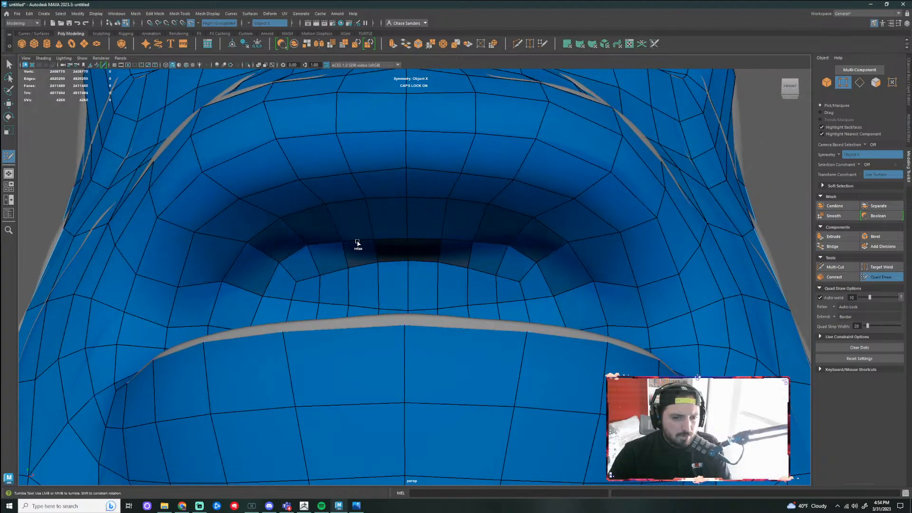
{"action": "mouse_move", "coordinate": [336, 267]}
{"action": "left_mouse_down", "text": "shift"}
{"action": "mouse_move", "coordinate": [414, 286]}
{"action": "mouse_move", "coordinate": [432, 278]}
{"action": "left_mouse_up", "text": "shift"}
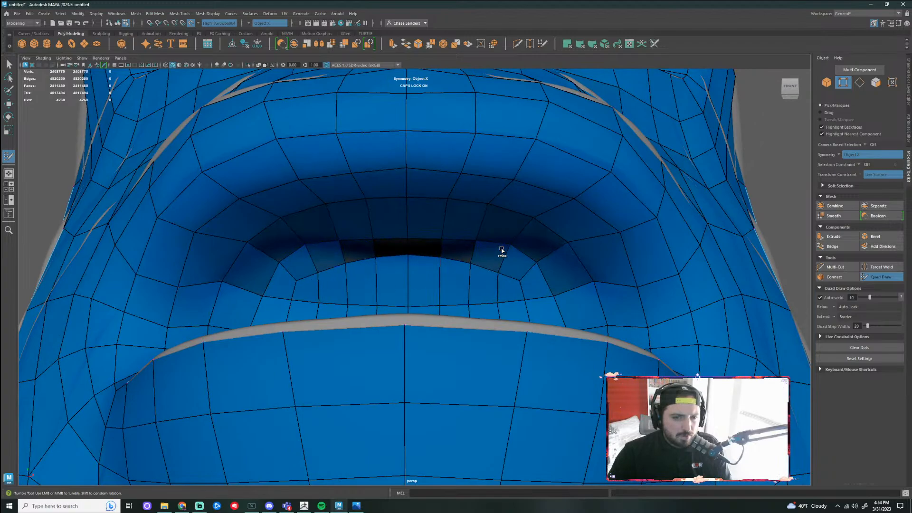
{"action": "left_click_drag", "start_coordinate": [502, 251], "coordinate": [535, 265], "text": "shift"}
{"action": "scroll", "coordinate": [389, 270], "scroll_direction": "down", "scroll_amount": 5}
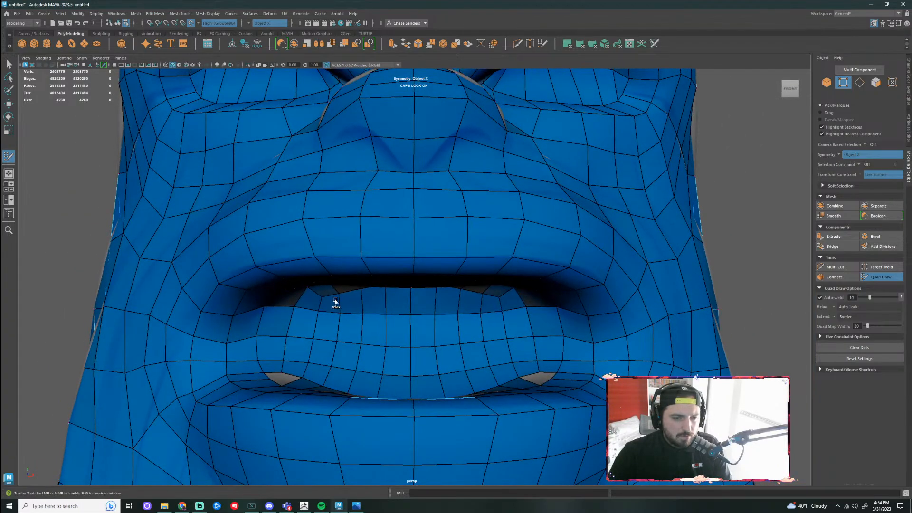
{"action": "left_click_drag", "start_coordinate": [494, 305], "coordinate": [520, 341], "text": "shift"}
Close the remaining gap at each lower corner of the mouth with quads and relax the surrounding faces
{"action": "scroll", "coordinate": [528, 364], "scroll_direction": "down", "scroll_amount": 3}
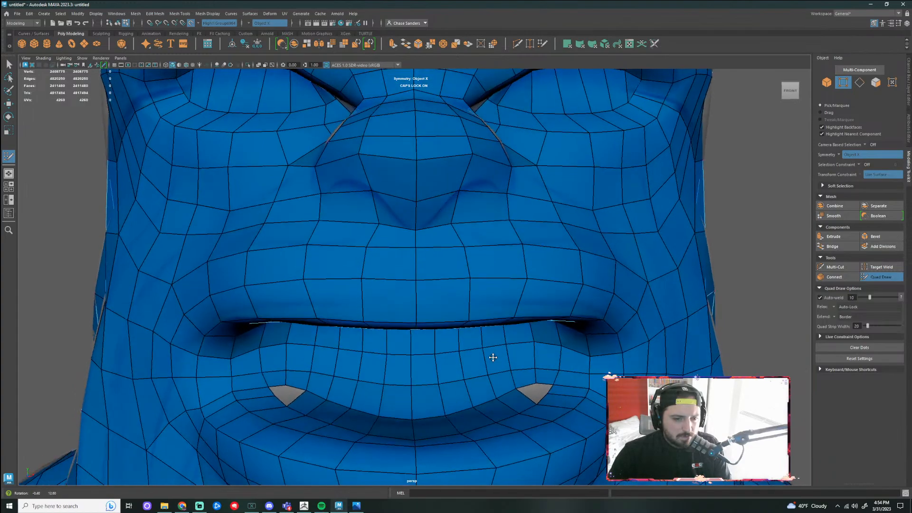
{"action": "scroll", "coordinate": [492, 358], "scroll_direction": "up", "scroll_amount": 5}
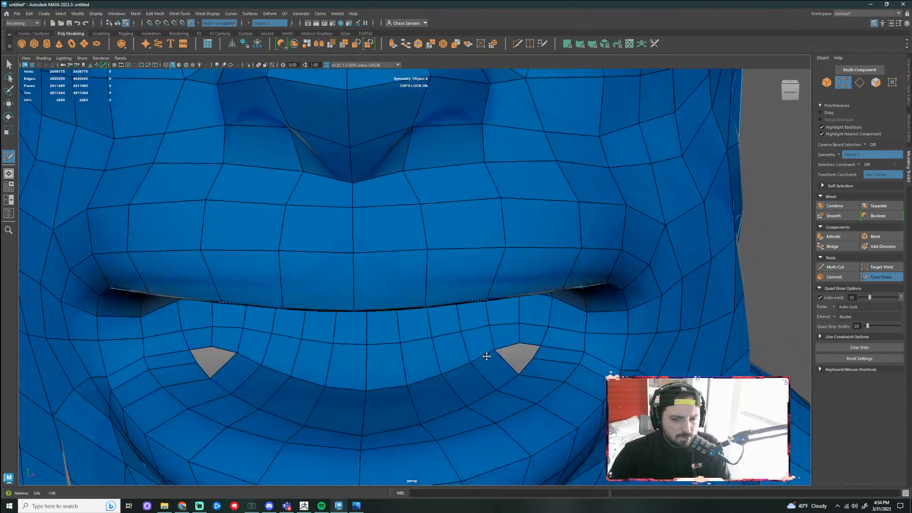
{"action": "middle_click_drag", "start_coordinate": [486, 357], "coordinate": [505, 330], "text": "alt"}
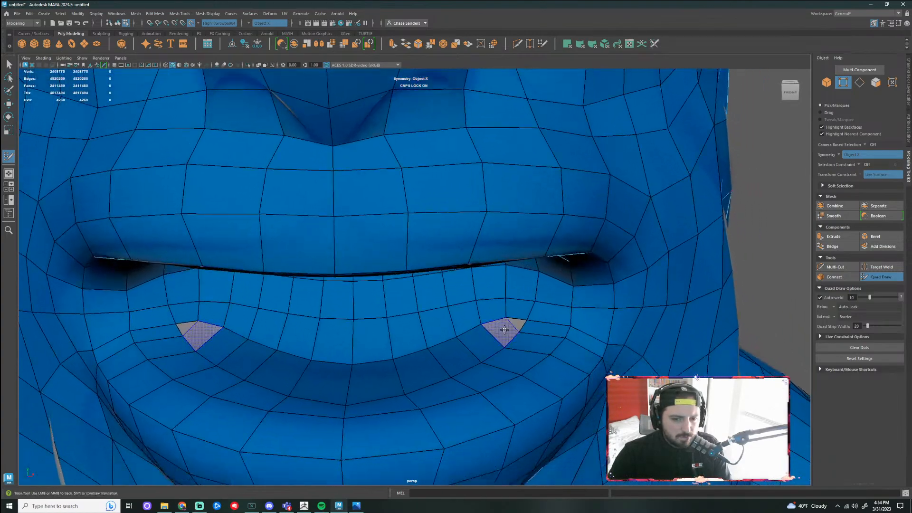
{"action": "left_click_drag", "start_coordinate": [495, 332], "coordinate": [470, 328], "text": "alt"}
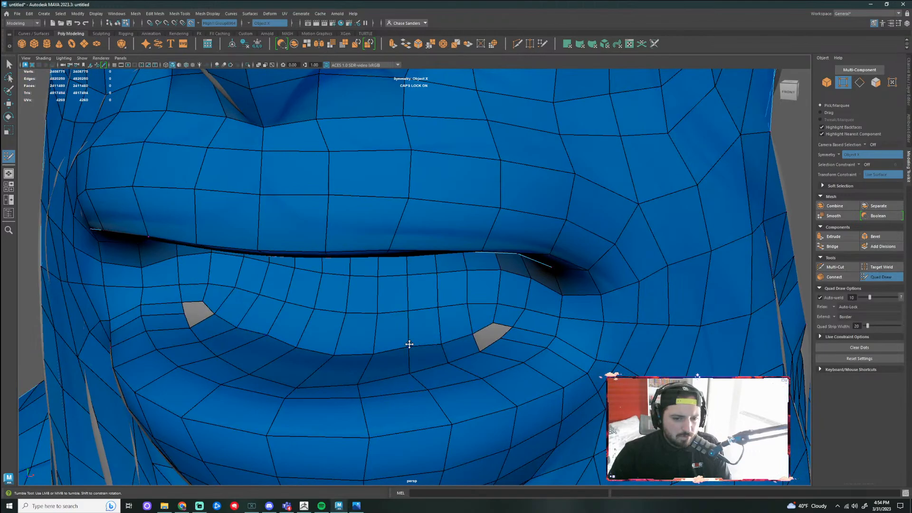
{"action": "mouse_move", "coordinate": [420, 350]}
{"action": "left_mouse_down", "text": "alt"}
{"action": "mouse_move", "coordinate": [495, 332]}
{"action": "mouse_move", "coordinate": [494, 313]}
{"action": "mouse_move", "coordinate": [460, 284]}
{"action": "mouse_move", "coordinate": [503, 319]}
{"action": "mouse_move", "coordinate": [489, 351]}
{"action": "mouse_move", "coordinate": [507, 323]}
{"action": "left_mouse_up", "text": "alt"}
{"action": "left_click", "coordinate": [481, 359], "text": "shift"}
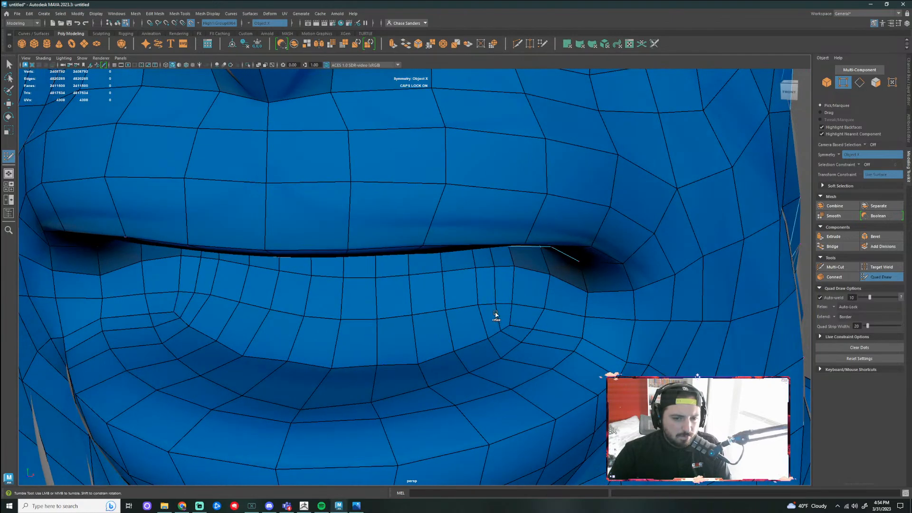
{"action": "mouse_move", "coordinate": [468, 299]}
{"action": "left_mouse_down", "text": "shift"}
{"action": "mouse_move", "coordinate": [413, 320]}
{"action": "mouse_move", "coordinate": [198, 303]}
{"action": "mouse_move", "coordinate": [175, 308]}
{"action": "mouse_move", "coordinate": [153, 330]}
{"action": "mouse_move", "coordinate": [237, 349]}
{"action": "left_mouse_up", "text": "shift"}
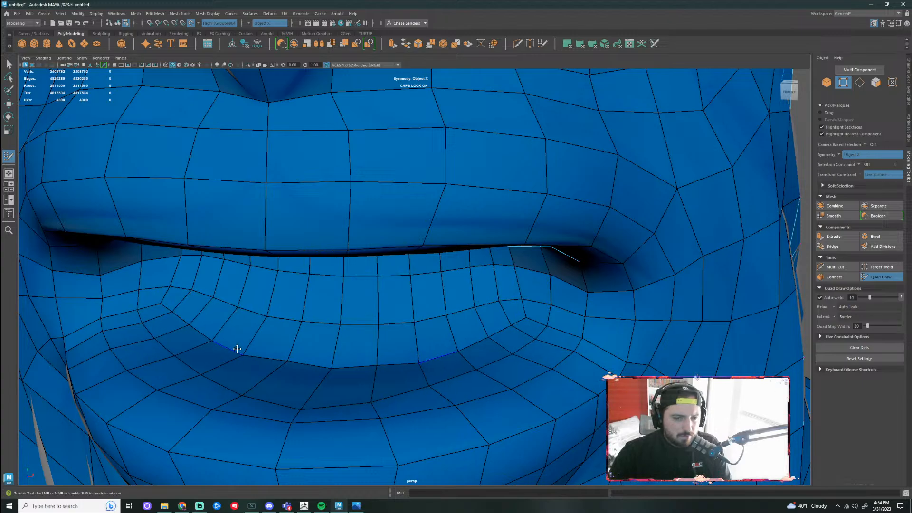
Relax the quads deep inside the mouth, behind the upper and lower lips, to even out their spacing
{"action": "left_click_drag", "start_coordinate": [327, 310], "coordinate": [400, 285], "text": "alt"}
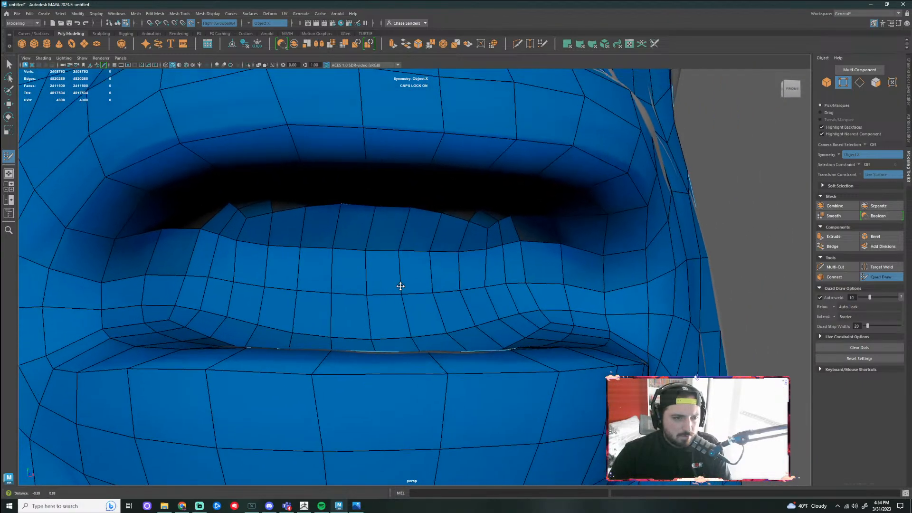
{"action": "middle_click_drag", "start_coordinate": [400, 285], "coordinate": [394, 290], "text": "alt"}
{"action": "mouse_move", "coordinate": [188, 301]}
{"action": "left_mouse_down", "text": "shift"}
{"action": "mouse_move", "coordinate": [240, 208]}
{"action": "mouse_move", "coordinate": [399, 238]}
{"action": "mouse_move", "coordinate": [373, 237]}
{"action": "left_mouse_up", "text": "shift"}
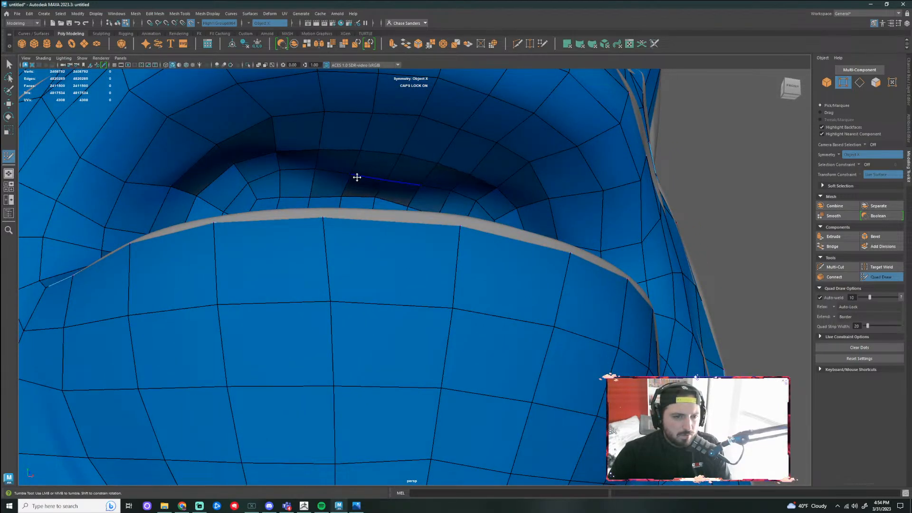
{"action": "left_click_drag", "start_coordinate": [357, 177], "coordinate": [336, 200], "text": "alt"}
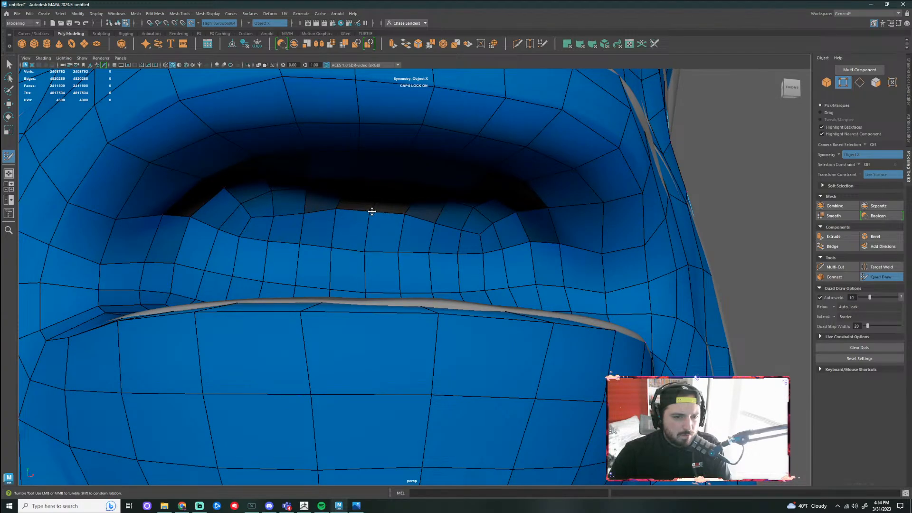
{"action": "mouse_move", "coordinate": [428, 210]}
{"action": "left_mouse_down", "text": "shift"}
{"action": "mouse_move", "coordinate": [285, 224]}
{"action": "mouse_move", "coordinate": [247, 240]}
{"action": "mouse_move", "coordinate": [246, 260]}
{"action": "left_mouse_up", "text": "shift"}
{"action": "mouse_move", "coordinate": [164, 254]}
{"action": "left_mouse_down", "text": "shift"}
{"action": "mouse_move", "coordinate": [220, 195]}
{"action": "mouse_move", "coordinate": [161, 209]}
{"action": "left_mouse_up", "text": "shift"}
Relax the faces across the lower lip and around both mouth corners
{"action": "scroll", "coordinate": [231, 242], "scroll_direction": "down", "scroll_amount": 3}
{"action": "mouse_move", "coordinate": [212, 261]}
{"action": "left_mouse_down", "text": "shift"}
{"action": "mouse_move", "coordinate": [206, 300]}
{"action": "mouse_move", "coordinate": [257, 306]}
{"action": "left_mouse_up", "text": "shift"}
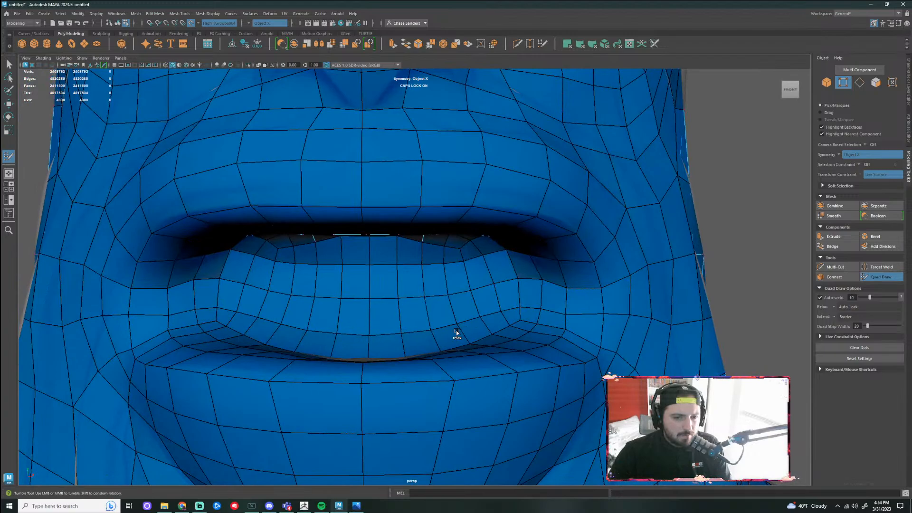
{"action": "mouse_move", "coordinate": [531, 308]}
{"action": "left_mouse_down", "text": "shift"}
{"action": "mouse_move", "coordinate": [533, 332]}
{"action": "mouse_move", "coordinate": [273, 332]}
{"action": "left_mouse_up", "text": "shift"}
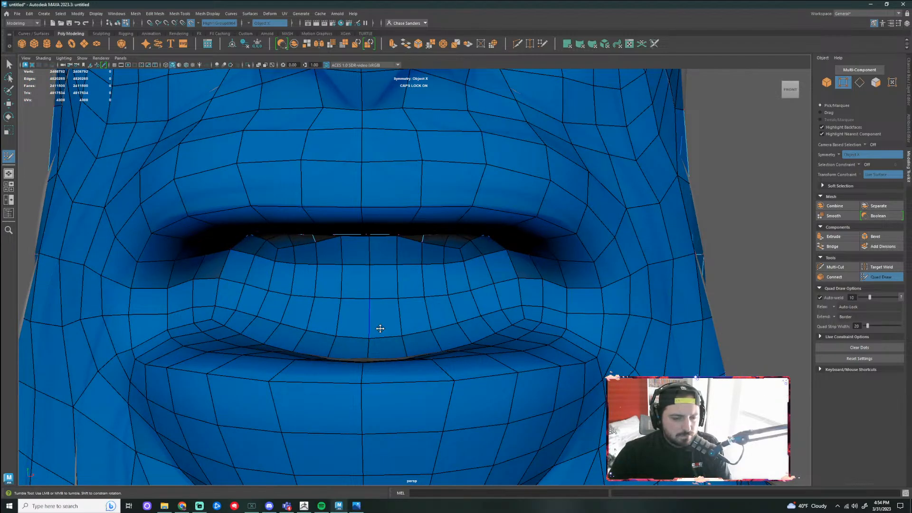
{"action": "scroll", "coordinate": [380, 328], "scroll_direction": "down", "scroll_amount": 2}
{"action": "left_click_drag", "start_coordinate": [380, 328], "coordinate": [397, 340], "text": "alt"}
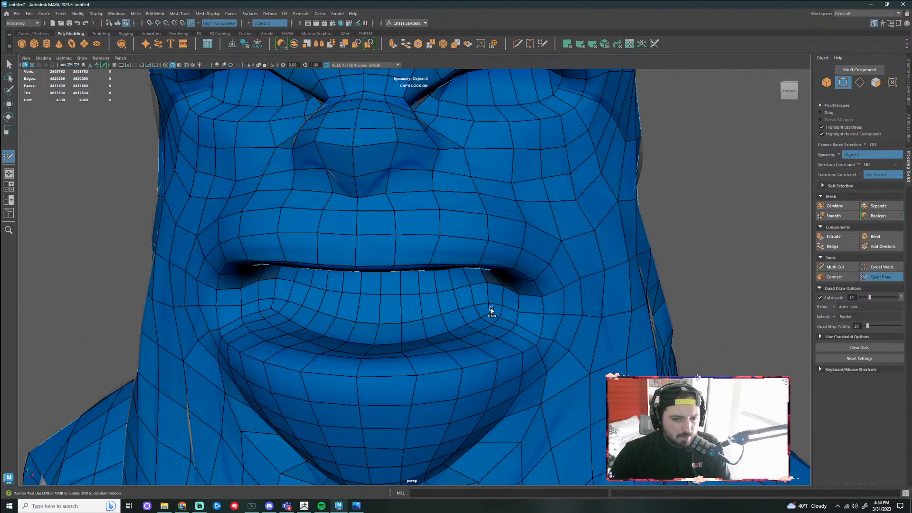
Leave Quad Draw and hide the HeadHigh layer so only the retopologized mesh is displayed
{"action": "scroll", "coordinate": [498, 336], "scroll_direction": "down", "scroll_amount": 5}
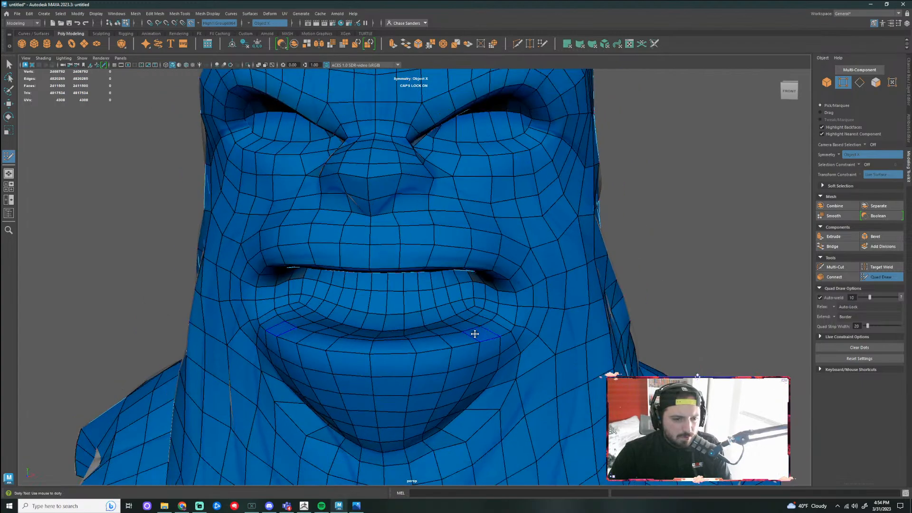
{"action": "left_click_drag", "start_coordinate": [438, 321], "coordinate": [600, 286], "text": "alt"}
{"action": "scroll", "coordinate": [610, 272], "scroll_direction": "up", "scroll_amount": 2}
{"action": "scroll", "coordinate": [590, 258], "scroll_direction": "down", "scroll_amount": 2}
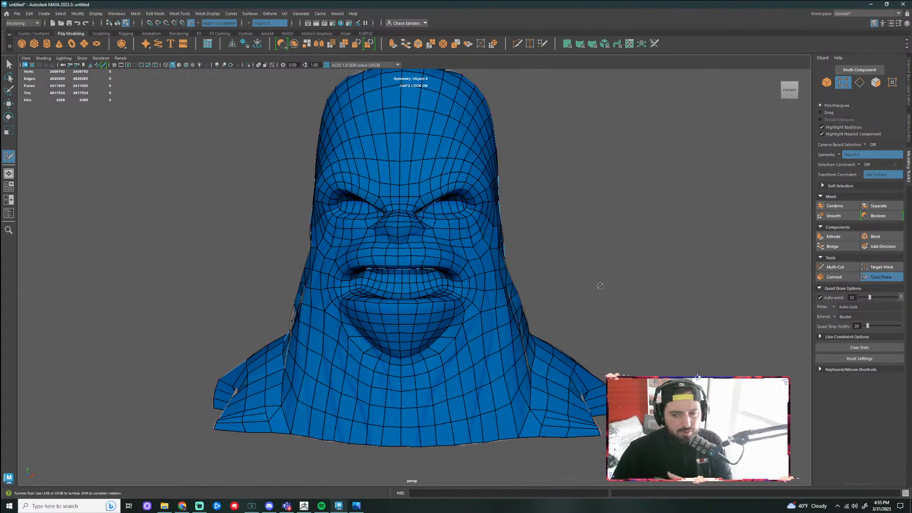
{"action": "left_click", "coordinate": [881, 278]}
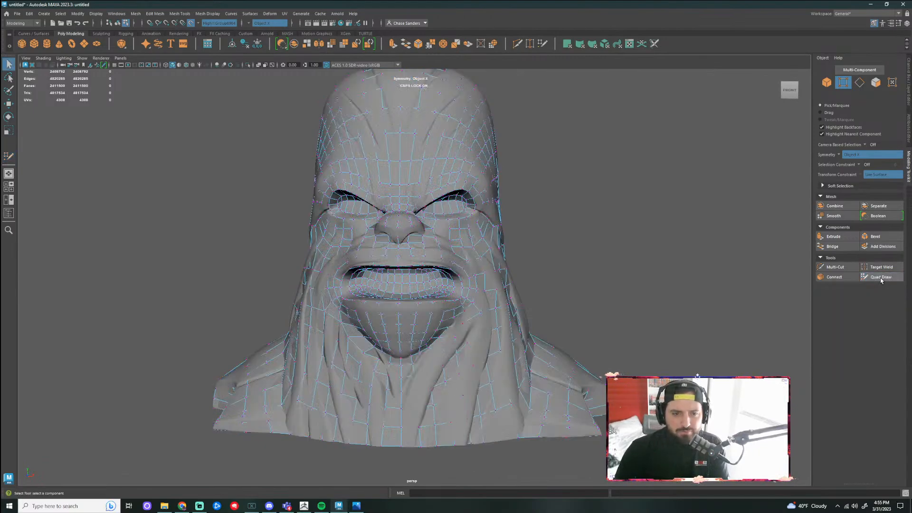
{"action": "left_click", "coordinate": [909, 137]}
{"action": "left_click", "coordinate": [909, 98]}
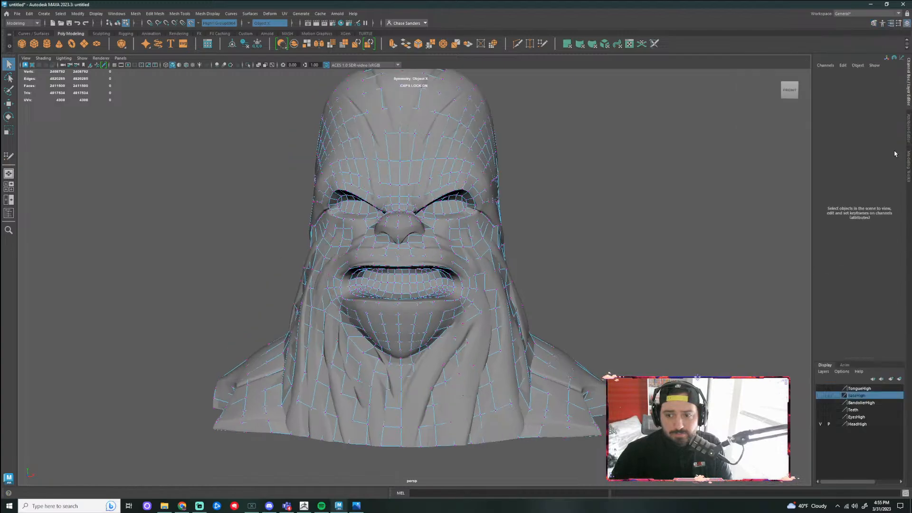
{"action": "left_click", "coordinate": [820, 424]}
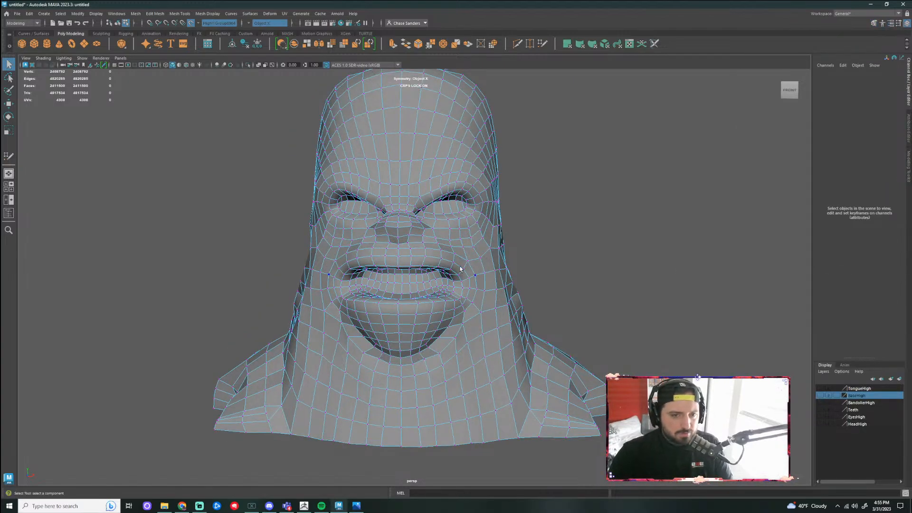
Return to object selection and apply Soften Edge to the retopologized head mesh
{"action": "right_click_drag", "start_coordinate": [460, 269], "coordinate": [485, 240]}
{"action": "left_click_drag", "start_coordinate": [614, 241], "coordinate": [468, 293], "text": "alt"}
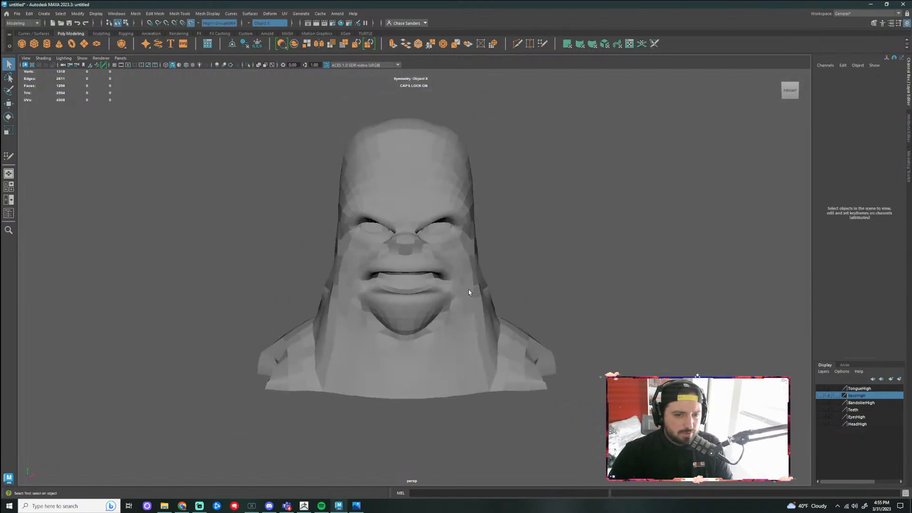
{"action": "left_click", "coordinate": [468, 292]}
{"action": "left_click", "coordinate": [284, 15]}
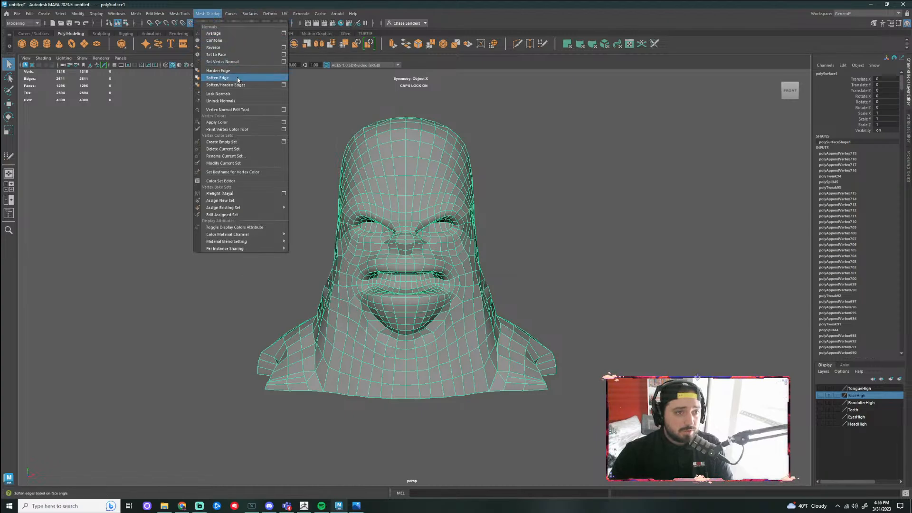
{"action": "left_click", "coordinate": [238, 79]}
{"action": "left_click", "coordinate": [565, 199]}
Show the HeadHigh layer temporarily and compare the retopologized mesh with the sculpt from the front and side
{"action": "left_click_drag", "start_coordinate": [564, 198], "coordinate": [543, 232], "text": "alt"}
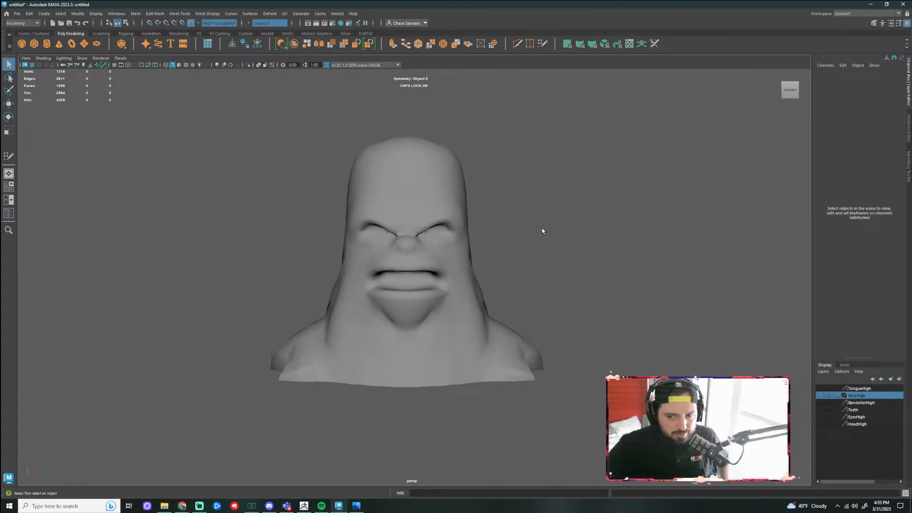
{"action": "left_click", "coordinate": [465, 298]}
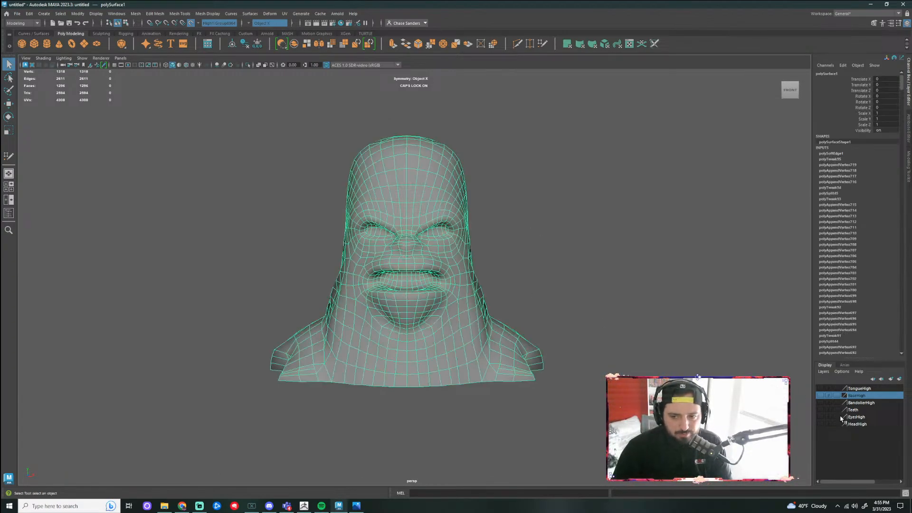
{"action": "left_click", "coordinate": [820, 424]}
{"action": "left_click", "coordinate": [425, 223]}
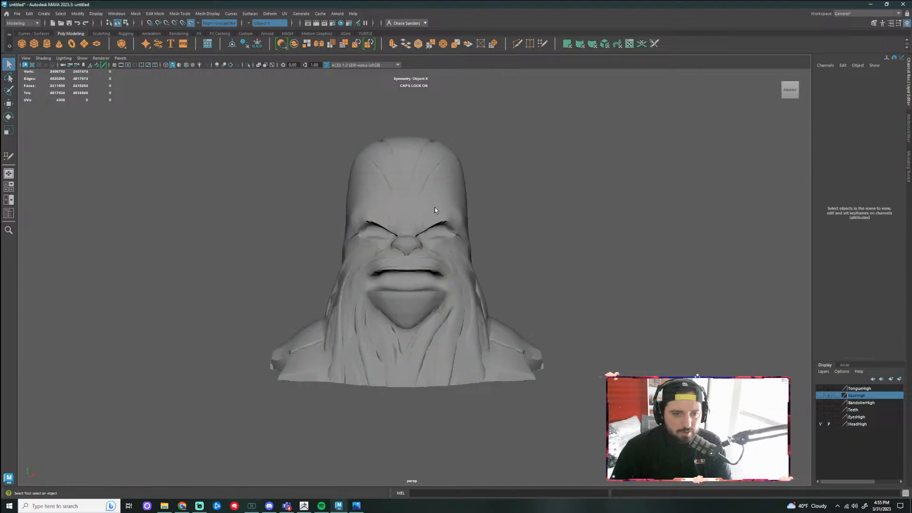
{"action": "scroll", "coordinate": [511, 251], "scroll_direction": "up", "scroll_amount": 5}
{"action": "left_click", "coordinate": [385, 238]}
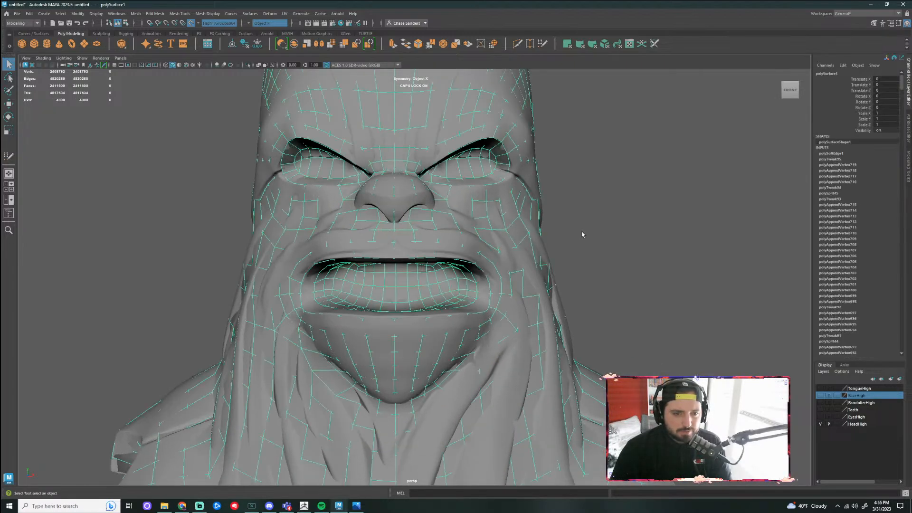
{"action": "left_click_drag", "start_coordinate": [583, 269], "coordinate": [565, 237], "text": "alt"}
{"action": "scroll", "coordinate": [680, 311], "scroll_direction": "down", "scroll_amount": 5}
{"action": "mouse_move", "coordinate": [641, 304]}
{"action": "left_mouse_down", "text": "alt"}
{"action": "mouse_move", "coordinate": [794, 303]}
{"action": "mouse_move", "coordinate": [580, 304]}
{"action": "mouse_move", "coordinate": [674, 302]}
{"action": "mouse_move", "coordinate": [651, 300]}
{"action": "left_mouse_up", "text": "alt"}
{"action": "left_click", "coordinate": [820, 424]}
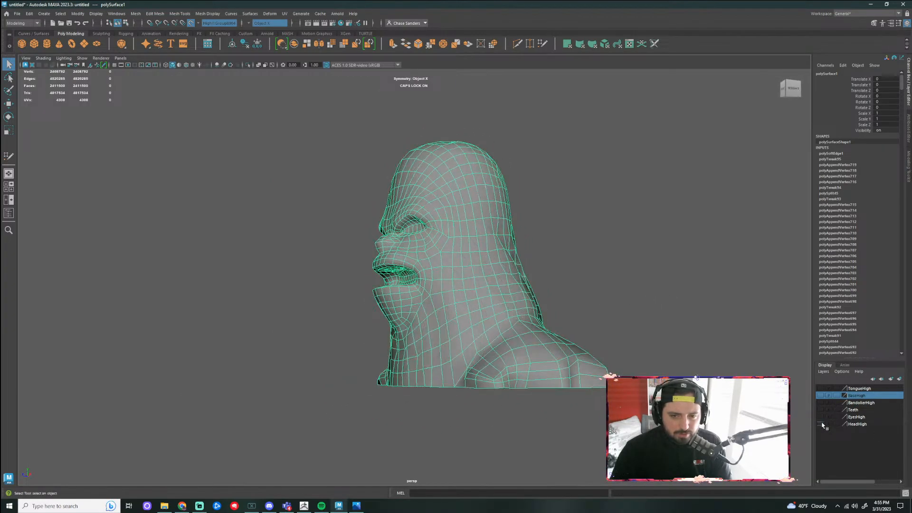
Display the pedestal base layer with the retopologized head, comparing briefly against the HeadHigh sculpt before hiding that layer again
{"action": "scroll", "coordinate": [635, 336], "scroll_direction": "up", "scroll_amount": 3}
{"action": "left_click", "coordinate": [633, 332]}
{"action": "left_click_drag", "start_coordinate": [600, 282], "coordinate": [665, 294], "text": "alt"}
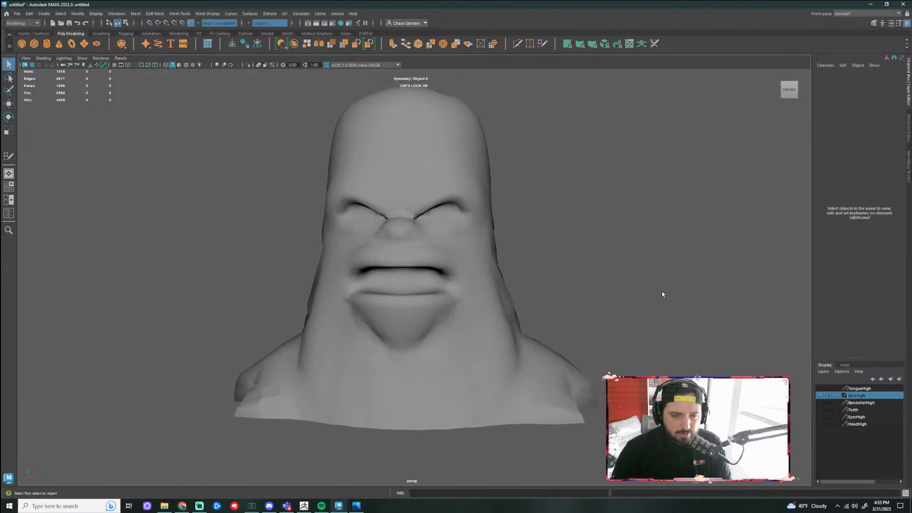
{"action": "left_click", "coordinate": [820, 424]}
{"action": "left_click", "coordinate": [820, 396]}
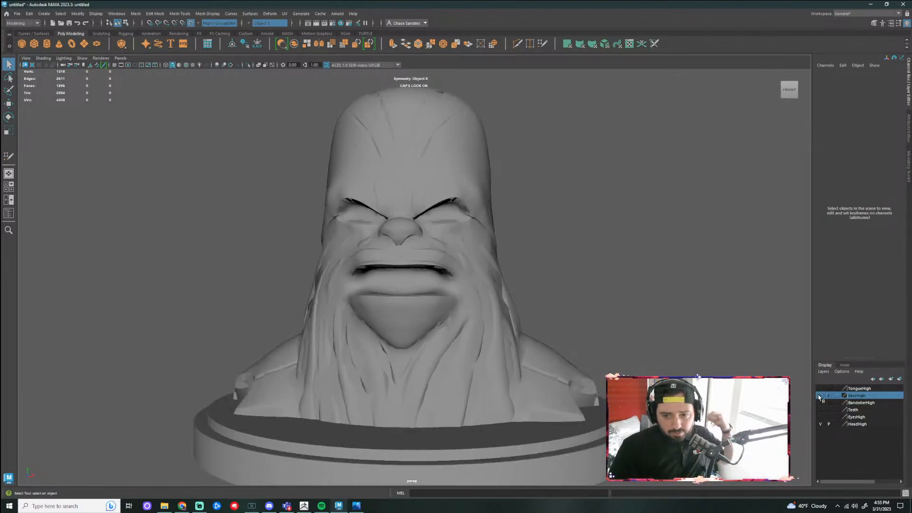
{"action": "left_click", "coordinate": [821, 425]}
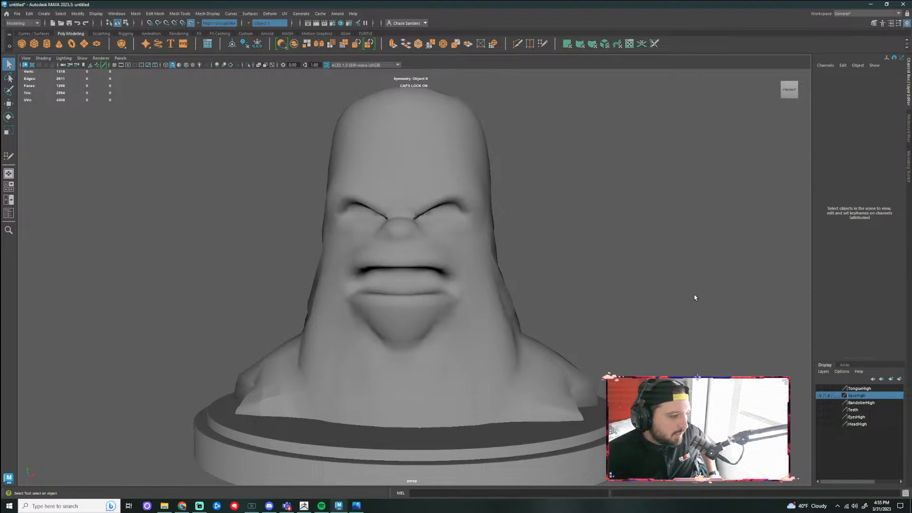
{"action": "left_click", "coordinate": [464, 290]}
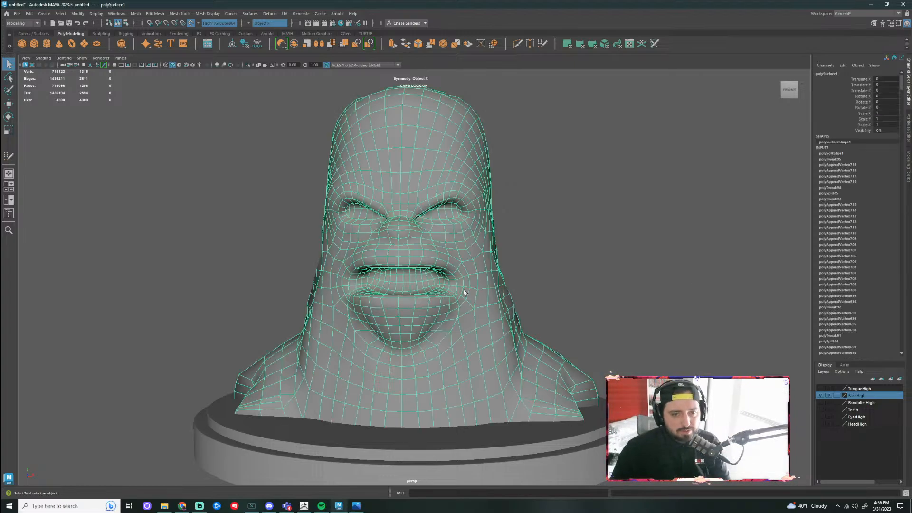
{"action": "left_click", "coordinate": [610, 322]}
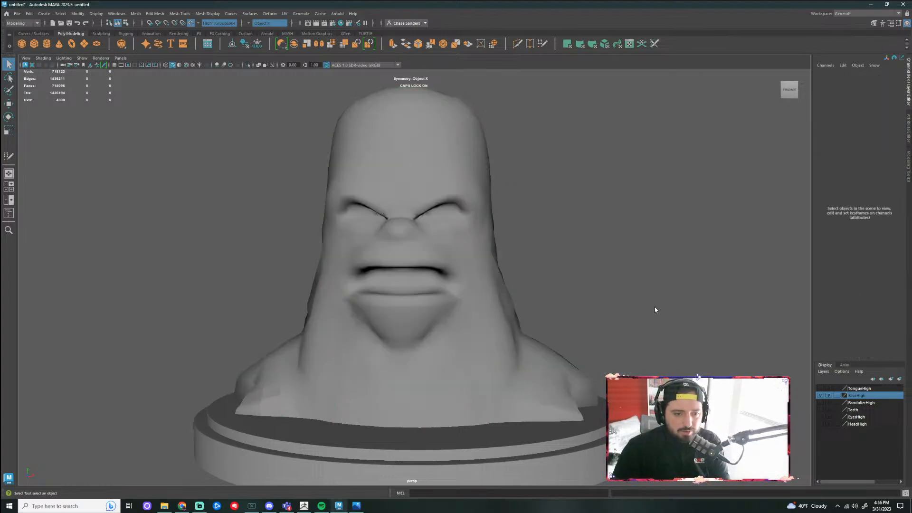
Turn on smooth mesh preview for the retopologized head and examine the lower front edge near the shoulder
{"action": "left_click_drag", "start_coordinate": [654, 307], "coordinate": [363, 388]}
{"action": "scroll", "coordinate": [364, 385], "scroll_direction": "up", "scroll_amount": 2}
{"action": "middle_click_drag", "start_coordinate": [364, 384], "coordinate": [435, 343], "text": "alt"}
{"action": "scroll", "coordinate": [375, 361], "scroll_direction": "up", "scroll_amount": 2}
{"action": "left_click", "coordinate": [316, 246]}
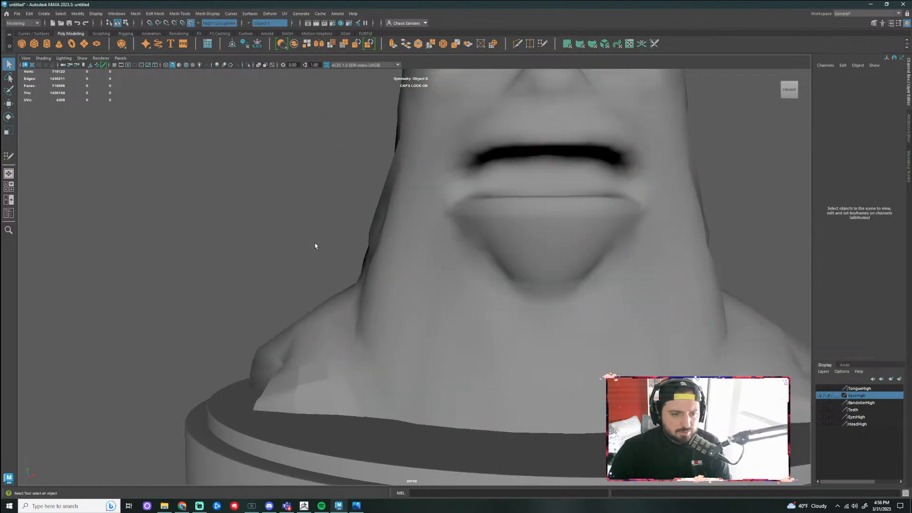
{"action": "left_click_drag", "start_coordinate": [315, 246], "coordinate": [318, 364], "text": "alt"}
{"action": "left_click", "coordinate": [321, 362]}
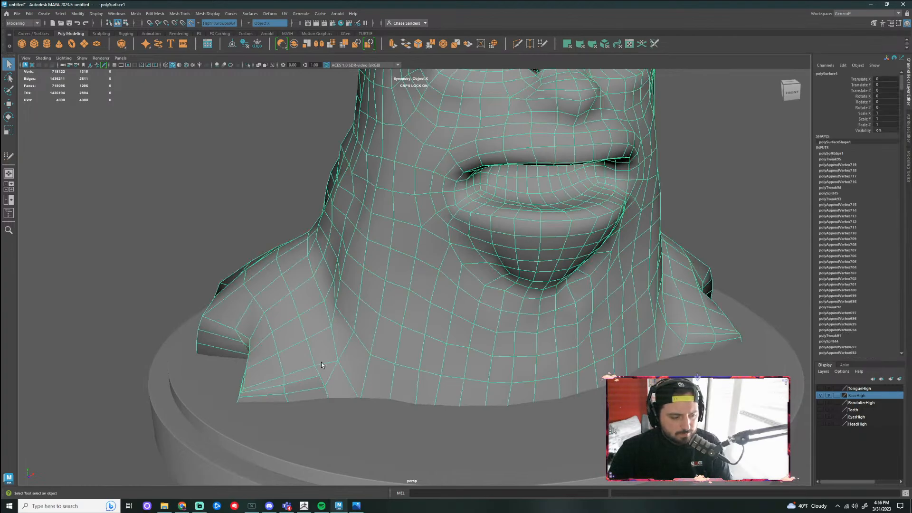
{"action": "key", "text": "3"}
{"action": "scroll", "coordinate": [282, 409], "scroll_direction": "up", "scroll_amount": 2}
{"action": "left_click_drag", "start_coordinate": [281, 408], "coordinate": [328, 427], "text": "alt"}
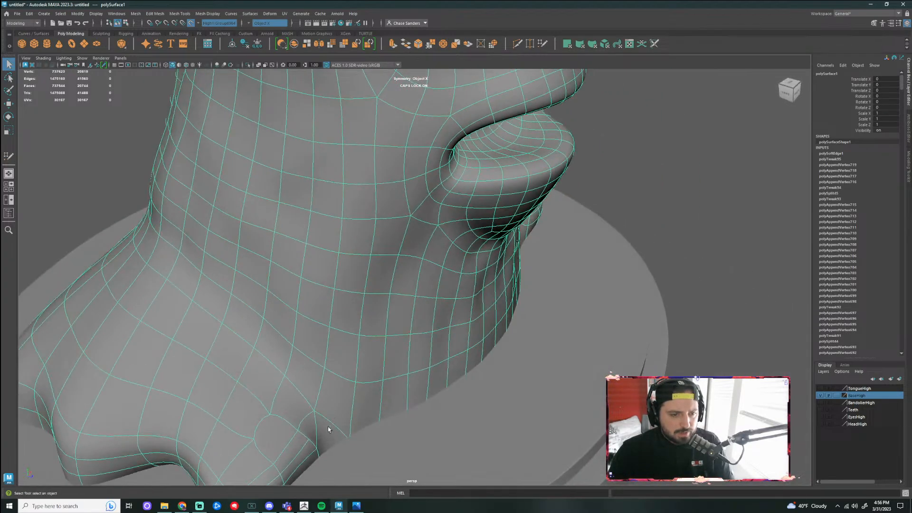
Delete the two irregular extra faces near the lower front corner of the shoulder
{"action": "middle_click_drag", "start_coordinate": [328, 427], "coordinate": [366, 344], "text": "alt"}
{"action": "right_click_drag", "start_coordinate": [366, 344], "coordinate": [353, 362]}
{"action": "left_click", "coordinate": [351, 362]}
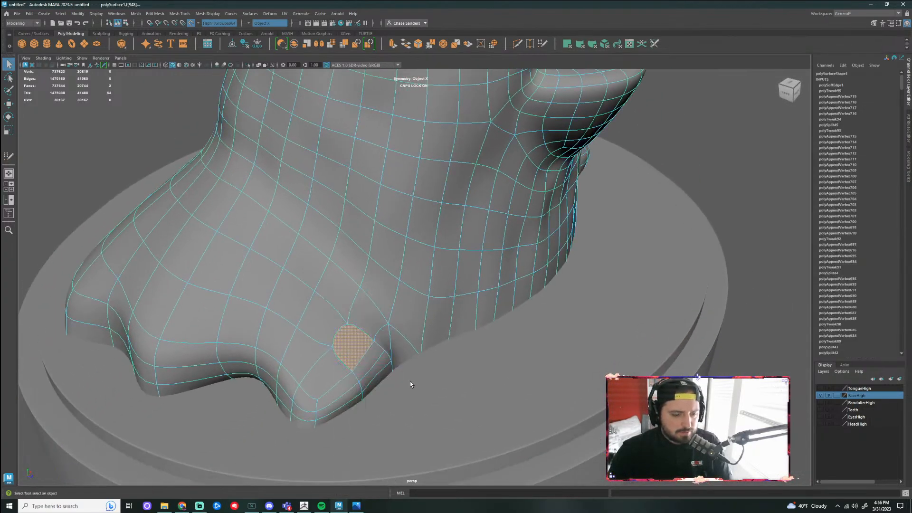
{"action": "key", "text": "Delete"}
{"action": "left_click", "coordinate": [367, 365]}
{"action": "key", "text": "Delete"}
Delete the narrow faces along the bottom border at the front corner of the shoulder
{"action": "left_click", "coordinate": [376, 371]}
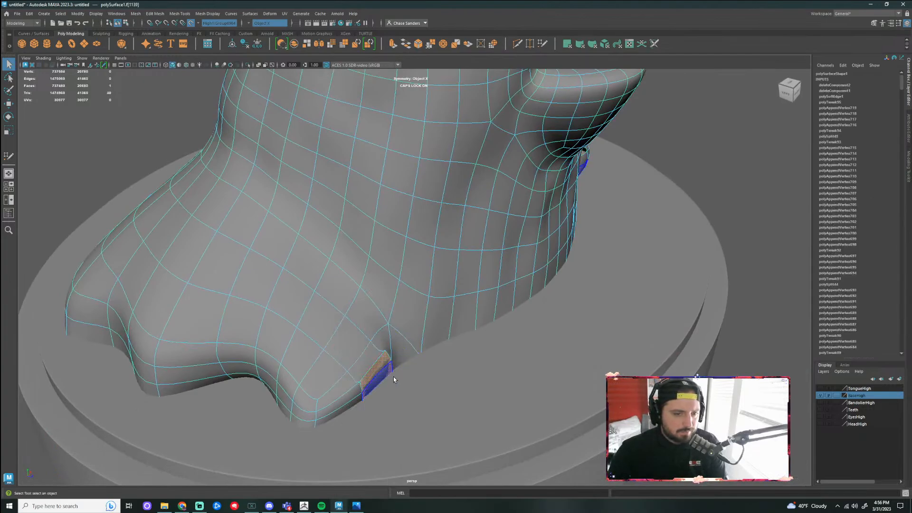
{"action": "key", "text": "Delete"}
{"action": "left_click", "coordinate": [375, 384]}
{"action": "key", "text": "Delete"}
{"action": "scroll", "coordinate": [425, 378], "scroll_direction": "down", "scroll_amount": 2}
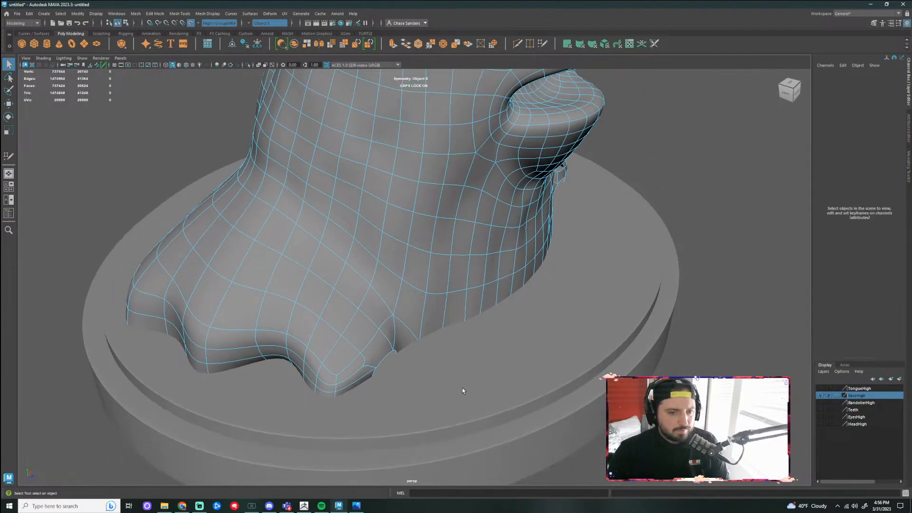
Delete more faces above the notches in the bottom border on both sides of the chest
{"action": "left_click_drag", "start_coordinate": [462, 388], "coordinate": [409, 359], "text": "alt"}
{"action": "middle_click_drag", "start_coordinate": [515, 385], "coordinate": [406, 366], "text": "alt"}
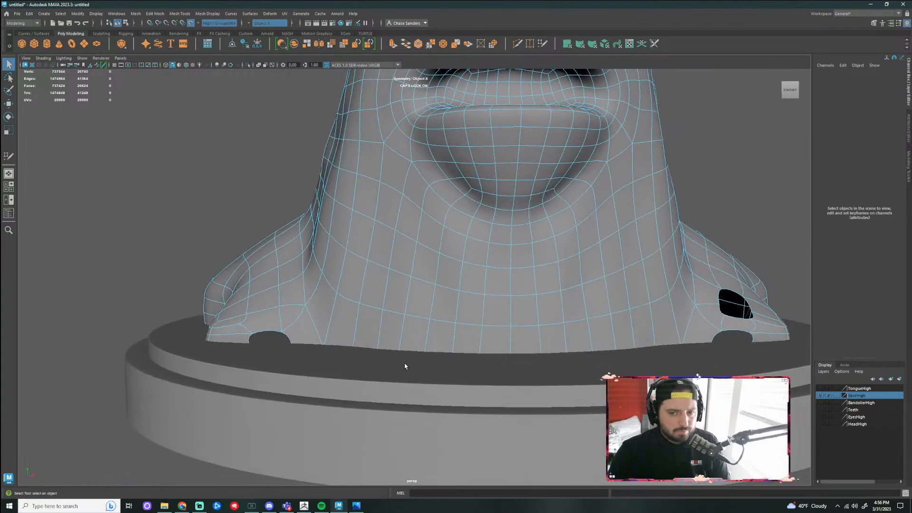
{"action": "left_click", "coordinate": [270, 319]}
{"action": "key", "text": "Delete"}
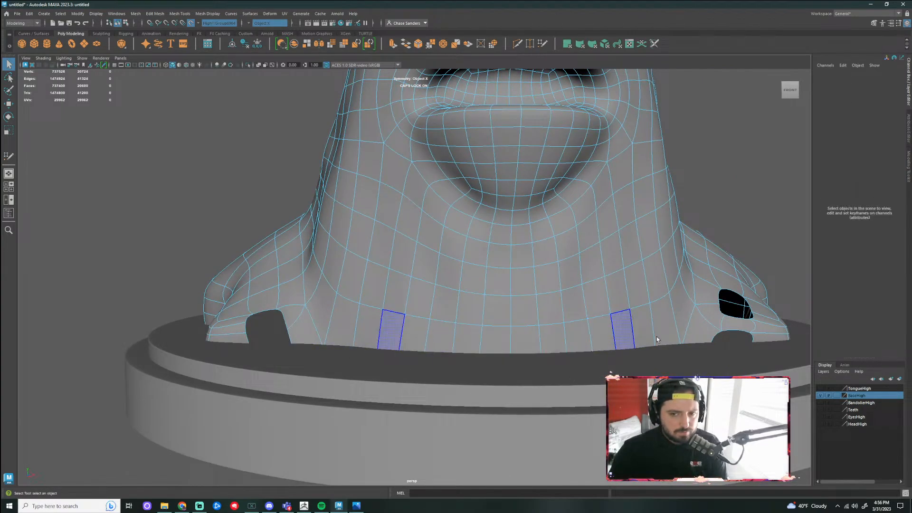
{"action": "left_click", "coordinate": [736, 325]}
{"action": "key", "text": "Delete"}
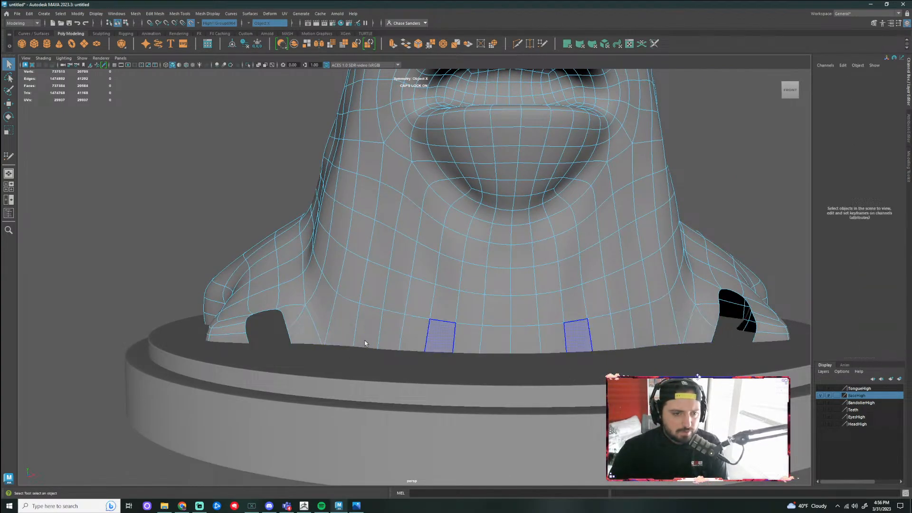
{"action": "left_click", "coordinate": [260, 302]}
{"action": "key", "text": "Delete"}
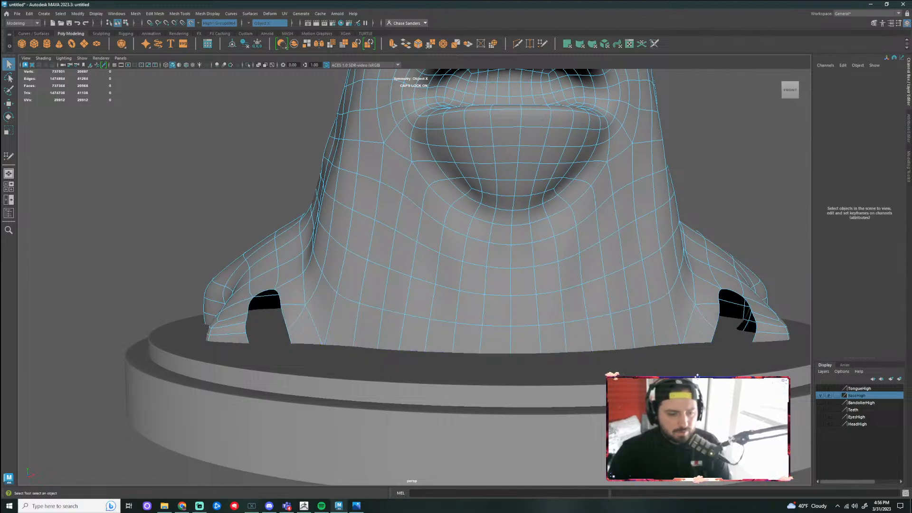
Turn off the smooth preview and undo the face deletions along the bottom border of the chest
{"action": "key", "text": "1"}
{"action": "left_click_drag", "start_coordinate": [445, 370], "coordinate": [222, 370], "text": "alt"}
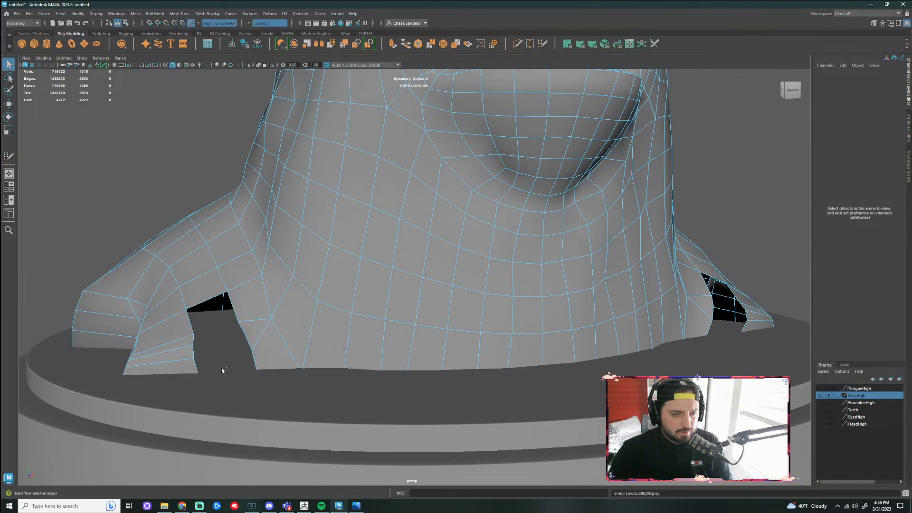
{"action": "key", "text": "ctrl+z"}
{"action": "key", "text": "ctrl+z"}
{"action": "key", "text": "ctrl+z"}
{"action": "key", "text": "ctrl+z"}
{"action": "key", "text": "ctrl+z"}
{"action": "key", "text": "ctrl+z"}
{"action": "key", "text": "ctrl+z"}
{"action": "key", "text": "ctrl+z"}
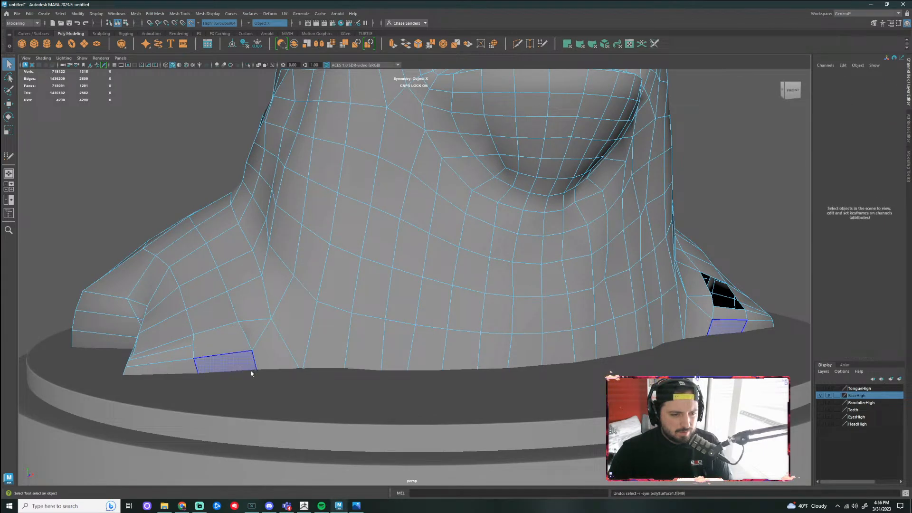
Undo the remaining face deletions at both shoulders and check the restored mesh briefly with the smooth preview
{"action": "key", "text": "ctrl+z"}
{"action": "key", "text": "ctrl+z"}
{"action": "key", "text": "ctrl+z"}
{"action": "key", "text": "ctrl+z"}
{"action": "key", "text": "ctrl+z"}
{"action": "key", "text": "ctrl+z"}
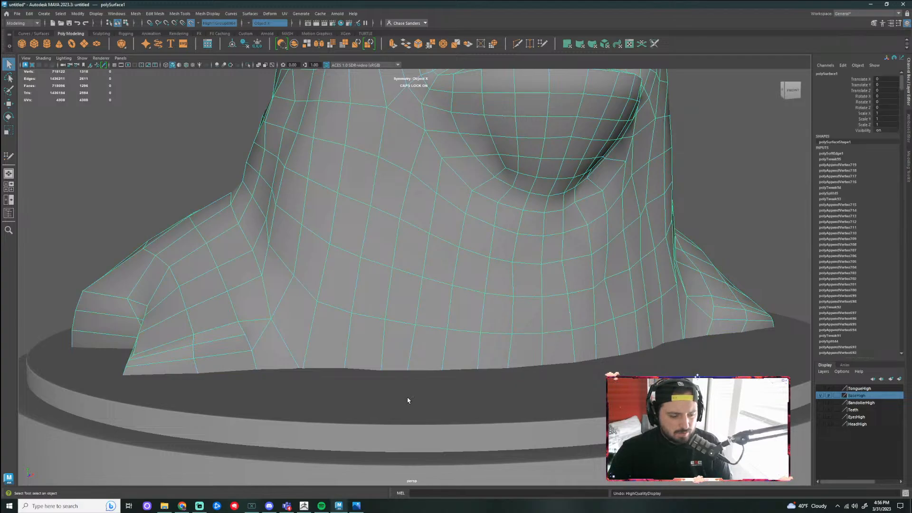
{"action": "key", "text": "3"}
{"action": "right_click_drag", "start_coordinate": [412, 399], "coordinate": [404, 388], "text": "alt"}
{"action": "key", "text": "1"}
Merge the overlapping vertices across the entire head mesh, turn the smooth preview on and clear the selection
{"action": "right_click_drag", "start_coordinate": [368, 296], "coordinate": [345, 295]}
{"action": "scroll", "coordinate": [435, 370], "scroll_direction": "down", "scroll_amount": 6}
{"action": "left_click_drag", "start_coordinate": [437, 372], "coordinate": [499, 330], "text": "alt"}
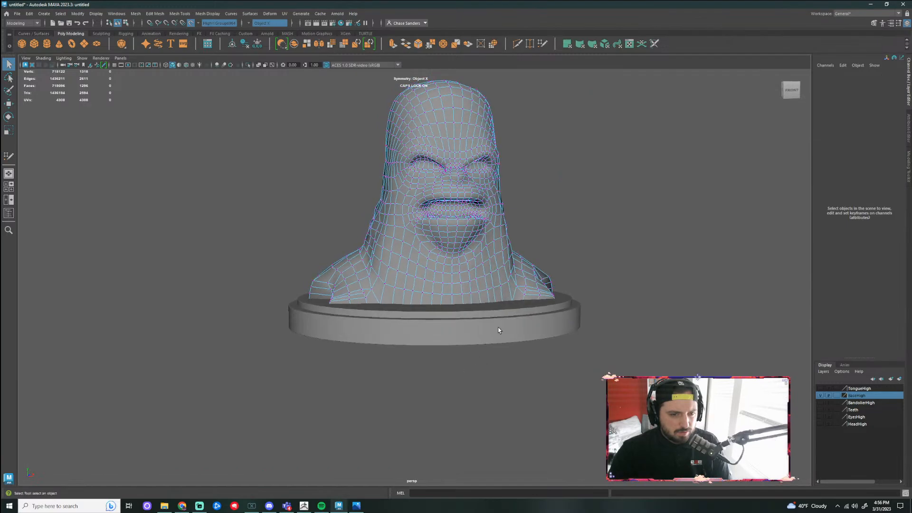
{"action": "left_click_drag", "start_coordinate": [580, 88], "coordinate": [253, 373]}
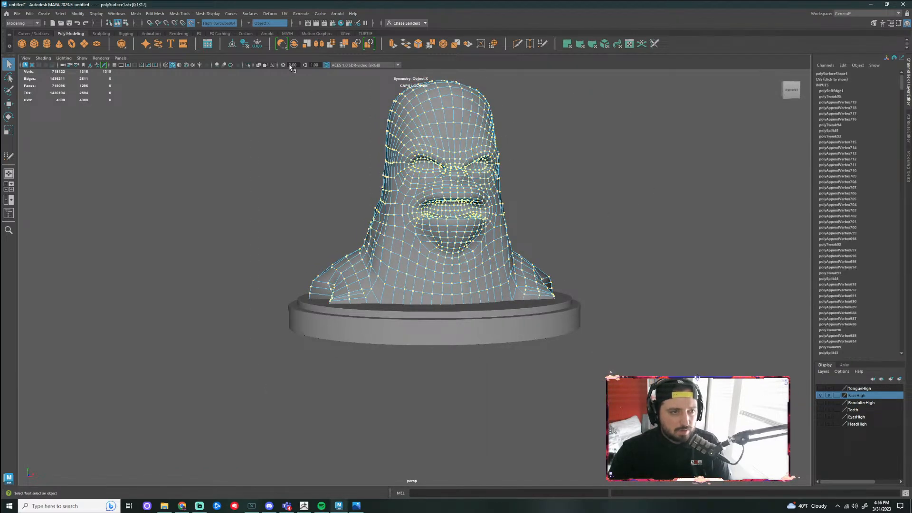
{"action": "left_click", "coordinate": [154, 15]}
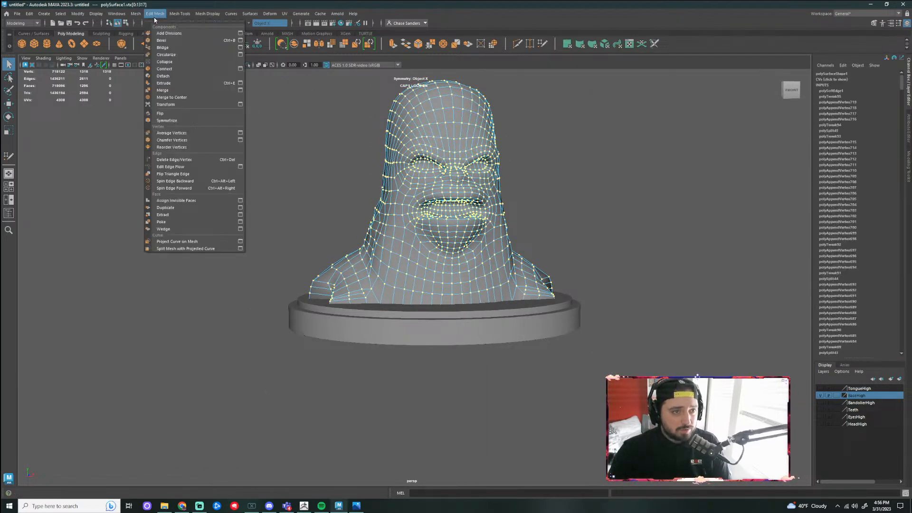
{"action": "left_click", "coordinate": [175, 90]}
{"action": "key", "text": "3"}
{"action": "left_click", "coordinate": [654, 241]}
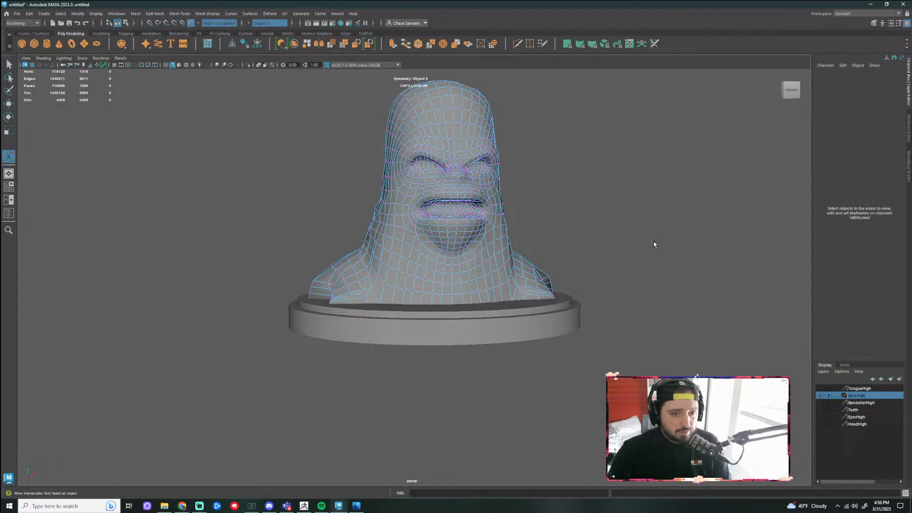
Inspect the smoothed shoulders and bottom border up close and turn symmetry off
{"action": "scroll", "coordinate": [543, 289], "scroll_direction": "up", "scroll_amount": 5}
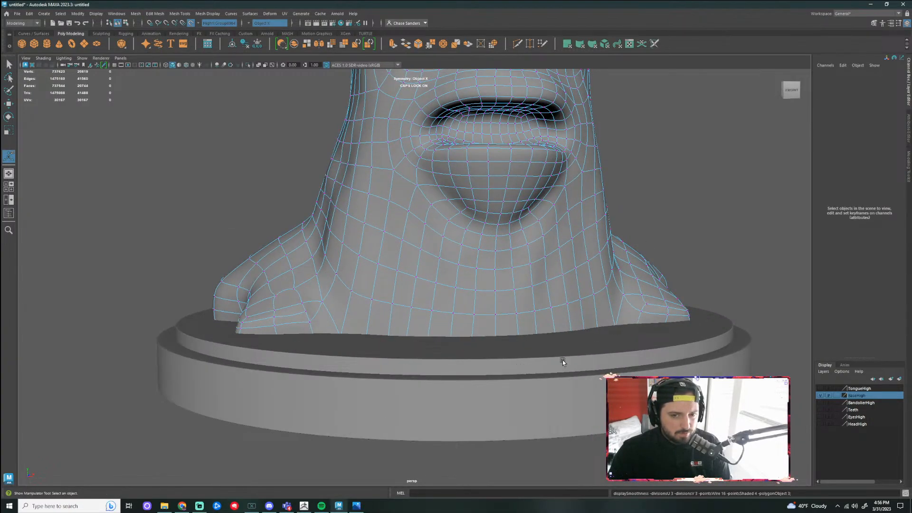
{"action": "scroll", "coordinate": [677, 358], "scroll_direction": "up", "scroll_amount": 2}
{"action": "left_click_drag", "start_coordinate": [678, 358], "coordinate": [631, 368], "text": "alt"}
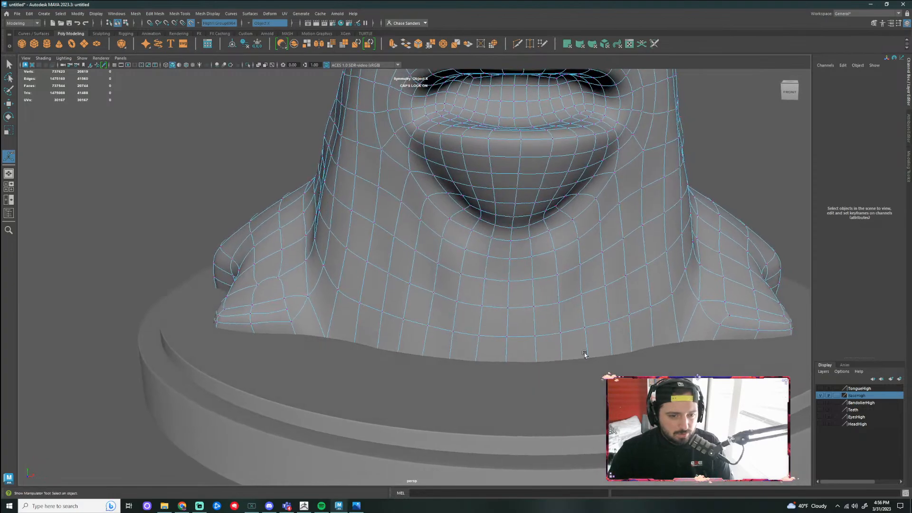
{"action": "left_click", "coordinate": [269, 23]}
{"action": "left_click", "coordinate": [262, 33]}
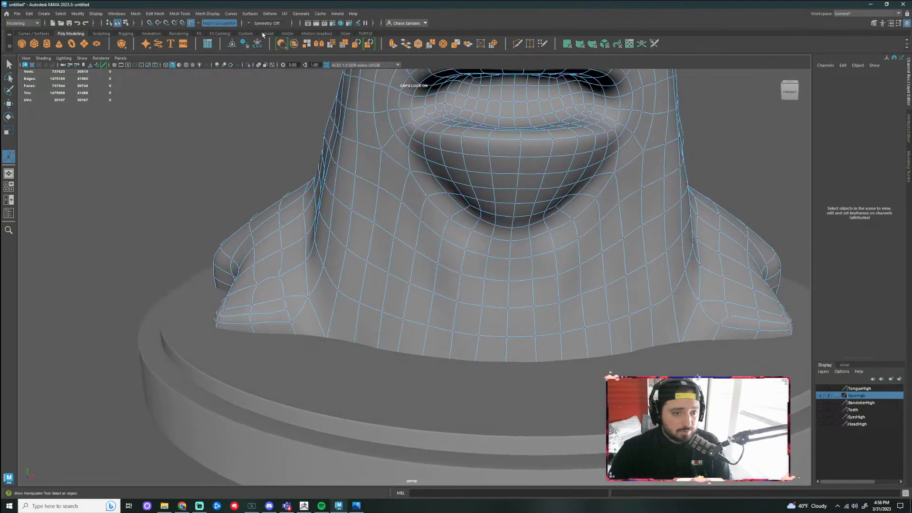
Delete three faces stacked above the bottom border at the front corner of one shoulder
{"action": "right_click", "coordinate": [274, 285]}
{"action": "left_click", "coordinate": [276, 304]}
{"action": "left_click", "coordinate": [273, 285]}
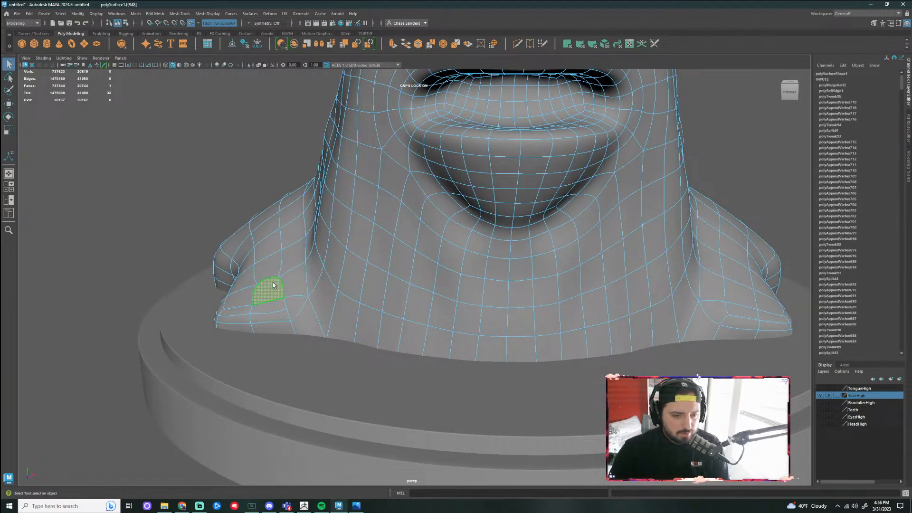
{"action": "key", "text": "Delete"}
{"action": "left_click", "coordinate": [274, 310]}
{"action": "key", "text": "Delete"}
{"action": "left_click", "coordinate": [273, 319]}
{"action": "key", "text": "Delete"}
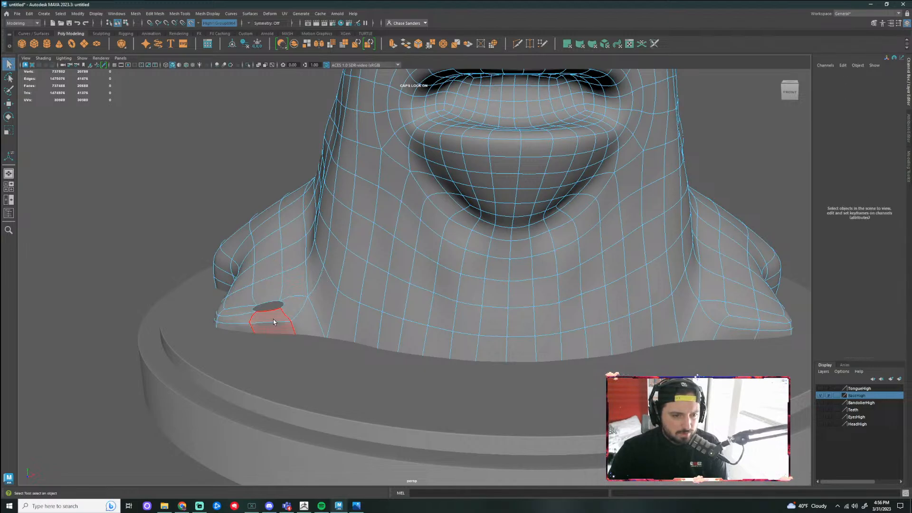
Try deleting more faces between the new hole and the shoulder's bottom border, and undo those deletions
{"action": "left_click", "coordinate": [273, 327]}
{"action": "key", "text": "Delete"}
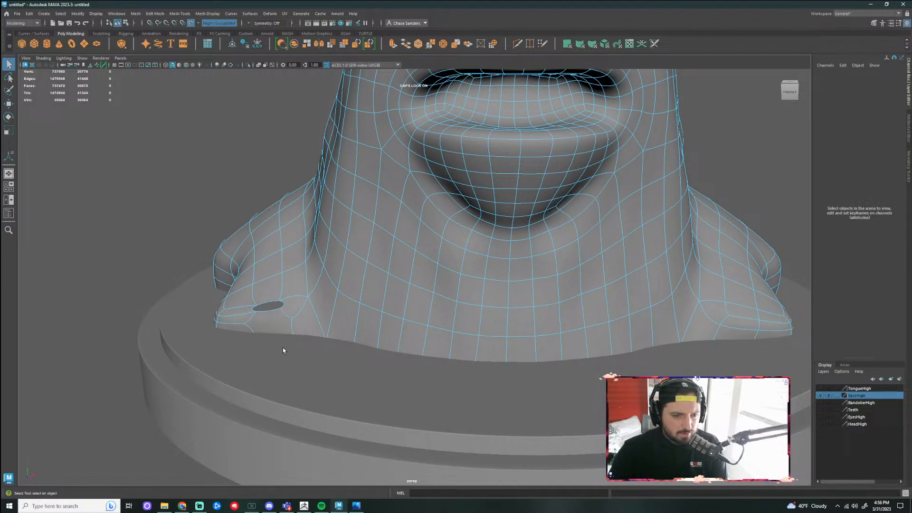
{"action": "left_click", "coordinate": [270, 323]}
{"action": "key", "text": "Delete"}
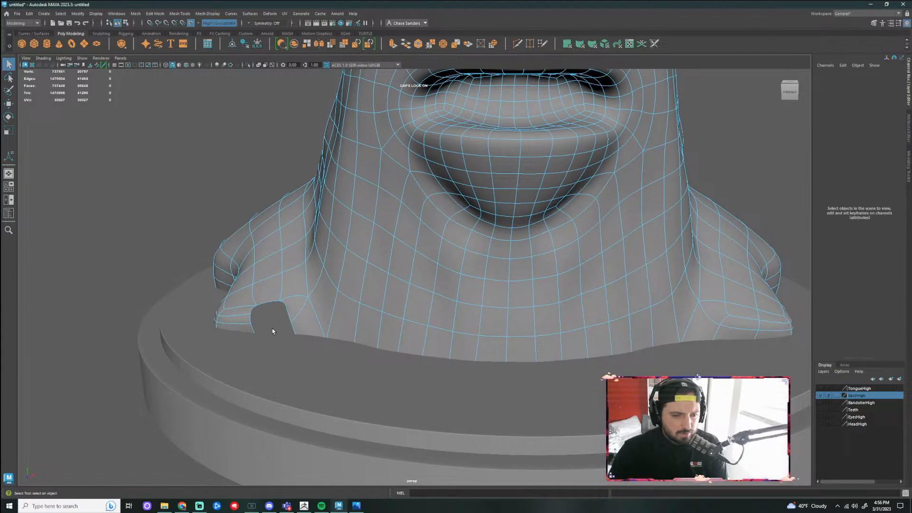
{"action": "key", "text": "ctrl+z"}
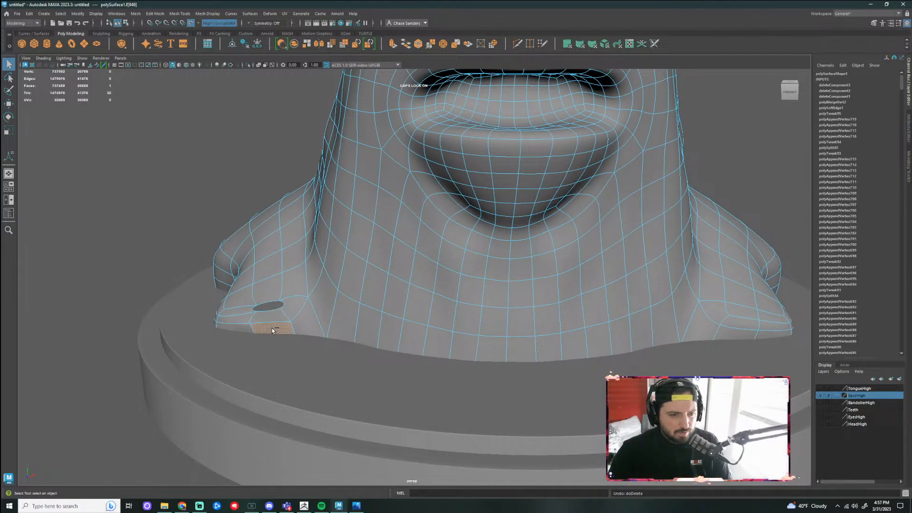
{"action": "key", "text": "ctrl+z"}
Turn off the smooth preview and examine the hole at the shoulder's front corner from a low angle
{"action": "scroll", "coordinate": [272, 328], "scroll_direction": "up", "scroll_amount": 2}
{"action": "left_click_drag", "start_coordinate": [266, 327], "coordinate": [284, 418], "text": "alt"}
{"action": "middle_click_drag", "start_coordinate": [283, 417], "coordinate": [413, 409], "text": "alt"}
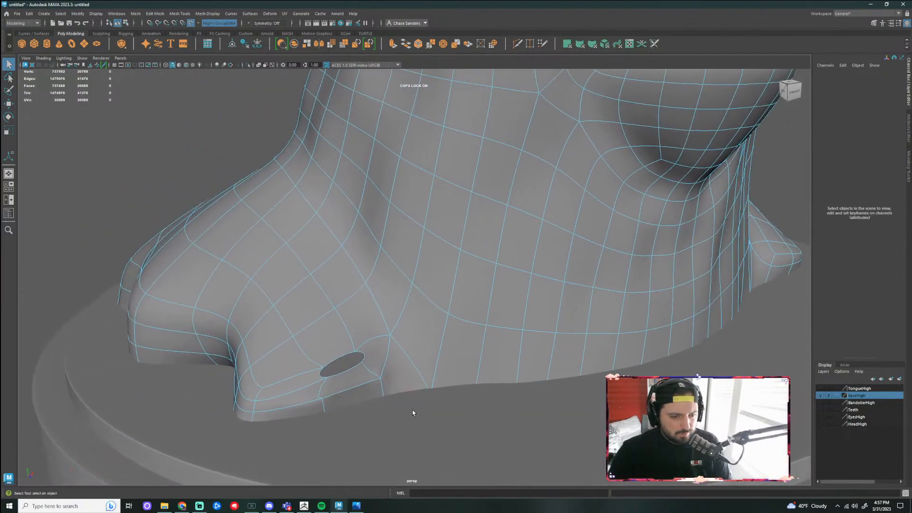
{"action": "key", "text": "1"}
{"action": "scroll", "coordinate": [411, 412], "scroll_direction": "up", "scroll_amount": 2}
{"action": "left_click_drag", "start_coordinate": [390, 426], "coordinate": [407, 411], "text": "alt"}
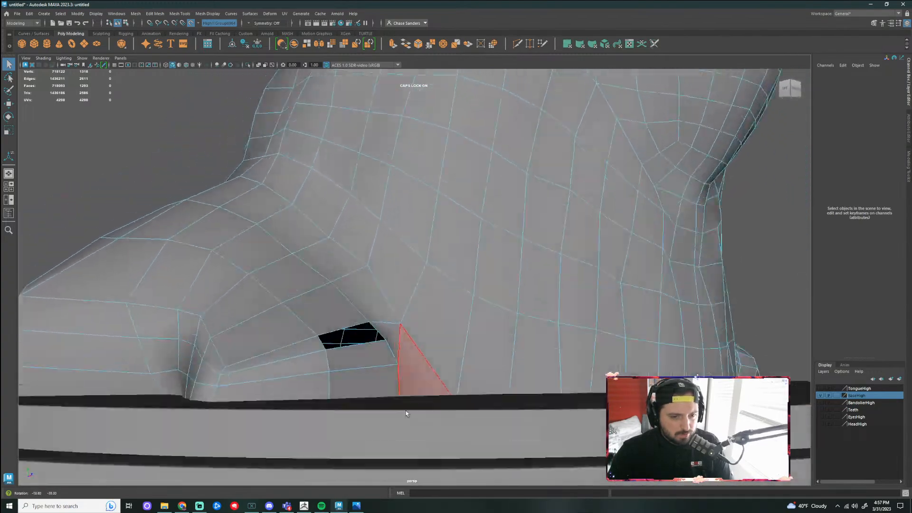
Try moving the face directly below the shoulder hole to test for overlapping geometry, and undo the changes
{"action": "left_click", "coordinate": [373, 355]}
{"action": "left_click_drag", "start_coordinate": [372, 356], "coordinate": [517, 411], "text": "alt"}
{"action": "key", "text": "w"}
{"action": "key", "text": "ctrl+z"}
{"action": "left_click_drag", "start_coordinate": [401, 331], "coordinate": [416, 318], "text": "ctrl+shift"}
{"action": "key", "text": "ctrl+z"}
{"action": "left_click_drag", "start_coordinate": [430, 373], "coordinate": [460, 412], "text": "alt"}
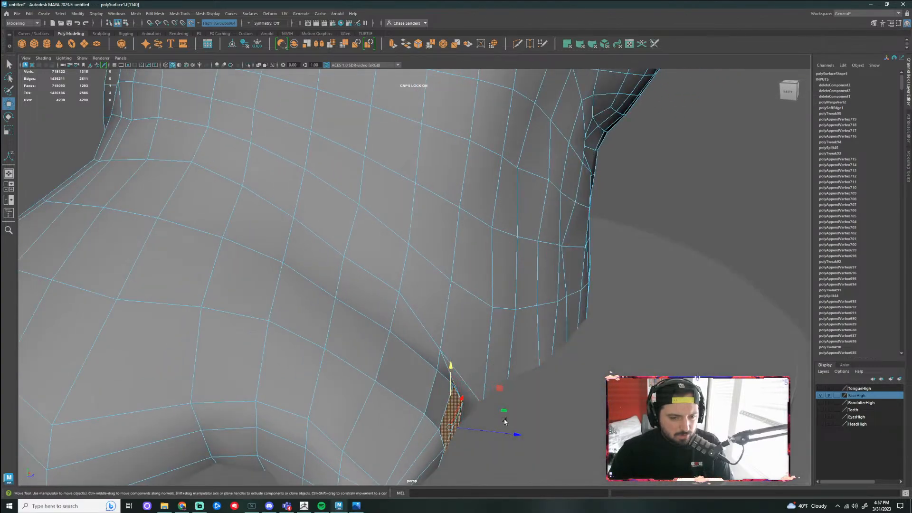
Delete the face directly below the shoulder hole and check the opening with the smooth preview on and off
{"action": "middle_click_drag", "start_coordinate": [460, 412], "coordinate": [405, 378], "text": "alt"}
{"action": "right_click_drag", "start_coordinate": [404, 379], "coordinate": [403, 319]}
{"action": "left_click_drag", "start_coordinate": [398, 377], "coordinate": [398, 379]}
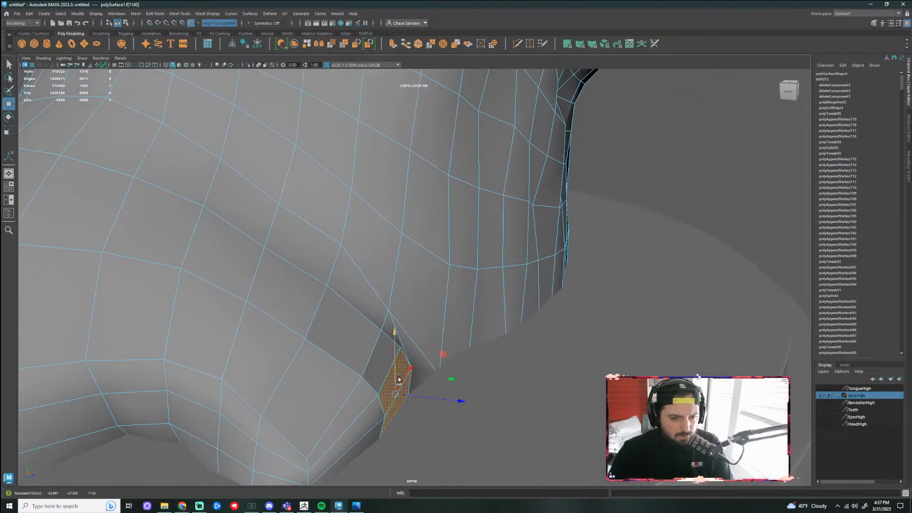
{"action": "left_click", "coordinate": [520, 410]}
{"action": "left_click", "coordinate": [397, 382]}
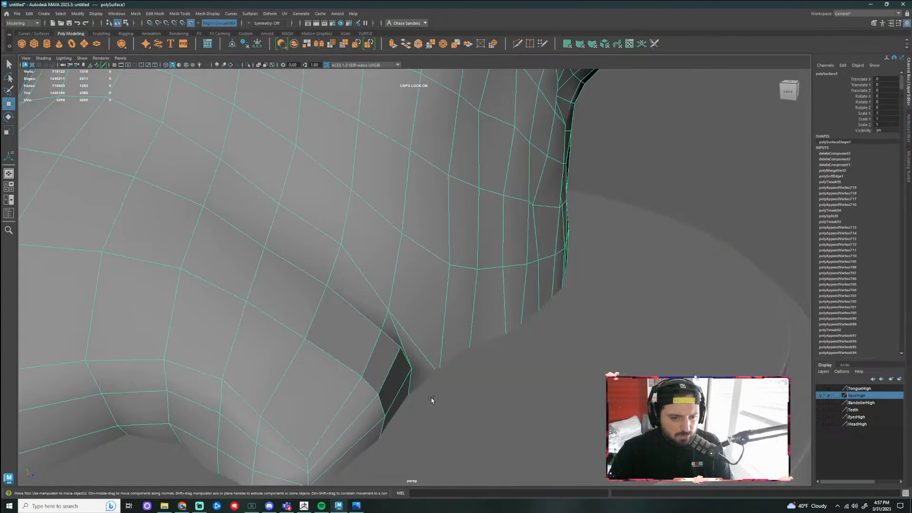
{"action": "right_click_drag", "start_coordinate": [394, 374], "coordinate": [399, 304]}
{"action": "left_click", "coordinate": [399, 375]}
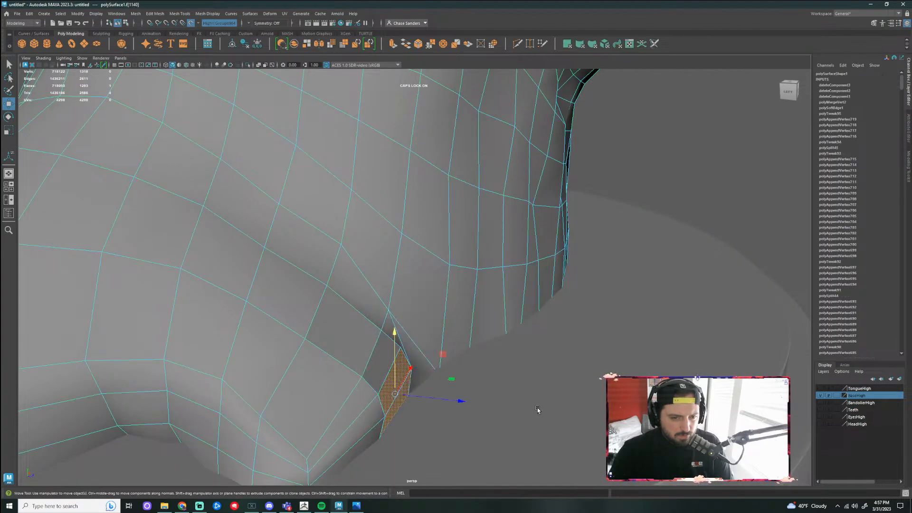
{"action": "key", "text": "Delete"}
{"action": "left_click_drag", "start_coordinate": [474, 432], "coordinate": [358, 399], "text": "alt"}
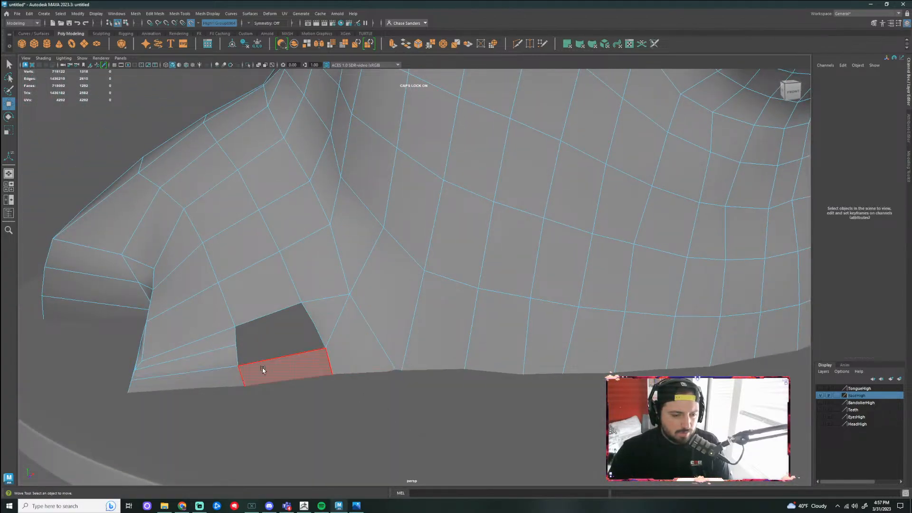
{"action": "key", "text": "3"}
{"action": "key", "text": "1"}
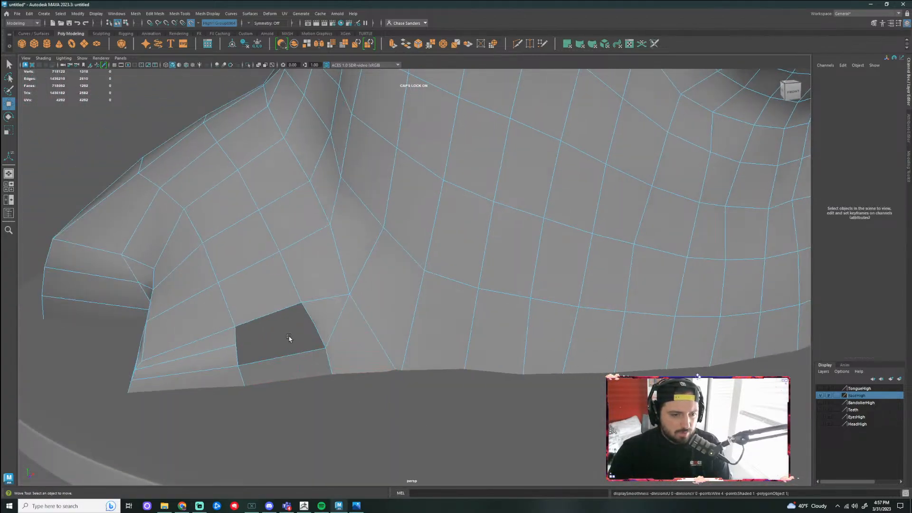
Fill the open hole near the lower border of the bust's front shoulder using its border edges
{"action": "right_click_drag", "start_coordinate": [306, 312], "coordinate": [308, 297]}
{"action": "double_click", "coordinate": [312, 320]}
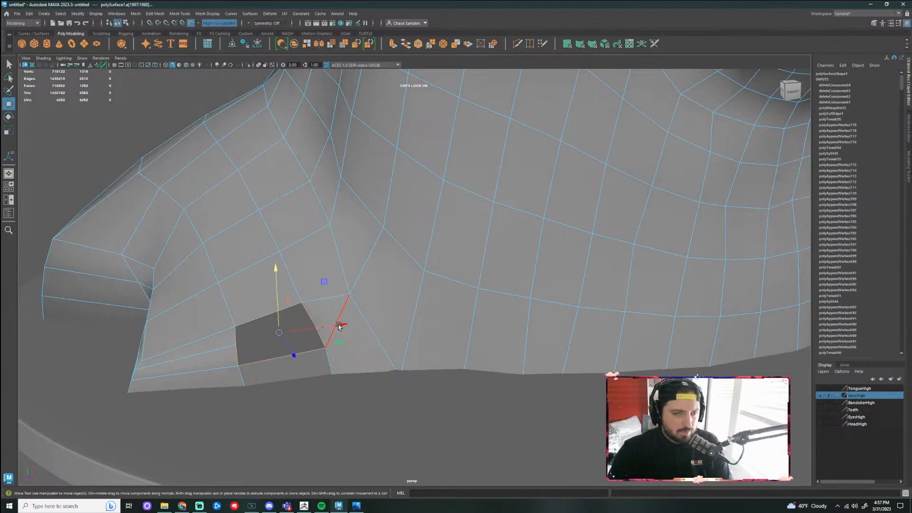
{"action": "left_click", "coordinate": [135, 13]}
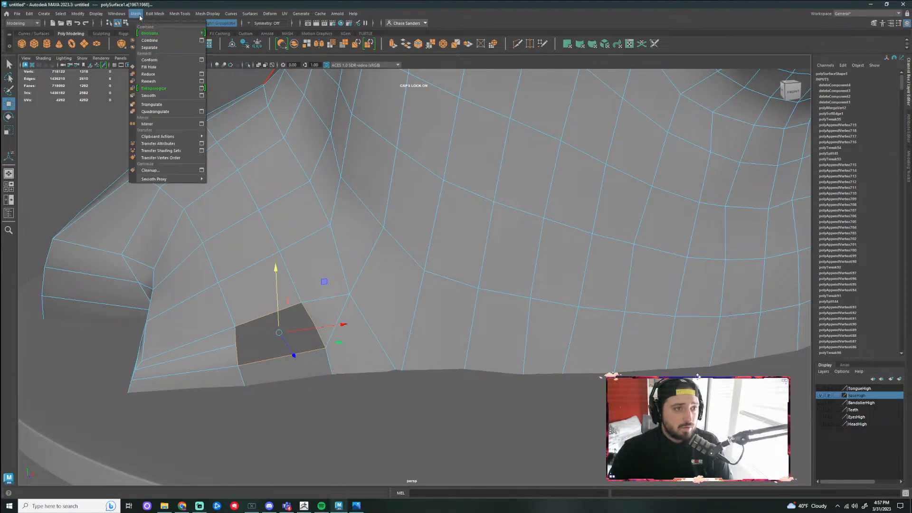
{"action": "left_click", "coordinate": [158, 68]}
Multi-Cut the filled shoulder face from the vertex on one side to the middle of the opposite edge
{"action": "right_click_drag", "start_coordinate": [331, 343], "coordinate": [316, 325], "text": "shift"}
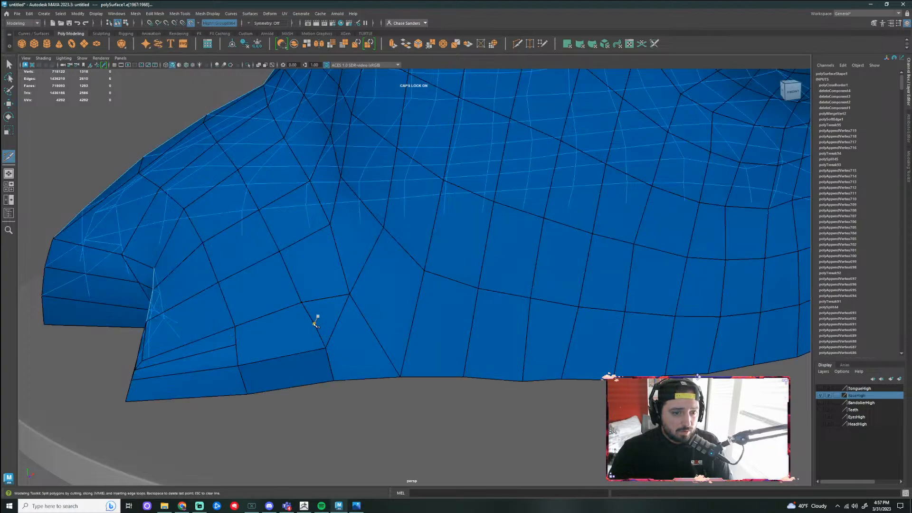
{"action": "left_click", "coordinate": [236, 342]}
{"action": "left_click", "coordinate": [314, 324]}
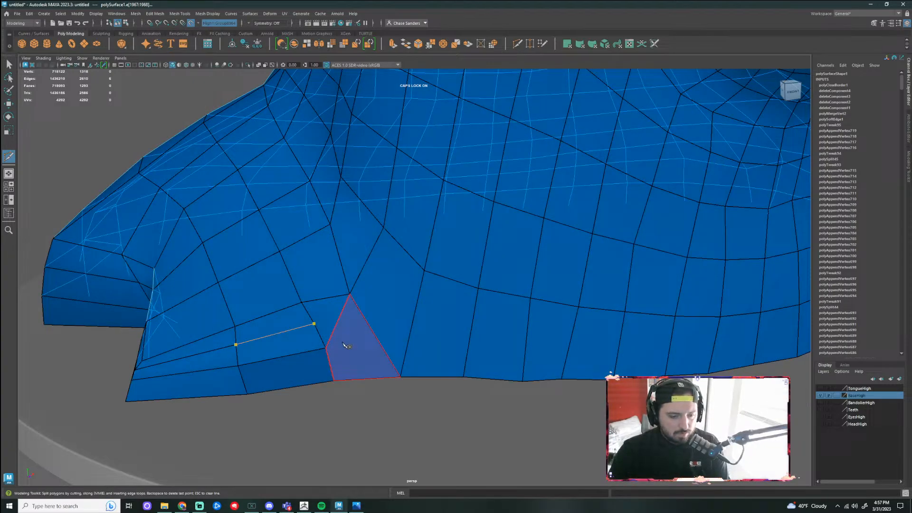
{"action": "right_click", "coordinate": [415, 383]}
{"action": "key", "text": "q"}
Examine the retopologized bust from several angles, briefly toggling the high-poly display layer's visibility for comparison
{"action": "scroll", "coordinate": [491, 392], "scroll_direction": "down", "scroll_amount": 5}
{"action": "left_click_drag", "start_coordinate": [544, 363], "coordinate": [445, 338], "text": "alt"}
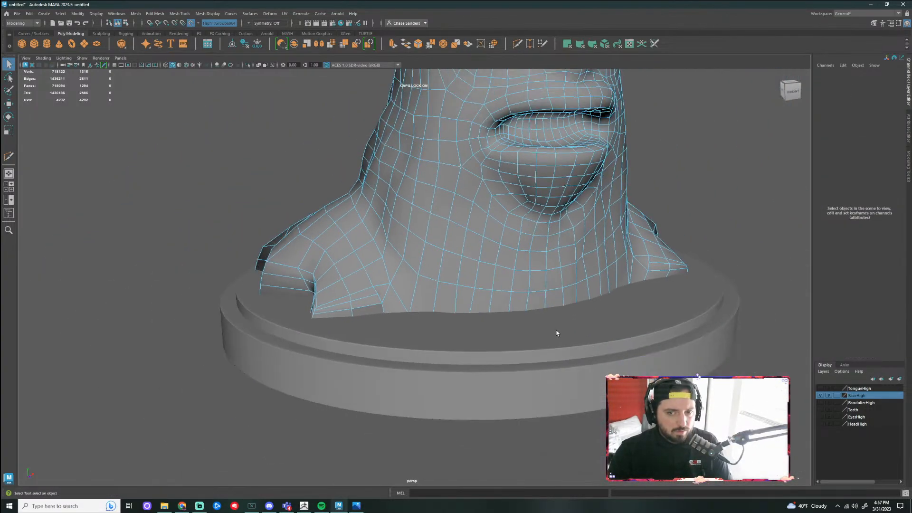
{"action": "scroll", "coordinate": [528, 332], "scroll_direction": "down", "scroll_amount": 5}
{"action": "scroll", "coordinate": [605, 315], "scroll_direction": "up", "scroll_amount": 3}
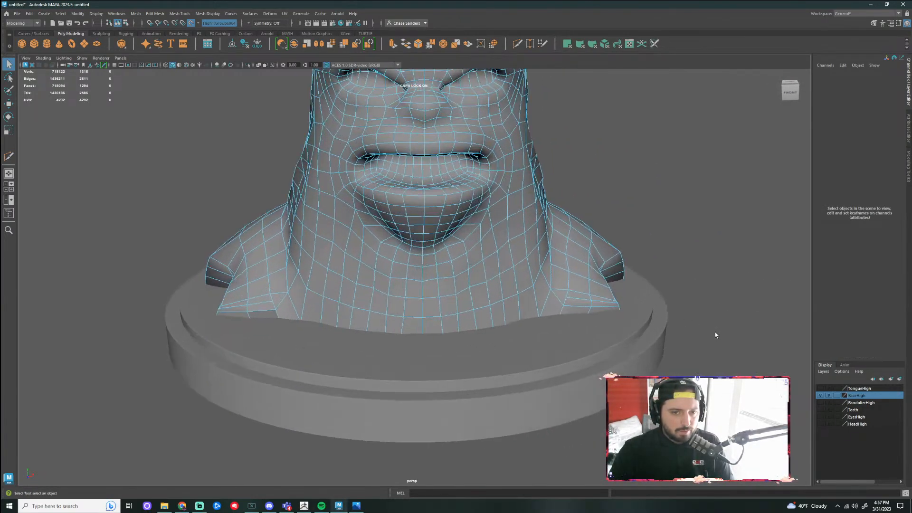
{"action": "scroll", "coordinate": [597, 302], "scroll_direction": "down", "scroll_amount": 5}
{"action": "left_click_drag", "start_coordinate": [597, 301], "coordinate": [607, 310], "text": "alt"}
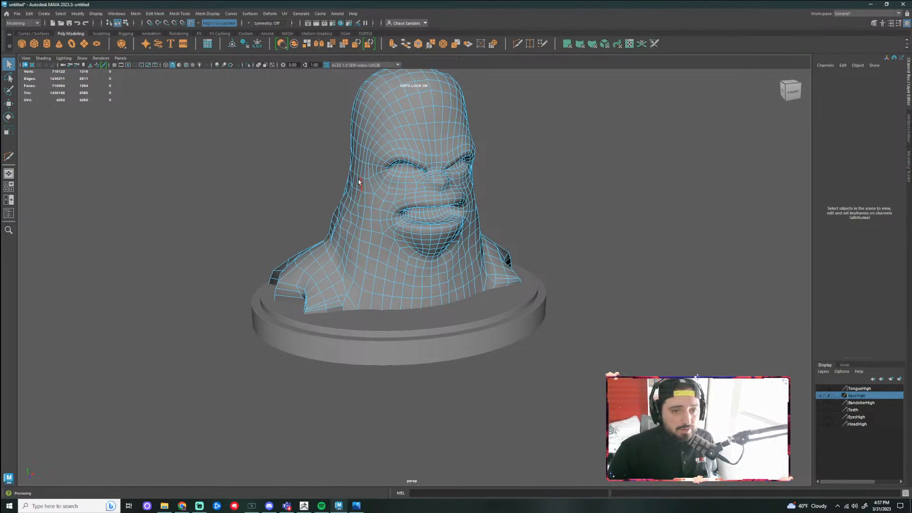
{"action": "left_click", "coordinate": [821, 395]}
{"action": "left_click", "coordinate": [821, 395]}
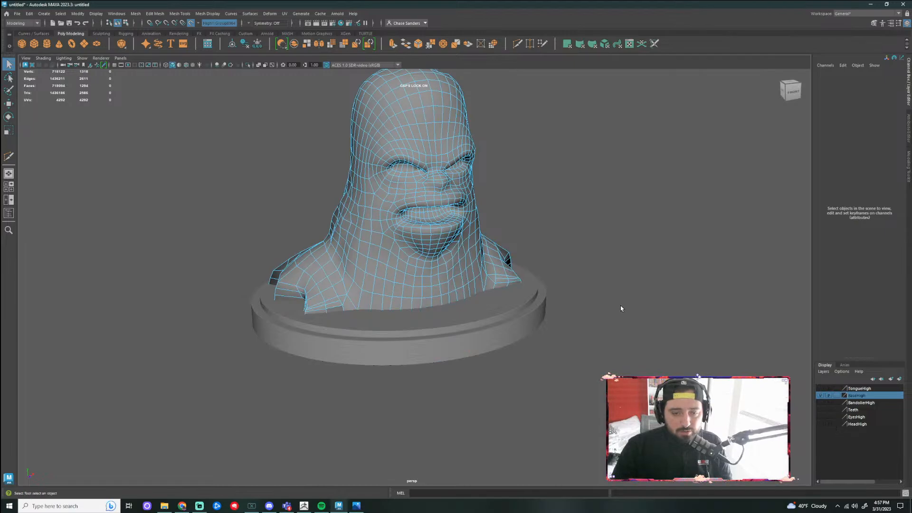
{"action": "left_click_drag", "start_coordinate": [621, 306], "coordinate": [287, 304], "text": "alt"}
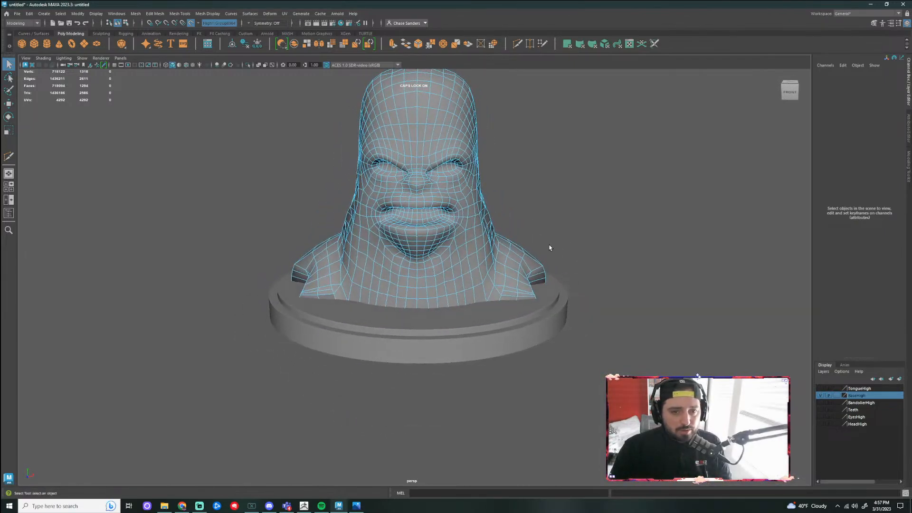
{"action": "right_click_drag", "start_coordinate": [550, 247], "coordinate": [564, 297], "text": "alt"}
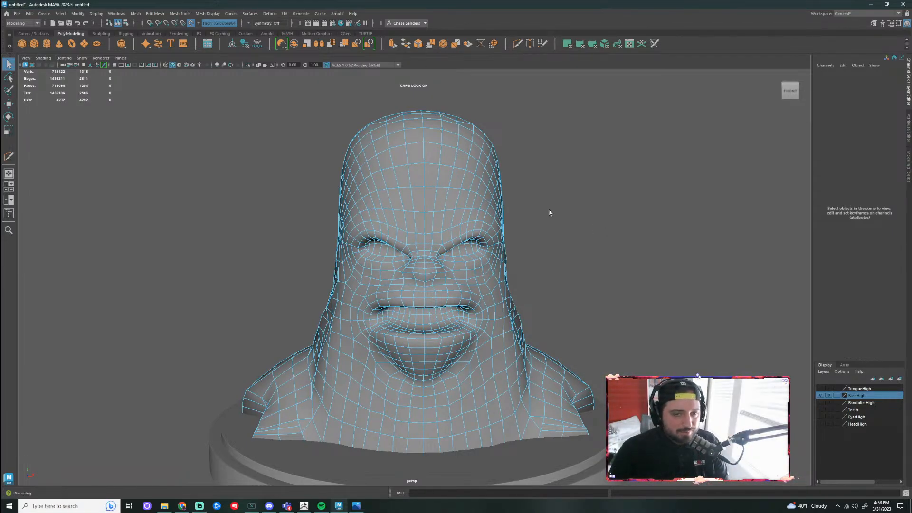
{"action": "left_click_drag", "start_coordinate": [548, 212], "coordinate": [470, 190], "text": "alt"}
Select the whole retopologized bust mesh in object mode and open the UV Editor for it
{"action": "left_click", "coordinate": [468, 207]}
{"action": "right_click_drag", "start_coordinate": [471, 190], "coordinate": [583, 204]}
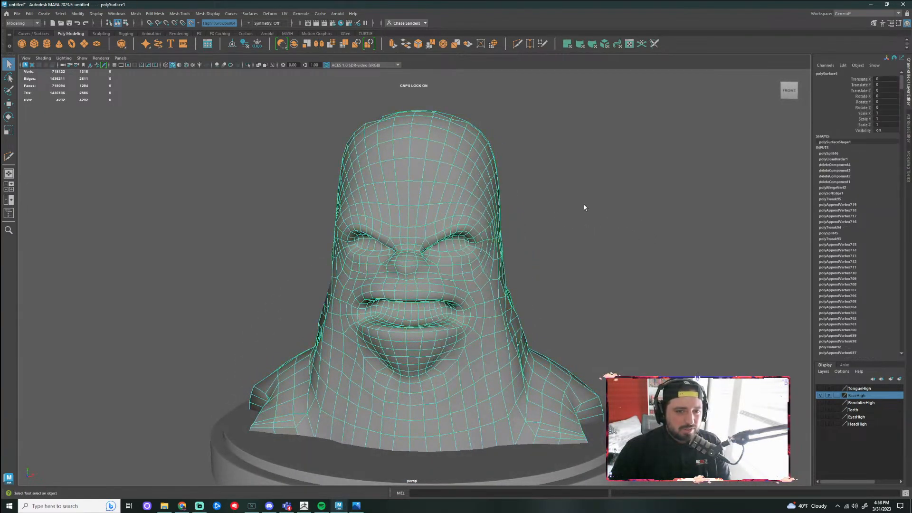
{"action": "left_click_drag", "start_coordinate": [583, 204], "coordinate": [584, 223], "text": "alt"}
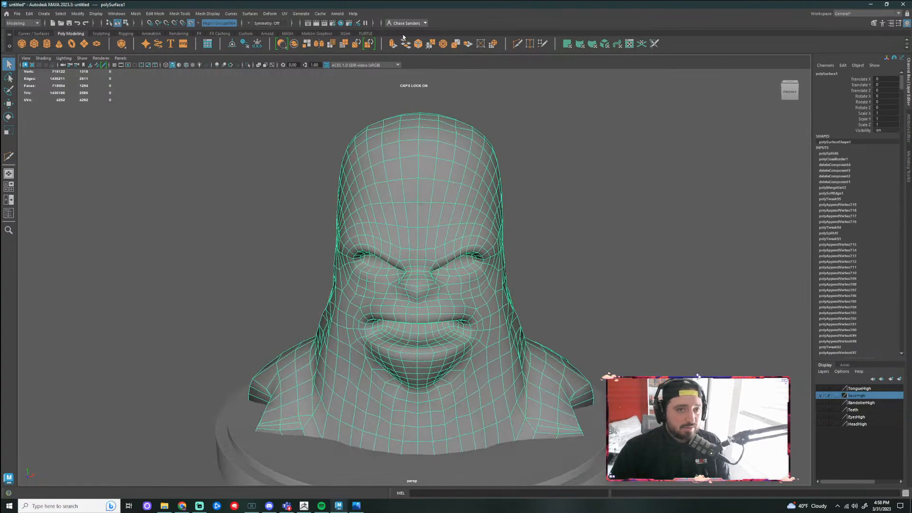
{"action": "left_click", "coordinate": [286, 15]}
{"action": "left_click", "coordinate": [302, 28]}
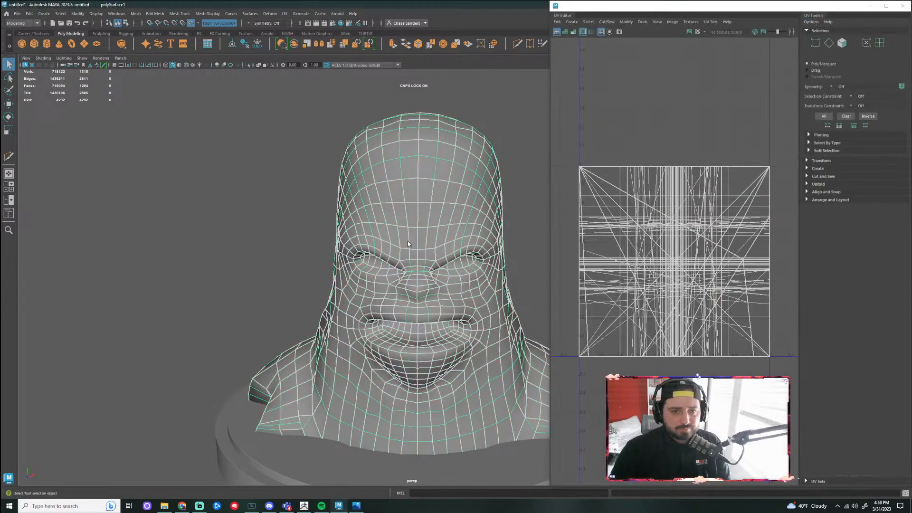
Select all edges of the bust mesh and sew their UVs together, then clear the edge selection
{"action": "scroll", "coordinate": [414, 221], "scroll_direction": "down", "scroll_amount": 5}
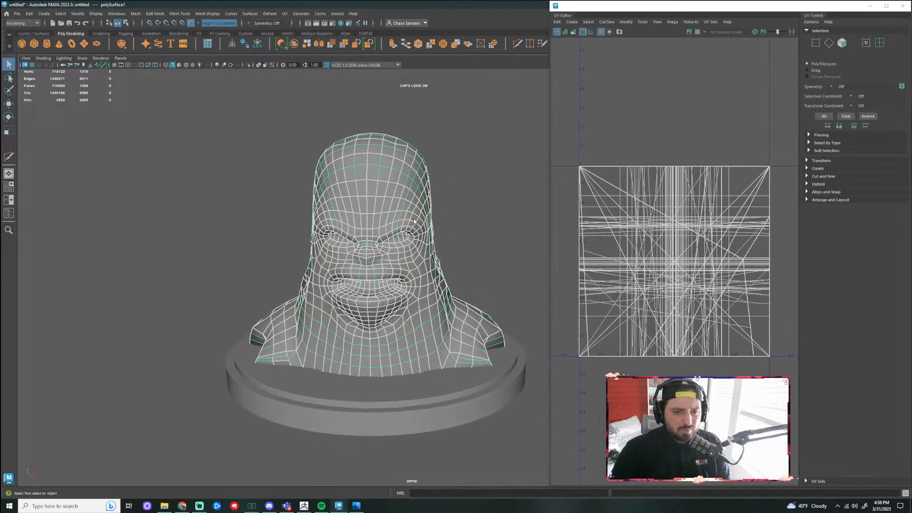
{"action": "key", "text": "F10"}
{"action": "scroll", "coordinate": [415, 221], "scroll_direction": "down", "scroll_amount": 3}
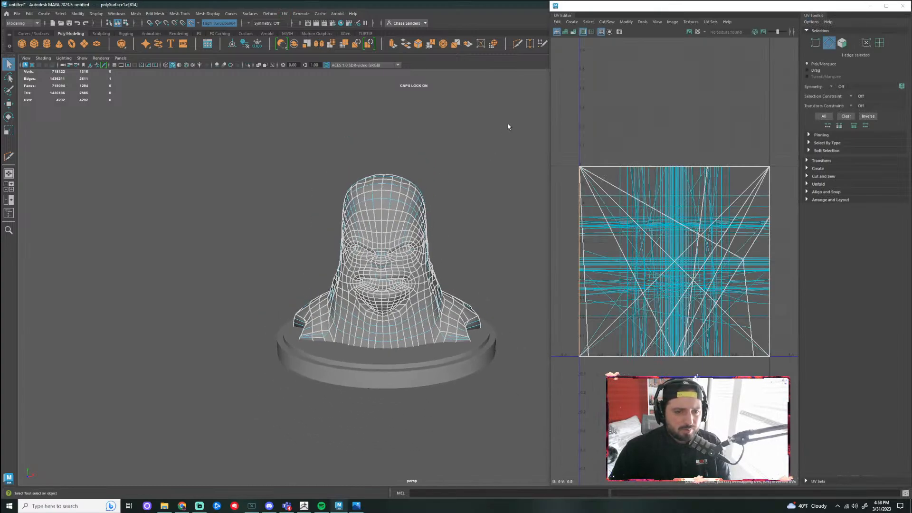
{"action": "left_click_drag", "start_coordinate": [513, 122], "coordinate": [231, 435]}
{"action": "left_click", "coordinate": [607, 22]}
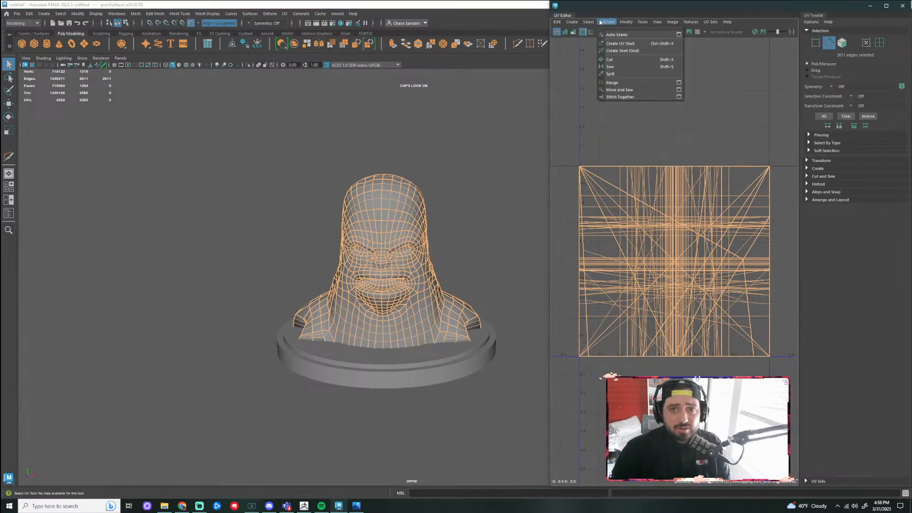
{"action": "left_click", "coordinate": [625, 62]}
{"action": "left_click", "coordinate": [478, 235]}
{"action": "scroll", "coordinate": [478, 237], "scroll_direction": "up", "scroll_amount": 3}
{"action": "left_click_drag", "start_coordinate": [465, 244], "coordinate": [792, 254], "text": "alt"}
{"action": "scroll", "coordinate": [504, 252], "scroll_direction": "up", "scroll_amount": 3}
{"action": "left_click_drag", "start_coordinate": [461, 296], "coordinate": [485, 281], "text": "alt"}
{"action": "scroll", "coordinate": [514, 261], "scroll_direction": "down", "scroll_amount": 3}
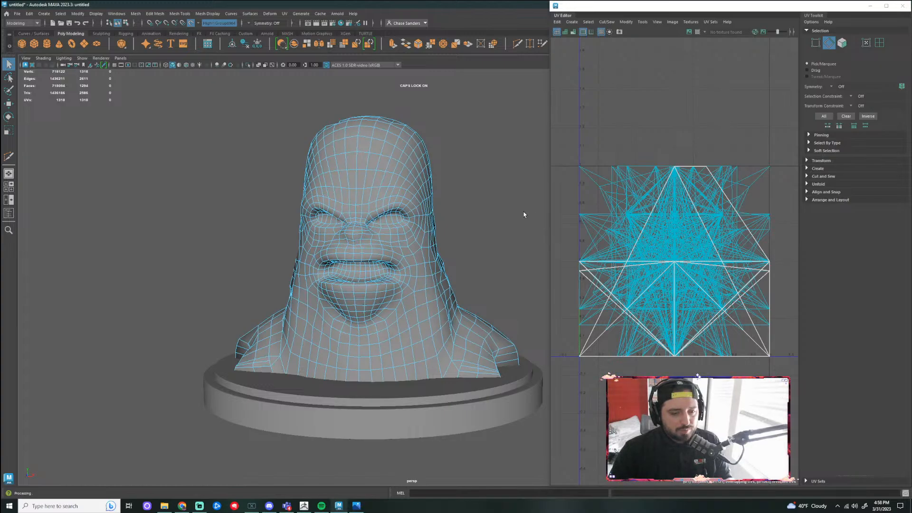
Switch to ZBrush and turn off the polyframe display on the sculpted bust
{"action": "left_click", "coordinate": [304, 506]}
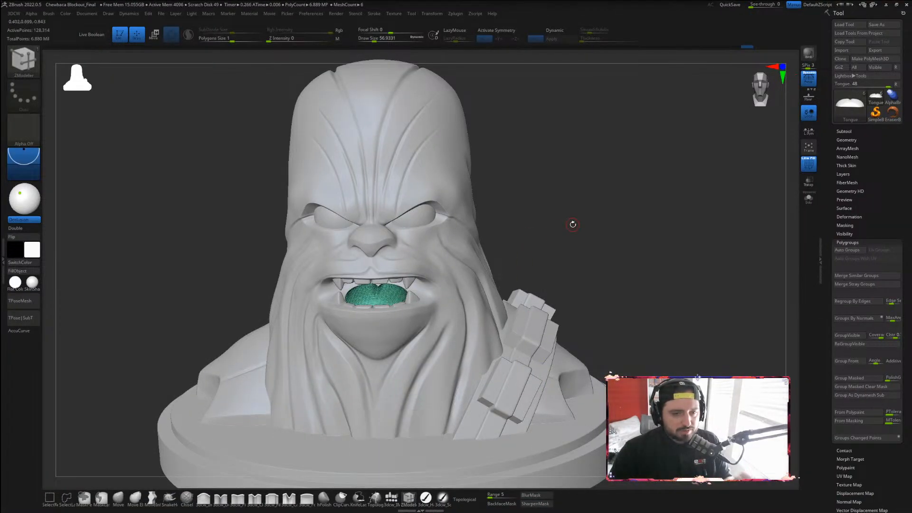
{"action": "left_click_drag", "start_coordinate": [534, 220], "coordinate": [552, 221]}
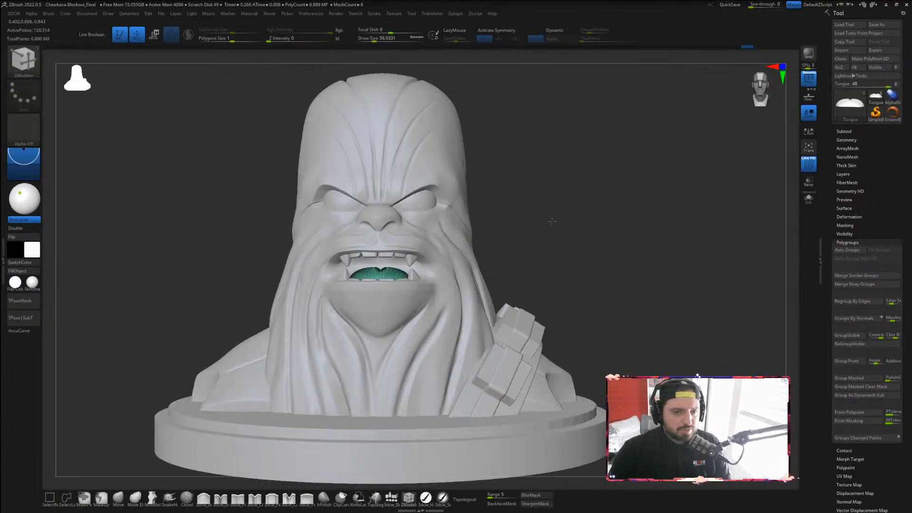
{"action": "key", "text": "shift+f"}
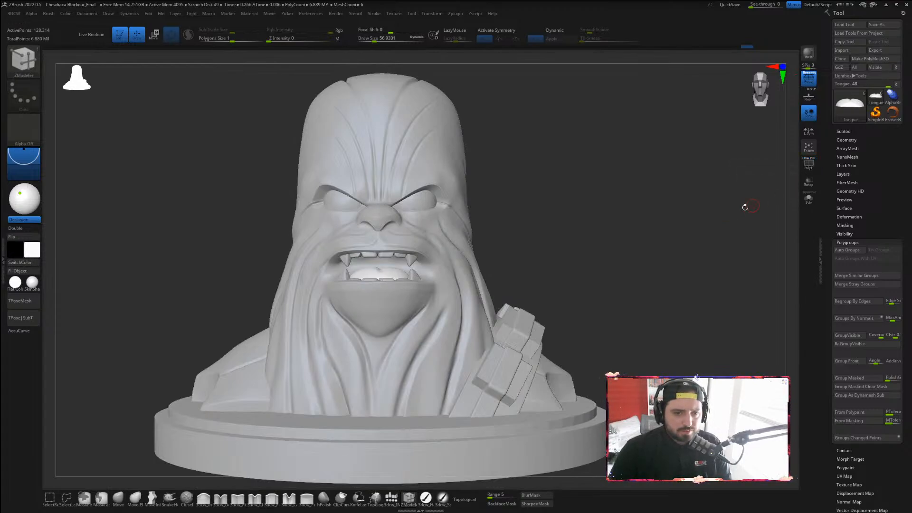
{"action": "left_click_drag", "start_coordinate": [521, 202], "coordinate": [529, 220], "text": "alt"}
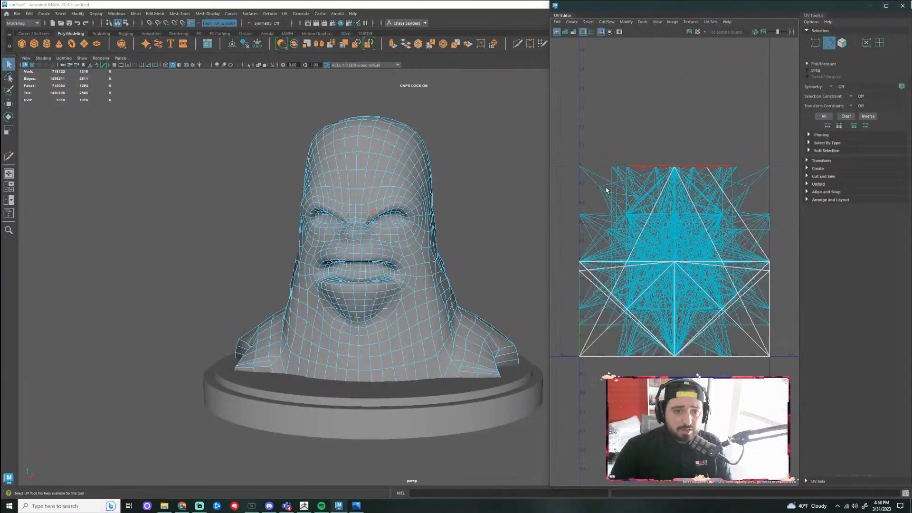
Switch back to Maya, return the bust mesh to object mode, deselect it and minimize the UV Editor
{"action": "mouse_move", "coordinate": [475, 208]}
{"action": "left_mouse_down", "text": "alt"}
{"action": "mouse_move", "coordinate": [556, 210]}
{"action": "mouse_move", "coordinate": [485, 215]}
{"action": "left_mouse_up", "text": "alt"}
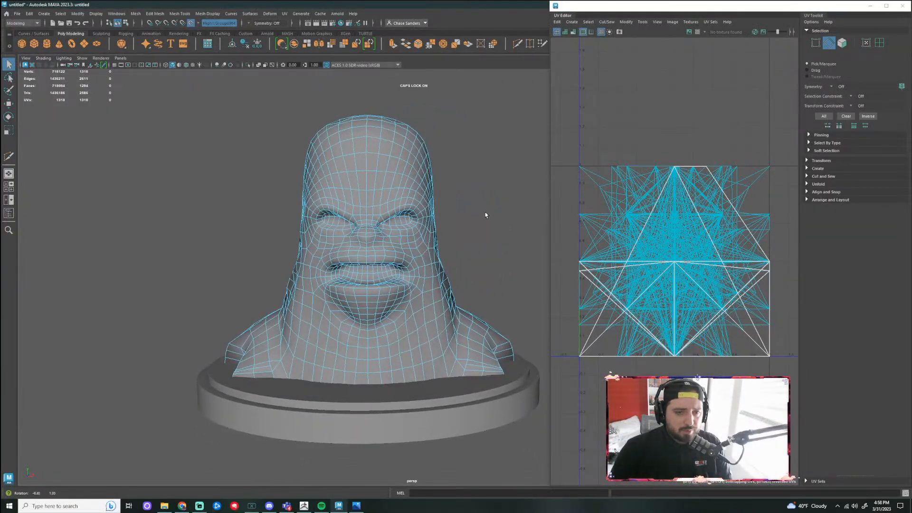
{"action": "right_click_drag", "start_coordinate": [506, 226], "coordinate": [534, 210]}
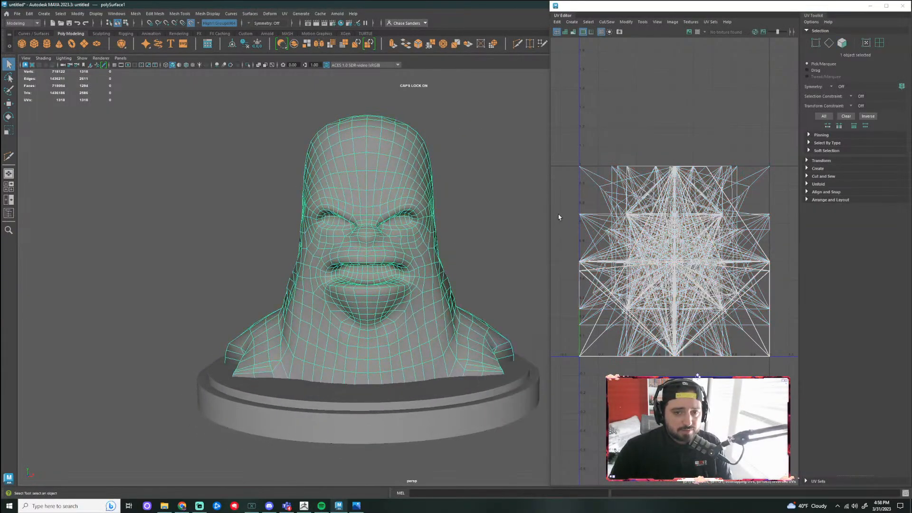
{"action": "left_click", "coordinate": [523, 236]}
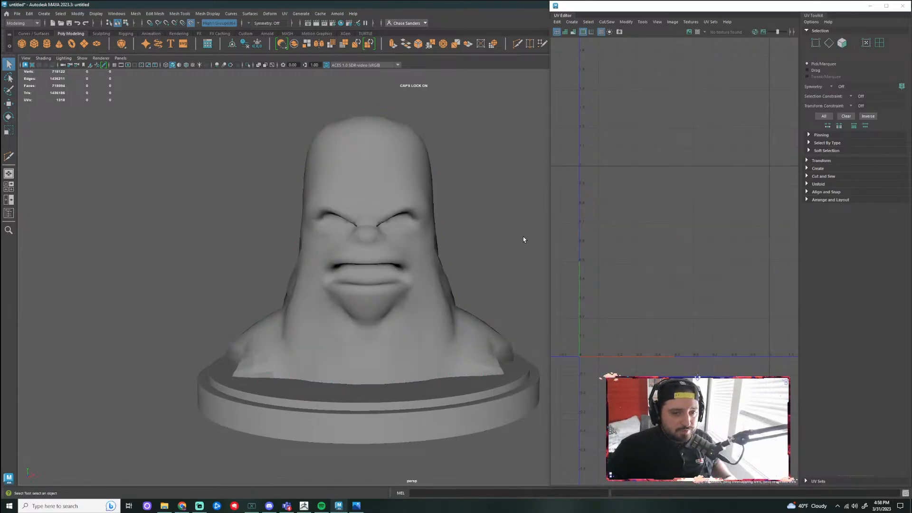
{"action": "left_click", "coordinate": [398, 253]}
{"action": "left_click", "coordinate": [539, 255]}
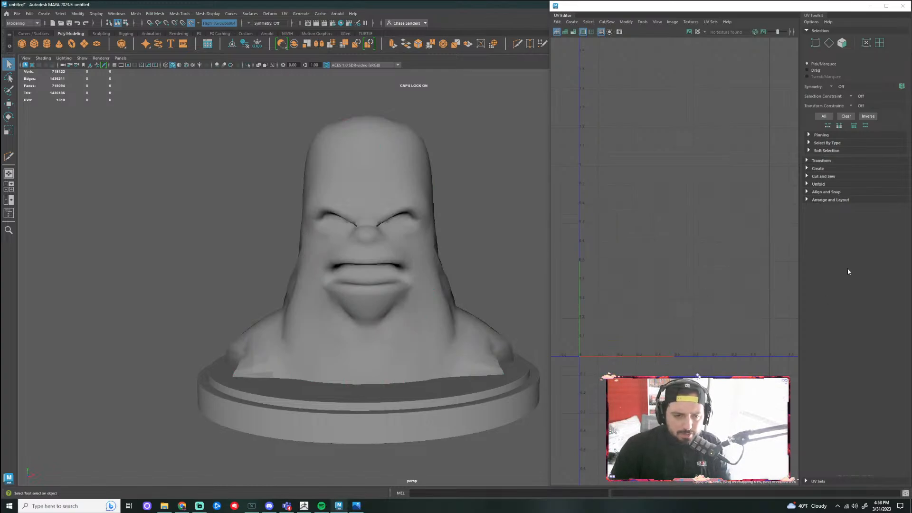
{"action": "left_click", "coordinate": [871, 7]}
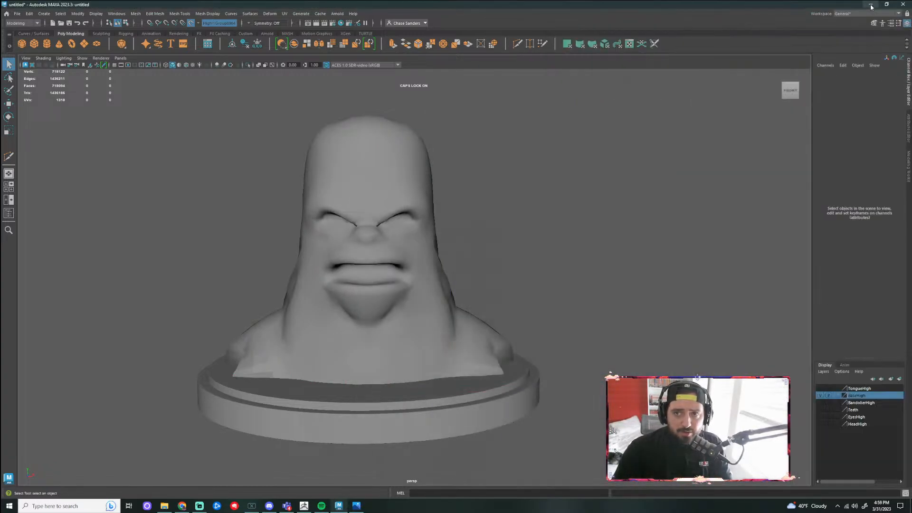
Save the scene to the Desktop as a Maya Binary file named CHEWY_RETOP
{"action": "left_click", "coordinate": [13, 14]}
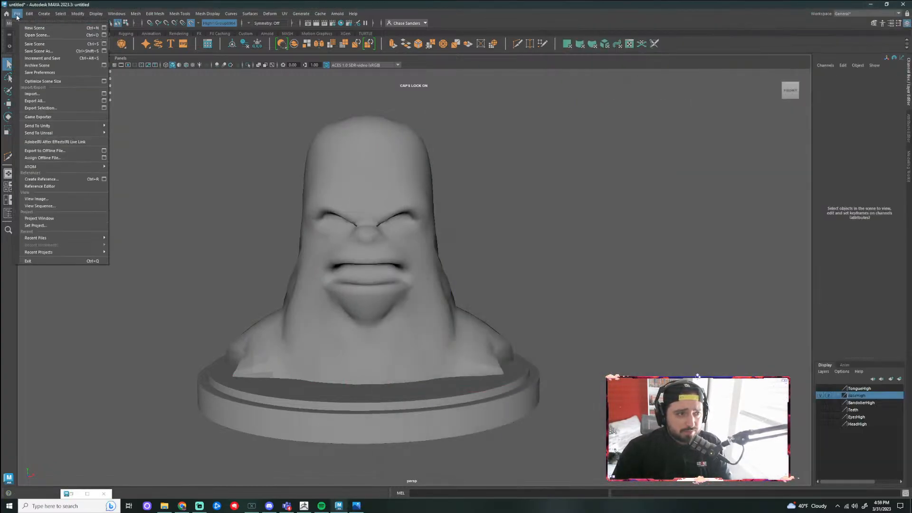
{"action": "left_click", "coordinate": [38, 51]}
{"action": "left_click", "coordinate": [321, 116]}
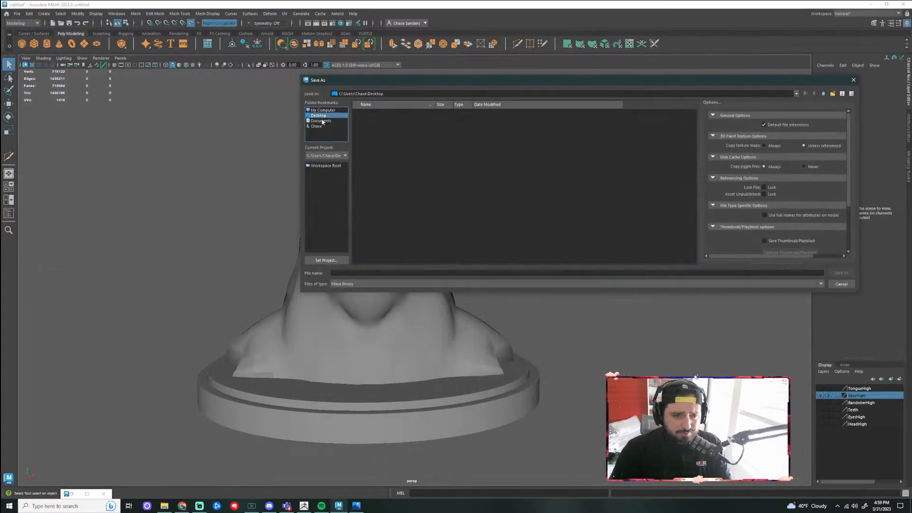
{"action": "left_click", "coordinate": [384, 273]}
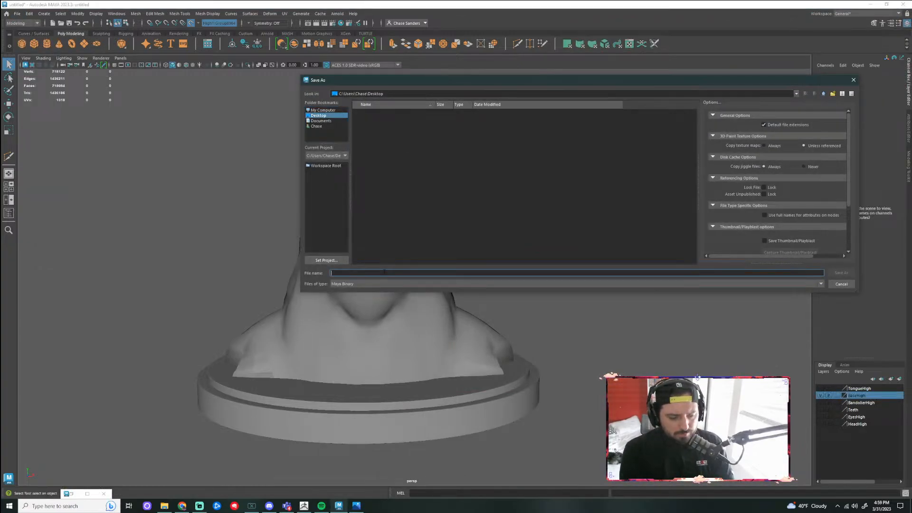
{"action": "type", "text": "cHEW"}
{"action": "key", "text": "BackSpace"}
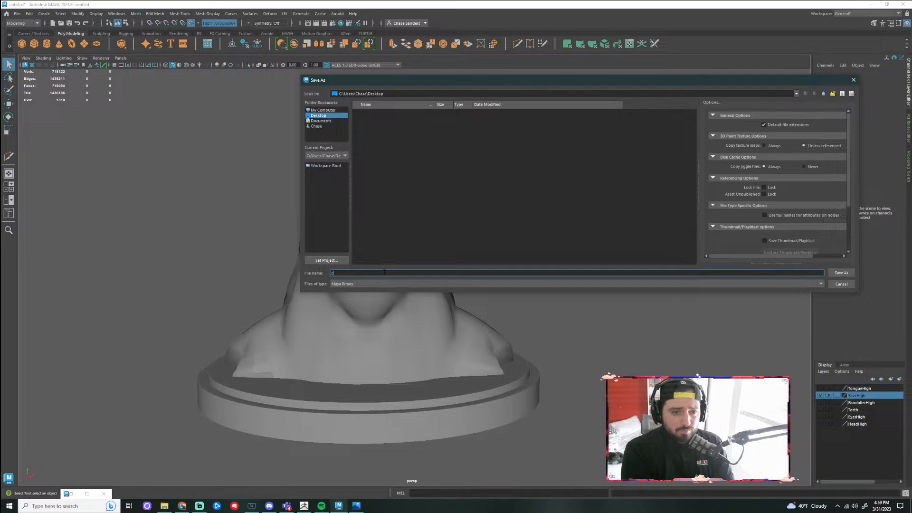
{"action": "key", "text": "BackSpace"}
{"action": "type", "text": "CHEWY_RETOP"}
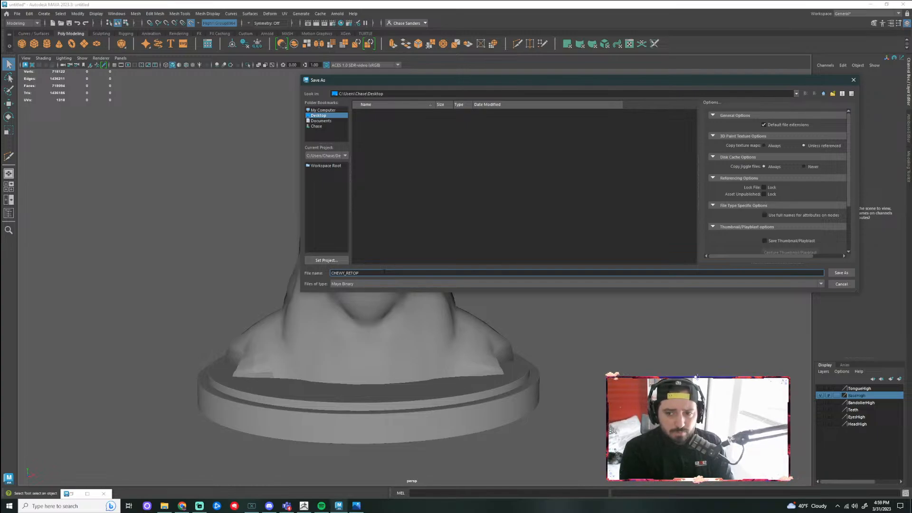
{"action": "key", "text": "Return"}
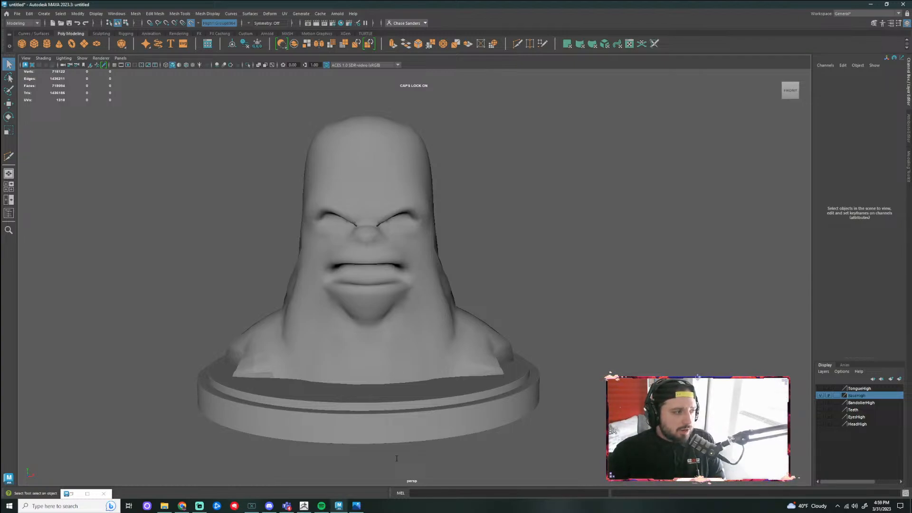
Switch to ZBrush and save the project over the existing Chewbaca Blockout_Final file on the Desktop
{"action": "left_click", "coordinate": [304, 505]}
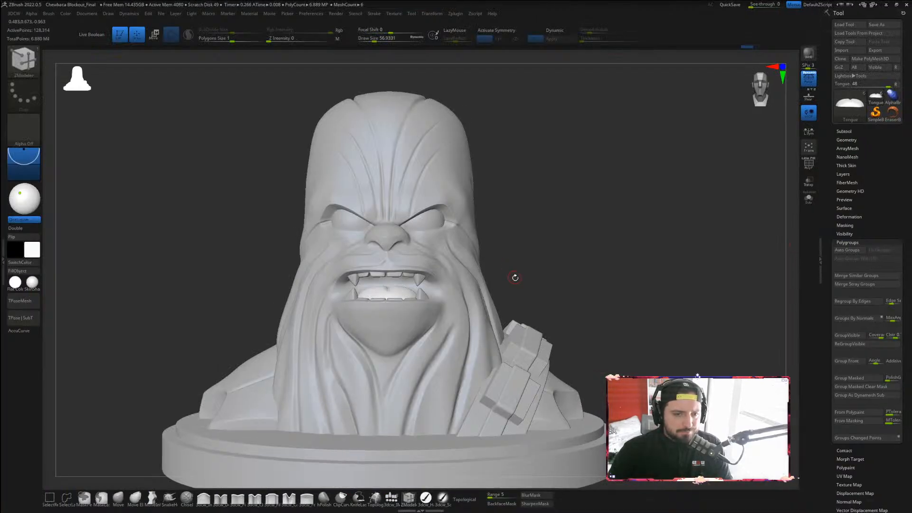
{"action": "mouse_move", "coordinate": [584, 237]}
{"action": "left_mouse_down"}
{"action": "mouse_move", "coordinate": [538, 236]}
{"action": "mouse_move", "coordinate": [570, 237]}
{"action": "left_mouse_up"}
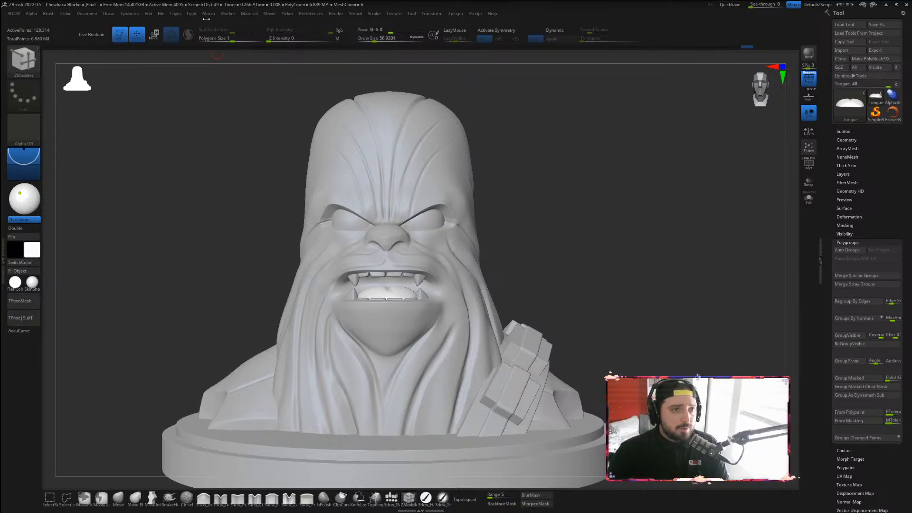
{"action": "left_click", "coordinate": [161, 14]}
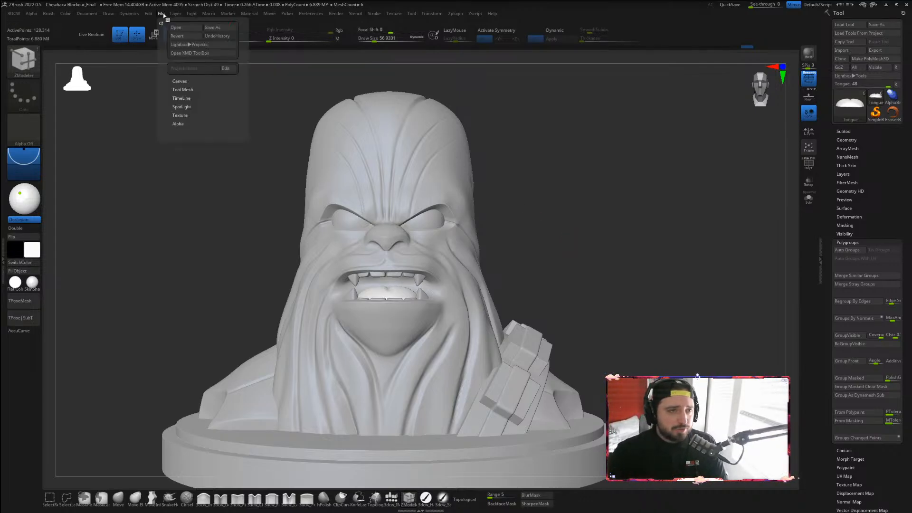
{"action": "left_click", "coordinate": [176, 13]}
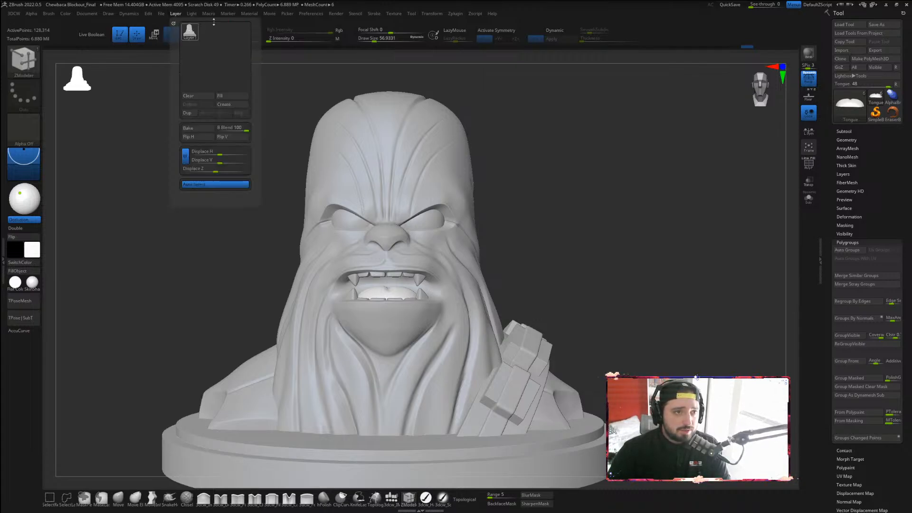
{"action": "left_click", "coordinate": [161, 14]}
{"action": "left_click", "coordinate": [218, 31]}
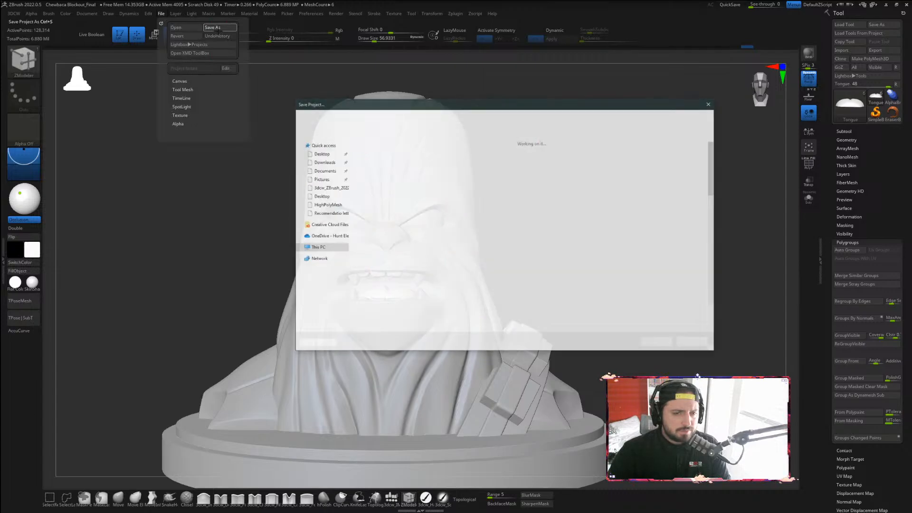
{"action": "left_click", "coordinate": [654, 342]}
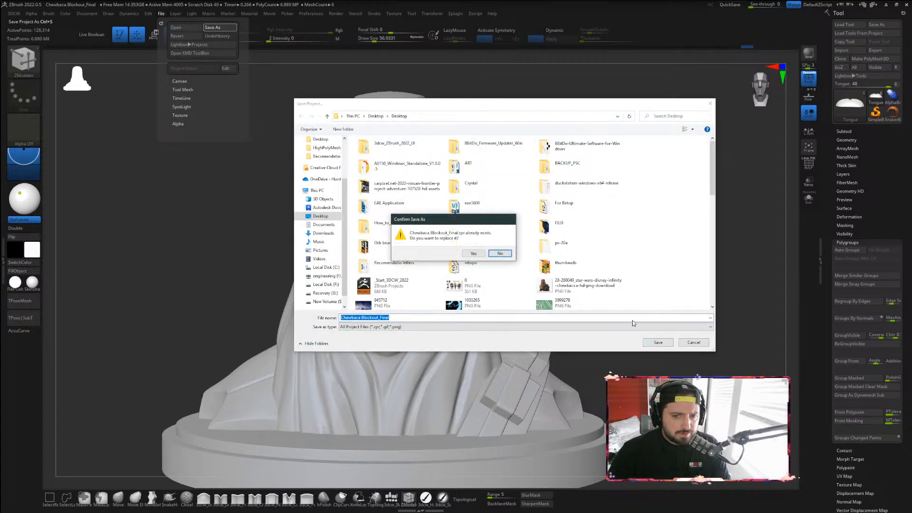
{"action": "left_click", "coordinate": [498, 255]}
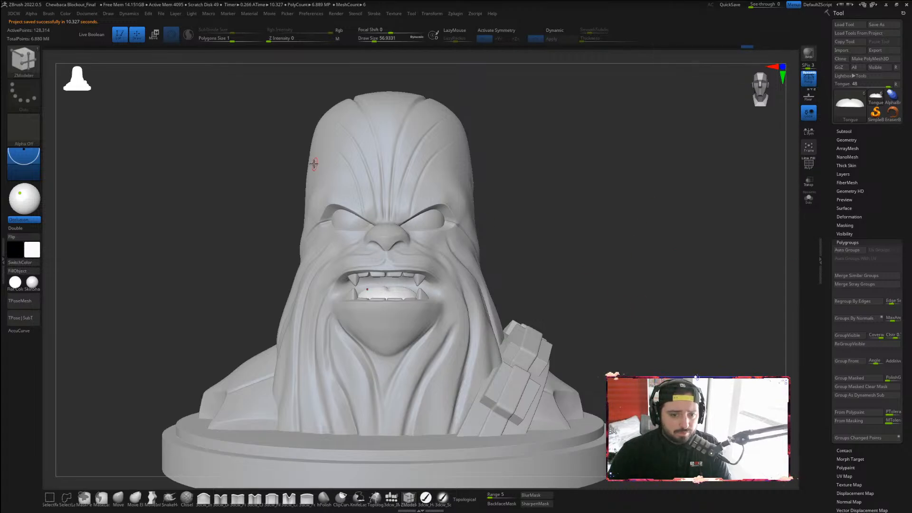
Start opening another project, declining to save the changes to the current Chewbacca project
{"action": "left_click_drag", "start_coordinate": [578, 192], "coordinate": [581, 196]}
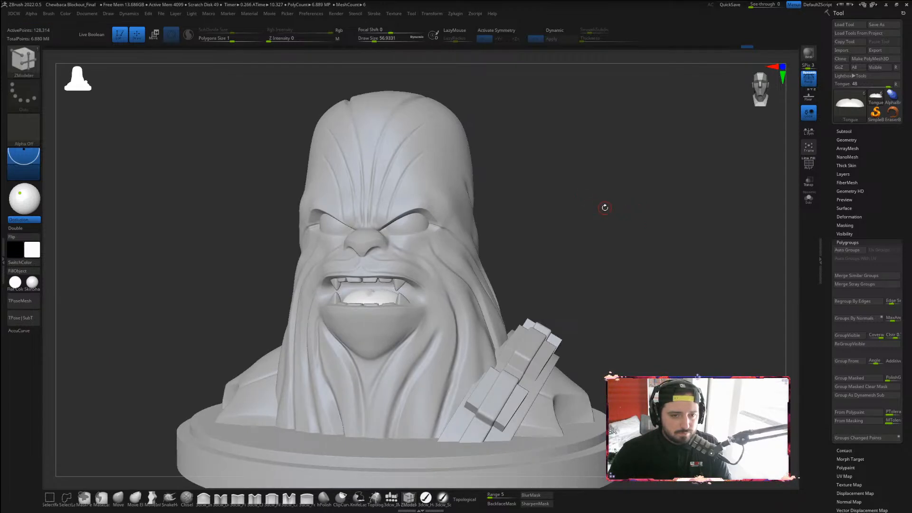
{"action": "left_click_drag", "start_coordinate": [605, 208], "coordinate": [603, 209]}
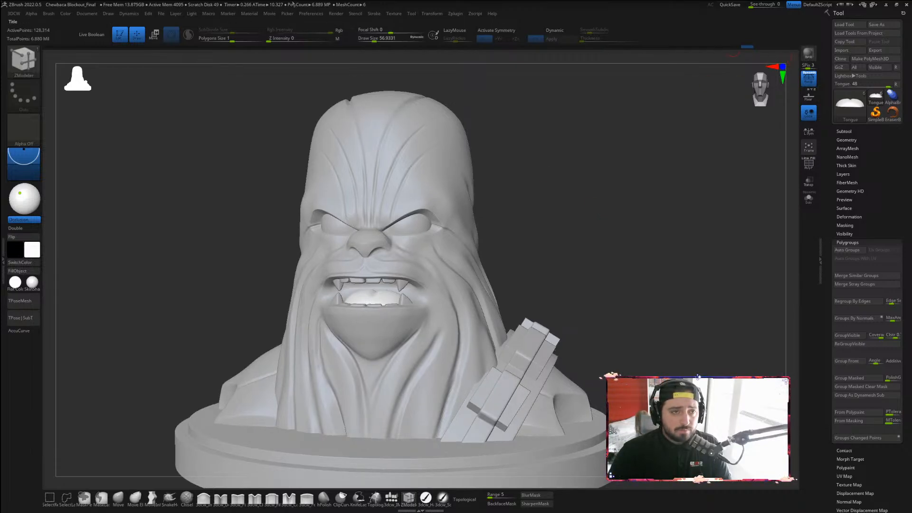
{"action": "left_click", "coordinate": [160, 14]}
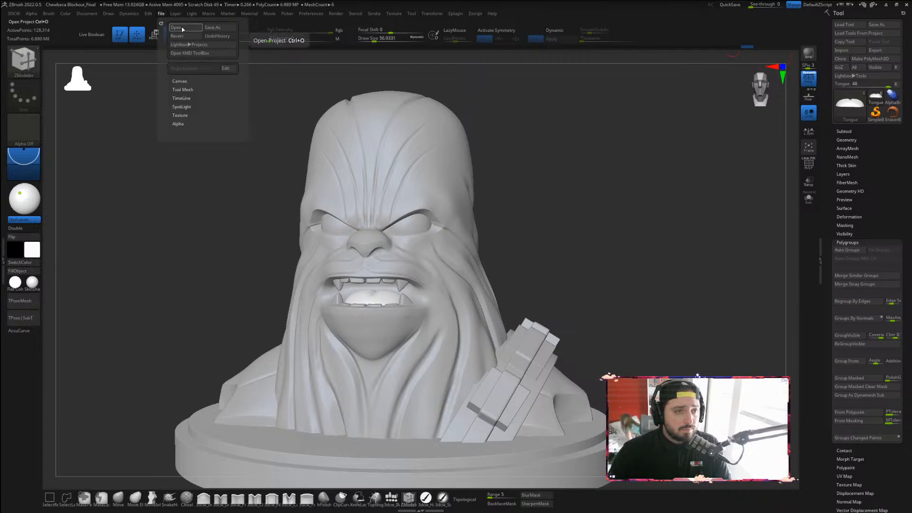
{"action": "left_click", "coordinate": [182, 28]}
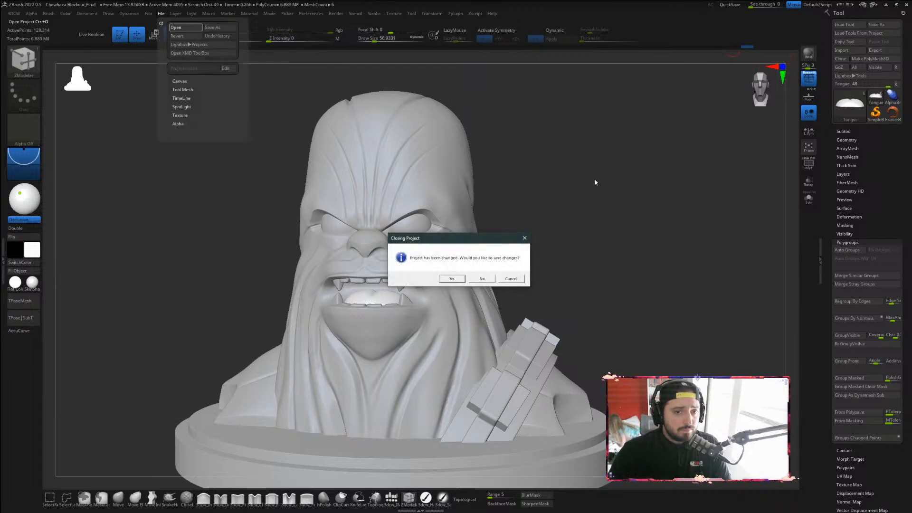
{"action": "left_click", "coordinate": [482, 279]}
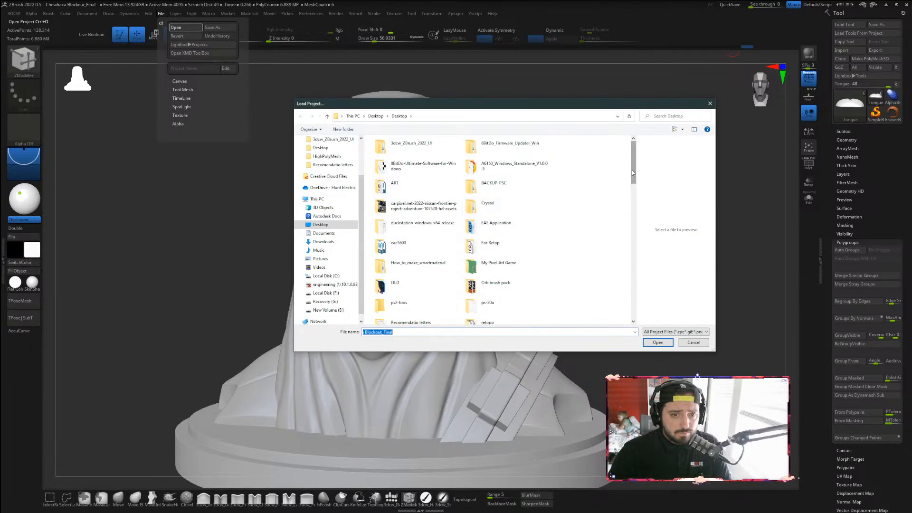
{"action": "mouse_move", "coordinate": [633, 173]}
{"action": "left_mouse_down"}
{"action": "mouse_move", "coordinate": [633, 197]}
{"action": "mouse_move", "coordinate": [632, 173]}
{"action": "left_mouse_up"}
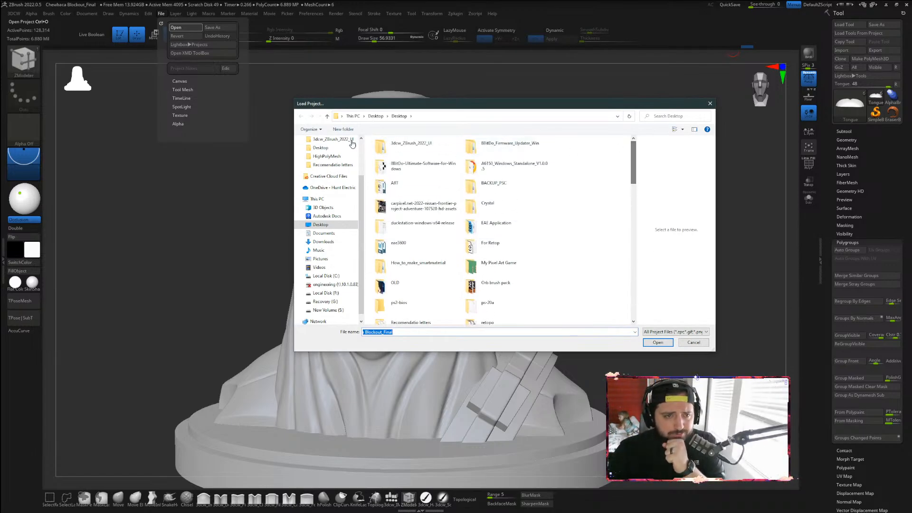
{"action": "left_click", "coordinate": [333, 148]}
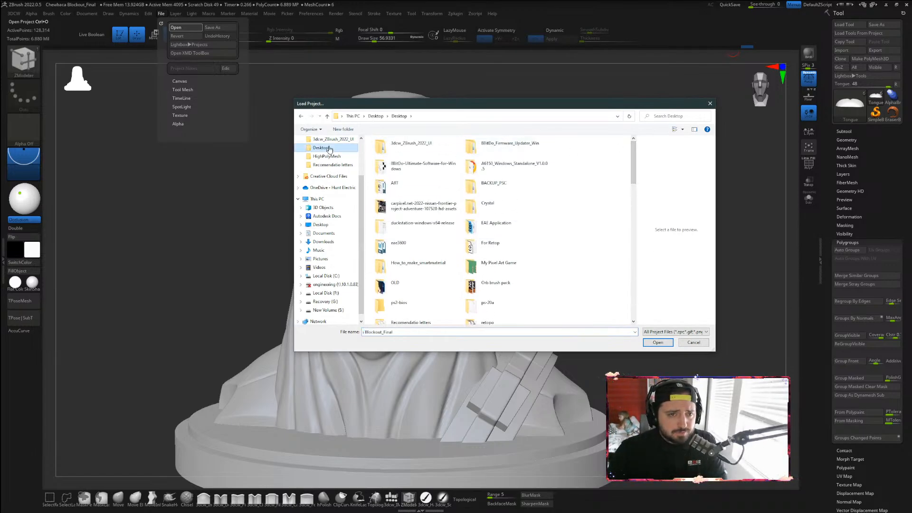
{"action": "double_click", "coordinate": [399, 152]}
{"action": "double_click", "coordinate": [398, 151]}
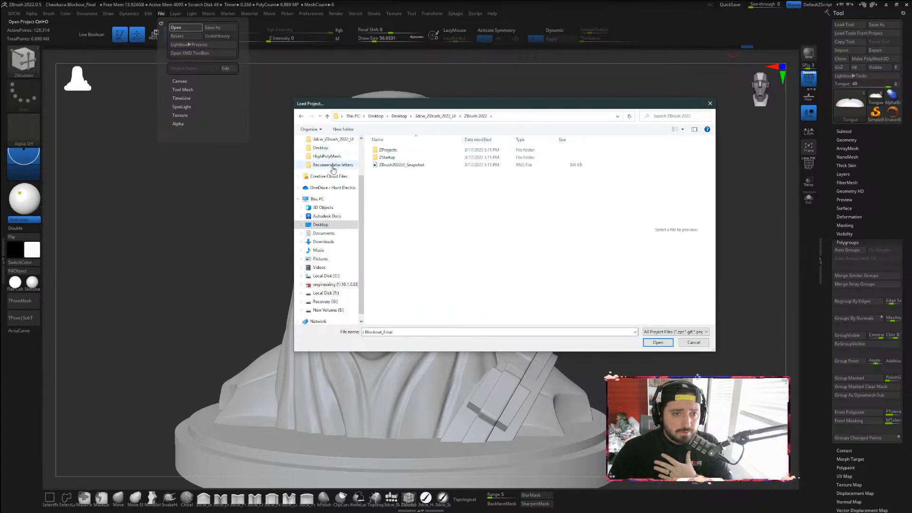
{"action": "scroll", "coordinate": [347, 163], "scroll_direction": "up", "scroll_amount": 3}
Load the _Start_3DCW_2022 project from the Desktop folder inside the main Desktop location
{"action": "left_click", "coordinate": [321, 154]}
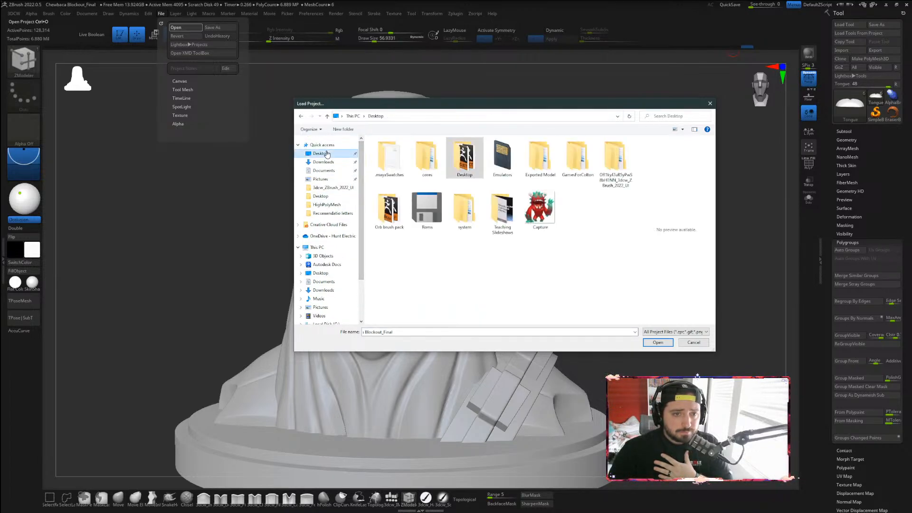
{"action": "double_click", "coordinate": [464, 159]}
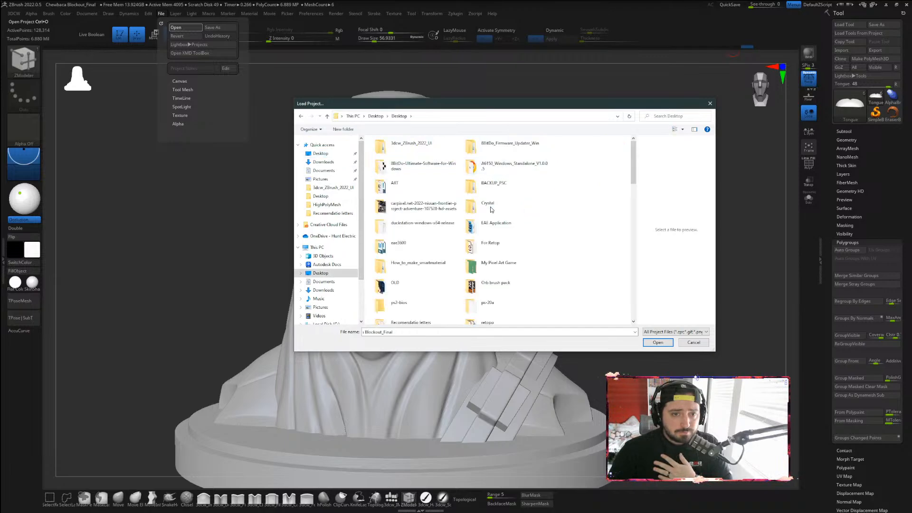
{"action": "scroll", "coordinate": [514, 245], "scroll_direction": "down", "scroll_amount": 5}
{"action": "scroll", "coordinate": [515, 244], "scroll_direction": "up", "scroll_amount": 1}
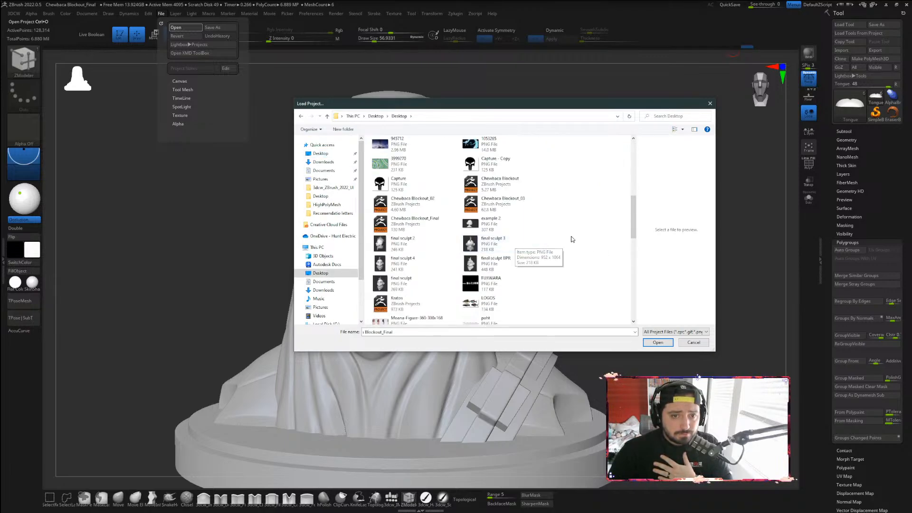
{"action": "scroll", "coordinate": [570, 235], "scroll_direction": "up", "scroll_amount": 3}
{"action": "left_click", "coordinate": [510, 283]}
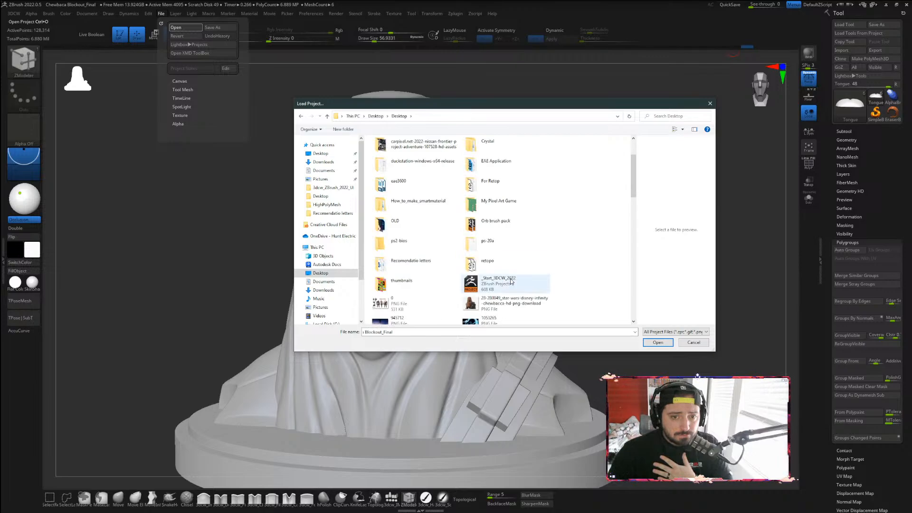
{"action": "left_click", "coordinate": [650, 341]}
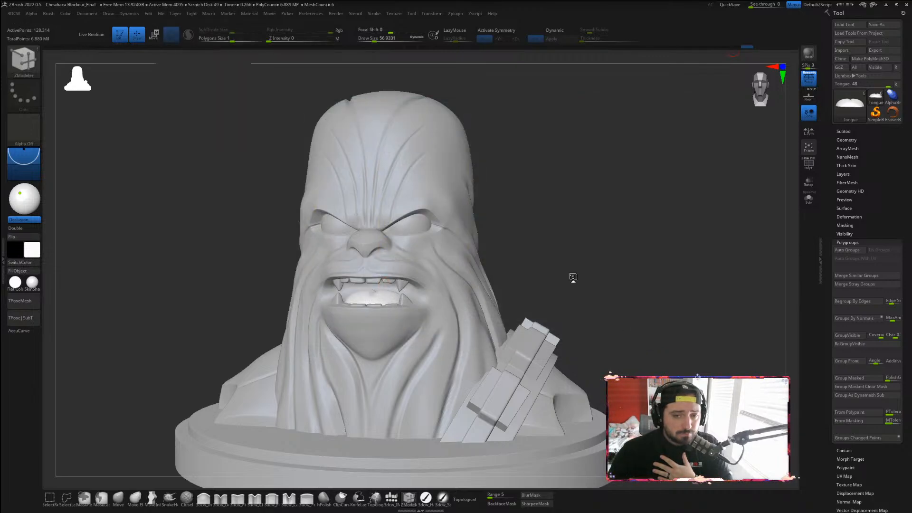
Show only the PolySphere subtool without the ruler and turn off the floor grid
{"action": "left_click", "coordinate": [843, 131]}
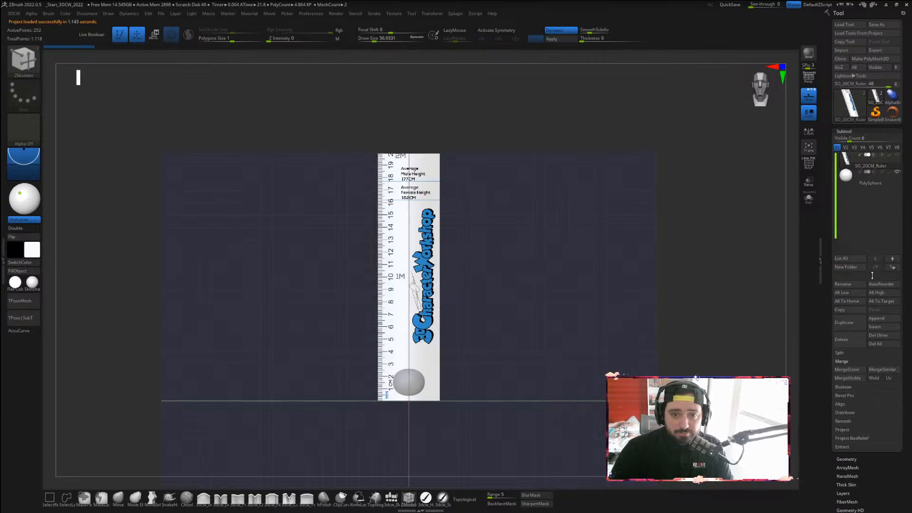
{"action": "left_click", "coordinate": [898, 172]}
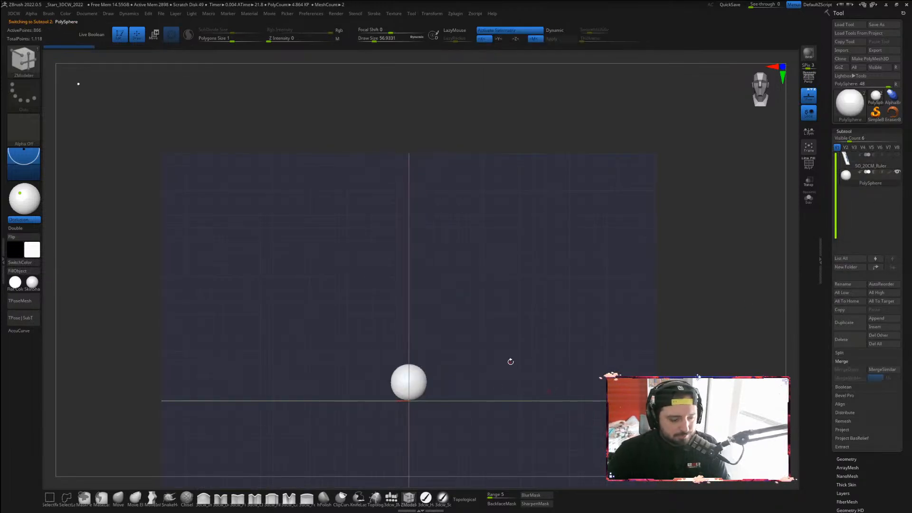
{"action": "left_click", "coordinate": [812, 99]}
Scale the sphere up from its base and divide its mesh to subdivision level 4
{"action": "key", "text": "w"}
{"action": "left_click_drag", "start_coordinate": [410, 399], "coordinate": [791, 263]}
{"action": "left_click", "coordinate": [845, 132]}
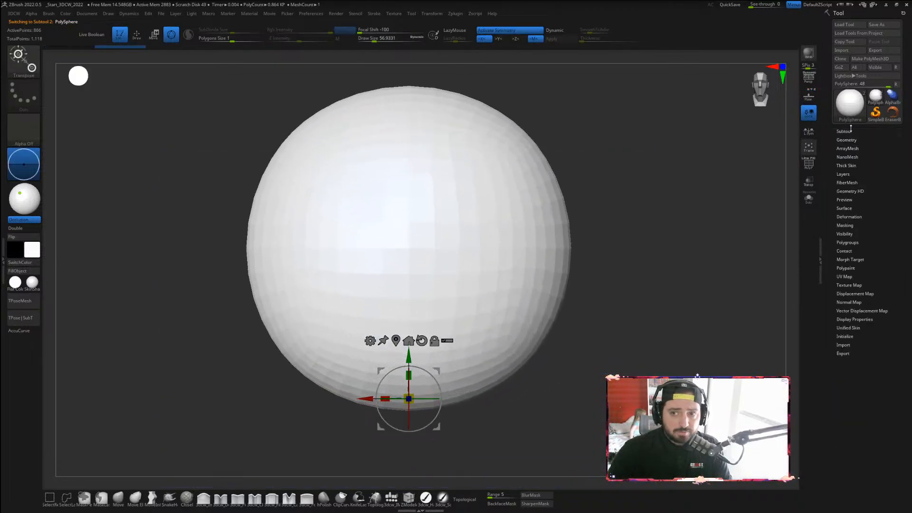
{"action": "left_click", "coordinate": [846, 140]}
{"action": "left_click", "coordinate": [841, 203]}
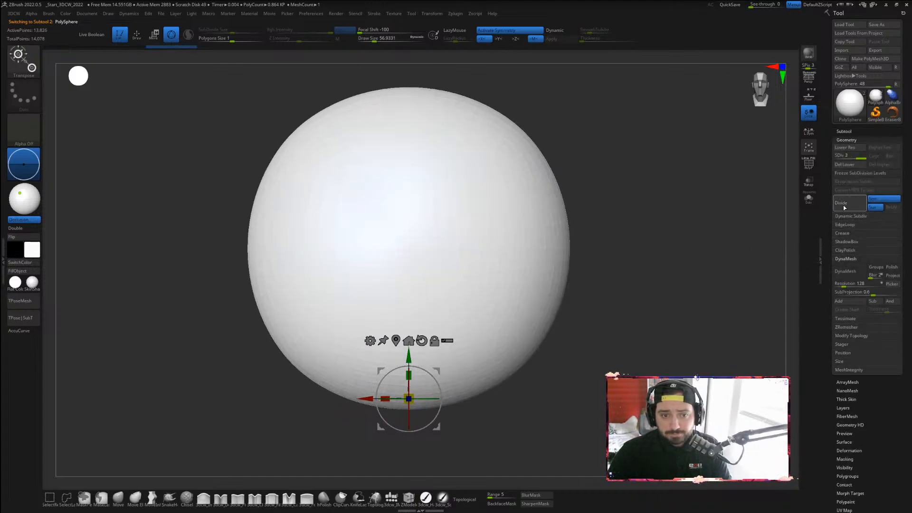
{"action": "right_click_drag", "start_coordinate": [657, 317], "coordinate": [568, 299], "text": "ctrl"}
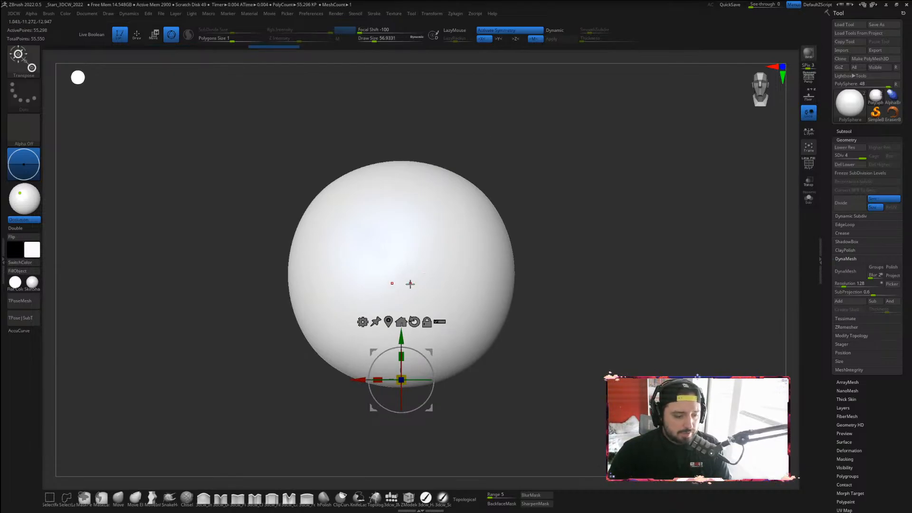
Bring up the brush palette to review the sculpting brushes and return to Draw mode with the Standard brush
{"action": "key", "text": "b"}
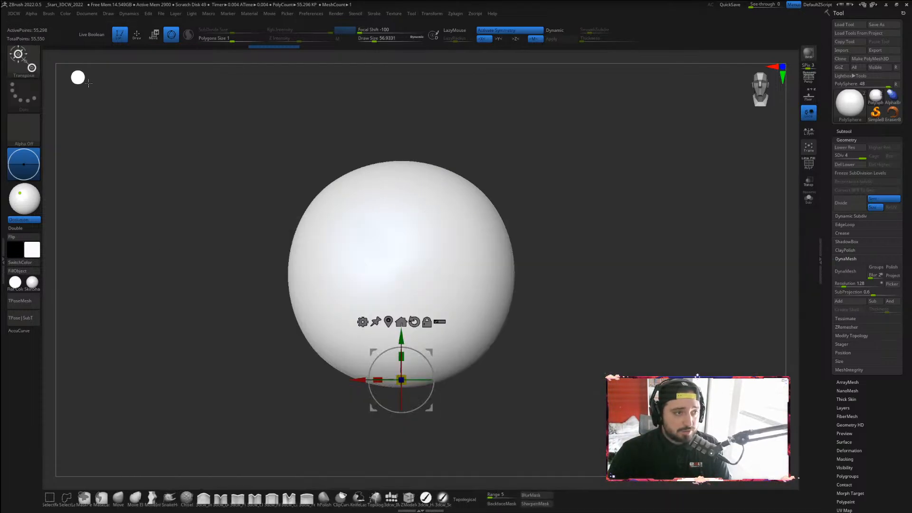
{"action": "key", "text": "b"}
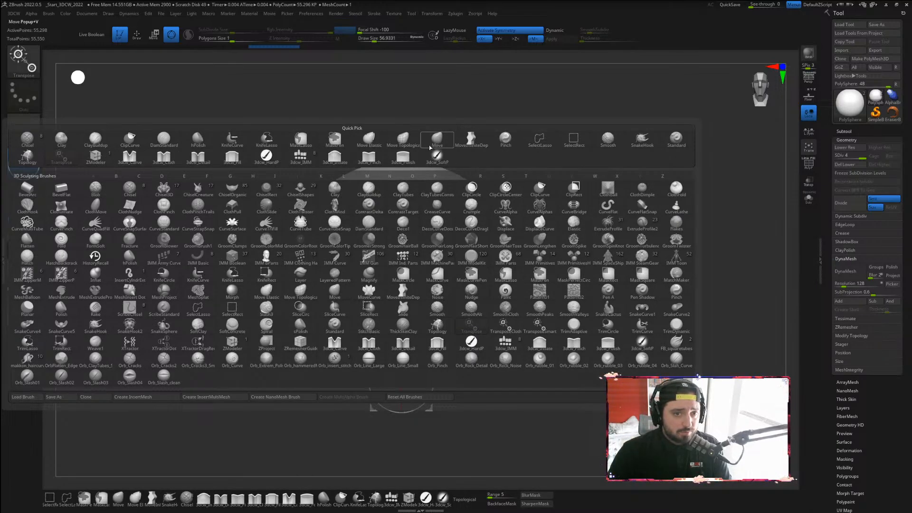
{"action": "key", "text": "q"}
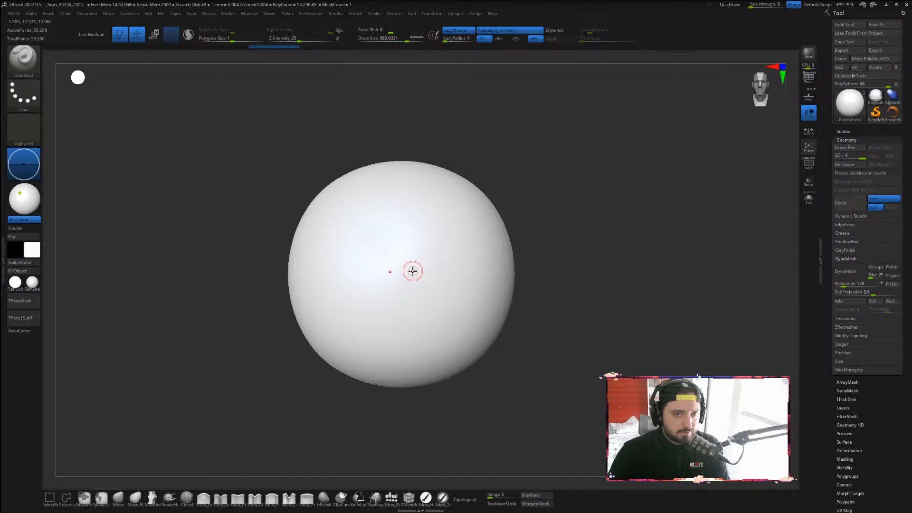
Scale the sphere down from its base with the gizmo and frame it in the viewport
{"action": "key", "text": "r"}
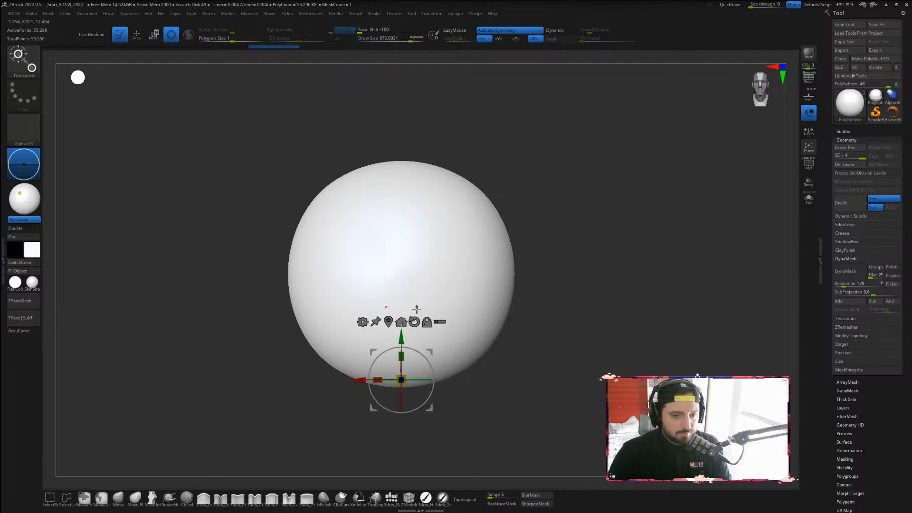
{"action": "left_click_drag", "start_coordinate": [408, 377], "coordinate": [377, 378]}
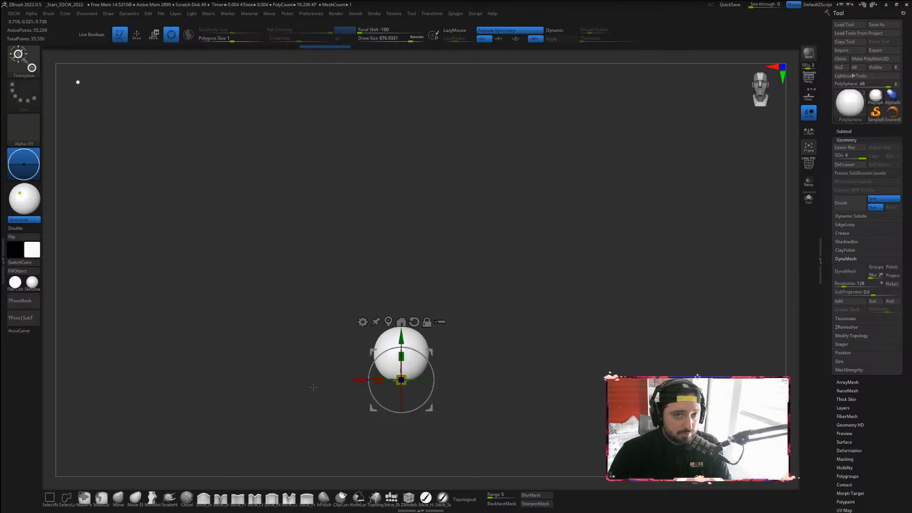
{"action": "key", "text": "f"}
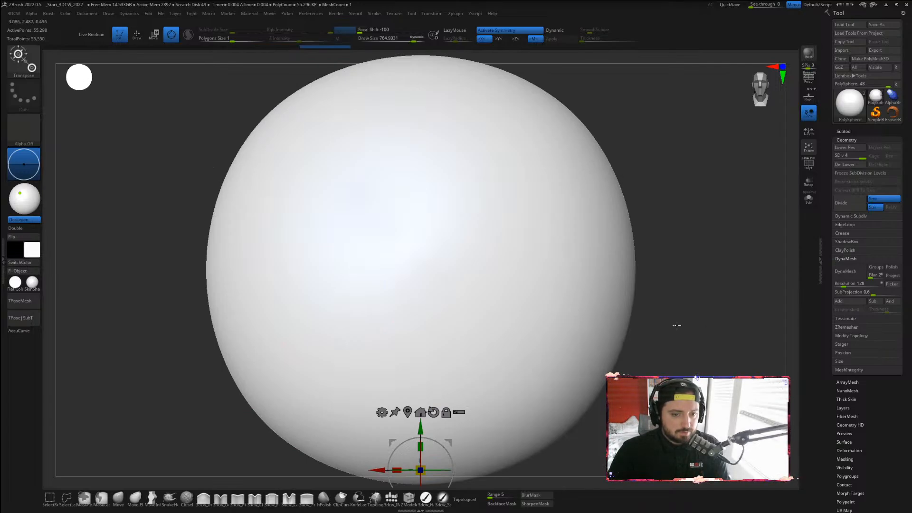
Return to Draw mode with the Standard brush and reduce its Draw Size to about 234
{"action": "key", "text": "q"}
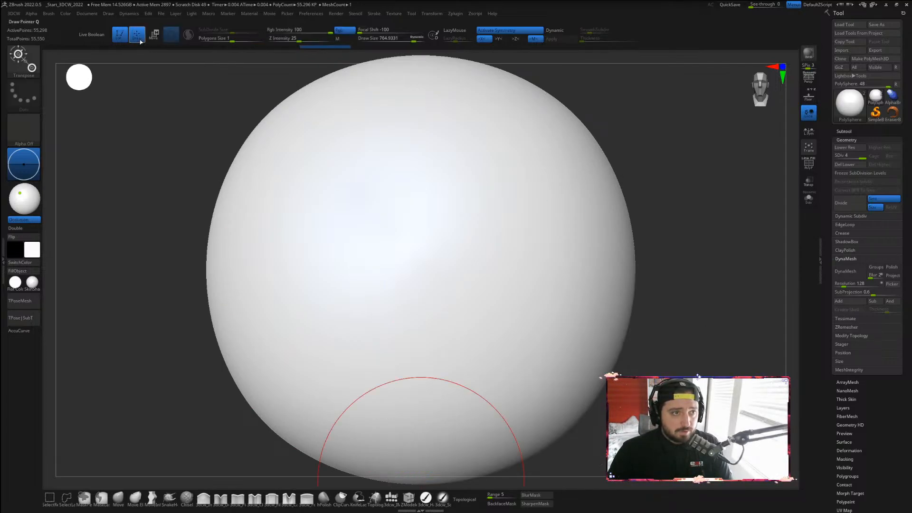
{"action": "key", "text": "bracketleft"}
{"action": "key", "text": "bracketleft"}
{"action": "key", "text": "bracketleft"}
{"action": "key", "text": "bracketleft"}
{"action": "key", "text": "bracketleft"}
{"action": "key", "text": "bracketleft"}
{"action": "key", "text": "bracketleft"}
{"action": "key", "text": "bracketleft"}
{"action": "key", "text": "bracketleft"}
{"action": "key", "text": "bracketleft"}
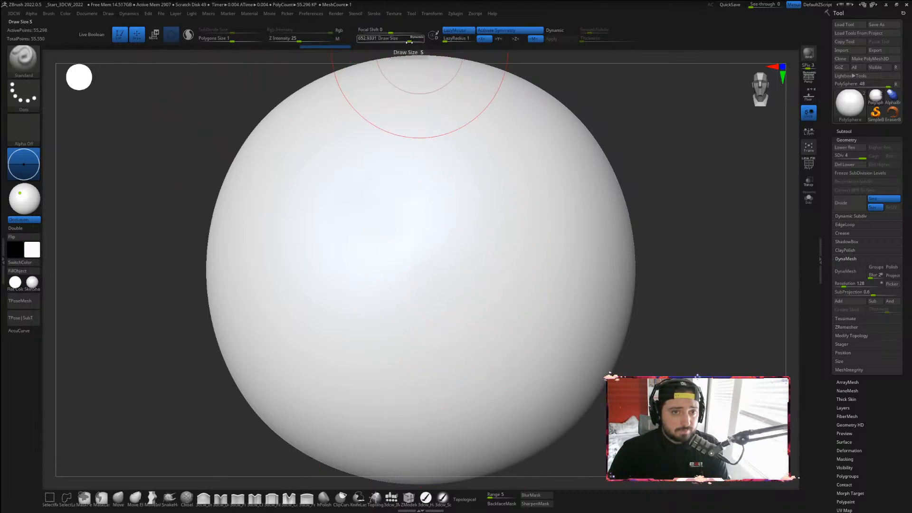
{"action": "mouse_move", "coordinate": [410, 42]}
{"action": "left_mouse_down"}
{"action": "mouse_move", "coordinate": [383, 48]}
{"action": "mouse_move", "coordinate": [421, 41]}
{"action": "mouse_move", "coordinate": [388, 42]}
{"action": "left_mouse_up"}
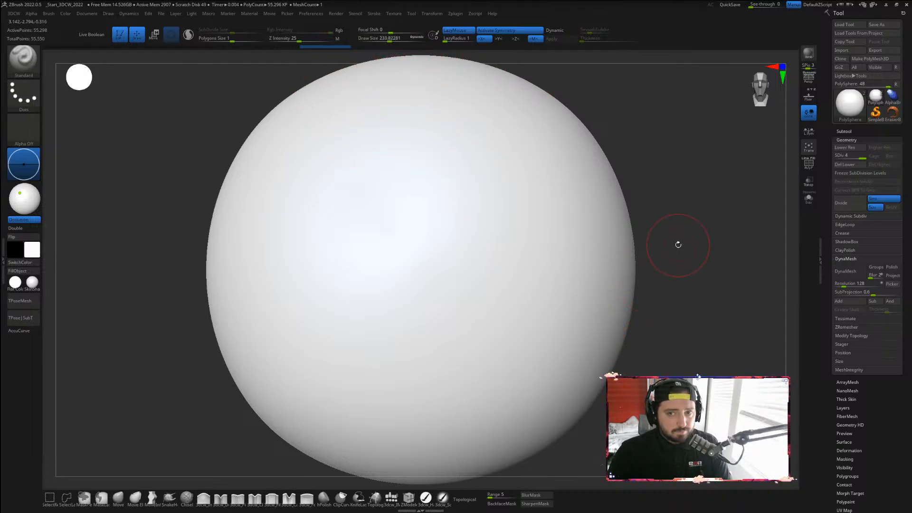
Scale the sphere down further from its base with the transform gizmo and frame it in the viewport
{"action": "right_click_drag", "start_coordinate": [679, 244], "coordinate": [574, 366], "text": "ctrl"}
{"action": "key", "text": "w"}
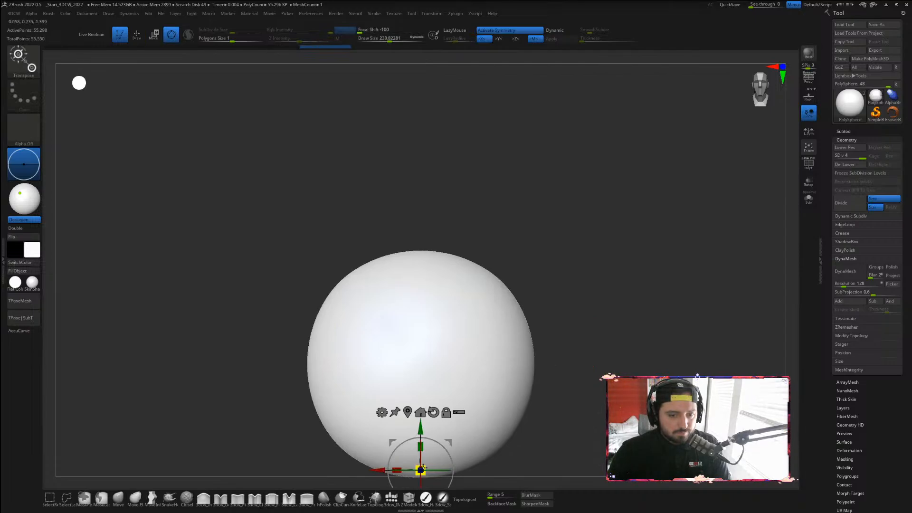
{"action": "left_click_drag", "start_coordinate": [422, 469], "coordinate": [323, 509]}
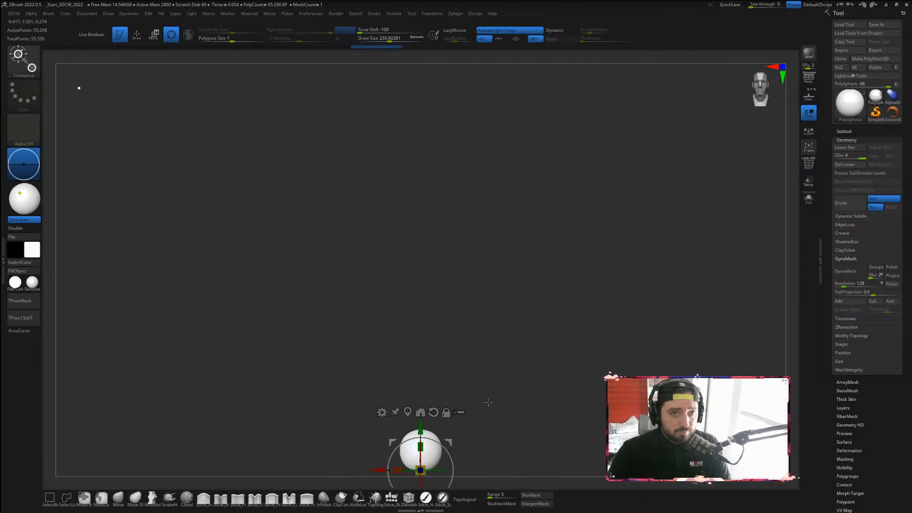
{"action": "right_click_drag", "start_coordinate": [489, 402], "coordinate": [536, 291], "text": "alt"}
{"action": "key", "text": "f"}
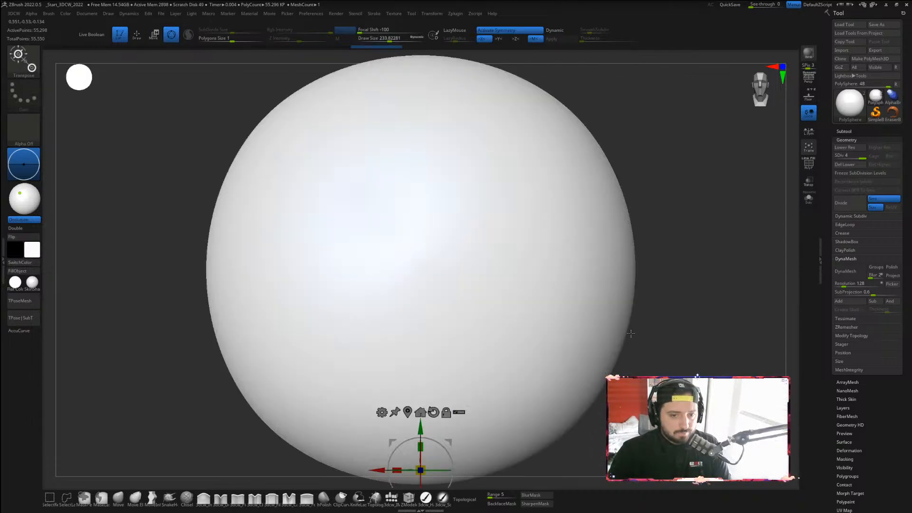
{"action": "right_click_drag", "start_coordinate": [631, 333], "coordinate": [574, 372], "text": "ctrl"}
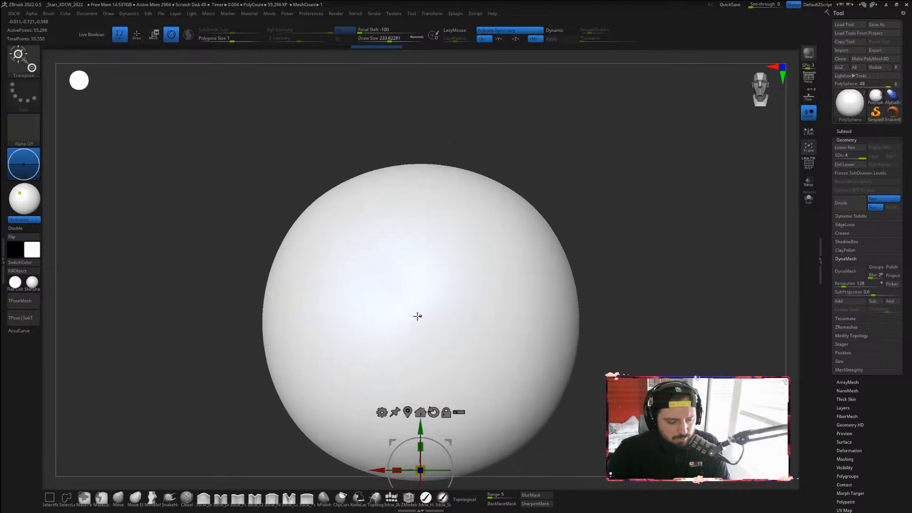
Return to Draw mode with the Standard brush and set its Draw Size to about 206
{"action": "key", "text": "q"}
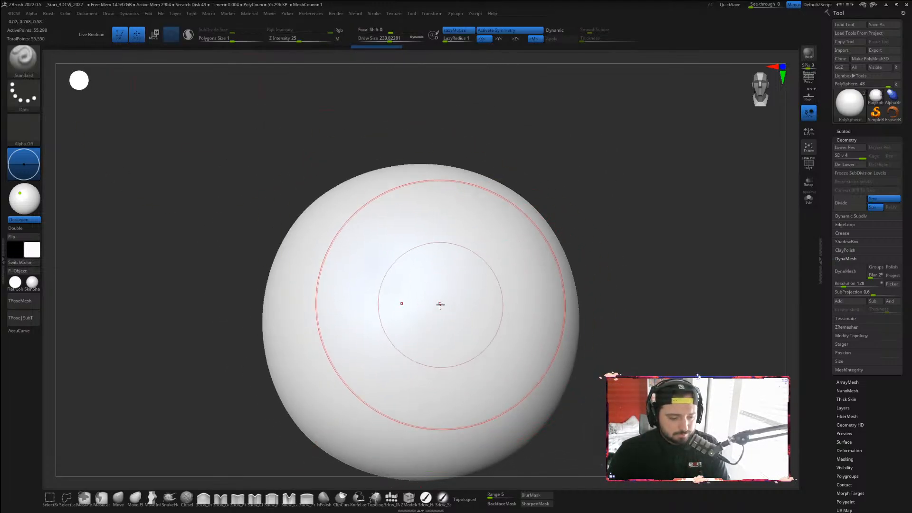
{"action": "key", "text": "bracketleft"}
{"action": "key", "text": "bracketleft"}
{"action": "key", "text": "bracketleft"}
{"action": "key", "text": "bracketleft"}
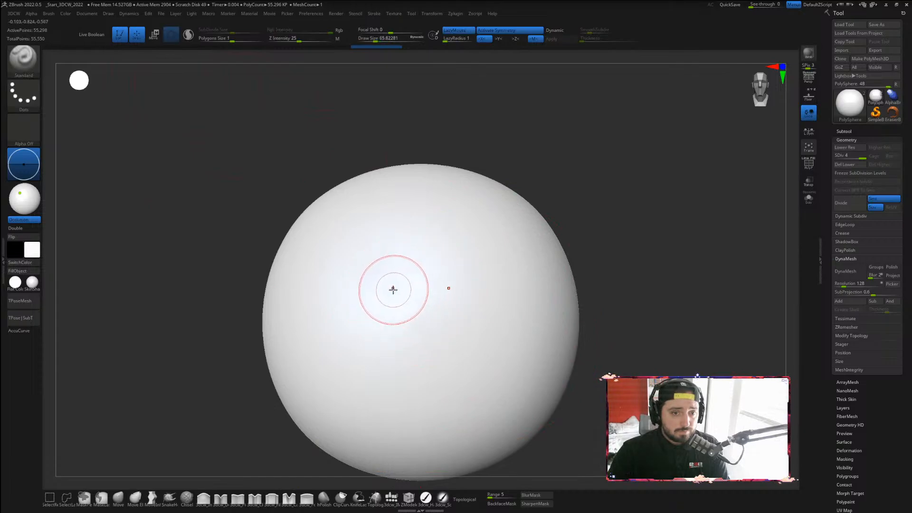
{"action": "key", "text": "bracketright"}
{"action": "key", "text": "bracketright"}
{"action": "key", "text": "bracketright"}
{"action": "key", "text": "bracketright"}
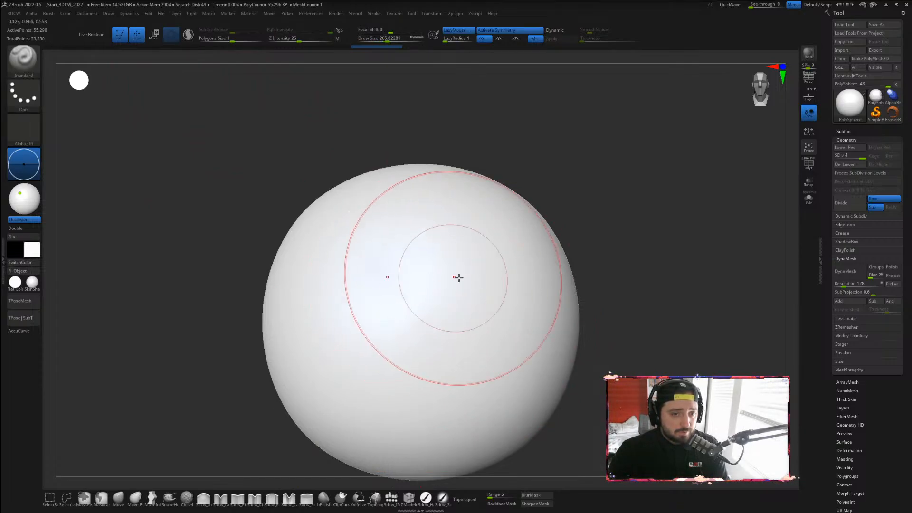
{"action": "mouse_move", "coordinate": [665, 330]}
{"action": "left_mouse_down", "text": "alt"}
{"action": "mouse_move", "coordinate": [648, 281]}
{"action": "mouse_move", "coordinate": [653, 259]}
{"action": "mouse_move", "coordinate": [638, 253]}
{"action": "left_mouse_up", "text": "alt"}
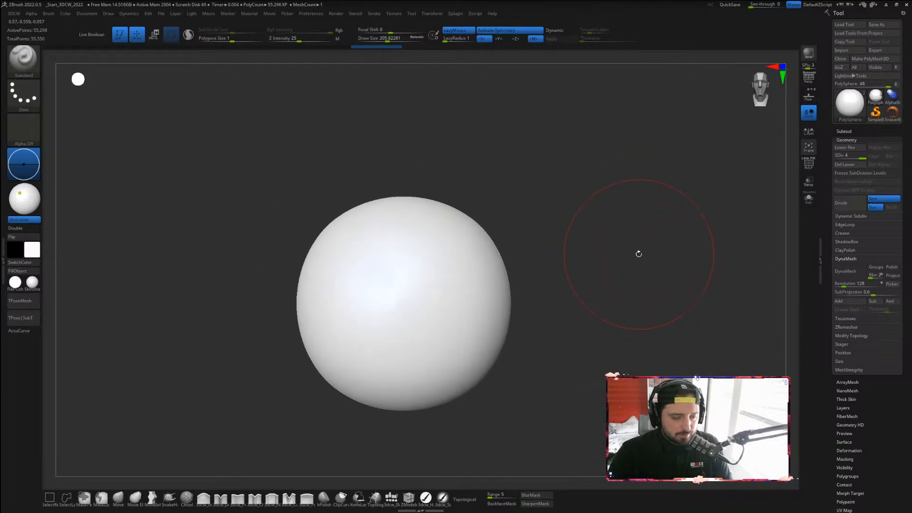
{"action": "key", "text": "b"}
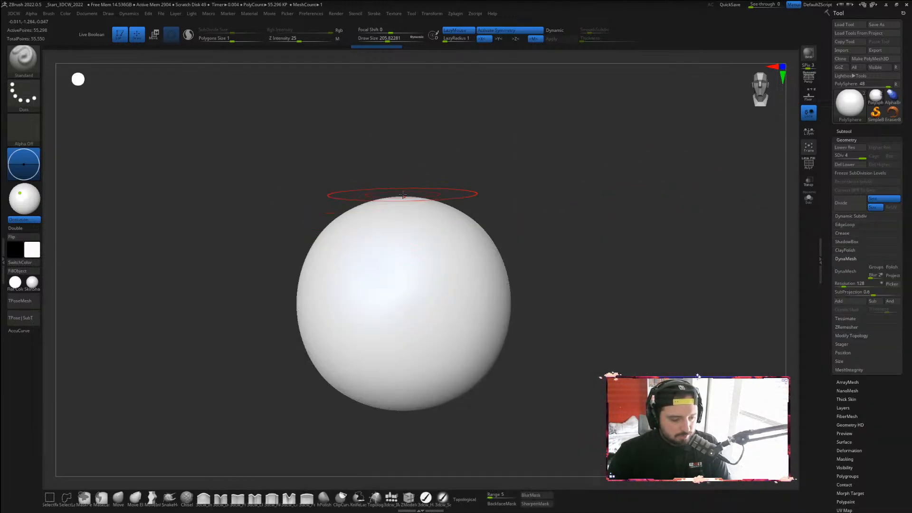
{"action": "key", "text": "F1"}
{"action": "key", "text": "t"}
{"action": "key", "text": "Escape"}
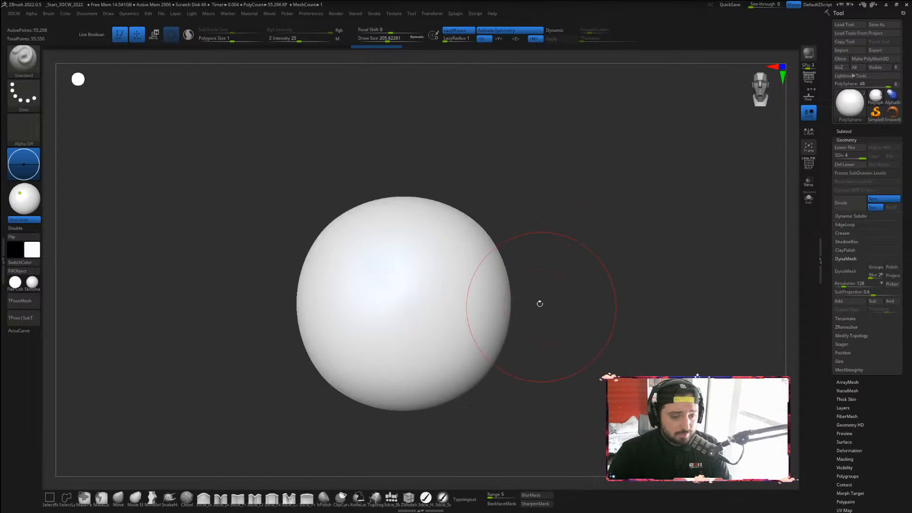
Switch to the Move Topological brush and enlarge its Draw Size to about 590
{"action": "key", "text": "b"}
{"action": "key", "text": "m"}
{"action": "key", "text": "t"}
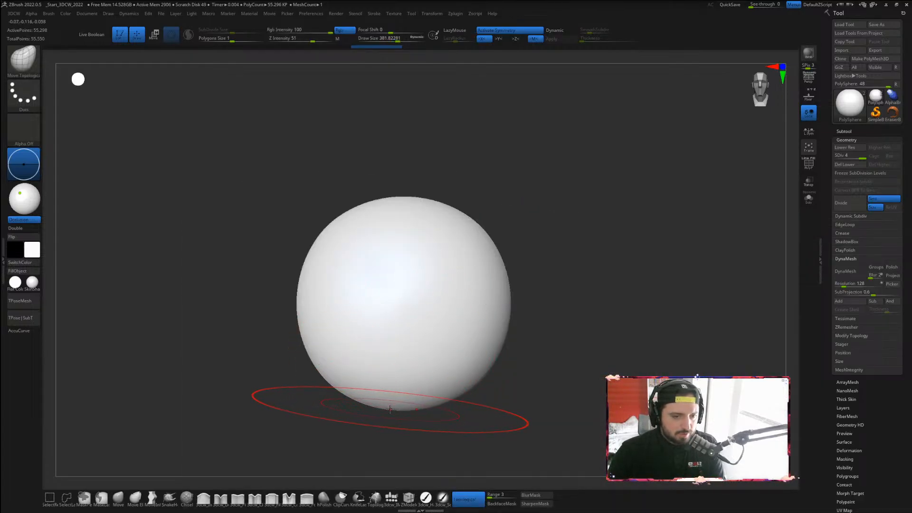
{"action": "key", "text": "bracketright"}
{"action": "key", "text": "bracketright"}
{"action": "key", "text": "bracketright"}
{"action": "key", "text": "bracketright"}
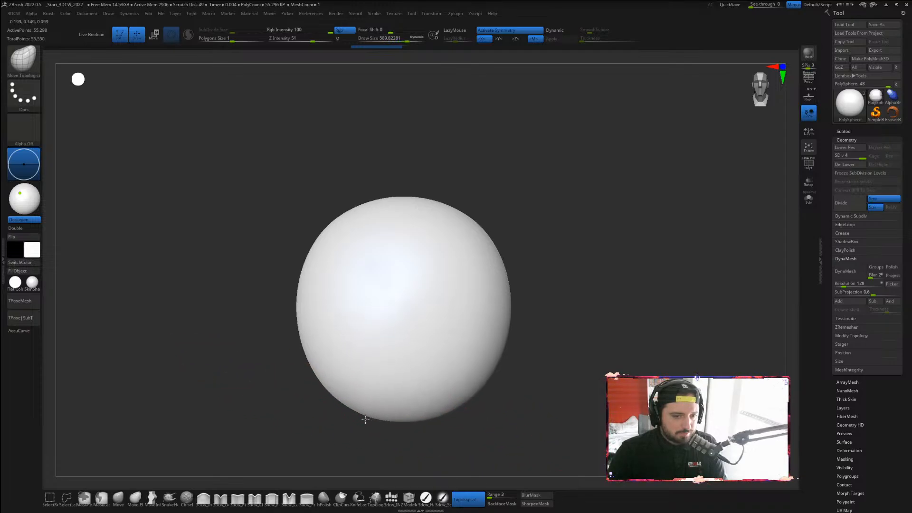
Pull the underside of the sphere down into an elongated, head-like shape and adjust its lower profile
{"action": "left_click_drag", "start_coordinate": [366, 419], "coordinate": [367, 492]}
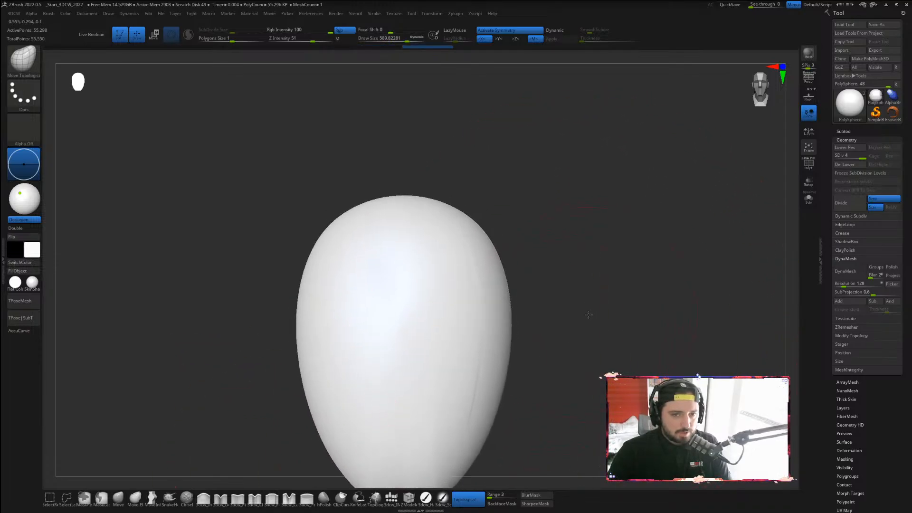
{"action": "left_click_drag", "start_coordinate": [588, 314], "coordinate": [577, 276], "text": "alt"}
{"action": "left_click_drag", "start_coordinate": [532, 409], "coordinate": [599, 397]}
{"action": "left_click_drag", "start_coordinate": [362, 428], "coordinate": [330, 452]}
{"action": "left_click_drag", "start_coordinate": [395, 444], "coordinate": [413, 455]}
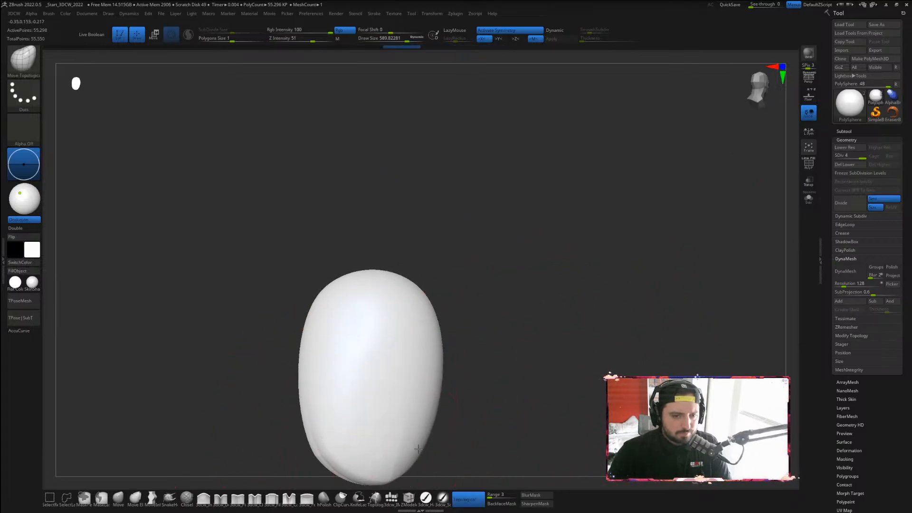
Push the front of the elongated shape inward and pull its upper front outward to form an overhanging brow
{"action": "left_click_drag", "start_coordinate": [438, 386], "coordinate": [399, 382]}
{"action": "left_click_drag", "start_coordinate": [418, 290], "coordinate": [436, 313]}
{"action": "left_click_drag", "start_coordinate": [417, 385], "coordinate": [404, 383]}
{"action": "left_click_drag", "start_coordinate": [504, 382], "coordinate": [422, 384]}
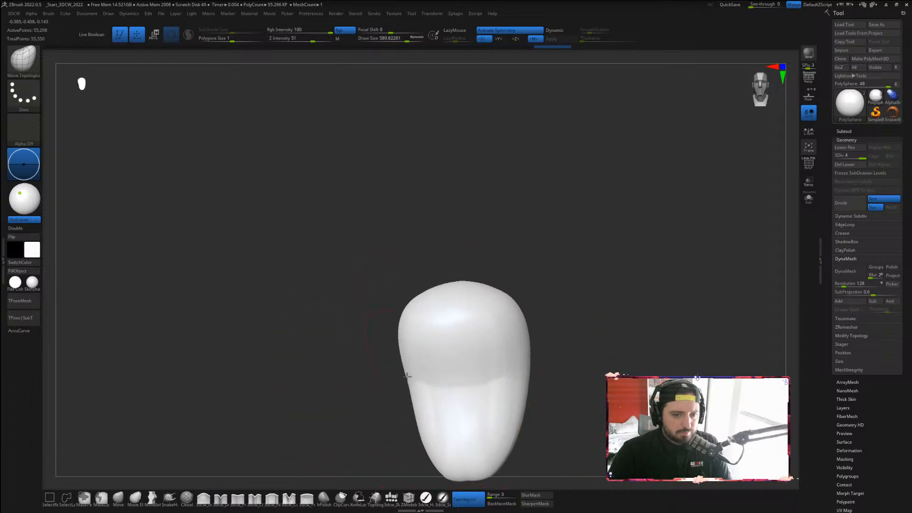
{"action": "mouse_move", "coordinate": [578, 364]}
{"action": "left_mouse_down"}
{"action": "mouse_move", "coordinate": [551, 247]}
{"action": "mouse_move", "coordinate": [544, 338]}
{"action": "mouse_move", "coordinate": [643, 340]}
{"action": "mouse_move", "coordinate": [647, 300]}
{"action": "mouse_move", "coordinate": [552, 307]}
{"action": "mouse_move", "coordinate": [397, 230]}
{"action": "mouse_move", "coordinate": [393, 218]}
{"action": "mouse_move", "coordinate": [364, 220]}
{"action": "mouse_move", "coordinate": [403, 213]}
{"action": "left_mouse_up"}
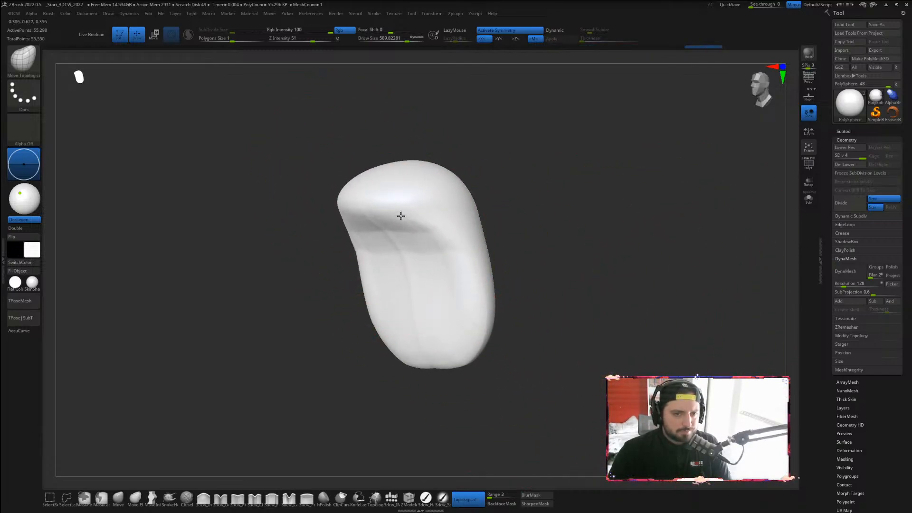
{"action": "left_click_drag", "start_coordinate": [548, 216], "coordinate": [430, 244], "text": "shift"}
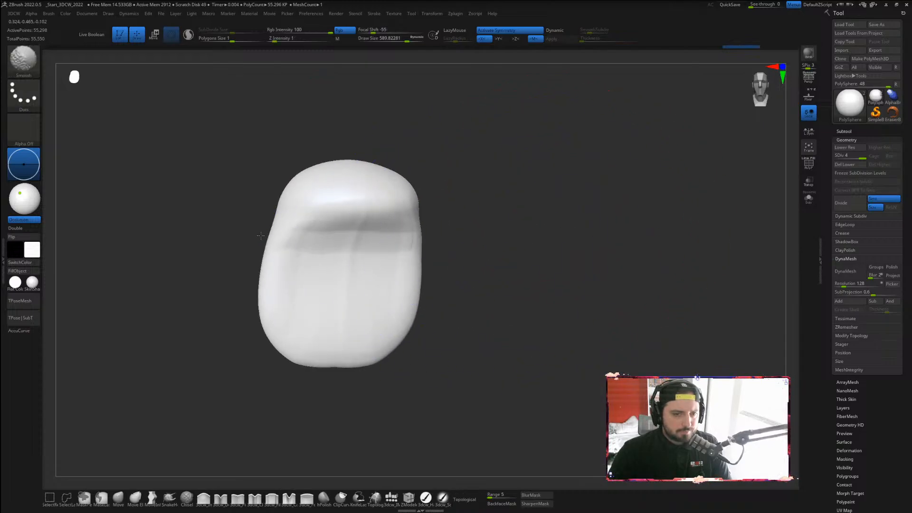
Lower the mesh to subdivision level 1, then raise it to level 3
{"action": "left_click", "coordinate": [858, 157]}
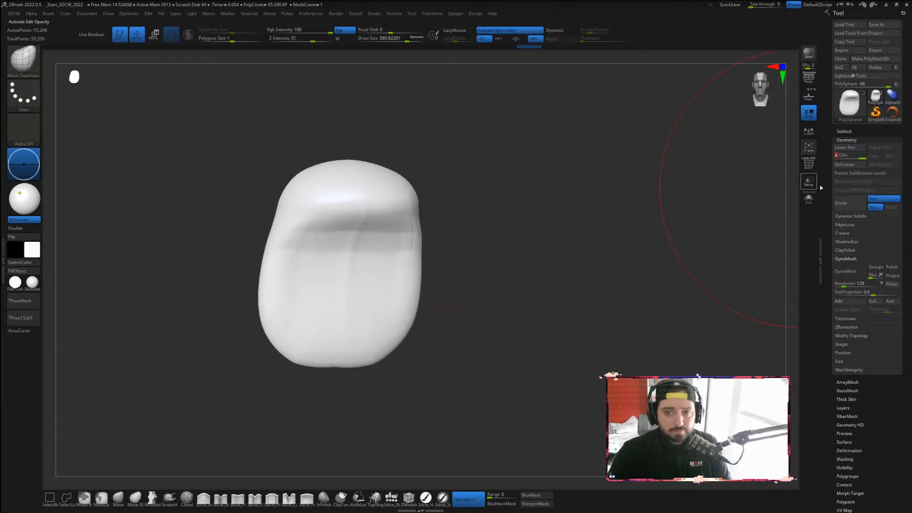
{"action": "type", "text": "1"}
{"action": "key", "text": "Return"}
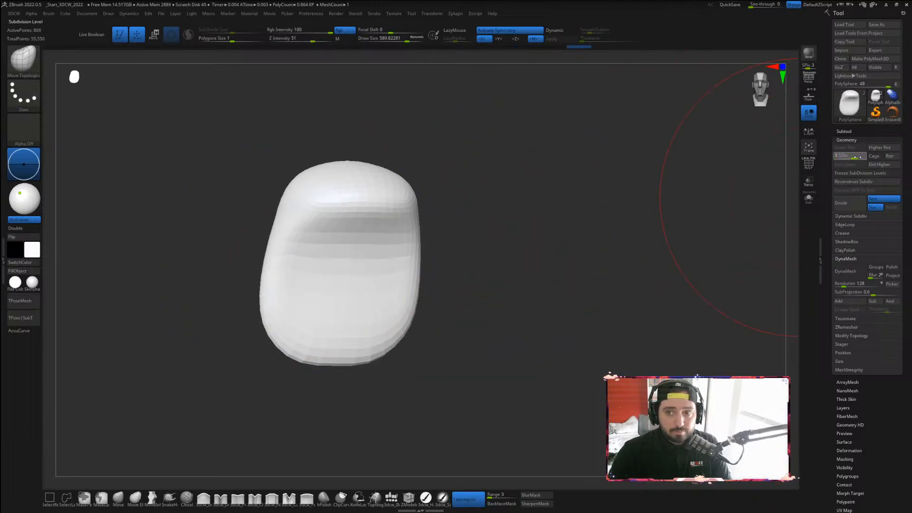
{"action": "left_click", "coordinate": [857, 158]}
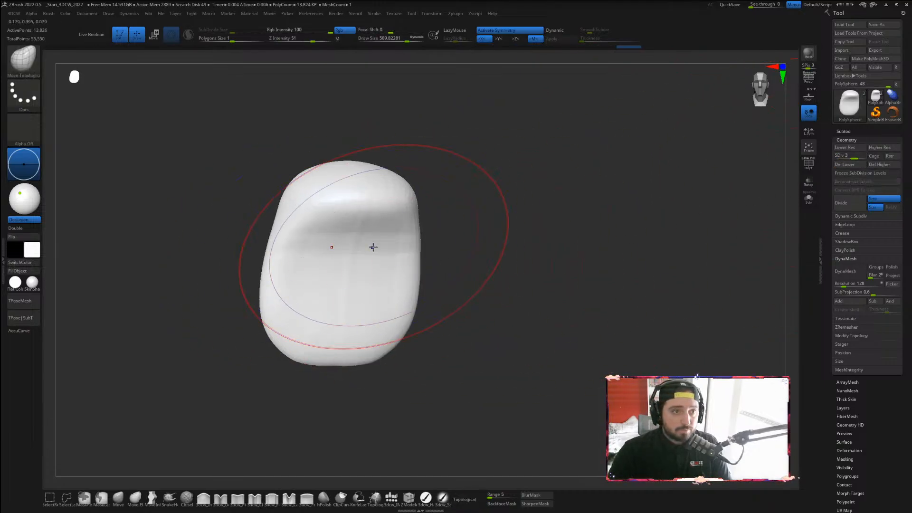
Set the Smooth brush's Z Intensity to 21, smooth the area beneath the brow and reshape the brow's profile
{"action": "left_click_drag", "start_coordinate": [279, 42], "coordinate": [297, 42], "text": "shift"}
{"action": "mouse_move", "coordinate": [351, 199]}
{"action": "left_mouse_down", "text": "shift"}
{"action": "mouse_move", "coordinate": [348, 265]}
{"action": "mouse_move", "coordinate": [351, 228]}
{"action": "left_mouse_up", "text": "shift"}
{"action": "left_click_drag", "start_coordinate": [589, 280], "coordinate": [527, 273]}
{"action": "mouse_move", "coordinate": [314, 197]}
{"action": "left_mouse_down"}
{"action": "mouse_move", "coordinate": [311, 215]}
{"action": "mouse_move", "coordinate": [341, 208]}
{"action": "mouse_move", "coordinate": [346, 184]}
{"action": "left_mouse_up"}
{"action": "mouse_move", "coordinate": [349, 178]}
{"action": "right_mouse_down"}
{"action": "mouse_move", "coordinate": [357, 167]}
{"action": "mouse_move", "coordinate": [442, 171]}
{"action": "mouse_move", "coordinate": [454, 197]}
{"action": "mouse_move", "coordinate": [337, 279]}
{"action": "mouse_move", "coordinate": [554, 289]}
{"action": "mouse_move", "coordinate": [393, 363]}
{"action": "mouse_move", "coordinate": [396, 376]}
{"action": "mouse_move", "coordinate": [547, 279]}
{"action": "mouse_move", "coordinate": [519, 296]}
{"action": "mouse_move", "coordinate": [407, 281]}
{"action": "mouse_move", "coordinate": [427, 259]}
{"action": "right_mouse_up"}
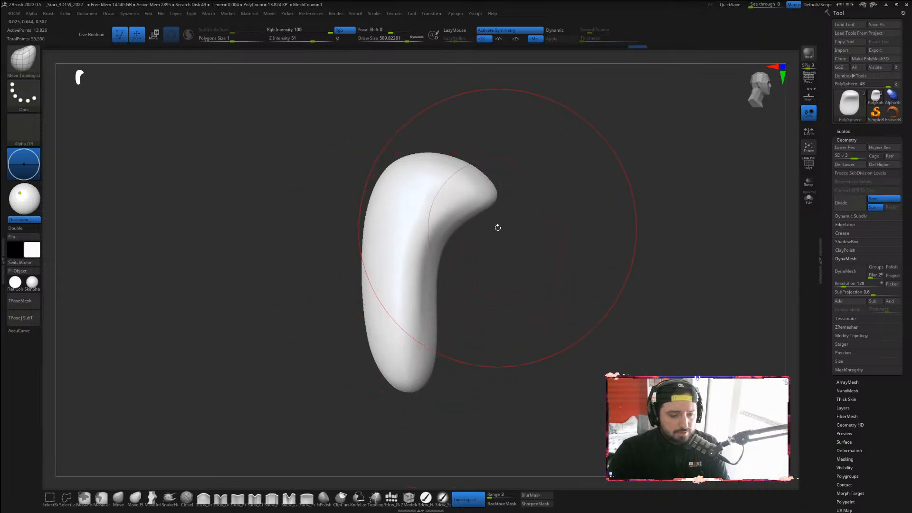
Reduce the Move Topological Draw Size to about 406 and pull the sides of the brow downward
{"action": "key", "text": "bracketleft"}
{"action": "key", "text": "bracketleft"}
{"action": "key", "text": "bracketleft"}
{"action": "key", "text": "bracketleft"}
{"action": "key", "text": "bracketleft"}
{"action": "key", "text": "bracketleft"}
{"action": "key", "text": "bracketleft"}
{"action": "key", "text": "bracketleft"}
{"action": "key", "text": "bracketleft"}
{"action": "key", "text": "bracketleft"}
{"action": "key", "text": "bracketleft"}
{"action": "key", "text": "bracketleft"}
{"action": "key", "text": "bracketleft"}
{"action": "key", "text": "bracketleft"}
{"action": "key", "text": "bracketleft"}
{"action": "key", "text": "bracketleft"}
{"action": "key", "text": "bracketleft"}
{"action": "key", "text": "bracketleft"}
{"action": "key", "text": "bracketleft"}
{"action": "key", "text": "bracketleft"}
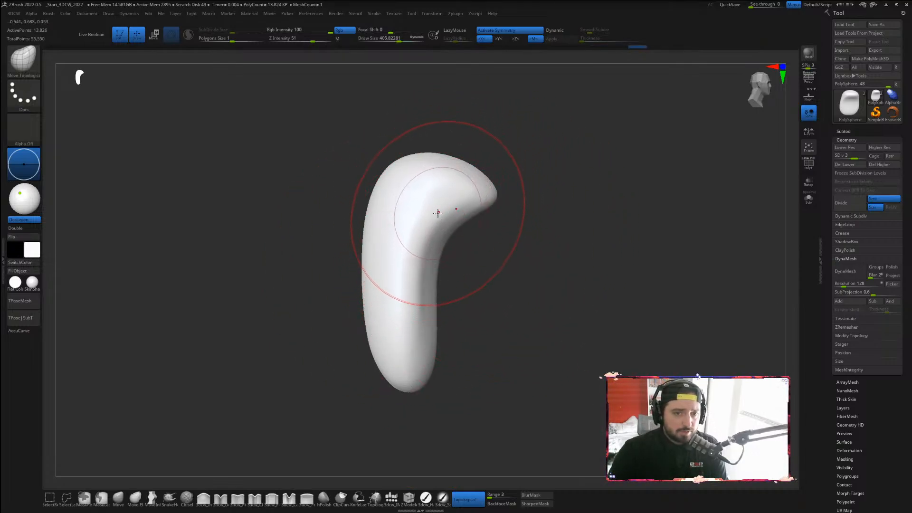
{"action": "left_click_drag", "start_coordinate": [438, 213], "coordinate": [457, 240]}
Reduce the Draw Size to about 182 and draw the brow's ends down into long, pointed side lobes
{"action": "key", "text": "bracketleft"}
{"action": "key", "text": "bracketleft"}
{"action": "key", "text": "bracketleft"}
{"action": "key", "text": "bracketleft"}
{"action": "mouse_move", "coordinate": [545, 280]}
{"action": "left_mouse_down"}
{"action": "mouse_move", "coordinate": [489, 270]}
{"action": "mouse_move", "coordinate": [461, 295]}
{"action": "mouse_move", "coordinate": [461, 312]}
{"action": "left_mouse_up"}
{"action": "left_click_drag", "start_coordinate": [525, 330], "coordinate": [554, 338]}
{"action": "left_click_drag", "start_coordinate": [453, 273], "coordinate": [430, 243], "text": "shift"}
{"action": "left_click_drag", "start_coordinate": [554, 285], "coordinate": [482, 271]}
{"action": "left_click_drag", "start_coordinate": [442, 243], "coordinate": [438, 231]}
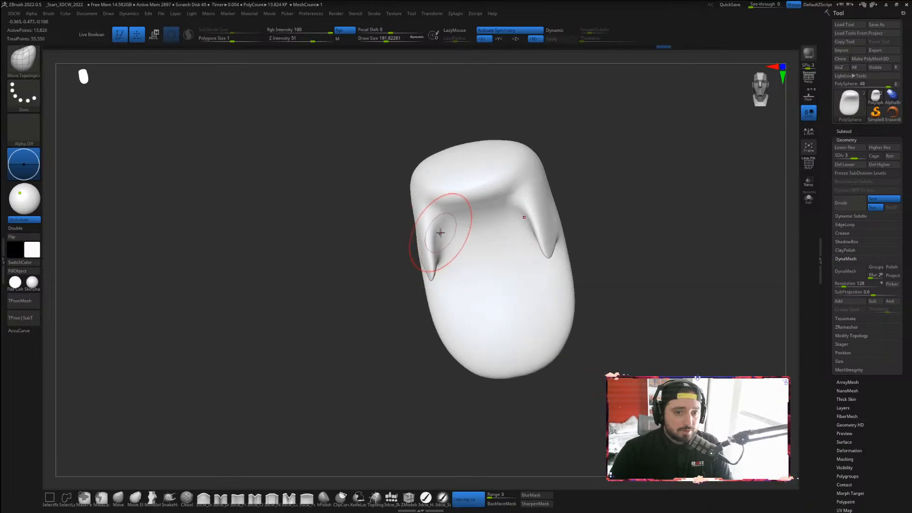
{"action": "left_click_drag", "start_coordinate": [436, 264], "coordinate": [427, 257]}
Undo the last sculpting strokes on the side lobes
{"action": "key", "text": "ctrl+z"}
{"action": "key", "text": "ctrl+z"}
{"action": "key", "text": "ctrl+z"}
{"action": "key", "text": "ctrl+z"}
{"action": "key", "text": "ctrl+z"}
{"action": "key", "text": "ctrl+z"}
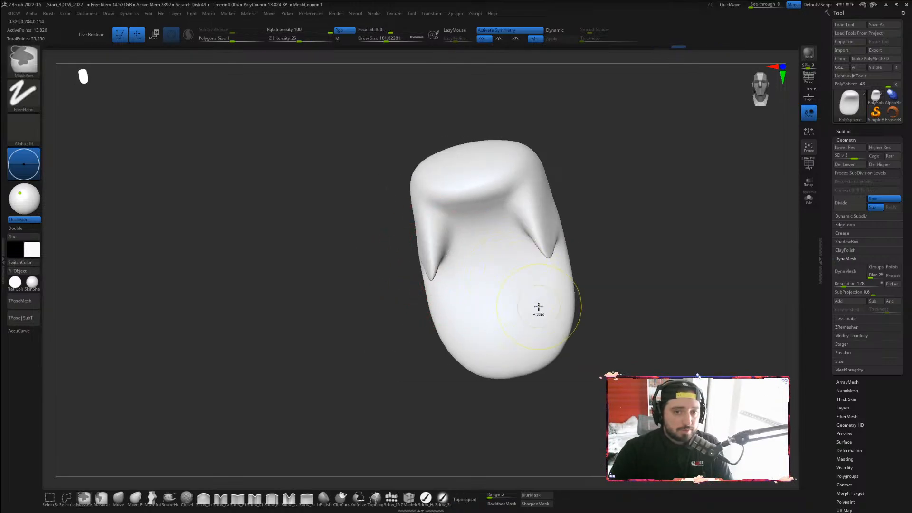
{"action": "key", "text": "ctrl+z"}
{"action": "key", "text": "ctrl+z"}
{"action": "key", "text": "ctrl+z"}
{"action": "key", "text": "ctrl+z"}
{"action": "key", "text": "ctrl+z"}
{"action": "key", "text": "ctrl+z"}
{"action": "key", "text": "ctrl+z"}
{"action": "key", "text": "ctrl+z"}
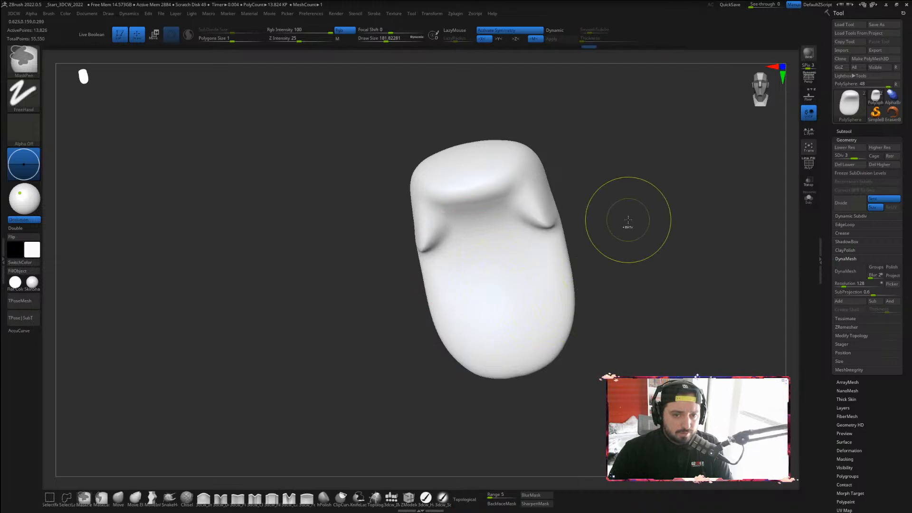
Pull the brow's sides down and forward into broad lobes with a Draw Size of about 266
{"action": "left_click_drag", "start_coordinate": [630, 248], "coordinate": [489, 218]}
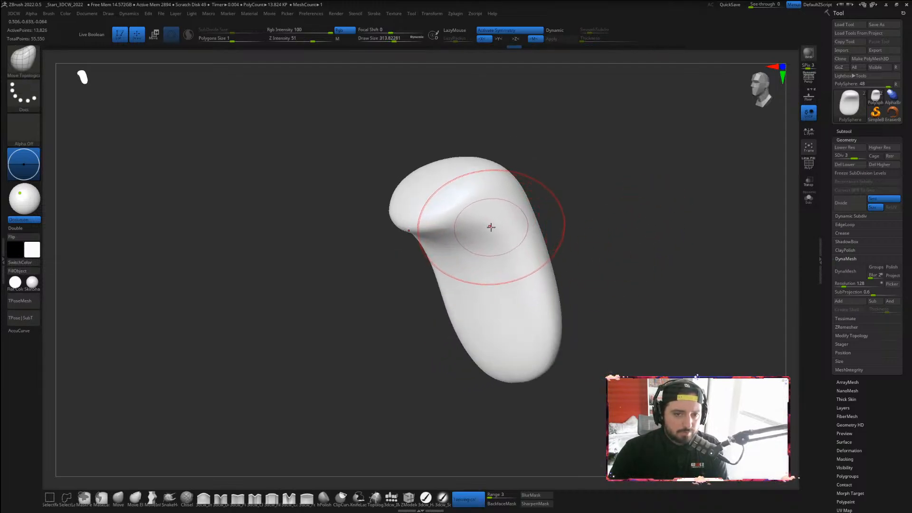
{"action": "mouse_move", "coordinate": [491, 228]}
{"action": "left_mouse_down"}
{"action": "mouse_move", "coordinate": [498, 280]}
{"action": "mouse_move", "coordinate": [512, 289]}
{"action": "mouse_move", "coordinate": [521, 259]}
{"action": "mouse_move", "coordinate": [514, 253]}
{"action": "left_mouse_up"}
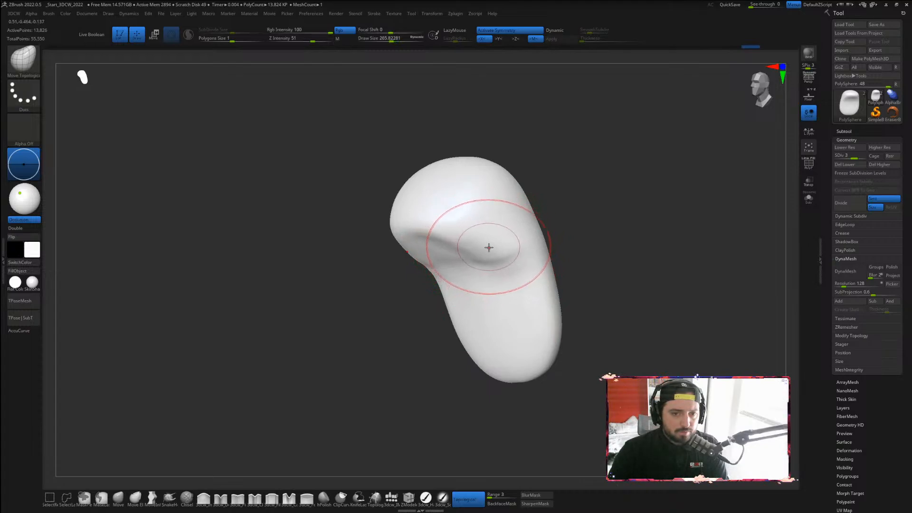
{"action": "key", "text": "ctrl+z"}
{"action": "key", "text": "ctrl+z"}
{"action": "key", "text": "ctrl+z"}
{"action": "key", "text": "ctrl+z"}
{"action": "key", "text": "ctrl+z"}
{"action": "key", "text": "ctrl+z"}
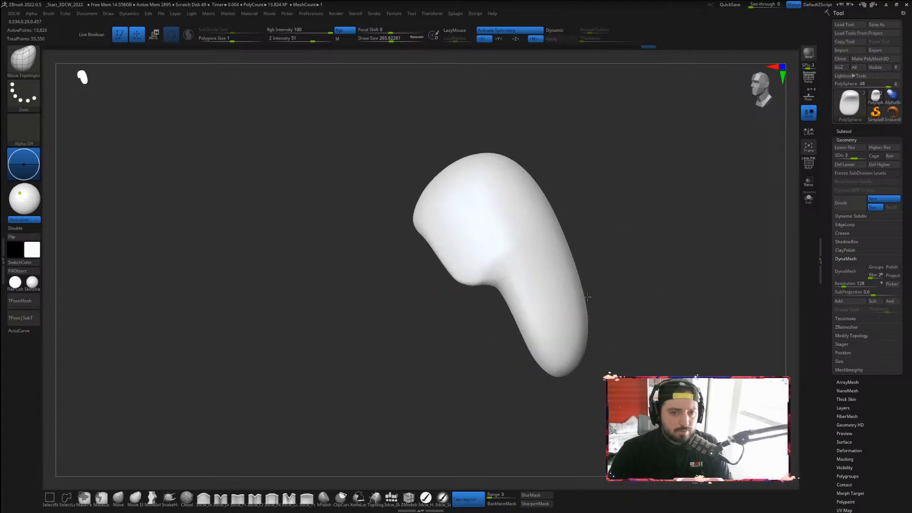
Shape the side lobes into tapered forms that hang below the brow on both sides of the face
{"action": "key", "text": "ctrl+shift+z"}
{"action": "key", "text": "ctrl+shift+z"}
{"action": "key", "text": "ctrl+shift+z"}
{"action": "key", "text": "ctrl+shift+z"}
{"action": "key", "text": "ctrl+shift+z"}
{"action": "key", "text": "ctrl+shift+z"}
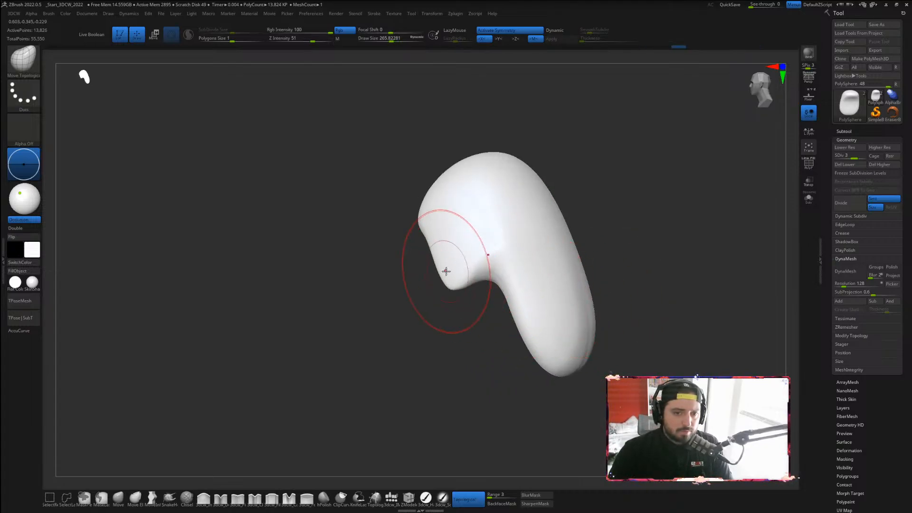
{"action": "key", "text": "ctrl+shift+z"}
{"action": "key", "text": "ctrl+shift+z"}
{"action": "key", "text": "ctrl+shift+z"}
{"action": "mouse_move", "coordinate": [641, 260]}
{"action": "left_mouse_down"}
{"action": "mouse_move", "coordinate": [684, 260]}
{"action": "mouse_move", "coordinate": [642, 266]}
{"action": "left_mouse_up"}
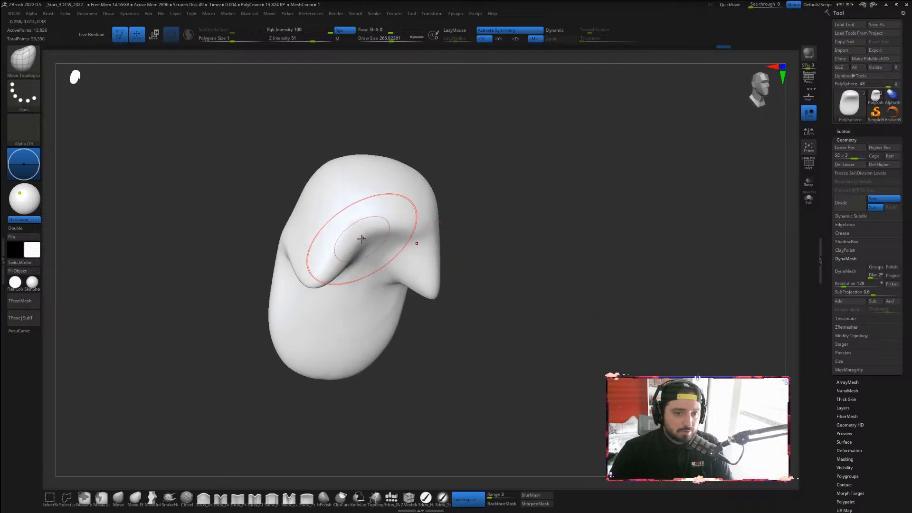
Push the face area between the side lobes inward to deepen the recess under the brow
{"action": "key", "text": "ctrl+z"}
{"action": "key", "text": "ctrl+z"}
{"action": "key", "text": "ctrl+z"}
{"action": "key", "text": "ctrl+z"}
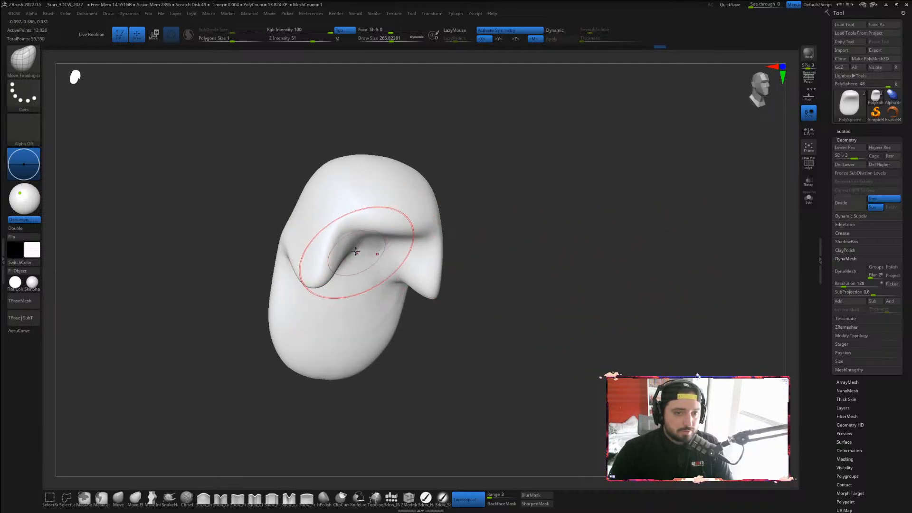
{"action": "key", "text": "ctrl+shift+z"}
{"action": "key", "text": "ctrl+shift+z"}
{"action": "key", "text": "ctrl+shift+z"}
{"action": "key", "text": "ctrl+shift+z"}
{"action": "key", "text": "ctrl+shift+z"}
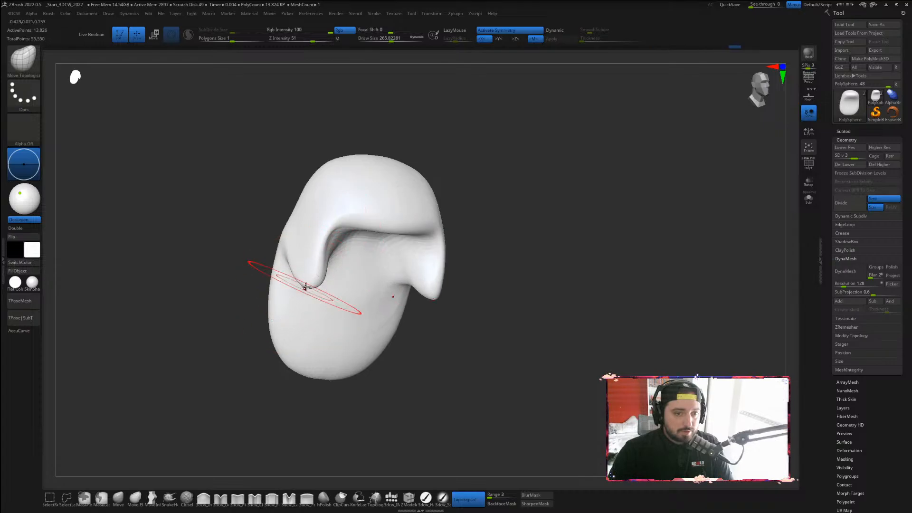
Lengthen the side lobes slightly, smooth their inner edges and hollow out the area behind them
{"action": "key", "text": "ctrl+z"}
{"action": "key", "text": "ctrl+z"}
{"action": "key", "text": "ctrl+z"}
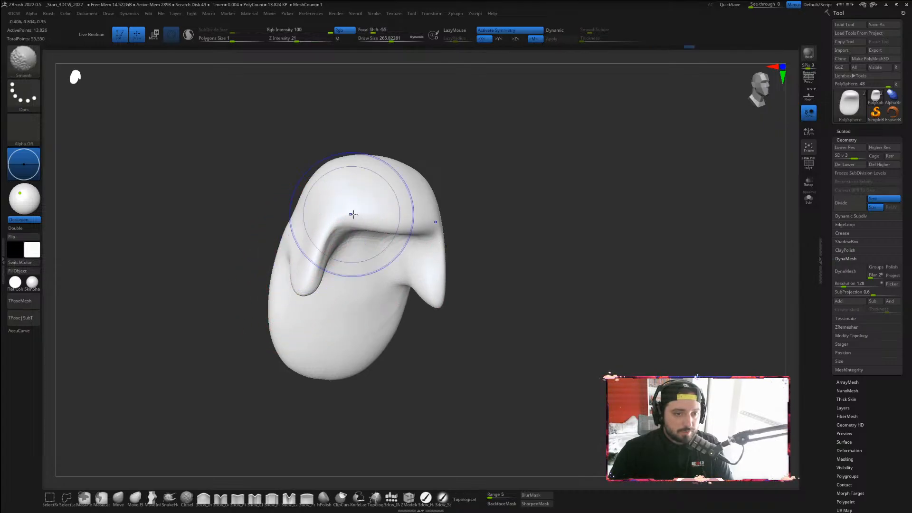
{"action": "left_click_drag", "start_coordinate": [340, 233], "coordinate": [324, 273], "text": "shift"}
{"action": "left_click_drag", "start_coordinate": [475, 280], "coordinate": [533, 279]}
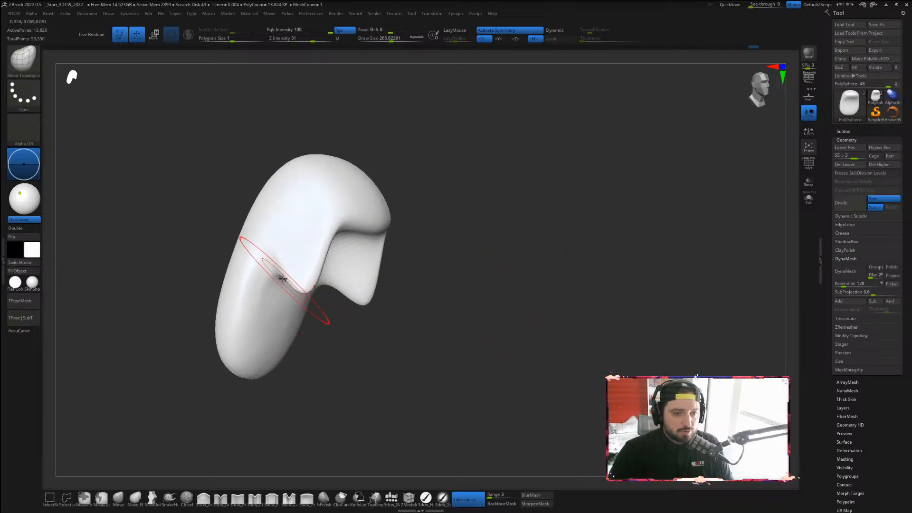
{"action": "left_click_drag", "start_coordinate": [283, 278], "coordinate": [286, 264]}
{"action": "left_click_drag", "start_coordinate": [479, 249], "coordinate": [518, 248]}
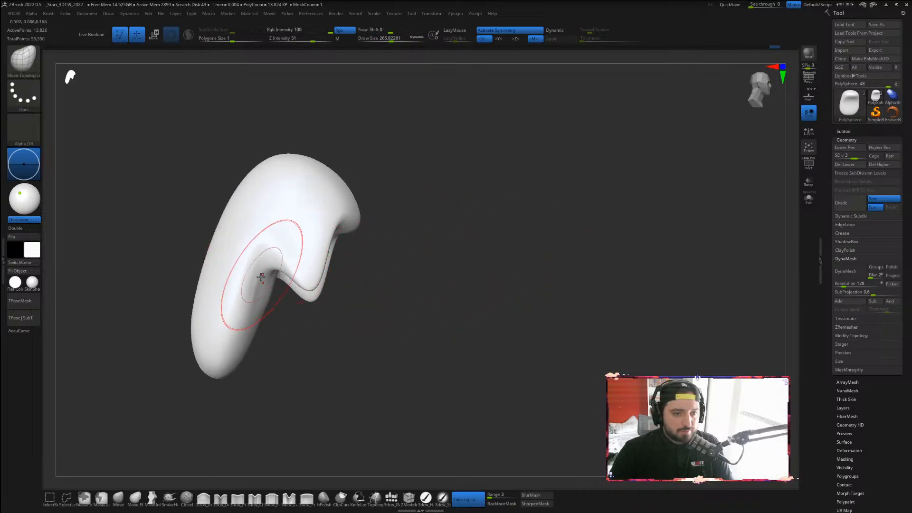
Pull the hollow behind the side lobes backward, smooth the lower body's side and refine its outer contour below the lobes
{"action": "left_click_drag", "start_coordinate": [261, 276], "coordinate": [233, 288]}
{"action": "left_click_drag", "start_coordinate": [234, 350], "coordinate": [220, 359]}
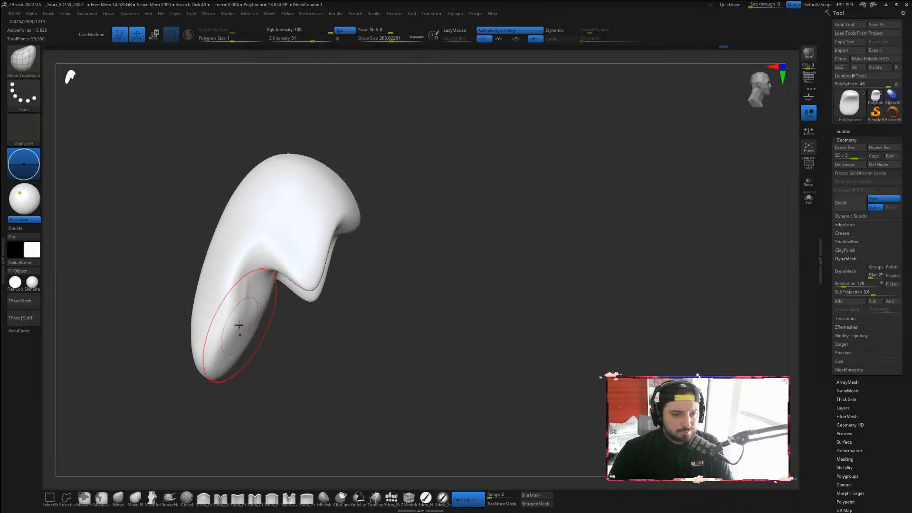
{"action": "left_click_drag", "start_coordinate": [238, 325], "coordinate": [248, 300], "text": "shift"}
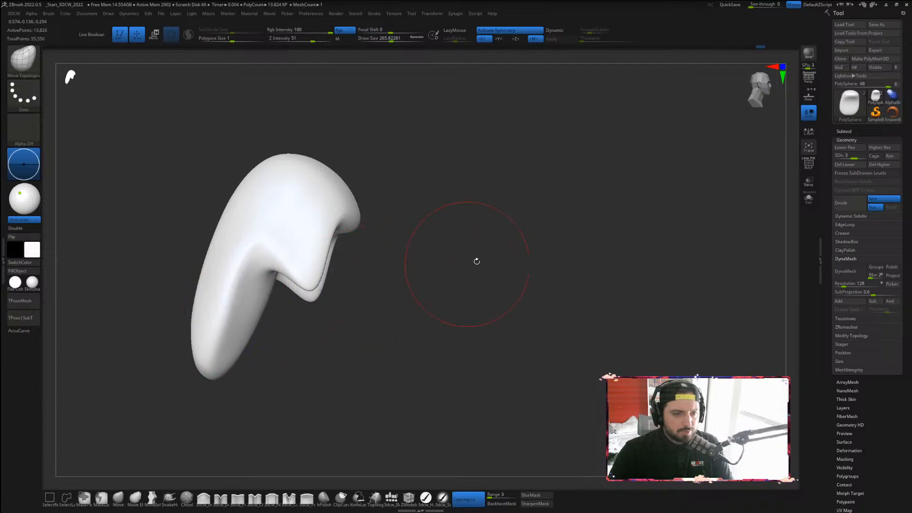
{"action": "left_click_drag", "start_coordinate": [477, 261], "coordinate": [305, 265]}
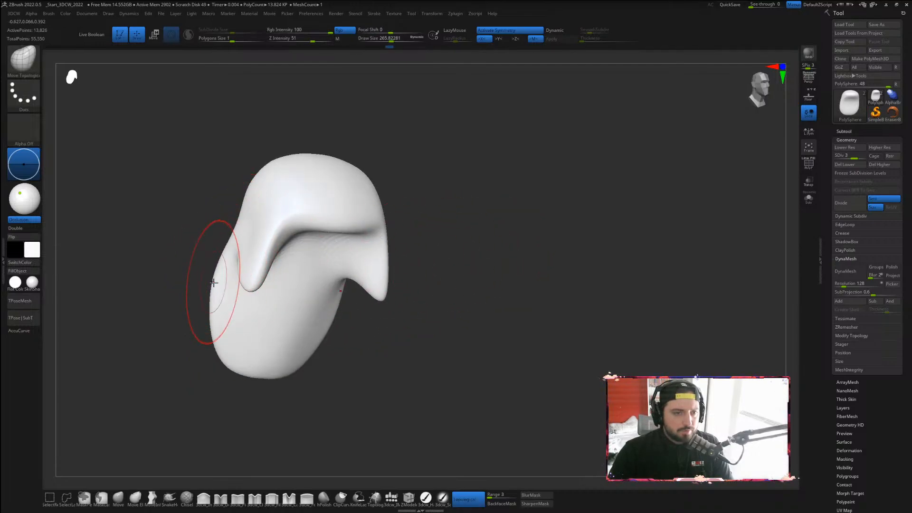
{"action": "left_click_drag", "start_coordinate": [213, 283], "coordinate": [223, 324]}
{"action": "mouse_move", "coordinate": [445, 344]}
{"action": "left_mouse_down"}
{"action": "mouse_move", "coordinate": [506, 308]}
{"action": "mouse_move", "coordinate": [611, 294]}
{"action": "left_mouse_up"}
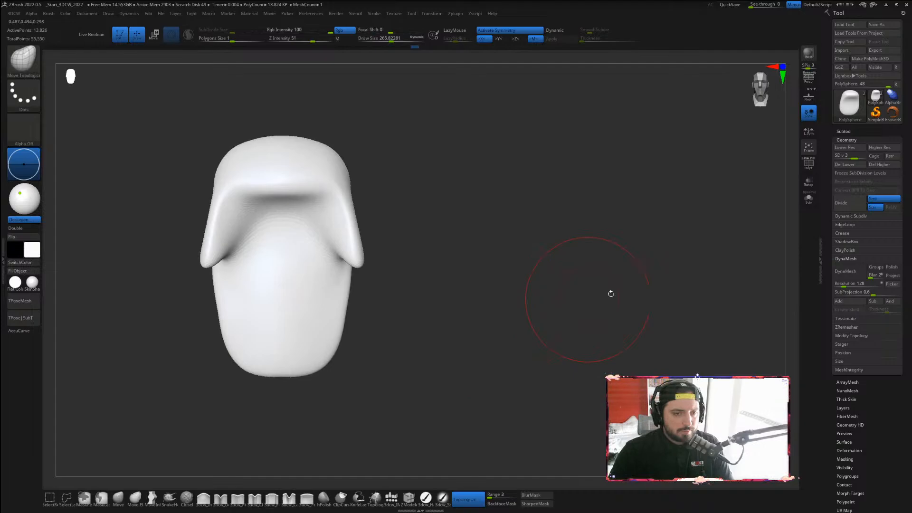
Append a polysphere as a new subtool and scale it up uniformly until it roughly spans the face width
{"action": "left_click", "coordinate": [844, 131]}
{"action": "left_click", "coordinate": [893, 319]}
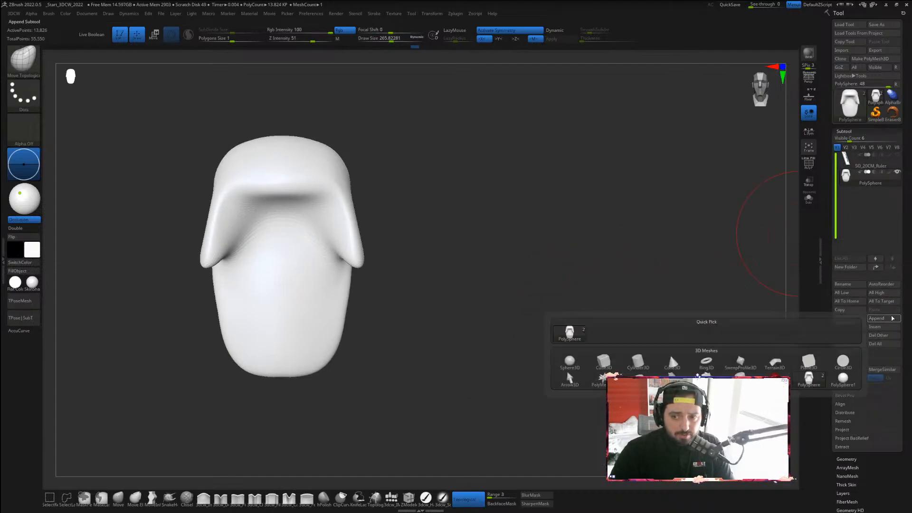
{"action": "left_click", "coordinate": [878, 322]}
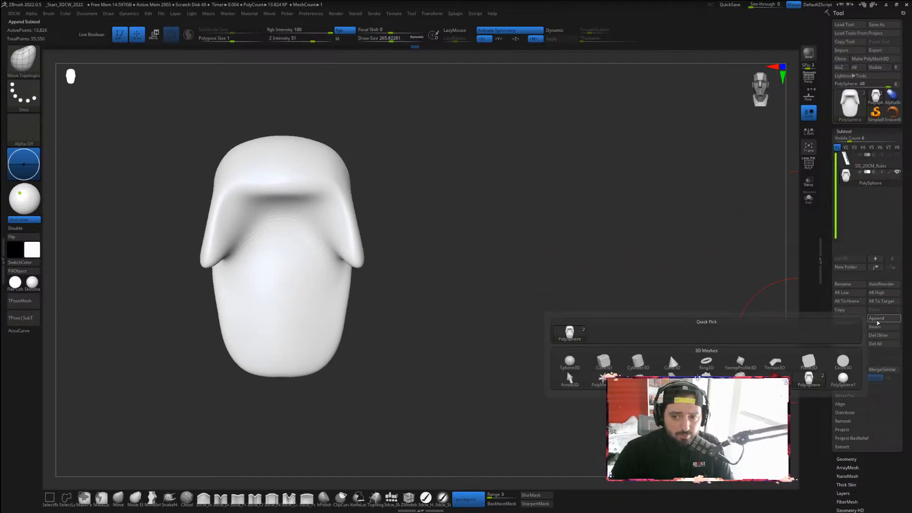
{"action": "left_click", "coordinate": [844, 379]}
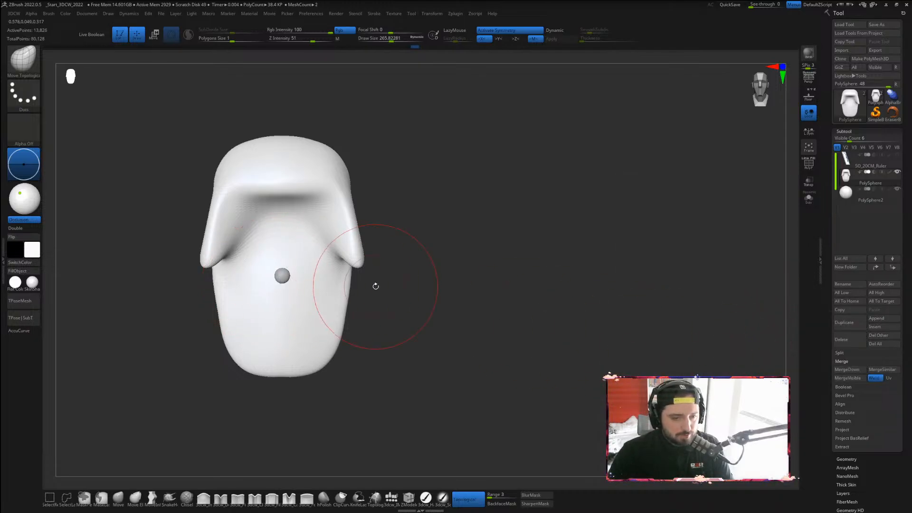
{"action": "key", "text": "w"}
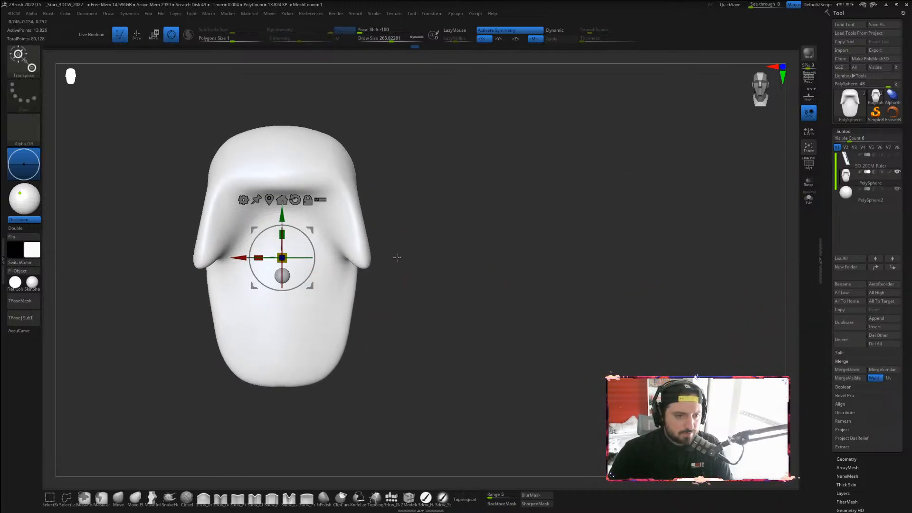
{"action": "left_click", "coordinate": [850, 196]}
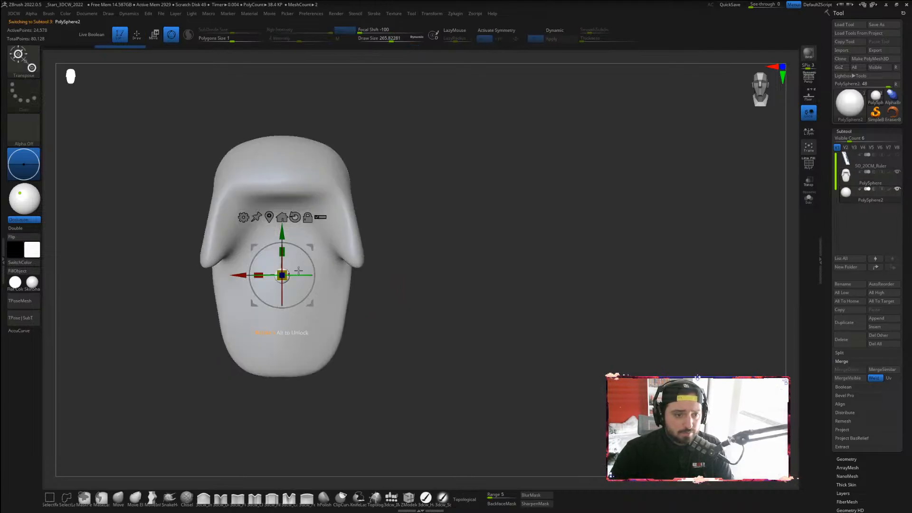
{"action": "left_click_drag", "start_coordinate": [288, 272], "coordinate": [393, 278]}
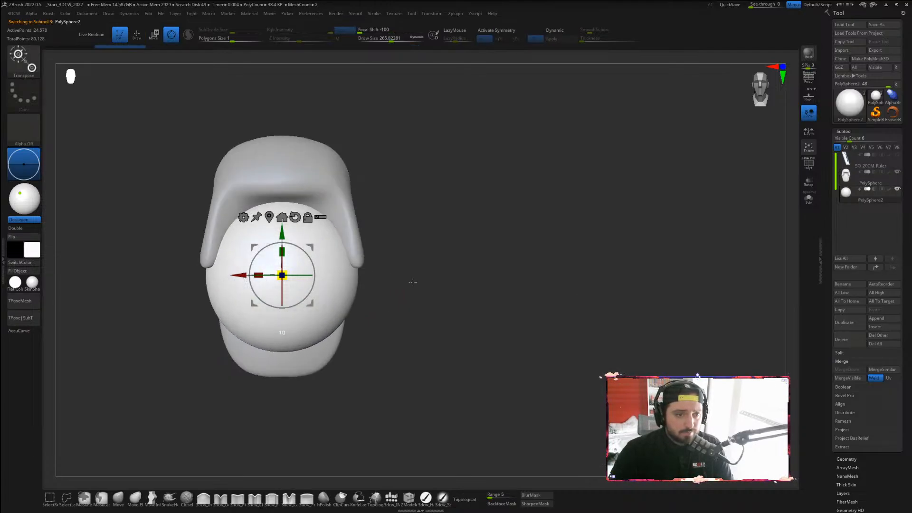
{"action": "mouse_move", "coordinate": [287, 273]}
{"action": "left_mouse_down"}
{"action": "mouse_move", "coordinate": [295, 272]}
{"action": "mouse_move", "coordinate": [285, 272]}
{"action": "left_mouse_up"}
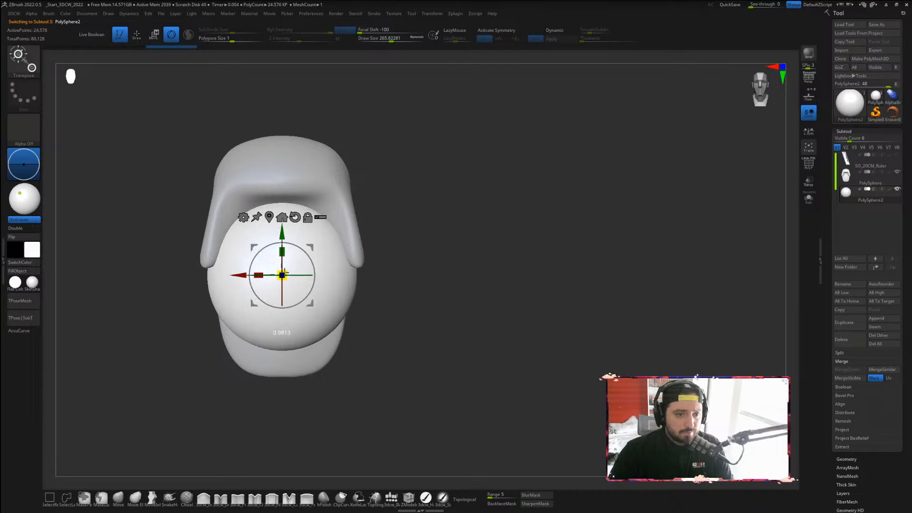
Move the sphere up and slightly back so it sits in the recess beneath the brow
{"action": "left_click_drag", "start_coordinate": [282, 232], "coordinate": [282, 198]}
{"action": "left_click_drag", "start_coordinate": [494, 250], "coordinate": [510, 261]}
{"action": "left_click_drag", "start_coordinate": [284, 199], "coordinate": [284, 190]}
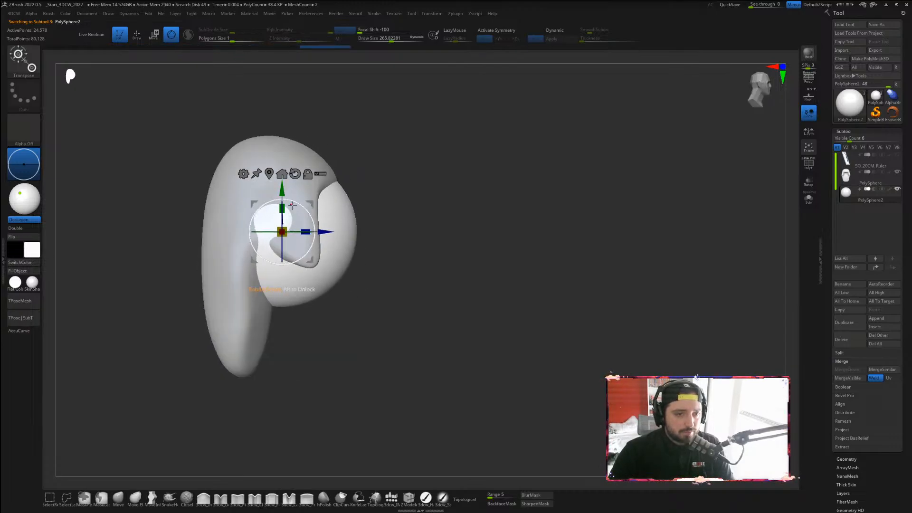
{"action": "mouse_move", "coordinate": [328, 228]}
{"action": "left_mouse_down"}
{"action": "mouse_move", "coordinate": [272, 225]}
{"action": "mouse_move", "coordinate": [323, 230]}
{"action": "left_mouse_up"}
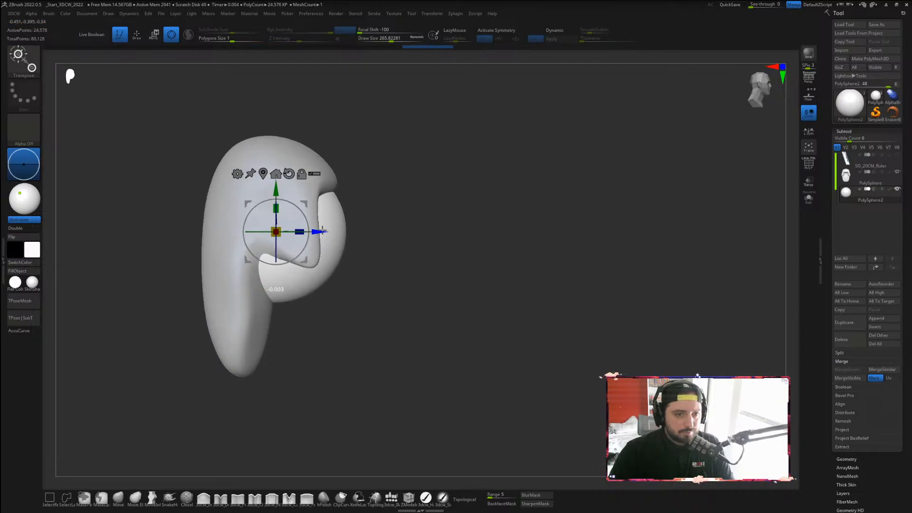
{"action": "left_click_drag", "start_coordinate": [491, 212], "coordinate": [504, 209]}
{"action": "left_click_drag", "start_coordinate": [467, 211], "coordinate": [475, 216], "text": "shift"}
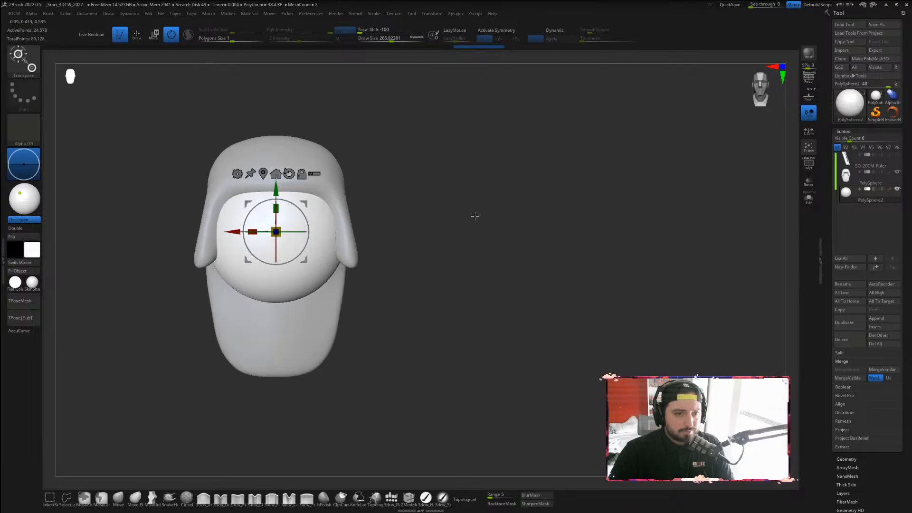
Select the head subtool and pull the brow's corners outward around the sphere with Move Topological at a Draw Size of about 466
{"action": "left_click", "coordinate": [849, 176]}
{"action": "key", "text": "f"}
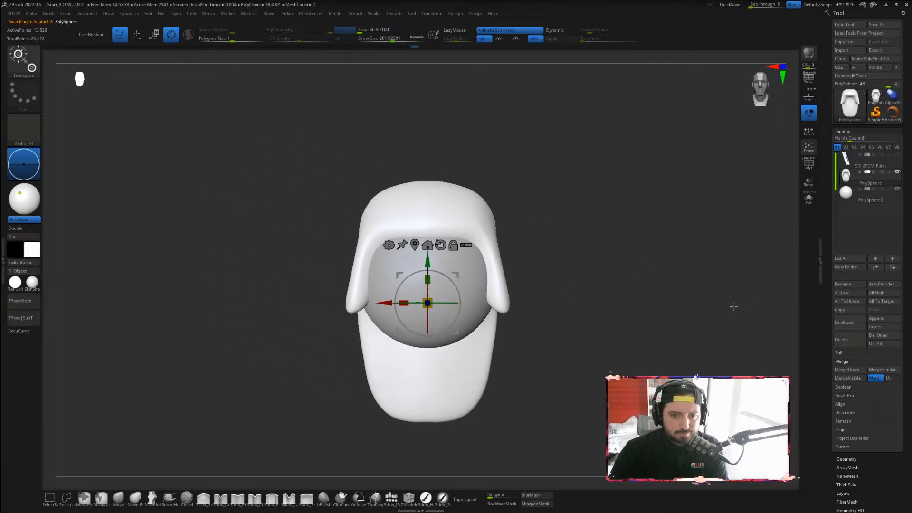
{"action": "key", "text": "q"}
{"action": "key", "text": "b"}
{"action": "key", "text": "m"}
{"action": "key", "text": "t"}
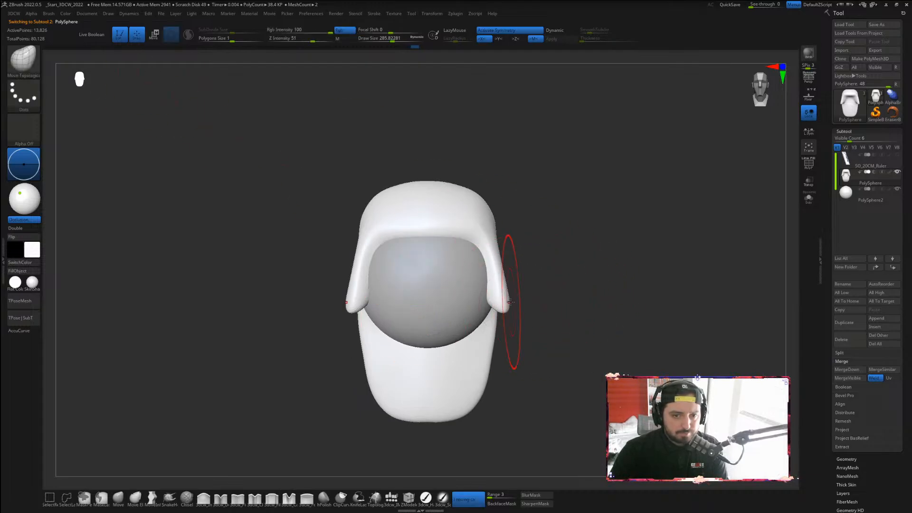
{"action": "key", "text": "bracketright"}
{"action": "key", "text": "bracketright"}
{"action": "key", "text": "bracketright"}
{"action": "key", "text": "bracketright"}
{"action": "key", "text": "bracketright"}
{"action": "key", "text": "bracketright"}
{"action": "key", "text": "bracketright"}
{"action": "key", "text": "bracketright"}
{"action": "key", "text": "bracketright"}
{"action": "left_click_drag", "start_coordinate": [377, 242], "coordinate": [368, 236]}
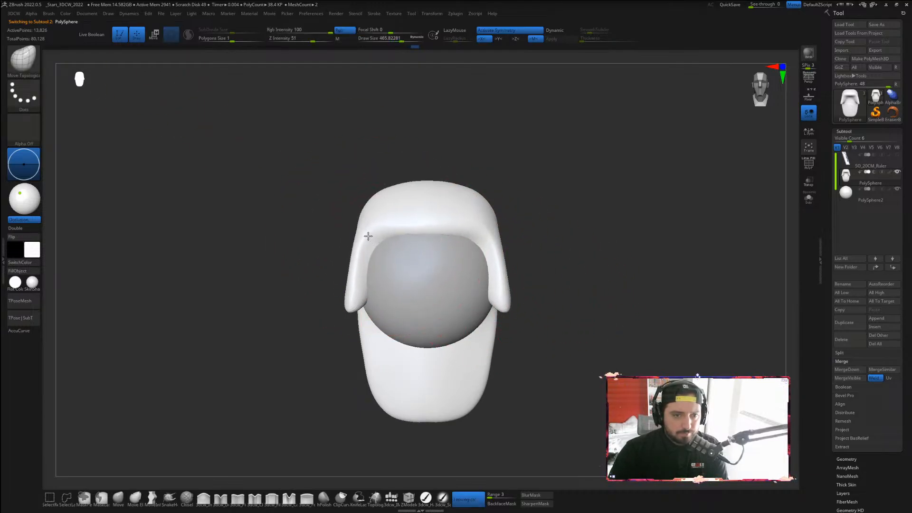
Reshape the head's lower back section into a longer, broader form and adjust the lobes around the sphere
{"action": "left_click_drag", "start_coordinate": [580, 322], "coordinate": [475, 324]}
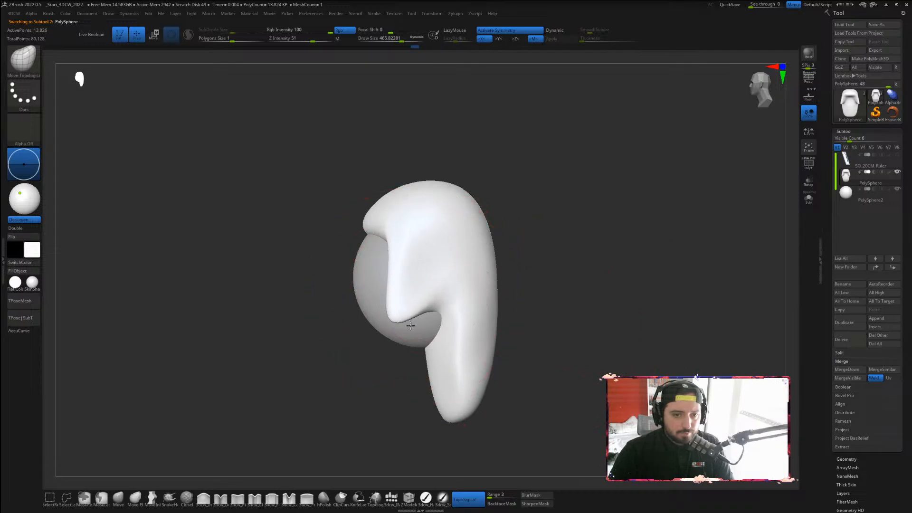
{"action": "mouse_move", "coordinate": [410, 326]}
{"action": "left_mouse_down"}
{"action": "mouse_move", "coordinate": [434, 336]}
{"action": "mouse_move", "coordinate": [448, 295]}
{"action": "mouse_move", "coordinate": [433, 350]}
{"action": "mouse_move", "coordinate": [466, 385]}
{"action": "mouse_move", "coordinate": [535, 368]}
{"action": "left_mouse_up"}
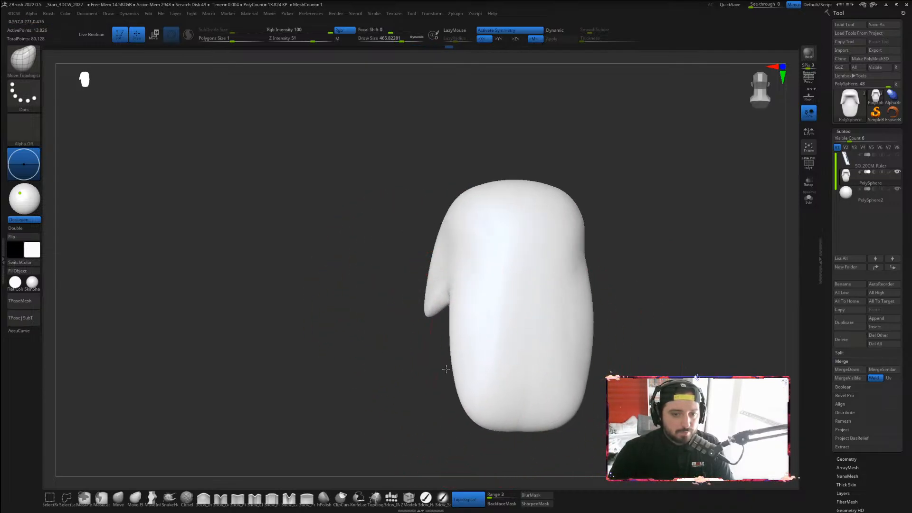
{"action": "left_click_drag", "start_coordinate": [447, 370], "coordinate": [452, 326]}
{"action": "mouse_move", "coordinate": [464, 418]}
{"action": "left_mouse_down"}
{"action": "mouse_move", "coordinate": [523, 441]}
{"action": "mouse_move", "coordinate": [524, 451]}
{"action": "left_mouse_up"}
{"action": "left_click_drag", "start_coordinate": [708, 364], "coordinate": [636, 340]}
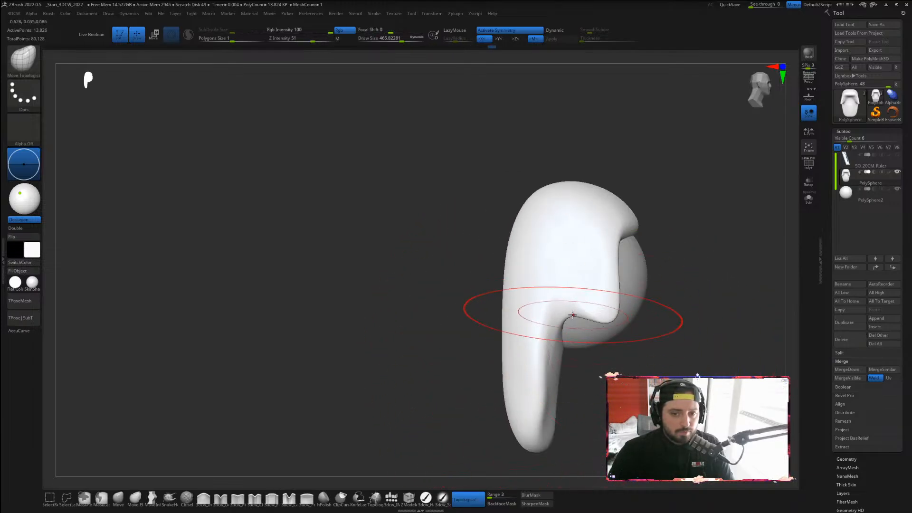
{"action": "left_click_drag", "start_coordinate": [710, 279], "coordinate": [623, 230]}
{"action": "mouse_move", "coordinate": [672, 204]}
{"action": "left_mouse_down"}
{"action": "mouse_move", "coordinate": [718, 193]}
{"action": "mouse_move", "coordinate": [618, 300]}
{"action": "mouse_move", "coordinate": [530, 306]}
{"action": "left_mouse_up"}
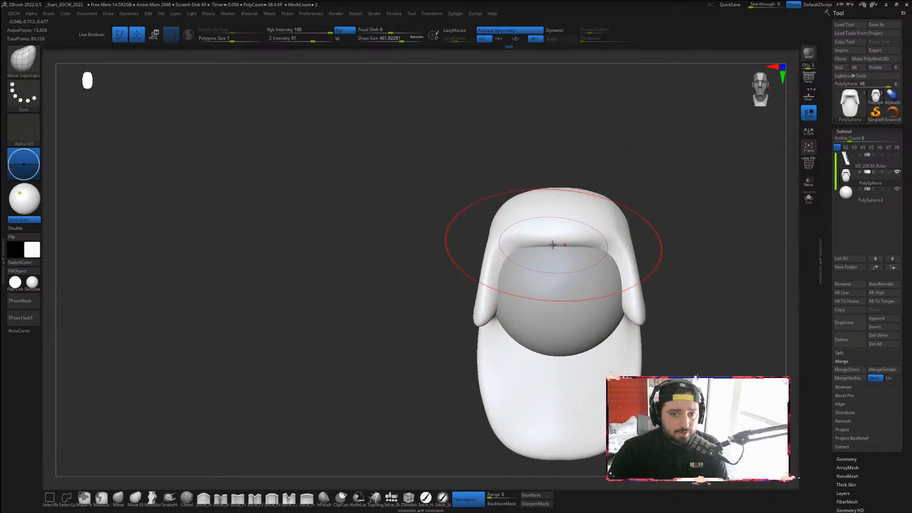
Raise the head to subdivision level 4 and smooth its lower back section with a Draw Size of about 318
{"action": "key", "text": "bracketleft"}
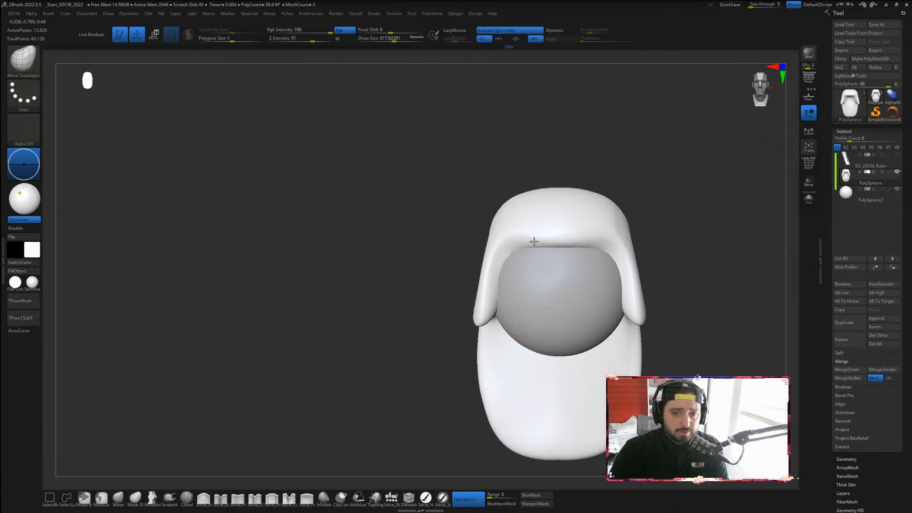
{"action": "left_click_drag", "start_coordinate": [711, 212], "coordinate": [709, 243]}
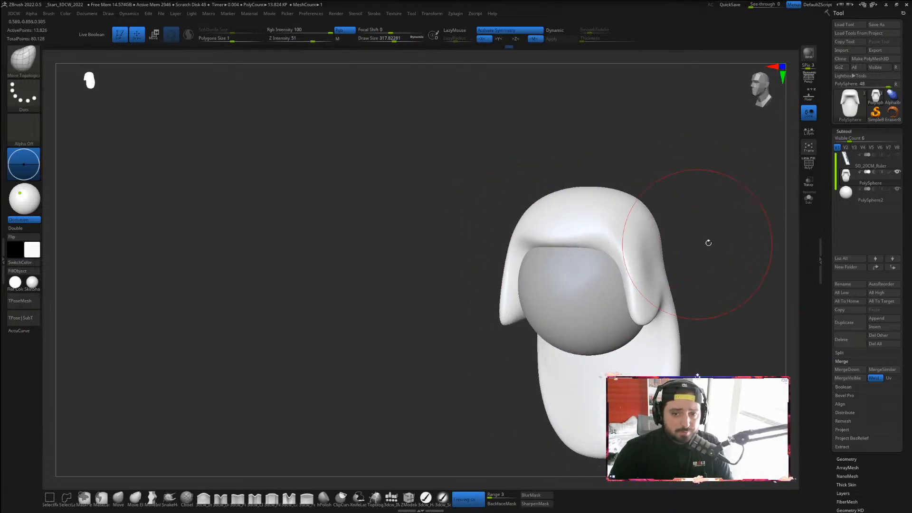
{"action": "left_click", "coordinate": [849, 131]}
{"action": "left_click", "coordinate": [847, 140]}
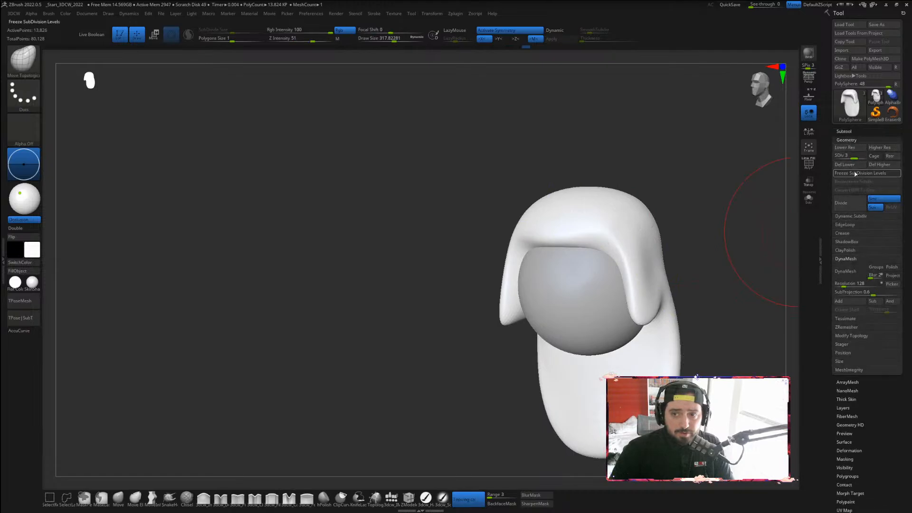
{"action": "left_click", "coordinate": [864, 158]}
{"action": "left_click_drag", "start_coordinate": [722, 228], "coordinate": [236, 296]}
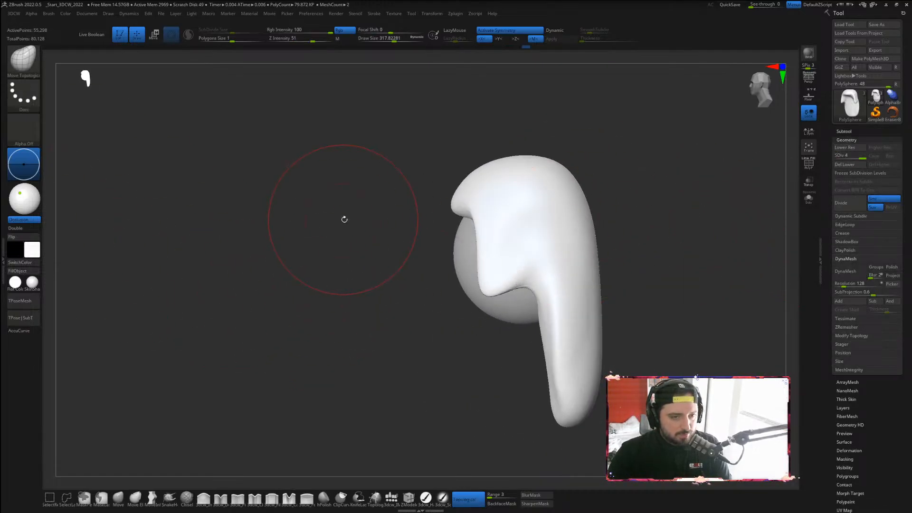
{"action": "left_click_drag", "start_coordinate": [554, 306], "coordinate": [589, 389], "text": "shift"}
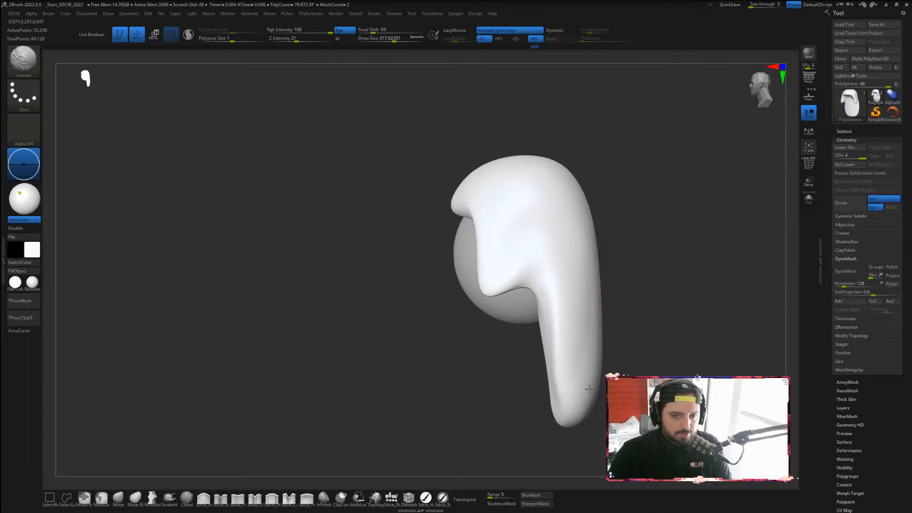
Pull the side lobes slightly upward where they wrap around the sphere
{"action": "mouse_move", "coordinate": [631, 342]}
{"action": "left_mouse_down"}
{"action": "mouse_move", "coordinate": [617, 285]}
{"action": "mouse_move", "coordinate": [580, 287]}
{"action": "mouse_move", "coordinate": [639, 276]}
{"action": "mouse_move", "coordinate": [594, 273]}
{"action": "left_mouse_up"}
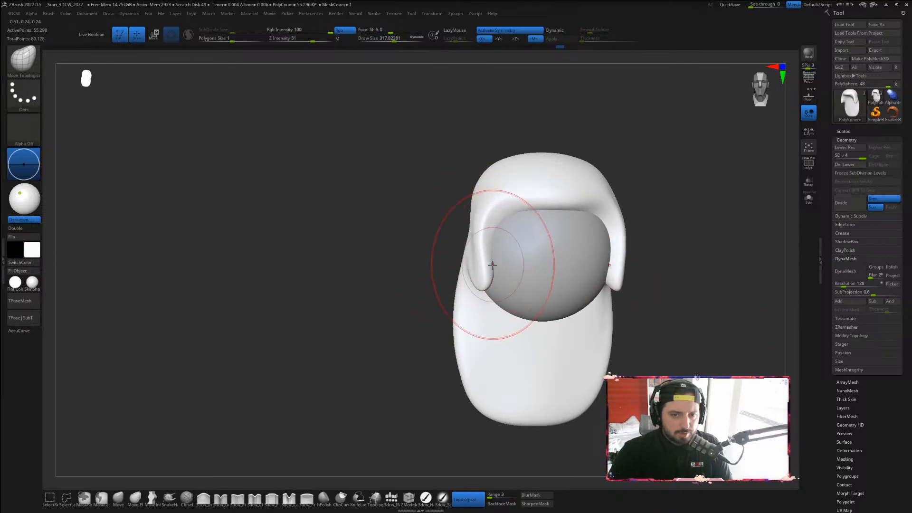
{"action": "left_click_drag", "start_coordinate": [479, 256], "coordinate": [481, 230]}
{"action": "left_click_drag", "start_coordinate": [647, 175], "coordinate": [676, 176]}
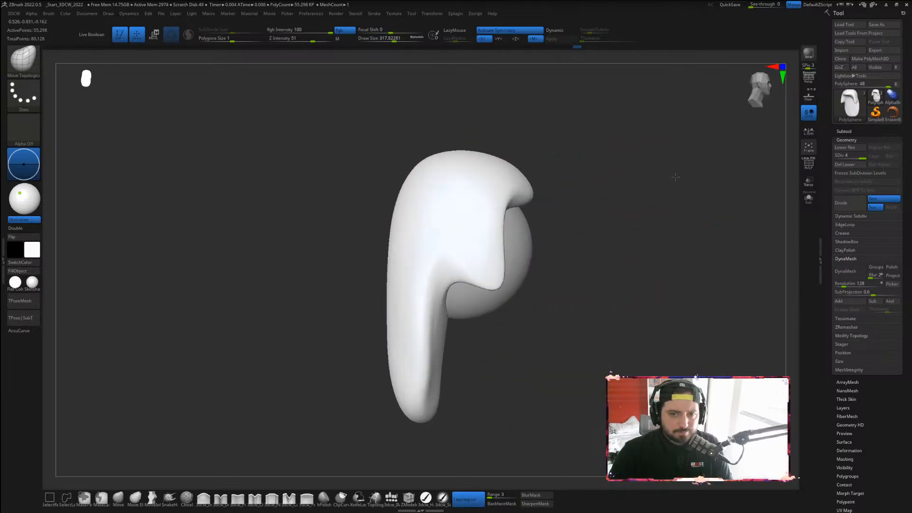
{"action": "left_click_drag", "start_coordinate": [618, 303], "coordinate": [454, 300]}
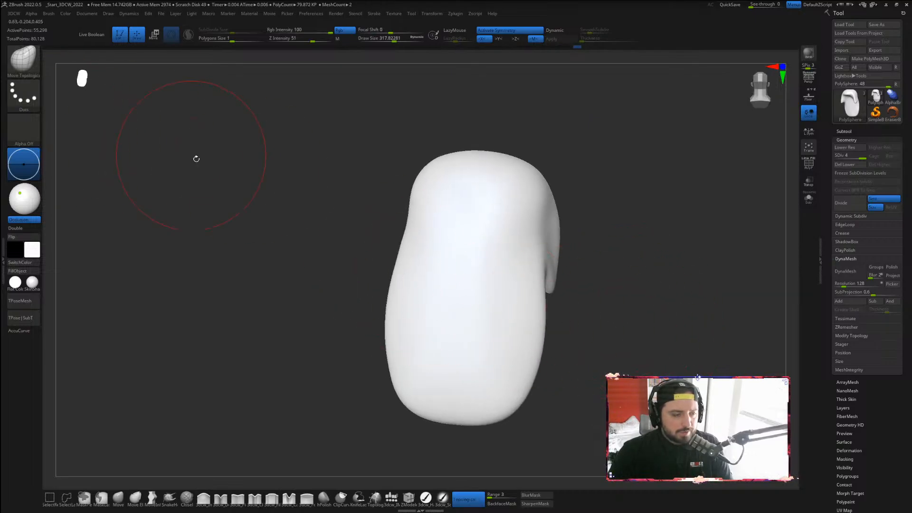
Set up the Standard brush with a square alpha and a Draw Size of about 90
{"action": "key", "text": "b"}
{"action": "key", "text": "s"}
{"action": "key", "text": "t"}
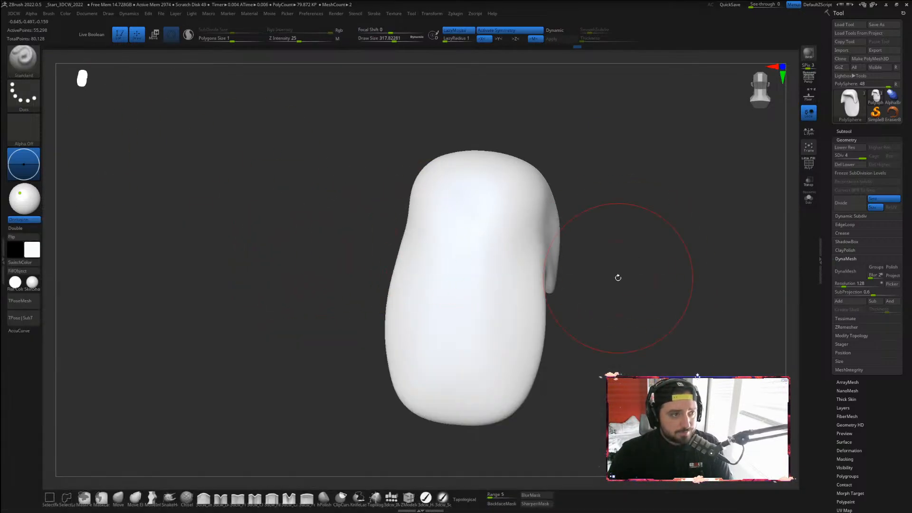
{"action": "key", "text": "bracketleft"}
{"action": "key", "text": "bracketleft"}
{"action": "key", "text": "bracketleft"}
{"action": "key", "text": "bracketleft"}
{"action": "key", "text": "bracketleft"}
{"action": "key", "text": "bracketleft"}
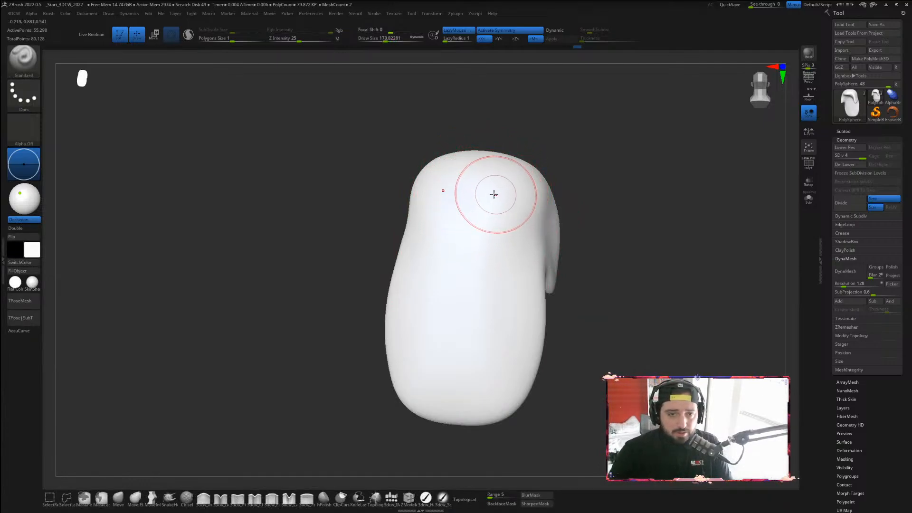
{"action": "mouse_move", "coordinate": [496, 430]}
{"action": "left_mouse_down"}
{"action": "mouse_move", "coordinate": [498, 407]}
{"action": "mouse_move", "coordinate": [615, 312]}
{"action": "mouse_move", "coordinate": [657, 362]}
{"action": "mouse_move", "coordinate": [521, 246]}
{"action": "left_mouse_up"}
{"action": "key", "text": "bracketleft"}
{"action": "key", "text": "bracketleft"}
{"action": "key", "text": "bracketleft"}
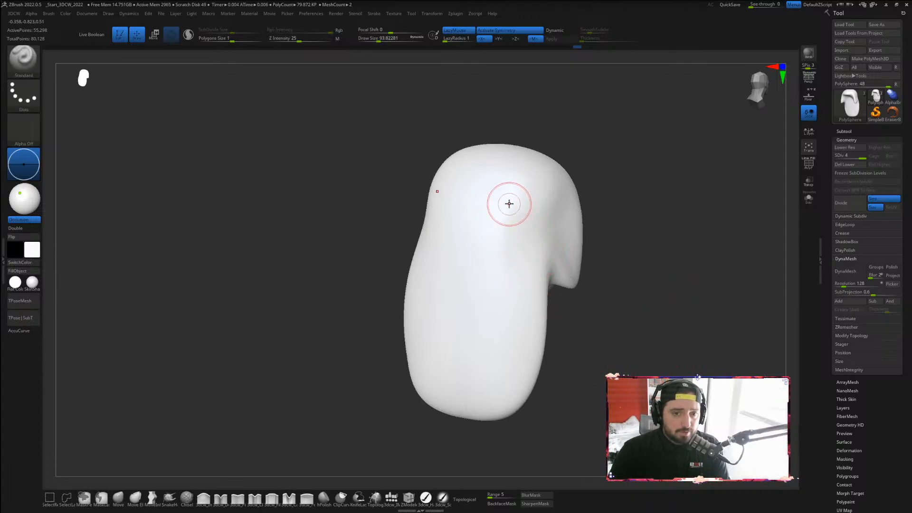
{"action": "left_click", "coordinate": [26, 129]}
{"action": "left_click", "coordinate": [128, 129]}
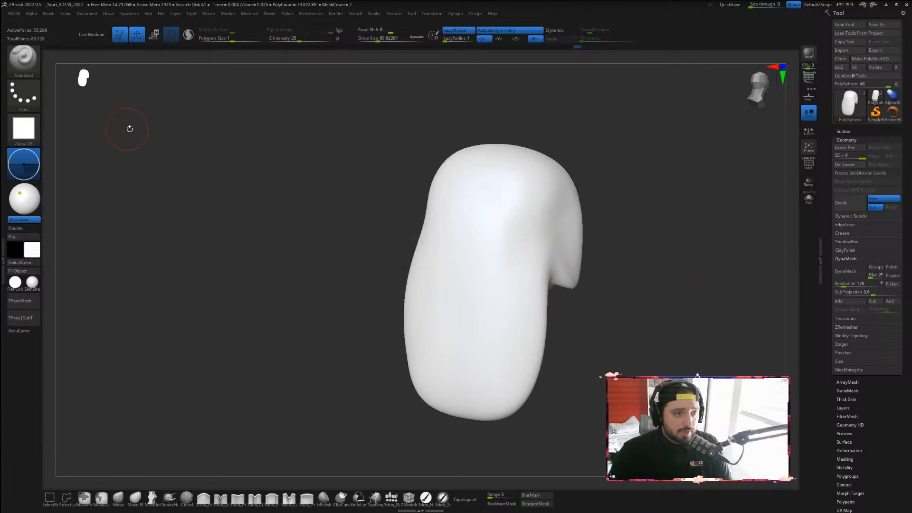
Sculpt long symmetrical raised ridges running from the crown down the back of the head
{"action": "mouse_move", "coordinate": [517, 199]}
{"action": "left_mouse_down"}
{"action": "mouse_move", "coordinate": [508, 398]}
{"action": "mouse_move", "coordinate": [603, 388]}
{"action": "left_mouse_up"}
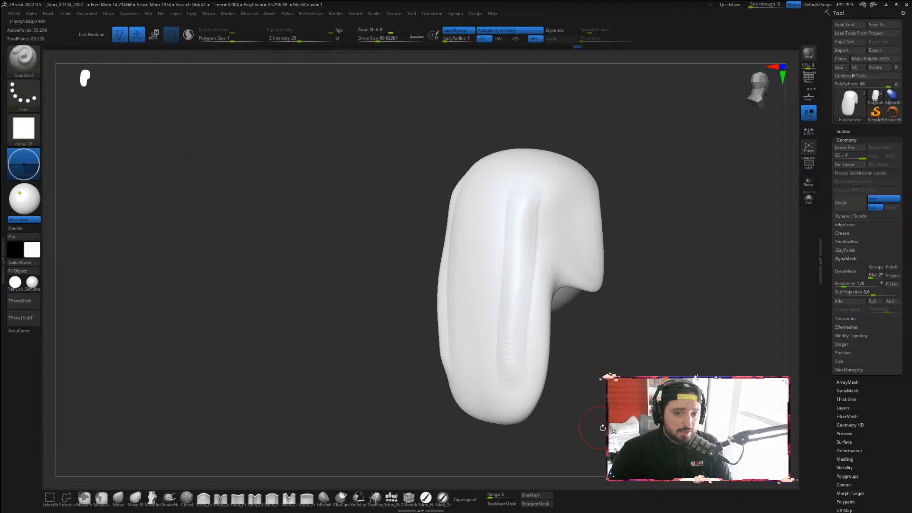
{"action": "left_click_drag", "start_coordinate": [602, 428], "coordinate": [600, 430]}
{"action": "left_click_drag", "start_coordinate": [523, 205], "coordinate": [497, 407]}
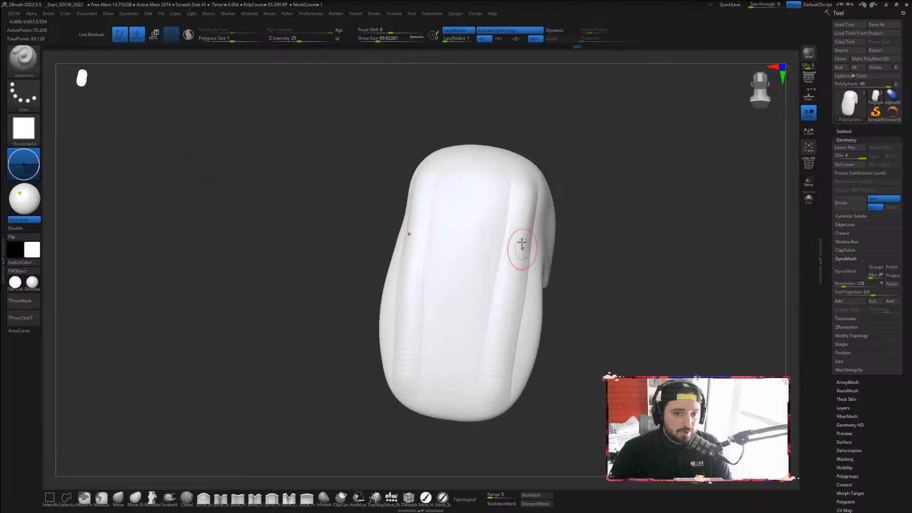
Sculpt and smooth further symmetrical ridges from the crown down to the lower back with a Draw Size of about 90
{"action": "left_click_drag", "start_coordinate": [515, 171], "coordinate": [477, 409]}
{"action": "left_click_drag", "start_coordinate": [592, 434], "coordinate": [521, 413]}
{"action": "left_click_drag", "start_coordinate": [461, 130], "coordinate": [454, 175]}
{"action": "left_click_drag", "start_coordinate": [431, 379], "coordinate": [409, 328], "text": "alt"}
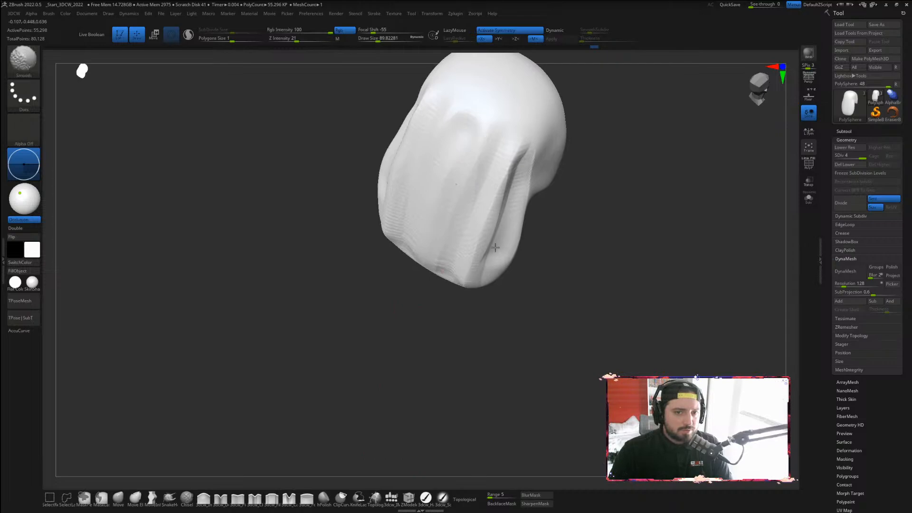
{"action": "mouse_move", "coordinate": [476, 323]}
{"action": "left_mouse_down"}
{"action": "mouse_move", "coordinate": [508, 281]}
{"action": "mouse_move", "coordinate": [515, 231]}
{"action": "left_mouse_up"}
{"action": "mouse_move", "coordinate": [585, 264]}
{"action": "left_mouse_down", "text": "alt"}
{"action": "mouse_move", "coordinate": [586, 353]}
{"action": "mouse_move", "coordinate": [603, 353]}
{"action": "left_mouse_up", "text": "alt"}
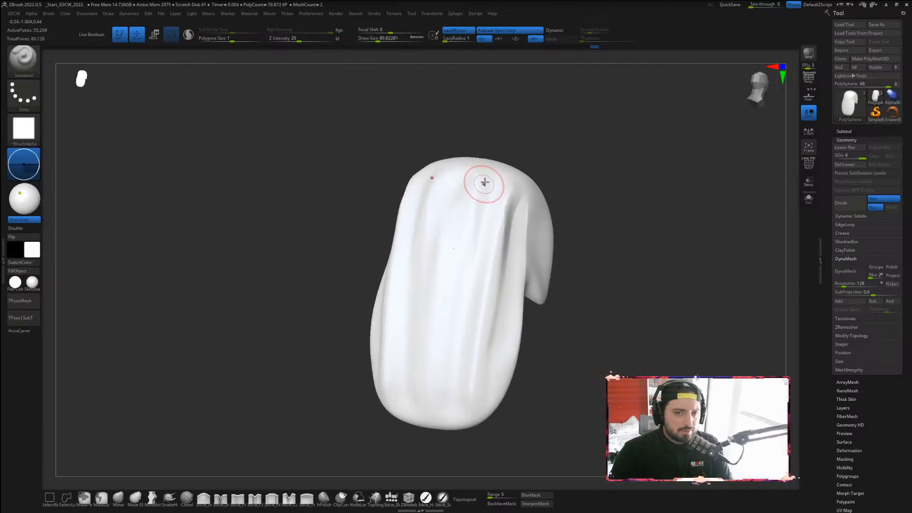
{"action": "left_click_drag", "start_coordinate": [485, 184], "coordinate": [423, 438]}
{"action": "mouse_move", "coordinate": [584, 425]}
{"action": "left_mouse_down", "text": "alt"}
{"action": "mouse_move", "coordinate": [468, 207]}
{"action": "mouse_move", "coordinate": [464, 257]}
{"action": "left_mouse_up", "text": "alt"}
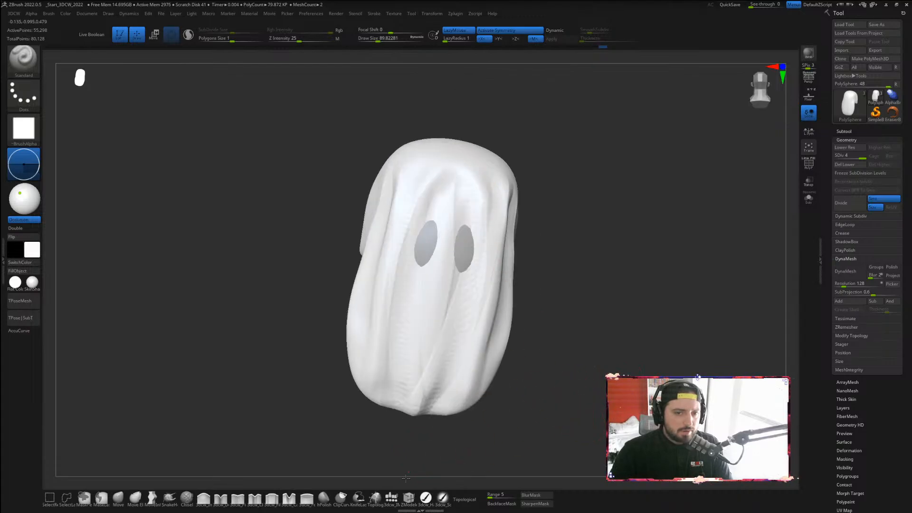
Undo the last stroke, reduce the Draw Size to about 38 and sculpt narrower symmetrical ridges down the middle of the back
{"action": "key", "text": "ctrl+z"}
{"action": "key", "text": "bracketleft"}
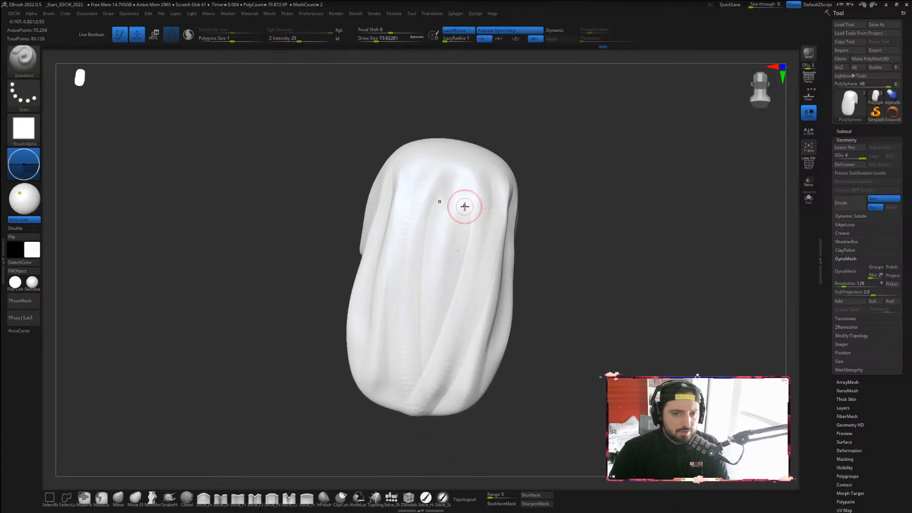
{"action": "left_click_drag", "start_coordinate": [466, 194], "coordinate": [459, 352]}
{"action": "key", "text": "ctrl+z"}
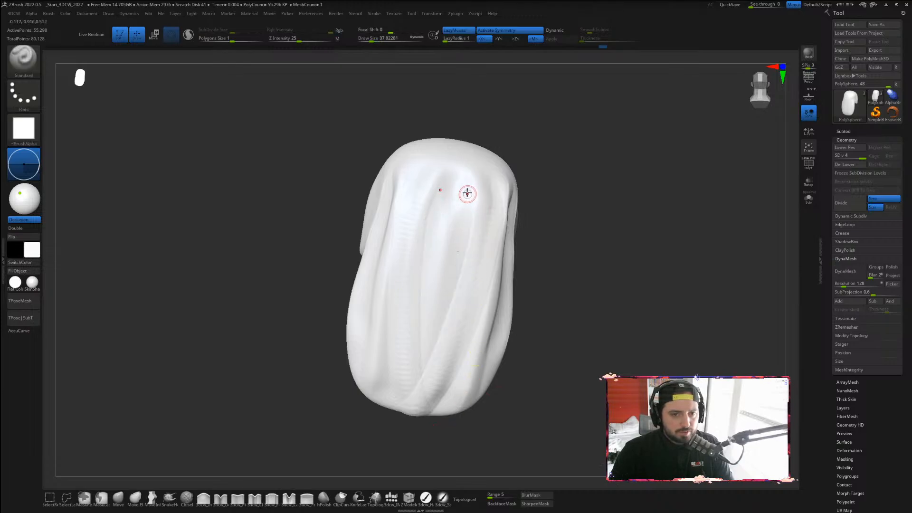
{"action": "left_click_drag", "start_coordinate": [466, 191], "coordinate": [430, 399]}
{"action": "key", "text": "shift"}
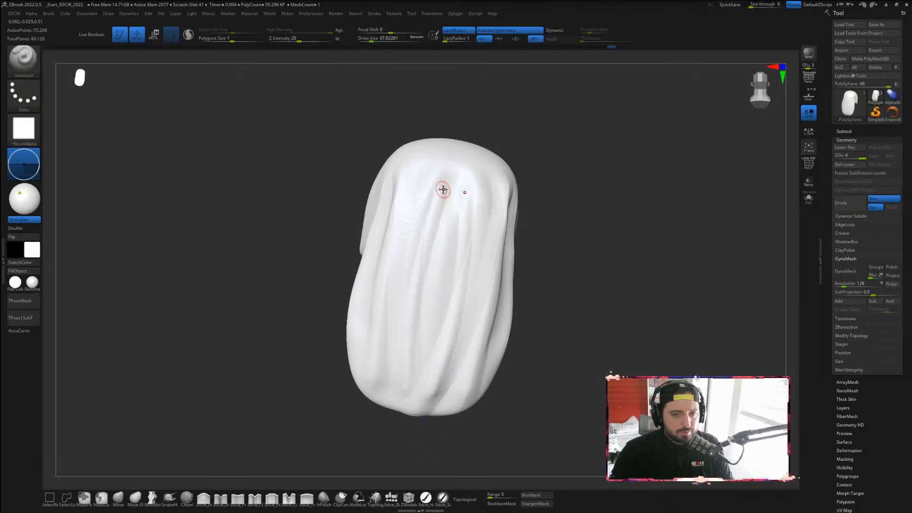
{"action": "mouse_move", "coordinate": [440, 187]}
{"action": "left_mouse_down"}
{"action": "mouse_move", "coordinate": [426, 261]}
{"action": "mouse_move", "coordinate": [425, 396]}
{"action": "left_mouse_up"}
Turn off X symmetry and sculpt uneven folds down the back, smoothing them with a Draw Size of about 70
{"action": "mouse_move", "coordinate": [476, 430]}
{"action": "left_mouse_down"}
{"action": "mouse_move", "coordinate": [623, 347]}
{"action": "mouse_move", "coordinate": [621, 334]}
{"action": "left_mouse_up"}
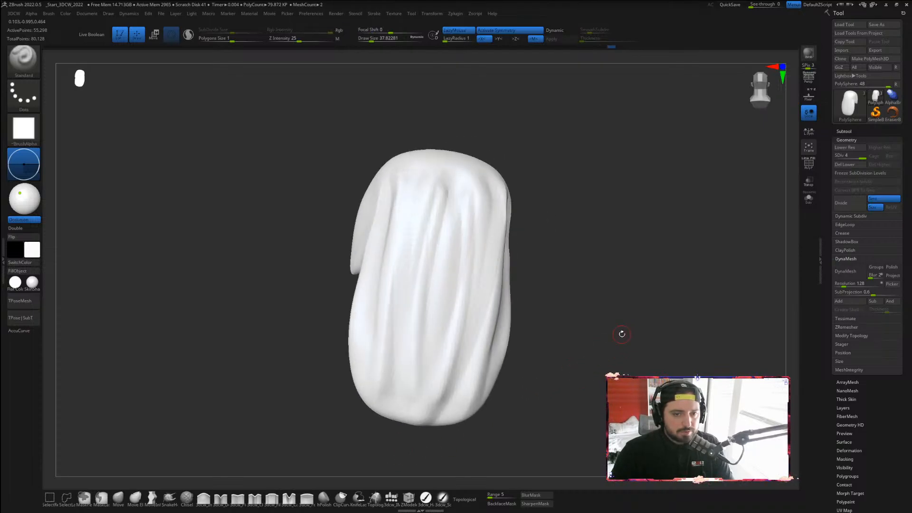
{"action": "left_click", "coordinate": [484, 39]}
{"action": "left_click_drag", "start_coordinate": [445, 180], "coordinate": [397, 408]}
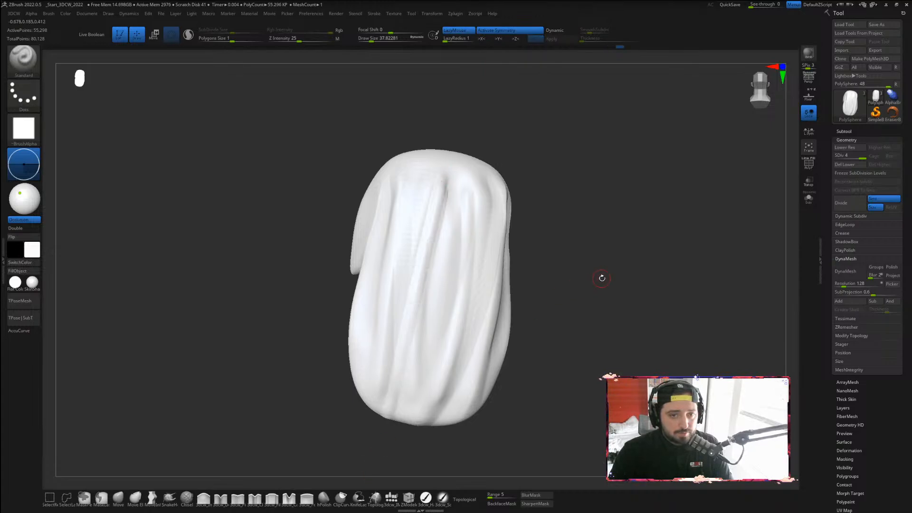
{"action": "mouse_move", "coordinate": [601, 277]}
{"action": "left_mouse_down", "text": "ctrl"}
{"action": "mouse_move", "coordinate": [627, 295]}
{"action": "mouse_move", "coordinate": [484, 196]}
{"action": "left_mouse_up", "text": "ctrl"}
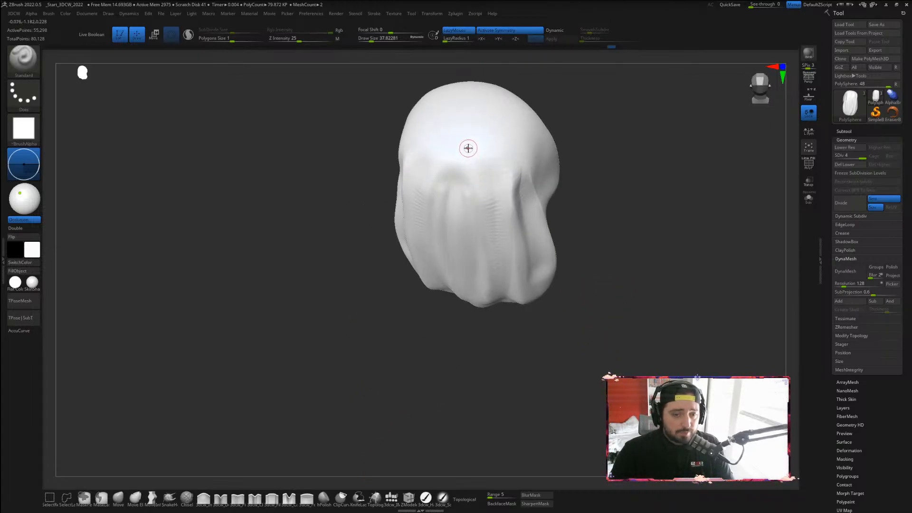
{"action": "left_click_drag", "start_coordinate": [472, 152], "coordinate": [482, 268]}
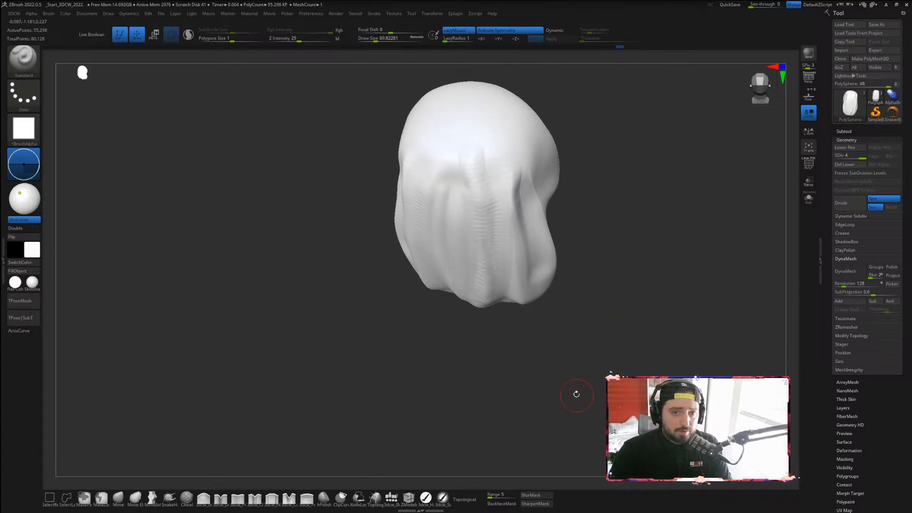
{"action": "key", "text": "shift"}
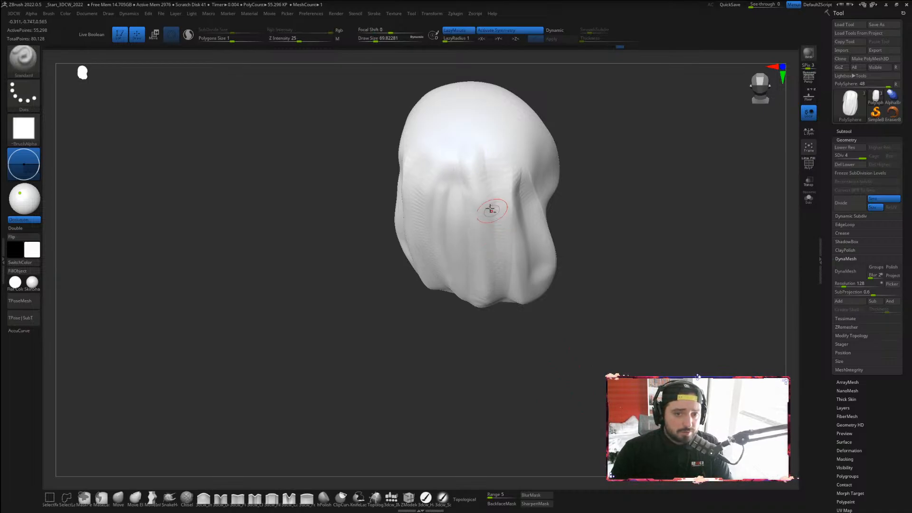
{"action": "mouse_move", "coordinate": [502, 346]}
{"action": "left_mouse_down"}
{"action": "mouse_move", "coordinate": [549, 373]}
{"action": "mouse_move", "coordinate": [477, 280]}
{"action": "left_mouse_up"}
{"action": "key", "text": "shift"}
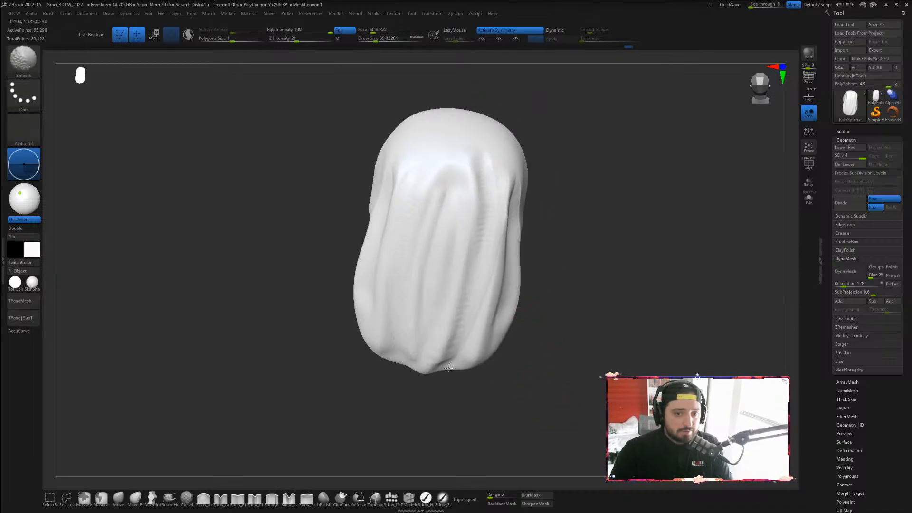
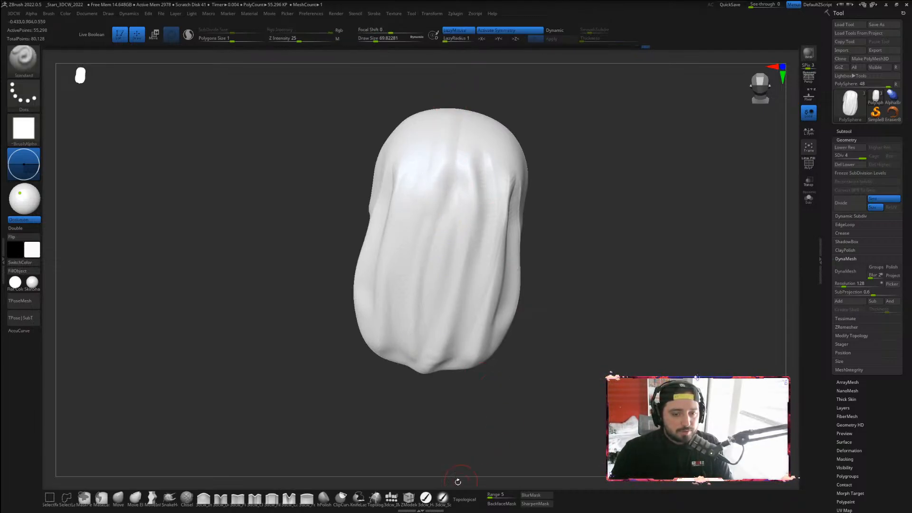
Switch to the Carve brush and divide the head mesh up to subdivision level 6
{"action": "left_click", "coordinate": [289, 500]}
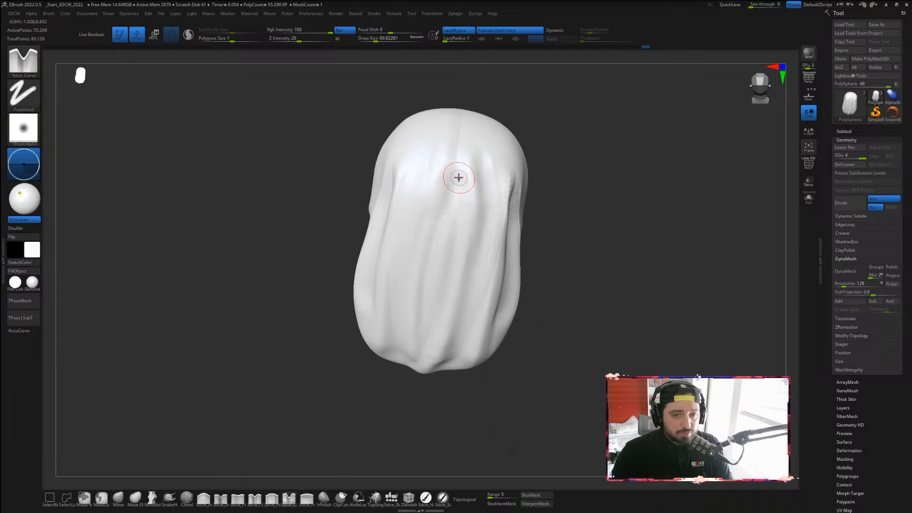
{"action": "left_click_drag", "start_coordinate": [463, 119], "coordinate": [405, 368]}
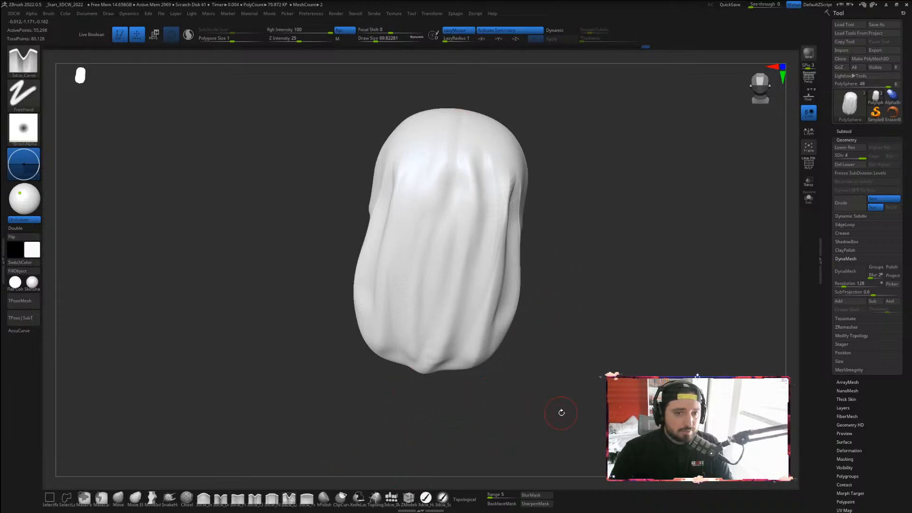
{"action": "left_click", "coordinate": [850, 203]}
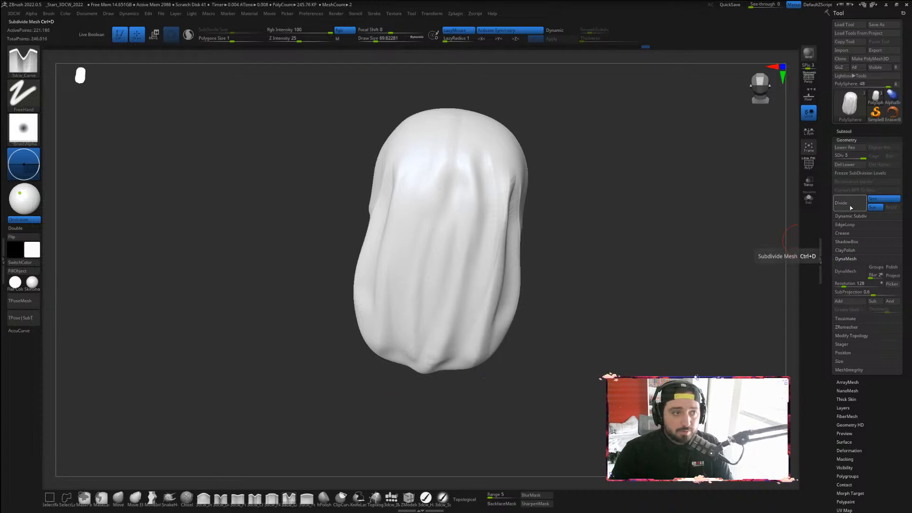
{"action": "left_click_drag", "start_coordinate": [667, 316], "coordinate": [538, 212]}
{"action": "left_click_drag", "start_coordinate": [483, 136], "coordinate": [524, 340]}
{"action": "key", "text": "ctrl+z"}
{"action": "left_click", "coordinate": [853, 208]}
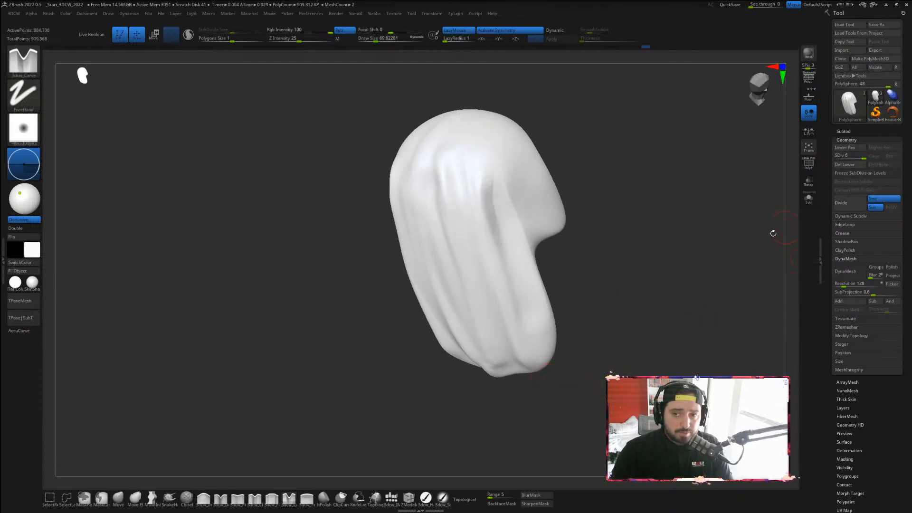
{"action": "left_click_drag", "start_coordinate": [655, 293], "coordinate": [663, 257], "text": "shift"}
{"action": "left_click_drag", "start_coordinate": [688, 294], "coordinate": [664, 292]}
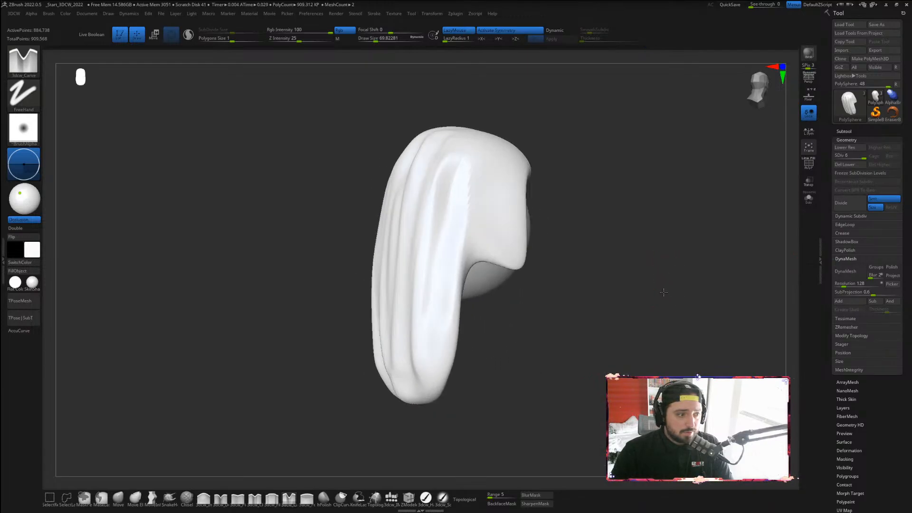
{"action": "left_click_drag", "start_coordinate": [672, 247], "coordinate": [626, 252], "text": "alt"}
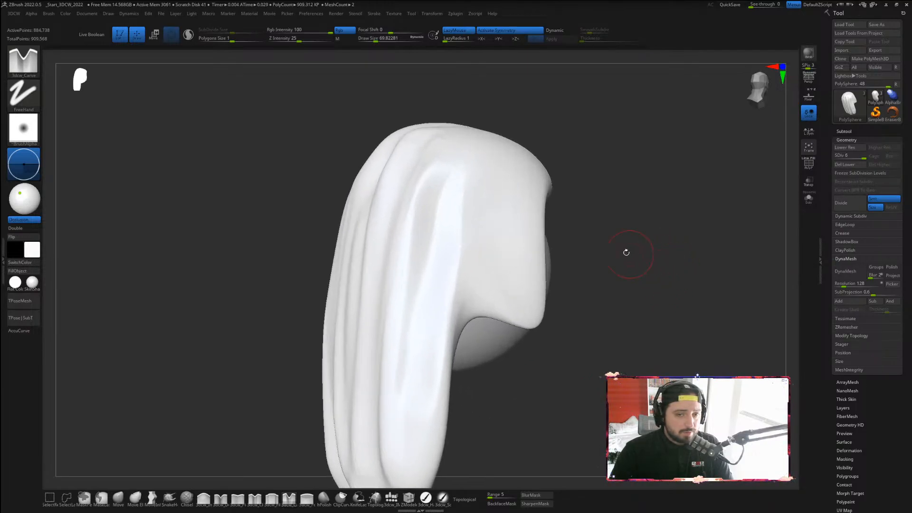
{"action": "left_click_drag", "start_coordinate": [495, 133], "coordinate": [475, 367]}
{"action": "left_click_drag", "start_coordinate": [633, 330], "coordinate": [626, 319], "text": "alt"}
{"action": "key", "text": "ctrl+z"}
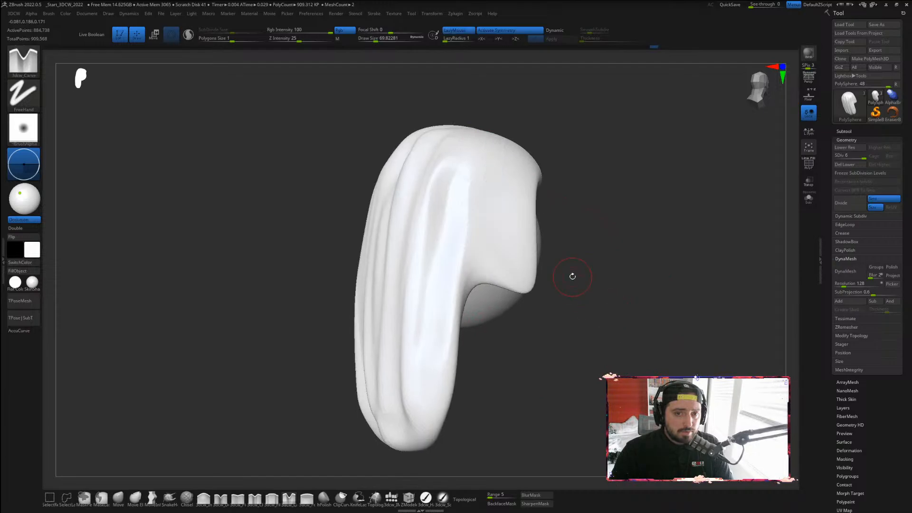
{"action": "left_click_drag", "start_coordinate": [572, 276], "coordinate": [546, 275]}
{"action": "left_click_drag", "start_coordinate": [477, 131], "coordinate": [474, 284]}
{"action": "key", "text": "ctrl+z"}
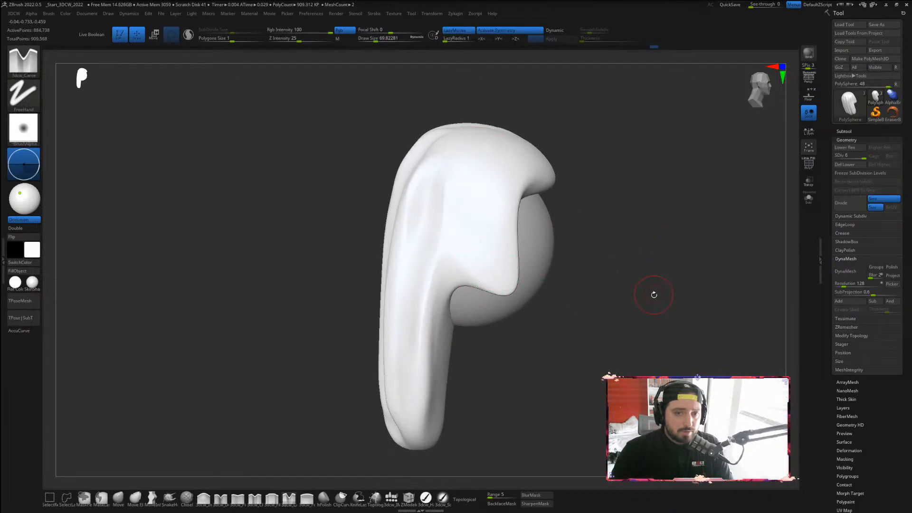
Carve two deep grooves down the side of the head behind the side lobe with a Draw Size of about 70
{"action": "left_click_drag", "start_coordinate": [651, 295], "coordinate": [617, 285]}
{"action": "left_click_drag", "start_coordinate": [476, 160], "coordinate": [447, 415]}
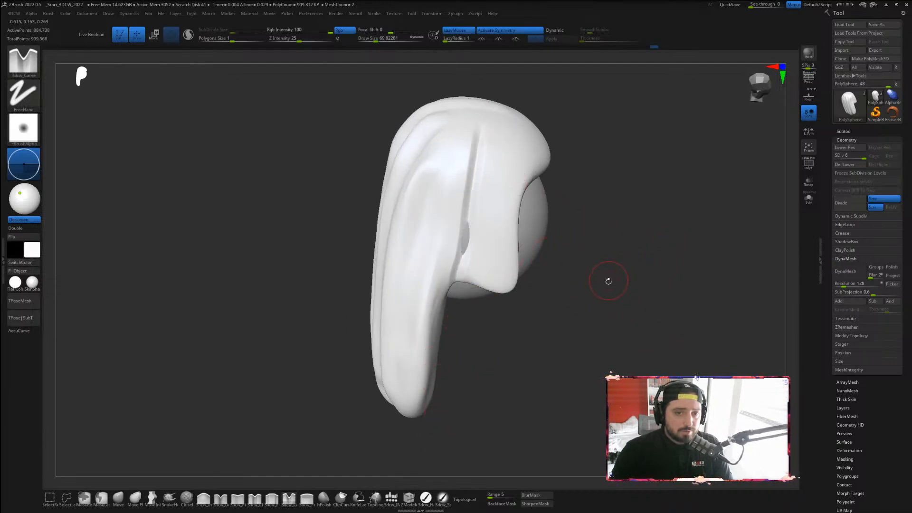
{"action": "left_click_drag", "start_coordinate": [662, 306], "coordinate": [670, 363]}
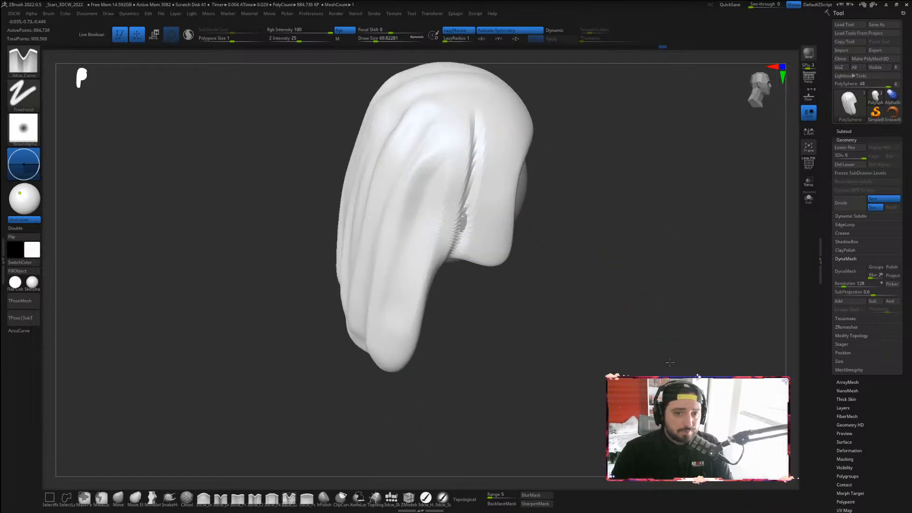
{"action": "key", "text": "ctrl+z"}
{"action": "mouse_move", "coordinate": [463, 120]}
{"action": "left_mouse_down"}
{"action": "mouse_move", "coordinate": [428, 173]}
{"action": "mouse_move", "coordinate": [388, 432]}
{"action": "left_mouse_up"}
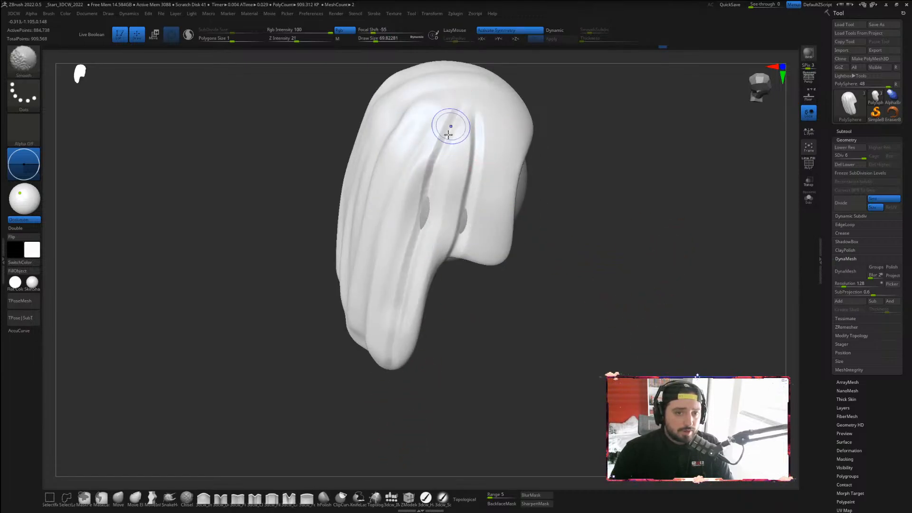
Carve a long curved groove from the crown to the lower edge of the back and smooth it
{"action": "right_click_drag", "start_coordinate": [453, 164], "coordinate": [497, 188]}
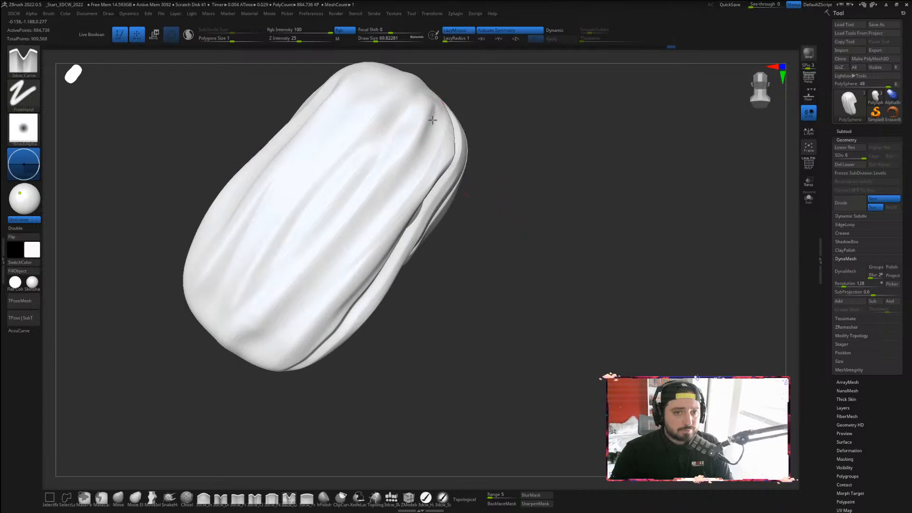
{"action": "mouse_move", "coordinate": [432, 119]}
{"action": "left_mouse_down"}
{"action": "mouse_move", "coordinate": [373, 216]}
{"action": "mouse_move", "coordinate": [212, 427]}
{"action": "left_mouse_up"}
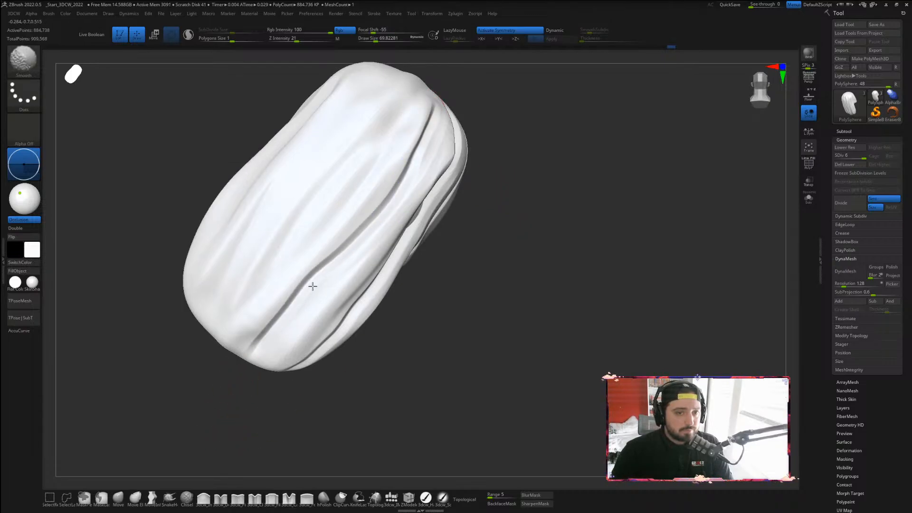
{"action": "right_click_drag", "start_coordinate": [444, 273], "coordinate": [395, 172]}
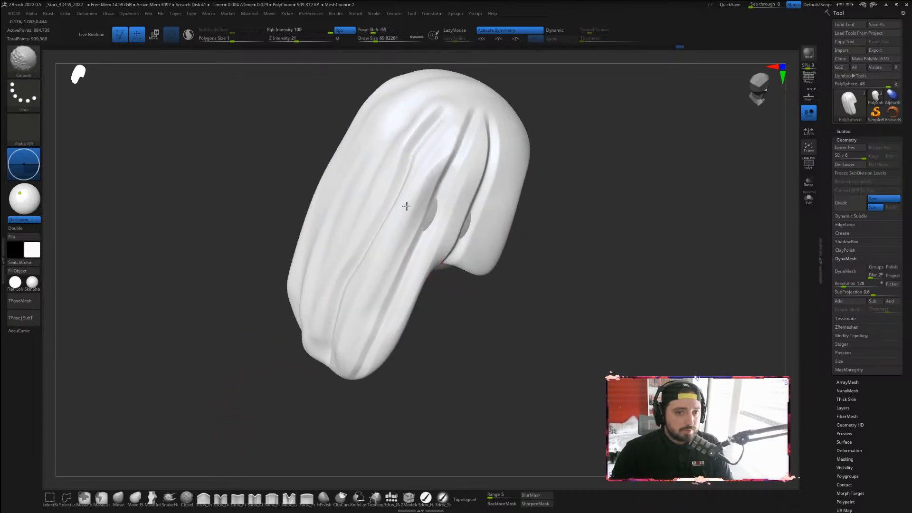
Carve grooves from the crown to the front edge of the overhanging brow and smooth them
{"action": "right_click_drag", "start_coordinate": [558, 132], "coordinate": [632, 158]}
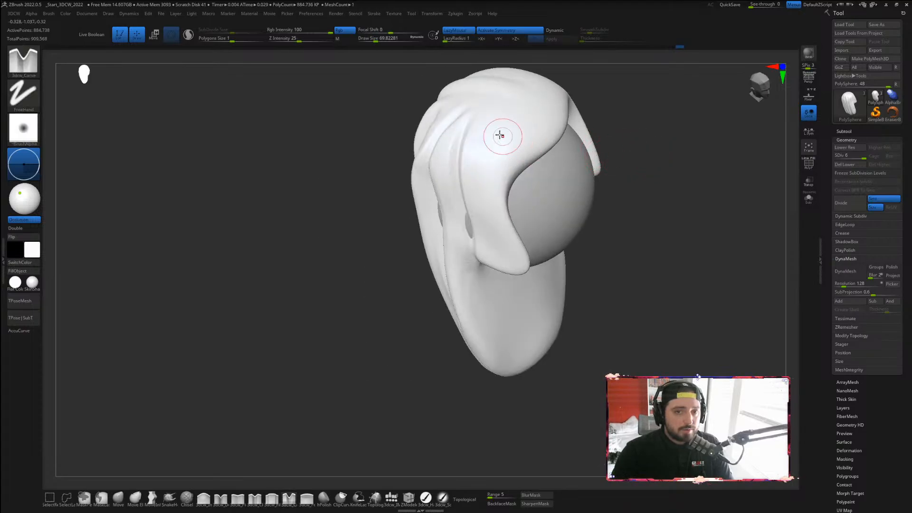
{"action": "right_click_drag", "start_coordinate": [686, 240], "coordinate": [666, 363]}
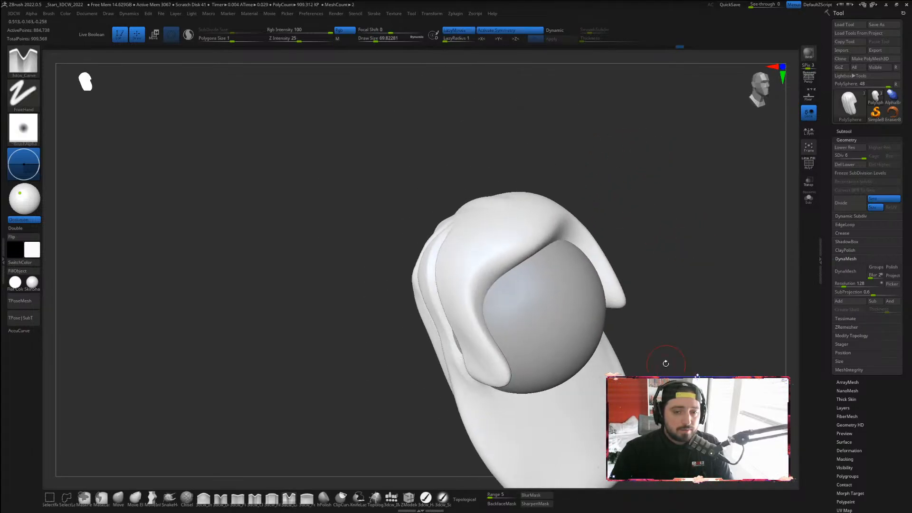
{"action": "right_click_drag", "start_coordinate": [682, 307], "coordinate": [578, 299]}
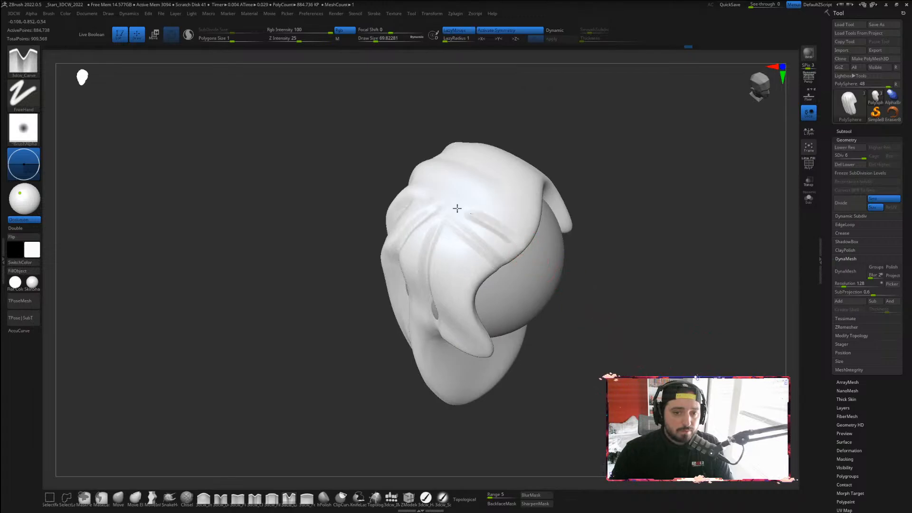
{"action": "key", "text": "shift"}
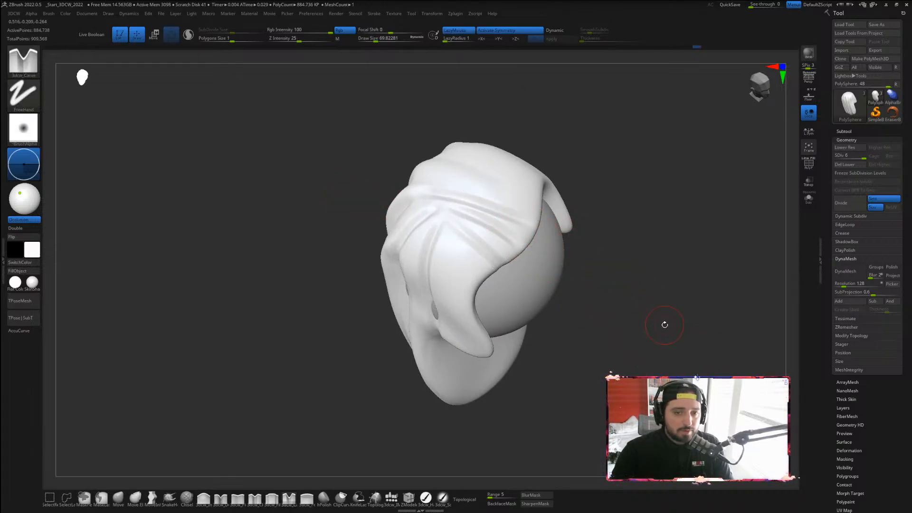
Carry the carved grooves across to the other half of the brow and soften them
{"action": "right_click_drag", "start_coordinate": [662, 322], "coordinate": [527, 242]}
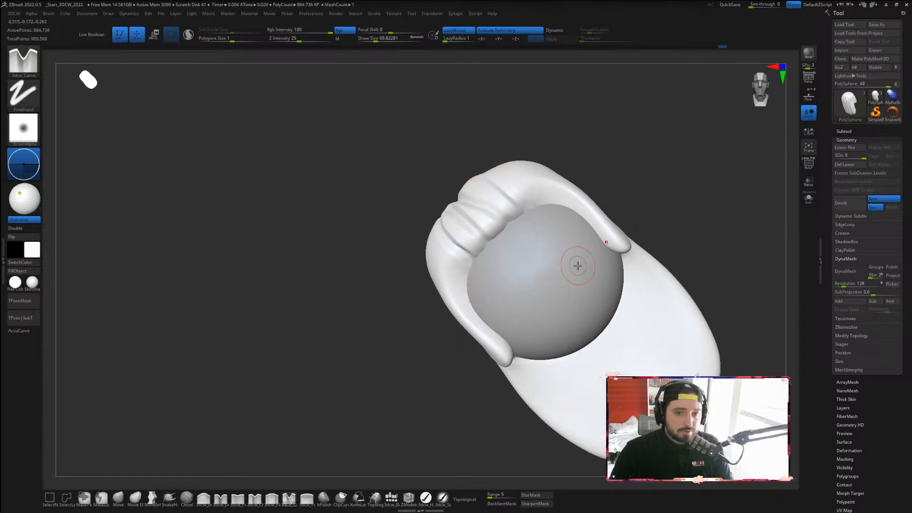
{"action": "right_click_drag", "start_coordinate": [480, 161], "coordinate": [537, 236]}
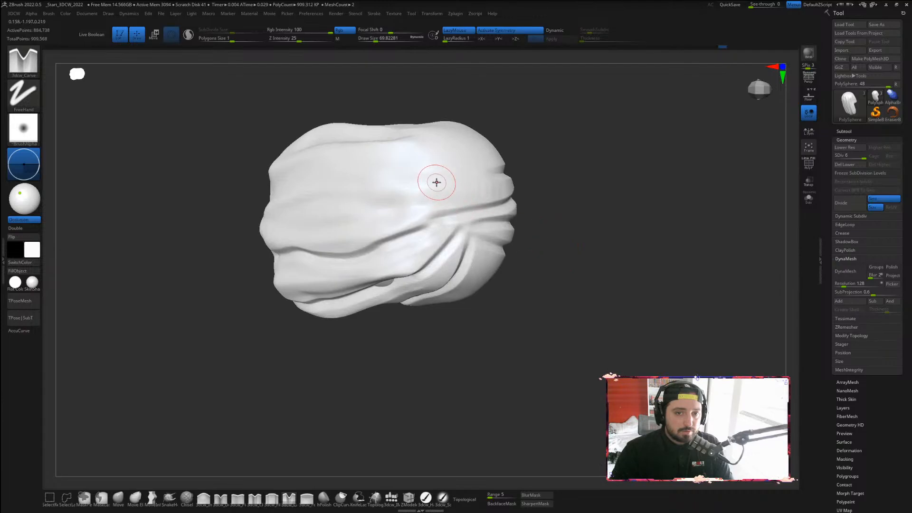
{"action": "right_click_drag", "start_coordinate": [611, 155], "coordinate": [604, 181]}
{"action": "key", "text": "shift"}
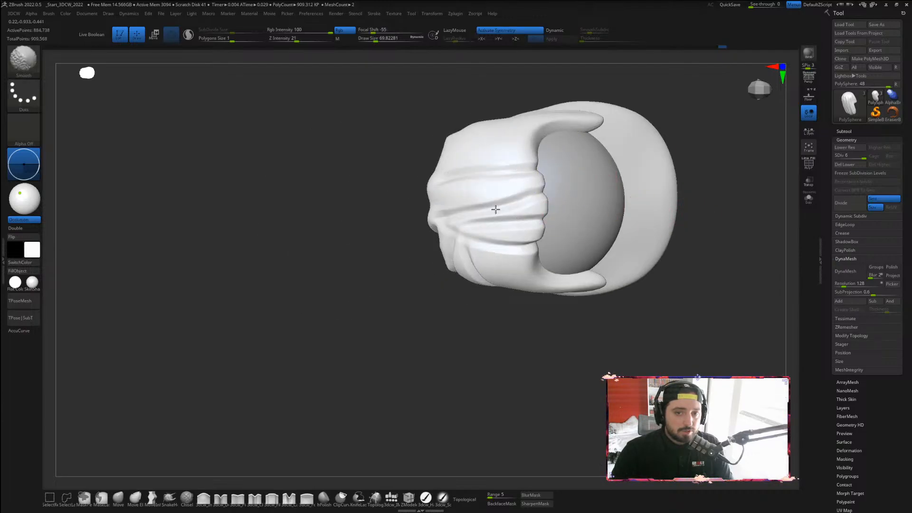
Carve two grooves down the side lobe toward its lower front corner and undo the last stroke
{"action": "mouse_move", "coordinate": [470, 232]}
{"action": "right_mouse_down"}
{"action": "mouse_move", "coordinate": [566, 319]}
{"action": "mouse_move", "coordinate": [484, 231]}
{"action": "right_mouse_up"}
{"action": "left_click_drag", "start_coordinate": [518, 249], "coordinate": [532, 326]}
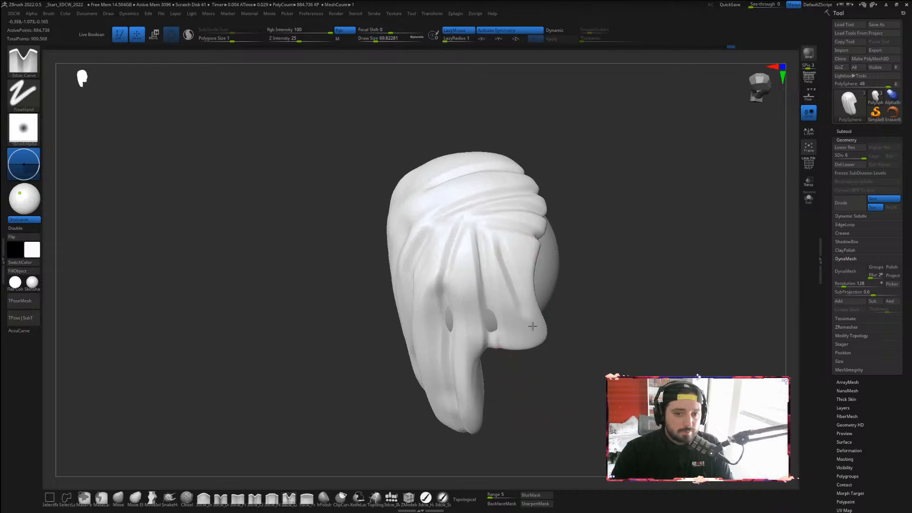
{"action": "left_click_drag", "start_coordinate": [511, 242], "coordinate": [533, 311]}
{"action": "right_click_drag", "start_coordinate": [698, 428], "coordinate": [639, 390]}
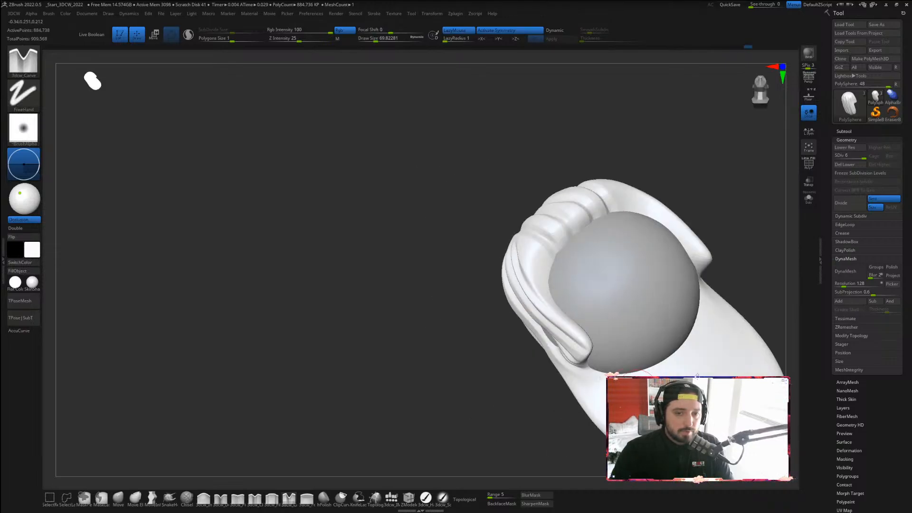
{"action": "mouse_move", "coordinate": [528, 405]}
{"action": "right_mouse_down"}
{"action": "mouse_move", "coordinate": [627, 301]}
{"action": "mouse_move", "coordinate": [562, 299]}
{"action": "right_mouse_up"}
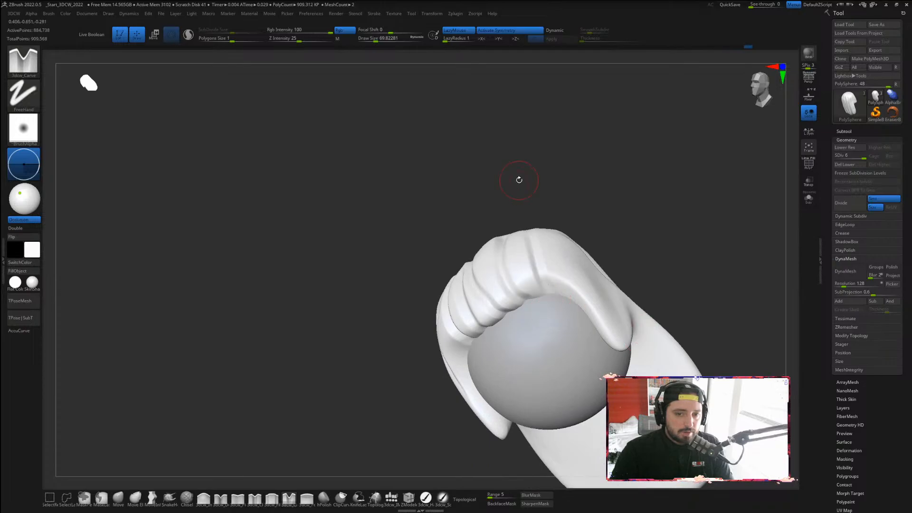
{"action": "right_click_drag", "start_coordinate": [624, 182], "coordinate": [560, 299]}
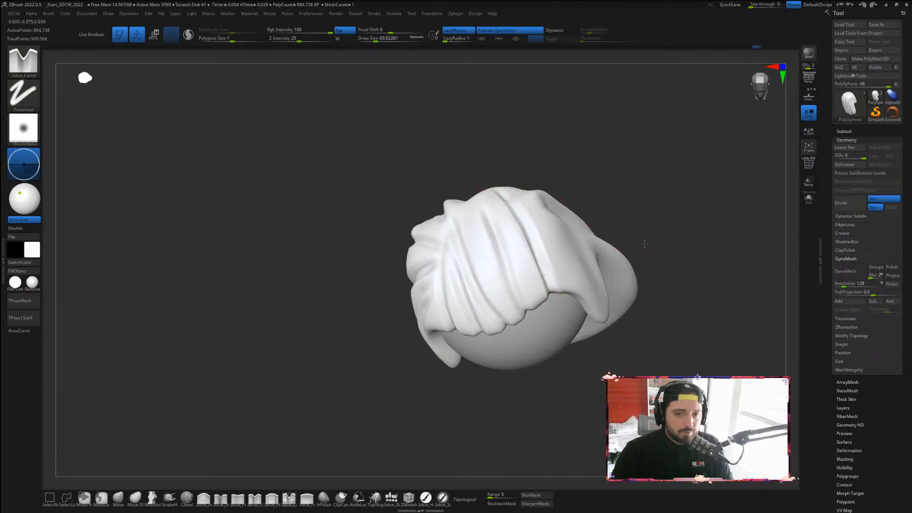
{"action": "right_click_drag", "start_coordinate": [644, 244], "coordinate": [615, 273]}
{"action": "key", "text": "ctrl+z"}
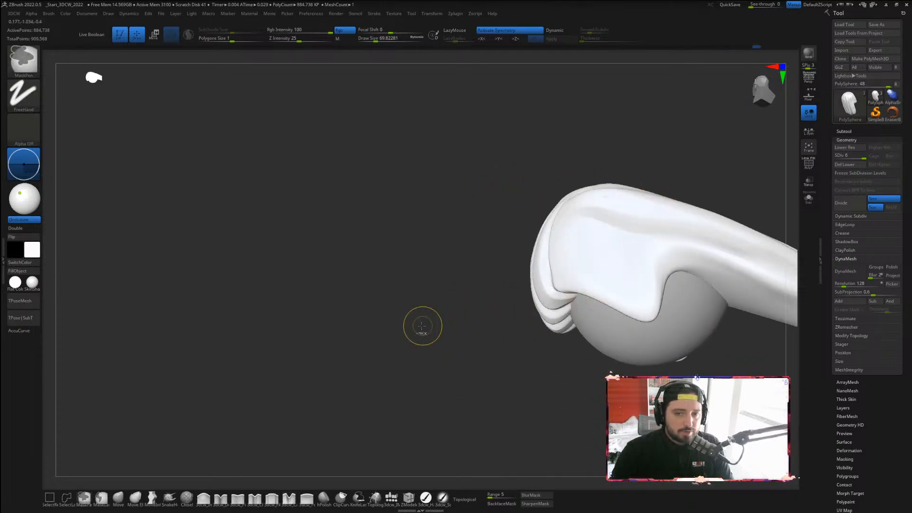
Try to carve grooves where the overhanging brow meets the opposite side lobe
{"action": "mouse_move", "coordinate": [421, 327]}
{"action": "right_mouse_down", "text": "alt"}
{"action": "mouse_move", "coordinate": [416, 374]}
{"action": "mouse_move", "coordinate": [471, 402]}
{"action": "right_mouse_up", "text": "alt"}
{"action": "mouse_move", "coordinate": [340, 366]}
{"action": "right_mouse_down"}
{"action": "mouse_move", "coordinate": [395, 355]}
{"action": "mouse_move", "coordinate": [600, 350]}
{"action": "mouse_move", "coordinate": [697, 281]}
{"action": "mouse_move", "coordinate": [666, 284]}
{"action": "right_mouse_up"}
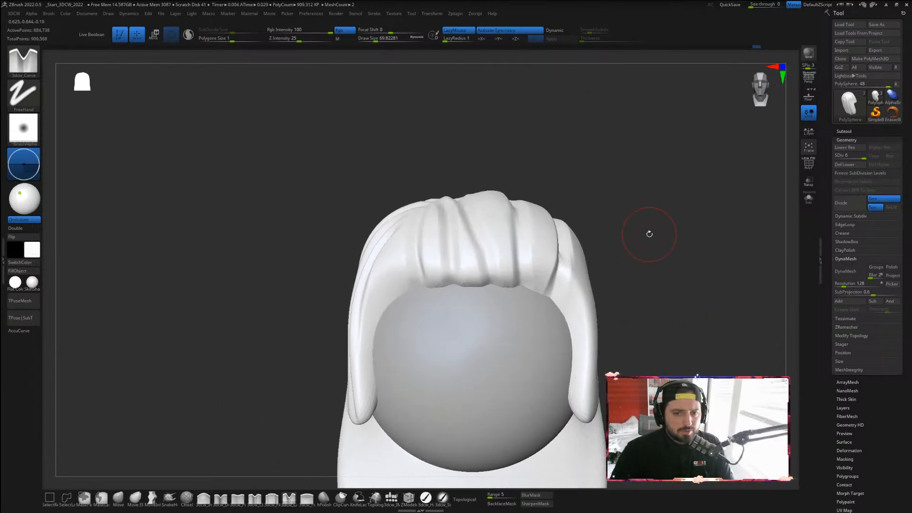
{"action": "right_click_drag", "start_coordinate": [649, 234], "coordinate": [694, 282], "text": "alt"}
{"action": "left_click_drag", "start_coordinate": [317, 266], "coordinate": [334, 186]}
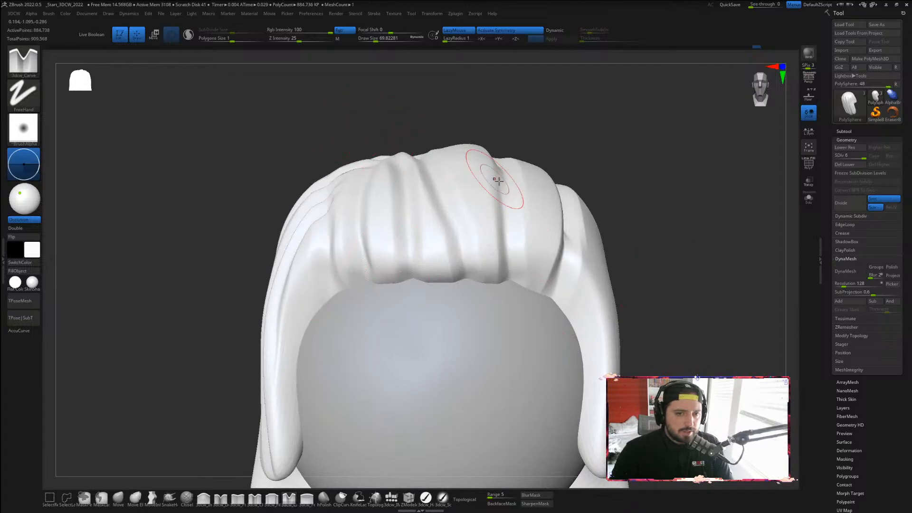
{"action": "left_click_drag", "start_coordinate": [575, 320], "coordinate": [595, 218]}
{"action": "left_click_drag", "start_coordinate": [702, 326], "coordinate": [687, 277], "text": "alt"}
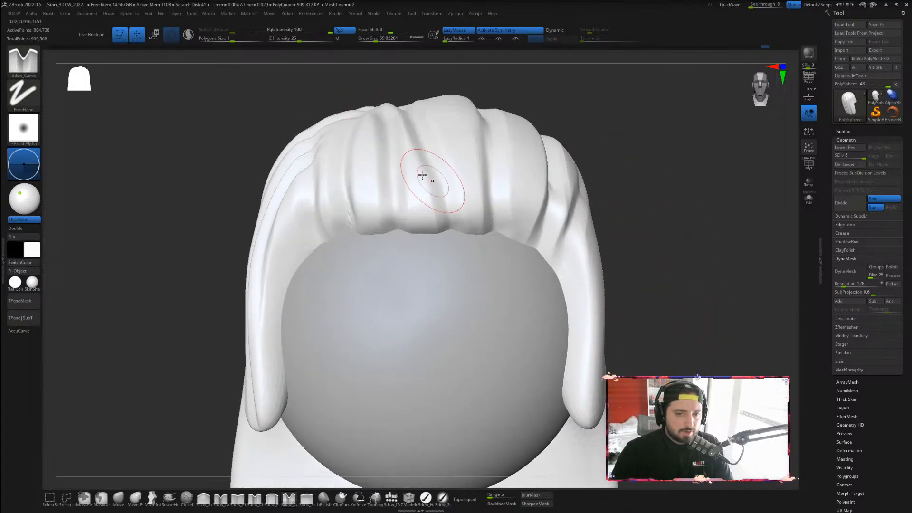
{"action": "mouse_move", "coordinate": [705, 234]}
{"action": "left_mouse_down", "text": "alt"}
{"action": "mouse_move", "coordinate": [639, 190]}
{"action": "mouse_move", "coordinate": [587, 200]}
{"action": "left_mouse_up", "text": "alt"}
{"action": "mouse_move", "coordinate": [337, 224]}
{"action": "left_mouse_down"}
{"action": "mouse_move", "coordinate": [404, 224]}
{"action": "mouse_move", "coordinate": [432, 195]}
{"action": "left_mouse_up"}
Try a groove across the opposite side lobe toward the back and undo the recent strokes
{"action": "left_click_drag", "start_coordinate": [746, 273], "coordinate": [682, 269]}
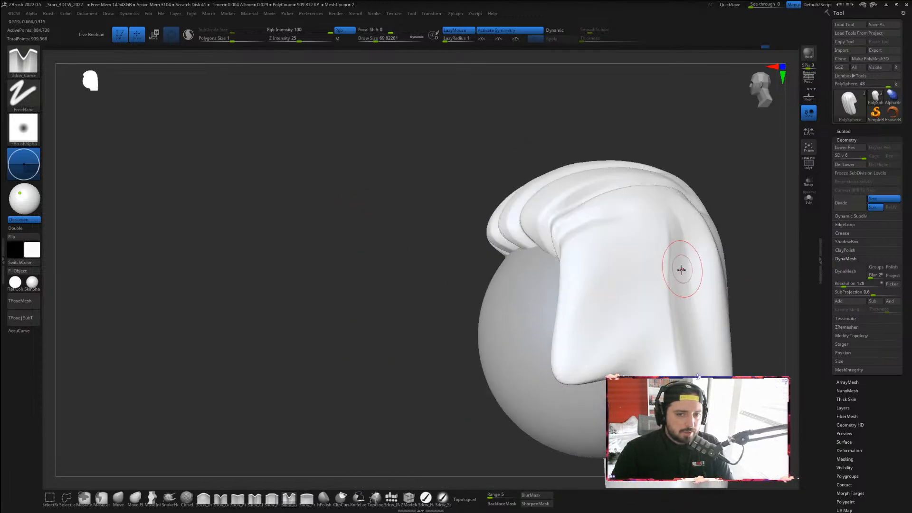
{"action": "left_click_drag", "start_coordinate": [568, 284], "coordinate": [684, 248]}
{"action": "key", "text": "ctrl+z"}
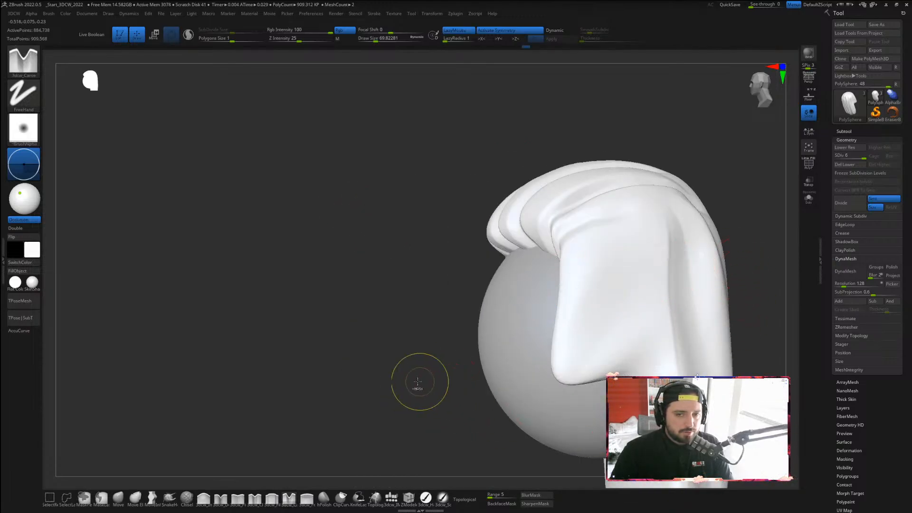
{"action": "key", "text": "ctrl+z"}
Examine the brow folds and the uncarved side lobe from the front and the side
{"action": "left_click_drag", "start_coordinate": [308, 372], "coordinate": [422, 373], "text": "alt"}
{"action": "left_click_drag", "start_coordinate": [308, 343], "coordinate": [353, 350], "text": "alt"}
{"action": "left_click_drag", "start_coordinate": [242, 347], "coordinate": [311, 343]}
{"action": "left_click_drag", "start_coordinate": [684, 302], "coordinate": [727, 299], "text": "alt"}
{"action": "key", "text": "f"}
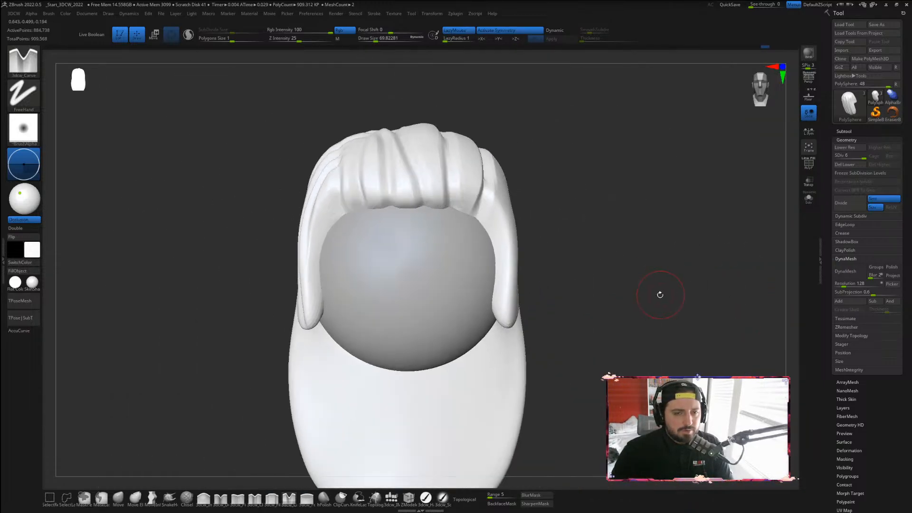
{"action": "left_click_drag", "start_coordinate": [657, 291], "coordinate": [525, 249]}
{"action": "left_click_drag", "start_coordinate": [717, 235], "coordinate": [593, 250]}
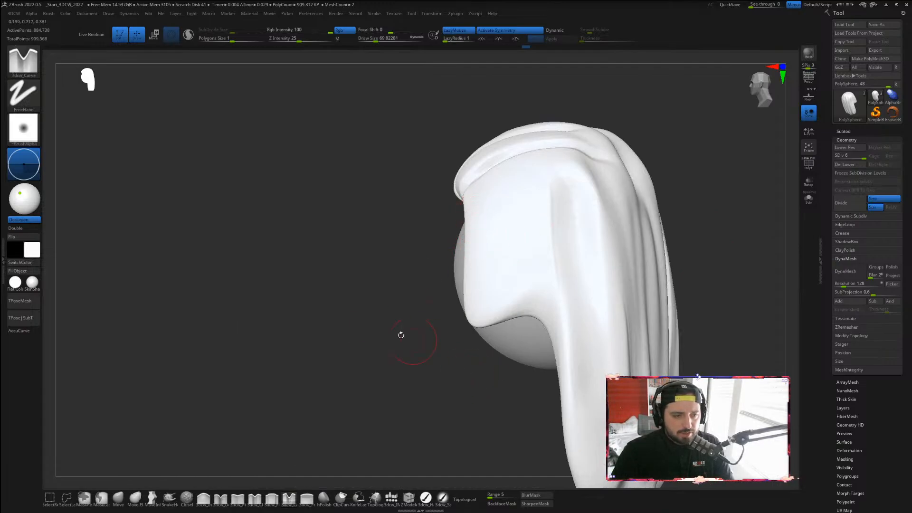
{"action": "left_click_drag", "start_coordinate": [401, 335], "coordinate": [349, 323]}
With the DamStandard brush, carve a groove across the top of the uncarved side lobe and down behind it
{"action": "key", "text": "b"}
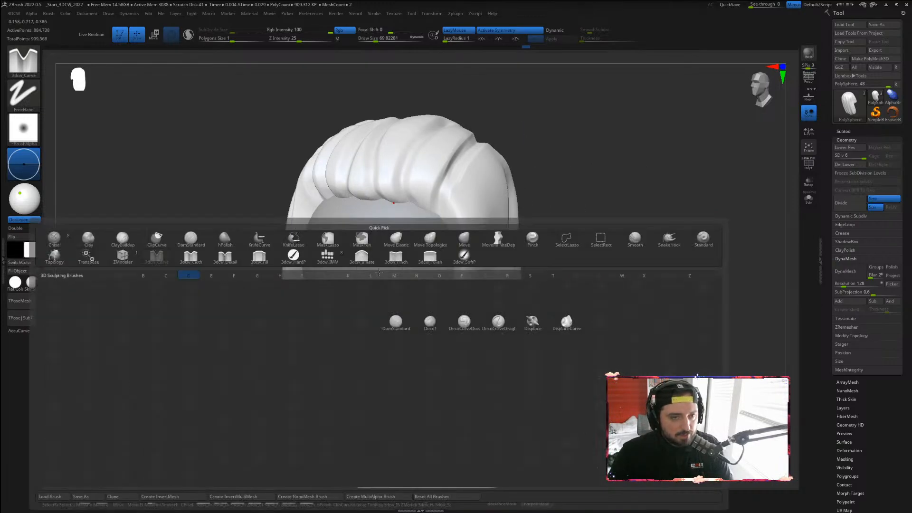
{"action": "key", "text": "d"}
{"action": "key", "text": "s"}
{"action": "left_click_drag", "start_coordinate": [611, 210], "coordinate": [470, 229]}
{"action": "mouse_move", "coordinate": [556, 191]}
{"action": "left_mouse_down"}
{"action": "mouse_move", "coordinate": [592, 312]}
{"action": "mouse_move", "coordinate": [600, 404]}
{"action": "left_mouse_up"}
{"action": "key", "text": "shift"}
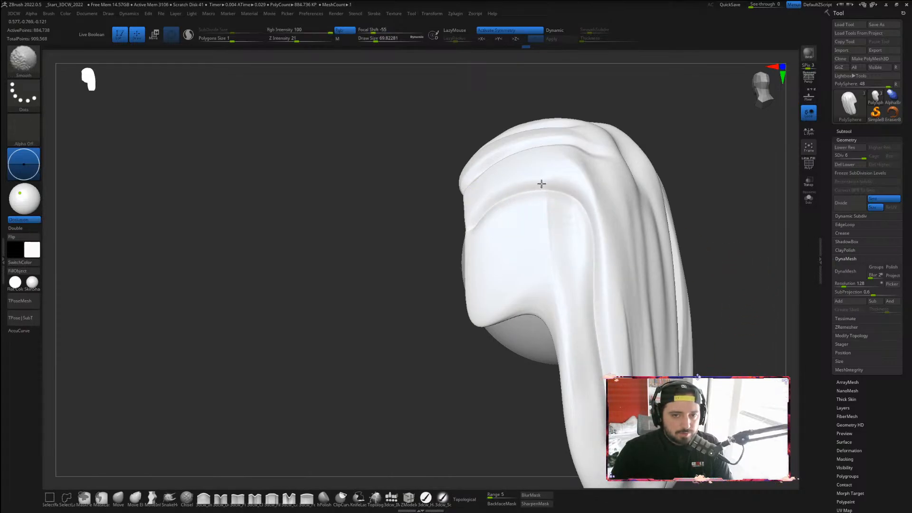
Carve a second groove above the side lobe from the brow edge toward the back, and undo the last stroke
{"action": "left_click_drag", "start_coordinate": [690, 160], "coordinate": [697, 186]}
{"action": "left_click_drag", "start_coordinate": [457, 183], "coordinate": [617, 134]}
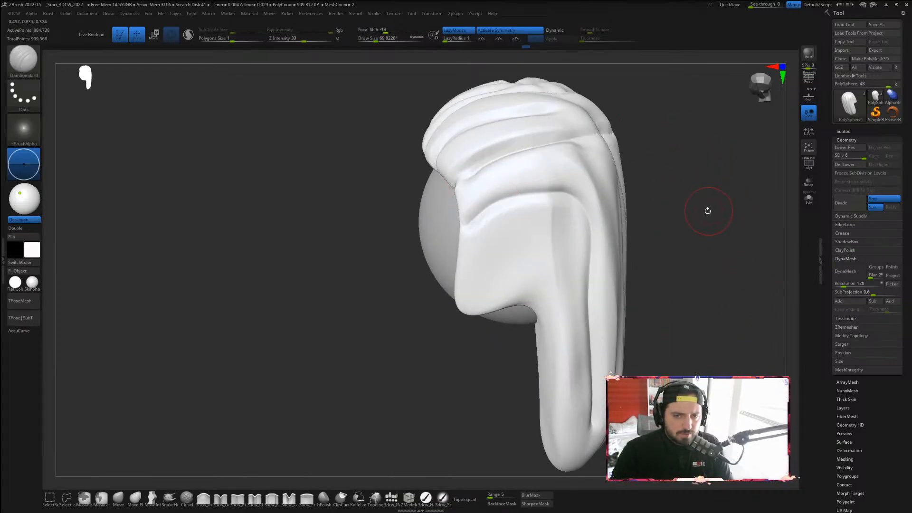
{"action": "left_click_drag", "start_coordinate": [708, 211], "coordinate": [692, 198]}
{"action": "mouse_move", "coordinate": [475, 169]}
{"action": "left_mouse_down", "text": "shift"}
{"action": "mouse_move", "coordinate": [577, 142]}
{"action": "mouse_move", "coordinate": [627, 158]}
{"action": "mouse_move", "coordinate": [654, 274]}
{"action": "left_mouse_up", "text": "shift"}
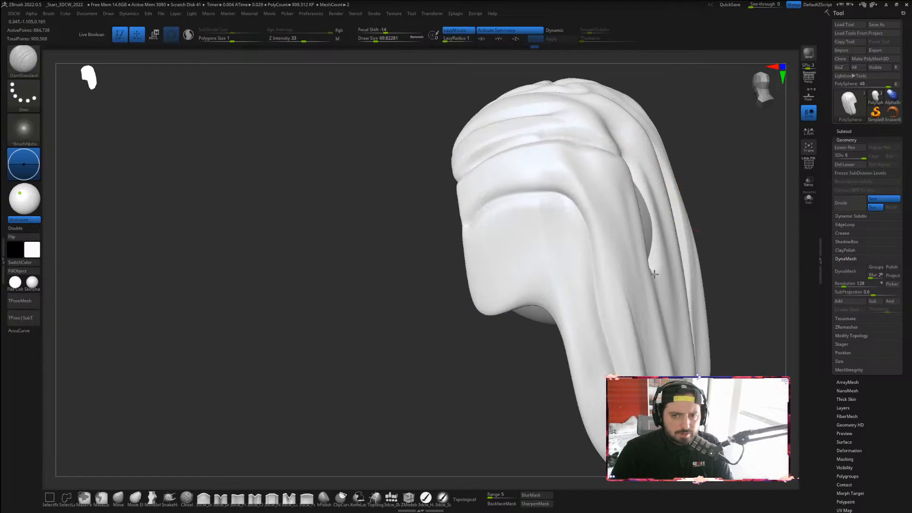
{"action": "key", "text": "ctrl+z"}
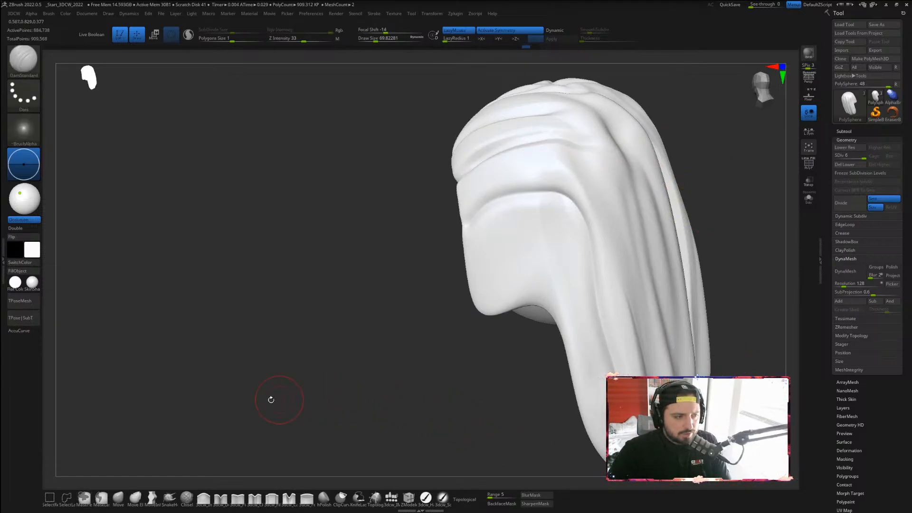
{"action": "left_click_drag", "start_coordinate": [271, 400], "coordinate": [341, 398], "text": "shift"}
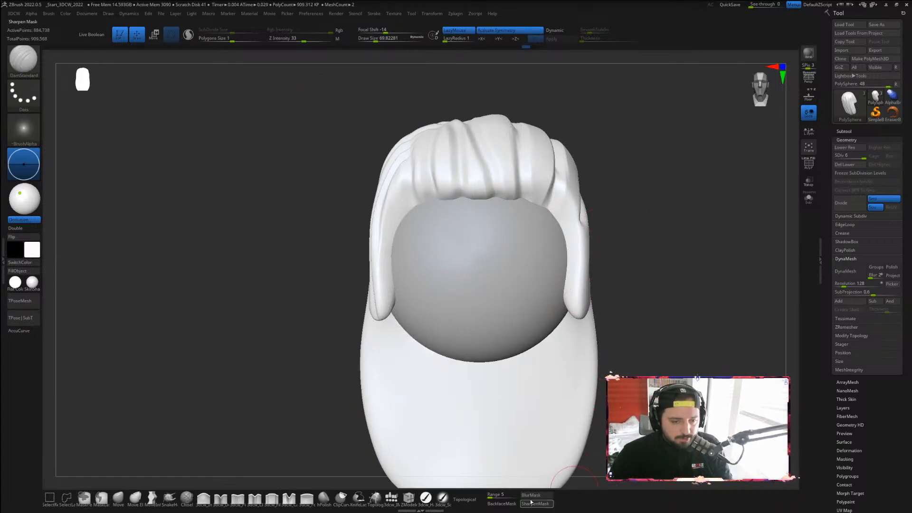
Hide the head subtool and select the PolySphere2 sphere
{"action": "left_click", "coordinate": [844, 131]}
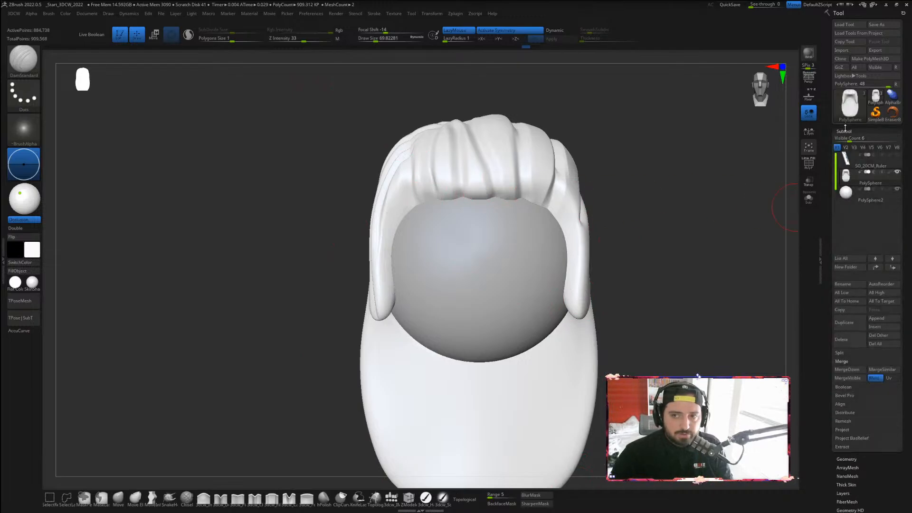
{"action": "left_click", "coordinate": [897, 172]}
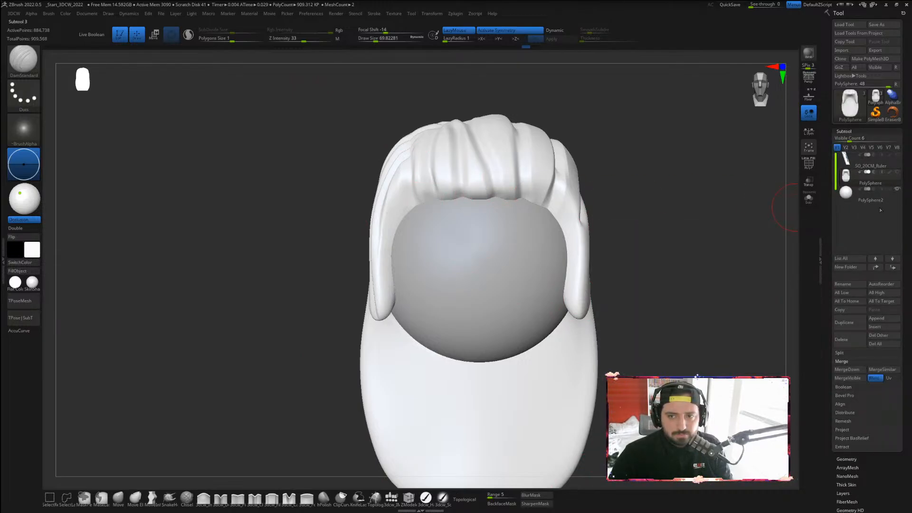
{"action": "left_click", "coordinate": [875, 195]}
{"action": "left_click_drag", "start_coordinate": [661, 233], "coordinate": [551, 254], "text": "alt"}
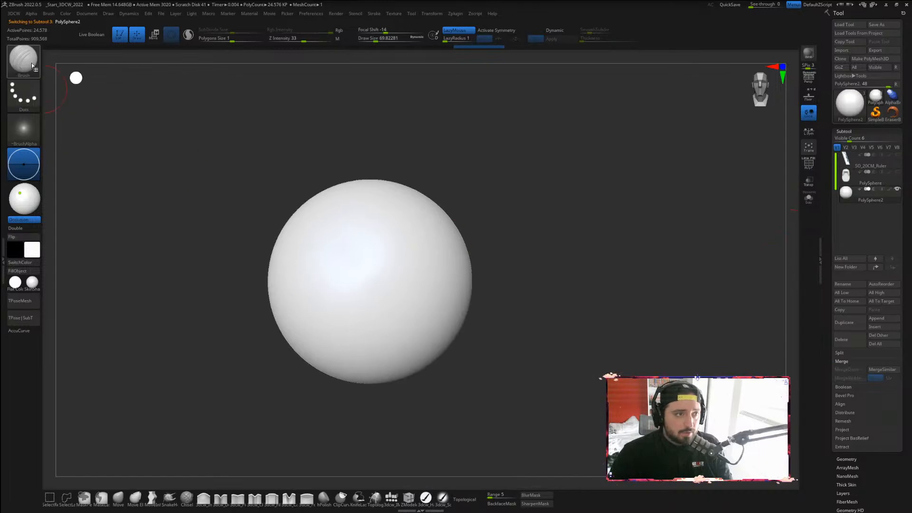
Choose the FB_squaretubes brush from the sculpting brushes
{"action": "key", "text": "b"}
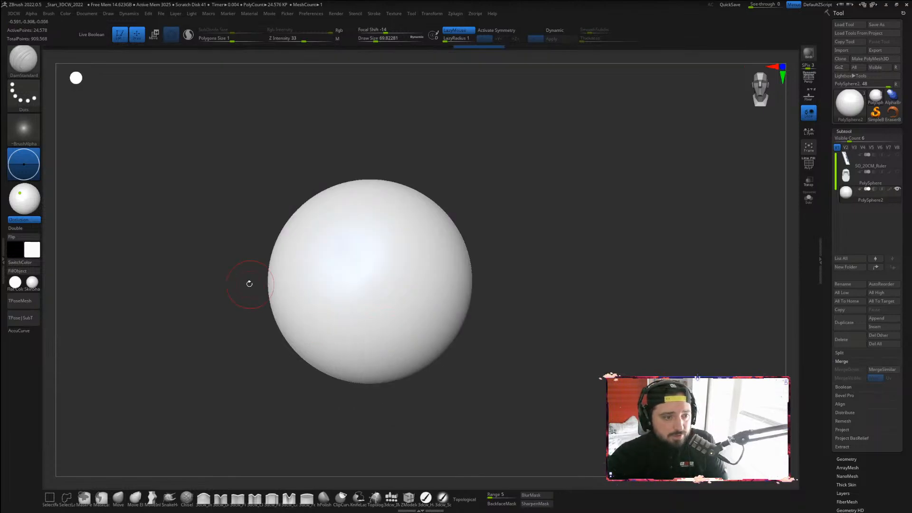
{"action": "left_click", "coordinate": [24, 59]}
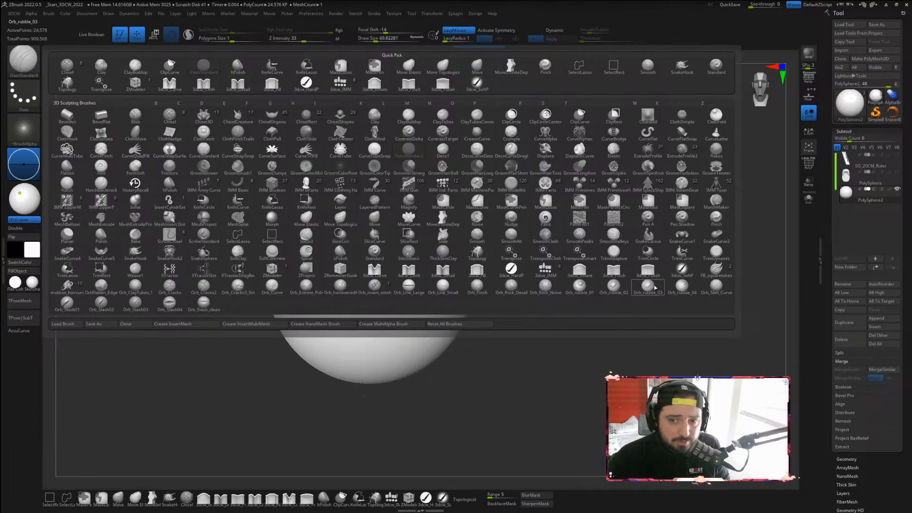
{"action": "left_click", "coordinate": [716, 269]}
Try to draw a curved square-tube strip on the sphere
{"action": "left_click_drag", "start_coordinate": [571, 240], "coordinate": [562, 238]}
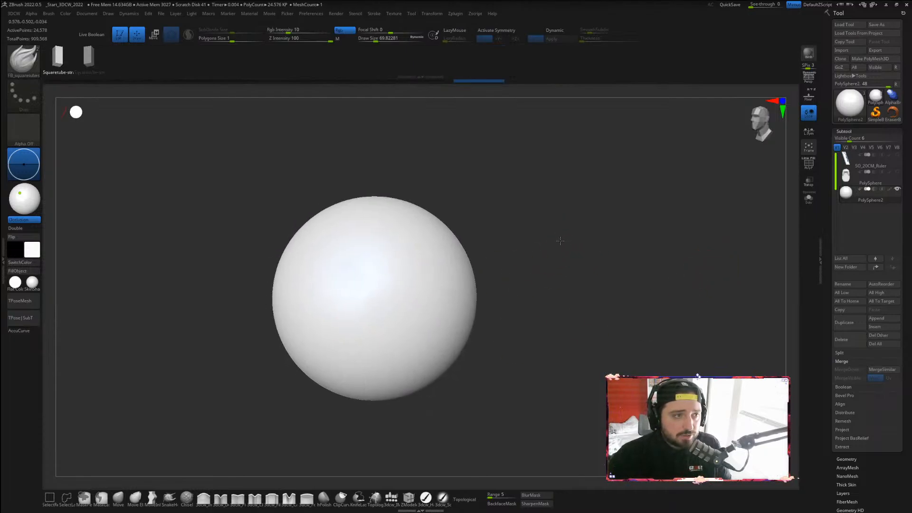
{"action": "left_click_drag", "start_coordinate": [554, 287], "coordinate": [354, 289]}
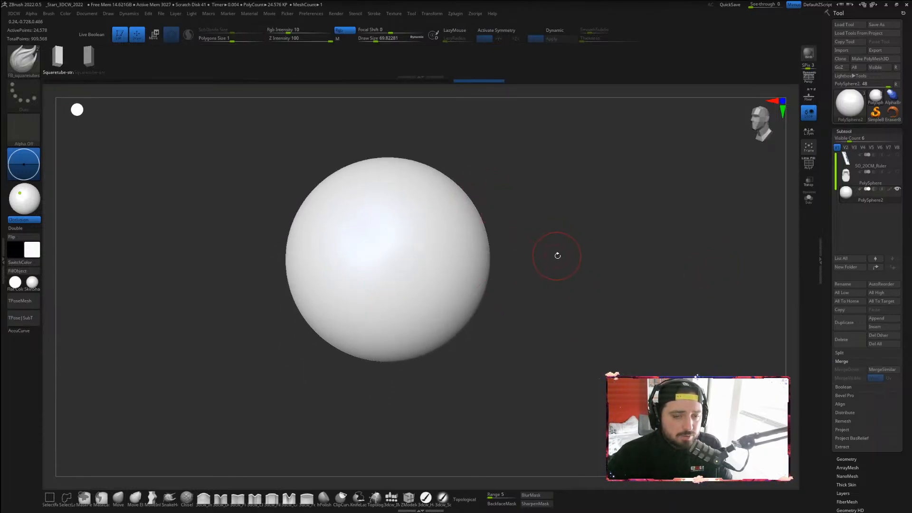
{"action": "mouse_move", "coordinate": [554, 255]}
{"action": "left_mouse_down"}
{"action": "mouse_move", "coordinate": [319, 305]}
{"action": "mouse_move", "coordinate": [295, 291]}
{"action": "mouse_move", "coordinate": [373, 214]}
{"action": "mouse_move", "coordinate": [392, 304]}
{"action": "left_mouse_up"}
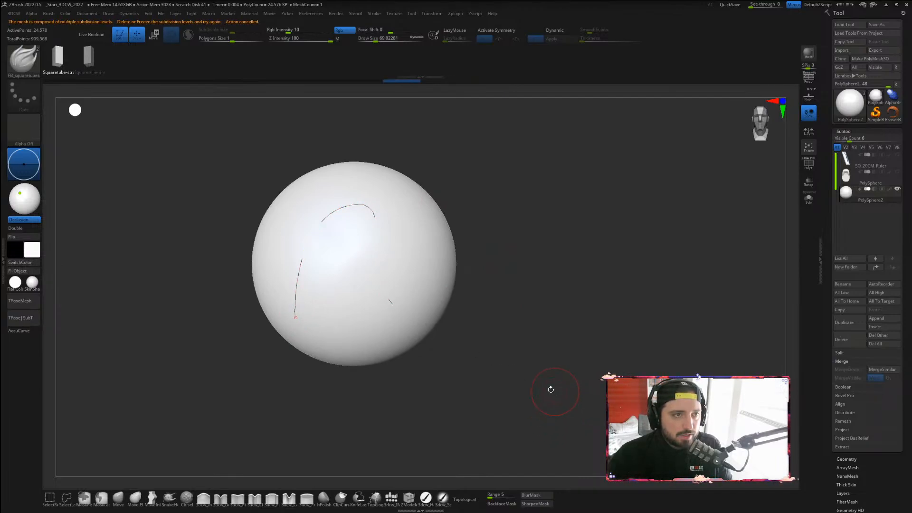
{"action": "left_click_drag", "start_coordinate": [551, 390], "coordinate": [520, 393], "text": "alt"}
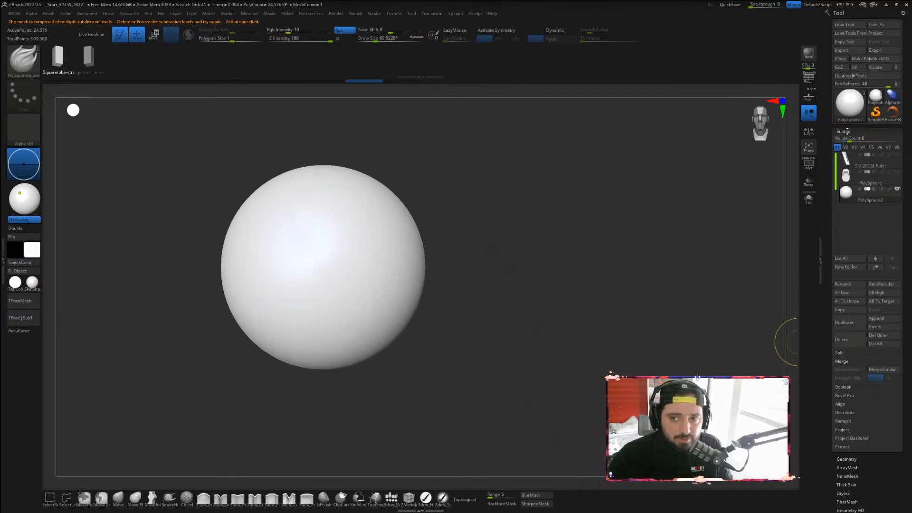
Delete the sphere's subdivision levels and test a square-tube stroke across it, then discard the stroke
{"action": "left_click", "coordinate": [845, 131]}
{"action": "left_click", "coordinate": [847, 140]}
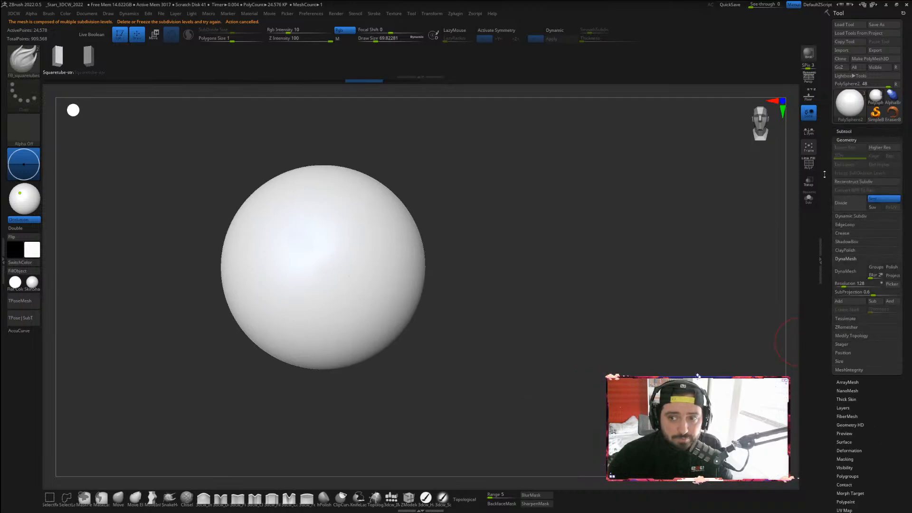
{"action": "left_click_drag", "start_coordinate": [651, 299], "coordinate": [632, 298]}
{"action": "mouse_move", "coordinate": [312, 326]}
{"action": "left_mouse_down"}
{"action": "mouse_move", "coordinate": [380, 287]}
{"action": "mouse_move", "coordinate": [412, 316]}
{"action": "left_mouse_up"}
{"action": "left_click", "coordinate": [590, 388], "text": "ctrl"}
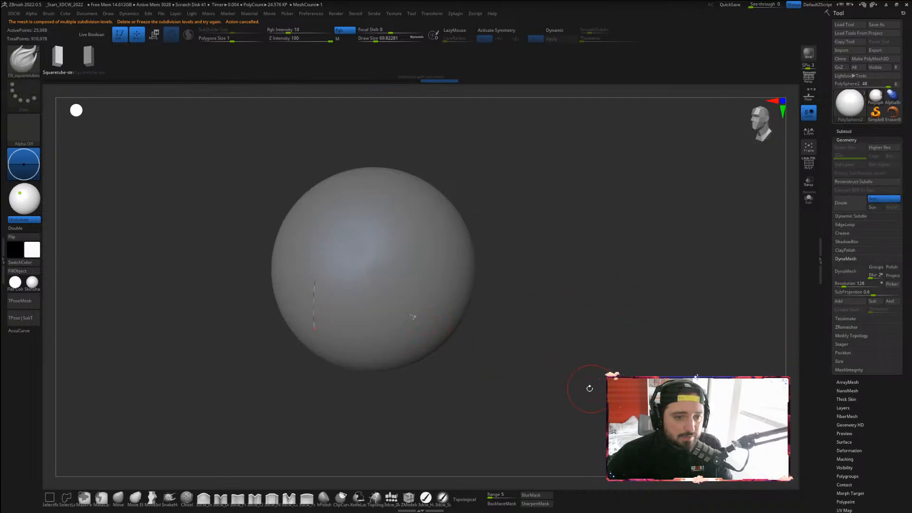
{"action": "left_click_drag", "start_coordinate": [590, 388], "coordinate": [527, 345], "text": "ctrl"}
{"action": "mouse_move", "coordinate": [539, 233]}
{"action": "left_mouse_down"}
{"action": "mouse_move", "coordinate": [475, 364]}
{"action": "mouse_move", "coordinate": [429, 310]}
{"action": "mouse_move", "coordinate": [342, 312]}
{"action": "mouse_move", "coordinate": [235, 399]}
{"action": "left_mouse_up"}
{"action": "left_click_drag", "start_coordinate": [522, 309], "coordinate": [594, 289], "text": "ctrl"}
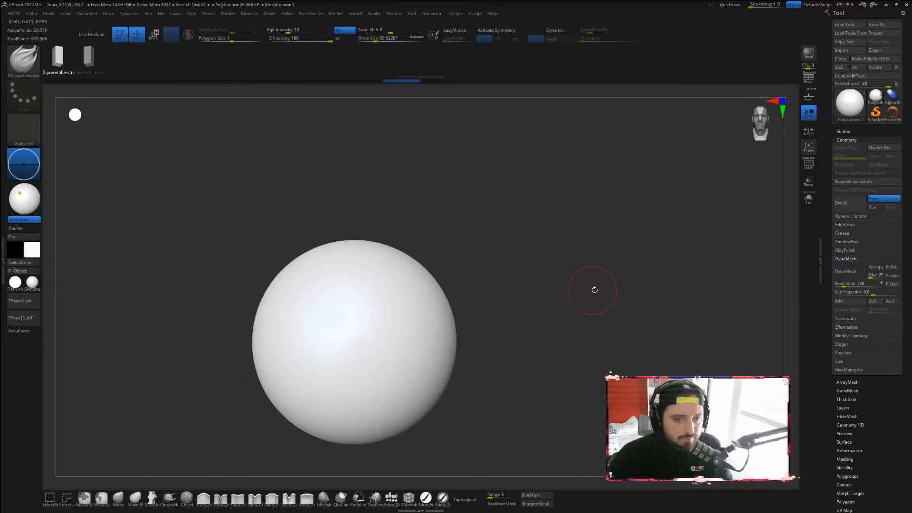
Turn on Snap in the stroke's curve settings so curves follow the surface
{"action": "left_click", "coordinate": [413, 16]}
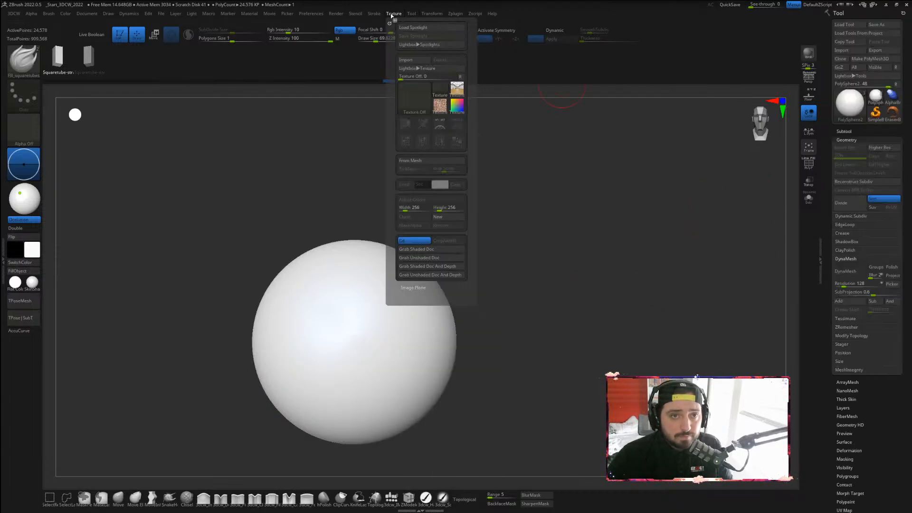
{"action": "mouse_move", "coordinate": [374, 15]}
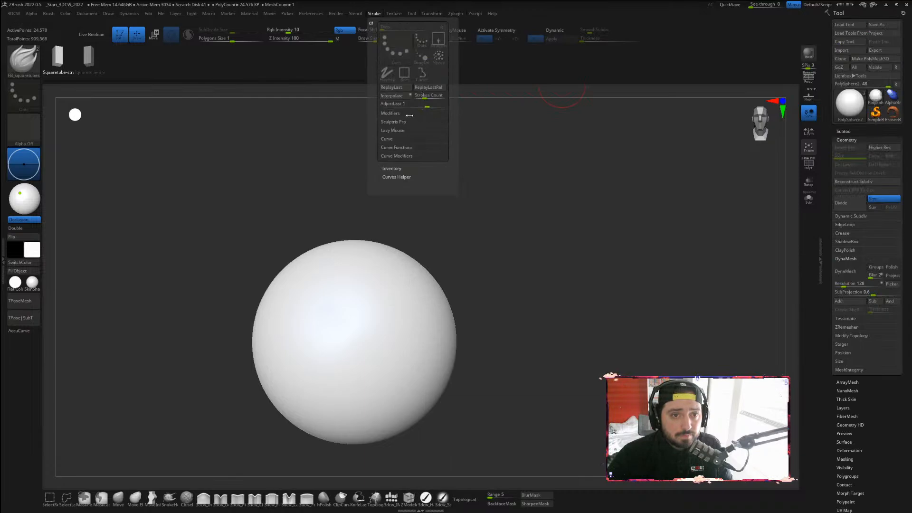
{"action": "left_click", "coordinate": [387, 138]}
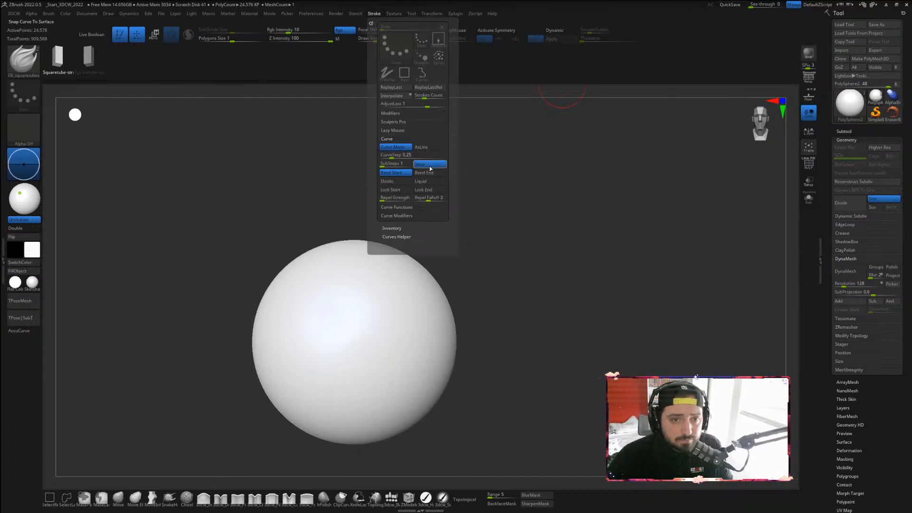
Test a curved strip on the sphere, undo it, and draw a long wavy strip from the sphere's front outward
{"action": "mouse_move", "coordinate": [404, 358]}
{"action": "left_mouse_down"}
{"action": "mouse_move", "coordinate": [412, 309]}
{"action": "mouse_move", "coordinate": [326, 359]}
{"action": "left_mouse_up"}
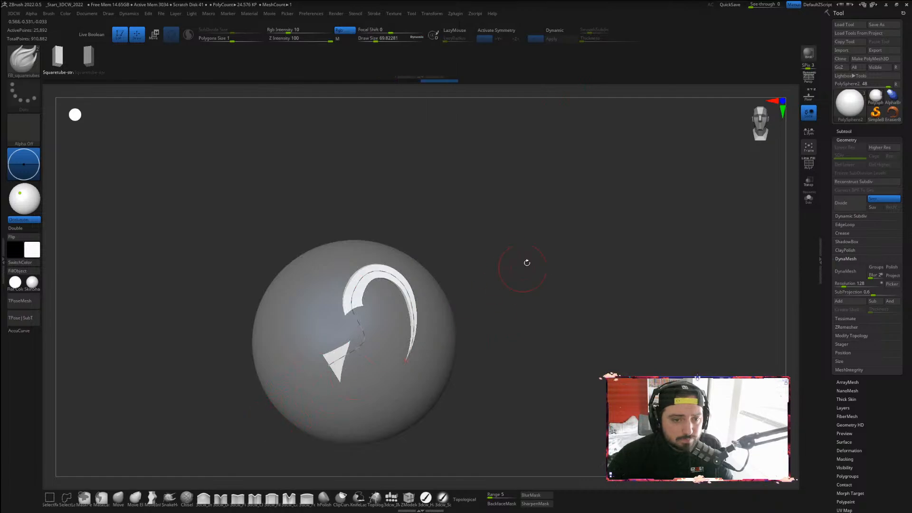
{"action": "left_click_drag", "start_coordinate": [526, 261], "coordinate": [537, 283]}
{"action": "key", "text": "ctrl+z"}
{"action": "mouse_move", "coordinate": [539, 325]}
{"action": "left_mouse_down"}
{"action": "mouse_move", "coordinate": [527, 240]}
{"action": "mouse_move", "coordinate": [507, 253]}
{"action": "mouse_move", "coordinate": [511, 228]}
{"action": "left_mouse_up"}
{"action": "mouse_move", "coordinate": [370, 333]}
{"action": "left_mouse_down"}
{"action": "mouse_move", "coordinate": [490, 304]}
{"action": "mouse_move", "coordinate": [611, 370]}
{"action": "left_mouse_up"}
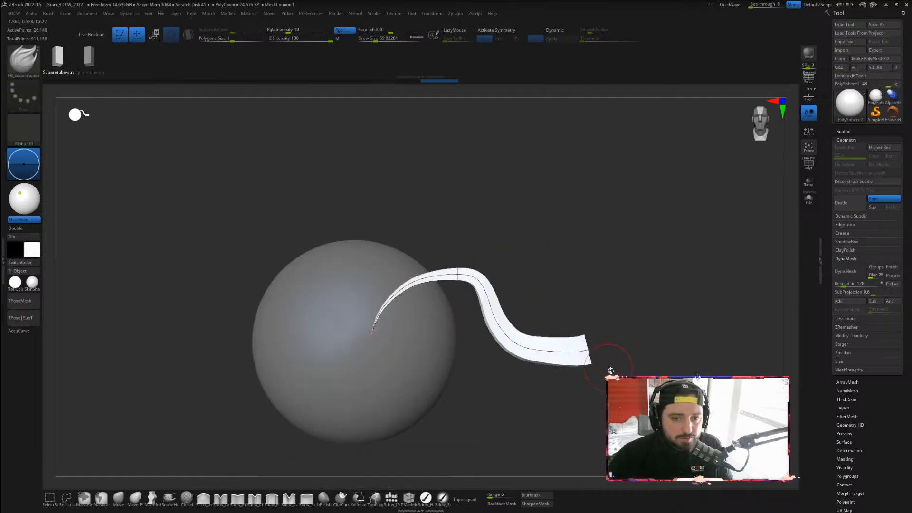
Replace the previous strip with a longer wavy square-tube strip running from the sphere's front outward, undoing the test edit of its start
{"action": "left_click_drag", "start_coordinate": [481, 383], "coordinate": [450, 412]}
{"action": "key", "text": "ctrl+z"}
{"action": "left_click_drag", "start_coordinate": [399, 330], "coordinate": [481, 267]}
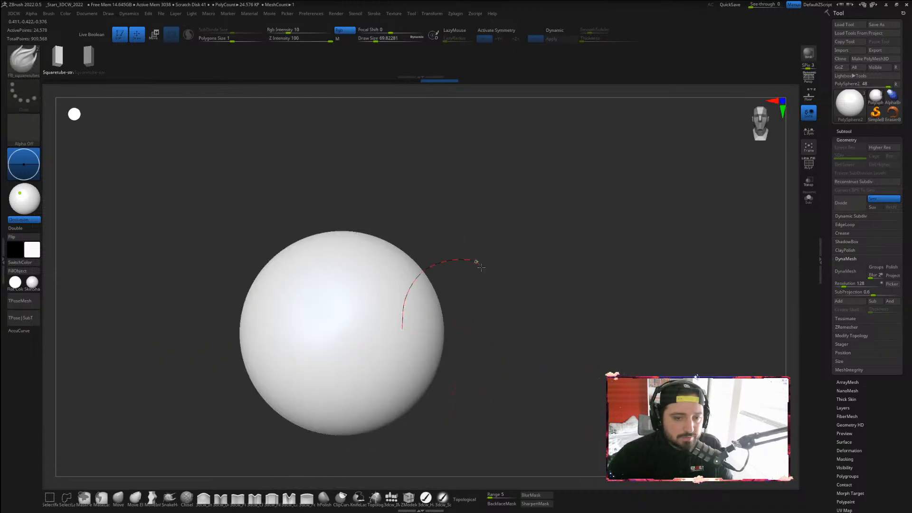
{"action": "left_click_drag", "start_coordinate": [618, 296], "coordinate": [656, 297]}
{"action": "mouse_move", "coordinate": [542, 373]}
{"action": "left_mouse_down"}
{"action": "mouse_move", "coordinate": [571, 413]}
{"action": "mouse_move", "coordinate": [613, 419]}
{"action": "mouse_move", "coordinate": [589, 404]}
{"action": "mouse_move", "coordinate": [597, 393]}
{"action": "mouse_move", "coordinate": [587, 418]}
{"action": "mouse_move", "coordinate": [515, 403]}
{"action": "left_mouse_up"}
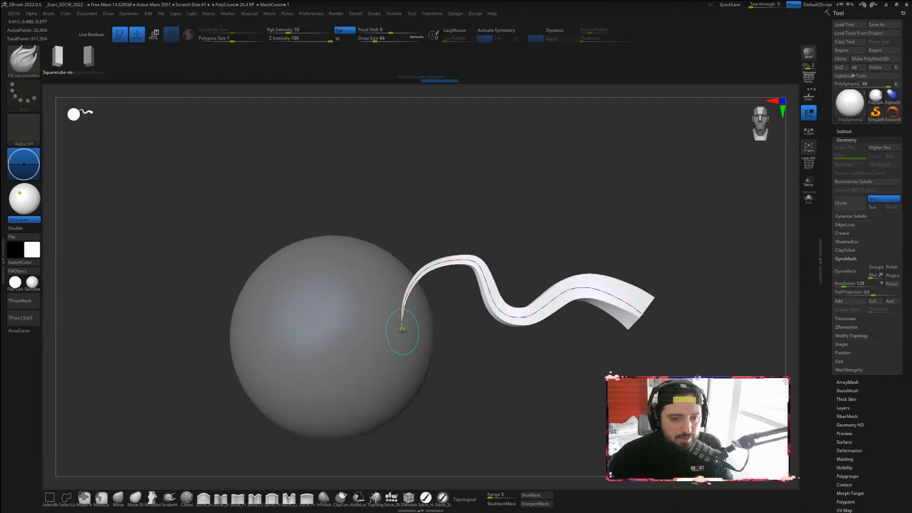
{"action": "left_click_drag", "start_coordinate": [403, 333], "coordinate": [265, 322]}
{"action": "key", "text": "ctrl+z"}
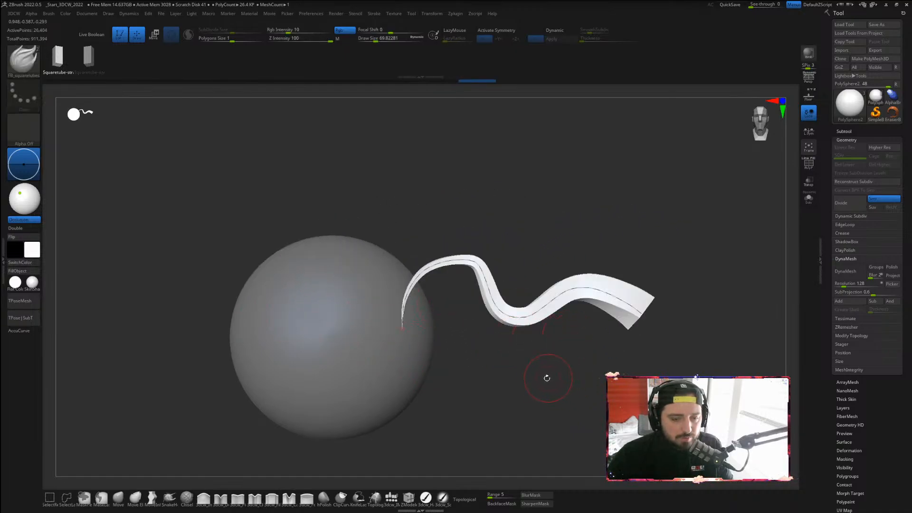
Move and rotate the wavy strip away from its curve to the opposite side of the sphere
{"action": "key", "text": "w"}
{"action": "left_click_drag", "start_coordinate": [675, 318], "coordinate": [452, 345]}
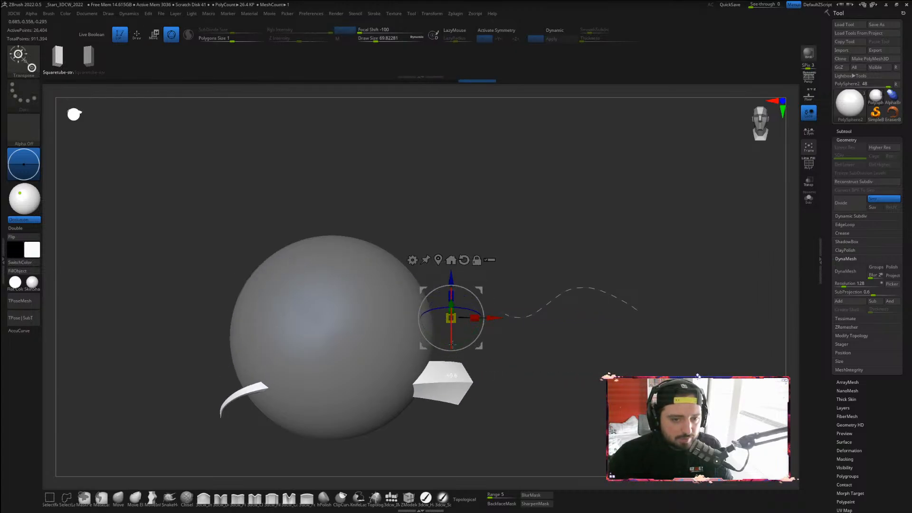
{"action": "left_click_drag", "start_coordinate": [494, 318], "coordinate": [388, 318]}
{"action": "left_click_drag", "start_coordinate": [344, 275], "coordinate": [332, 206]}
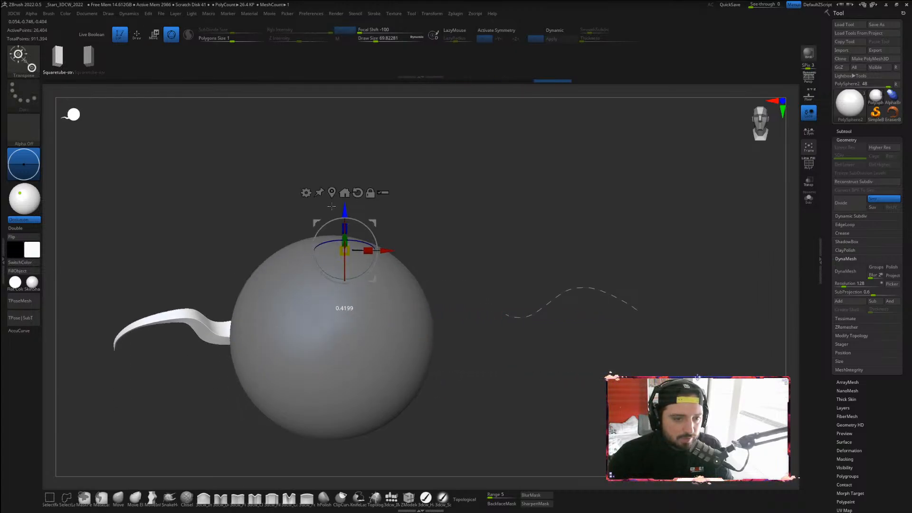
{"action": "left_click_drag", "start_coordinate": [333, 275], "coordinate": [388, 275]}
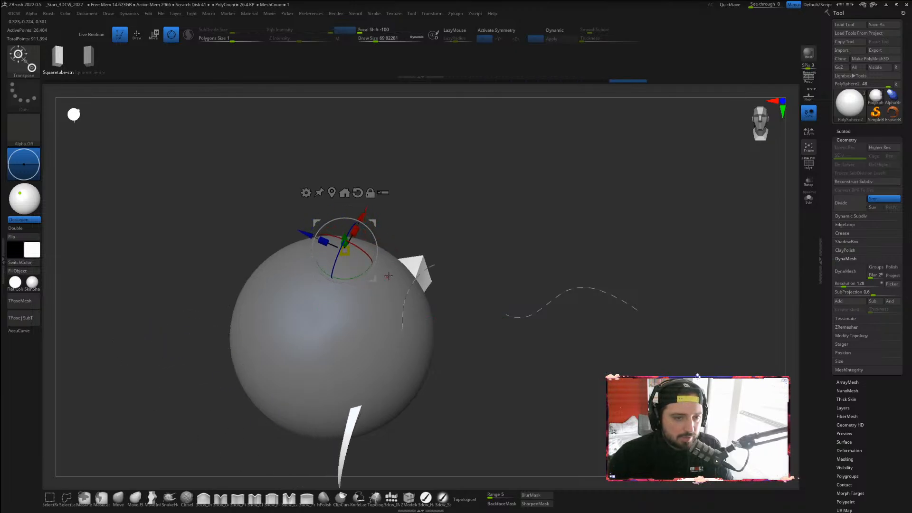
{"action": "left_click_drag", "start_coordinate": [344, 250], "coordinate": [174, 175]}
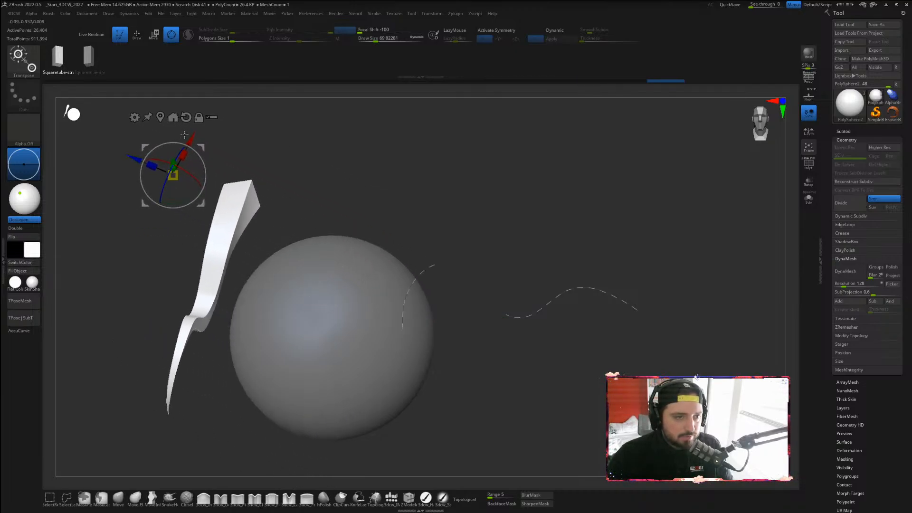
Adjust the detached strip's position and tilt so it stands upright beside the sphere, then return to draw mode
{"action": "left_click_drag", "start_coordinate": [191, 139], "coordinate": [166, 186]}
{"action": "left_click_drag", "start_coordinate": [110, 205], "coordinate": [166, 230]}
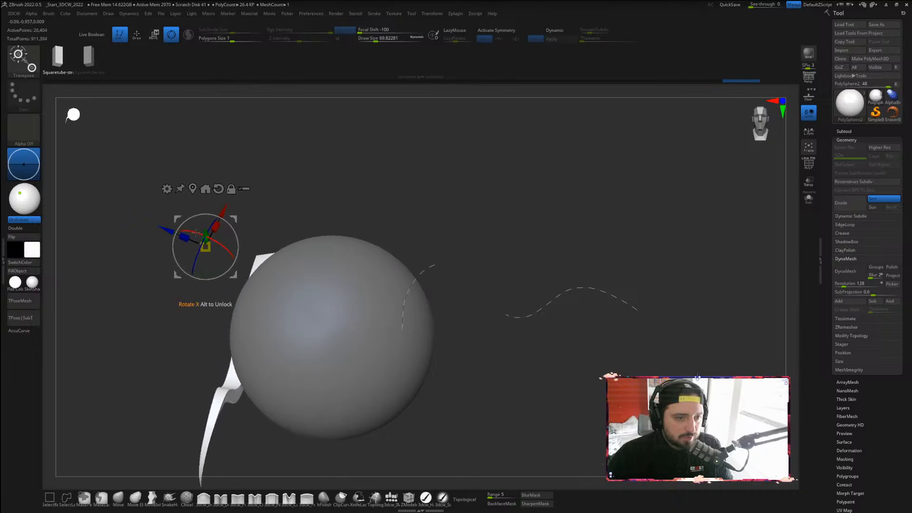
{"action": "left_click_drag", "start_coordinate": [477, 350], "coordinate": [593, 368]}
{"action": "left_click_drag", "start_coordinate": [308, 236], "coordinate": [375, 212]}
{"action": "mouse_move", "coordinate": [519, 338]}
{"action": "left_mouse_down"}
{"action": "mouse_move", "coordinate": [484, 340]}
{"action": "mouse_move", "coordinate": [584, 364]}
{"action": "mouse_move", "coordinate": [516, 338]}
{"action": "left_mouse_up"}
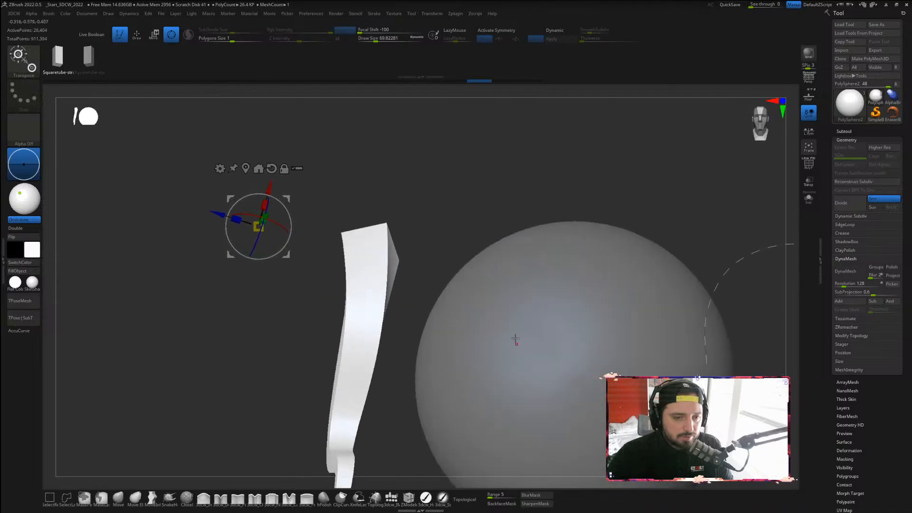
{"action": "left_click_drag", "start_coordinate": [445, 245], "coordinate": [423, 223], "text": "alt"}
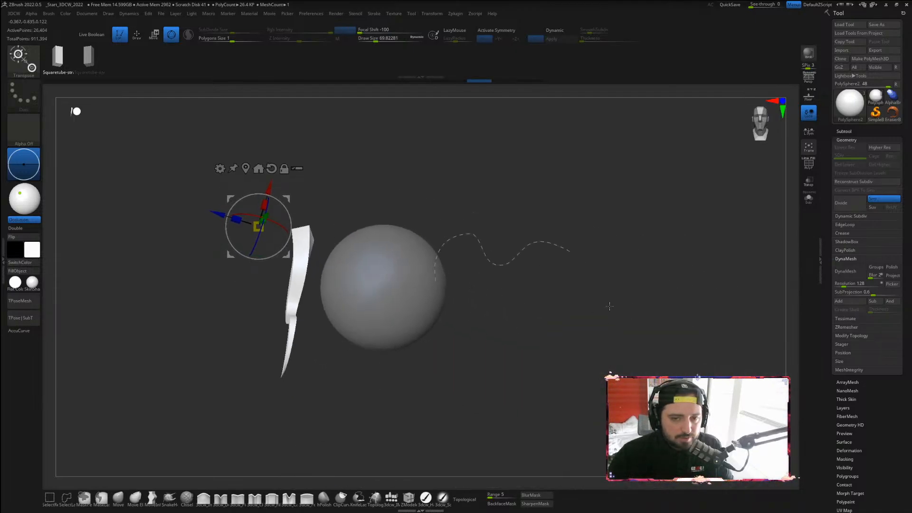
{"action": "left_click_drag", "start_coordinate": [609, 307], "coordinate": [515, 261]}
{"action": "left_click_drag", "start_coordinate": [422, 312], "coordinate": [551, 308]}
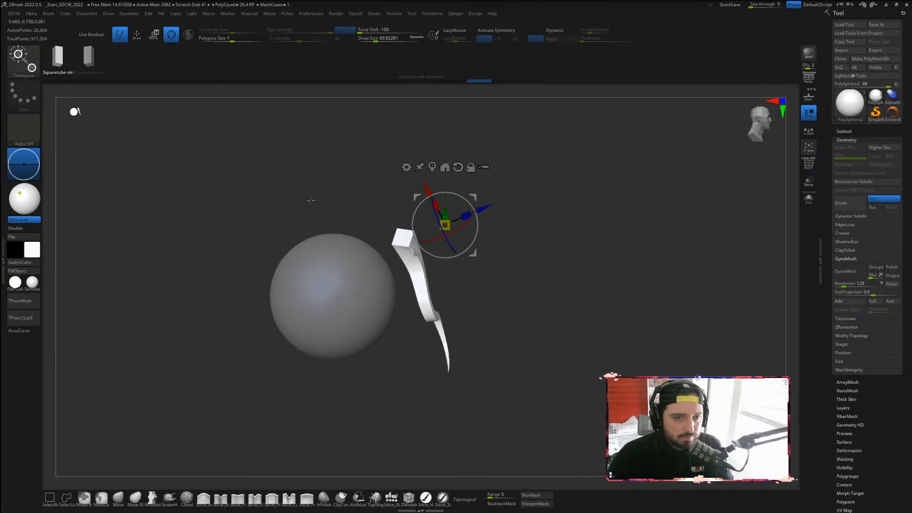
{"action": "key", "text": "q"}
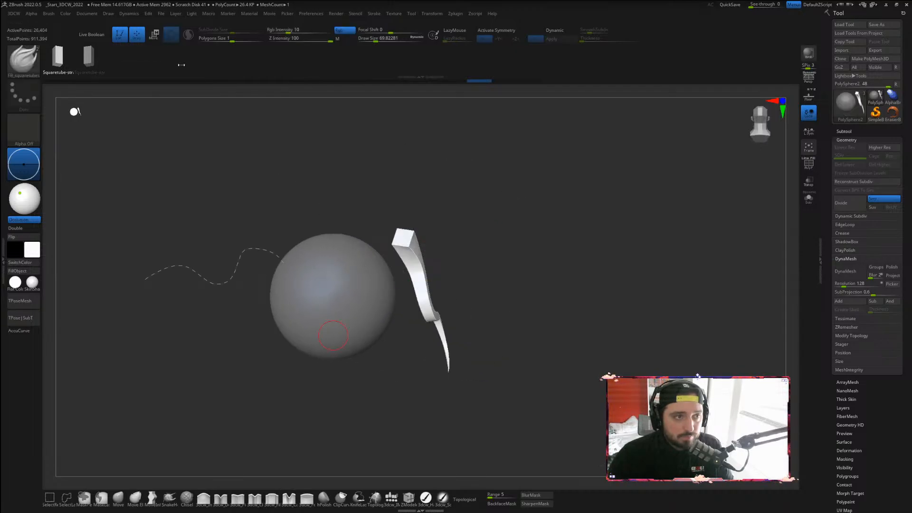
Try to edit the leftover dashed curve beside the sphere, undoing the strip's changes after each attempt
{"action": "left_click_drag", "start_coordinate": [337, 199], "coordinate": [305, 227]}
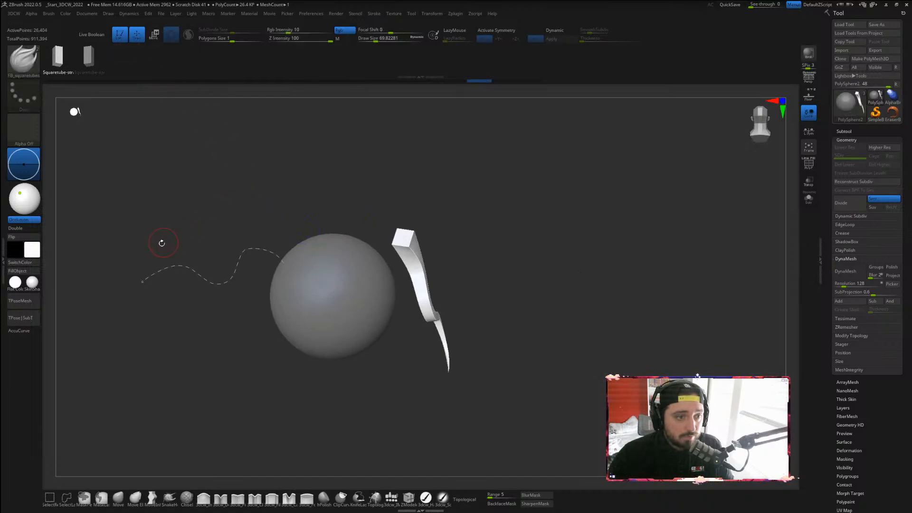
{"action": "key", "text": "shift"}
{"action": "left_click", "coordinate": [218, 284]}
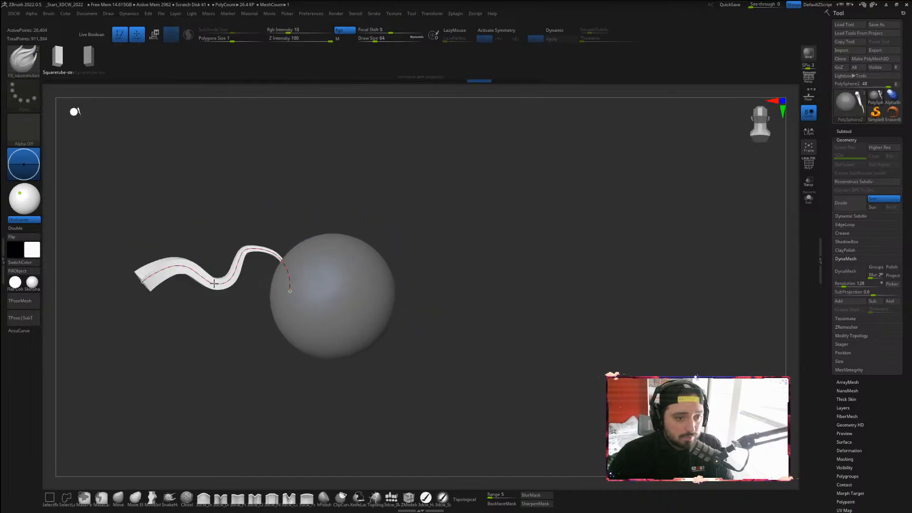
{"action": "key", "text": "ctrl+z"}
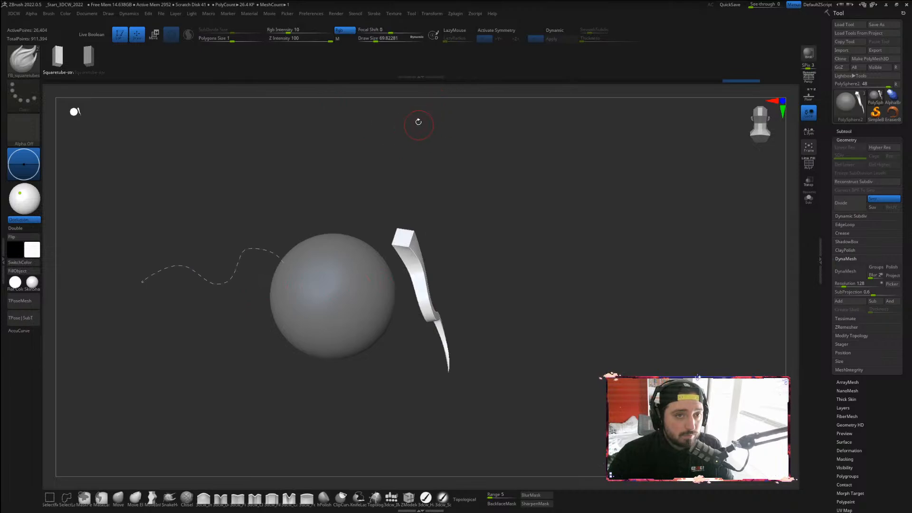
{"action": "key", "text": "ctrl+z"}
{"action": "left_click", "coordinate": [374, 14]}
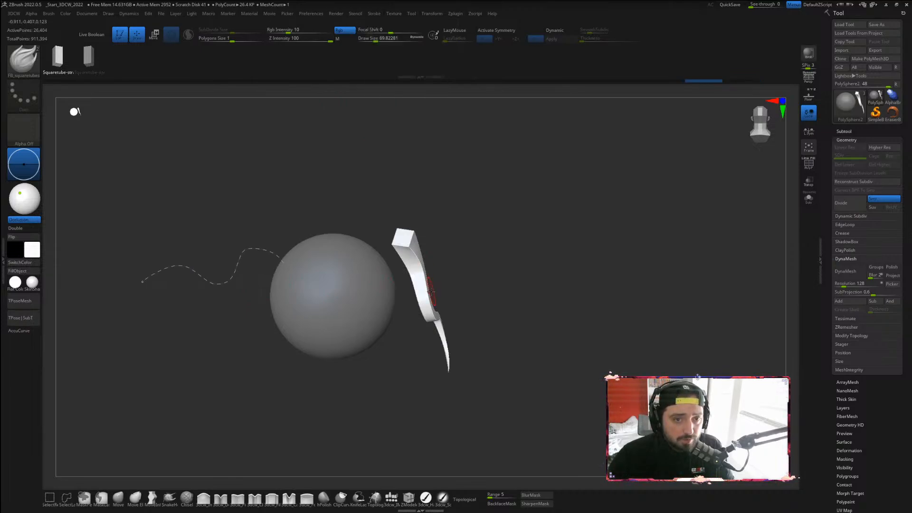
{"action": "left_click", "coordinate": [375, 14]}
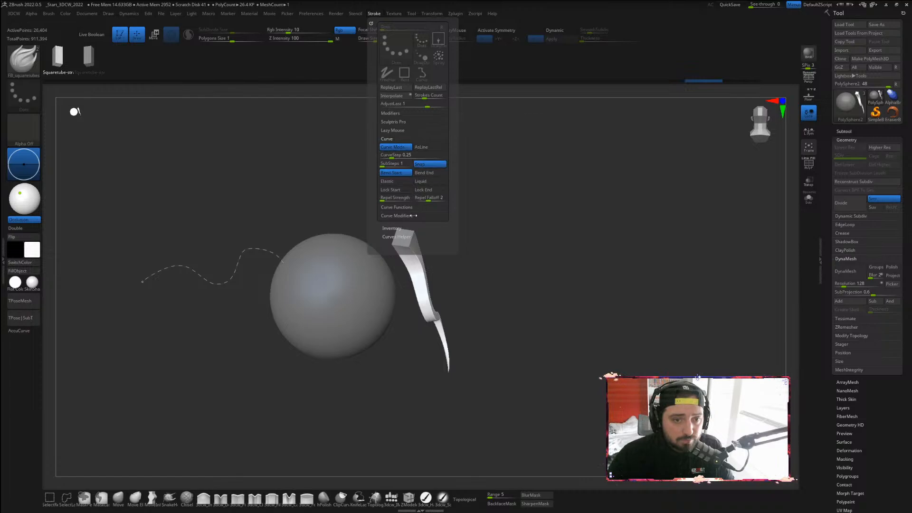
{"action": "left_click", "coordinate": [257, 250]}
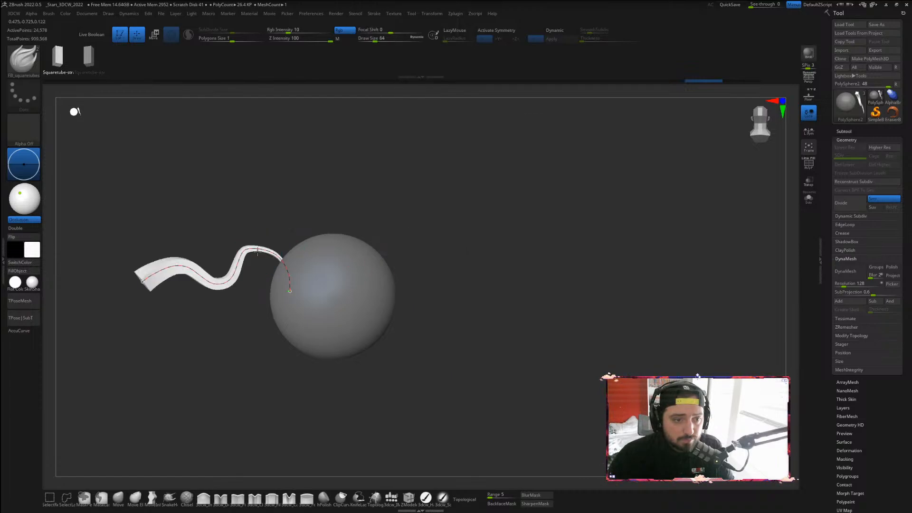
{"action": "key", "text": "ctrl+z"}
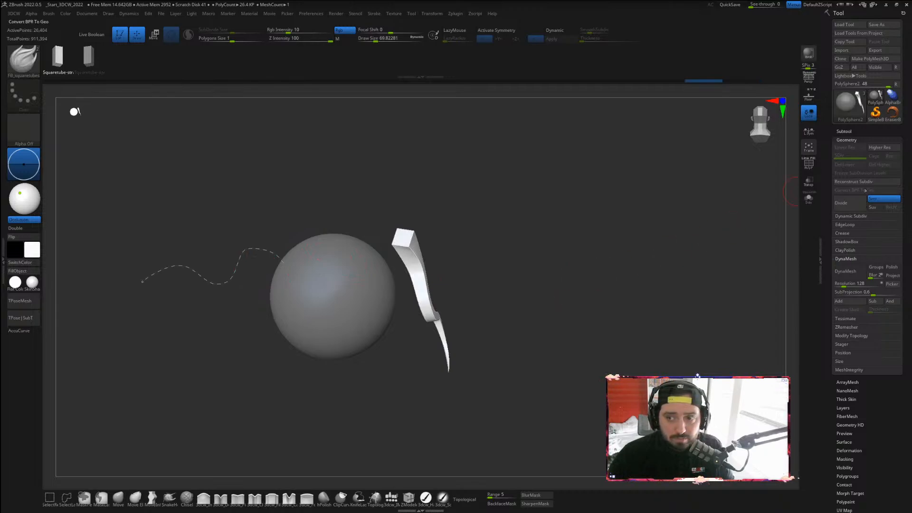
Look through the subtool, geometry and stroke curve settings for a way to remove the leftover dashed curve
{"action": "left_click", "coordinate": [844, 131]}
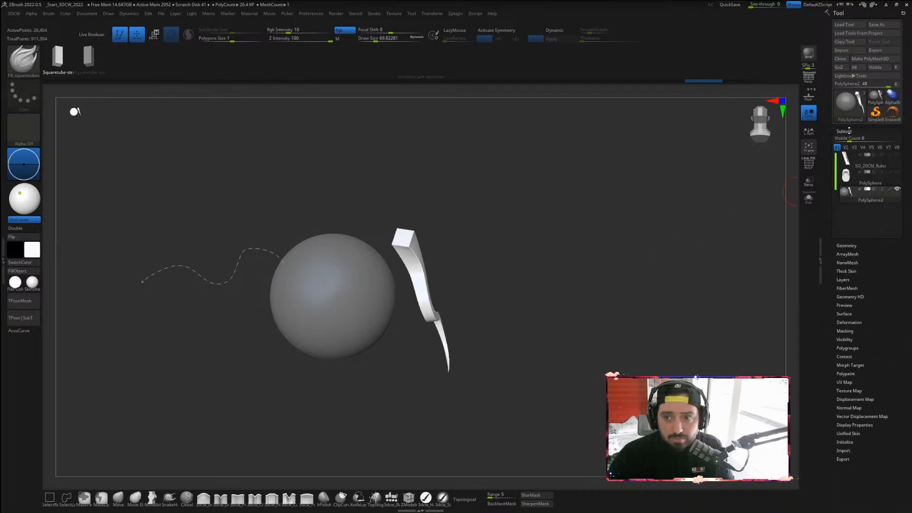
{"action": "left_click", "coordinate": [849, 132]}
{"action": "left_click", "coordinate": [844, 139]}
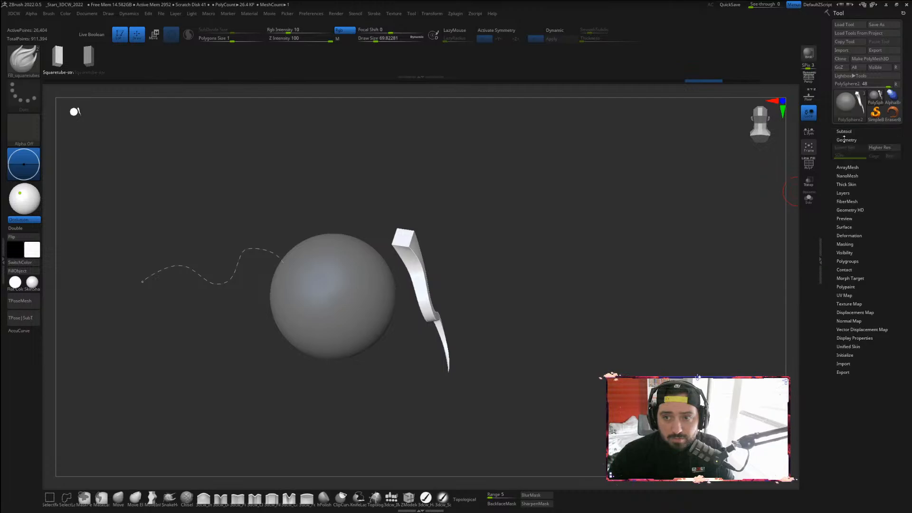
{"action": "left_click", "coordinate": [844, 131]}
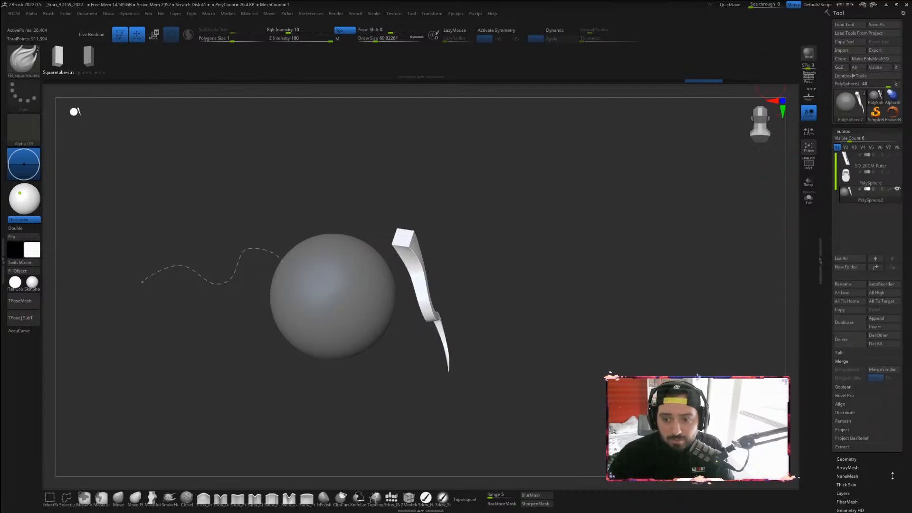
{"action": "left_click_drag", "start_coordinate": [893, 475], "coordinate": [891, 394]}
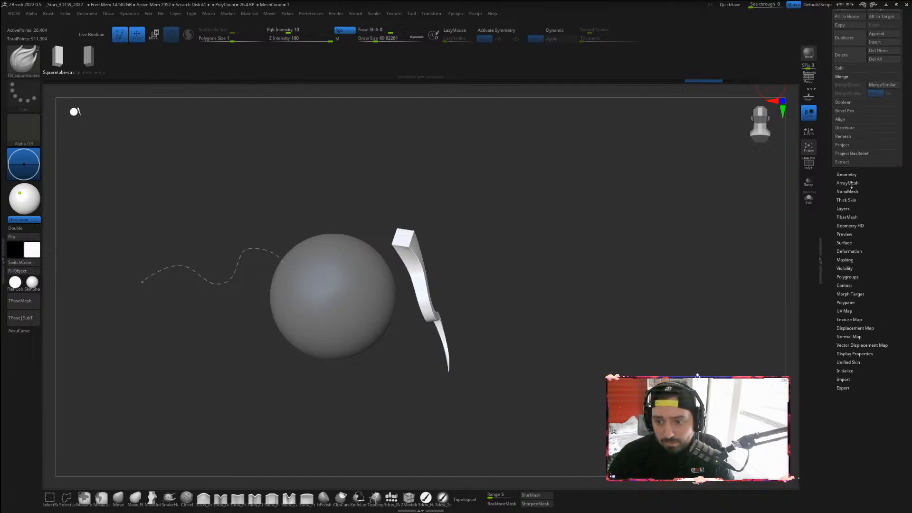
{"action": "left_click", "coordinate": [373, 13]}
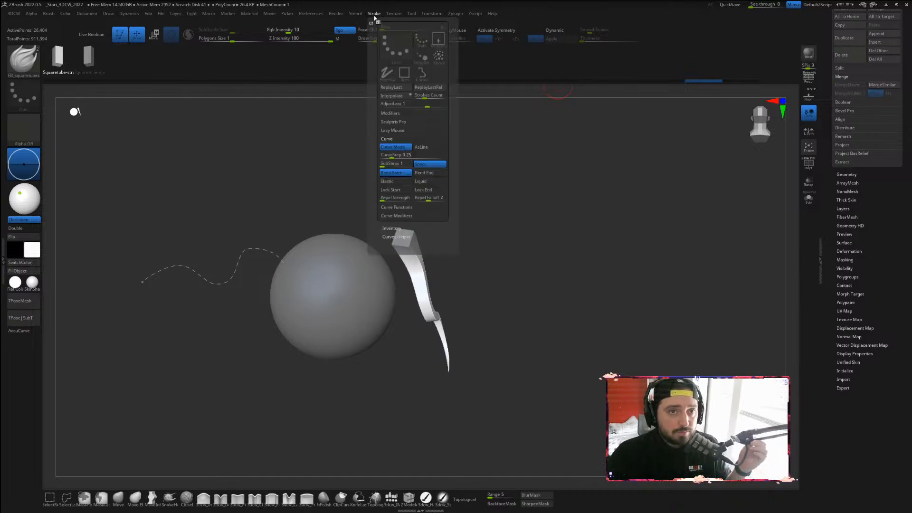
{"action": "left_click", "coordinate": [399, 148]}
{"action": "left_click", "coordinate": [400, 148]}
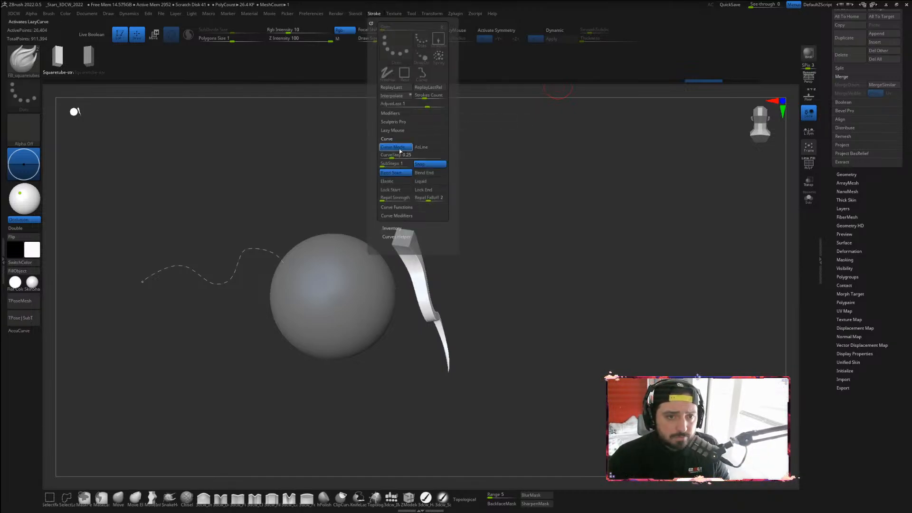
{"action": "left_click", "coordinate": [373, 14]}
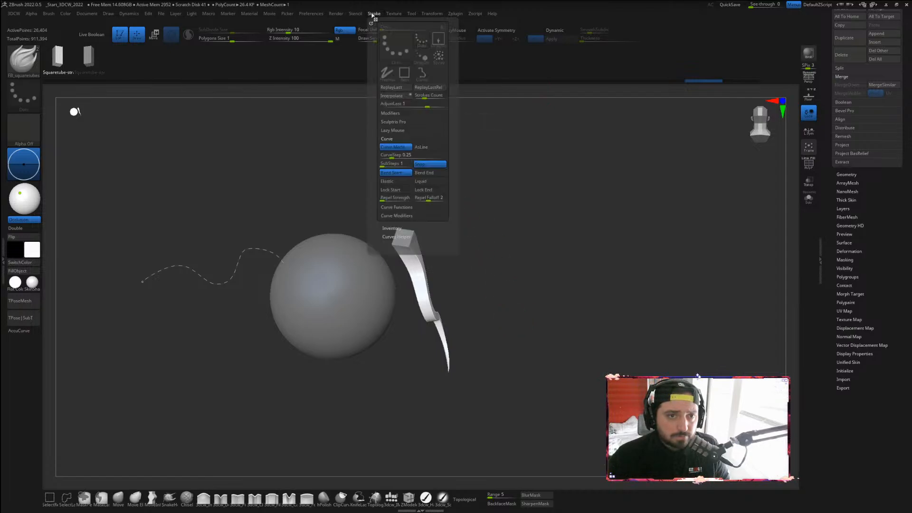
{"action": "left_click", "coordinate": [400, 207]}
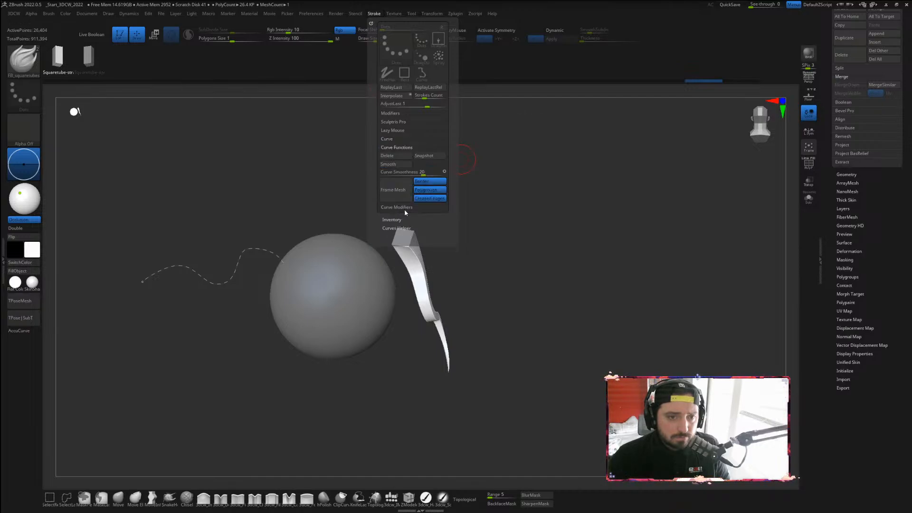
{"action": "left_click", "coordinate": [407, 208]}
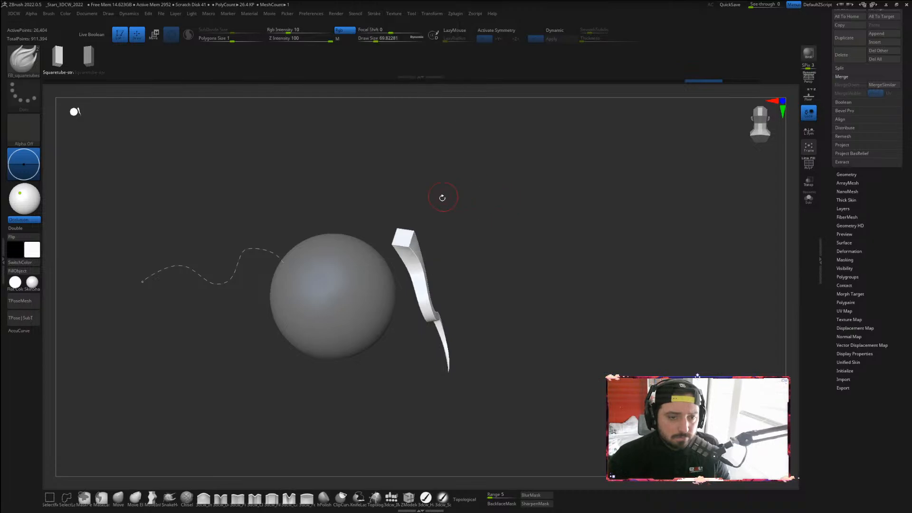
{"action": "left_click", "coordinate": [376, 14]}
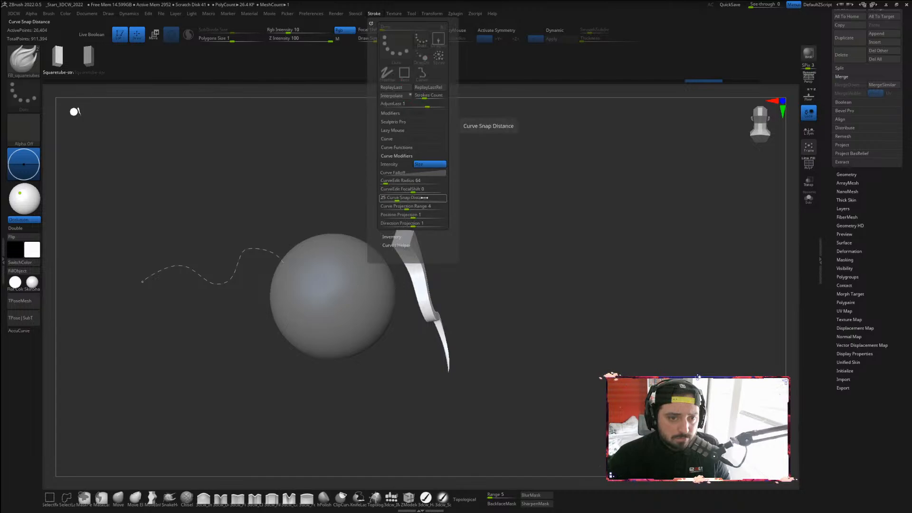
{"action": "left_click", "coordinate": [395, 114]}
{"action": "left_click", "coordinate": [397, 114]}
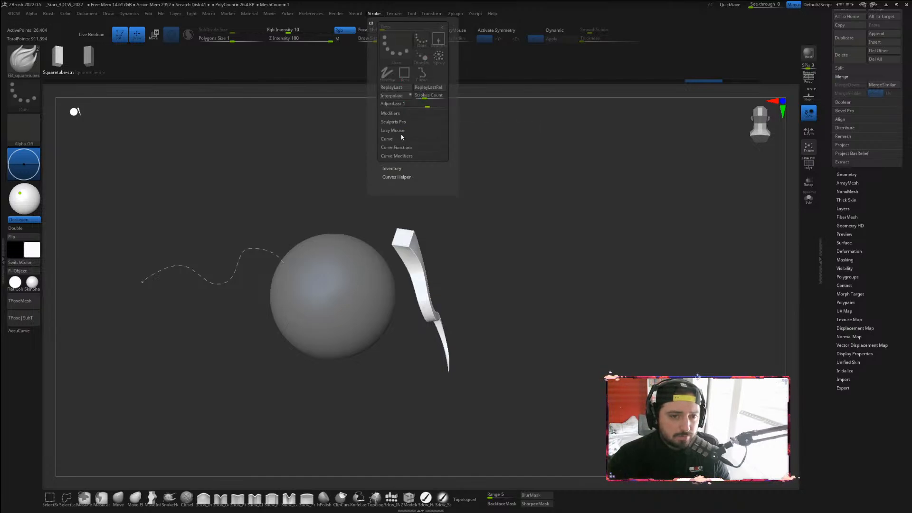
Delete the leftover dashed curve with the Curves Helper's Delete Curve command
{"action": "left_click", "coordinate": [399, 138]}
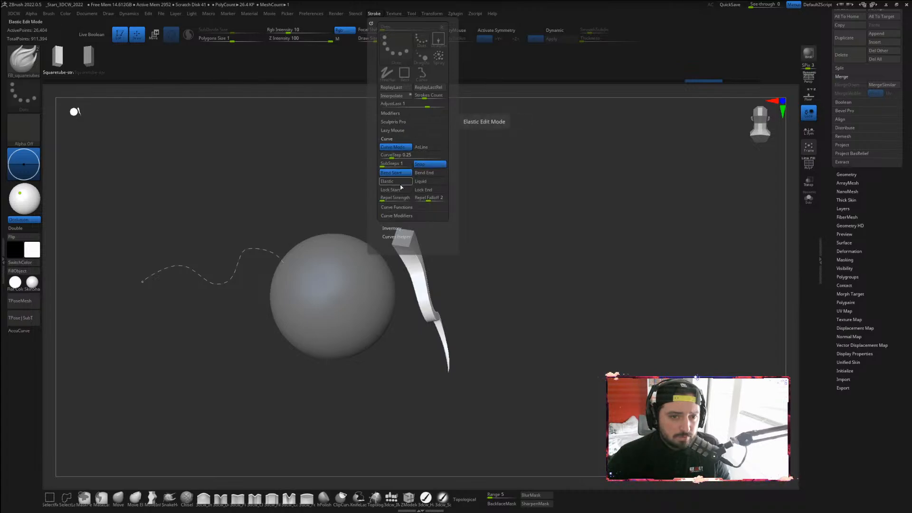
{"action": "left_click", "coordinate": [398, 236]}
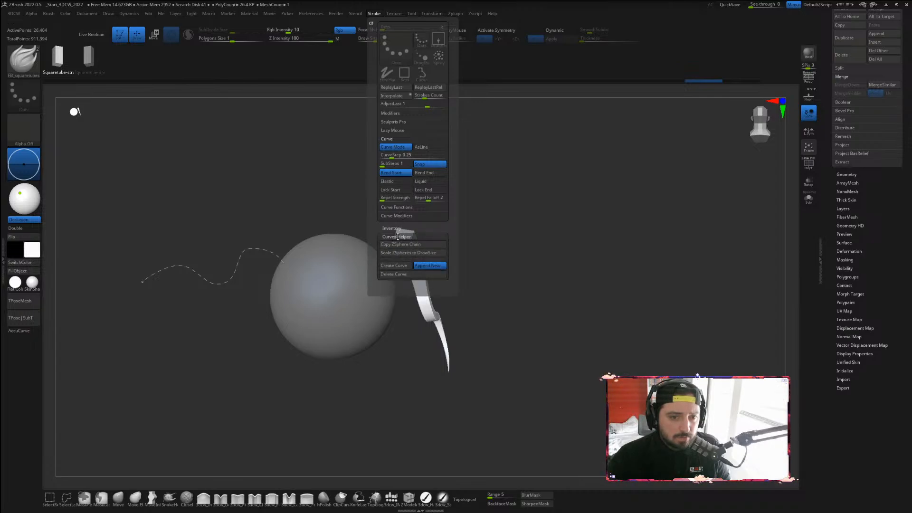
{"action": "left_click", "coordinate": [399, 274]}
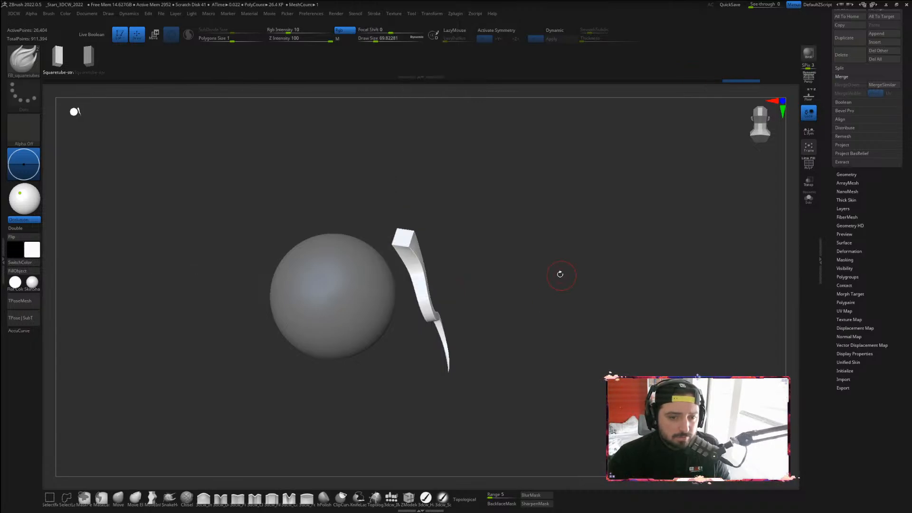
Try drawing three wavy square-tube strands outward from the sphere's front past the upright strip, and undo all three
{"action": "mouse_move", "coordinate": [565, 237]}
{"action": "left_mouse_down"}
{"action": "mouse_move", "coordinate": [554, 214]}
{"action": "mouse_move", "coordinate": [568, 252]}
{"action": "left_mouse_up"}
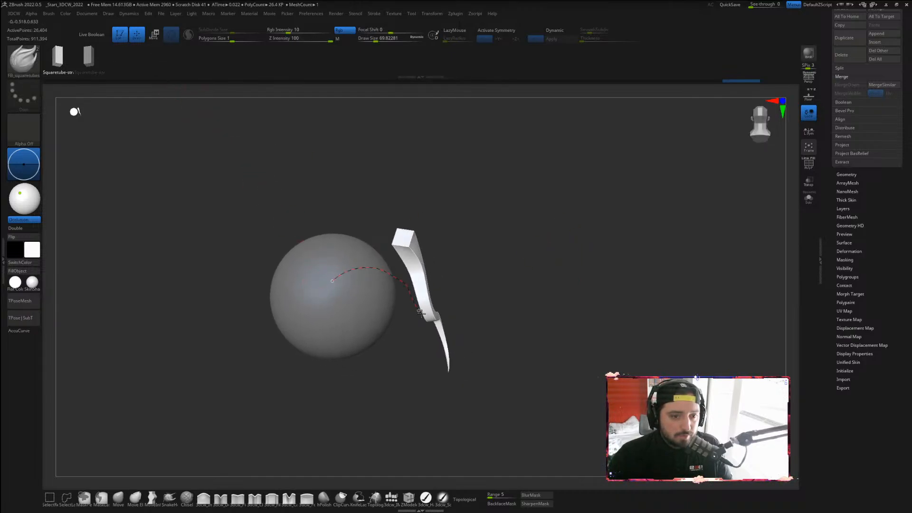
{"action": "left_click_drag", "start_coordinate": [569, 353], "coordinate": [571, 352]}
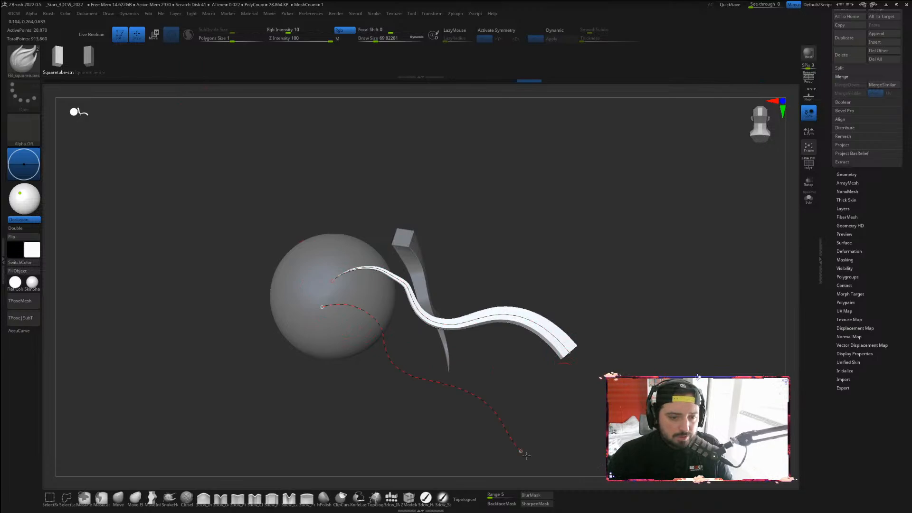
{"action": "left_click_drag", "start_coordinate": [526, 455], "coordinate": [555, 458]}
{"action": "left_click_drag", "start_coordinate": [432, 351], "coordinate": [434, 351]}
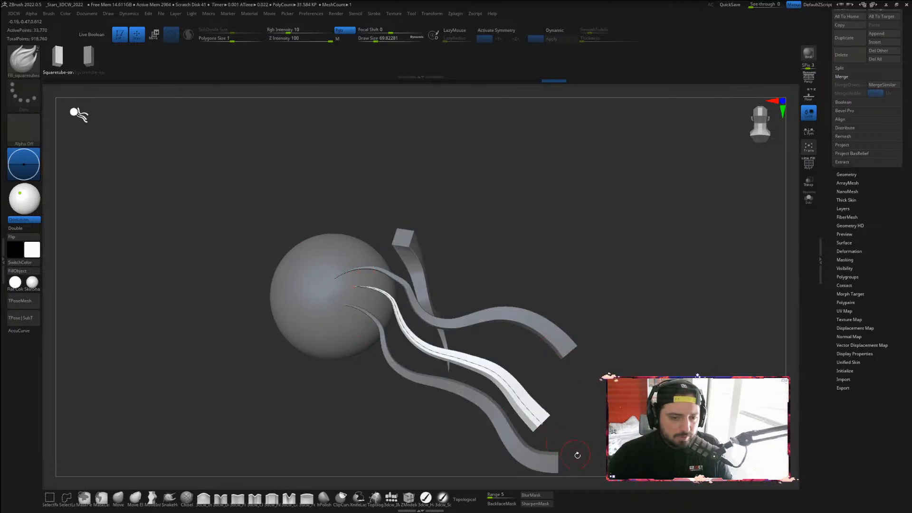
{"action": "key", "text": "ctrl+z"}
{"action": "key", "text": "ctrl+z"}
{"action": "key", "text": "ctrl+z"}
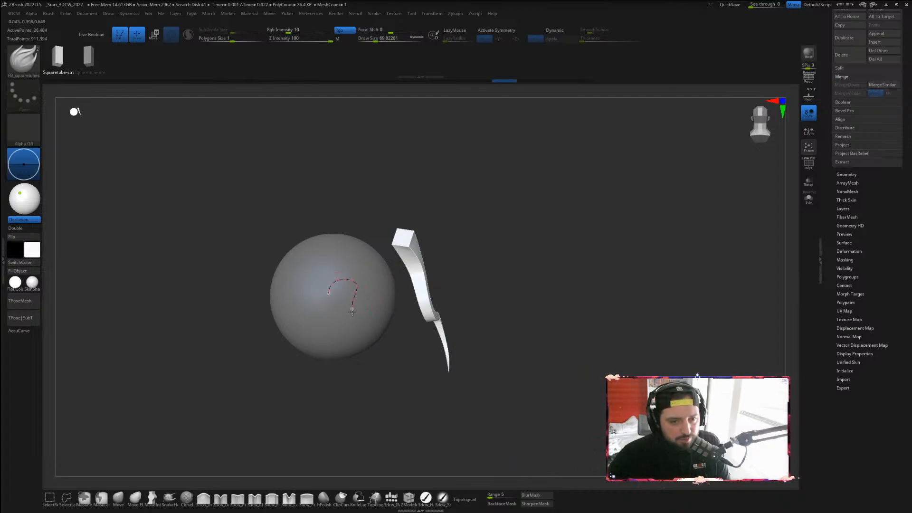
Try drawing wavy strands across the sphere's front and hanging below it, and undo them
{"action": "left_click_drag", "start_coordinate": [358, 377], "coordinate": [373, 419]}
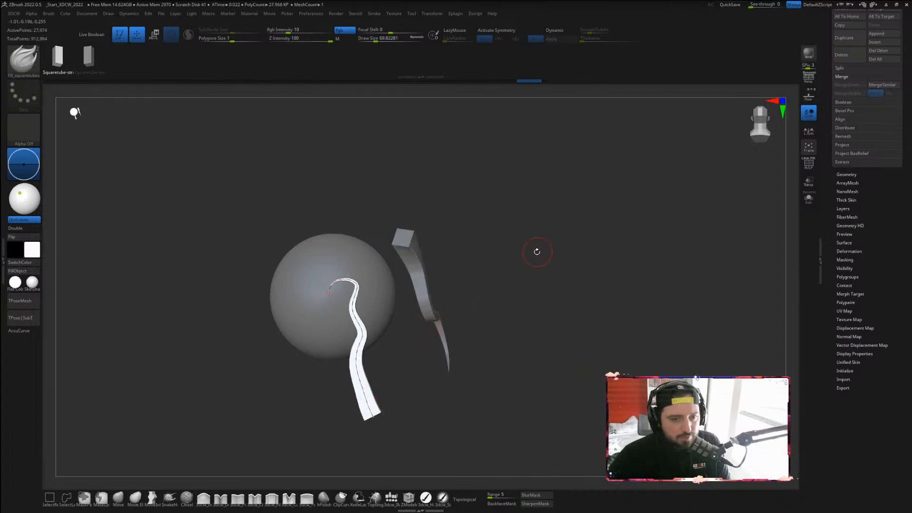
{"action": "left_click_drag", "start_coordinate": [537, 252], "coordinate": [499, 266]}
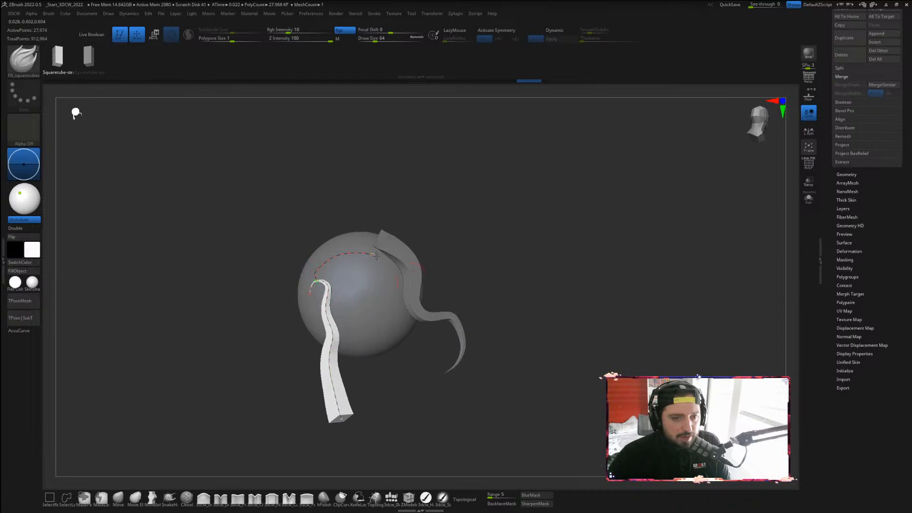
{"action": "left_click_drag", "start_coordinate": [387, 316], "coordinate": [403, 364]}
{"action": "left_click_drag", "start_coordinate": [520, 276], "coordinate": [563, 316]}
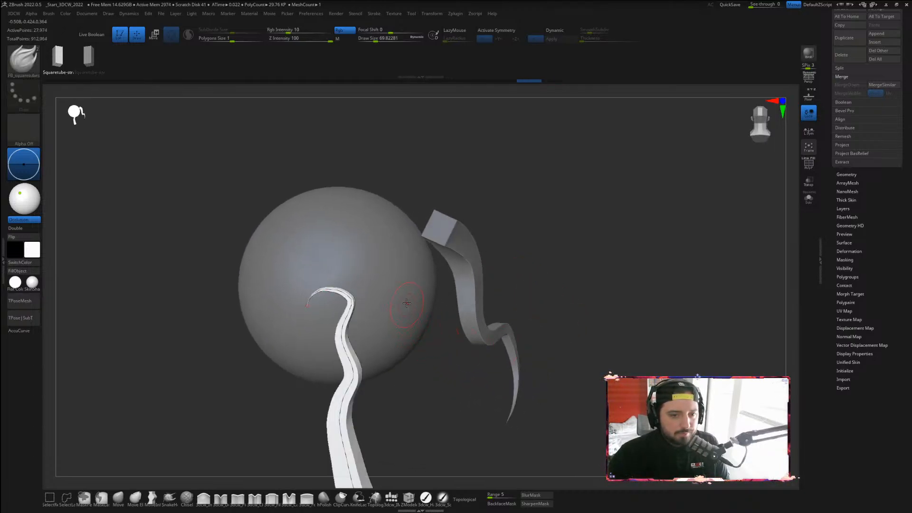
{"action": "left_click_drag", "start_coordinate": [265, 402], "coordinate": [190, 447]}
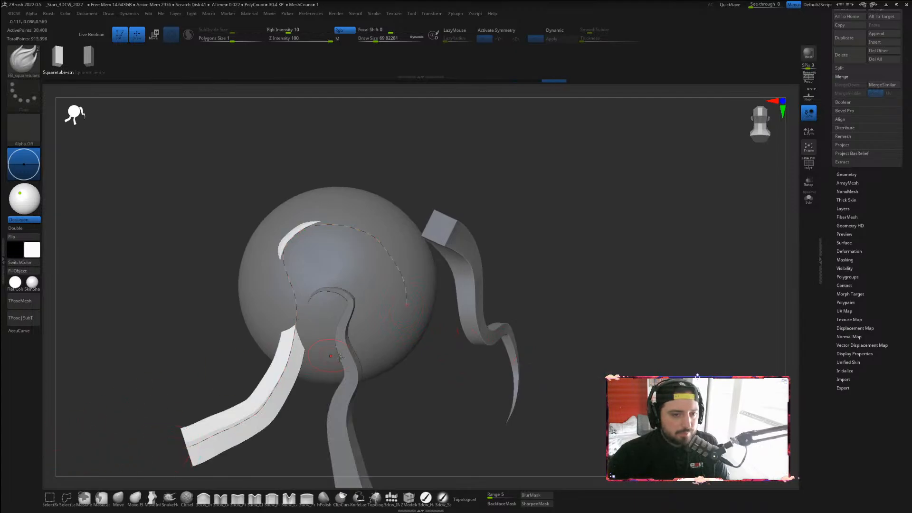
{"action": "key", "text": "ctrl+z"}
{"action": "key", "text": "ctrl+z"}
{"action": "key", "text": "ctrl+z"}
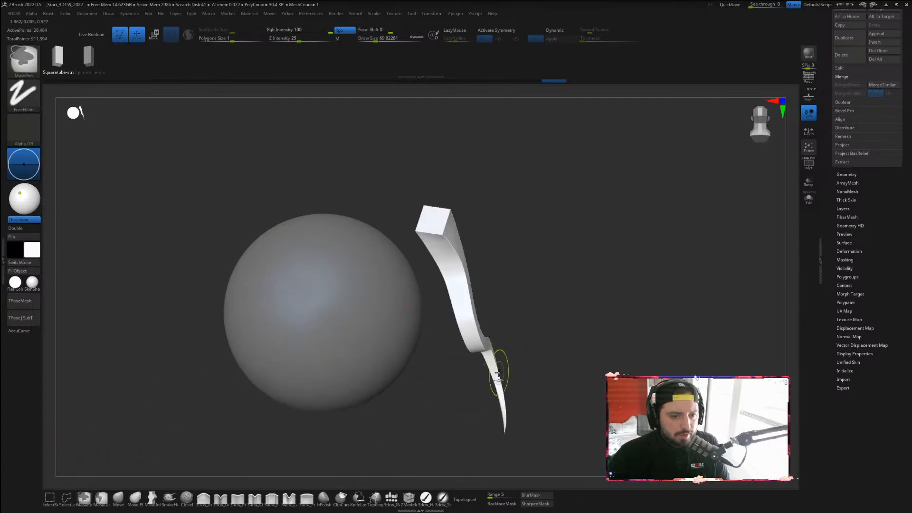
Undo the detached strip's moves until it sits against the sphere, and draw a strand curving outward from the sphere's front
{"action": "key", "text": "ctrl+z"}
{"action": "key", "text": "ctrl+z"}
{"action": "key", "text": "ctrl+z"}
{"action": "key", "text": "ctrl+z"}
{"action": "key", "text": "ctrl+z"}
{"action": "key", "text": "ctrl+z"}
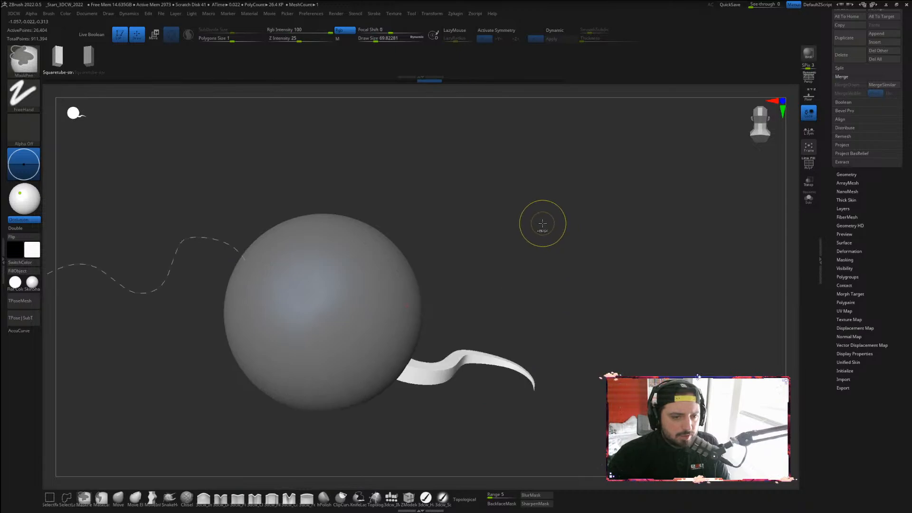
{"action": "left_click_drag", "start_coordinate": [358, 306], "coordinate": [539, 375]}
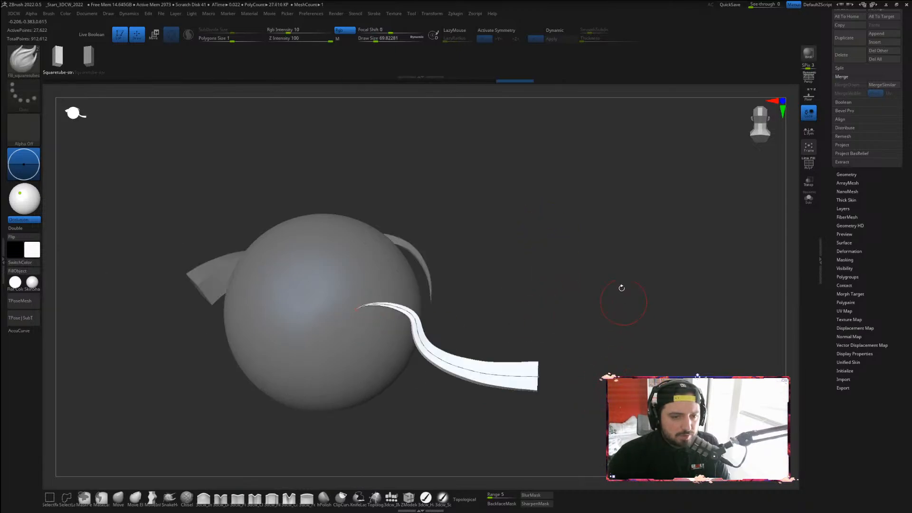
Reverse the stroke's Curve Falloff so strands start wide and end in a thin tip, and draw one over the sphere's front
{"action": "left_click", "coordinate": [310, 16]}
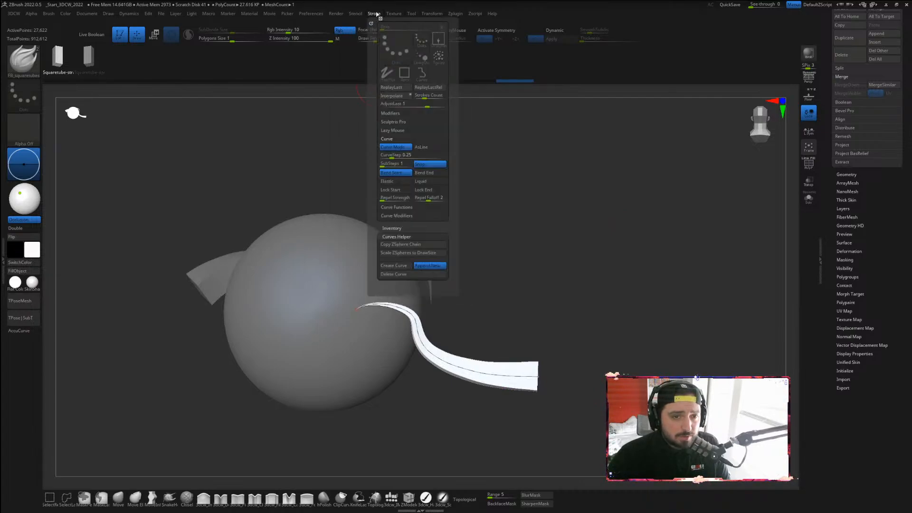
{"action": "left_click", "coordinate": [376, 13]}
{"action": "left_click", "coordinate": [375, 13]}
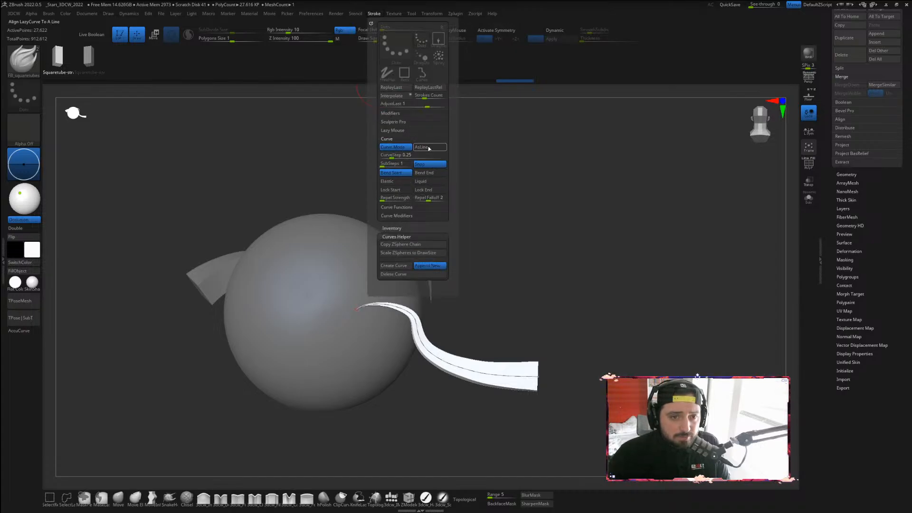
{"action": "left_click", "coordinate": [408, 217]}
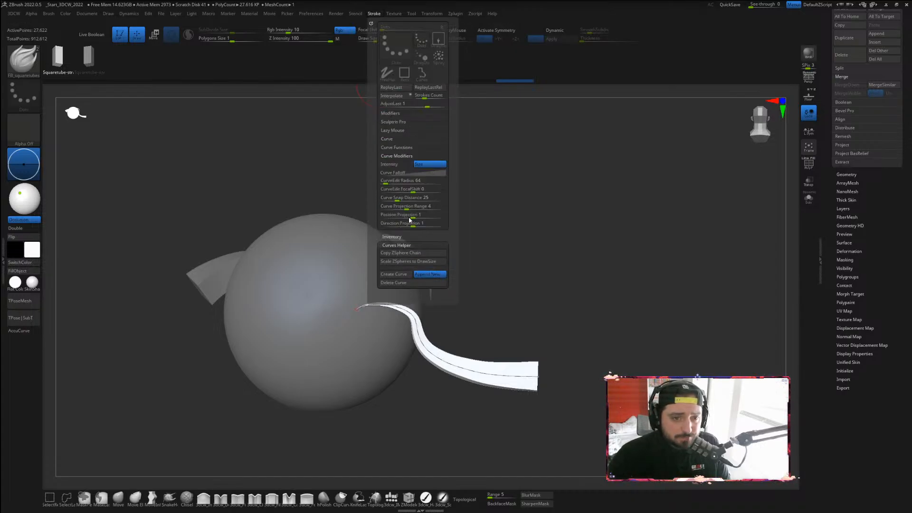
{"action": "left_click", "coordinate": [407, 173]}
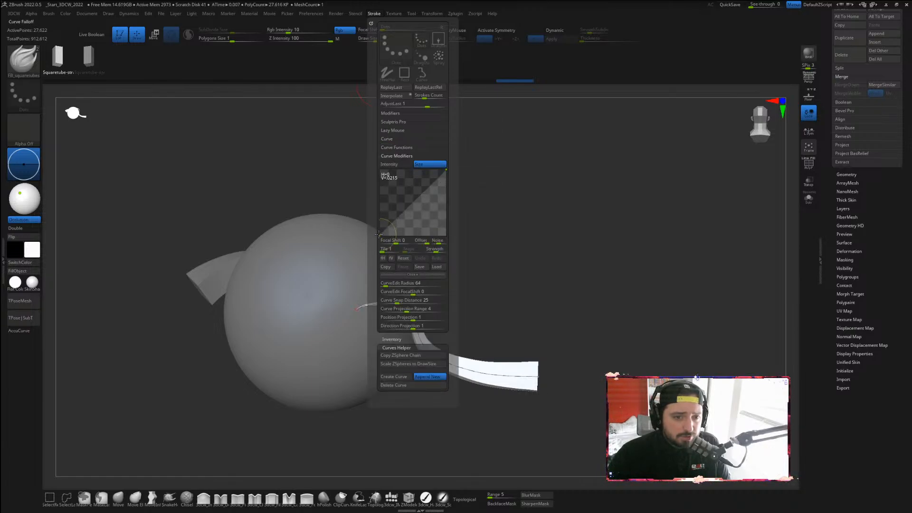
{"action": "left_click_drag", "start_coordinate": [357, 186], "coordinate": [380, 170]}
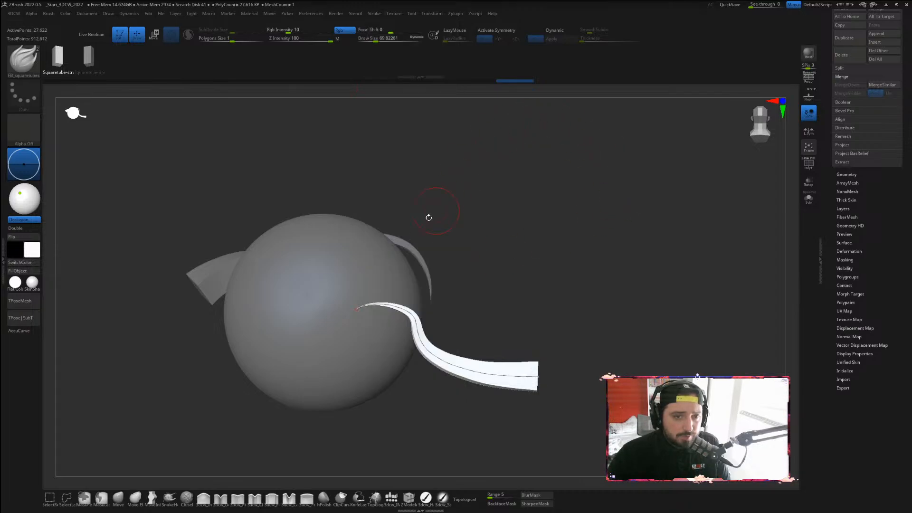
{"action": "left_click_drag", "start_coordinate": [479, 461], "coordinate": [480, 462]}
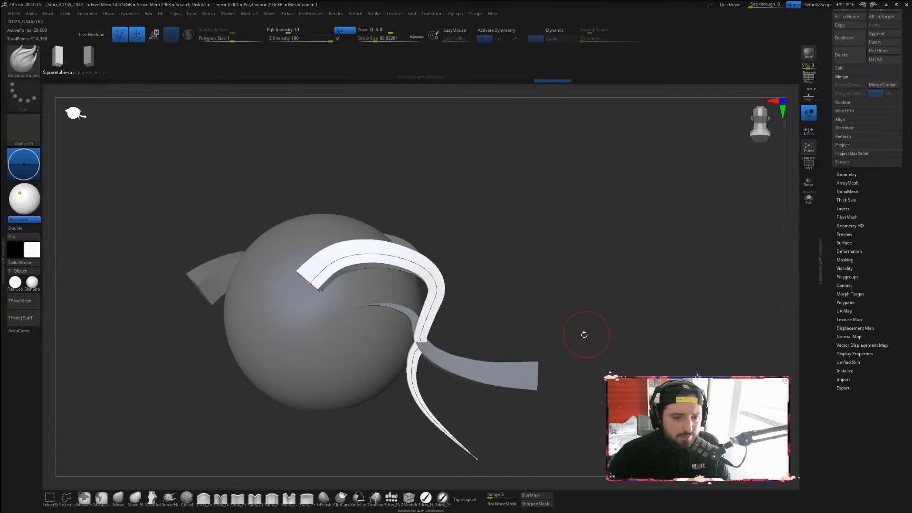
Try drawing more wide-root strands over the sphere's top and down its front, undoing each one
{"action": "mouse_move", "coordinate": [584, 334]}
{"action": "left_mouse_down", "text": "alt"}
{"action": "mouse_move", "coordinate": [559, 272]}
{"action": "mouse_move", "coordinate": [550, 284]}
{"action": "left_mouse_up", "text": "alt"}
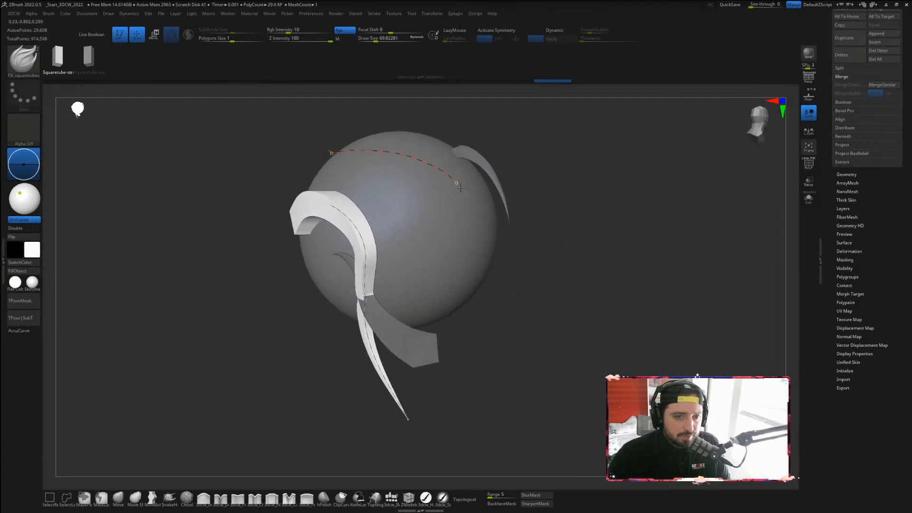
{"action": "left_click_drag", "start_coordinate": [483, 369], "coordinate": [532, 431]}
{"action": "left_click_drag", "start_coordinate": [550, 317], "coordinate": [584, 316], "text": "alt"}
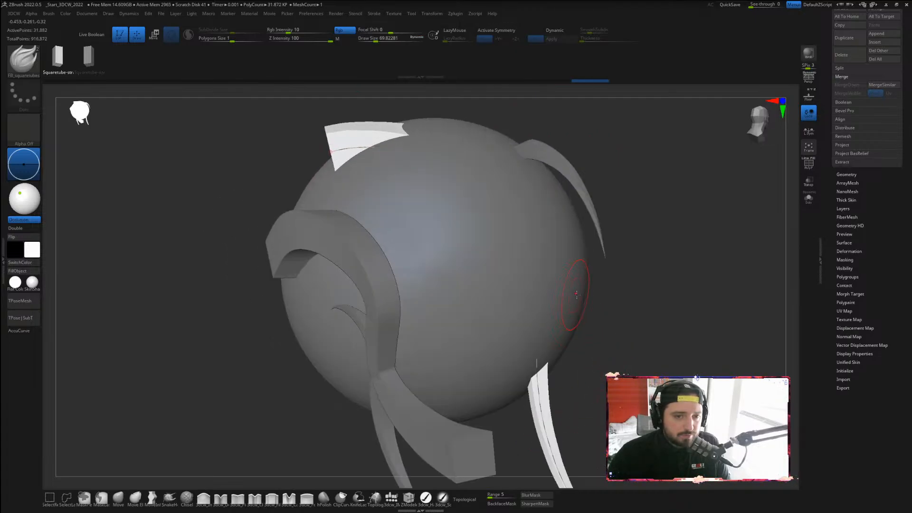
{"action": "key", "text": "ctrl+z"}
{"action": "left_click_drag", "start_coordinate": [641, 285], "coordinate": [634, 287]}
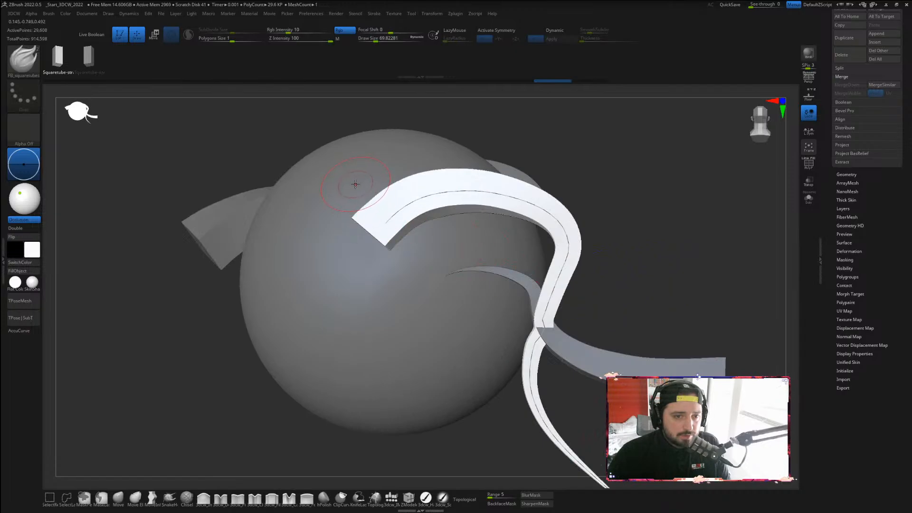
{"action": "left_click_drag", "start_coordinate": [356, 184], "coordinate": [367, 306]}
{"action": "left_click_drag", "start_coordinate": [354, 489], "coordinate": [351, 489]}
{"action": "mouse_move", "coordinate": [595, 260]}
{"action": "left_mouse_down"}
{"action": "mouse_move", "coordinate": [632, 250]}
{"action": "mouse_move", "coordinate": [620, 284]}
{"action": "mouse_move", "coordinate": [427, 244]}
{"action": "left_mouse_up"}
Draw two adjacent wavy strands from the sphere's side down past its underside, each tapering to a thin tip
{"action": "left_click_drag", "start_coordinate": [297, 204], "coordinate": [340, 218]}
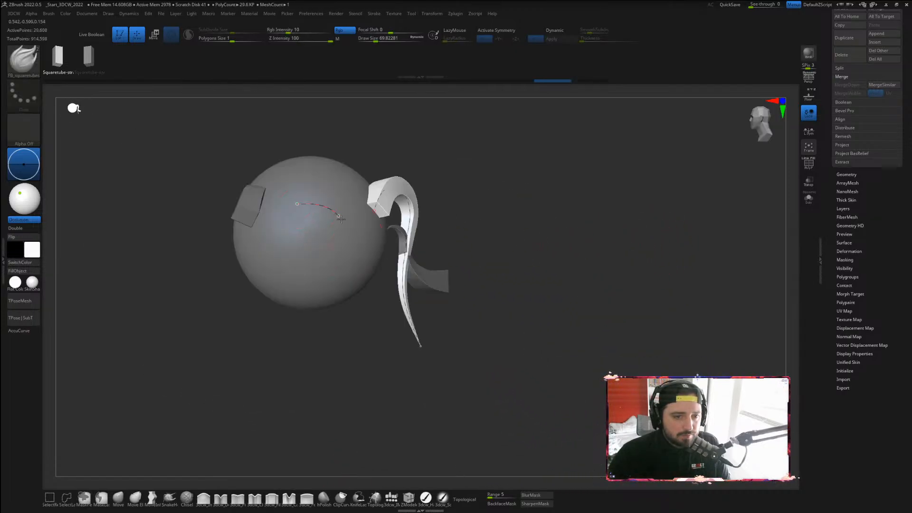
{"action": "left_click_drag", "start_coordinate": [357, 403], "coordinate": [357, 404]}
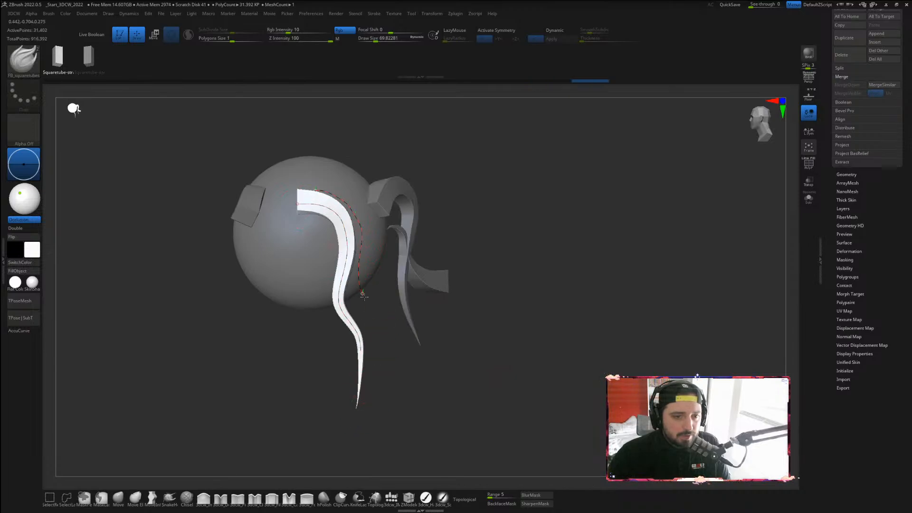
{"action": "left_click_drag", "start_coordinate": [364, 295], "coordinate": [373, 380]}
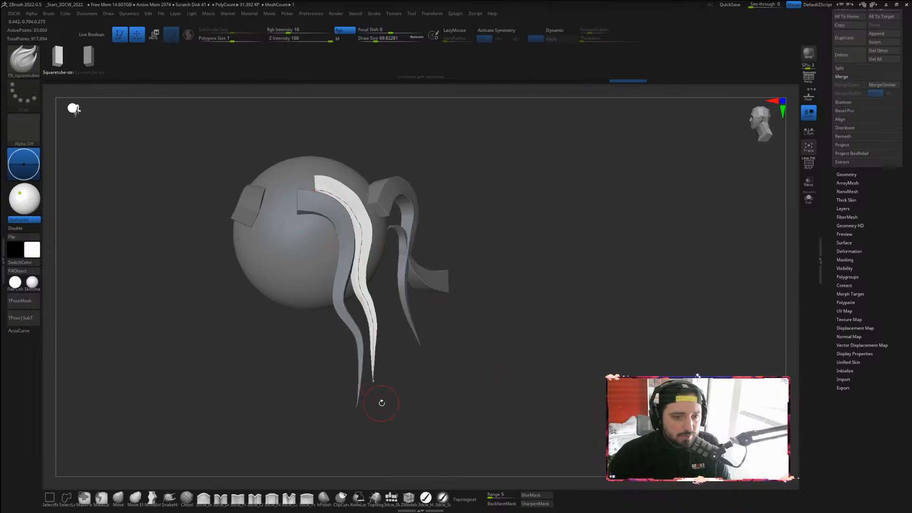
Try drawing further strands beside the two hanging side strands, undoing each attempt
{"action": "left_click", "coordinate": [366, 274]}
{"action": "mouse_move", "coordinate": [452, 409]}
{"action": "left_mouse_down"}
{"action": "mouse_move", "coordinate": [393, 358]}
{"action": "mouse_move", "coordinate": [368, 433]}
{"action": "left_mouse_up"}
{"action": "key", "text": "ctrl+z"}
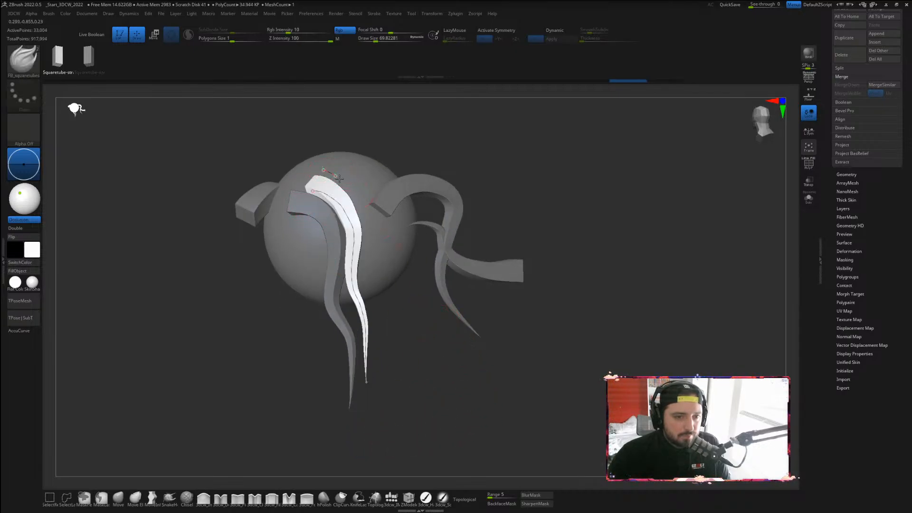
{"action": "left_click_drag", "start_coordinate": [384, 348], "coordinate": [398, 382]}
{"action": "key", "text": "ctrl+z"}
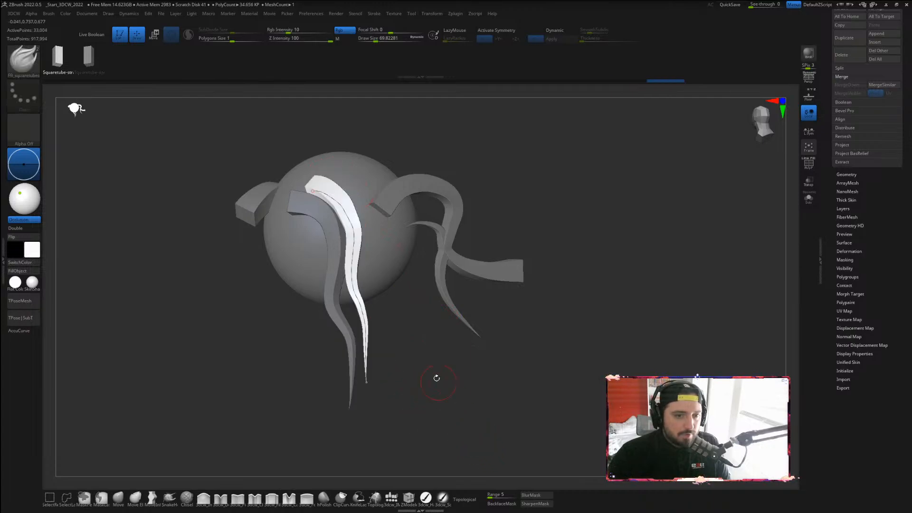
{"action": "left_click_drag", "start_coordinate": [291, 184], "coordinate": [312, 195]}
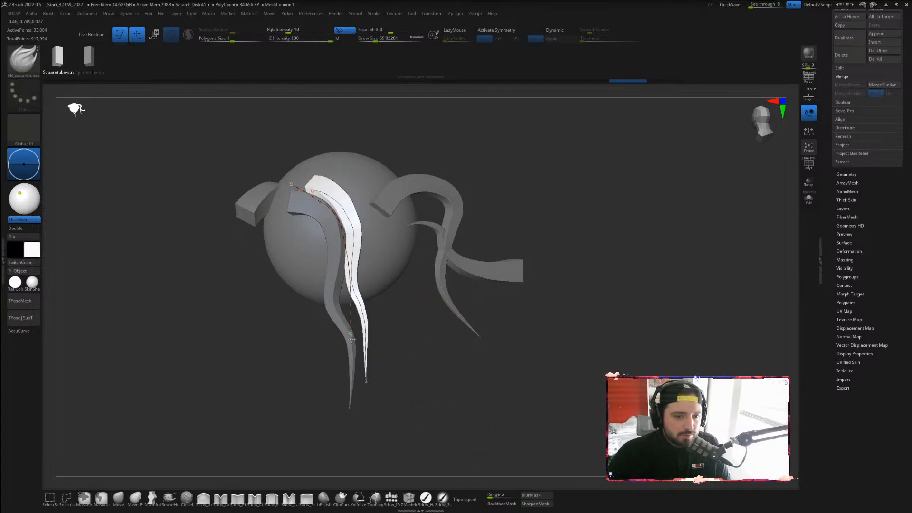
{"action": "left_click_drag", "start_coordinate": [351, 338], "coordinate": [375, 411]}
{"action": "left_click_drag", "start_coordinate": [424, 347], "coordinate": [486, 370]}
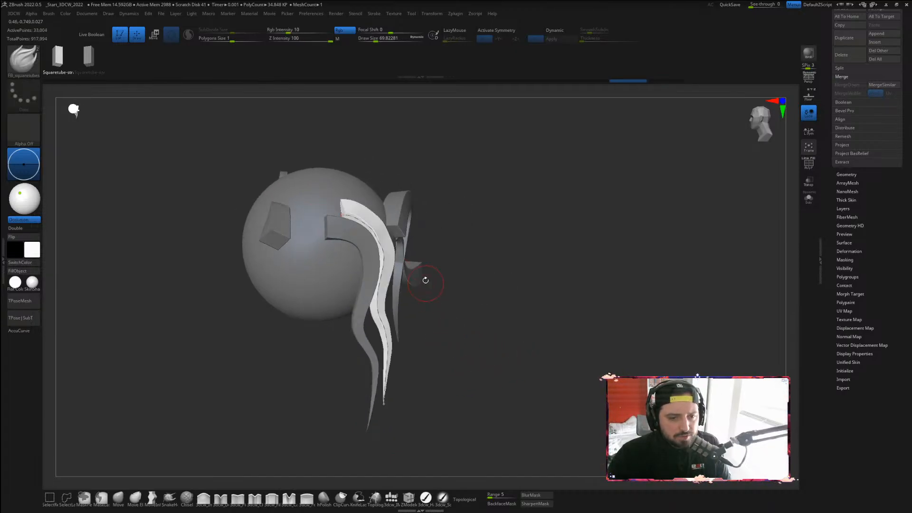
Move the newest side strand outward from the sphere and adjust its sideways position with the gizmo
{"action": "key", "text": "w"}
{"action": "left_click_drag", "start_coordinate": [414, 399], "coordinate": [428, 400]}
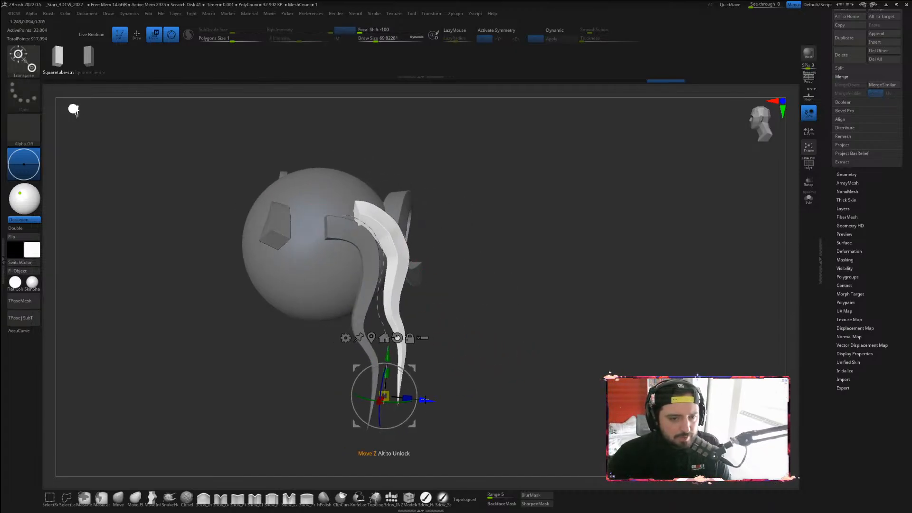
{"action": "left_click_drag", "start_coordinate": [518, 336], "coordinate": [458, 373], "text": "shift"}
{"action": "left_click_drag", "start_coordinate": [368, 396], "coordinate": [384, 396]}
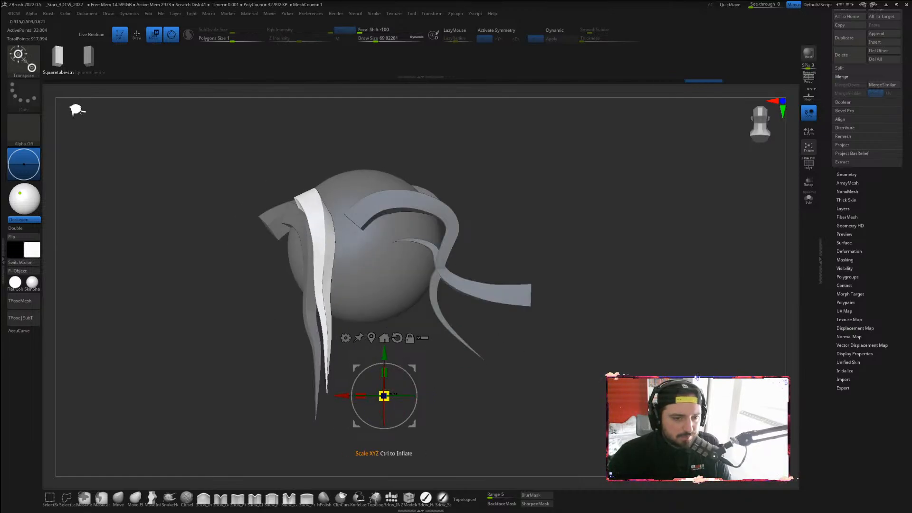
{"action": "left_click_drag", "start_coordinate": [519, 374], "coordinate": [545, 369]}
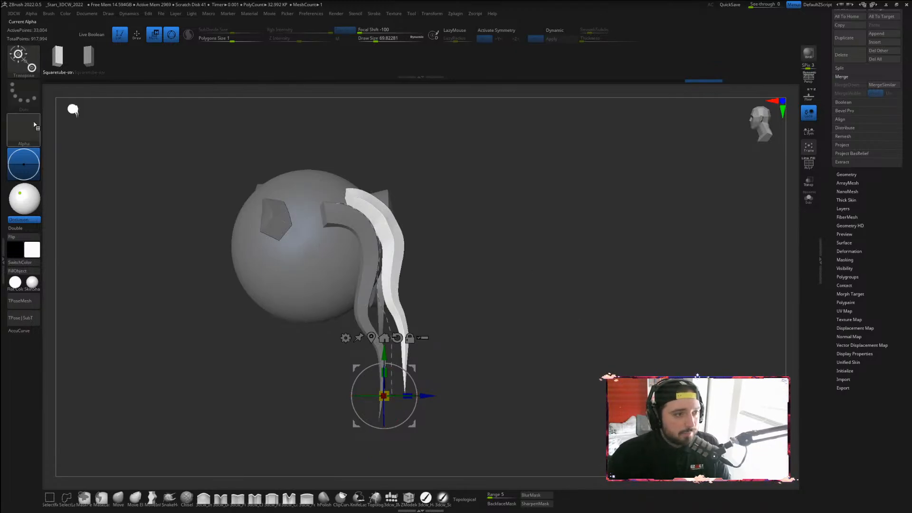
Switch to the makkon hair curve brush in draw mode and try a Wide_cover2 strand down the sphere's side, undoing it
{"action": "key", "text": "b"}
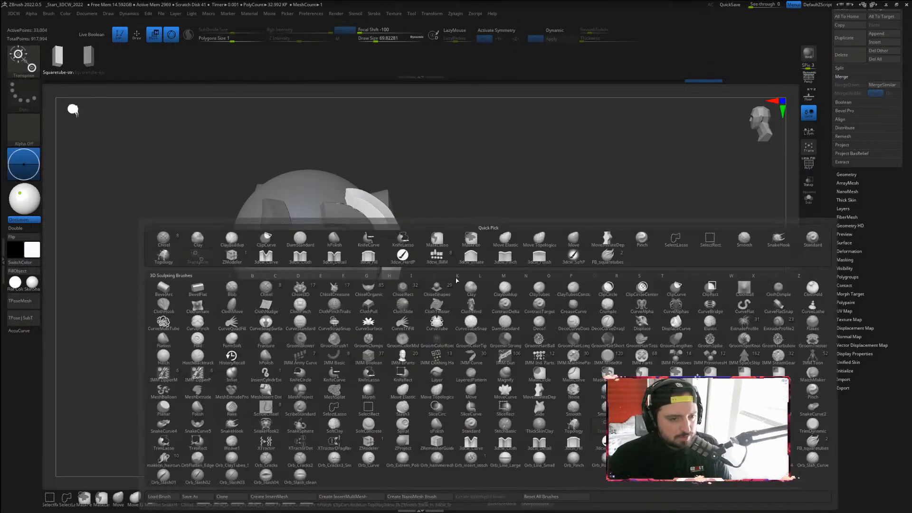
{"action": "left_click", "coordinate": [247, 434]}
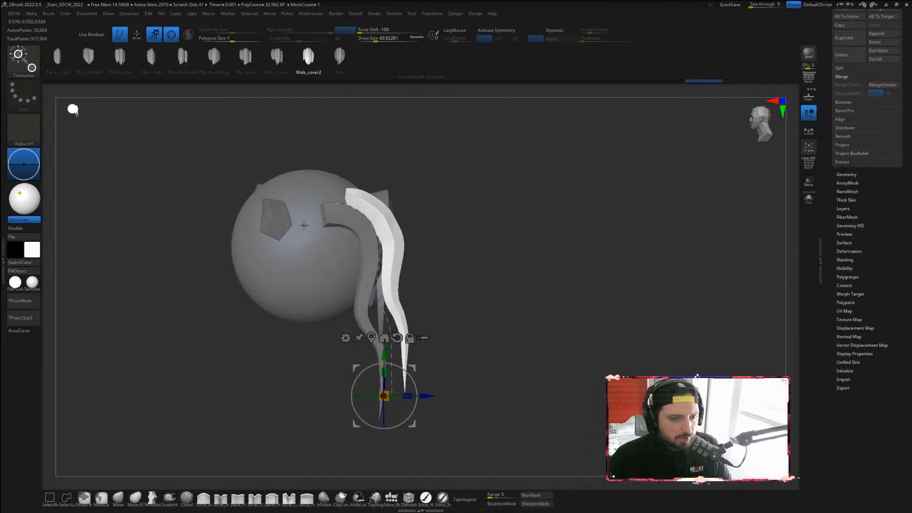
{"action": "key", "text": "q"}
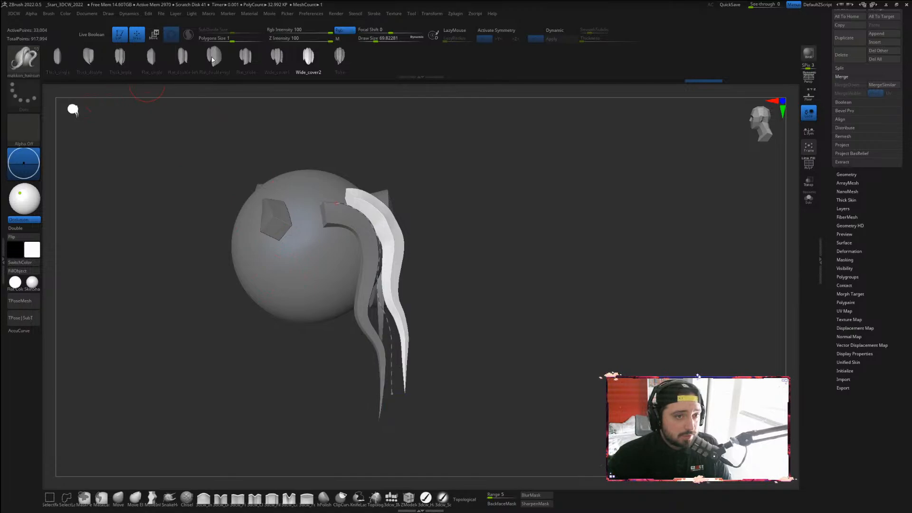
{"action": "left_click_drag", "start_coordinate": [256, 357], "coordinate": [256, 359]}
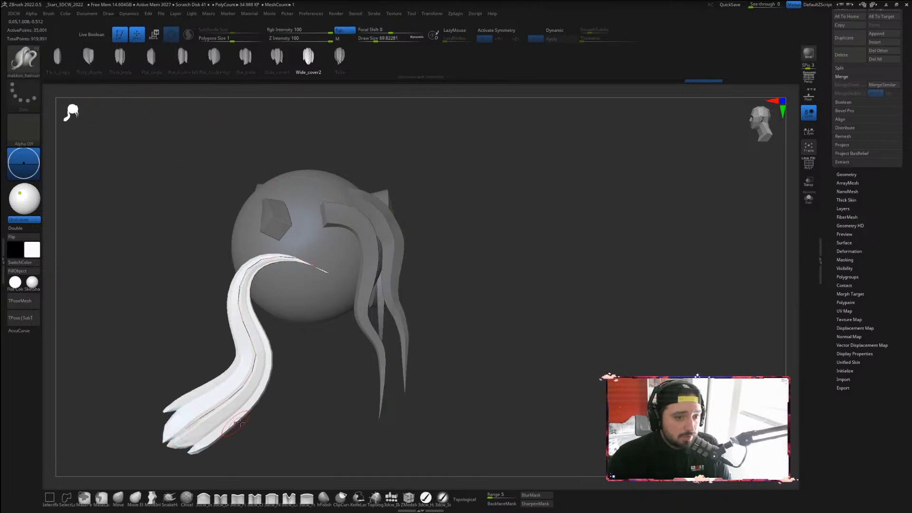
{"action": "key", "text": "ctrl+z"}
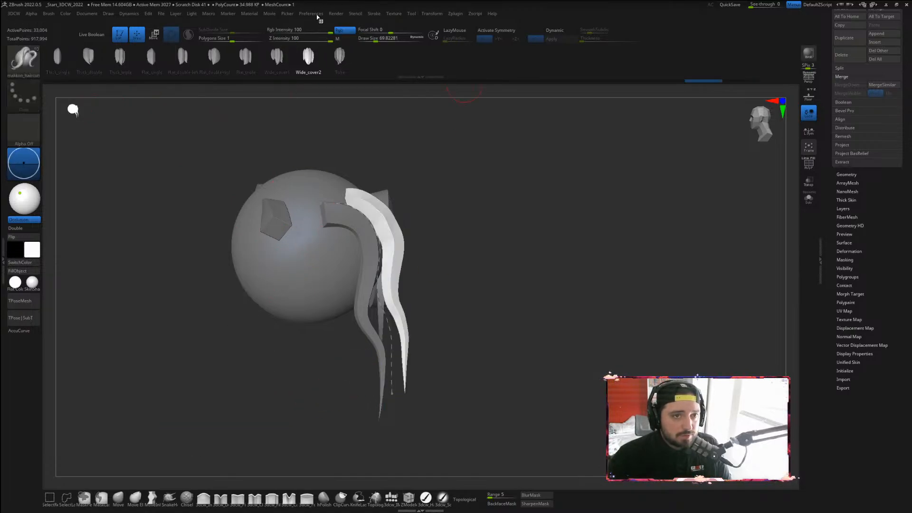
Reverse the Curve Falloff graph in the stroke's curve modifiers so it runs from maximum at the start to zero at the end
{"action": "left_click", "coordinate": [377, 15]}
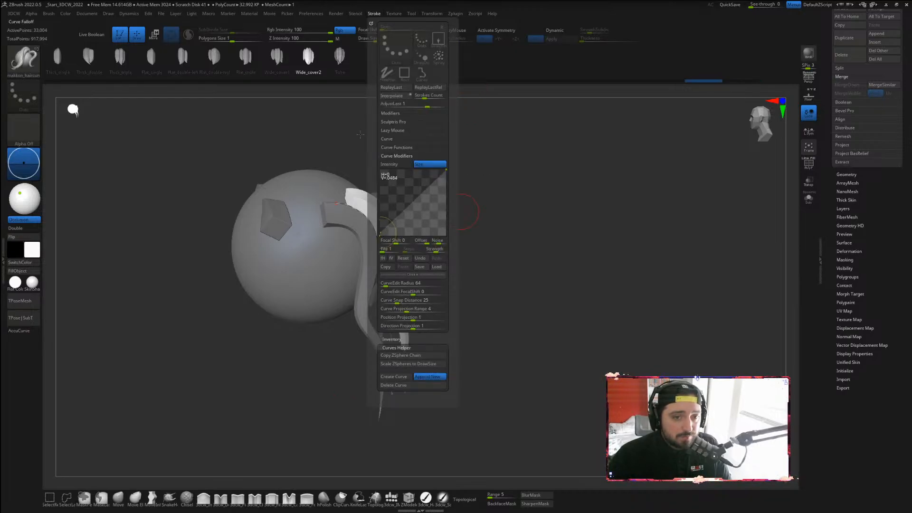
{"action": "left_click_drag", "start_coordinate": [381, 232], "coordinate": [381, 171]}
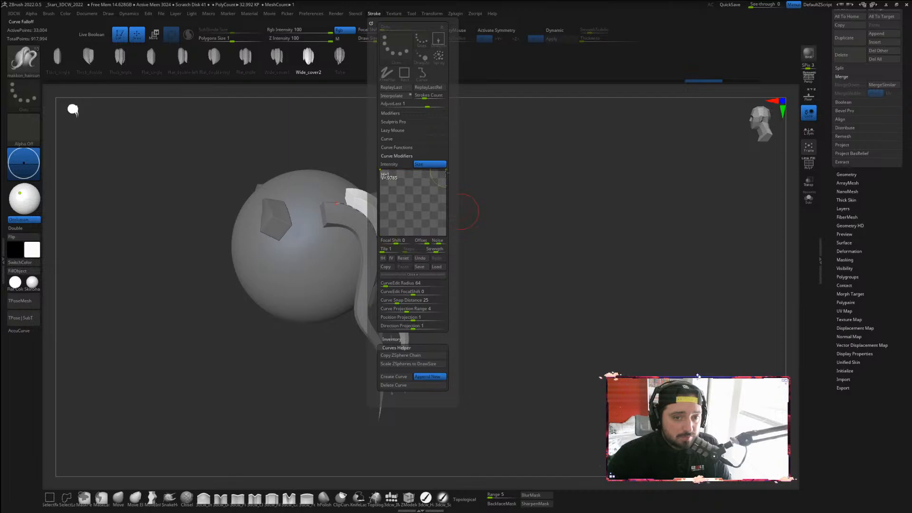
{"action": "left_click_drag", "start_coordinate": [447, 173], "coordinate": [447, 246]}
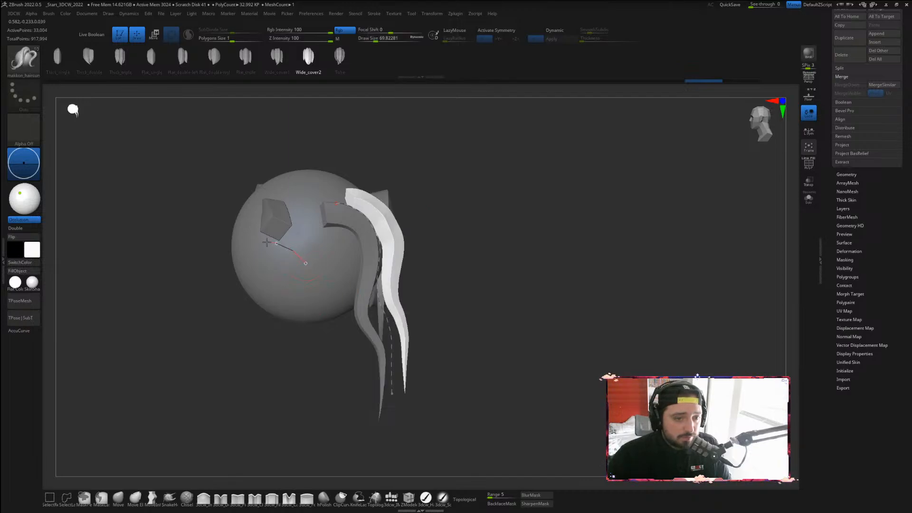
Draw several wavy Wide_cover2 strands from the sphere's side, arching outward and hanging down past its underside to thin tips
{"action": "left_click_drag", "start_coordinate": [250, 344], "coordinate": [230, 437]}
{"action": "mouse_move", "coordinate": [484, 284]}
{"action": "left_mouse_down"}
{"action": "mouse_move", "coordinate": [529, 272]}
{"action": "mouse_move", "coordinate": [503, 273]}
{"action": "mouse_move", "coordinate": [489, 297]}
{"action": "left_mouse_up"}
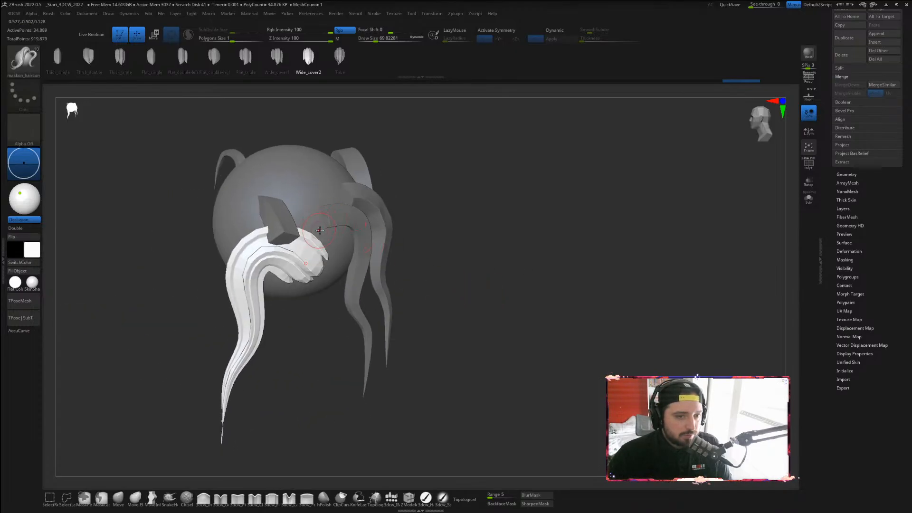
{"action": "left_click_drag", "start_coordinate": [182, 349], "coordinate": [173, 438]}
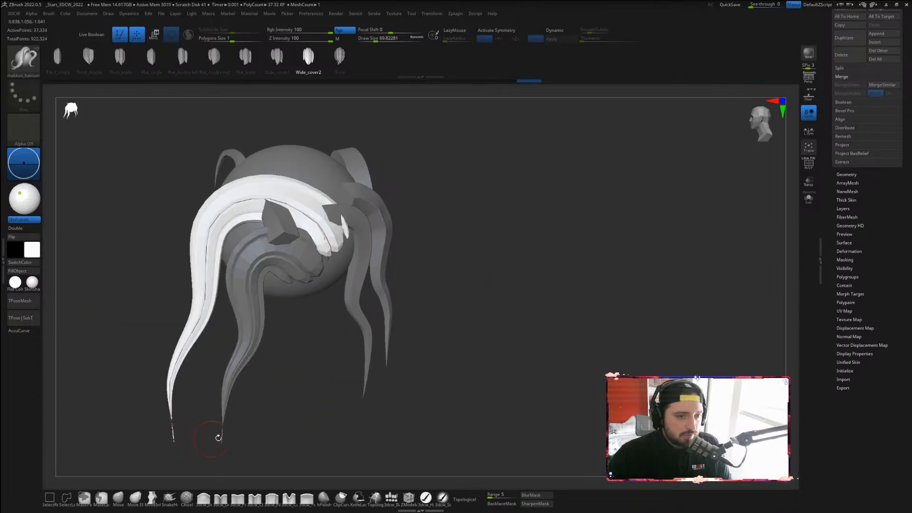
{"action": "left_click_drag", "start_coordinate": [318, 373], "coordinate": [347, 355]}
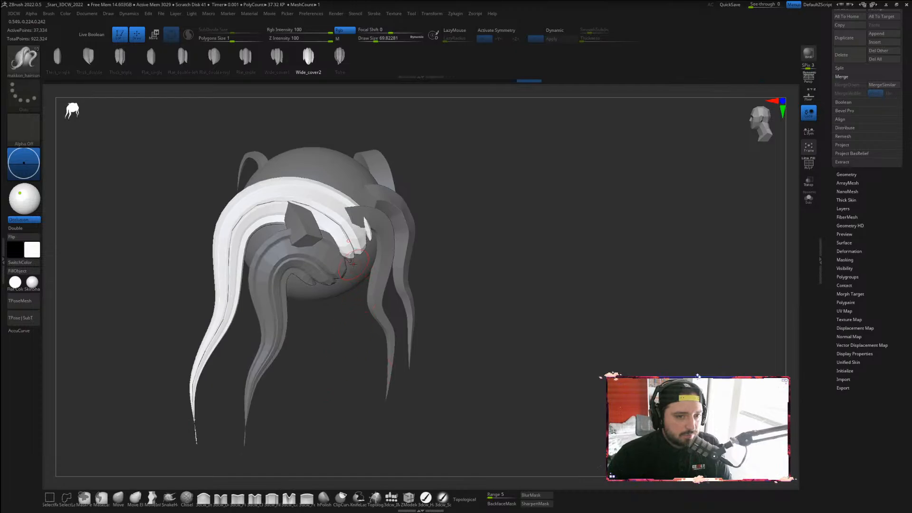
{"action": "left_click_drag", "start_coordinate": [245, 442], "coordinate": [247, 453]}
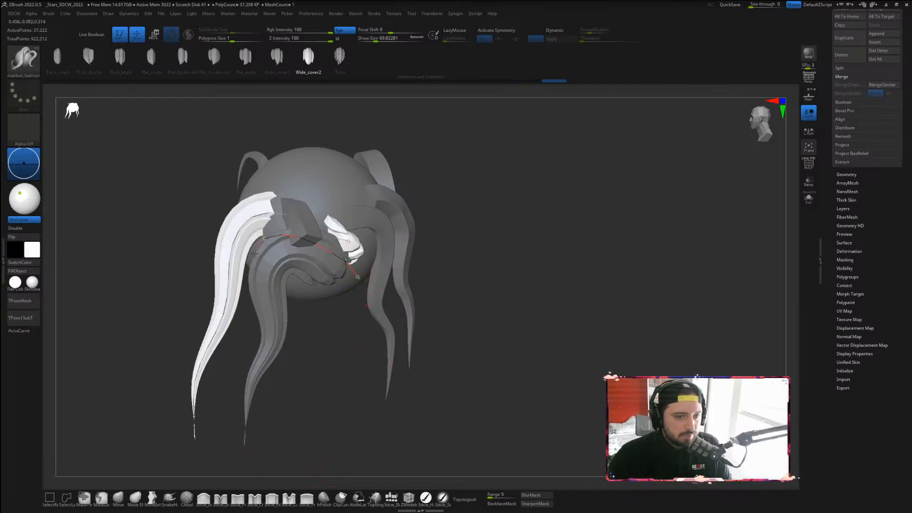
{"action": "left_click_drag", "start_coordinate": [230, 397], "coordinate": [229, 402]}
{"action": "left_click_drag", "start_coordinate": [316, 398], "coordinate": [329, 359]}
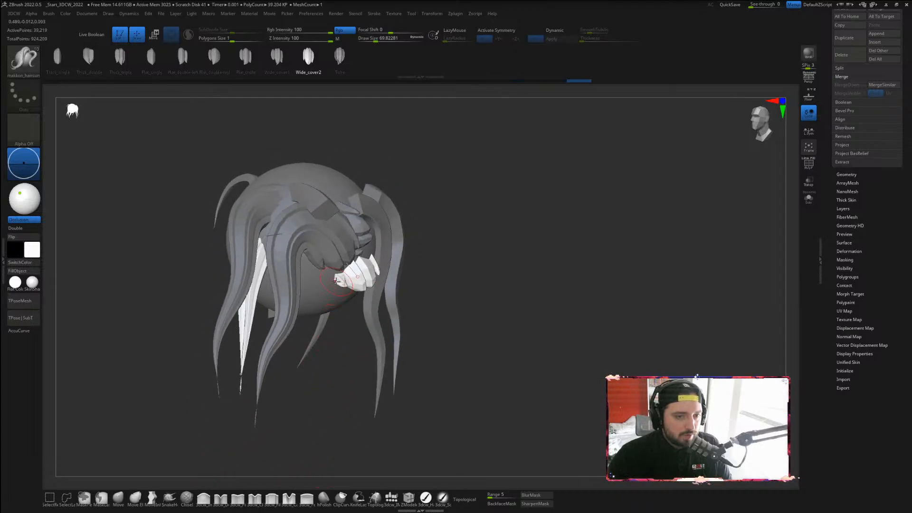
{"action": "left_click_drag", "start_coordinate": [309, 409], "coordinate": [309, 409]}
{"action": "mouse_move", "coordinate": [470, 381]}
{"action": "left_mouse_down"}
{"action": "mouse_move", "coordinate": [442, 372]}
{"action": "mouse_move", "coordinate": [484, 360]}
{"action": "left_mouse_up"}
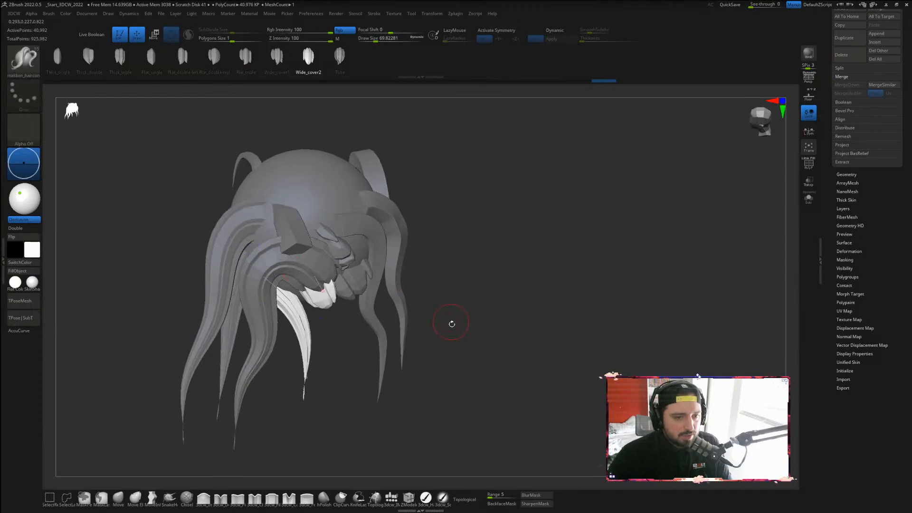
{"action": "left_click_drag", "start_coordinate": [460, 237], "coordinate": [476, 213]}
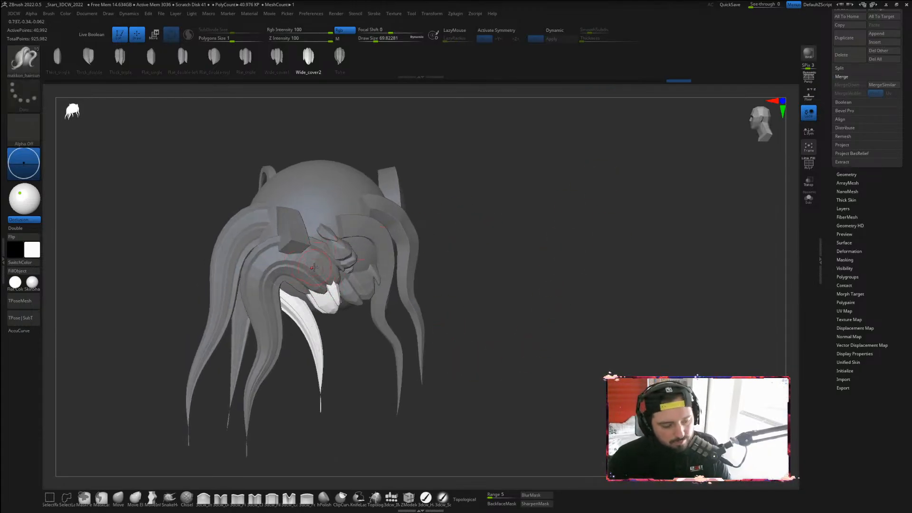
{"action": "left_click_drag", "start_coordinate": [430, 277], "coordinate": [489, 281]}
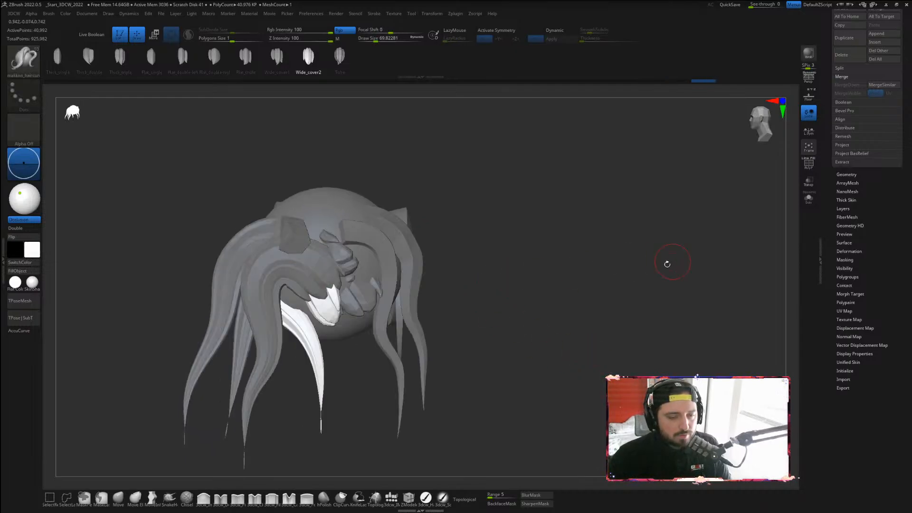
{"action": "left_click", "coordinate": [867, 175]}
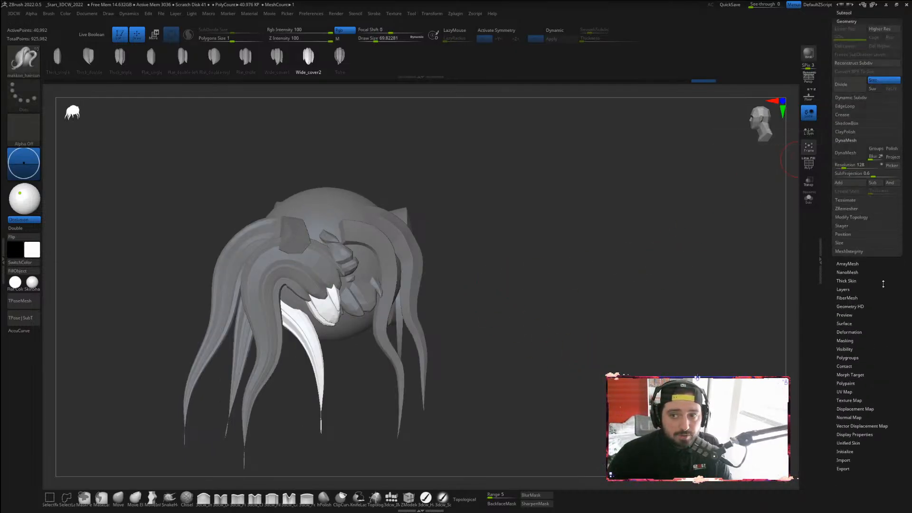
{"action": "scroll", "coordinate": [888, 289], "scroll_direction": "up", "scroll_amount": 3}
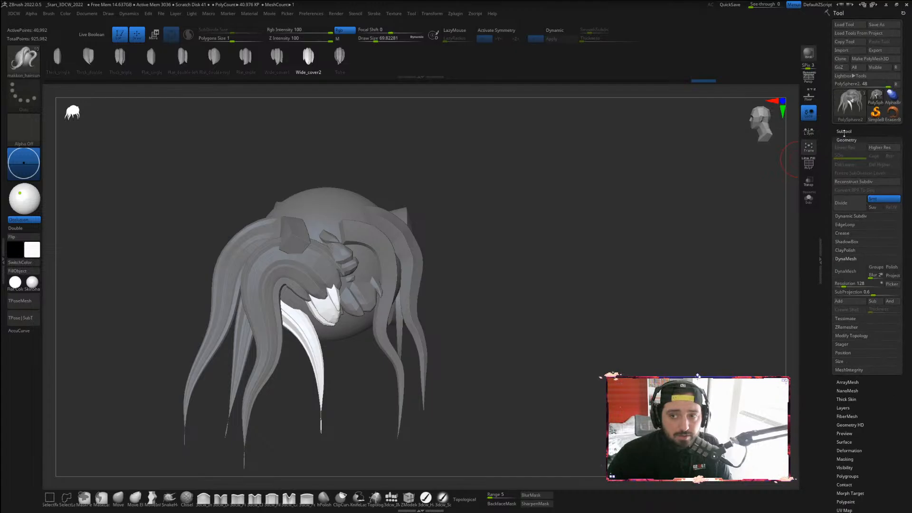
{"action": "left_click", "coordinate": [863, 131]}
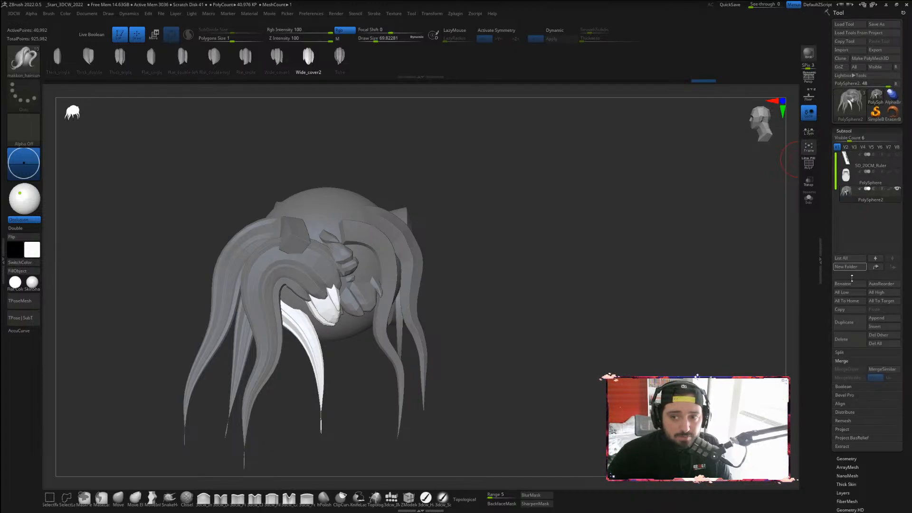
Turn on the polyframe, move the newest Wide_cover2 strand well away from the sphere with the gizmo, and return to draw mode
{"action": "left_click_drag", "start_coordinate": [534, 283], "coordinate": [584, 259]}
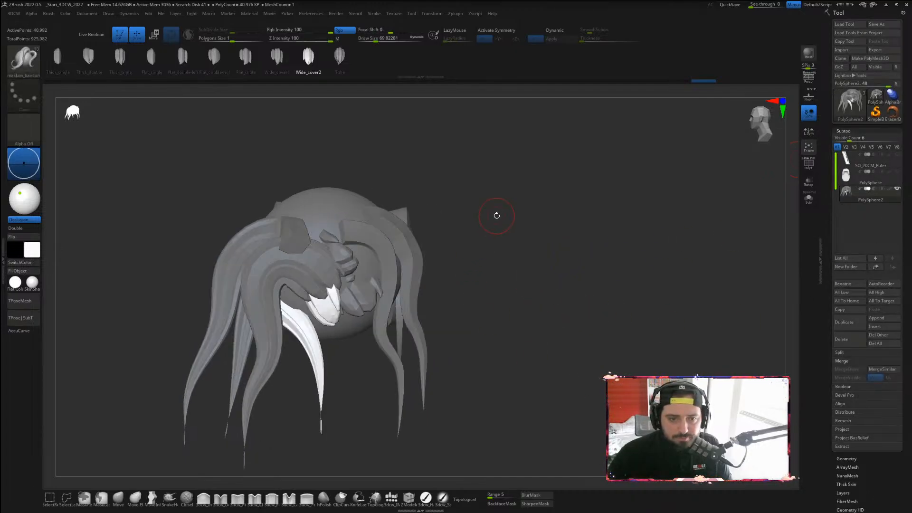
{"action": "left_click_drag", "start_coordinate": [497, 215], "coordinate": [462, 284]}
{"action": "left_click", "coordinate": [809, 164]}
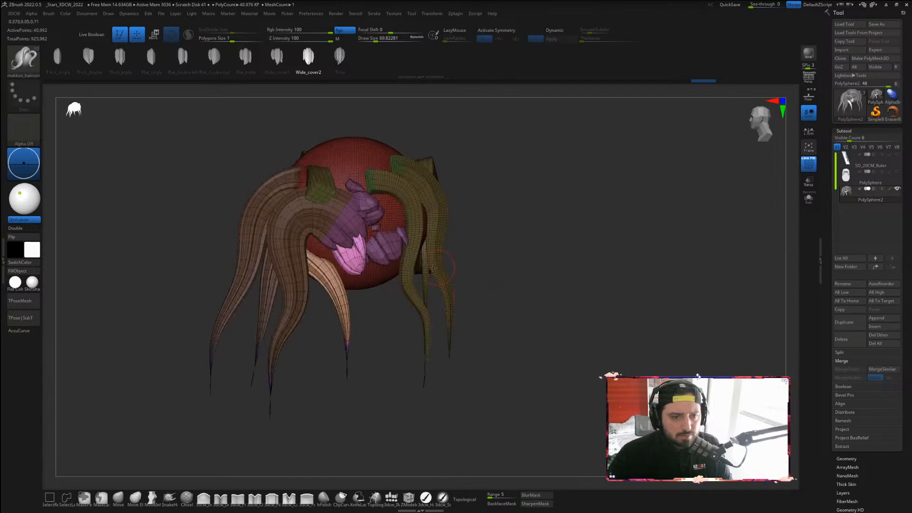
{"action": "key", "text": "w"}
{"action": "left_click_drag", "start_coordinate": [428, 369], "coordinate": [659, 370]}
{"action": "left_click_drag", "start_coordinate": [495, 204], "coordinate": [502, 203]}
{"action": "key", "text": "q"}
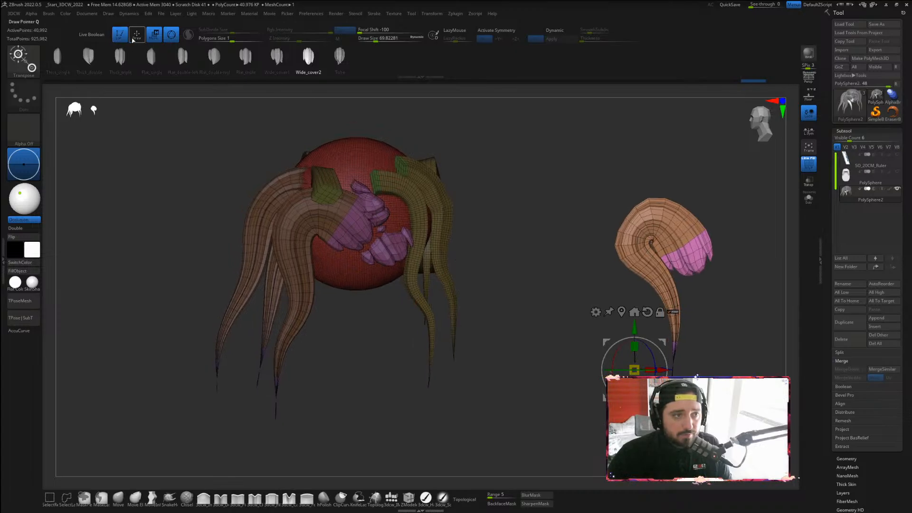
Draw a Wide_cover2 strand down another side of the sphere and a Wide_cover1 strand next to it
{"action": "mouse_move", "coordinate": [580, 258]}
{"action": "left_mouse_down"}
{"action": "mouse_move", "coordinate": [522, 196]}
{"action": "mouse_move", "coordinate": [519, 209]}
{"action": "mouse_move", "coordinate": [551, 229]}
{"action": "left_mouse_up"}
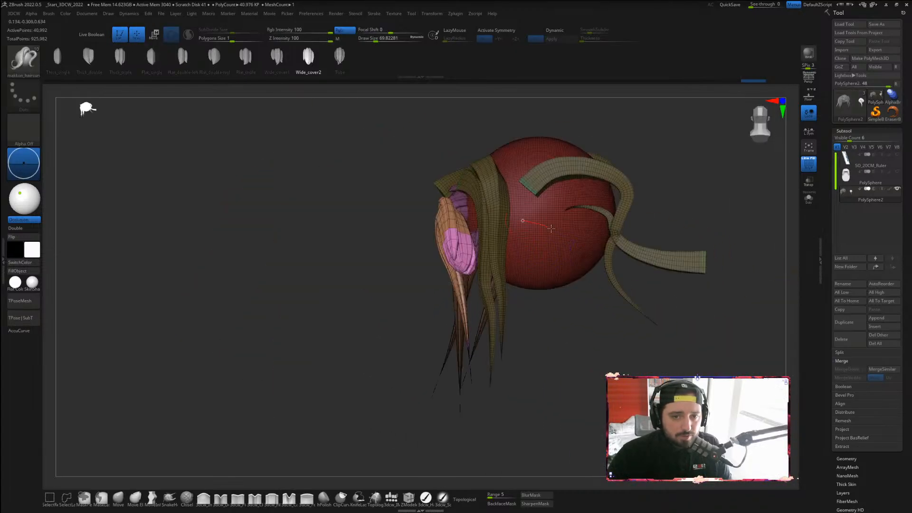
{"action": "left_click_drag", "start_coordinate": [577, 401], "coordinate": [575, 412]}
{"action": "left_click_drag", "start_coordinate": [646, 369], "coordinate": [653, 372], "text": "alt"}
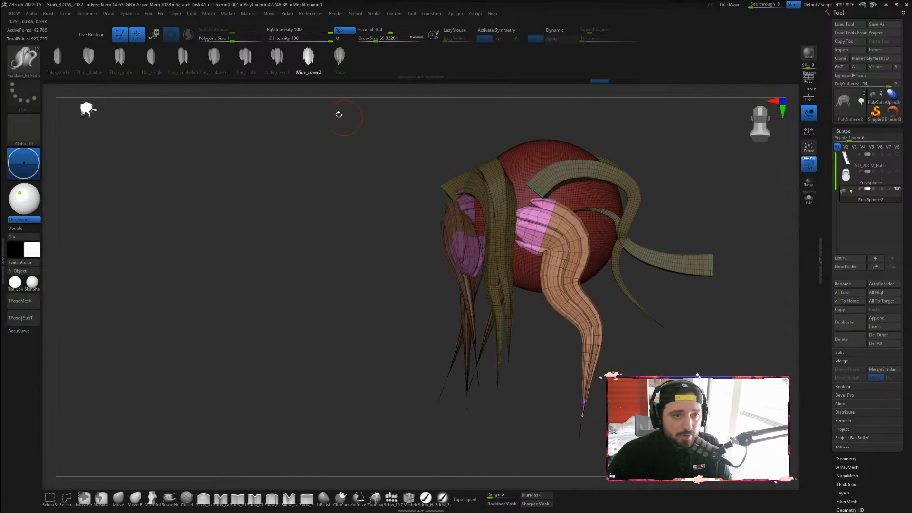
{"action": "left_click", "coordinate": [277, 57]}
{"action": "left_click_drag", "start_coordinate": [619, 212], "coordinate": [665, 375]}
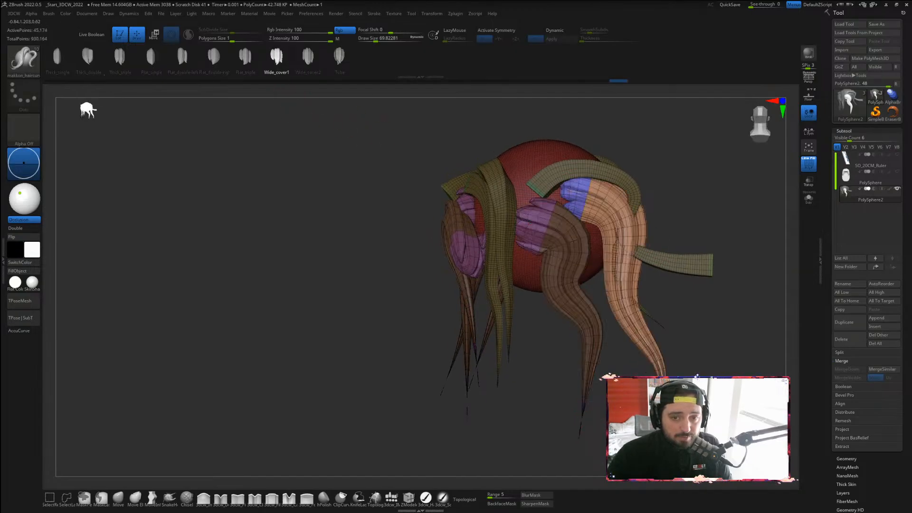
Switch the hair brush to Thick_single and draw several long tapering strands down the sphere's bare side
{"action": "left_click", "coordinate": [57, 57]}
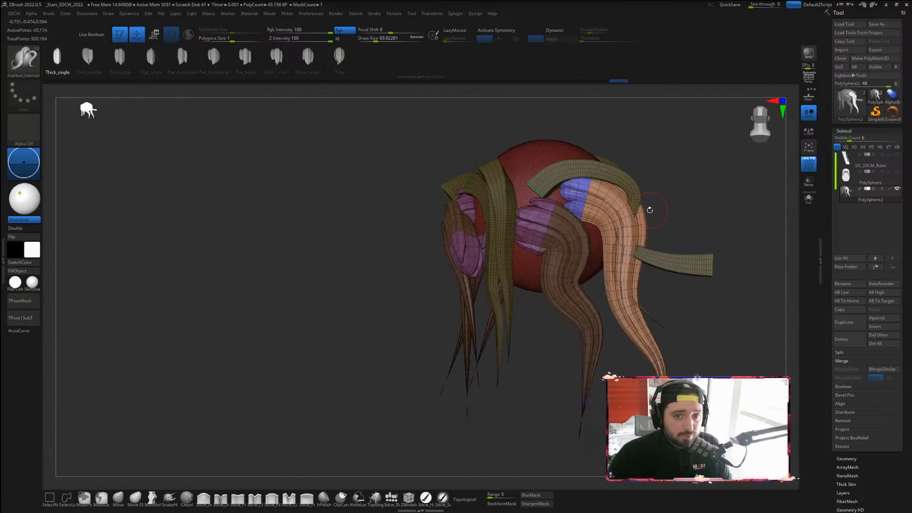
{"action": "left_click", "coordinate": [519, 171]}
{"action": "left_click_drag", "start_coordinate": [753, 290], "coordinate": [706, 322]}
{"action": "mouse_move", "coordinate": [653, 312]}
{"action": "left_mouse_down"}
{"action": "mouse_move", "coordinate": [651, 365]}
{"action": "mouse_move", "coordinate": [546, 309]}
{"action": "mouse_move", "coordinate": [600, 153]}
{"action": "left_mouse_up"}
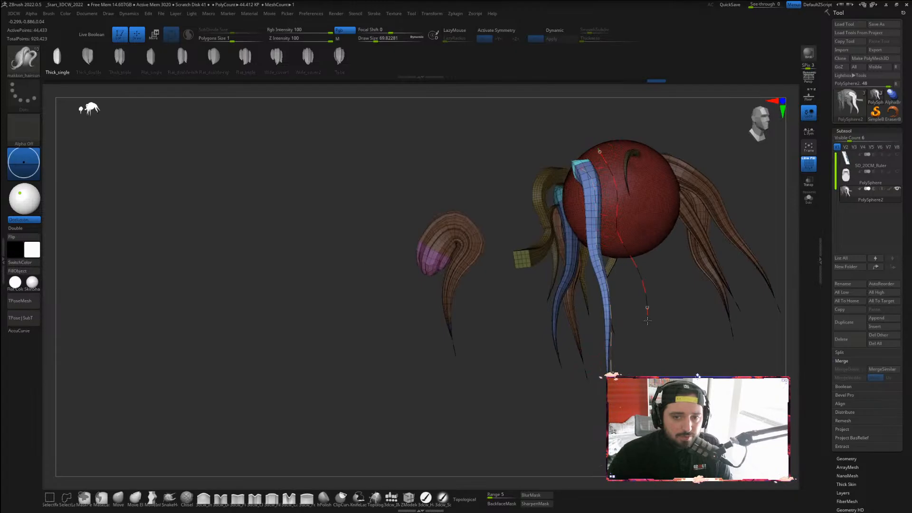
{"action": "left_click_drag", "start_coordinate": [648, 321], "coordinate": [648, 335]}
{"action": "left_click_drag", "start_coordinate": [571, 410], "coordinate": [587, 441], "text": "alt"}
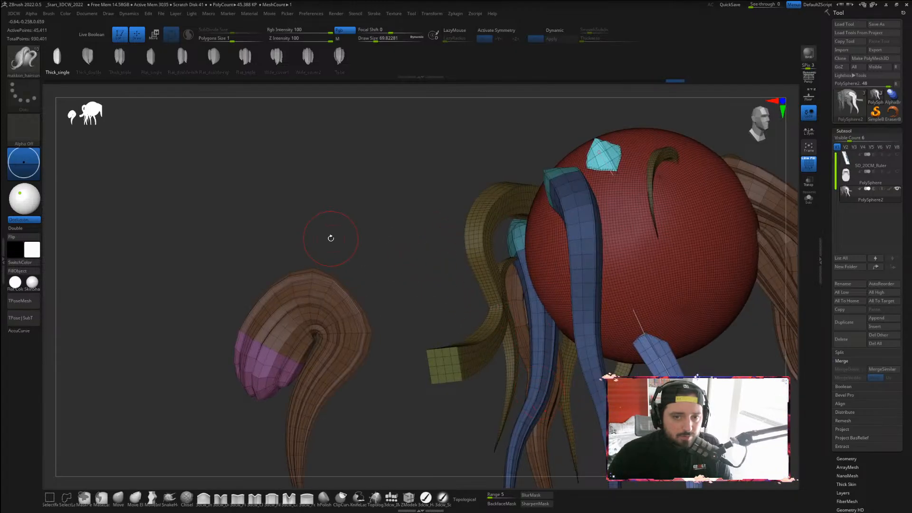
{"action": "mouse_move", "coordinate": [280, 209]}
{"action": "left_mouse_down"}
{"action": "mouse_move", "coordinate": [578, 205]}
{"action": "mouse_move", "coordinate": [555, 181]}
{"action": "left_mouse_up"}
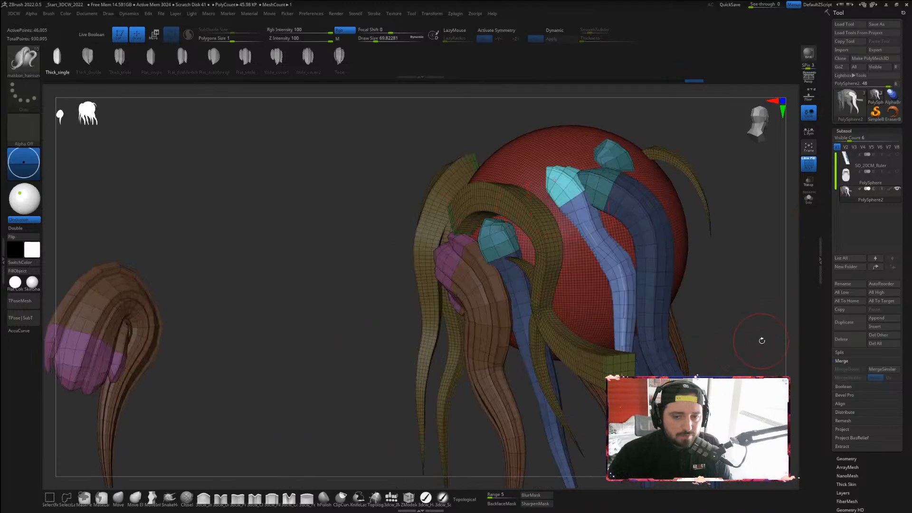
Turn off the polyframe and clear the mask from the sphere and strands
{"action": "left_click_drag", "start_coordinate": [762, 341], "coordinate": [236, 183]}
{"action": "key", "text": "shift+f"}
{"action": "left_click_drag", "start_coordinate": [645, 167], "coordinate": [604, 228], "text": "ctrl"}
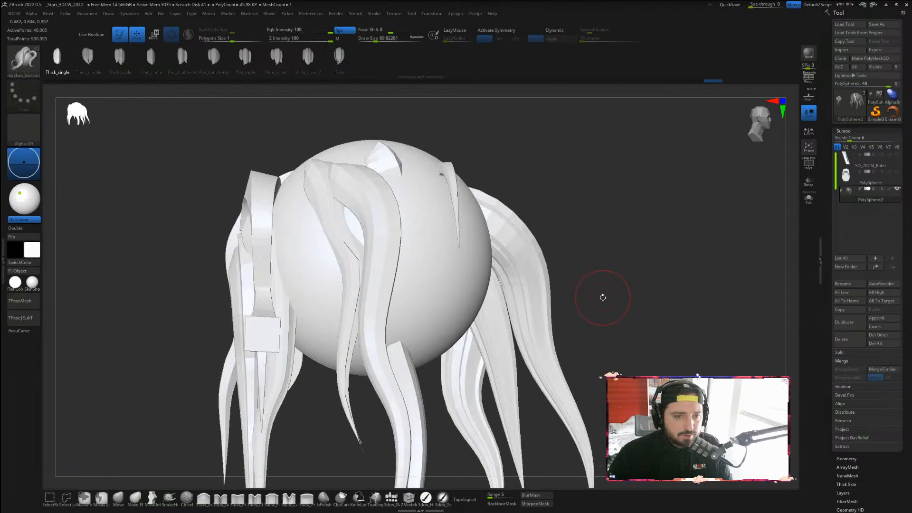
Smooth the long Thick_single strand on the sphere's side from its root down its length
{"action": "left_click_drag", "start_coordinate": [603, 298], "coordinate": [756, 269]}
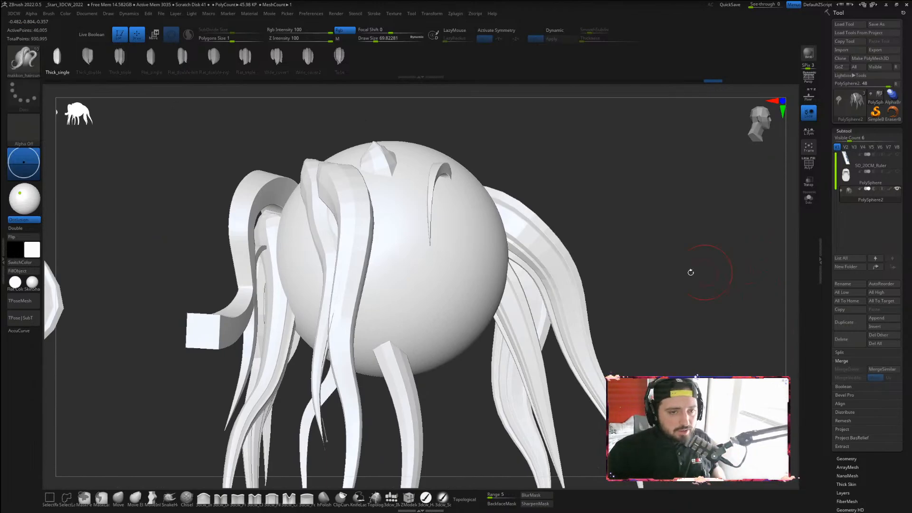
{"action": "left_click_drag", "start_coordinate": [343, 190], "coordinate": [351, 380], "text": "shift"}
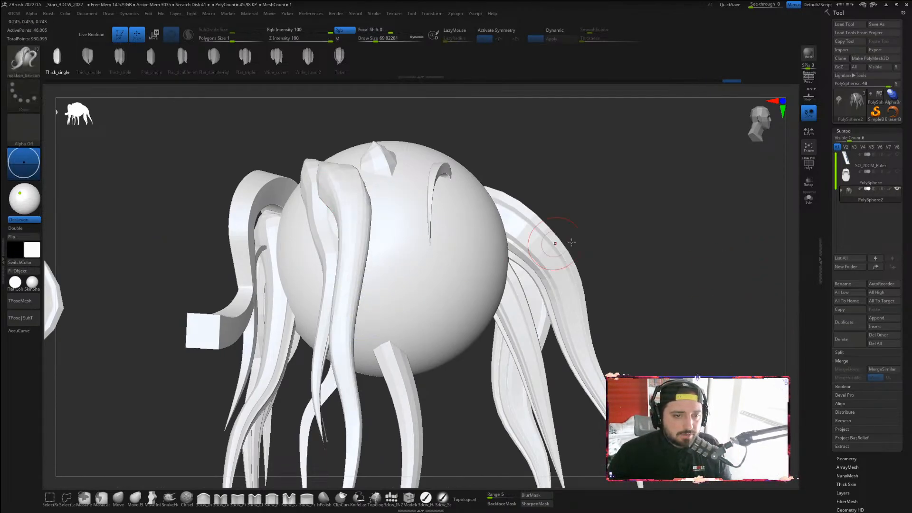
{"action": "left_click_drag", "start_coordinate": [600, 242], "coordinate": [684, 266]}
{"action": "left_click_drag", "start_coordinate": [340, 190], "coordinate": [349, 309], "text": "shift"}
{"action": "left_click_drag", "start_coordinate": [655, 303], "coordinate": [620, 297]}
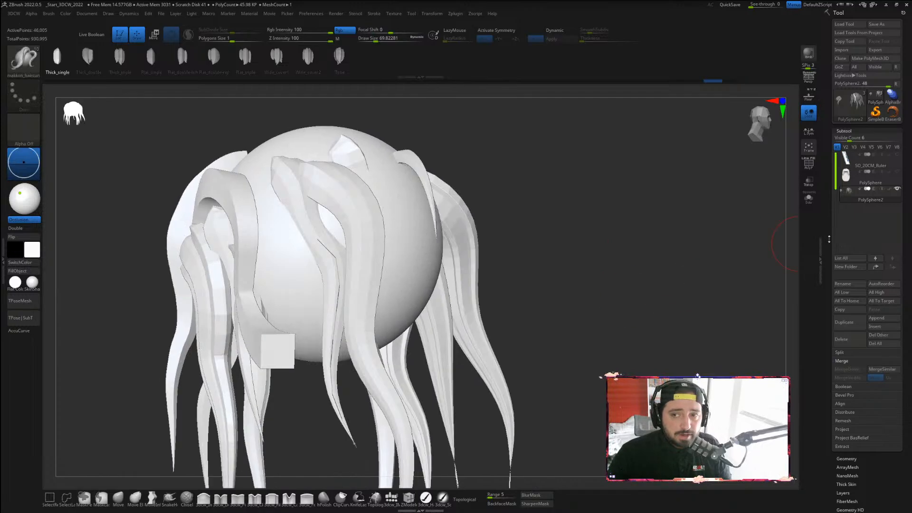
Divide the mesh twice to subdivision level 3 and smooth the long side strand again along its length
{"action": "left_click", "coordinate": [844, 131]}
{"action": "left_click", "coordinate": [847, 140]}
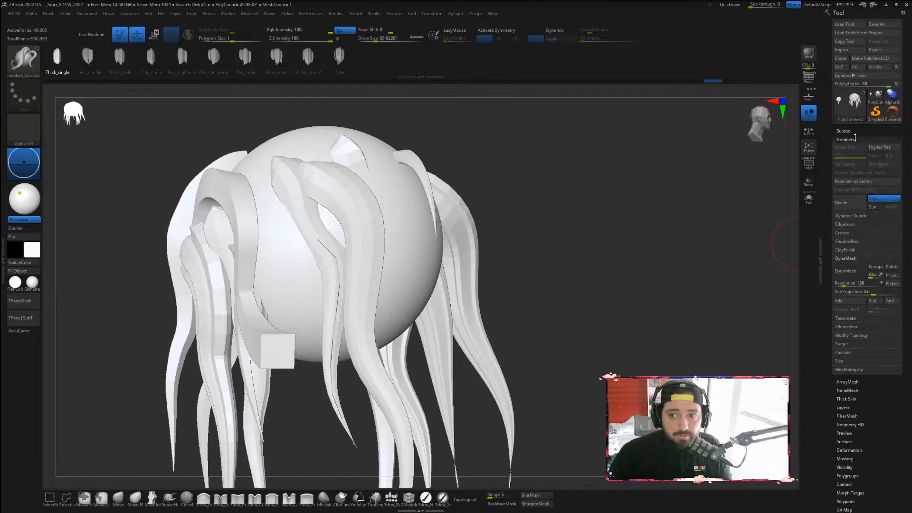
{"action": "left_click", "coordinate": [854, 205]}
{"action": "left_click", "coordinate": [854, 204]}
{"action": "left_click_drag", "start_coordinate": [632, 211], "coordinate": [582, 214]}
{"action": "left_click_drag", "start_coordinate": [342, 209], "coordinate": [363, 339], "text": "shift"}
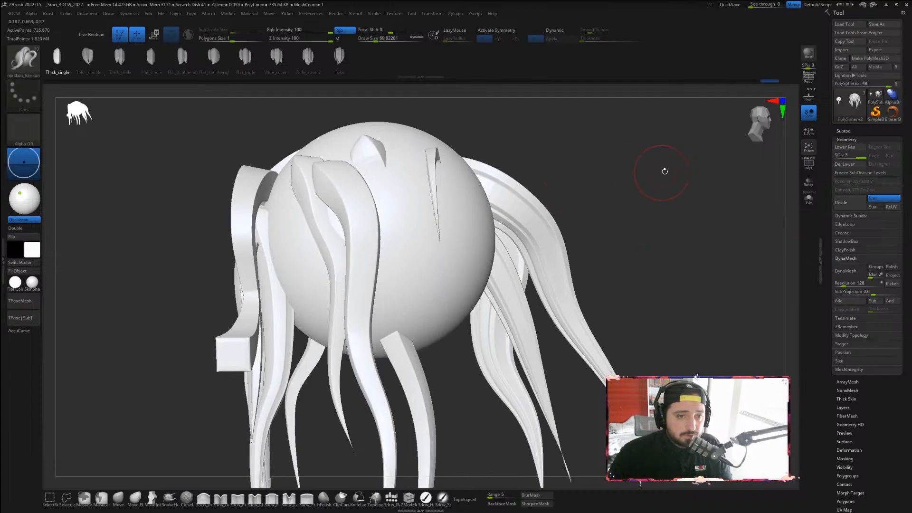
{"action": "mouse_move", "coordinate": [662, 171]}
{"action": "left_mouse_down"}
{"action": "mouse_move", "coordinate": [689, 149]}
{"action": "mouse_move", "coordinate": [699, 227]}
{"action": "mouse_move", "coordinate": [651, 238]}
{"action": "left_mouse_up"}
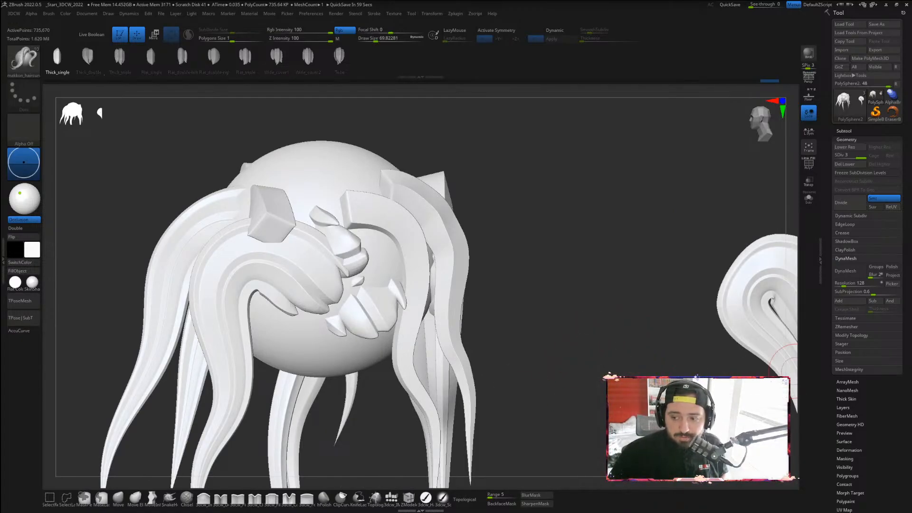
Switch to Google Chrome and try entering a web search for "MAKON HAIR BRUSH ZBRU" in a new tab, clearing the entry
{"action": "key", "text": "alt+Tab"}
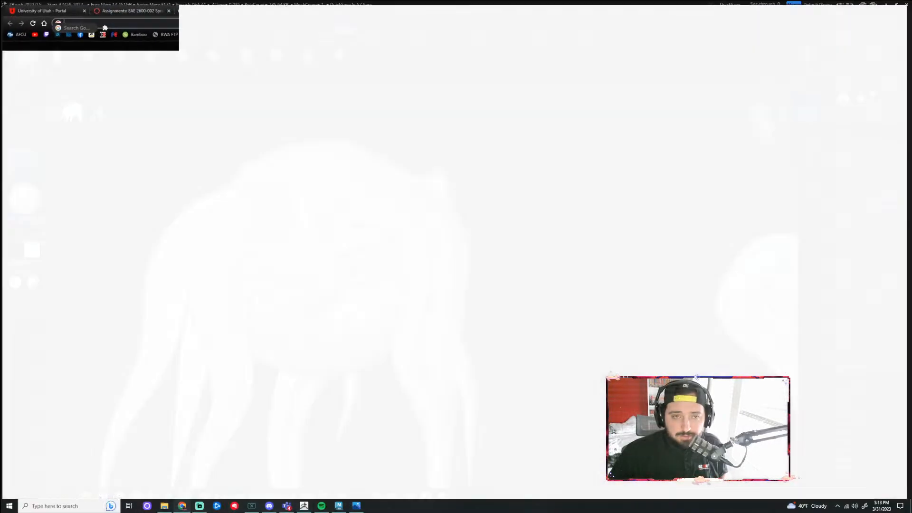
{"action": "type", "text": "MAKON HAI"}
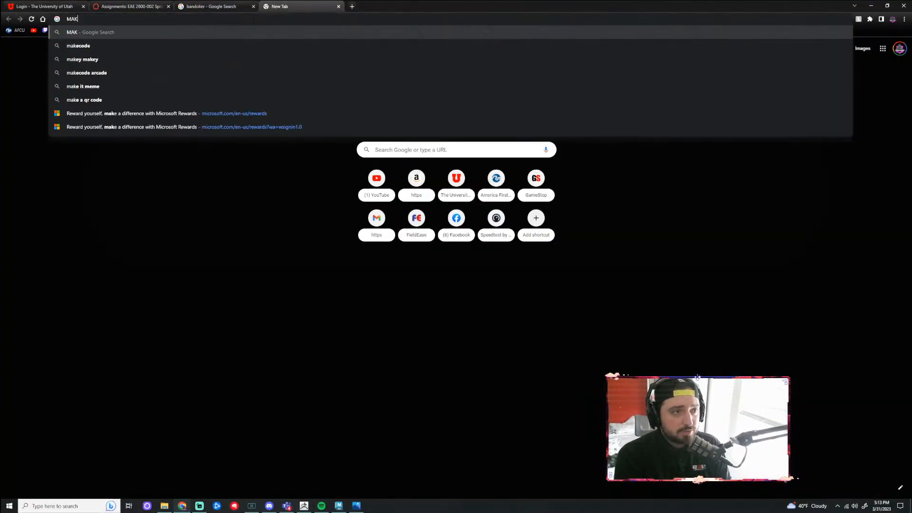
{"action": "type", "text": "RUSH ZBRU"}
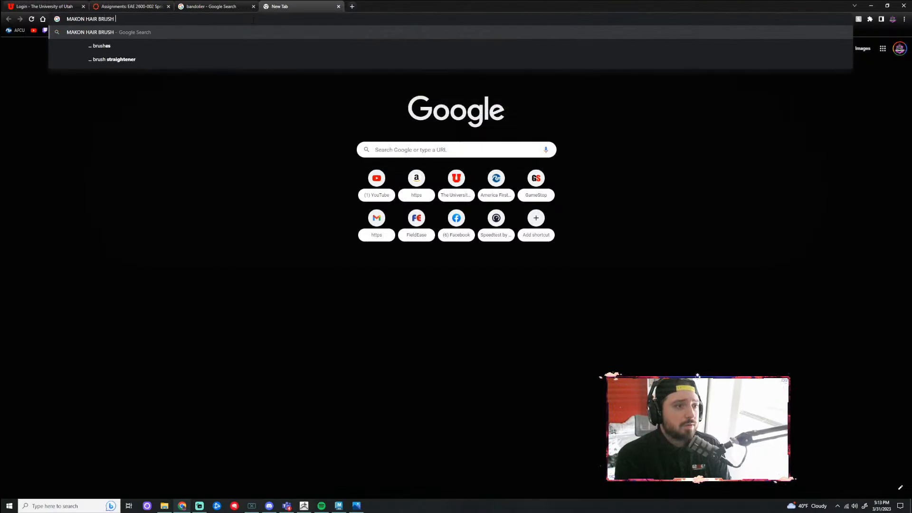
{"action": "key", "text": "BackSpace"}
{"action": "key", "text": "BackSpace"}
{"action": "key", "text": "BackSpace"}
{"action": "key", "text": "BackSpace"}
{"action": "key", "text": "BackSpace"}
{"action": "key", "text": "BackSpace"}
{"action": "key", "text": "BackSpace"}
{"action": "key", "text": "BackSpace"}
{"action": "key", "text": "BackSpace"}
{"action": "key", "text": "BackSpace"}
{"action": "key", "text": "BackSpace"}
{"action": "key", "text": "BackSpace"}
{"action": "key", "text": "BackSpace"}
{"action": "key", "text": "BackSpace"}
{"action": "key", "text": "BackSpace"}
{"action": "key", "text": "BackSpace"}
{"action": "key", "text": "BackSpace"}
{"action": "key", "text": "BackSpace"}
{"action": "key", "text": "BackSpace"}
{"action": "key", "text": "BackSpace"}
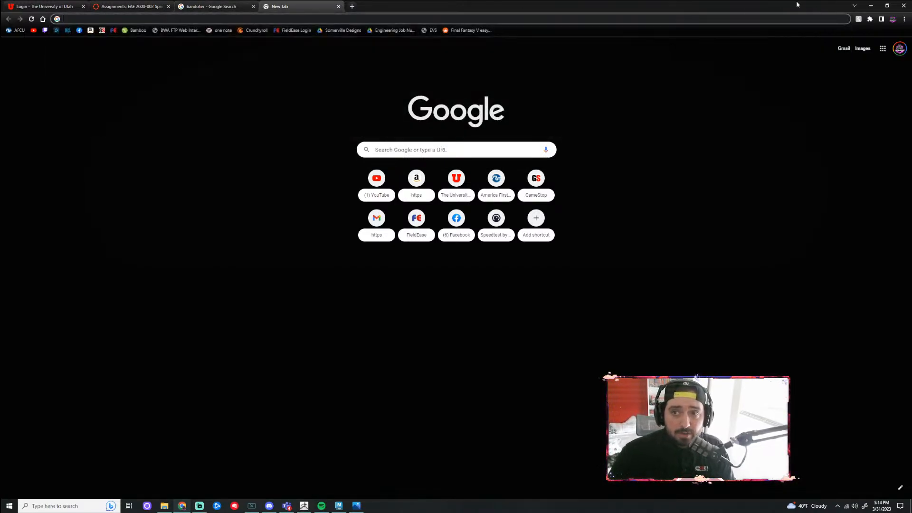
Minimize the browser, ZBrush and Maya windows and bring up the Desktop folder in File Explorer
{"action": "left_click", "coordinate": [870, 5]}
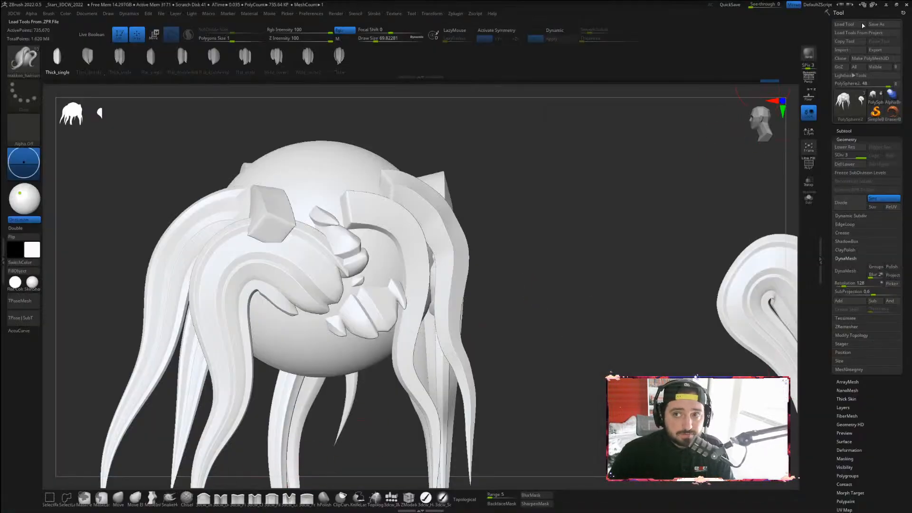
{"action": "left_click", "coordinate": [886, 5]}
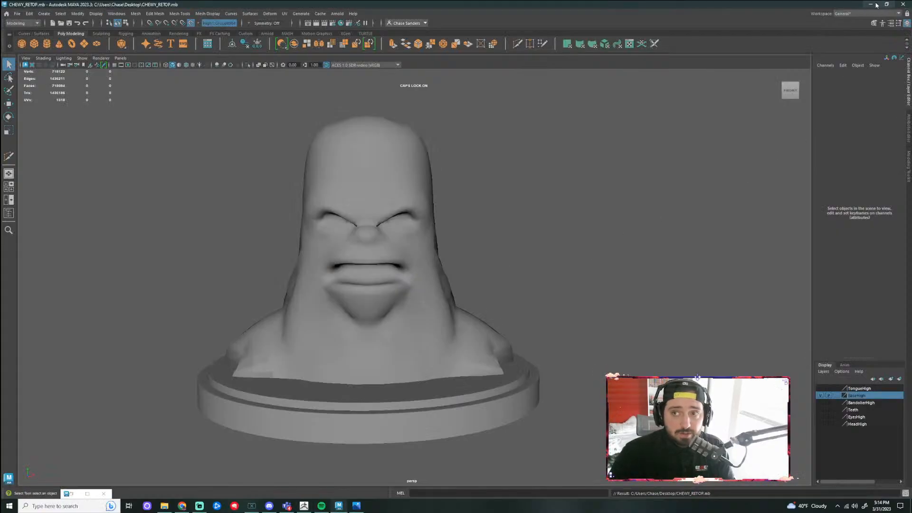
{"action": "left_click", "coordinate": [871, 4]}
{"action": "left_click", "coordinate": [163, 510]}
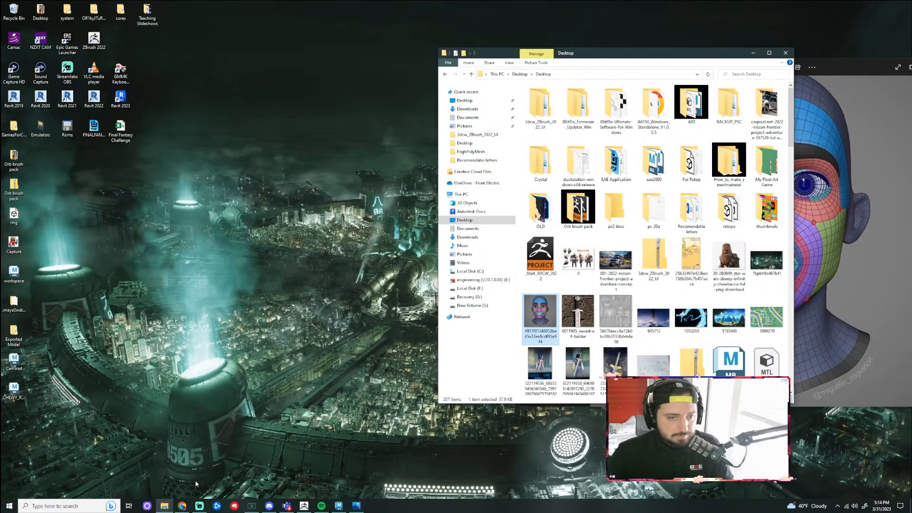
Move the File Explorer window off the main screen and paste copies of the makkon hair and FB_squaretubes brush files onto the desktop
{"action": "left_click_drag", "start_coordinate": [580, 47], "coordinate": [0, 94]}
{"action": "left_click", "coordinate": [259, 110]}
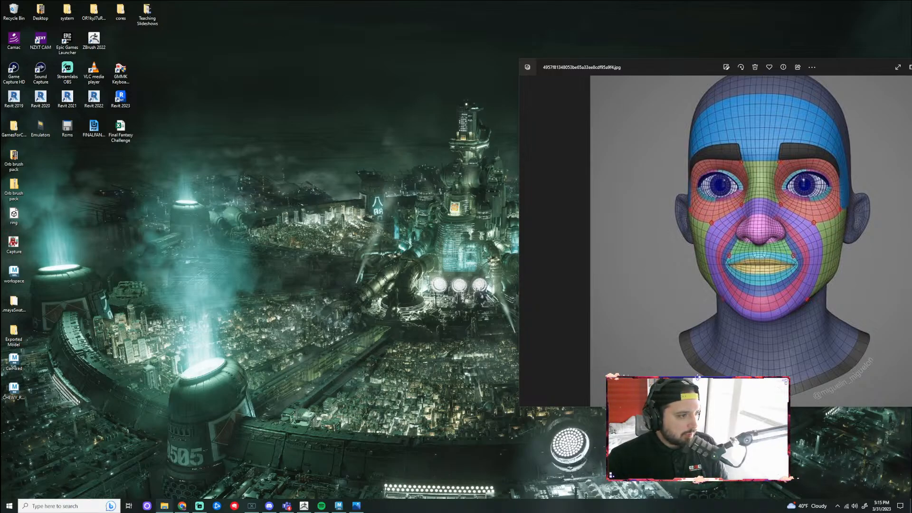
{"action": "right_click", "coordinate": [154, 219]}
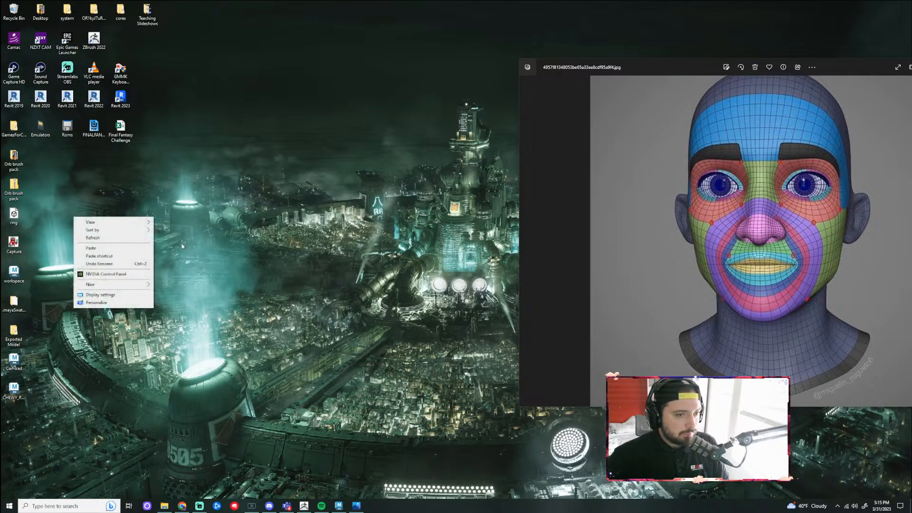
{"action": "left_click", "coordinate": [95, 251]}
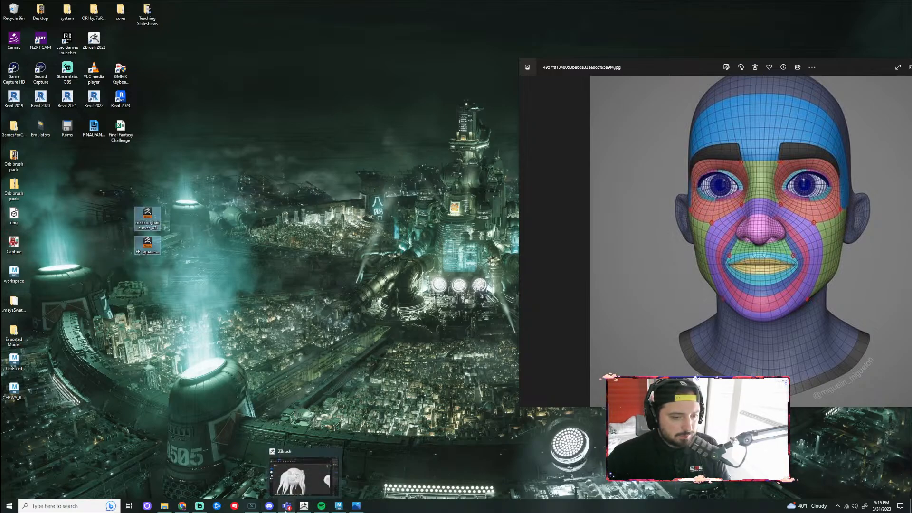
Show where the two hair brush files sit in ZBrush 2022's BrushPresets folder, and hide the folder window again
{"action": "left_click", "coordinate": [270, 506]}
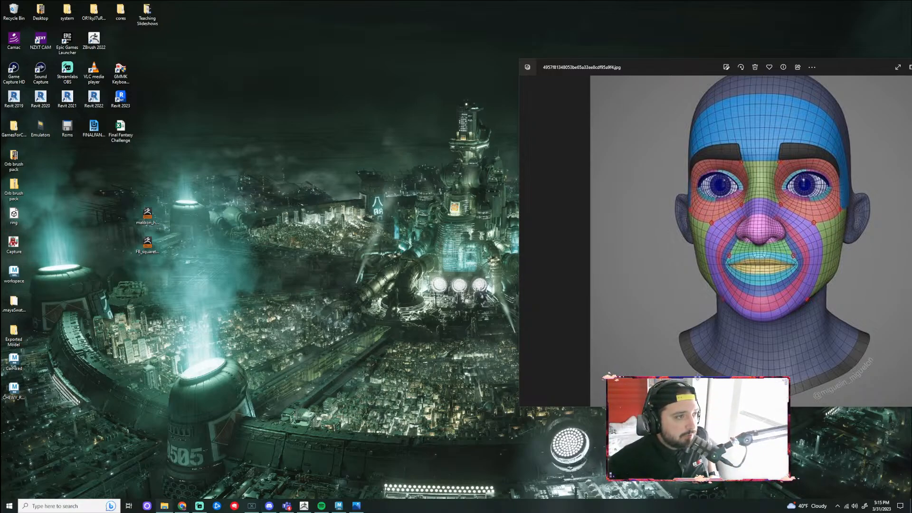
{"action": "mouse_move", "coordinate": [0, 89]}
{"action": "left_mouse_down"}
{"action": "mouse_move", "coordinate": [409, 99]}
{"action": "mouse_move", "coordinate": [438, 70]}
{"action": "left_mouse_up"}
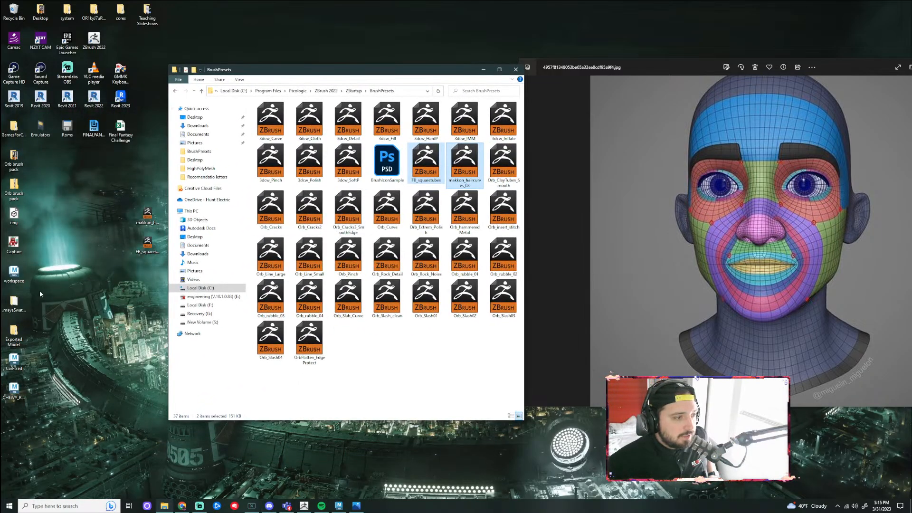
{"action": "left_click", "coordinate": [164, 506]}
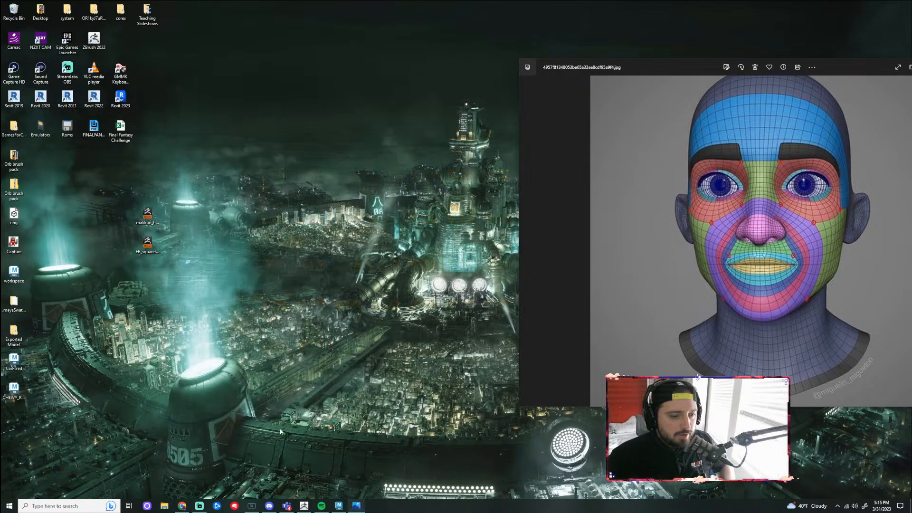
Switch to Google Chrome and review the BUST FINAL SCULPT assignment's instructions and example images
{"action": "left_click", "coordinate": [182, 506]}
{"action": "left_click", "coordinate": [129, 6]}
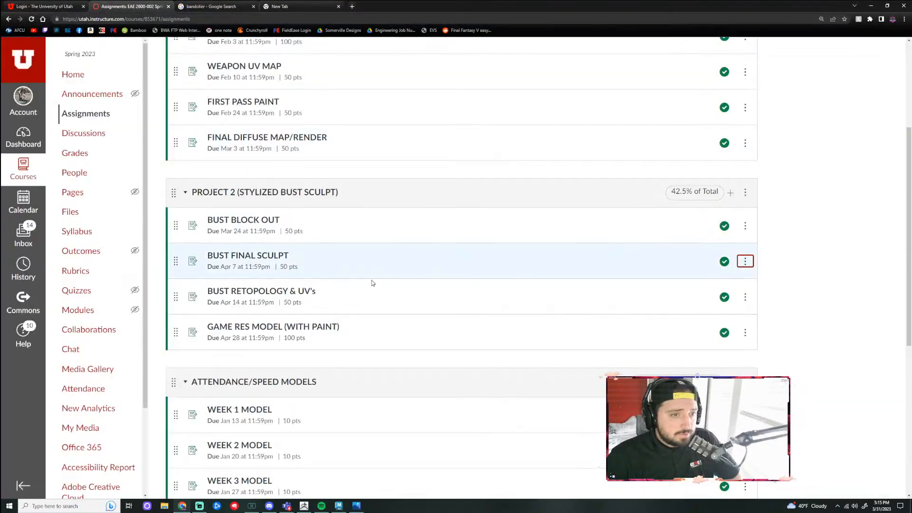
{"action": "left_click", "coordinate": [248, 255]}
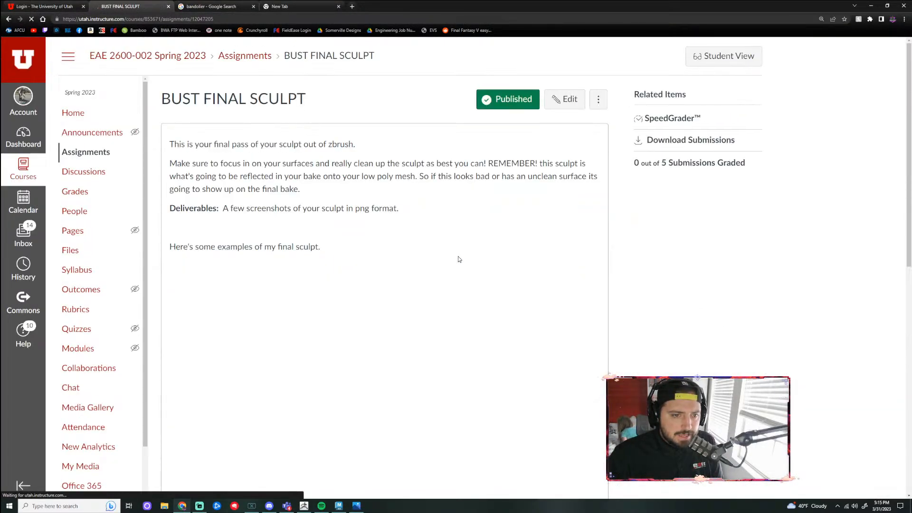
{"action": "scroll", "coordinate": [458, 259], "scroll_direction": "down", "scroll_amount": 2}
{"action": "scroll", "coordinate": [438, 250], "scroll_direction": "down", "scroll_amount": 3}
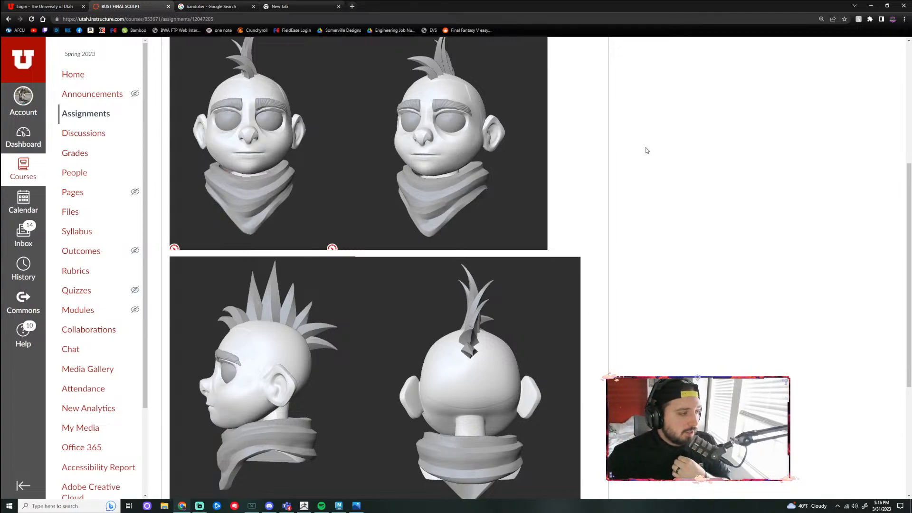
Minimize the browser, switch to Maya with the CHEWY_RETOP scene, and close the UV Editor window
{"action": "left_click", "coordinate": [871, 6]}
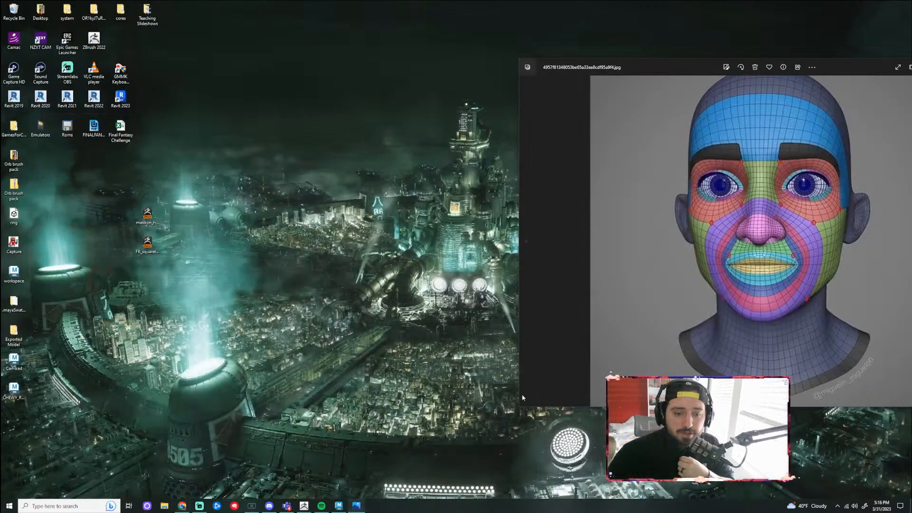
{"action": "left_click", "coordinate": [339, 505]}
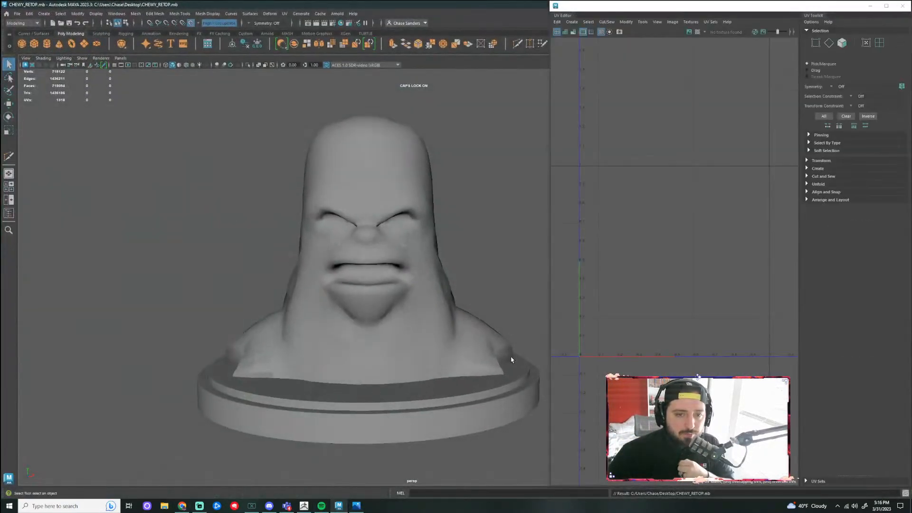
{"action": "left_click_drag", "start_coordinate": [755, 6], "coordinate": [562, 37]}
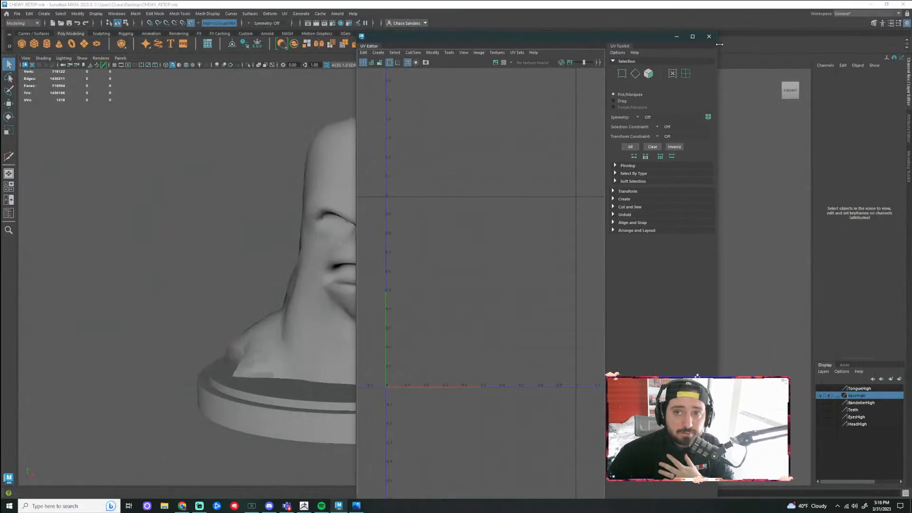
{"action": "left_click", "coordinate": [710, 37]}
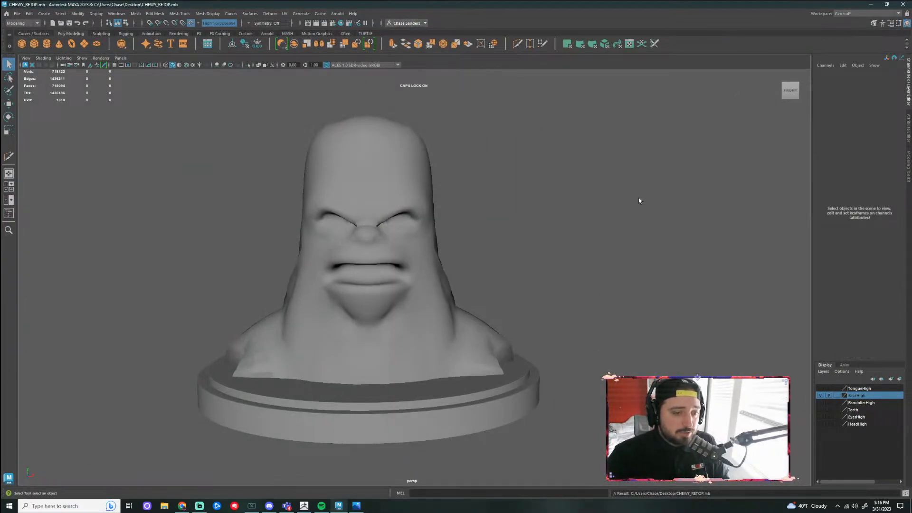
Apply Soften Edge to the retopologized head mesh and deselect it
{"action": "left_click", "coordinate": [335, 316]}
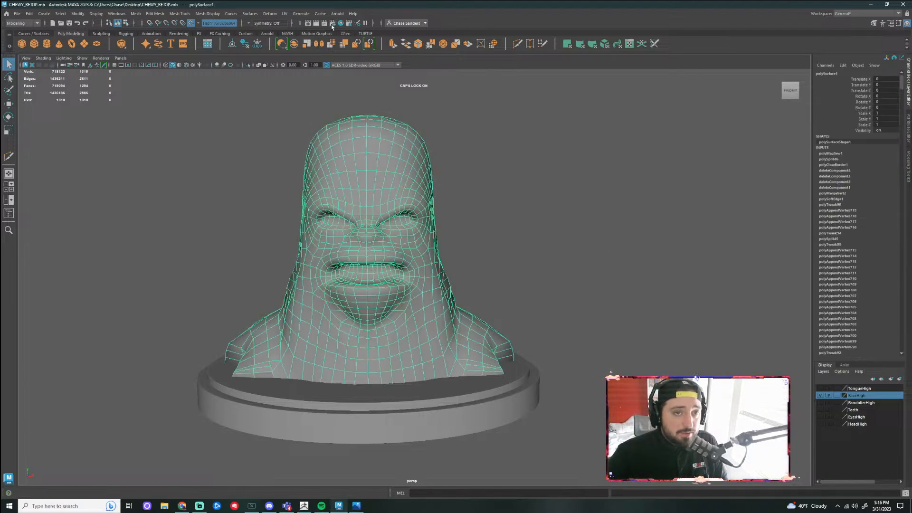
{"action": "left_click", "coordinate": [249, 13]}
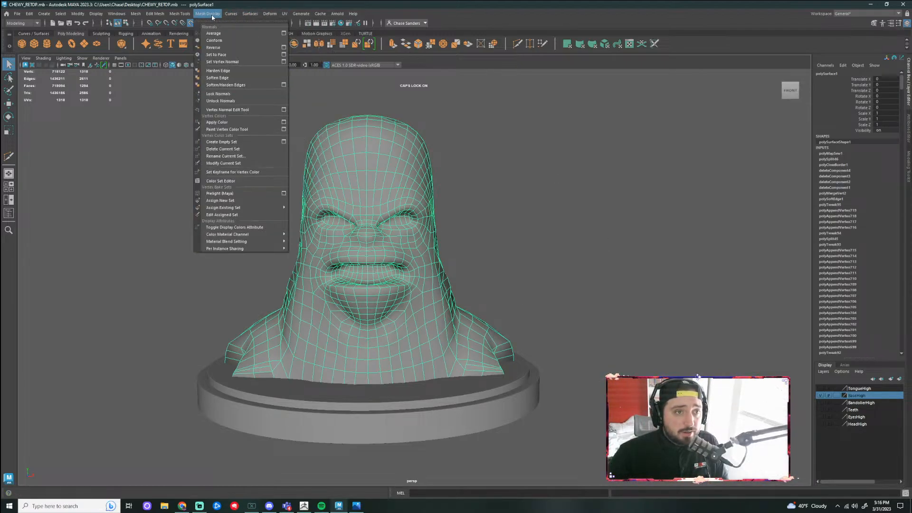
{"action": "left_click", "coordinate": [217, 77]}
{"action": "left_click", "coordinate": [604, 244]}
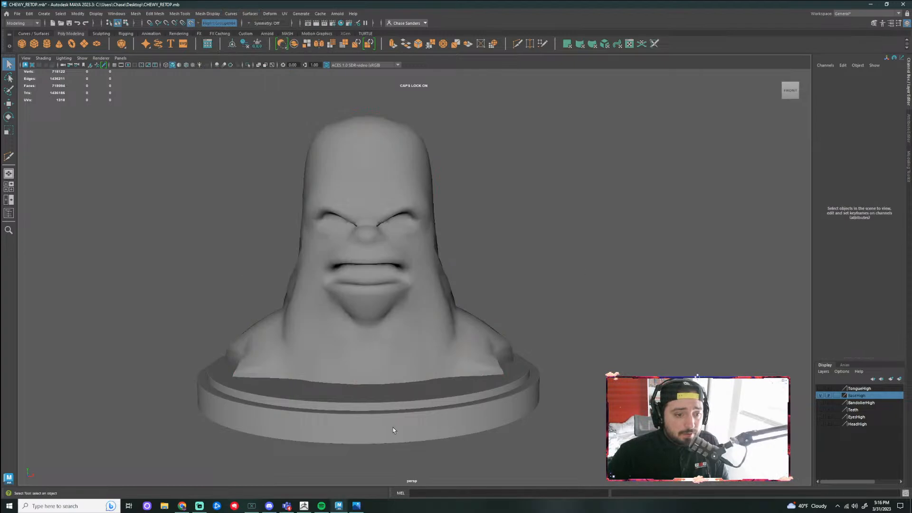
Inspect the softened head mesh on its round base, both with and without its wireframe highlighted
{"action": "scroll", "coordinate": [394, 429], "scroll_direction": "up", "scroll_amount": 3}
{"action": "left_click", "coordinate": [431, 403]}
{"action": "left_click", "coordinate": [563, 323]}
{"action": "scroll", "coordinate": [547, 305], "scroll_direction": "down", "scroll_amount": 2}
{"action": "mouse_move", "coordinate": [508, 295]}
{"action": "left_mouse_down", "text": "alt"}
{"action": "mouse_move", "coordinate": [687, 312]}
{"action": "mouse_move", "coordinate": [506, 309]}
{"action": "left_mouse_up", "text": "alt"}
{"action": "left_click", "coordinate": [437, 303]}
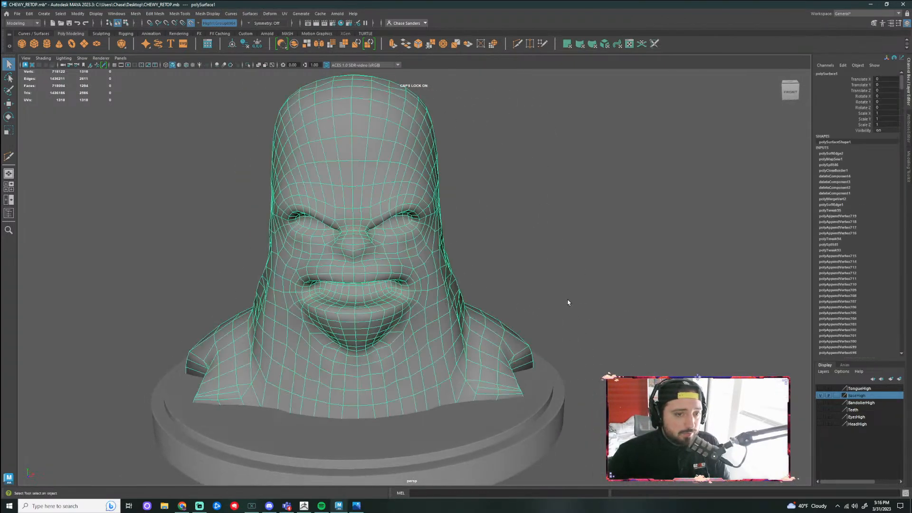
{"action": "left_click", "coordinate": [569, 302]}
{"action": "scroll", "coordinate": [585, 301], "scroll_direction": "up", "scroll_amount": 2}
{"action": "scroll", "coordinate": [590, 287], "scroll_direction": "down", "scroll_amount": 2}
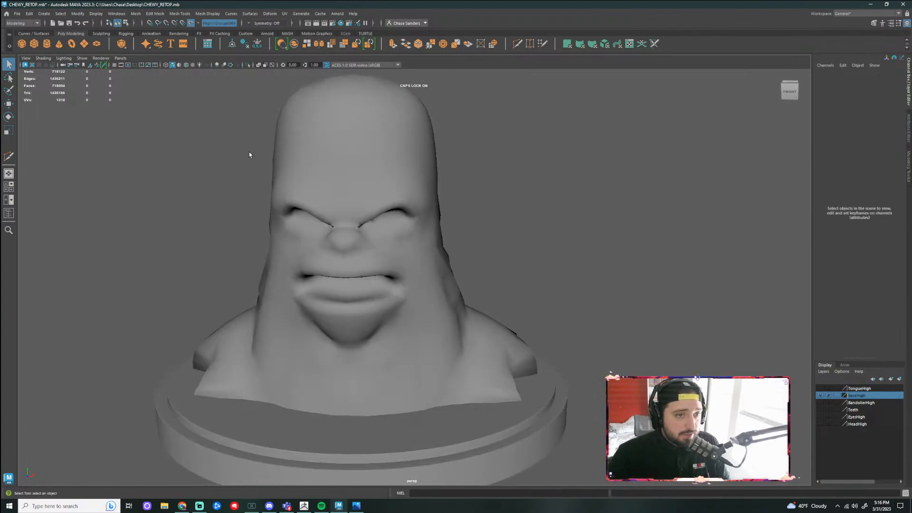
Select the low-poly head to check its polygon counts and examine its topology from different angles and distances
{"action": "left_click", "coordinate": [314, 143]}
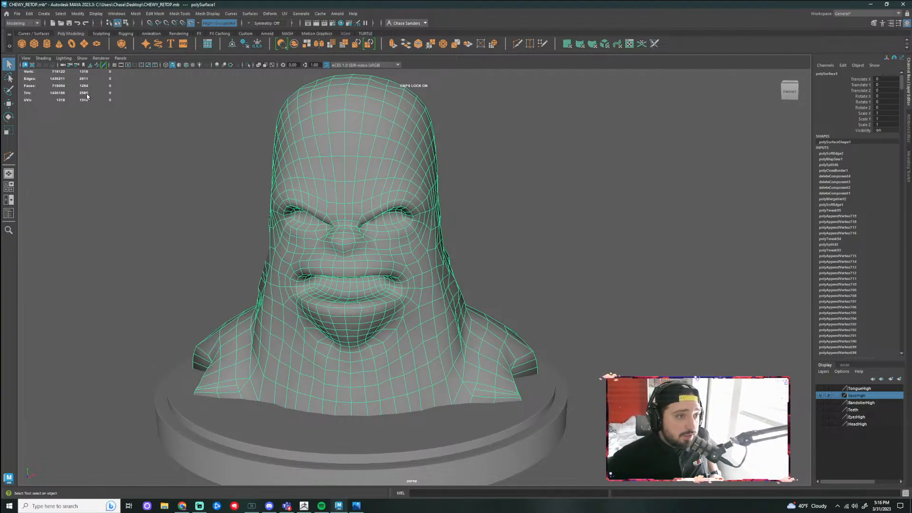
{"action": "scroll", "coordinate": [518, 214], "scroll_direction": "down", "scroll_amount": 3}
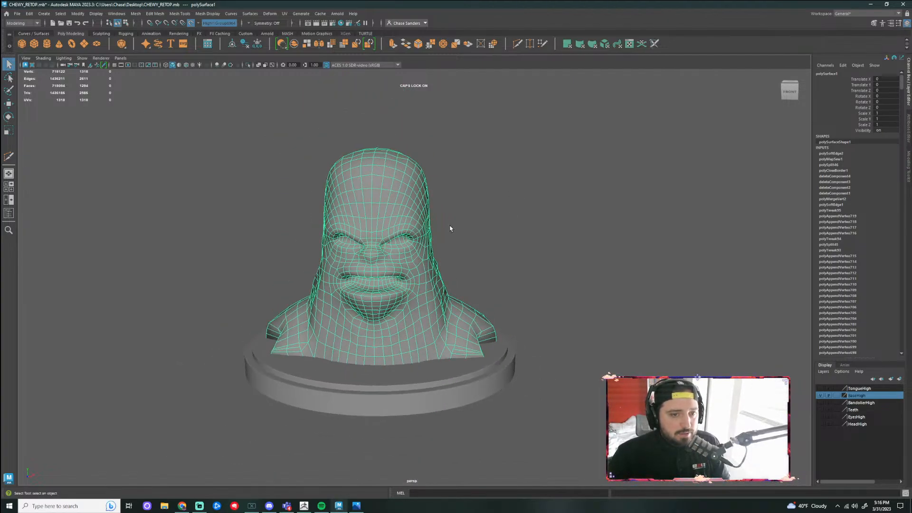
{"action": "left_click_drag", "start_coordinate": [451, 229], "coordinate": [340, 229], "text": "alt"}
{"action": "scroll", "coordinate": [507, 250], "scroll_direction": "down", "scroll_amount": 3}
{"action": "scroll", "coordinate": [480, 255], "scroll_direction": "up", "scroll_amount": 4}
{"action": "left_click", "coordinate": [523, 261]}
{"action": "scroll", "coordinate": [531, 259], "scroll_direction": "up", "scroll_amount": 2}
{"action": "left_click_drag", "start_coordinate": [535, 258], "coordinate": [523, 267], "text": "alt"}
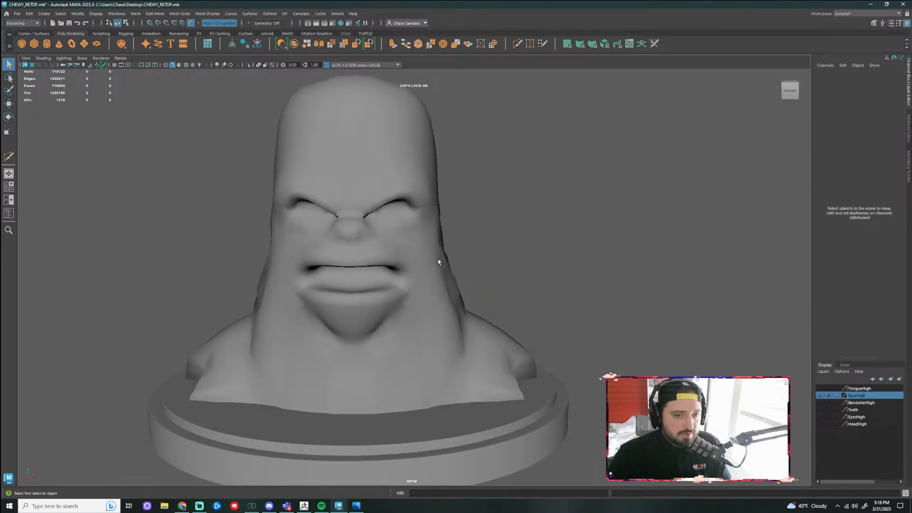
{"action": "left_click", "coordinate": [438, 262]}
{"action": "left_click", "coordinate": [556, 255]}
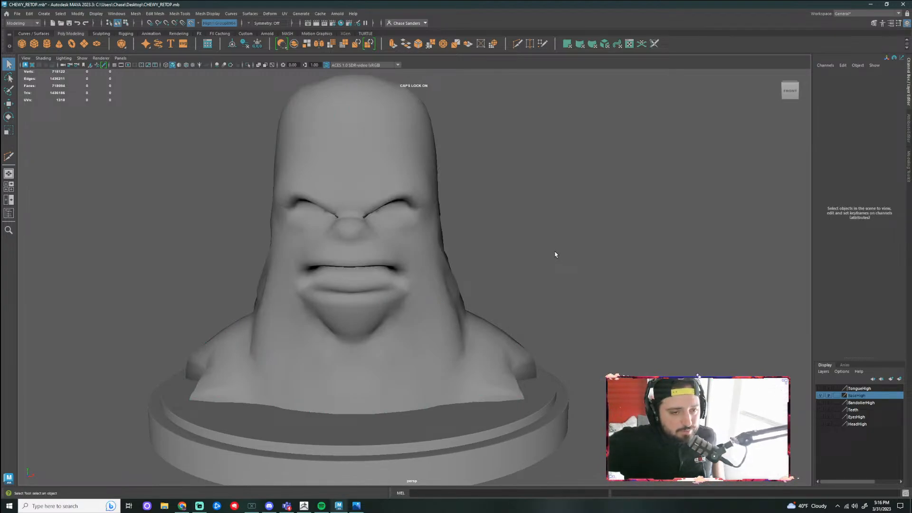
Select the retopologized head mesh and bring up the scene's save and export commands
{"action": "left_click", "coordinate": [359, 166]}
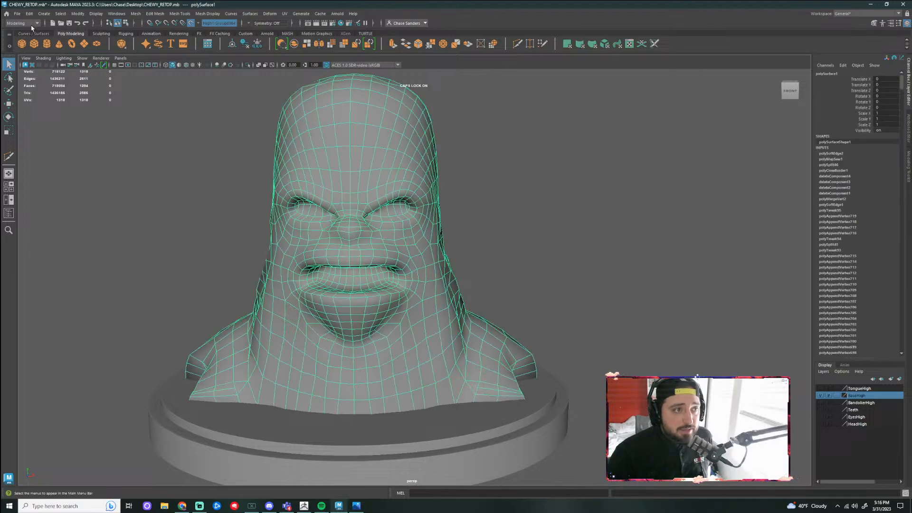
{"action": "left_click", "coordinate": [17, 13]}
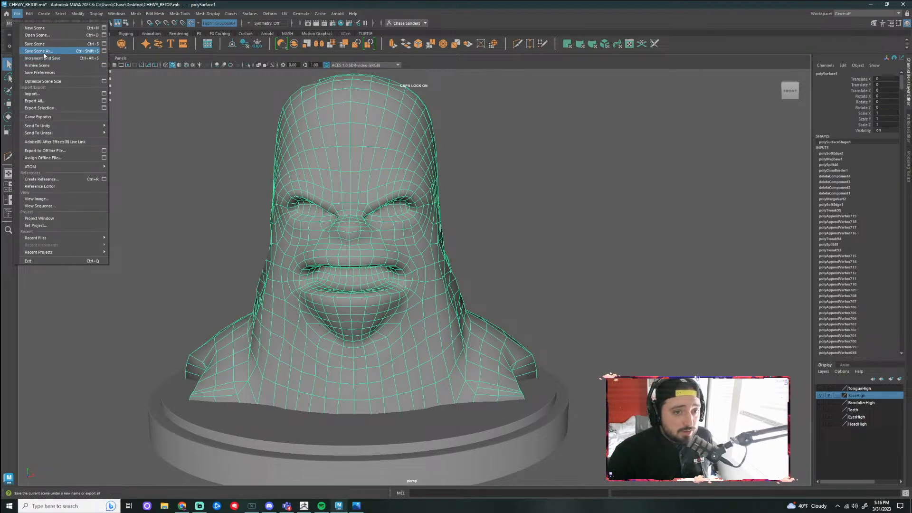